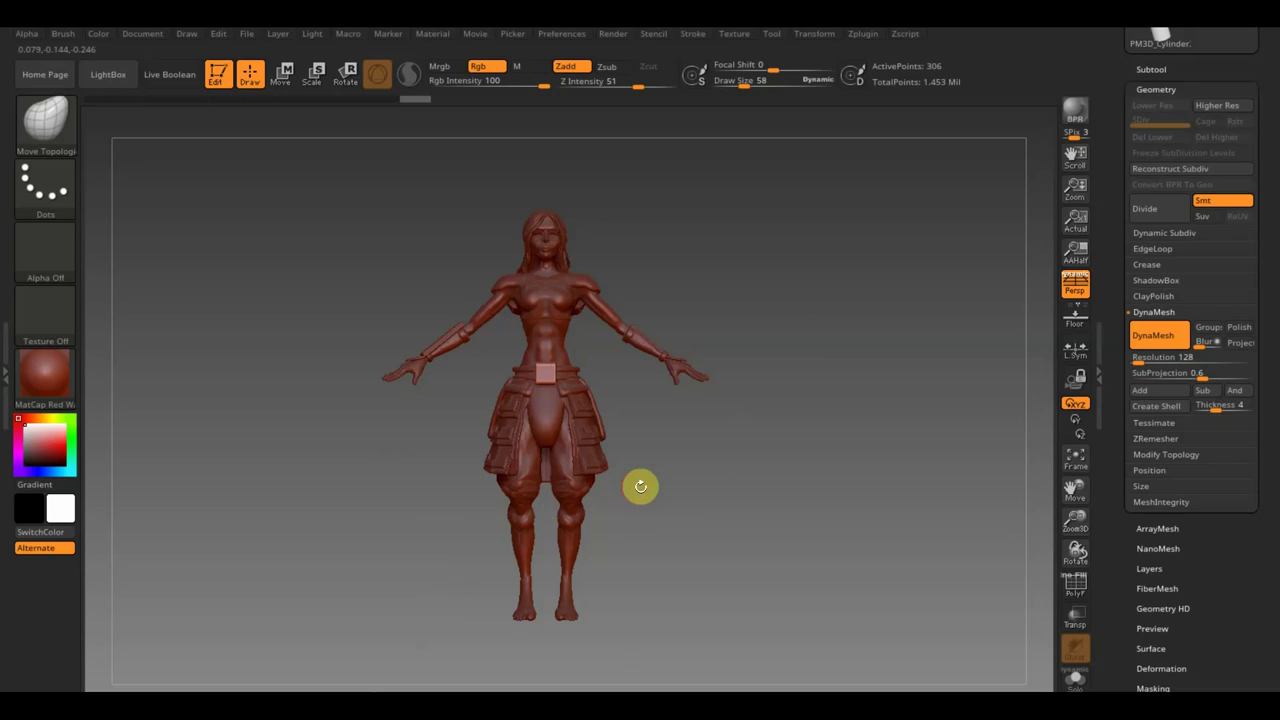
- Orbit around the red mannequin and bring up the Tool palette's mesh picker
{"action": "mouse_move", "coordinate": [692, 496]}
{"action": "left_mouse_down"}
{"action": "mouse_move", "coordinate": [731, 497]}
{"action": "mouse_move", "coordinate": [639, 498]}
{"action": "mouse_move", "coordinate": [674, 498]}
{"action": "left_mouse_up"}
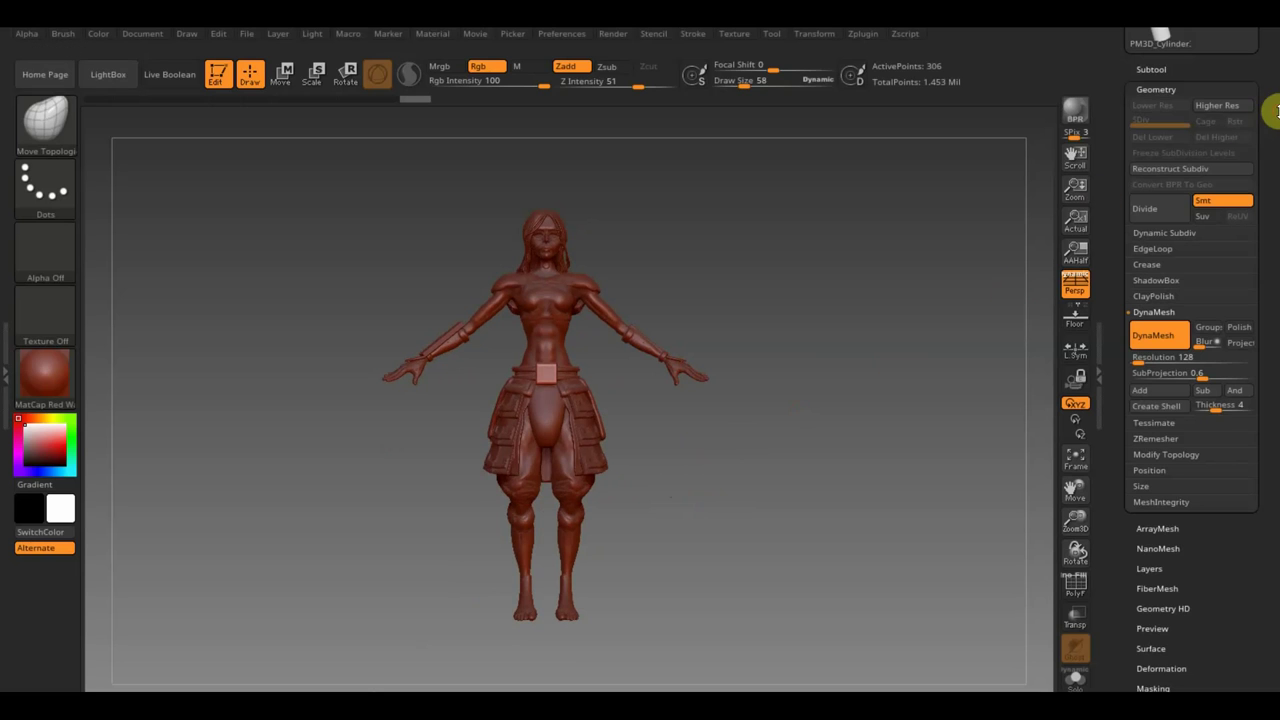
{"action": "left_click_drag", "start_coordinate": [1268, 118], "coordinate": [1277, 225]}
- Replace the mannequin with a Sphere3D converted into an editable PolyMesh3D
{"action": "left_click", "coordinate": [1160, 155]}
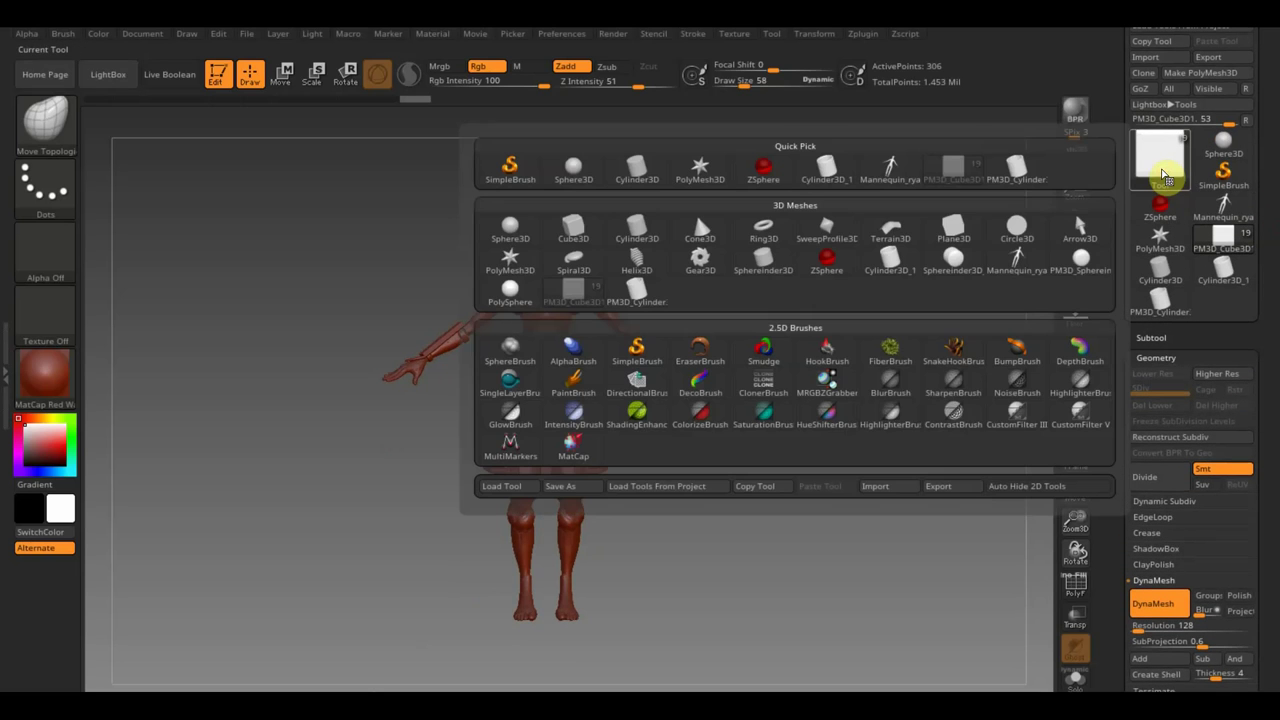
{"action": "left_click", "coordinate": [510, 240]}
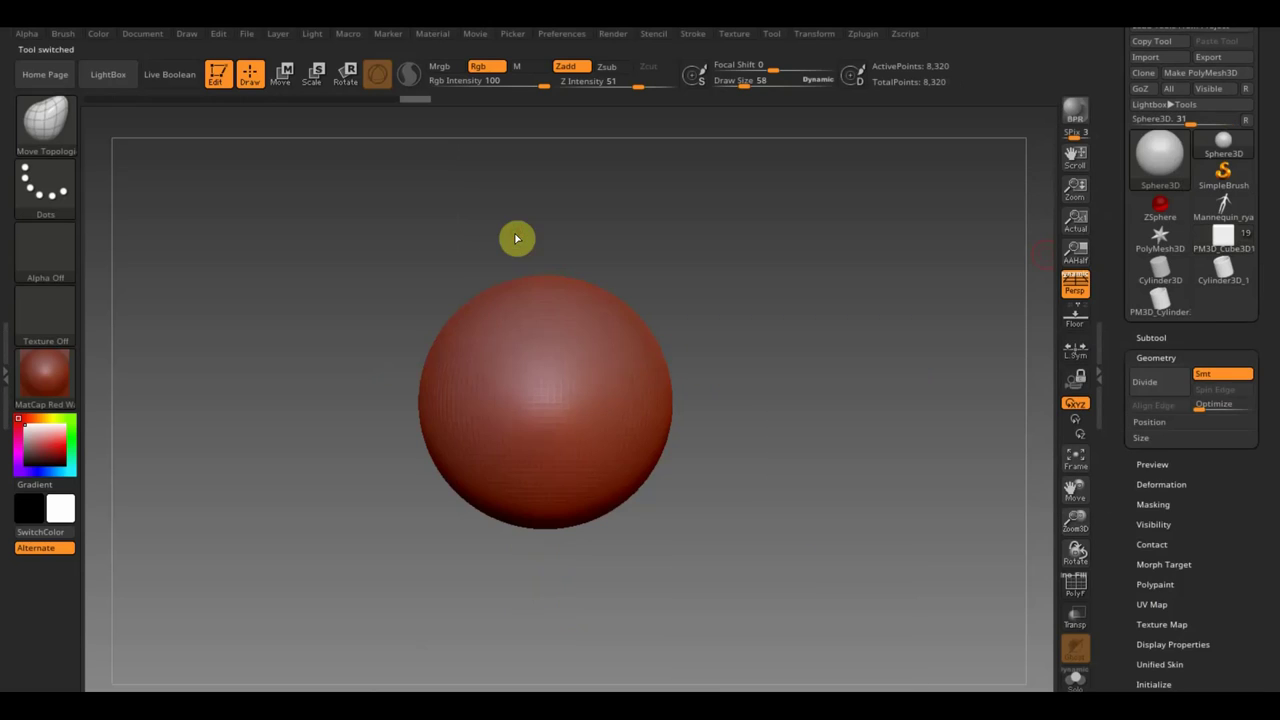
{"action": "left_click", "coordinate": [1212, 75]}
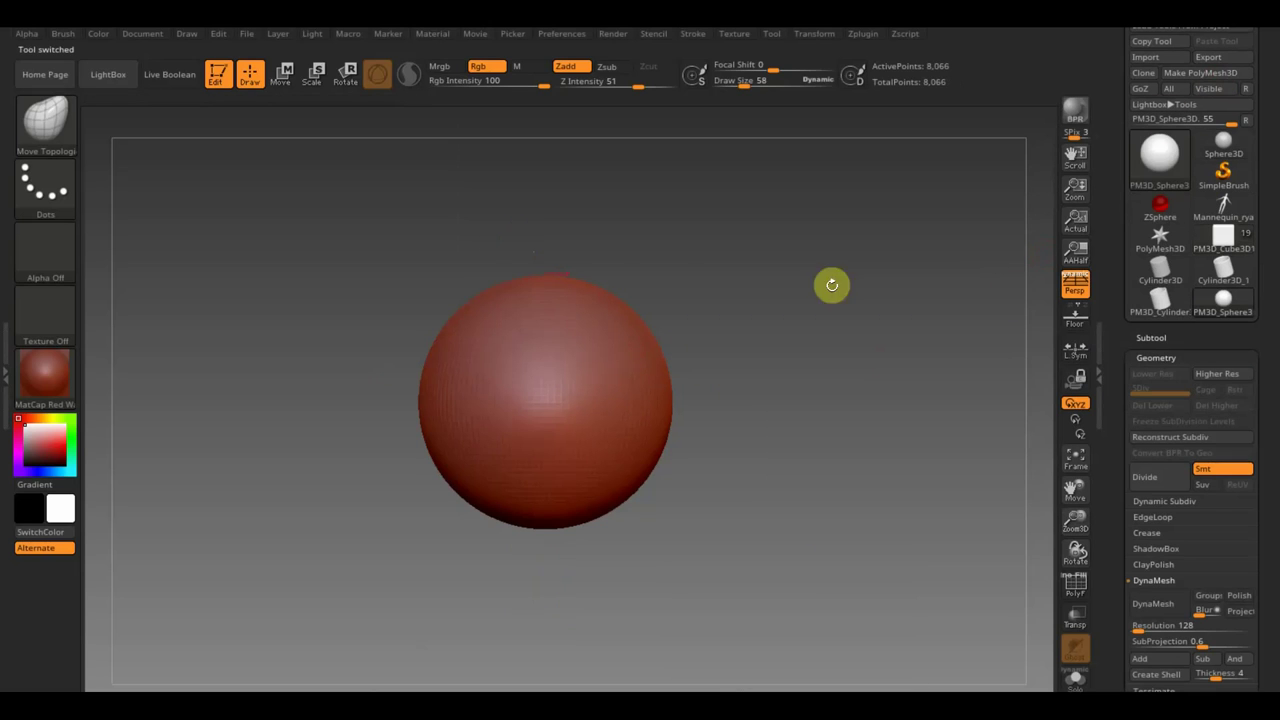
- Stretch the sphere vertically into an egg shape with the Move gizmo
{"action": "left_click", "coordinate": [292, 75]}
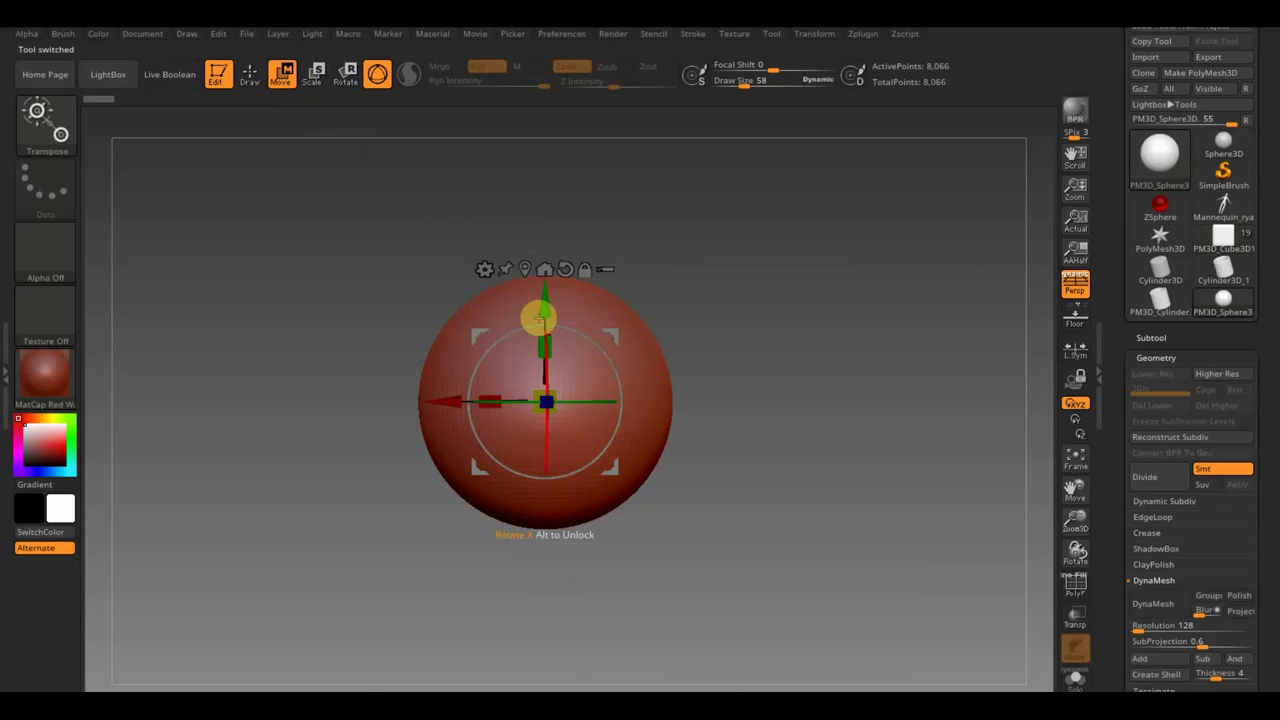
{"action": "left_click_drag", "start_coordinate": [548, 344], "coordinate": [551, 287]}
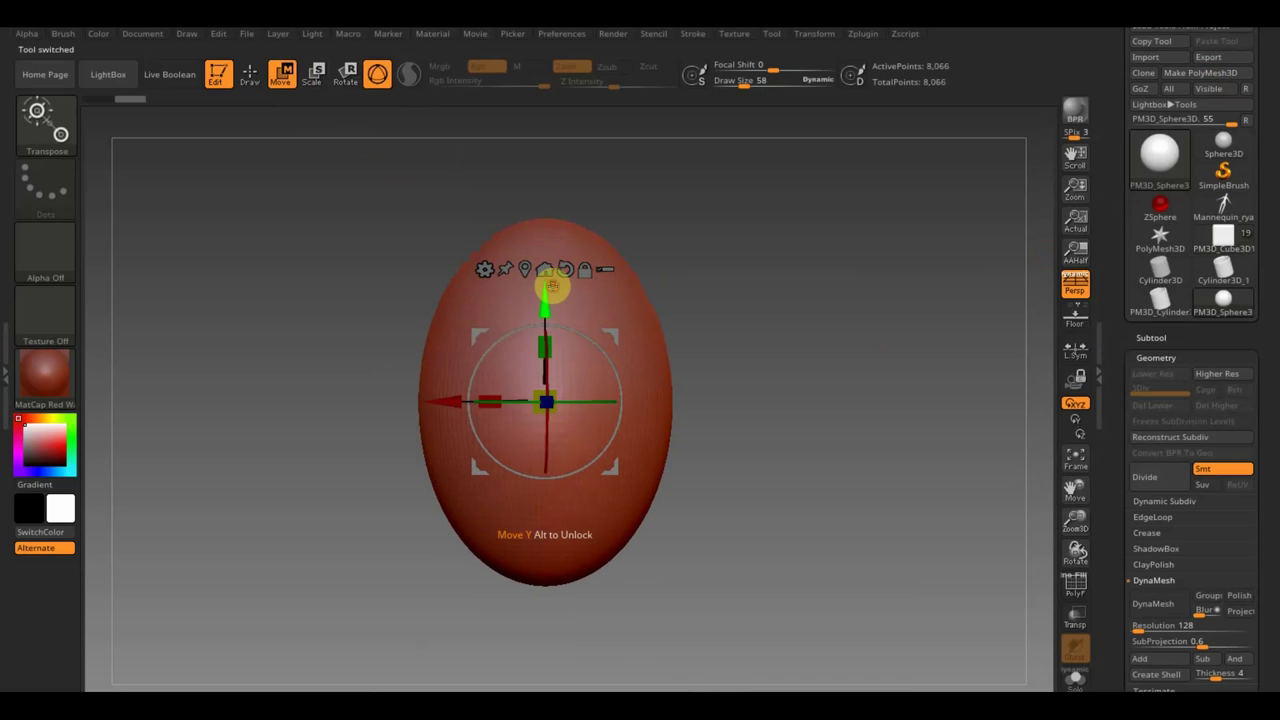
{"action": "left_click", "coordinate": [1153, 338]}
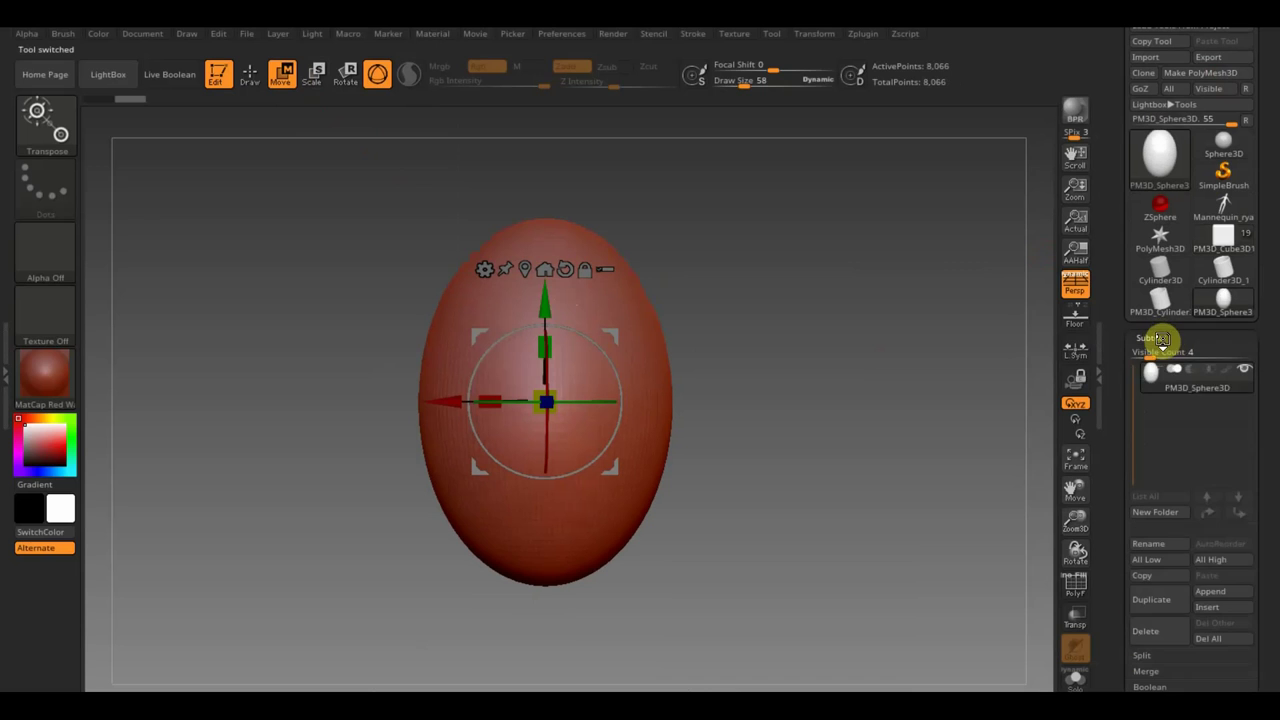
{"action": "left_click", "coordinate": [1224, 594]}
{"action": "left_click", "coordinate": [952, 495]}
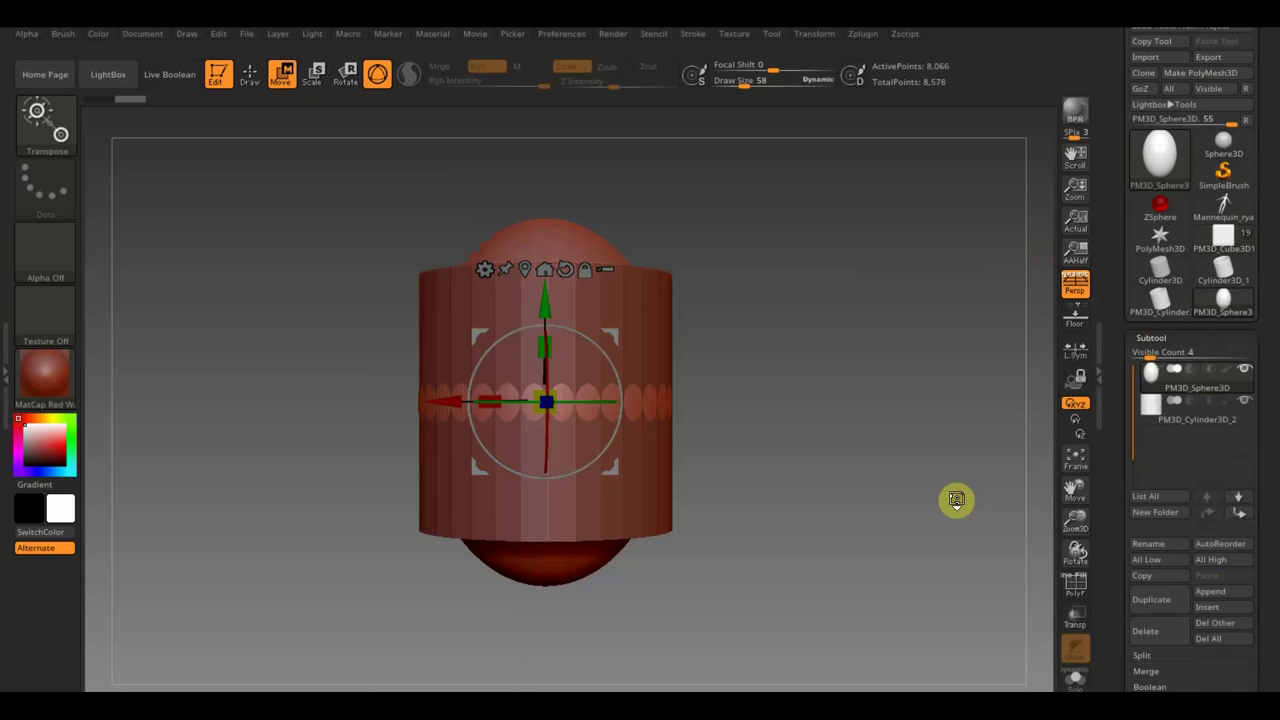
{"action": "left_click", "coordinate": [1168, 422]}
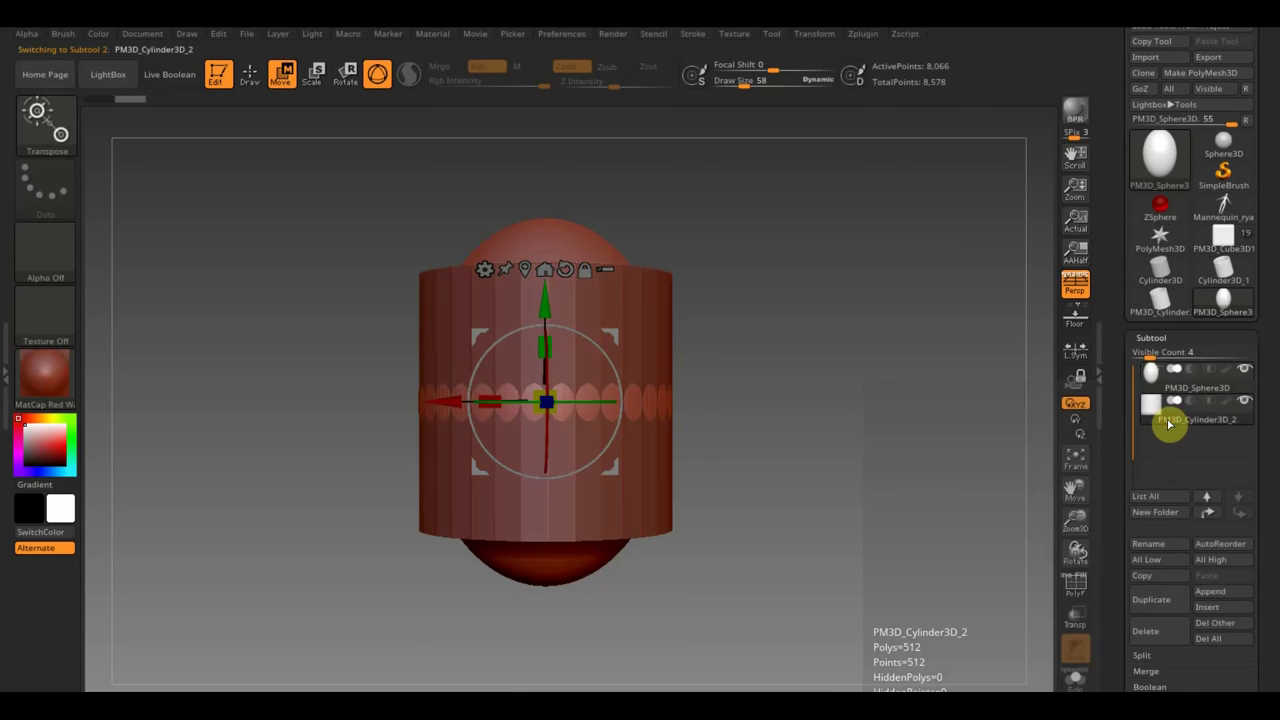
{"action": "left_click", "coordinate": [250, 75]}
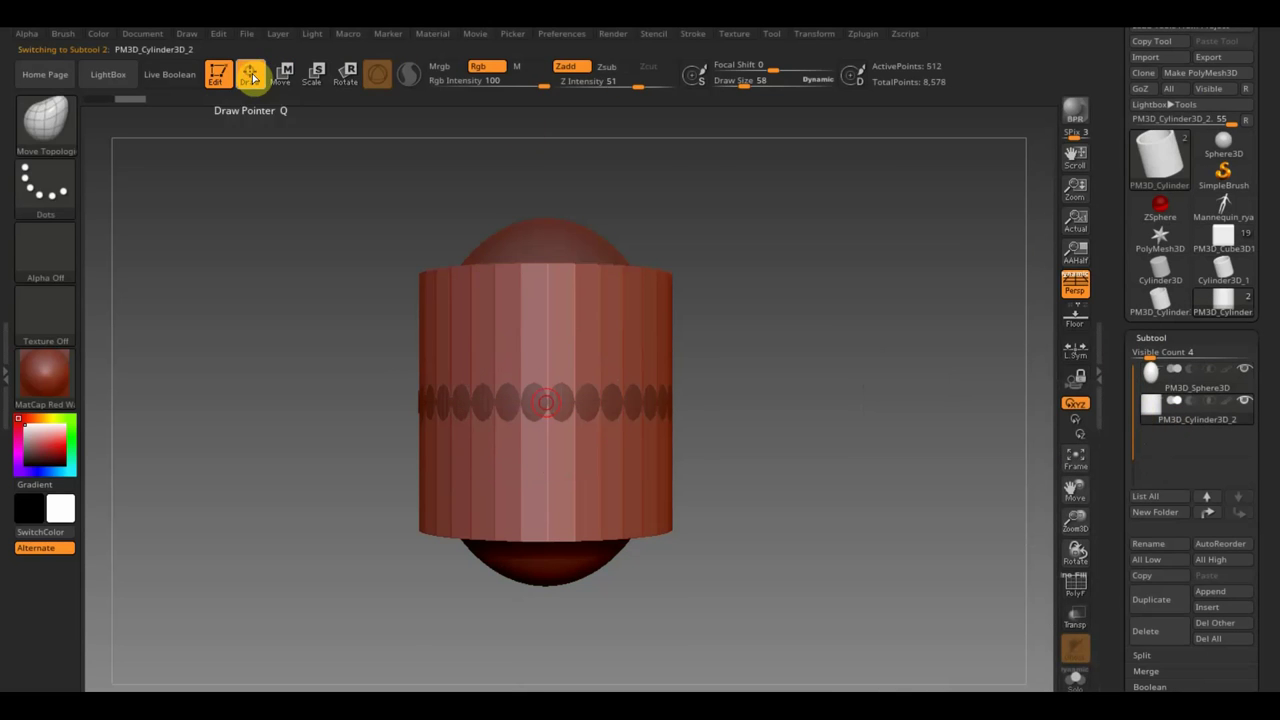
{"action": "left_click", "coordinate": [283, 75]}
{"action": "left_click_drag", "start_coordinate": [596, 347], "coordinate": [605, 460]}
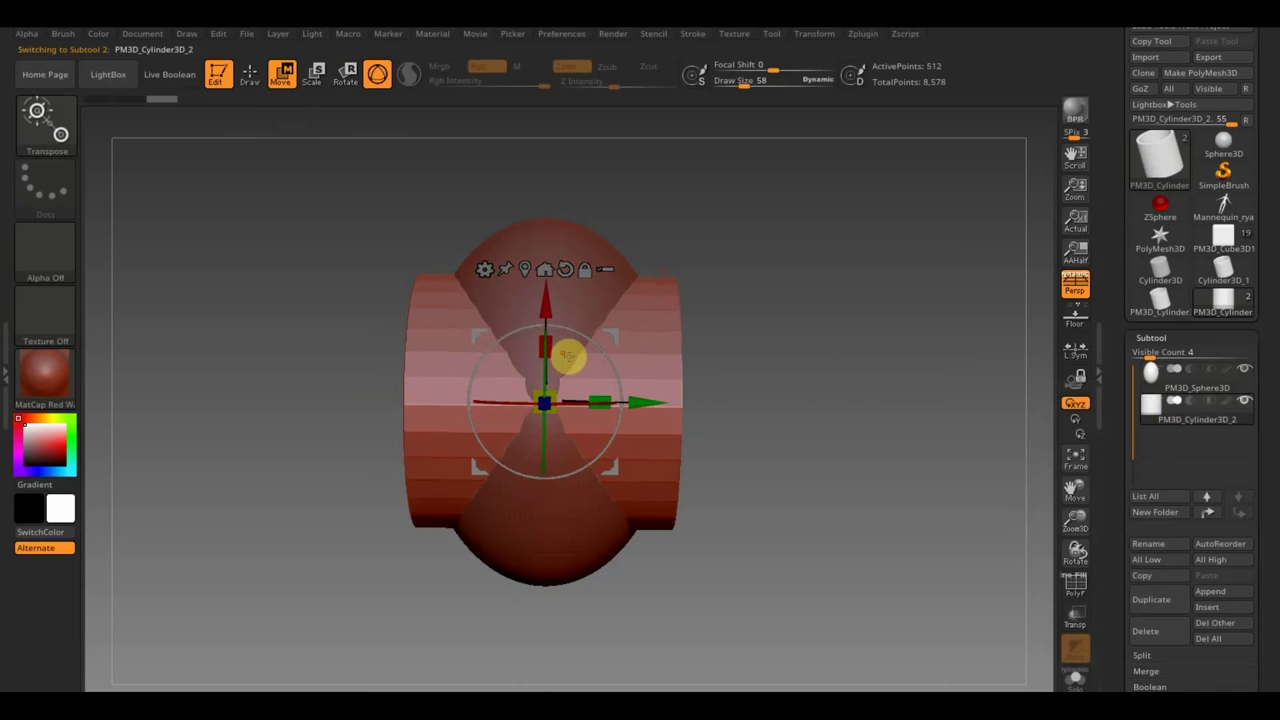
{"action": "left_click_drag", "start_coordinate": [562, 412], "coordinate": [549, 407]}
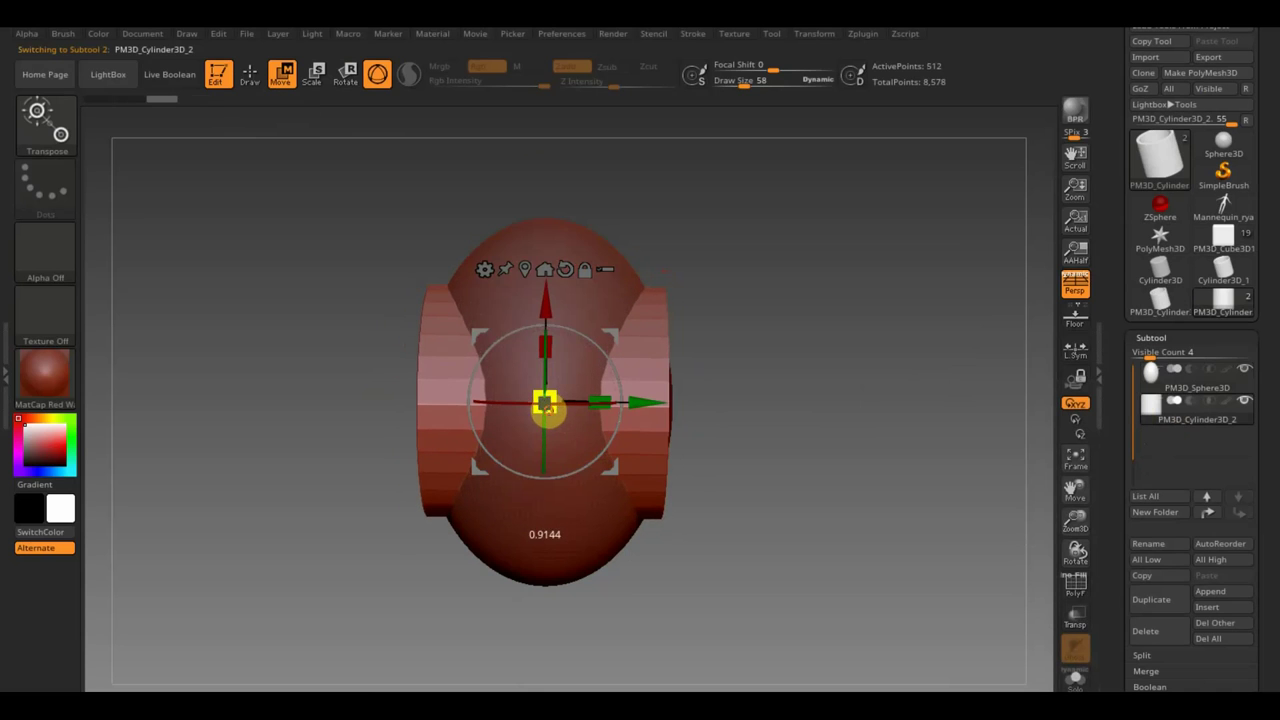
{"action": "left_click_drag", "start_coordinate": [545, 345], "coordinate": [545, 263]}
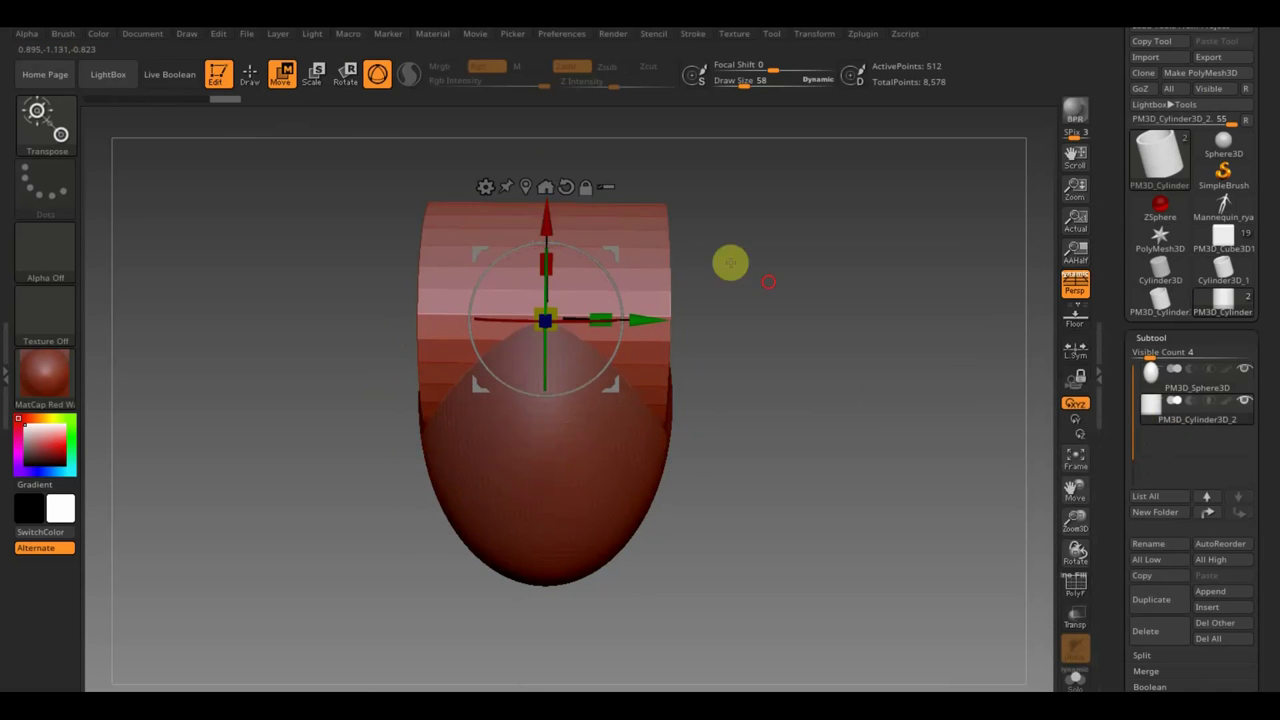
{"action": "left_click_drag", "start_coordinate": [730, 262], "coordinate": [693, 296]}
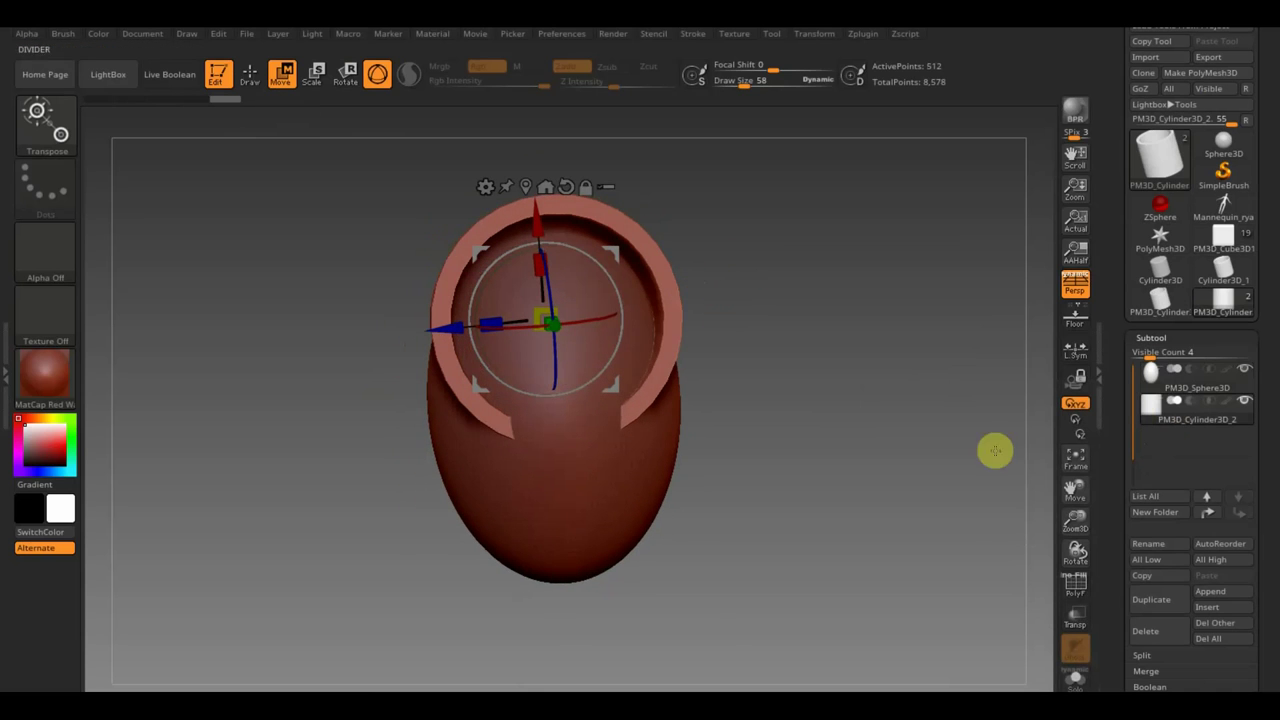
{"action": "left_click", "coordinate": [1152, 631]}
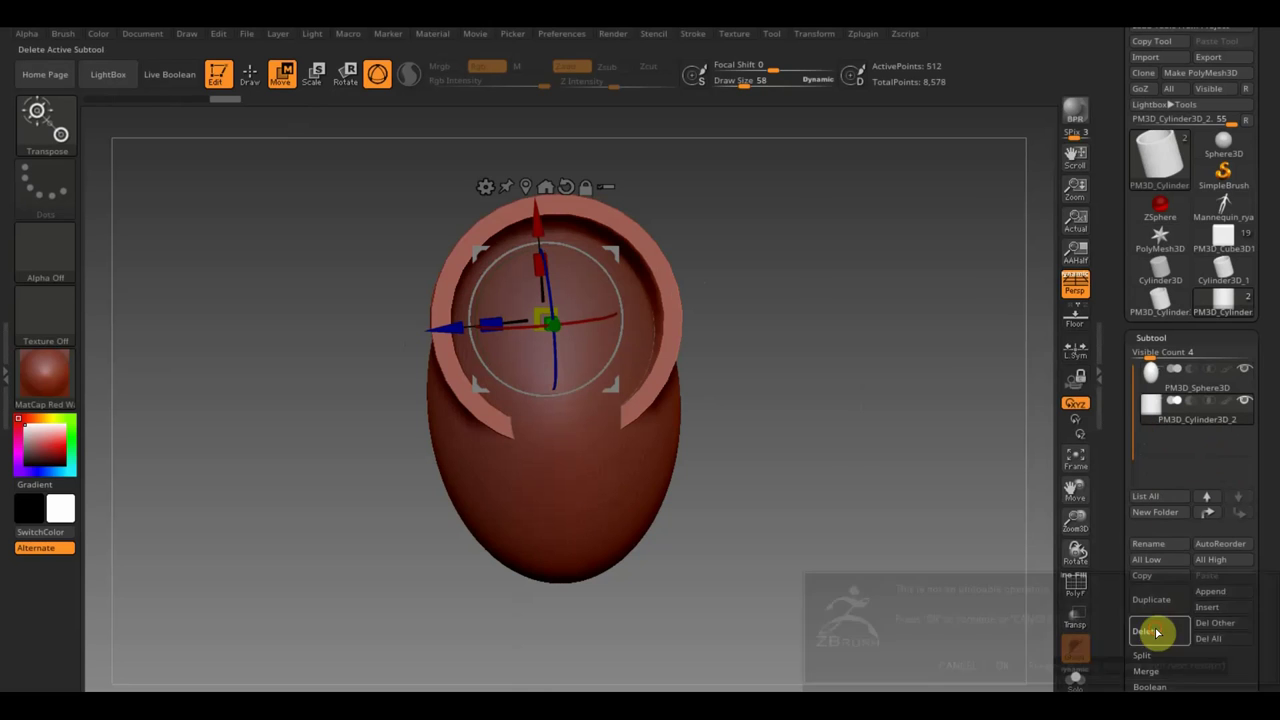
{"action": "left_click", "coordinate": [1002, 665]}
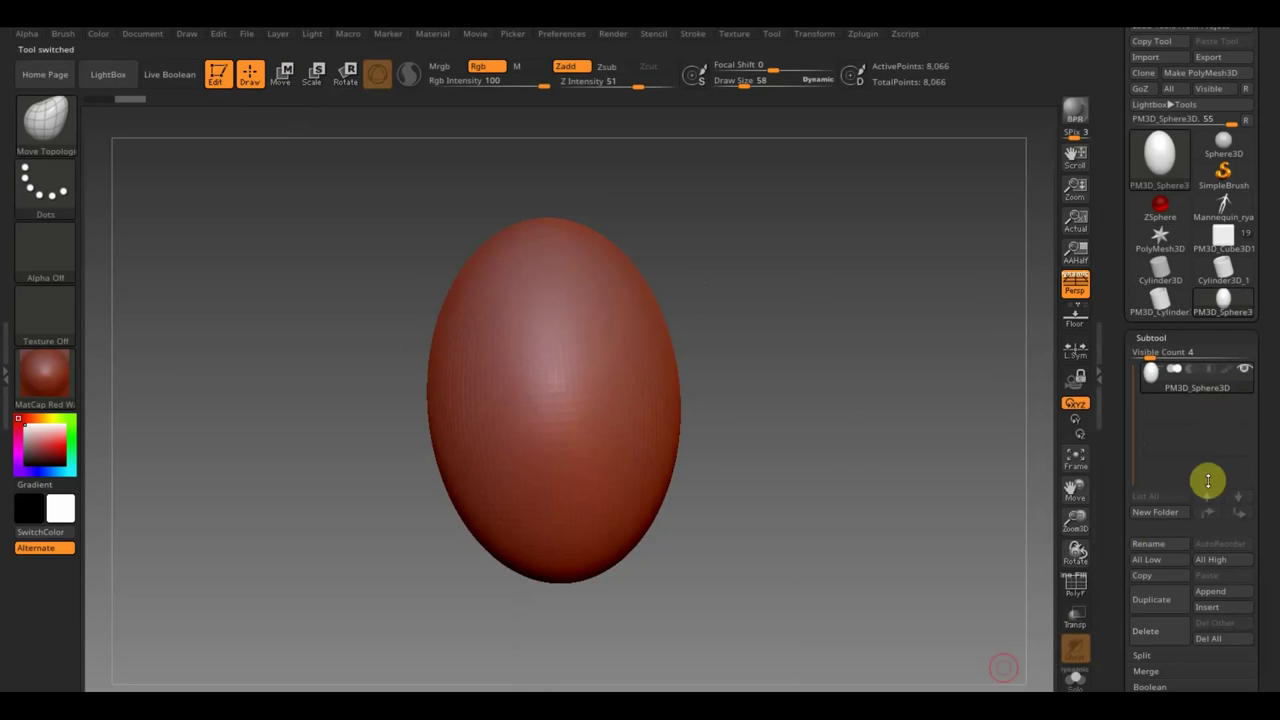
- Insert a Sphereinder3D capped cylinder subtool around the egg and make it active
{"action": "left_click", "coordinate": [1210, 605]}
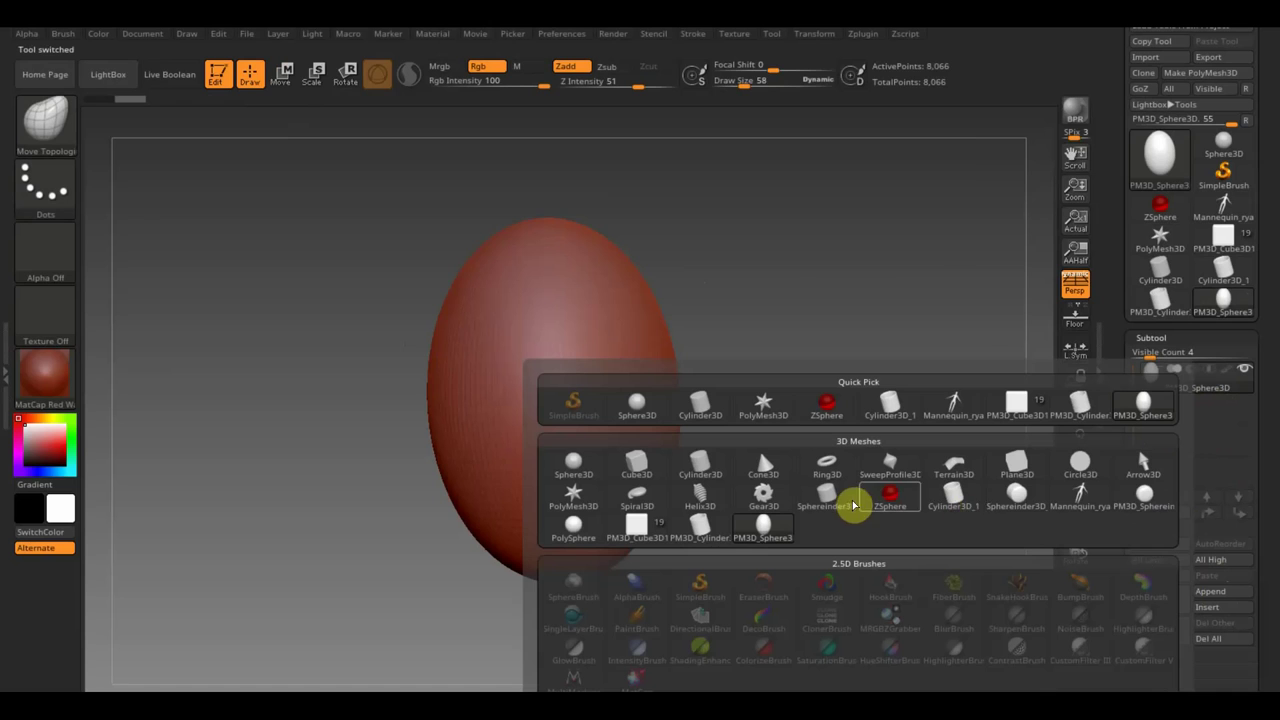
{"action": "left_click", "coordinate": [825, 502]}
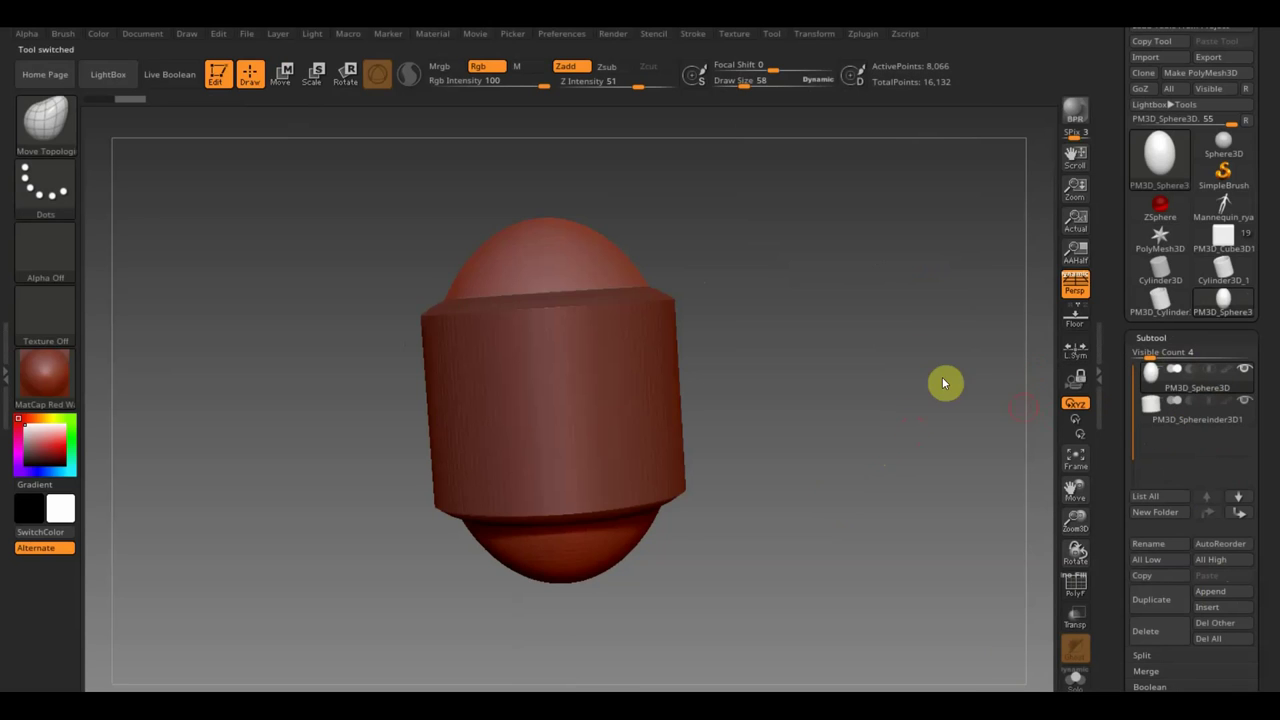
{"action": "left_click", "coordinate": [1160, 420]}
- Orbit to view the model from above and turn off perspective
{"action": "left_click_drag", "start_coordinate": [995, 434], "coordinate": [849, 460], "text": "shift"}
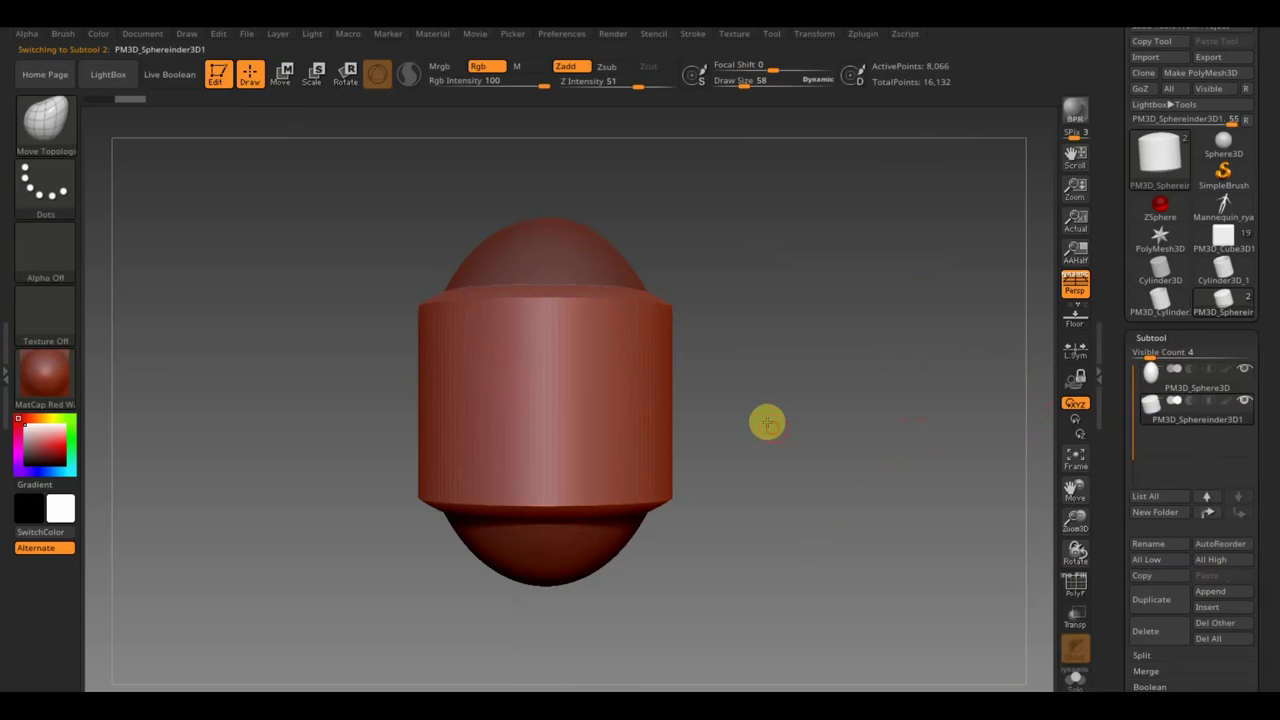
{"action": "left_click_drag", "start_coordinate": [767, 422], "coordinate": [894, 417], "text": "shift"}
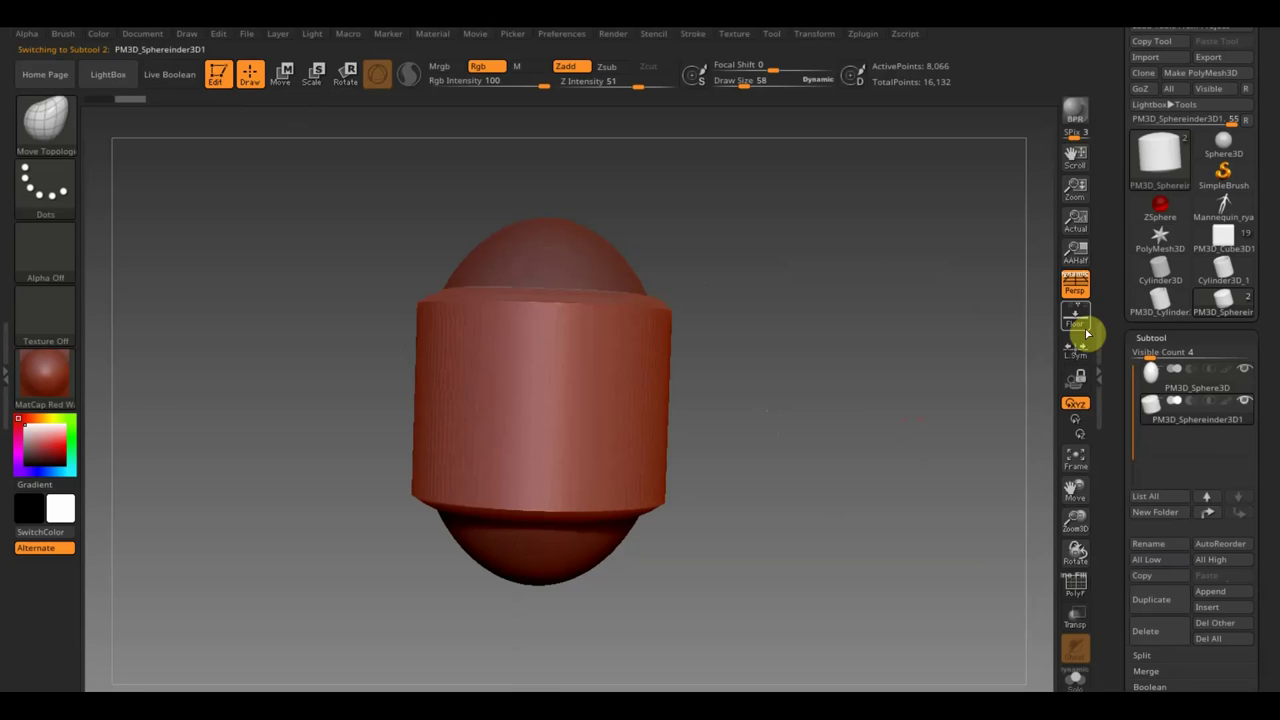
{"action": "mouse_move", "coordinate": [952, 381]}
{"action": "left_mouse_down", "text": "shift"}
{"action": "mouse_move", "coordinate": [894, 397]}
{"action": "mouse_move", "coordinate": [872, 440]}
{"action": "mouse_move", "coordinate": [868, 417]}
{"action": "left_mouse_up", "text": "shift"}
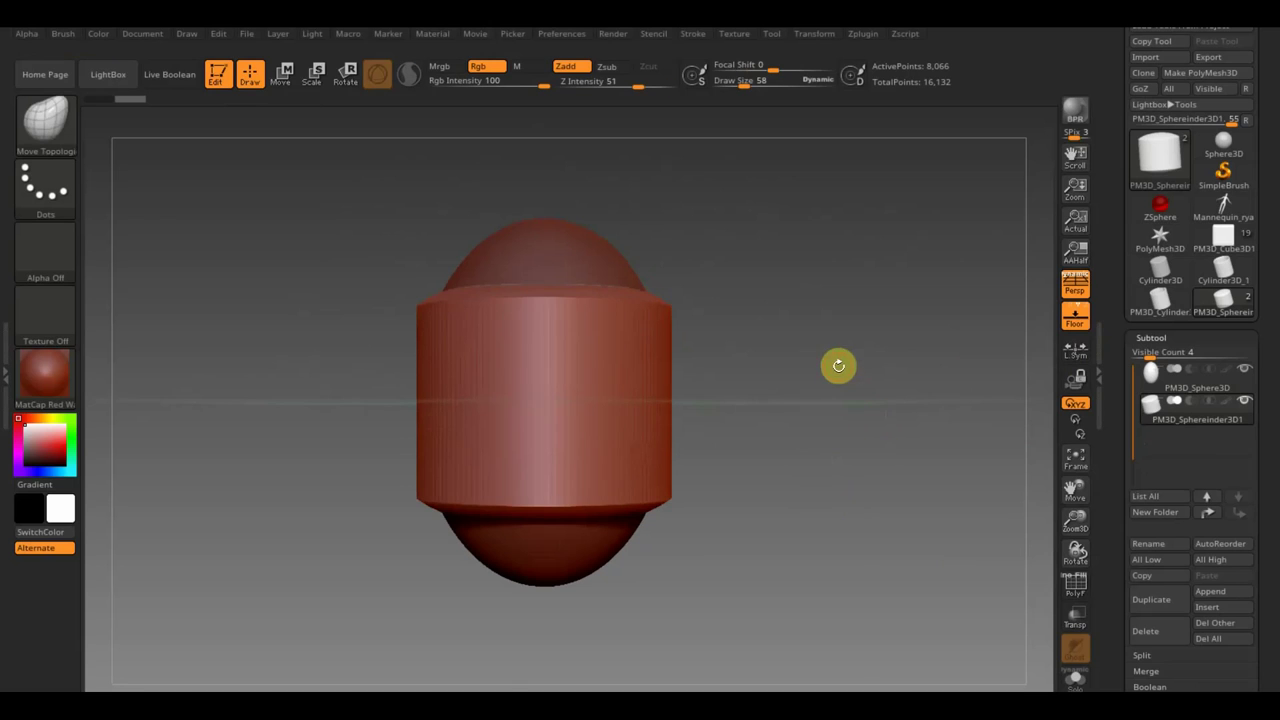
{"action": "left_click", "coordinate": [1075, 287]}
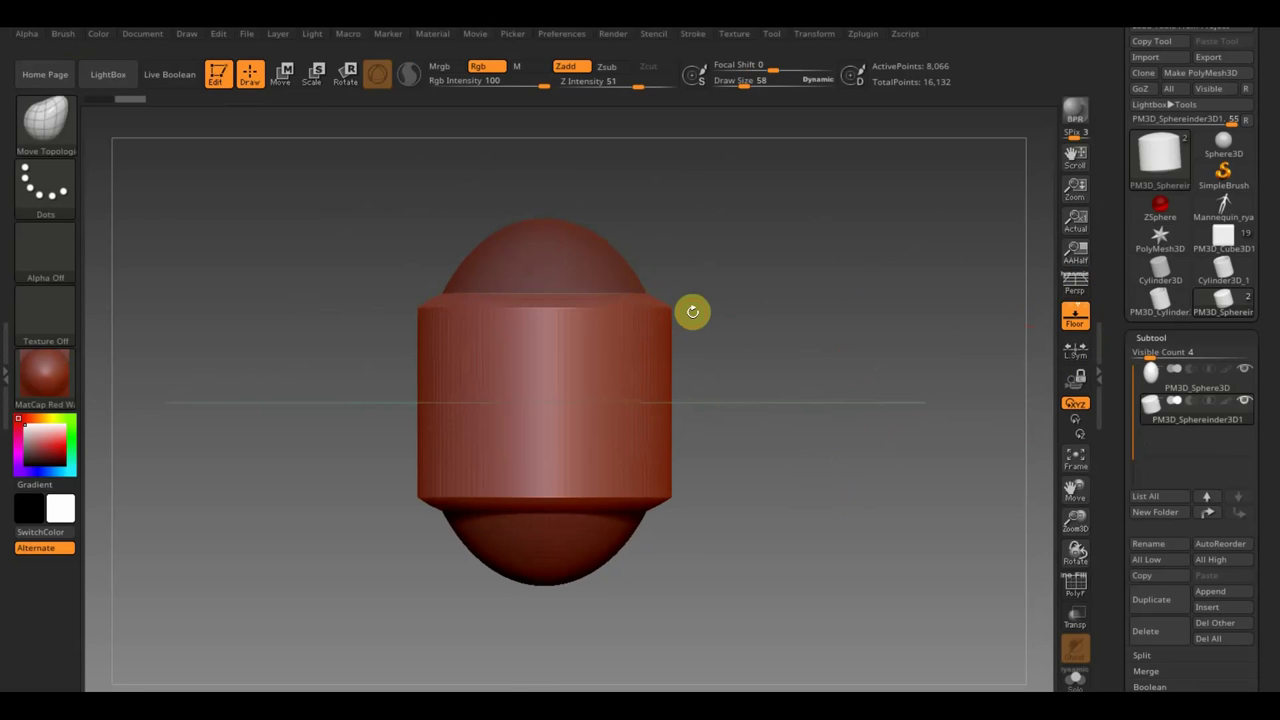
- Turn the cylinder on its side, widen it, and move it right and up
{"action": "left_click", "coordinate": [283, 79]}
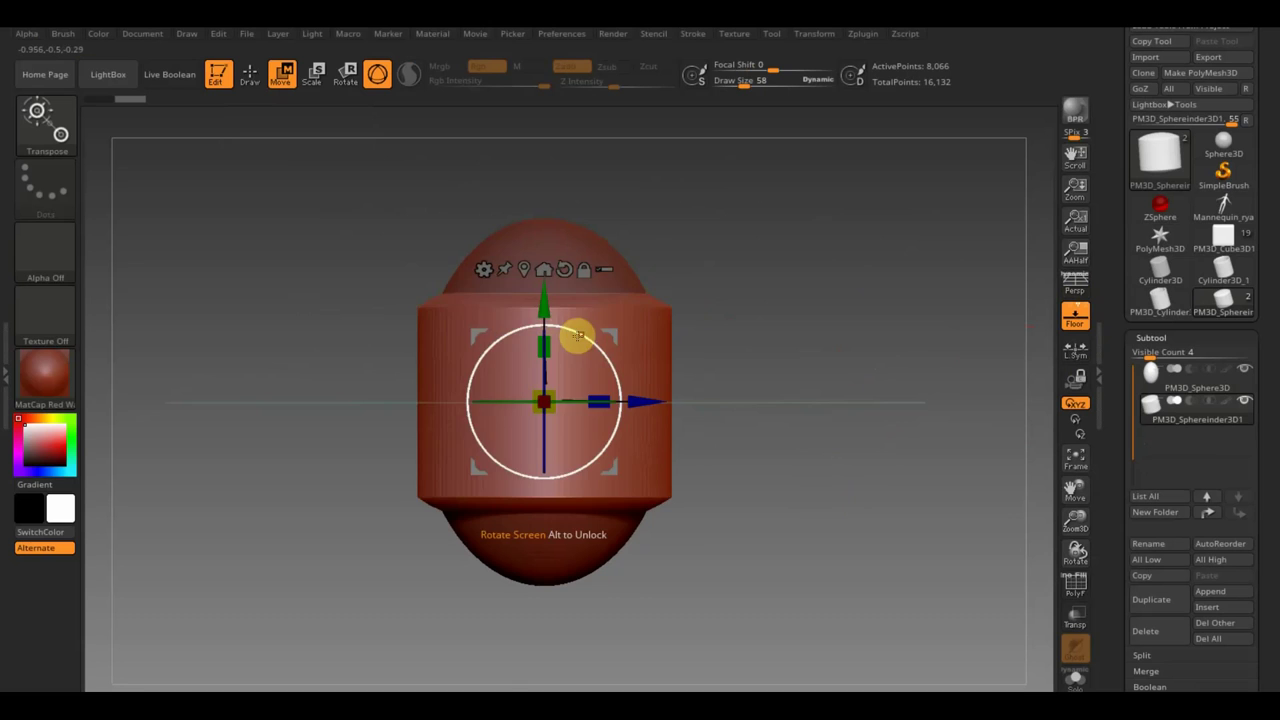
{"action": "left_click_drag", "start_coordinate": [578, 336], "coordinate": [589, 428]}
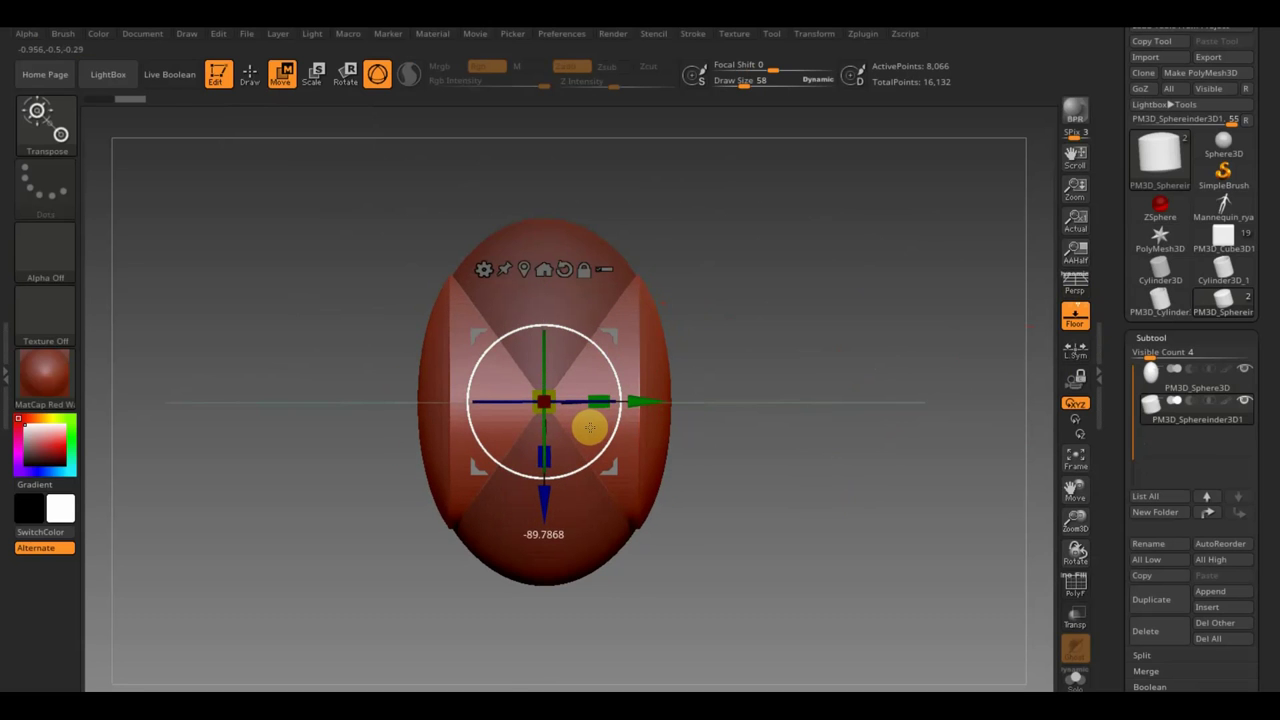
{"action": "left_click_drag", "start_coordinate": [598, 401], "coordinate": [634, 409]}
{"action": "left_click_drag", "start_coordinate": [843, 409], "coordinate": [767, 430]}
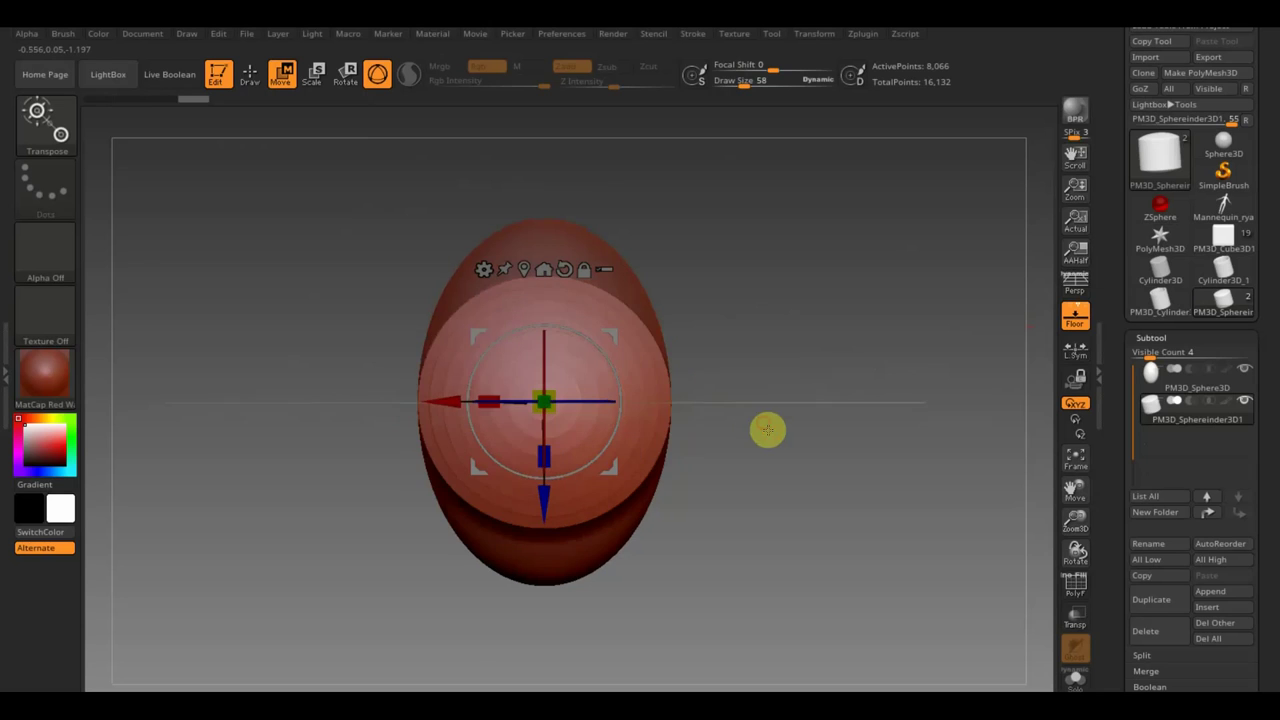
{"action": "left_click_drag", "start_coordinate": [463, 403], "coordinate": [535, 416]}
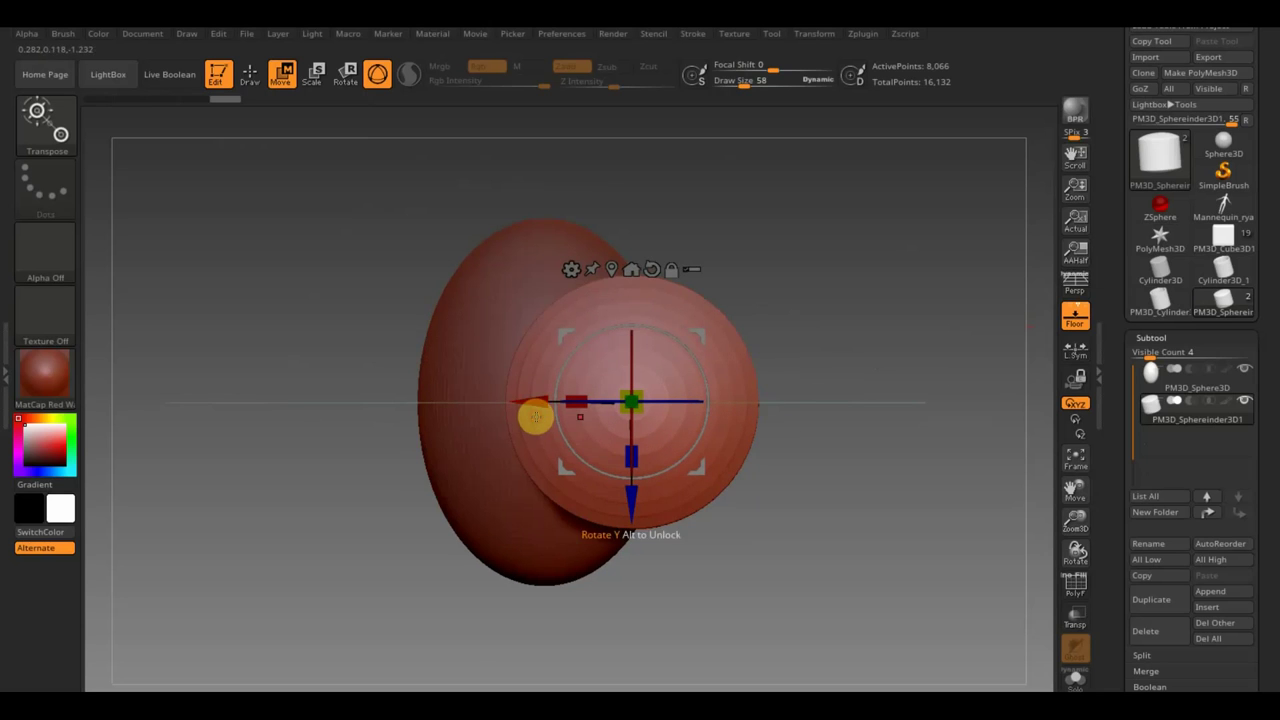
{"action": "left_click_drag", "start_coordinate": [634, 497], "coordinate": [631, 423]}
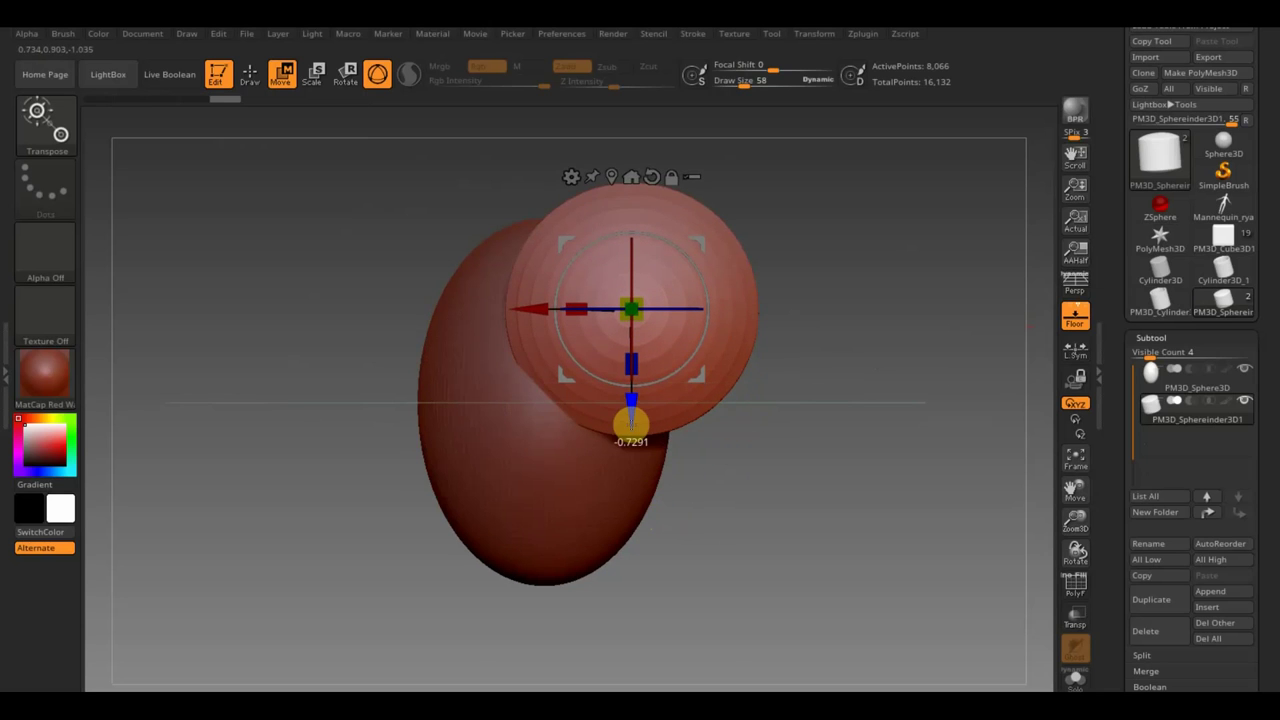
- Shrink the rounded back piece, then widen it slightly as seen from the front
{"action": "mouse_move", "coordinate": [700, 451]}
{"action": "left_mouse_down"}
{"action": "mouse_move", "coordinate": [766, 477]}
{"action": "mouse_move", "coordinate": [829, 477]}
{"action": "mouse_move", "coordinate": [766, 466]}
{"action": "mouse_move", "coordinate": [823, 473]}
{"action": "left_mouse_up"}
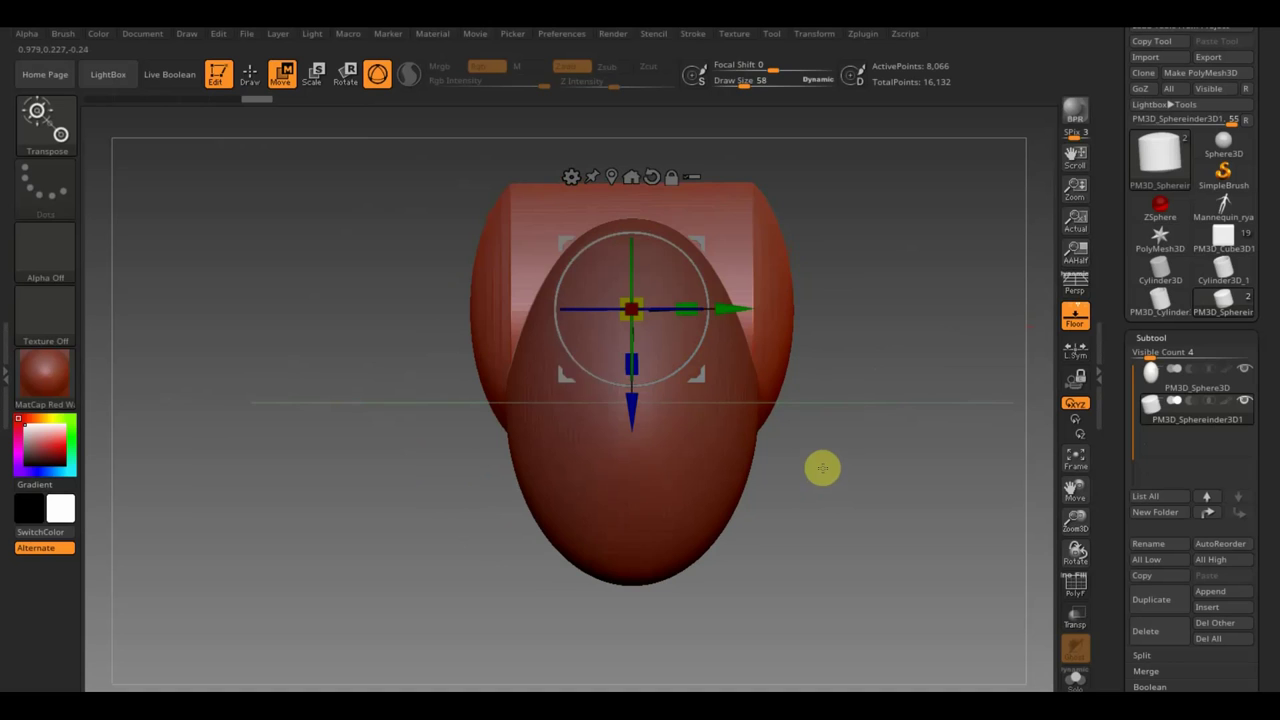
{"action": "mouse_move", "coordinate": [851, 429]}
{"action": "left_mouse_down"}
{"action": "mouse_move", "coordinate": [800, 457]}
{"action": "mouse_move", "coordinate": [763, 457]}
{"action": "mouse_move", "coordinate": [786, 449]}
{"action": "mouse_move", "coordinate": [729, 417]}
{"action": "left_mouse_up"}
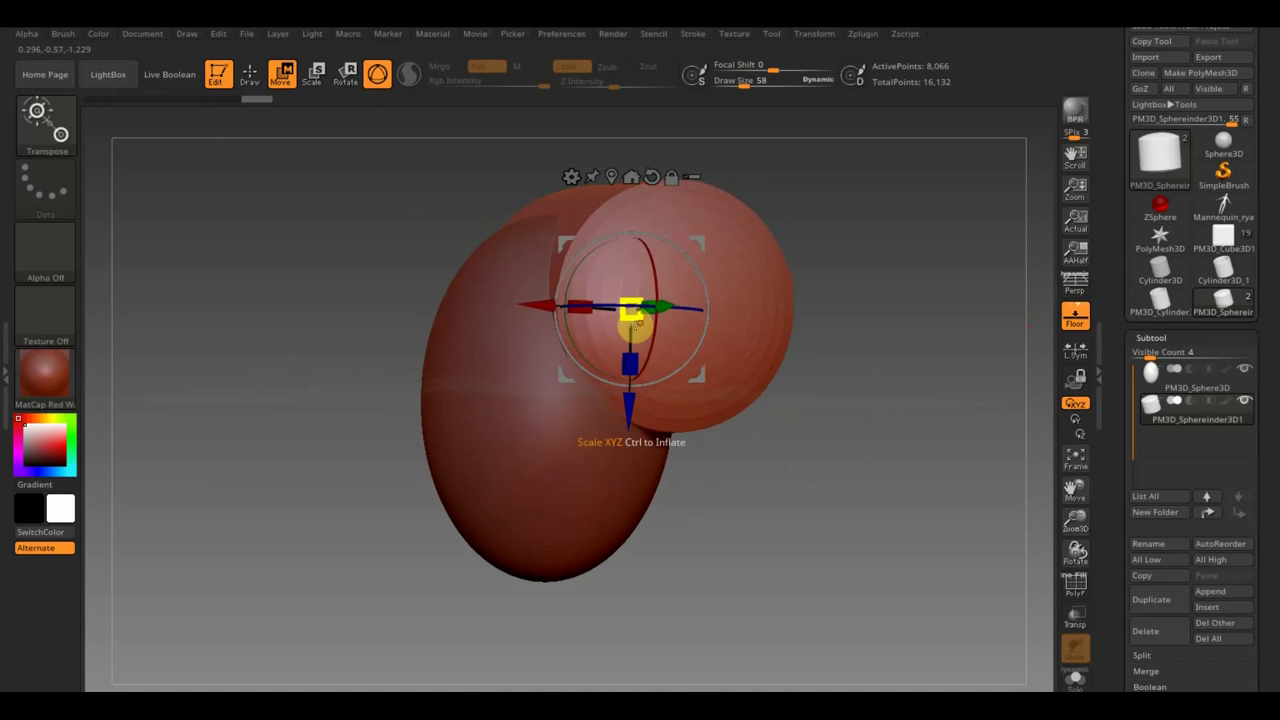
{"action": "left_click_drag", "start_coordinate": [638, 321], "coordinate": [632, 300]}
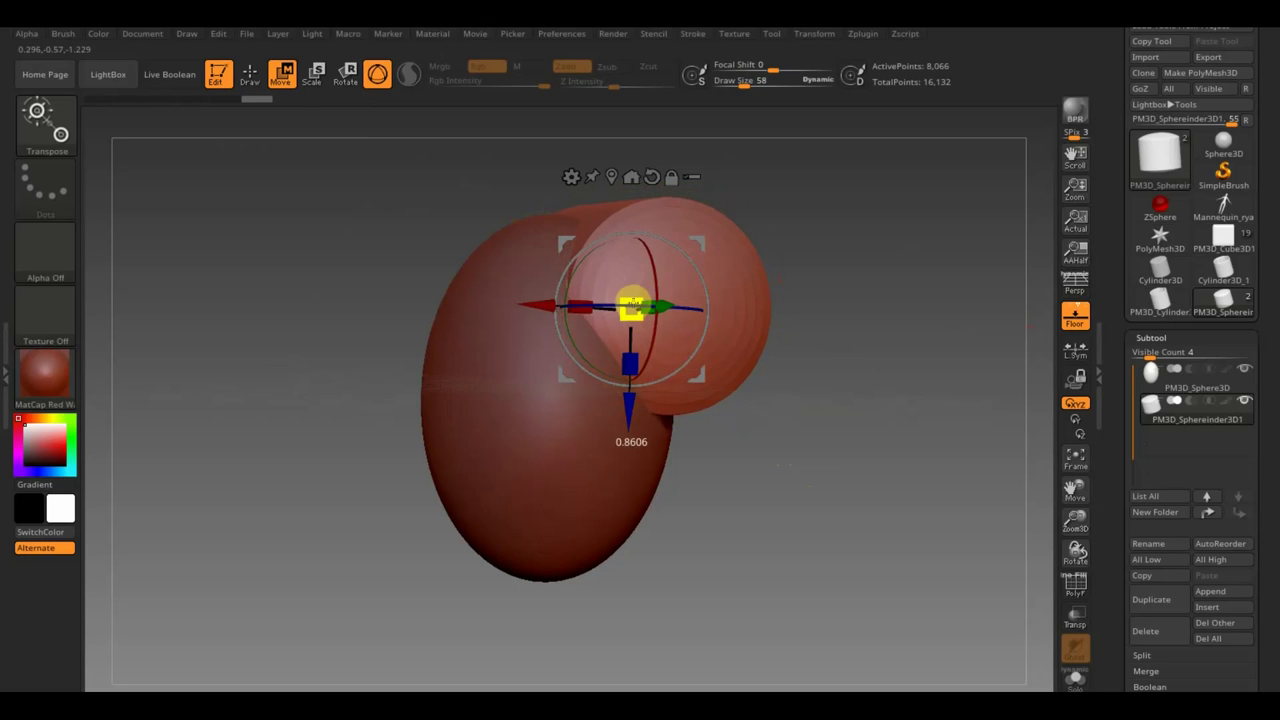
{"action": "mouse_move", "coordinate": [807, 444]}
{"action": "left_mouse_down"}
{"action": "mouse_move", "coordinate": [837, 465]}
{"action": "mouse_move", "coordinate": [869, 458]}
{"action": "left_mouse_up"}
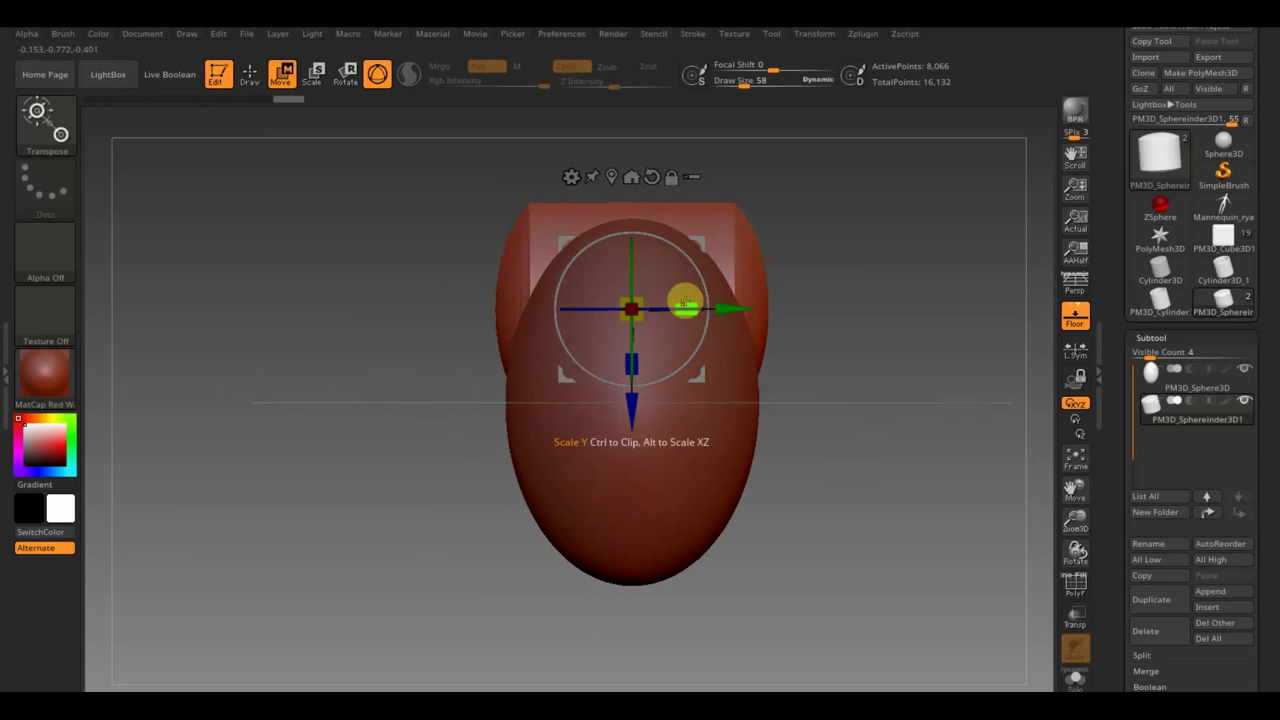
{"action": "left_click_drag", "start_coordinate": [683, 298], "coordinate": [686, 302]}
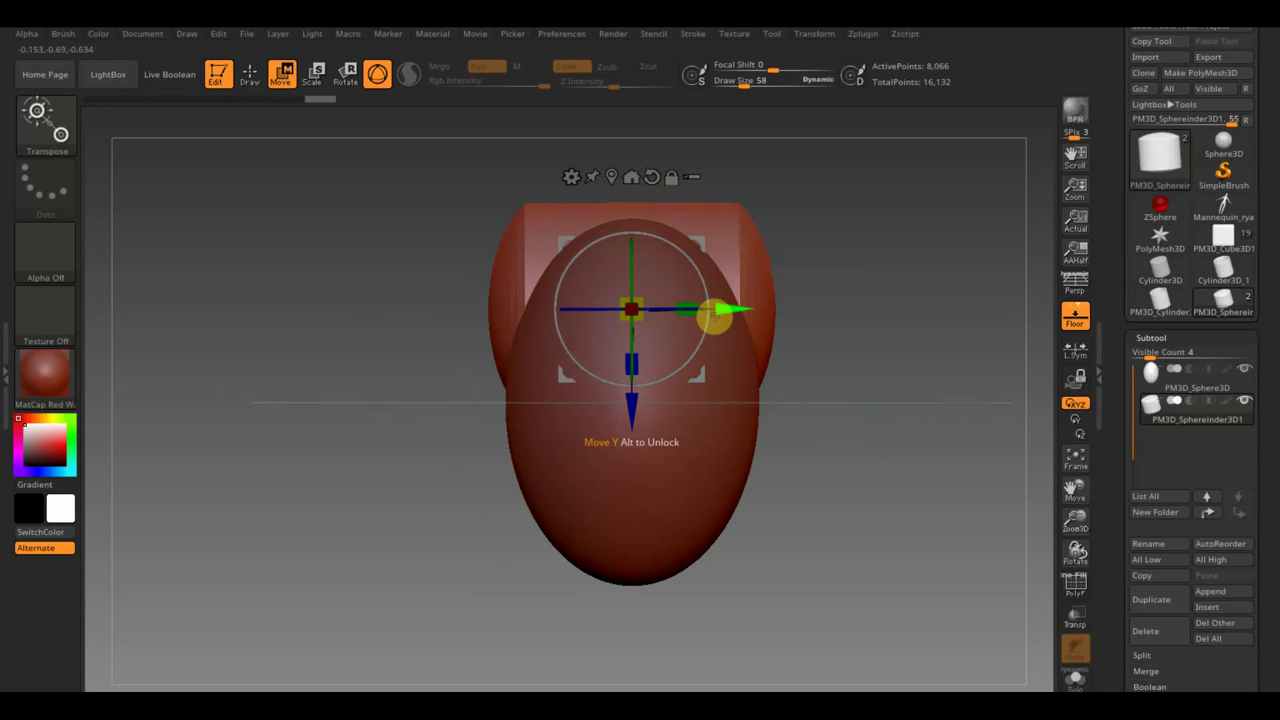
{"action": "mouse_move", "coordinate": [811, 374]}
{"action": "left_mouse_down"}
{"action": "mouse_move", "coordinate": [866, 386]}
{"action": "mouse_move", "coordinate": [834, 386]}
{"action": "mouse_move", "coordinate": [830, 413]}
{"action": "left_mouse_up"}
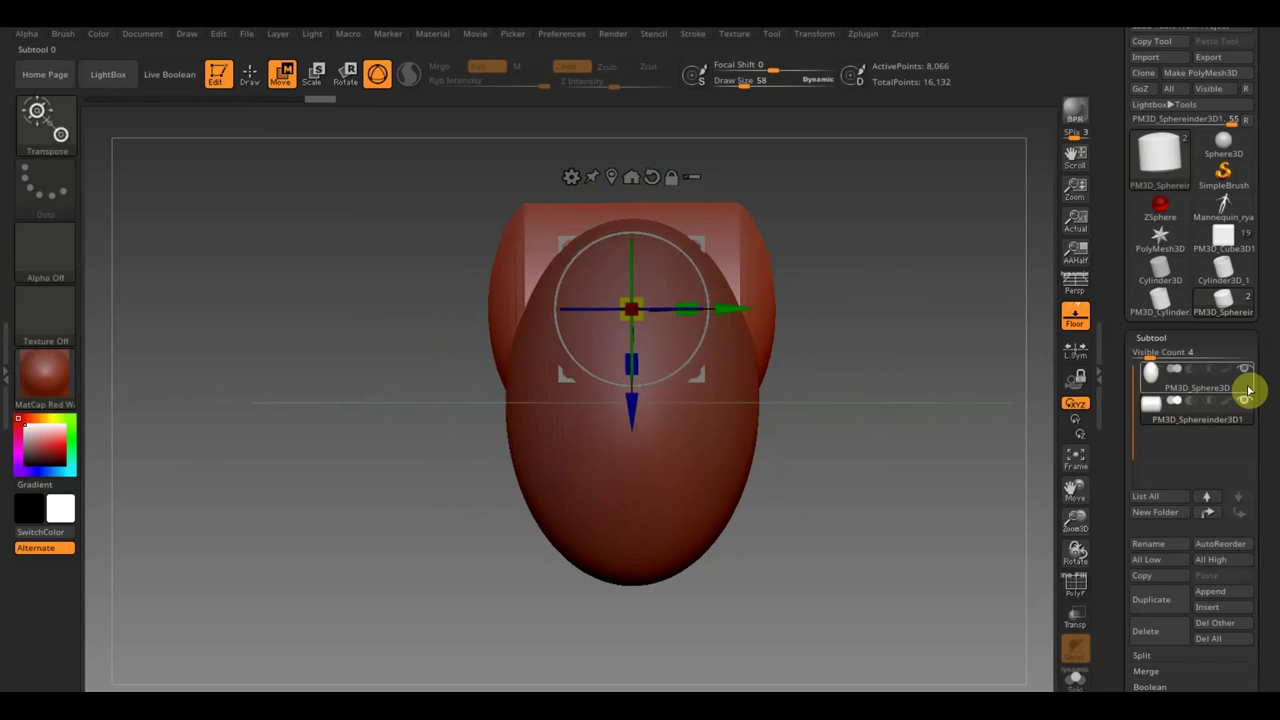
- Hide the floor and merge the egg sphere and back piece into one subtool
{"action": "left_click", "coordinate": [1163, 375]}
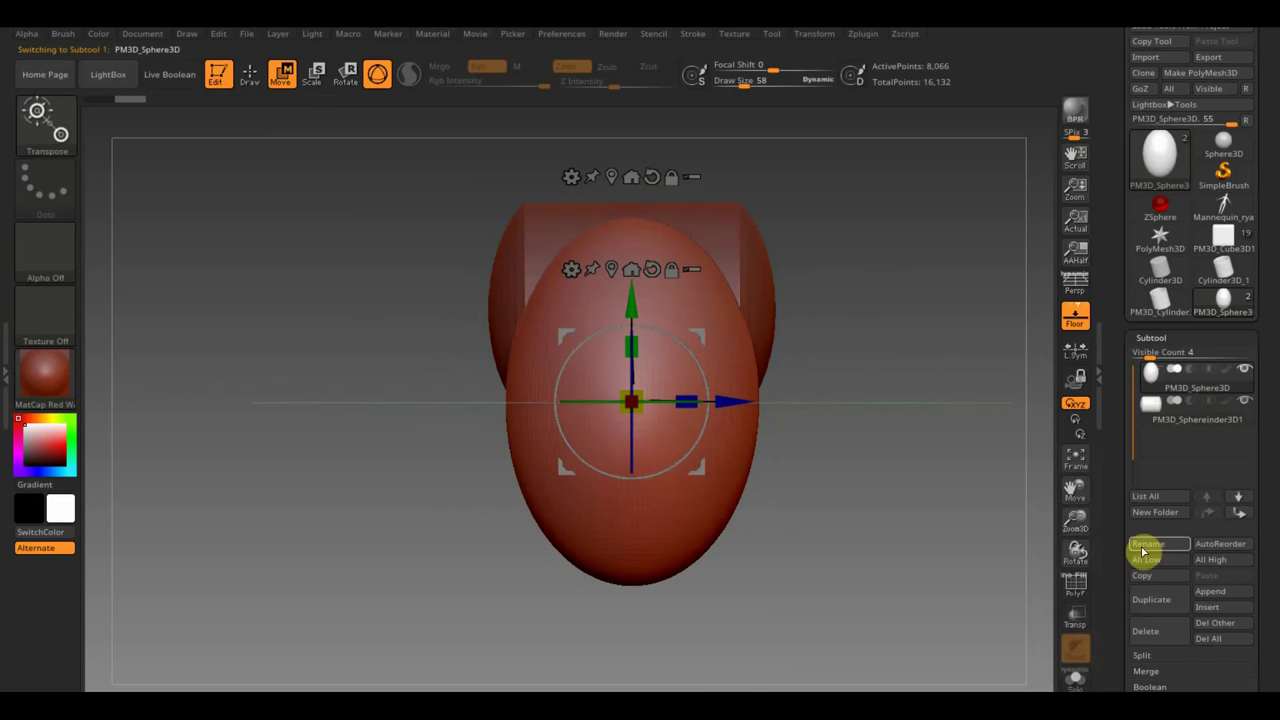
{"action": "left_click", "coordinate": [1075, 317]}
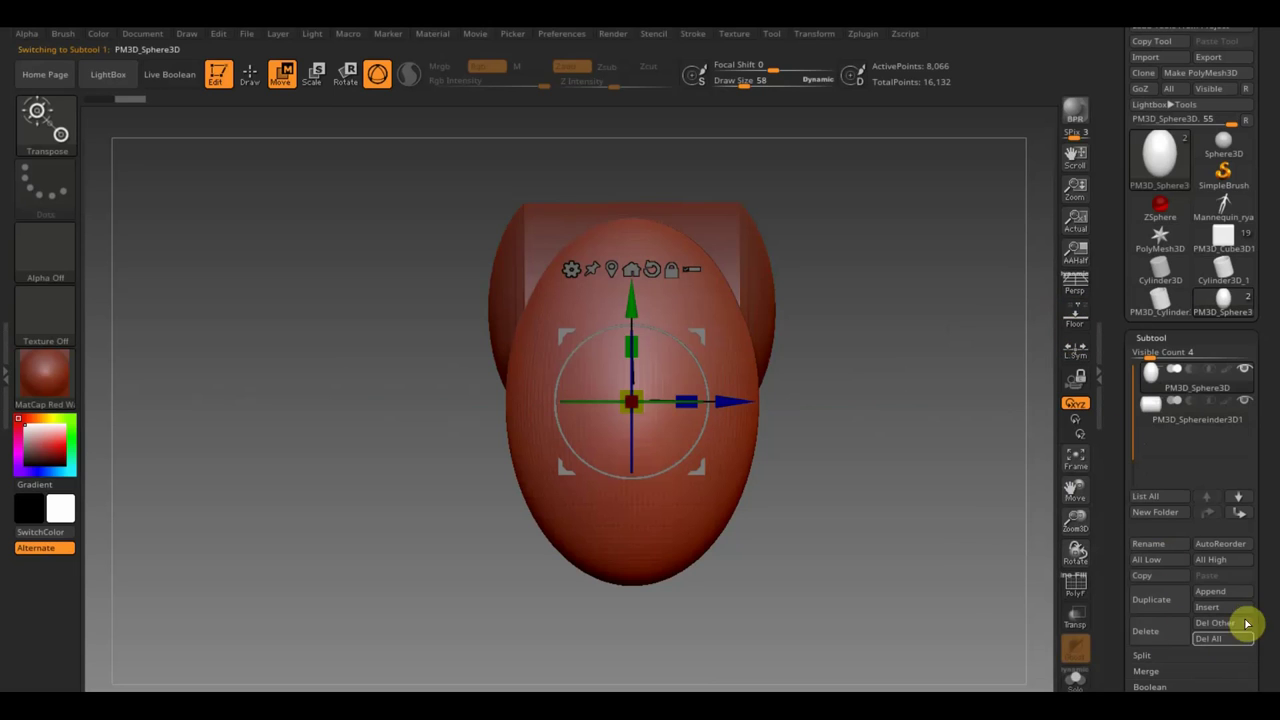
{"action": "left_click", "coordinate": [1160, 686]}
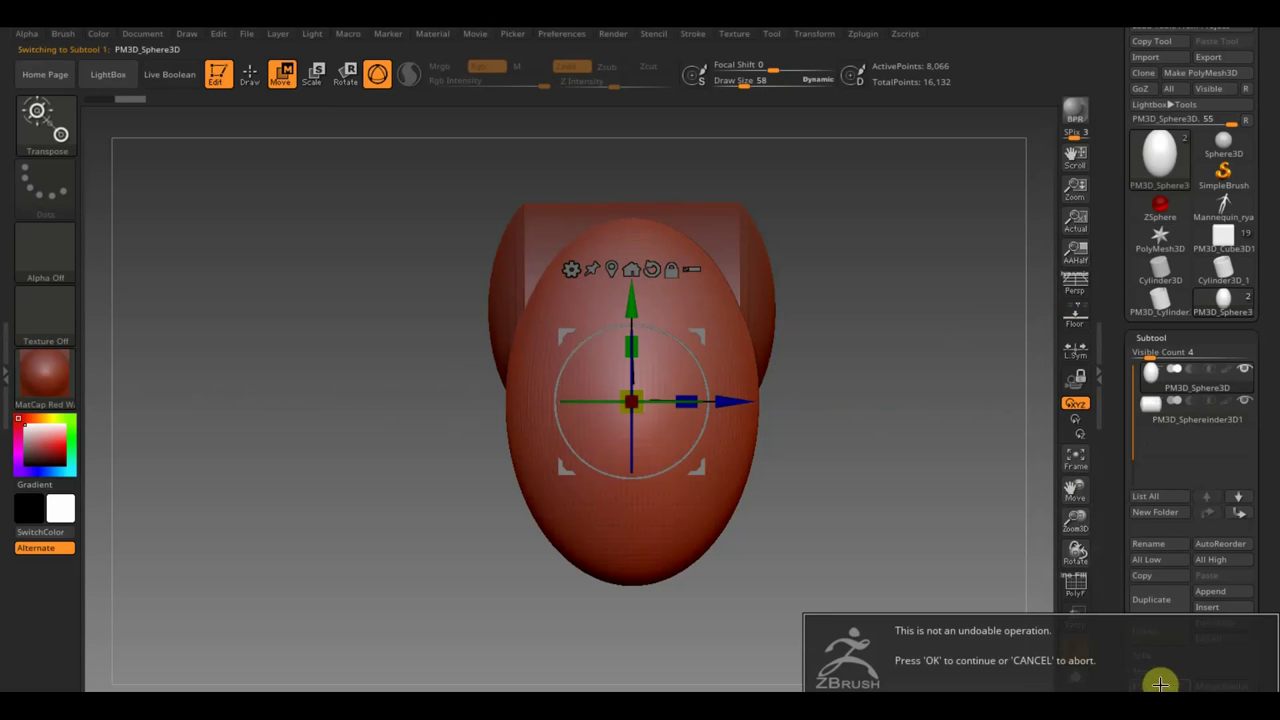
{"action": "key", "text": "Return"}
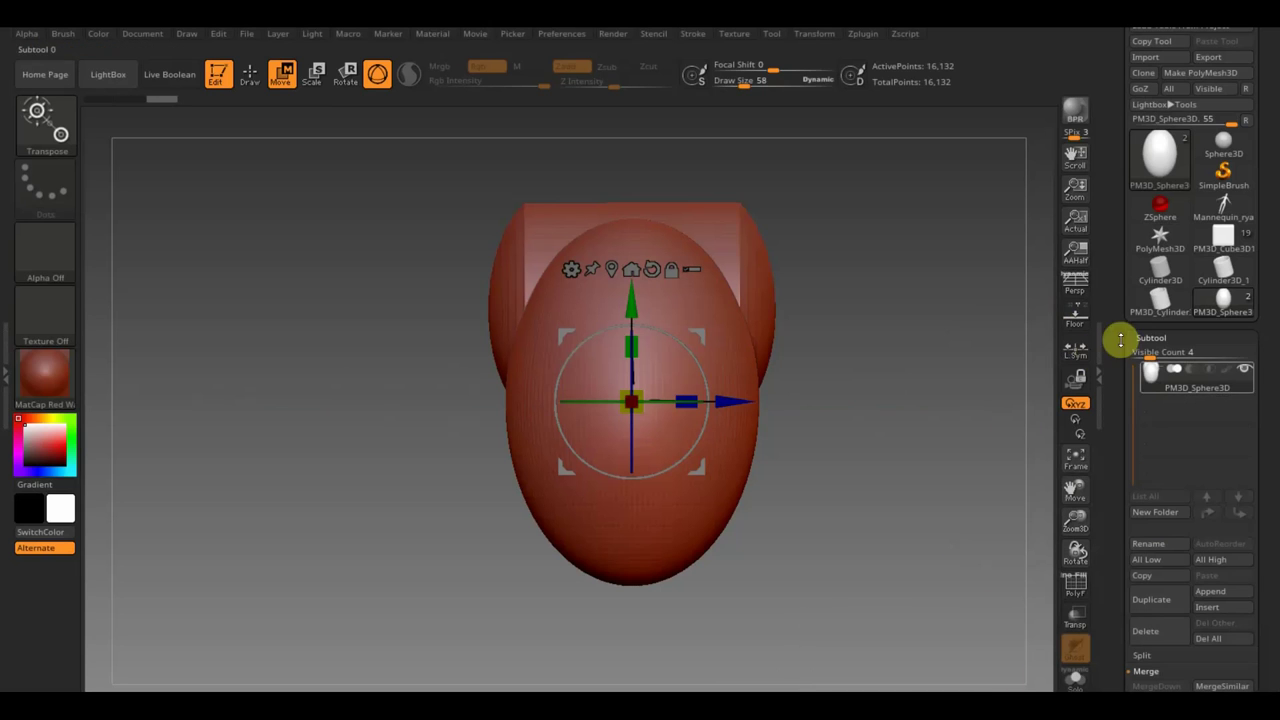
- DynaMesh the merged shape to 81,013 points and show the polygon wireframe
{"action": "left_click_drag", "start_coordinate": [1270, 560], "coordinate": [1270, 461]}
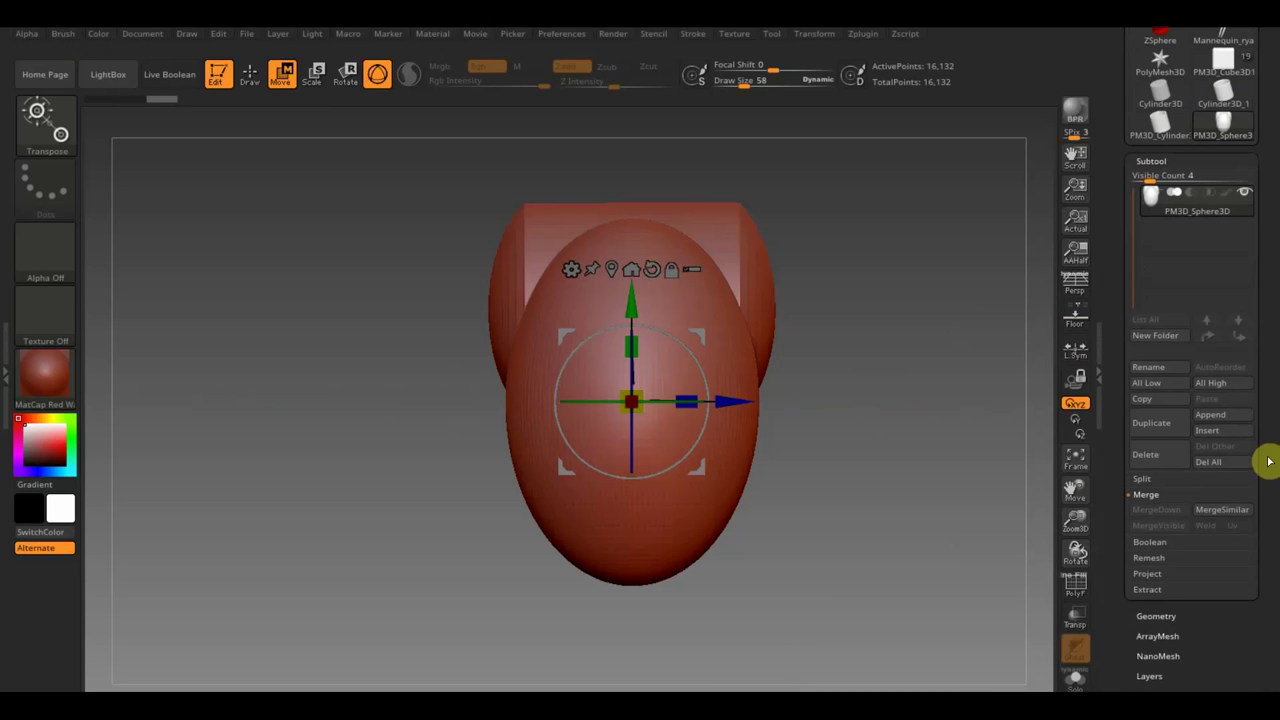
{"action": "left_click", "coordinate": [1149, 615]}
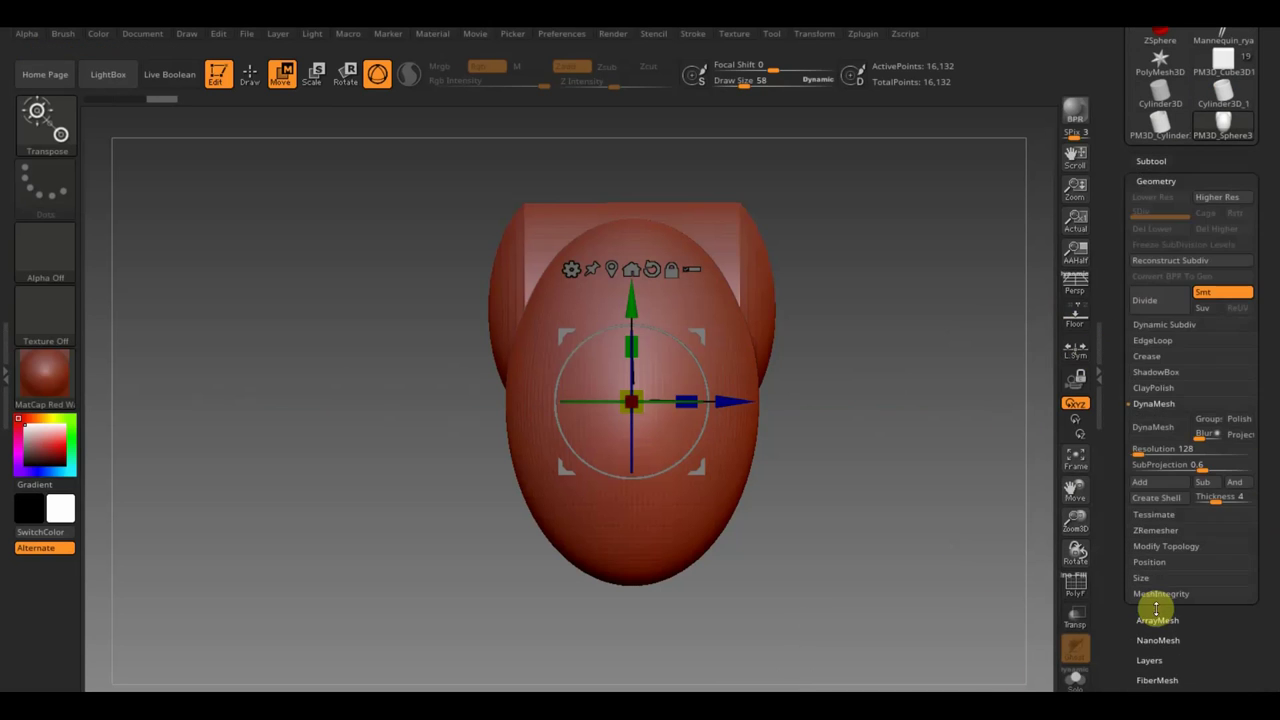
{"action": "left_click", "coordinate": [1156, 430]}
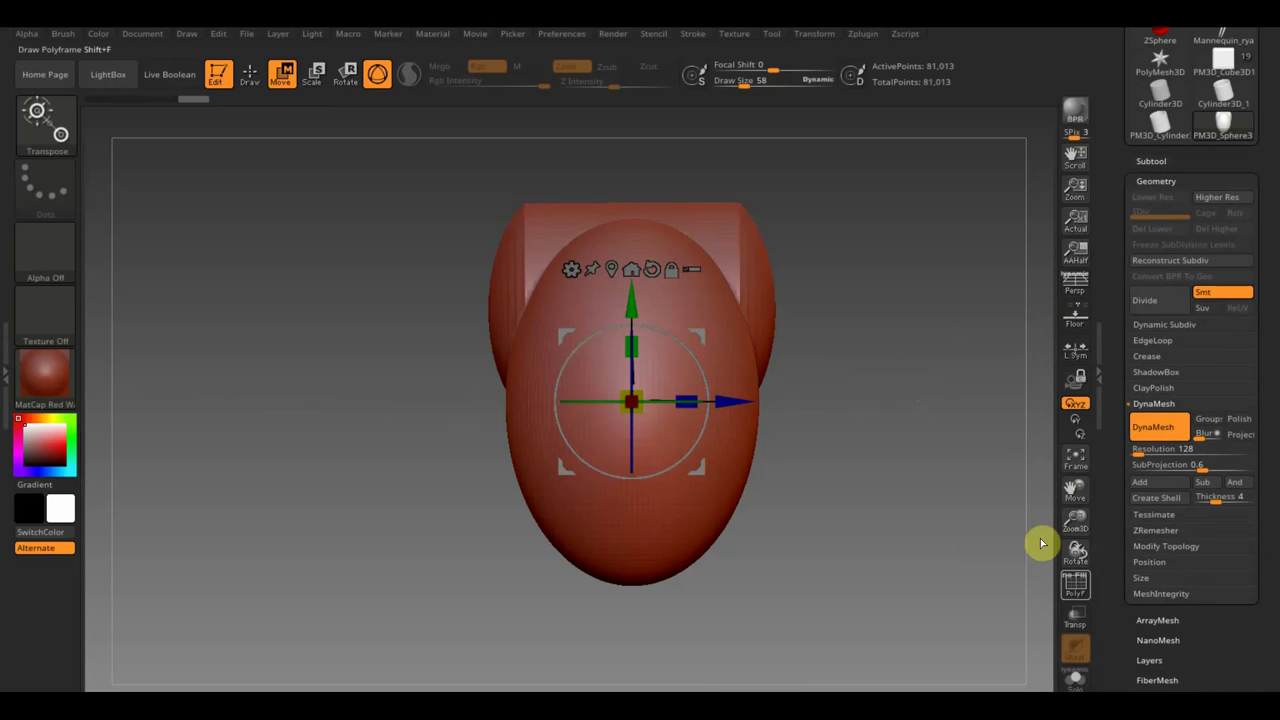
{"action": "left_click", "coordinate": [1075, 588]}
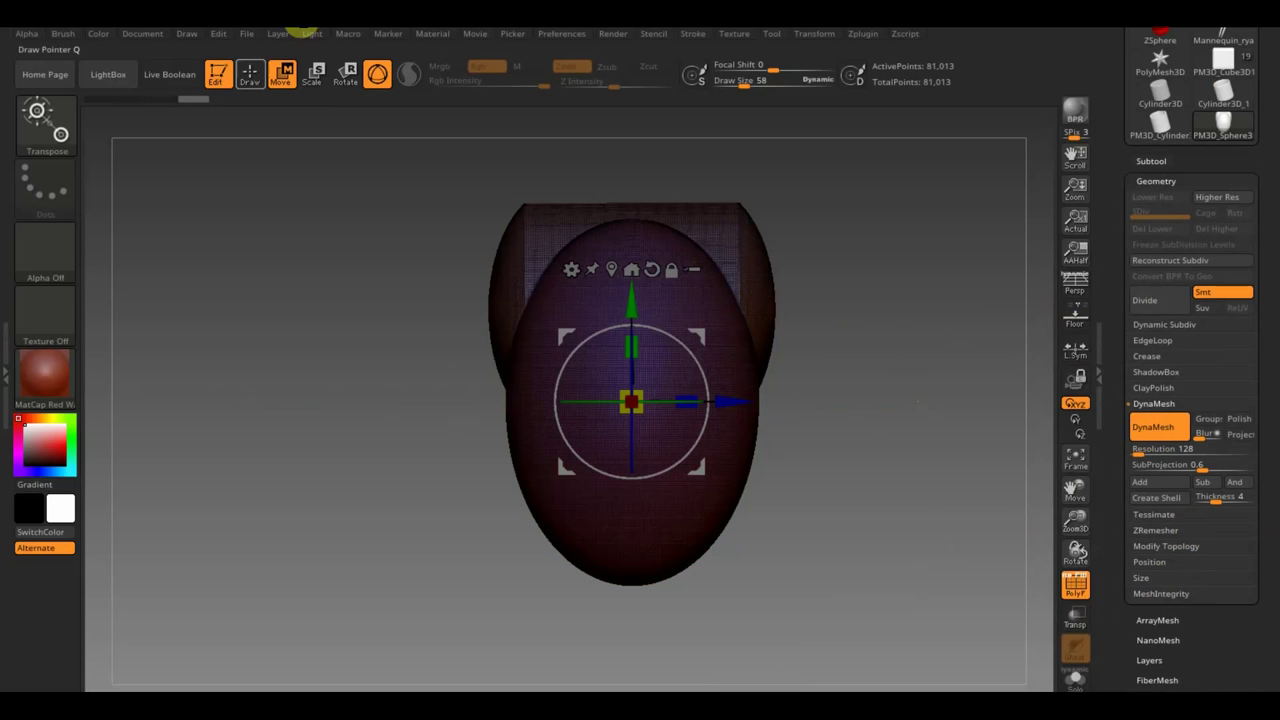
- Undo the stray trim, clear the mask, disable DynaMesh, and inspect the seam from several angles
{"action": "left_click", "coordinate": [250, 76]}
{"action": "left_click", "coordinate": [722, 253], "text": "ctrl+shift"}
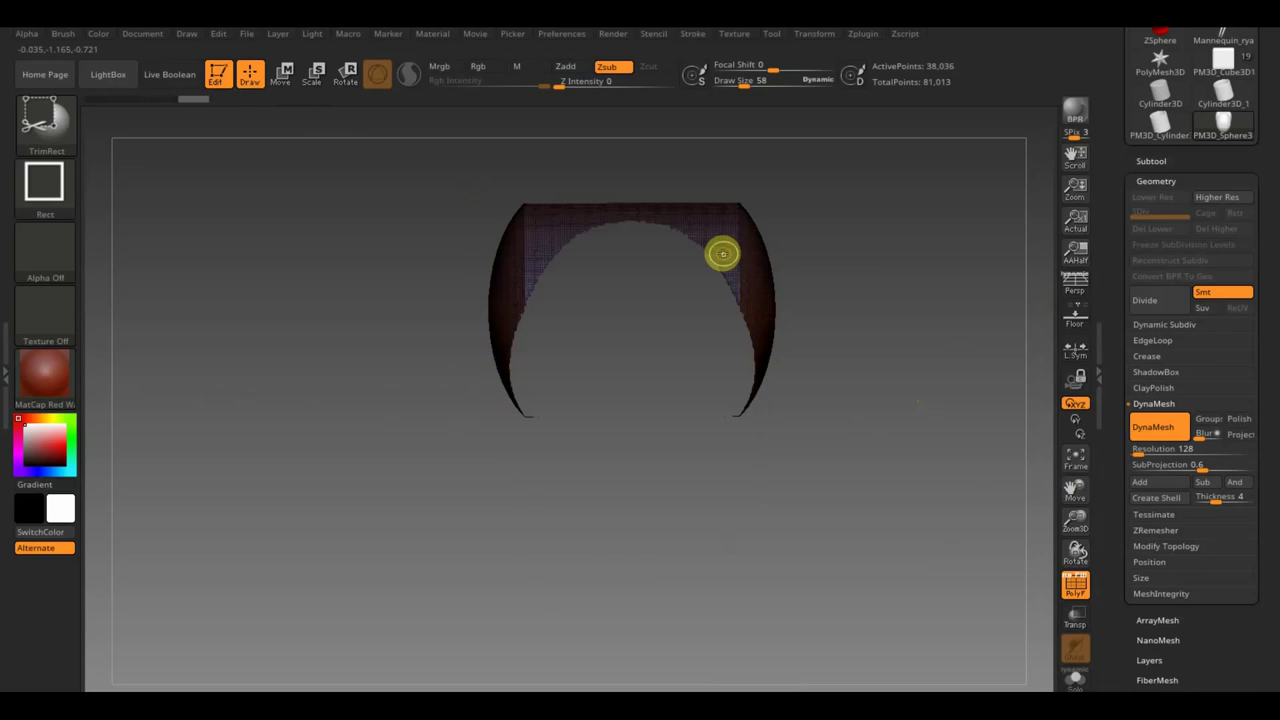
{"action": "left_click", "coordinate": [722, 253], "text": "ctrl+shift"}
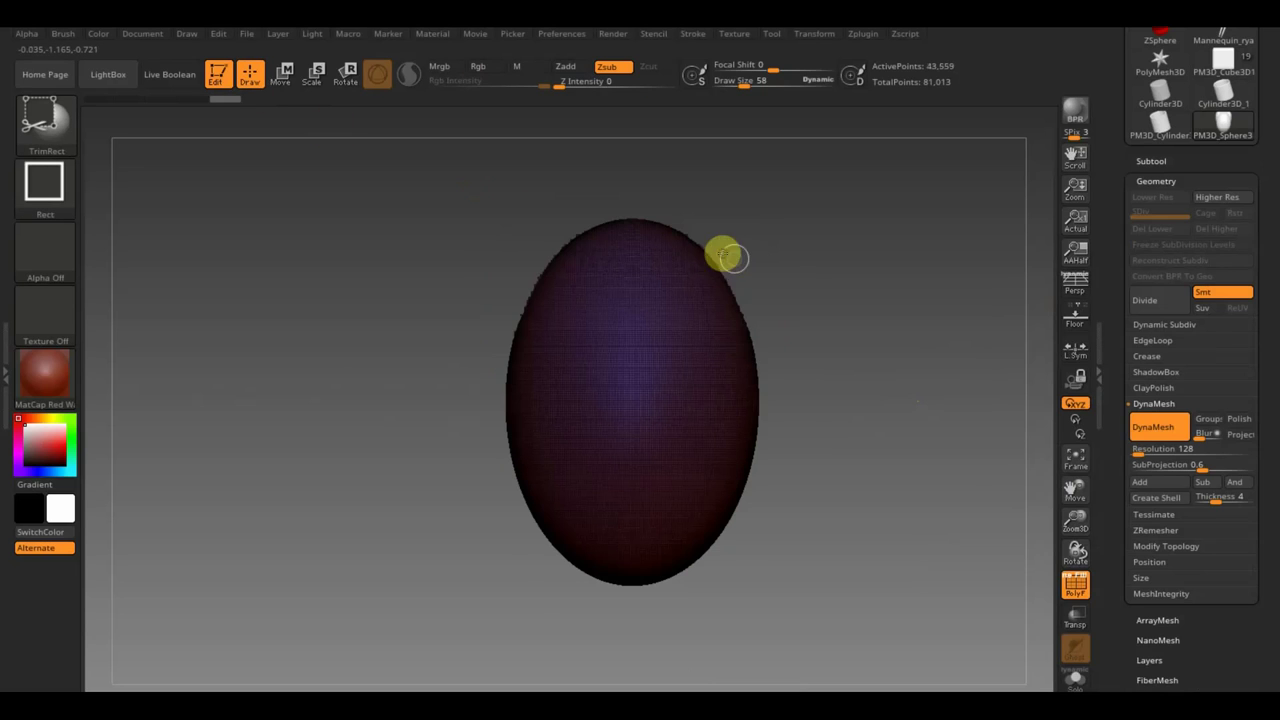
{"action": "key", "text": "ctrl"}
{"action": "left_click", "coordinate": [886, 278], "text": "ctrl"}
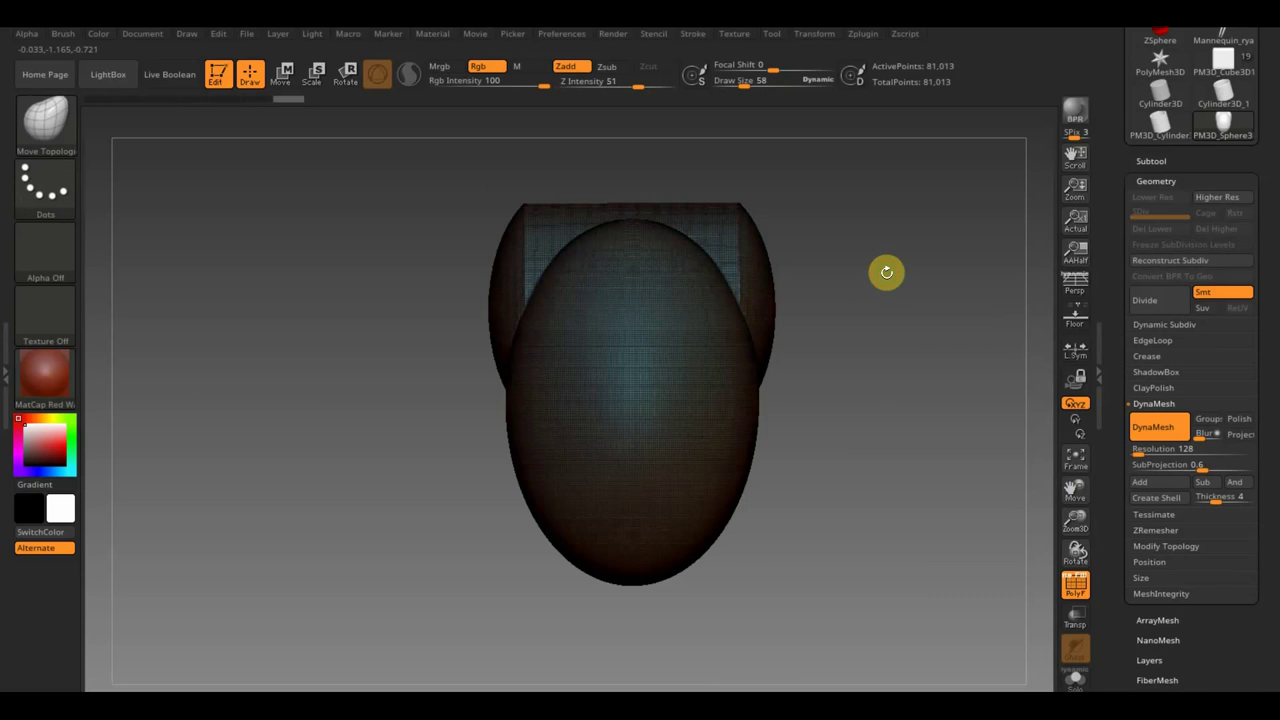
{"action": "left_click", "coordinate": [1157, 432]}
{"action": "left_click_drag", "start_coordinate": [906, 350], "coordinate": [837, 363]}
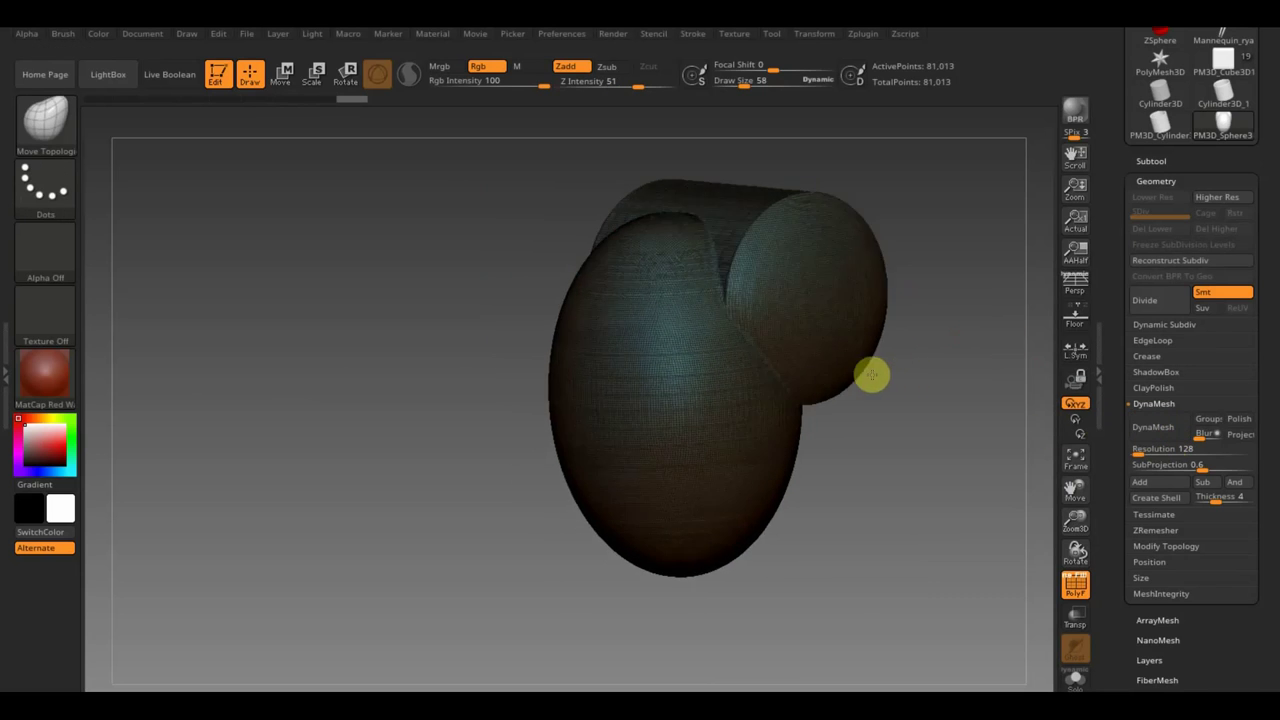
{"action": "mouse_move", "coordinate": [926, 453]}
{"action": "left_mouse_down", "text": "alt"}
{"action": "mouse_move", "coordinate": [889, 394]}
{"action": "mouse_move", "coordinate": [951, 520]}
{"action": "left_mouse_up", "text": "alt"}
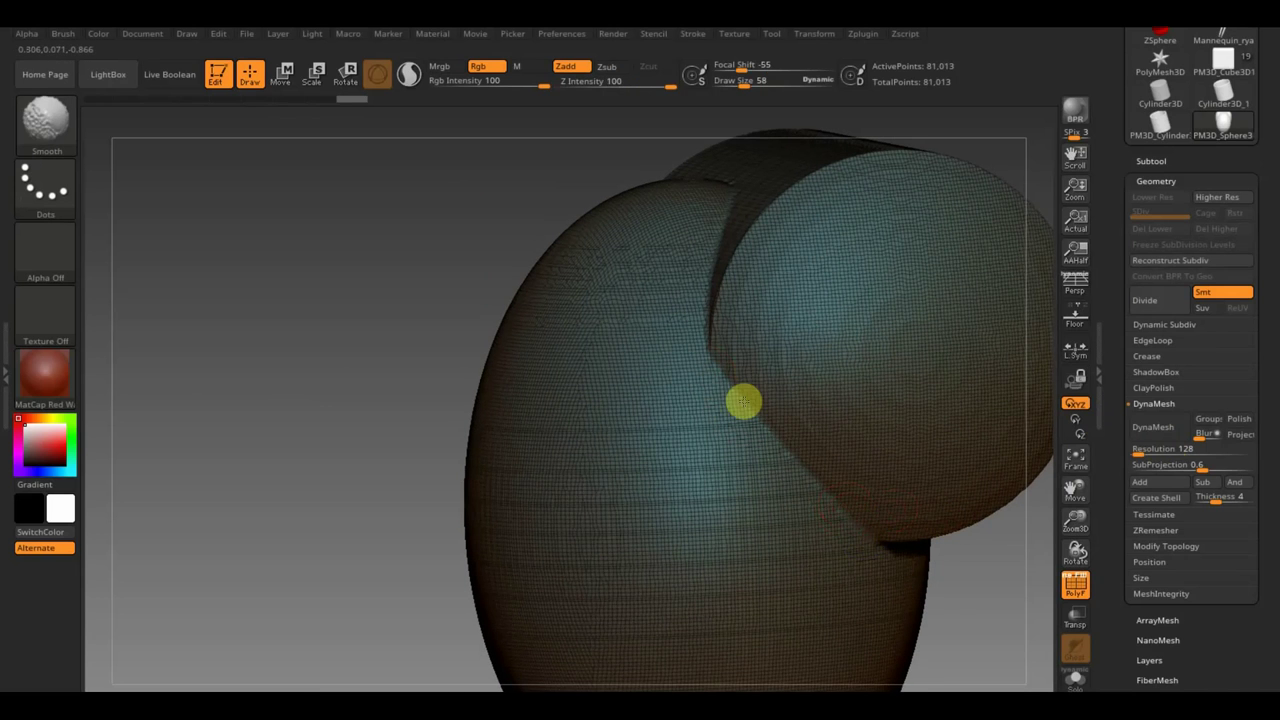
{"action": "left_click_drag", "start_coordinate": [965, 575], "coordinate": [843, 426]}
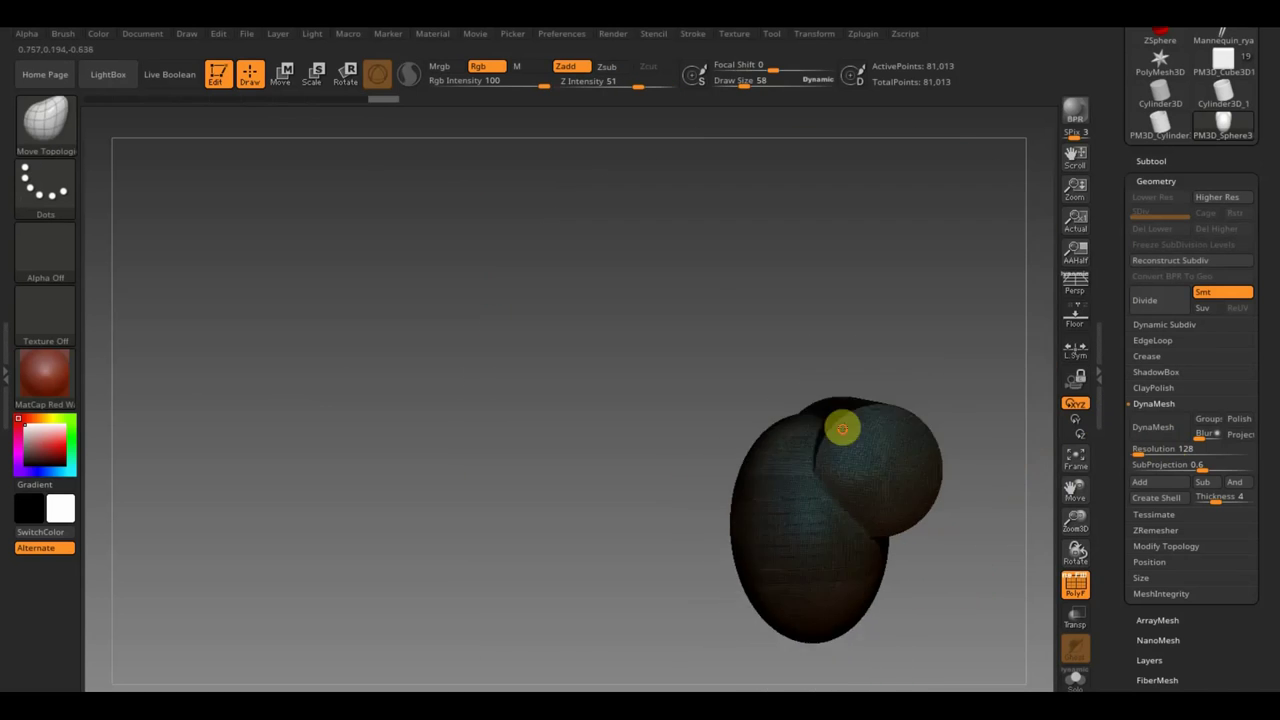
{"action": "mouse_move", "coordinate": [963, 420]}
{"action": "left_mouse_down"}
{"action": "mouse_move", "coordinate": [809, 317]}
{"action": "mouse_move", "coordinate": [914, 371]}
{"action": "left_mouse_up"}
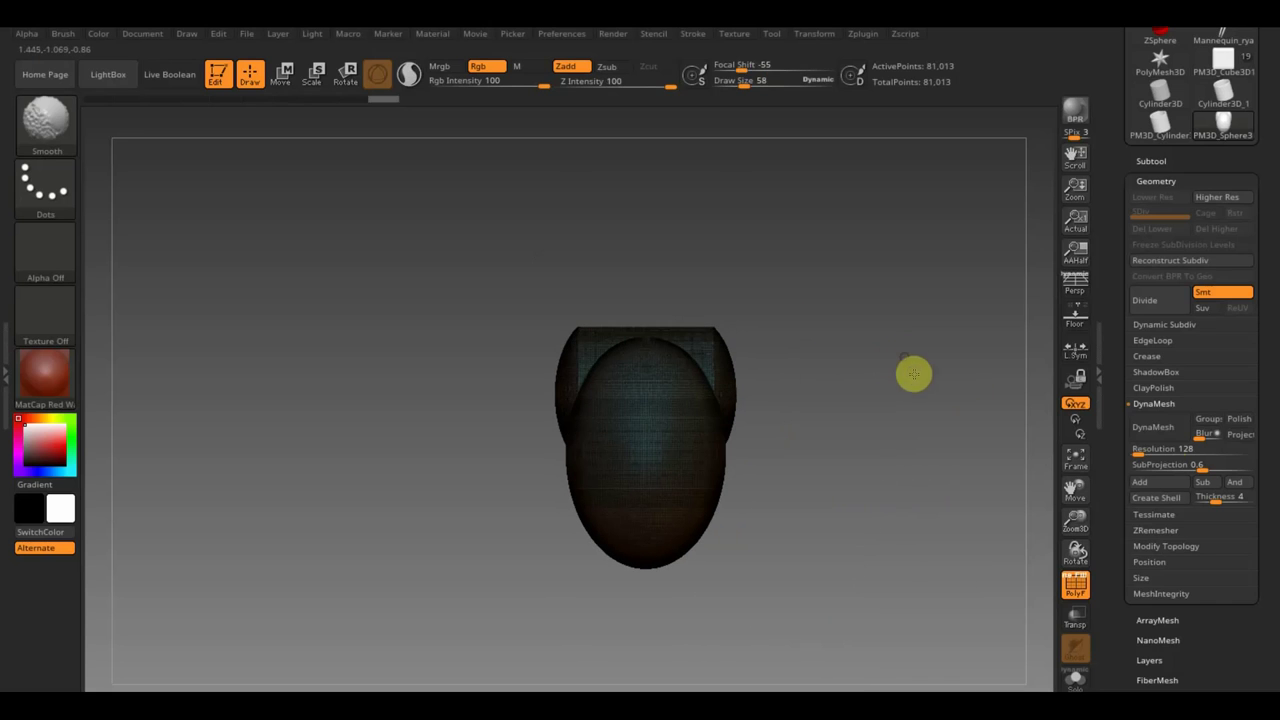
{"action": "mouse_move", "coordinate": [860, 429]}
{"action": "left_mouse_down"}
{"action": "mouse_move", "coordinate": [888, 487]}
{"action": "mouse_move", "coordinate": [889, 449]}
{"action": "left_mouse_up"}
- Run ZRemesher on the merged head, reducing it from 81,013 to 4,799 points
{"action": "scroll", "coordinate": [1250, 632], "scroll_direction": "down", "scroll_amount": 2}
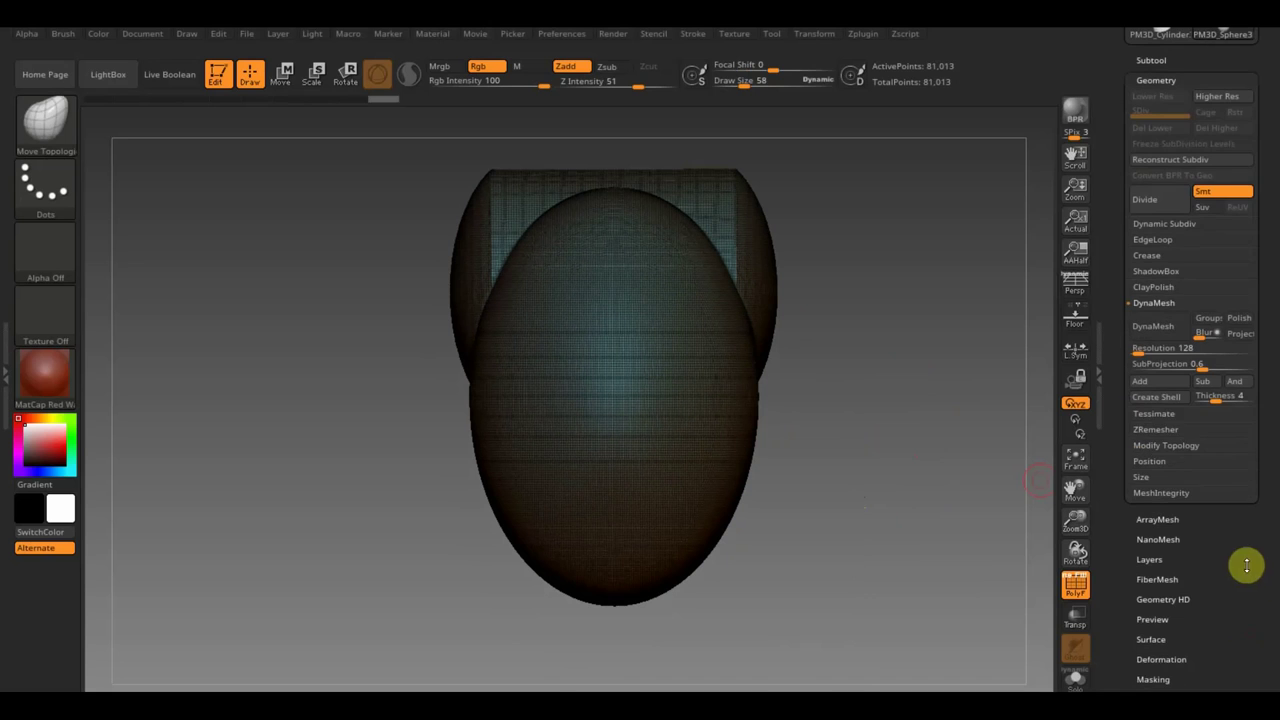
{"action": "left_click", "coordinate": [1173, 430]}
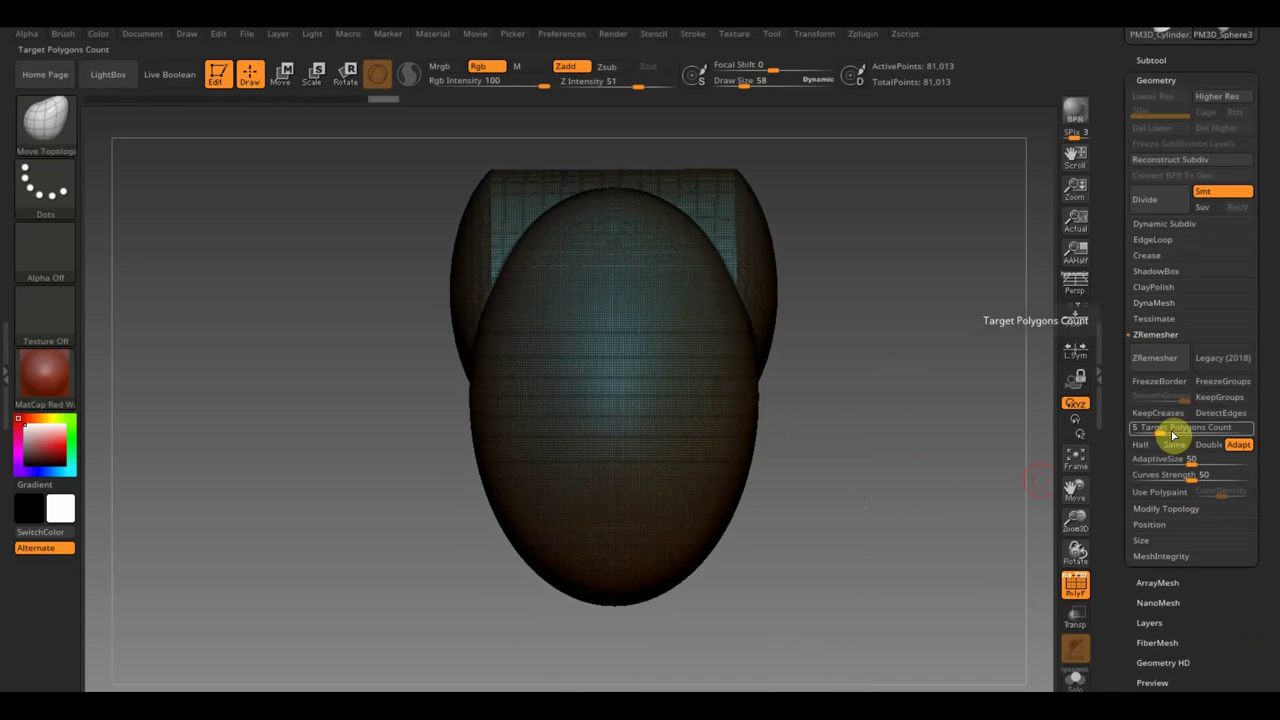
{"action": "left_click", "coordinate": [1174, 364]}
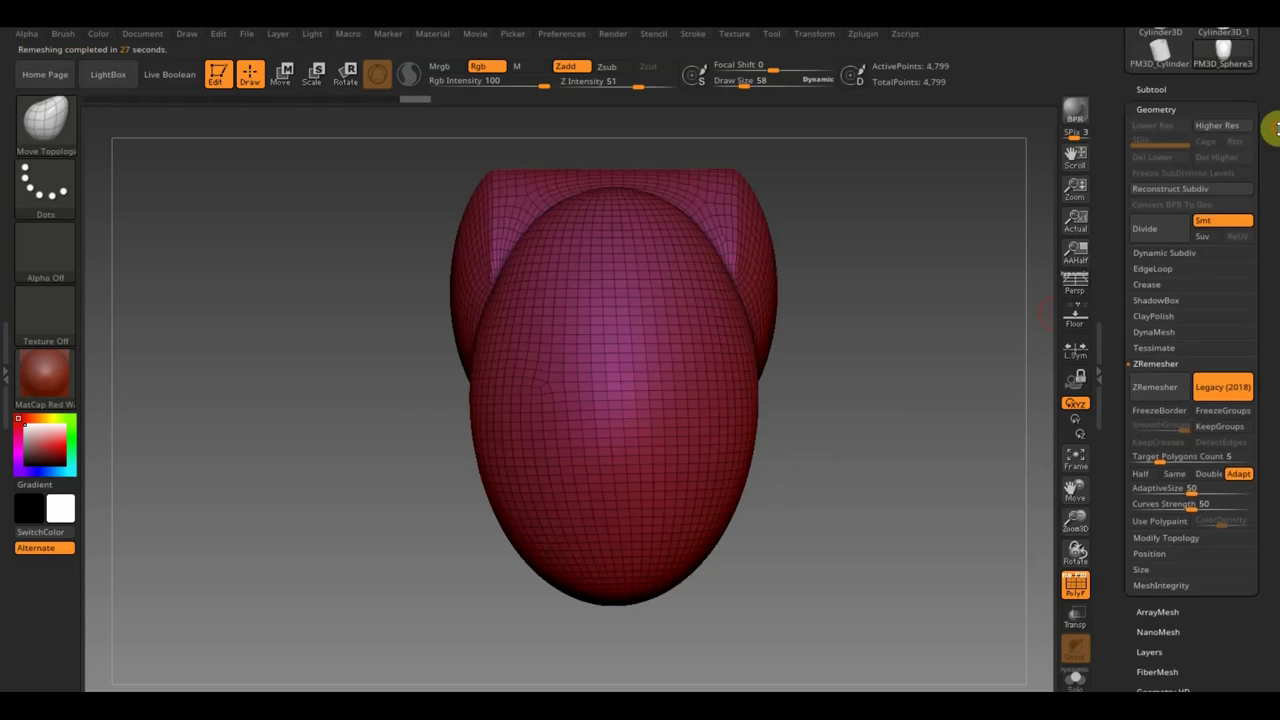
{"action": "scroll", "coordinate": [1275, 220], "scroll_direction": "up", "scroll_amount": 5}
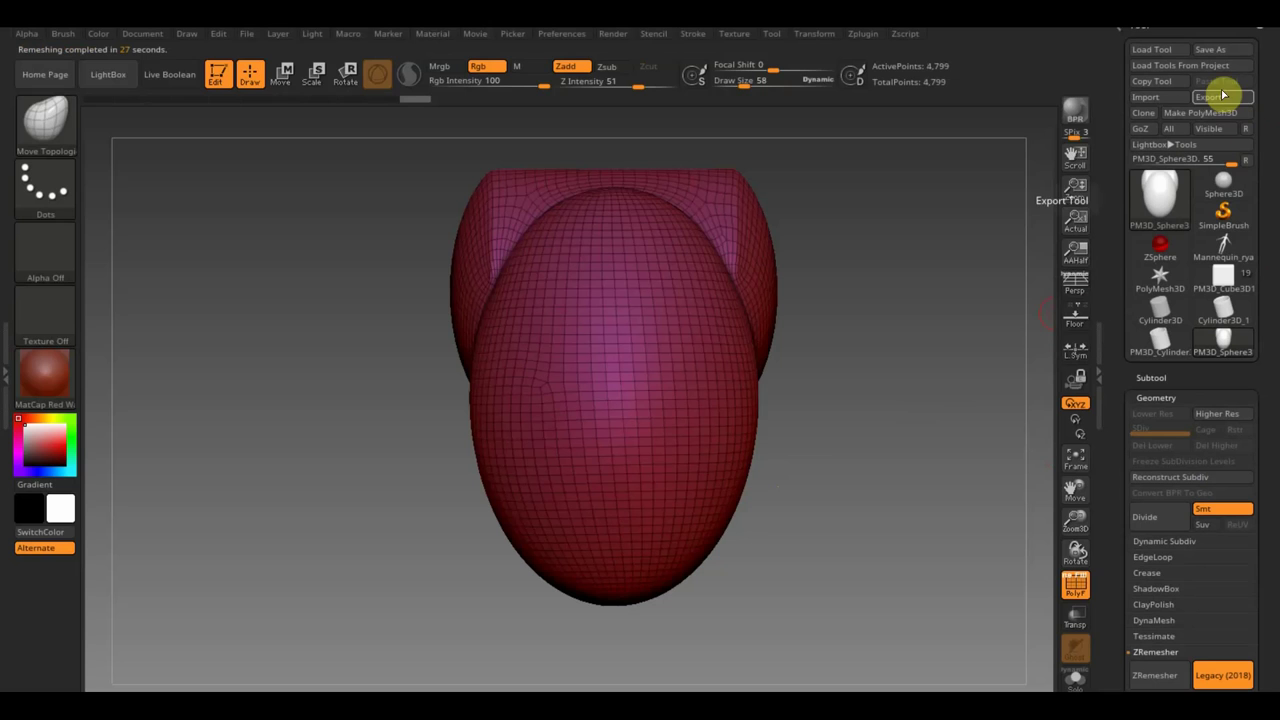
- Export the mesh to the Desktop as the OBJ file заготовка
{"action": "left_click", "coordinate": [1219, 98]}
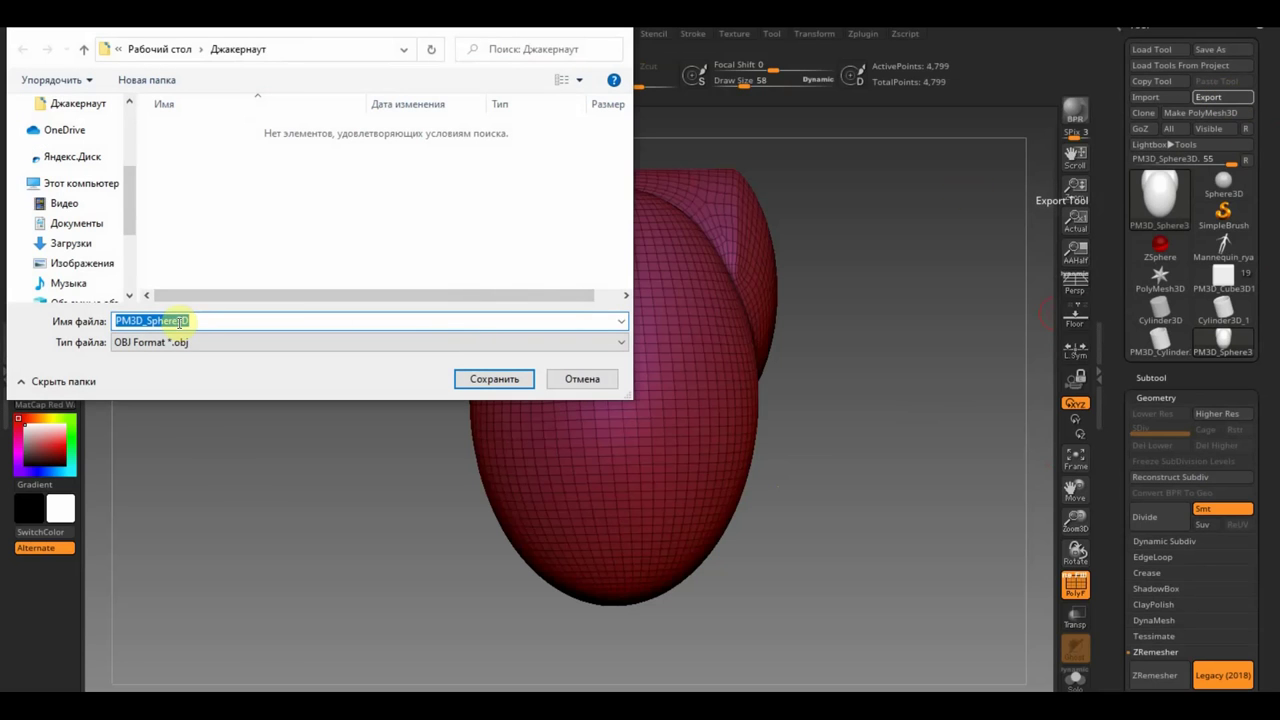
{"action": "left_click", "coordinate": [75, 223]}
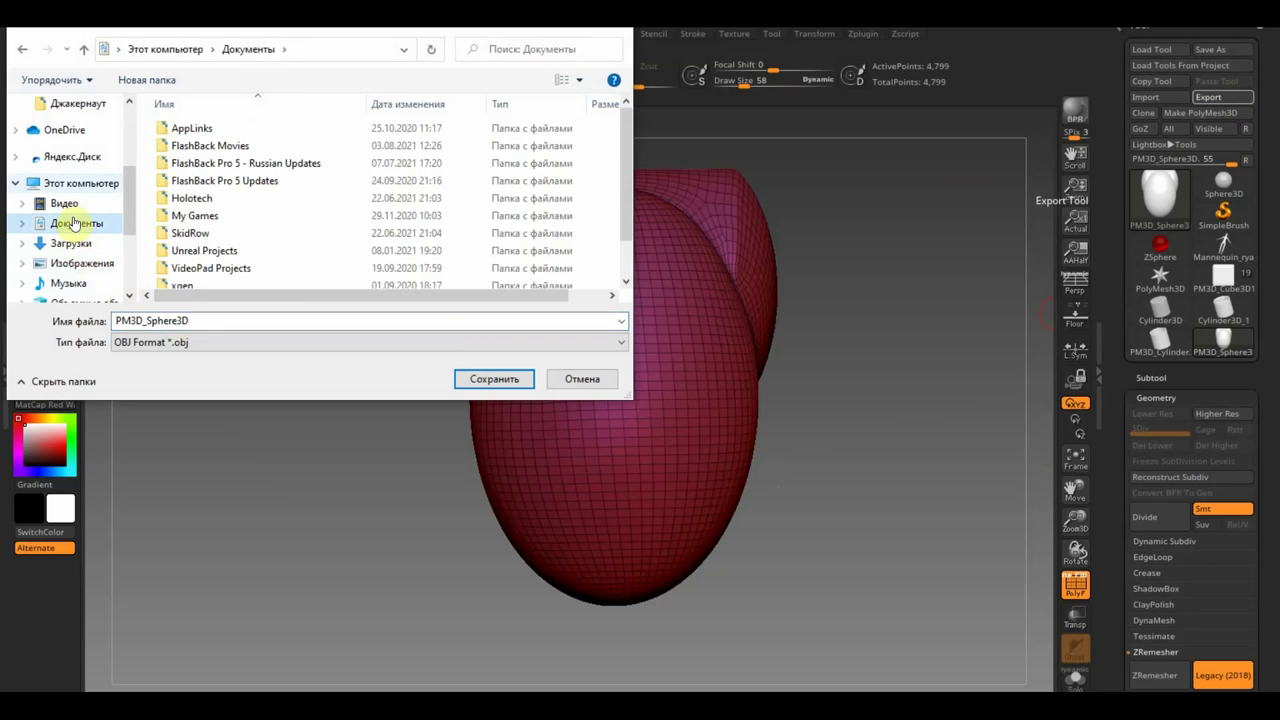
{"action": "scroll", "coordinate": [75, 223], "scroll_direction": "down", "scroll_amount": 2}
{"action": "left_click", "coordinate": [85, 223]}
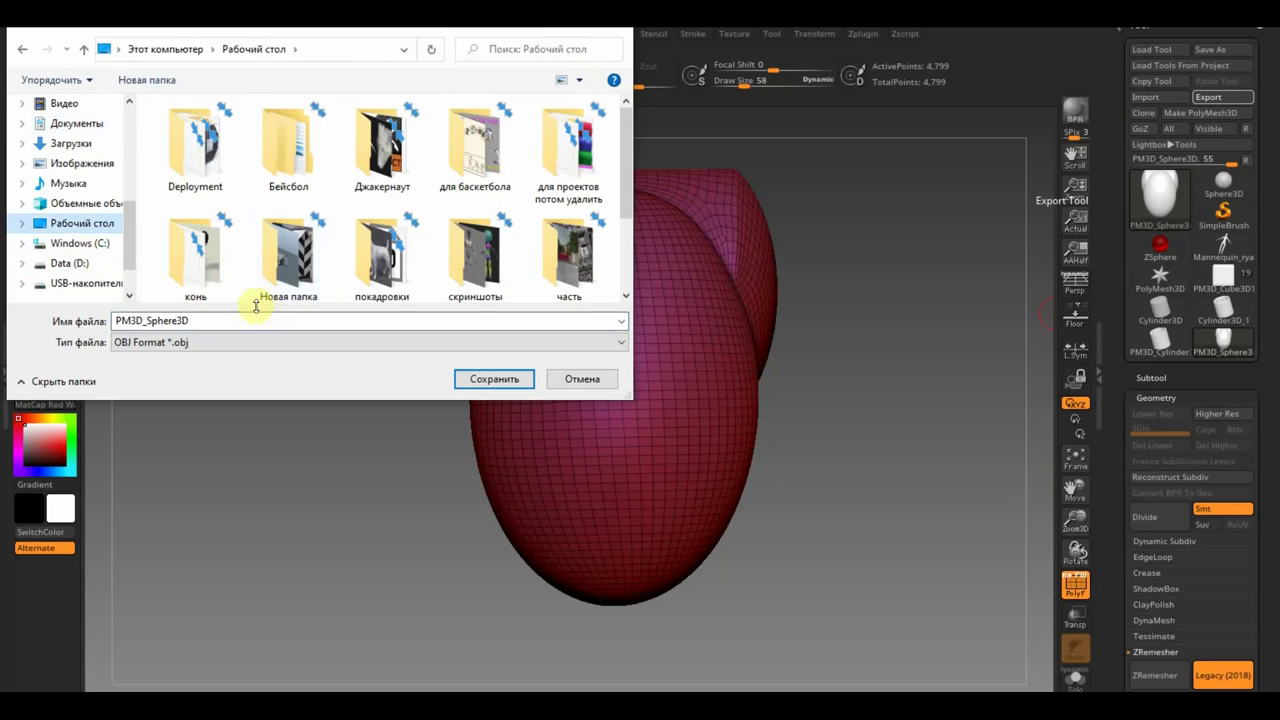
{"action": "double_click", "coordinate": [208, 320]}
{"action": "type", "text": "з"}
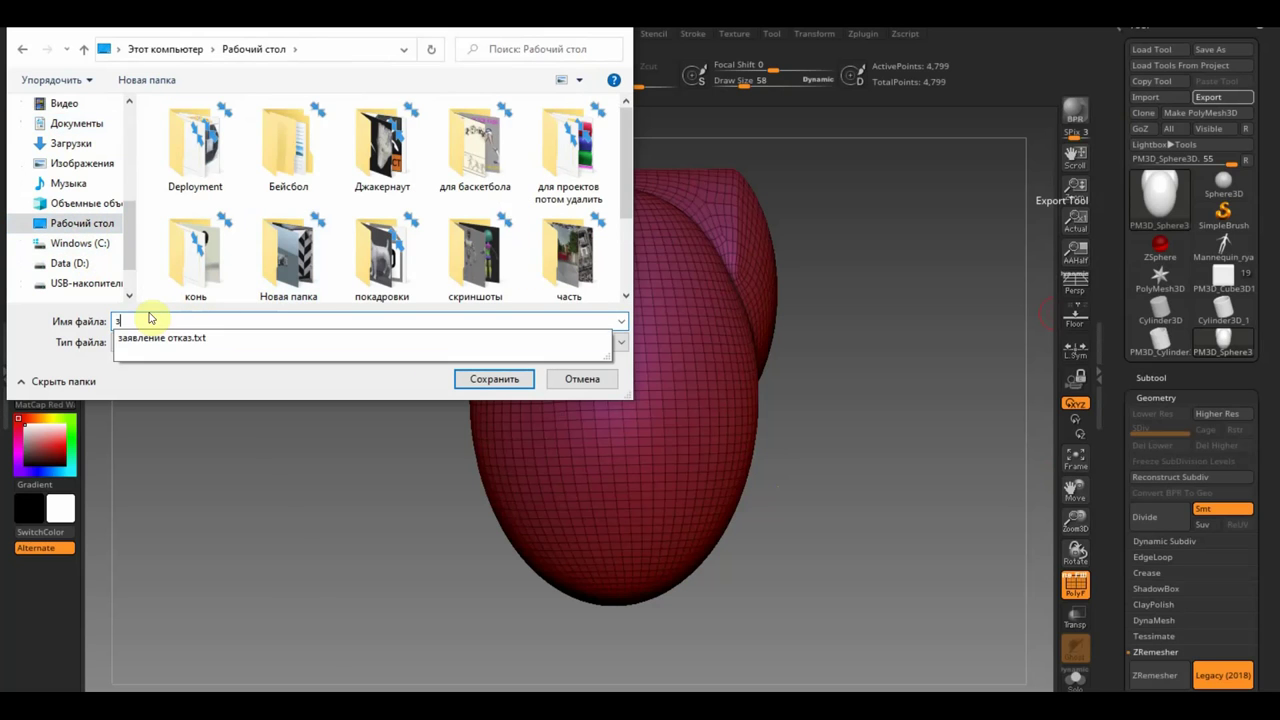
{"action": "type", "text": "аготовка"}
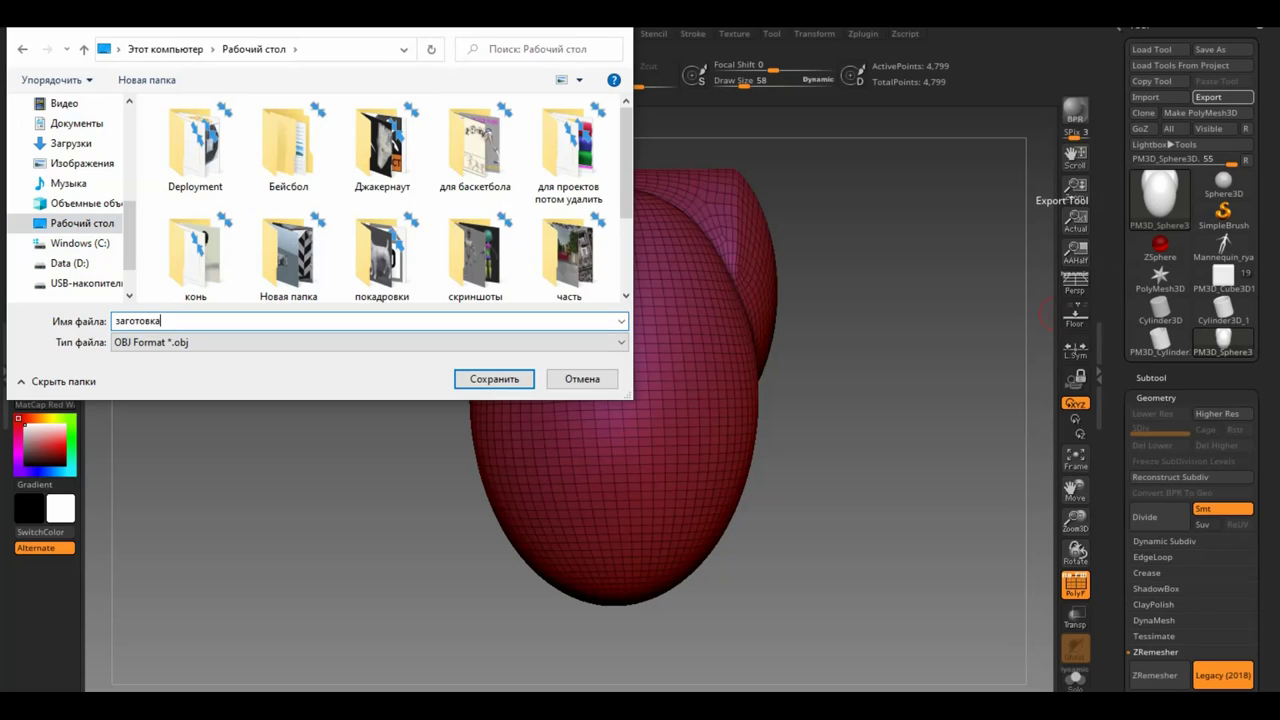
{"action": "key", "text": "Return"}
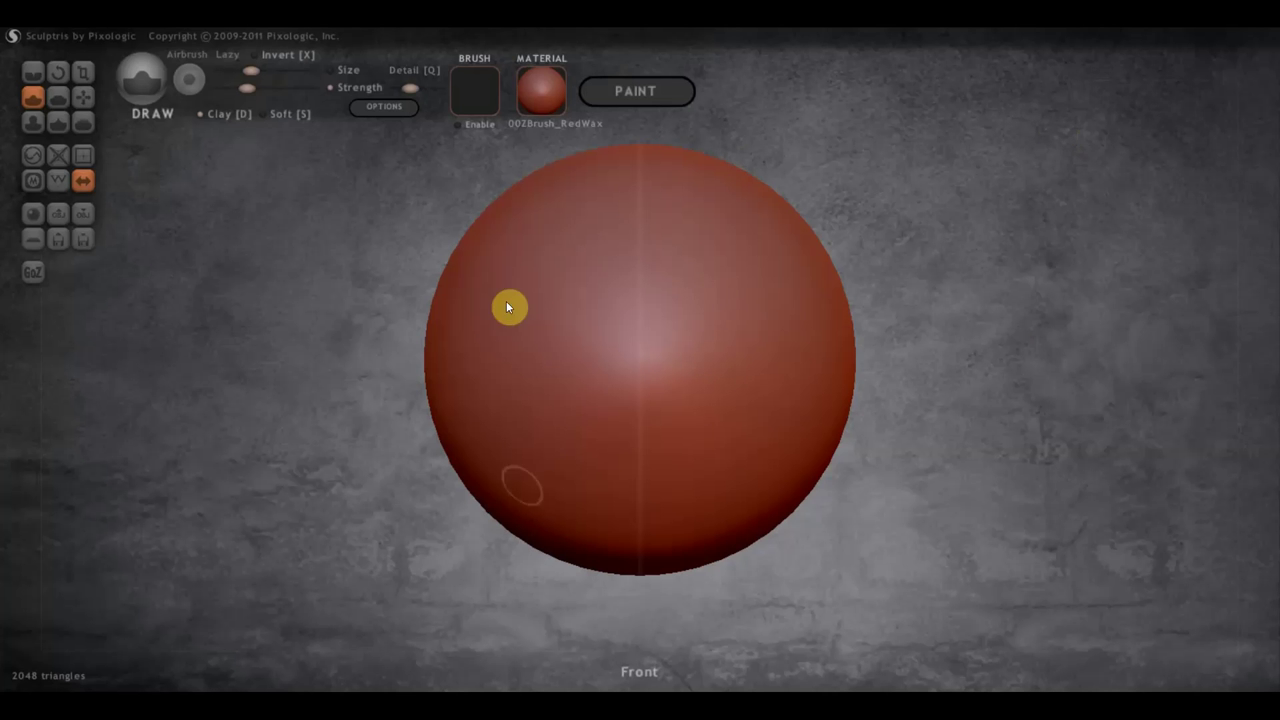
- Import заготовка from the Desktop into Sculptris as a new scene and view it from the top
{"action": "left_click", "coordinate": [61, 216]}
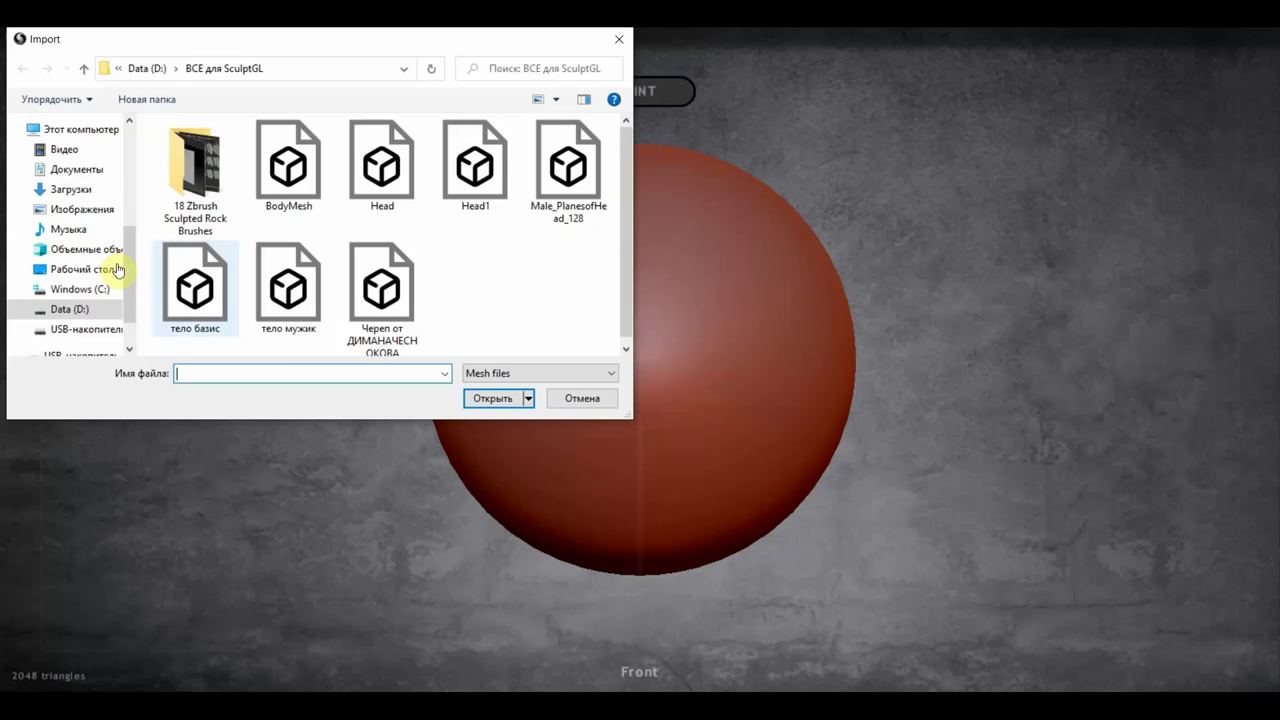
{"action": "left_click", "coordinate": [83, 269]}
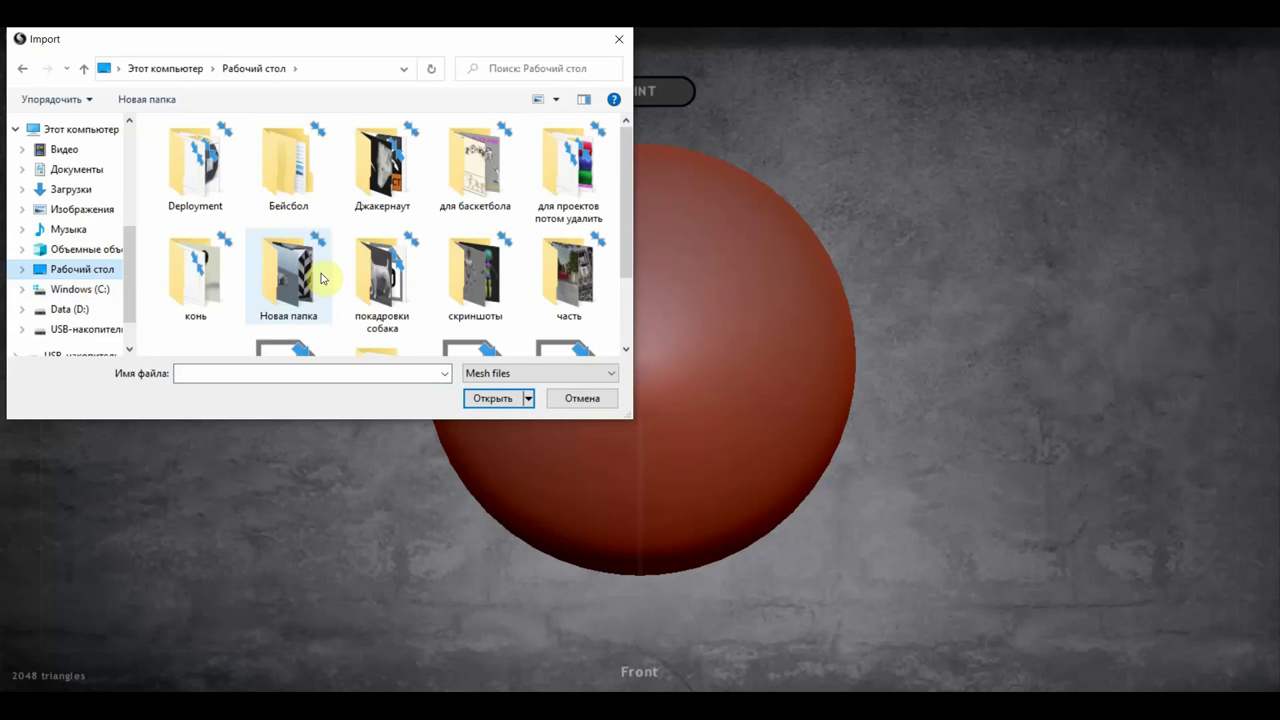
{"action": "scroll", "coordinate": [322, 277], "scroll_direction": "down", "scroll_amount": 1}
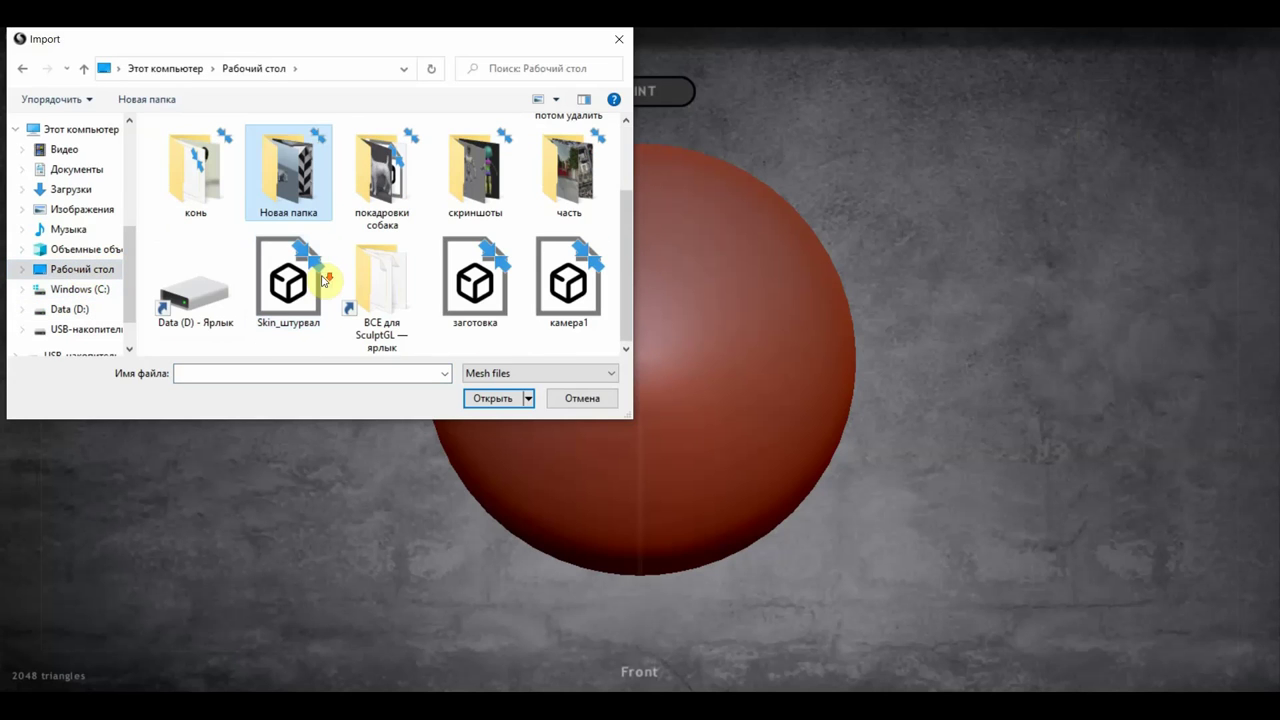
{"action": "left_click", "coordinate": [485, 287]}
{"action": "left_click", "coordinate": [493, 396]}
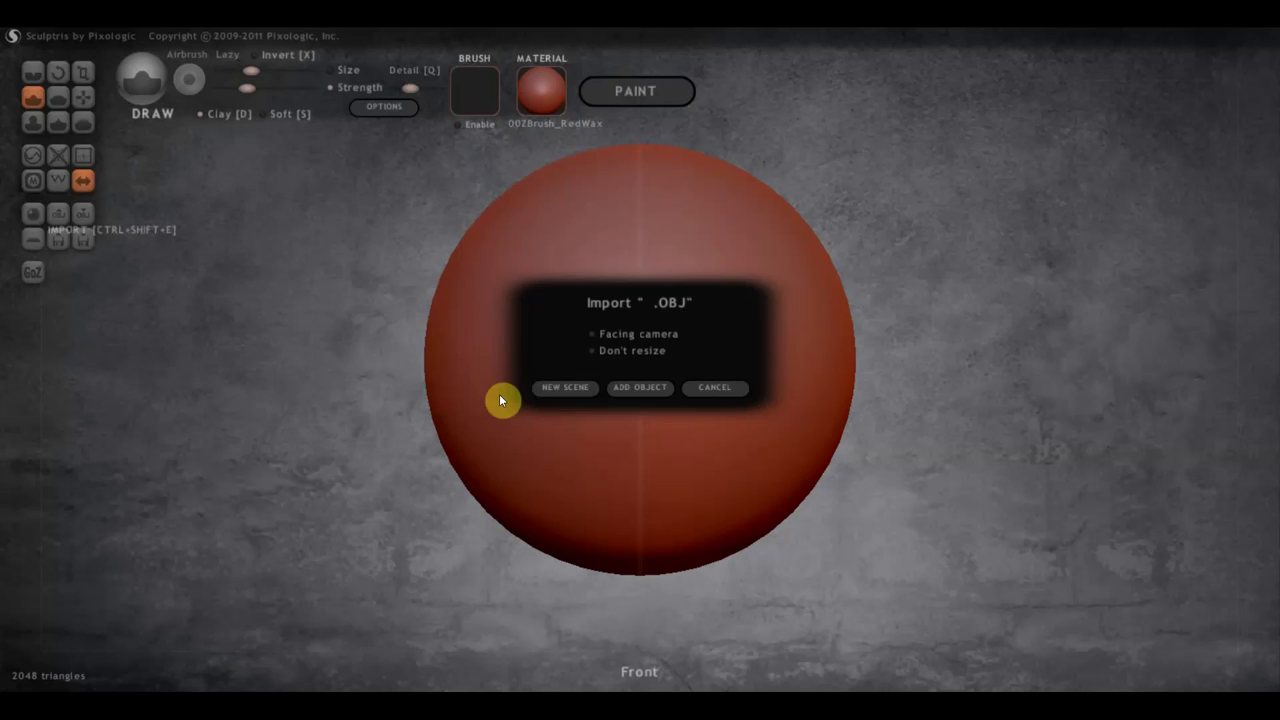
{"action": "left_click", "coordinate": [597, 386]}
{"action": "left_click_drag", "start_coordinate": [840, 369], "coordinate": [856, 537]}
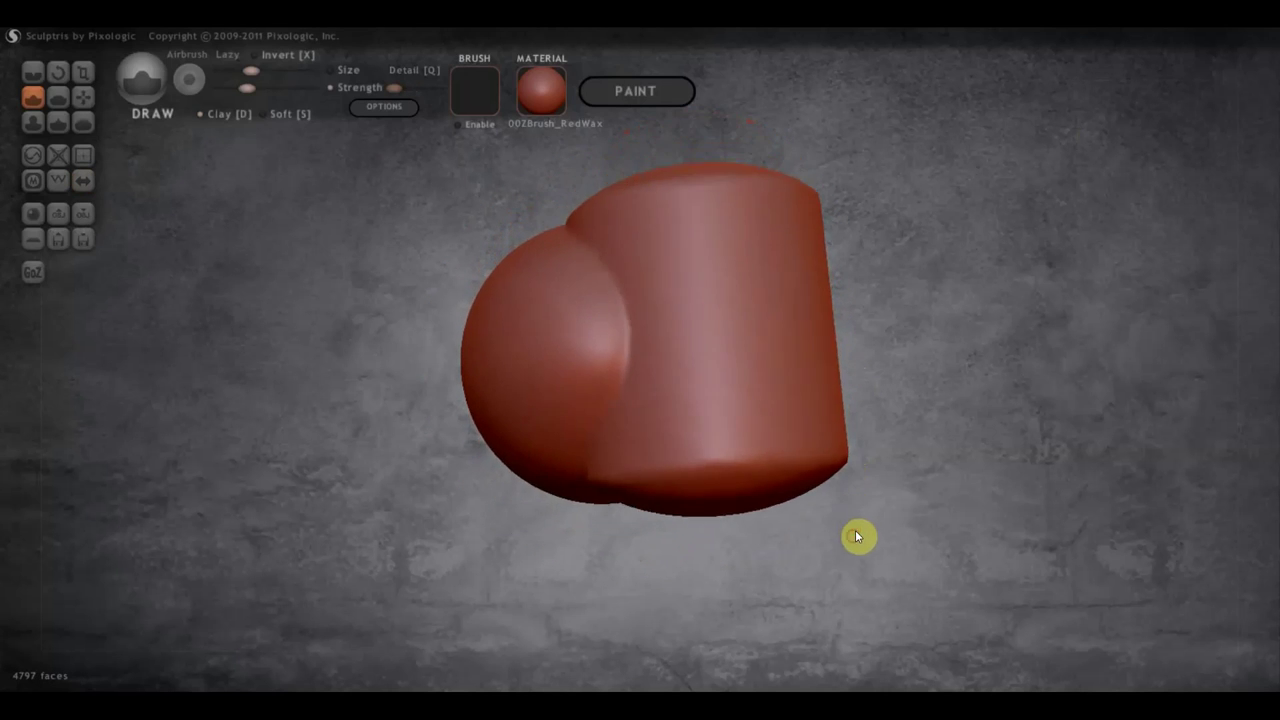
{"action": "left_click_drag", "start_coordinate": [937, 423], "coordinate": [918, 449], "text": "shift"}
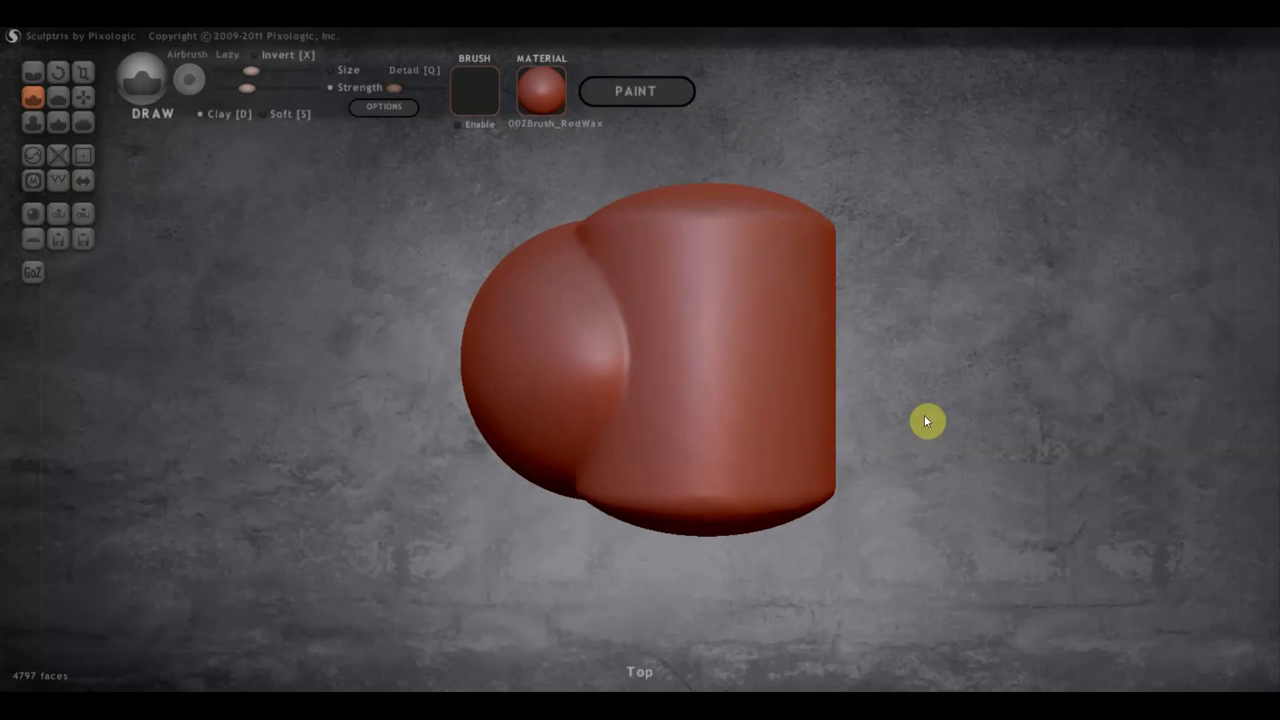
- Enlarge the brush, inspect the model, then return to ZBrush's mesh Import browser
{"action": "left_click", "coordinate": [57, 72]}
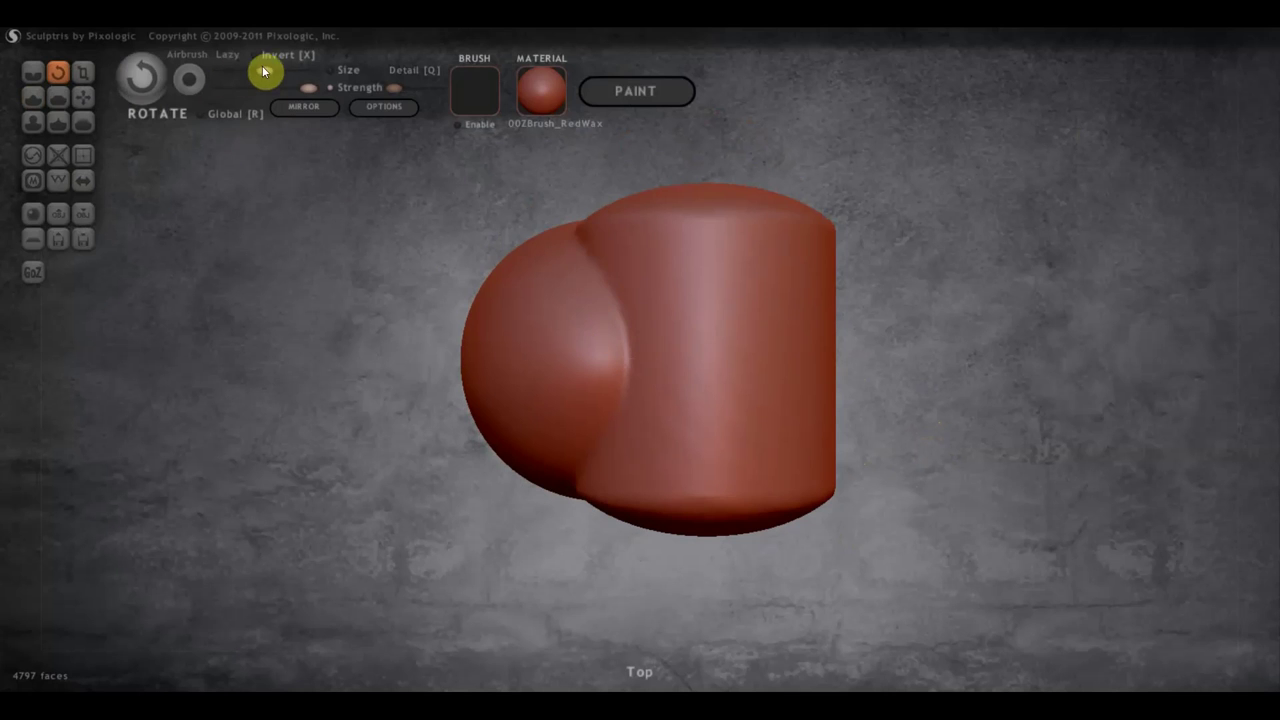
{"action": "left_click_drag", "start_coordinate": [265, 71], "coordinate": [288, 72]}
{"action": "scroll", "coordinate": [979, 418], "scroll_direction": "down", "scroll_amount": 3}
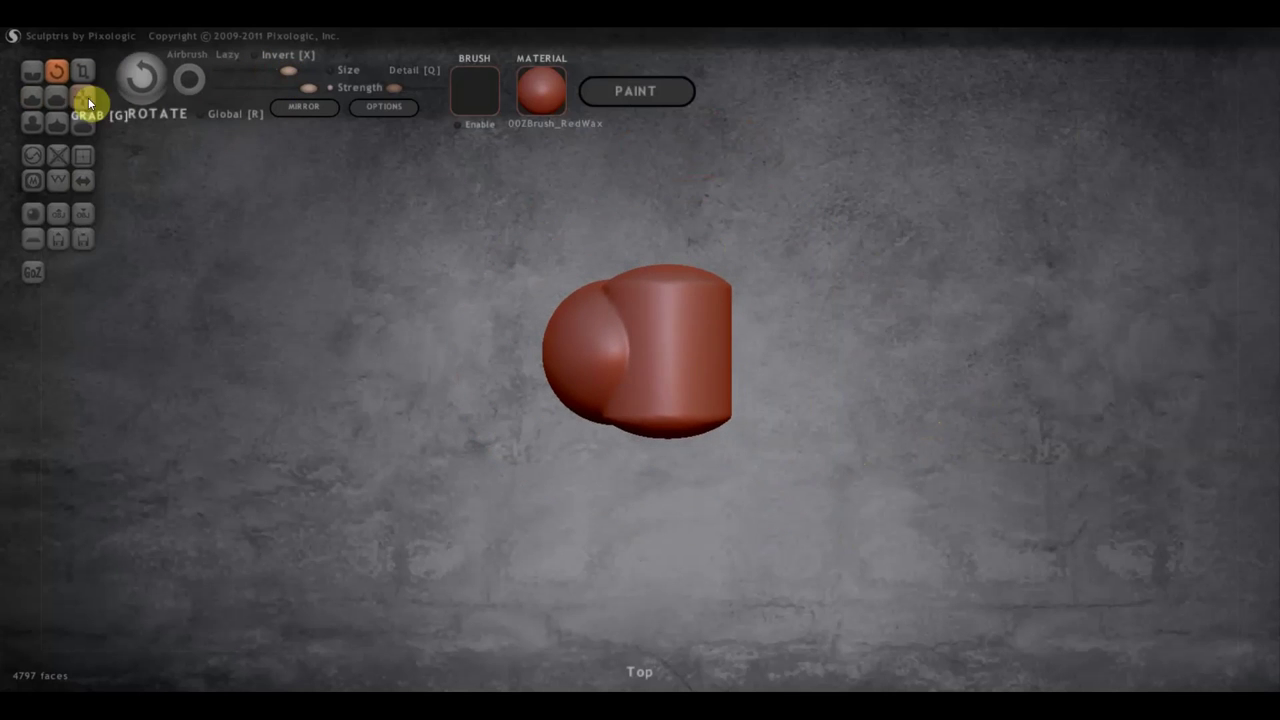
{"action": "mouse_move", "coordinate": [564, 336]}
{"action": "left_mouse_down"}
{"action": "mouse_move", "coordinate": [593, 305]}
{"action": "mouse_move", "coordinate": [576, 354]}
{"action": "left_mouse_up"}
{"action": "left_click_drag", "start_coordinate": [873, 388], "coordinate": [860, 251]}
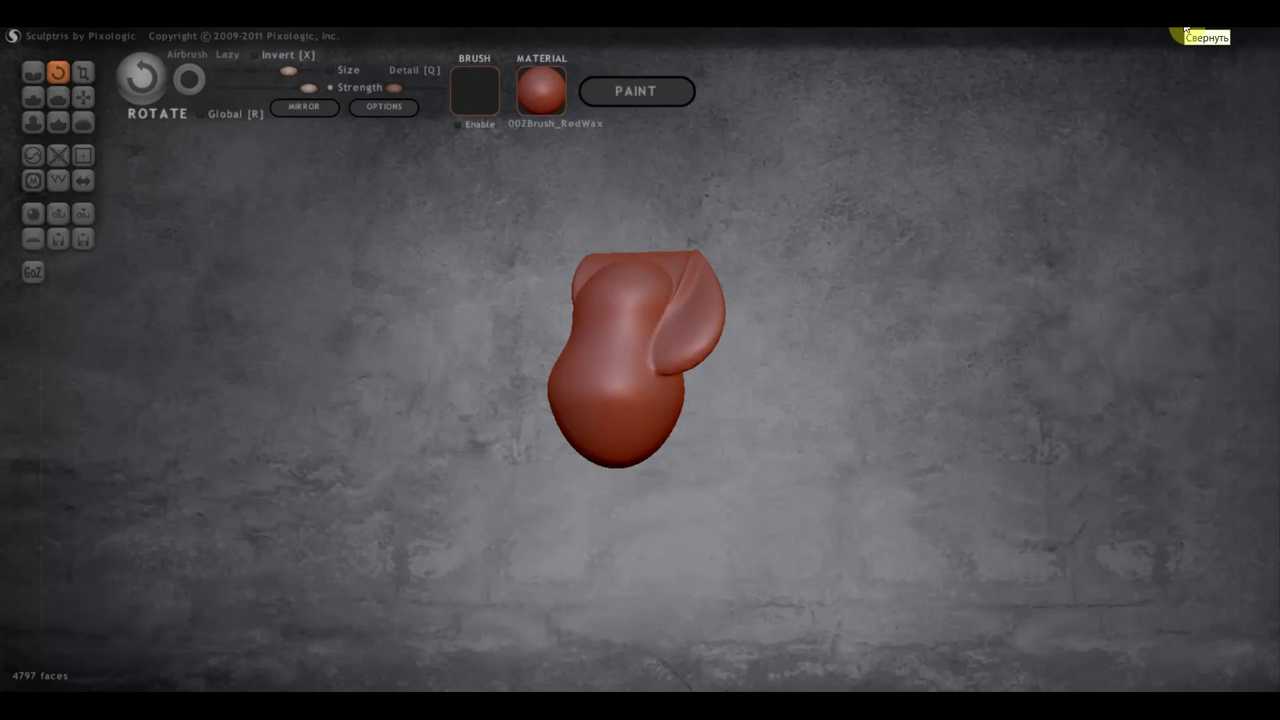
{"action": "left_click", "coordinate": [1186, 32]}
{"action": "left_click", "coordinate": [1148, 108]}
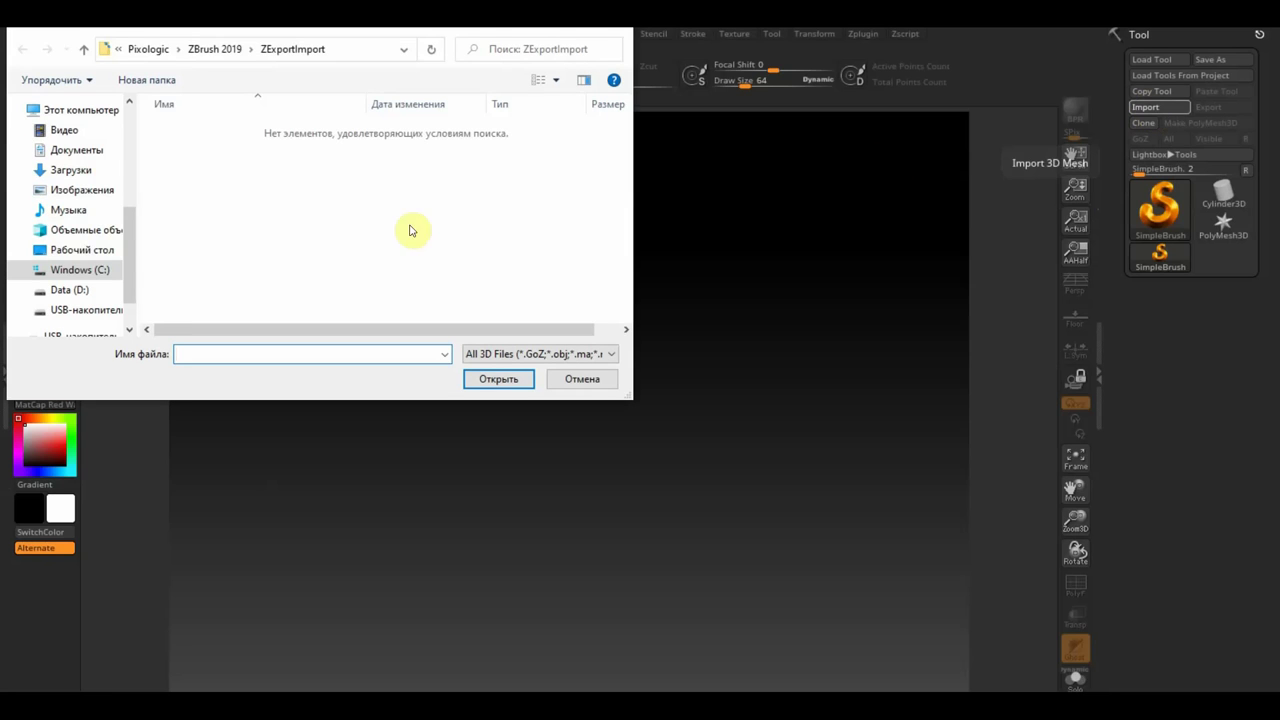
- Import заготовка from the Desktop, draw it on the canvas, and enter Edit mode
{"action": "left_click", "coordinate": [82, 250]}
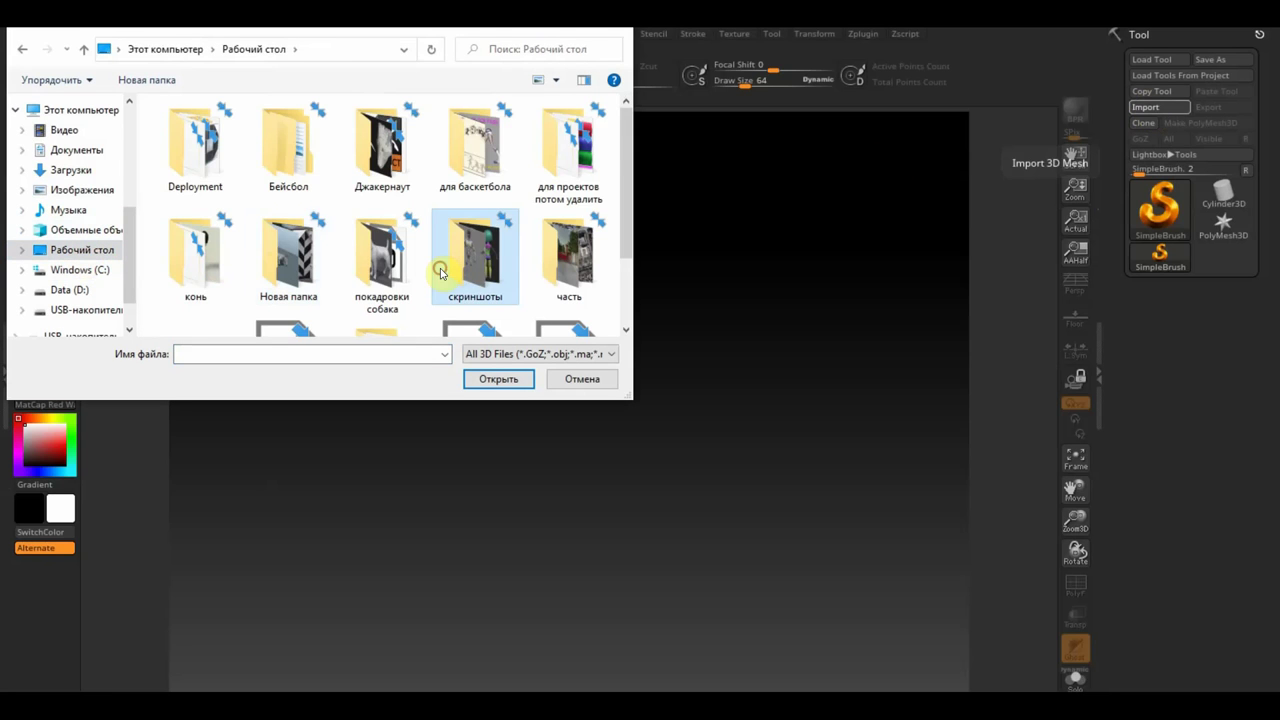
{"action": "scroll", "coordinate": [440, 272], "scroll_direction": "down", "scroll_amount": 1}
{"action": "left_click", "coordinate": [475, 262]}
{"action": "left_click", "coordinate": [500, 380]}
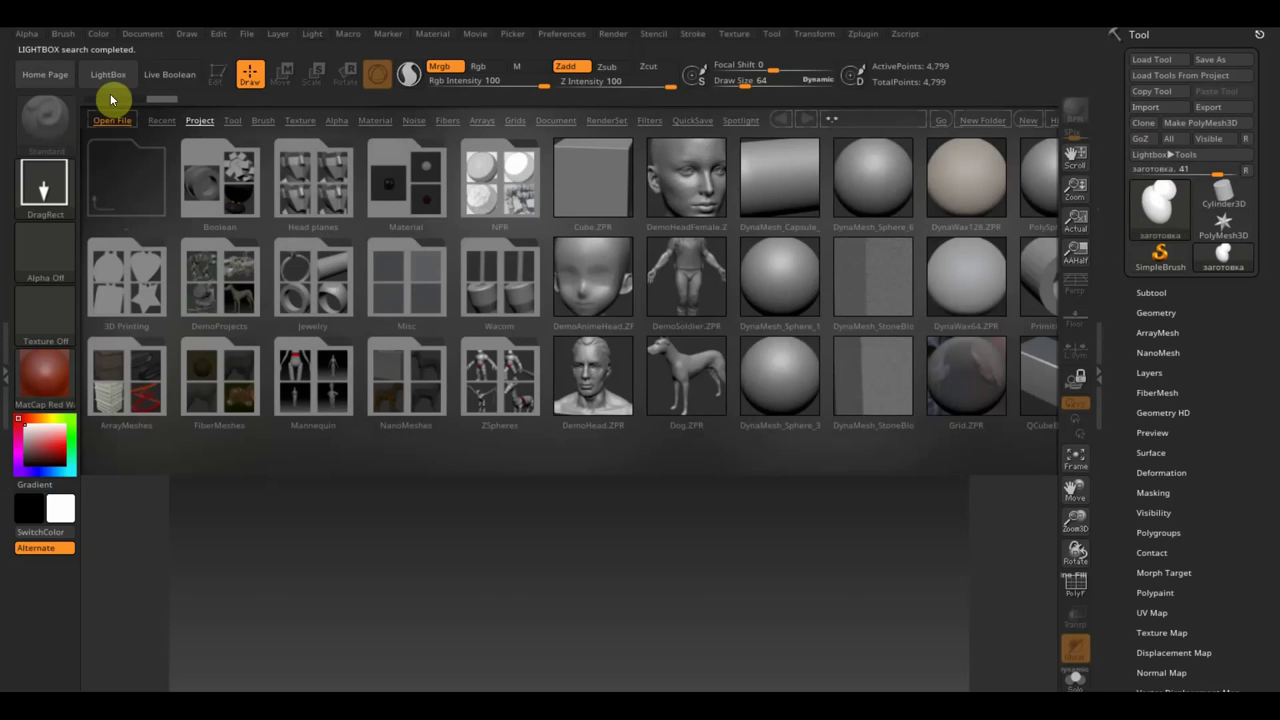
{"action": "left_click", "coordinate": [109, 80]}
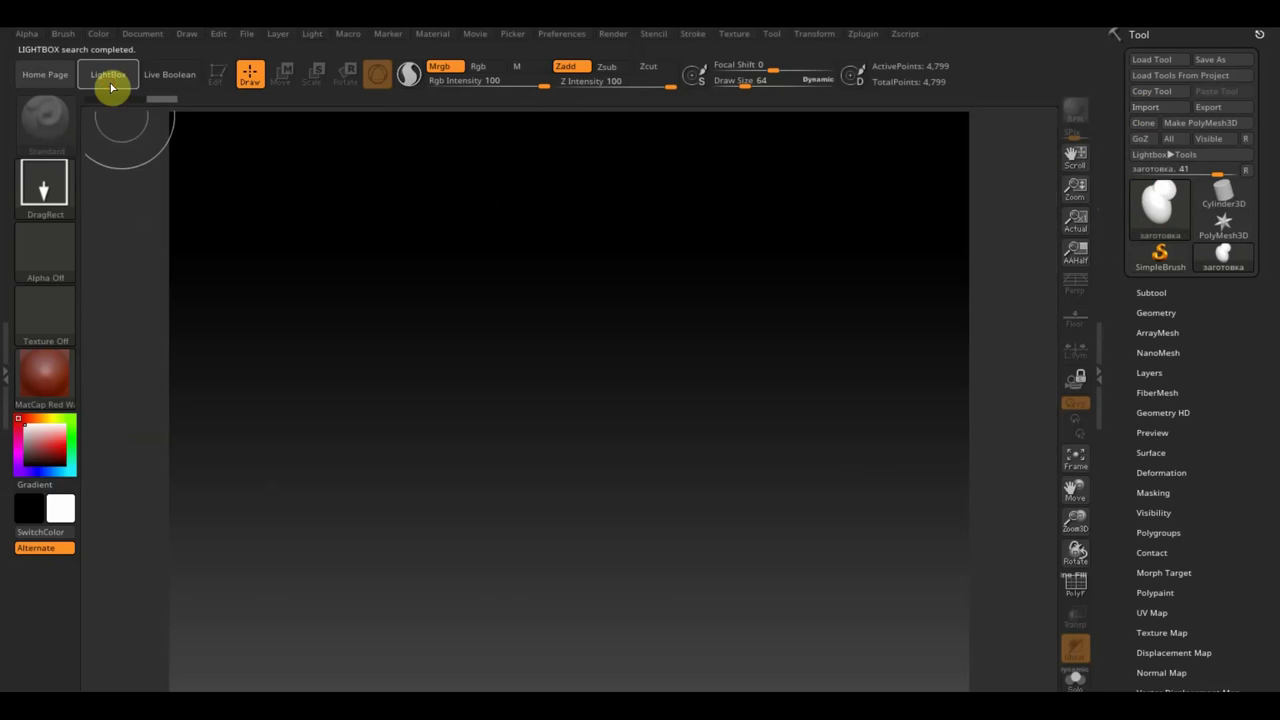
{"action": "left_click_drag", "start_coordinate": [563, 360], "coordinate": [597, 548]}
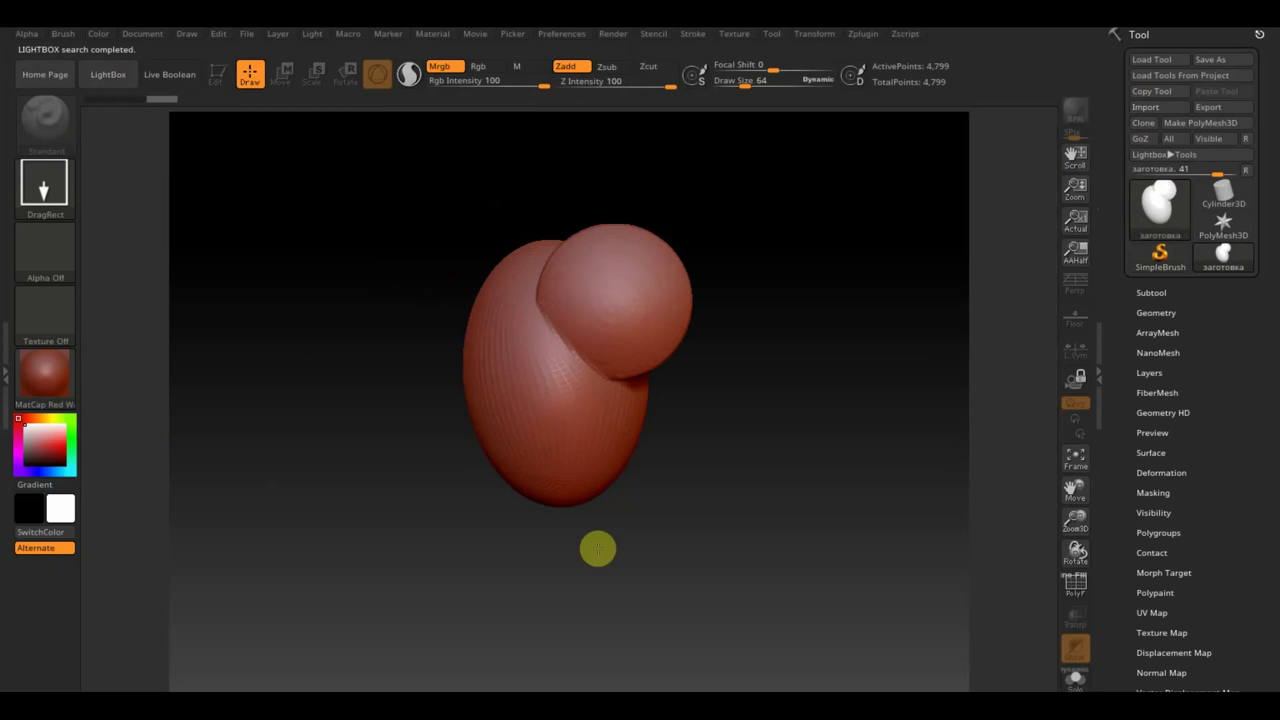
{"action": "left_click", "coordinate": [217, 75]}
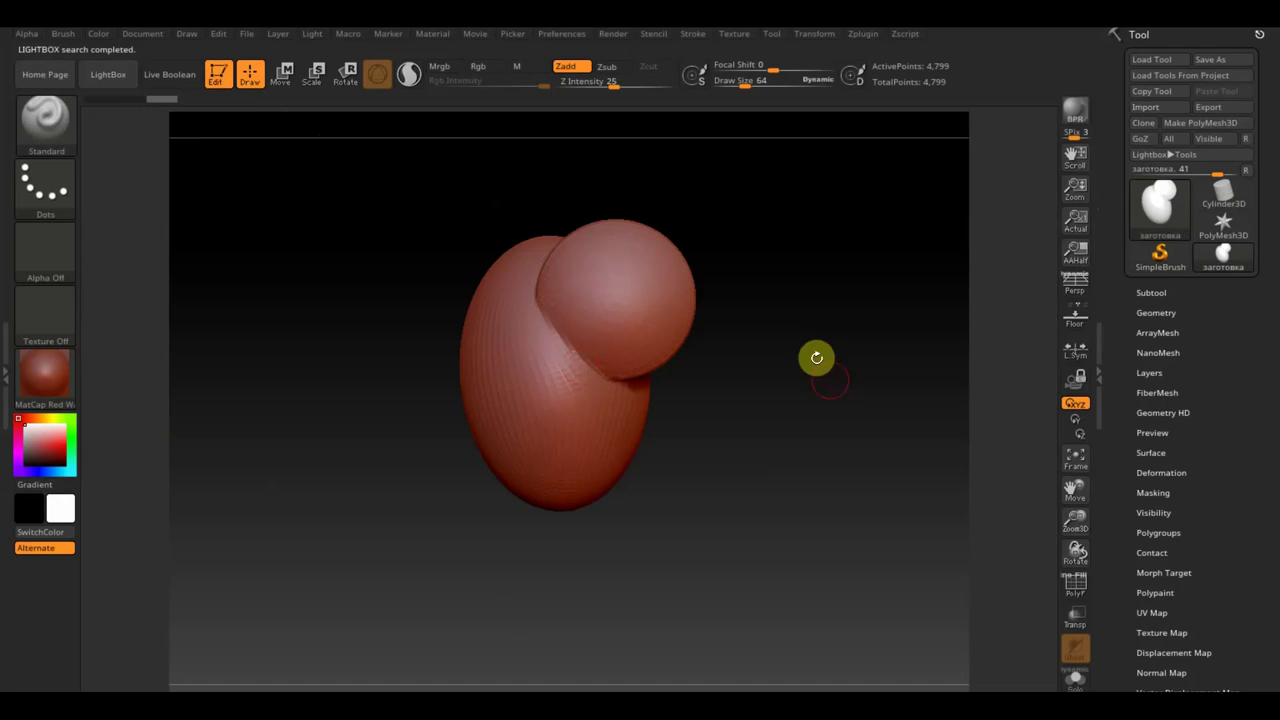
- Rotate the model upright with the Move gizmo and view it from the front
{"action": "mouse_move", "coordinate": [816, 357]}
{"action": "left_mouse_down"}
{"action": "mouse_move", "coordinate": [831, 534]}
{"action": "mouse_move", "coordinate": [826, 497]}
{"action": "left_mouse_up"}
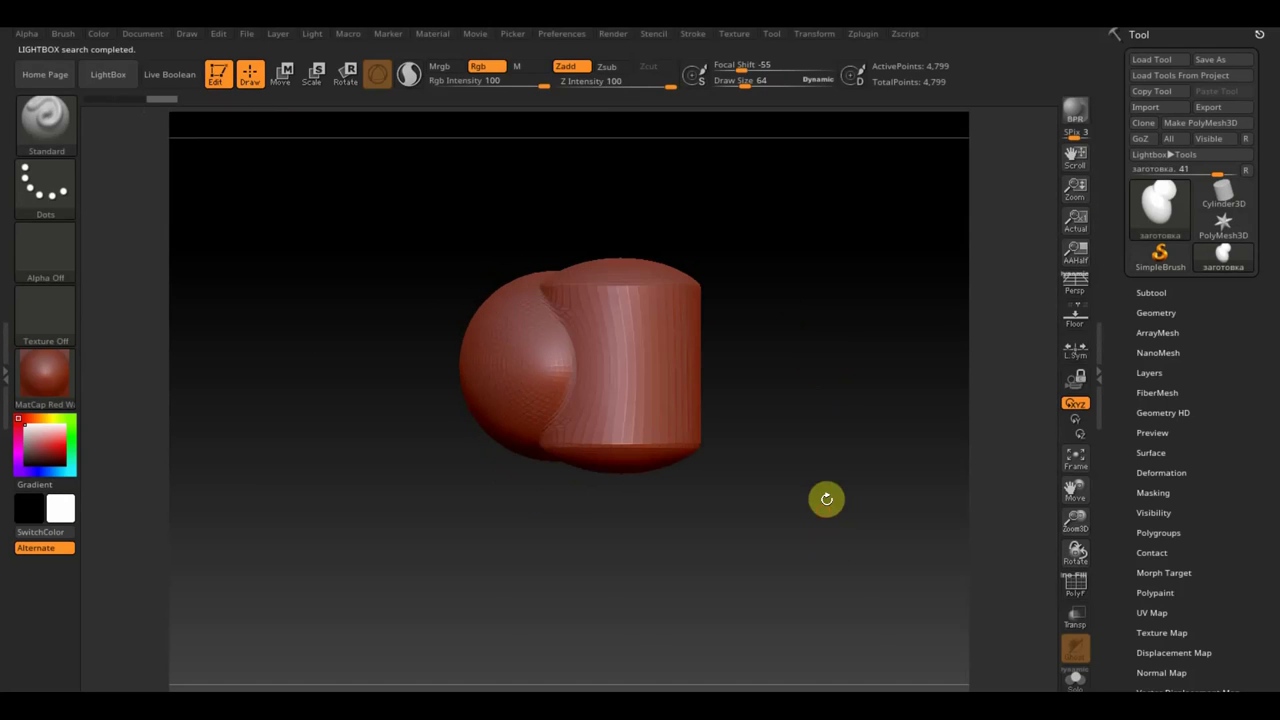
{"action": "left_click", "coordinate": [290, 82]}
{"action": "mouse_move", "coordinate": [669, 349]}
{"action": "left_mouse_down"}
{"action": "mouse_move", "coordinate": [590, 259]}
{"action": "mouse_move", "coordinate": [543, 238]}
{"action": "left_mouse_up"}
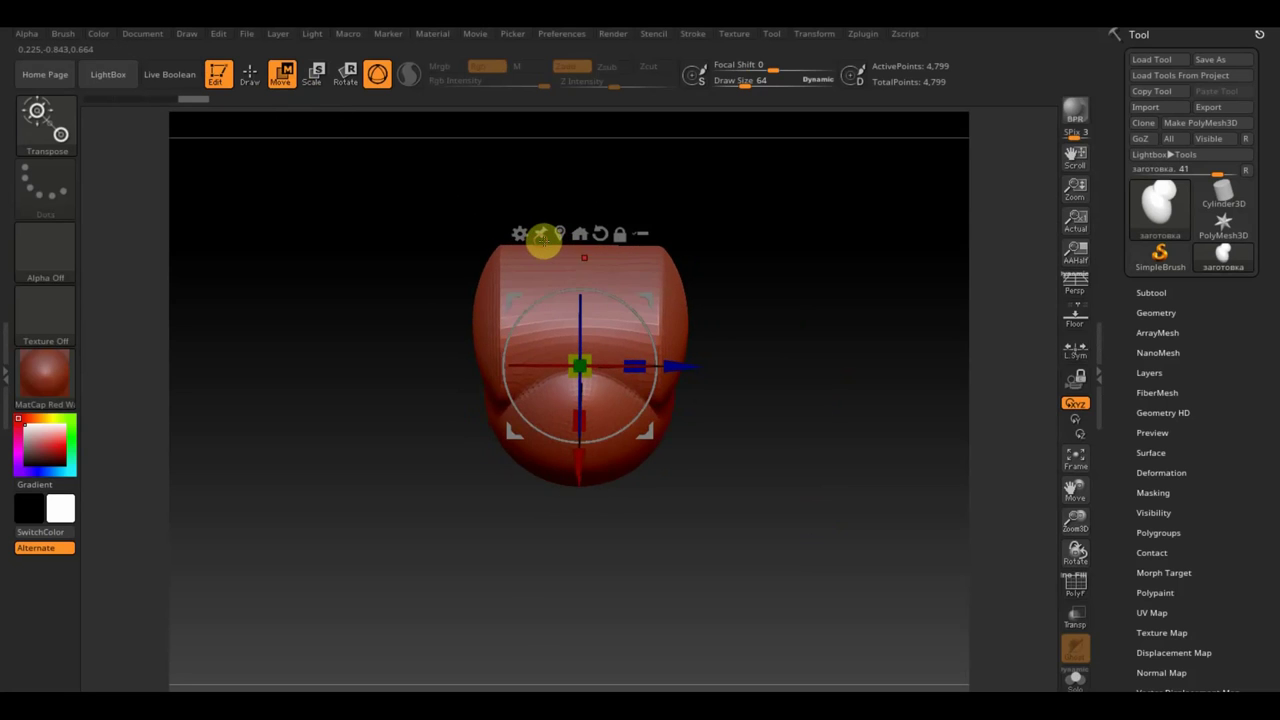
{"action": "mouse_move", "coordinate": [675, 313]}
{"action": "left_mouse_down"}
{"action": "mouse_move", "coordinate": [820, 411]}
{"action": "mouse_move", "coordinate": [814, 266]}
{"action": "left_mouse_up"}
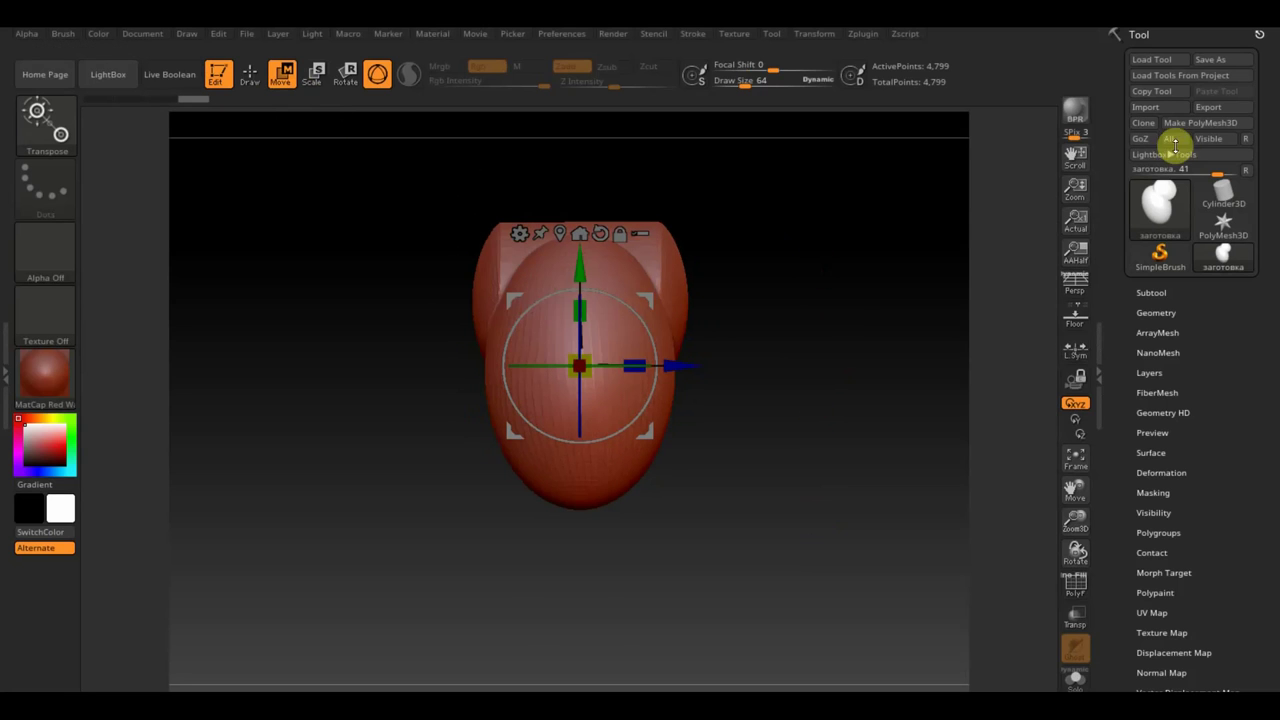
- Overwrite заготовка.obj on the Desktop with the reoriented mesh, then close ZBrush without saving
{"action": "left_click", "coordinate": [1221, 109]}
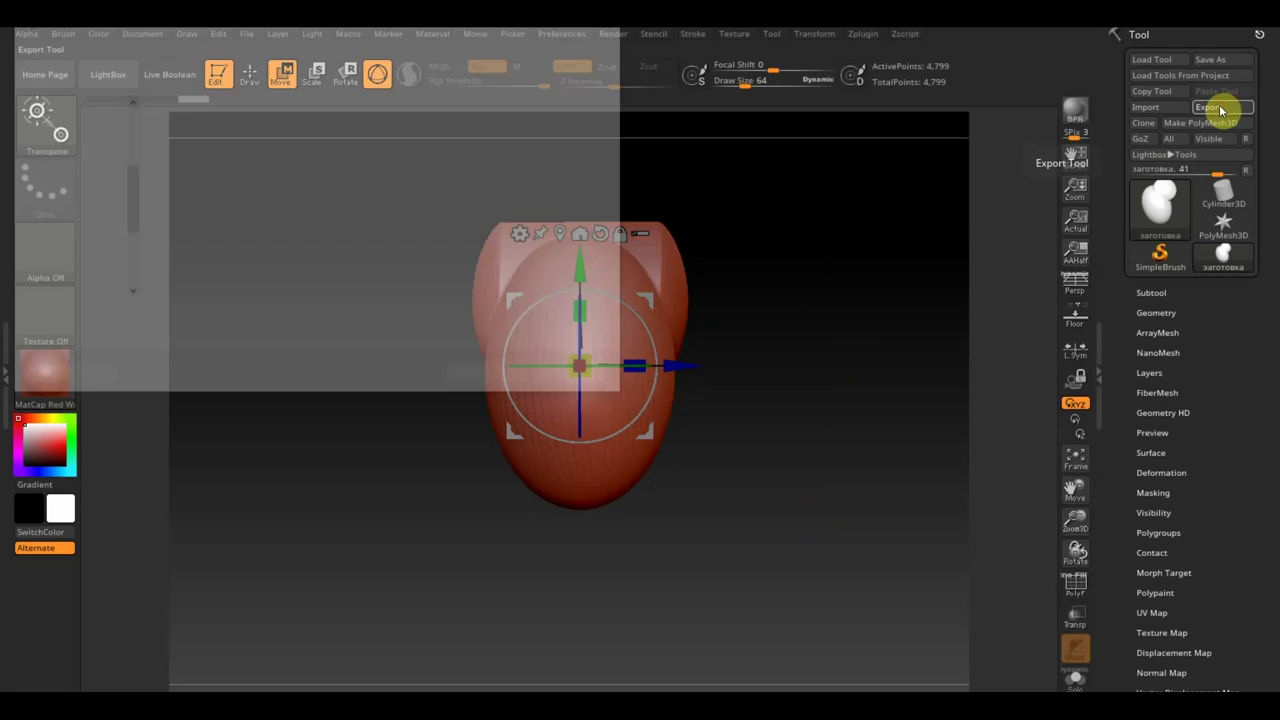
{"action": "left_click", "coordinate": [457, 271]}
{"action": "scroll", "coordinate": [460, 275], "scroll_direction": "down", "scroll_amount": 2}
{"action": "left_click", "coordinate": [464, 279]}
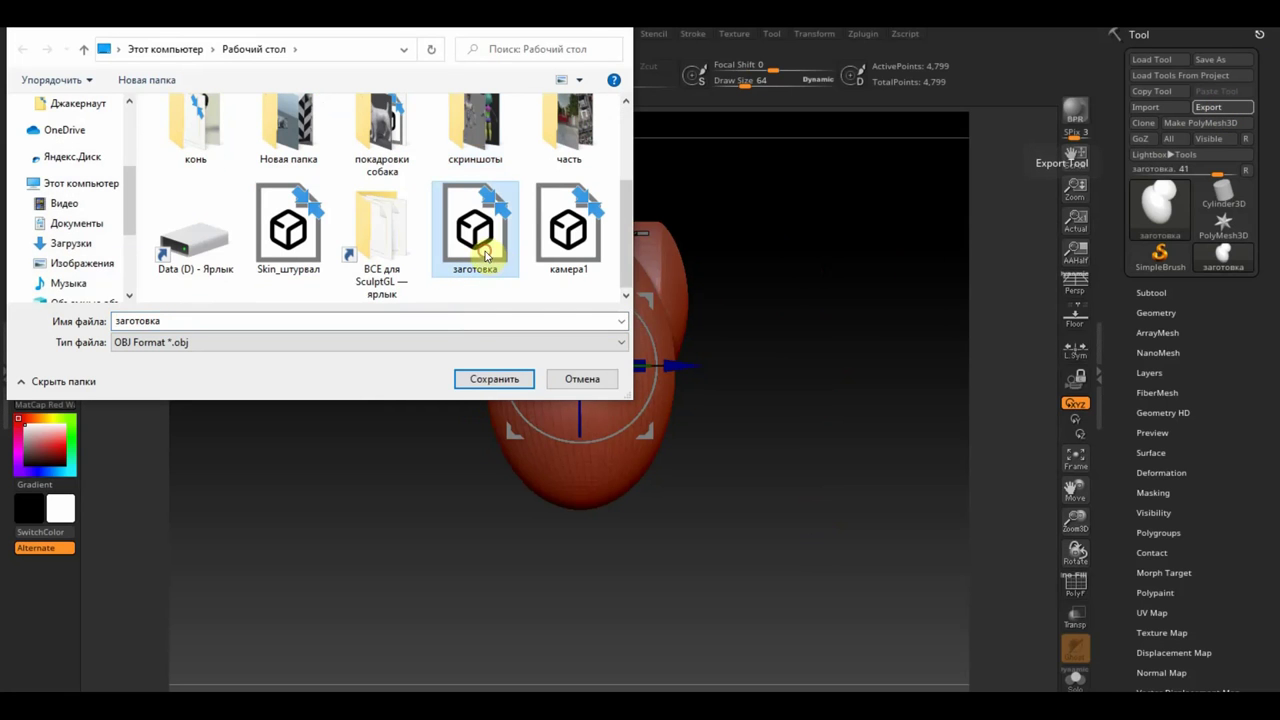
{"action": "left_click", "coordinate": [494, 379]}
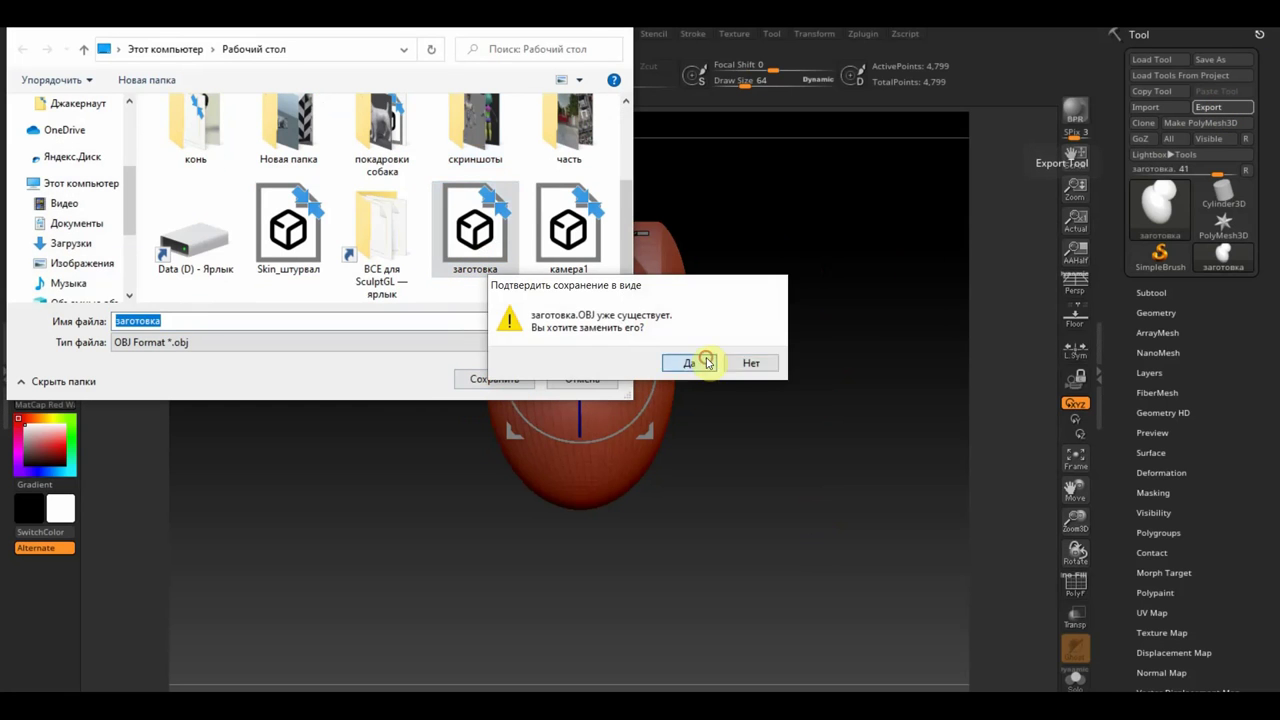
{"action": "left_click", "coordinate": [706, 363]}
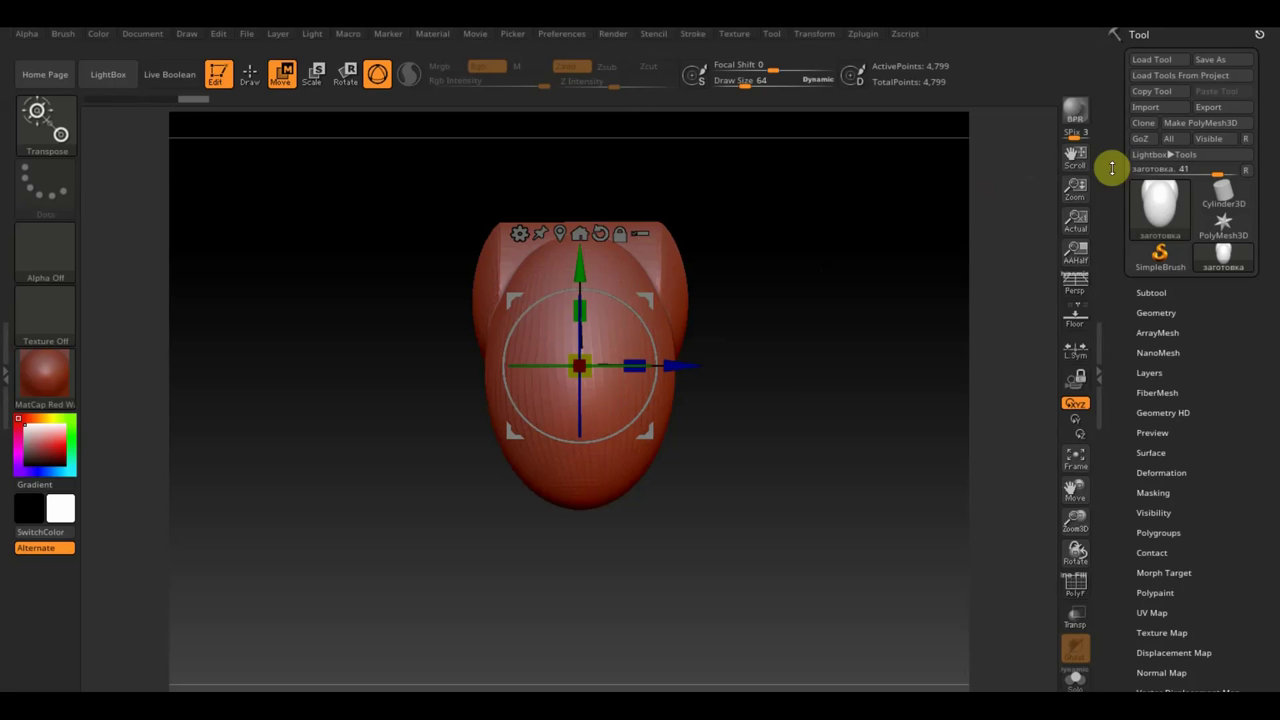
{"action": "left_click", "coordinate": [1260, 33]}
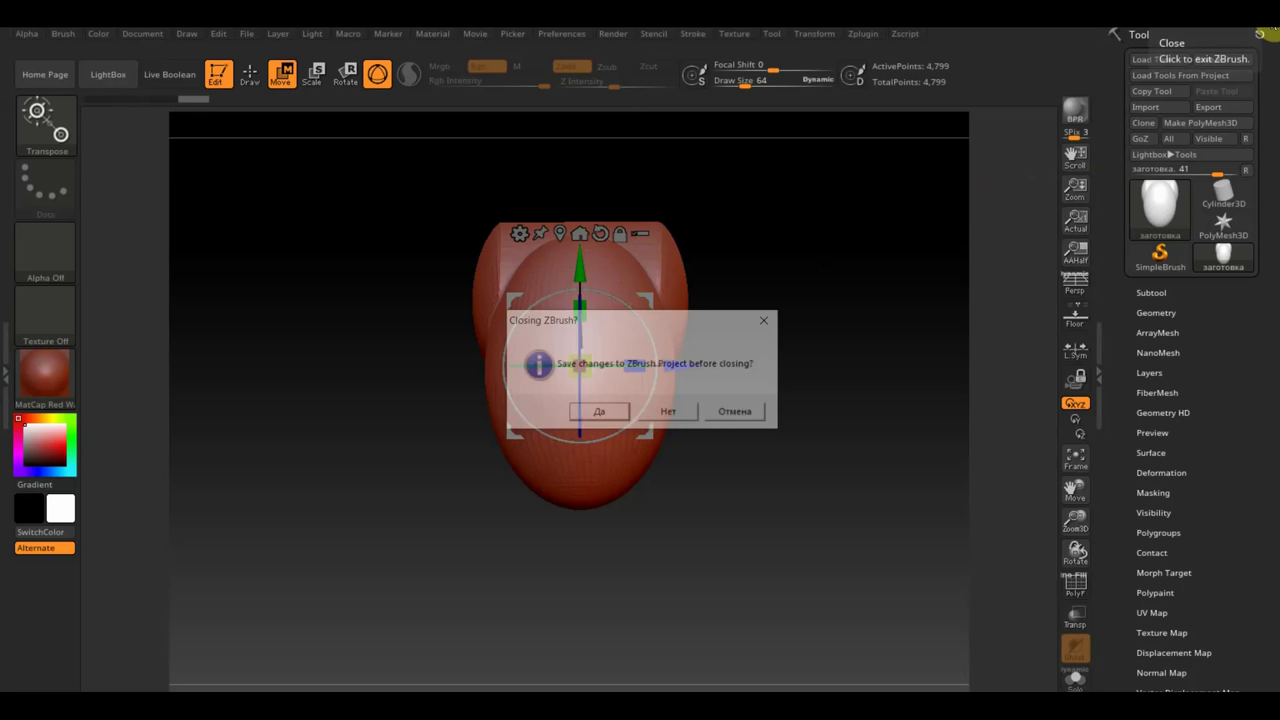
{"action": "left_click", "coordinate": [680, 418]}
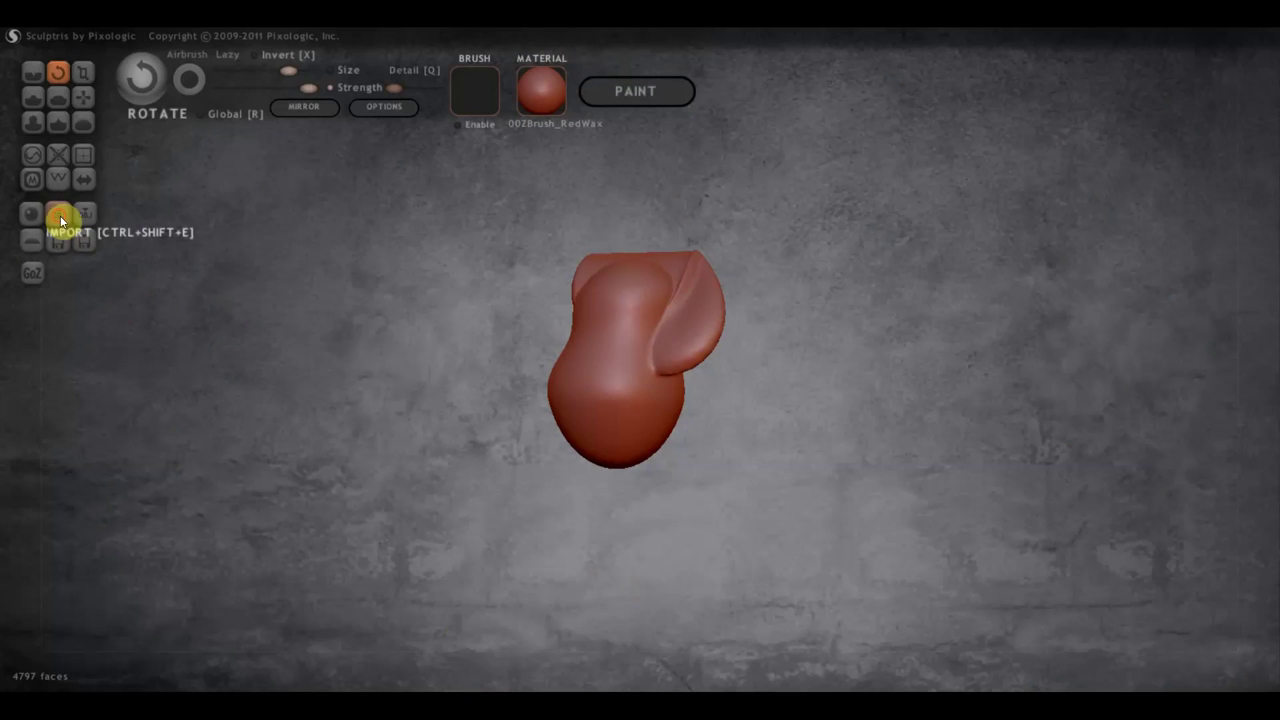
- Import the заготовка mesh into Sculptris as a new scene, replacing the current one
{"action": "left_click", "coordinate": [58, 214]}
{"action": "scroll", "coordinate": [399, 292], "scroll_direction": "down", "scroll_amount": 1}
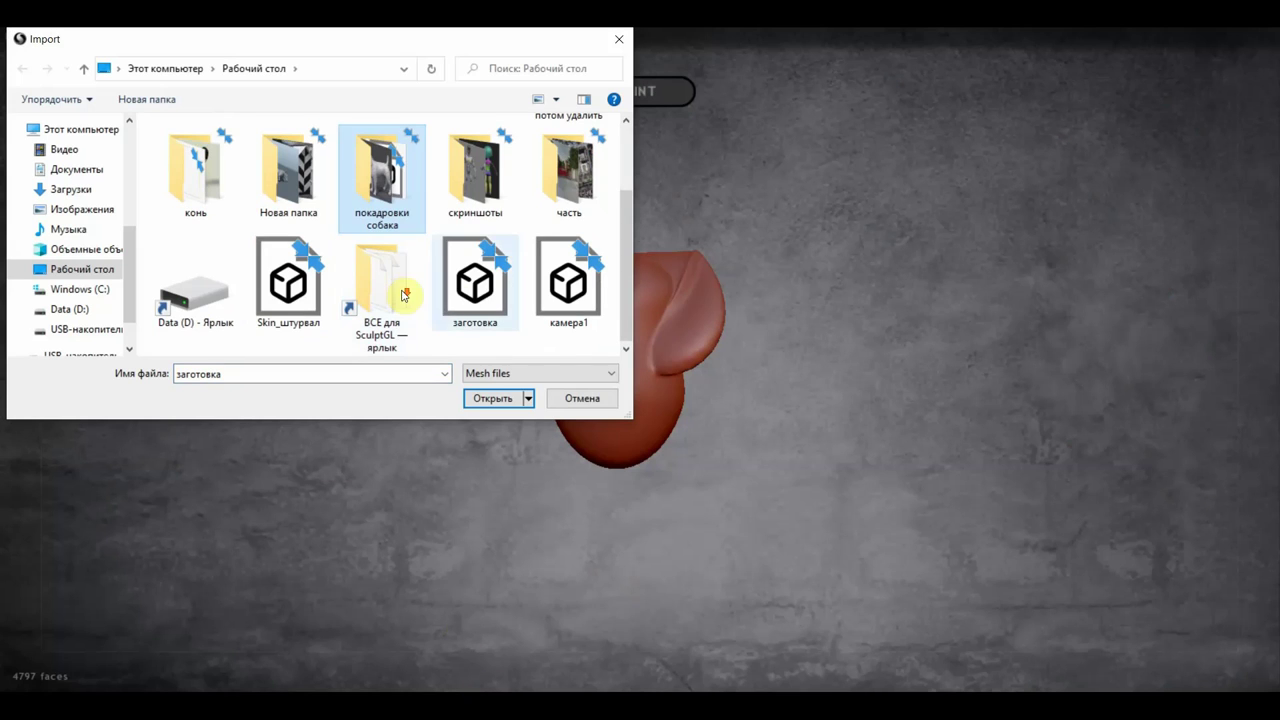
{"action": "left_click", "coordinate": [491, 397]}
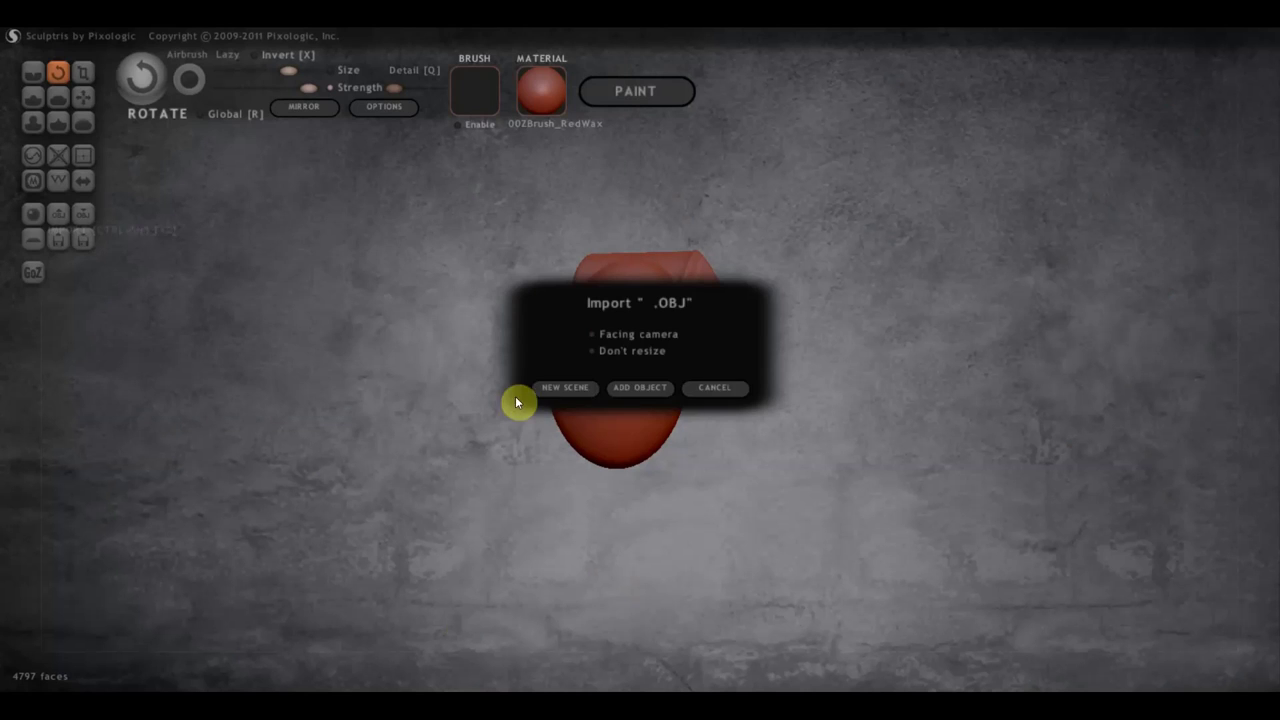
{"action": "left_click", "coordinate": [586, 389]}
{"action": "left_click", "coordinate": [616, 411]}
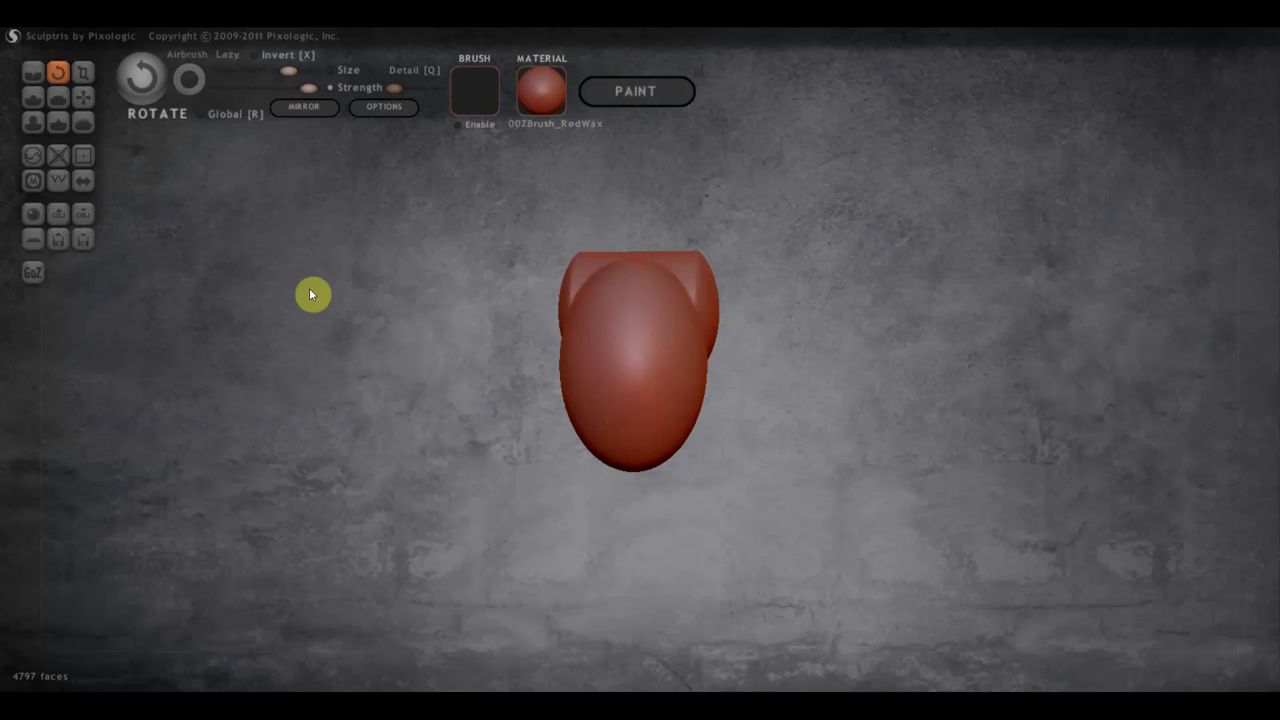
- Turn on symmetry, removing asymmetric details, and zoom in on the front view
{"action": "left_click", "coordinate": [83, 180]}
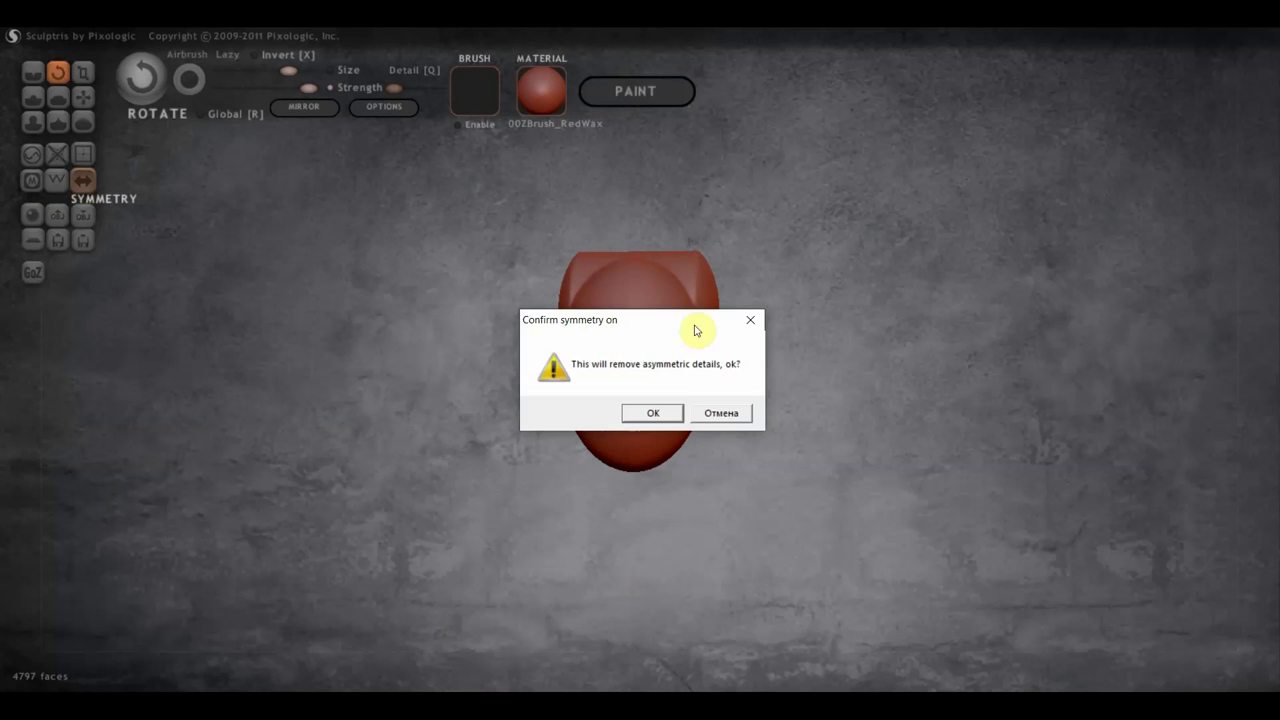
{"action": "left_click", "coordinate": [674, 410]}
{"action": "left_click", "coordinate": [714, 416]}
{"action": "left_click_drag", "start_coordinate": [815, 381], "coordinate": [848, 382], "text": "shift"}
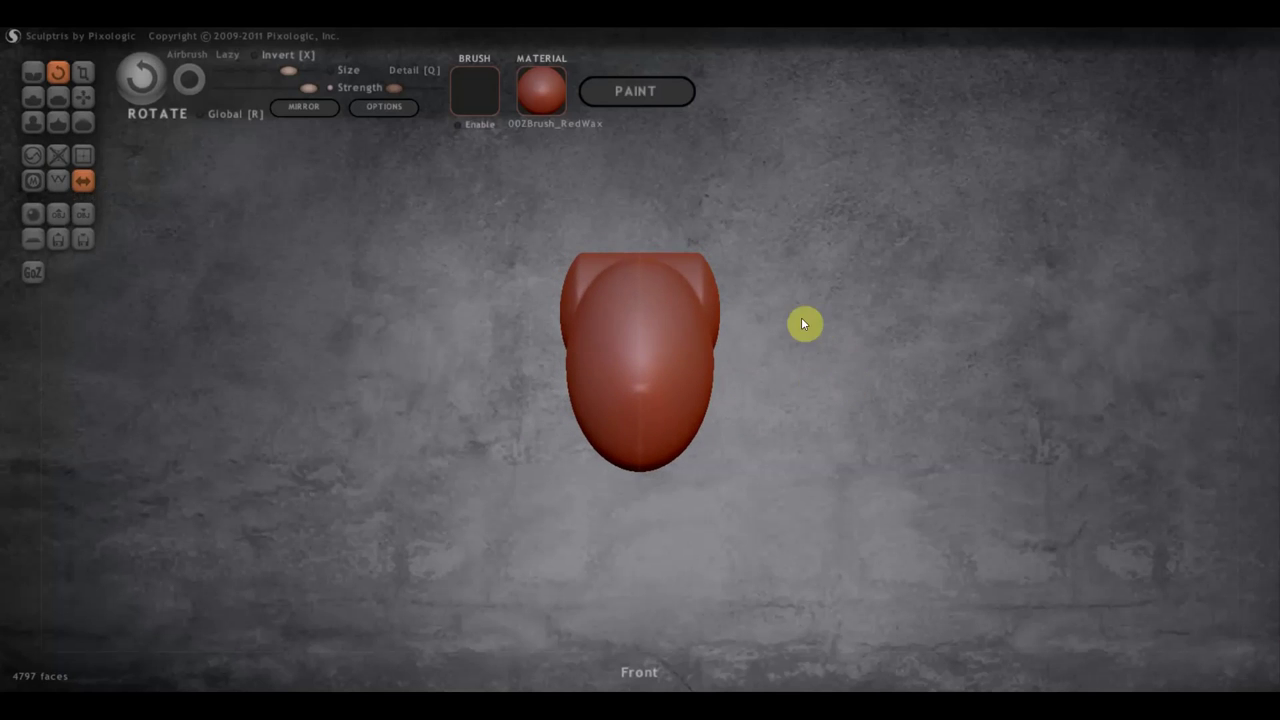
{"action": "scroll", "coordinate": [837, 349], "scroll_direction": "up", "scroll_amount": 3}
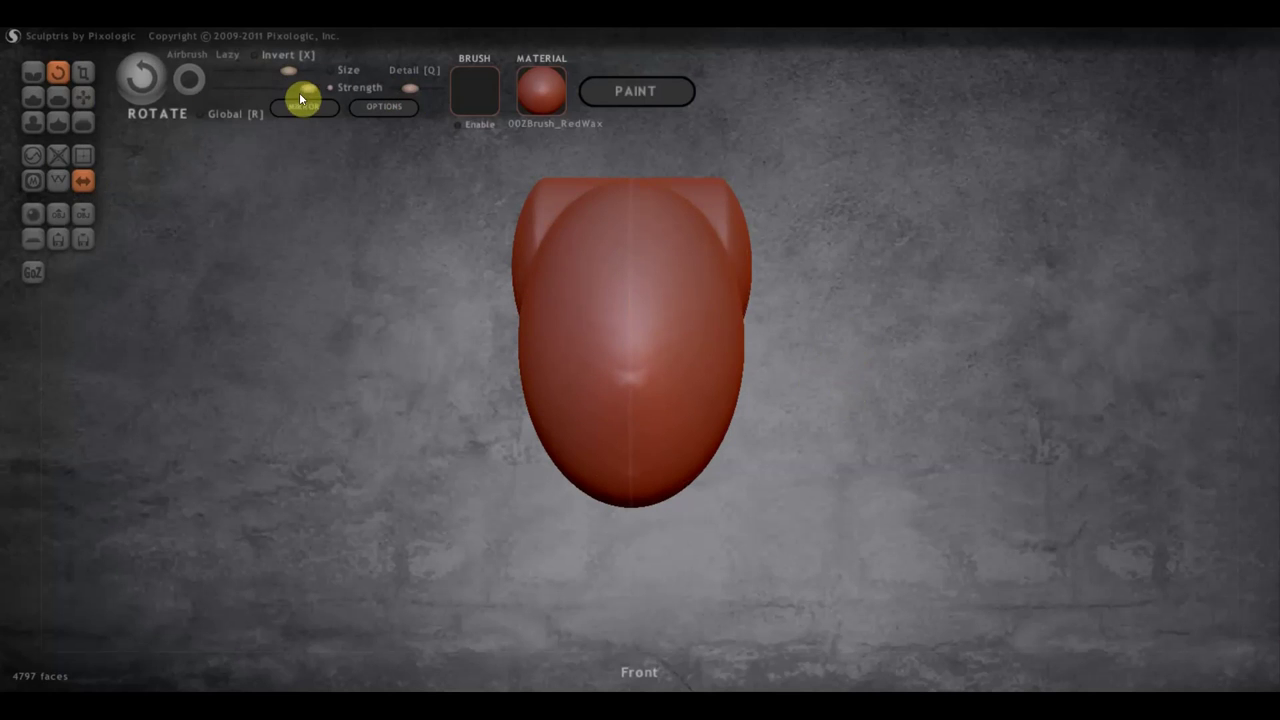
- Press a mirrored eye socket into the cheek with the Draw brush at higher strength
{"action": "left_click", "coordinate": [33, 97]}
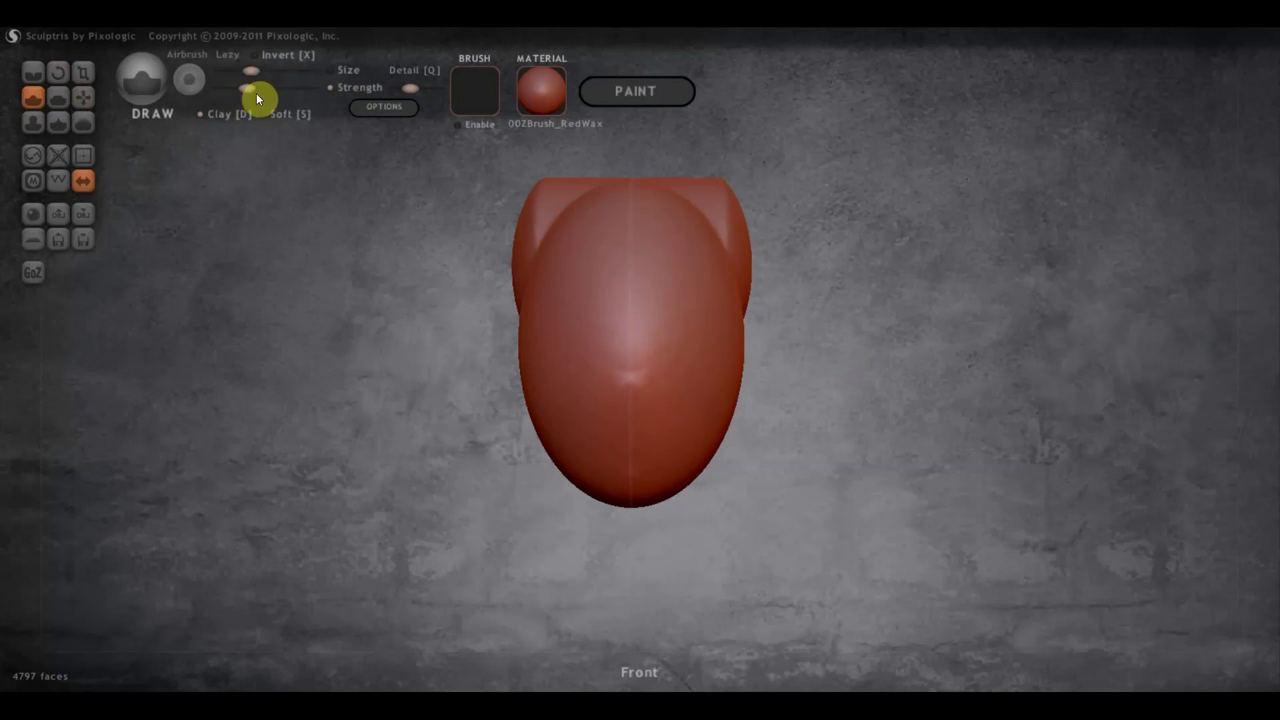
{"action": "scroll", "coordinate": [575, 289], "scroll_direction": "down", "scroll_amount": 2}
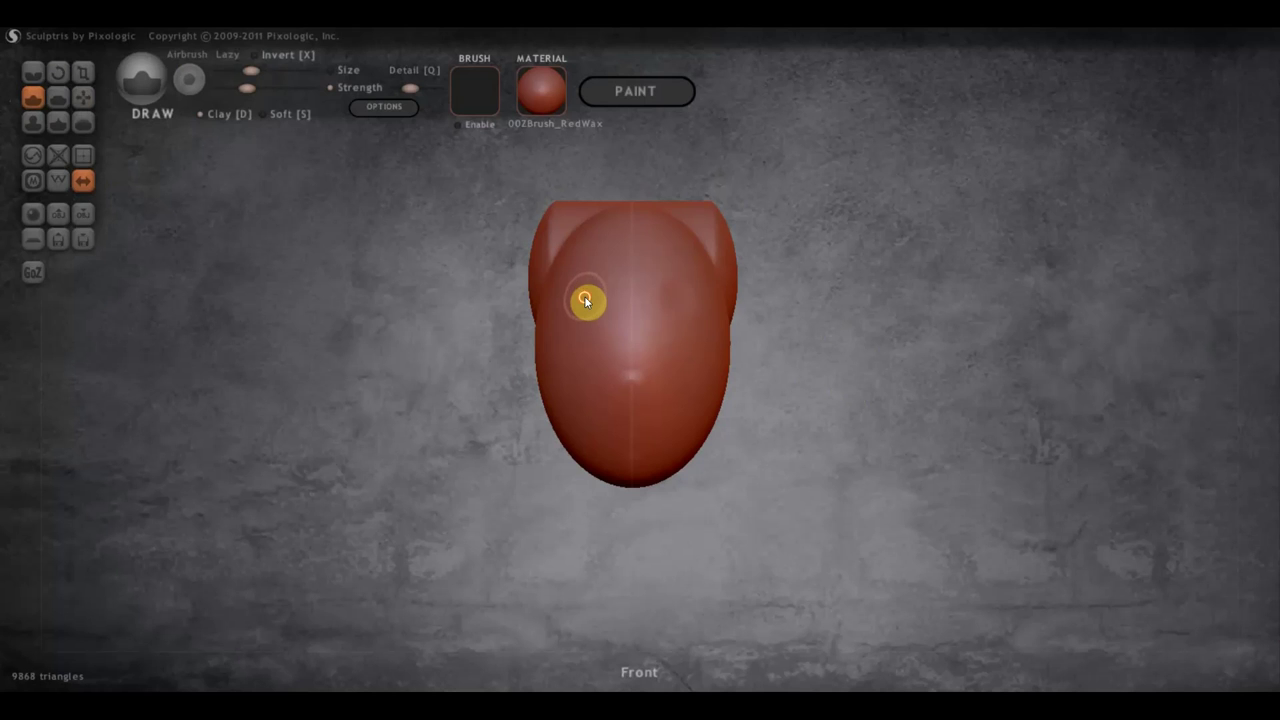
{"action": "left_click", "coordinate": [585, 300]}
{"action": "left_click_drag", "start_coordinate": [265, 89], "coordinate": [270, 88]}
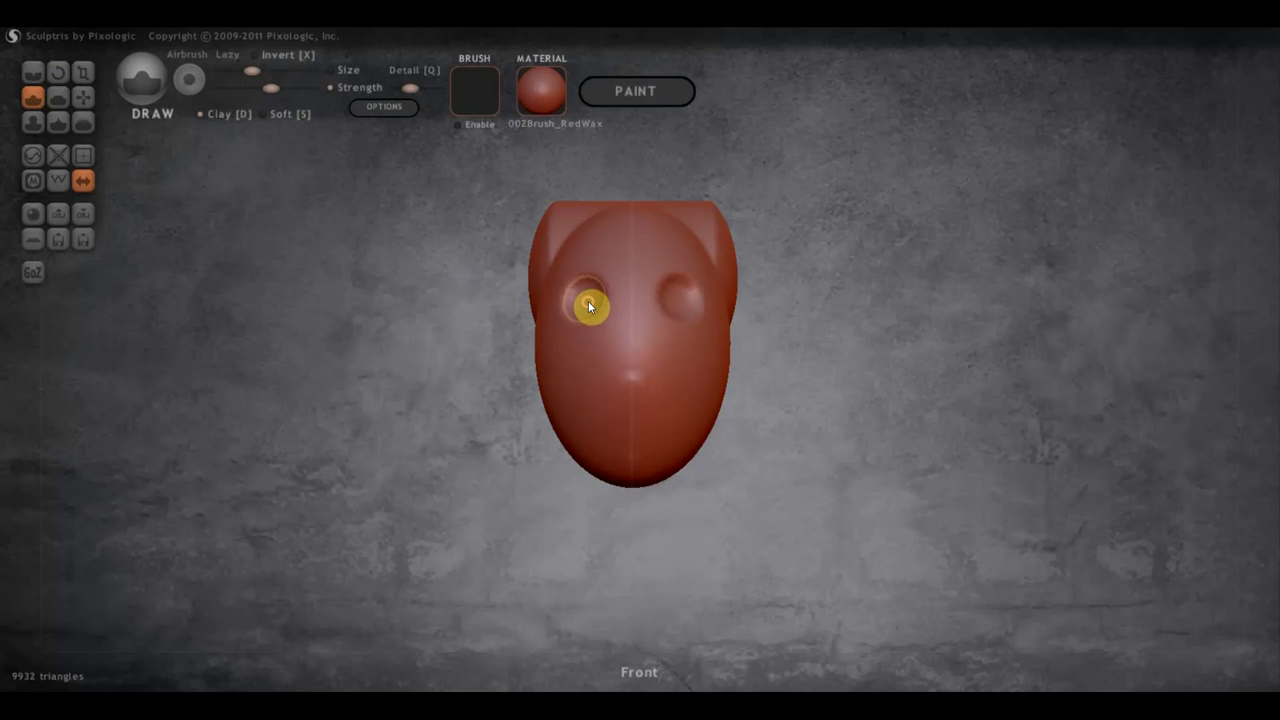
- Sculpt a brow ridge above the eye sockets, extending it left from a three-quarter view
{"action": "mouse_move", "coordinate": [426, 361]}
{"action": "left_mouse_down"}
{"action": "mouse_move", "coordinate": [391, 354]}
{"action": "mouse_move", "coordinate": [430, 352]}
{"action": "mouse_move", "coordinate": [366, 306]}
{"action": "mouse_move", "coordinate": [374, 349]}
{"action": "left_mouse_up"}
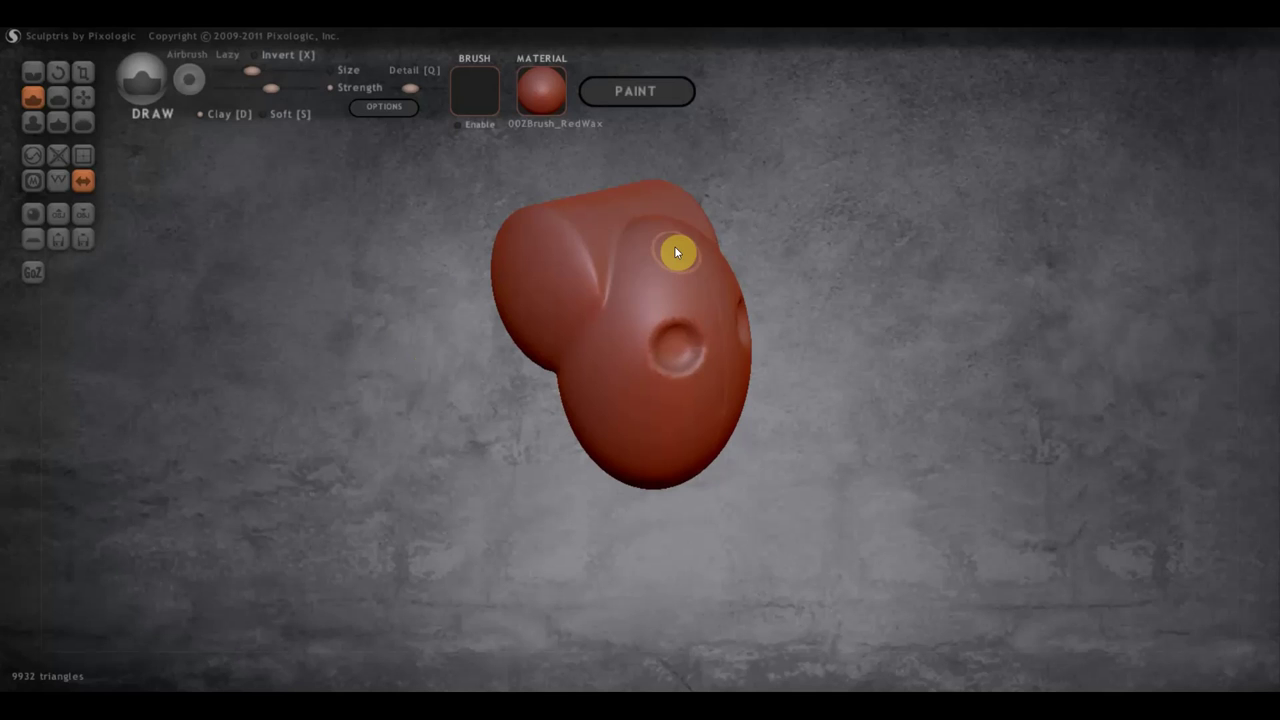
{"action": "mouse_move", "coordinate": [697, 258]}
{"action": "left_mouse_down"}
{"action": "mouse_move", "coordinate": [709, 254]}
{"action": "mouse_move", "coordinate": [687, 262]}
{"action": "left_mouse_up"}
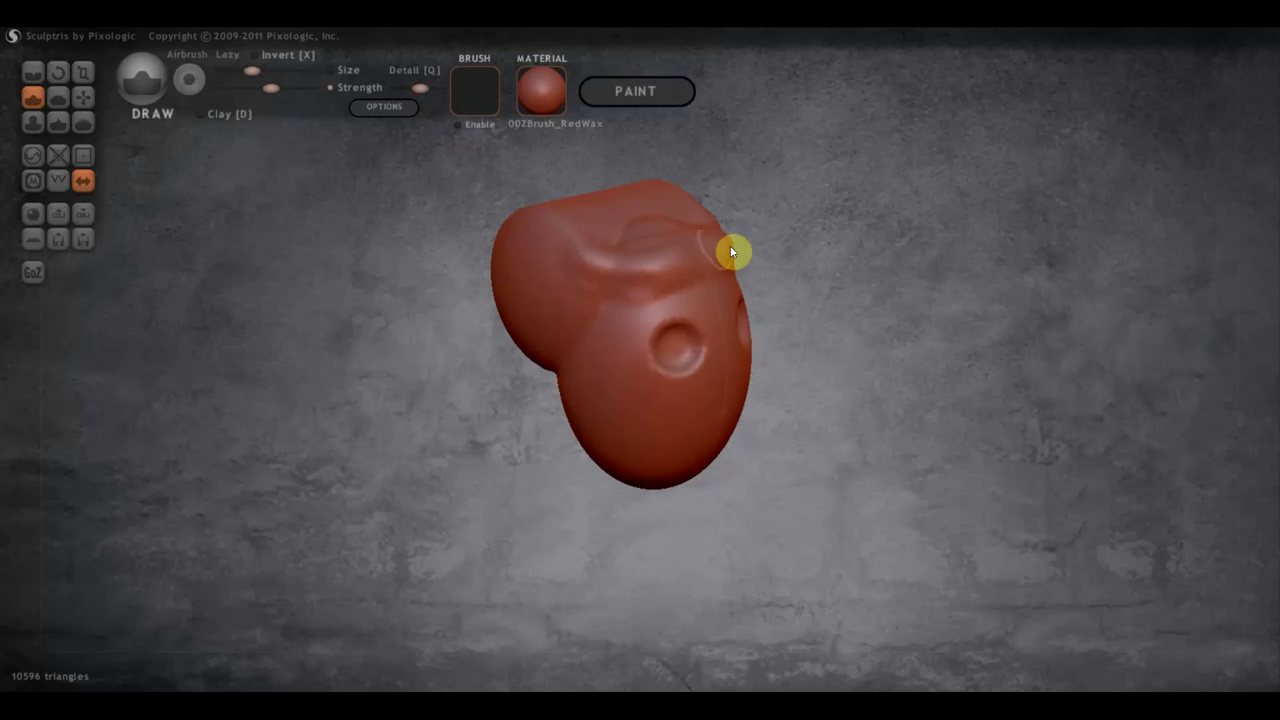
{"action": "mouse_move", "coordinate": [648, 262]}
{"action": "left_mouse_down"}
{"action": "mouse_move", "coordinate": [688, 240]}
{"action": "mouse_move", "coordinate": [616, 263]}
{"action": "left_mouse_up"}
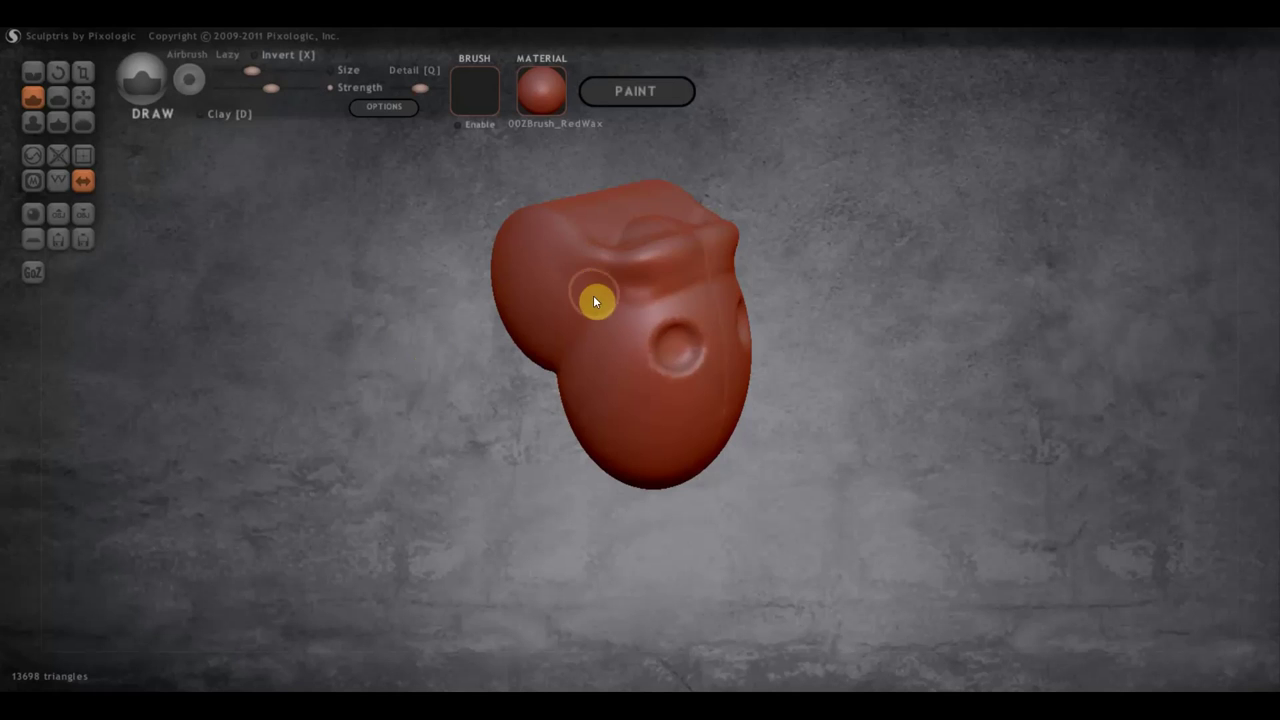
{"action": "mouse_move", "coordinate": [717, 263]}
{"action": "left_mouse_down"}
{"action": "mouse_move", "coordinate": [820, 286]}
{"action": "mouse_move", "coordinate": [966, 257]}
{"action": "mouse_move", "coordinate": [917, 300]}
{"action": "mouse_move", "coordinate": [697, 334]}
{"action": "left_mouse_up"}
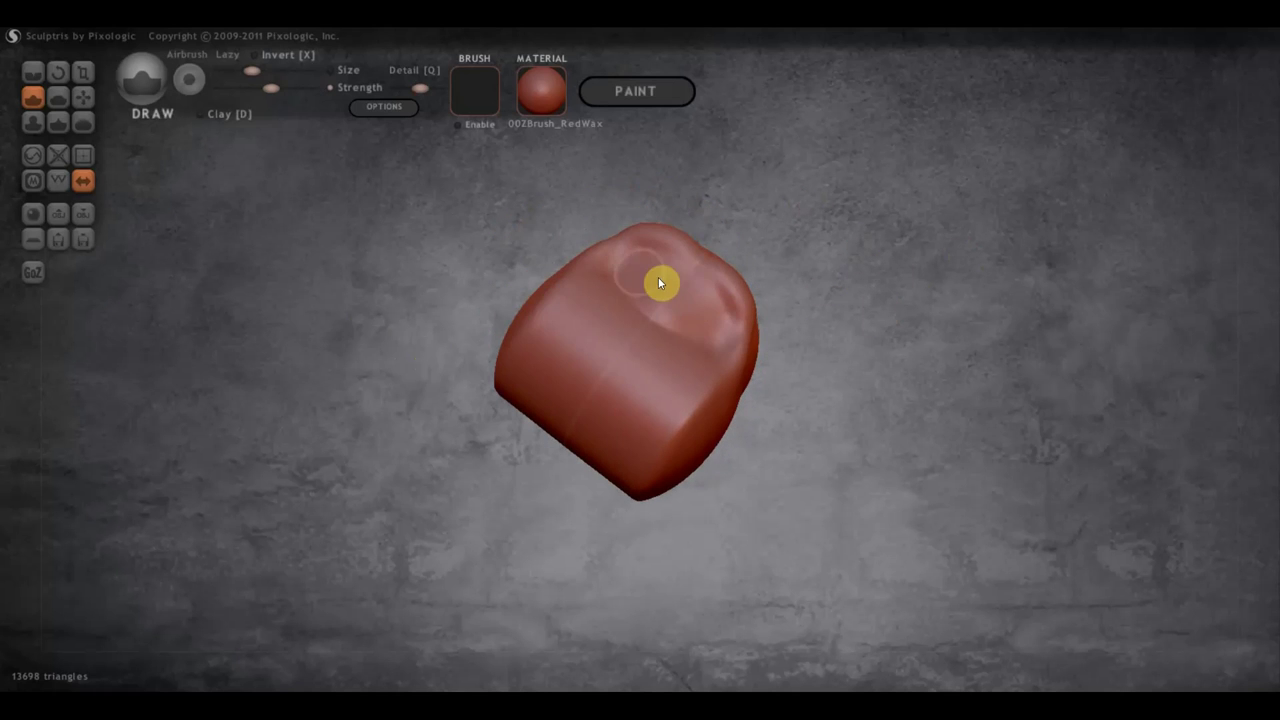
{"action": "mouse_move", "coordinate": [851, 349]}
{"action": "left_mouse_down"}
{"action": "mouse_move", "coordinate": [917, 312]}
{"action": "mouse_move", "coordinate": [920, 409]}
{"action": "mouse_move", "coordinate": [900, 434]}
{"action": "mouse_move", "coordinate": [869, 440]}
{"action": "left_mouse_up"}
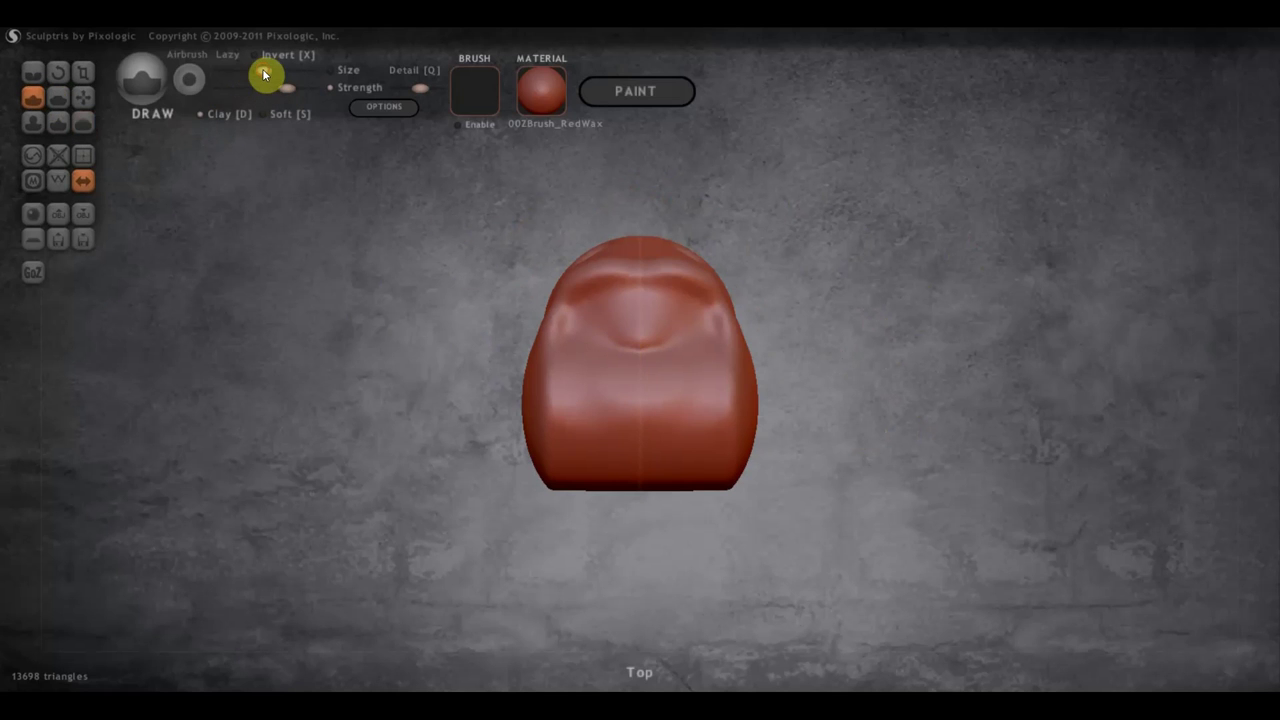
- Carve the lower middle of the head down and back to shape the mouth area
{"action": "left_click_drag", "start_coordinate": [639, 373], "coordinate": [639, 378]}
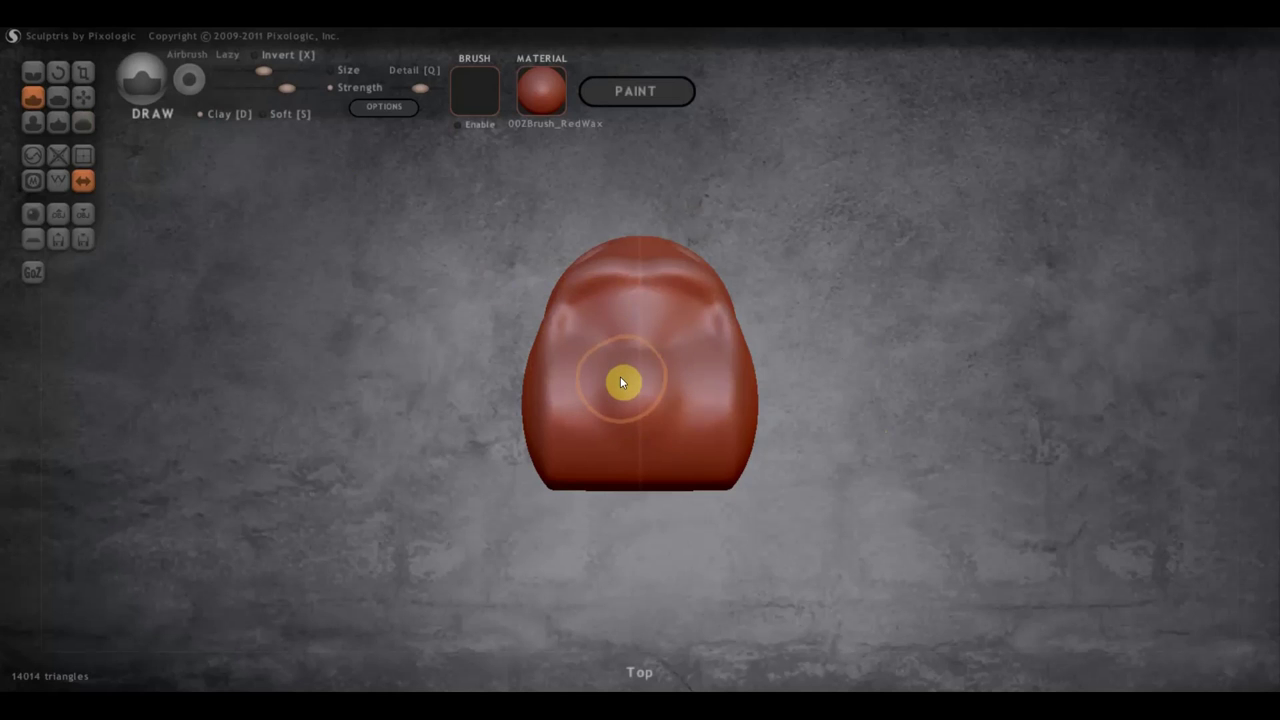
{"action": "left_click_drag", "start_coordinate": [640, 366], "coordinate": [641, 459]}
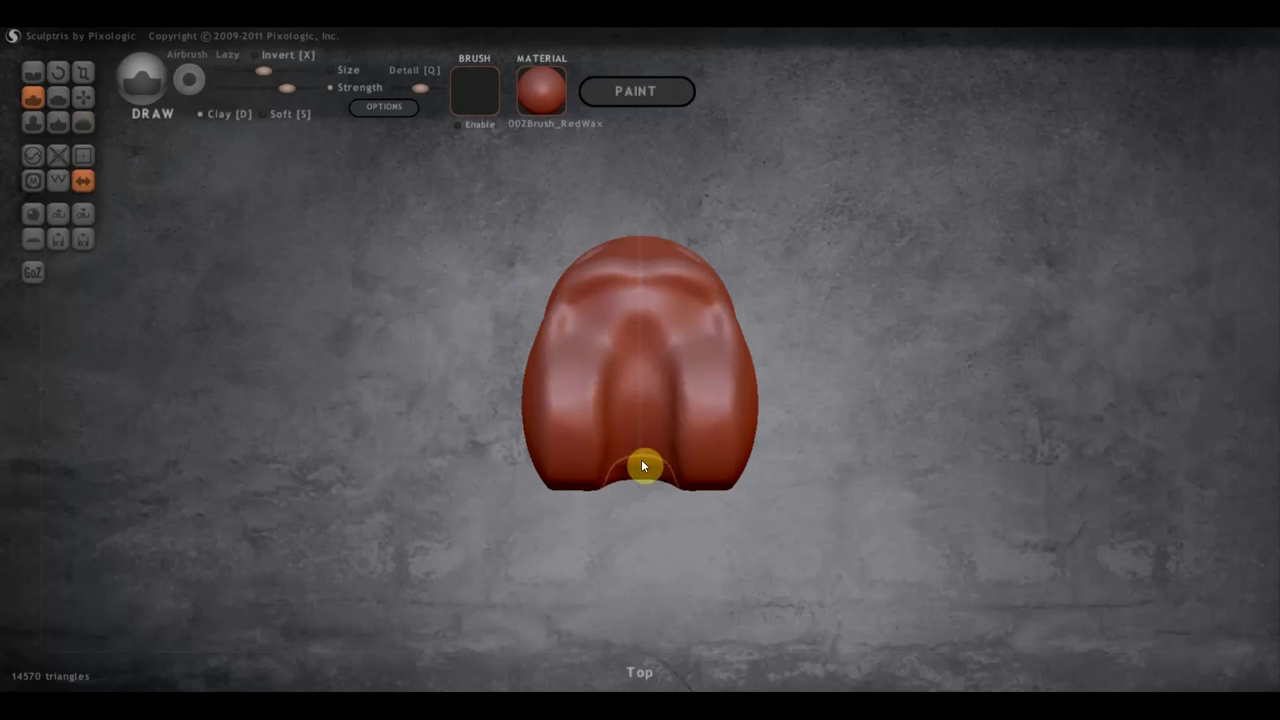
{"action": "mouse_move", "coordinate": [789, 505]}
{"action": "left_mouse_down"}
{"action": "mouse_move", "coordinate": [815, 343]}
{"action": "mouse_move", "coordinate": [839, 326]}
{"action": "mouse_move", "coordinate": [820, 322]}
{"action": "left_mouse_up"}
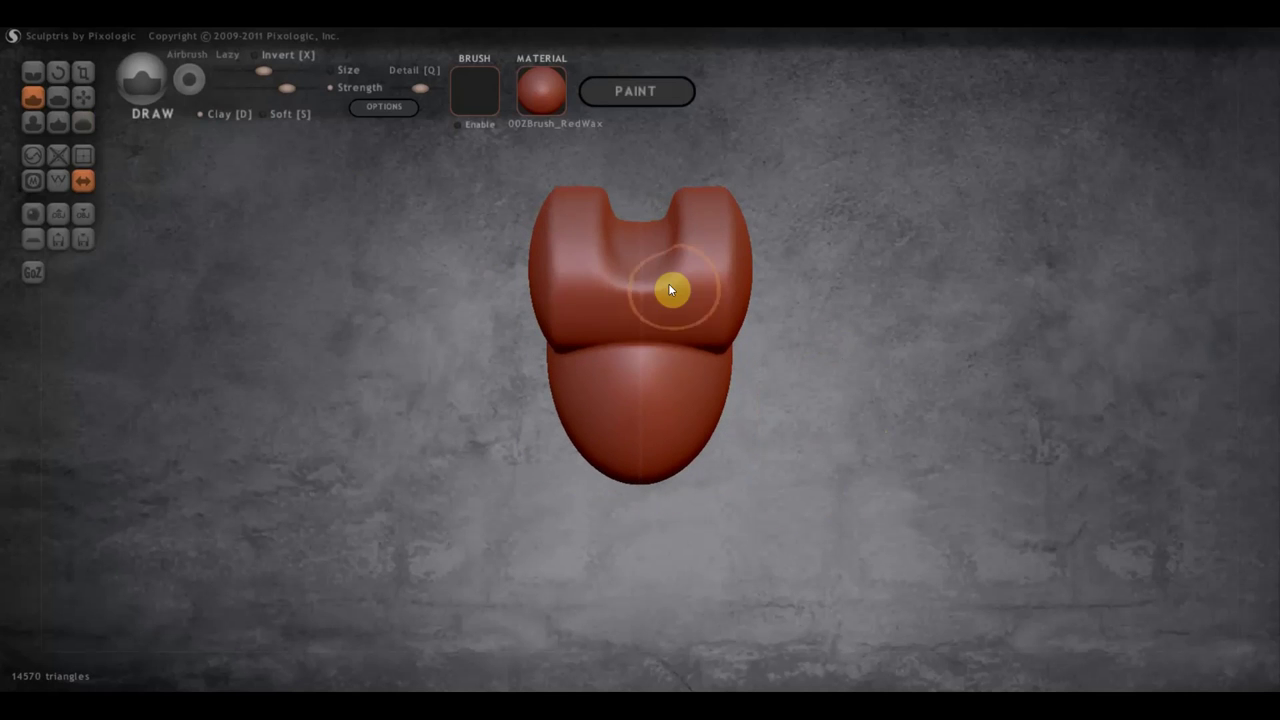
{"action": "left_click_drag", "start_coordinate": [637, 255], "coordinate": [643, 320]}
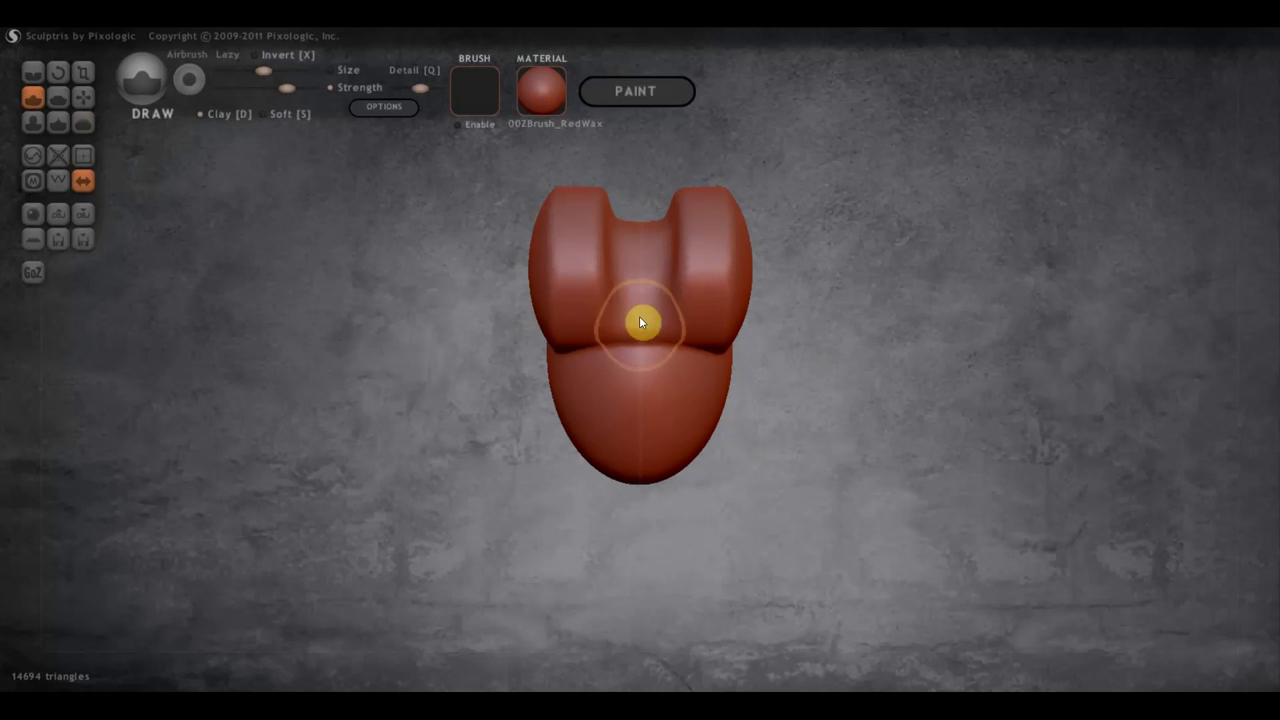
{"action": "mouse_move", "coordinate": [767, 388]}
{"action": "left_mouse_down"}
{"action": "mouse_move", "coordinate": [937, 386]}
{"action": "mouse_move", "coordinate": [940, 371]}
{"action": "mouse_move", "coordinate": [895, 314]}
{"action": "mouse_move", "coordinate": [854, 369]}
{"action": "left_mouse_up"}
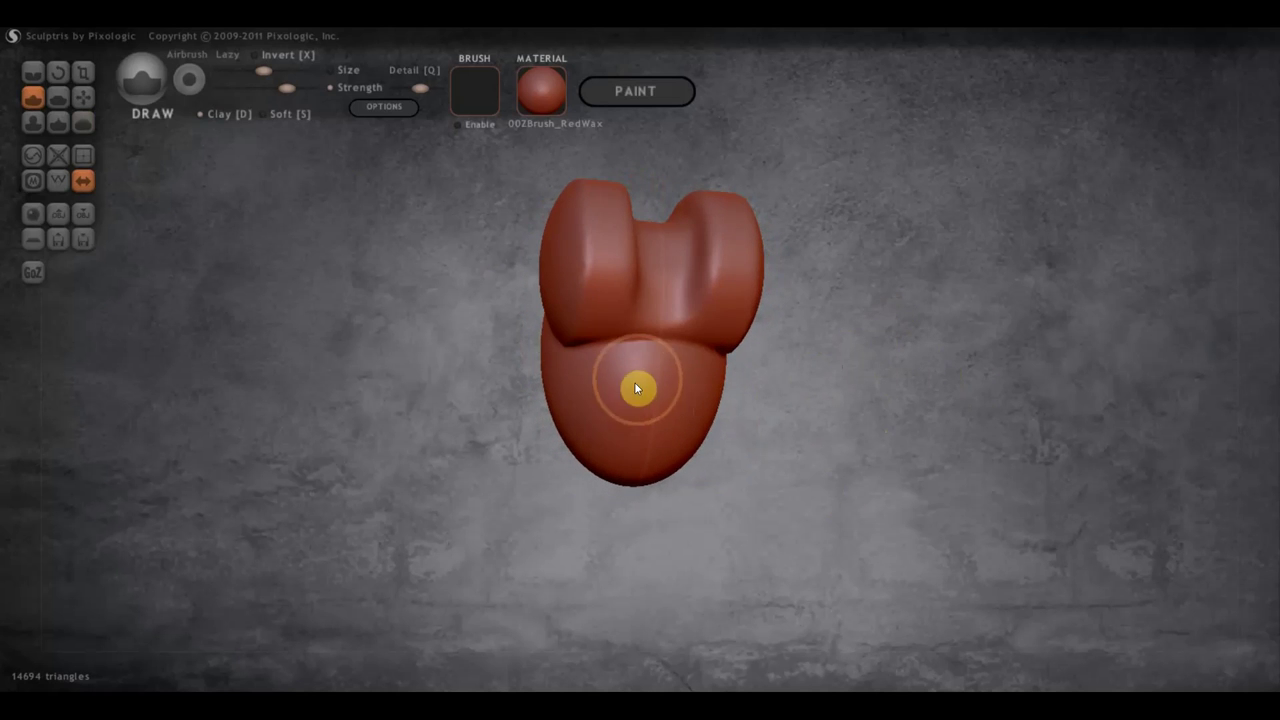
{"action": "mouse_move", "coordinate": [634, 382]}
{"action": "left_mouse_down"}
{"action": "mouse_move", "coordinate": [620, 371]}
{"action": "mouse_move", "coordinate": [651, 366]}
{"action": "mouse_move", "coordinate": [650, 350]}
{"action": "mouse_move", "coordinate": [620, 380]}
{"action": "mouse_move", "coordinate": [631, 418]}
{"action": "mouse_move", "coordinate": [625, 364]}
{"action": "mouse_move", "coordinate": [644, 367]}
{"action": "mouse_move", "coordinate": [609, 389]}
{"action": "mouse_move", "coordinate": [623, 346]}
{"action": "mouse_move", "coordinate": [614, 377]}
{"action": "mouse_move", "coordinate": [628, 438]}
{"action": "mouse_move", "coordinate": [638, 427]}
{"action": "left_mouse_up"}
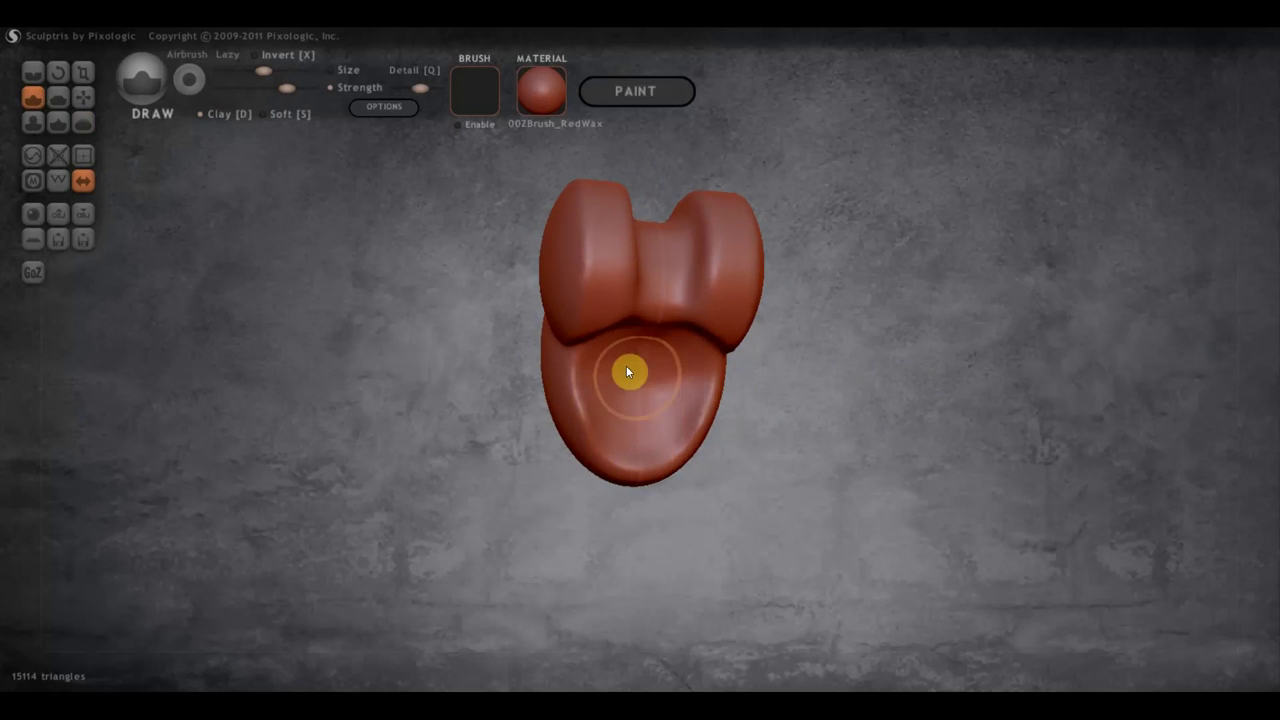
- Raise a rim around the tongue and carve a central groove down it
{"action": "left_click_drag", "start_coordinate": [803, 401], "coordinate": [818, 301]}
{"action": "mouse_move", "coordinate": [660, 340]}
{"action": "left_mouse_down"}
{"action": "mouse_move", "coordinate": [614, 343]}
{"action": "mouse_move", "coordinate": [628, 369]}
{"action": "mouse_move", "coordinate": [614, 323]}
{"action": "mouse_move", "coordinate": [598, 322]}
{"action": "mouse_move", "coordinate": [623, 334]}
{"action": "left_mouse_up"}
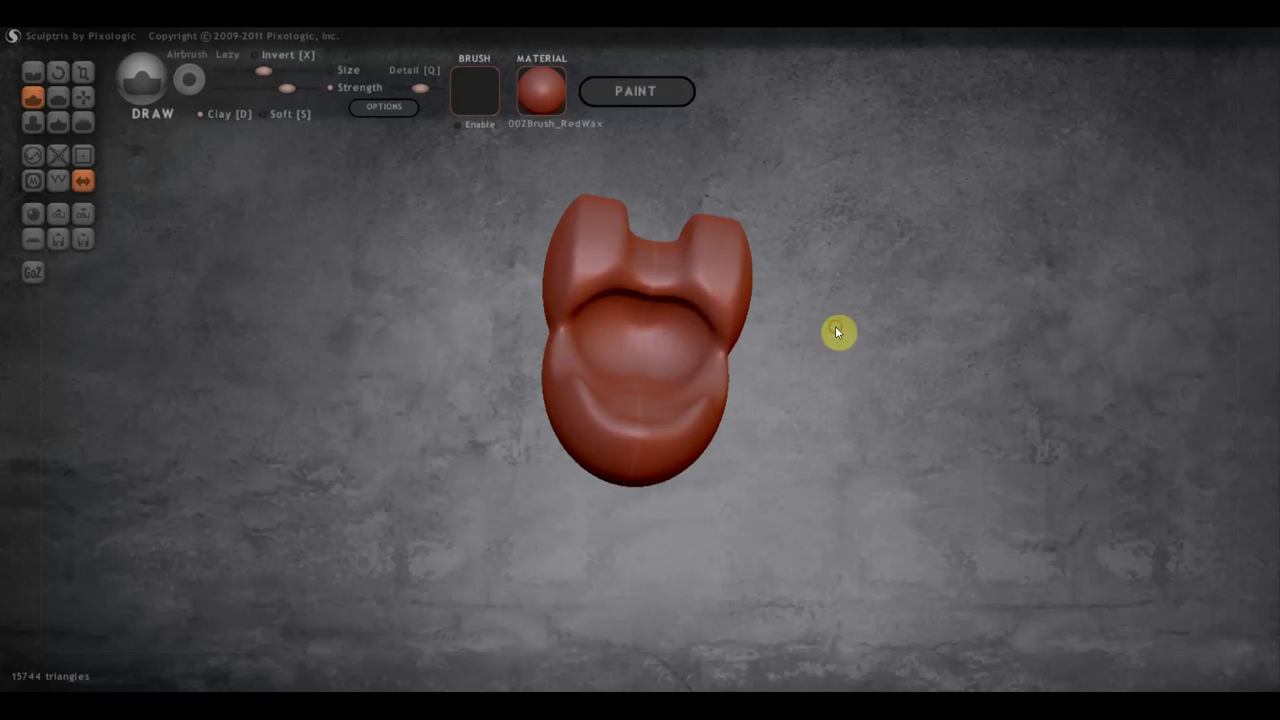
{"action": "left_click_drag", "start_coordinate": [837, 334], "coordinate": [806, 431]}
{"action": "mouse_move", "coordinate": [623, 386]}
{"action": "left_mouse_down"}
{"action": "mouse_move", "coordinate": [629, 420]}
{"action": "mouse_move", "coordinate": [609, 417]}
{"action": "mouse_move", "coordinate": [613, 432]}
{"action": "mouse_move", "coordinate": [626, 374]}
{"action": "mouse_move", "coordinate": [654, 394]}
{"action": "mouse_move", "coordinate": [669, 431]}
{"action": "mouse_move", "coordinate": [826, 459]}
{"action": "mouse_move", "coordinate": [1031, 440]}
{"action": "mouse_move", "coordinate": [685, 453]}
{"action": "mouse_move", "coordinate": [775, 477]}
{"action": "mouse_move", "coordinate": [766, 469]}
{"action": "mouse_move", "coordinate": [934, 471]}
{"action": "mouse_move", "coordinate": [810, 452]}
{"action": "left_mouse_up"}
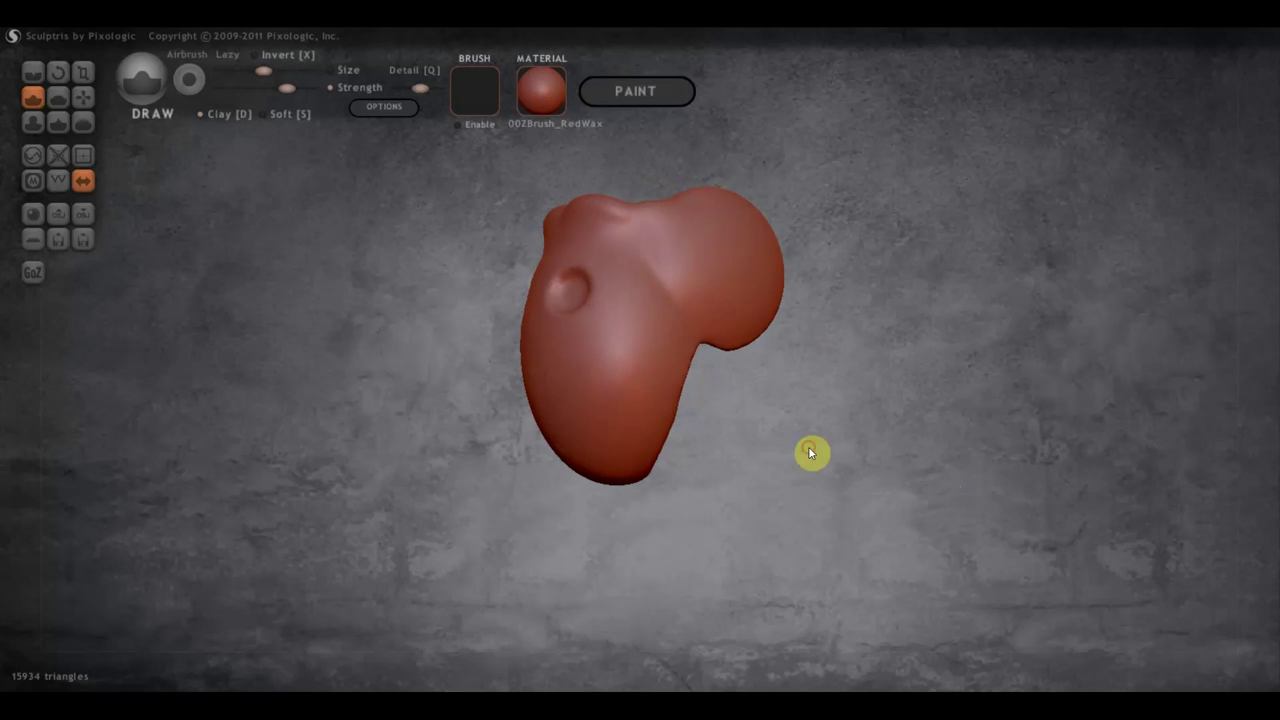
- Raise a bump on the side of the face, then pull both side lobes outward with Grab
{"action": "mouse_move", "coordinate": [866, 484]}
{"action": "left_mouse_down"}
{"action": "mouse_move", "coordinate": [857, 469]}
{"action": "mouse_move", "coordinate": [933, 472]}
{"action": "left_mouse_up"}
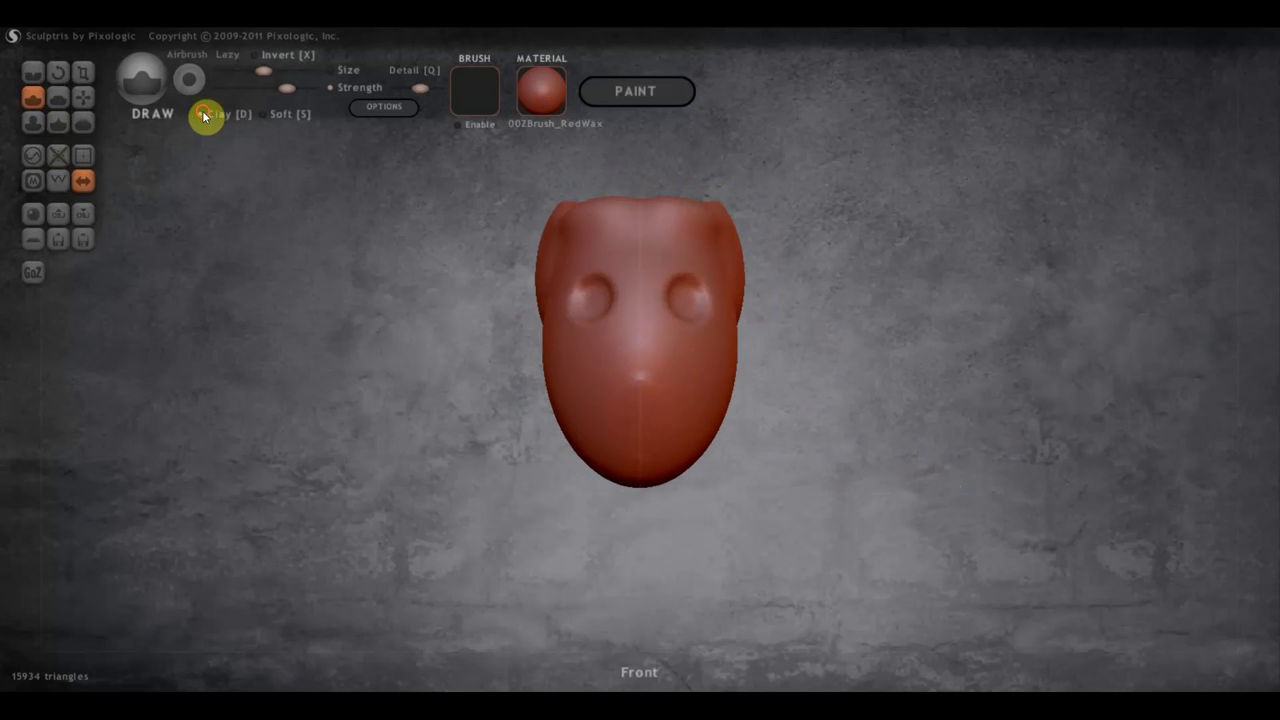
{"action": "left_click_drag", "start_coordinate": [908, 367], "coordinate": [766, 374]}
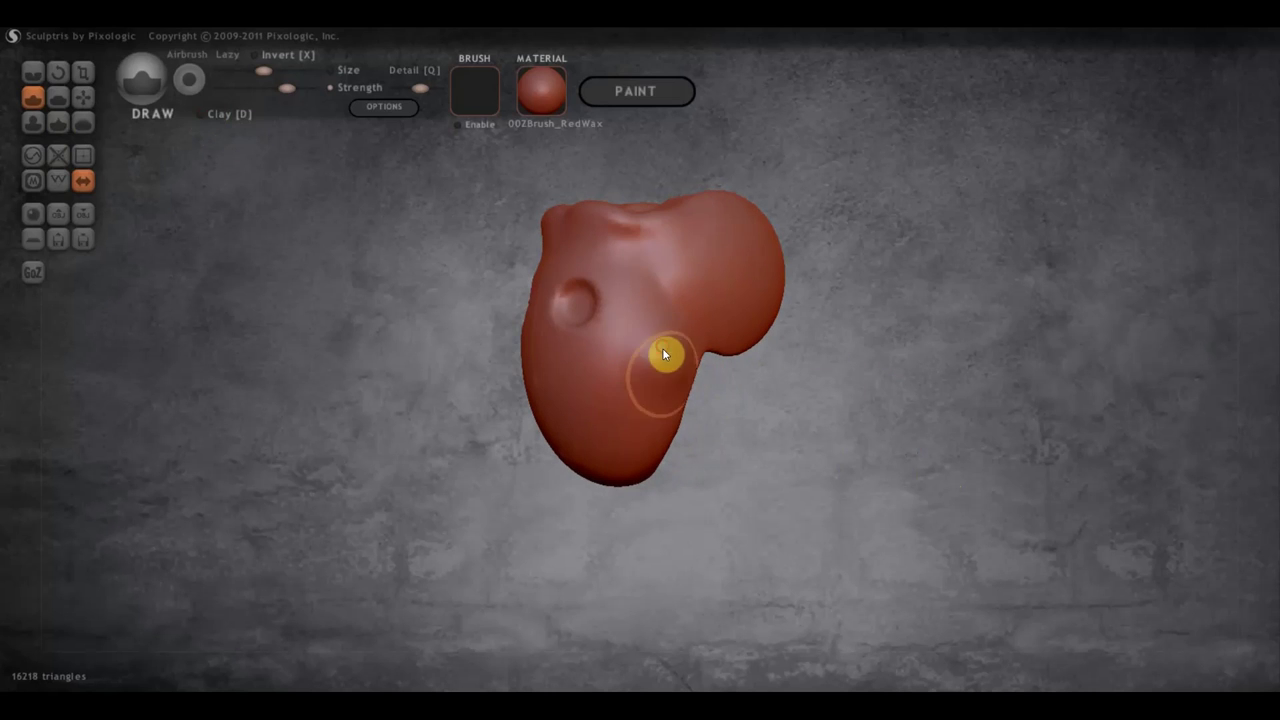
{"action": "mouse_move", "coordinate": [666, 354]}
{"action": "left_mouse_down"}
{"action": "mouse_move", "coordinate": [676, 388]}
{"action": "mouse_move", "coordinate": [673, 340]}
{"action": "left_mouse_up"}
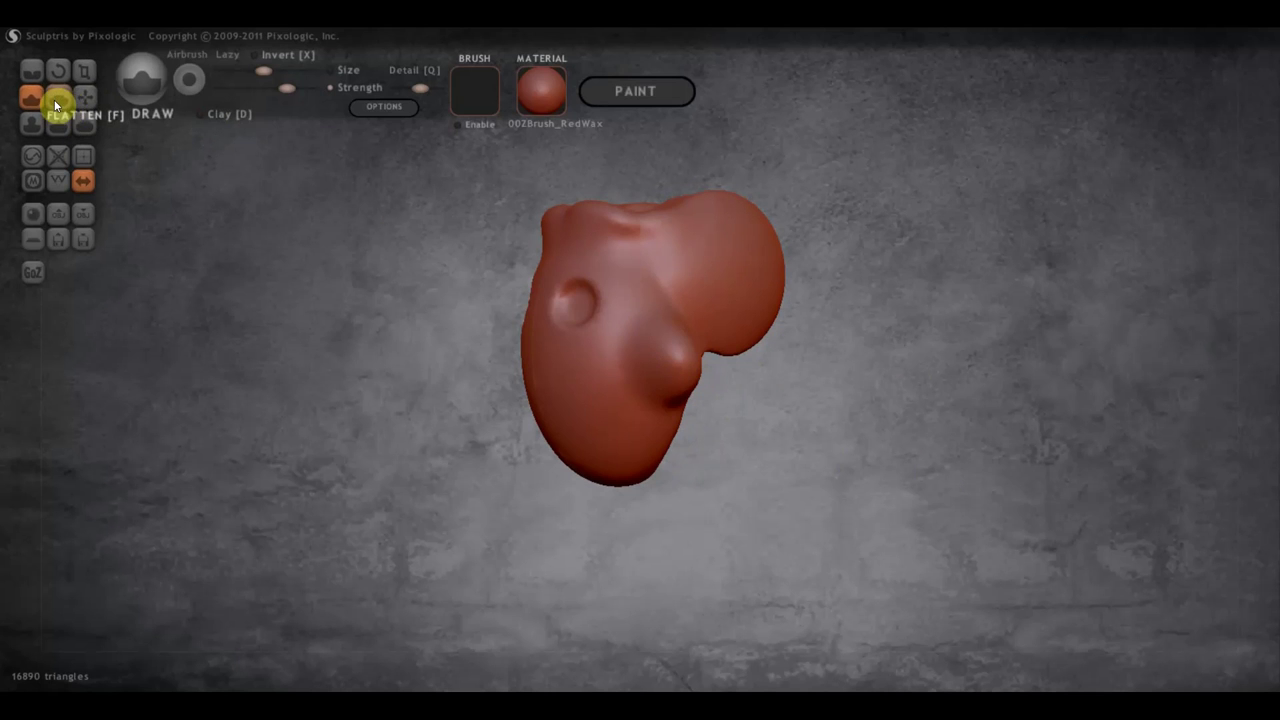
{"action": "left_click", "coordinate": [84, 98]}
{"action": "left_click_drag", "start_coordinate": [670, 377], "coordinate": [731, 391]}
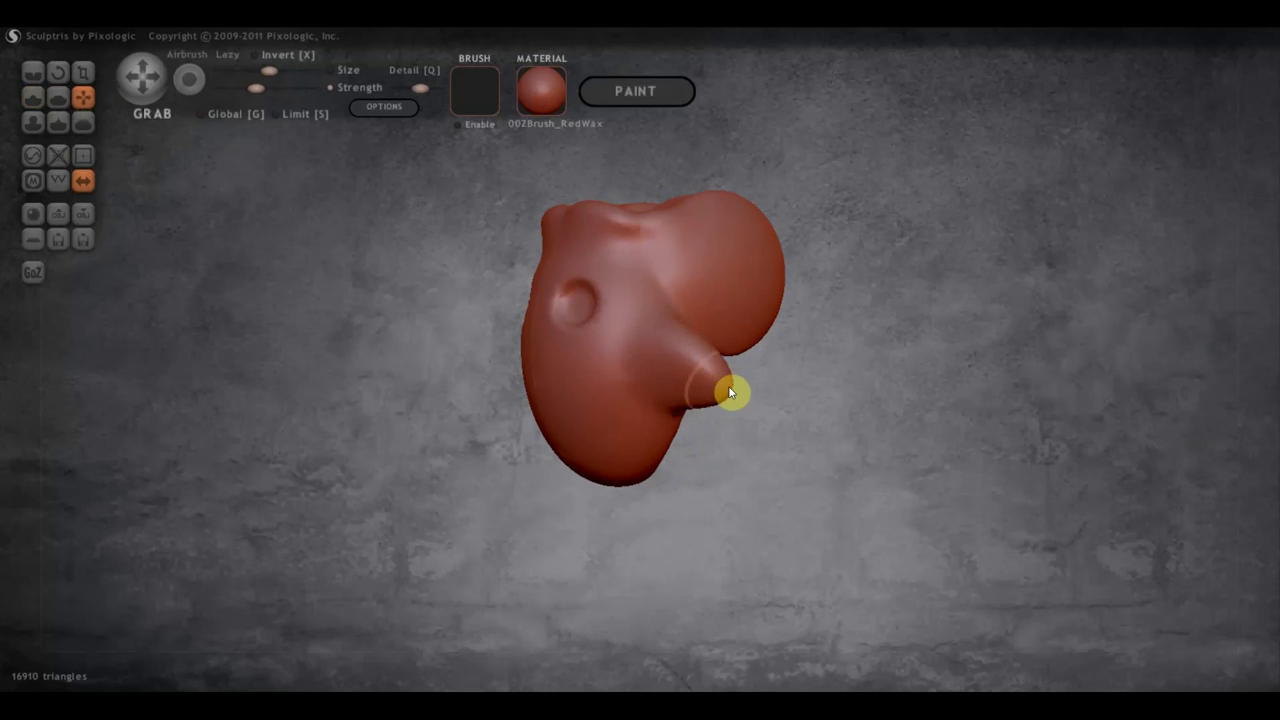
{"action": "left_click_drag", "start_coordinate": [936, 439], "coordinate": [910, 418]}
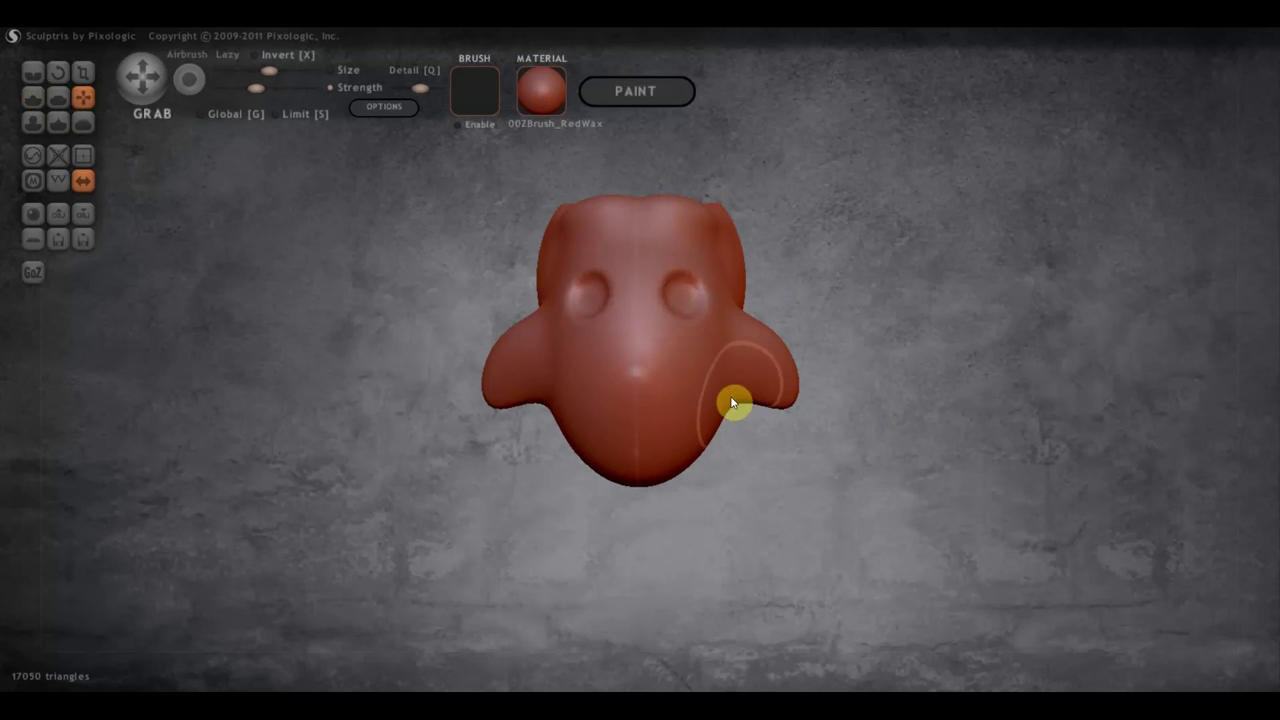
{"action": "left_click_drag", "start_coordinate": [773, 393], "coordinate": [869, 391]}
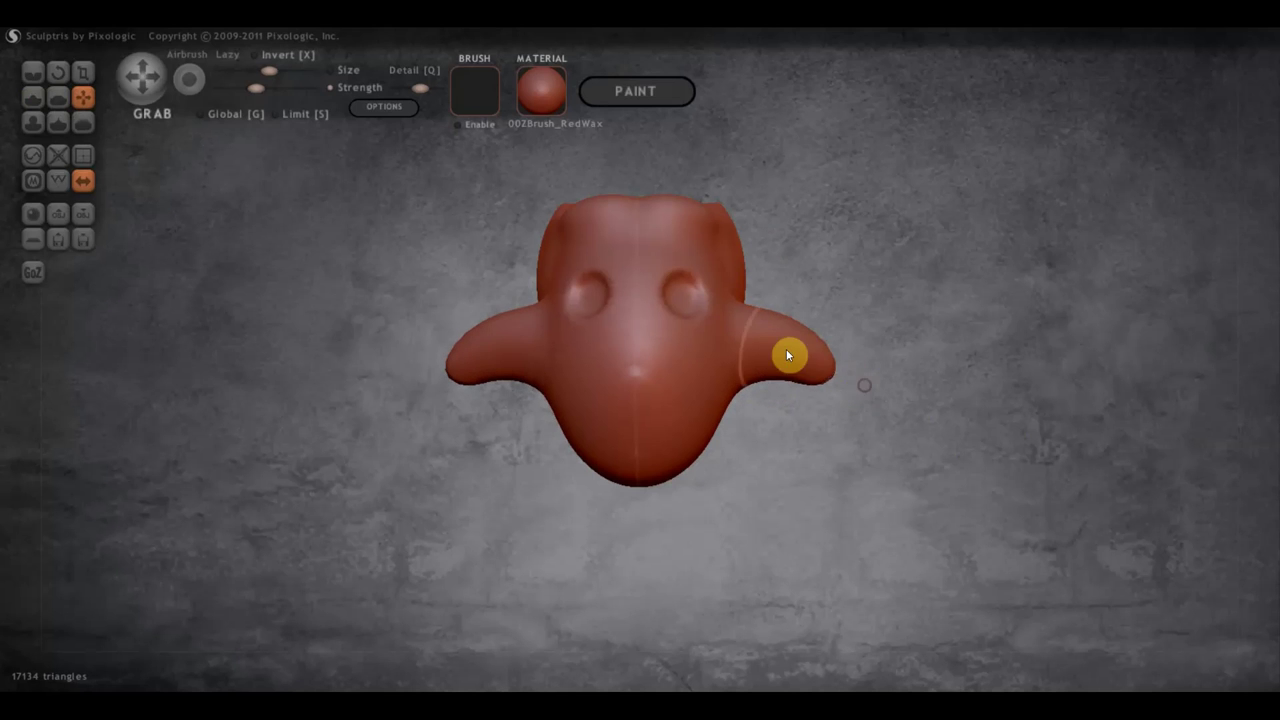
{"action": "left_click_drag", "start_coordinate": [789, 354], "coordinate": [817, 363]}
- Extend and lengthen the tips of the side protrusions from a tilted top view
{"action": "mouse_move", "coordinate": [903, 391]}
{"action": "left_mouse_down"}
{"action": "mouse_move", "coordinate": [842, 503]}
{"action": "mouse_move", "coordinate": [748, 459]}
{"action": "mouse_move", "coordinate": [763, 440]}
{"action": "mouse_move", "coordinate": [780, 449]}
{"action": "left_mouse_up"}
{"action": "mouse_move", "coordinate": [870, 449]}
{"action": "left_mouse_down"}
{"action": "mouse_move", "coordinate": [866, 346]}
{"action": "mouse_move", "coordinate": [827, 321]}
{"action": "left_mouse_up"}
{"action": "left_click_drag", "start_coordinate": [749, 351], "coordinate": [755, 360]}
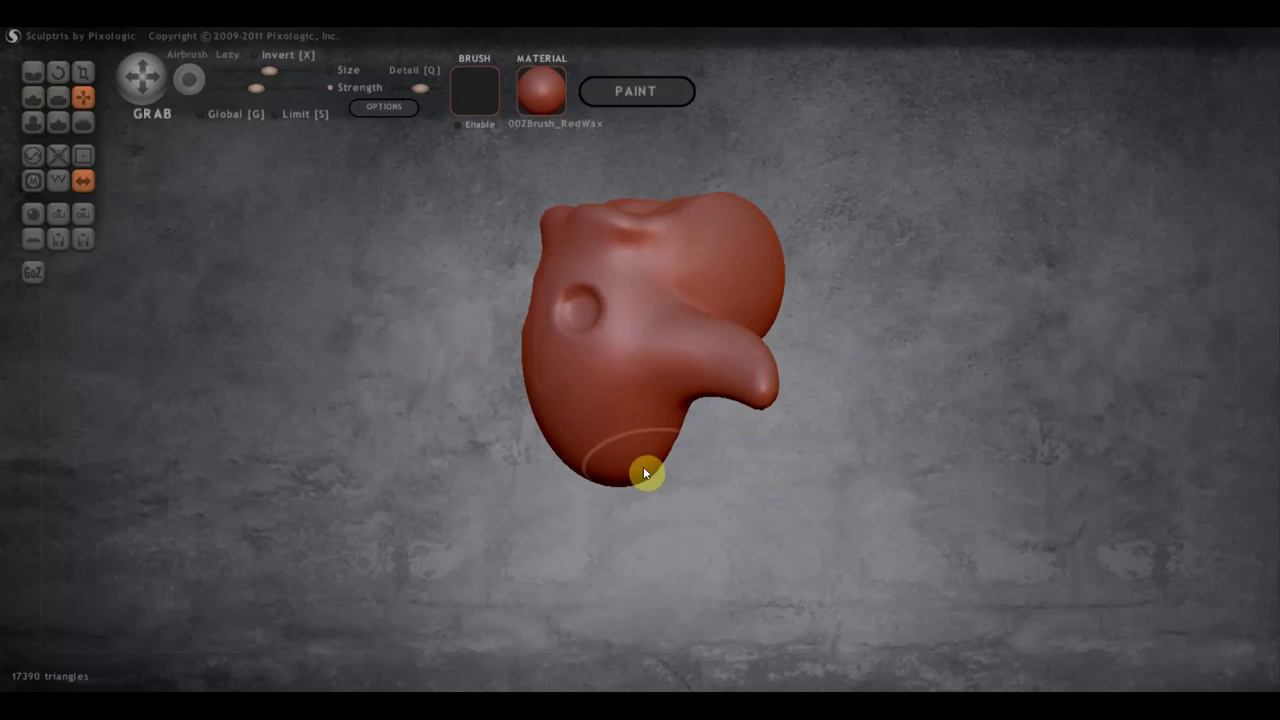
{"action": "scroll", "coordinate": [646, 471], "scroll_direction": "down", "scroll_amount": 5}
{"action": "mouse_move", "coordinate": [629, 477]}
{"action": "left_mouse_down"}
{"action": "mouse_move", "coordinate": [619, 436]}
{"action": "mouse_move", "coordinate": [895, 468]}
{"action": "left_mouse_up"}
{"action": "scroll", "coordinate": [793, 419], "scroll_direction": "up", "scroll_amount": 3}
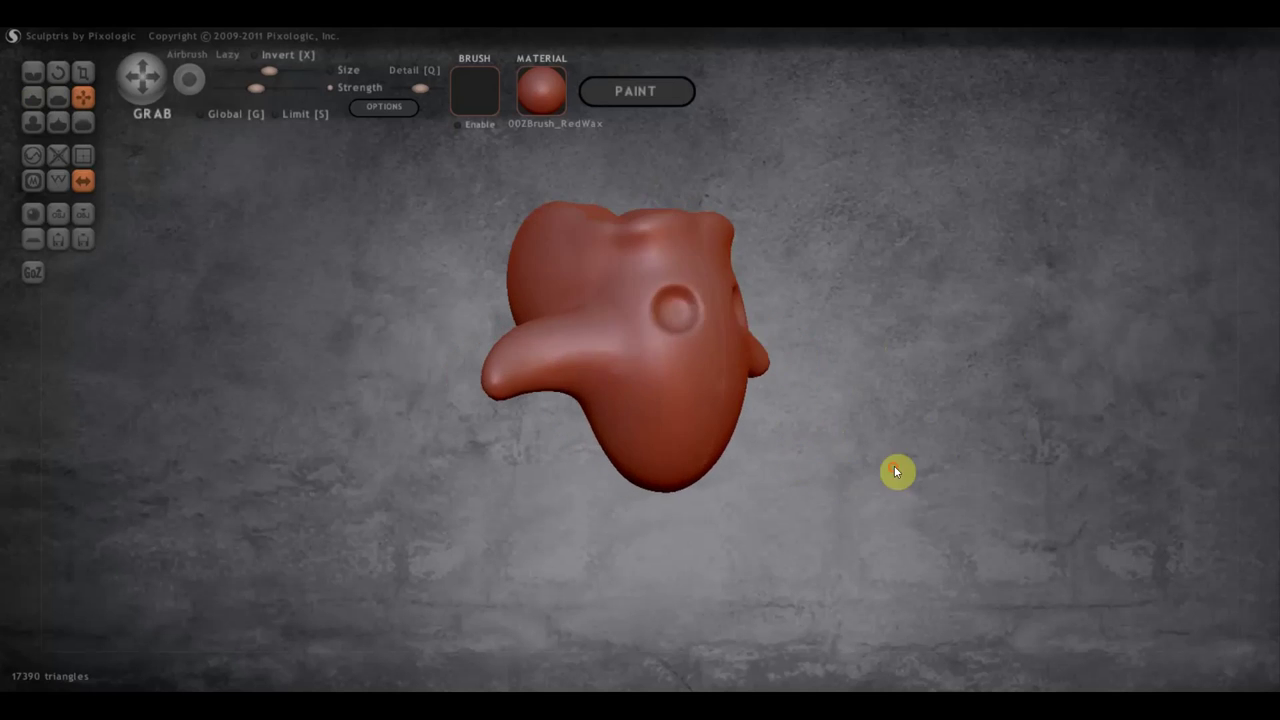
{"action": "left_click", "coordinate": [55, 101]}
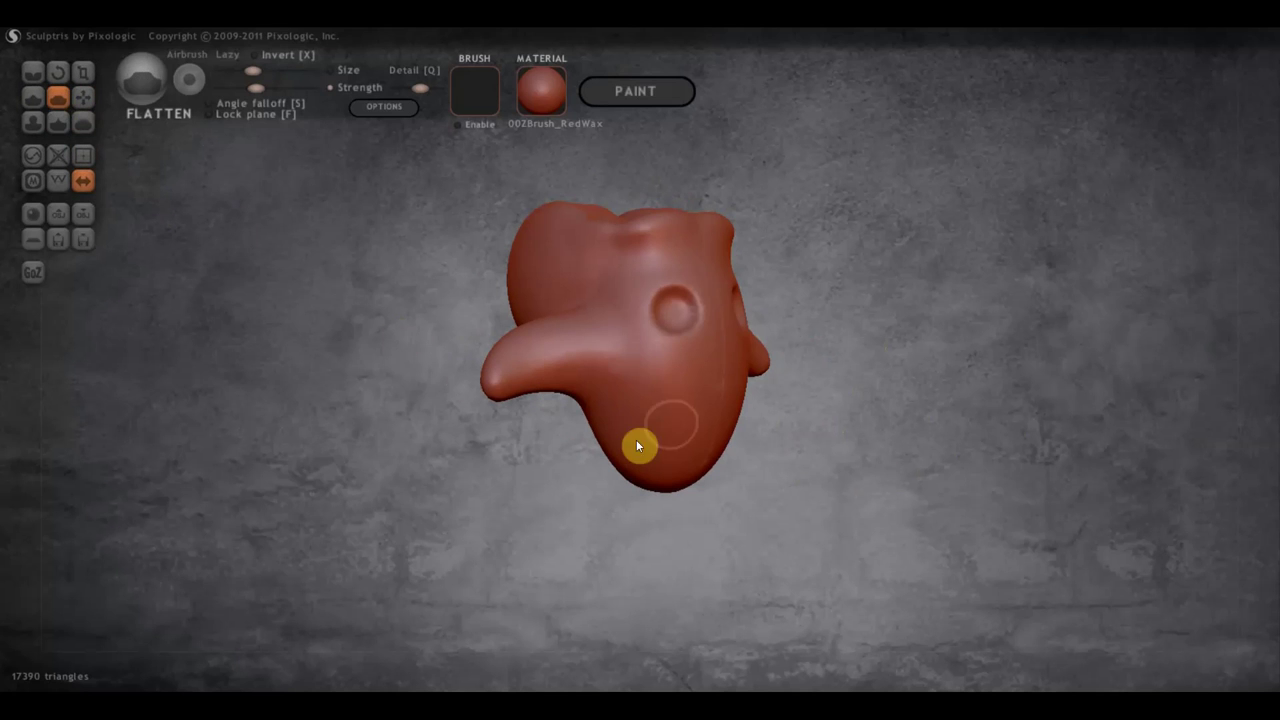
- Flatten the lower face and along the long protrusion out to its tip
{"action": "mouse_move", "coordinate": [622, 393]}
{"action": "left_mouse_down"}
{"action": "mouse_move", "coordinate": [632, 420]}
{"action": "mouse_move", "coordinate": [566, 380]}
{"action": "mouse_move", "coordinate": [626, 397]}
{"action": "mouse_move", "coordinate": [529, 374]}
{"action": "mouse_move", "coordinate": [603, 373]}
{"action": "mouse_move", "coordinate": [520, 377]}
{"action": "mouse_move", "coordinate": [606, 386]}
{"action": "left_mouse_up"}
{"action": "mouse_move", "coordinate": [480, 430]}
{"action": "left_mouse_down"}
{"action": "mouse_move", "coordinate": [406, 460]}
{"action": "mouse_move", "coordinate": [491, 534]}
{"action": "left_mouse_up"}
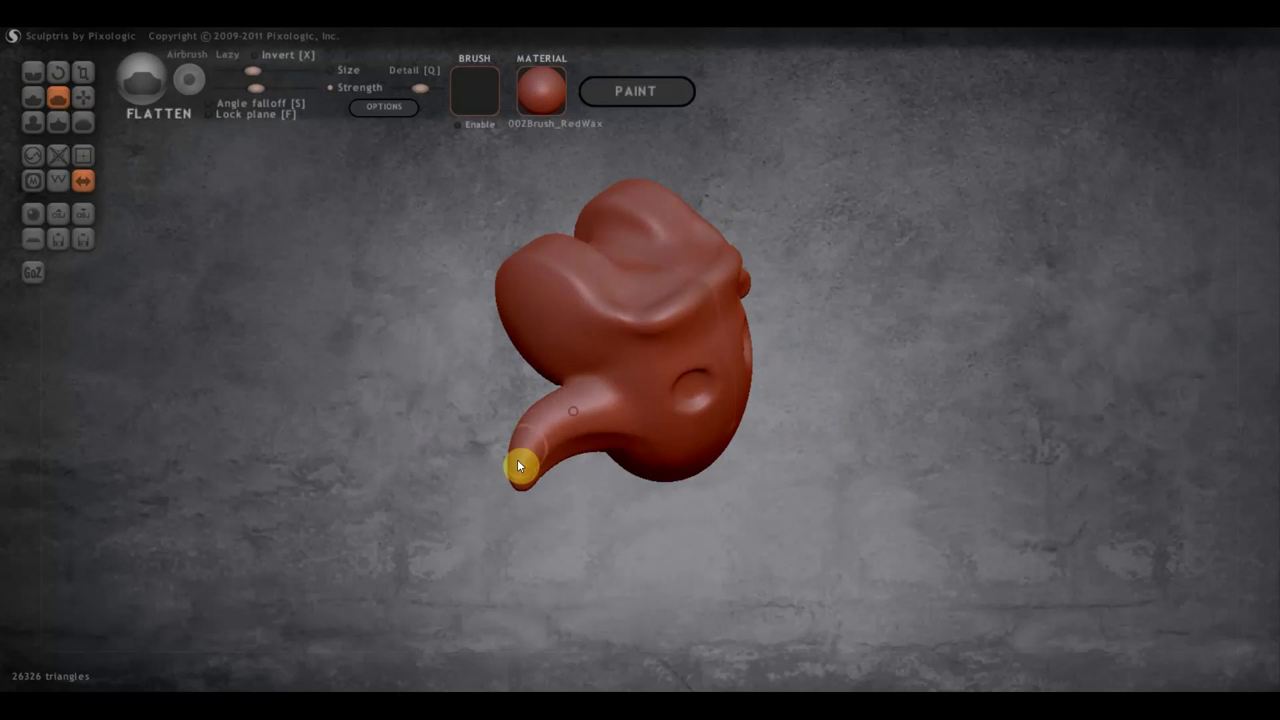
{"action": "mouse_move", "coordinate": [520, 486]}
{"action": "left_mouse_down"}
{"action": "mouse_move", "coordinate": [496, 509]}
{"action": "mouse_move", "coordinate": [451, 437]}
{"action": "mouse_move", "coordinate": [474, 349]}
{"action": "left_mouse_up"}
{"action": "left_click_drag", "start_coordinate": [493, 297], "coordinate": [587, 339]}
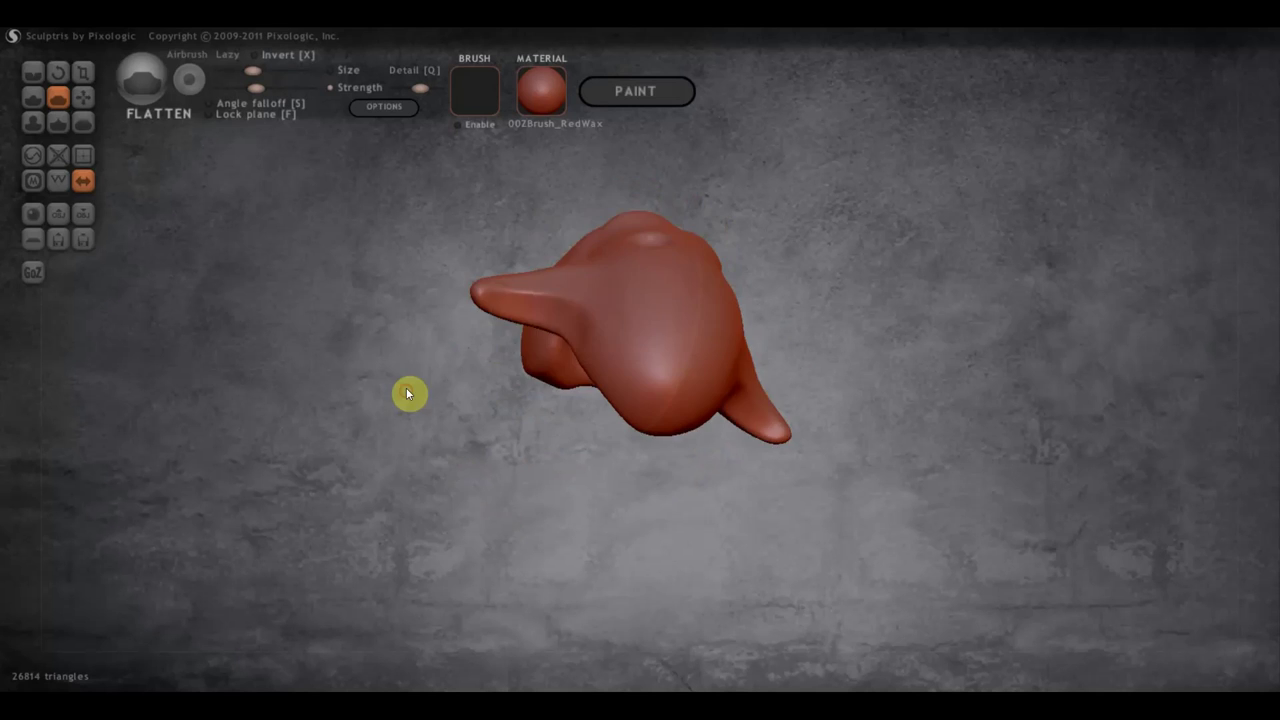
{"action": "left_click_drag", "start_coordinate": [406, 391], "coordinate": [444, 467]}
{"action": "mouse_move", "coordinate": [597, 369]}
{"action": "left_mouse_down"}
{"action": "mouse_move", "coordinate": [504, 366]}
{"action": "mouse_move", "coordinate": [589, 351]}
{"action": "mouse_move", "coordinate": [609, 369]}
{"action": "mouse_move", "coordinate": [608, 291]}
{"action": "mouse_move", "coordinate": [620, 400]}
{"action": "mouse_move", "coordinate": [617, 352]}
{"action": "mouse_move", "coordinate": [640, 431]}
{"action": "mouse_move", "coordinate": [600, 406]}
{"action": "mouse_move", "coordinate": [626, 451]}
{"action": "mouse_move", "coordinate": [620, 374]}
{"action": "mouse_move", "coordinate": [631, 454]}
{"action": "left_mouse_up"}
- Flatten the beak base and the top of the head
{"action": "mouse_move", "coordinate": [848, 441]}
{"action": "left_mouse_down"}
{"action": "mouse_move", "coordinate": [666, 443]}
{"action": "mouse_move", "coordinate": [666, 403]}
{"action": "mouse_move", "coordinate": [643, 360]}
{"action": "left_mouse_up"}
{"action": "mouse_move", "coordinate": [659, 312]}
{"action": "left_mouse_down"}
{"action": "mouse_move", "coordinate": [668, 340]}
{"action": "mouse_move", "coordinate": [740, 337]}
{"action": "mouse_move", "coordinate": [660, 345]}
{"action": "mouse_move", "coordinate": [756, 347]}
{"action": "left_mouse_up"}
{"action": "mouse_move", "coordinate": [850, 330]}
{"action": "left_mouse_down"}
{"action": "mouse_move", "coordinate": [899, 316]}
{"action": "mouse_move", "coordinate": [888, 387]}
{"action": "mouse_move", "coordinate": [762, 388]}
{"action": "mouse_move", "coordinate": [729, 337]}
{"action": "left_mouse_up"}
{"action": "mouse_move", "coordinate": [594, 251]}
{"action": "left_mouse_down"}
{"action": "mouse_move", "coordinate": [604, 306]}
{"action": "mouse_move", "coordinate": [592, 259]}
{"action": "mouse_move", "coordinate": [604, 288]}
{"action": "left_mouse_up"}
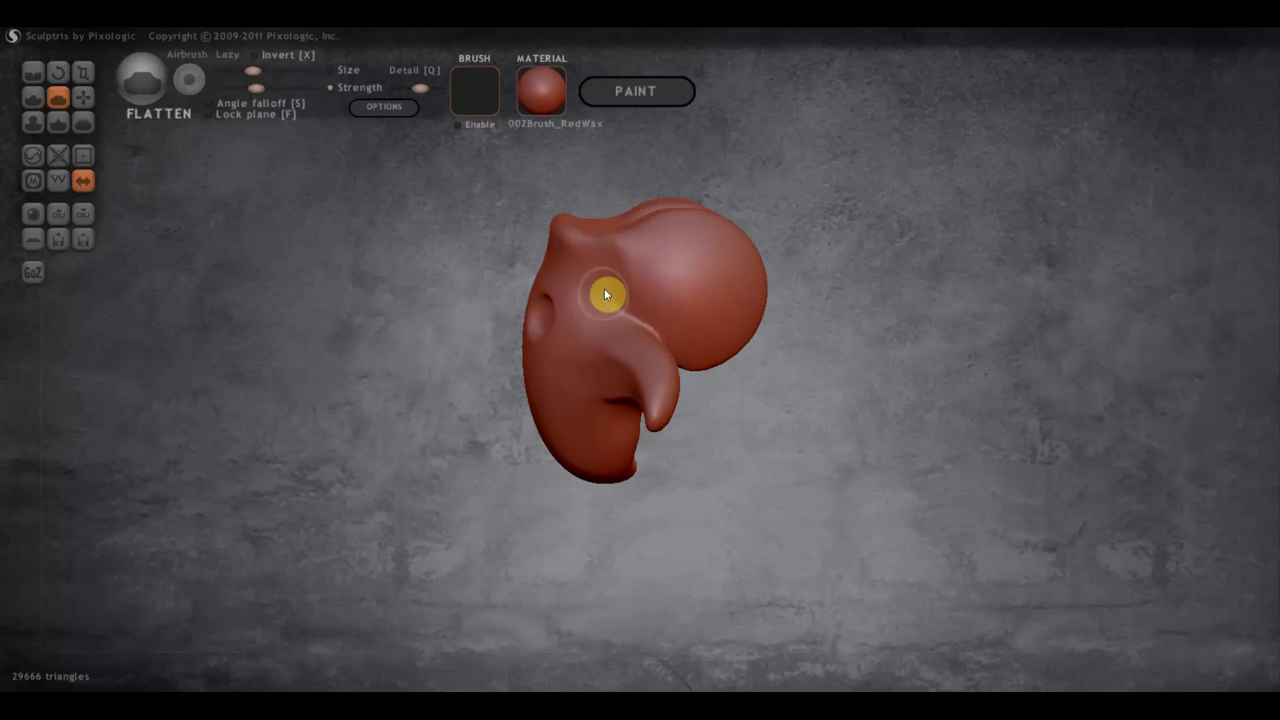
{"action": "mouse_move", "coordinate": [780, 330]}
{"action": "left_mouse_down"}
{"action": "mouse_move", "coordinate": [840, 350]}
{"action": "mouse_move", "coordinate": [958, 338]}
{"action": "mouse_move", "coordinate": [1018, 295]}
{"action": "mouse_move", "coordinate": [1004, 300]}
{"action": "left_mouse_up"}
- Pull the upper right corner and upper-left forehead outward with the Grab brush
{"action": "left_click", "coordinate": [84, 98]}
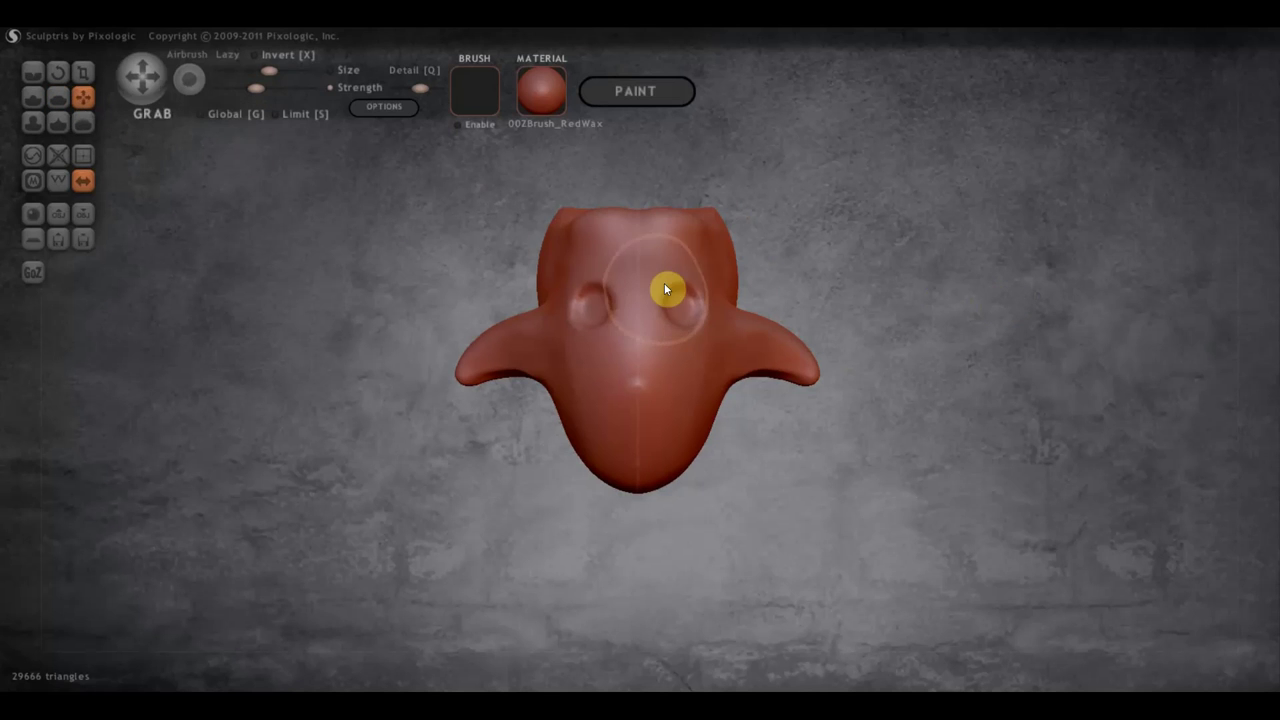
{"action": "scroll", "coordinate": [720, 245], "scroll_direction": "up", "scroll_amount": 2}
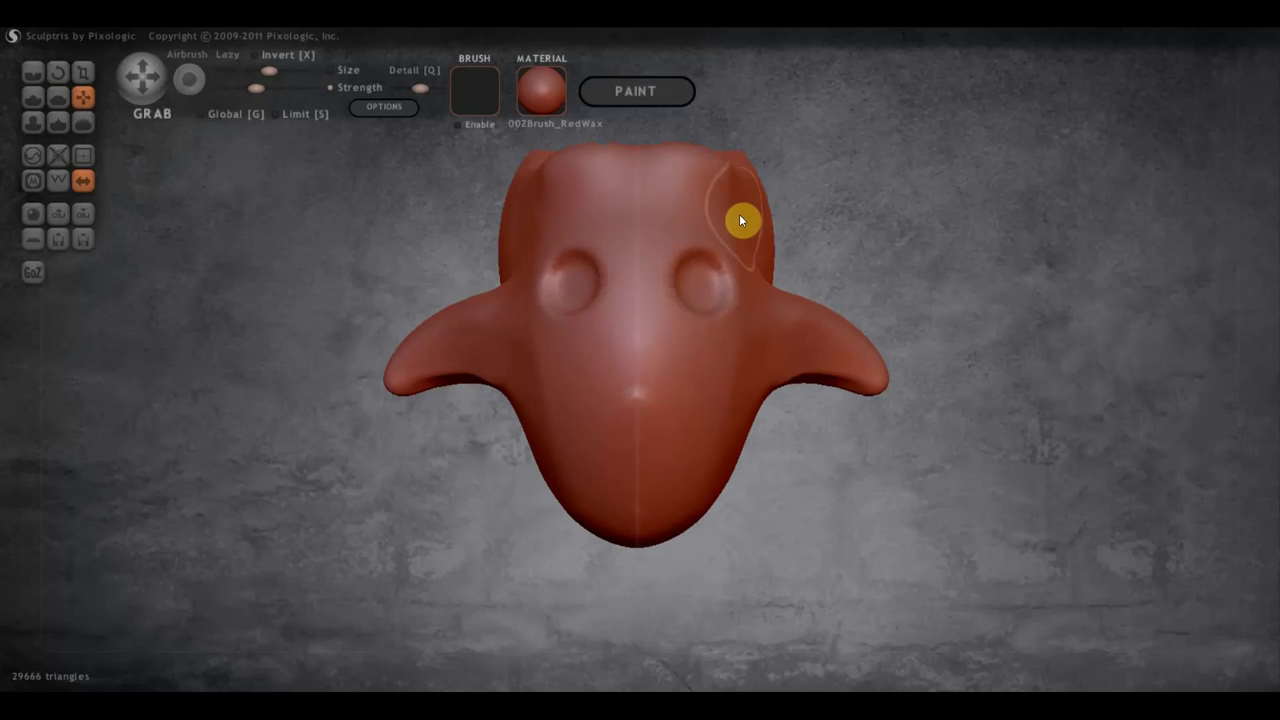
{"action": "mouse_move", "coordinate": [734, 201]}
{"action": "left_mouse_down"}
{"action": "mouse_move", "coordinate": [751, 187]}
{"action": "mouse_move", "coordinate": [690, 163]}
{"action": "left_mouse_up"}
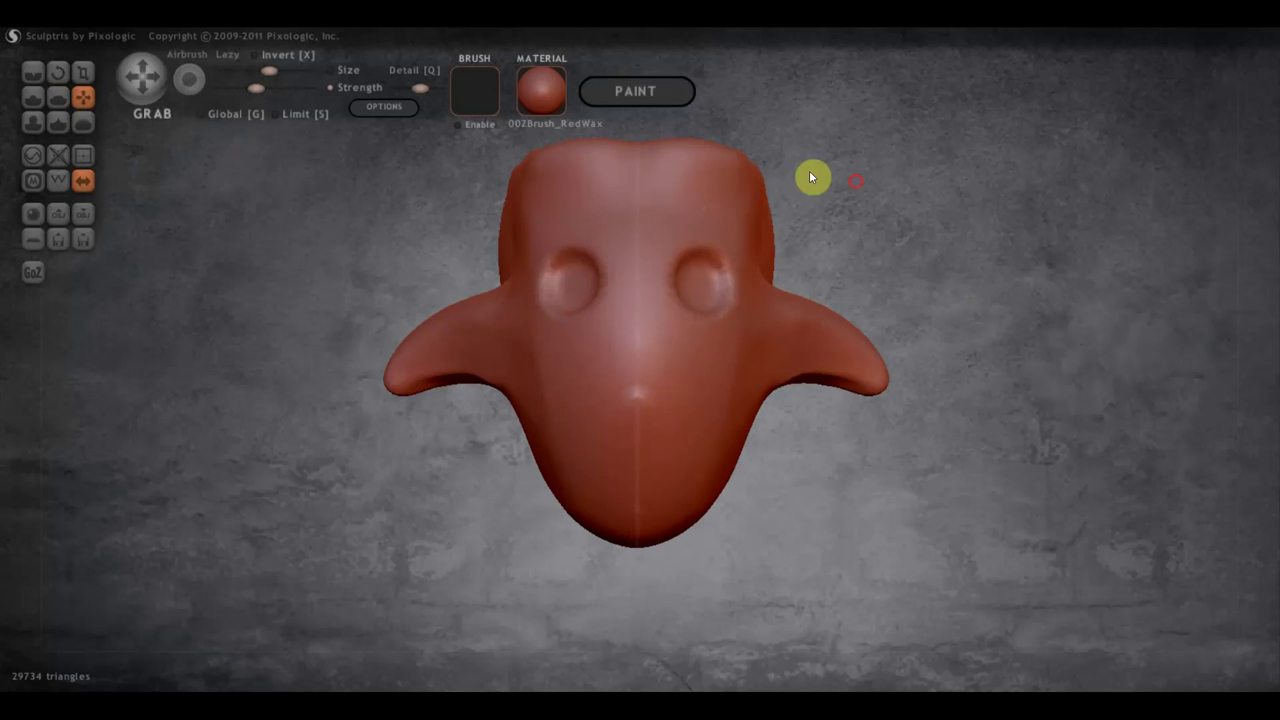
{"action": "left_click_drag", "start_coordinate": [809, 172], "coordinate": [646, 192]}
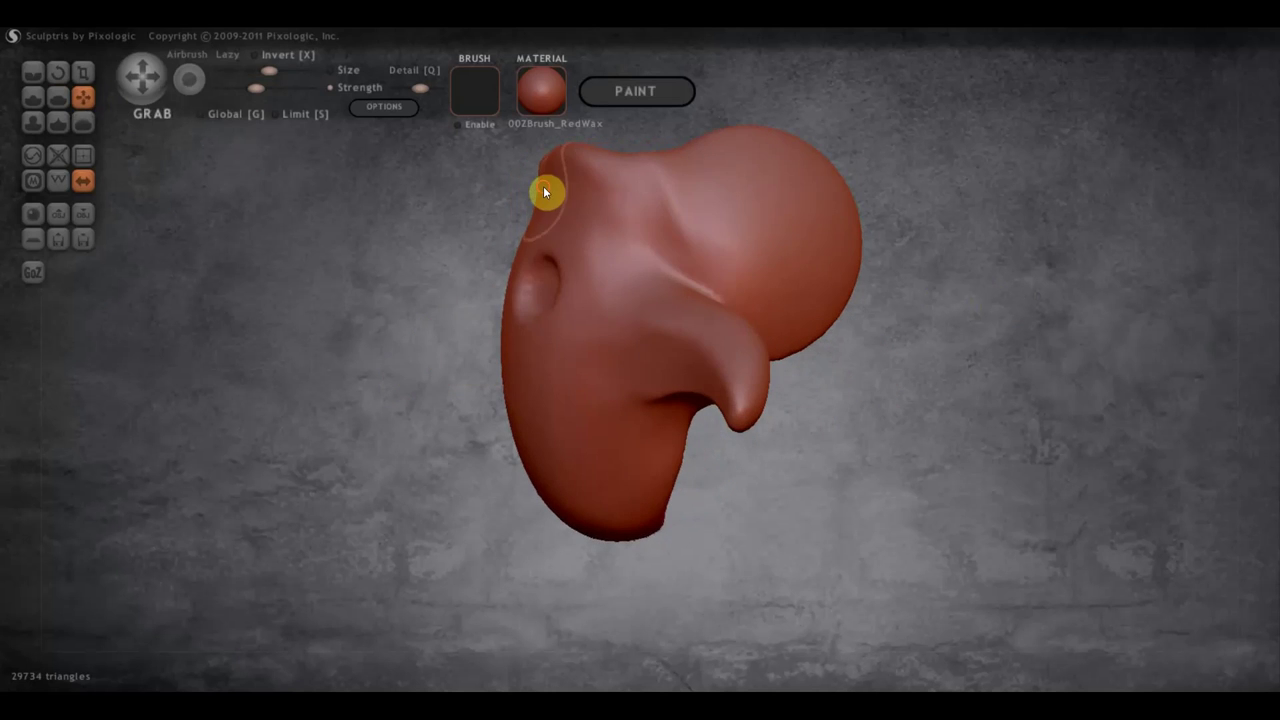
{"action": "left_click_drag", "start_coordinate": [543, 186], "coordinate": [537, 162]}
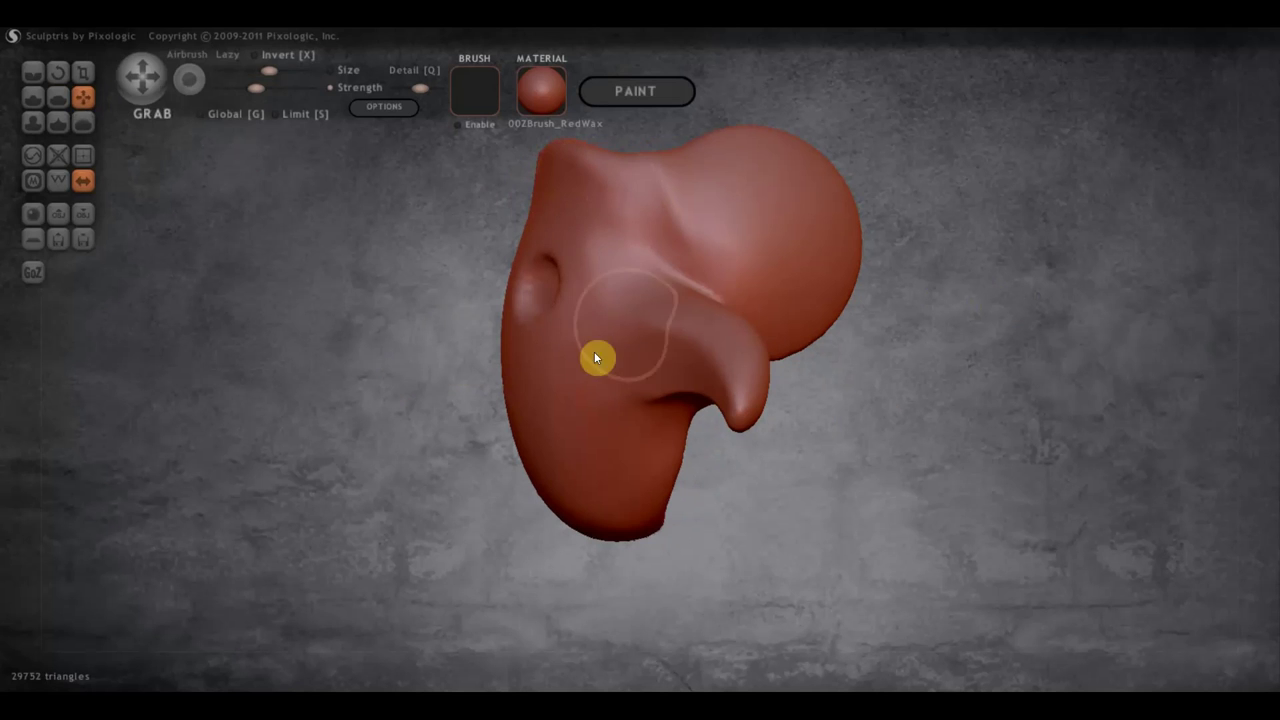
{"action": "left_click_drag", "start_coordinate": [849, 269], "coordinate": [34, 106], "text": "shift"}
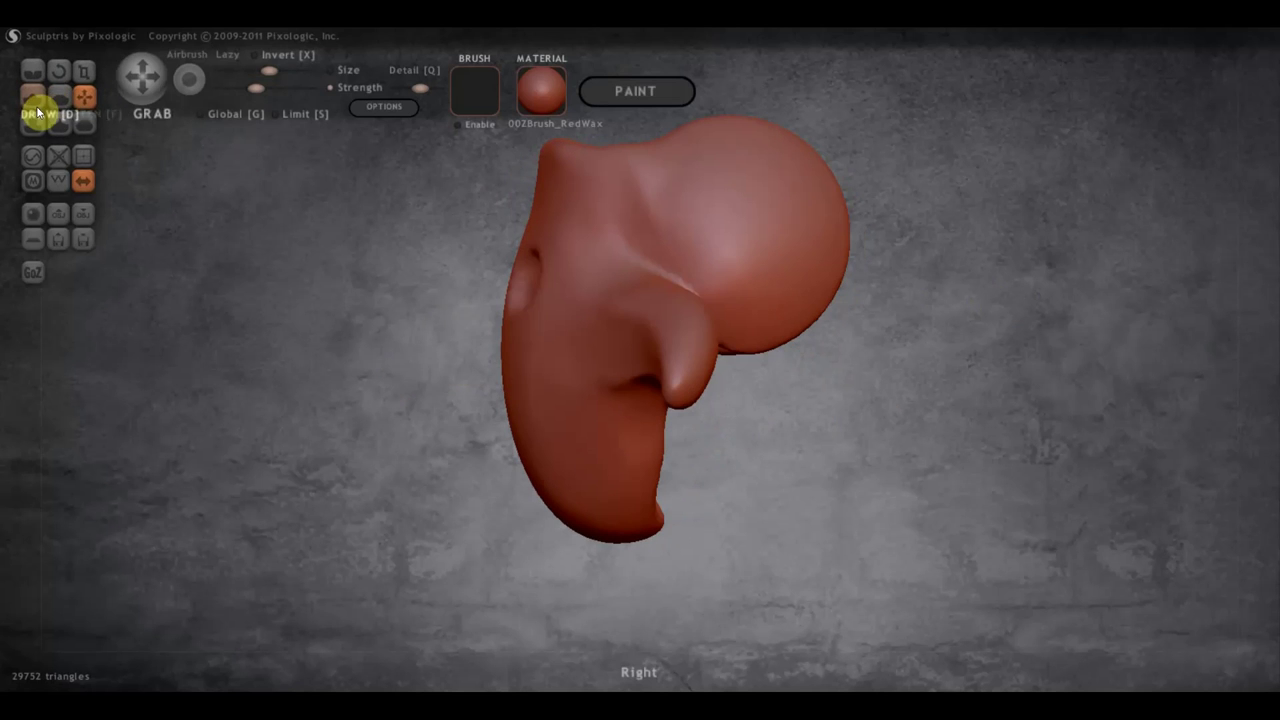
{"action": "left_click", "coordinate": [39, 99]}
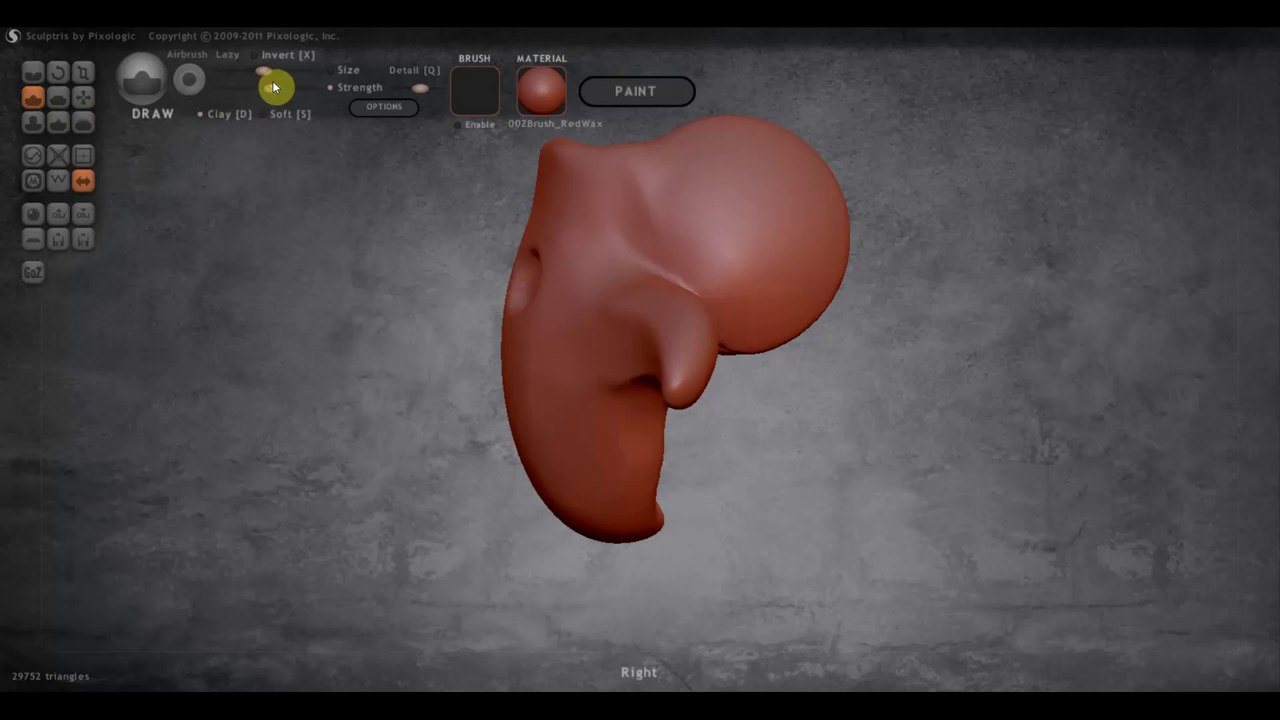
- Shrink the Draw brush and carve a spiral ear into the head side, smoothing its inner curl
{"action": "mouse_move", "coordinate": [272, 76]}
{"action": "left_mouse_down"}
{"action": "mouse_move", "coordinate": [247, 69]}
{"action": "mouse_move", "coordinate": [238, 87]}
{"action": "left_mouse_up"}
{"action": "mouse_move", "coordinate": [734, 212]}
{"action": "left_mouse_down"}
{"action": "mouse_move", "coordinate": [759, 240]}
{"action": "mouse_move", "coordinate": [788, 198]}
{"action": "mouse_move", "coordinate": [768, 172]}
{"action": "mouse_move", "coordinate": [706, 180]}
{"action": "mouse_move", "coordinate": [697, 248]}
{"action": "mouse_move", "coordinate": [709, 276]}
{"action": "mouse_move", "coordinate": [766, 305]}
{"action": "mouse_move", "coordinate": [828, 296]}
{"action": "mouse_move", "coordinate": [757, 308]}
{"action": "mouse_move", "coordinate": [694, 237]}
{"action": "mouse_move", "coordinate": [700, 174]}
{"action": "mouse_move", "coordinate": [690, 227]}
{"action": "mouse_move", "coordinate": [721, 285]}
{"action": "mouse_move", "coordinate": [826, 296]}
{"action": "mouse_move", "coordinate": [752, 288]}
{"action": "left_mouse_up"}
{"action": "mouse_move", "coordinate": [744, 229]}
{"action": "left_mouse_down"}
{"action": "mouse_move", "coordinate": [771, 234]}
{"action": "mouse_move", "coordinate": [789, 217]}
{"action": "mouse_move", "coordinate": [766, 174]}
{"action": "mouse_move", "coordinate": [783, 187]}
{"action": "mouse_move", "coordinate": [711, 174]}
{"action": "mouse_move", "coordinate": [774, 163]}
{"action": "mouse_move", "coordinate": [798, 207]}
{"action": "mouse_move", "coordinate": [783, 229]}
{"action": "mouse_move", "coordinate": [809, 209]}
{"action": "mouse_move", "coordinate": [782, 228]}
{"action": "mouse_move", "coordinate": [790, 175]}
{"action": "mouse_move", "coordinate": [806, 213]}
{"action": "mouse_move", "coordinate": [792, 214]}
{"action": "left_mouse_up"}
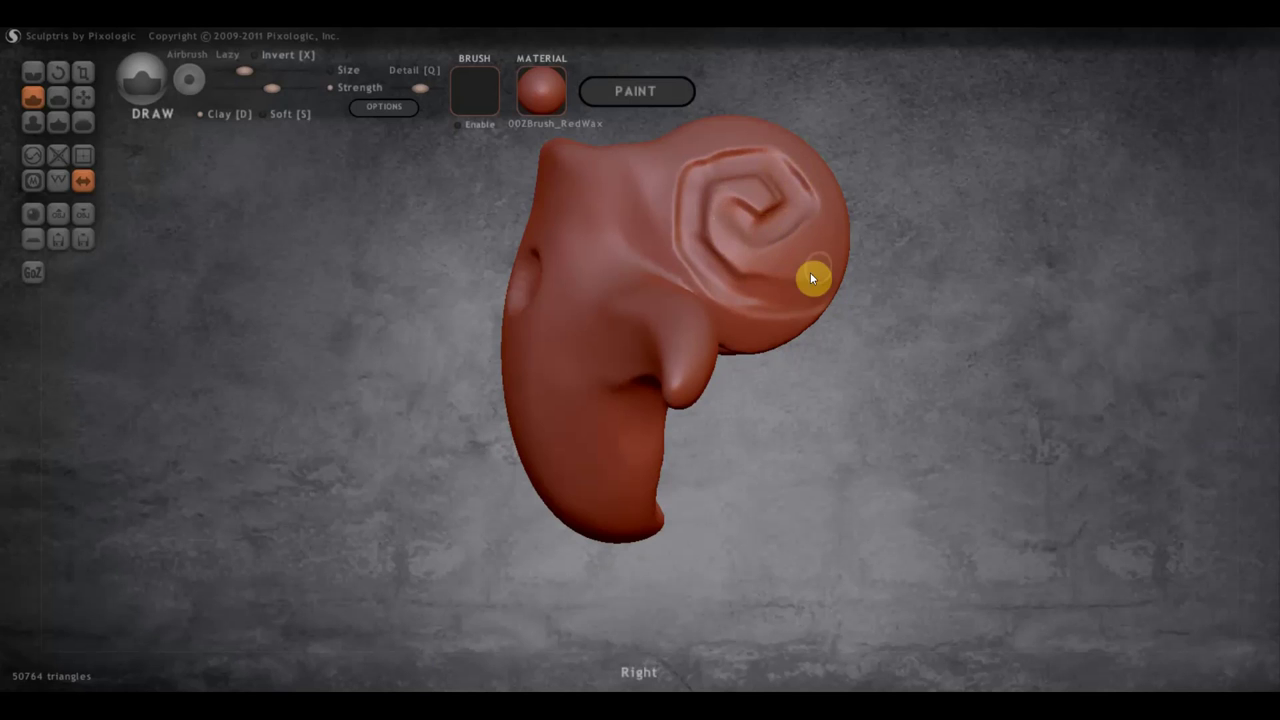
{"action": "left_click_drag", "start_coordinate": [812, 278], "coordinate": [755, 222], "text": "shift"}
- Adjust brush size and strength and add a small bump beside the beak base
{"action": "mouse_move", "coordinate": [900, 190]}
{"action": "left_mouse_down"}
{"action": "mouse_move", "coordinate": [886, 216]}
{"action": "mouse_move", "coordinate": [861, 204]}
{"action": "mouse_move", "coordinate": [1077, 203]}
{"action": "mouse_move", "coordinate": [979, 217]}
{"action": "mouse_move", "coordinate": [1057, 208]}
{"action": "mouse_move", "coordinate": [1117, 221]}
{"action": "mouse_move", "coordinate": [1088, 270]}
{"action": "left_mouse_up"}
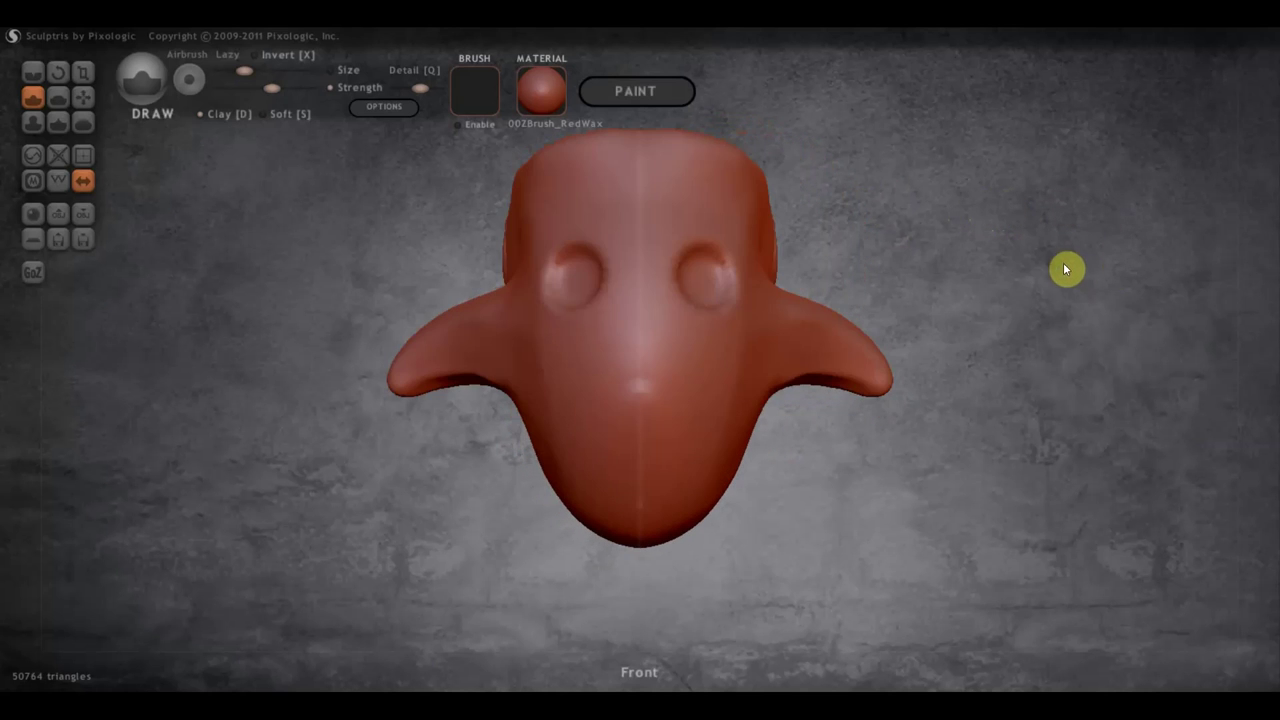
{"action": "left_click_drag", "start_coordinate": [1007, 312], "coordinate": [915, 357]}
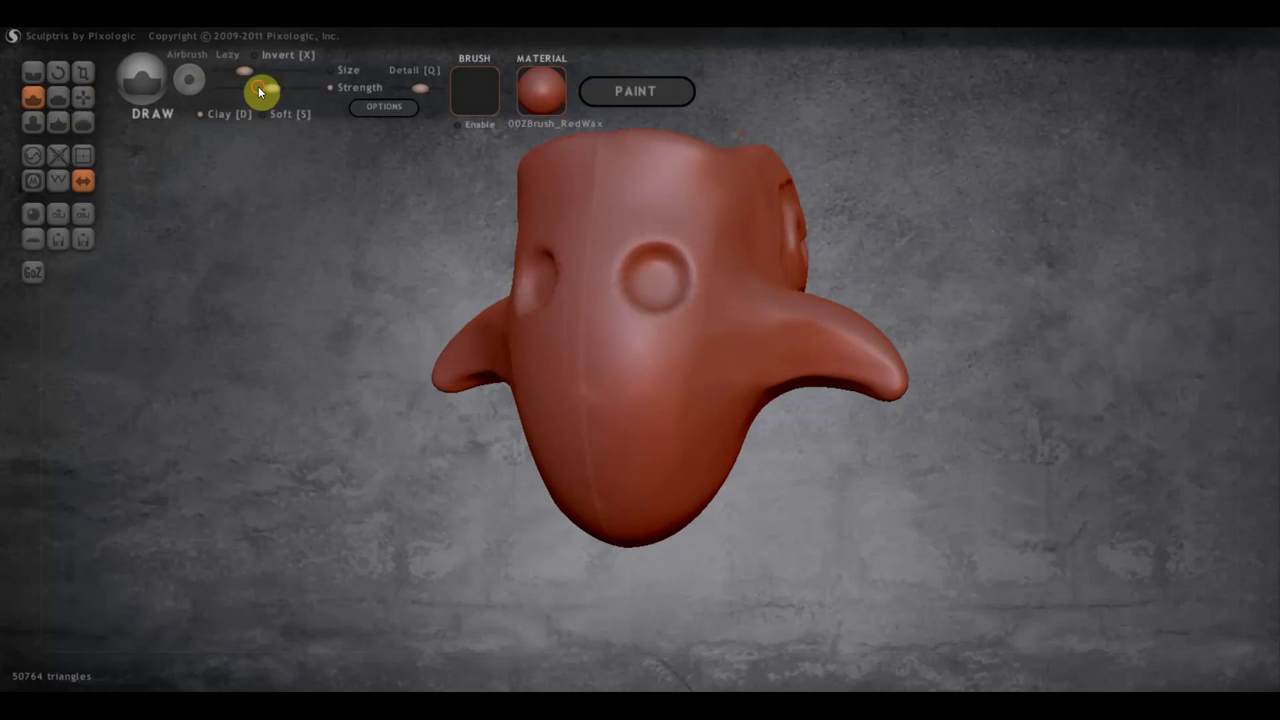
{"action": "left_click_drag", "start_coordinate": [258, 86], "coordinate": [259, 69]}
{"action": "mouse_move", "coordinate": [726, 322]}
{"action": "left_mouse_down"}
{"action": "mouse_move", "coordinate": [698, 348]}
{"action": "mouse_move", "coordinate": [753, 330]}
{"action": "mouse_move", "coordinate": [757, 349]}
{"action": "mouse_move", "coordinate": [746, 314]}
{"action": "mouse_move", "coordinate": [750, 329]}
{"action": "mouse_move", "coordinate": [663, 340]}
{"action": "mouse_move", "coordinate": [745, 327]}
{"action": "mouse_move", "coordinate": [731, 280]}
{"action": "mouse_move", "coordinate": [720, 297]}
{"action": "mouse_move", "coordinate": [722, 235]}
{"action": "mouse_move", "coordinate": [759, 307]}
{"action": "left_mouse_up"}
- Flatten the nose base, a patch below the eye, the nose tip and the upper nose side
{"action": "left_click", "coordinate": [57, 97]}
{"action": "mouse_move", "coordinate": [790, 415]}
{"action": "left_mouse_down"}
{"action": "mouse_move", "coordinate": [807, 452]}
{"action": "mouse_move", "coordinate": [800, 440]}
{"action": "left_mouse_up"}
{"action": "mouse_move", "coordinate": [786, 334]}
{"action": "left_mouse_down"}
{"action": "mouse_move", "coordinate": [705, 333]}
{"action": "mouse_move", "coordinate": [762, 311]}
{"action": "left_mouse_up"}
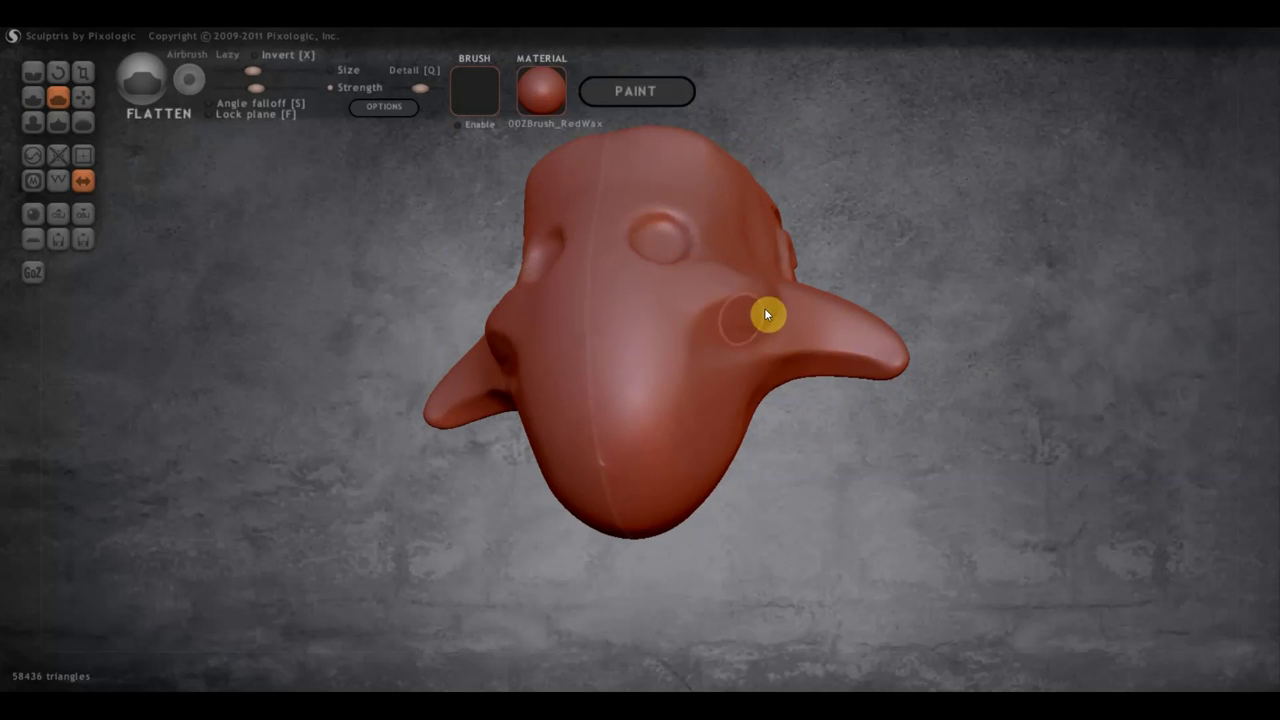
{"action": "left_click_drag", "start_coordinate": [905, 300], "coordinate": [933, 300]}
{"action": "mouse_move", "coordinate": [744, 342]}
{"action": "left_mouse_down"}
{"action": "mouse_move", "coordinate": [669, 363]}
{"action": "mouse_move", "coordinate": [709, 346]}
{"action": "mouse_move", "coordinate": [700, 366]}
{"action": "mouse_move", "coordinate": [706, 355]}
{"action": "mouse_move", "coordinate": [669, 362]}
{"action": "mouse_move", "coordinate": [734, 323]}
{"action": "mouse_move", "coordinate": [706, 360]}
{"action": "mouse_move", "coordinate": [811, 357]}
{"action": "mouse_move", "coordinate": [723, 406]}
{"action": "mouse_move", "coordinate": [852, 379]}
{"action": "mouse_move", "coordinate": [843, 366]}
{"action": "mouse_move", "coordinate": [880, 383]}
{"action": "mouse_move", "coordinate": [826, 363]}
{"action": "left_mouse_up"}
{"action": "mouse_move", "coordinate": [940, 380]}
{"action": "left_mouse_down"}
{"action": "mouse_move", "coordinate": [1013, 402]}
{"action": "mouse_move", "coordinate": [1014, 426]}
{"action": "mouse_move", "coordinate": [736, 347]}
{"action": "left_mouse_up"}
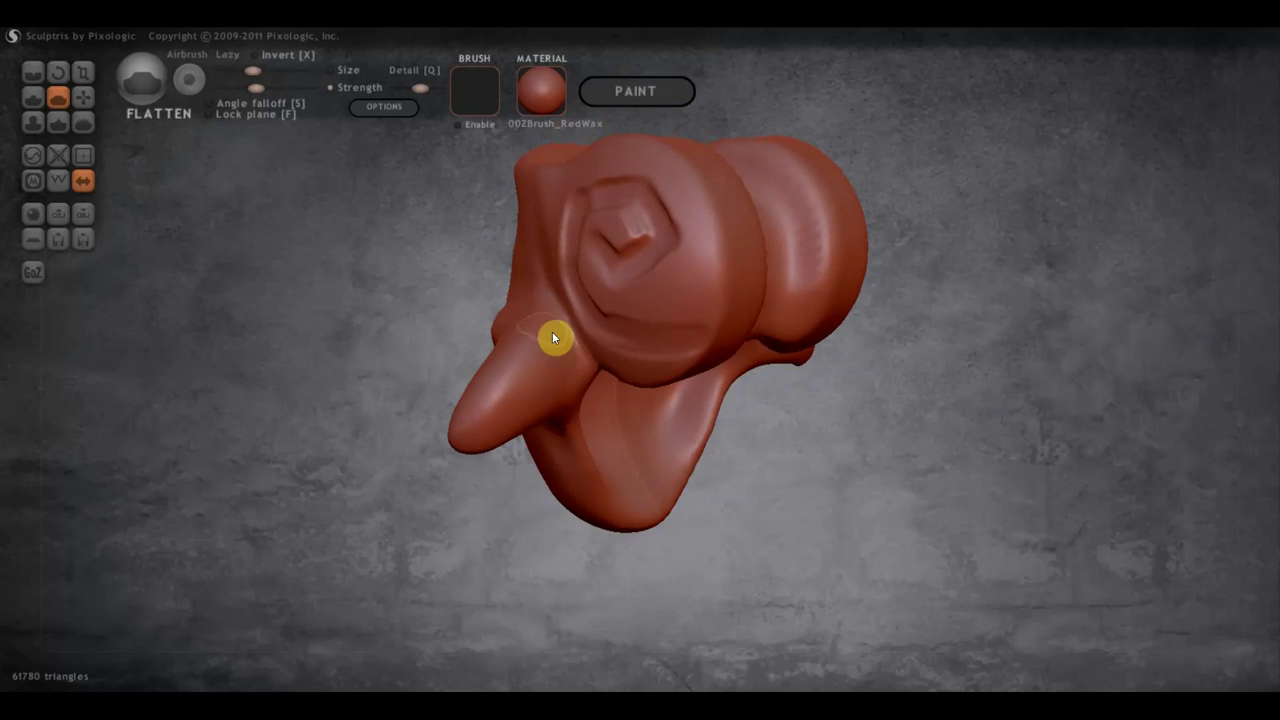
{"action": "mouse_move", "coordinate": [552, 331]}
{"action": "left_mouse_down"}
{"action": "mouse_move", "coordinate": [523, 354]}
{"action": "mouse_move", "coordinate": [517, 331]}
{"action": "mouse_move", "coordinate": [478, 401]}
{"action": "mouse_move", "coordinate": [566, 357]}
{"action": "mouse_move", "coordinate": [566, 380]}
{"action": "mouse_move", "coordinate": [456, 441]}
{"action": "mouse_move", "coordinate": [547, 366]}
{"action": "mouse_move", "coordinate": [474, 437]}
{"action": "mouse_move", "coordinate": [532, 376]}
{"action": "left_mouse_up"}
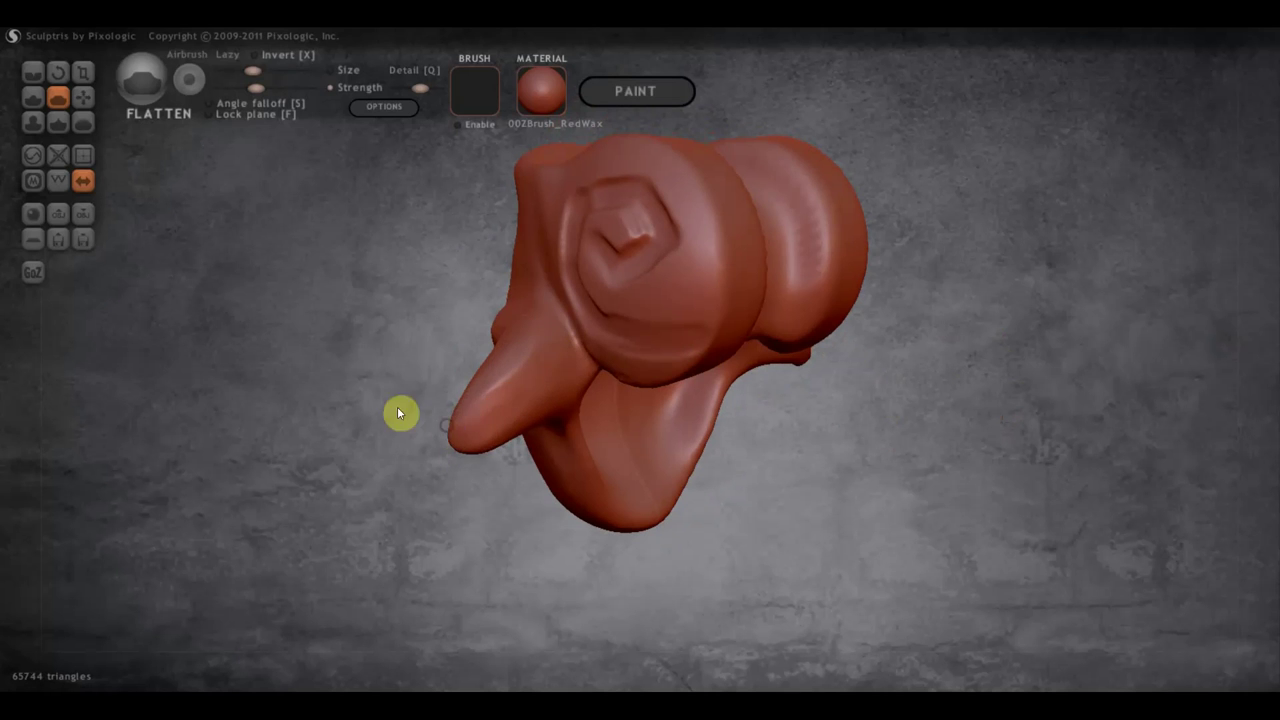
- Flatten the beak tip and base, then smooth the upper forehead and ear area
{"action": "mouse_move", "coordinate": [398, 413]}
{"action": "left_mouse_down"}
{"action": "mouse_move", "coordinate": [597, 383]}
{"action": "mouse_move", "coordinate": [548, 447]}
{"action": "left_mouse_up"}
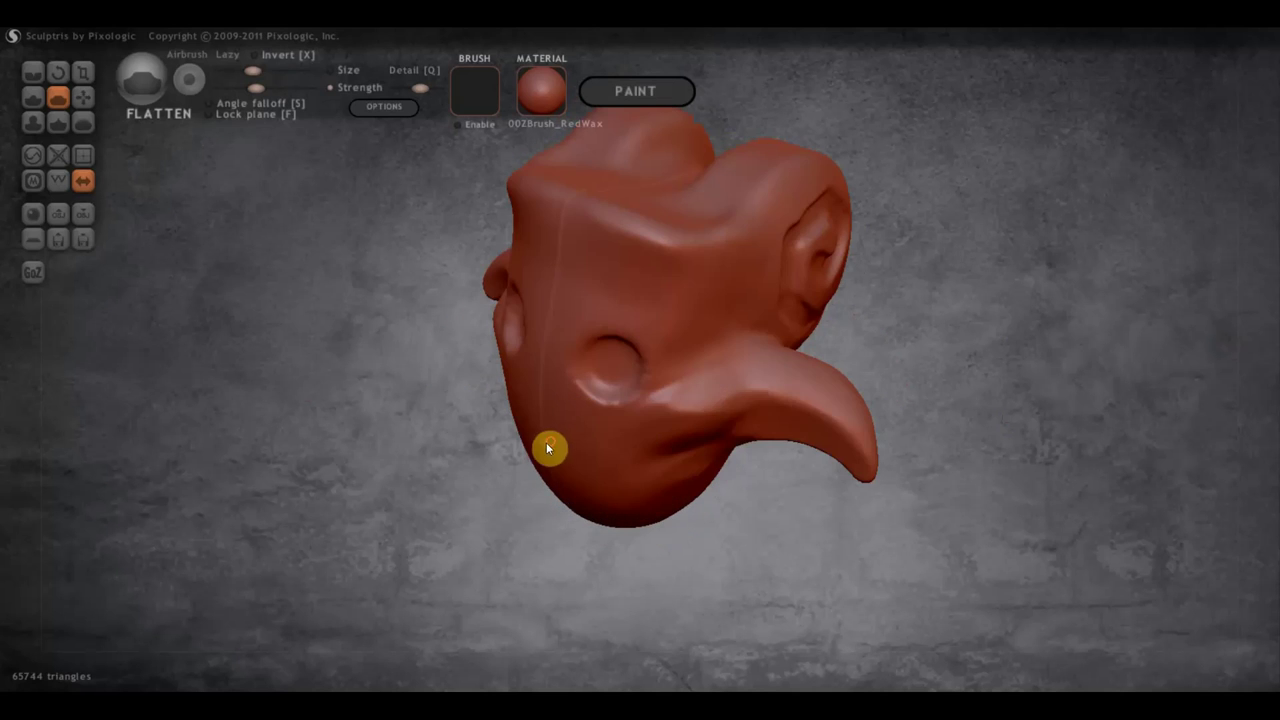
{"action": "left_click_drag", "start_coordinate": [848, 440], "coordinate": [806, 408]}
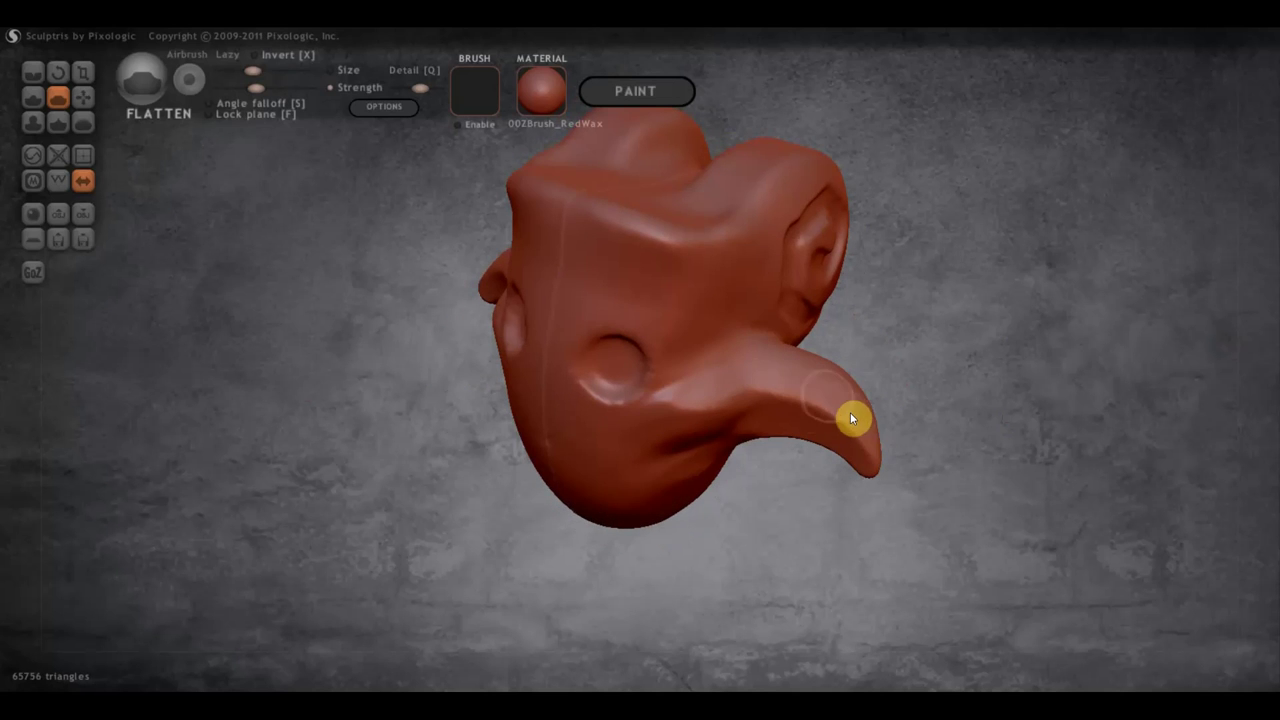
{"action": "mouse_move", "coordinate": [838, 394]}
{"action": "left_mouse_down"}
{"action": "mouse_move", "coordinate": [714, 377]}
{"action": "mouse_move", "coordinate": [738, 384]}
{"action": "left_mouse_up"}
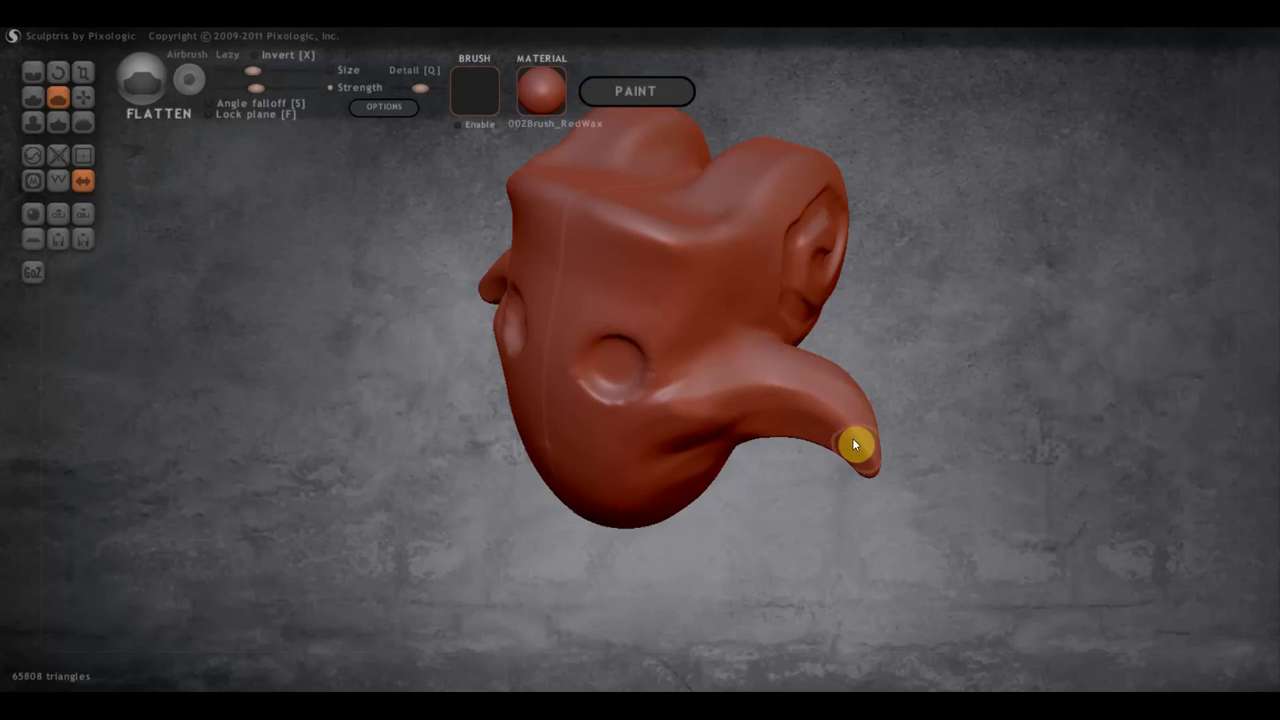
{"action": "left_click_drag", "start_coordinate": [837, 429], "coordinate": [926, 318]}
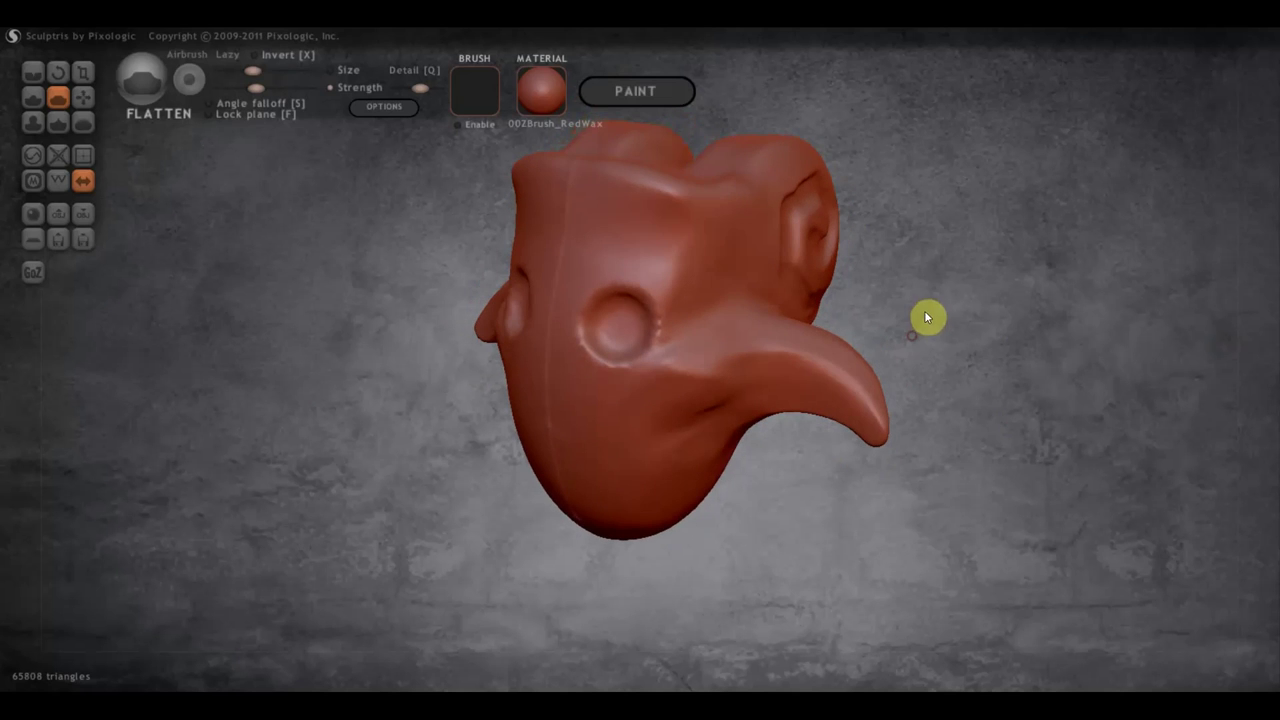
{"action": "mouse_move", "coordinate": [704, 225]}
{"action": "left_mouse_down"}
{"action": "mouse_move", "coordinate": [634, 200]}
{"action": "mouse_move", "coordinate": [563, 197]}
{"action": "mouse_move", "coordinate": [737, 210]}
{"action": "mouse_move", "coordinate": [646, 249]}
{"action": "mouse_move", "coordinate": [697, 301]}
{"action": "mouse_move", "coordinate": [577, 217]}
{"action": "mouse_move", "coordinate": [594, 203]}
{"action": "mouse_move", "coordinate": [727, 209]}
{"action": "mouse_move", "coordinate": [780, 177]}
{"action": "mouse_move", "coordinate": [820, 174]}
{"action": "mouse_move", "coordinate": [783, 191]}
{"action": "left_mouse_up"}
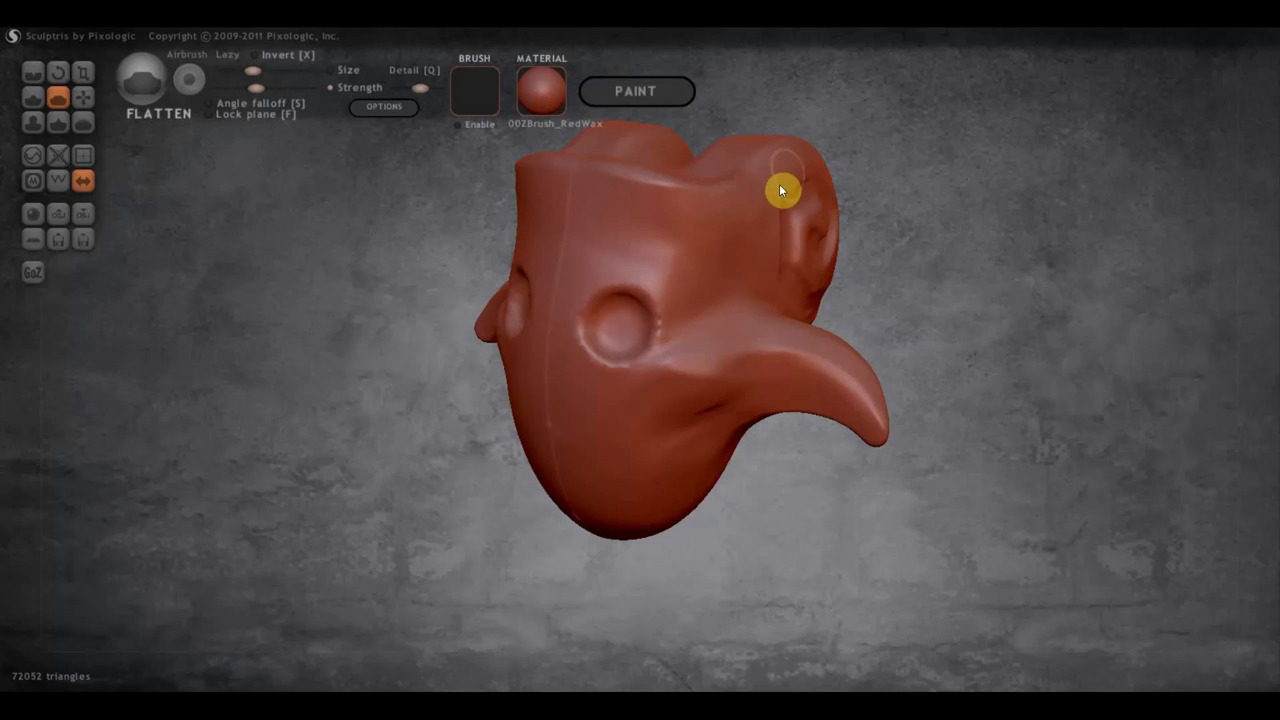
{"action": "mouse_move", "coordinate": [783, 191]}
{"action": "right_mouse_down"}
{"action": "mouse_move", "coordinate": [824, 177]}
{"action": "mouse_move", "coordinate": [786, 171]}
{"action": "right_mouse_up"}
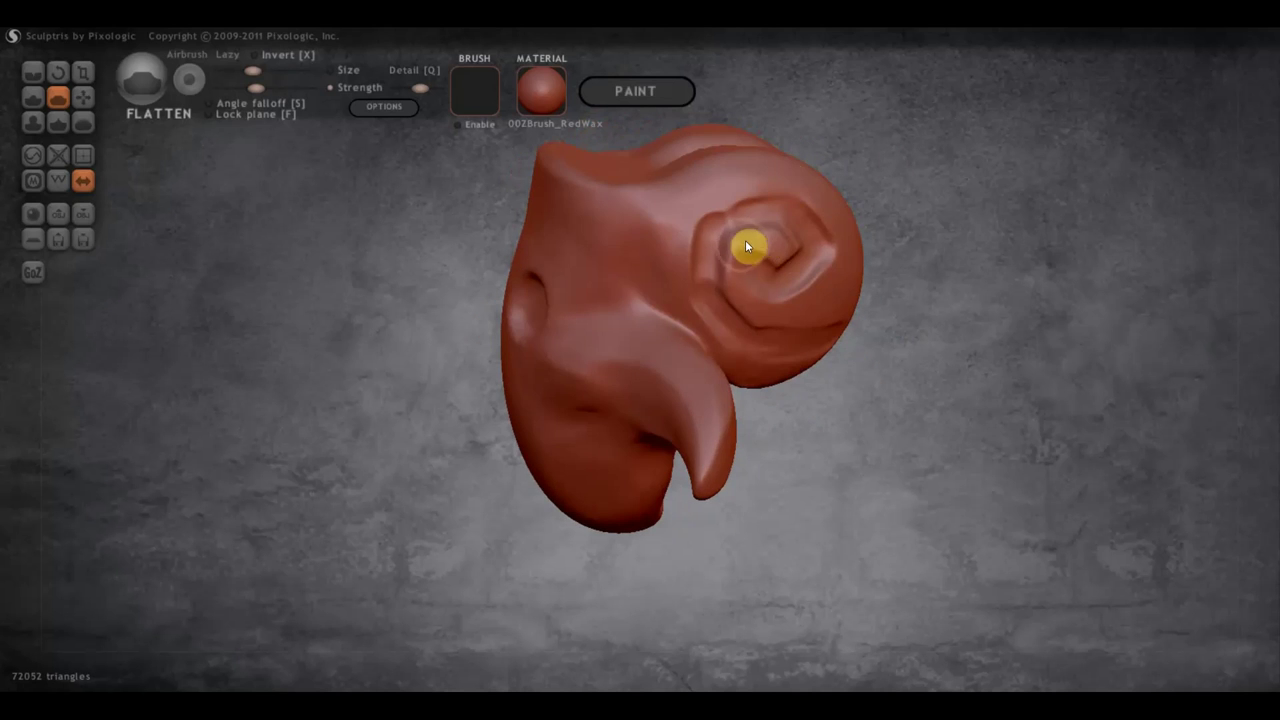
{"action": "left_click_drag", "start_coordinate": [732, 284], "coordinate": [735, 280]}
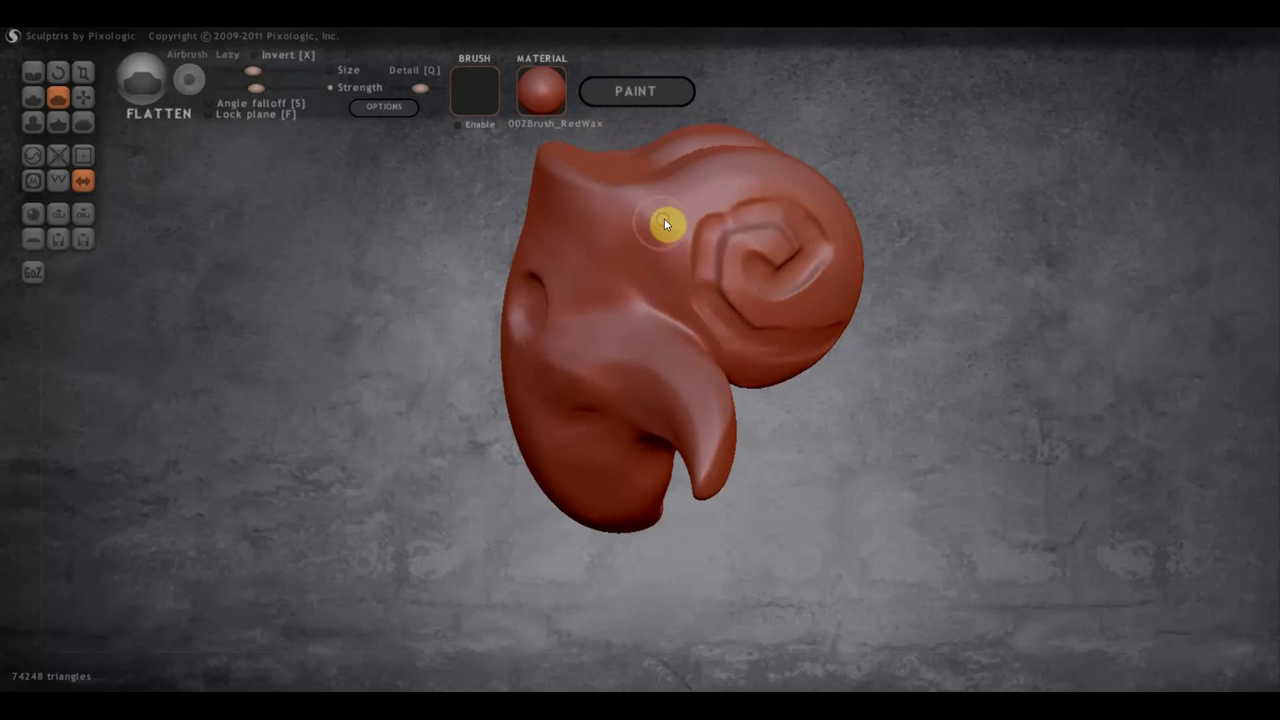
- Press dents into the top of the head, then undo them with Ctrl+Z
{"action": "left_click_drag", "start_coordinate": [852, 131], "coordinate": [853, 206]}
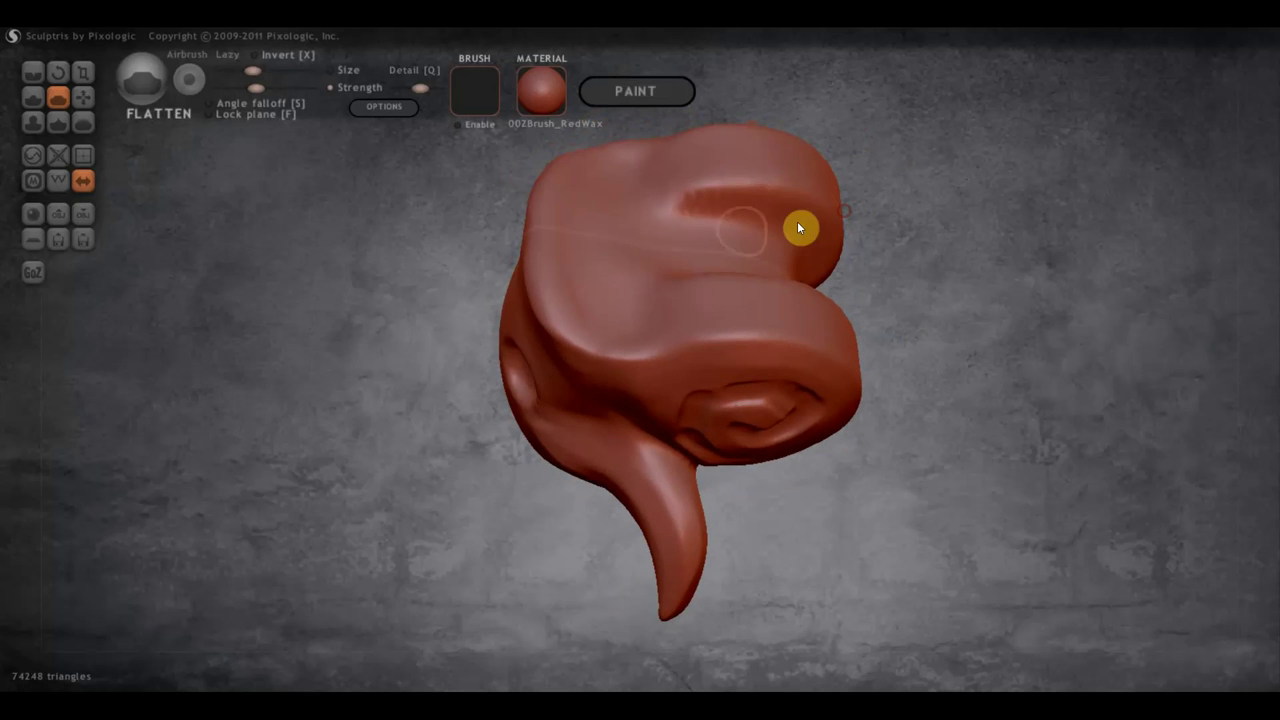
{"action": "mouse_move", "coordinate": [609, 206]}
{"action": "left_mouse_down"}
{"action": "mouse_move", "coordinate": [597, 240]}
{"action": "mouse_move", "coordinate": [629, 174]}
{"action": "mouse_move", "coordinate": [604, 270]}
{"action": "left_mouse_up"}
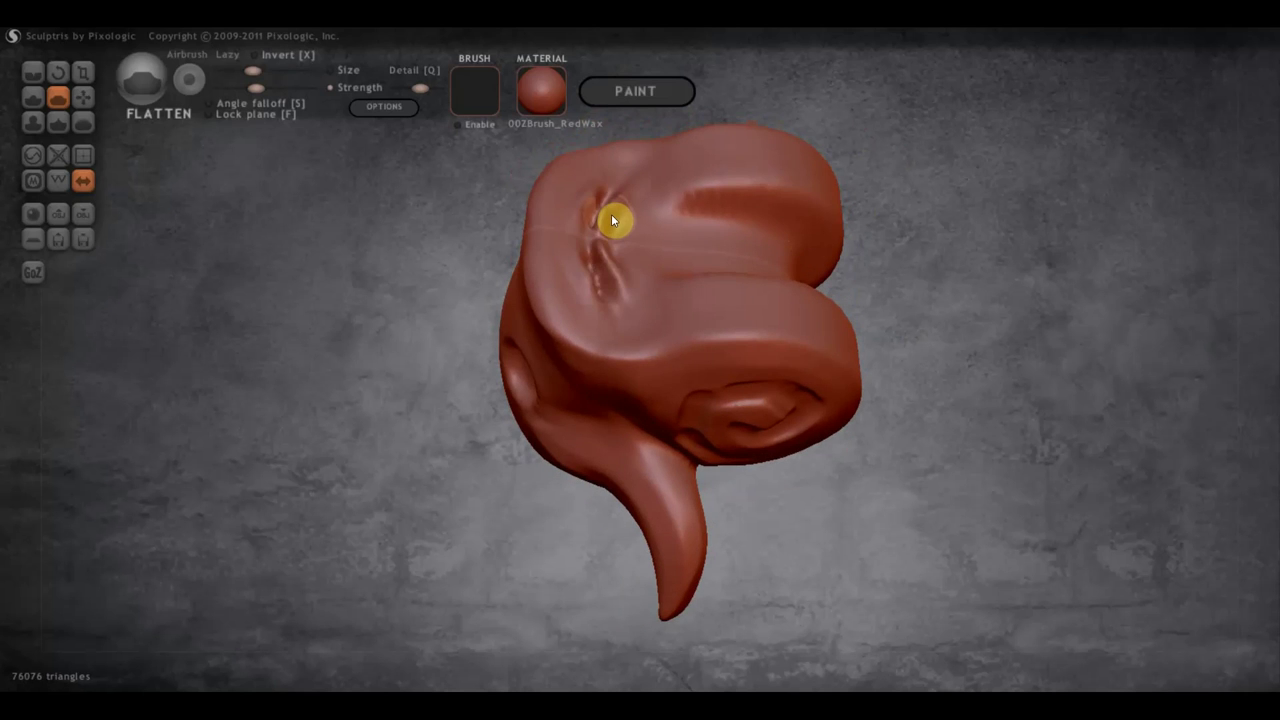
{"action": "key", "text": "ctrl+z"}
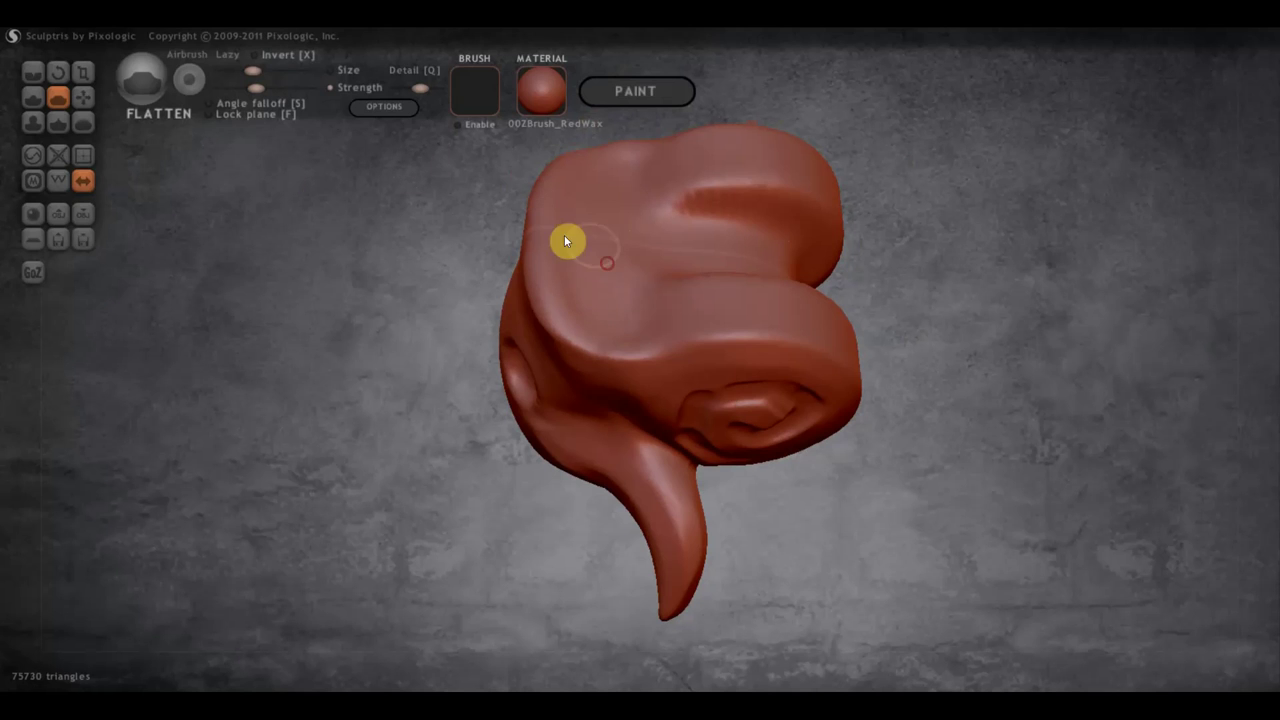
{"action": "left_click", "coordinate": [33, 98]}
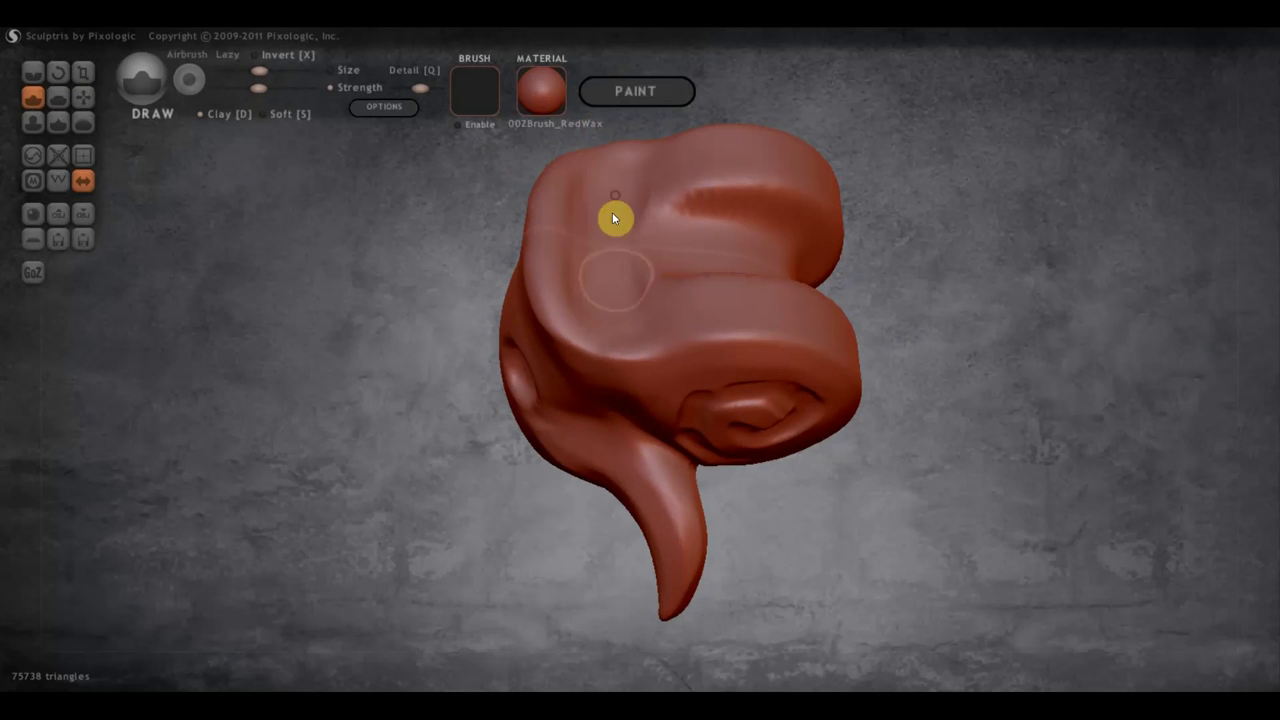
{"action": "mouse_move", "coordinate": [614, 217]}
{"action": "left_mouse_down"}
{"action": "mouse_move", "coordinate": [669, 257]}
{"action": "mouse_move", "coordinate": [626, 234]}
{"action": "left_mouse_up"}
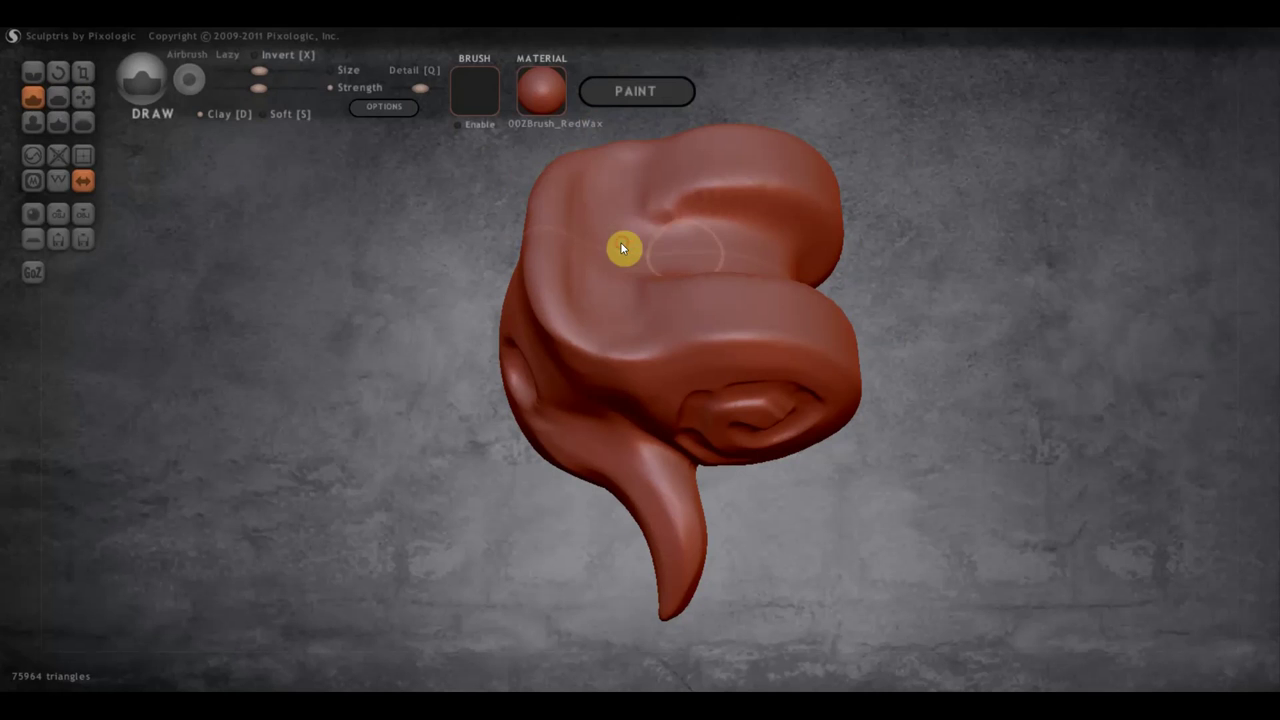
{"action": "left_click_drag", "start_coordinate": [600, 299], "coordinate": [611, 194]}
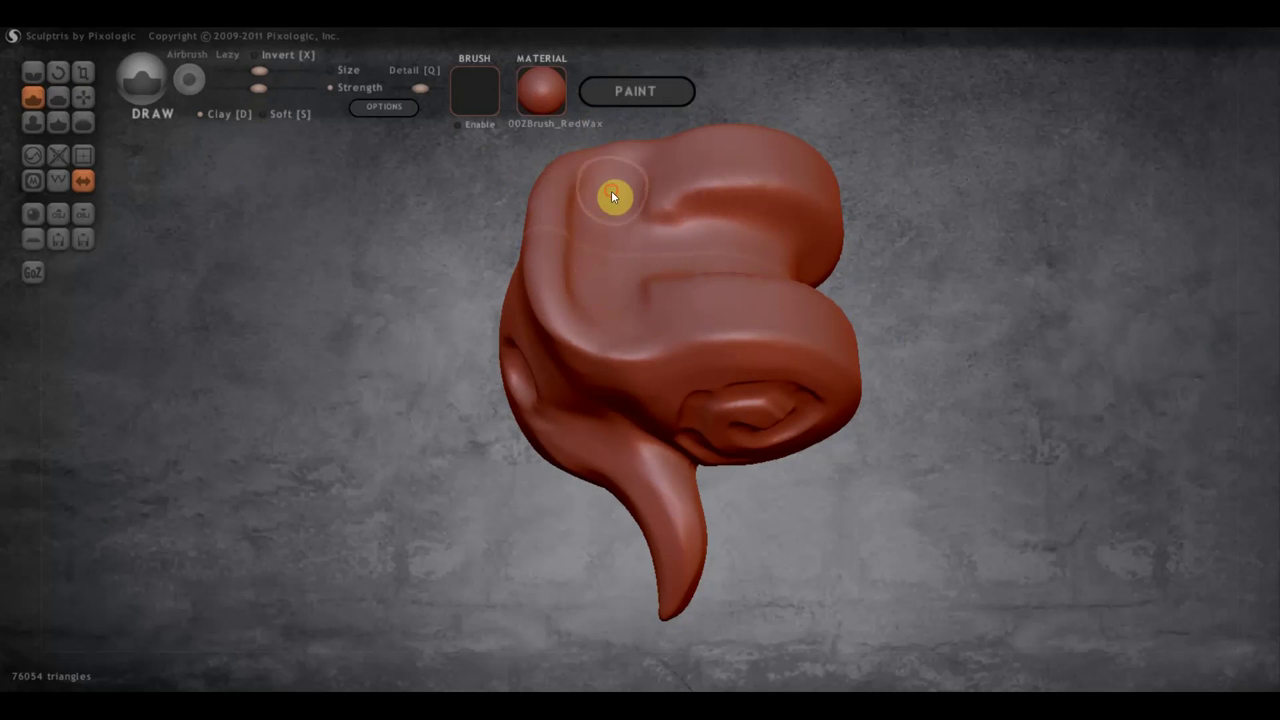
{"action": "left_click_drag", "start_coordinate": [614, 283], "coordinate": [731, 257]}
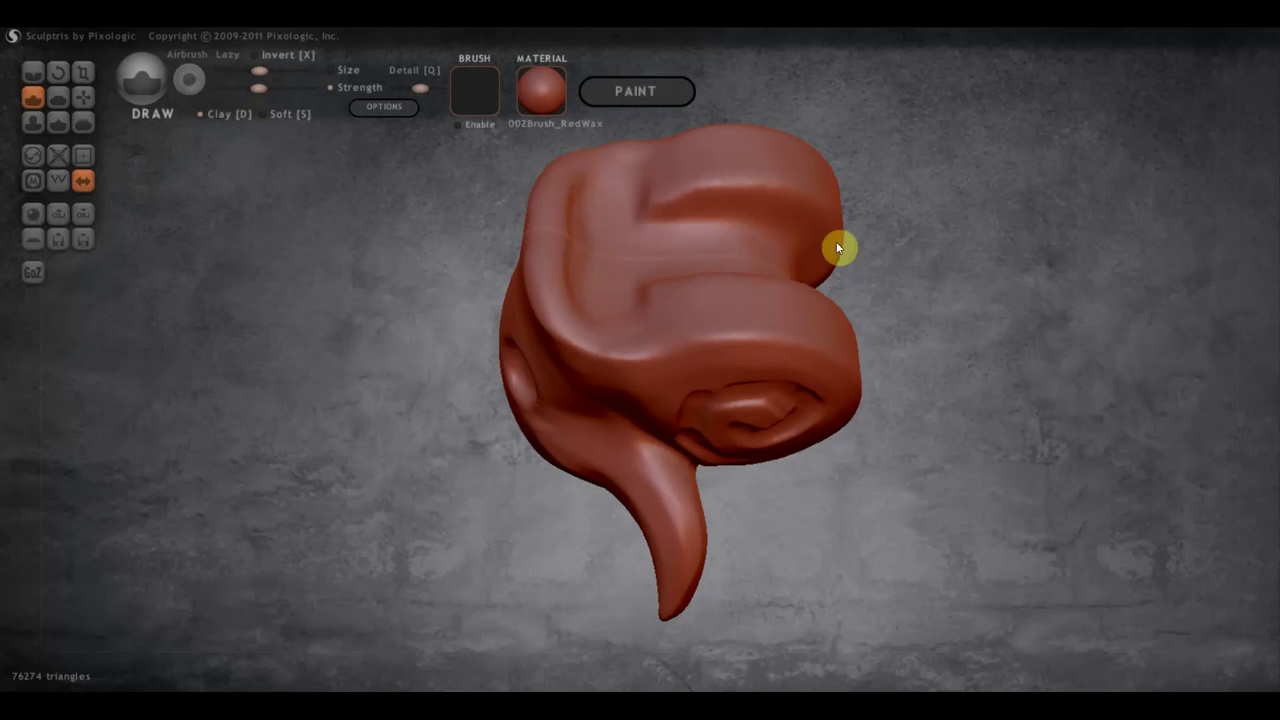
{"action": "mouse_move", "coordinate": [838, 248]}
{"action": "left_mouse_down"}
{"action": "mouse_move", "coordinate": [891, 229]}
{"action": "mouse_move", "coordinate": [731, 191]}
{"action": "mouse_move", "coordinate": [640, 237]}
{"action": "left_mouse_up"}
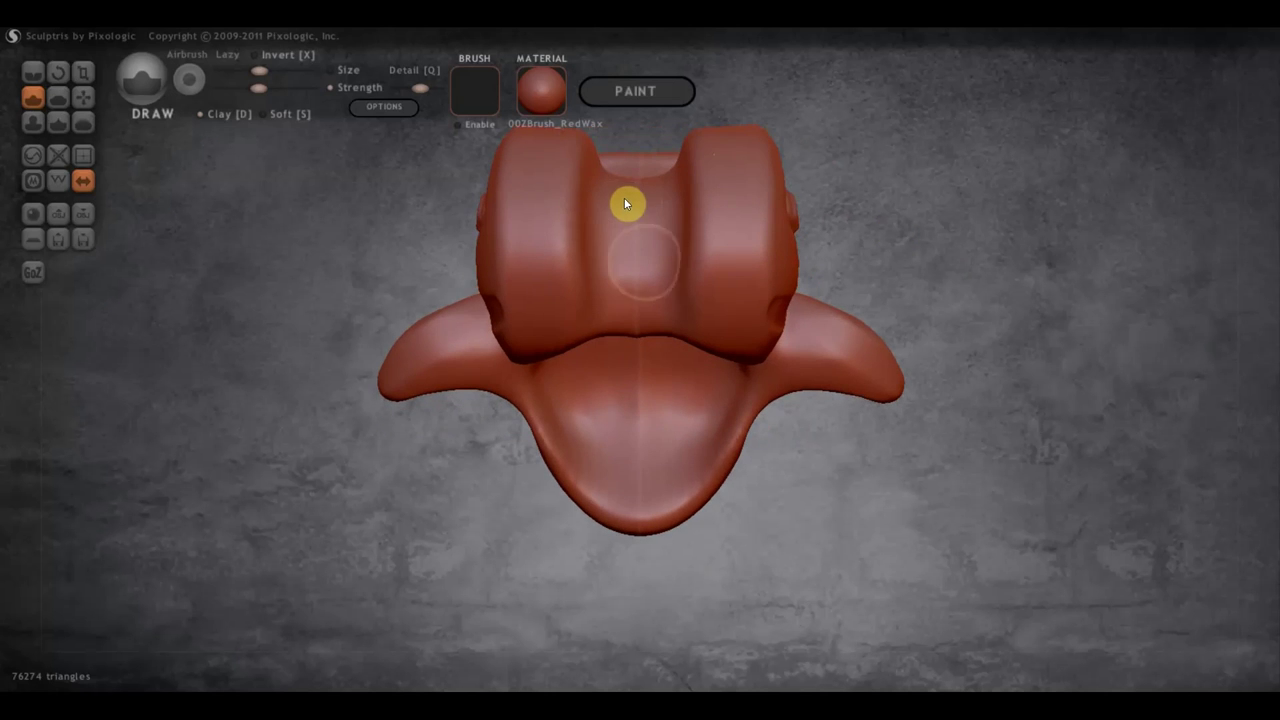
{"action": "mouse_move", "coordinate": [771, 403]}
{"action": "left_mouse_down"}
{"action": "mouse_move", "coordinate": [867, 352]}
{"action": "mouse_move", "coordinate": [792, 295]}
{"action": "left_mouse_up"}
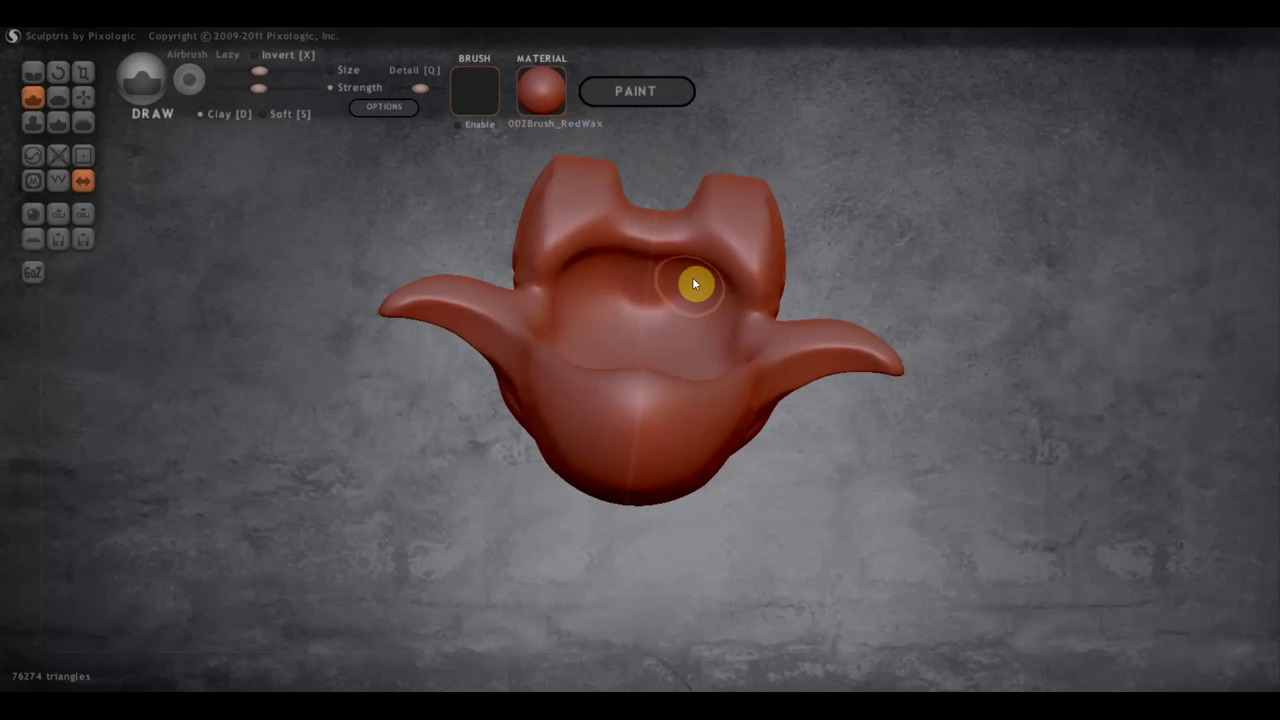
{"action": "mouse_move", "coordinate": [692, 283]}
{"action": "left_mouse_down"}
{"action": "mouse_move", "coordinate": [868, 249]}
{"action": "mouse_move", "coordinate": [1056, 416]}
{"action": "left_mouse_up"}
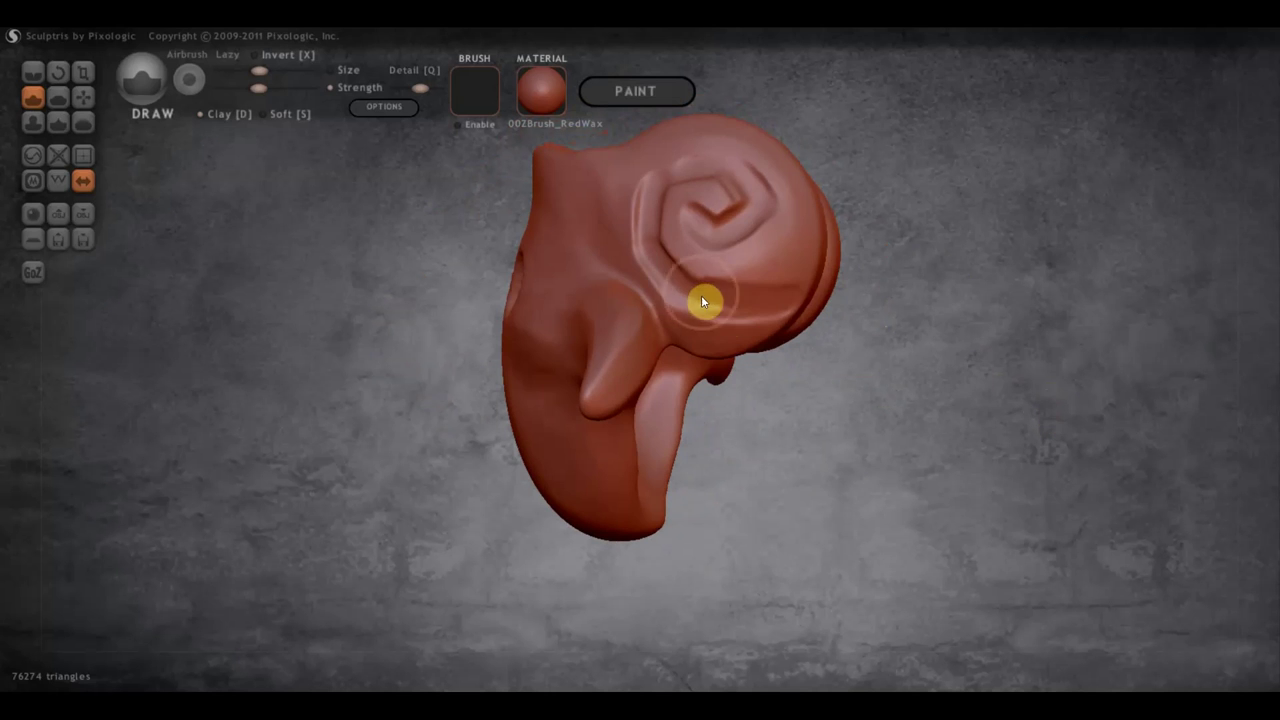
{"action": "mouse_move", "coordinate": [948, 293]}
{"action": "left_mouse_down"}
{"action": "mouse_move", "coordinate": [1031, 309]}
{"action": "mouse_move", "coordinate": [1063, 297]}
{"action": "mouse_move", "coordinate": [1176, 305]}
{"action": "mouse_move", "coordinate": [966, 309]}
{"action": "mouse_move", "coordinate": [918, 297]}
{"action": "left_mouse_up"}
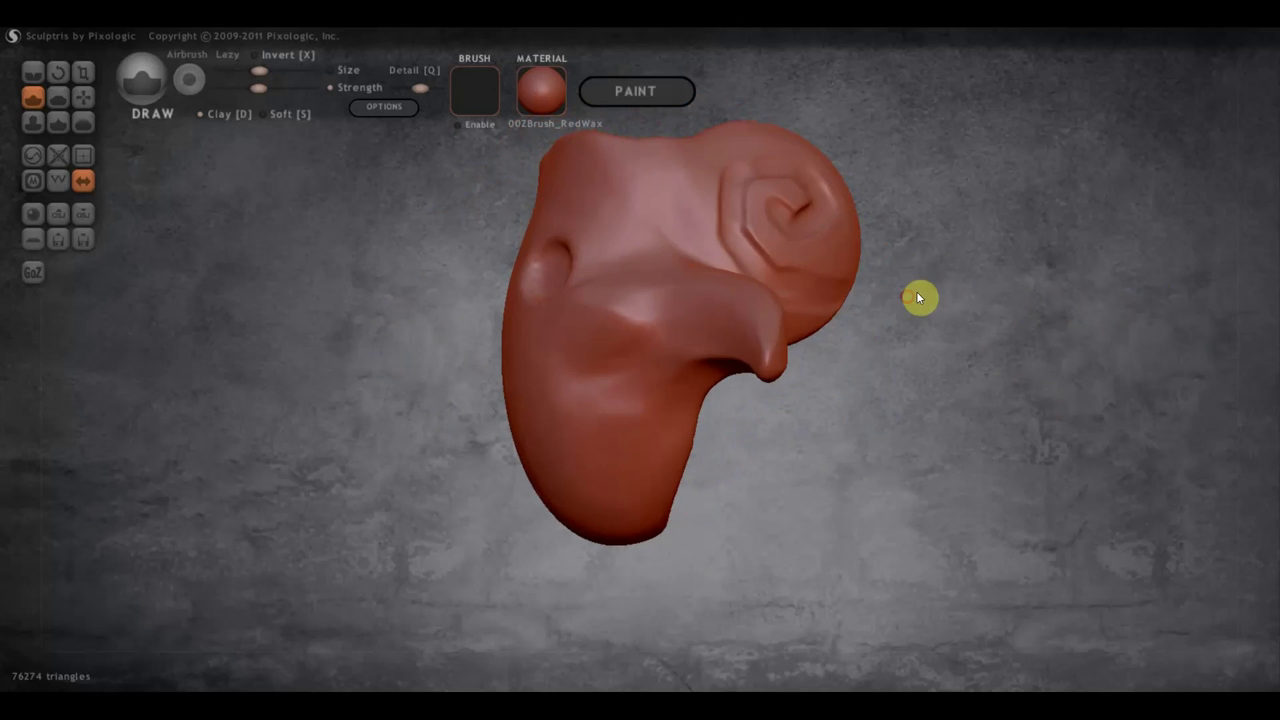
- With Grab, pull the mask's bottom tip left, then undo it with Ctrl+Z
{"action": "left_click", "coordinate": [83, 96]}
{"action": "scroll", "coordinate": [598, 490], "scroll_direction": "down", "scroll_amount": 2}
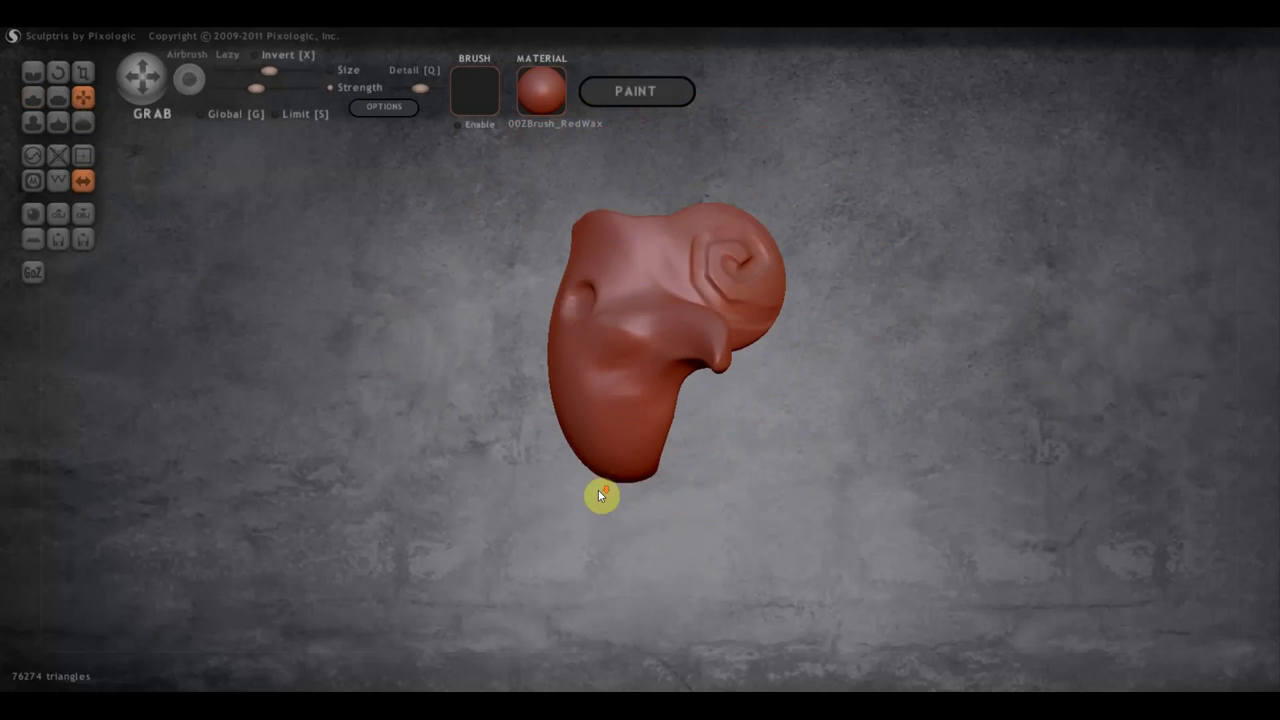
{"action": "scroll", "coordinate": [618, 480], "scroll_direction": "down", "scroll_amount": 1}
{"action": "left_click_drag", "start_coordinate": [619, 463], "coordinate": [600, 464]}
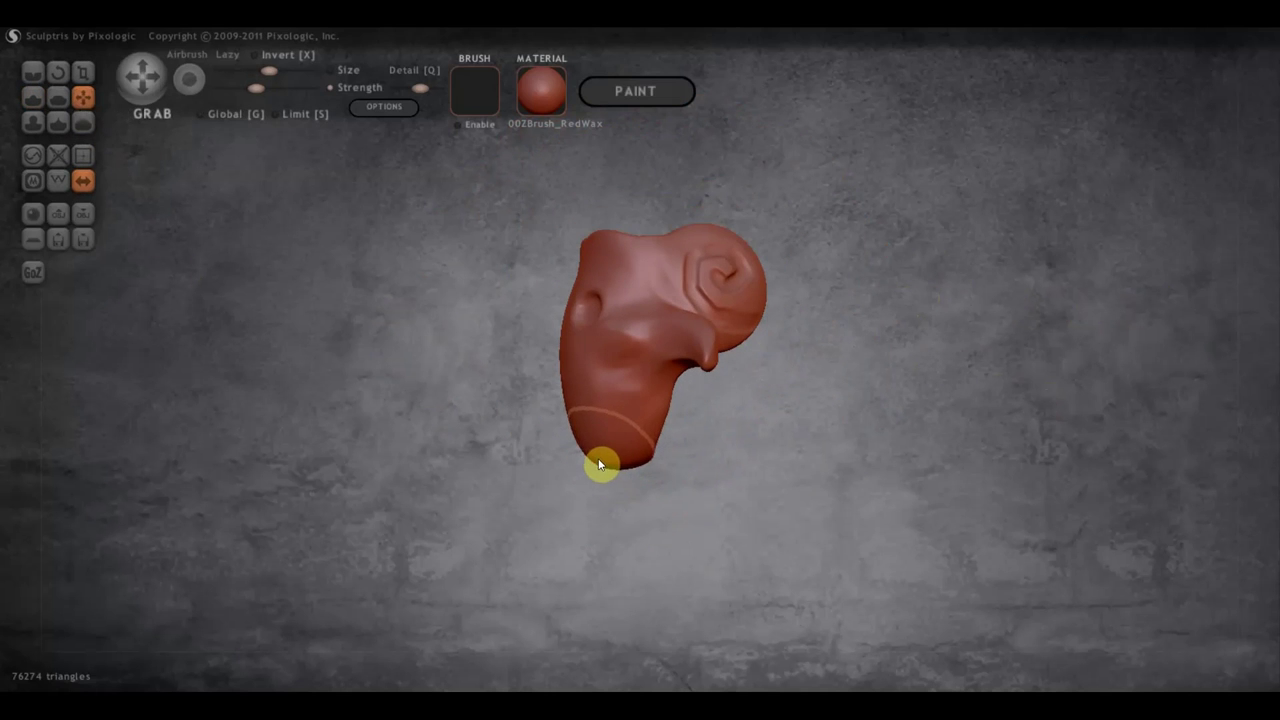
{"action": "key", "text": "ctrl+z"}
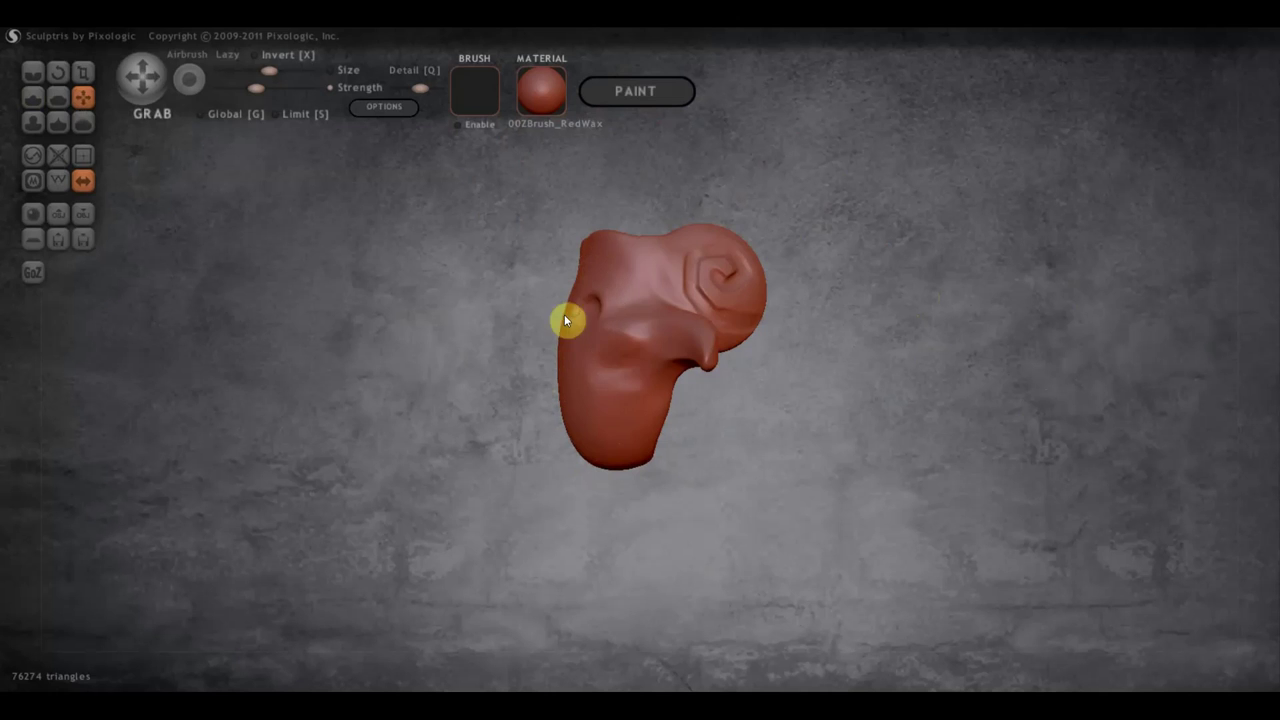
- Pull the left horn tip longer, wider and up-left, mirrored, checking from the side
{"action": "mouse_move", "coordinate": [564, 314]}
{"action": "left_mouse_down"}
{"action": "mouse_move", "coordinate": [478, 337]}
{"action": "mouse_move", "coordinate": [580, 339]}
{"action": "left_mouse_up"}
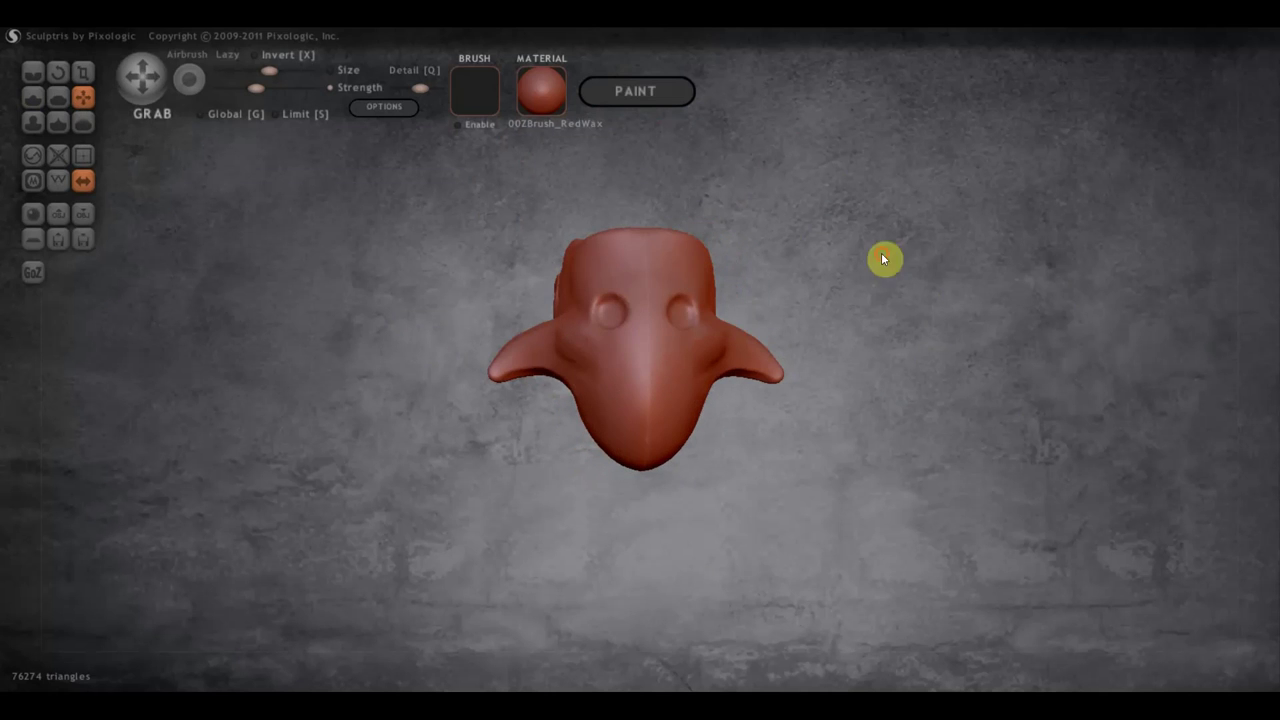
{"action": "left_click_drag", "start_coordinate": [848, 295], "coordinate": [832, 304], "text": "shift"}
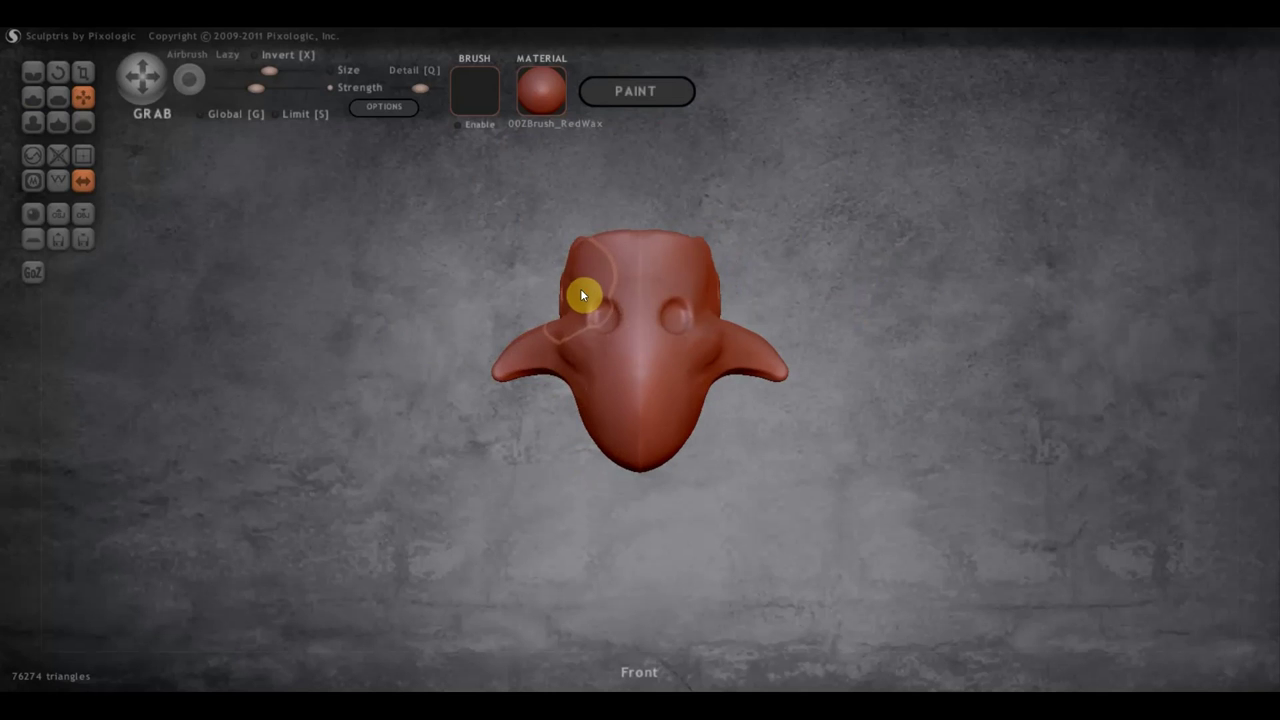
{"action": "mouse_move", "coordinate": [582, 288]}
{"action": "left_mouse_down"}
{"action": "mouse_move", "coordinate": [1204, 236]}
{"action": "mouse_move", "coordinate": [901, 283]}
{"action": "left_mouse_up"}
{"action": "left_click_drag", "start_coordinate": [812, 351], "coordinate": [791, 380], "text": "shift"}
{"action": "scroll", "coordinate": [442, 381], "scroll_direction": "up", "scroll_amount": 3}
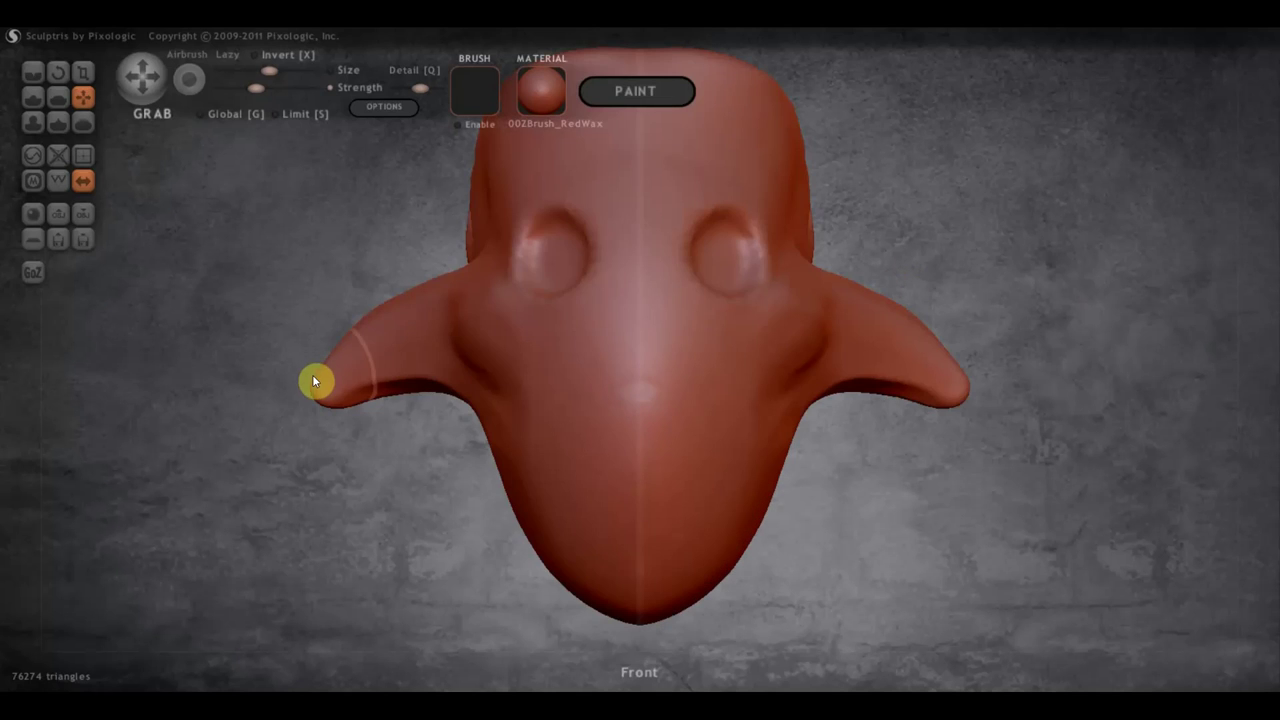
{"action": "mouse_move", "coordinate": [312, 381]}
{"action": "left_mouse_down"}
{"action": "mouse_move", "coordinate": [321, 431]}
{"action": "mouse_move", "coordinate": [332, 391]}
{"action": "left_mouse_up"}
{"action": "mouse_move", "coordinate": [343, 463]}
{"action": "left_mouse_down"}
{"action": "mouse_move", "coordinate": [432, 531]}
{"action": "mouse_move", "coordinate": [620, 514]}
{"action": "left_mouse_up"}
{"action": "left_click_drag", "start_coordinate": [520, 479], "coordinate": [591, 491]}
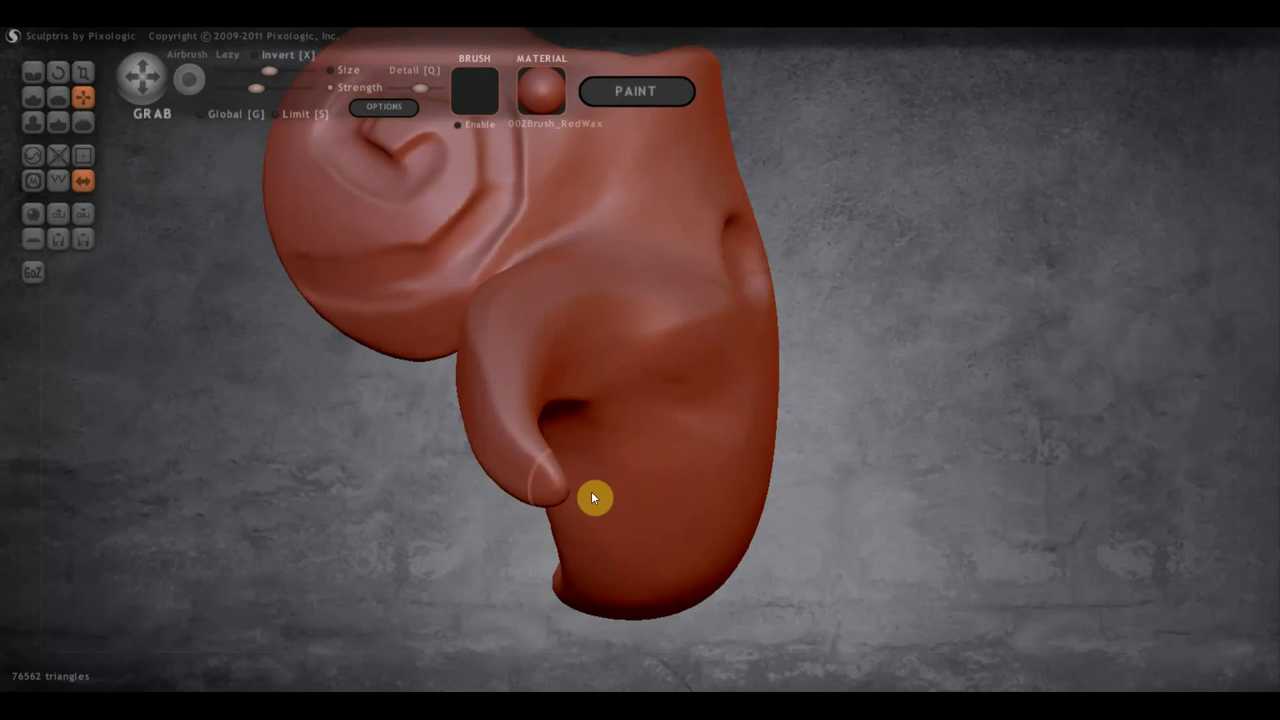
{"action": "left_click_drag", "start_coordinate": [749, 497], "coordinate": [806, 460]}
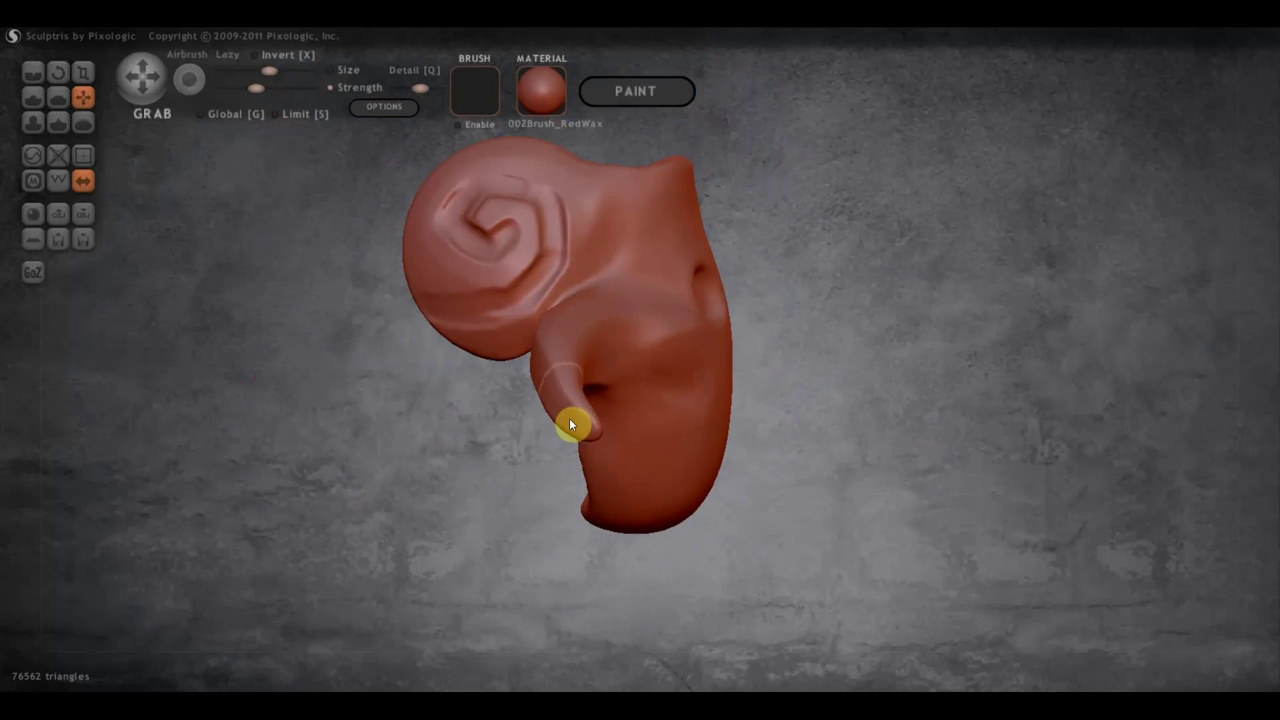
{"action": "mouse_move", "coordinate": [571, 423]}
{"action": "left_mouse_down"}
{"action": "mouse_move", "coordinate": [594, 408]}
{"action": "mouse_move", "coordinate": [570, 384]}
{"action": "mouse_move", "coordinate": [551, 394]}
{"action": "mouse_move", "coordinate": [597, 417]}
{"action": "left_mouse_up"}
{"action": "left_click_drag", "start_coordinate": [898, 419], "coordinate": [709, 411]}
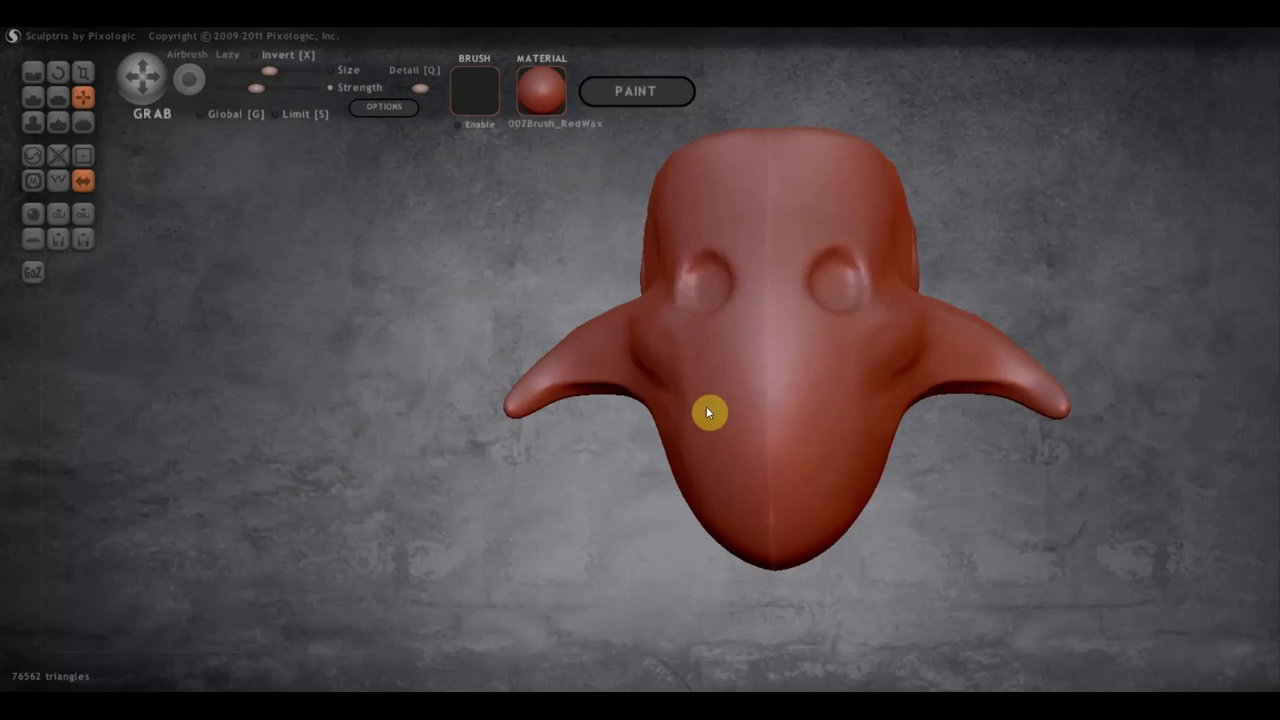
- Flatten the tip of the left horn from several angles
{"action": "left_click", "coordinate": [57, 97]}
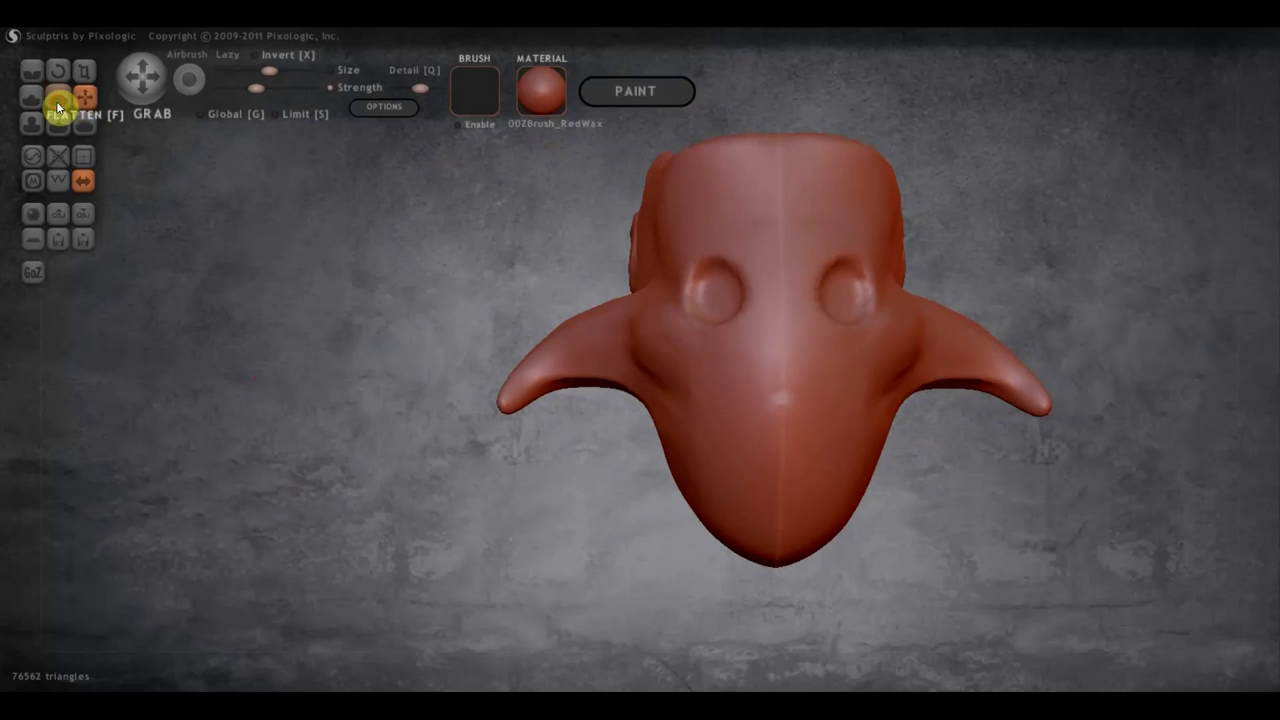
{"action": "mouse_move", "coordinate": [451, 409]}
{"action": "left_mouse_down"}
{"action": "mouse_move", "coordinate": [529, 426]}
{"action": "mouse_move", "coordinate": [504, 440]}
{"action": "left_mouse_up"}
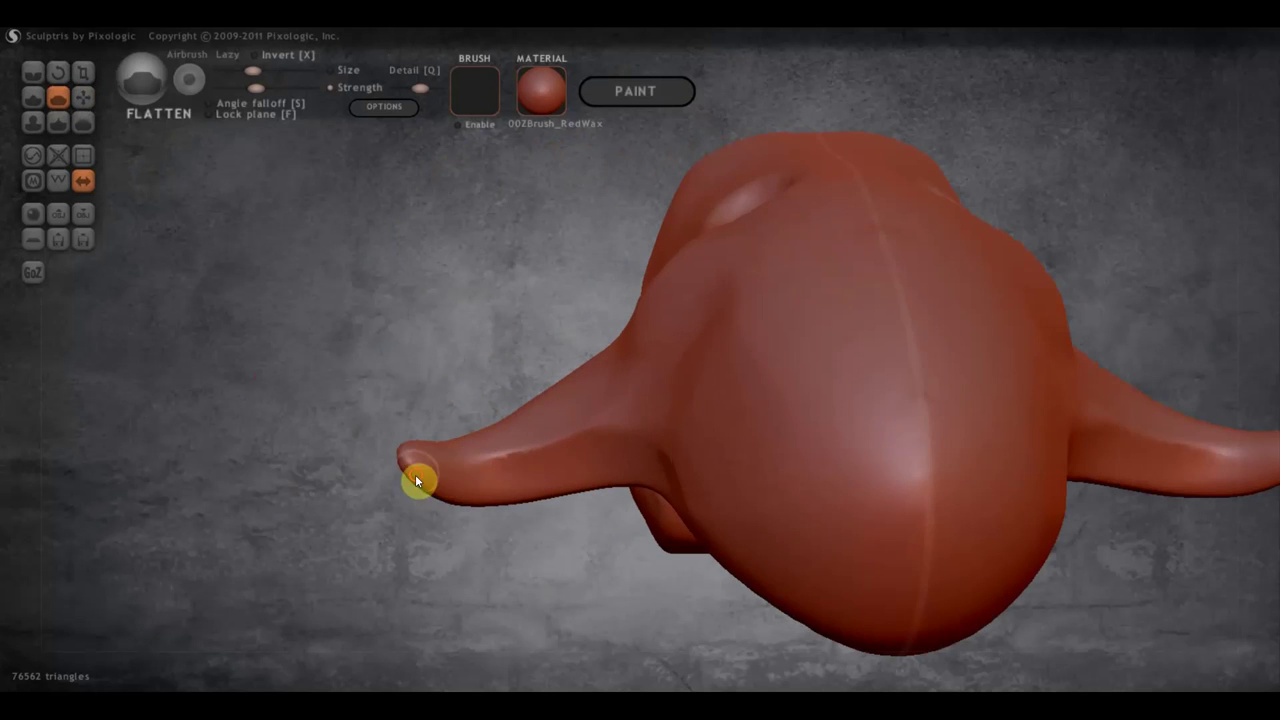
{"action": "left_click_drag", "start_coordinate": [417, 481], "coordinate": [424, 478]}
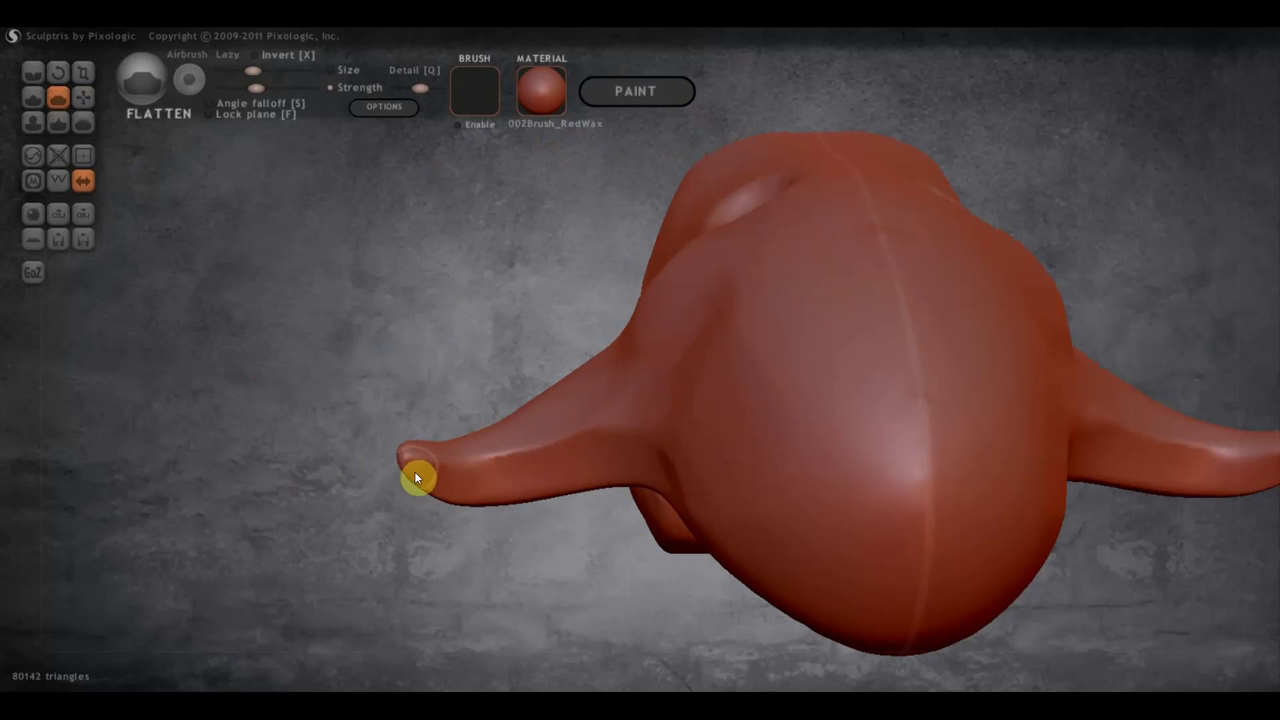
{"action": "left_click_drag", "start_coordinate": [305, 362], "coordinate": [414, 526]}
{"action": "mouse_move", "coordinate": [356, 311]}
{"action": "left_mouse_down"}
{"action": "mouse_move", "coordinate": [344, 237]}
{"action": "mouse_move", "coordinate": [395, 205]}
{"action": "mouse_move", "coordinate": [363, 257]}
{"action": "mouse_move", "coordinate": [309, 286]}
{"action": "mouse_move", "coordinate": [317, 317]}
{"action": "mouse_move", "coordinate": [322, 256]}
{"action": "left_mouse_up"}
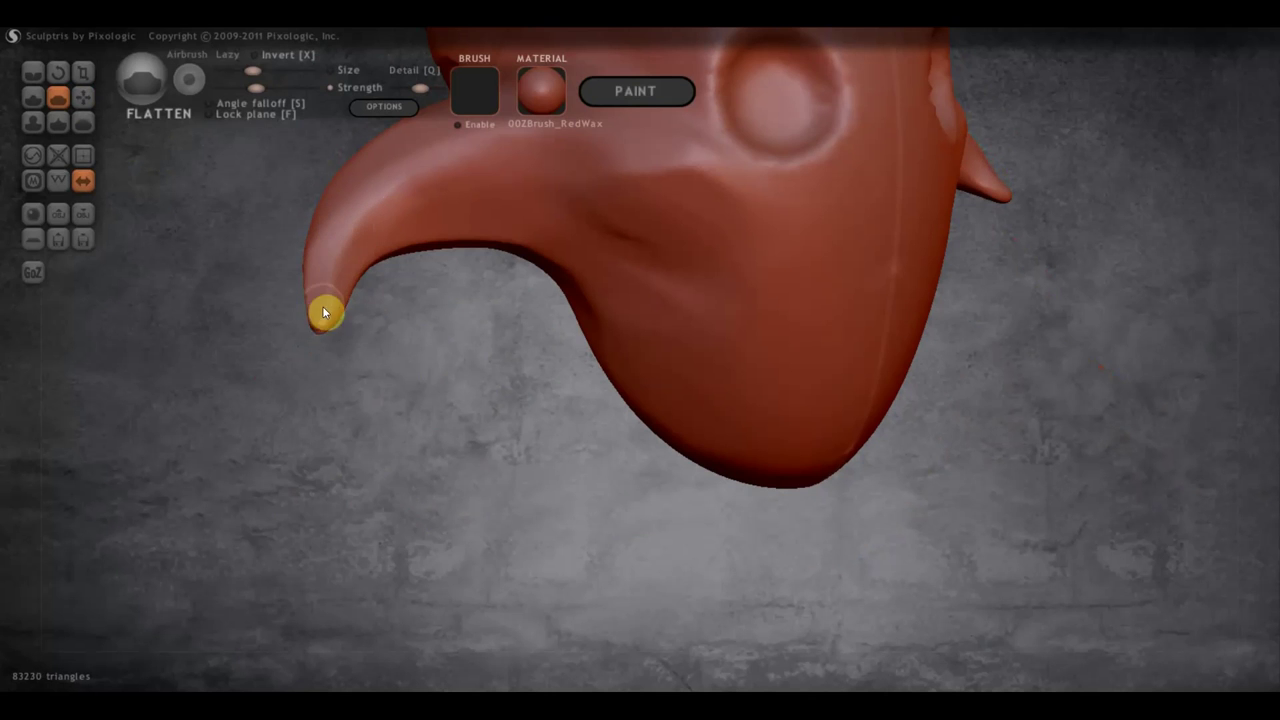
{"action": "left_click_drag", "start_coordinate": [322, 306], "coordinate": [508, 498]}
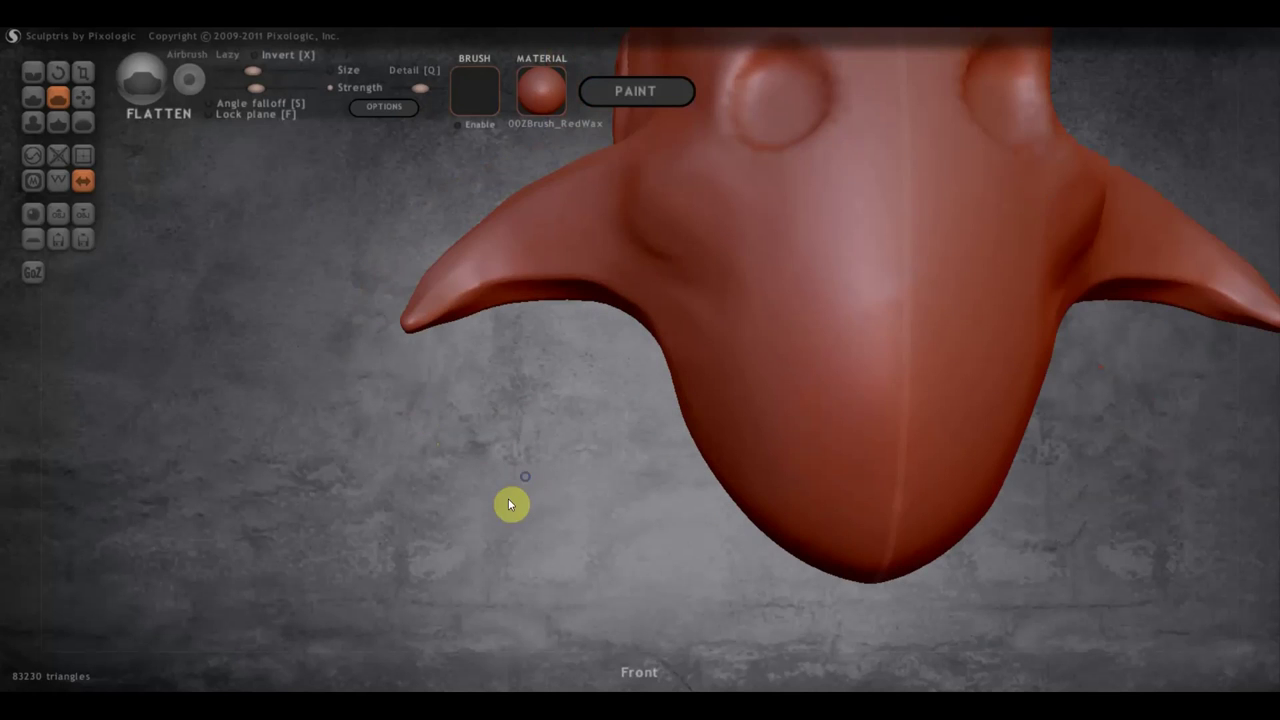
- Enlarge the Flatten brush and flatten the lower cheek area
{"action": "scroll", "coordinate": [572, 497], "scroll_direction": "down", "scroll_amount": 4}
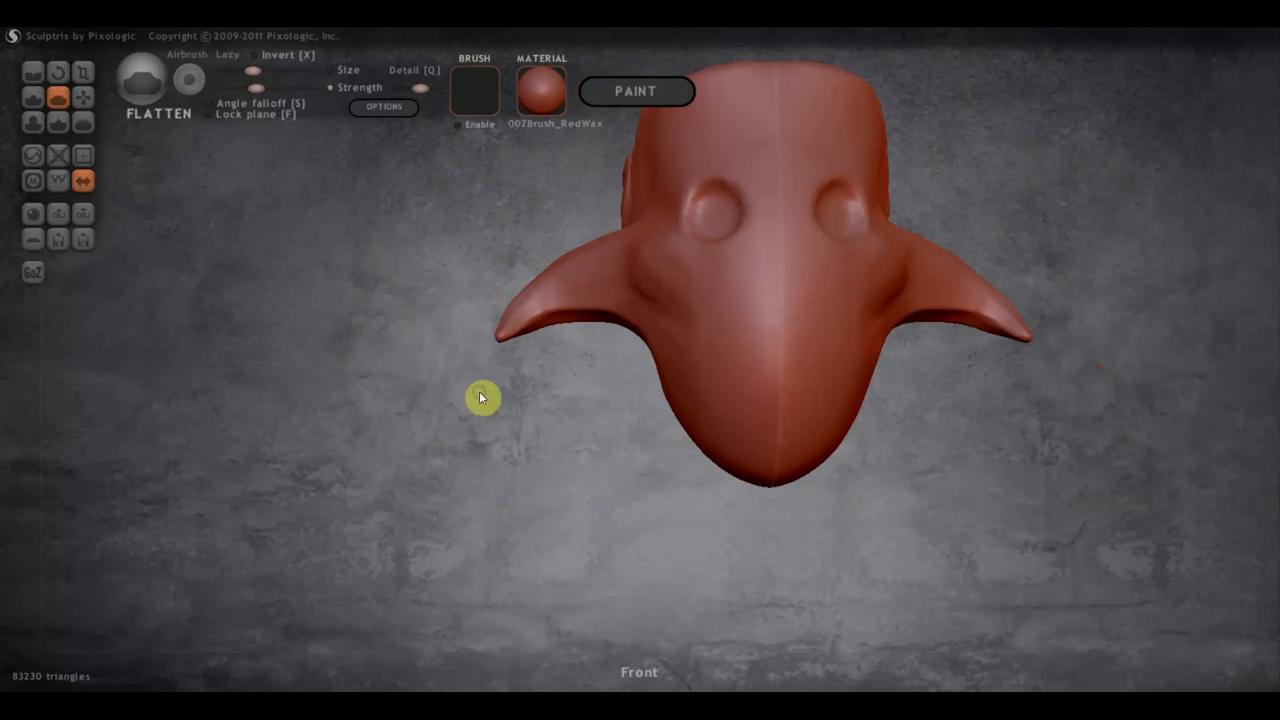
{"action": "left_click_drag", "start_coordinate": [253, 70], "coordinate": [267, 70]}
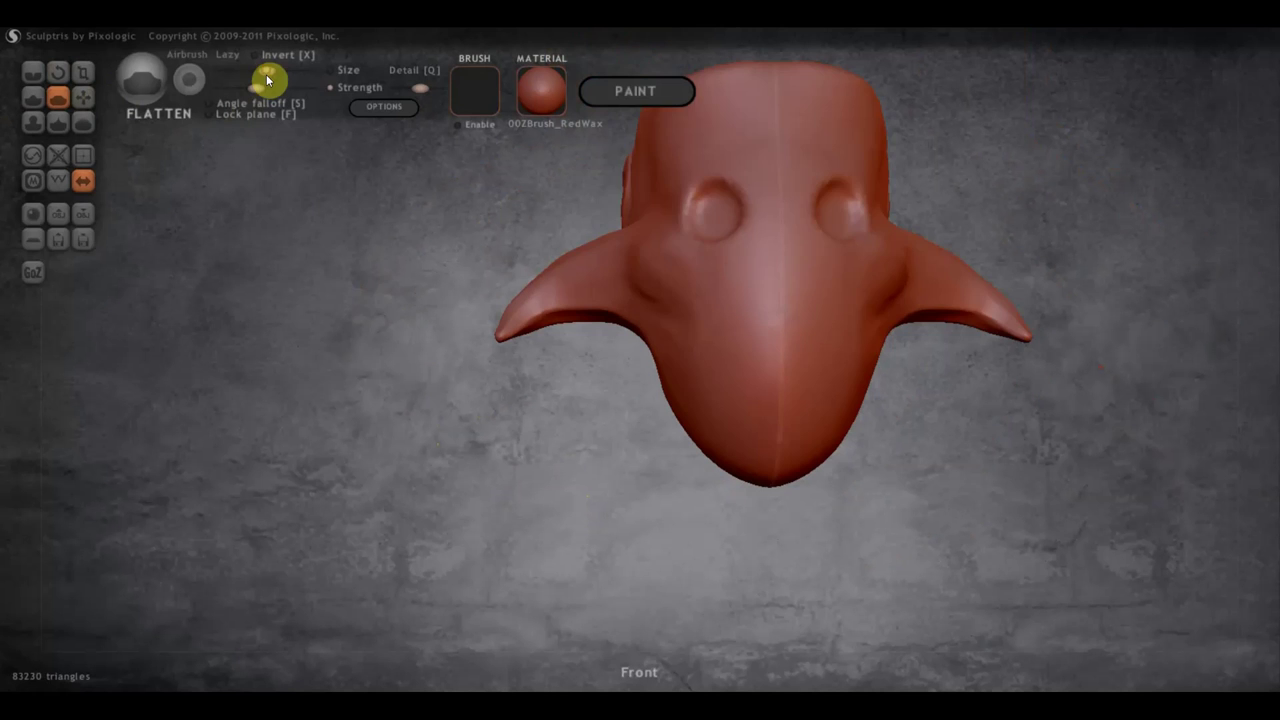
{"action": "left_click_drag", "start_coordinate": [320, 290], "coordinate": [371, 293]}
{"action": "left_click_drag", "start_coordinate": [686, 357], "coordinate": [720, 426]}
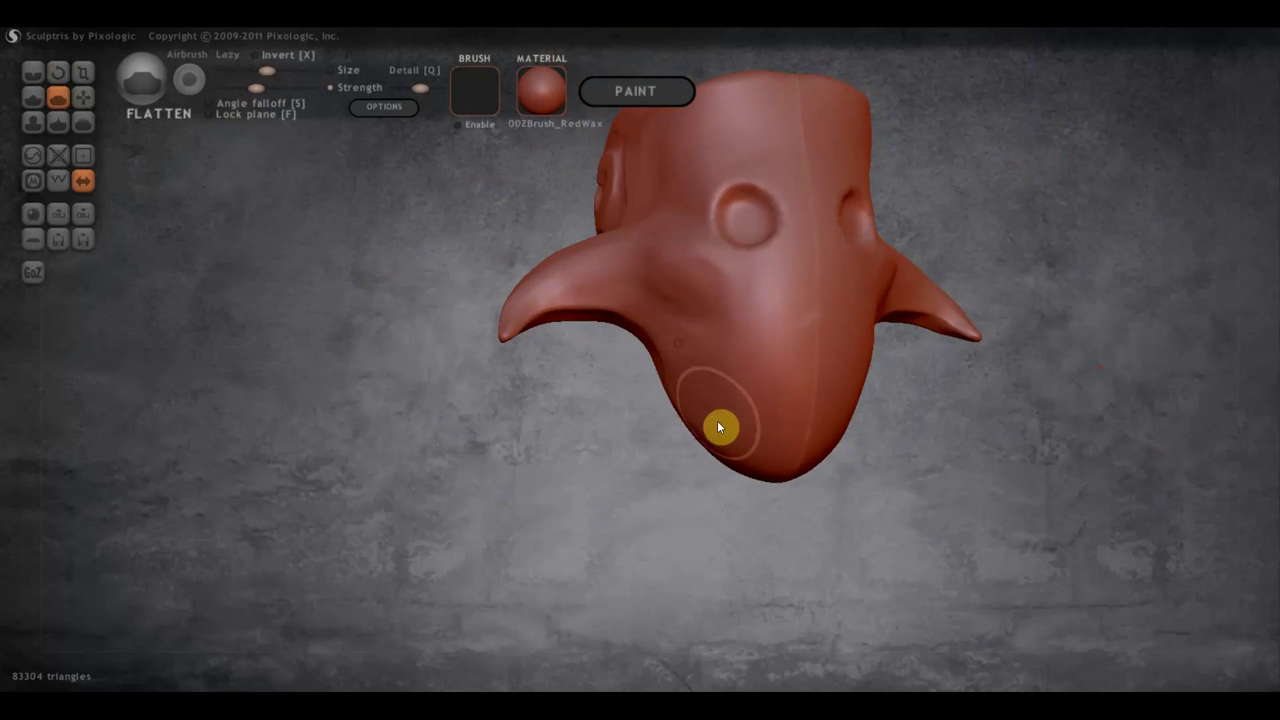
{"action": "mouse_move", "coordinate": [686, 349]}
{"action": "left_mouse_down"}
{"action": "mouse_move", "coordinate": [698, 349]}
{"action": "mouse_move", "coordinate": [706, 403]}
{"action": "mouse_move", "coordinate": [694, 374]}
{"action": "mouse_move", "coordinate": [716, 417]}
{"action": "left_mouse_up"}
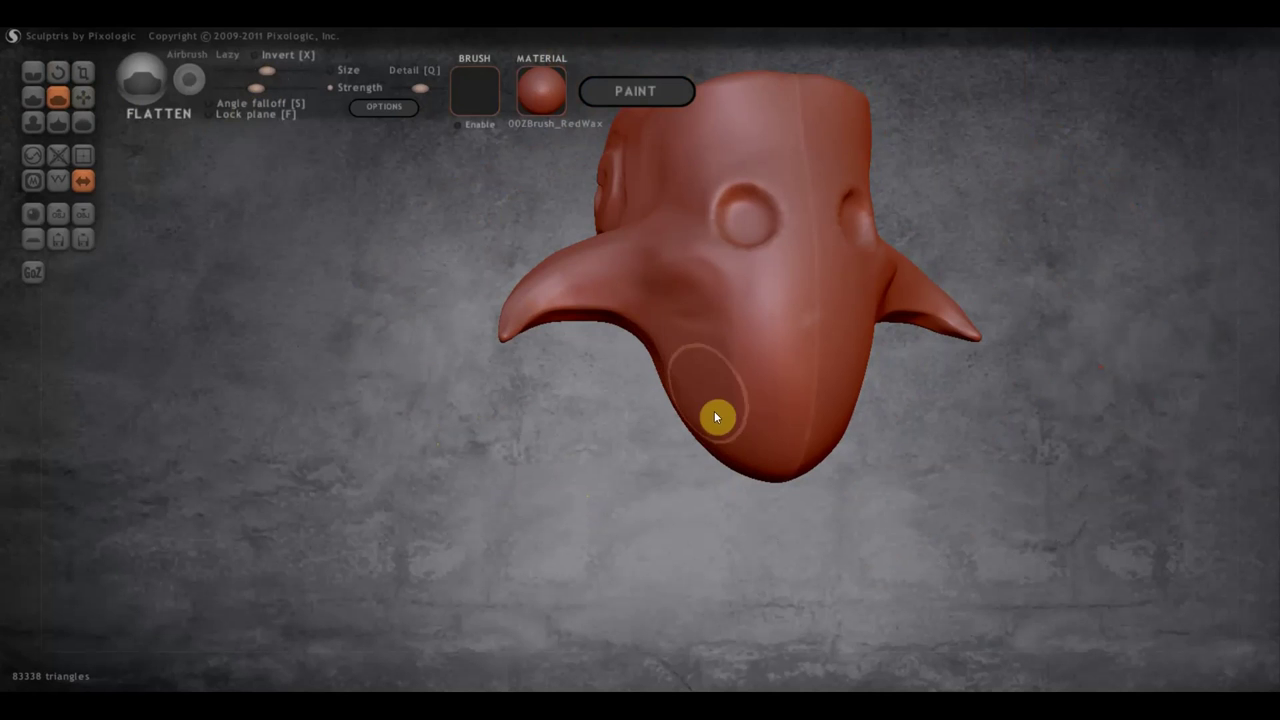
{"action": "left_click_drag", "start_coordinate": [619, 461], "coordinate": [580, 283]}
{"action": "mouse_move", "coordinate": [811, 346]}
{"action": "left_mouse_down"}
{"action": "mouse_move", "coordinate": [769, 334]}
{"action": "mouse_move", "coordinate": [684, 341]}
{"action": "left_mouse_up"}
- Flatten the mouth's upper edge and inner cavity, then return to the front view
{"action": "left_click_drag", "start_coordinate": [937, 463], "coordinate": [952, 134]}
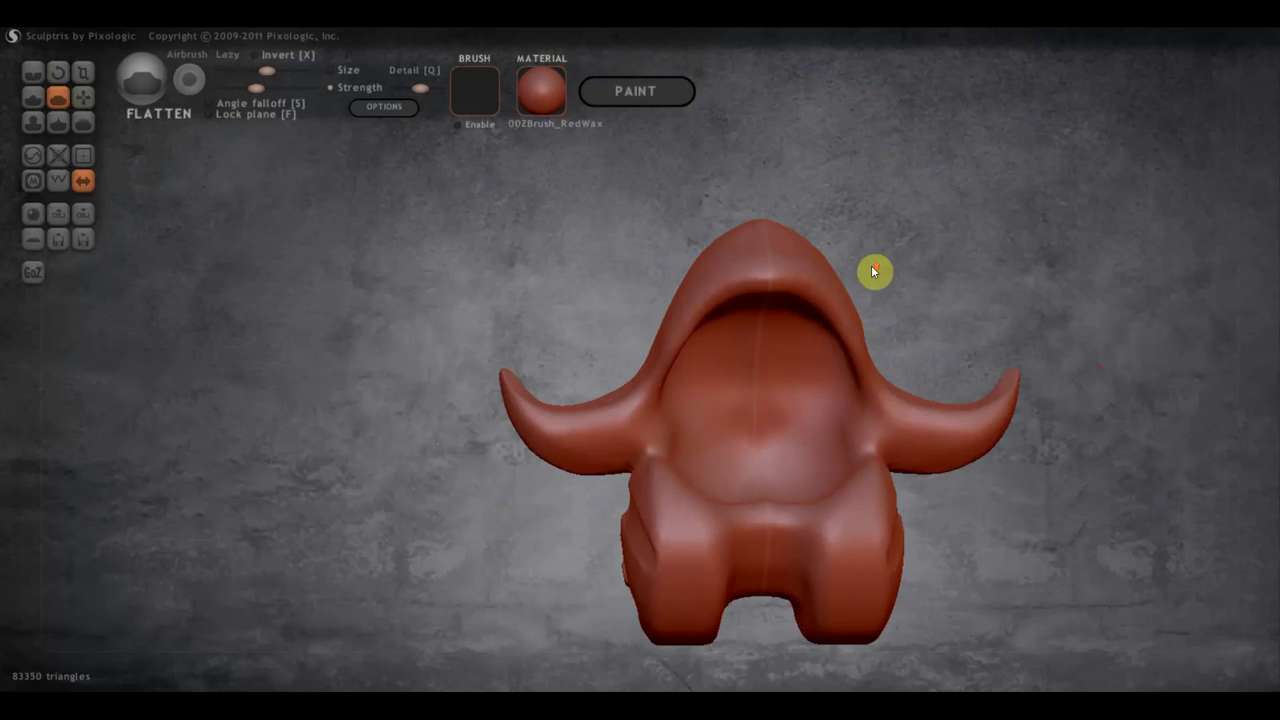
{"action": "scroll", "coordinate": [873, 271], "scroll_direction": "up", "scroll_amount": 3}
{"action": "mouse_move", "coordinate": [891, 246]}
{"action": "left_mouse_down"}
{"action": "mouse_move", "coordinate": [771, 274]}
{"action": "mouse_move", "coordinate": [691, 383]}
{"action": "mouse_move", "coordinate": [831, 374]}
{"action": "mouse_move", "coordinate": [855, 511]}
{"action": "mouse_move", "coordinate": [791, 551]}
{"action": "mouse_move", "coordinate": [789, 380]}
{"action": "mouse_move", "coordinate": [789, 494]}
{"action": "mouse_move", "coordinate": [915, 436]}
{"action": "left_mouse_up"}
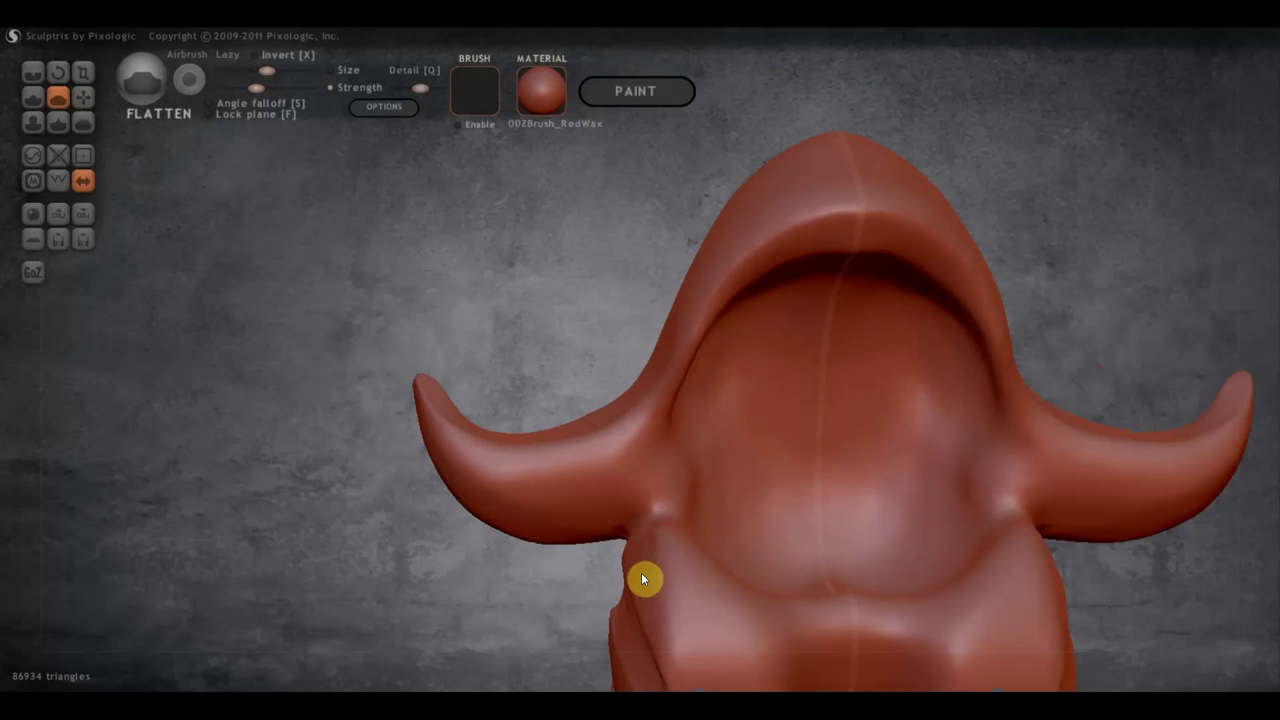
{"action": "mouse_move", "coordinate": [427, 622]}
{"action": "left_mouse_down"}
{"action": "mouse_move", "coordinate": [389, 389]}
{"action": "mouse_move", "coordinate": [430, 492]}
{"action": "left_mouse_up"}
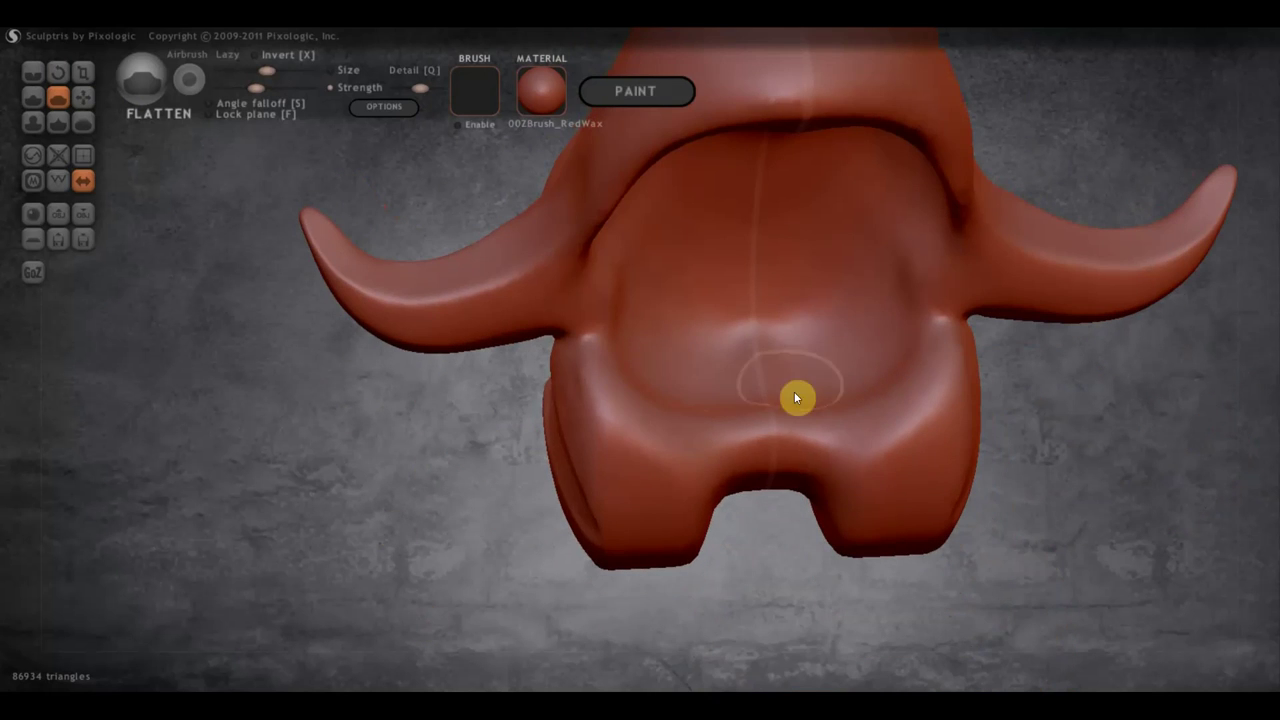
{"action": "mouse_move", "coordinate": [796, 398]}
{"action": "left_mouse_down"}
{"action": "mouse_move", "coordinate": [794, 426]}
{"action": "mouse_move", "coordinate": [731, 429]}
{"action": "mouse_move", "coordinate": [894, 389]}
{"action": "mouse_move", "coordinate": [880, 400]}
{"action": "mouse_move", "coordinate": [906, 320]}
{"action": "mouse_move", "coordinate": [908, 354]}
{"action": "mouse_move", "coordinate": [783, 443]}
{"action": "mouse_move", "coordinate": [708, 444]}
{"action": "mouse_move", "coordinate": [633, 398]}
{"action": "mouse_move", "coordinate": [614, 346]}
{"action": "mouse_move", "coordinate": [330, 520]}
{"action": "left_mouse_up"}
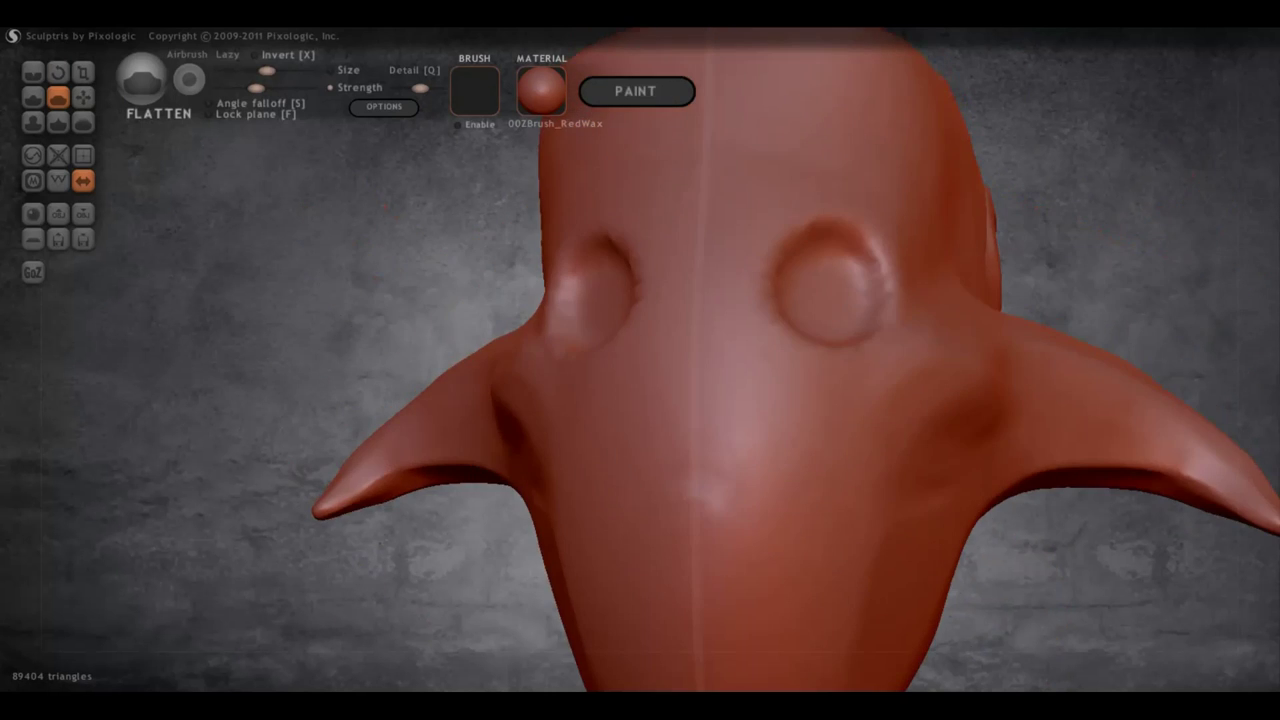
{"action": "left_click_drag", "start_coordinate": [300, 363], "coordinate": [306, 335], "text": "shift"}
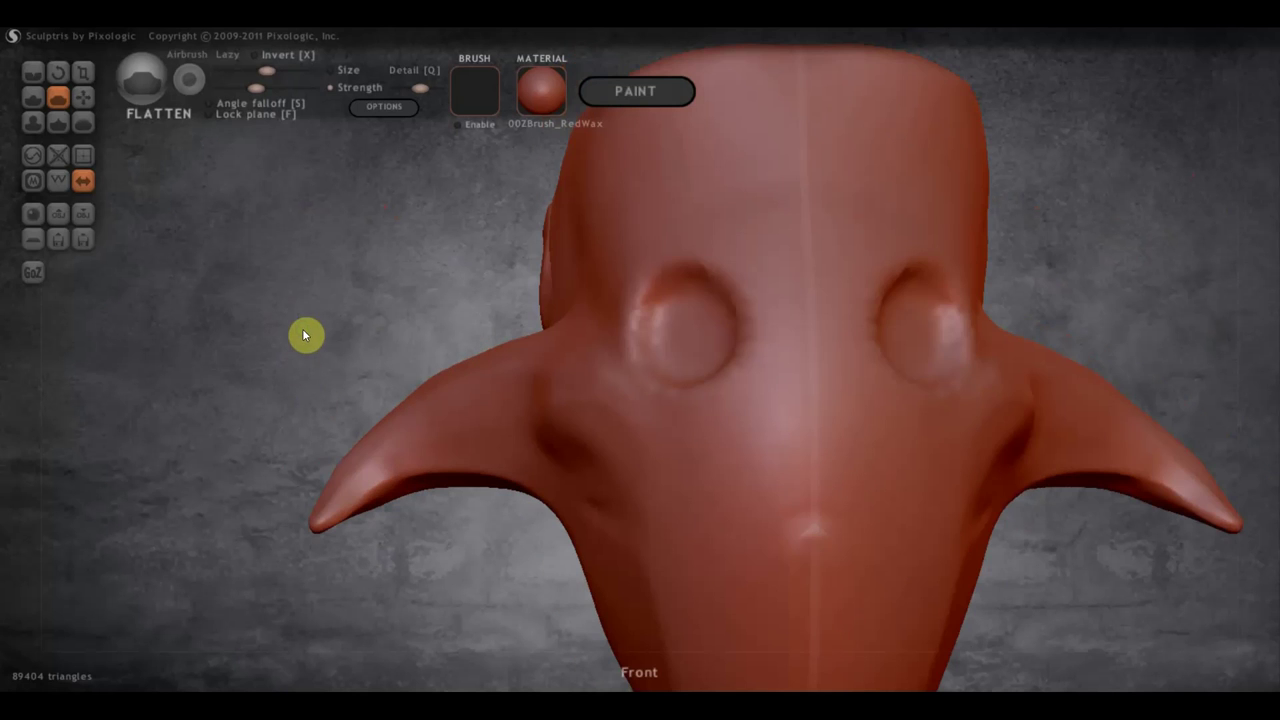
{"action": "scroll", "coordinate": [426, 561], "scroll_direction": "down", "scroll_amount": 5}
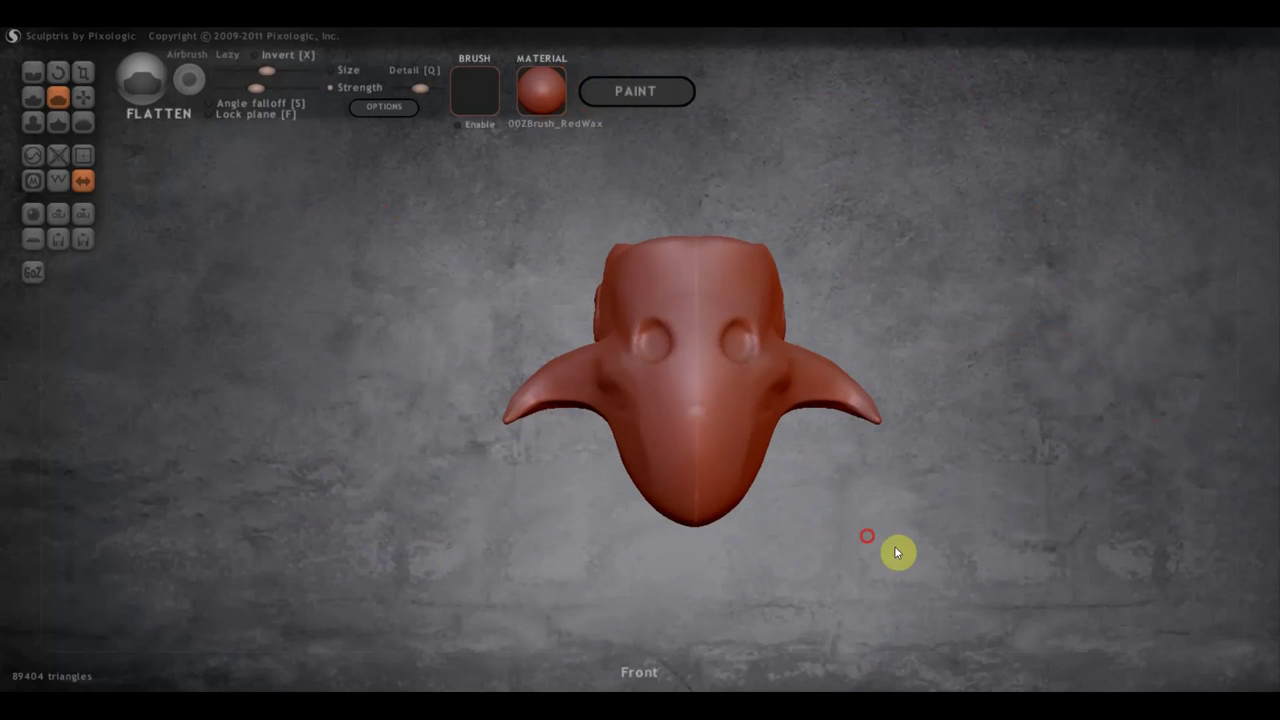
{"action": "left_click_drag", "start_coordinate": [895, 547], "coordinate": [806, 533], "text": "alt"}
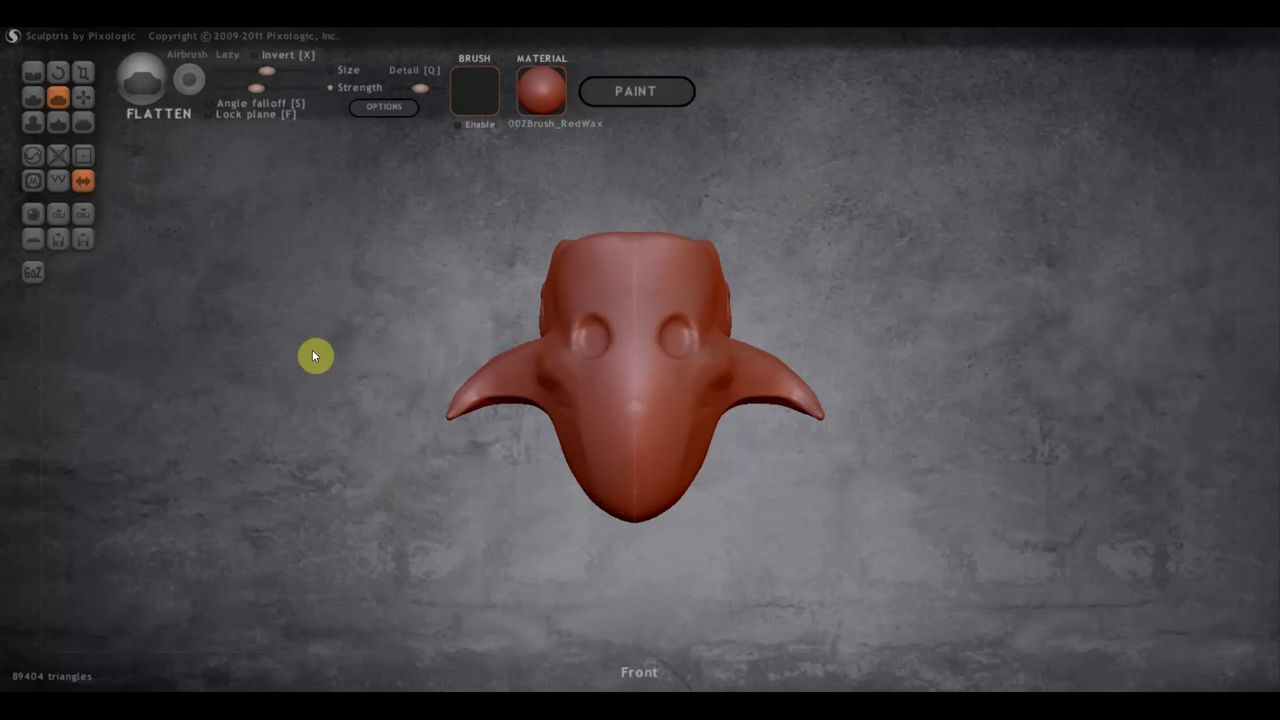
- Export the finished horned mask from Sculptris as the OBJ file маска, then quit Sculptris
{"action": "left_click", "coordinate": [91, 219]}
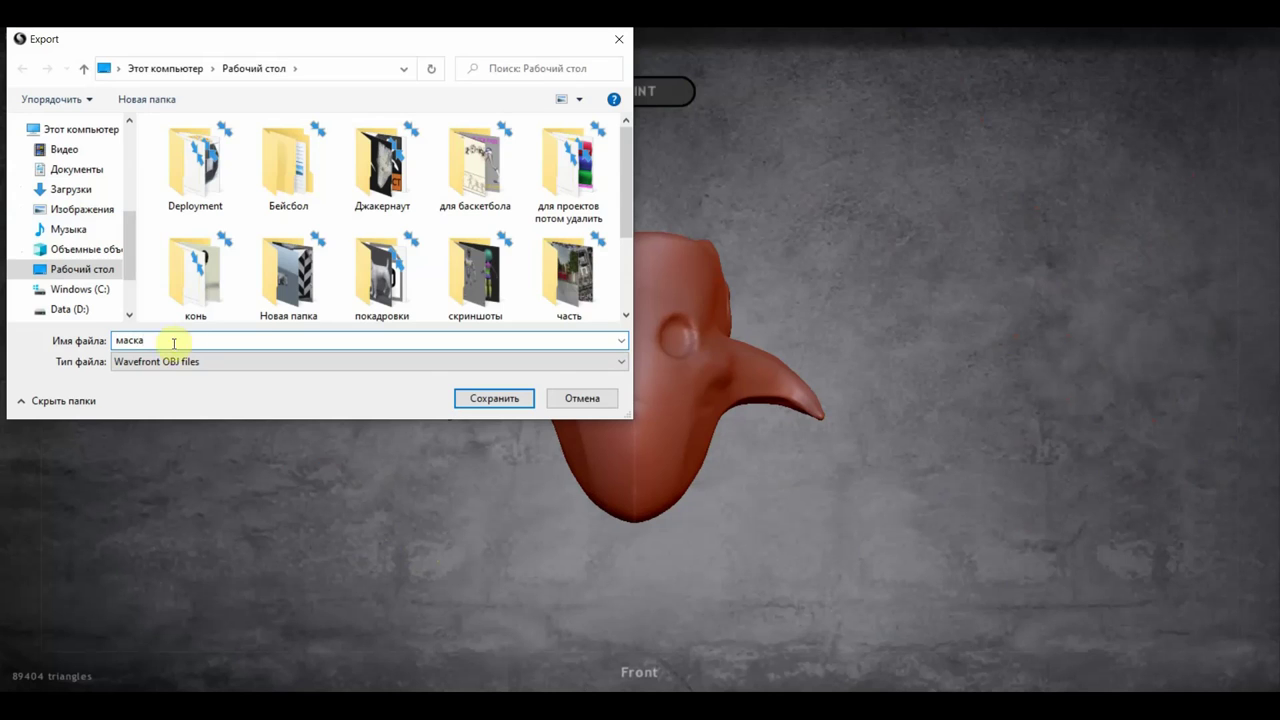
{"action": "left_click", "coordinate": [486, 396]}
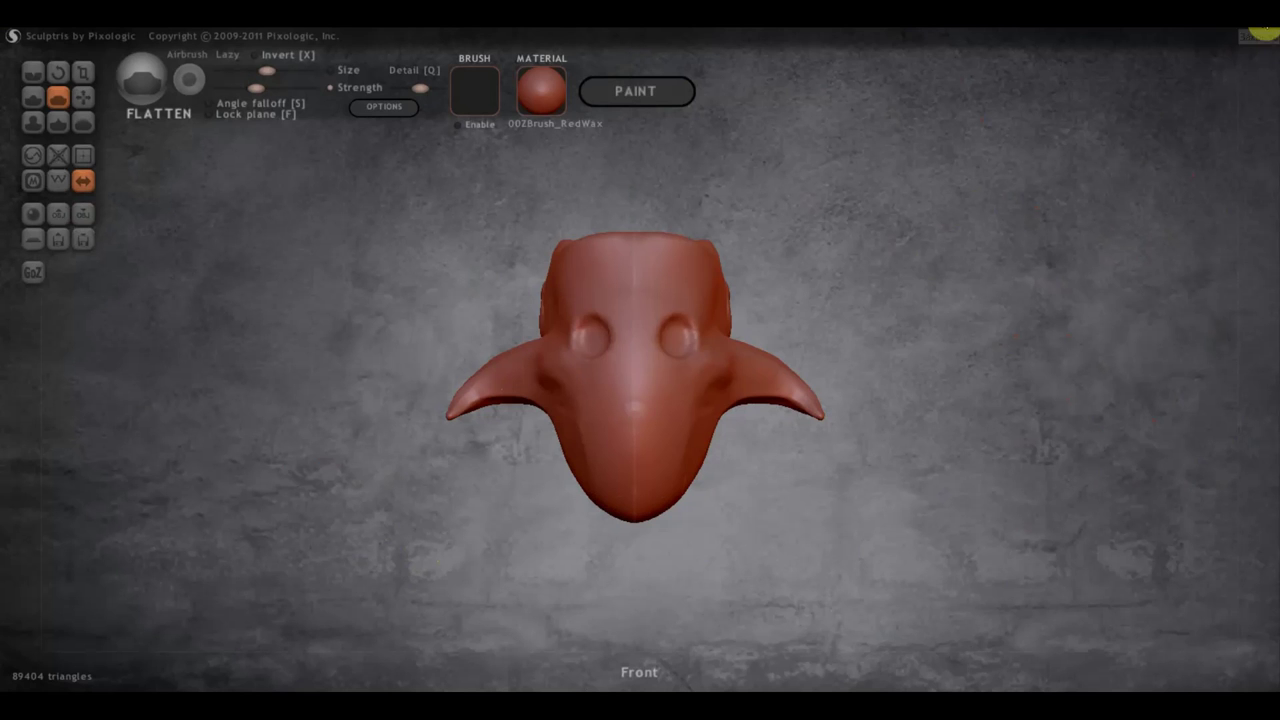
{"action": "left_click", "coordinate": [1264, 28]}
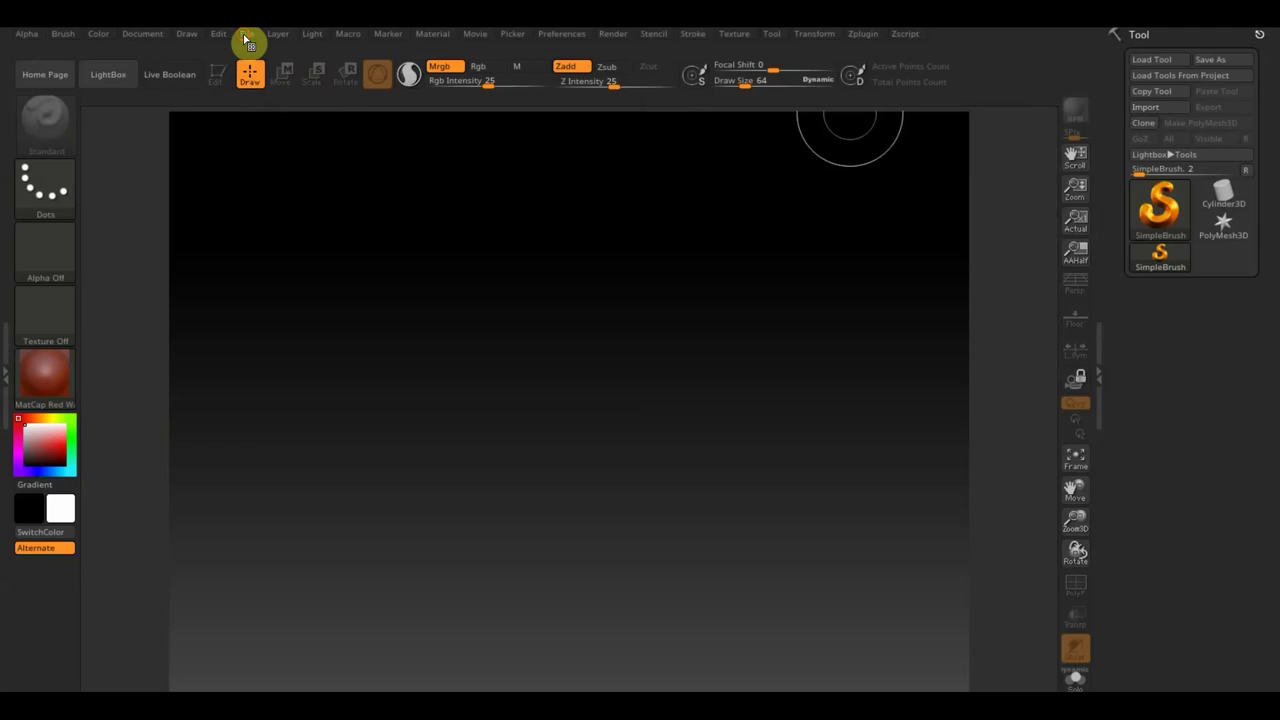
- Open the female mannequin .zpr project from Desktop > Джакернаут in ZBrush
{"action": "left_click", "coordinate": [248, 38]}
{"action": "left_click", "coordinate": [296, 66]}
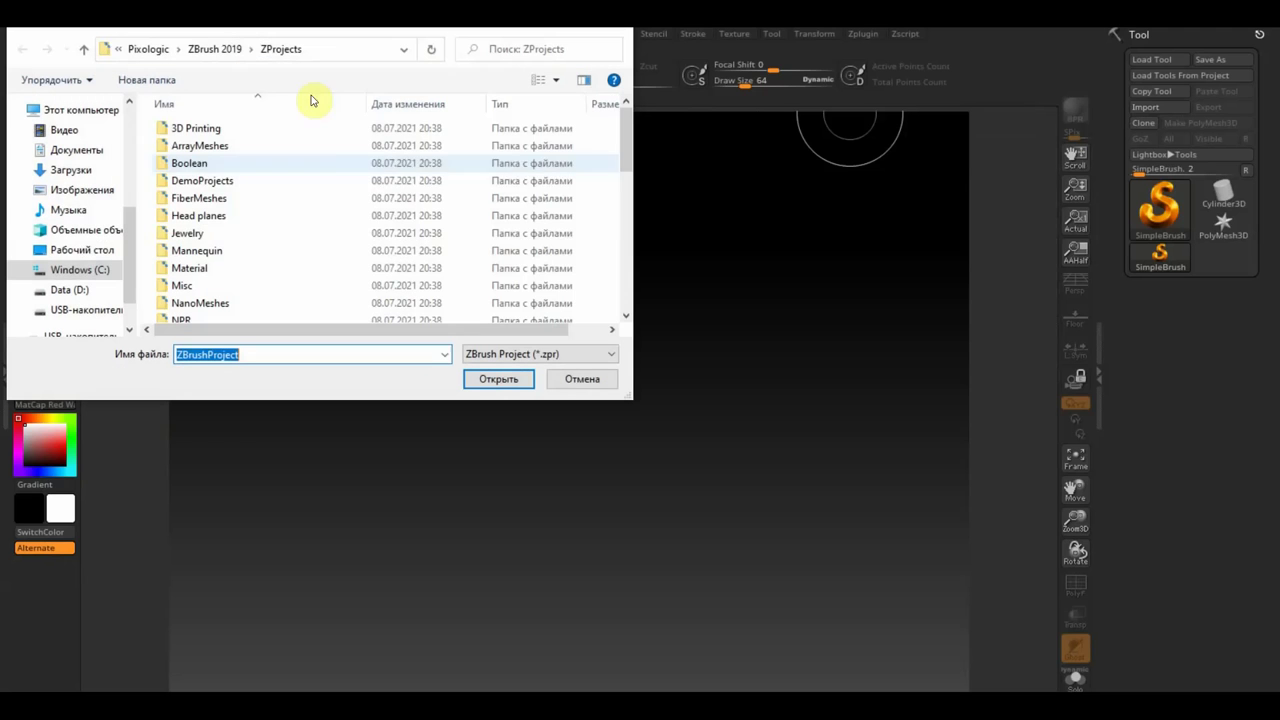
{"action": "left_click", "coordinate": [82, 250]}
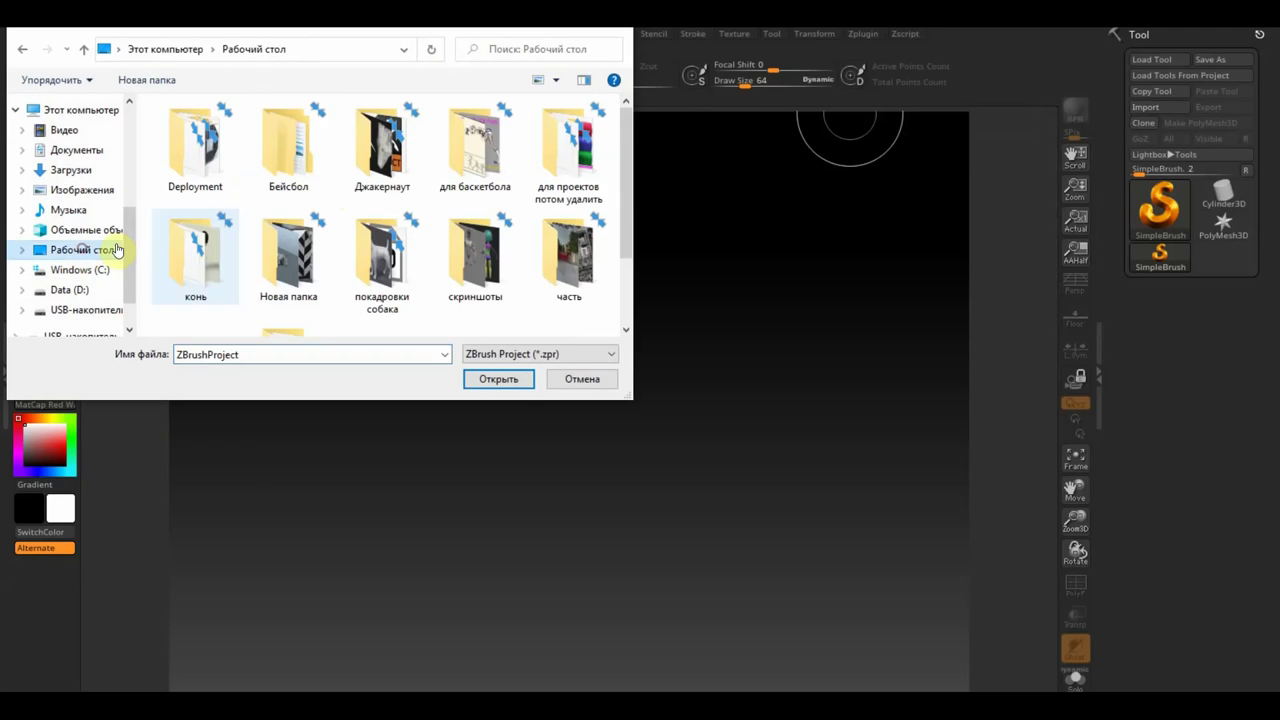
{"action": "left_click", "coordinate": [292, 262]}
{"action": "scroll", "coordinate": [297, 258], "scroll_direction": "down", "scroll_amount": 1}
{"action": "scroll", "coordinate": [297, 258], "scroll_direction": "up", "scroll_amount": 1}
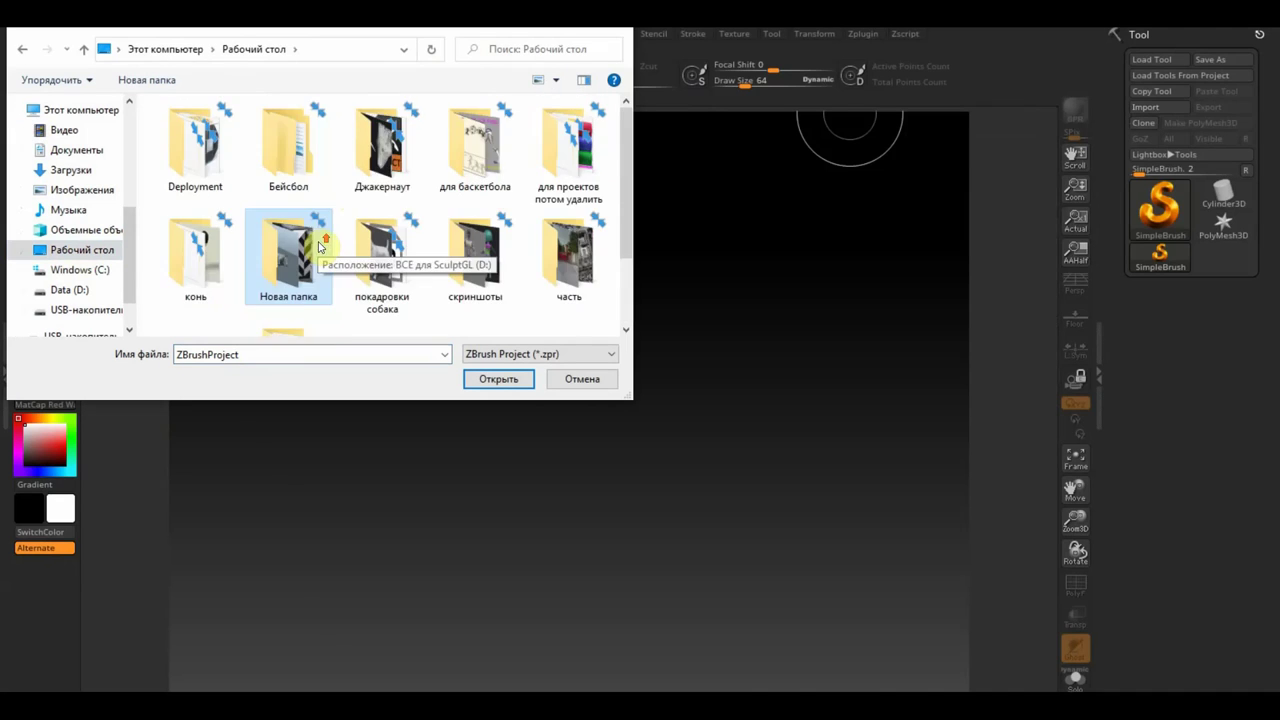
{"action": "double_click", "coordinate": [382, 150]}
{"action": "left_click", "coordinate": [239, 138]}
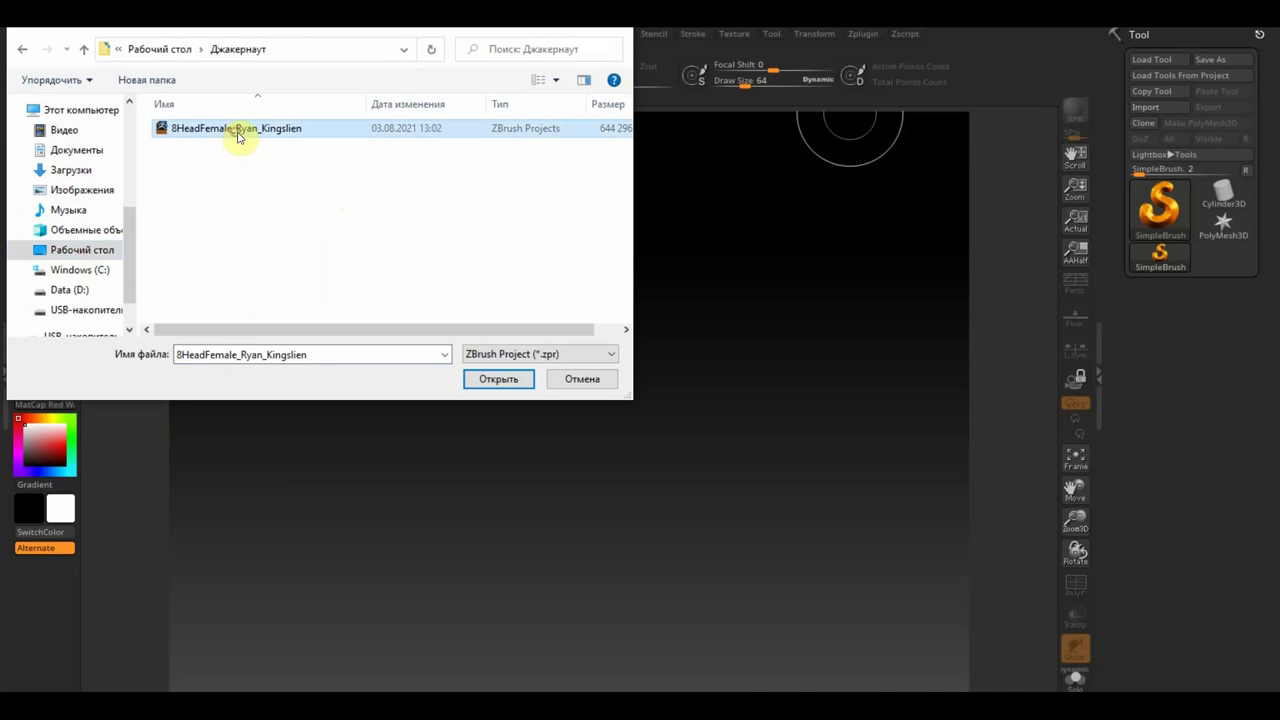
{"action": "left_click", "coordinate": [499, 376]}
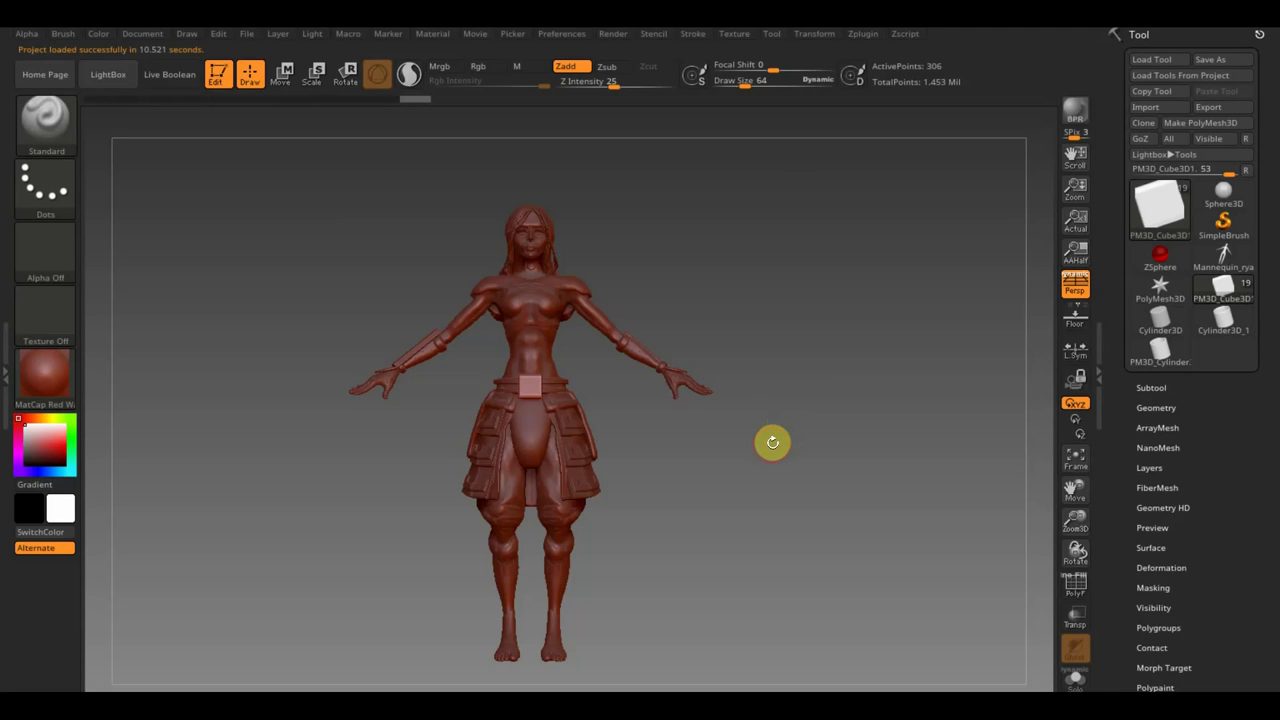
- With the mannequin subtool active, import маска.obj from the Desktop via Tool > Import
{"action": "left_click_drag", "start_coordinate": [772, 442], "coordinate": [803, 437]}
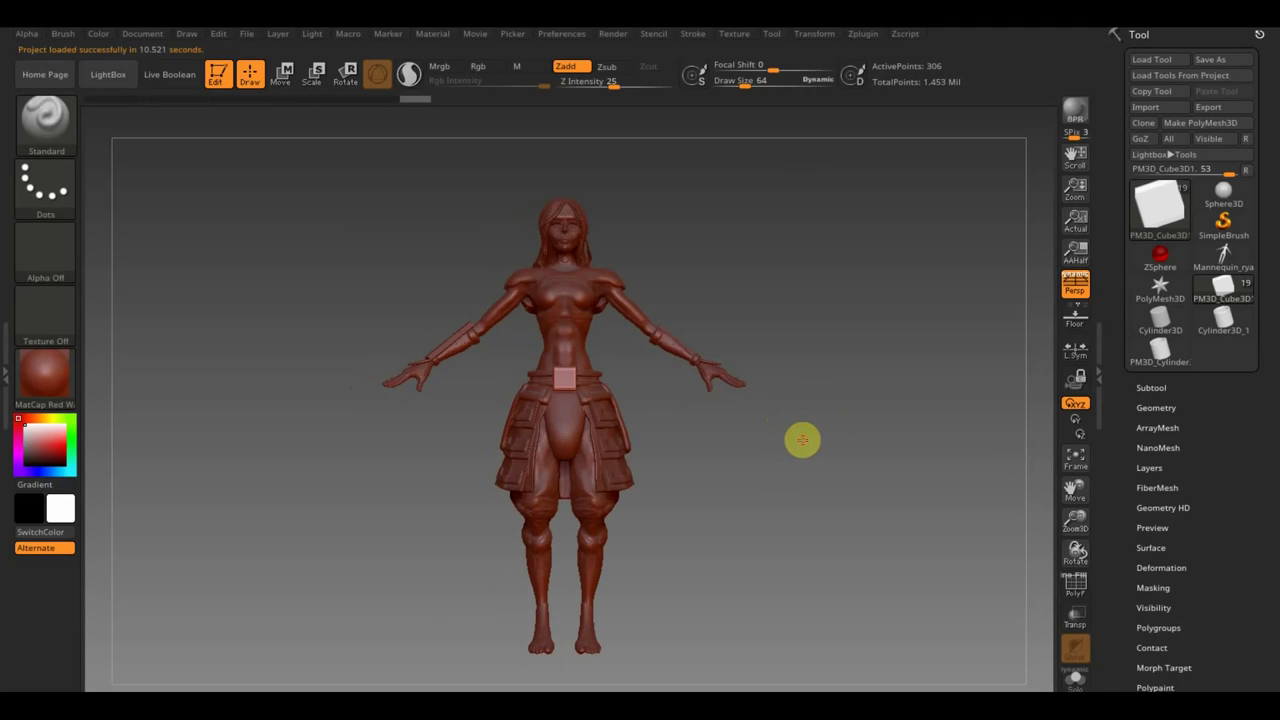
{"action": "left_click", "coordinate": [1162, 388]}
{"action": "left_click", "coordinate": [1153, 468]}
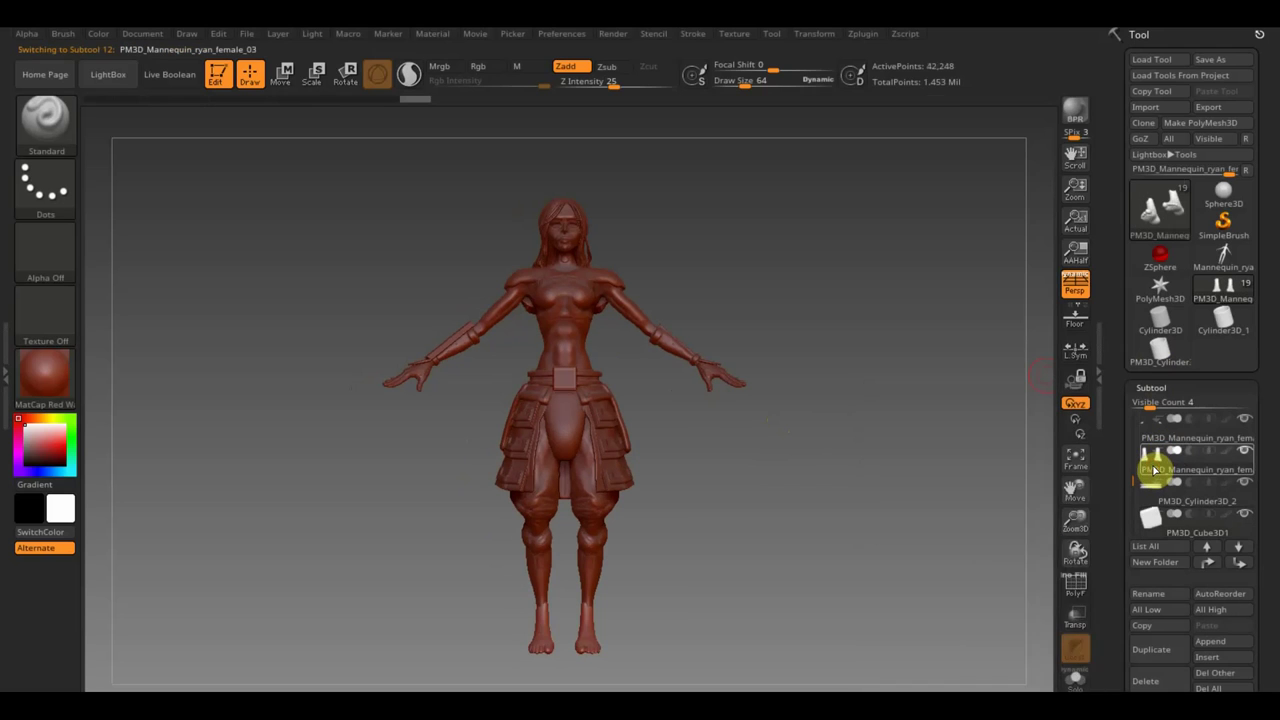
{"action": "left_click", "coordinate": [1148, 107]}
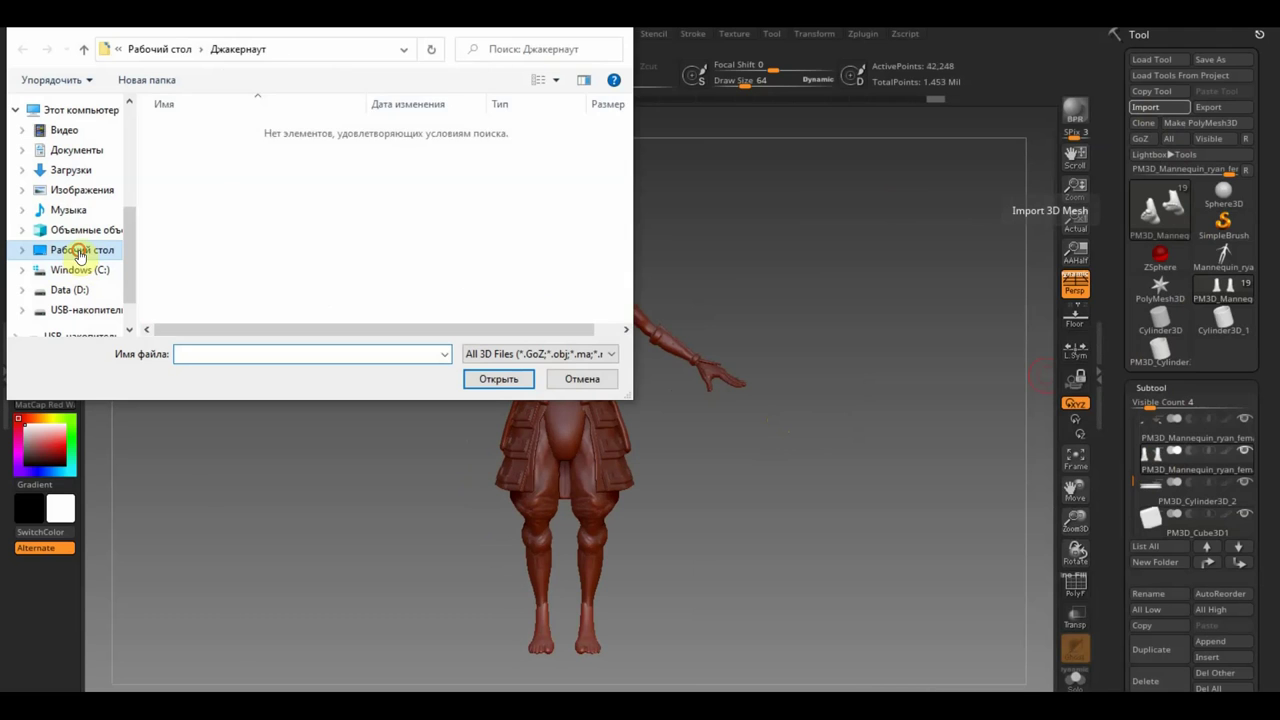
{"action": "left_click", "coordinate": [79, 256]}
{"action": "scroll", "coordinate": [314, 251], "scroll_direction": "down", "scroll_amount": 3}
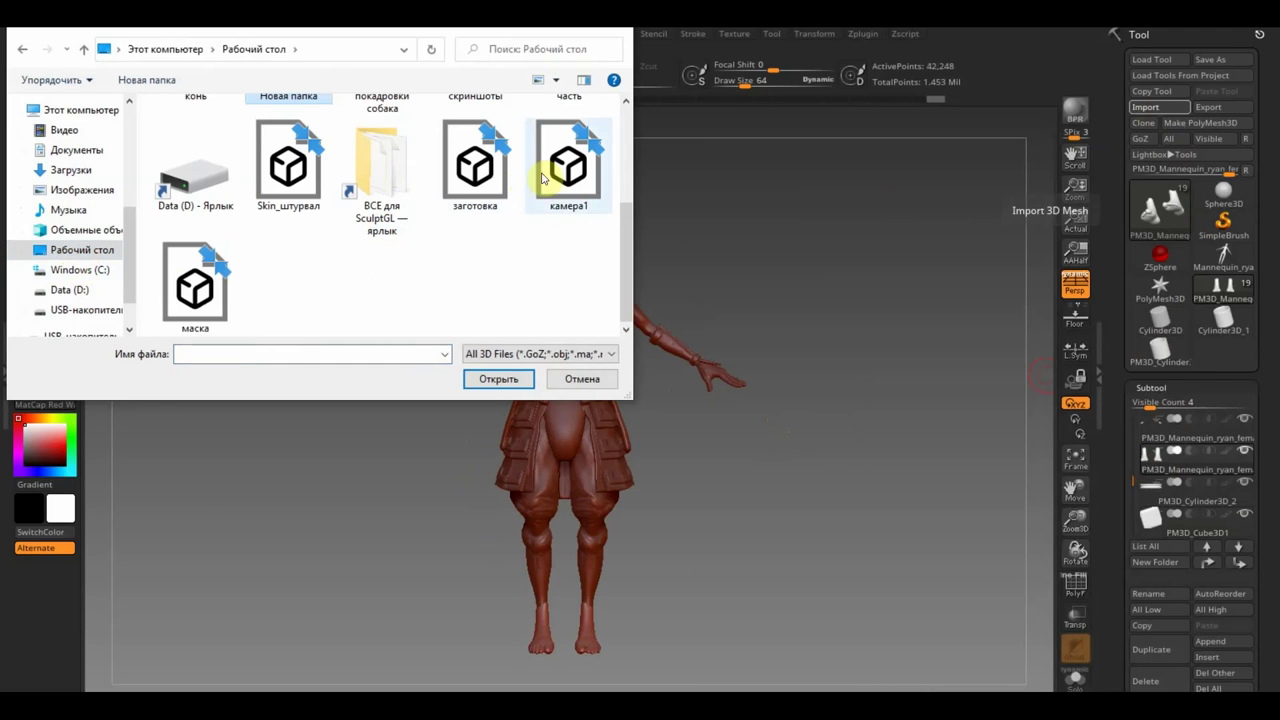
{"action": "left_click", "coordinate": [195, 288]}
{"action": "left_click", "coordinate": [505, 380]}
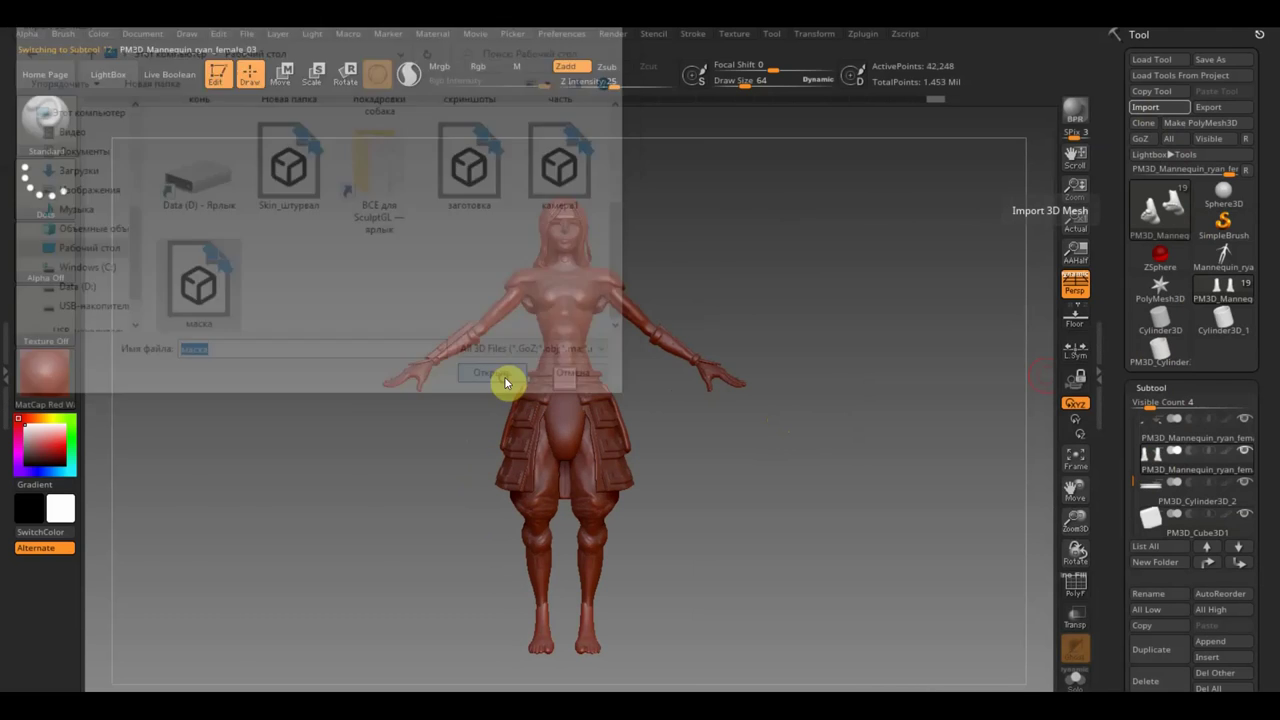
{"action": "left_click_drag", "start_coordinate": [800, 306], "coordinate": [823, 329], "text": "shift"}
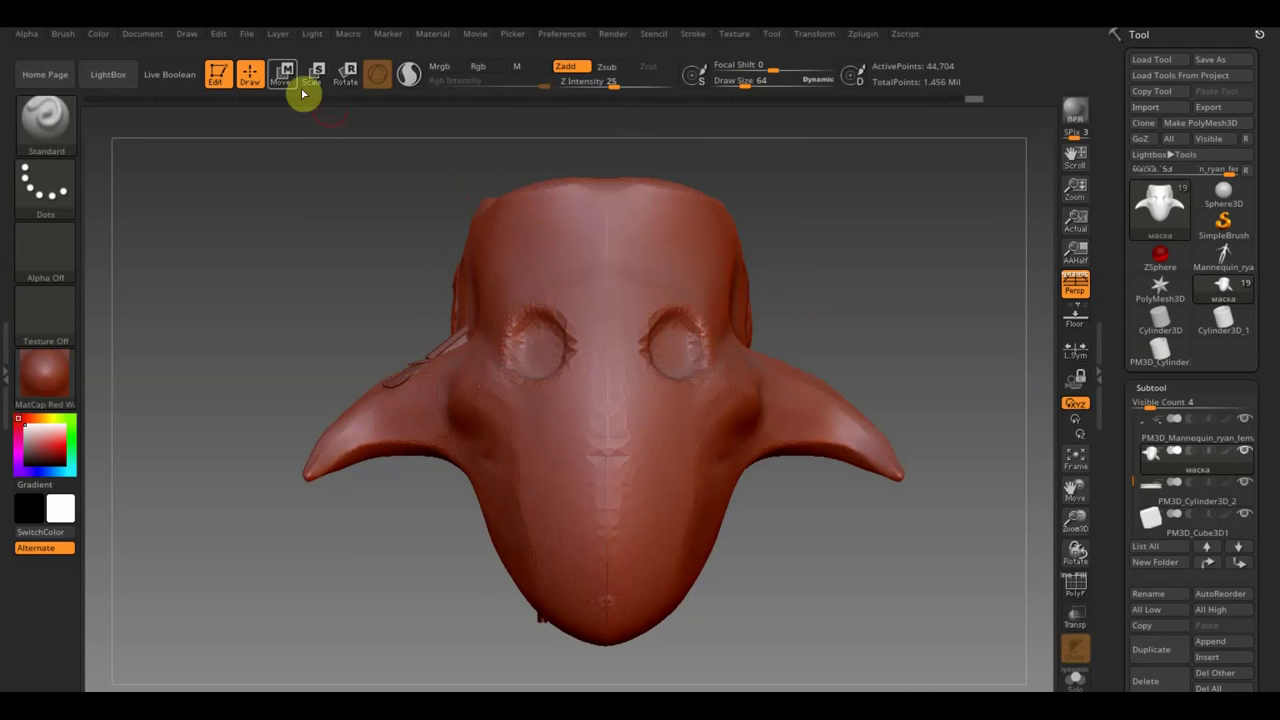
- With the Move gizmo, shrink the mask to head size and move it up onto the mannequin's head
{"action": "left_click", "coordinate": [283, 73]}
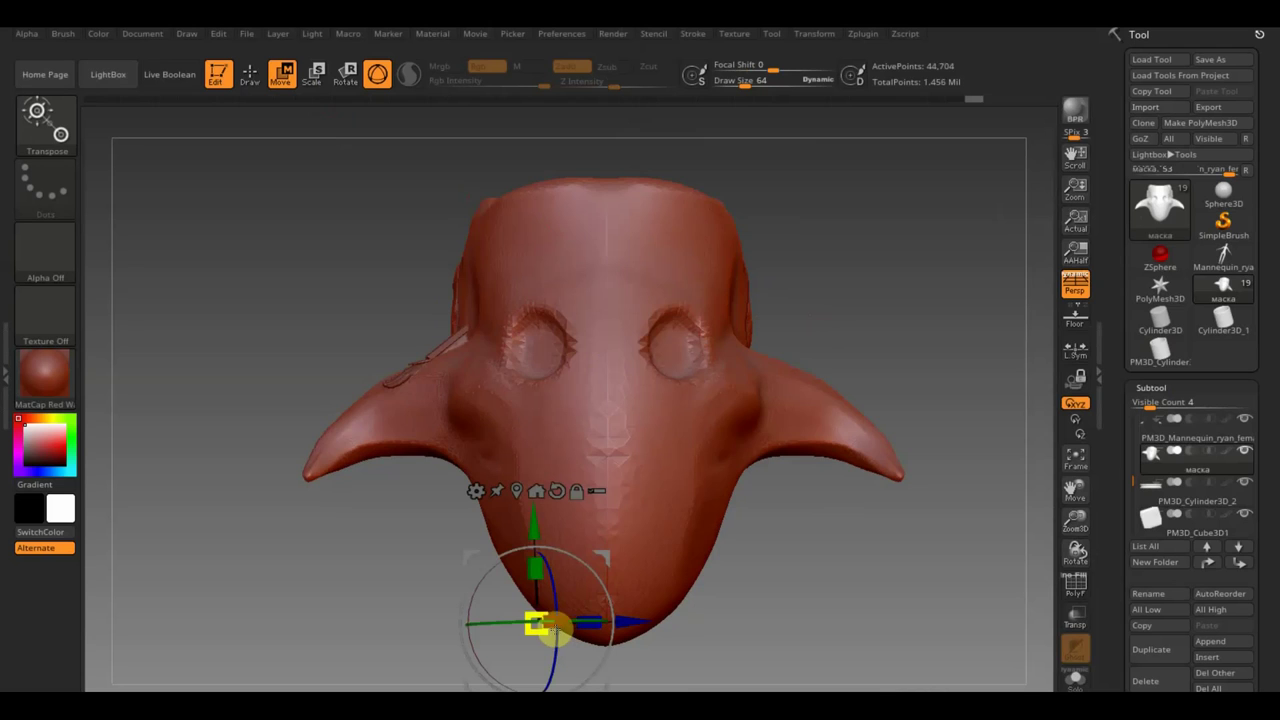
{"action": "left_click_drag", "start_coordinate": [537, 624], "coordinate": [437, 520]}
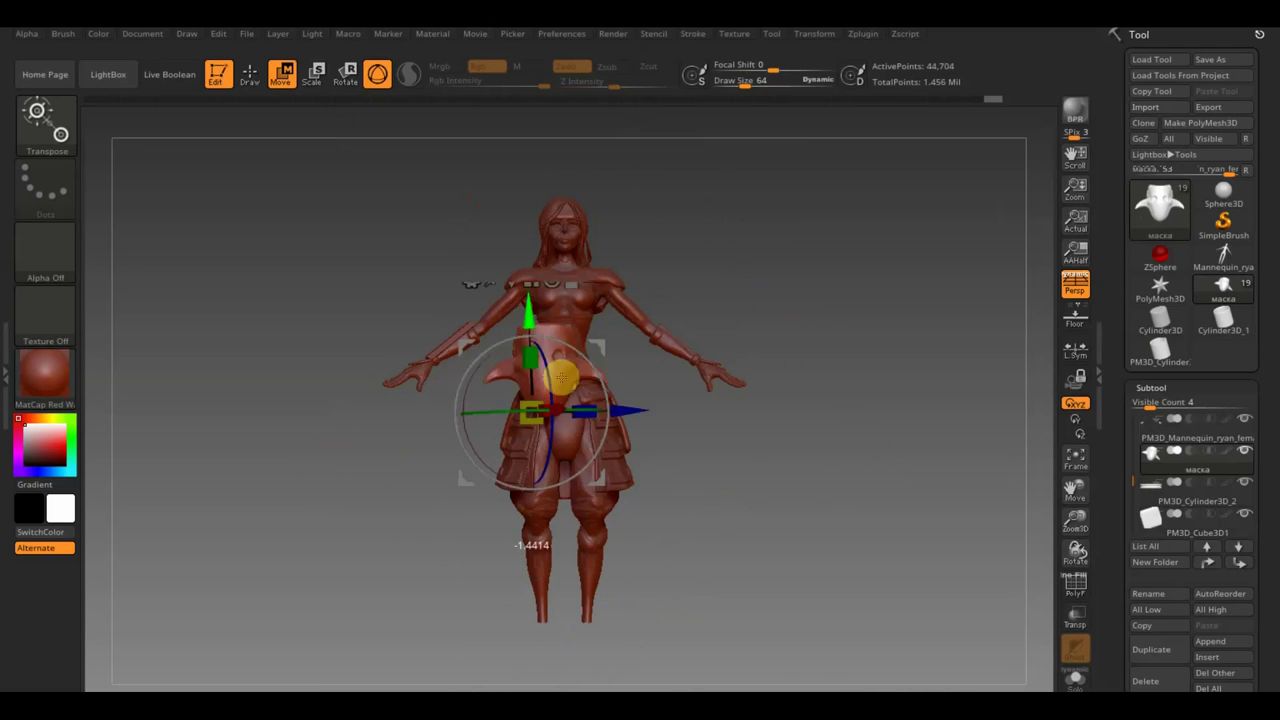
{"action": "left_click_drag", "start_coordinate": [536, 523], "coordinate": [594, 194]}
{"action": "left_click_drag", "start_coordinate": [614, 258], "coordinate": [643, 271]}
- Straighten the mask upright and center it on the face, checking the fit from all sides
{"action": "left_click_drag", "start_coordinate": [725, 250], "coordinate": [832, 269]}
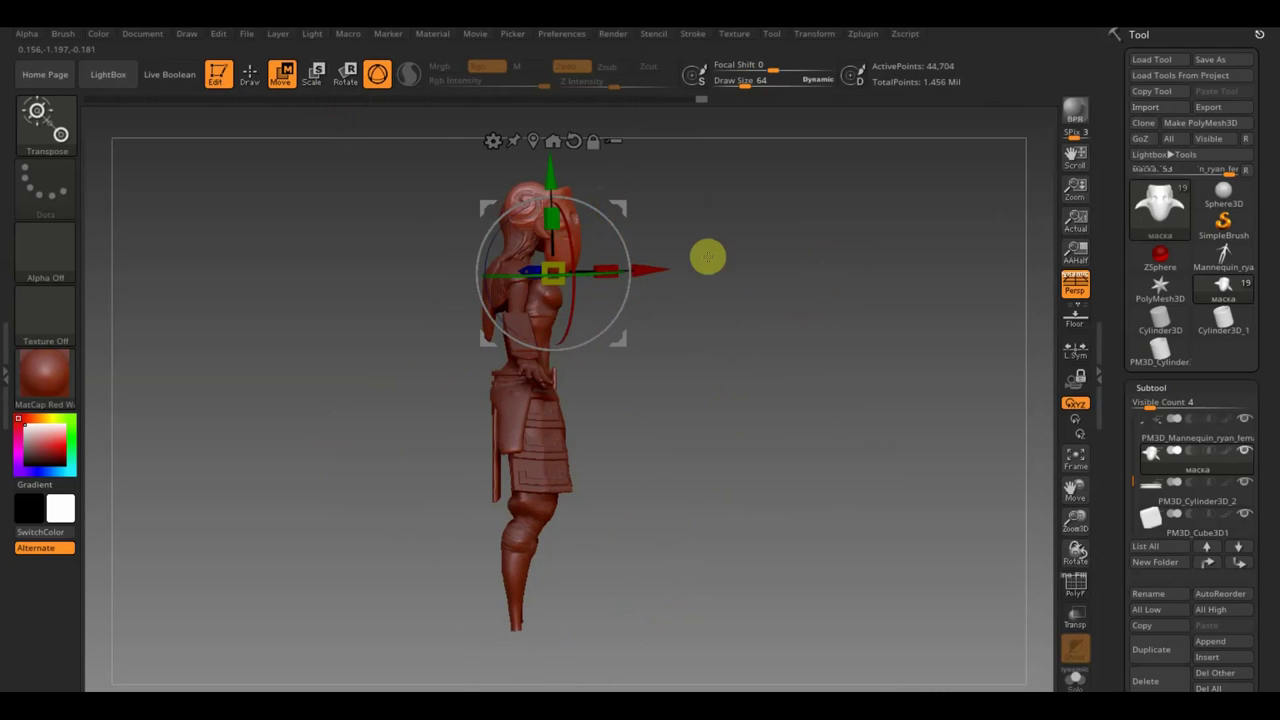
{"action": "left_click_drag", "start_coordinate": [650, 266], "coordinate": [545, 278]}
{"action": "left_click_drag", "start_coordinate": [643, 263], "coordinate": [634, 263]}
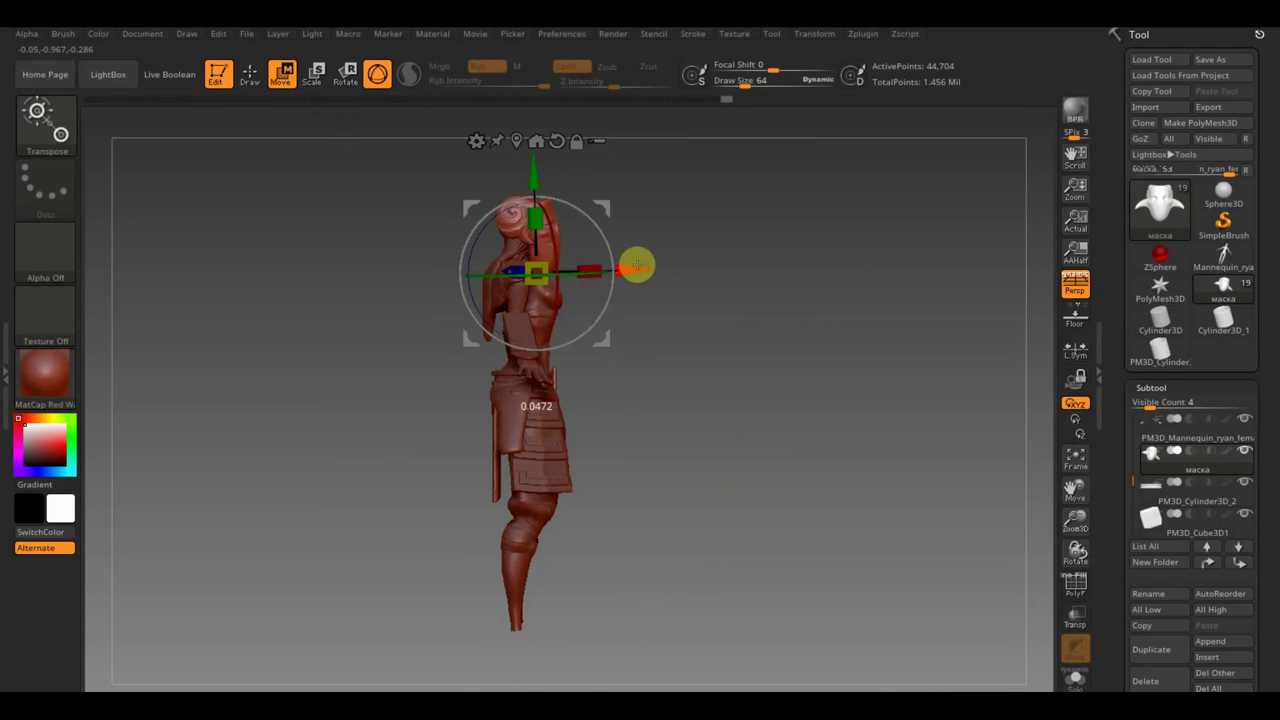
{"action": "left_click_drag", "start_coordinate": [543, 166], "coordinate": [742, 232]}
{"action": "mouse_move", "coordinate": [744, 265]}
{"action": "right_mouse_down", "text": "ctrl"}
{"action": "mouse_move", "coordinate": [803, 268]}
{"action": "mouse_move", "coordinate": [797, 334]}
{"action": "right_mouse_up", "text": "ctrl"}
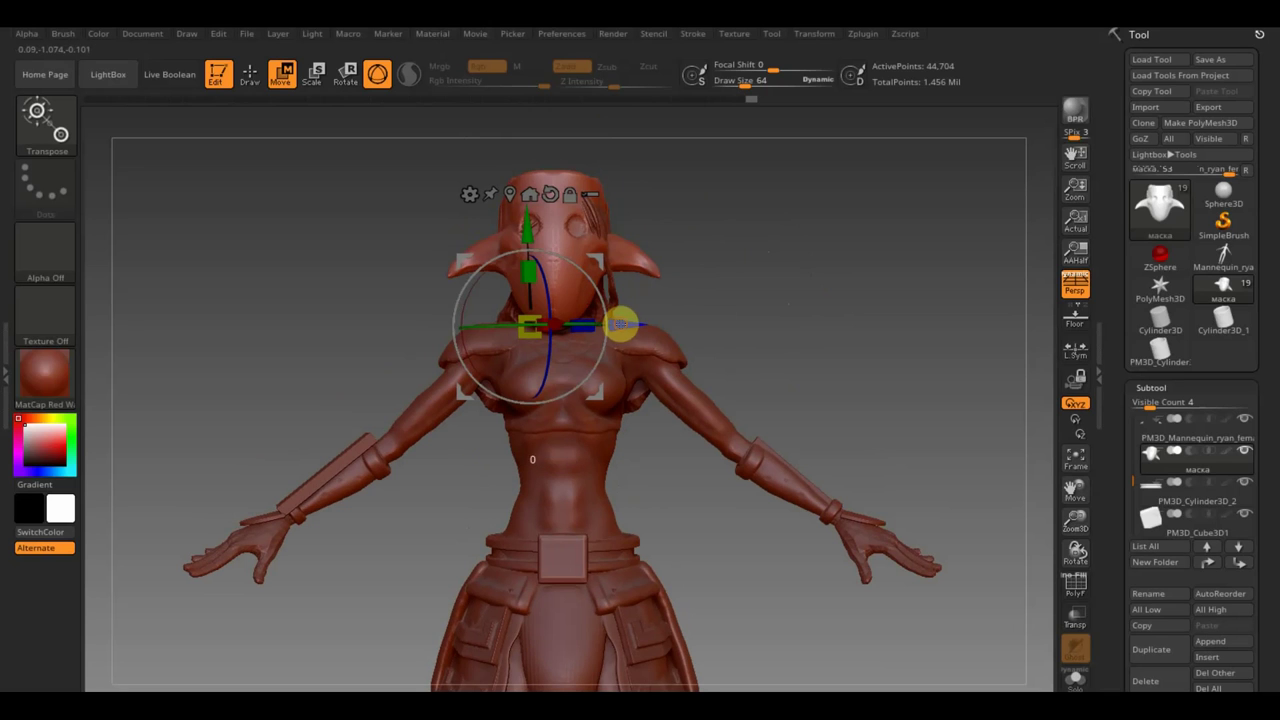
{"action": "left_click_drag", "start_coordinate": [620, 323], "coordinate": [624, 323]}
{"action": "mouse_move", "coordinate": [697, 316]}
{"action": "right_mouse_down"}
{"action": "mouse_move", "coordinate": [894, 337]}
{"action": "mouse_move", "coordinate": [826, 335]}
{"action": "mouse_move", "coordinate": [863, 343]}
{"action": "right_mouse_up"}
{"action": "mouse_move", "coordinate": [716, 248]}
{"action": "right_mouse_down"}
{"action": "mouse_move", "coordinate": [769, 251]}
{"action": "mouse_move", "coordinate": [680, 246]}
{"action": "mouse_move", "coordinate": [740, 269]}
{"action": "mouse_move", "coordinate": [686, 286]}
{"action": "mouse_move", "coordinate": [761, 303]}
{"action": "right_mouse_up"}
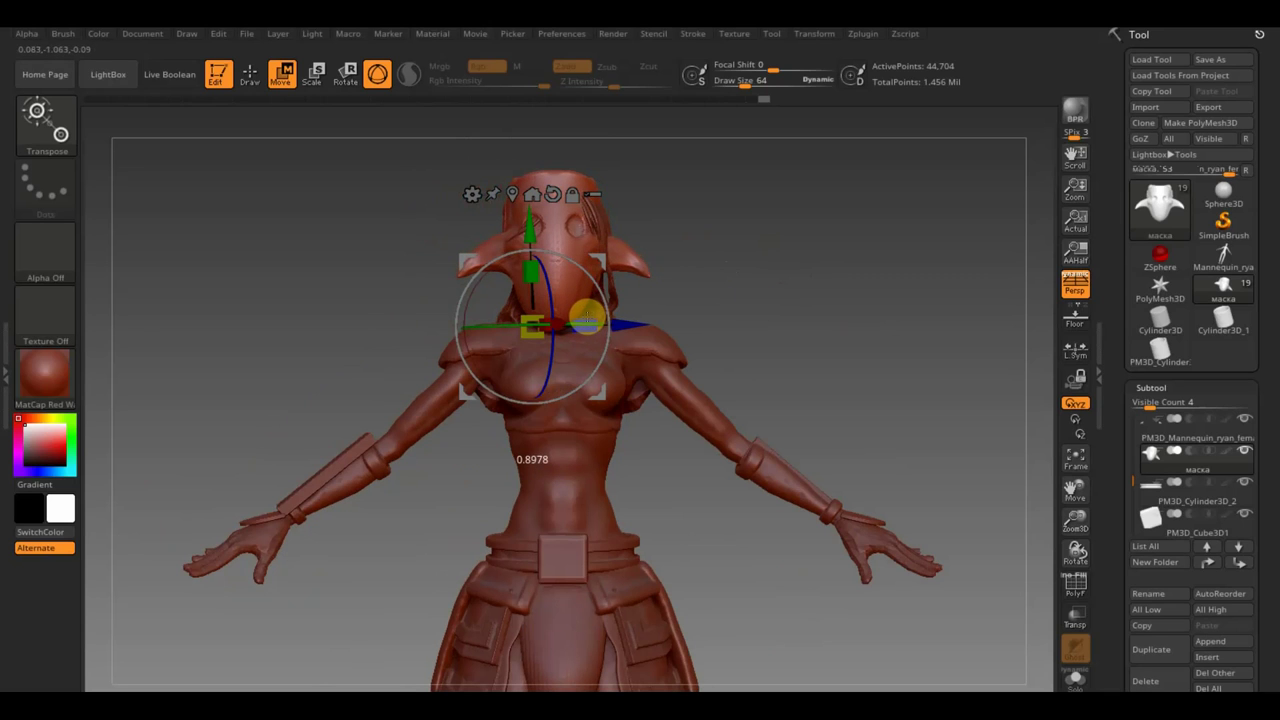
{"action": "mouse_move", "coordinate": [613, 305]}
{"action": "right_mouse_down"}
{"action": "mouse_move", "coordinate": [766, 294]}
{"action": "mouse_move", "coordinate": [729, 294]}
{"action": "mouse_move", "coordinate": [757, 314]}
{"action": "mouse_move", "coordinate": [683, 331]}
{"action": "mouse_move", "coordinate": [722, 329]}
{"action": "mouse_move", "coordinate": [731, 306]}
{"action": "mouse_move", "coordinate": [740, 360]}
{"action": "right_mouse_up"}
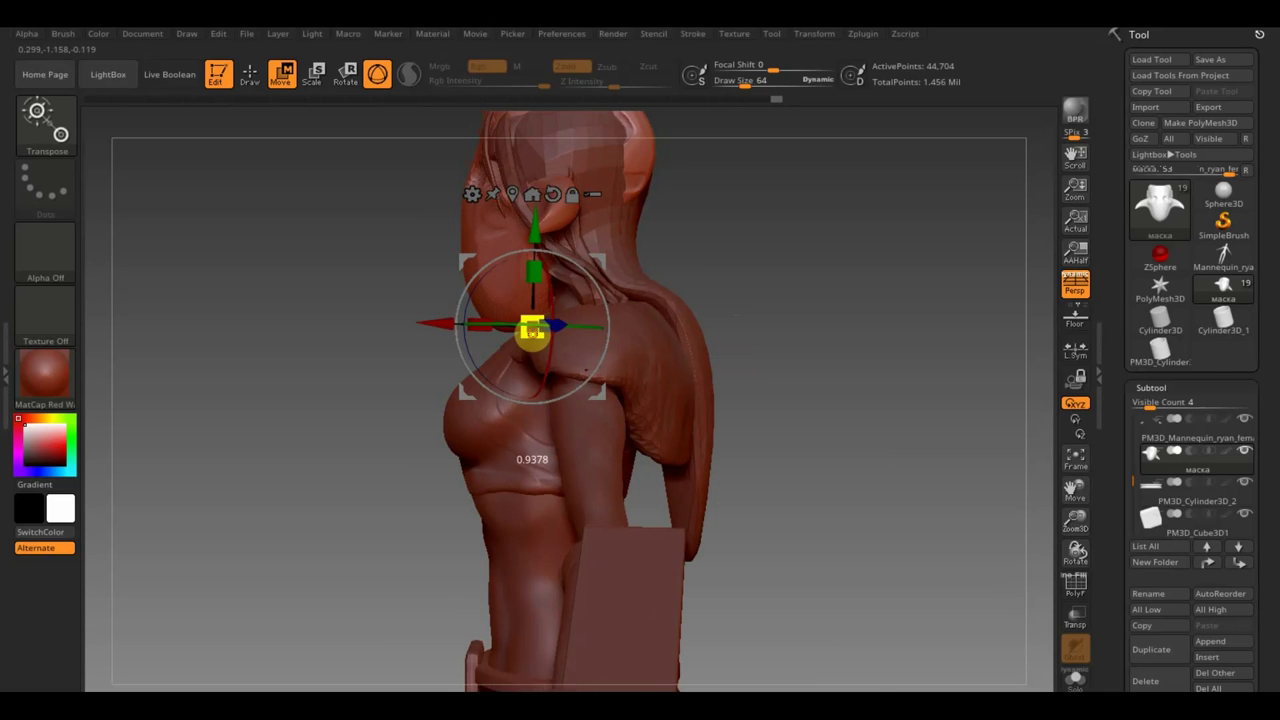
- Raise, widen, push deeper, slightly enlarge and lower the mask to sit snugly on the face
{"action": "left_click_drag", "start_coordinate": [535, 240], "coordinate": [530, 205]}
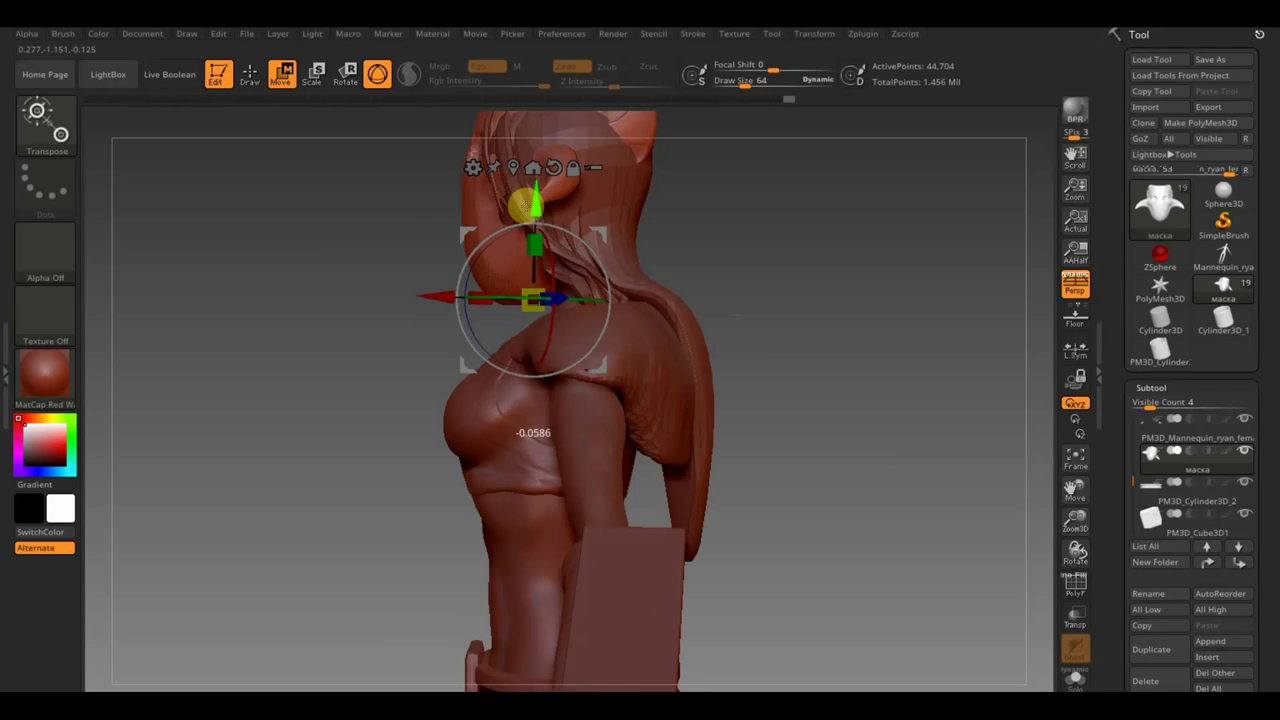
{"action": "right_click_drag", "start_coordinate": [571, 214], "coordinate": [784, 250]}
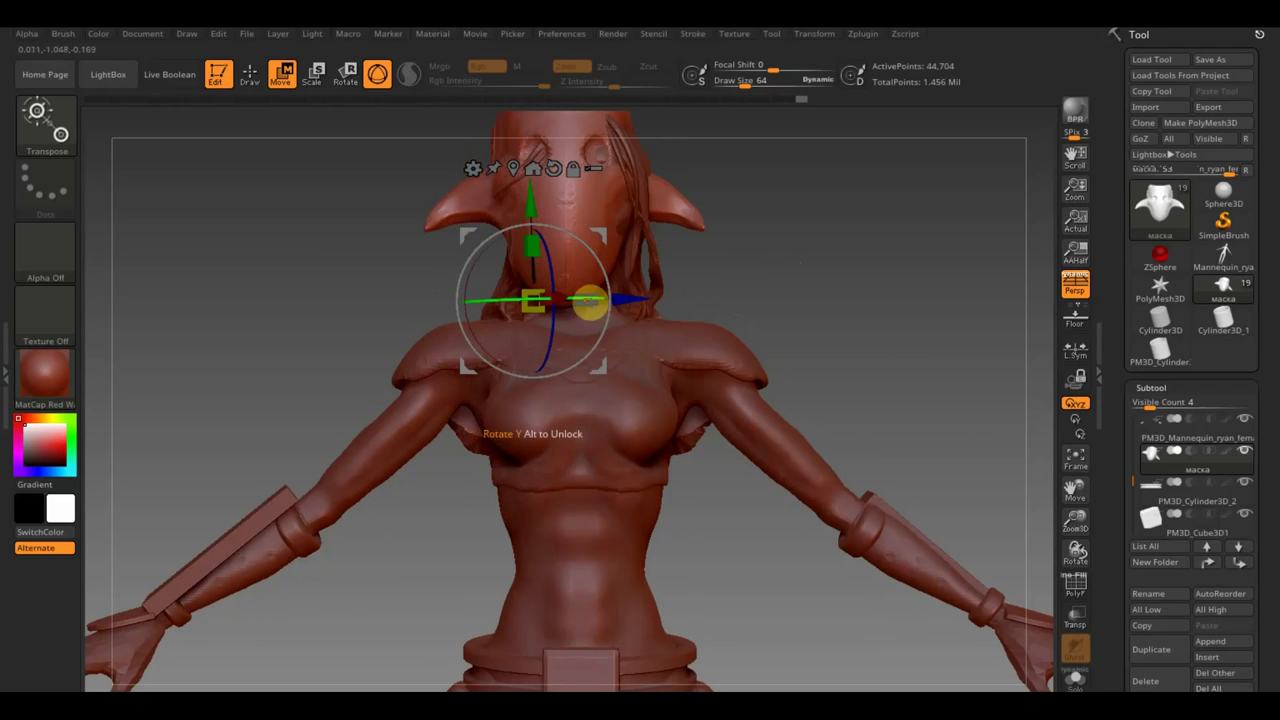
{"action": "left_click_drag", "start_coordinate": [589, 299], "coordinate": [584, 296]}
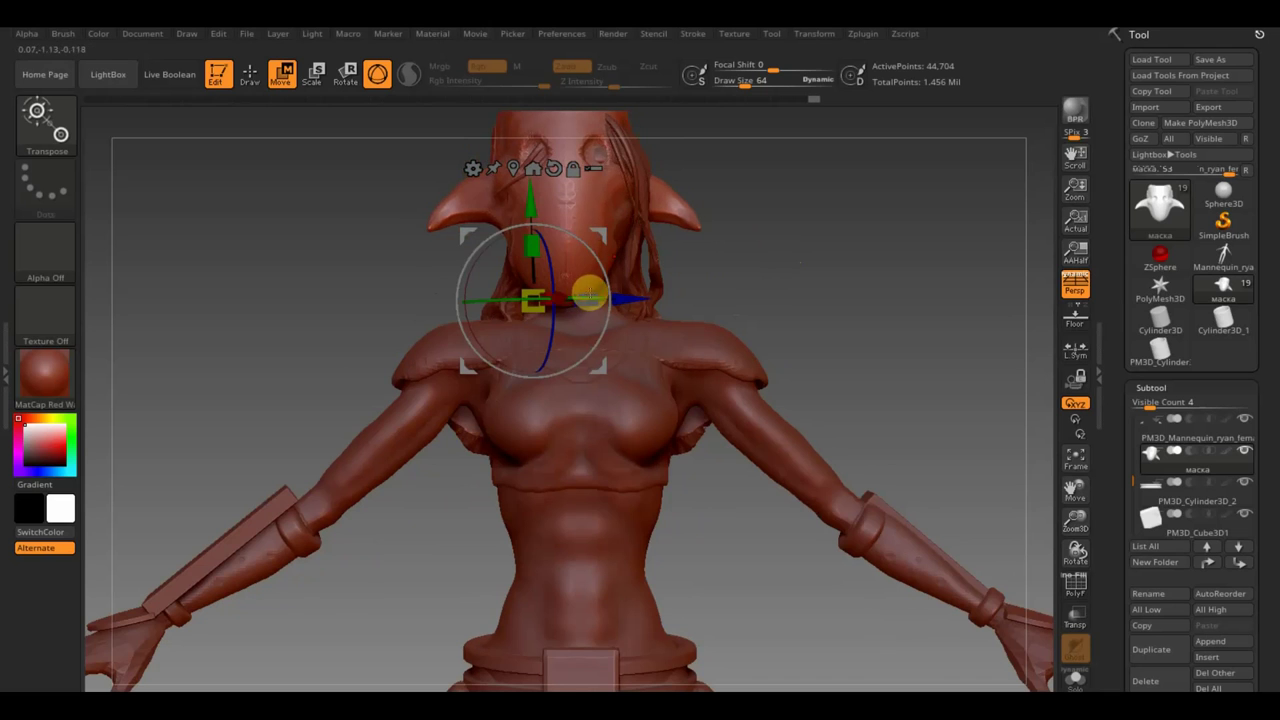
{"action": "mouse_move", "coordinate": [760, 245]}
{"action": "right_mouse_down"}
{"action": "mouse_move", "coordinate": [865, 275]}
{"action": "mouse_move", "coordinate": [853, 278]}
{"action": "right_mouse_up"}
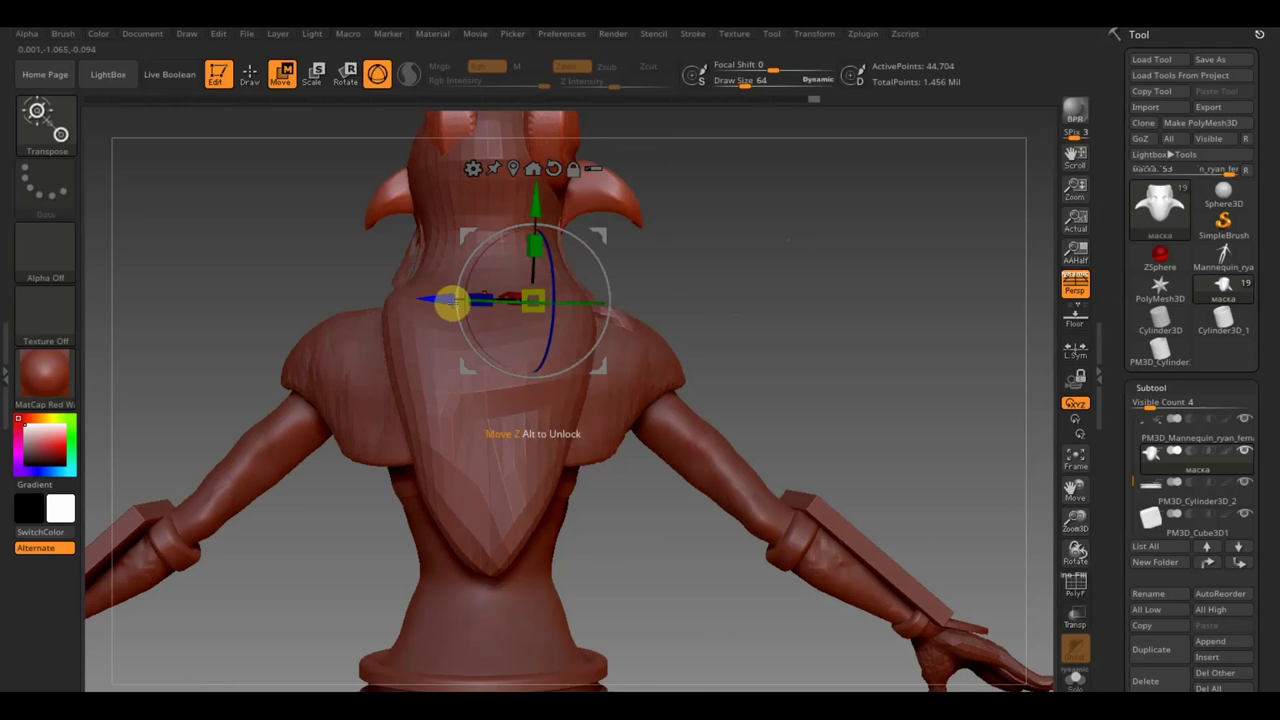
{"action": "left_click_drag", "start_coordinate": [451, 300], "coordinate": [424, 299]}
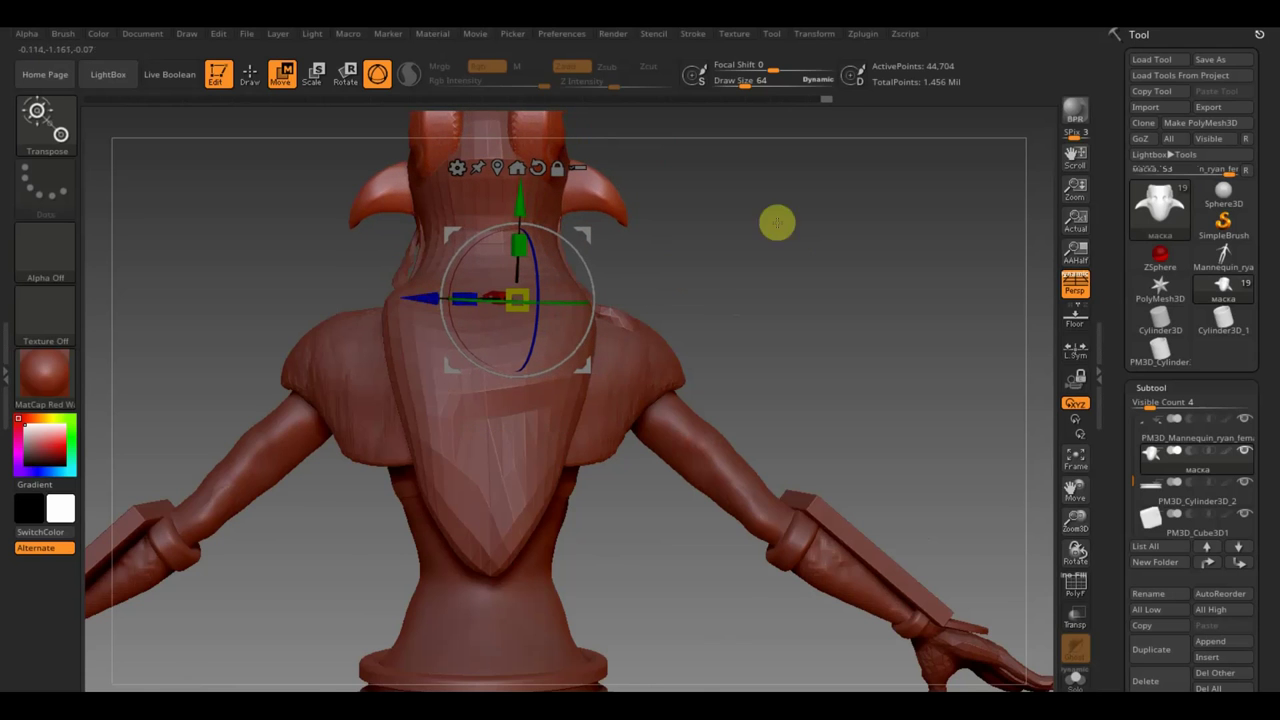
{"action": "mouse_move", "coordinate": [774, 220]}
{"action": "right_mouse_down"}
{"action": "mouse_move", "coordinate": [766, 234]}
{"action": "mouse_move", "coordinate": [799, 229]}
{"action": "mouse_move", "coordinate": [783, 246]}
{"action": "mouse_move", "coordinate": [800, 257]}
{"action": "mouse_move", "coordinate": [863, 257]}
{"action": "mouse_move", "coordinate": [692, 291]}
{"action": "mouse_move", "coordinate": [812, 276]}
{"action": "mouse_move", "coordinate": [814, 323]}
{"action": "mouse_move", "coordinate": [797, 200]}
{"action": "right_mouse_up"}
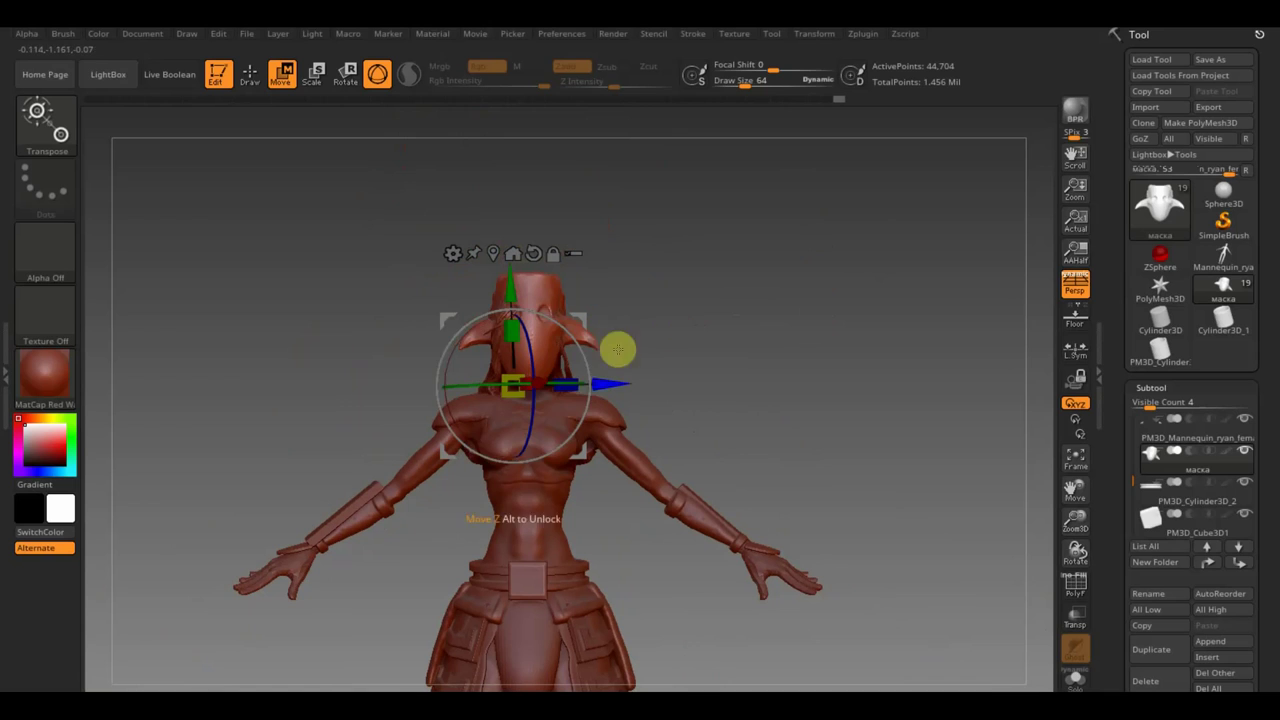
{"action": "left_click_drag", "start_coordinate": [510, 391], "coordinate": [508, 390]}
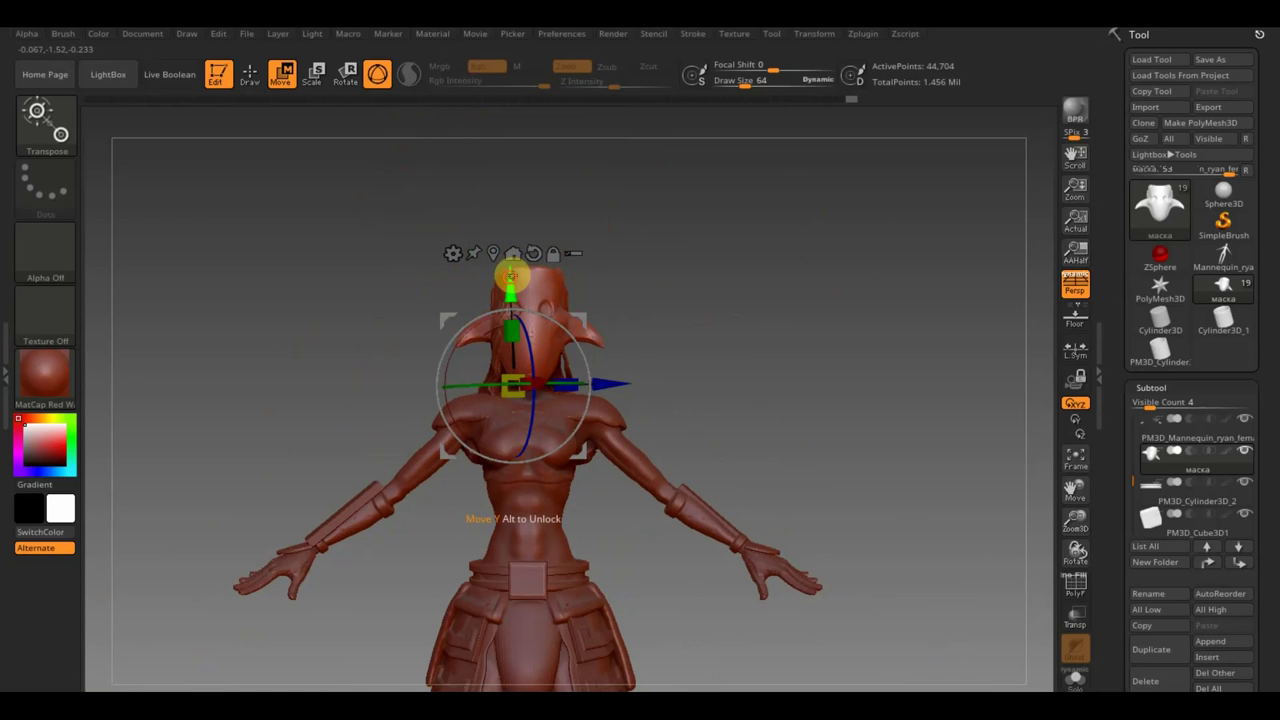
{"action": "left_click_drag", "start_coordinate": [509, 277], "coordinate": [508, 288]}
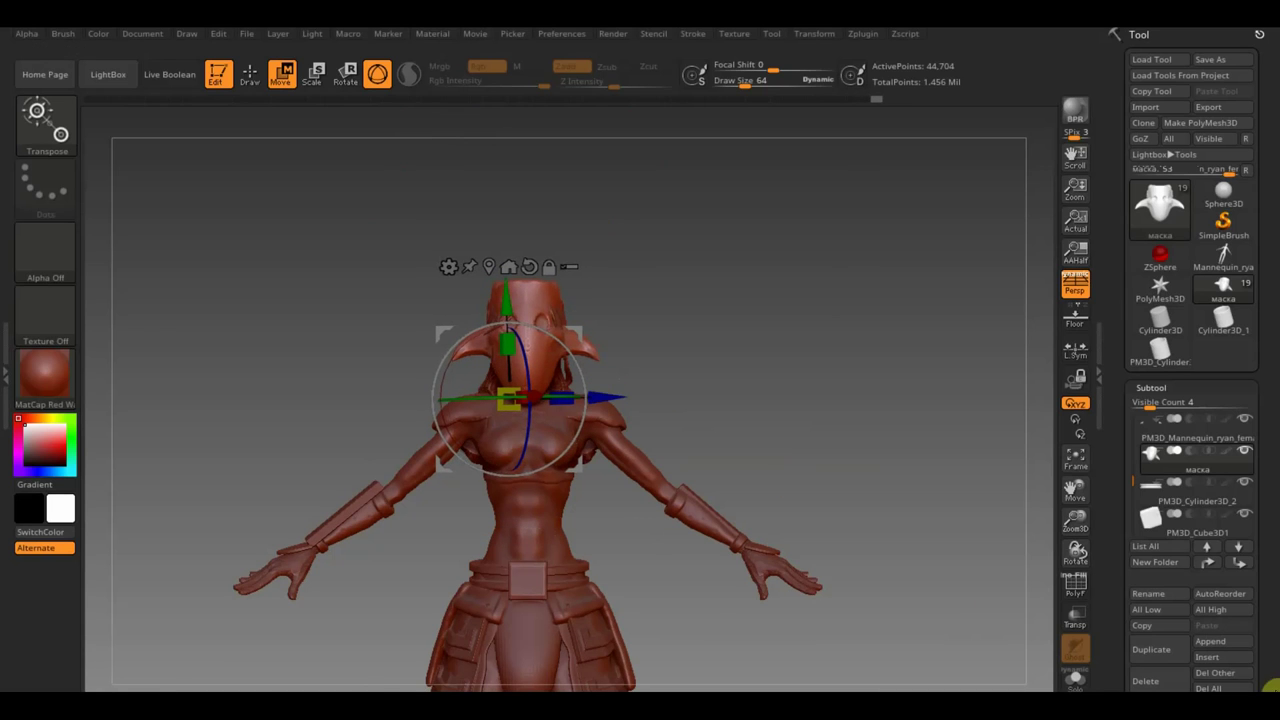
- Mirror And Weld the mask into a symmetric 46,080-point mesh, then zoom in on the head
{"action": "left_click_drag", "start_coordinate": [1270, 688], "coordinate": [1220, 511]}
{"action": "left_click", "coordinate": [1168, 489]}
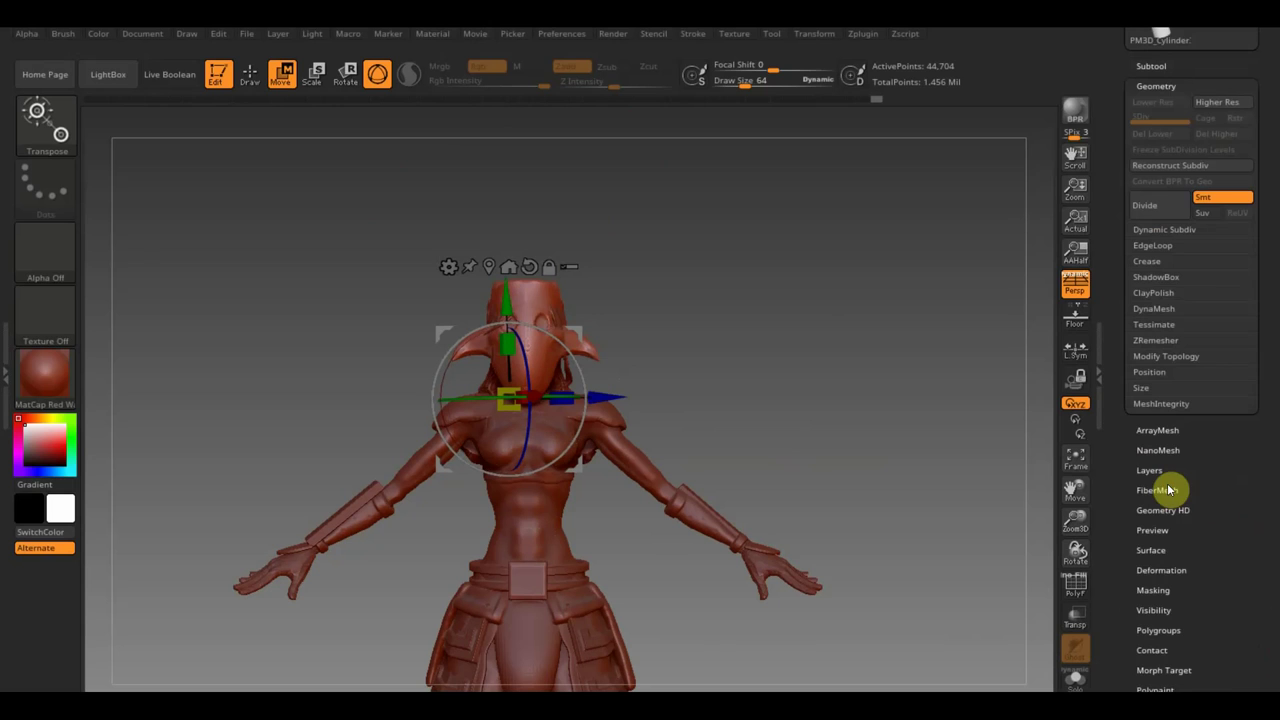
{"action": "left_click", "coordinate": [1165, 356]}
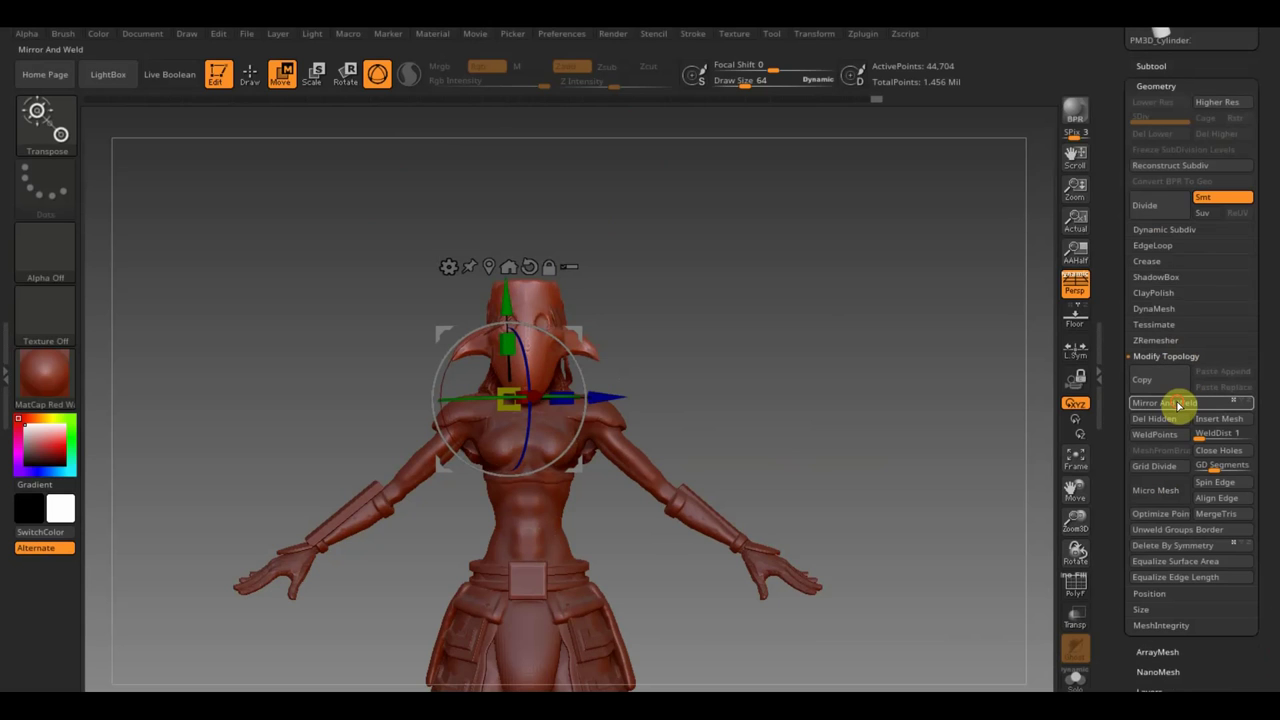
{"action": "left_click", "coordinate": [1170, 402]}
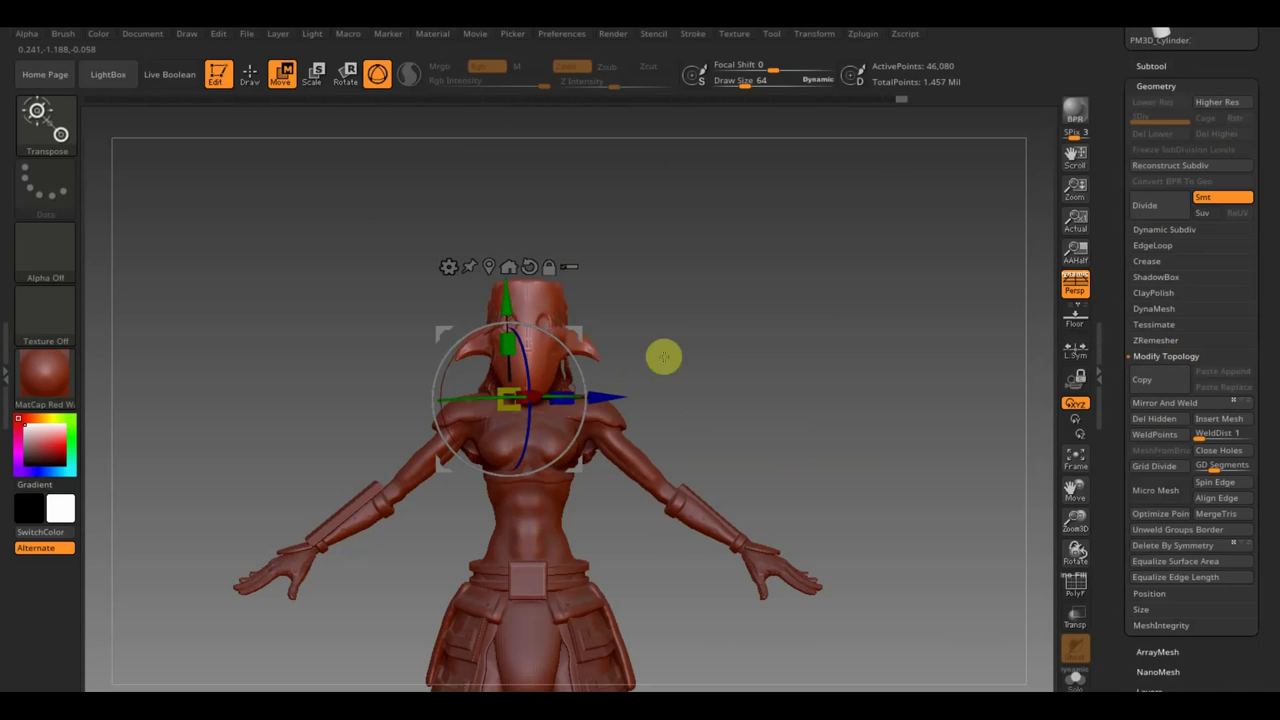
{"action": "mouse_move", "coordinate": [663, 357]}
{"action": "left_mouse_down"}
{"action": "mouse_move", "coordinate": [765, 347]}
{"action": "mouse_move", "coordinate": [740, 364]}
{"action": "left_mouse_up"}
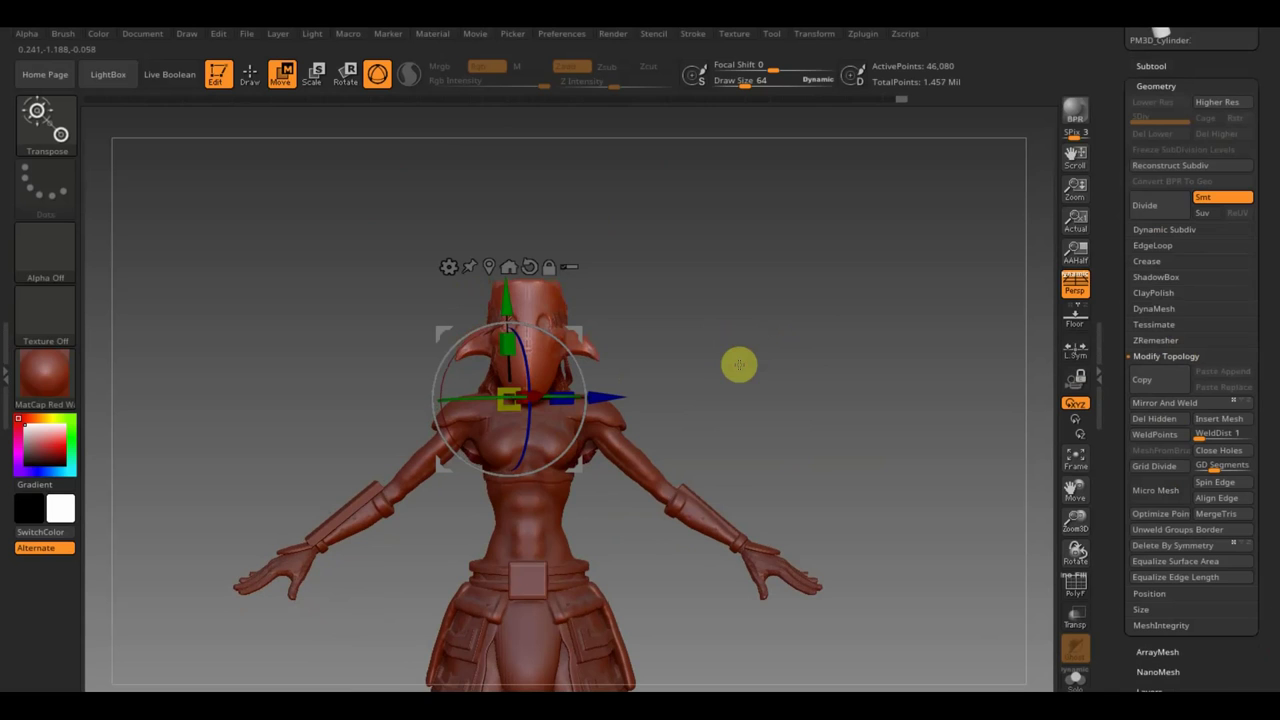
{"action": "mouse_move", "coordinate": [714, 371]}
{"action": "left_mouse_down"}
{"action": "mouse_move", "coordinate": [848, 384]}
{"action": "mouse_move", "coordinate": [748, 399]}
{"action": "mouse_move", "coordinate": [754, 383]}
{"action": "mouse_move", "coordinate": [744, 410]}
{"action": "mouse_move", "coordinate": [806, 543]}
{"action": "left_mouse_up"}
{"action": "left_click_drag", "start_coordinate": [851, 309], "coordinate": [880, 363], "text": "alt"}
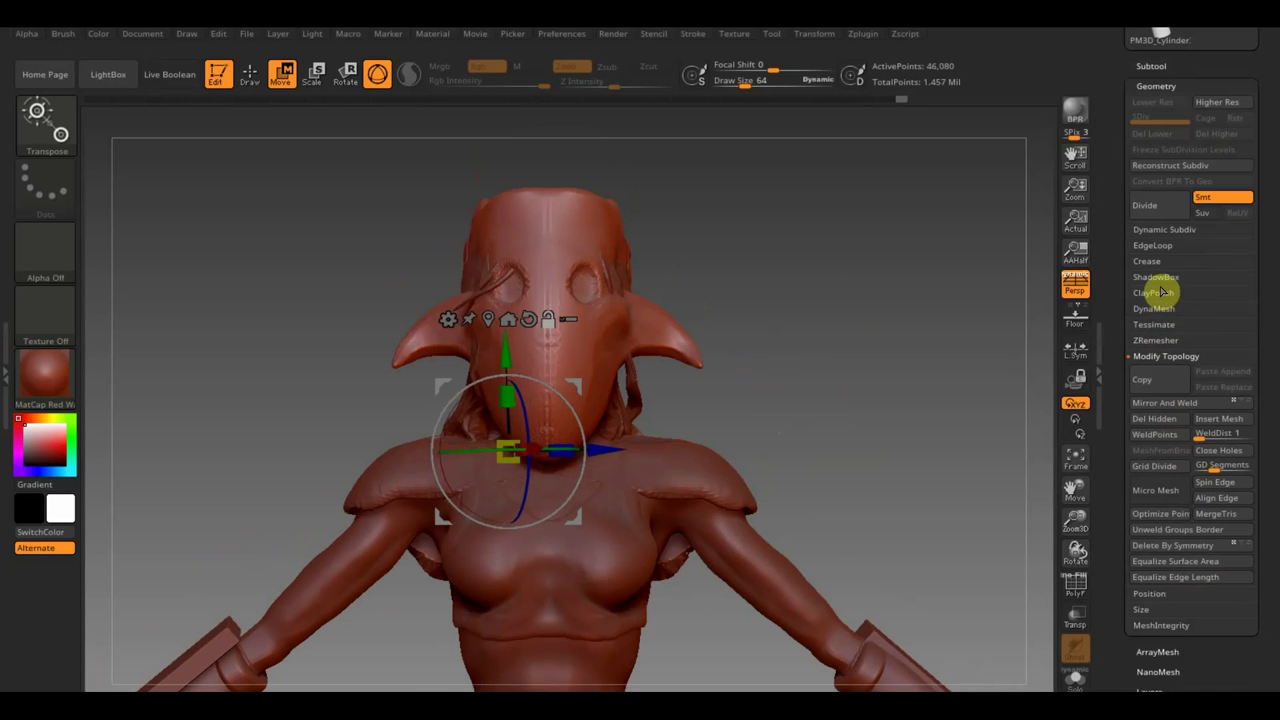
- In Draw mode, smooth the mask's face down to the chin and bring up the subtool list
{"action": "left_click", "coordinate": [1155, 308]}
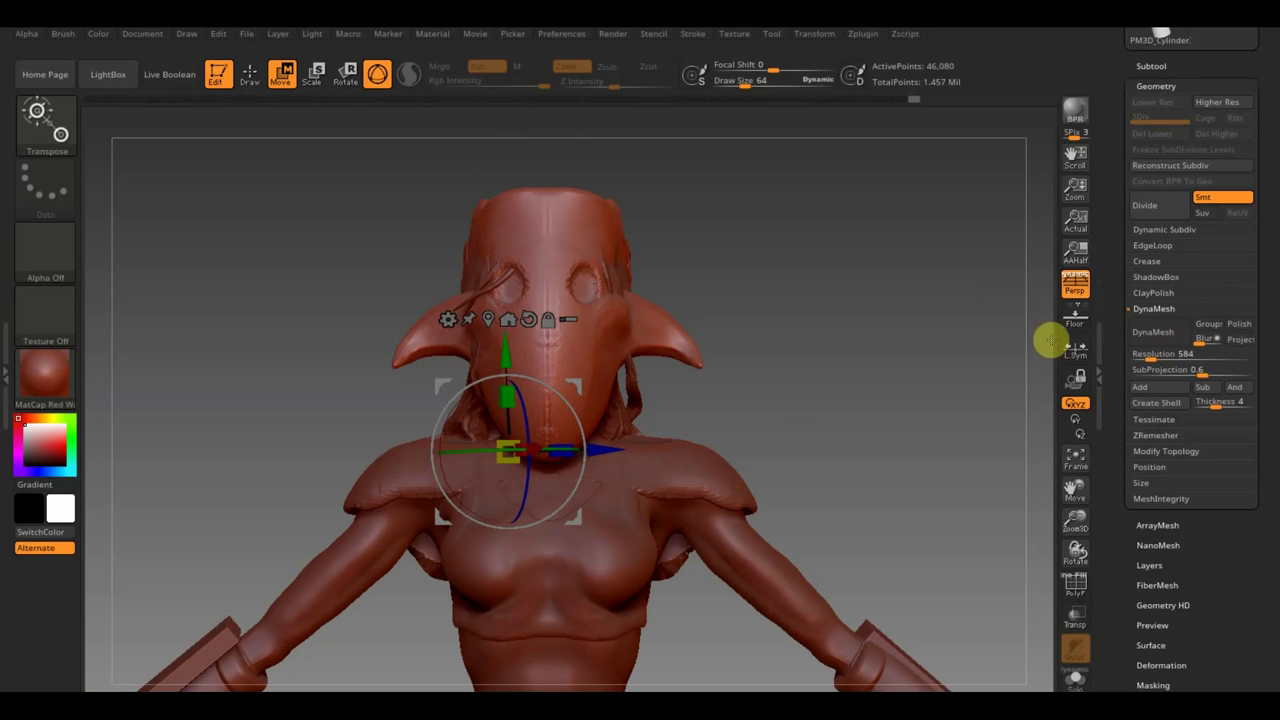
{"action": "left_click", "coordinate": [250, 75]}
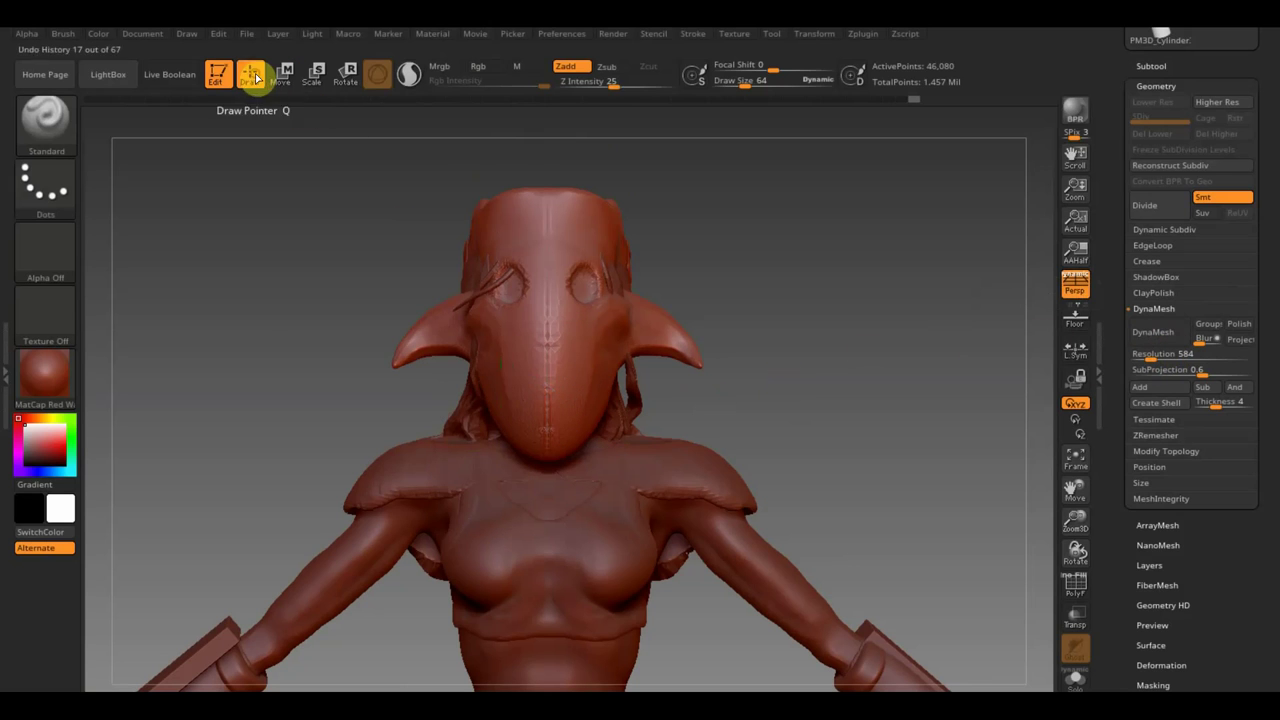
{"action": "left_click_drag", "start_coordinate": [547, 228], "coordinate": [550, 455], "text": "shift"}
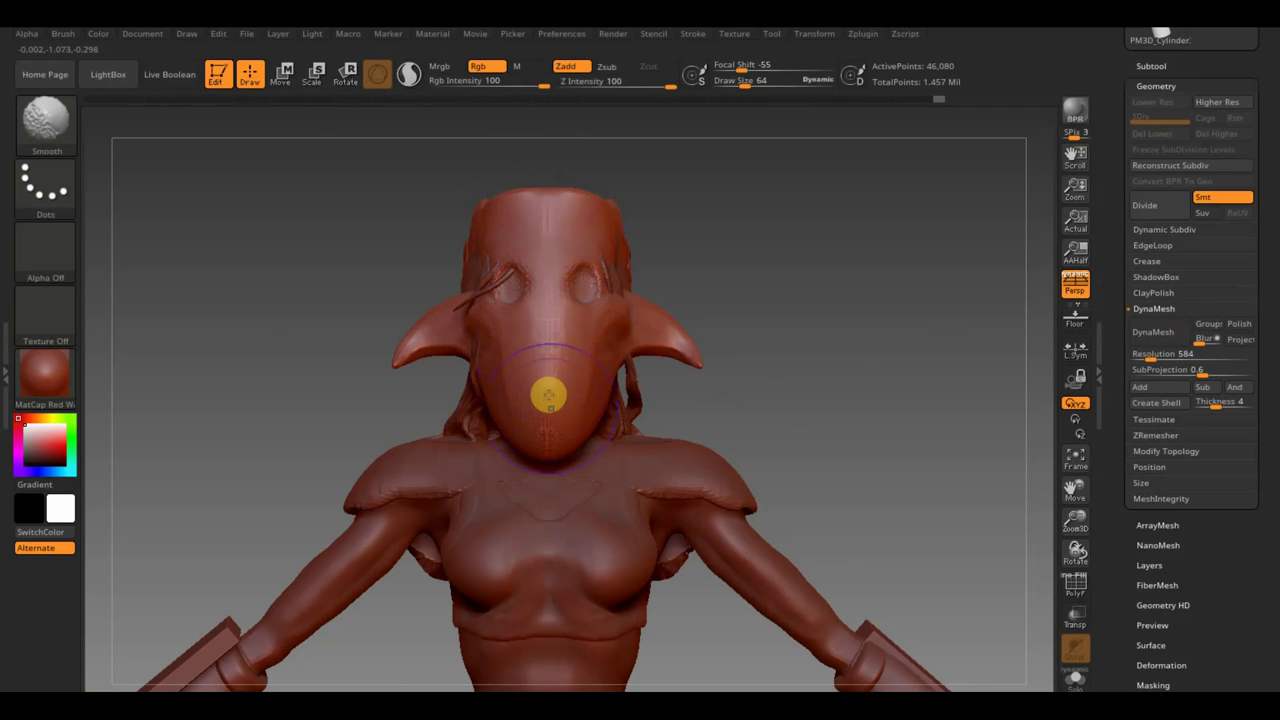
{"action": "left_click", "coordinate": [1152, 66]}
- Insert a Sphereinder3D mesh as a new subtool and make it active
{"action": "left_click", "coordinate": [1222, 335]}
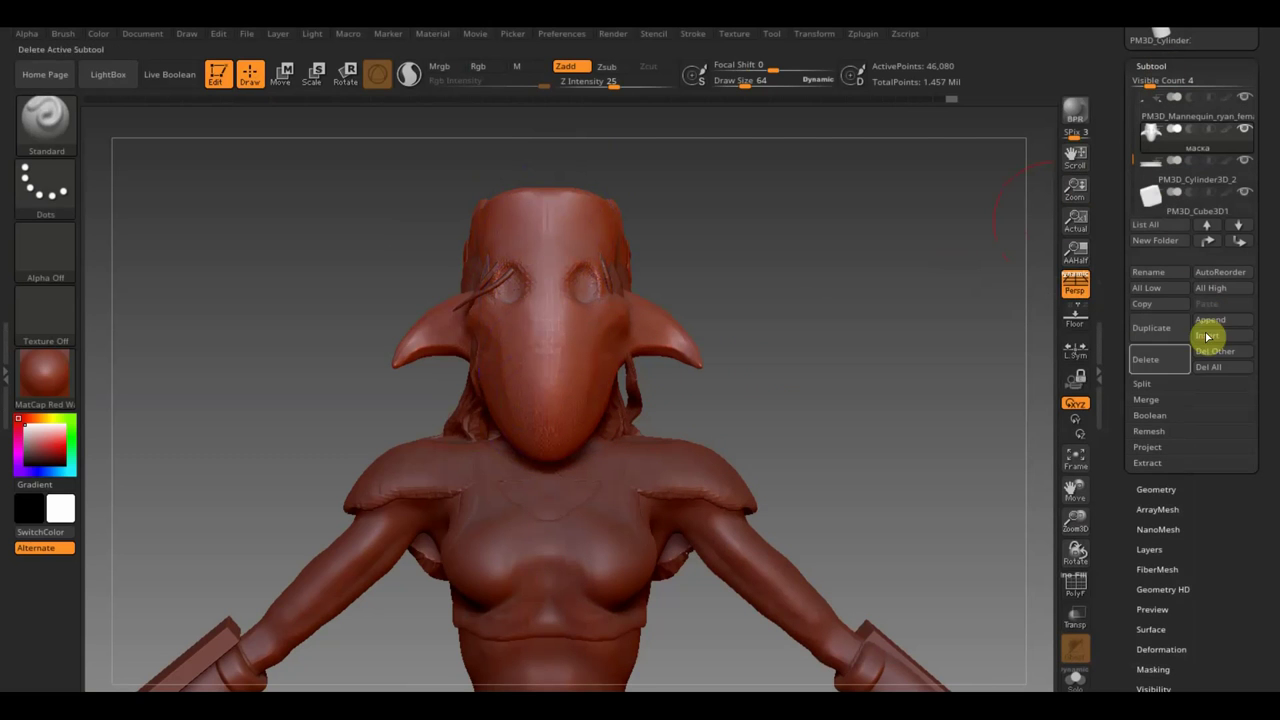
{"action": "left_click", "coordinate": [1228, 322]}
{"action": "mouse_move", "coordinate": [826, 445]}
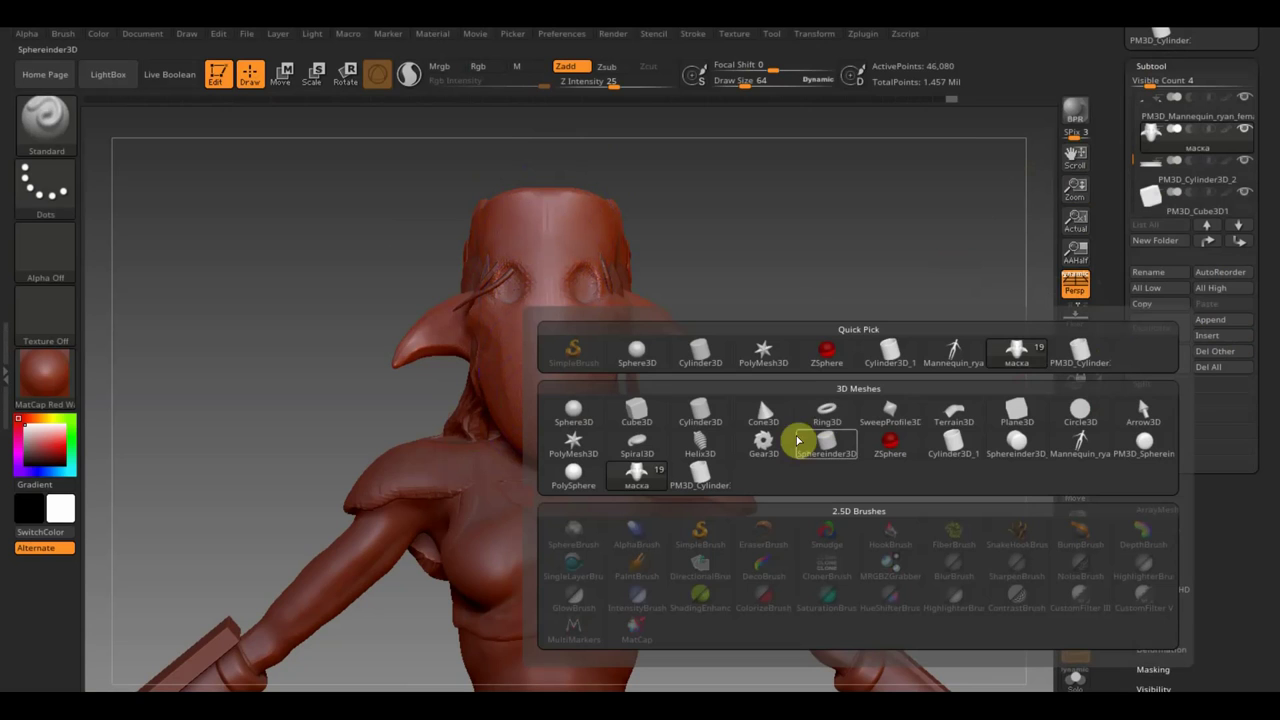
{"action": "left_click", "coordinate": [822, 450]}
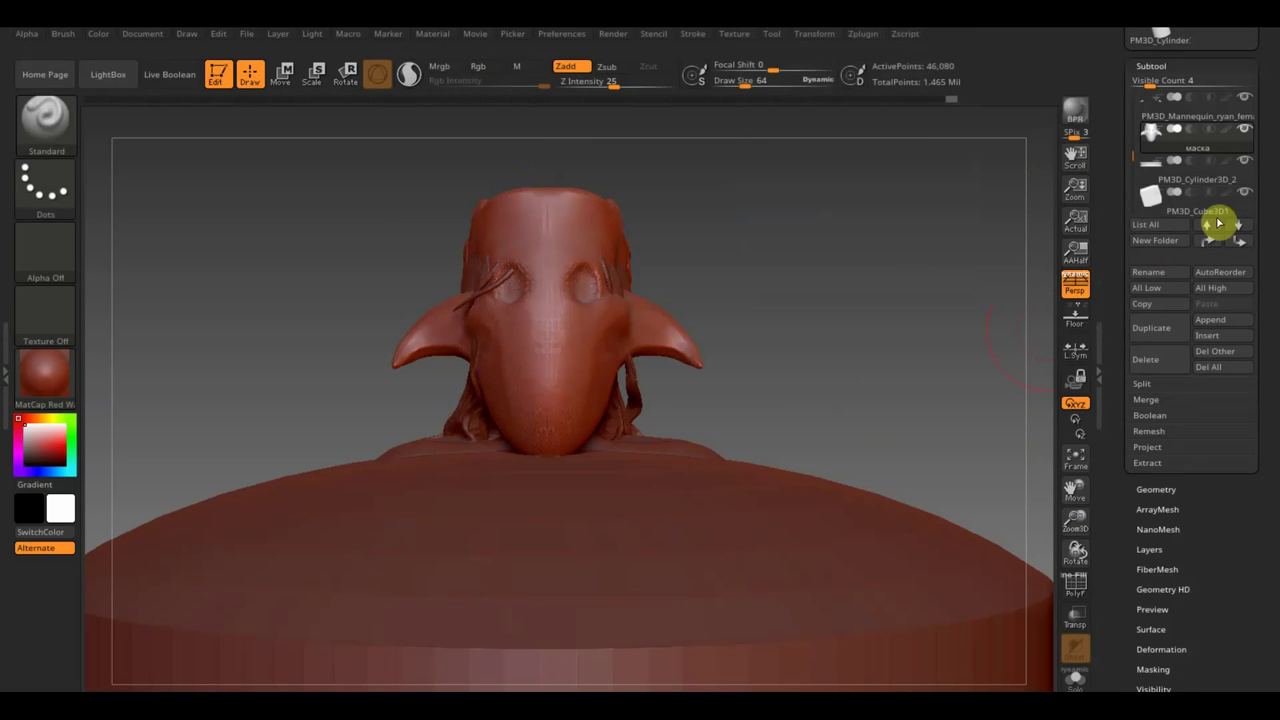
{"action": "key", "text": "n"}
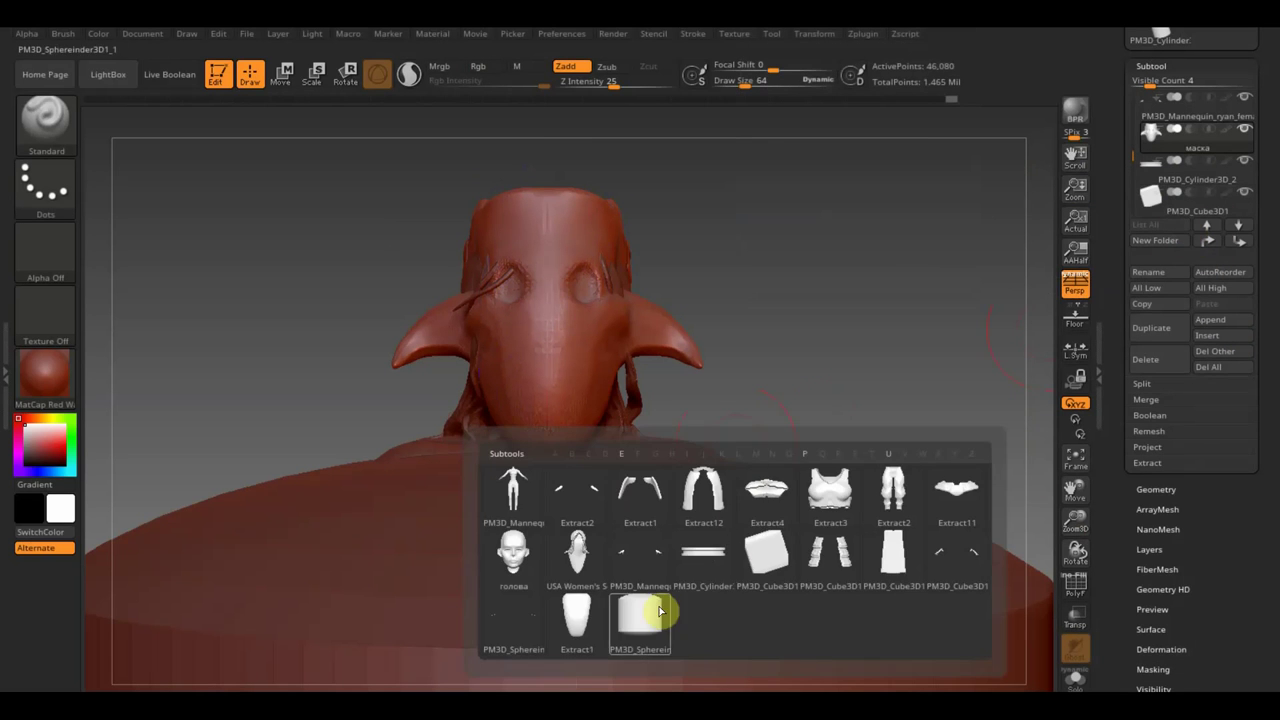
{"action": "left_click", "coordinate": [660, 600]}
- Scale the cylinder to about 0.3, rotate it 90° beside the character and shrink it into a small capsule
{"action": "left_click", "coordinate": [294, 86]}
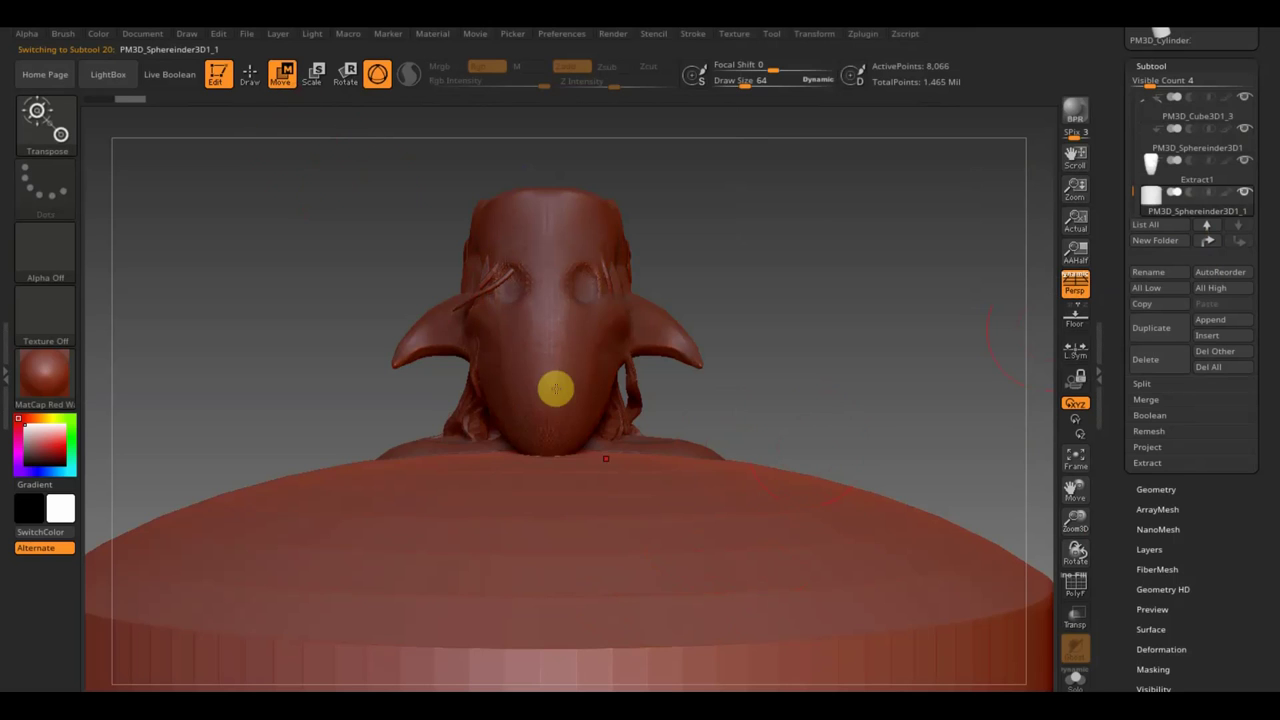
{"action": "key", "text": "f"}
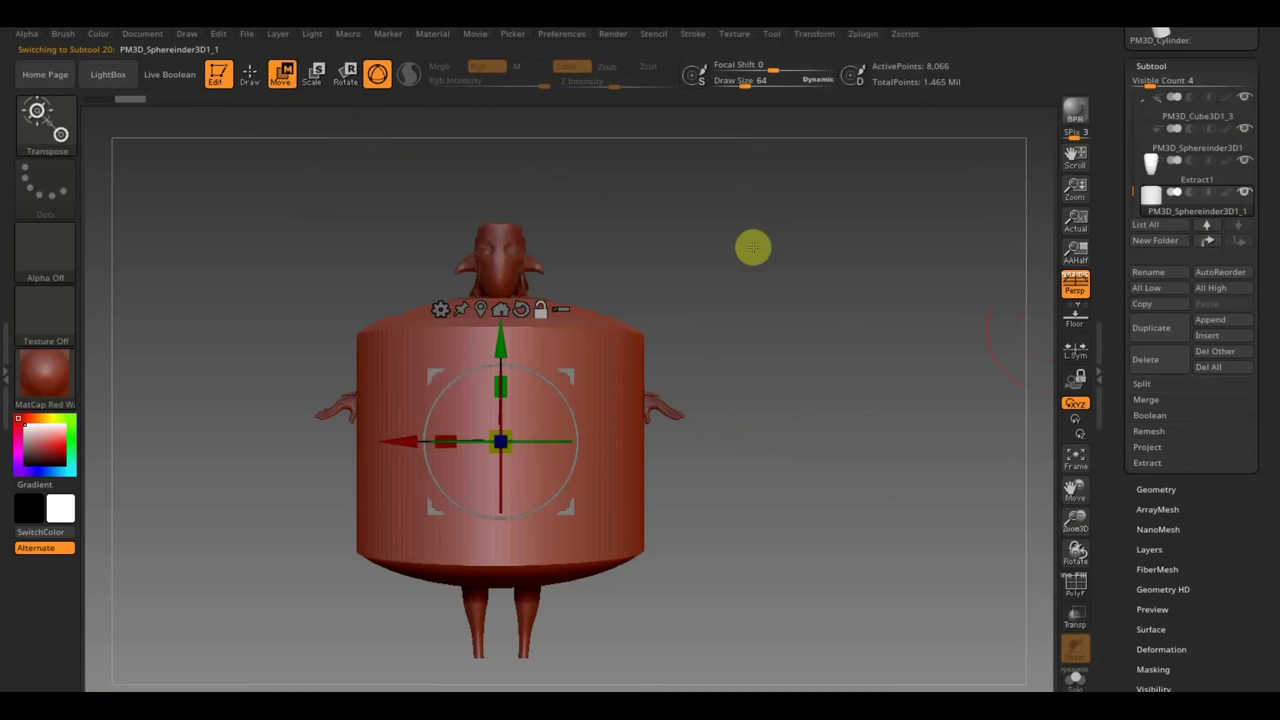
{"action": "left_click_drag", "start_coordinate": [510, 460], "coordinate": [445, 374]}
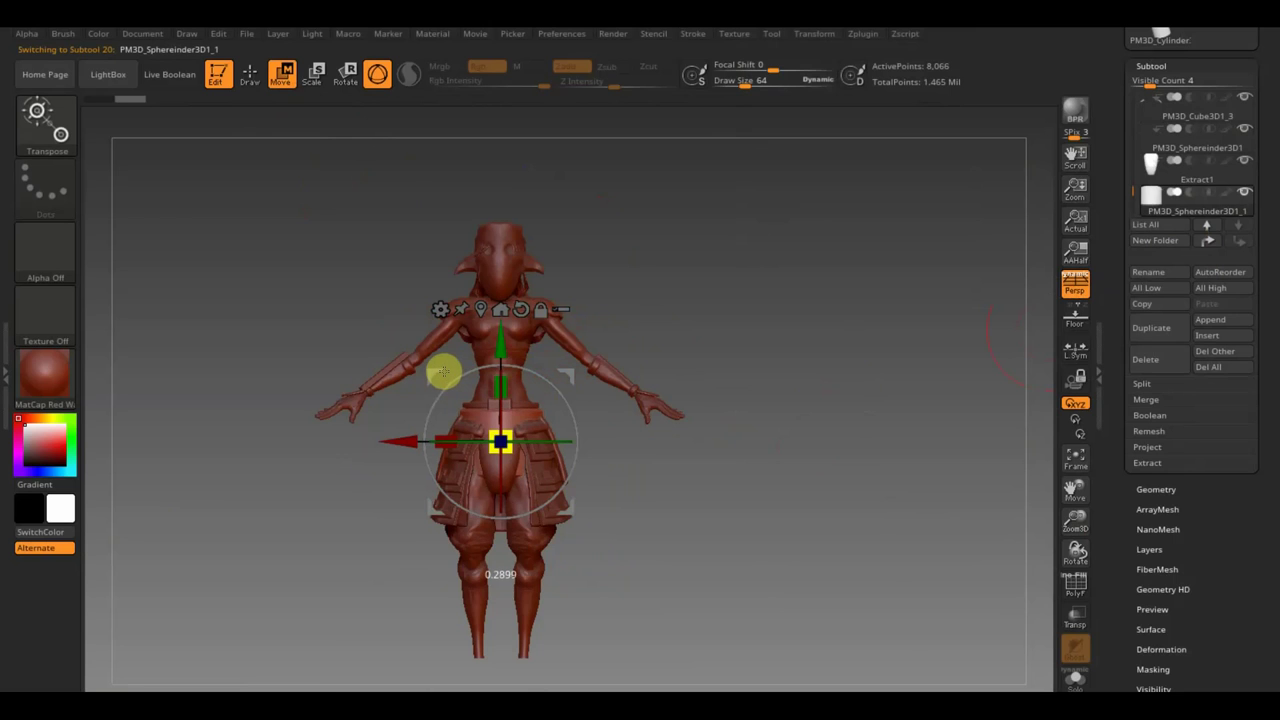
{"action": "left_click_drag", "start_coordinate": [685, 475], "coordinate": [789, 477], "text": "shift"}
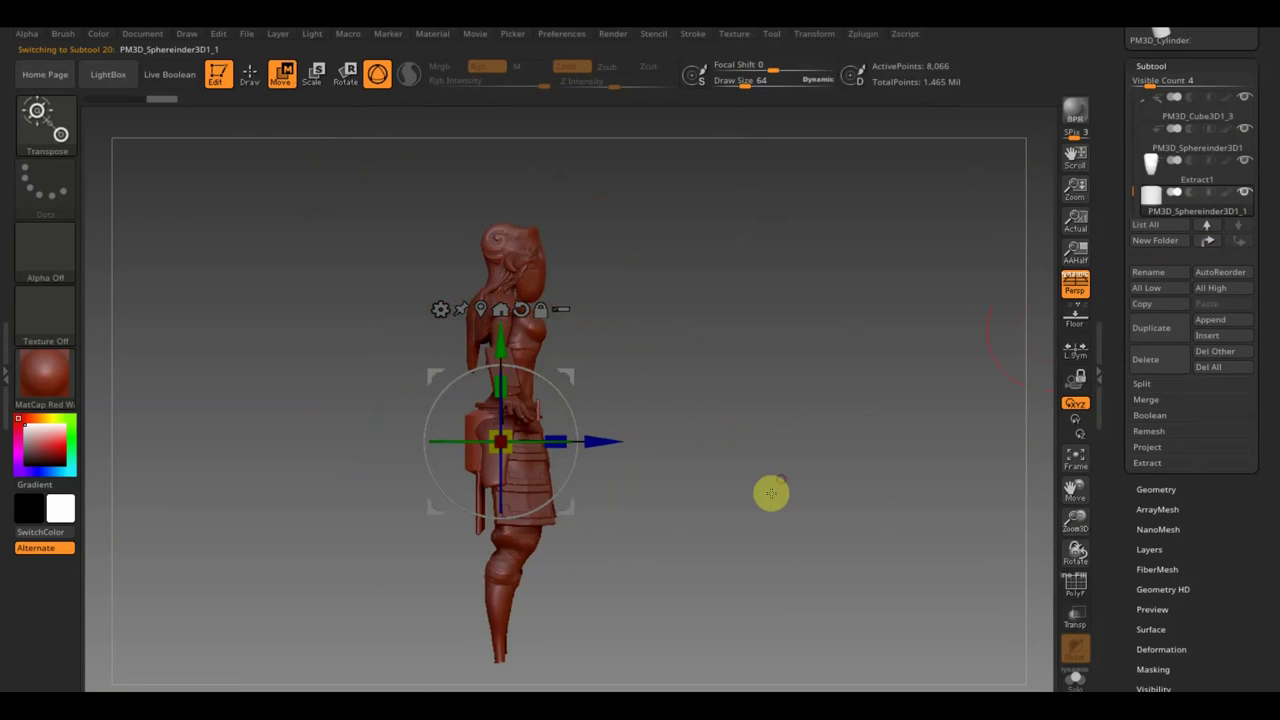
{"action": "mouse_move", "coordinate": [603, 431]}
{"action": "left_mouse_down"}
{"action": "mouse_move", "coordinate": [771, 431]}
{"action": "mouse_move", "coordinate": [680, 351]}
{"action": "mouse_move", "coordinate": [623, 333]}
{"action": "left_mouse_up"}
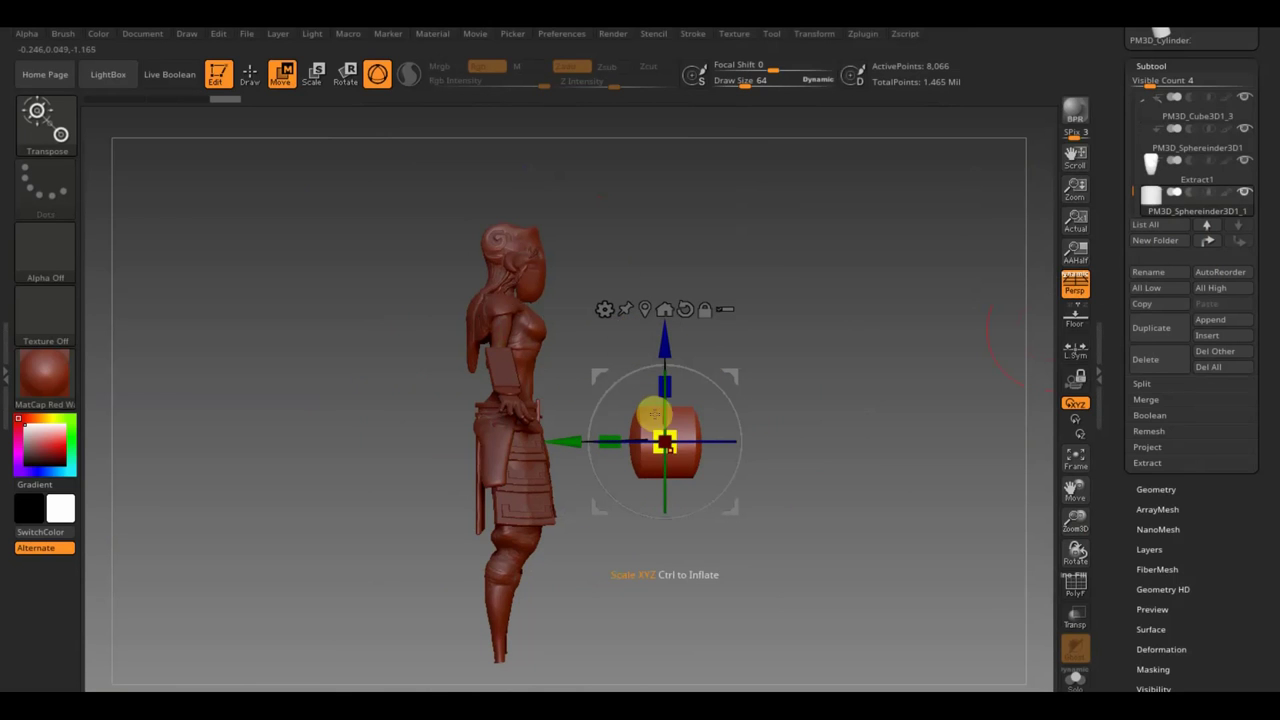
{"action": "left_click_drag", "start_coordinate": [677, 458], "coordinate": [569, 427]}
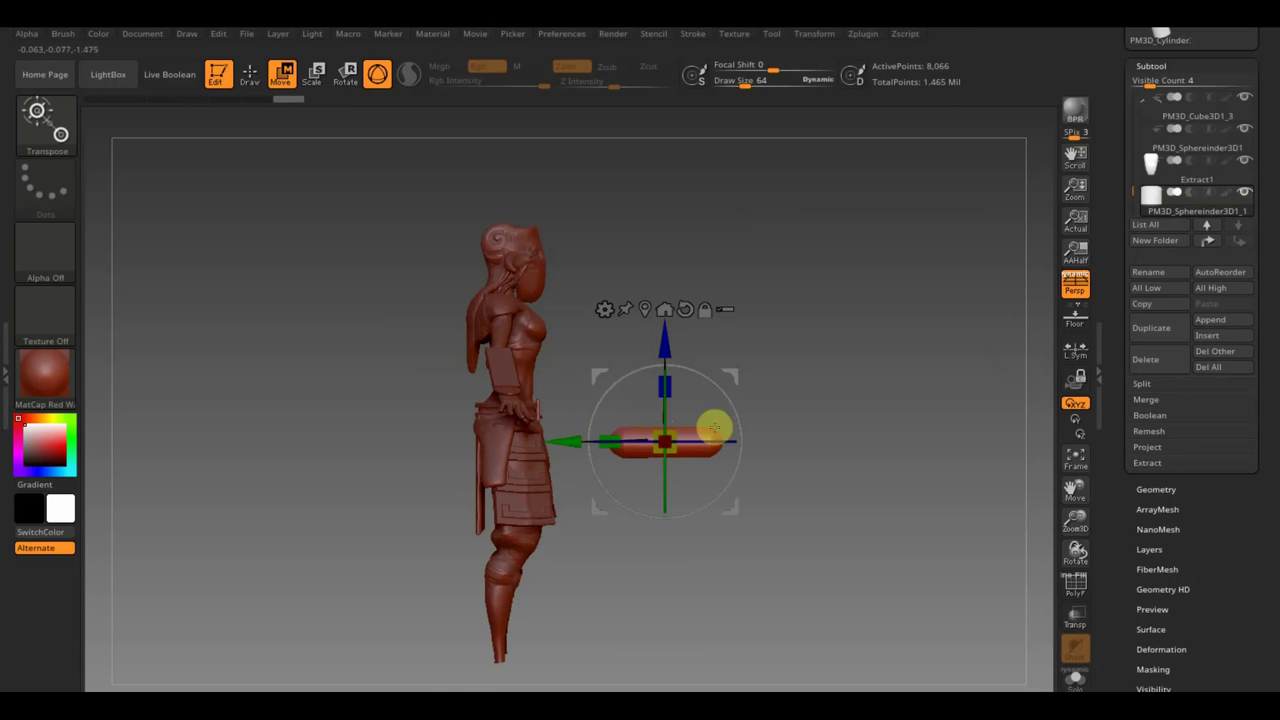
{"action": "left_click", "coordinate": [250, 73]}
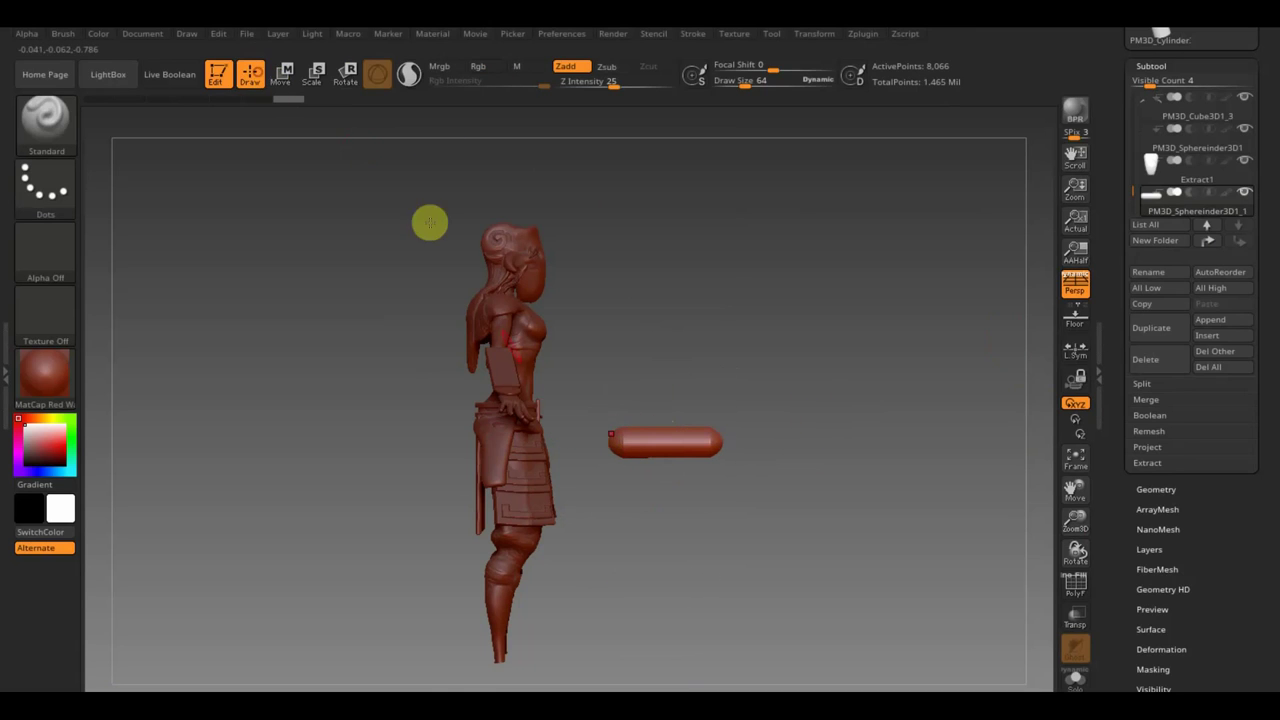
- Trim one end of the capsule with the rectangle trim brush, DynaMesh it, subdivide twice and delete lower levels
{"action": "left_click", "coordinate": [45, 120]}
{"action": "left_click", "coordinate": [935, 213]}
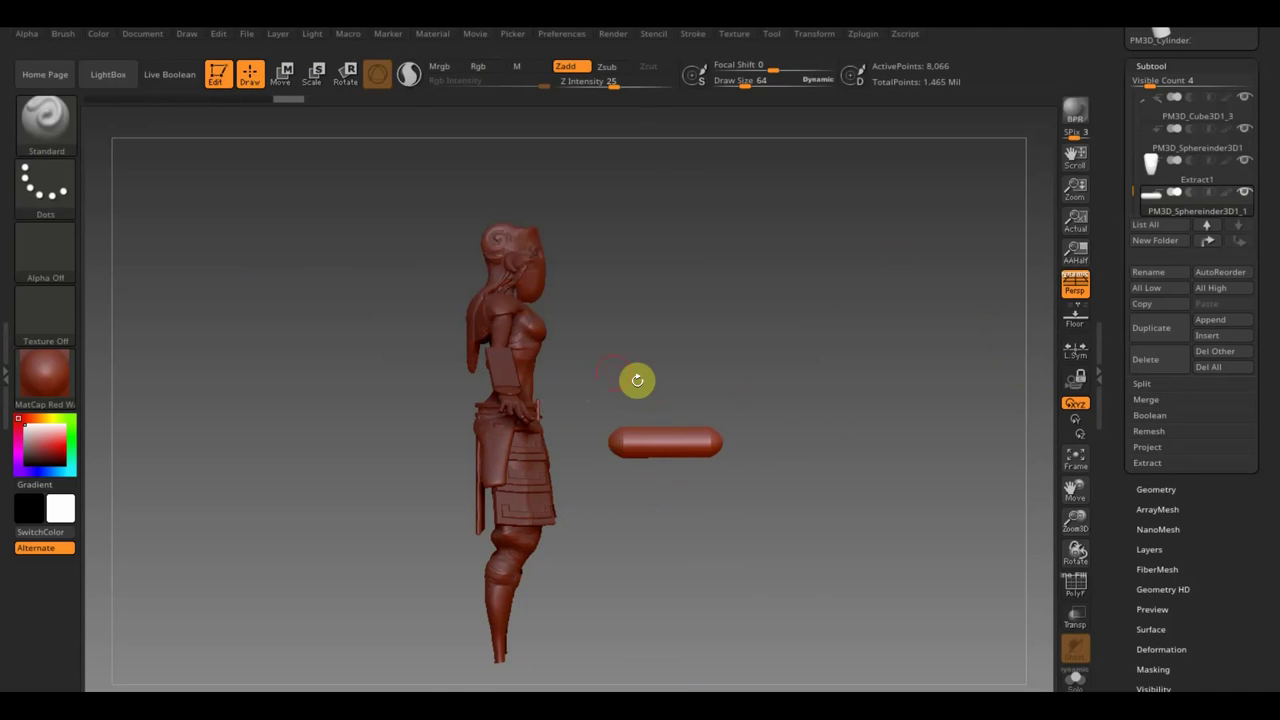
{"action": "left_click_drag", "start_coordinate": [581, 350], "coordinate": [628, 515]}
{"action": "left_click", "coordinate": [1155, 490]}
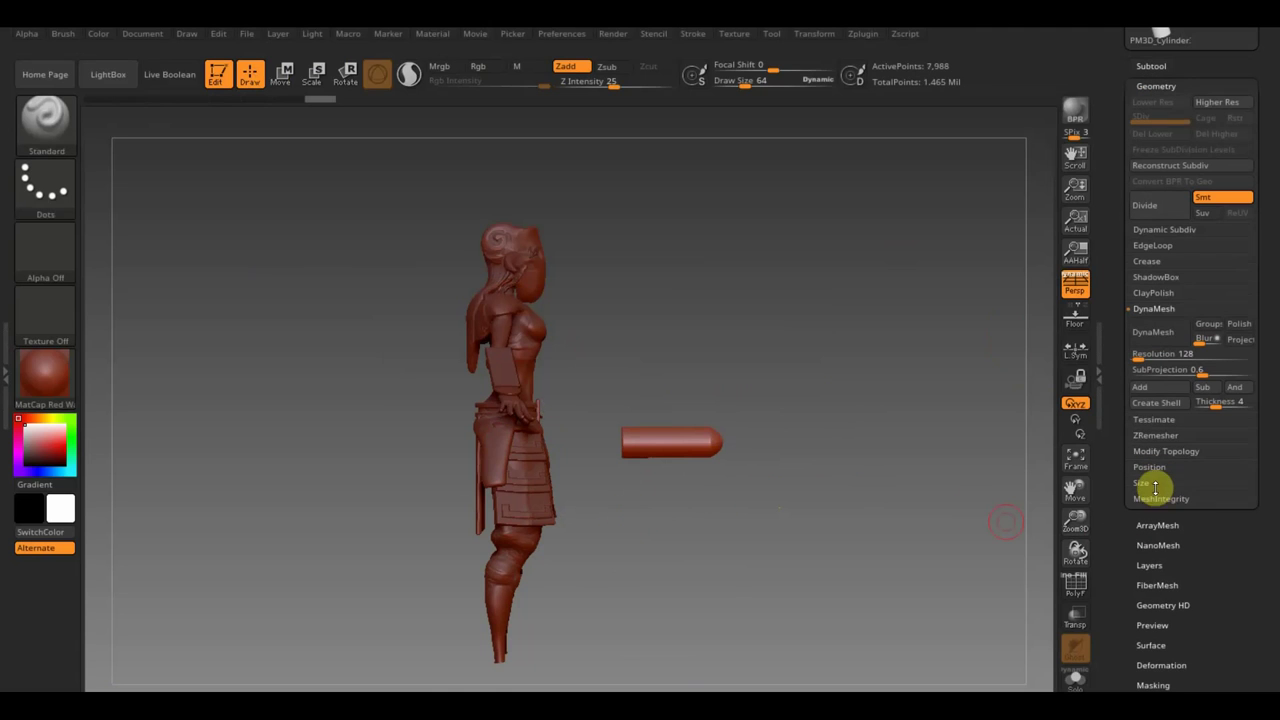
{"action": "left_click", "coordinate": [1160, 335]}
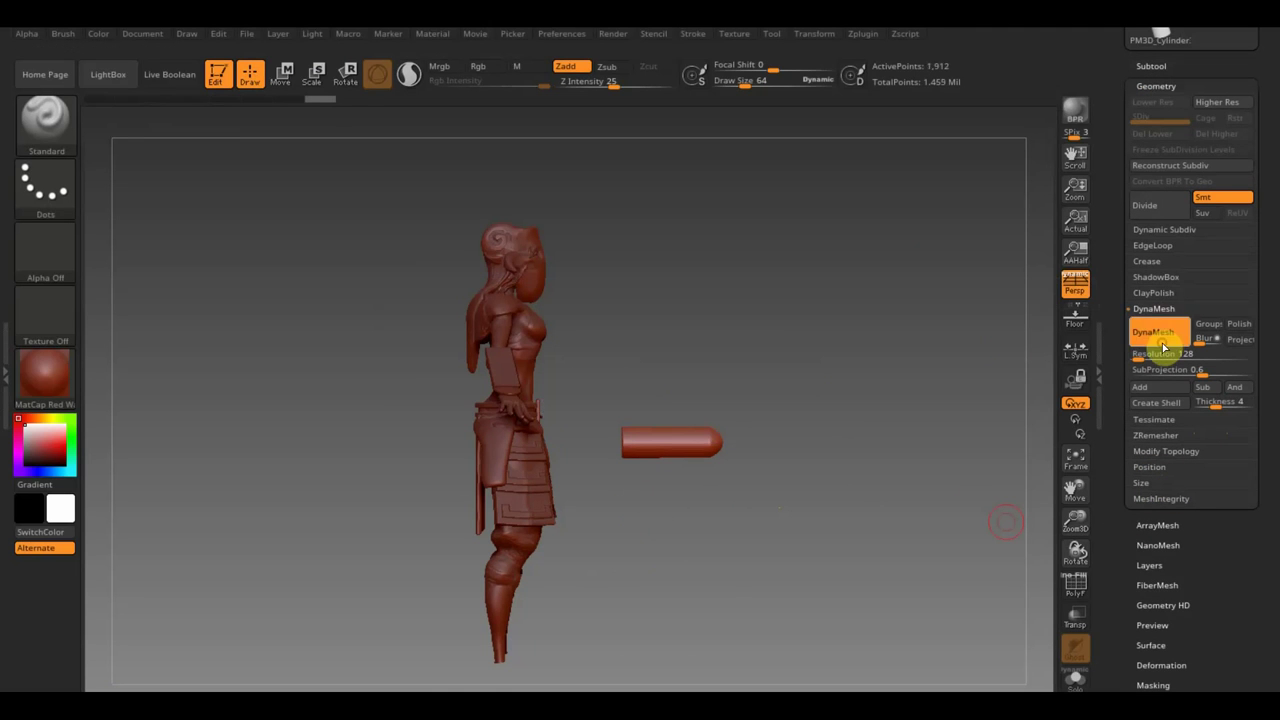
{"action": "key", "text": "ctrl+d"}
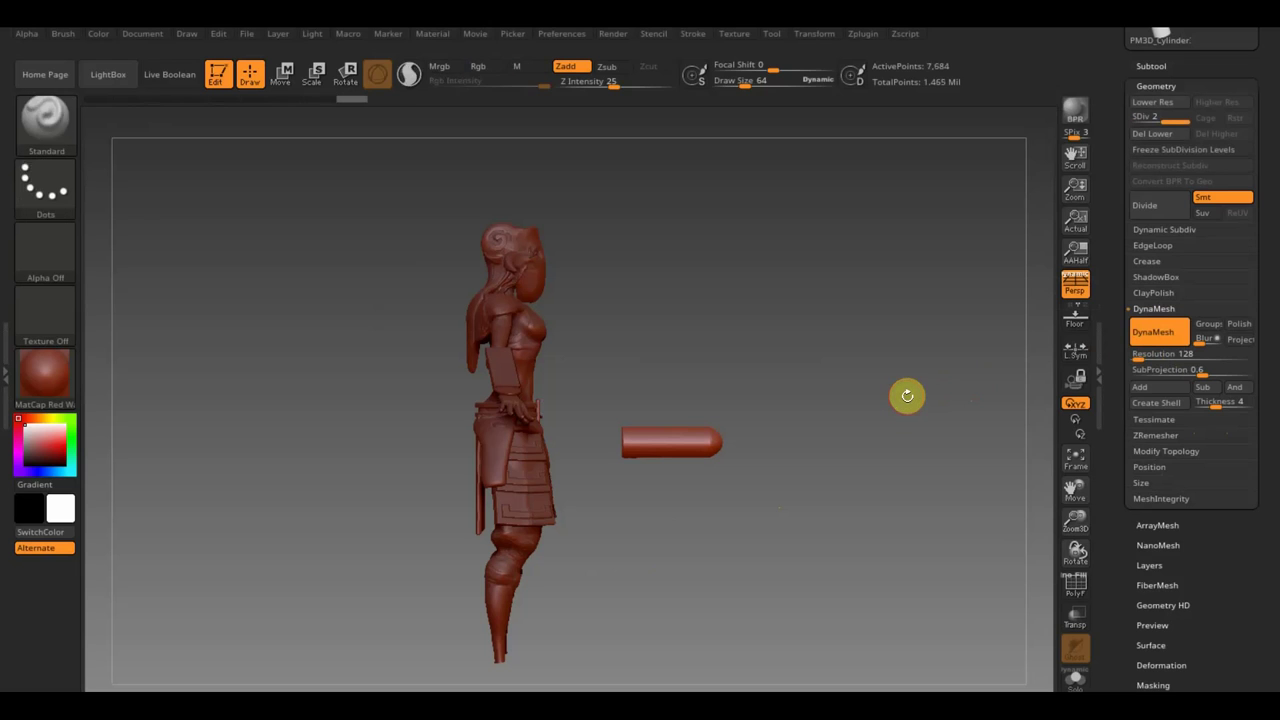
{"action": "key", "text": "ctrl+d"}
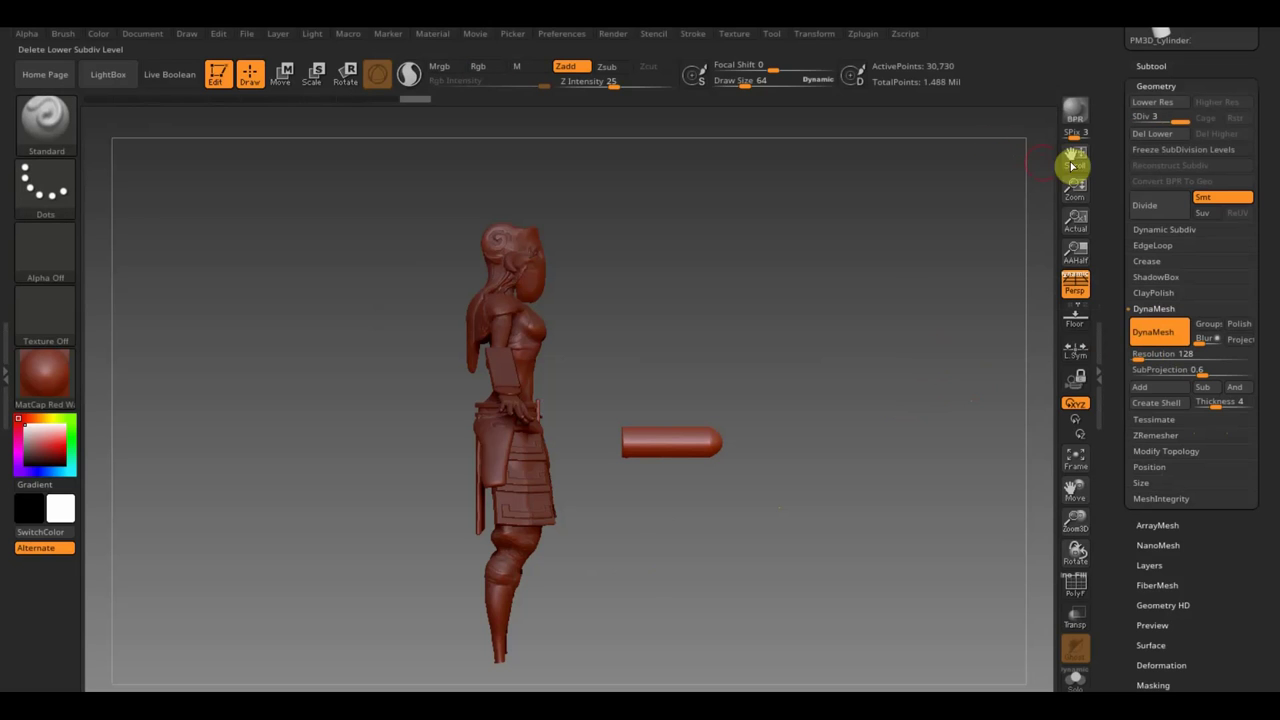
{"action": "left_click", "coordinate": [1153, 133]}
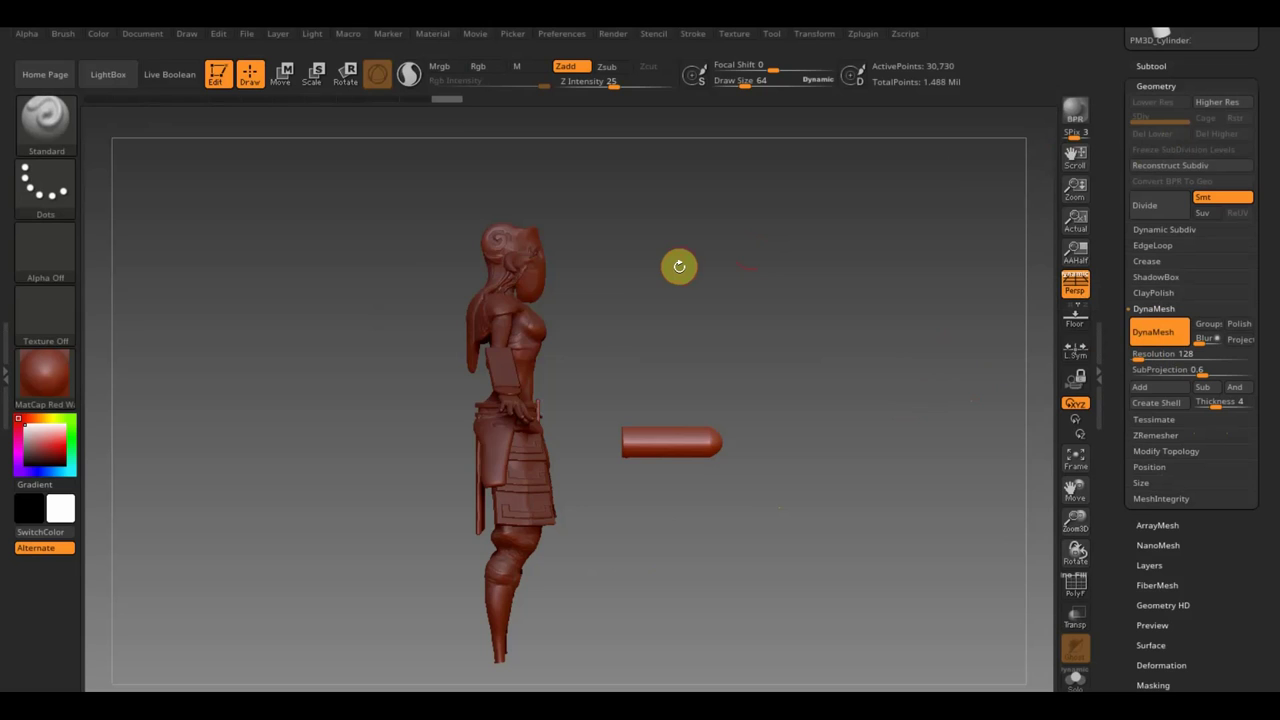
- Subdivide the маска subtool and delete its lower subdivision levels
{"action": "key", "text": "n"}
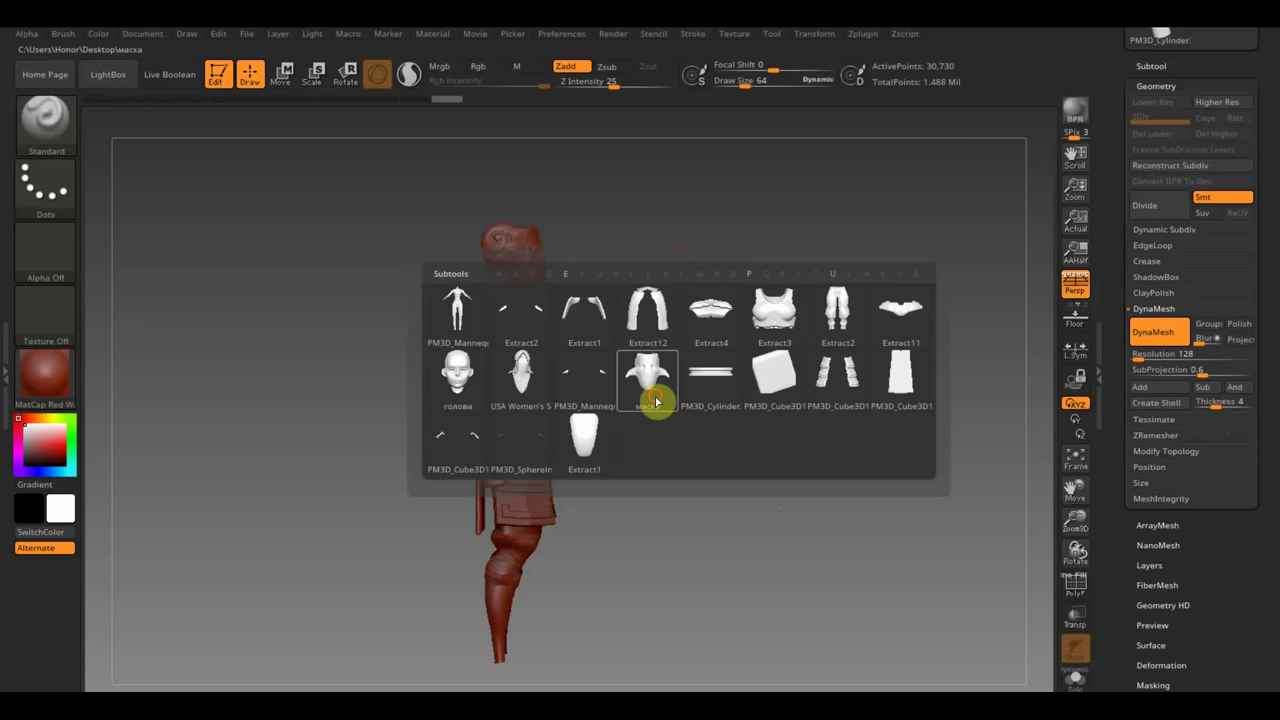
{"action": "left_click", "coordinate": [655, 398]}
{"action": "key", "text": "ctrl"}
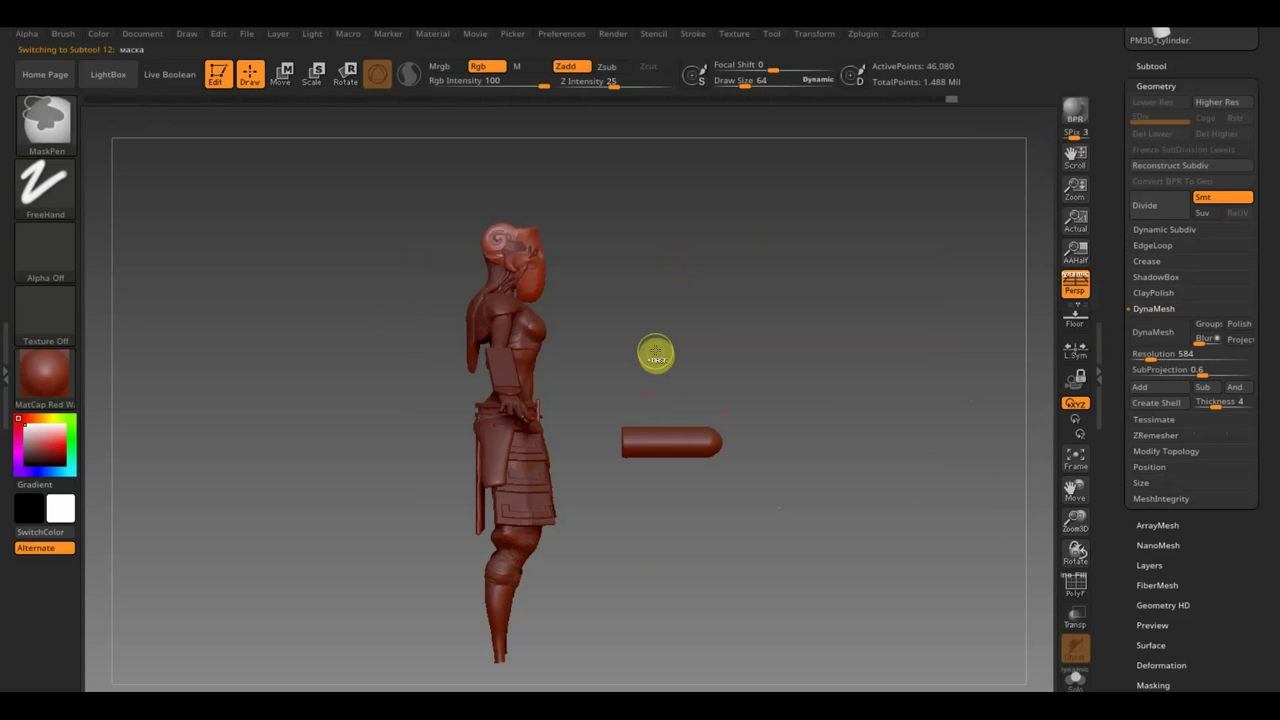
{"action": "key", "text": "ctrl+d"}
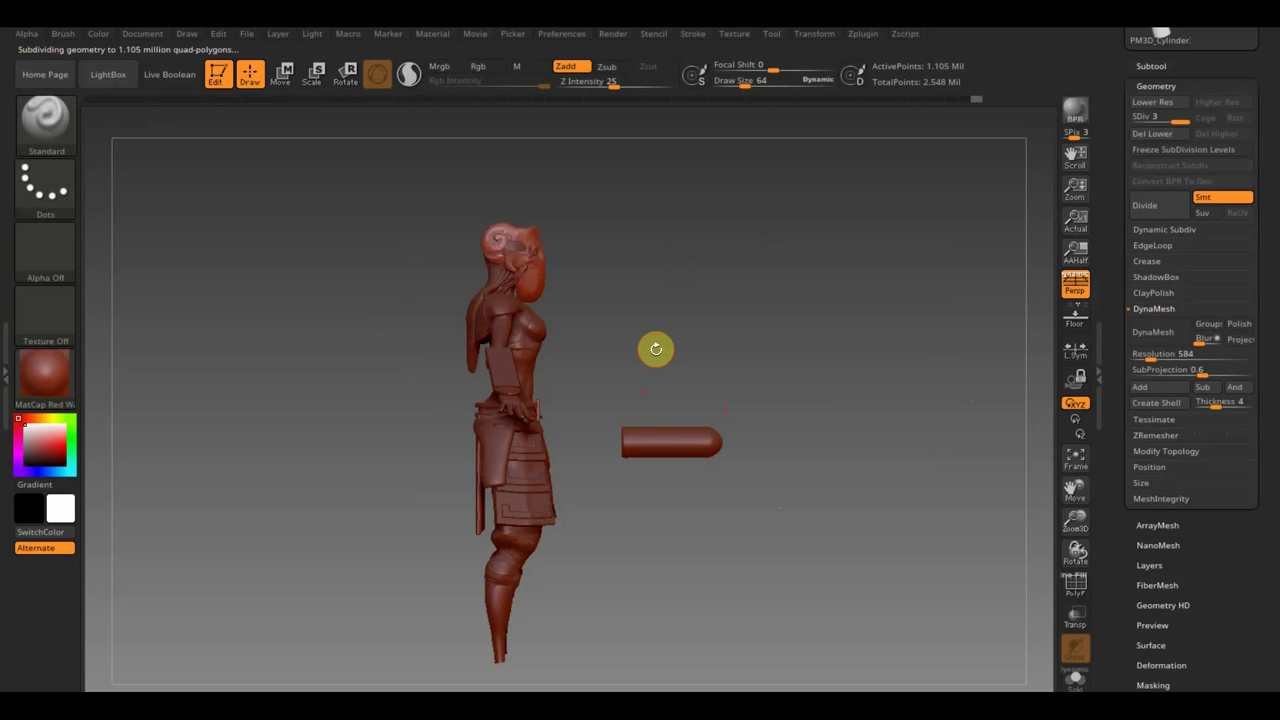
{"action": "key", "text": "ctrl"}
{"action": "left_click", "coordinate": [1180, 136]}
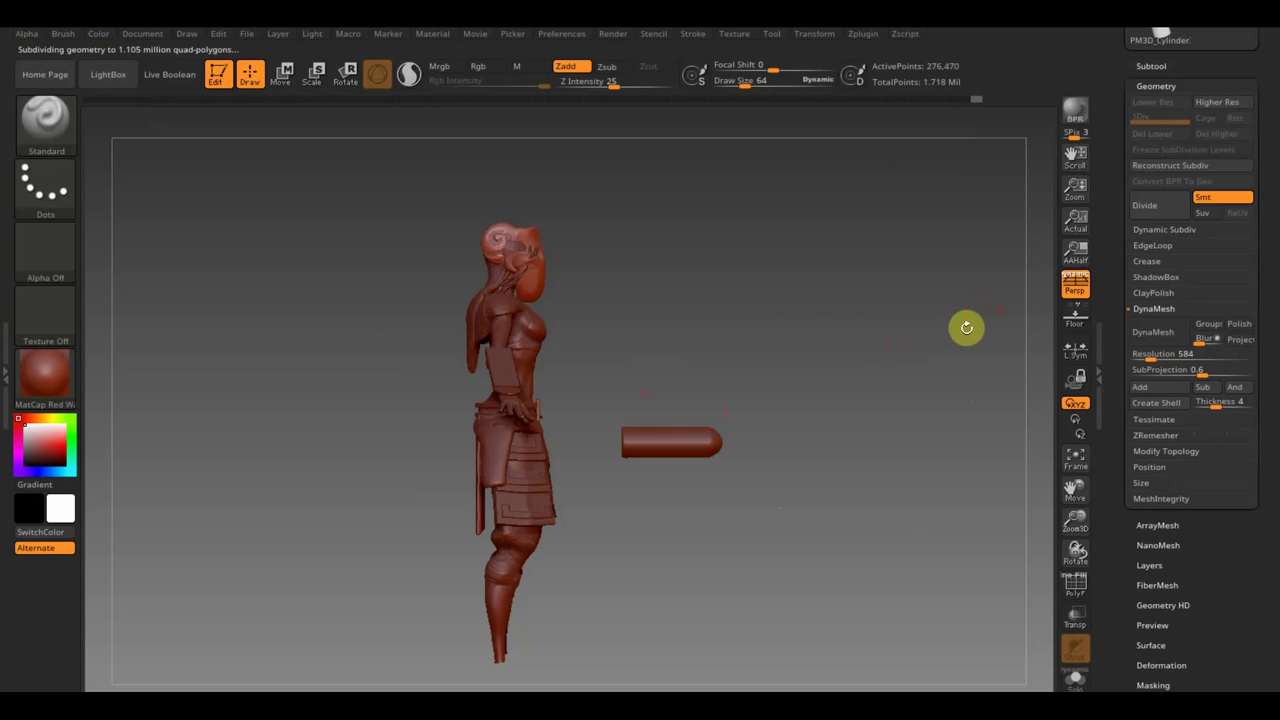
- Reorder subtools: move маска down twice, then move PM3D_Sphereinder3D1_1 to the bottom
{"action": "key", "text": "F1"}
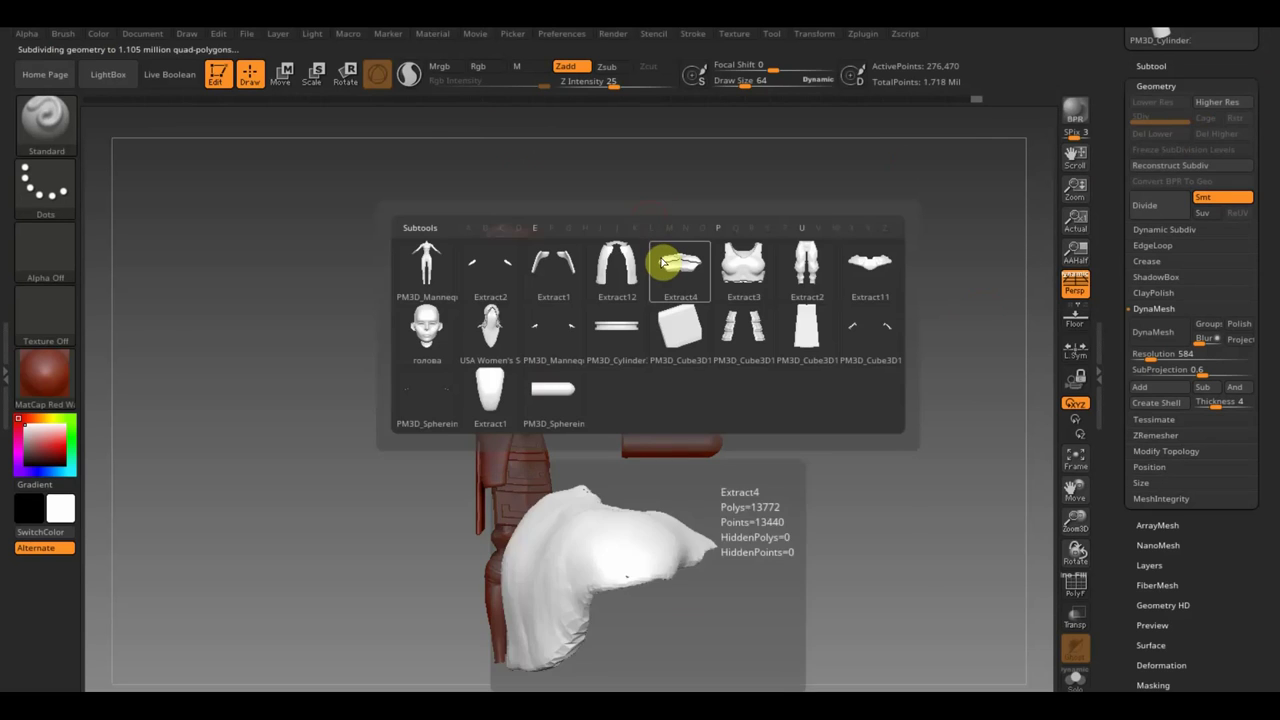
{"action": "left_click", "coordinate": [1165, 66]}
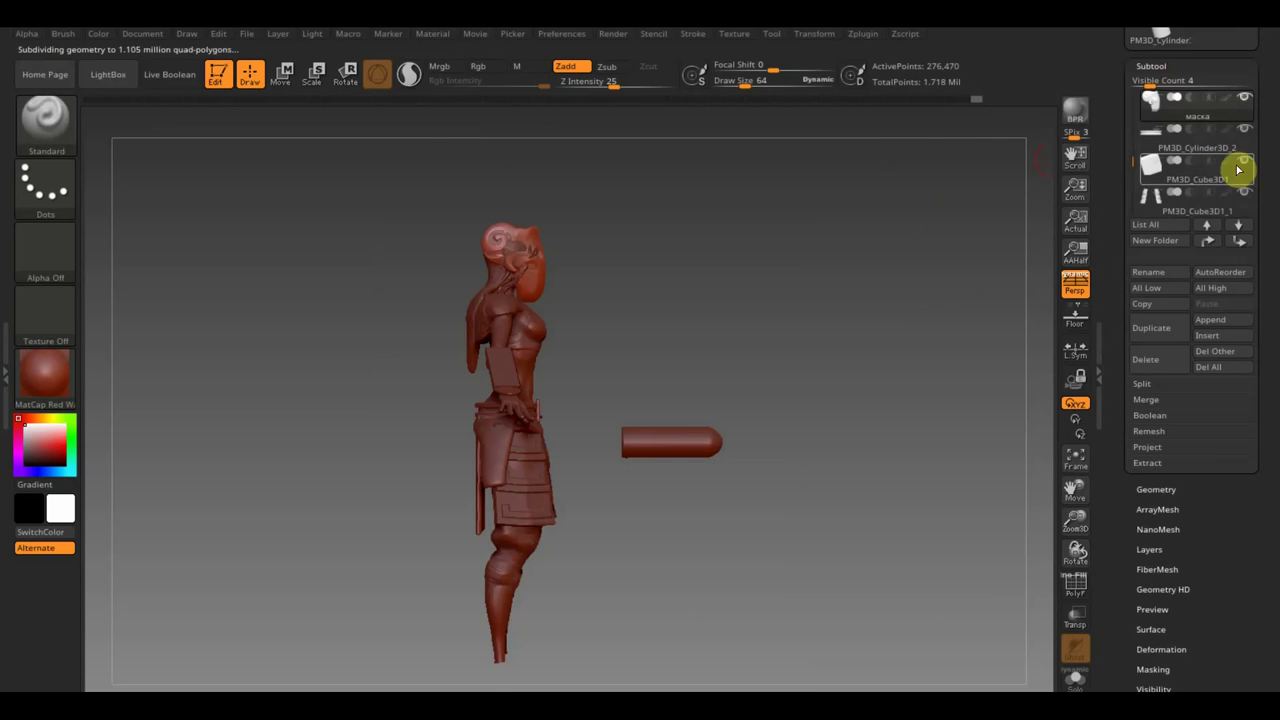
{"action": "left_click", "coordinate": [1243, 242], "text": "shift"}
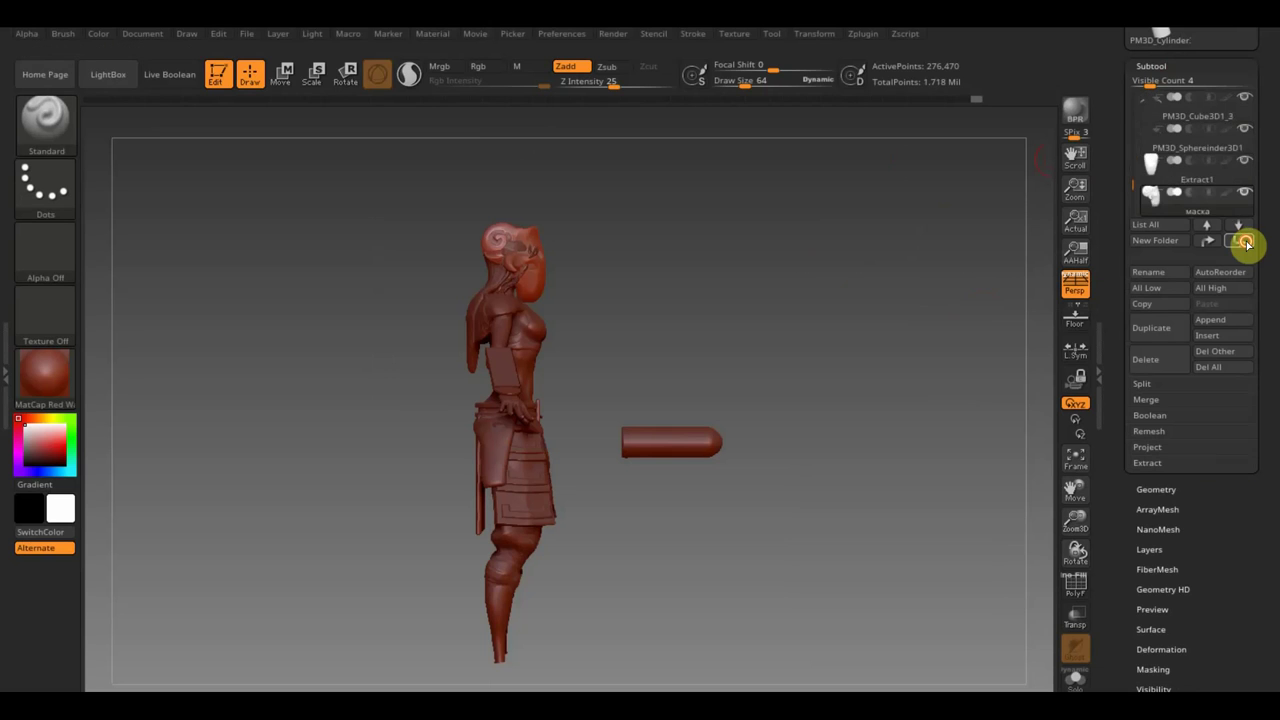
{"action": "left_click", "coordinate": [1243, 242]}
{"action": "left_click", "coordinate": [1165, 191]}
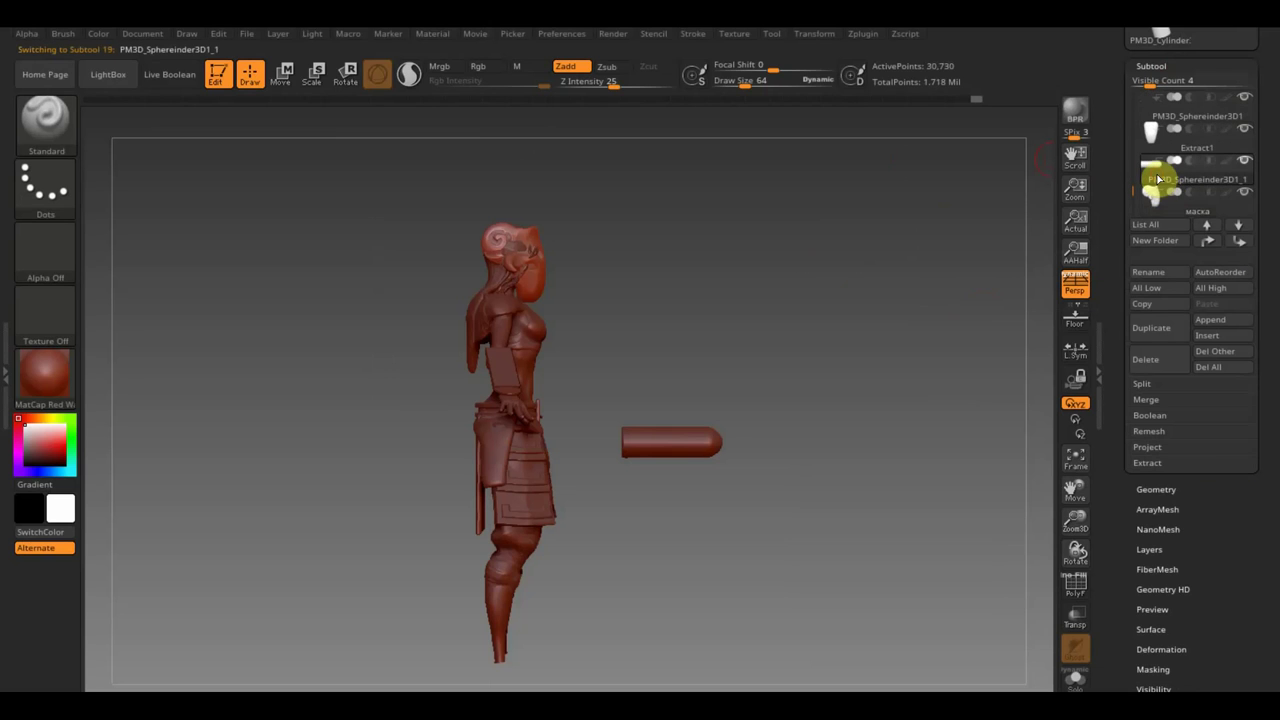
{"action": "left_click", "coordinate": [1243, 245]}
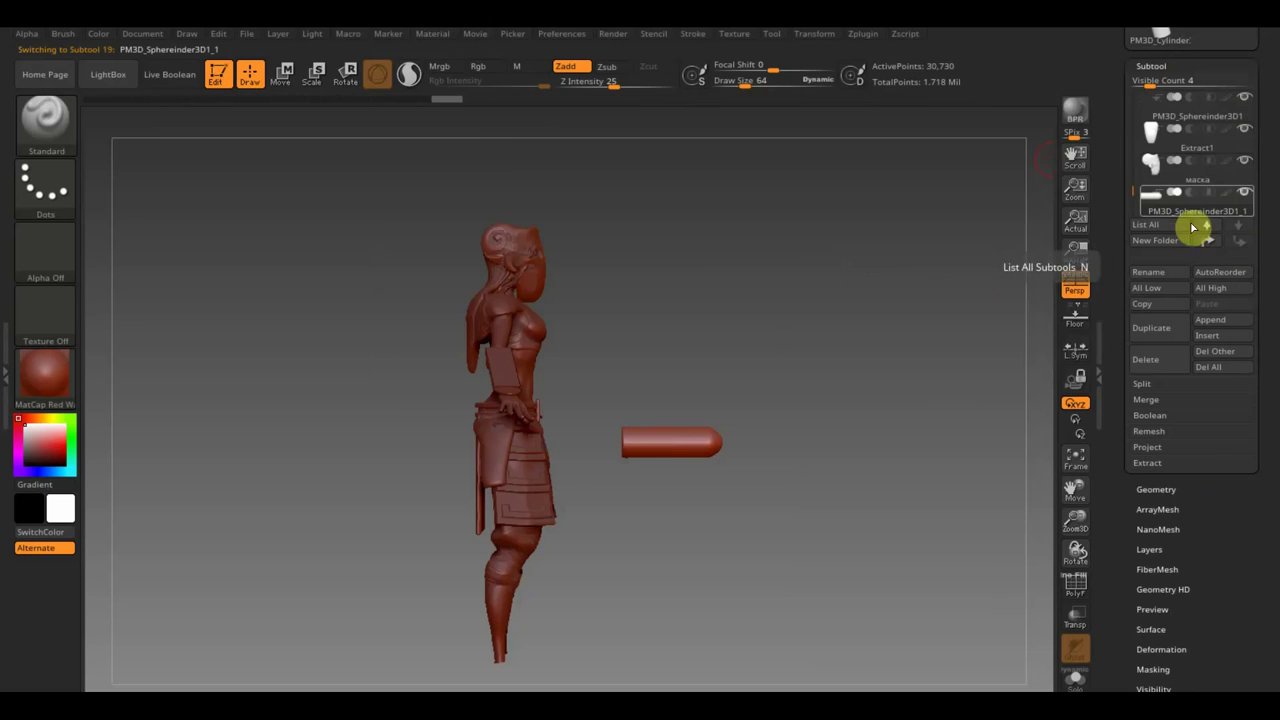
- Shrink the cylinder to a small stub and move it to eye level over the left eye
{"action": "left_click", "coordinate": [281, 73]}
{"action": "left_click_drag", "start_coordinate": [669, 349], "coordinate": [672, 226]}
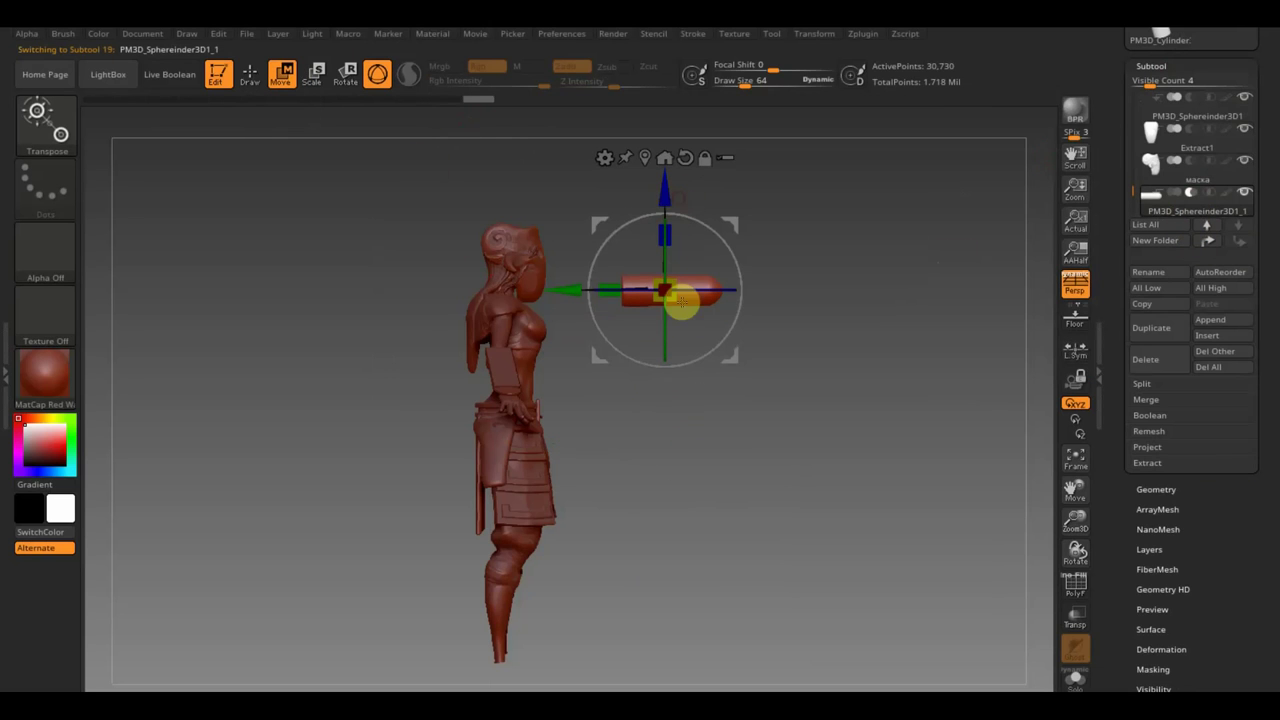
{"action": "left_click_drag", "start_coordinate": [680, 307], "coordinate": [670, 293]}
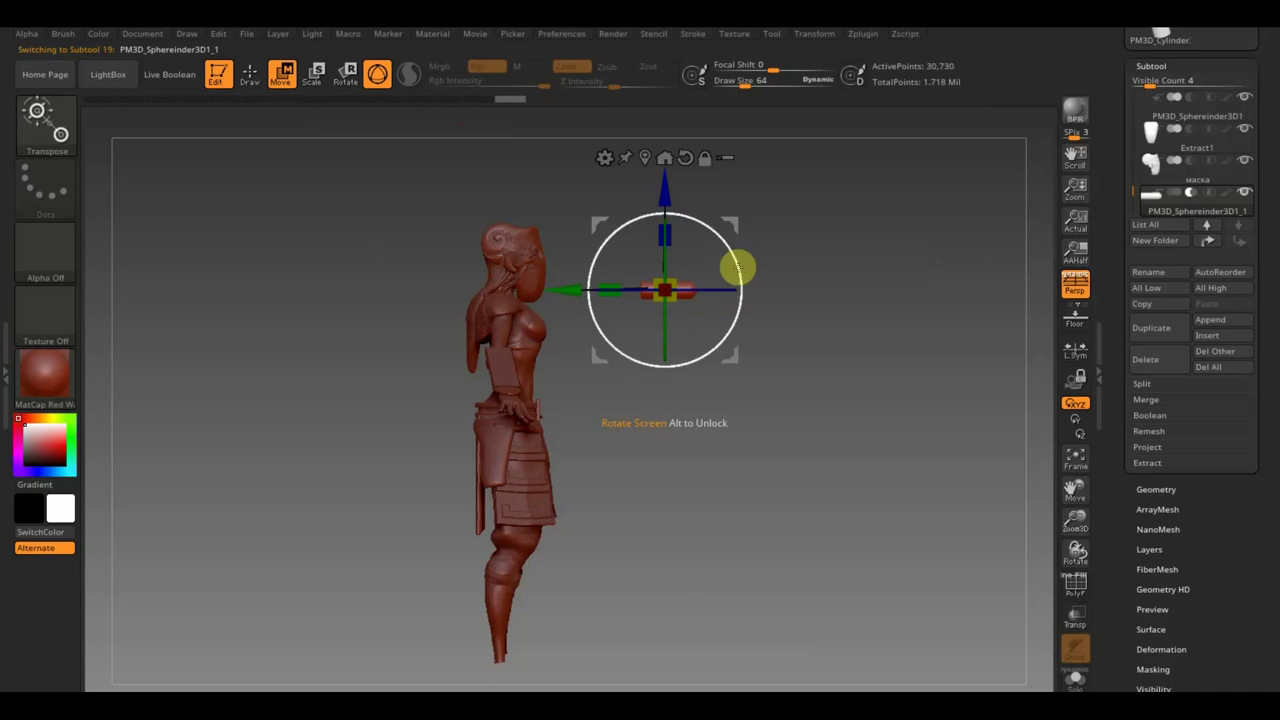
{"action": "left_click_drag", "start_coordinate": [563, 289], "coordinate": [480, 273]}
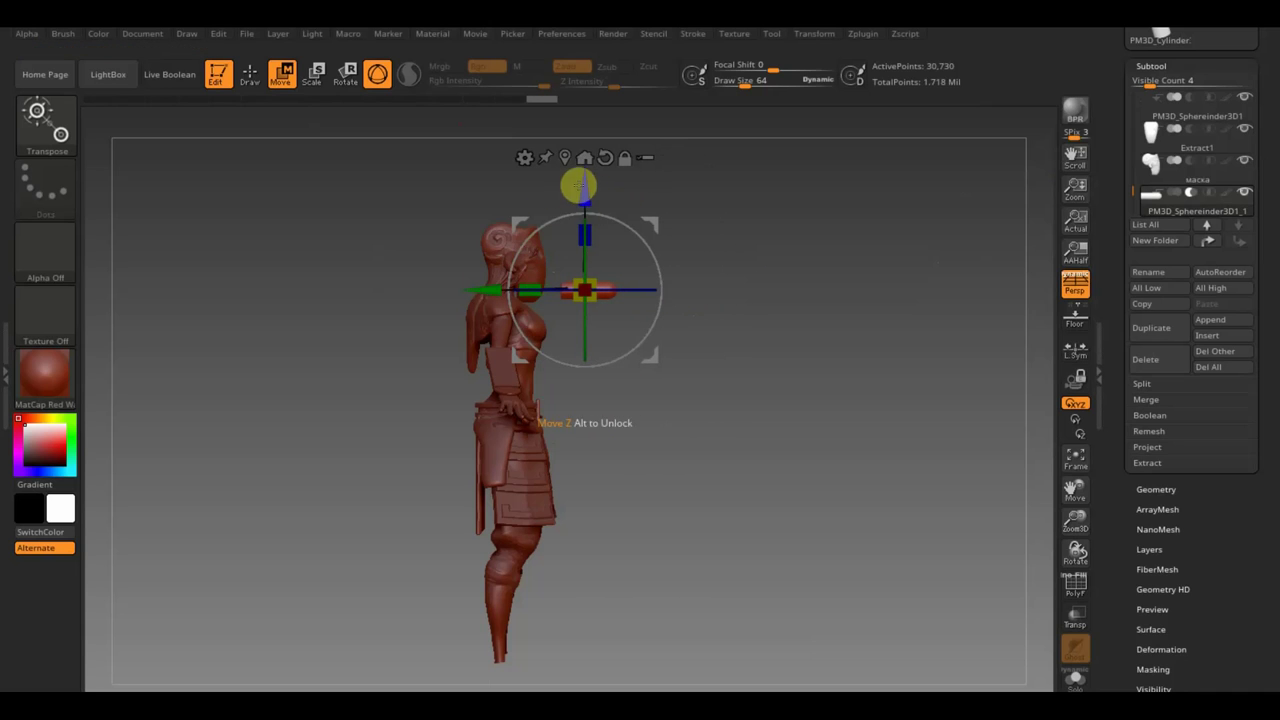
{"action": "left_click_drag", "start_coordinate": [581, 186], "coordinate": [586, 149]}
{"action": "mouse_move", "coordinate": [507, 240]}
{"action": "left_mouse_down"}
{"action": "mouse_move", "coordinate": [449, 254]}
{"action": "mouse_move", "coordinate": [480, 257]}
{"action": "left_mouse_up"}
{"action": "mouse_move", "coordinate": [722, 247]}
{"action": "left_mouse_down", "text": "shift"}
{"action": "mouse_move", "coordinate": [659, 257]}
{"action": "mouse_move", "coordinate": [757, 408]}
{"action": "mouse_move", "coordinate": [822, 548]}
{"action": "left_mouse_up", "text": "shift"}
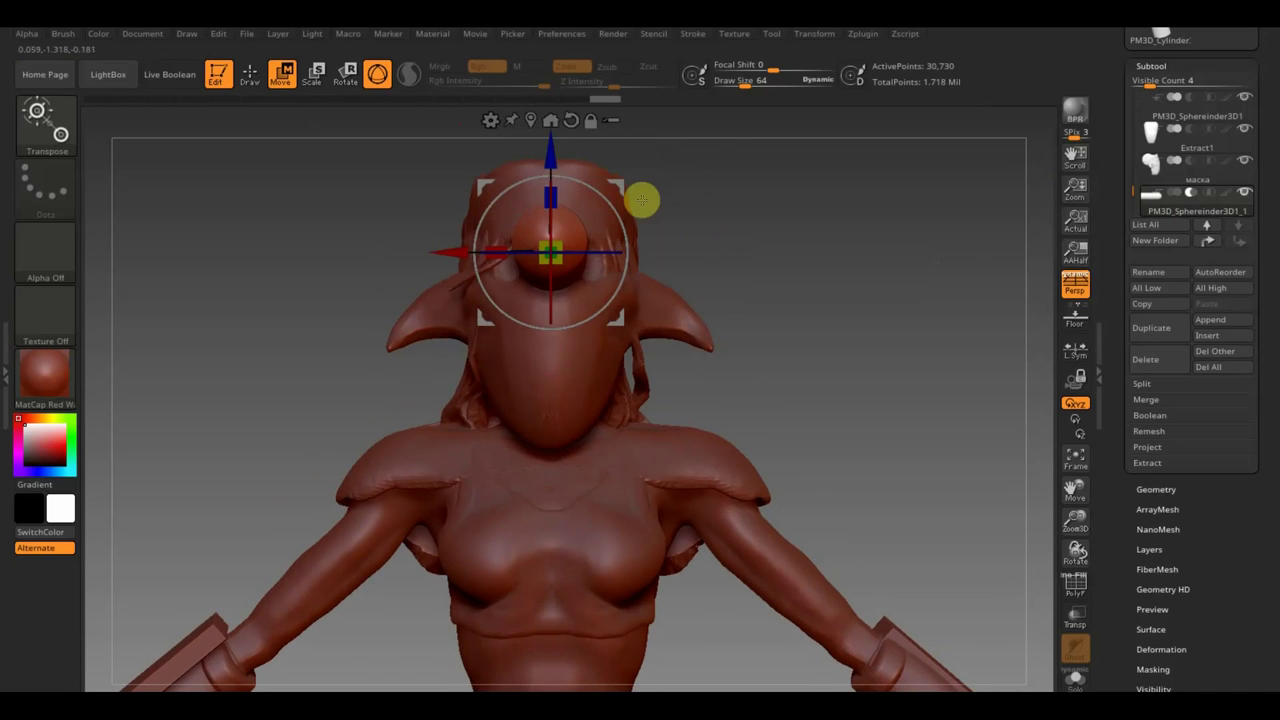
{"action": "mouse_move", "coordinate": [641, 200]}
{"action": "left_mouse_down"}
{"action": "mouse_move", "coordinate": [611, 183]}
{"action": "mouse_move", "coordinate": [586, 200]}
{"action": "left_mouse_up"}
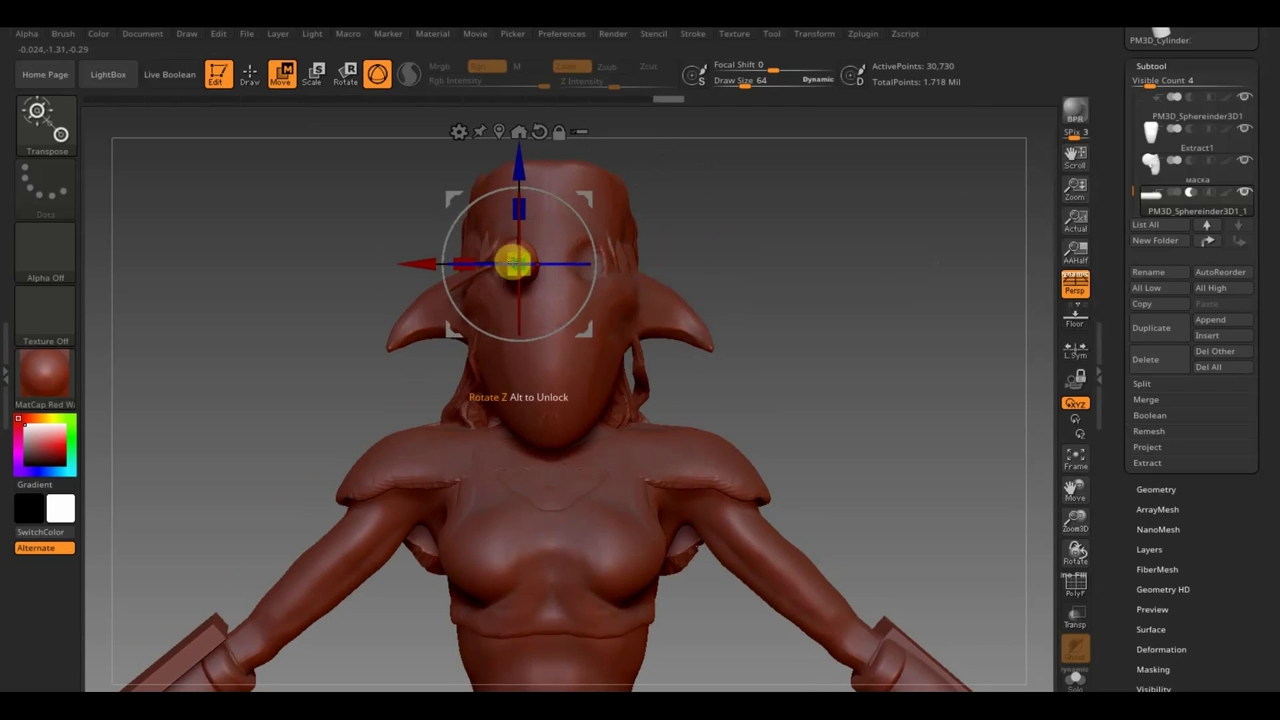
- Fine-tune the cylinder, lengthening it through the face and pushing it back with Transp on
{"action": "left_click_drag", "start_coordinate": [702, 255], "coordinate": [786, 254]}
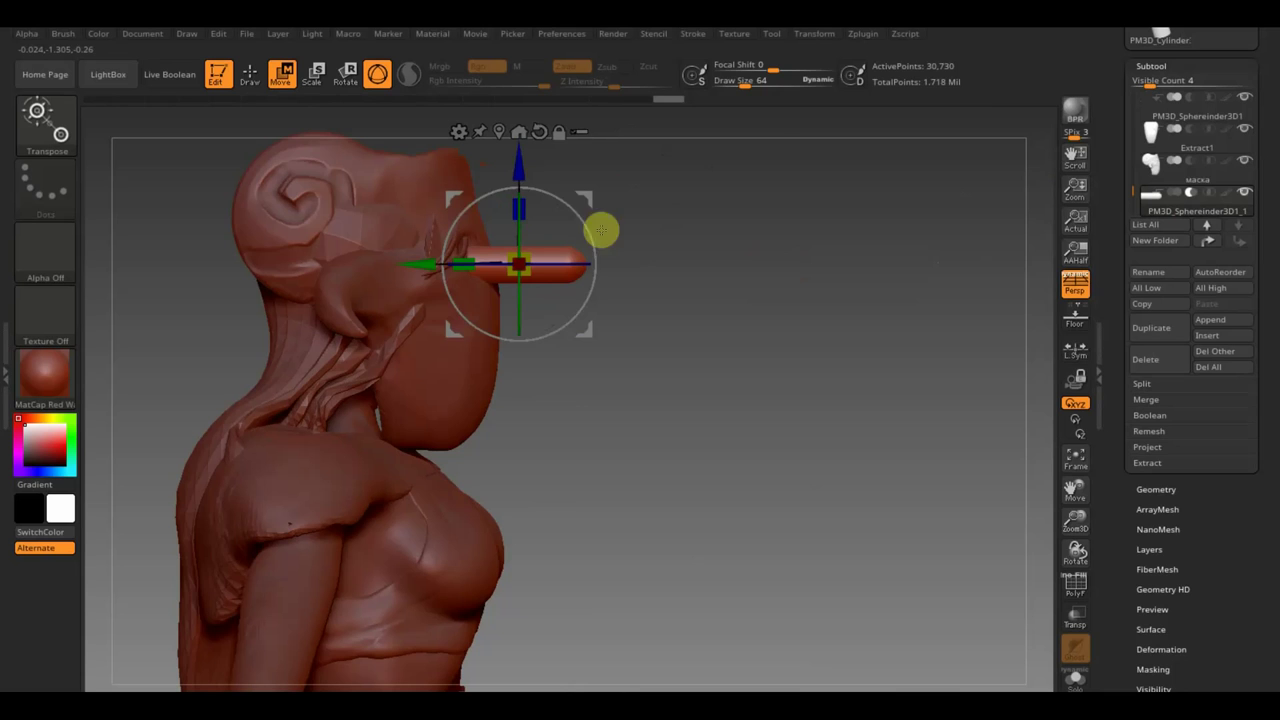
{"action": "mouse_move", "coordinate": [601, 231]}
{"action": "left_mouse_down"}
{"action": "mouse_move", "coordinate": [651, 229]}
{"action": "mouse_move", "coordinate": [680, 251]}
{"action": "left_mouse_up"}
{"action": "left_click_drag", "start_coordinate": [424, 250], "coordinate": [417, 251]}
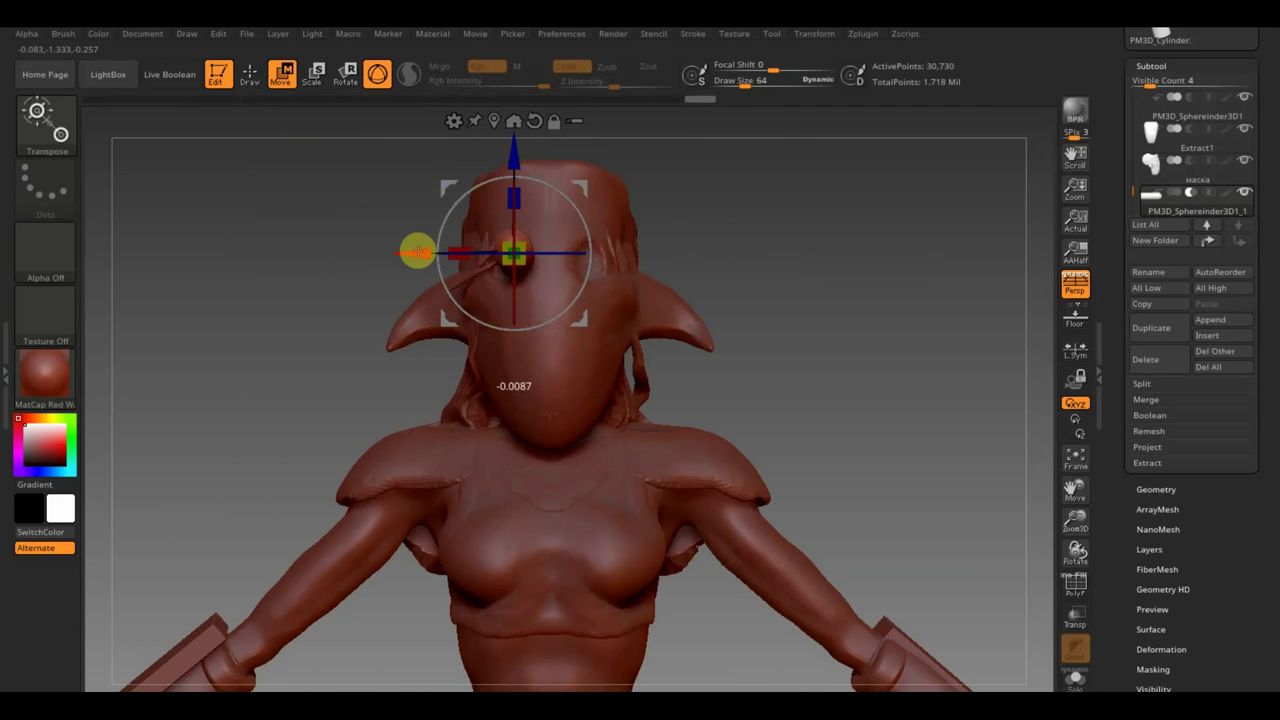
{"action": "left_click_drag", "start_coordinate": [515, 156], "coordinate": [513, 163]}
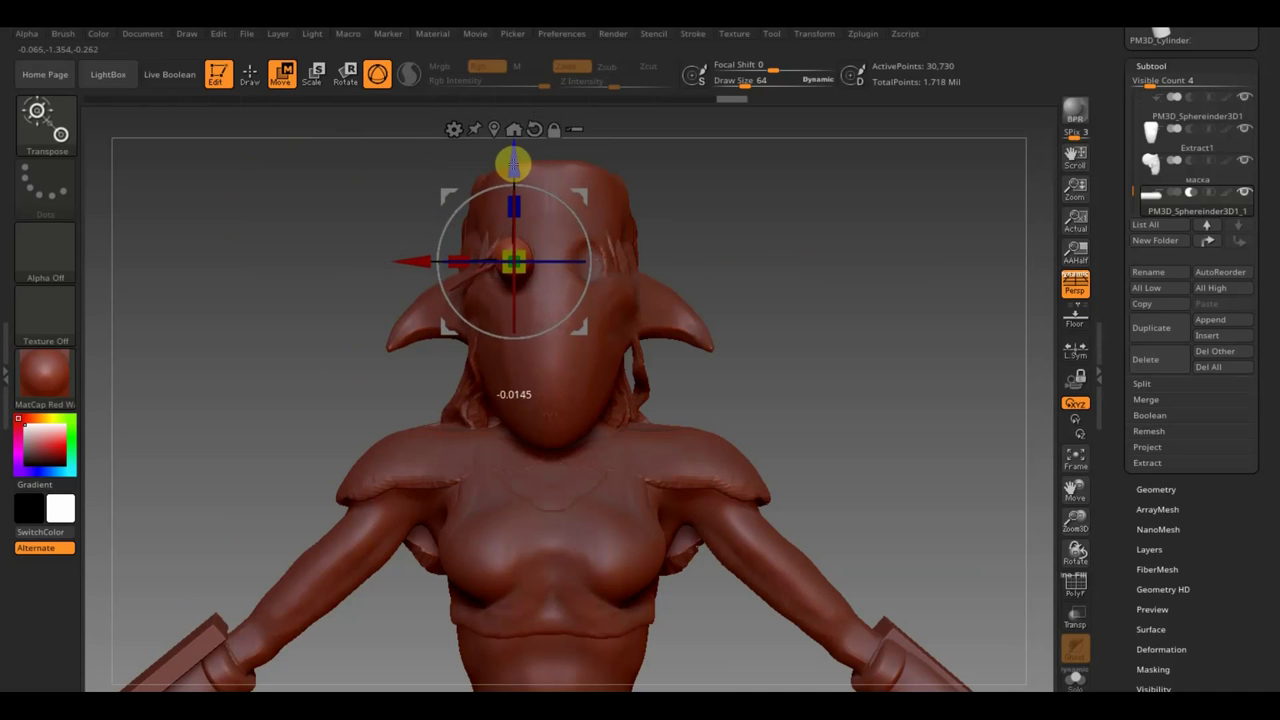
{"action": "mouse_move", "coordinate": [697, 234]}
{"action": "left_mouse_down"}
{"action": "mouse_move", "coordinate": [763, 269]}
{"action": "mouse_move", "coordinate": [777, 263]}
{"action": "mouse_move", "coordinate": [732, 279]}
{"action": "mouse_move", "coordinate": [717, 309]}
{"action": "mouse_move", "coordinate": [752, 261]}
{"action": "left_mouse_up"}
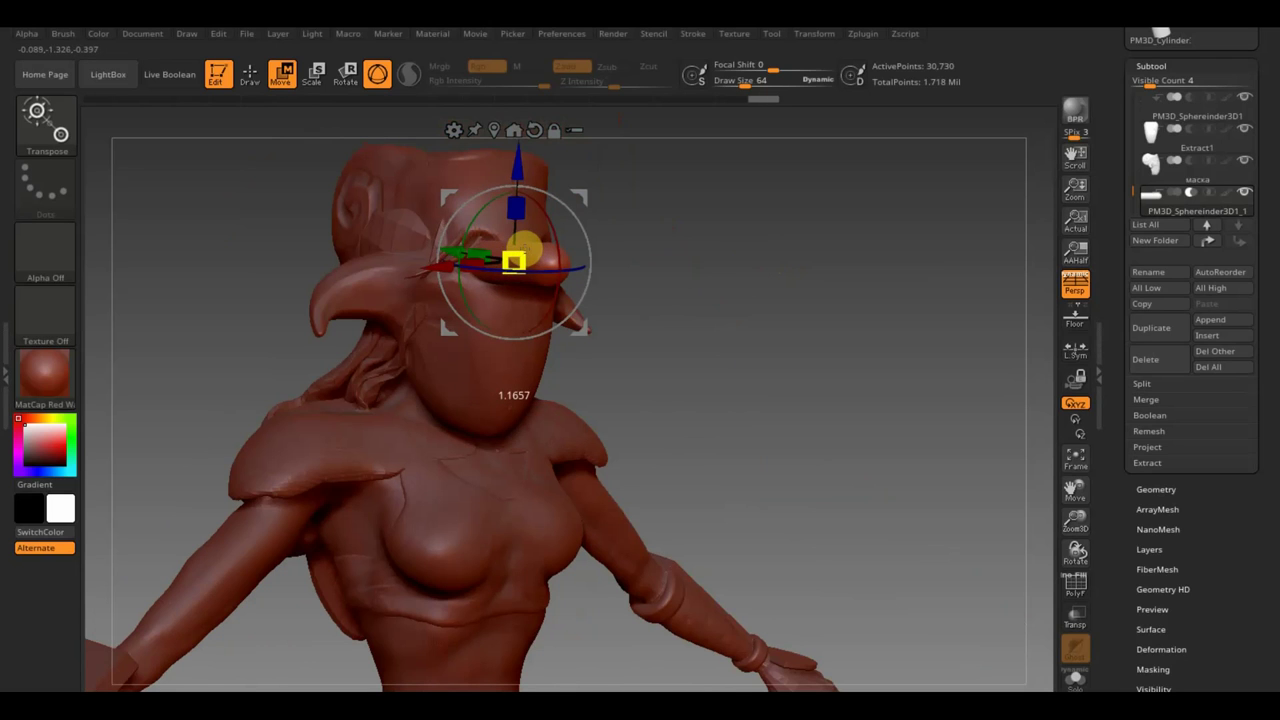
{"action": "left_click_drag", "start_coordinate": [516, 210], "coordinate": [516, 160]}
{"action": "left_click_drag", "start_coordinate": [710, 226], "coordinate": [774, 249], "text": "shift"}
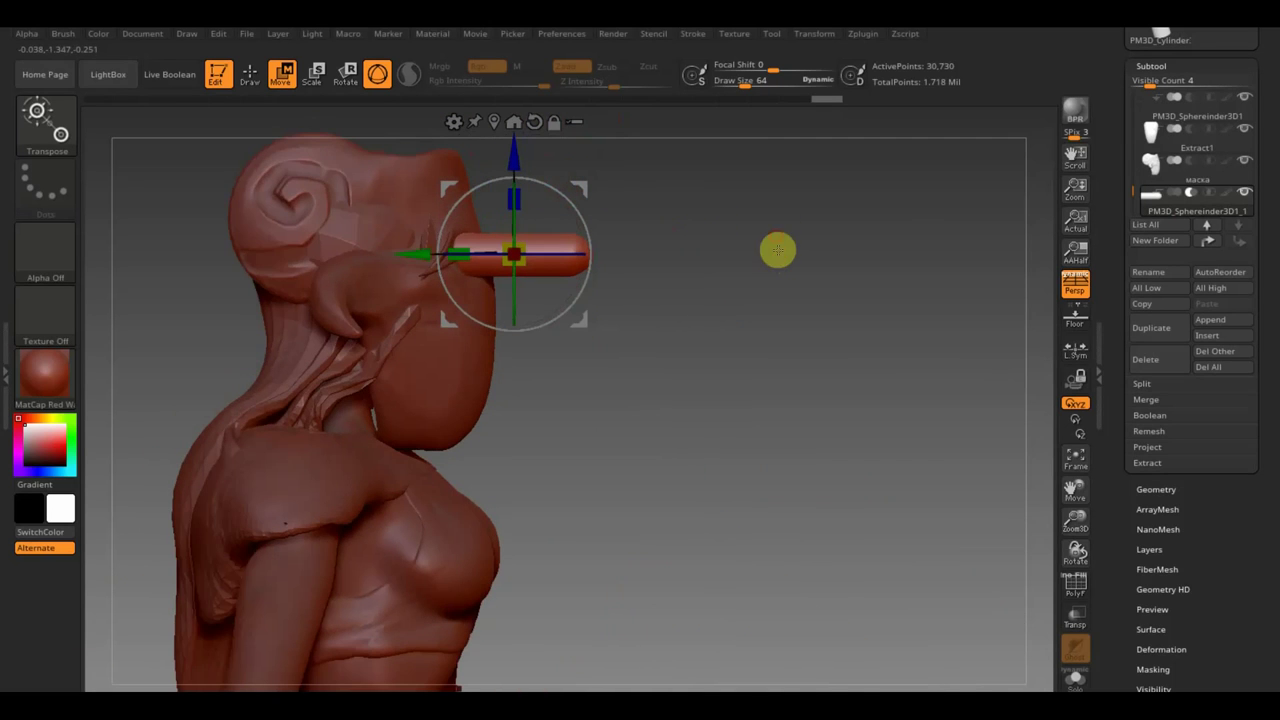
{"action": "left_click", "coordinate": [1075, 614]}
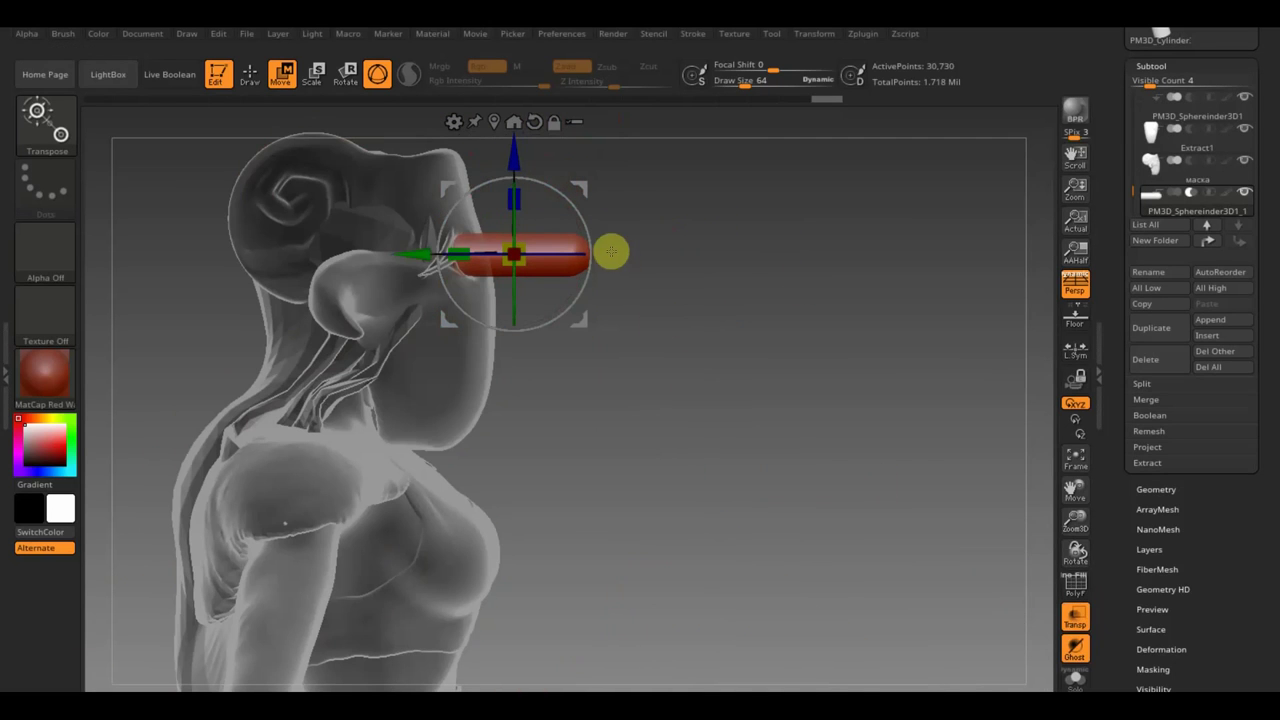
{"action": "left_click_drag", "start_coordinate": [412, 255], "coordinate": [346, 258]}
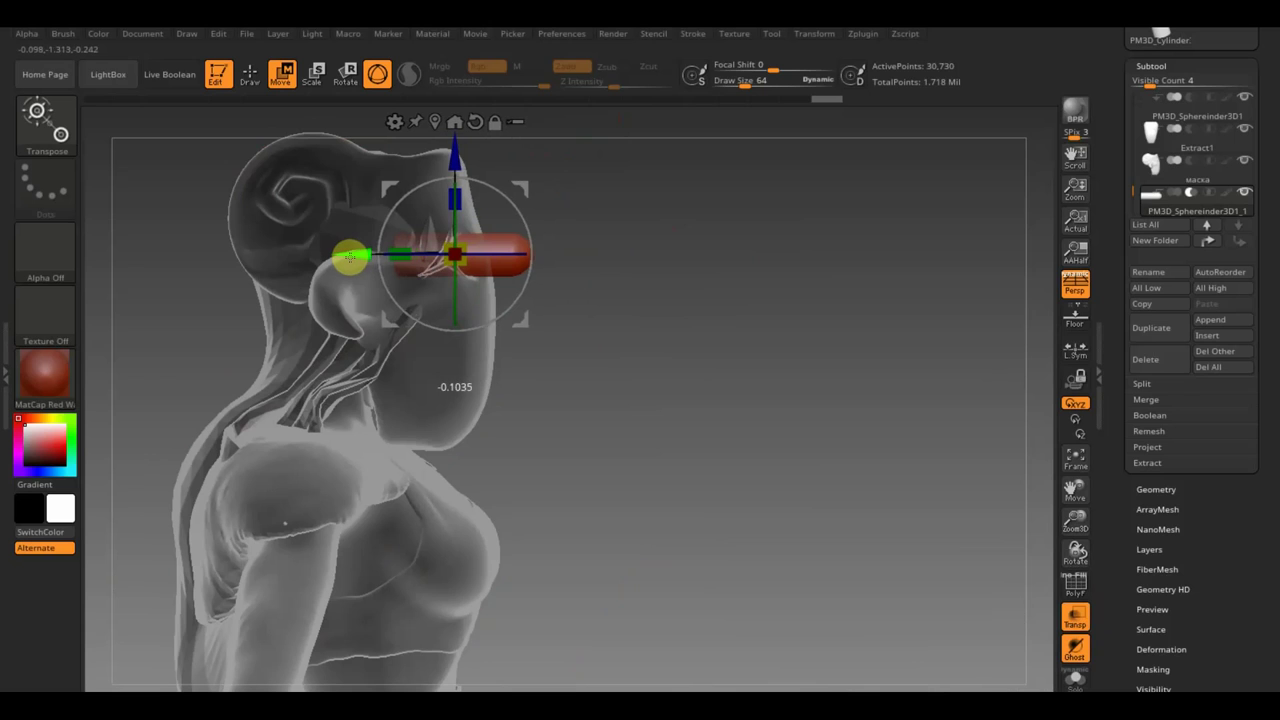
{"action": "left_click", "coordinate": [346, 258]}
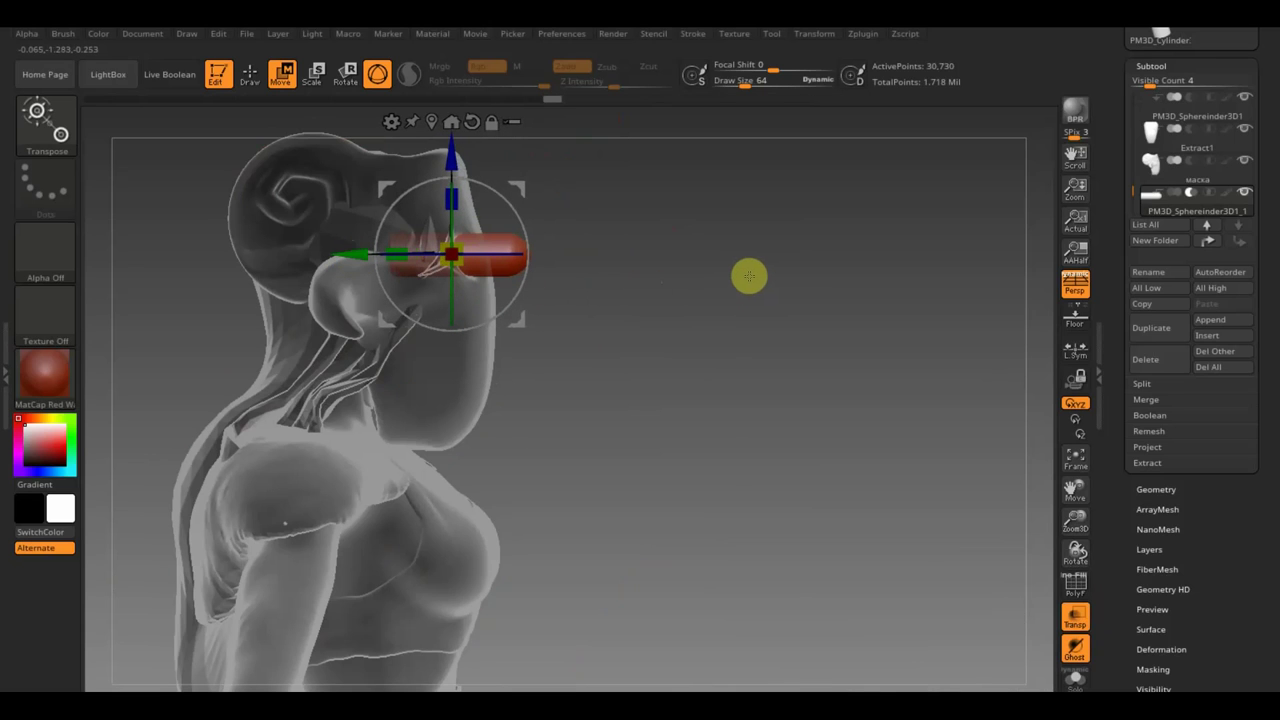
{"action": "mouse_move", "coordinate": [791, 271]}
{"action": "left_mouse_down"}
{"action": "mouse_move", "coordinate": [809, 243]}
{"action": "mouse_move", "coordinate": [793, 287]}
{"action": "left_mouse_up"}
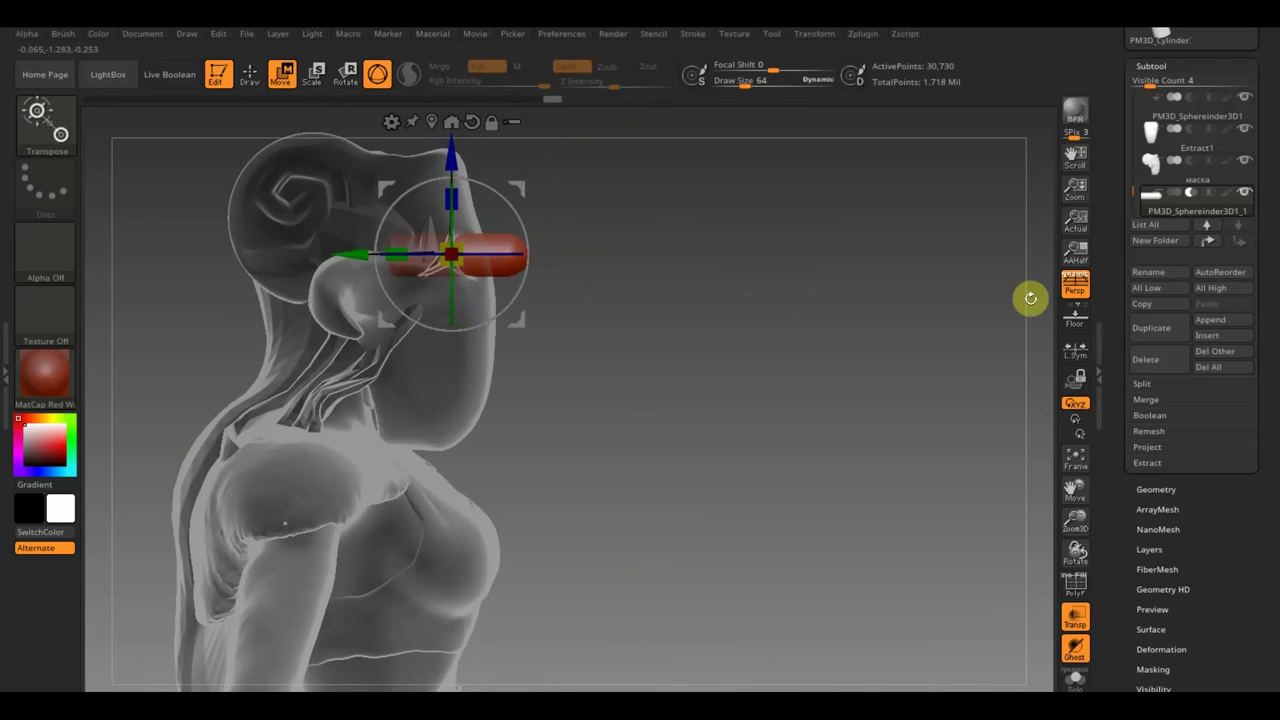
- Select маска and MergeDown the cylinder into it, confirming the merge
{"action": "left_click", "coordinate": [1171, 180]}
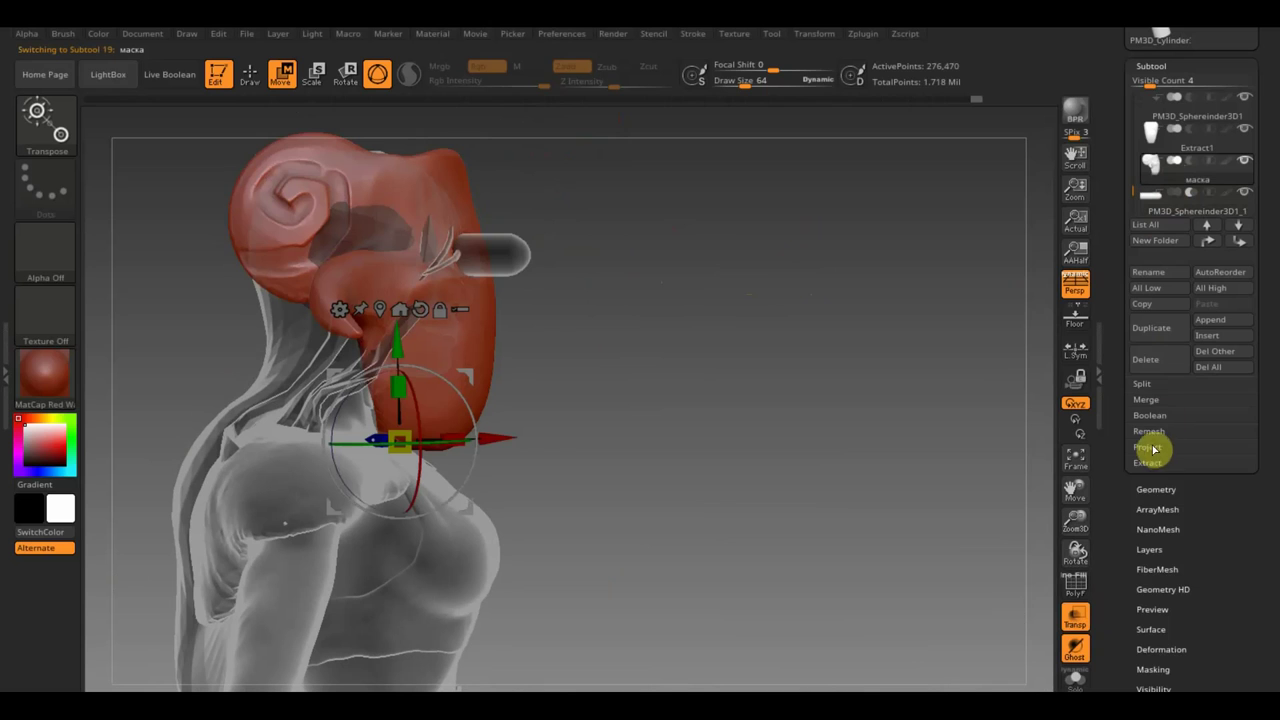
{"action": "left_click", "coordinate": [1150, 399]}
{"action": "left_click", "coordinate": [1165, 427]}
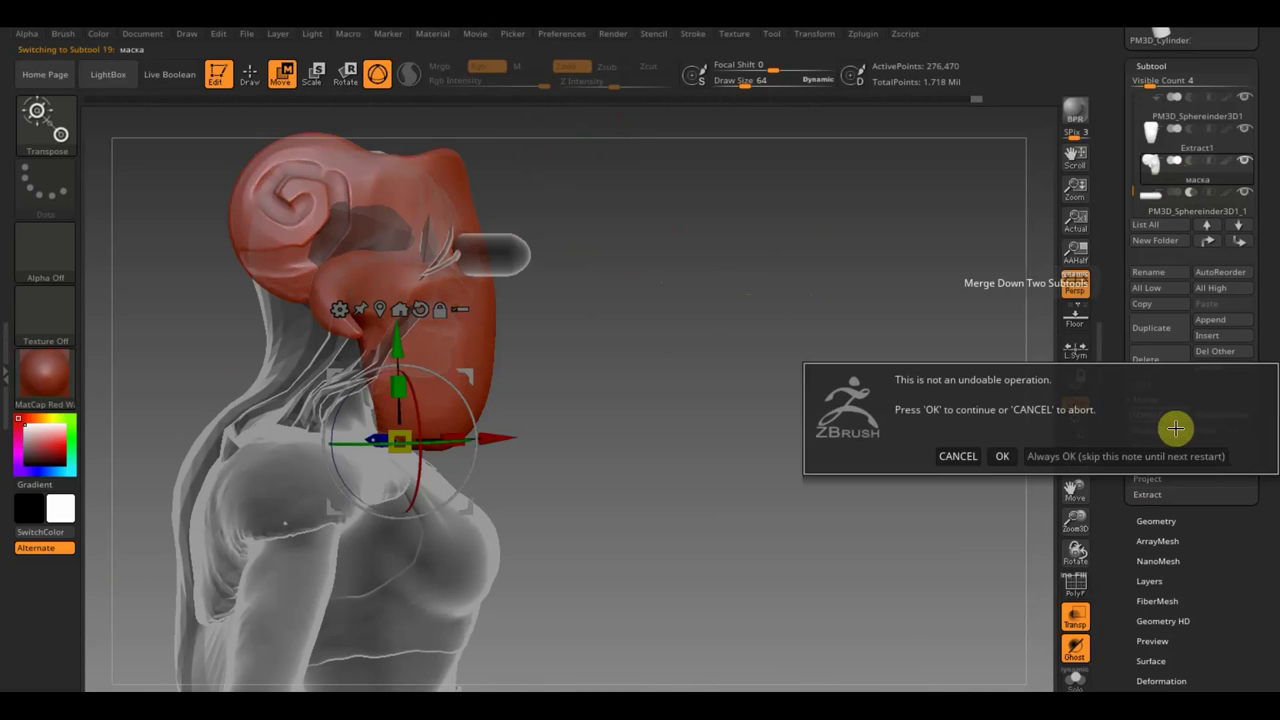
{"action": "left_click", "coordinate": [1004, 456]}
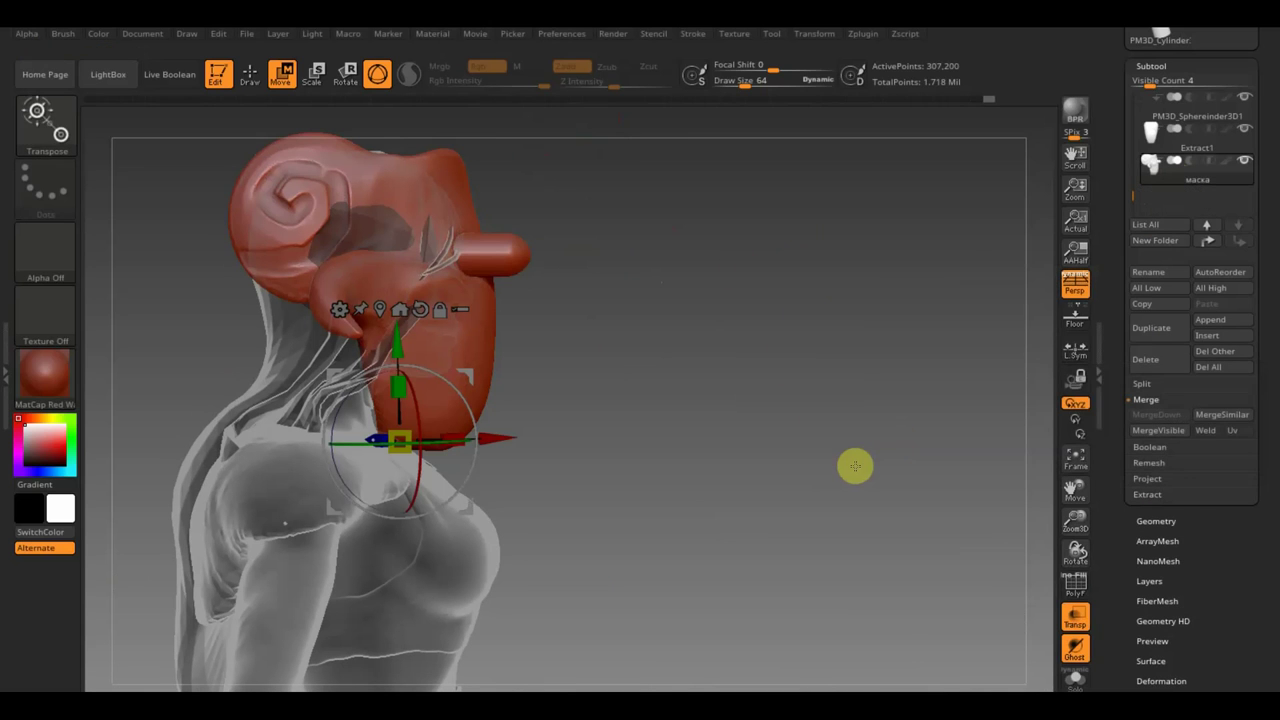
- DynaMesh маска at resolution 584 to cut the eye hole, then Mirror And Weld for two holes
{"action": "left_click", "coordinate": [1158, 521]}
{"action": "left_click", "coordinate": [1155, 332]}
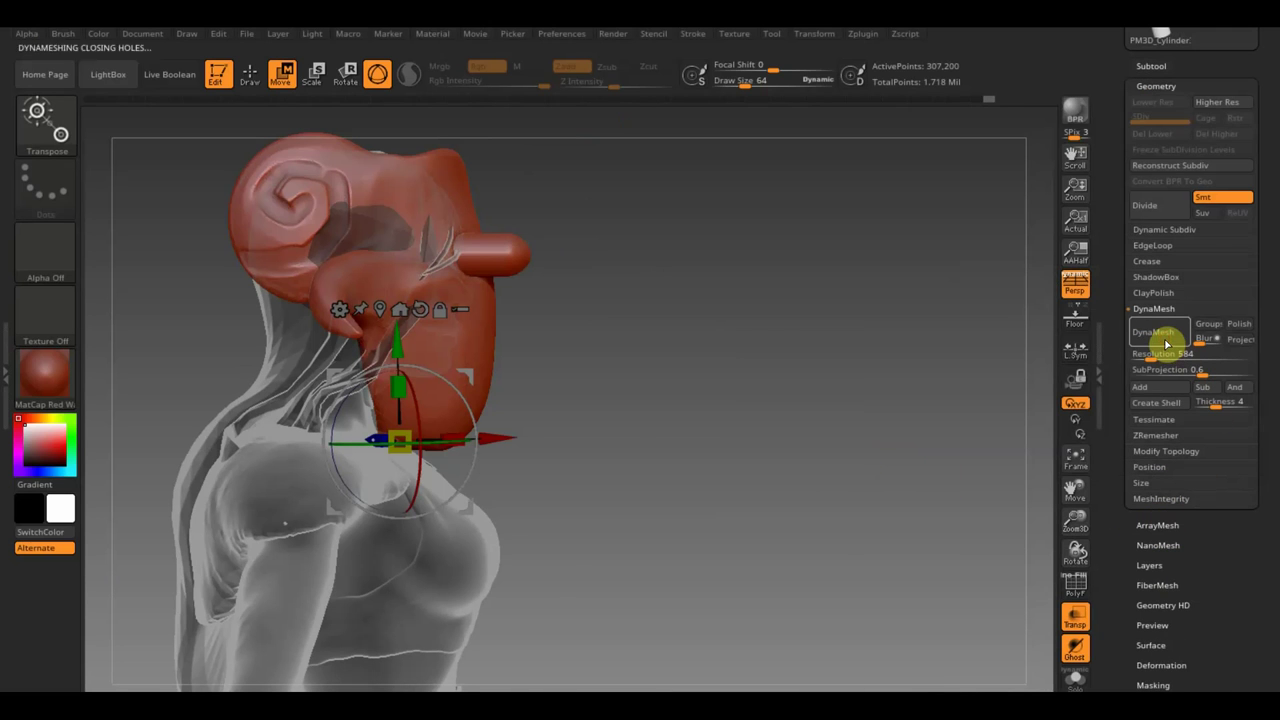
{"action": "mouse_move", "coordinate": [924, 358]}
{"action": "left_mouse_down"}
{"action": "mouse_move", "coordinate": [783, 374]}
{"action": "mouse_move", "coordinate": [824, 383]}
{"action": "left_mouse_up"}
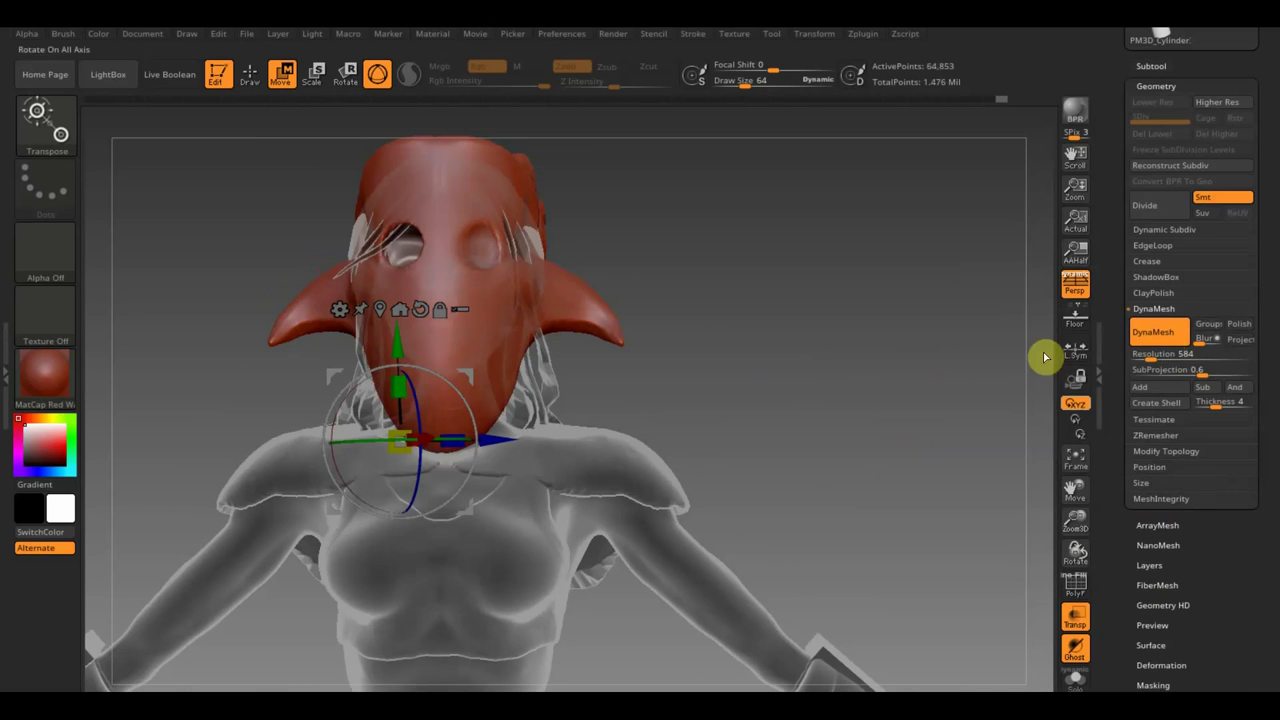
{"action": "left_click", "coordinate": [1168, 451]}
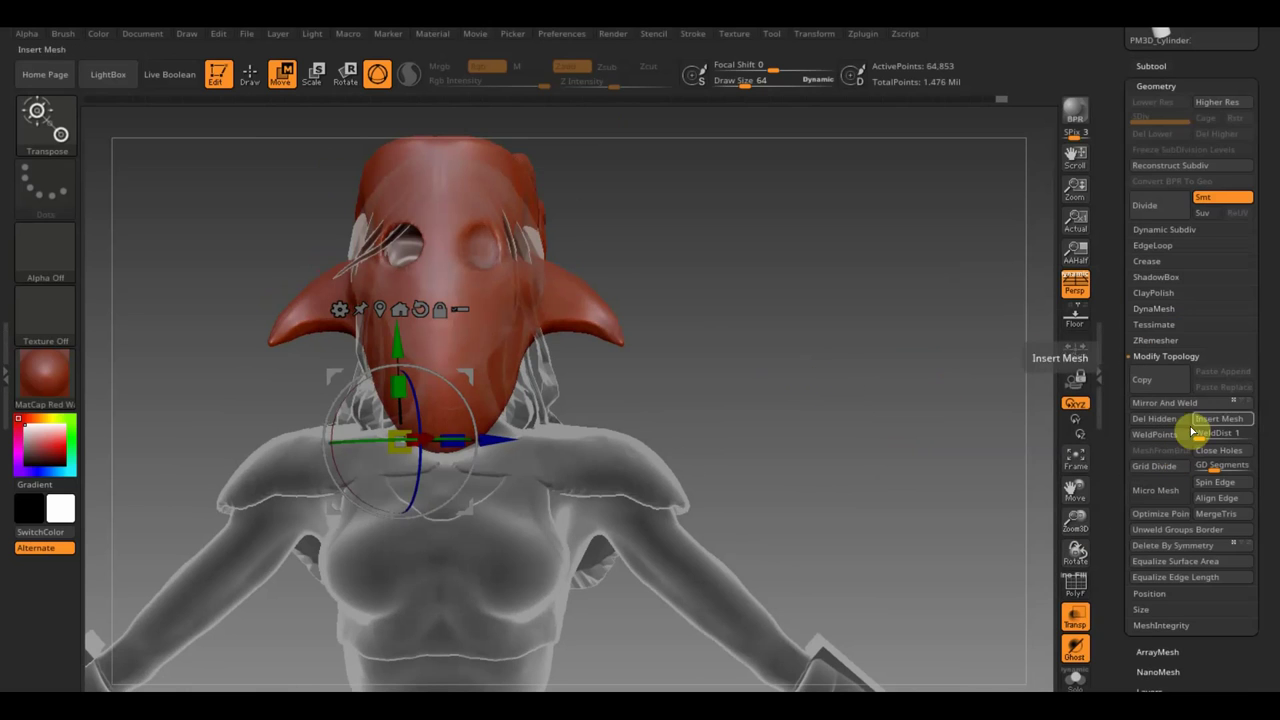
{"action": "left_click", "coordinate": [1179, 404]}
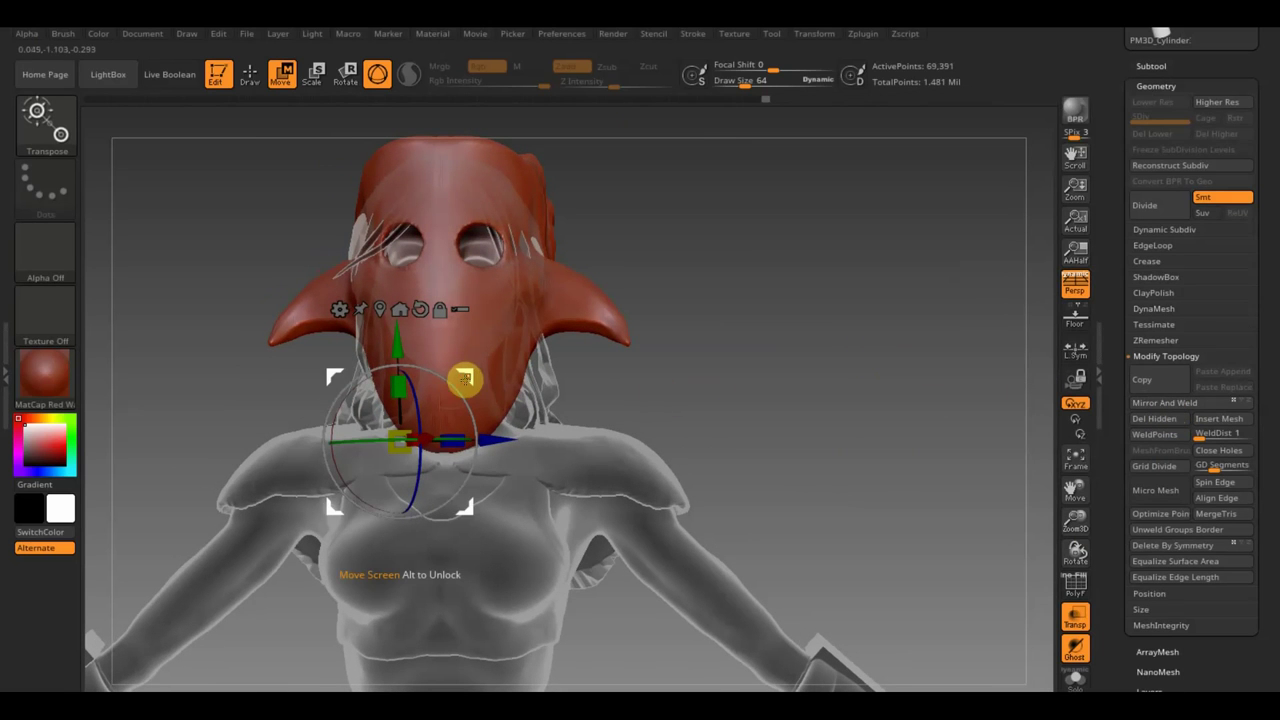
- Recentre the gizmo on the red mask, shift it sideways and raise it slightly on the head
{"action": "left_click_drag", "start_coordinate": [465, 377], "coordinate": [507, 245]}
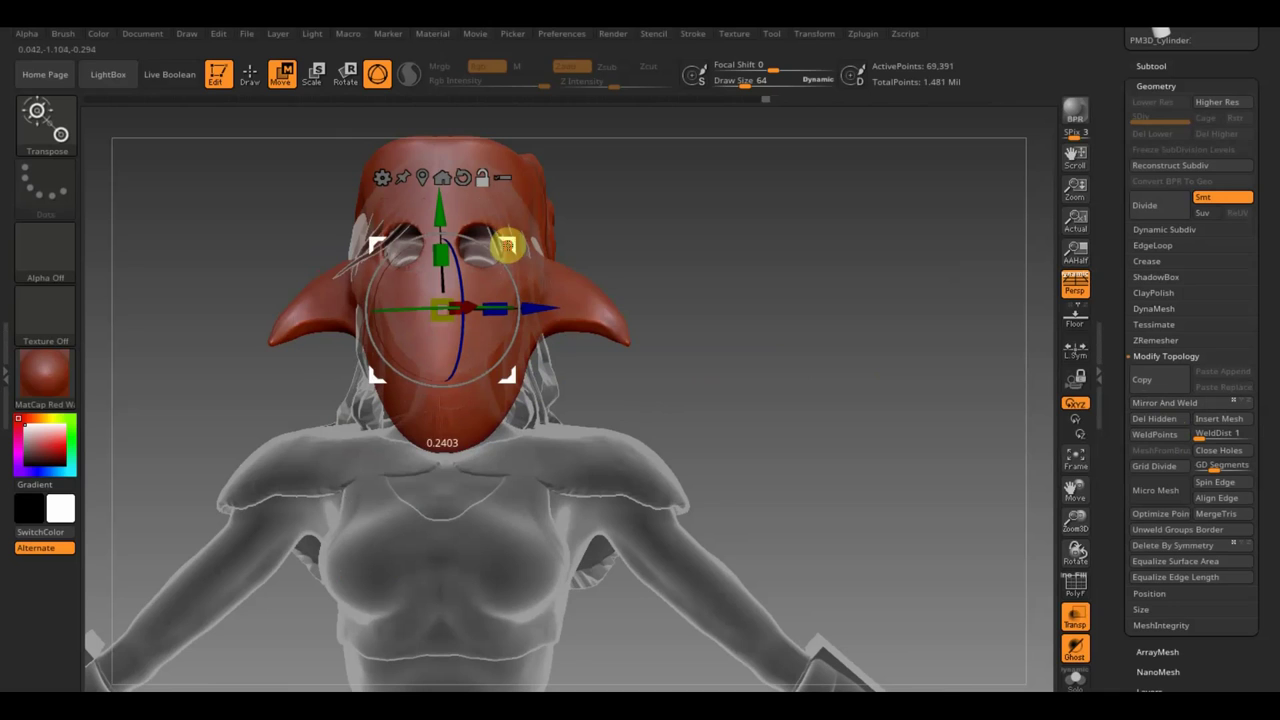
{"action": "left_click_drag", "start_coordinate": [441, 309], "coordinate": [385, 317]}
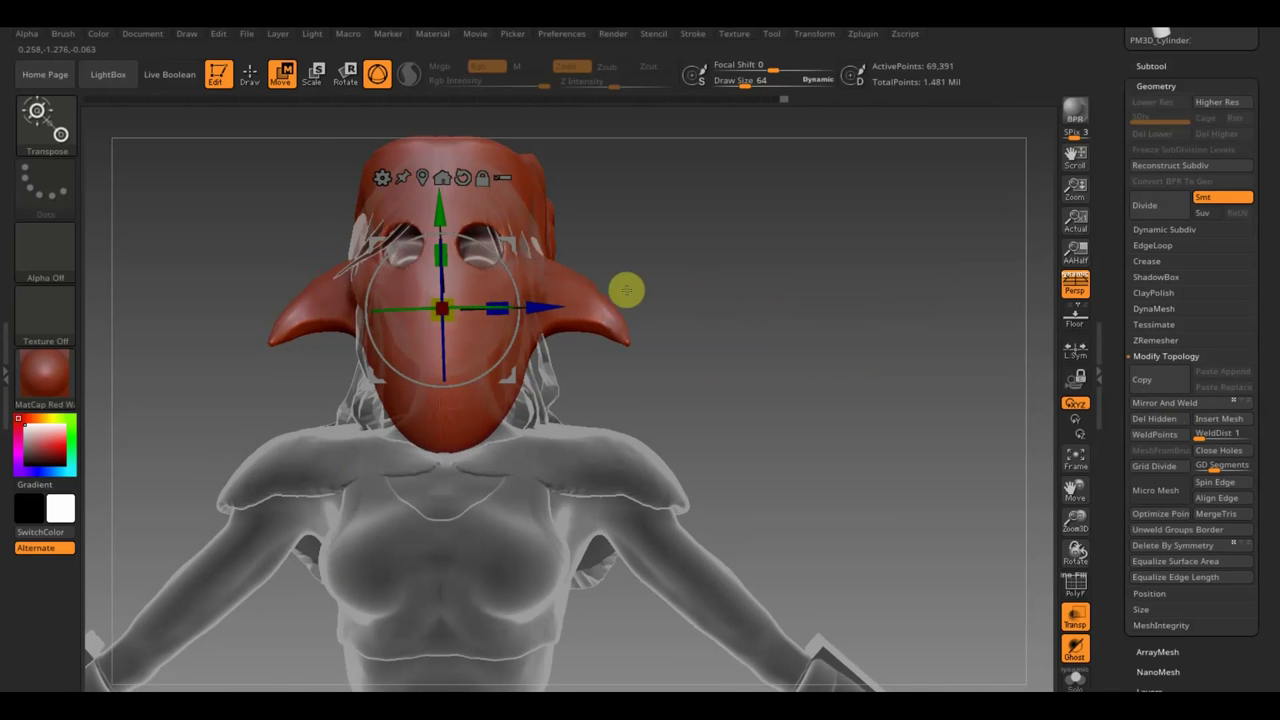
{"action": "left_click_drag", "start_coordinate": [505, 300], "coordinate": [503, 300]}
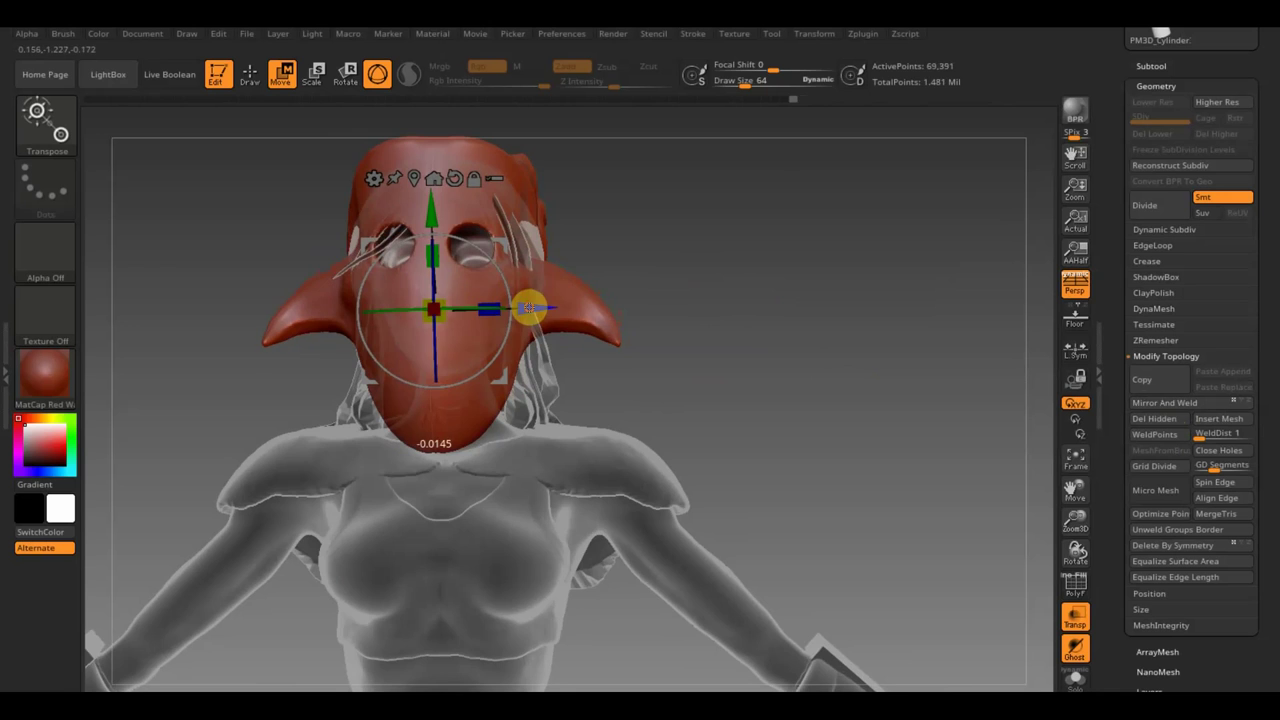
{"action": "mouse_move", "coordinate": [711, 303]}
{"action": "left_mouse_down"}
{"action": "mouse_move", "coordinate": [766, 306]}
{"action": "mouse_move", "coordinate": [771, 380]}
{"action": "mouse_move", "coordinate": [737, 438]}
{"action": "mouse_move", "coordinate": [809, 337]}
{"action": "left_mouse_up"}
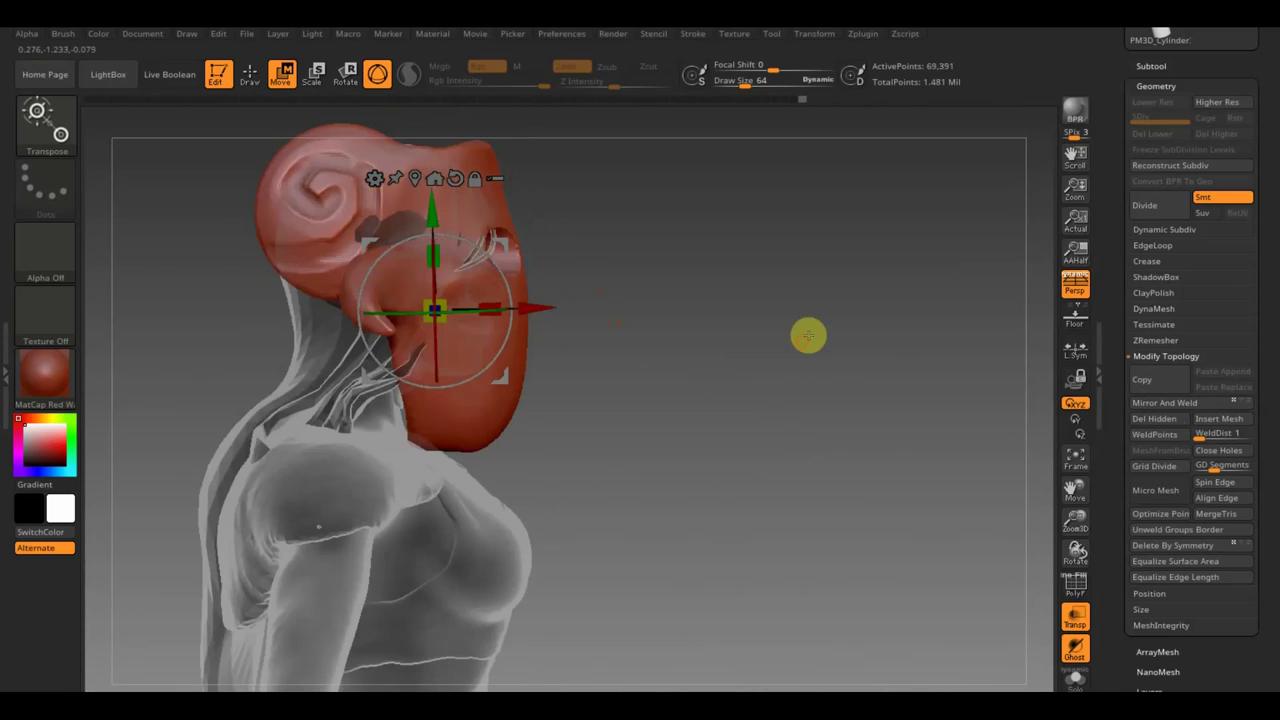
{"action": "left_click_drag", "start_coordinate": [437, 241], "coordinate": [437, 207]}
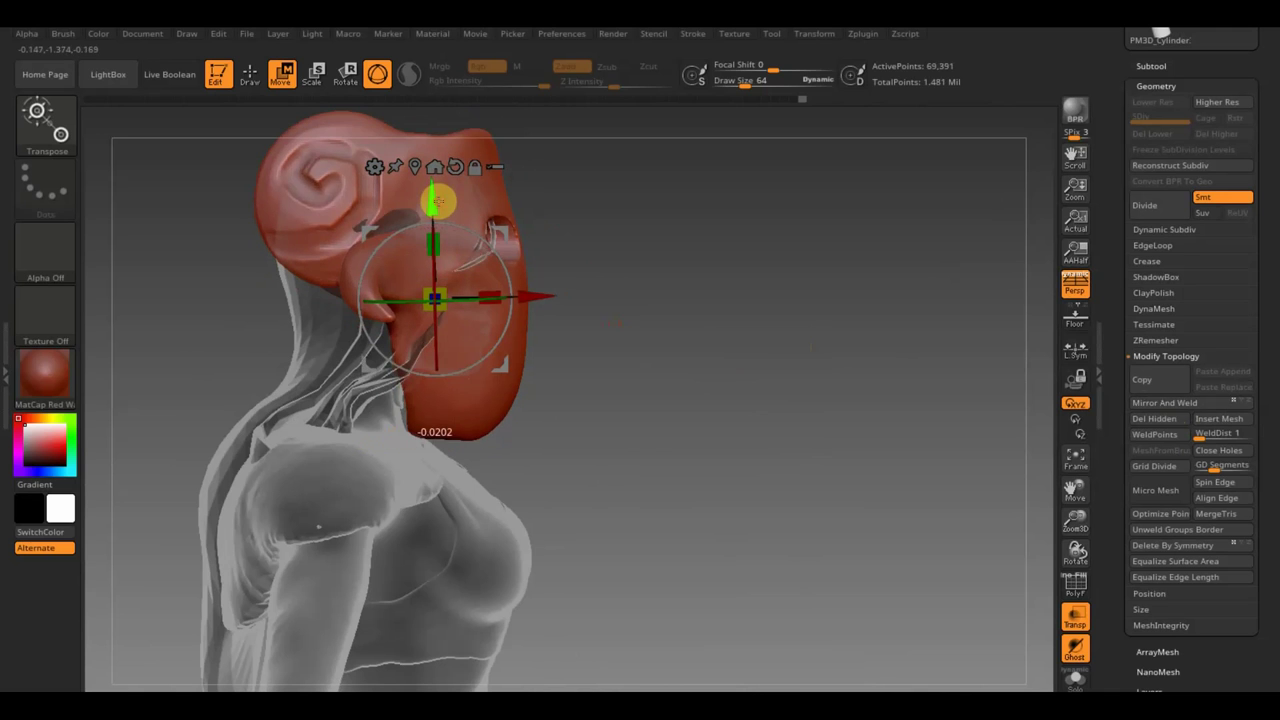
{"action": "left_click_drag", "start_coordinate": [591, 317], "coordinate": [713, 368]}
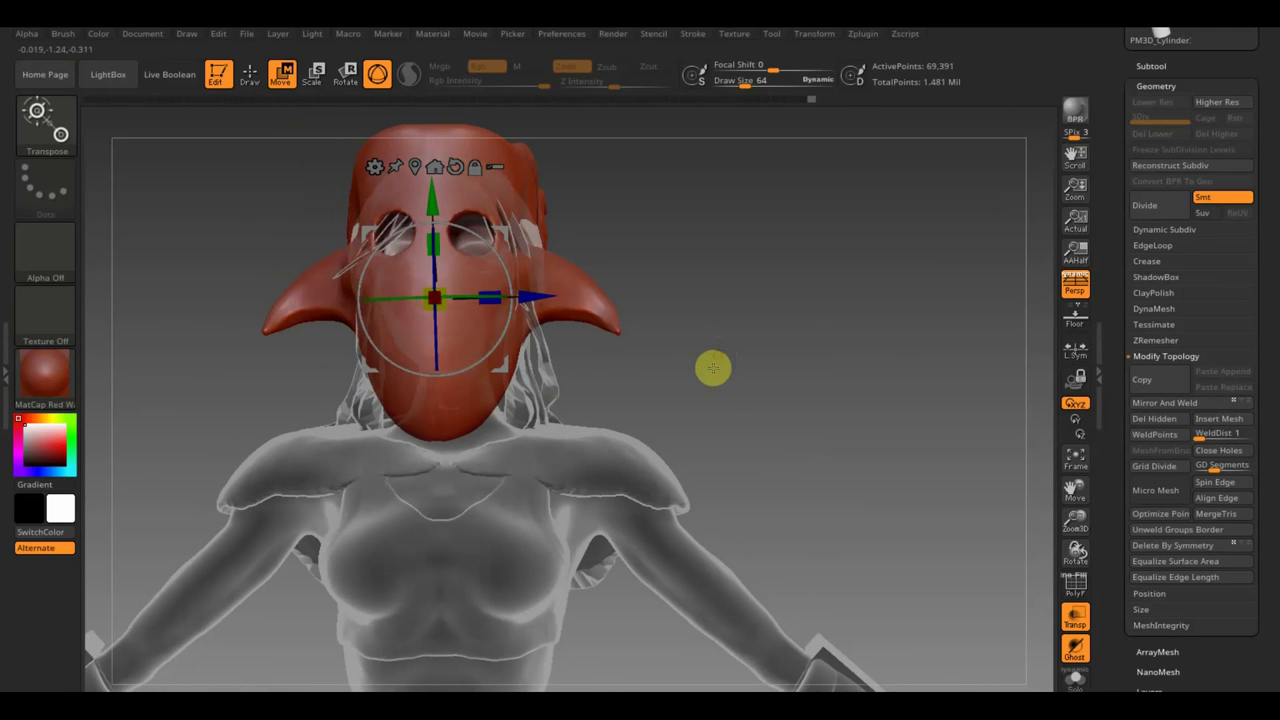
{"action": "left_click", "coordinate": [252, 75]}
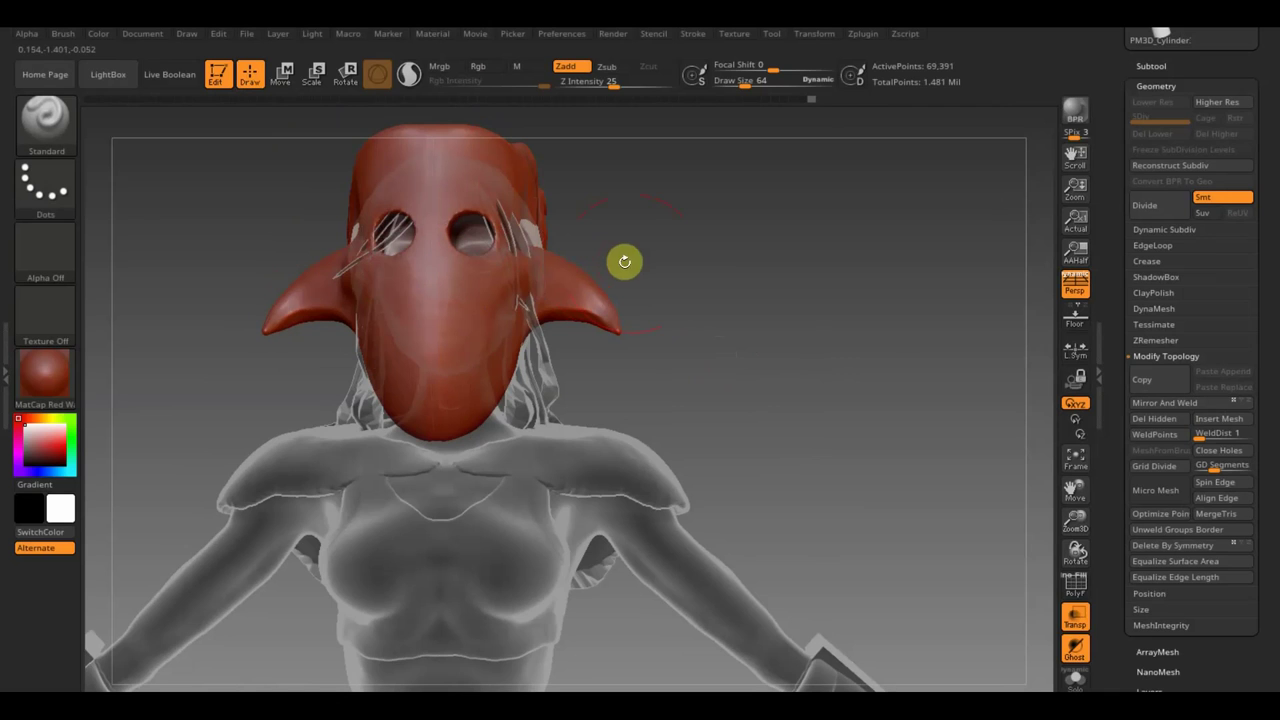
- Make the mannequin opaque, lower the red mask slightly and scale it narrower along Z
{"action": "left_click", "coordinate": [1077, 614]}
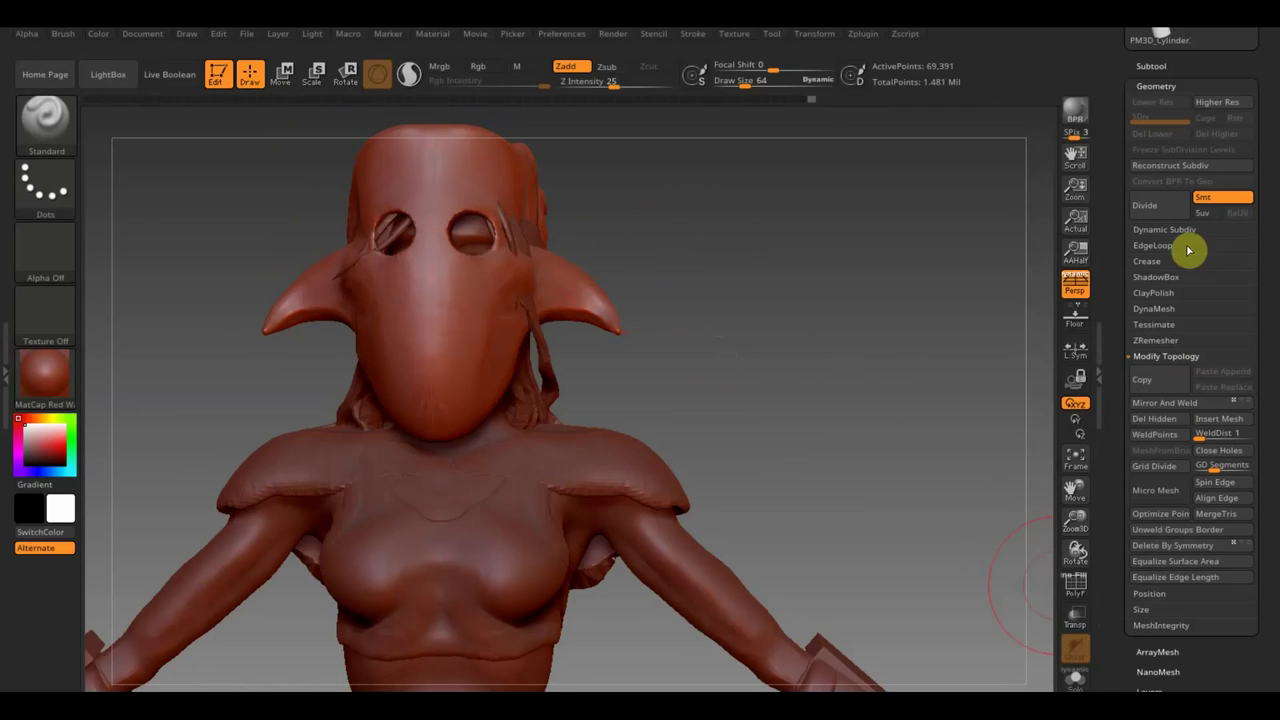
{"action": "left_click", "coordinate": [281, 75]}
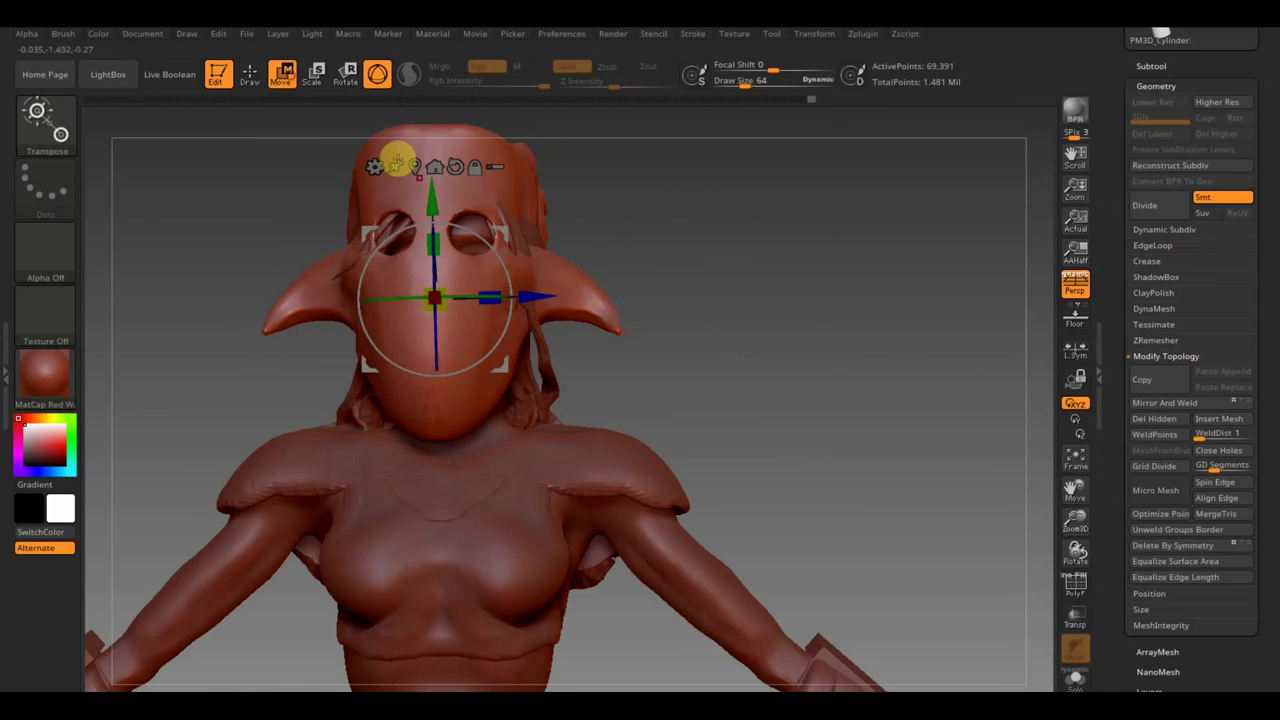
{"action": "left_click_drag", "start_coordinate": [435, 206], "coordinate": [437, 224]}
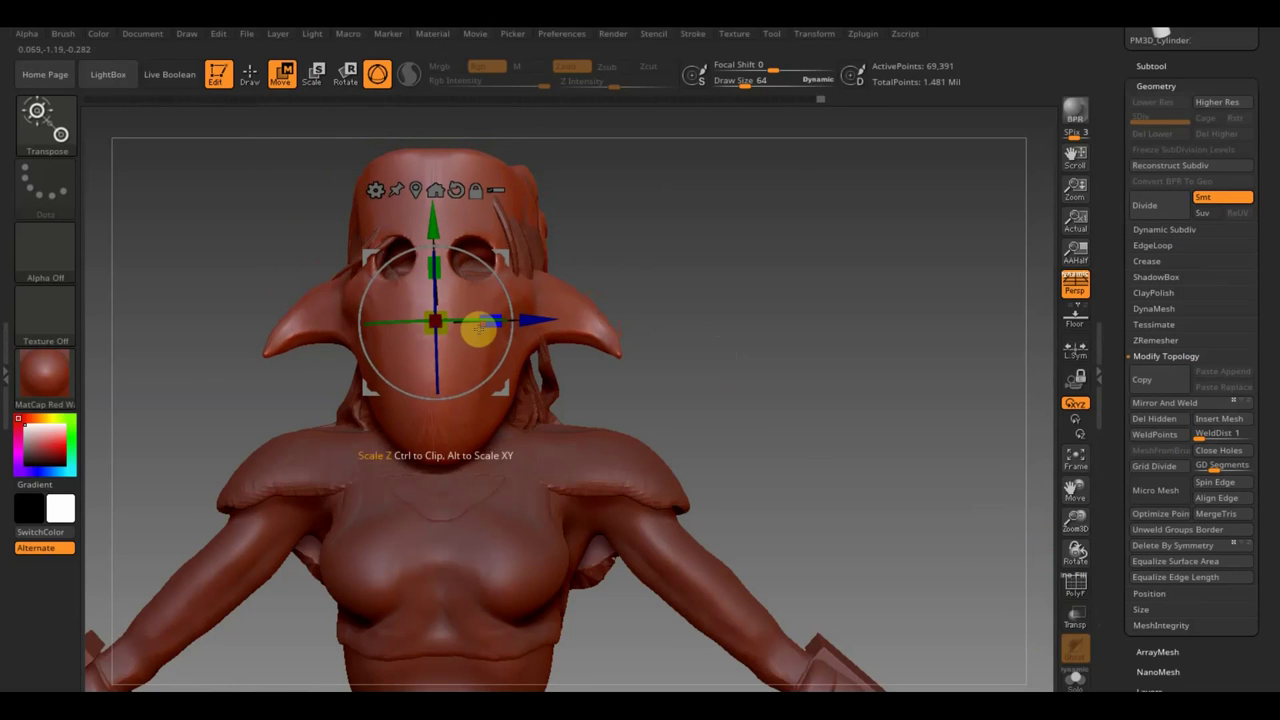
{"action": "mouse_move", "coordinate": [481, 325]}
{"action": "left_mouse_down"}
{"action": "mouse_move", "coordinate": [503, 312]}
{"action": "mouse_move", "coordinate": [489, 312]}
{"action": "left_mouse_up"}
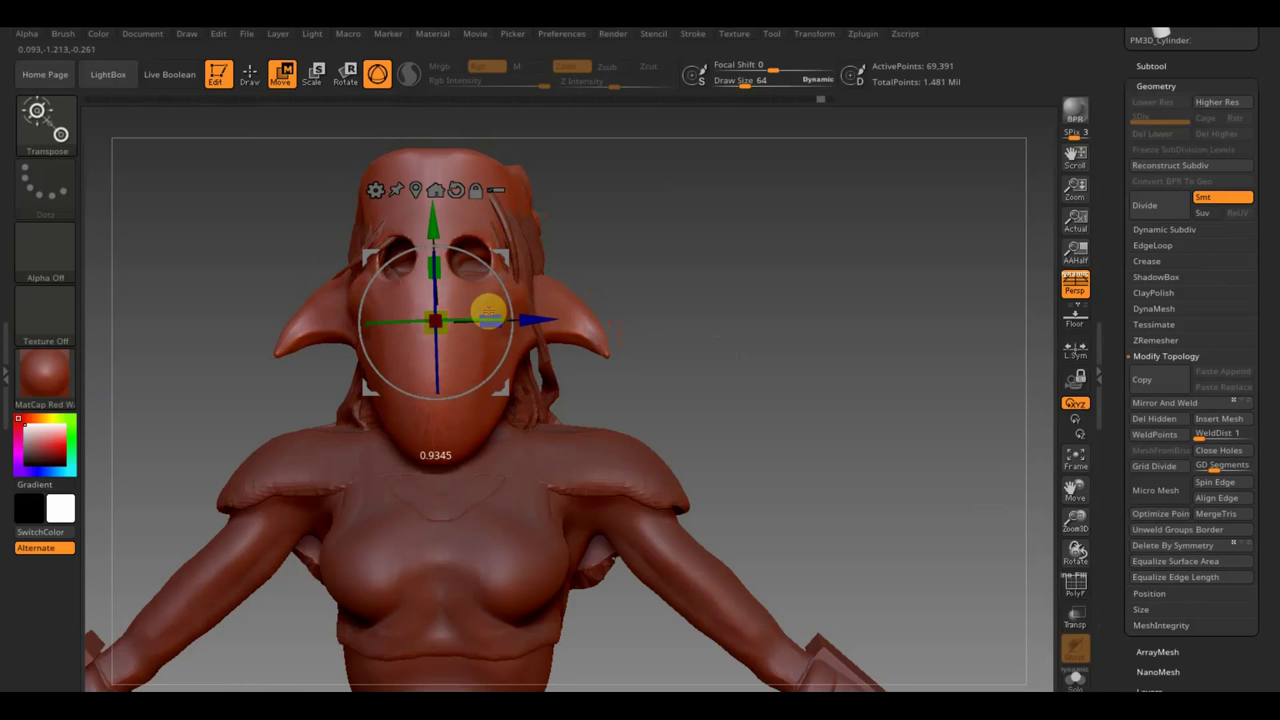
{"action": "mouse_move", "coordinate": [766, 331]}
{"action": "left_mouse_down"}
{"action": "mouse_move", "coordinate": [808, 337]}
{"action": "mouse_move", "coordinate": [773, 337]}
{"action": "mouse_move", "coordinate": [757, 354]}
{"action": "left_mouse_up"}
{"action": "left_click", "coordinate": [250, 77]}
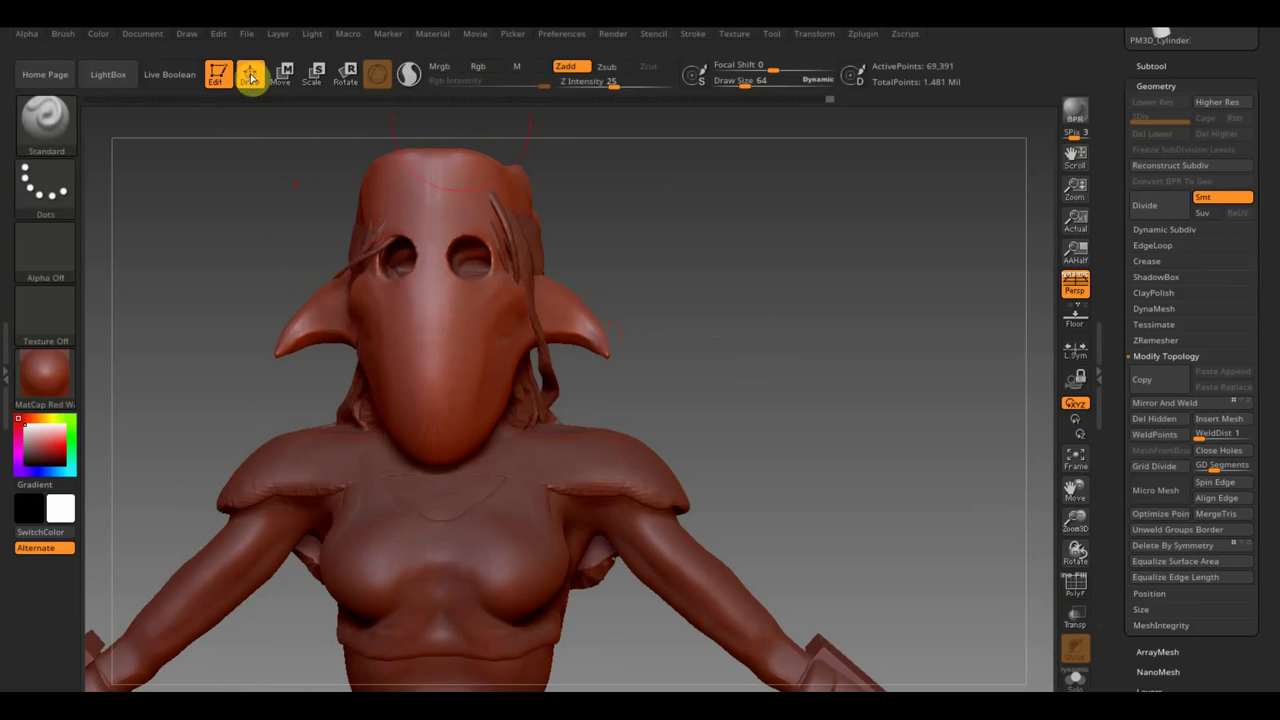
- Import the Dota-2 image from the Джакернаут folder as a texture
{"action": "left_click", "coordinate": [735, 35]}
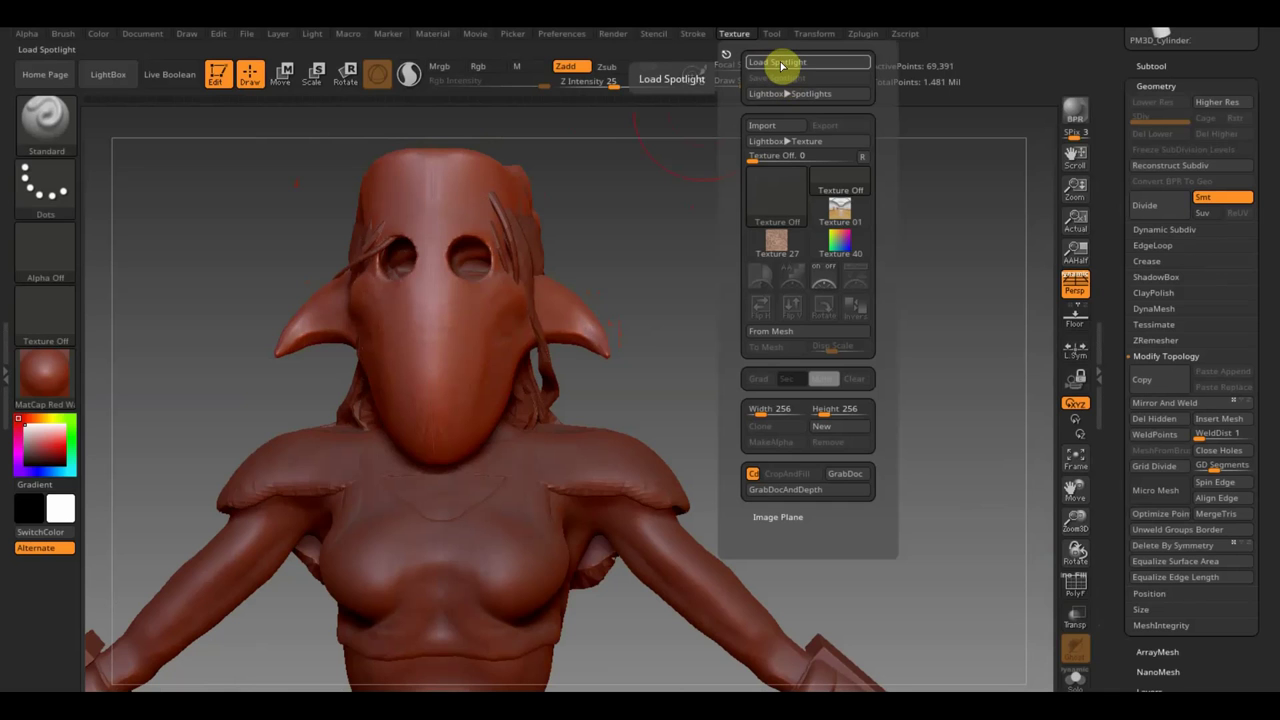
{"action": "left_click", "coordinate": [778, 130]}
{"action": "double_click", "coordinate": [368, 155]}
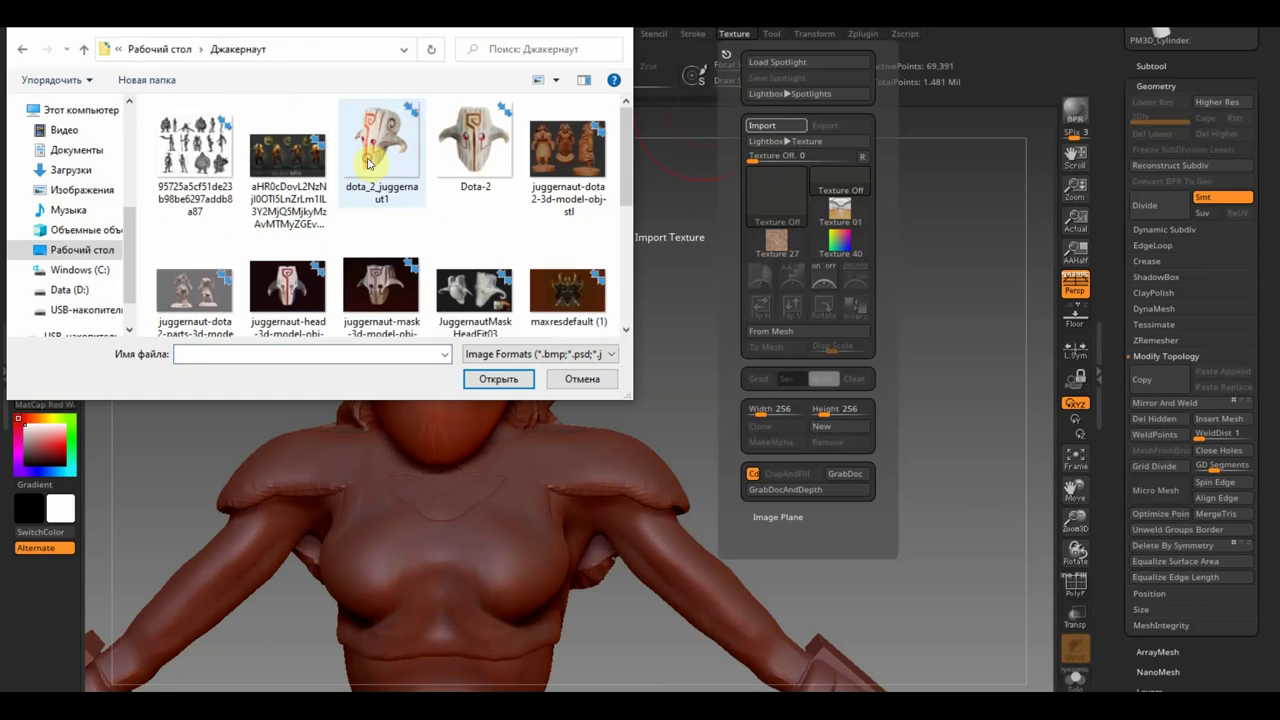
{"action": "left_click", "coordinate": [470, 150]}
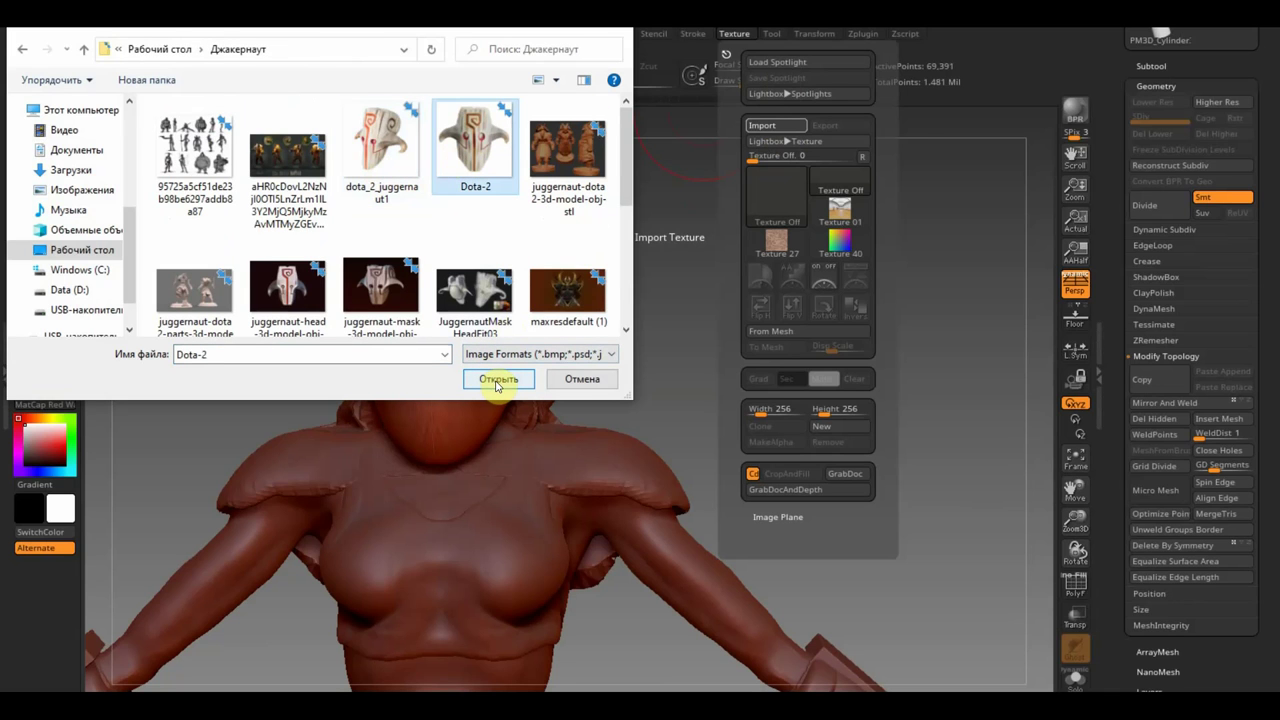
{"action": "left_click", "coordinate": [497, 380]}
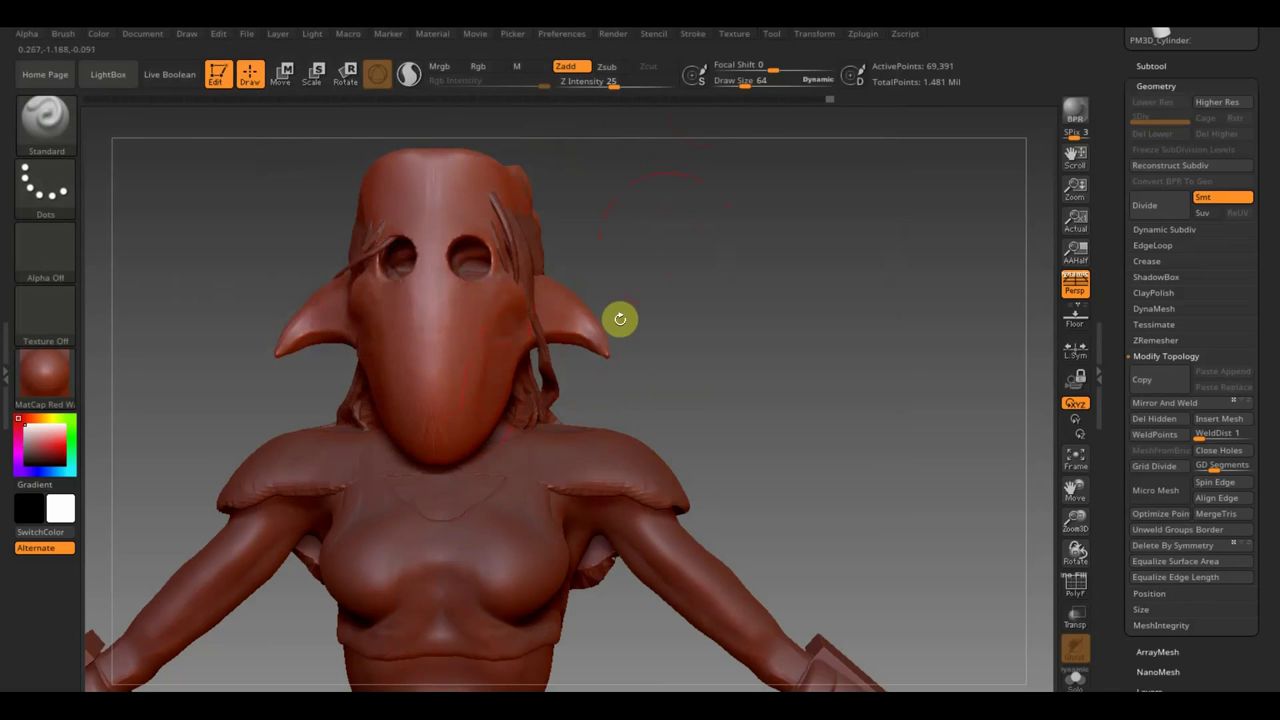
- Select the Dota-2 texture and add it to Spotlight as a canvas overlay
{"action": "left_click", "coordinate": [737, 36]}
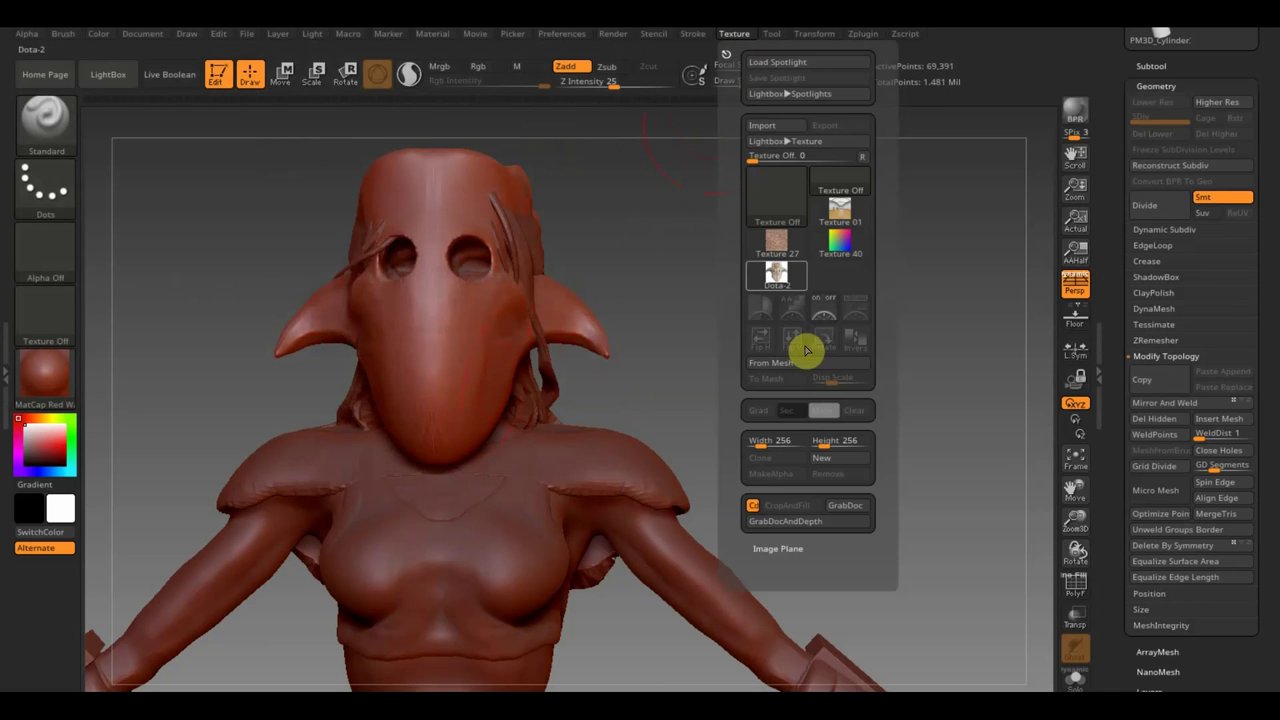
{"action": "left_click", "coordinate": [805, 286]}
{"action": "left_click", "coordinate": [855, 306]}
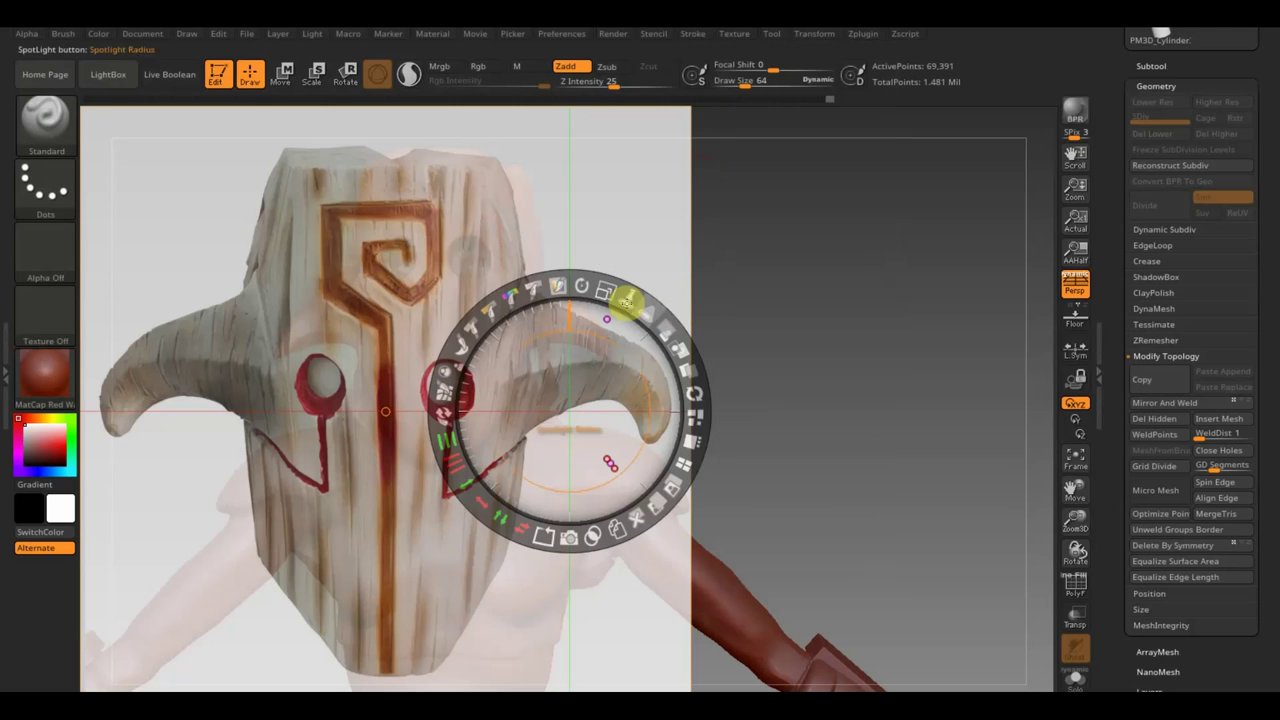
- Shrink the Dota-2 reference, lower its opacity and align its eyes and horns over the red mask
{"action": "left_click_drag", "start_coordinate": [605, 290], "coordinate": [547, 288]}
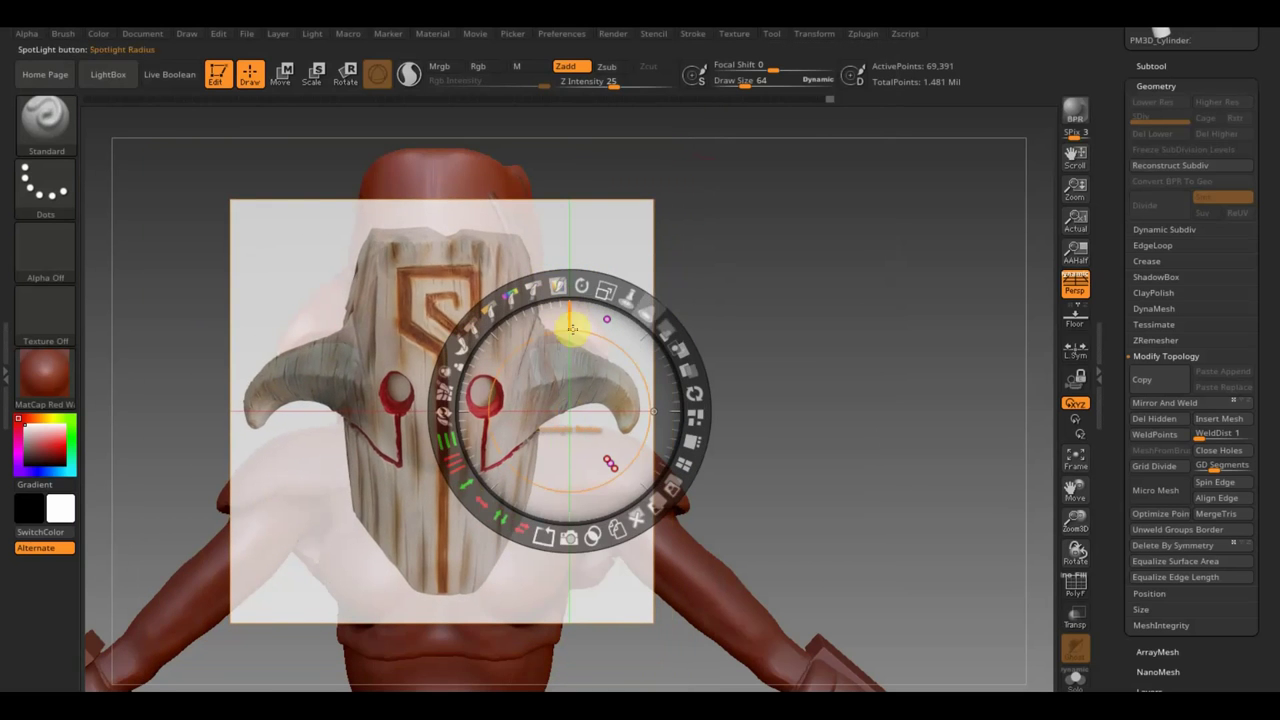
{"action": "left_click_drag", "start_coordinate": [657, 323], "coordinate": [614, 268]}
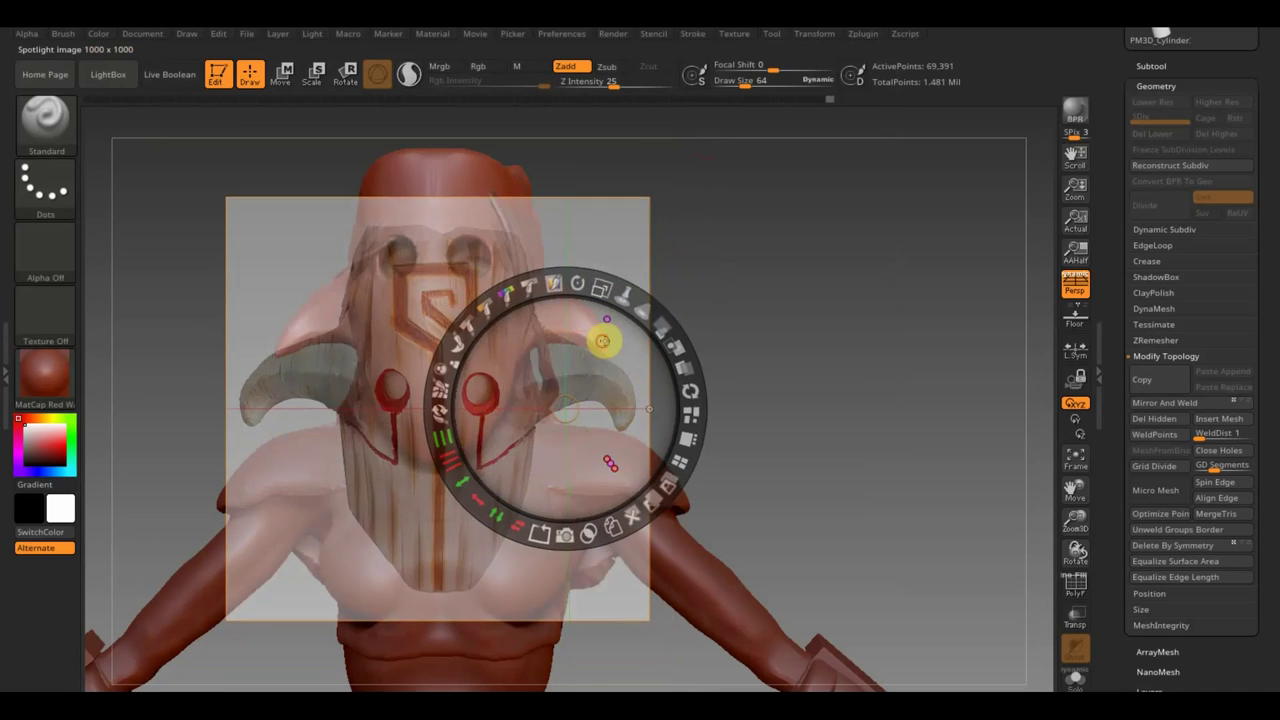
{"action": "left_click_drag", "start_coordinate": [606, 343], "coordinate": [589, 209]}
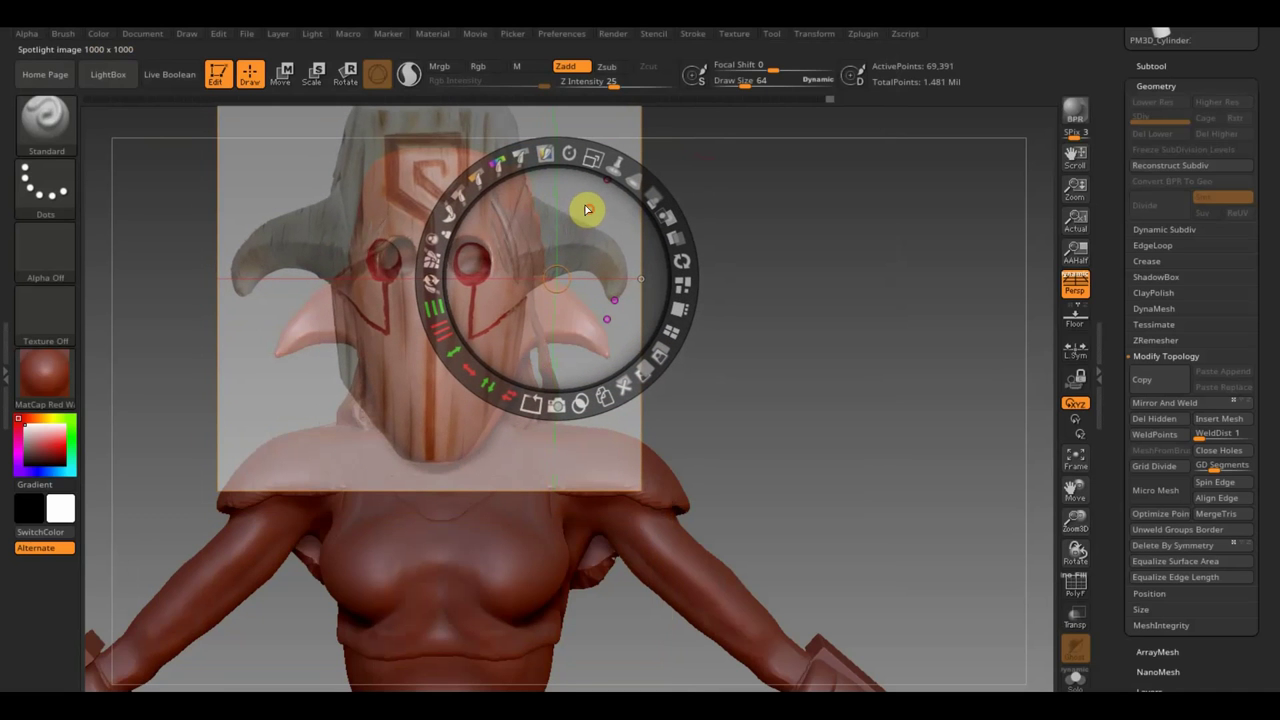
{"action": "left_click_drag", "start_coordinate": [586, 209], "coordinate": [583, 259]}
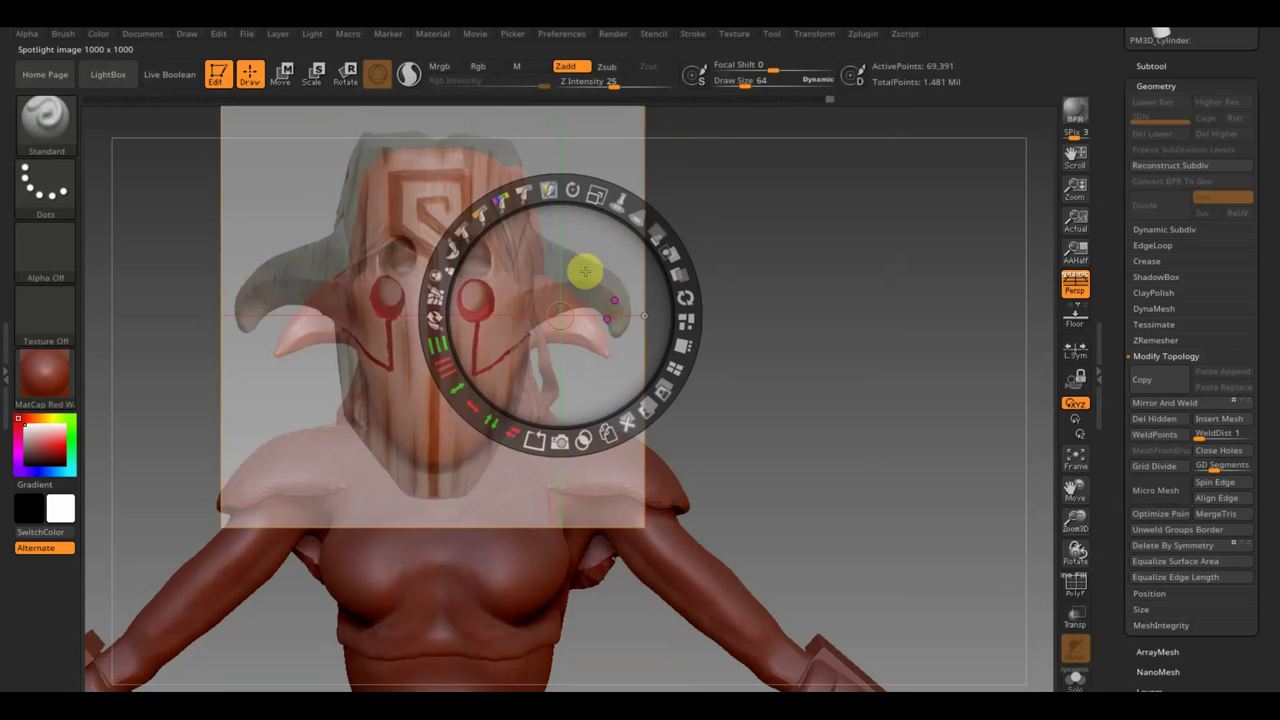
{"action": "left_click_drag", "start_coordinate": [594, 189], "coordinate": [571, 177]}
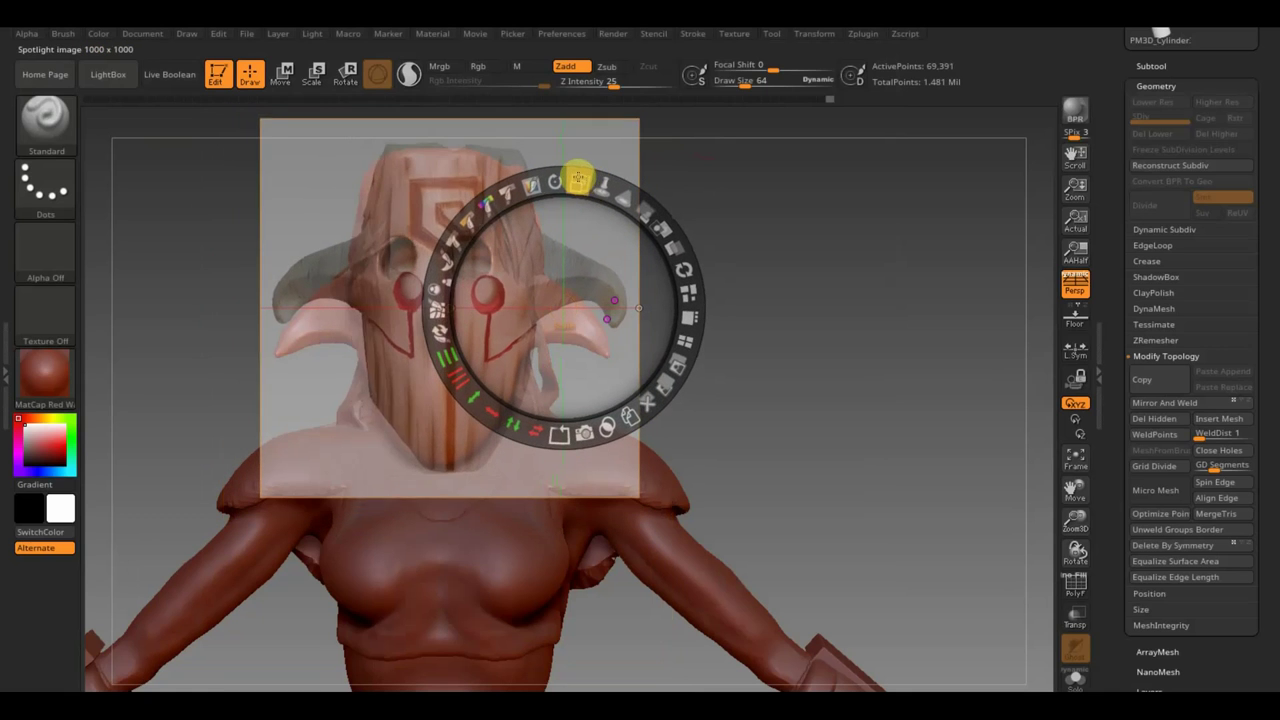
{"action": "left_click_drag", "start_coordinate": [586, 266], "coordinate": [567, 252]}
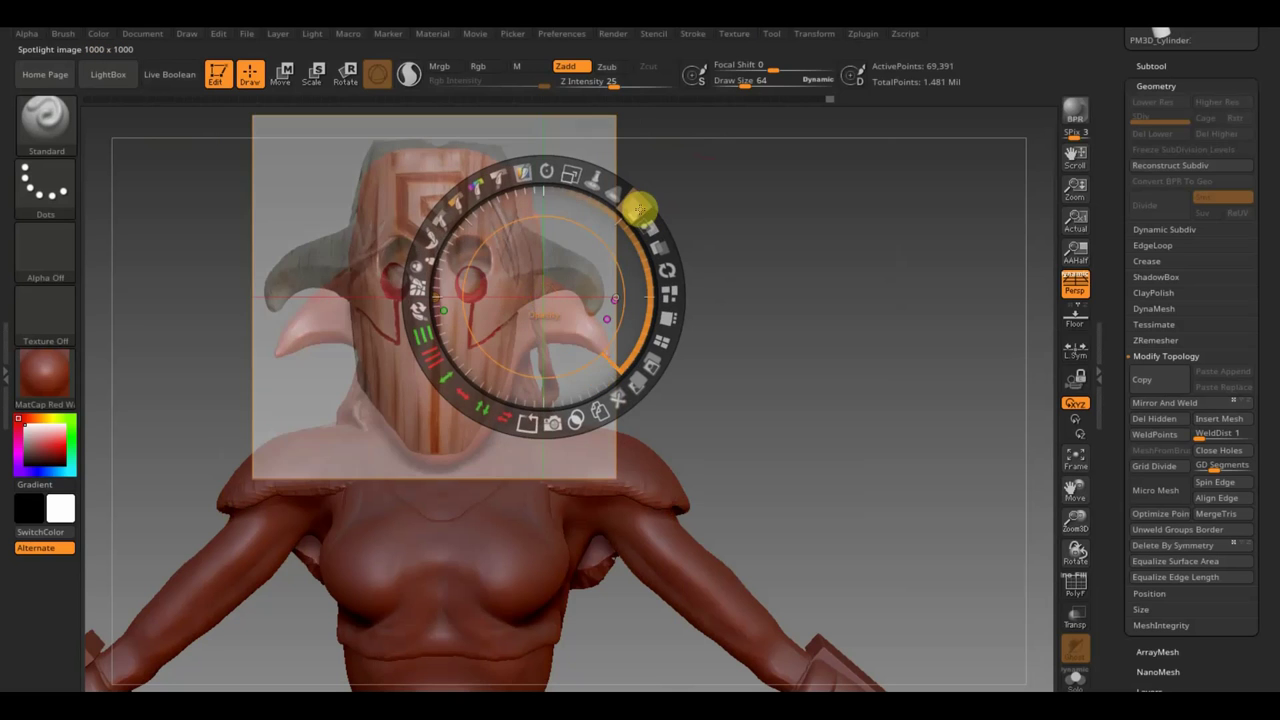
{"action": "mouse_move", "coordinate": [640, 206]}
{"action": "left_mouse_down"}
{"action": "mouse_move", "coordinate": [625, 198]}
{"action": "mouse_move", "coordinate": [617, 229]}
{"action": "left_mouse_up"}
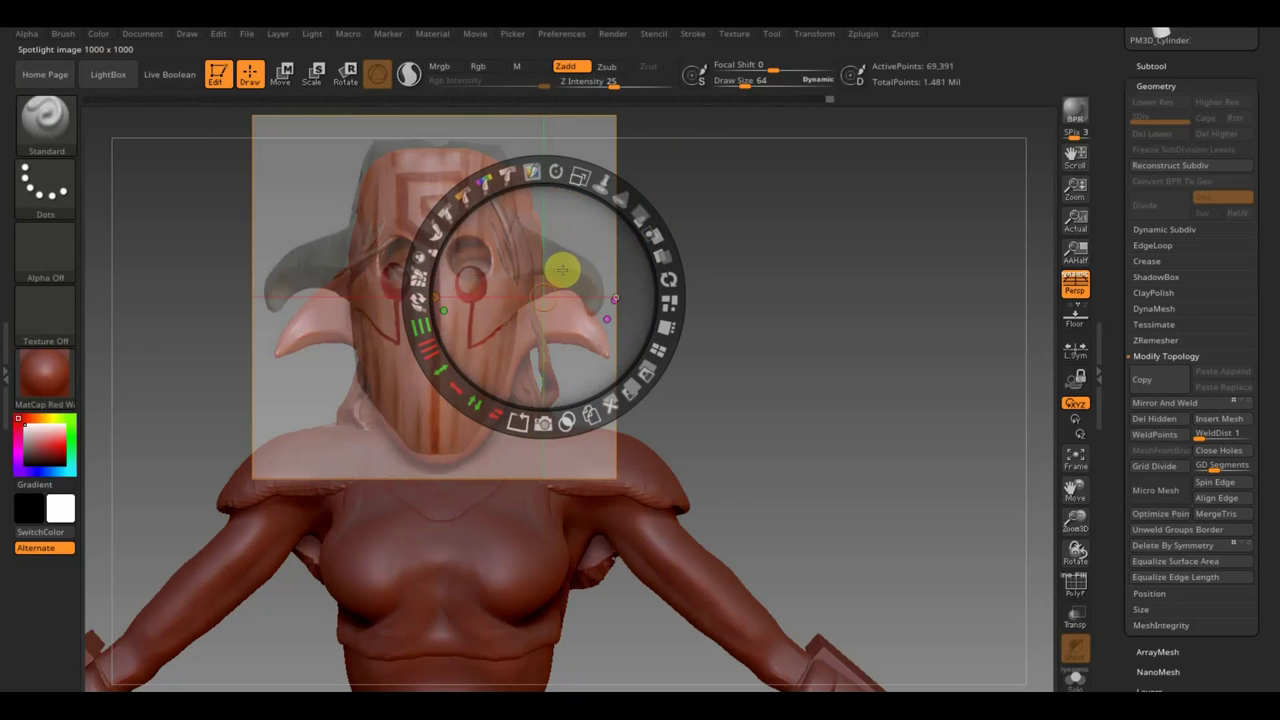
{"action": "left_click", "coordinate": [283, 70]}
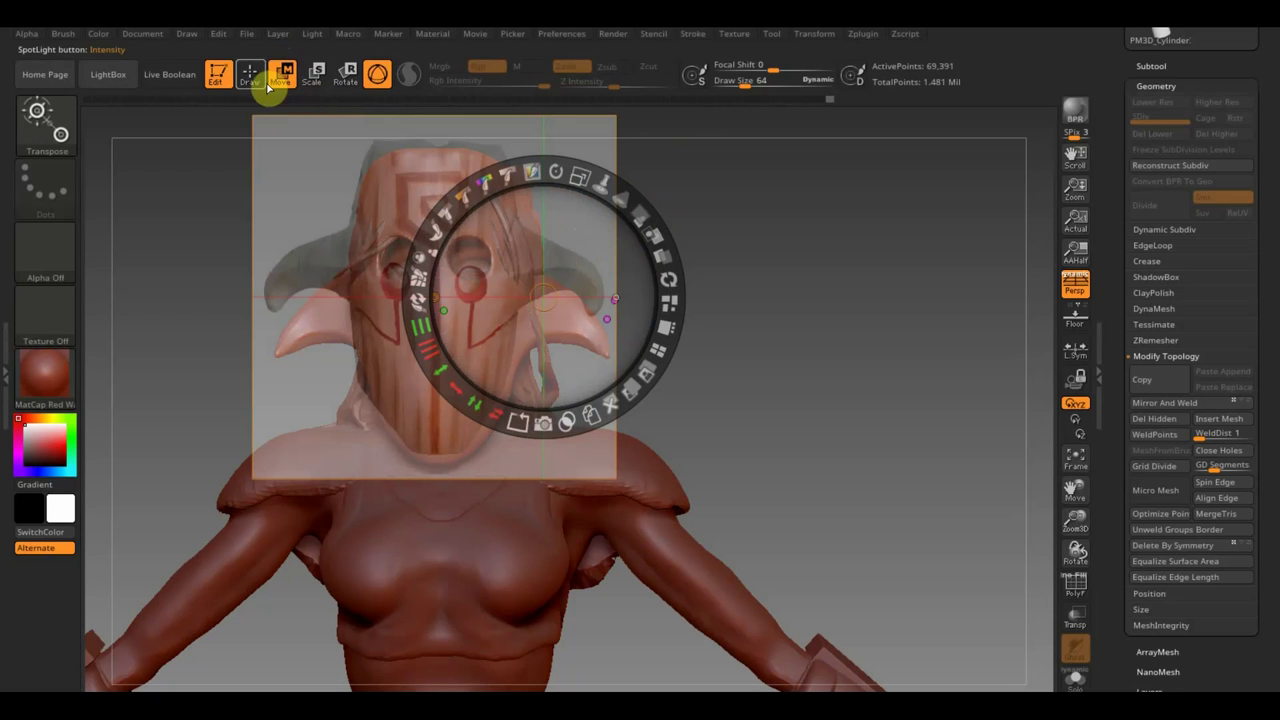
- Exit Spotlight editing so the Dota-2 reference stays overlaid without its control wheel
{"action": "left_click", "coordinate": [257, 80]}
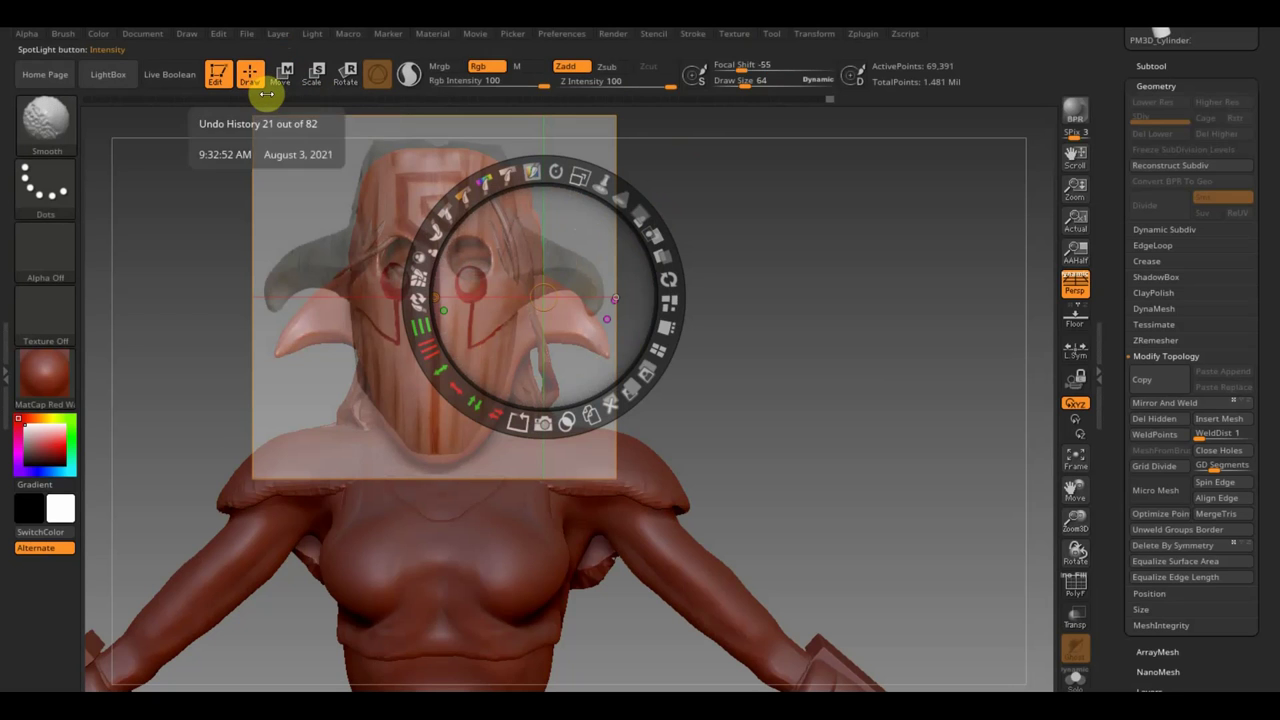
{"action": "key", "text": "shift+z"}
{"action": "key", "text": "shift+z"}
{"action": "key", "text": "z"}
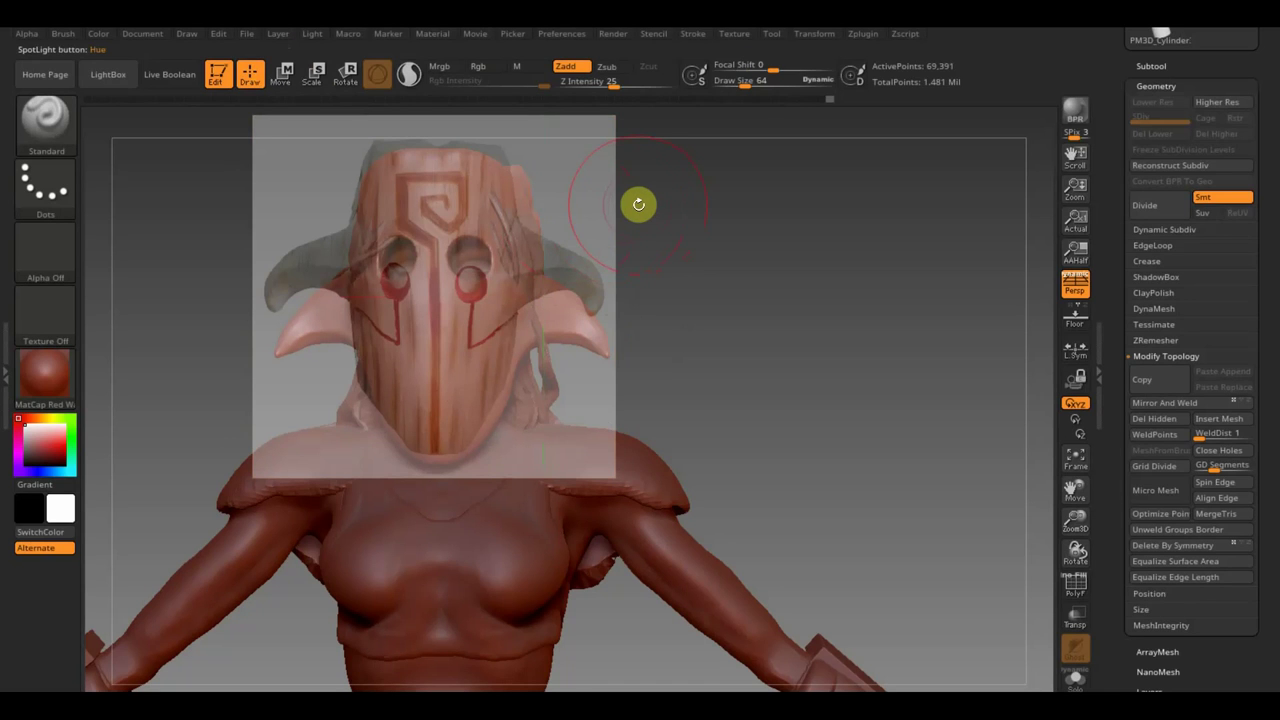
- Reduce Draw Size to 4 and switch to the MaskPen brush for tracing
{"action": "left_click_drag", "start_coordinate": [757, 86], "coordinate": [740, 84]}
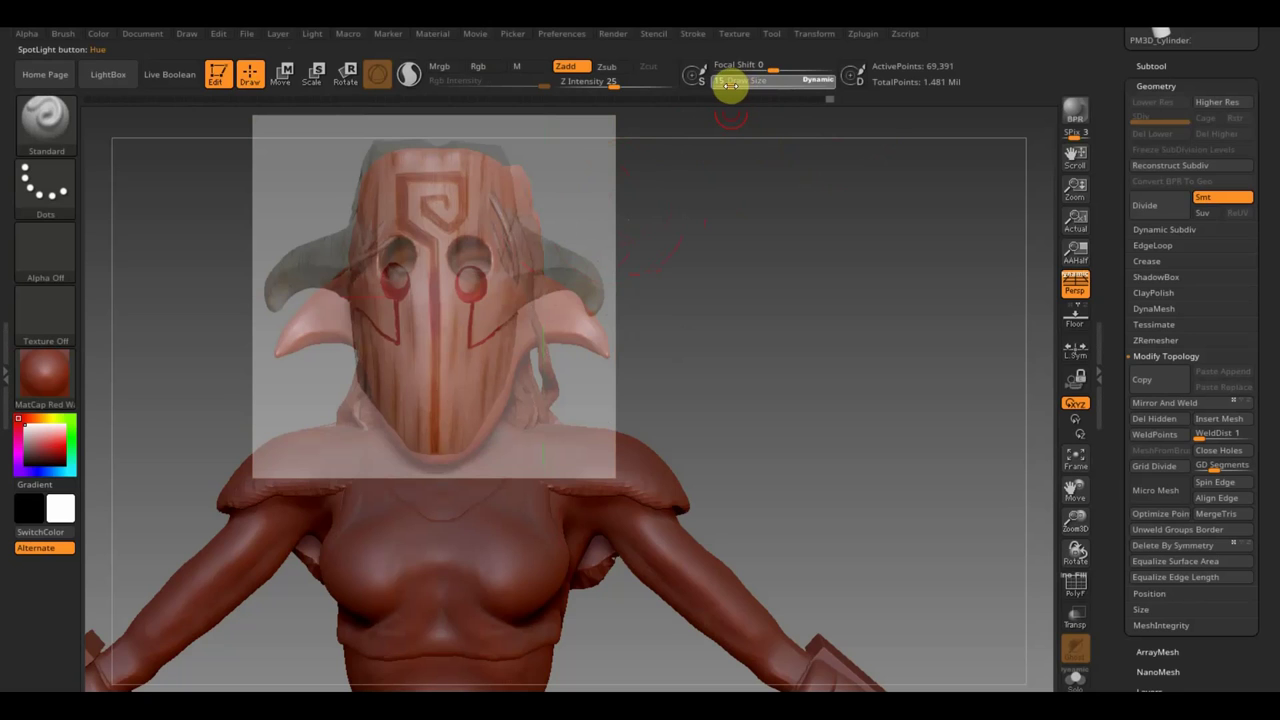
{"action": "left_click_drag", "start_coordinate": [730, 86], "coordinate": [727, 82]}
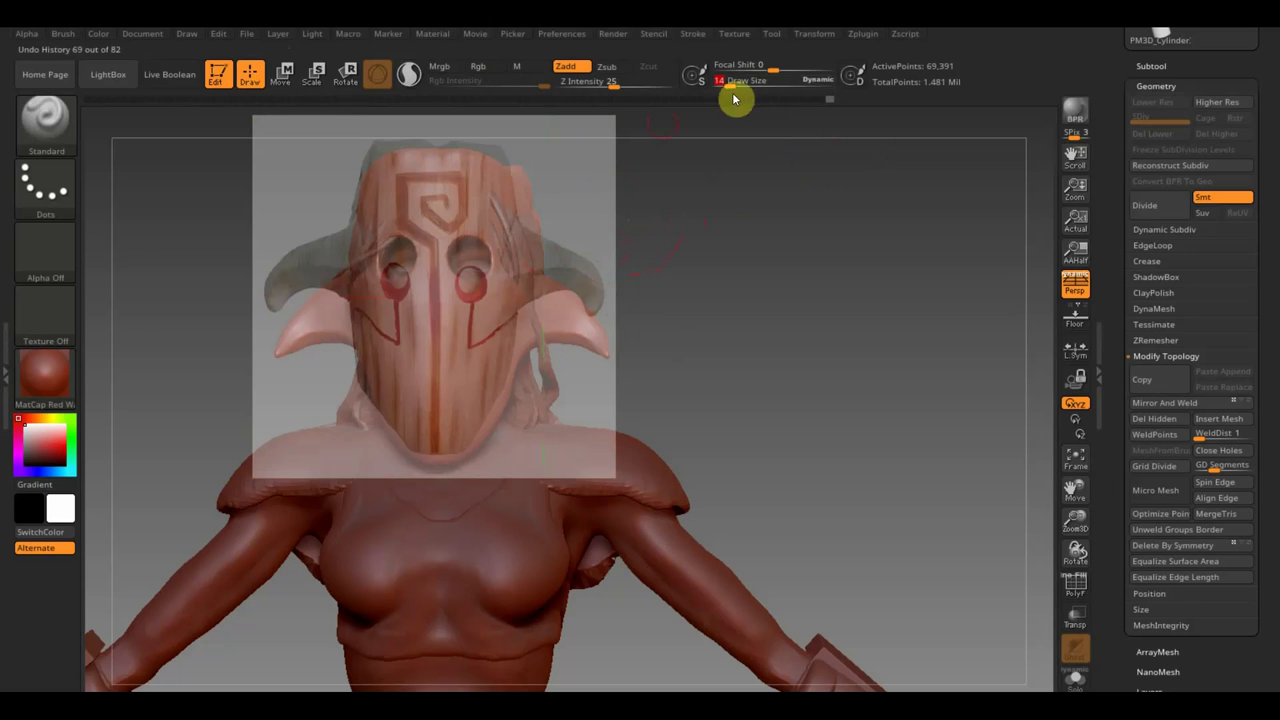
{"action": "left_click_drag", "start_coordinate": [735, 88], "coordinate": [730, 86]}
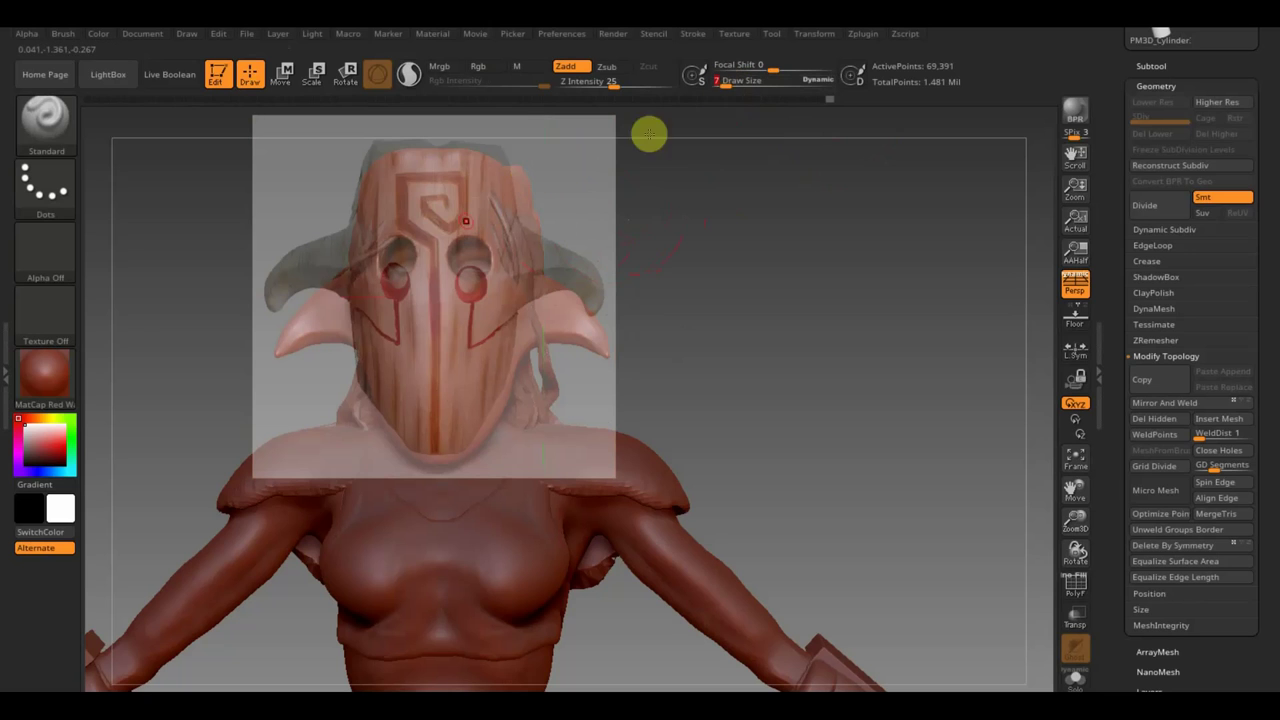
{"action": "left_click_drag", "start_coordinate": [740, 99], "coordinate": [727, 87]}
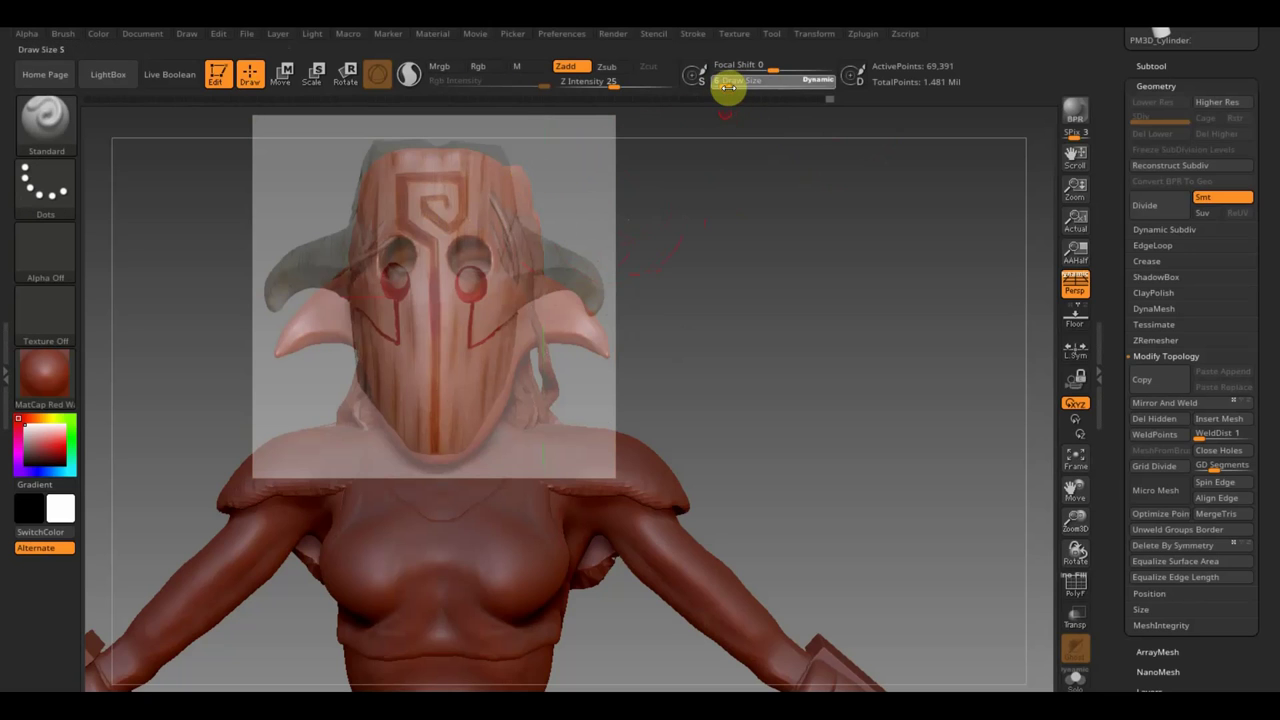
{"action": "key", "text": "ctrl"}
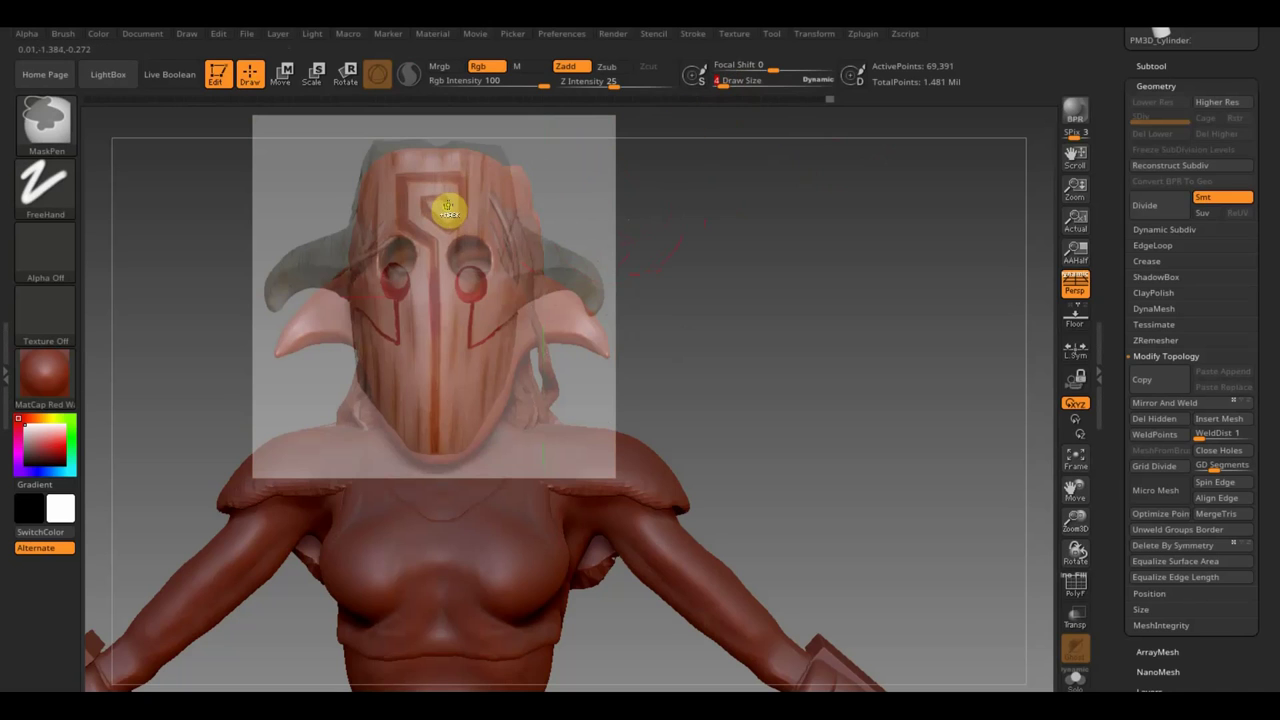
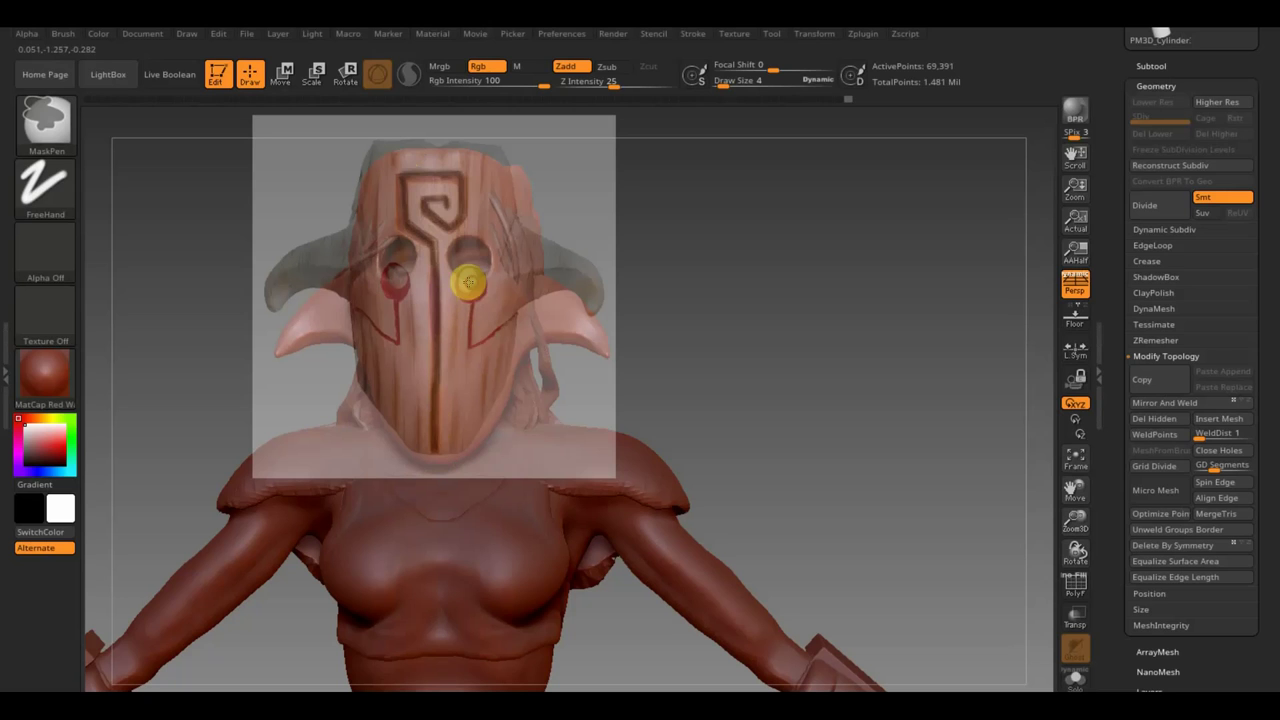
- Paint a red ring around the mask's right eye hole
{"action": "left_click_drag", "start_coordinate": [469, 283], "coordinate": [471, 305]}
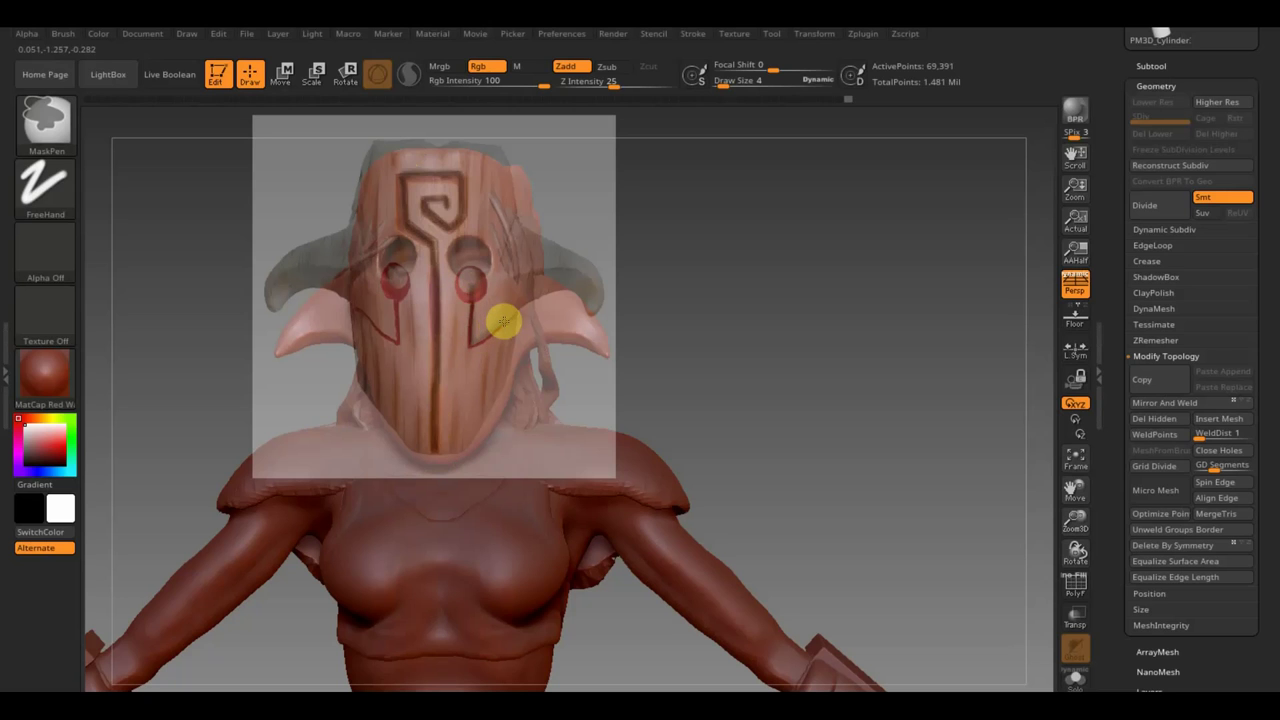
{"action": "key", "text": "ctrl"}
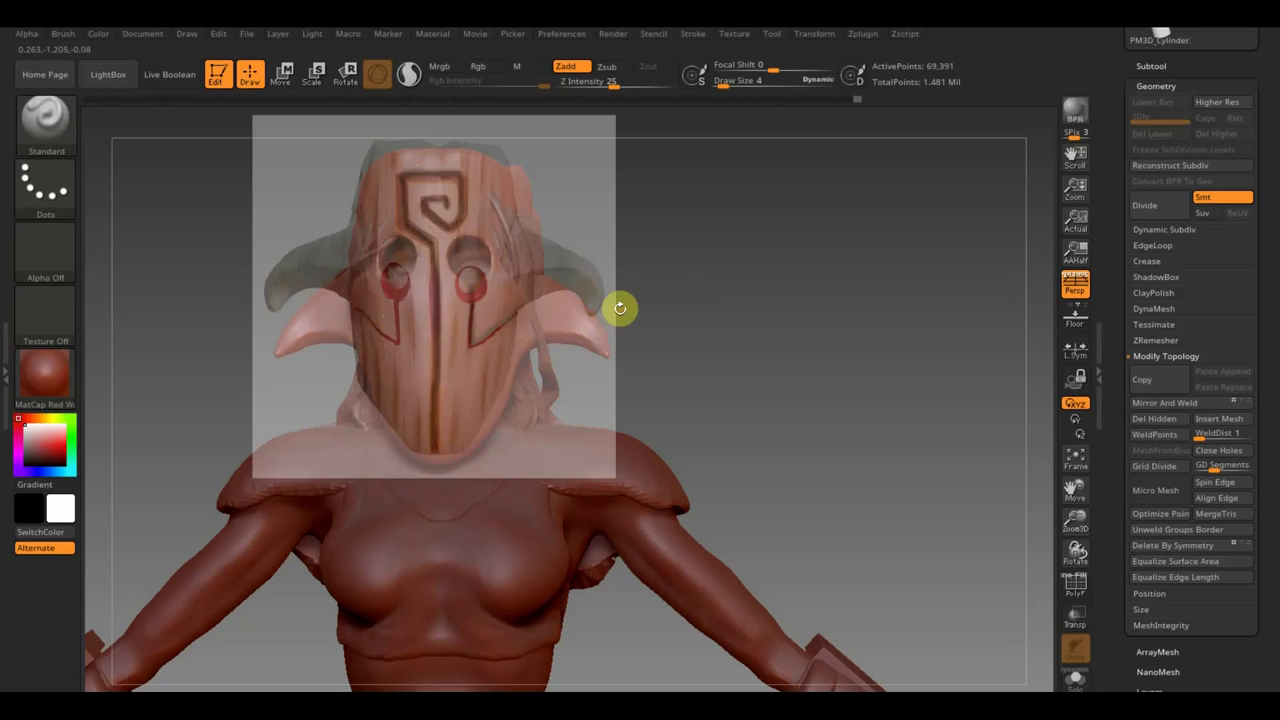
{"action": "key", "text": "ctrl"}
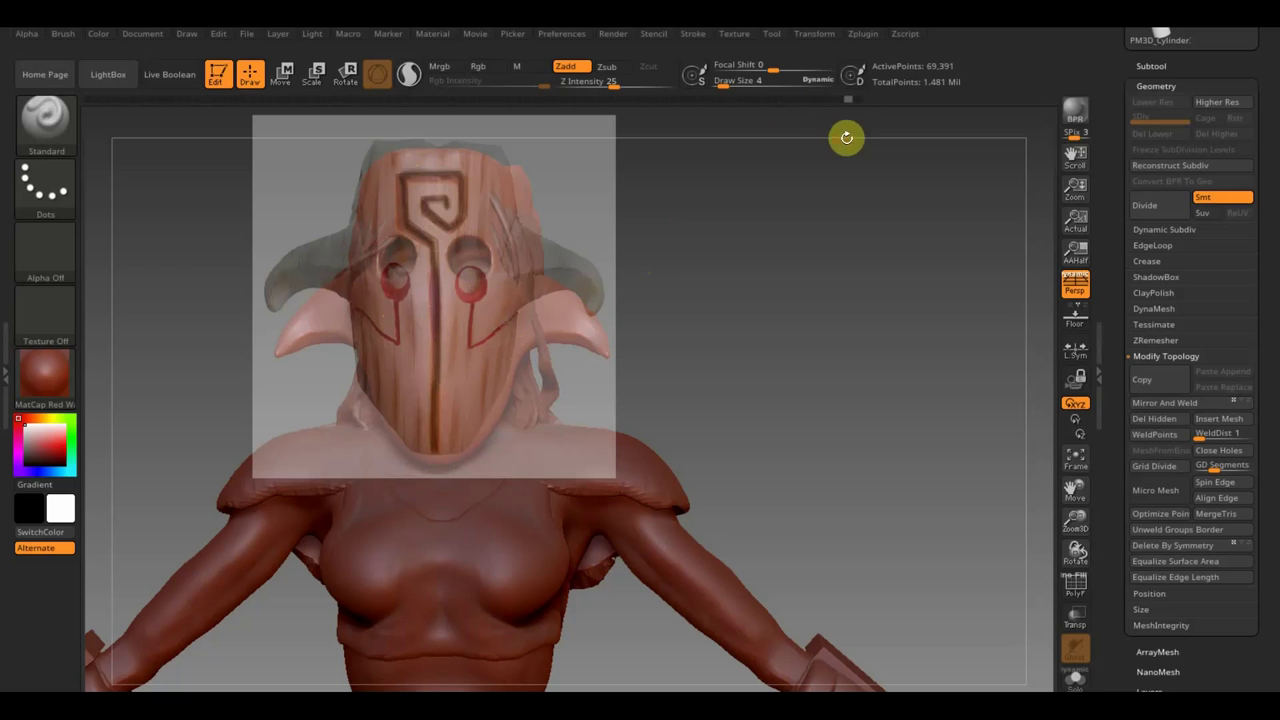
{"action": "key", "text": "ctrl"}
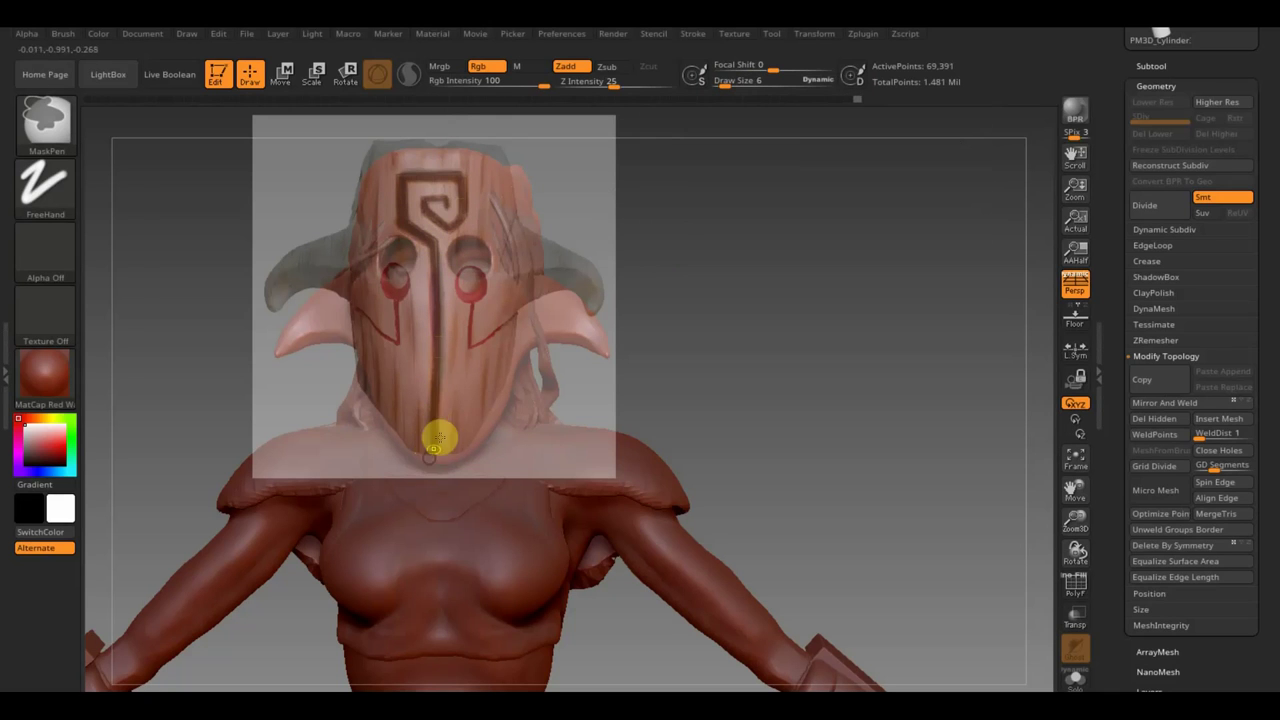
{"action": "key", "text": "ctrl"}
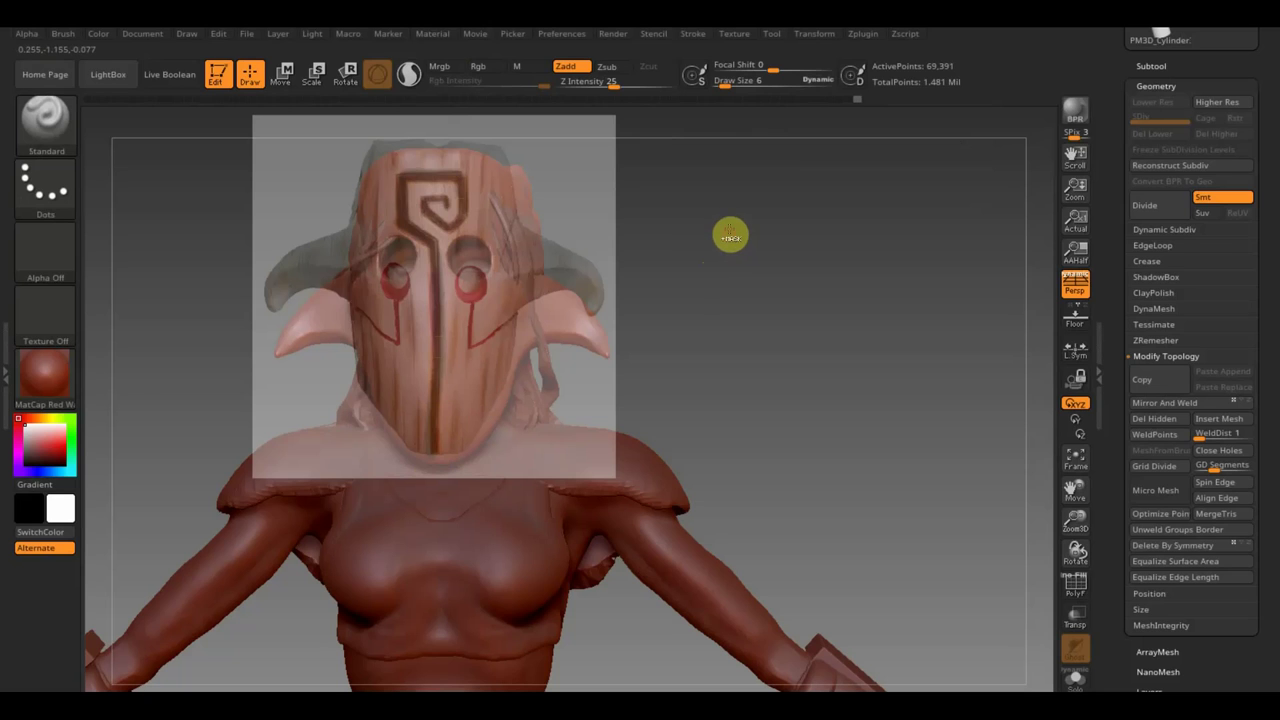
- Invert the mask, enable Rgb-only painting, and bring up Spotlight for the reference image
{"action": "left_click", "coordinate": [742, 242], "text": "ctrl"}
{"action": "type", "text": "45"}
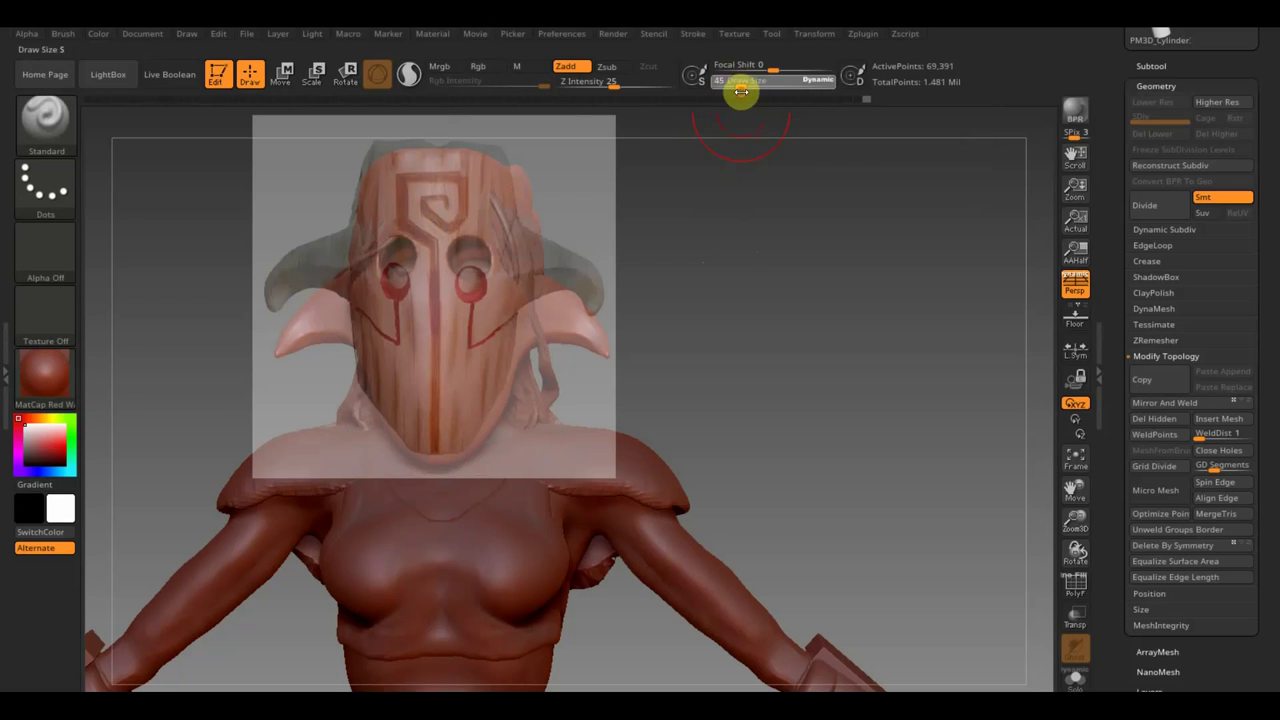
{"action": "left_click", "coordinate": [478, 66]}
{"action": "left_click", "coordinate": [566, 66]}
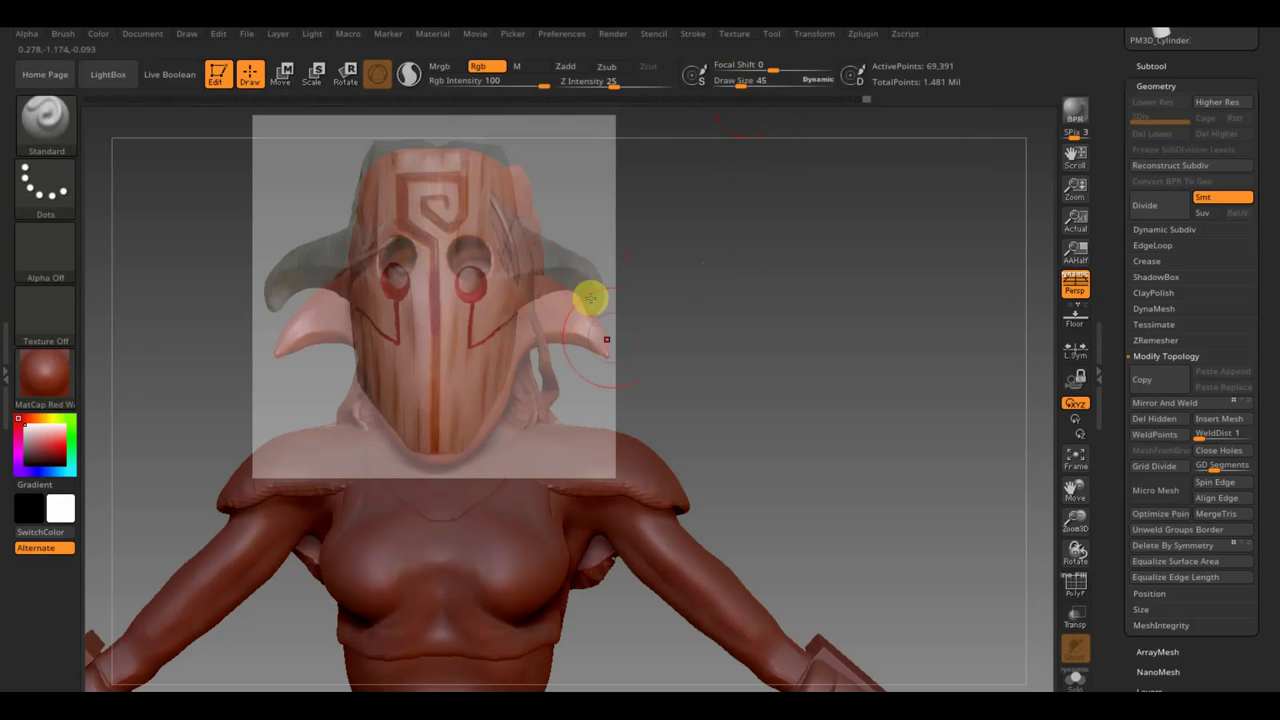
{"action": "key", "text": "shift+z"}
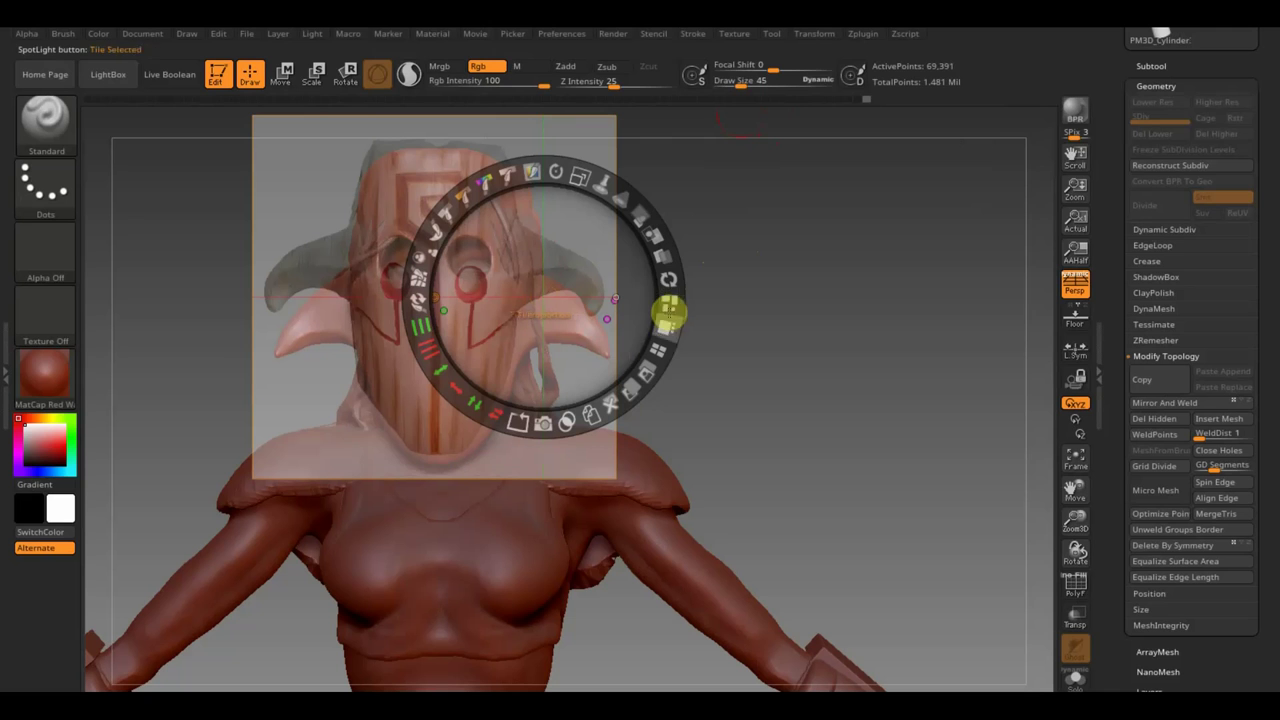
- Make the reference image fully opaque with the Spotlight Fade dial, then hide it
{"action": "left_click", "coordinate": [668, 261]}
{"action": "left_click_drag", "start_coordinate": [668, 261], "coordinate": [635, 421]}
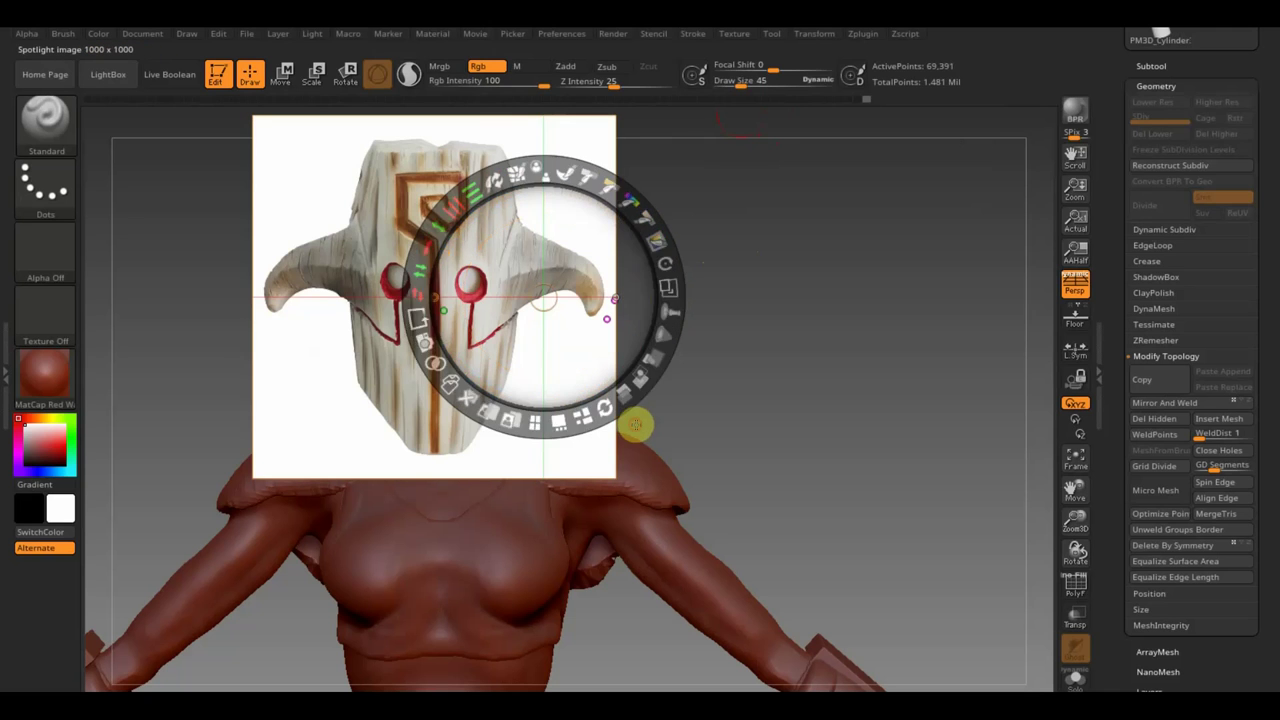
{"action": "key", "text": "z"}
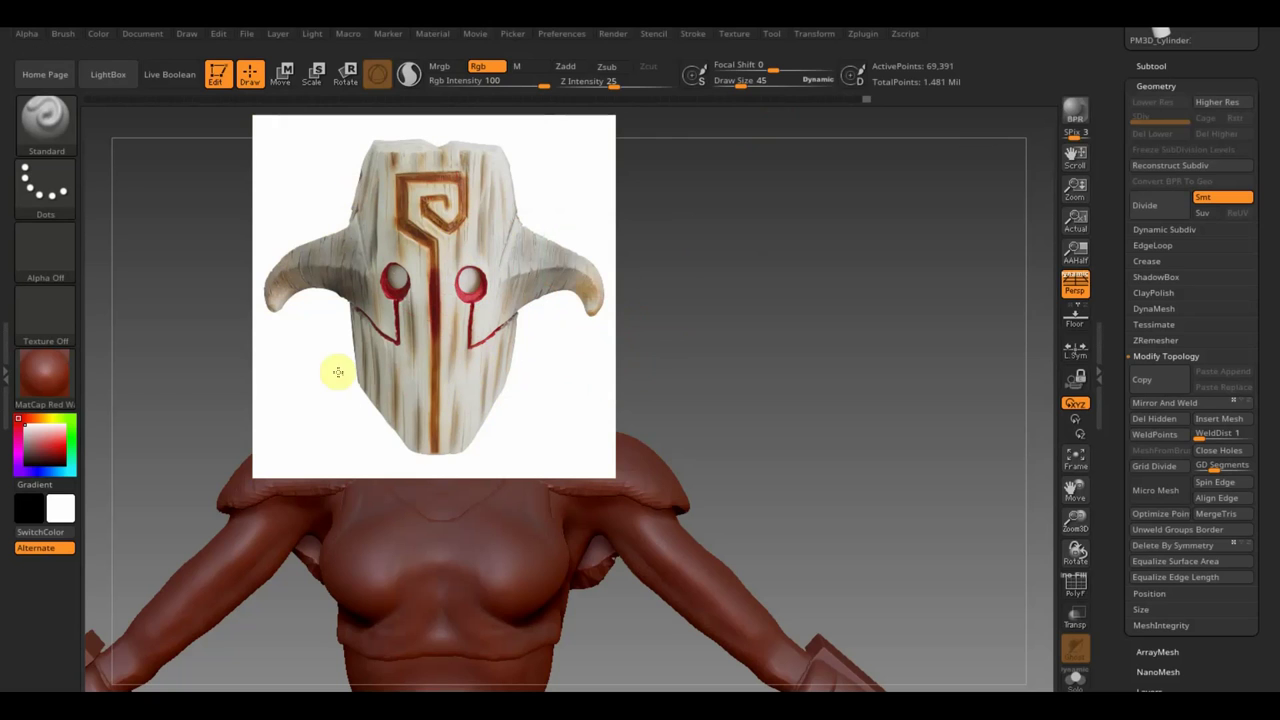
{"action": "key", "text": "shift+z"}
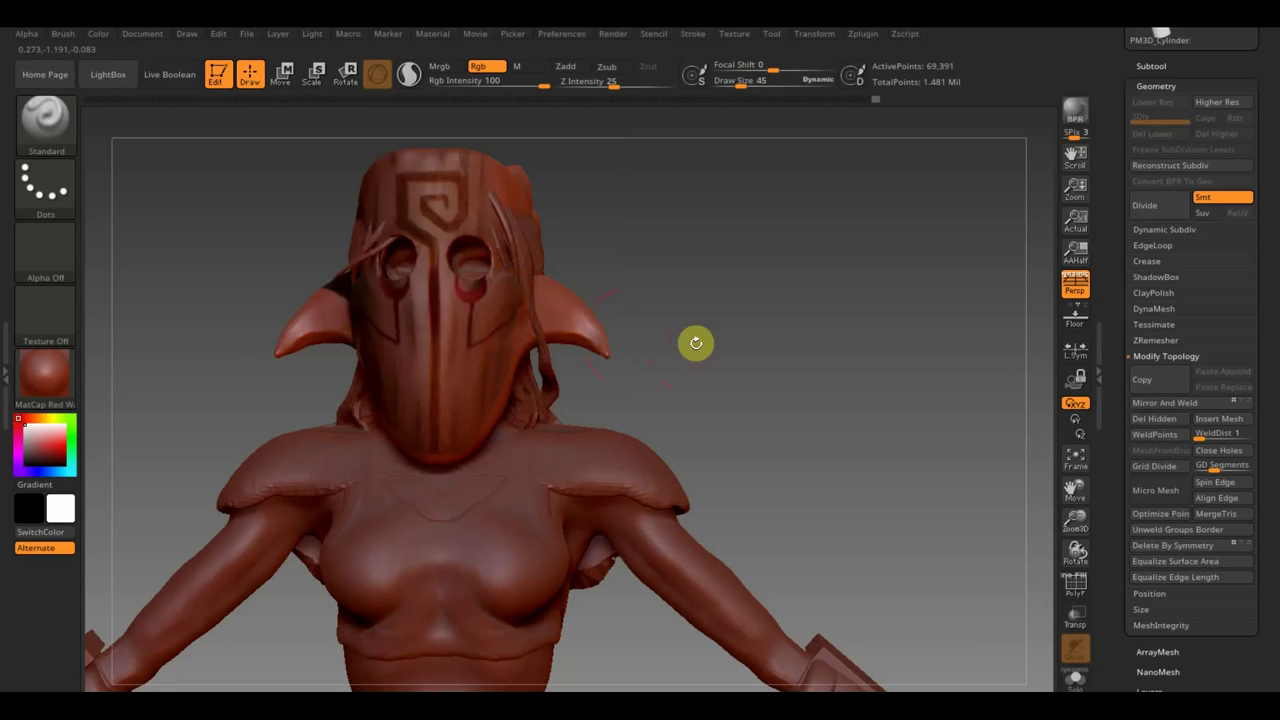
- Shrink Draw Size to 5 and switch the model to the SketchShaded2 material
{"action": "left_click_drag", "start_coordinate": [729, 86], "coordinate": [735, 86]}
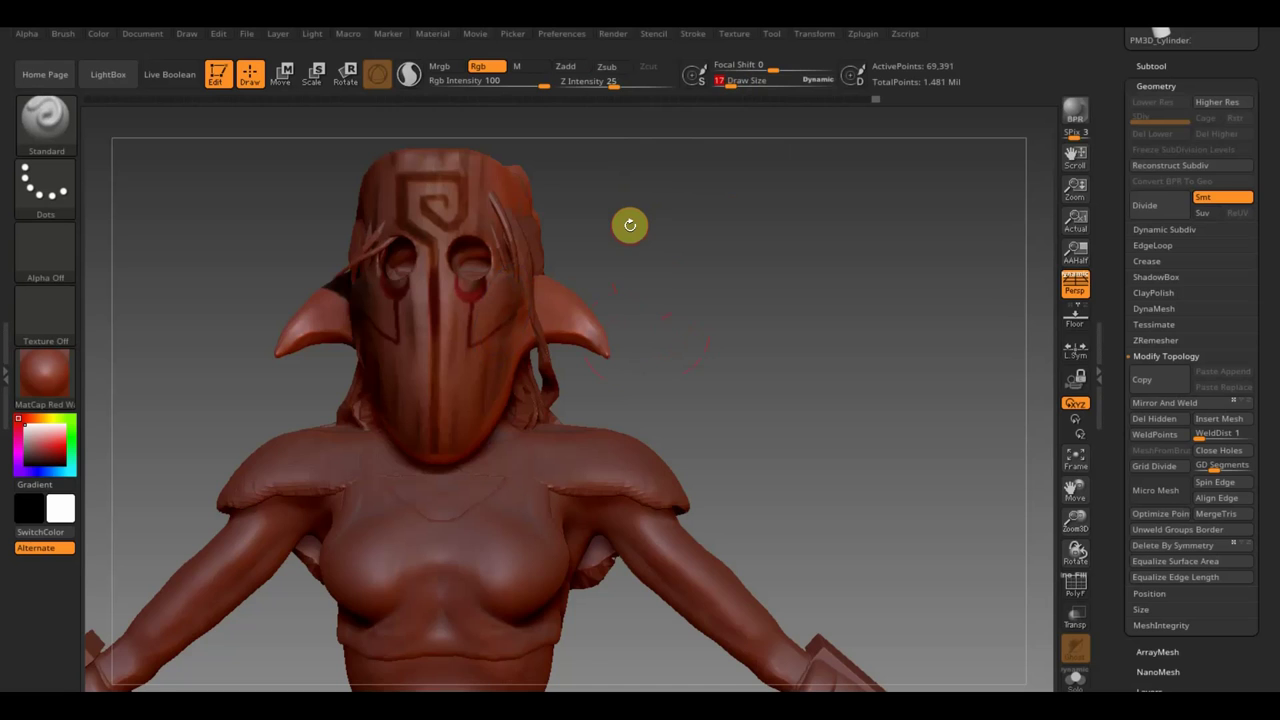
{"action": "mouse_move", "coordinate": [630, 224]}
{"action": "left_mouse_down", "text": "alt"}
{"action": "mouse_move", "coordinate": [643, 220]}
{"action": "mouse_move", "coordinate": [654, 277]}
{"action": "left_mouse_up", "text": "alt"}
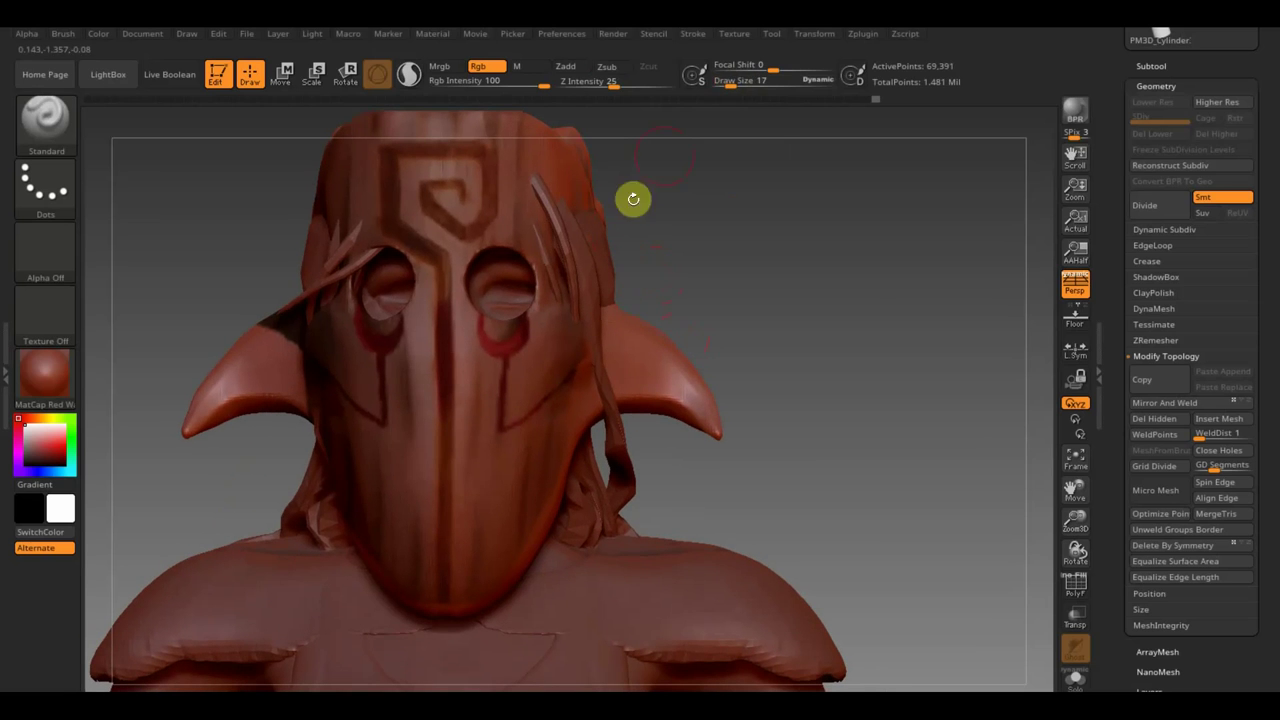
{"action": "left_click_drag", "start_coordinate": [721, 86], "coordinate": [718, 88]}
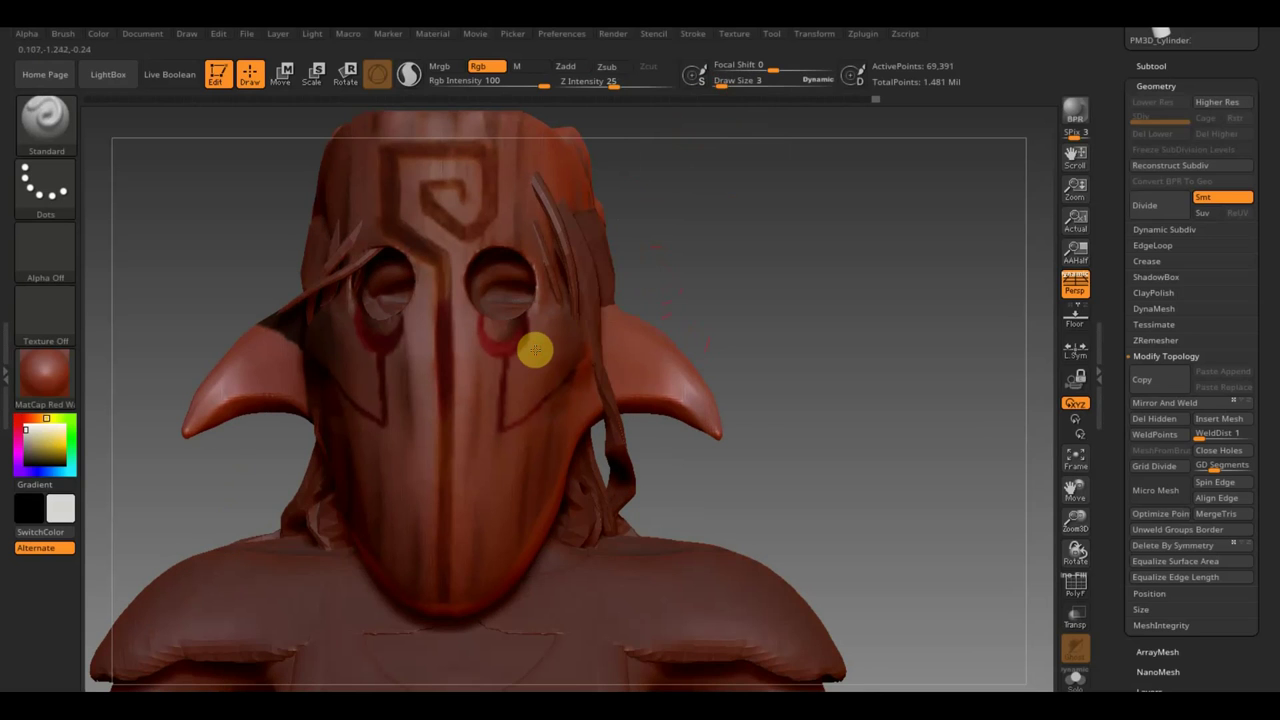
{"action": "left_click_drag", "start_coordinate": [740, 84], "coordinate": [731, 86]}
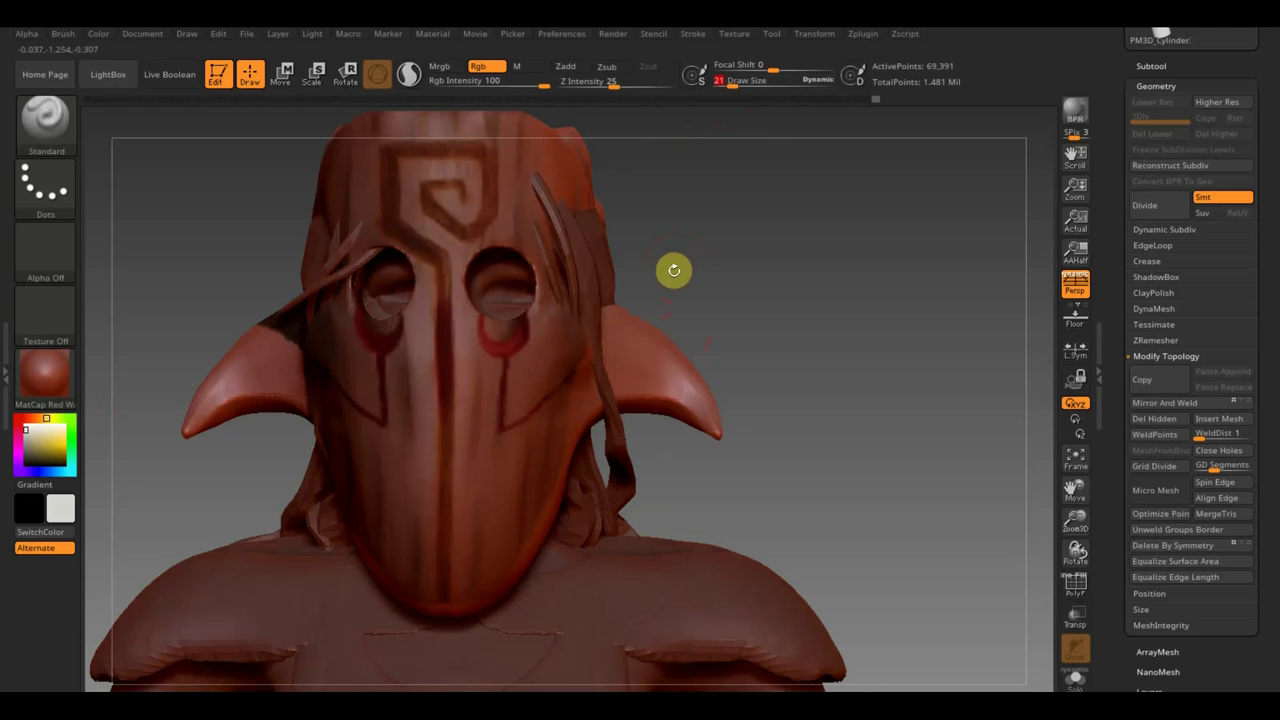
{"action": "left_click", "coordinate": [45, 375]}
{"action": "left_click", "coordinate": [214, 459]}
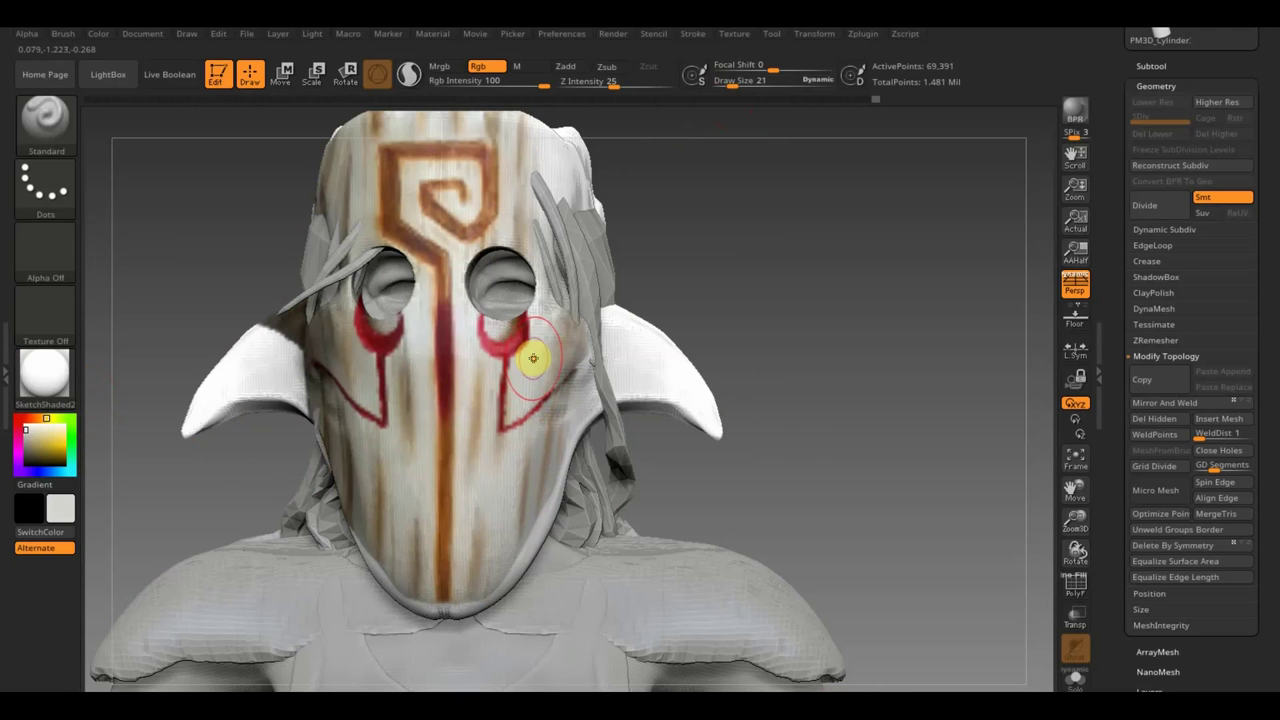
- Paint white over the red under both eye holes and touch up the left eye hole
{"action": "left_click_drag", "start_coordinate": [534, 352], "coordinate": [491, 350]}
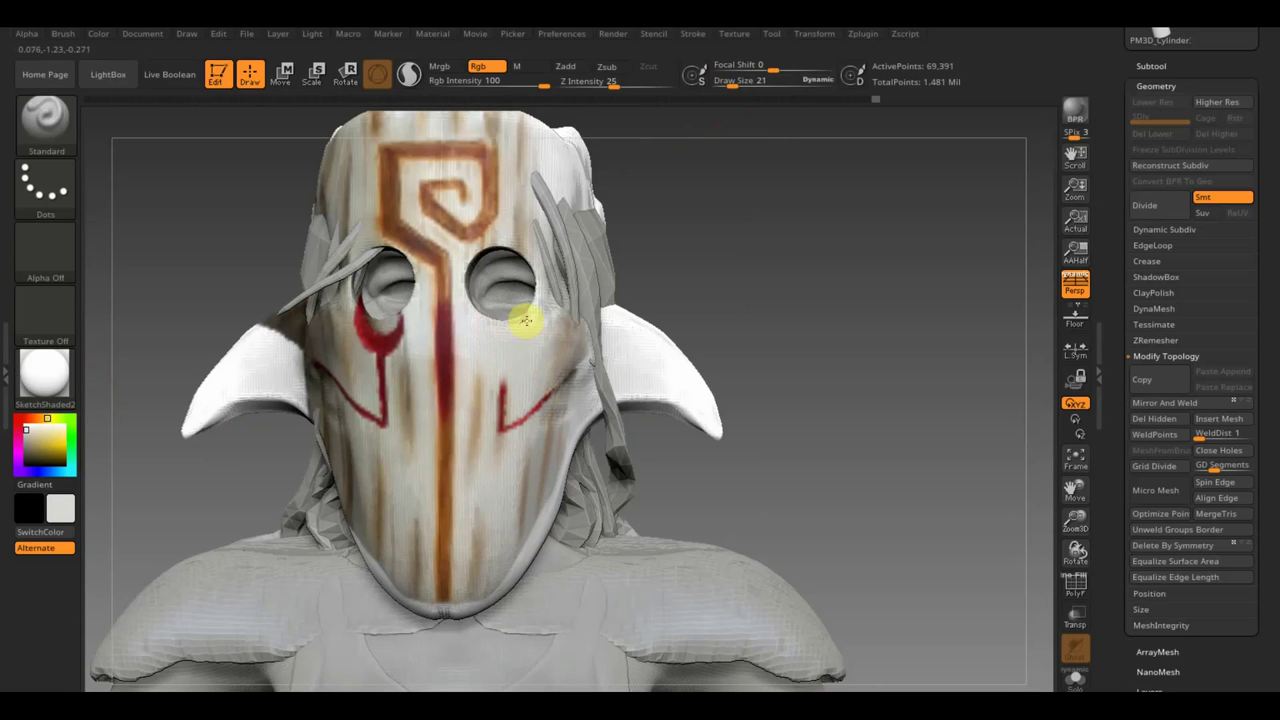
{"action": "left_click", "coordinate": [337, 340]}
{"action": "mouse_move", "coordinate": [370, 334]}
{"action": "left_mouse_down"}
{"action": "mouse_move", "coordinate": [391, 329]}
{"action": "mouse_move", "coordinate": [360, 335]}
{"action": "left_mouse_up"}
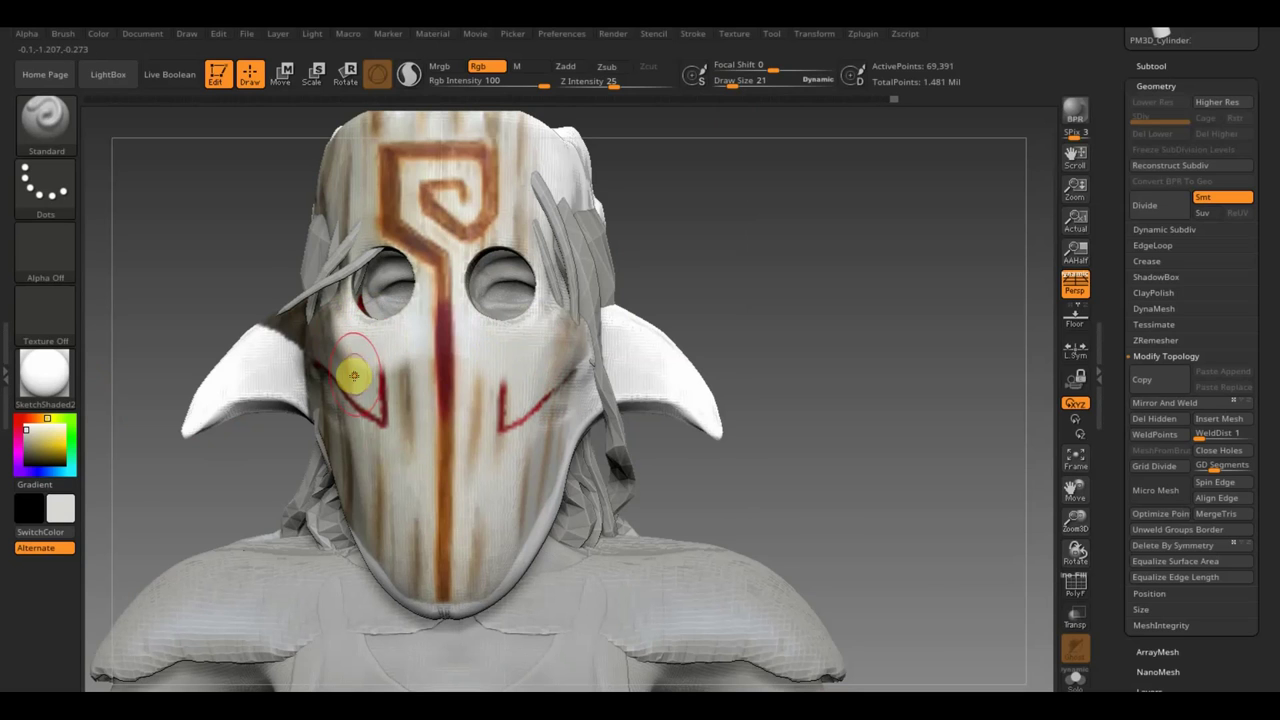
{"action": "key", "text": "c"}
{"action": "left_click_drag", "start_coordinate": [337, 306], "coordinate": [377, 333]}
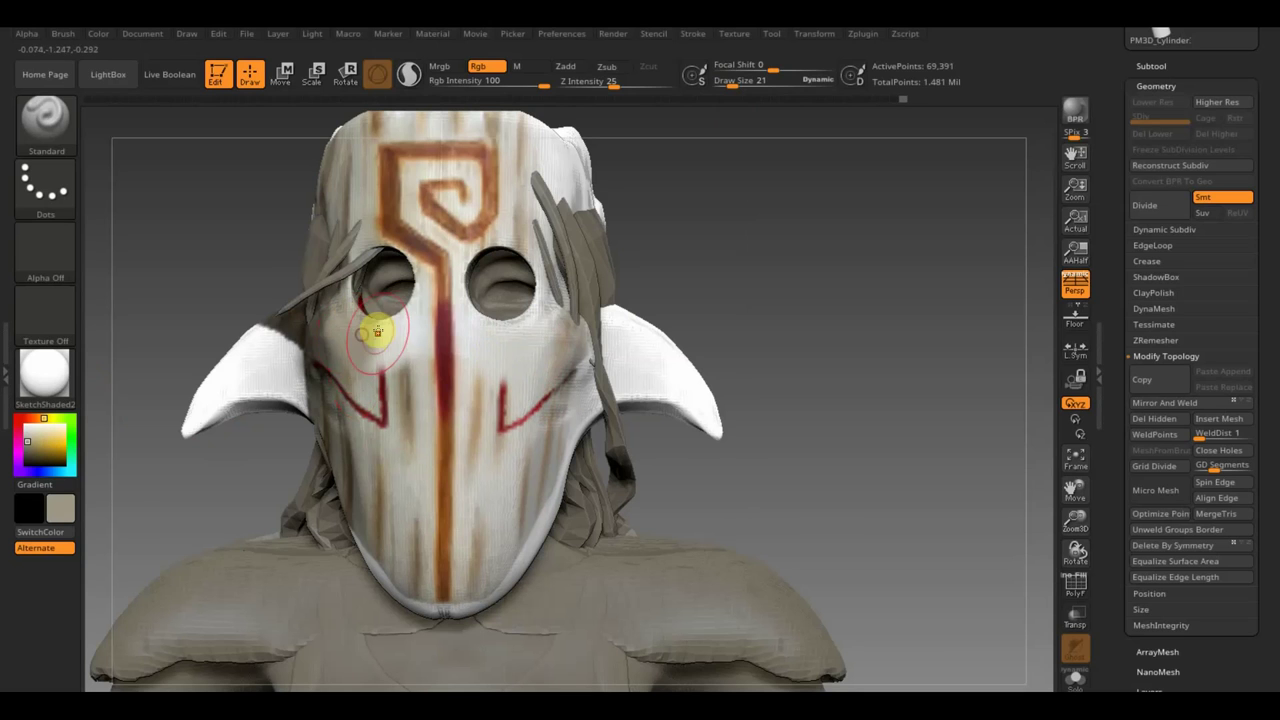
- Paint over the red diagonal cheek stroke from the side, then set Draw Size to 8
{"action": "left_click_drag", "start_coordinate": [703, 246], "coordinate": [664, 248]}
{"action": "left_click", "coordinate": [703, 159]}
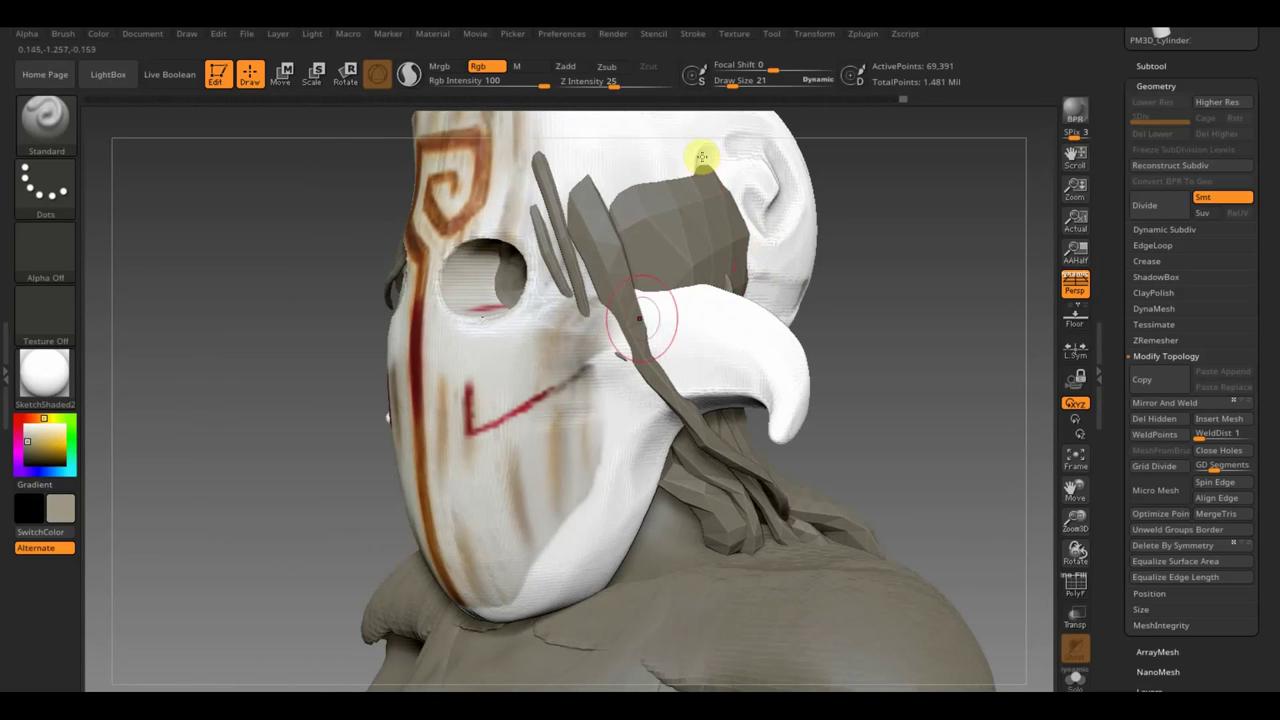
{"action": "mouse_move", "coordinate": [702, 157]}
{"action": "left_mouse_down"}
{"action": "mouse_move", "coordinate": [557, 371]}
{"action": "mouse_move", "coordinate": [504, 414]}
{"action": "mouse_move", "coordinate": [471, 409]}
{"action": "mouse_move", "coordinate": [477, 366]}
{"action": "mouse_move", "coordinate": [560, 322]}
{"action": "mouse_move", "coordinate": [514, 443]}
{"action": "mouse_move", "coordinate": [474, 483]}
{"action": "mouse_move", "coordinate": [469, 371]}
{"action": "mouse_move", "coordinate": [474, 434]}
{"action": "mouse_move", "coordinate": [486, 343]}
{"action": "mouse_move", "coordinate": [512, 334]}
{"action": "mouse_move", "coordinate": [566, 349]}
{"action": "mouse_move", "coordinate": [526, 398]}
{"action": "left_mouse_up"}
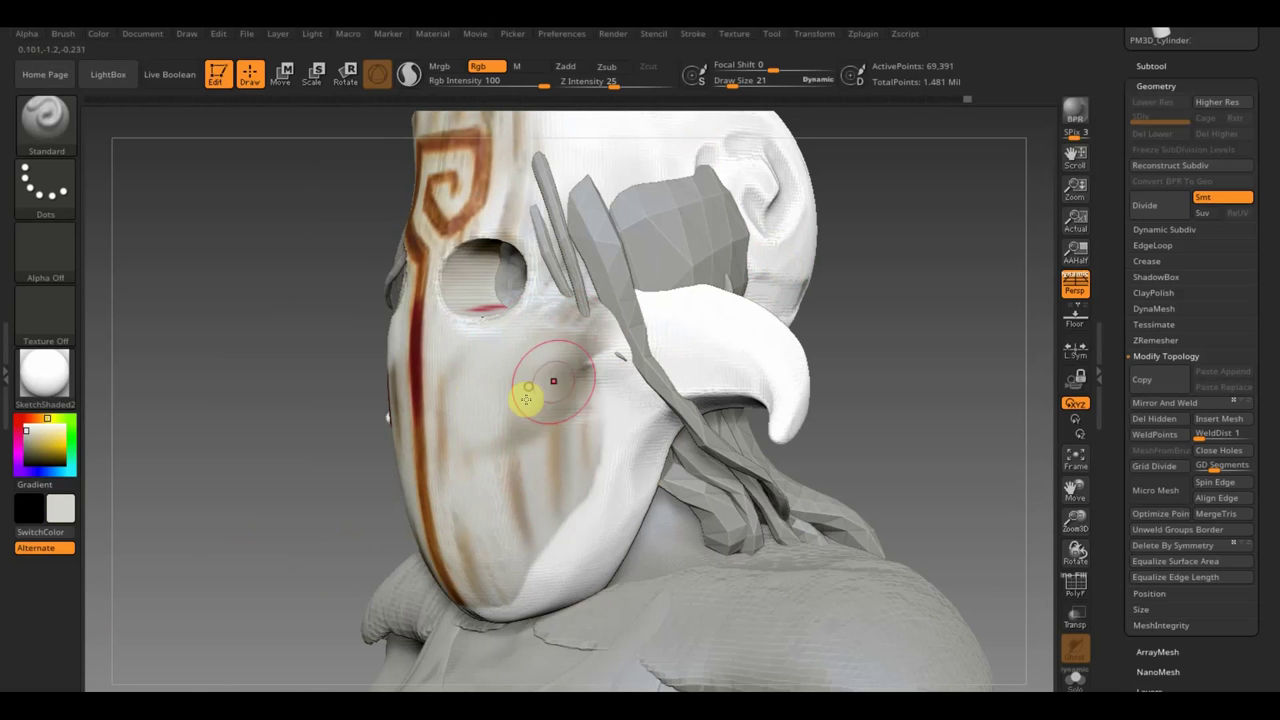
{"action": "left_click_drag", "start_coordinate": [766, 90], "coordinate": [734, 87]}
{"action": "mouse_move", "coordinate": [875, 302]}
{"action": "left_mouse_down"}
{"action": "mouse_move", "coordinate": [952, 311]}
{"action": "mouse_move", "coordinate": [794, 323]}
{"action": "left_mouse_up"}
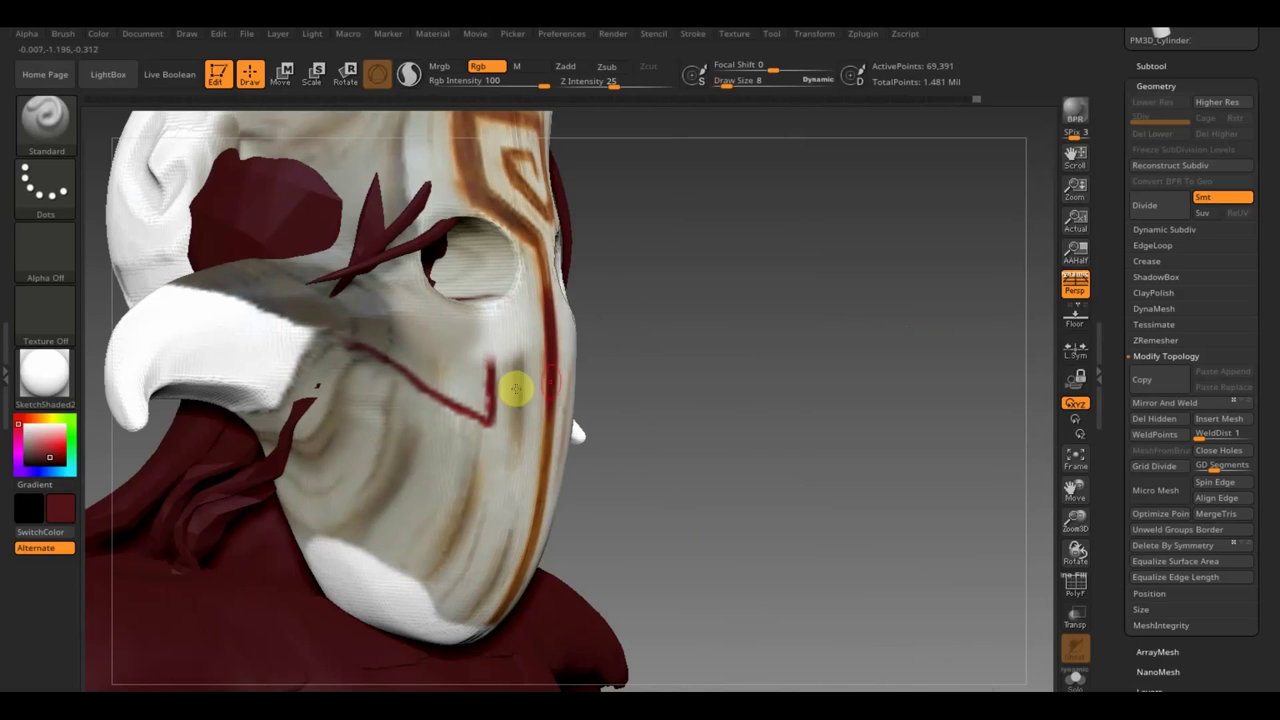
- Paint grey-tan and darker grey shading onto the mask's cheek
{"action": "key", "text": "ctrl+z"}
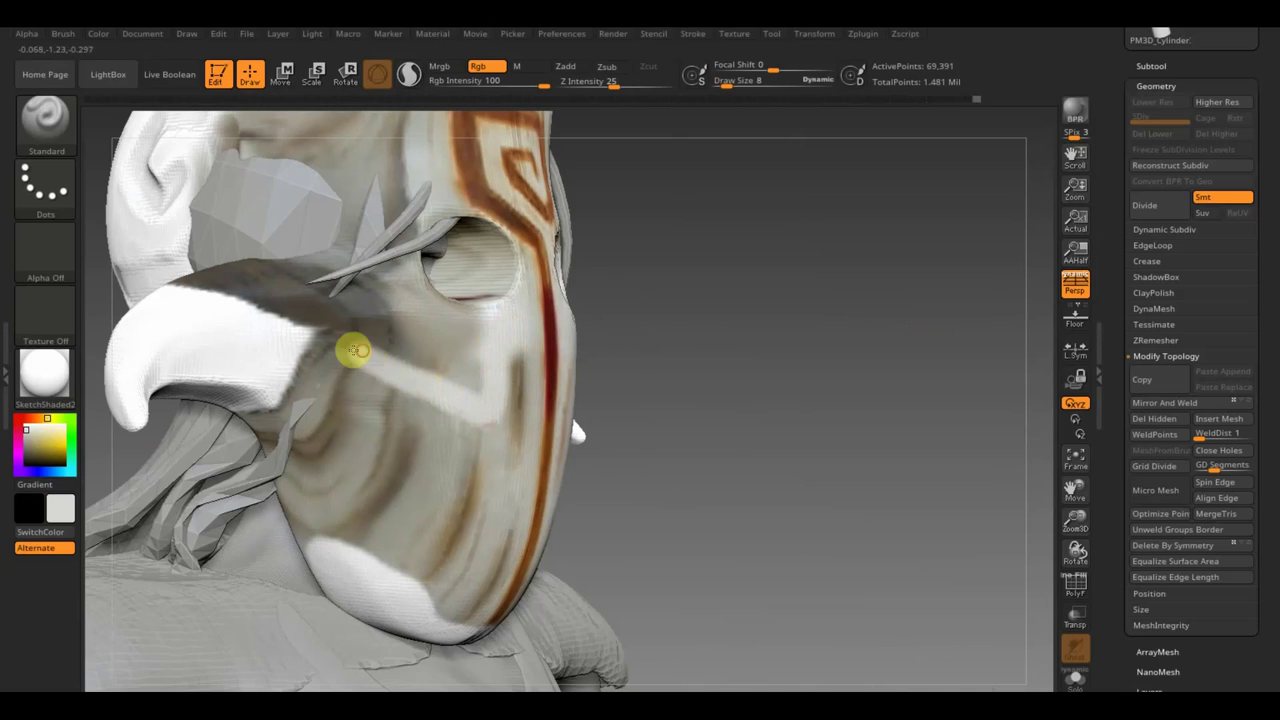
{"action": "key", "text": "c"}
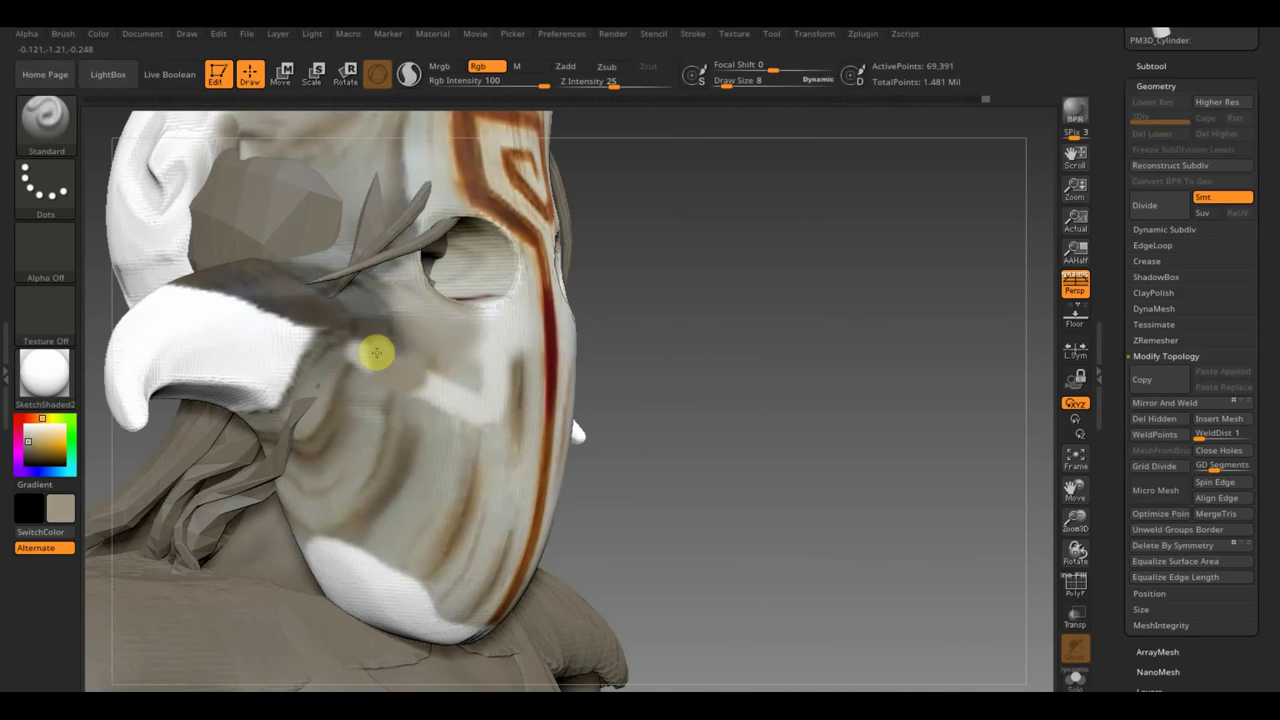
{"action": "mouse_move", "coordinate": [376, 352]}
{"action": "left_mouse_down"}
{"action": "mouse_move", "coordinate": [363, 343]}
{"action": "mouse_move", "coordinate": [397, 366]}
{"action": "mouse_move", "coordinate": [449, 369]}
{"action": "left_mouse_up"}
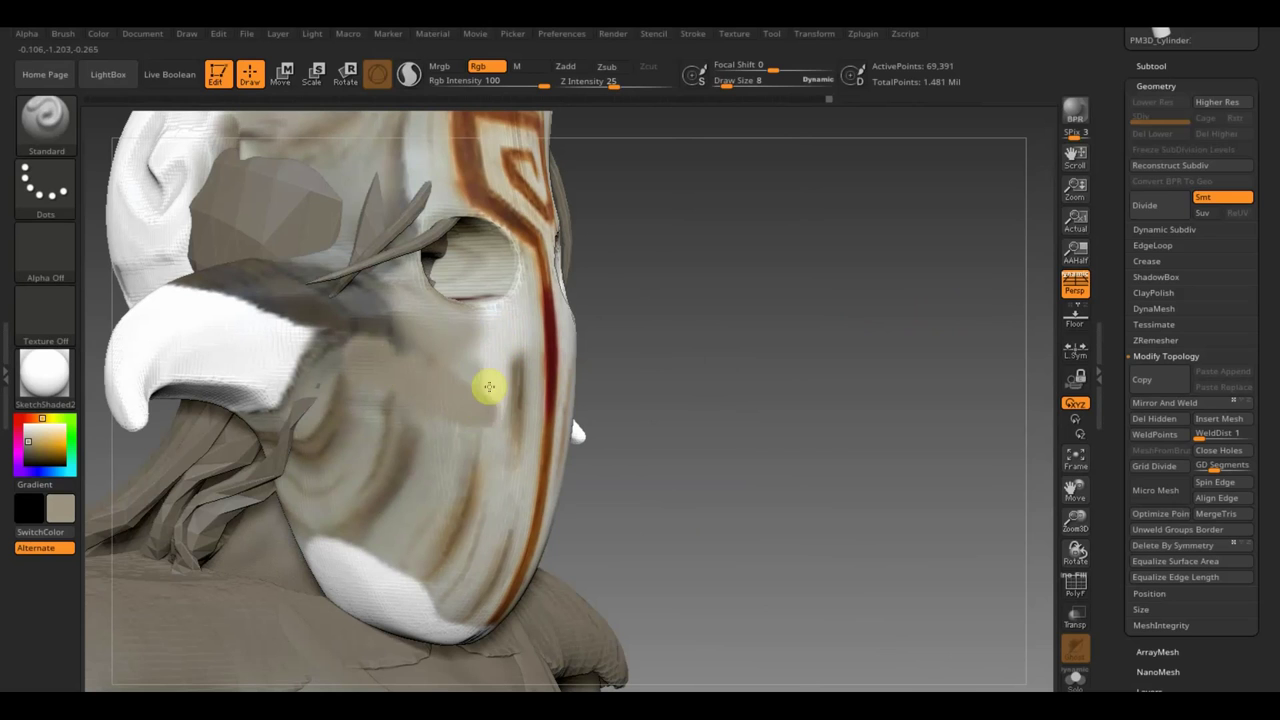
{"action": "mouse_move", "coordinate": [489, 387]}
{"action": "left_mouse_down"}
{"action": "mouse_move", "coordinate": [486, 334]}
{"action": "mouse_move", "coordinate": [490, 400]}
{"action": "mouse_move", "coordinate": [466, 380]}
{"action": "mouse_move", "coordinate": [501, 340]}
{"action": "mouse_move", "coordinate": [406, 428]}
{"action": "left_mouse_up"}
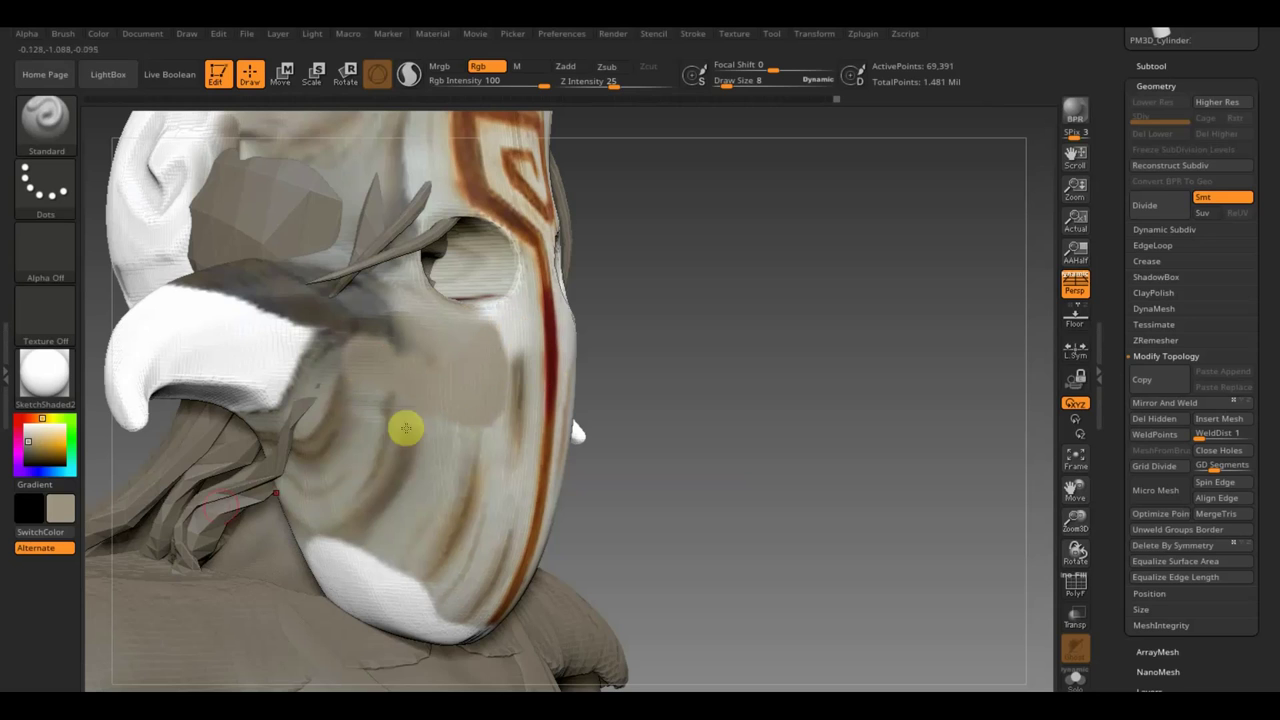
- At Draw Size 5, paint a thin brown L-shaped line down from the eye hole and across the cheek
{"action": "left_click", "coordinate": [63, 446]}
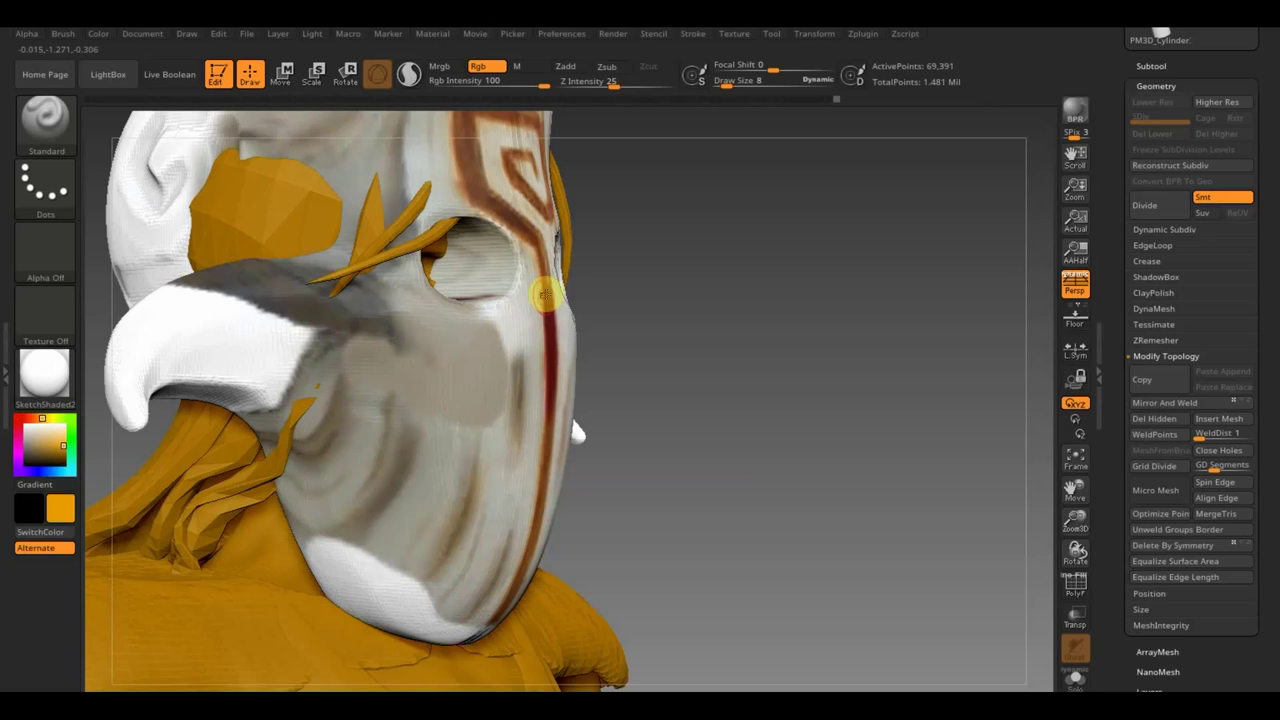
{"action": "key", "text": "c"}
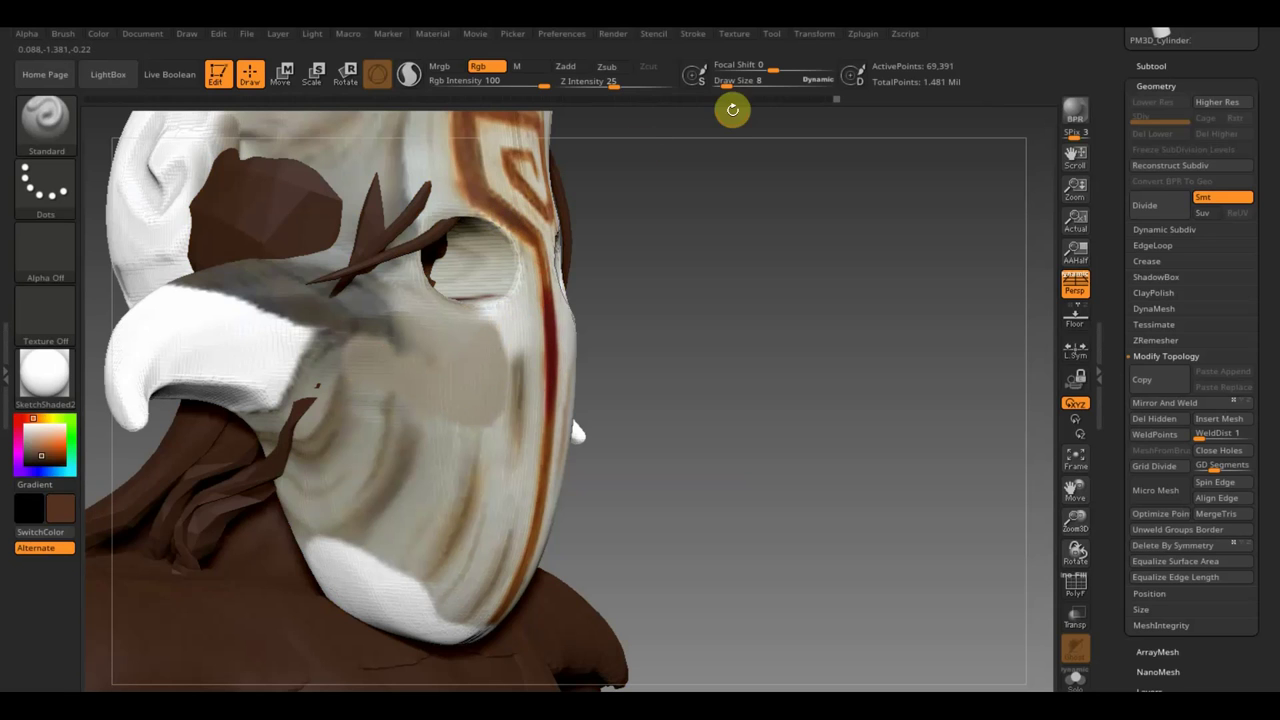
{"action": "left_click_drag", "start_coordinate": [725, 89], "coordinate": [715, 85]}
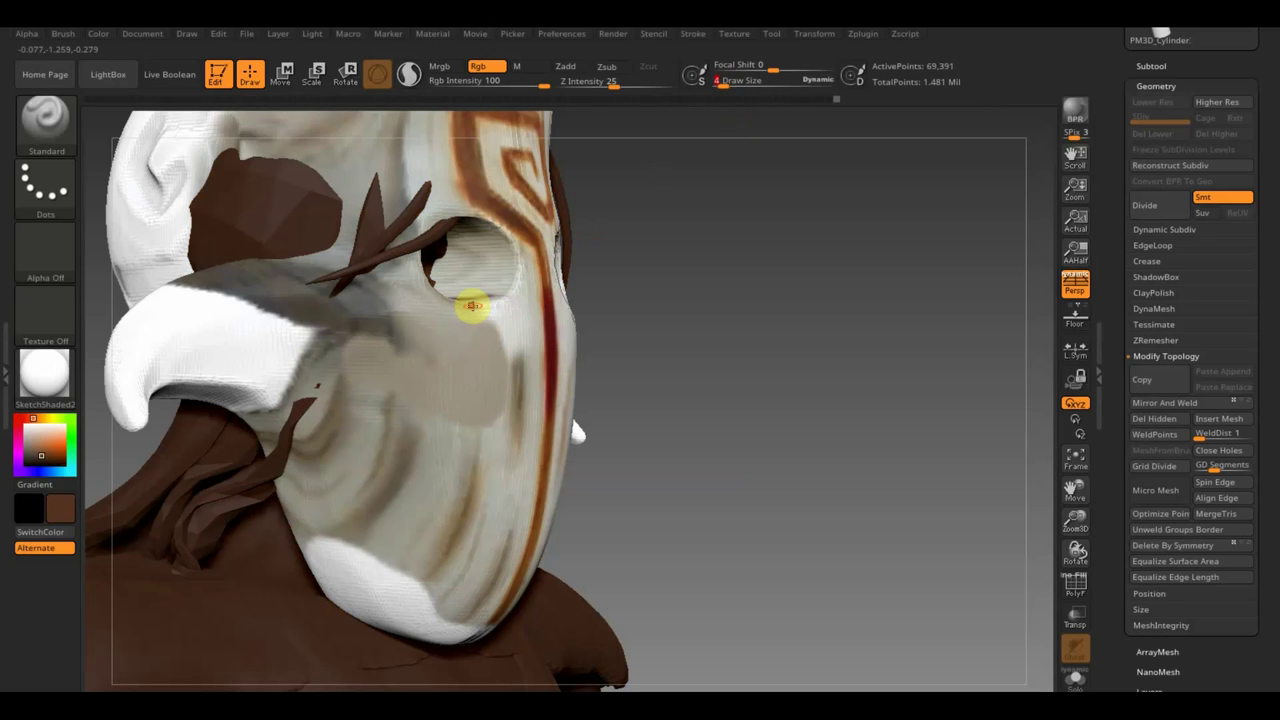
{"action": "left_click_drag", "start_coordinate": [472, 323], "coordinate": [472, 362]}
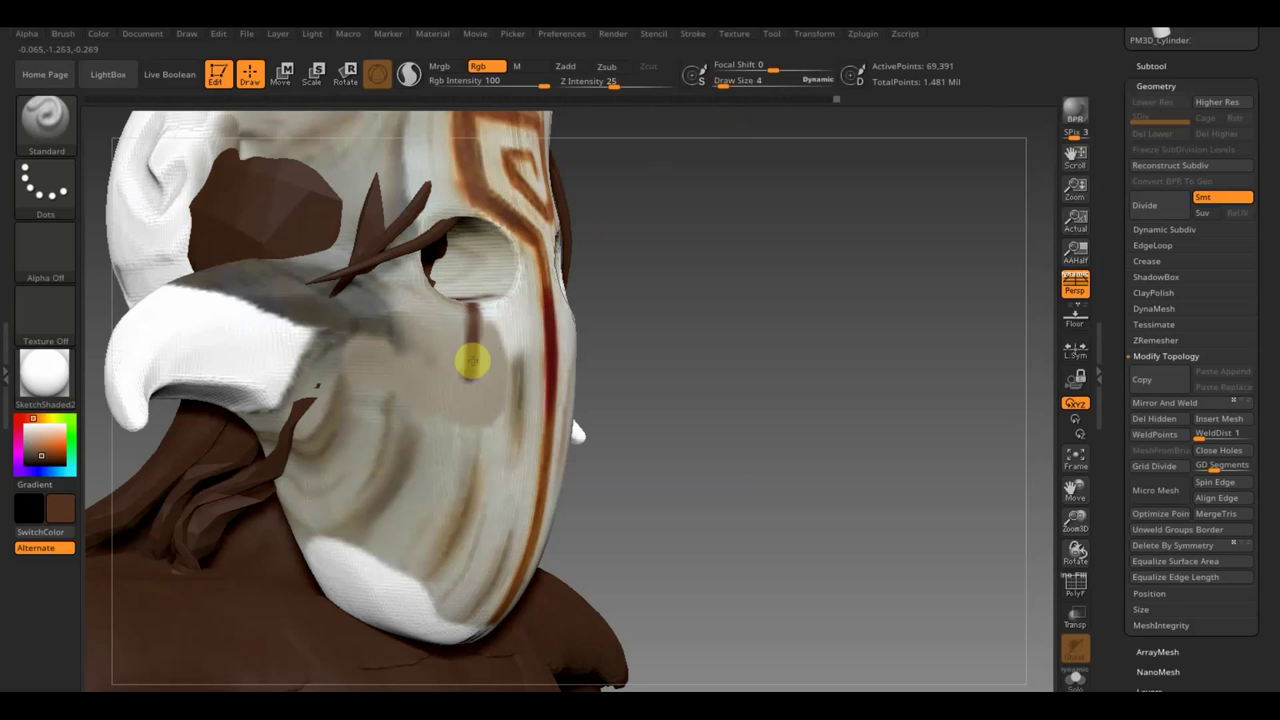
{"action": "left_click_drag", "start_coordinate": [461, 423], "coordinate": [298, 430]}
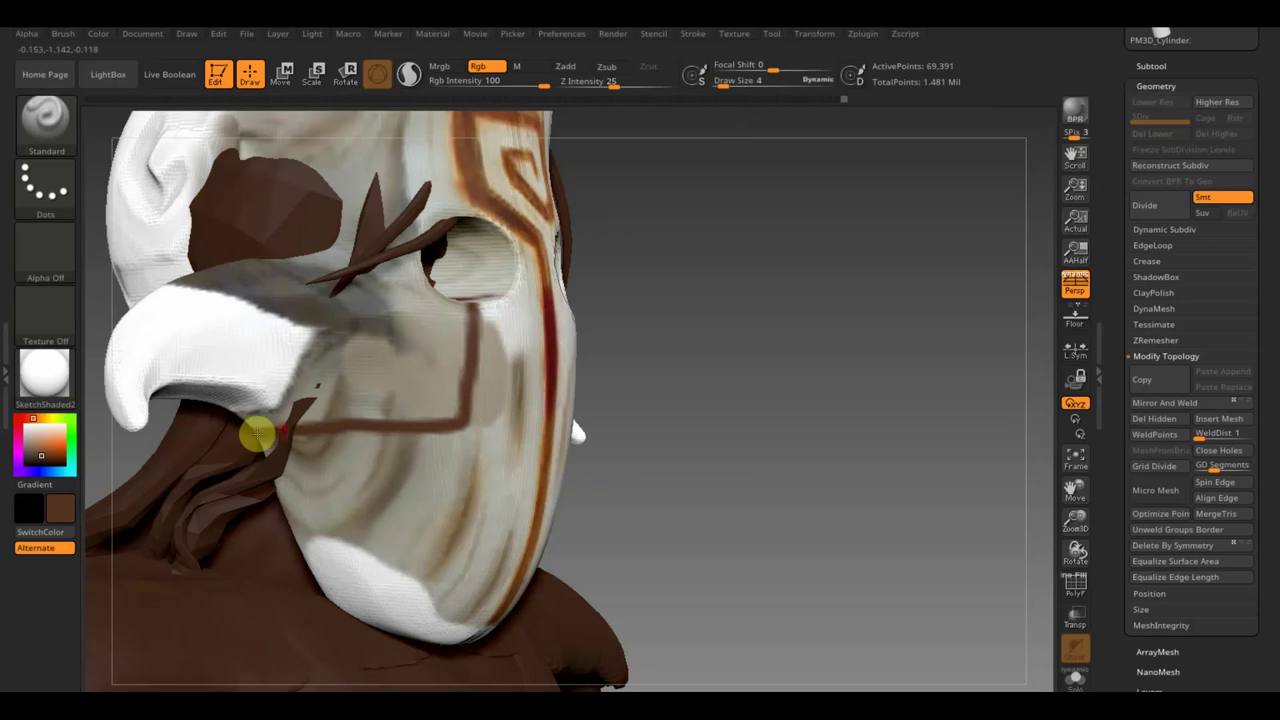
{"action": "mouse_move", "coordinate": [651, 343]}
{"action": "left_mouse_down"}
{"action": "mouse_move", "coordinate": [594, 357]}
{"action": "mouse_move", "coordinate": [651, 354]}
{"action": "left_mouse_up"}
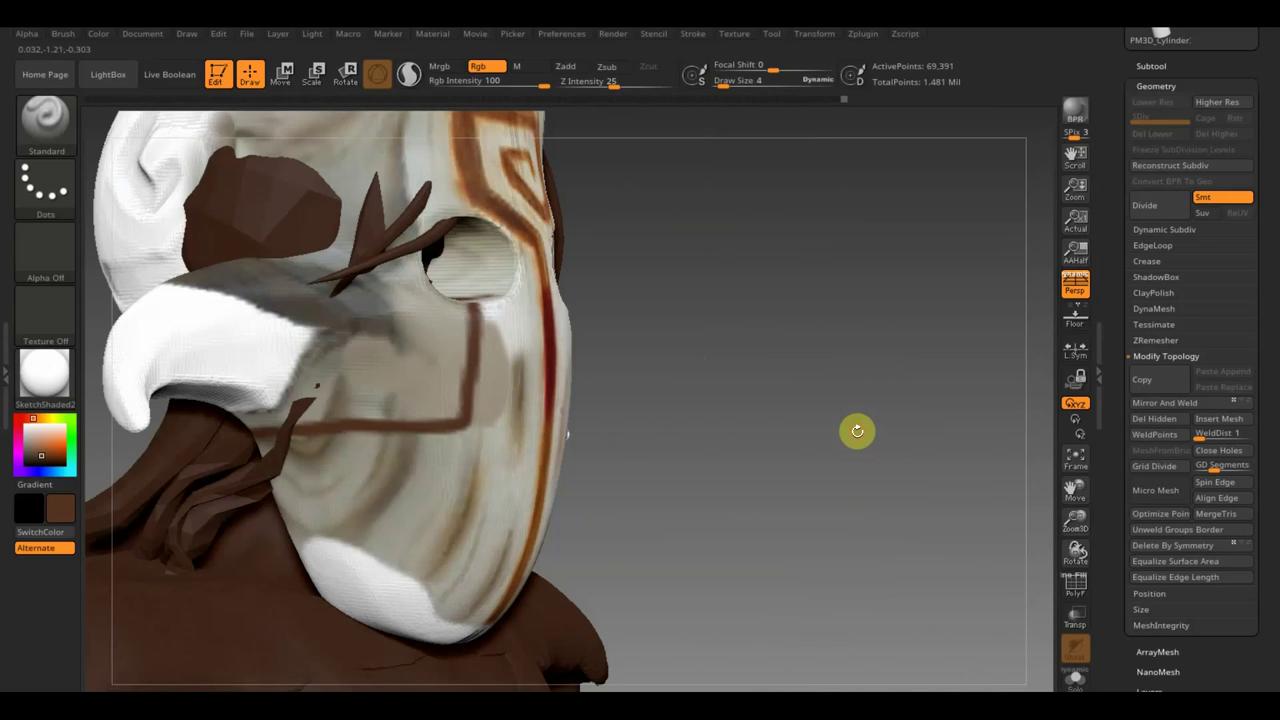
- Undo the last stroke and redraw the brown stripe below the eye hole plus a horizontal brown line
{"action": "key", "text": "ctrl+z"}
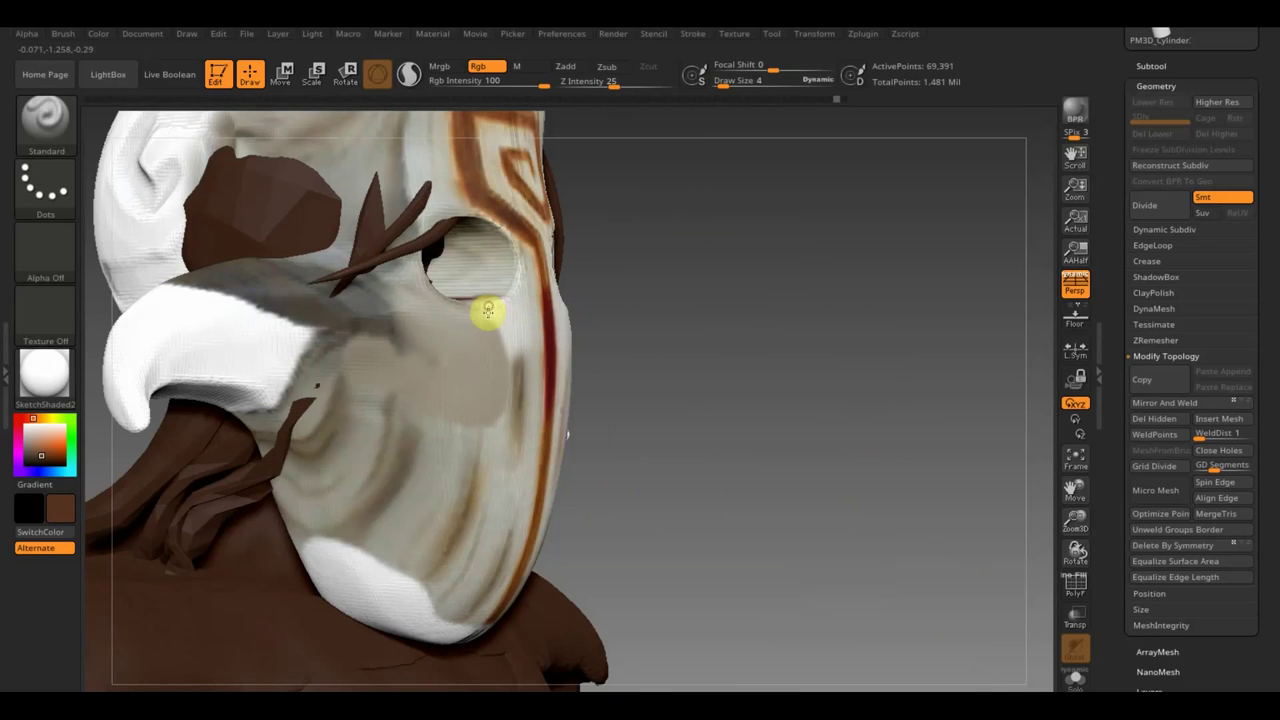
{"action": "mouse_move", "coordinate": [487, 340]}
{"action": "left_mouse_down"}
{"action": "mouse_move", "coordinate": [483, 388]}
{"action": "mouse_move", "coordinate": [423, 411]}
{"action": "mouse_move", "coordinate": [234, 433]}
{"action": "left_mouse_up"}
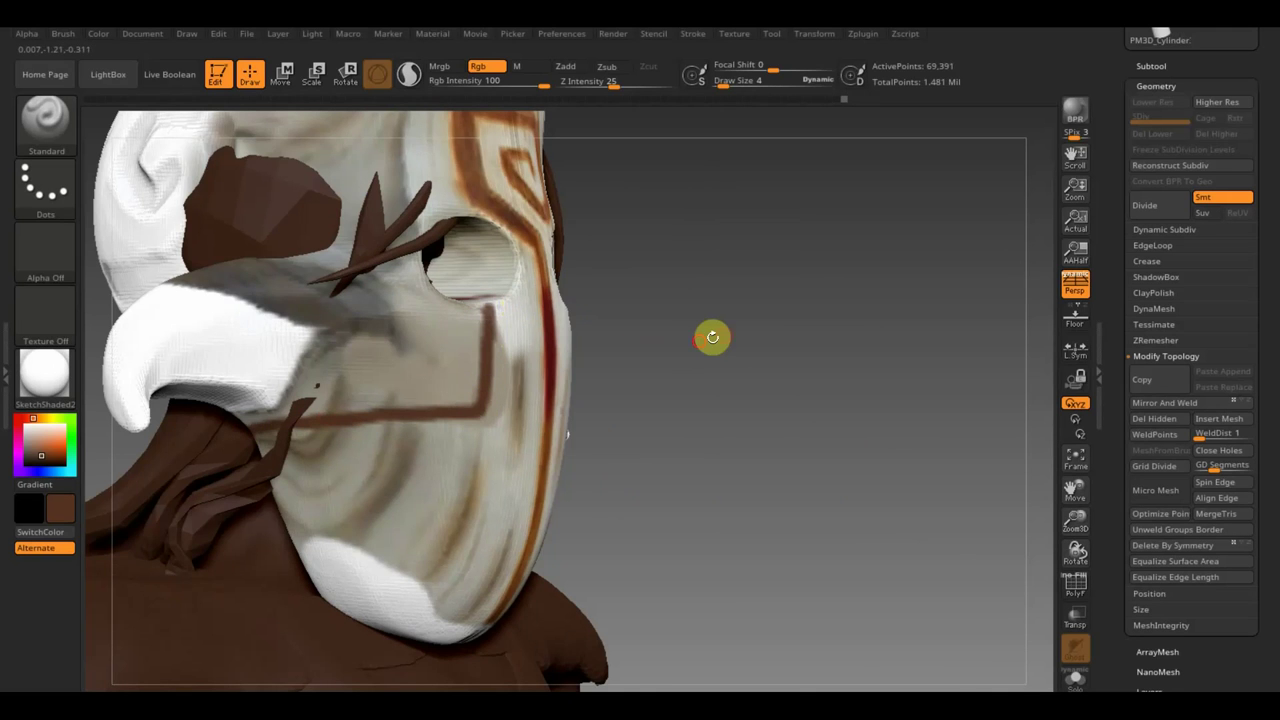
{"action": "mouse_move", "coordinate": [711, 337]}
{"action": "left_mouse_down"}
{"action": "mouse_move", "coordinate": [677, 343]}
{"action": "mouse_move", "coordinate": [777, 280]}
{"action": "mouse_move", "coordinate": [860, 262]}
{"action": "mouse_move", "coordinate": [849, 279]}
{"action": "left_mouse_up"}
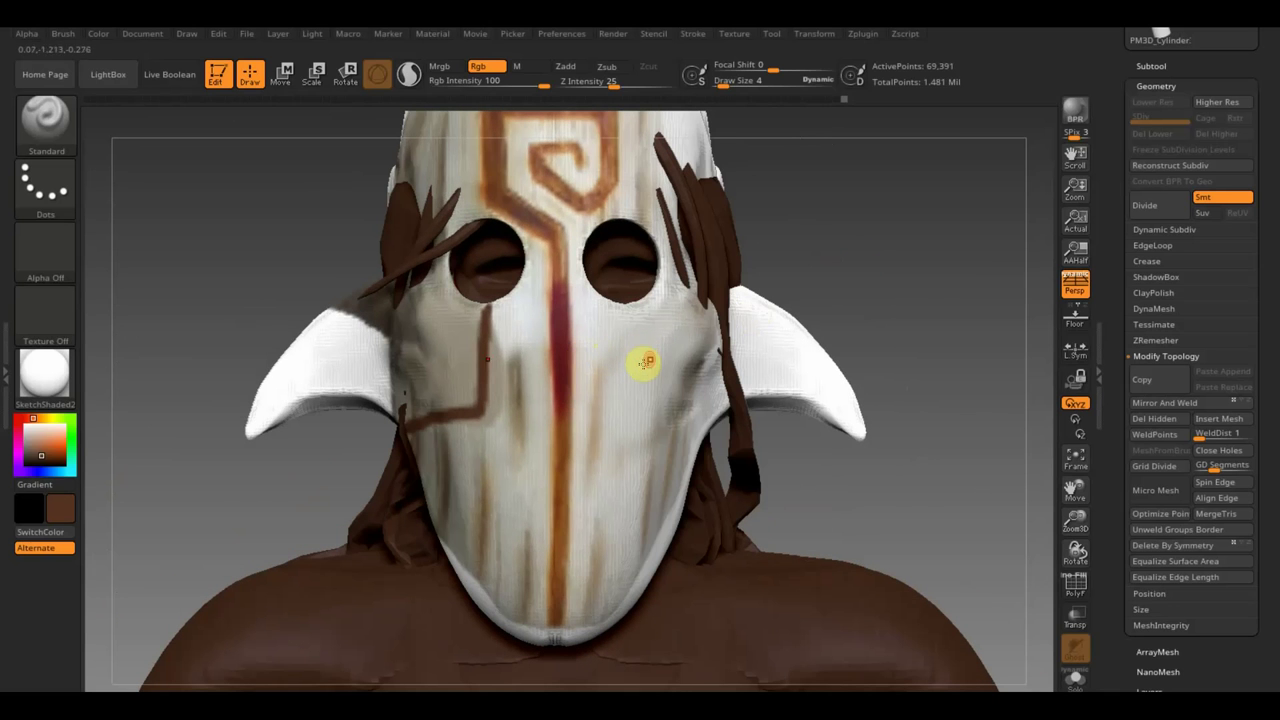
{"action": "left_click_drag", "start_coordinate": [811, 277], "coordinate": [846, 280]}
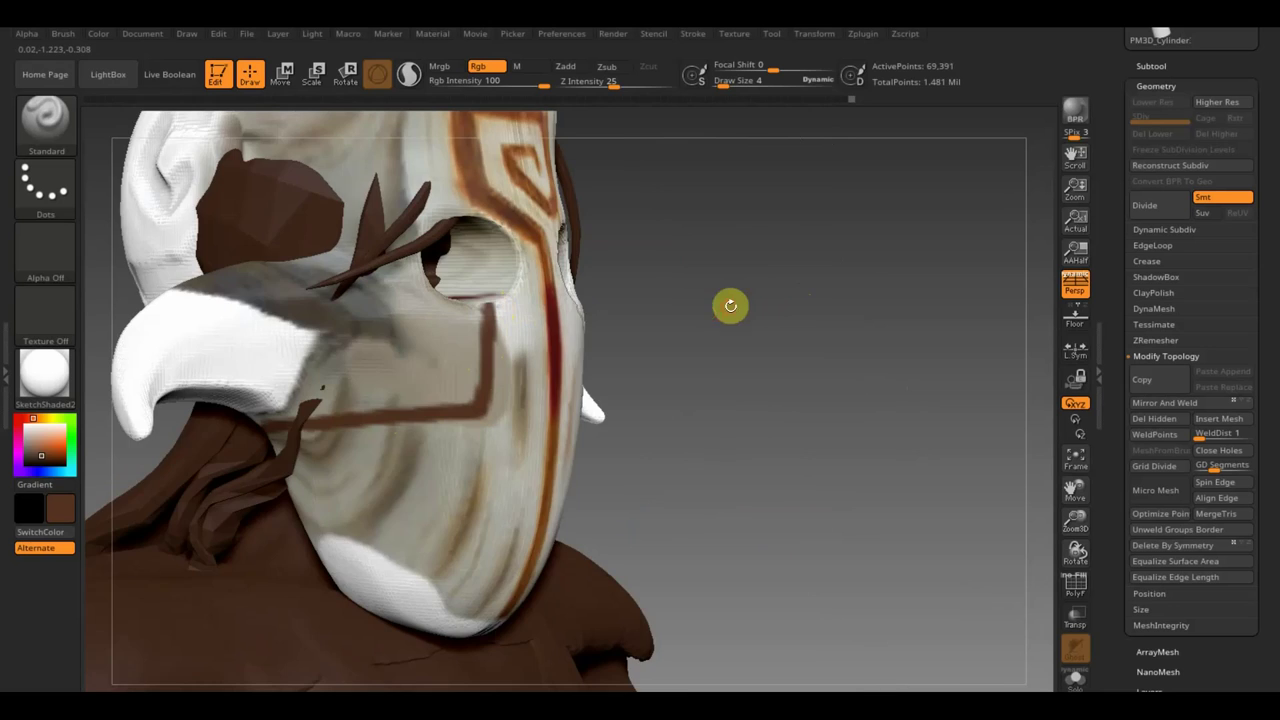
{"action": "left_click_drag", "start_coordinate": [730, 305], "coordinate": [675, 307]}
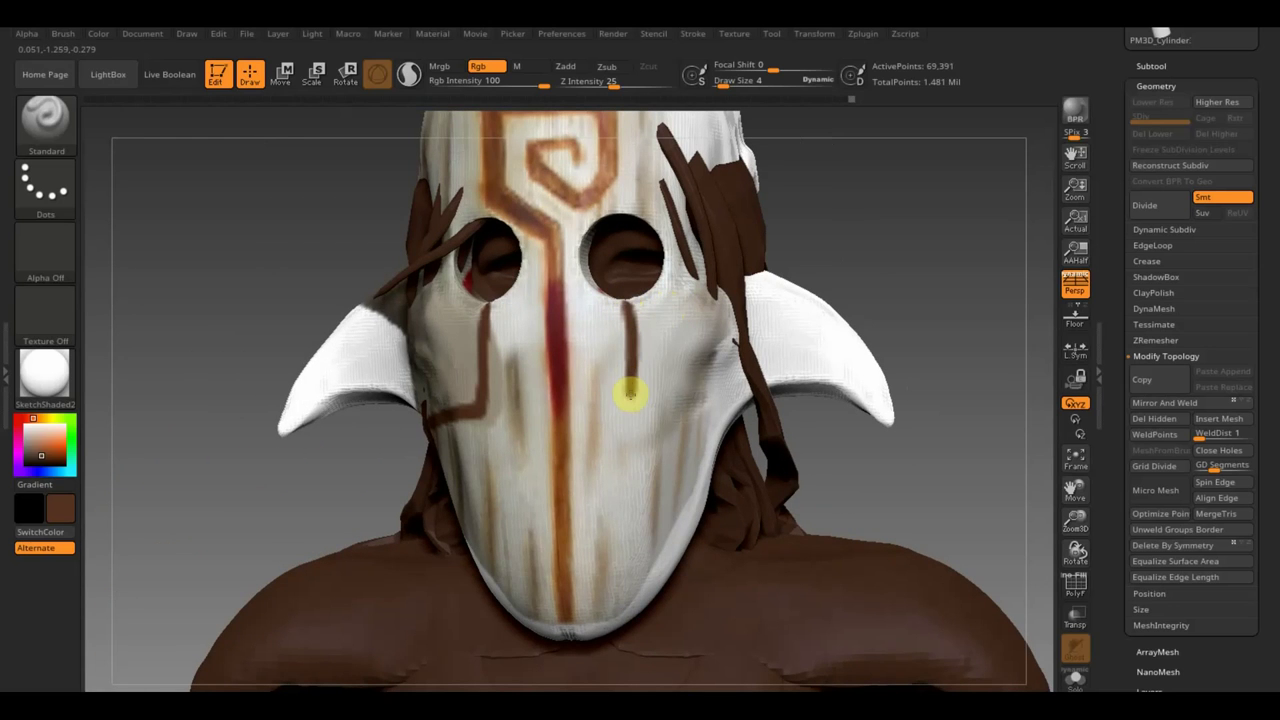
{"action": "left_click_drag", "start_coordinate": [657, 405], "coordinate": [745, 410]}
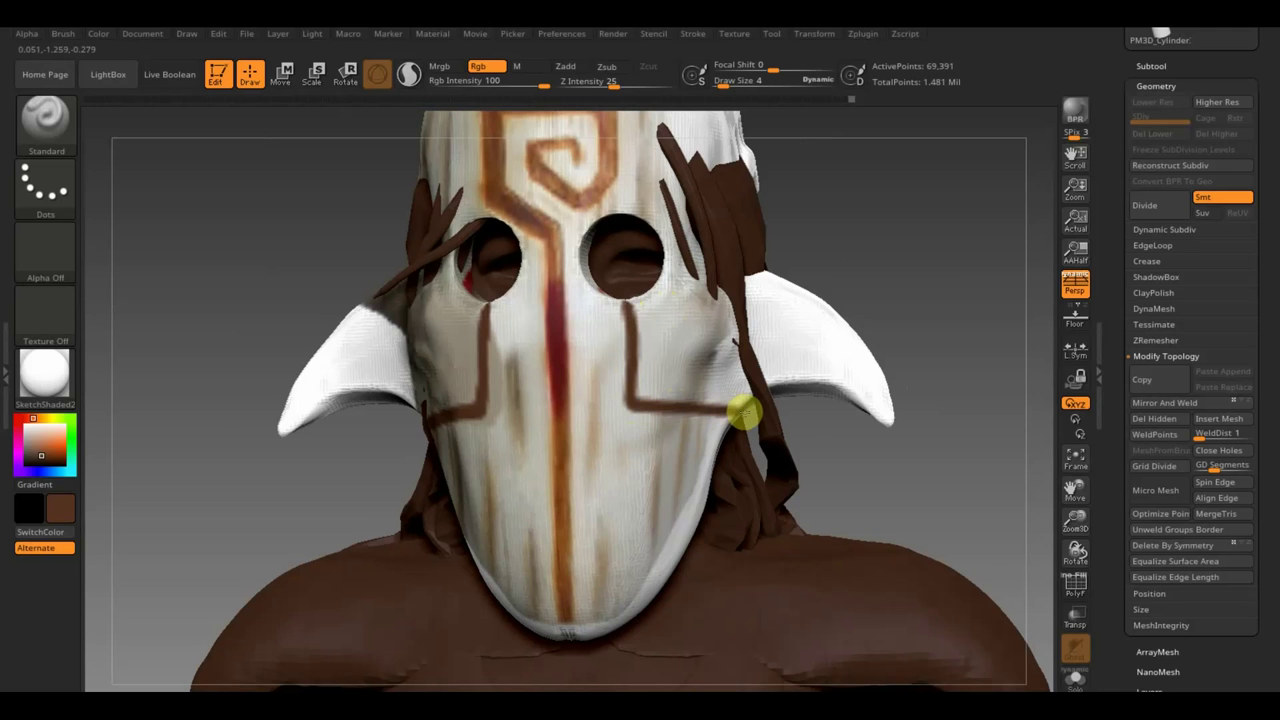
{"action": "mouse_move", "coordinate": [937, 272]}
{"action": "left_mouse_down", "text": "shift"}
{"action": "mouse_move", "coordinate": [934, 303]}
{"action": "mouse_move", "coordinate": [877, 191]}
{"action": "left_mouse_up", "text": "shift"}
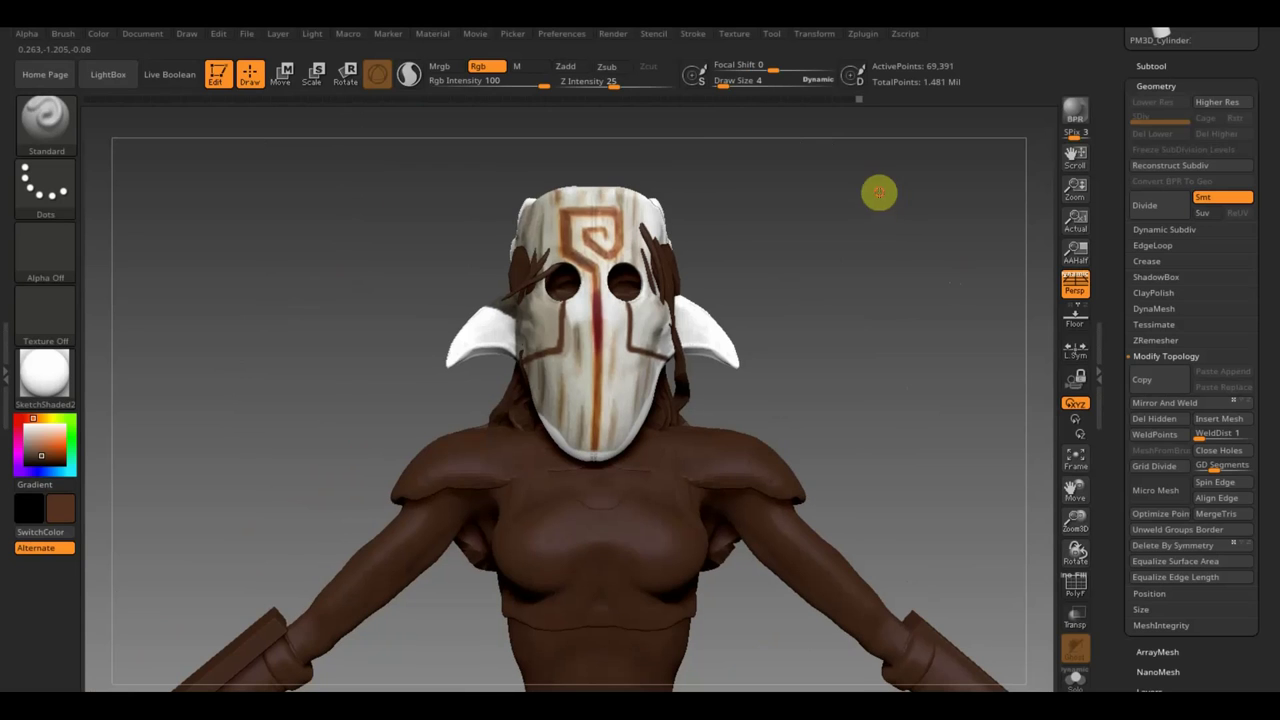
- Set Draw Size to 30 and paint the white horns light grey
{"action": "left_click", "coordinate": [729, 88]}
{"action": "type", "text": "30"}
{"action": "key", "text": "Return"}
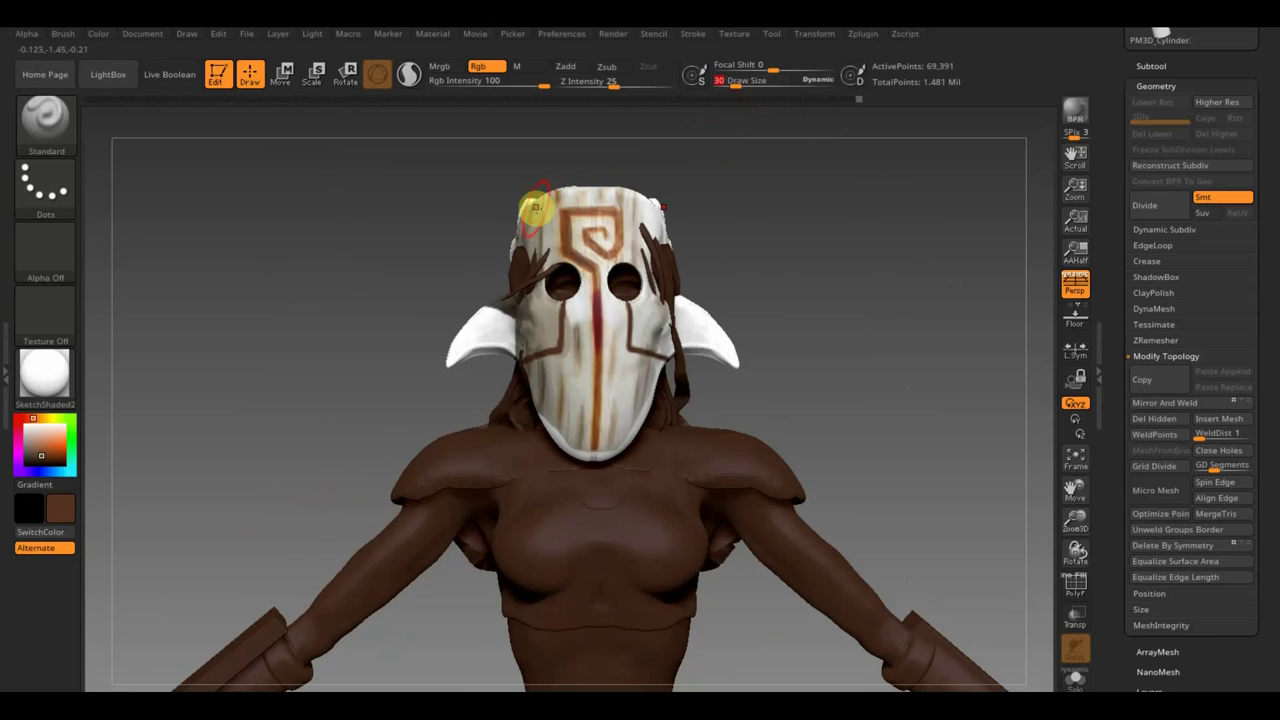
{"action": "key", "text": "c"}
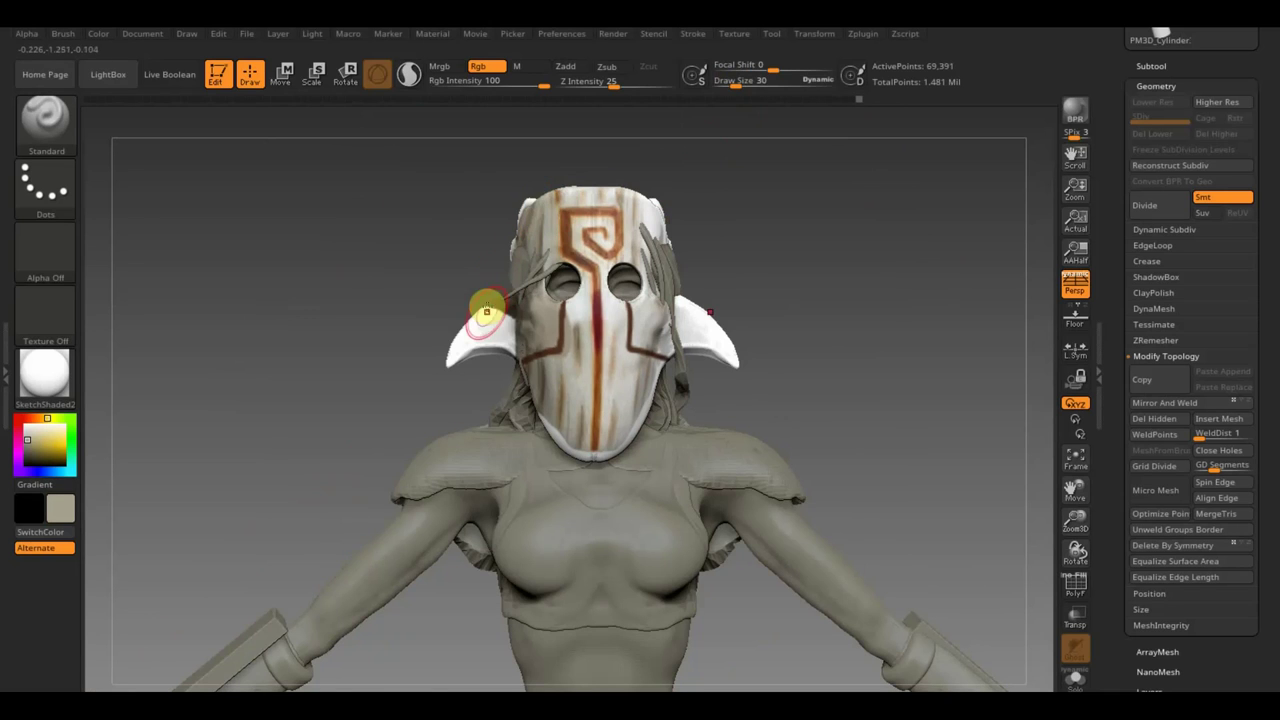
{"action": "mouse_move", "coordinate": [486, 306]}
{"action": "left_mouse_down"}
{"action": "mouse_move", "coordinate": [451, 343]}
{"action": "mouse_move", "coordinate": [491, 317]}
{"action": "mouse_move", "coordinate": [508, 329]}
{"action": "mouse_move", "coordinate": [531, 429]}
{"action": "mouse_move", "coordinate": [567, 453]}
{"action": "left_mouse_up"}
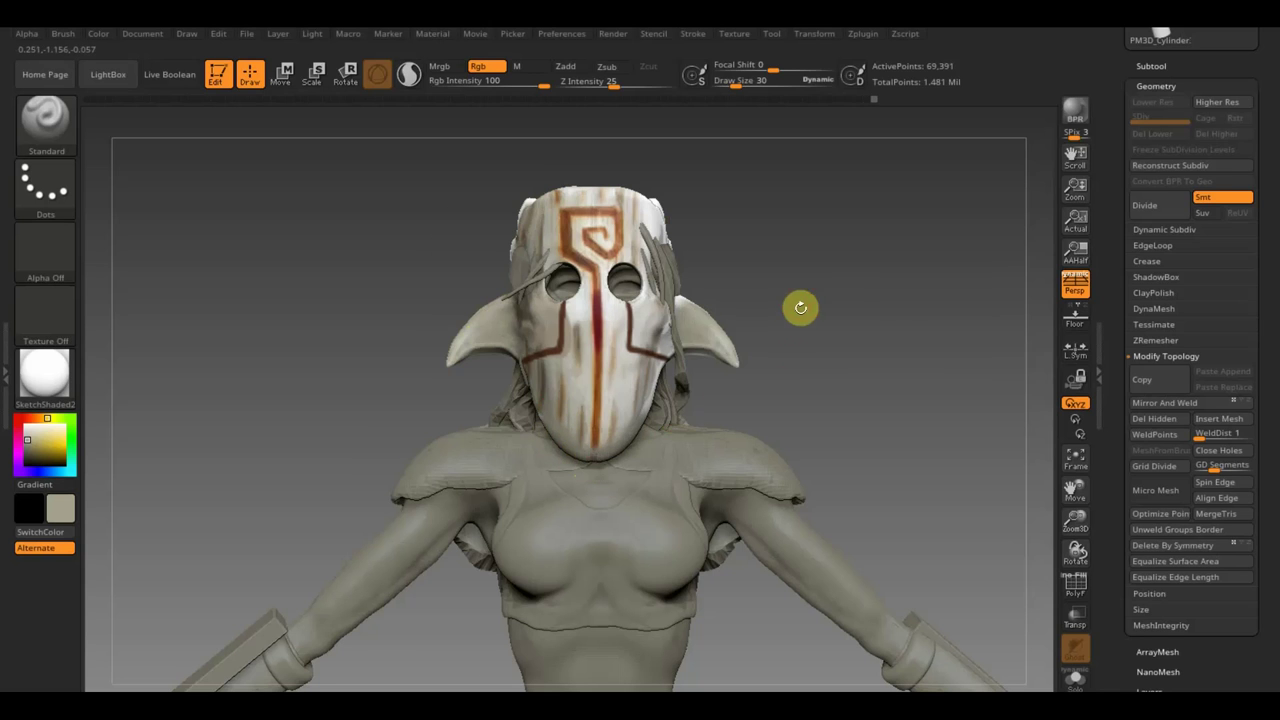
{"action": "left_click_drag", "start_coordinate": [800, 306], "coordinate": [889, 320]}
{"action": "mouse_move", "coordinate": [444, 270]}
{"action": "left_mouse_down"}
{"action": "mouse_move", "coordinate": [500, 206]}
{"action": "mouse_move", "coordinate": [409, 214]}
{"action": "mouse_move", "coordinate": [420, 257]}
{"action": "mouse_move", "coordinate": [470, 305]}
{"action": "left_mouse_up"}
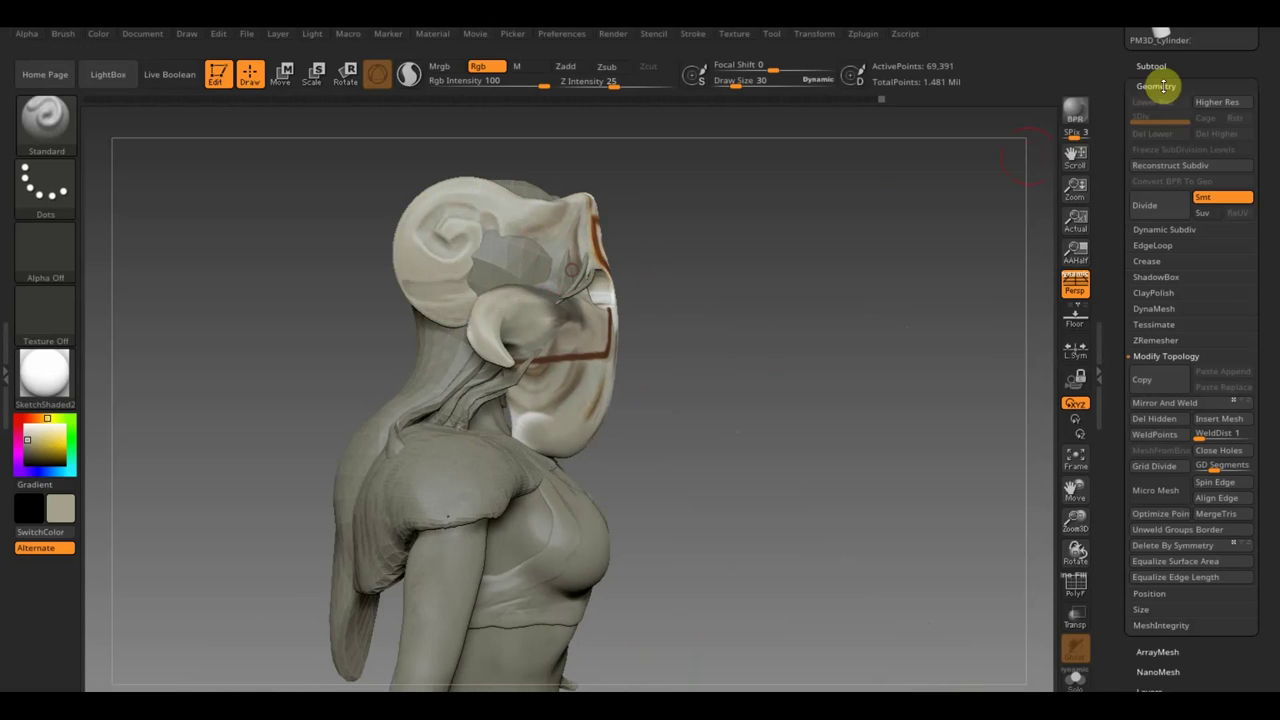
- Solo the Extract1 subtool and paint beige over its white highlights on the lower front and upper-left lobe
{"action": "left_click", "coordinate": [1151, 66]}
{"action": "left_click", "coordinate": [1244, 160], "text": "shift"}
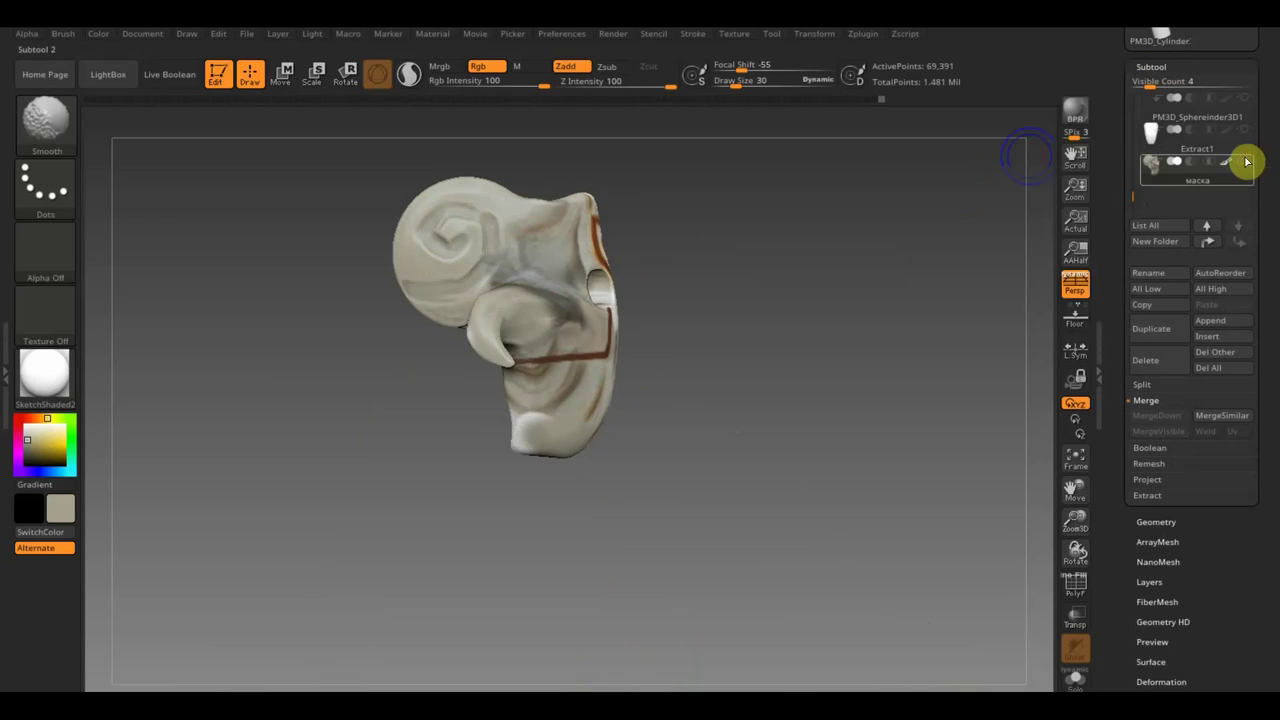
{"action": "mouse_move", "coordinate": [1000, 180]}
{"action": "left_mouse_down"}
{"action": "mouse_move", "coordinate": [891, 200]}
{"action": "mouse_move", "coordinate": [491, 343]}
{"action": "left_mouse_up"}
{"action": "mouse_move", "coordinate": [460, 399]}
{"action": "left_mouse_down"}
{"action": "mouse_move", "coordinate": [443, 320]}
{"action": "mouse_move", "coordinate": [443, 429]}
{"action": "mouse_move", "coordinate": [437, 414]}
{"action": "mouse_move", "coordinate": [415, 440]}
{"action": "mouse_move", "coordinate": [363, 249]}
{"action": "mouse_move", "coordinate": [334, 291]}
{"action": "mouse_move", "coordinate": [332, 178]}
{"action": "mouse_move", "coordinate": [309, 337]}
{"action": "mouse_move", "coordinate": [363, 331]}
{"action": "mouse_move", "coordinate": [298, 354]}
{"action": "left_mouse_up"}
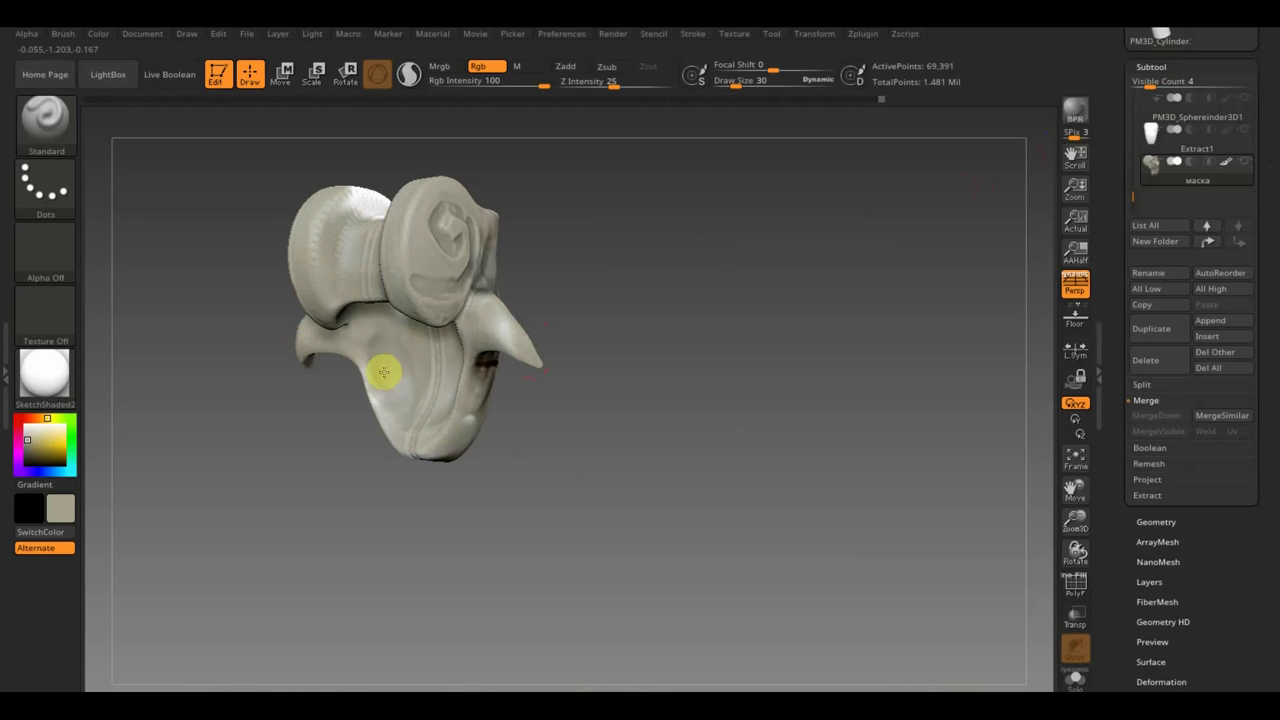
{"action": "mouse_move", "coordinate": [579, 382]}
{"action": "left_mouse_down"}
{"action": "mouse_move", "coordinate": [719, 257]}
{"action": "mouse_move", "coordinate": [620, 277]}
{"action": "mouse_move", "coordinate": [617, 311]}
{"action": "mouse_move", "coordinate": [666, 354]}
{"action": "mouse_move", "coordinate": [683, 391]}
{"action": "left_mouse_up"}
{"action": "mouse_move", "coordinate": [463, 300]}
{"action": "left_mouse_down"}
{"action": "mouse_move", "coordinate": [366, 280]}
{"action": "mouse_move", "coordinate": [389, 271]}
{"action": "mouse_move", "coordinate": [380, 214]}
{"action": "mouse_move", "coordinate": [342, 205]}
{"action": "mouse_move", "coordinate": [363, 274]}
{"action": "mouse_move", "coordinate": [294, 297]}
{"action": "left_mouse_up"}
{"action": "mouse_move", "coordinate": [597, 201]}
{"action": "left_mouse_down"}
{"action": "mouse_move", "coordinate": [640, 257]}
{"action": "mouse_move", "coordinate": [634, 306]}
{"action": "mouse_move", "coordinate": [626, 240]}
{"action": "mouse_move", "coordinate": [659, 407]}
{"action": "left_mouse_up"}
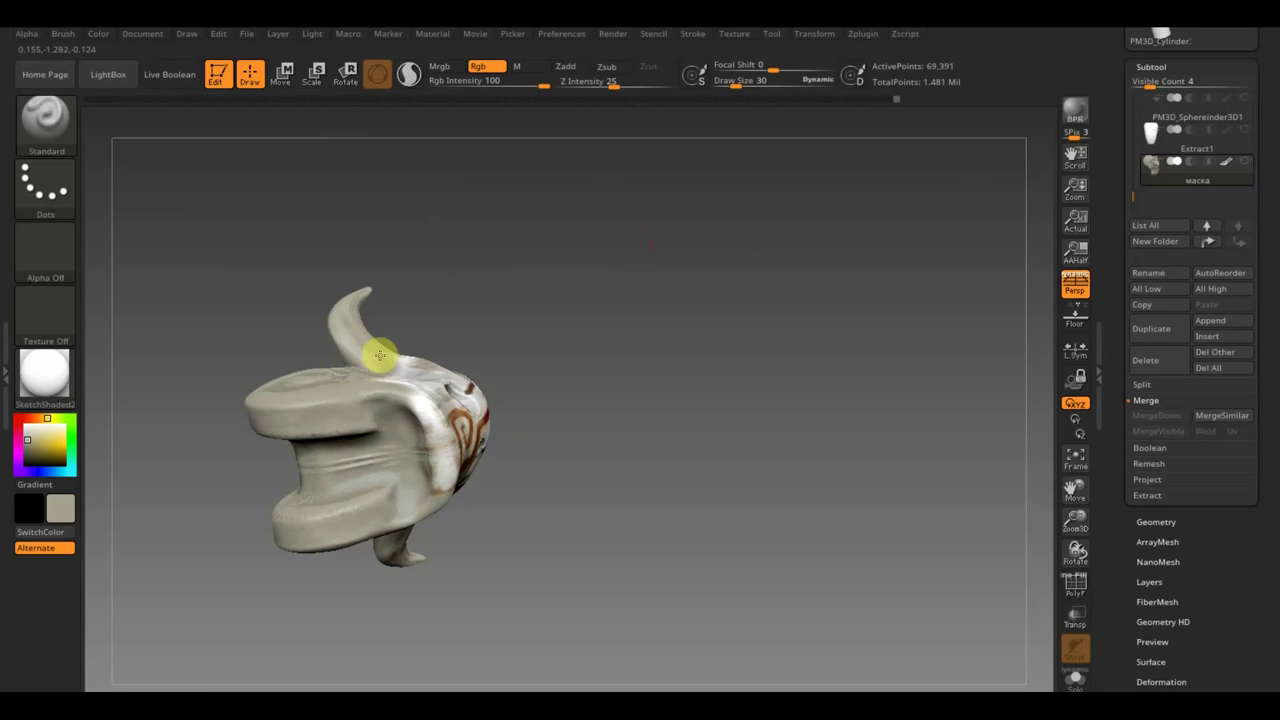
{"action": "mouse_move", "coordinate": [480, 343]}
{"action": "left_mouse_down"}
{"action": "mouse_move", "coordinate": [563, 160]}
{"action": "mouse_move", "coordinate": [517, 231]}
{"action": "mouse_move", "coordinate": [563, 234]}
{"action": "mouse_move", "coordinate": [606, 283]}
{"action": "mouse_move", "coordinate": [616, 344]}
{"action": "mouse_move", "coordinate": [711, 377]}
{"action": "mouse_move", "coordinate": [777, 375]}
{"action": "left_mouse_up"}
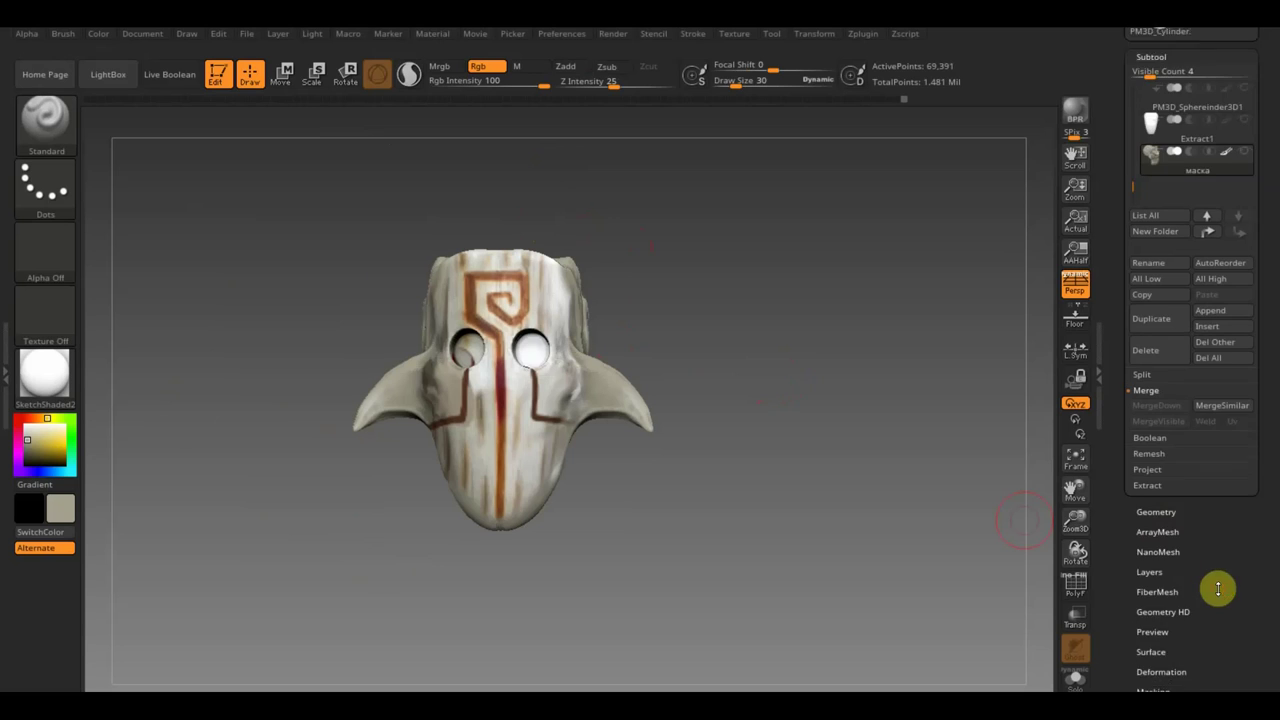
{"action": "scroll", "coordinate": [1217, 589], "scroll_direction": "down", "scroll_amount": 5}
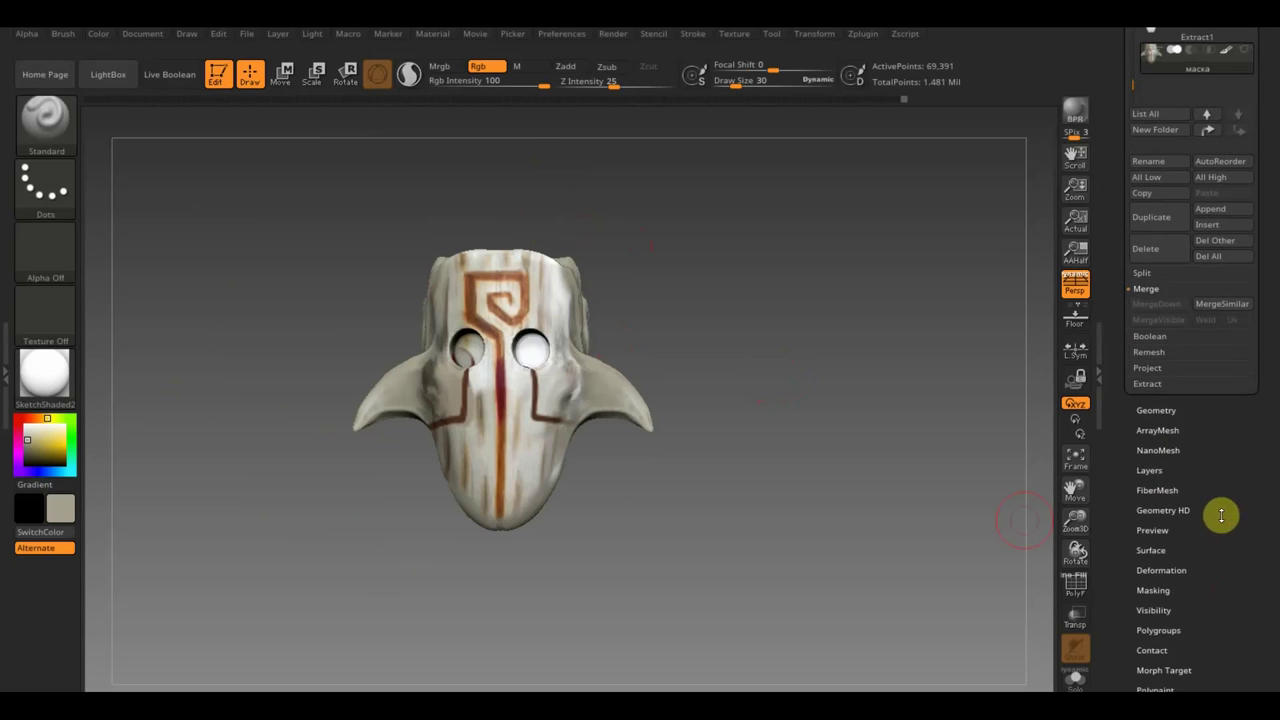
- Mask the model by colour intensity using Tool > Masking > Mask By Intensity
{"action": "left_click", "coordinate": [1150, 590]}
{"action": "left_click", "coordinate": [1176, 405]}
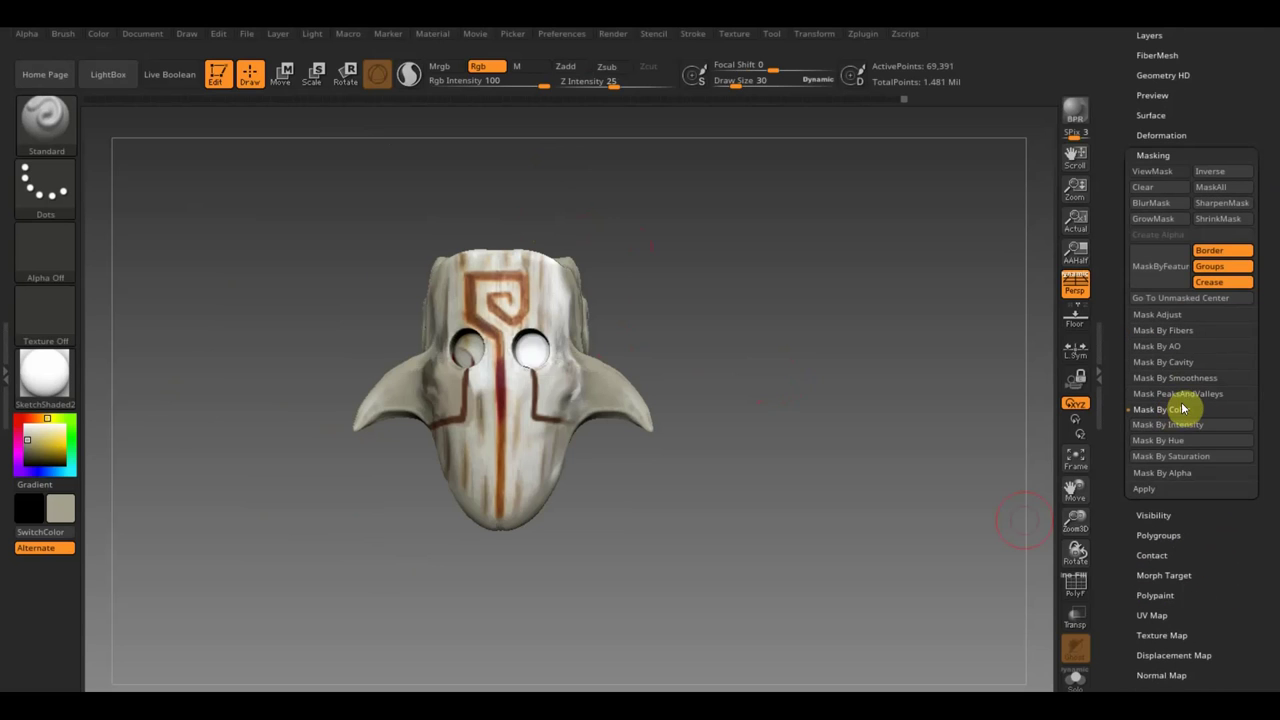
{"action": "left_click", "coordinate": [1170, 425]}
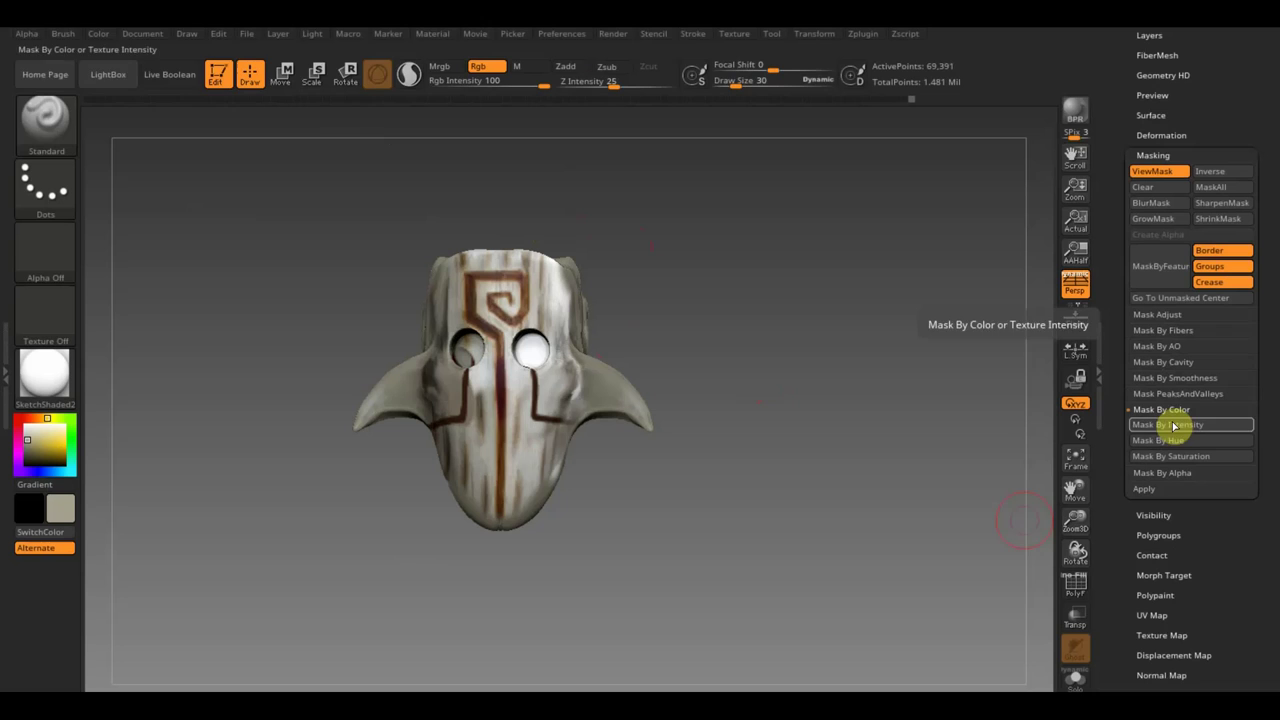
- Stretch the mask slightly wider along X with the Transpose gizmo, then return to Draw mode
{"action": "left_click", "coordinate": [280, 75]}
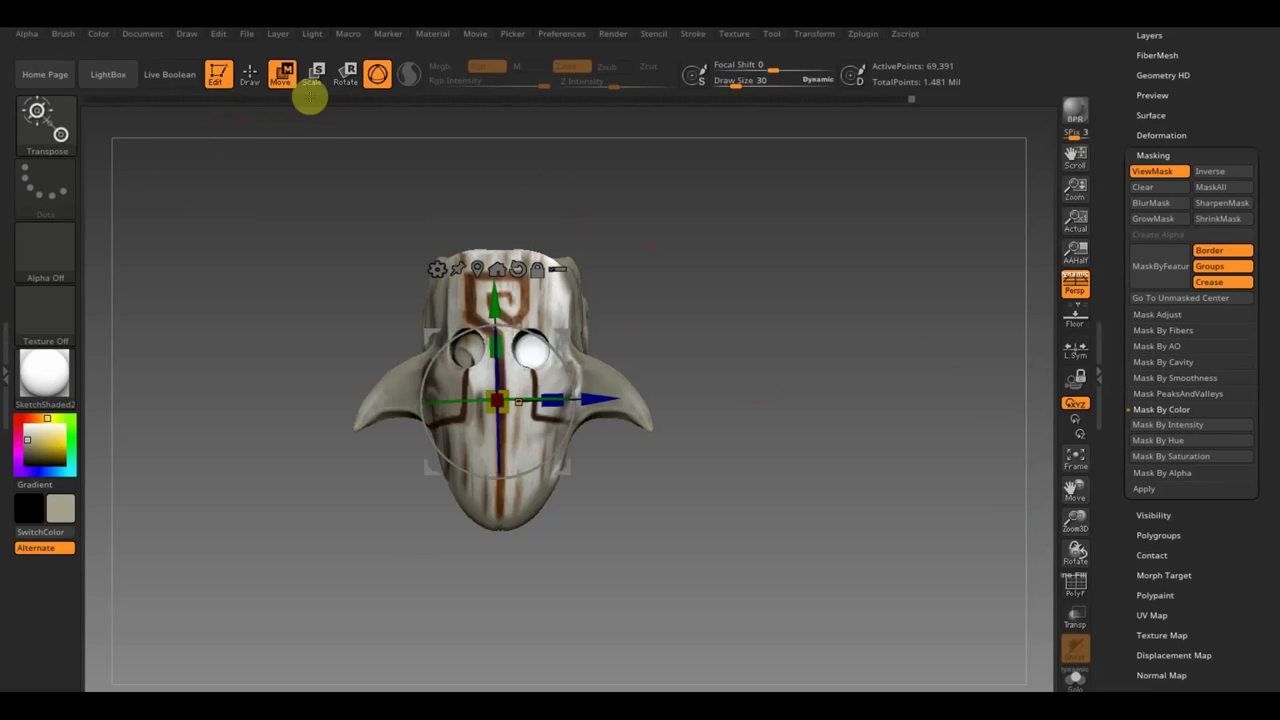
{"action": "left_click", "coordinate": [517, 420]}
{"action": "left_click", "coordinate": [497, 402]}
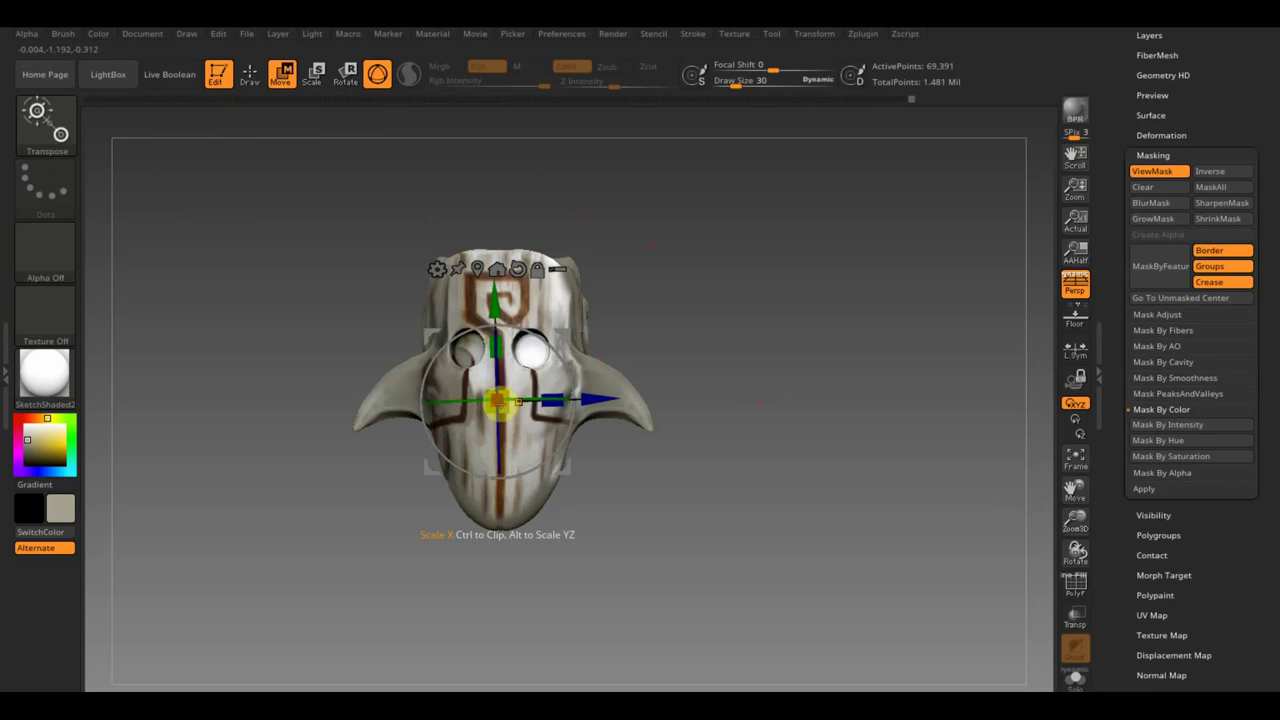
{"action": "left_click_drag", "start_coordinate": [507, 410], "coordinate": [512, 412]}
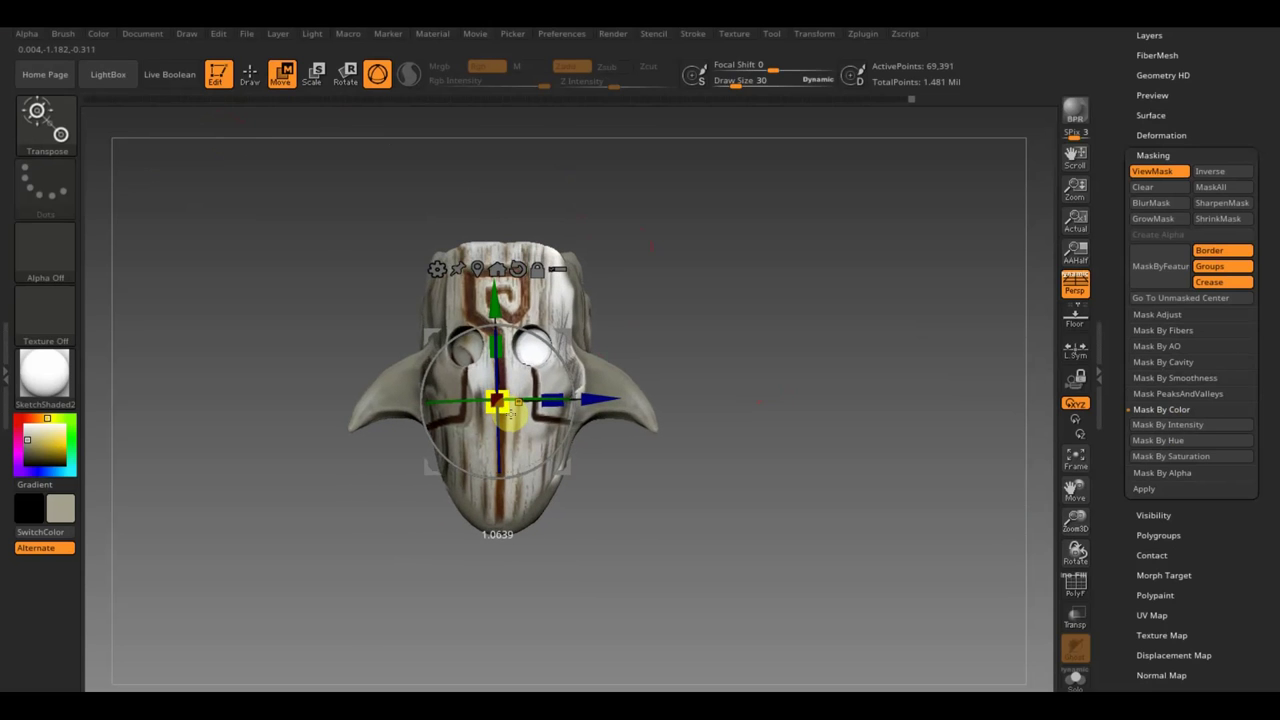
{"action": "mouse_move", "coordinate": [661, 290]}
{"action": "left_mouse_down"}
{"action": "mouse_move", "coordinate": [700, 291]}
{"action": "mouse_move", "coordinate": [714, 306]}
{"action": "mouse_move", "coordinate": [738, 289]}
{"action": "left_mouse_up"}
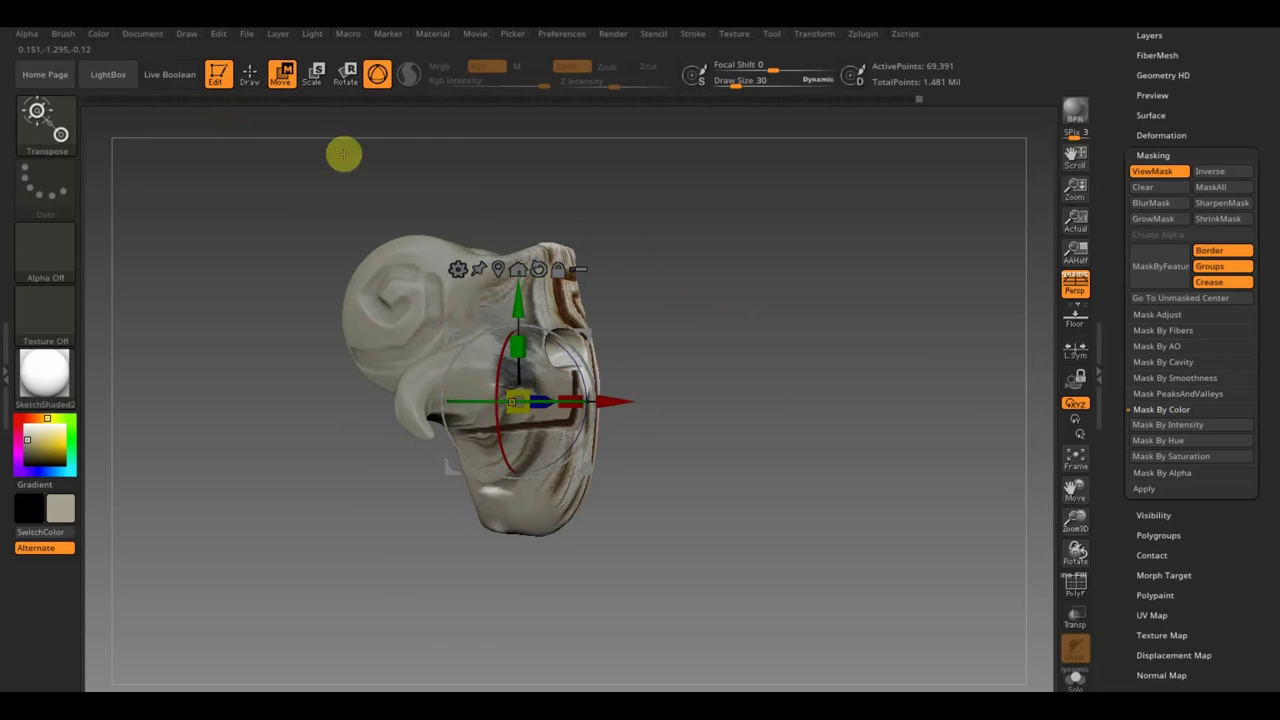
{"action": "left_click", "coordinate": [249, 74]}
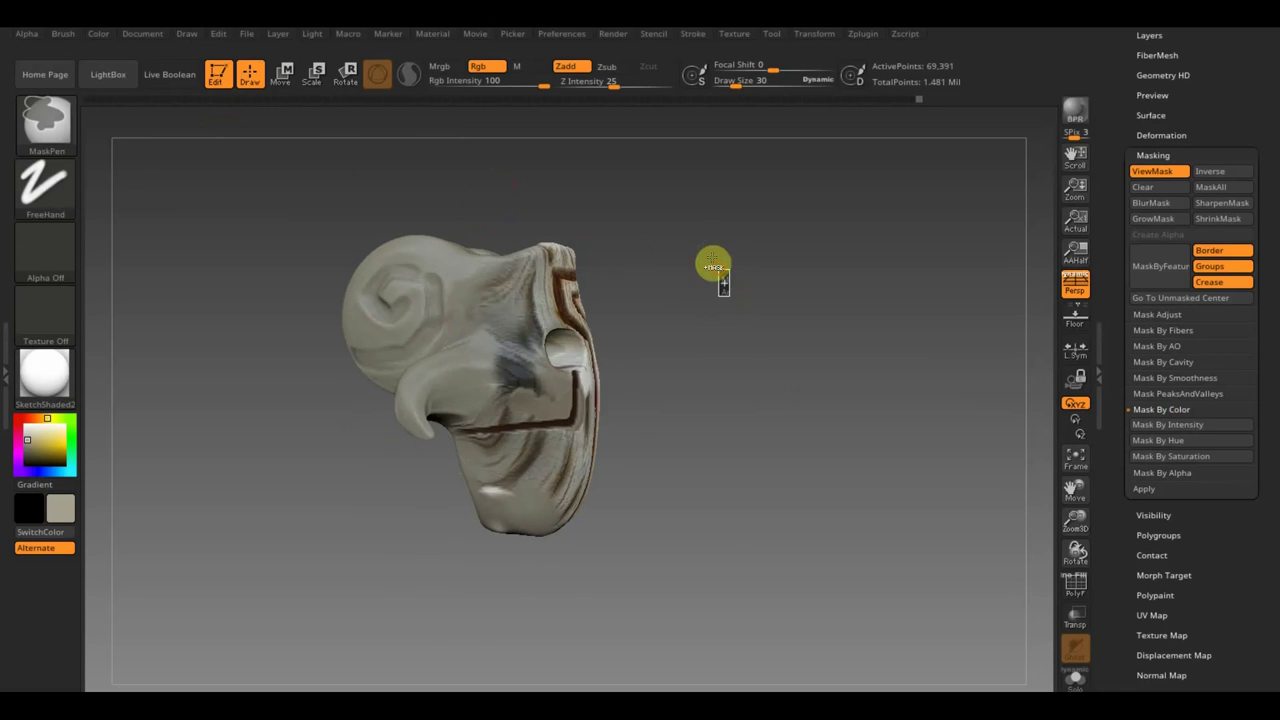
- Sample the mask's light beige and paint along the spiral cheek, tidying its lower edge
{"action": "mouse_move", "coordinate": [714, 266]}
{"action": "left_mouse_down", "text": "shift"}
{"action": "mouse_move", "coordinate": [743, 343]}
{"action": "mouse_move", "coordinate": [691, 343]}
{"action": "mouse_move", "coordinate": [690, 360]}
{"action": "left_mouse_up", "text": "shift"}
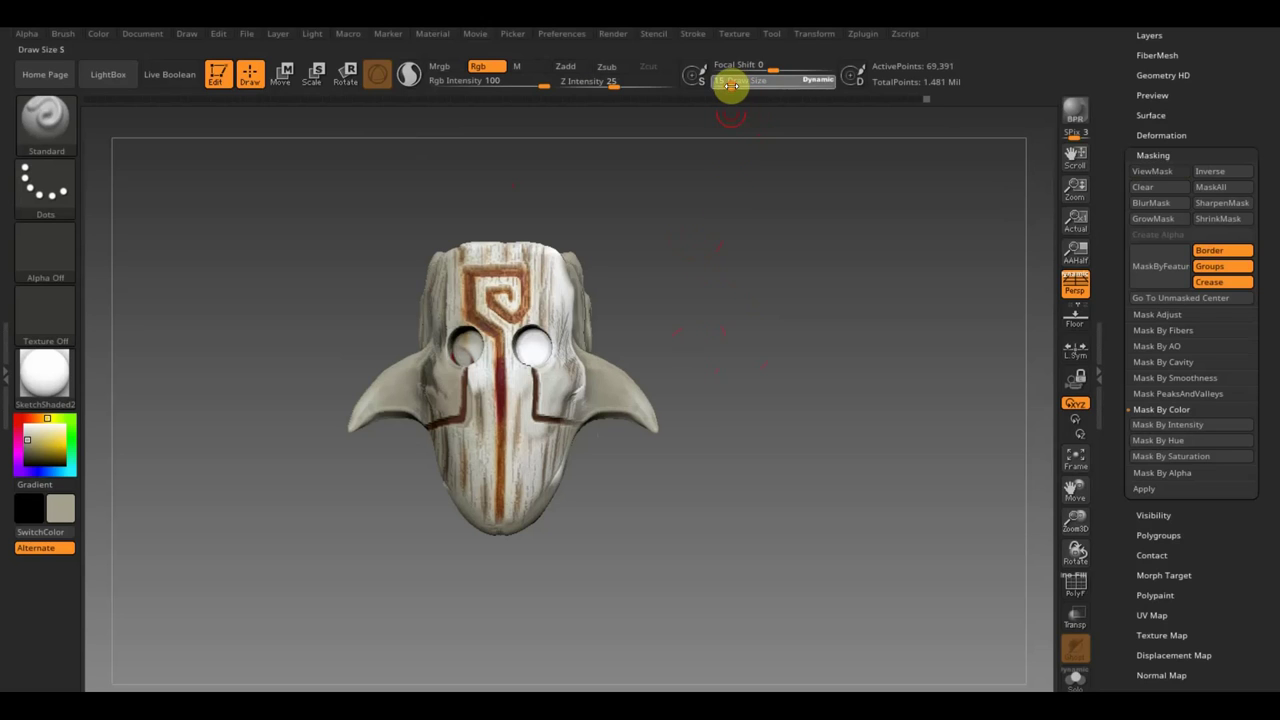
{"action": "mouse_move", "coordinate": [647, 315]}
{"action": "left_mouse_down"}
{"action": "mouse_move", "coordinate": [712, 320]}
{"action": "mouse_move", "coordinate": [680, 320]}
{"action": "left_mouse_up"}
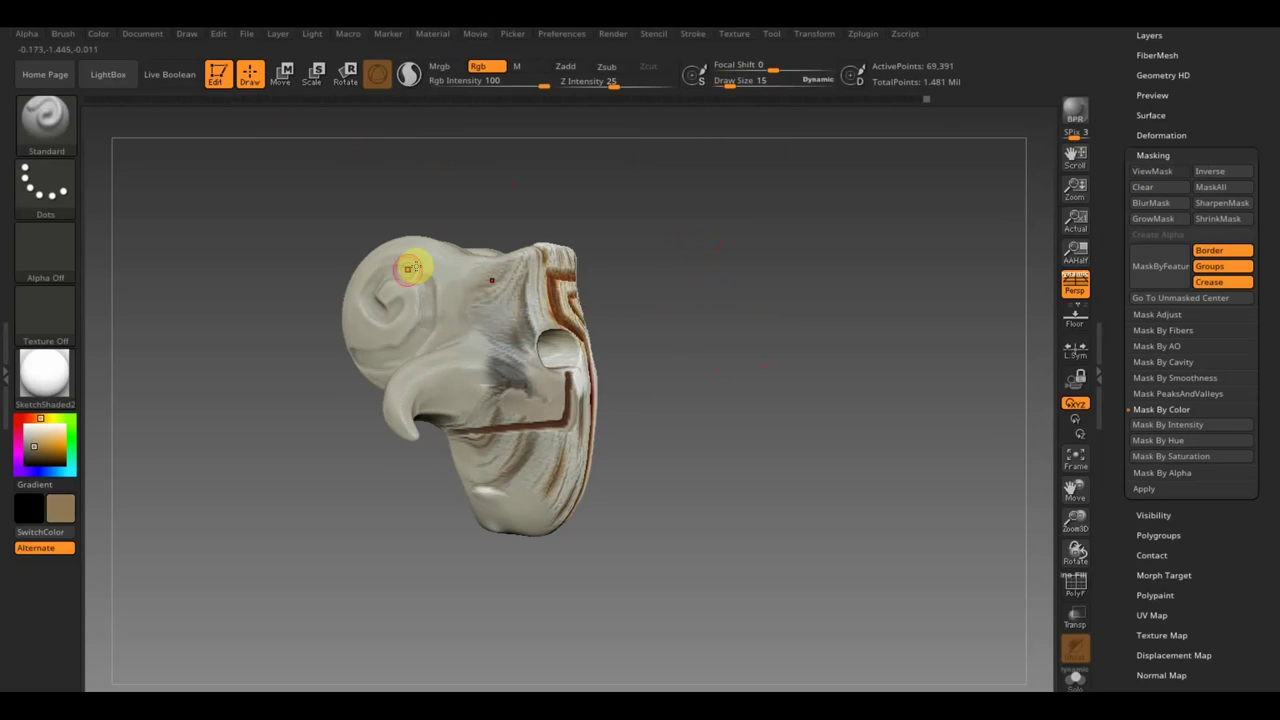
{"action": "left_click_drag", "start_coordinate": [627, 305], "coordinate": [706, 294]}
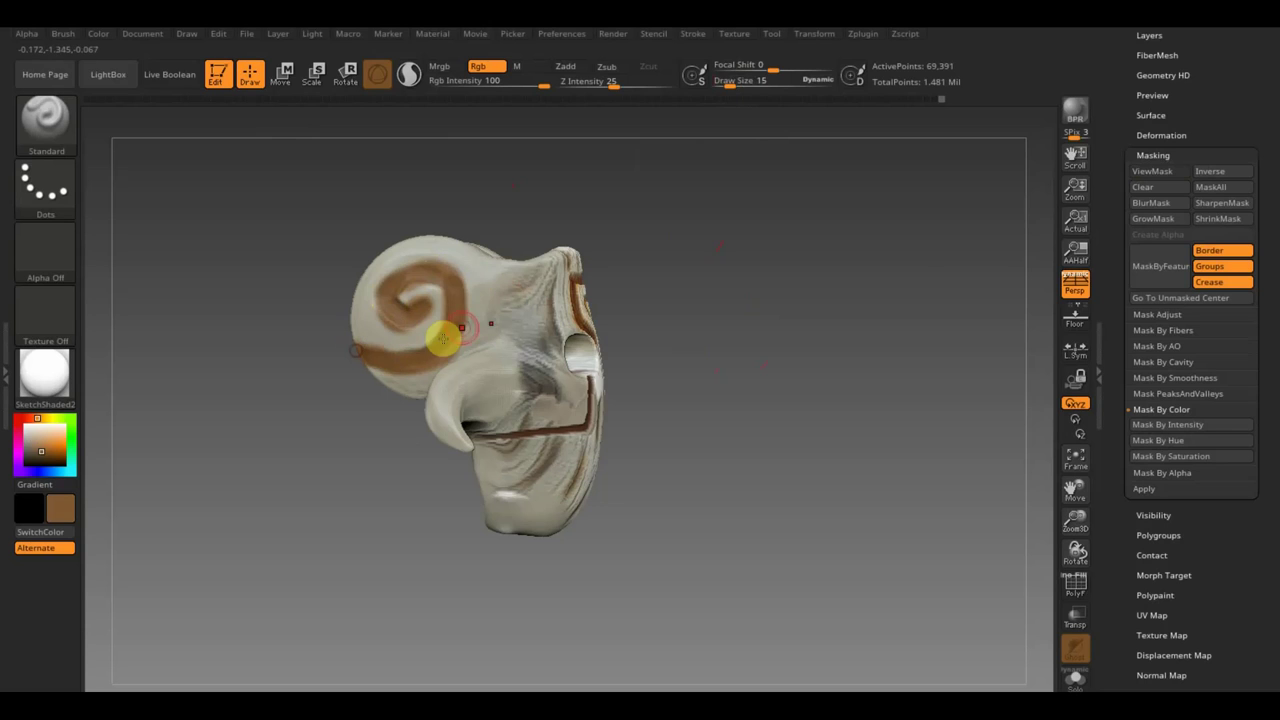
{"action": "key", "text": "c"}
{"action": "mouse_move", "coordinate": [471, 293]}
{"action": "left_mouse_down"}
{"action": "mouse_move", "coordinate": [466, 341]}
{"action": "mouse_move", "coordinate": [480, 330]}
{"action": "left_mouse_up"}
{"action": "key", "text": "c"}
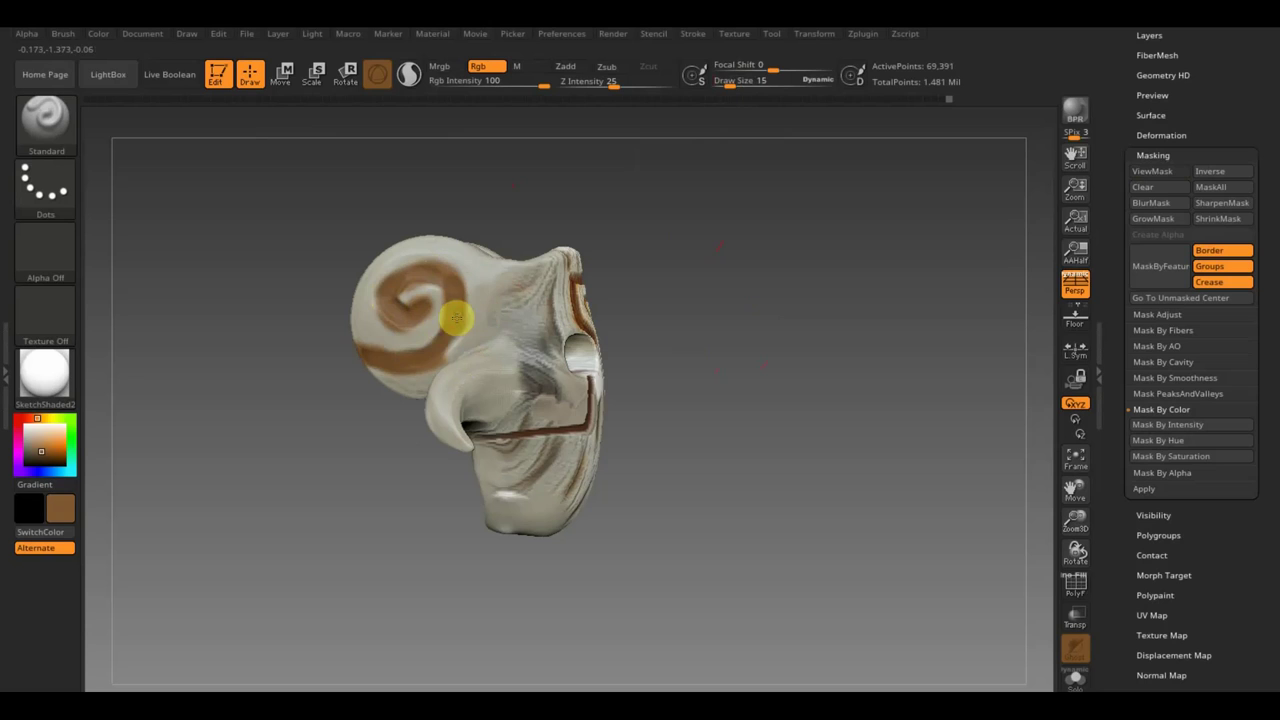
{"action": "key", "text": "c"}
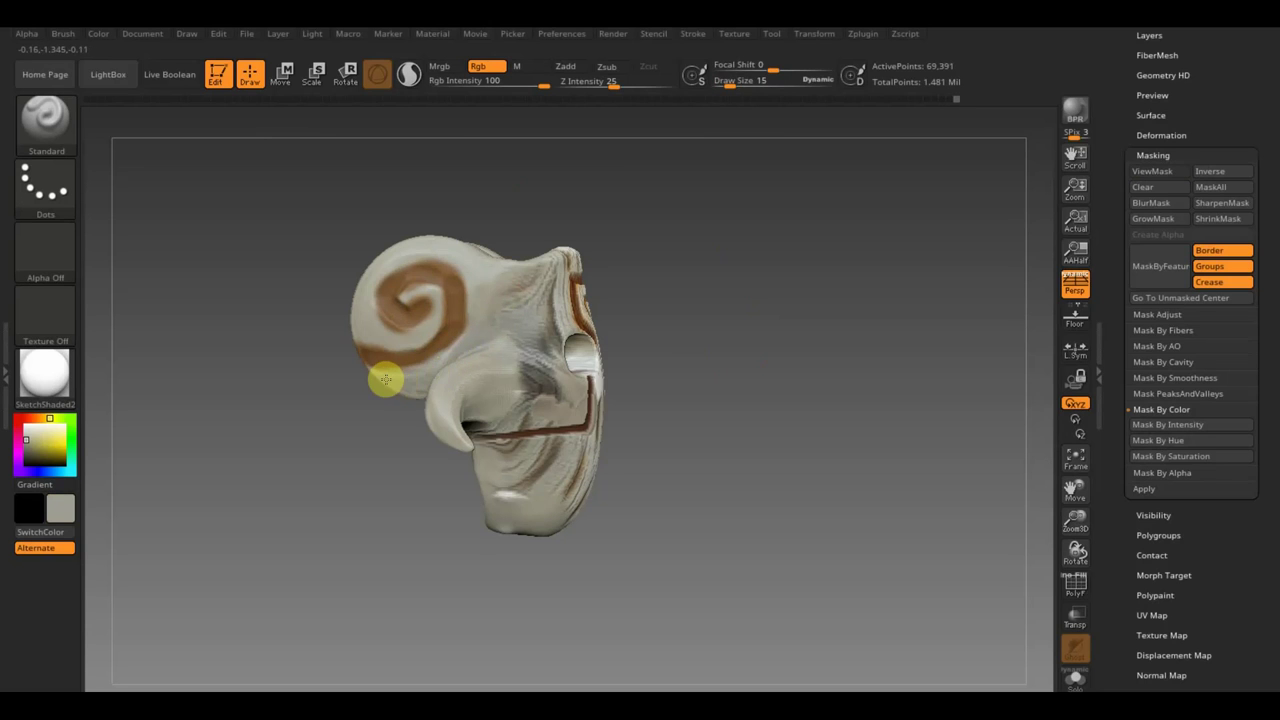
{"action": "mouse_move", "coordinate": [386, 379]}
{"action": "left_mouse_down"}
{"action": "mouse_move", "coordinate": [358, 362]}
{"action": "mouse_move", "coordinate": [391, 277]}
{"action": "mouse_move", "coordinate": [370, 324]}
{"action": "left_mouse_up"}
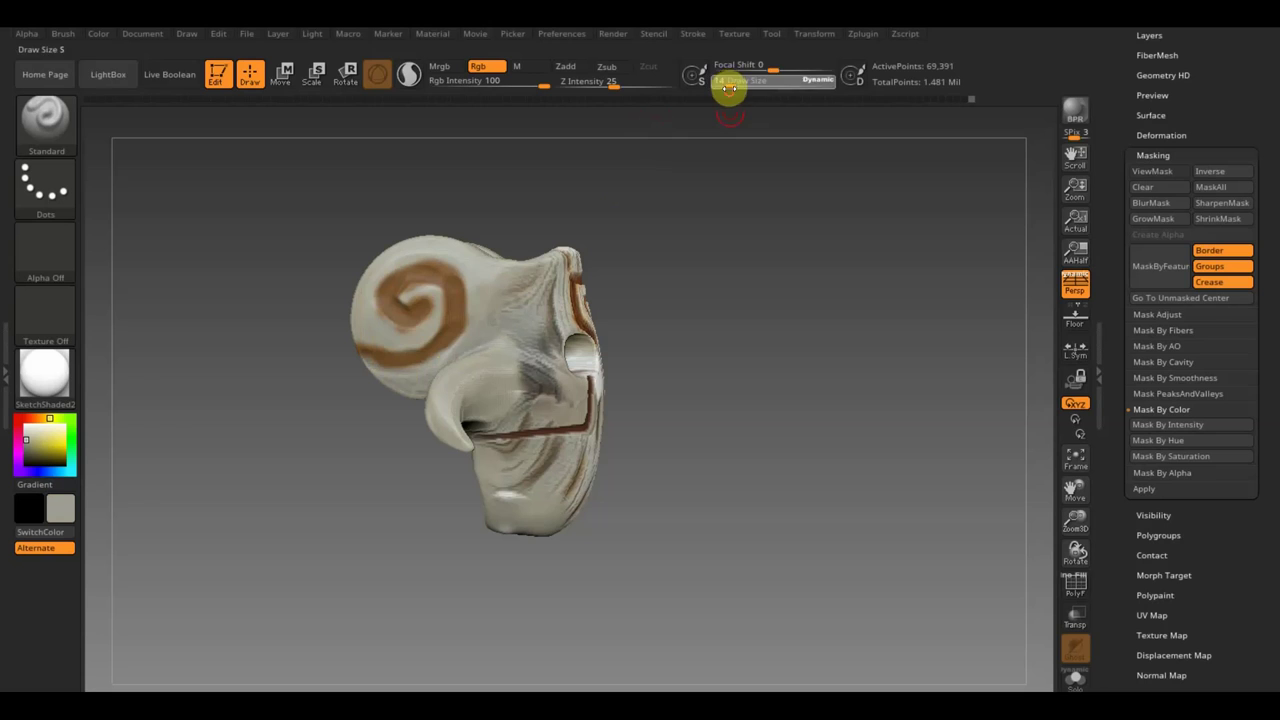
- Set Draw Size to 12 and sample the spiral's browns and the light skin tone for touch-ups
{"action": "left_click_drag", "start_coordinate": [729, 89], "coordinate": [725, 89]}
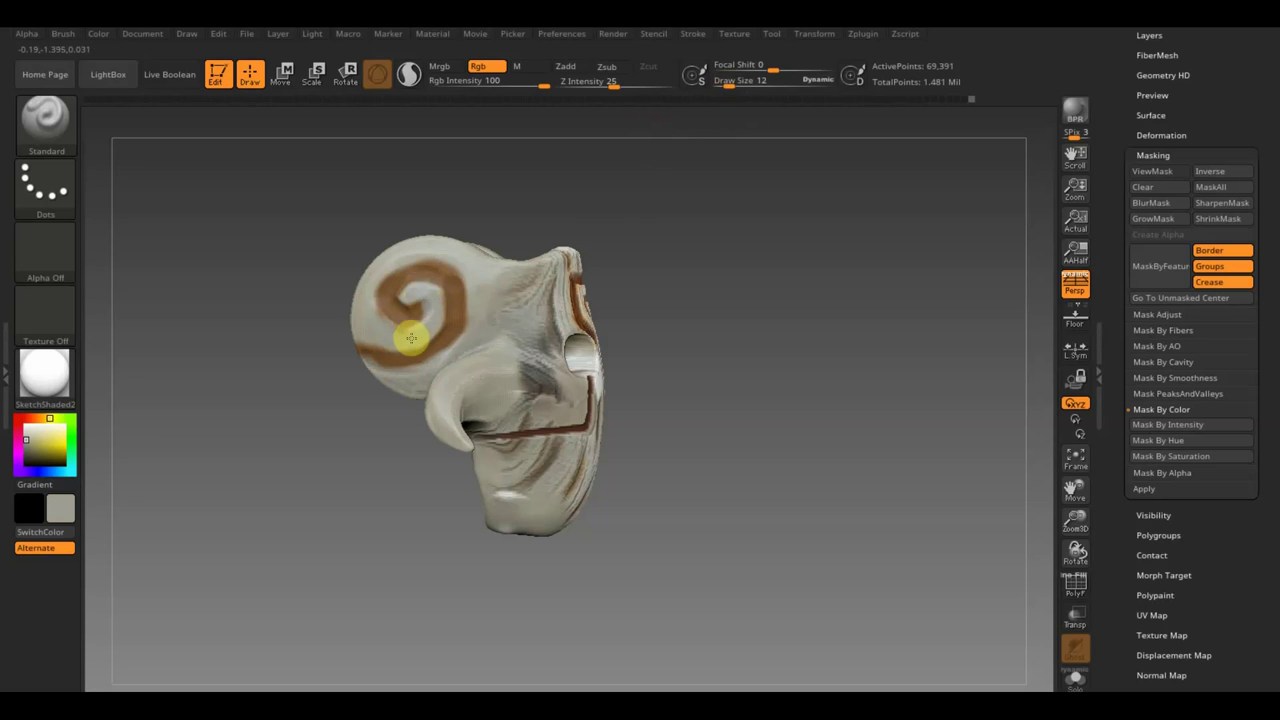
{"action": "key", "text": "c"}
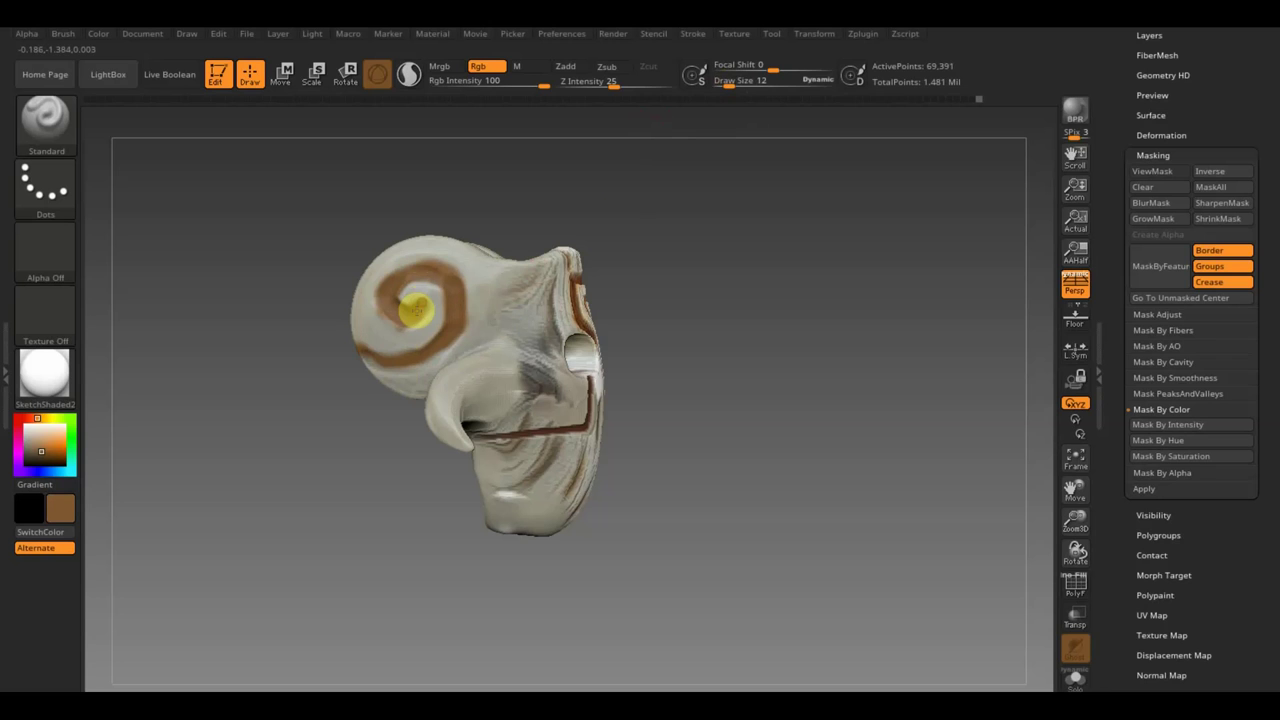
{"action": "mouse_move", "coordinate": [420, 400]}
{"action": "right_mouse_down"}
{"action": "mouse_move", "coordinate": [352, 363]}
{"action": "mouse_move", "coordinate": [363, 360]}
{"action": "right_mouse_up"}
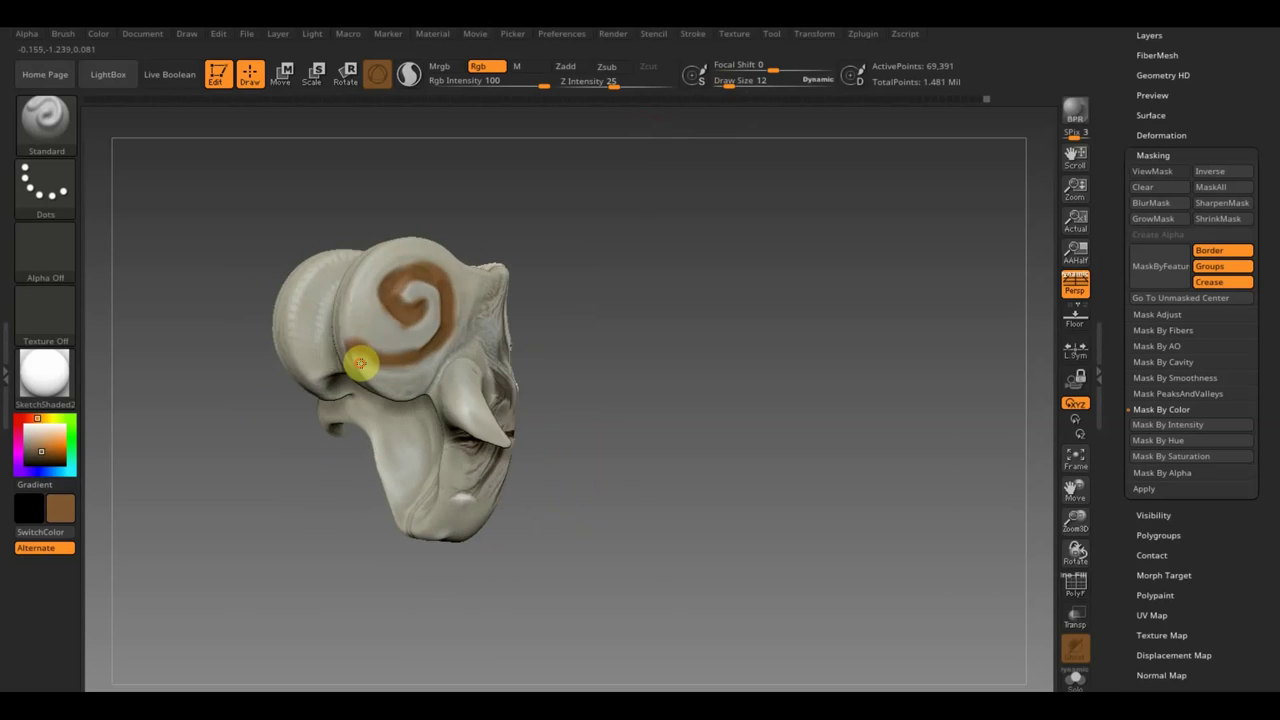
{"action": "key", "text": "c"}
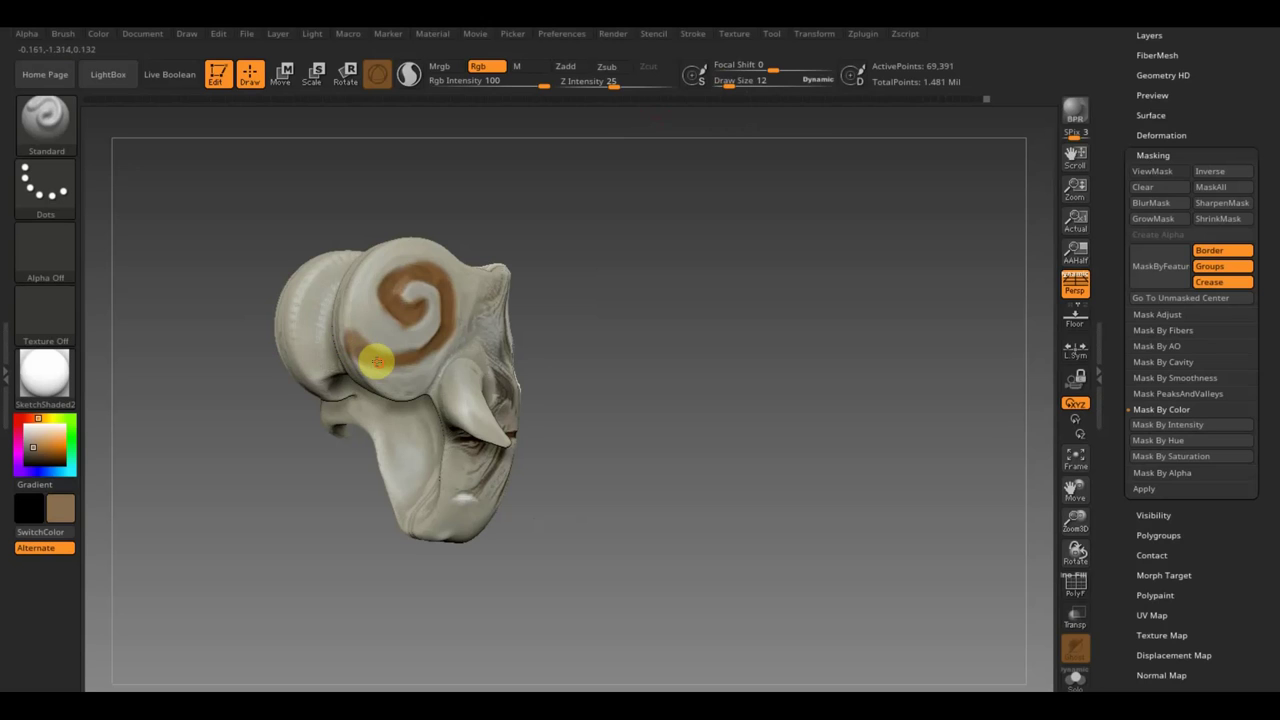
{"action": "key", "text": "c"}
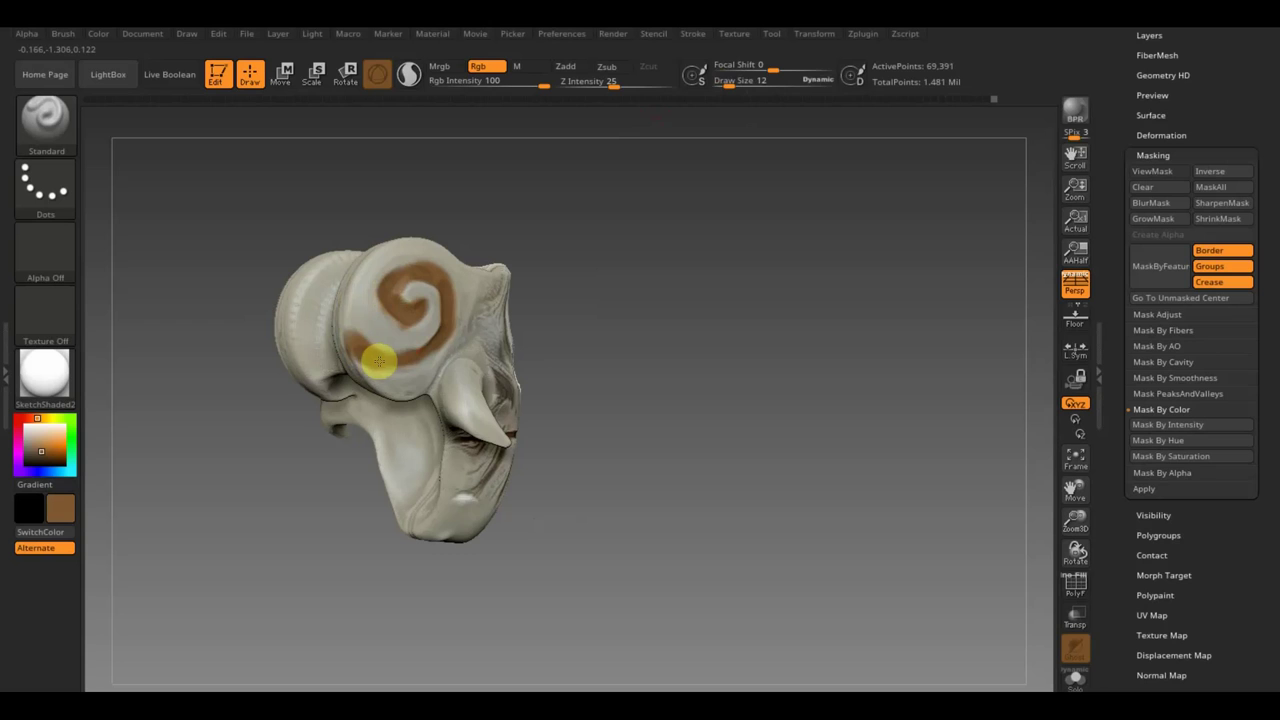
{"action": "key", "text": "c"}
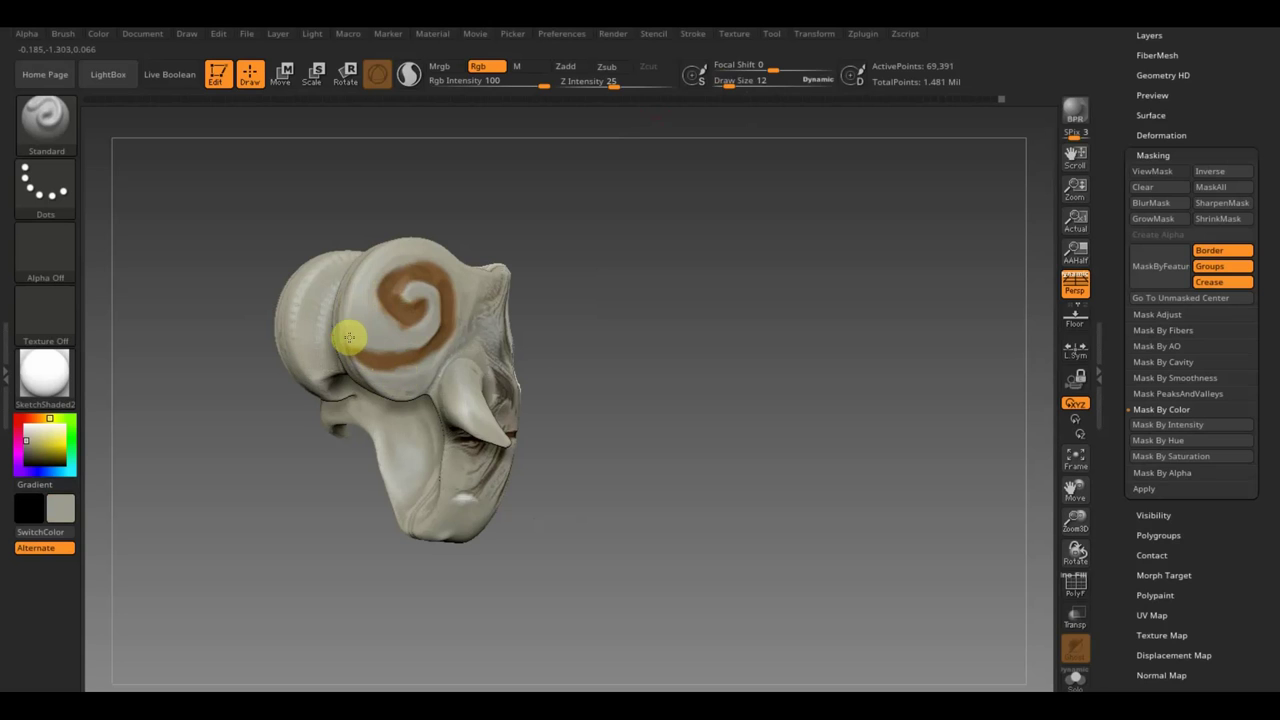
{"action": "left_click_drag", "start_coordinate": [349, 338], "coordinate": [368, 342]}
- Sample the spiral's brown and paint it onto the mask's front centre at Draw Size 5
{"action": "left_click_drag", "start_coordinate": [306, 391], "coordinate": [551, 358]}
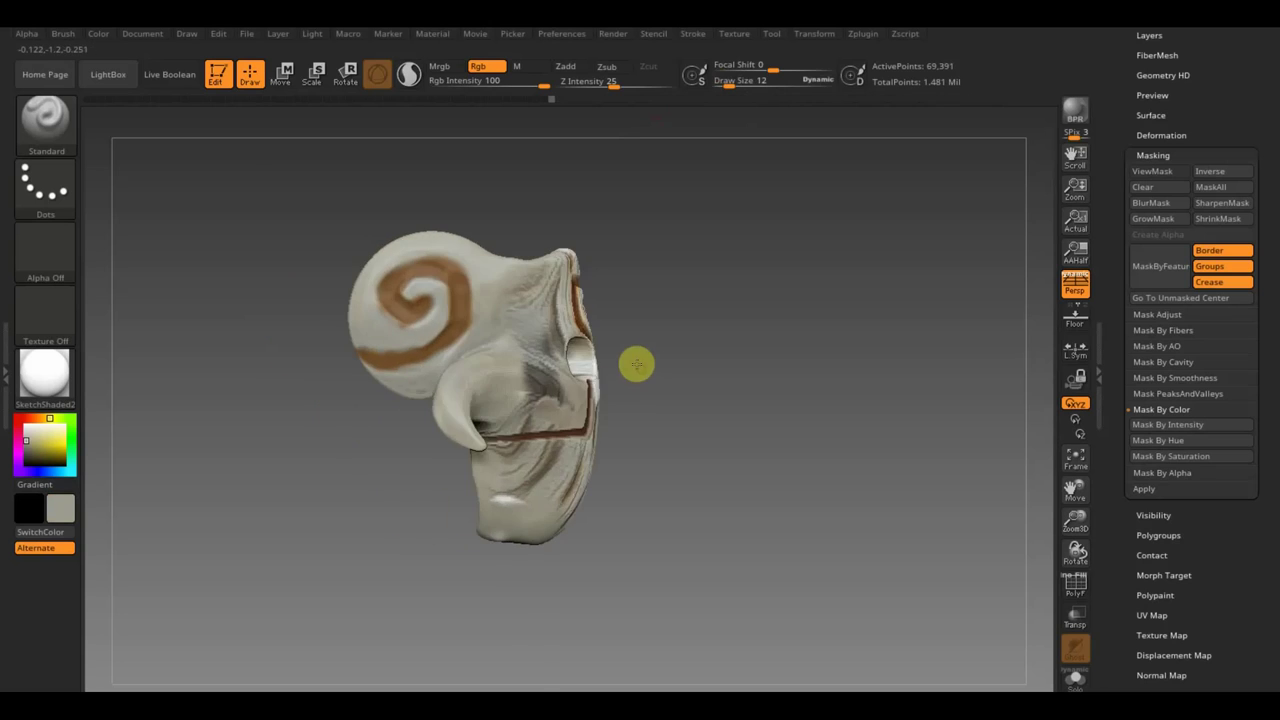
{"action": "key", "text": "c"}
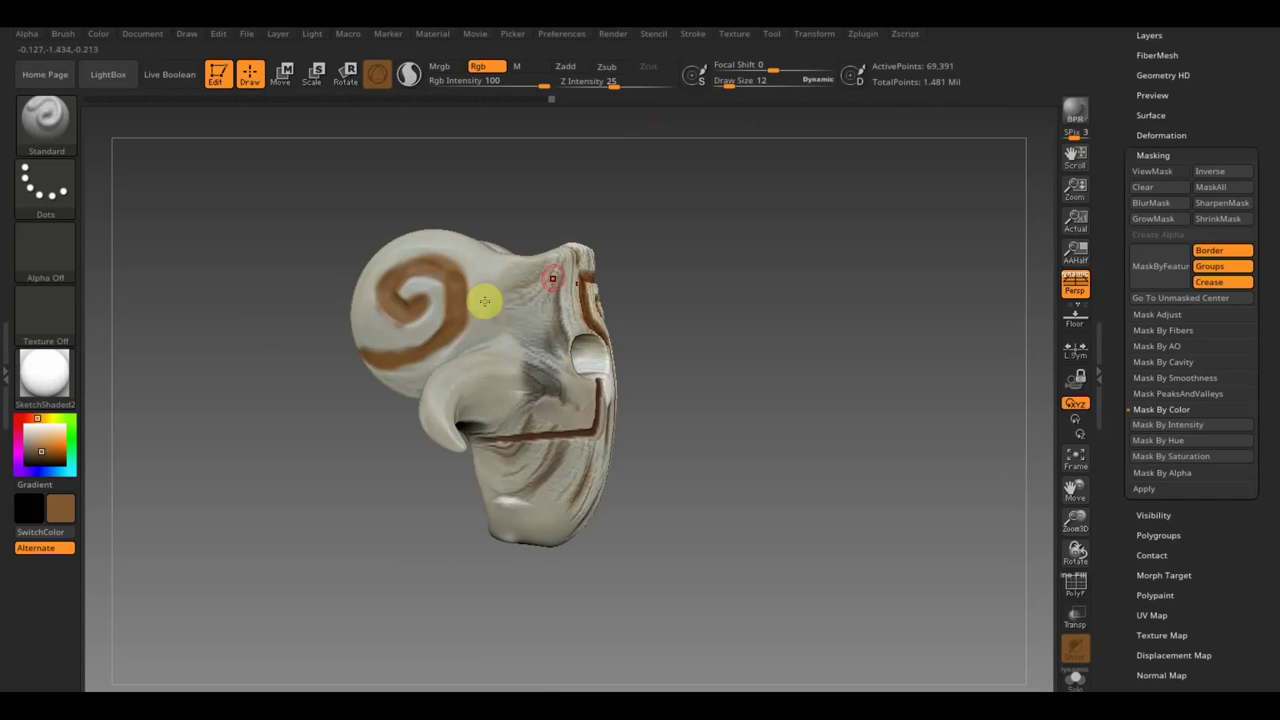
{"action": "mouse_move", "coordinate": [620, 271]}
{"action": "left_mouse_down"}
{"action": "mouse_move", "coordinate": [726, 249]}
{"action": "mouse_move", "coordinate": [706, 209]}
{"action": "left_mouse_up"}
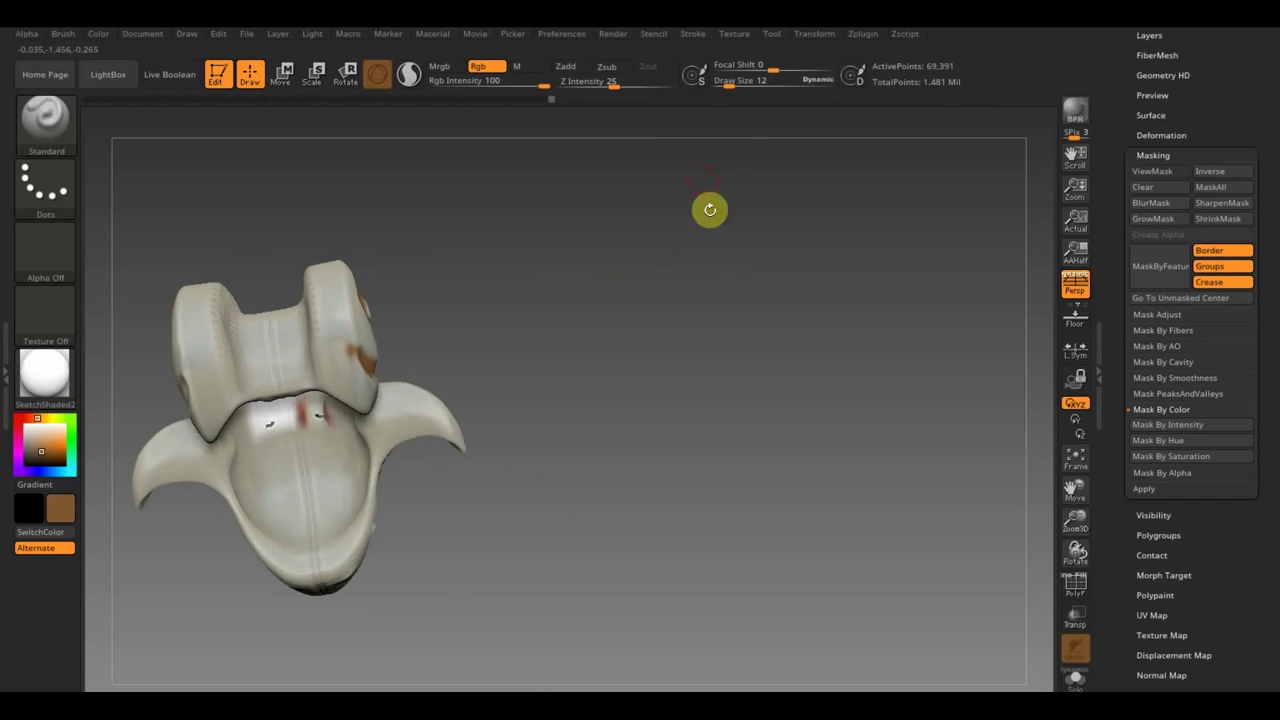
{"action": "left_click_drag", "start_coordinate": [740, 85], "coordinate": [733, 85]}
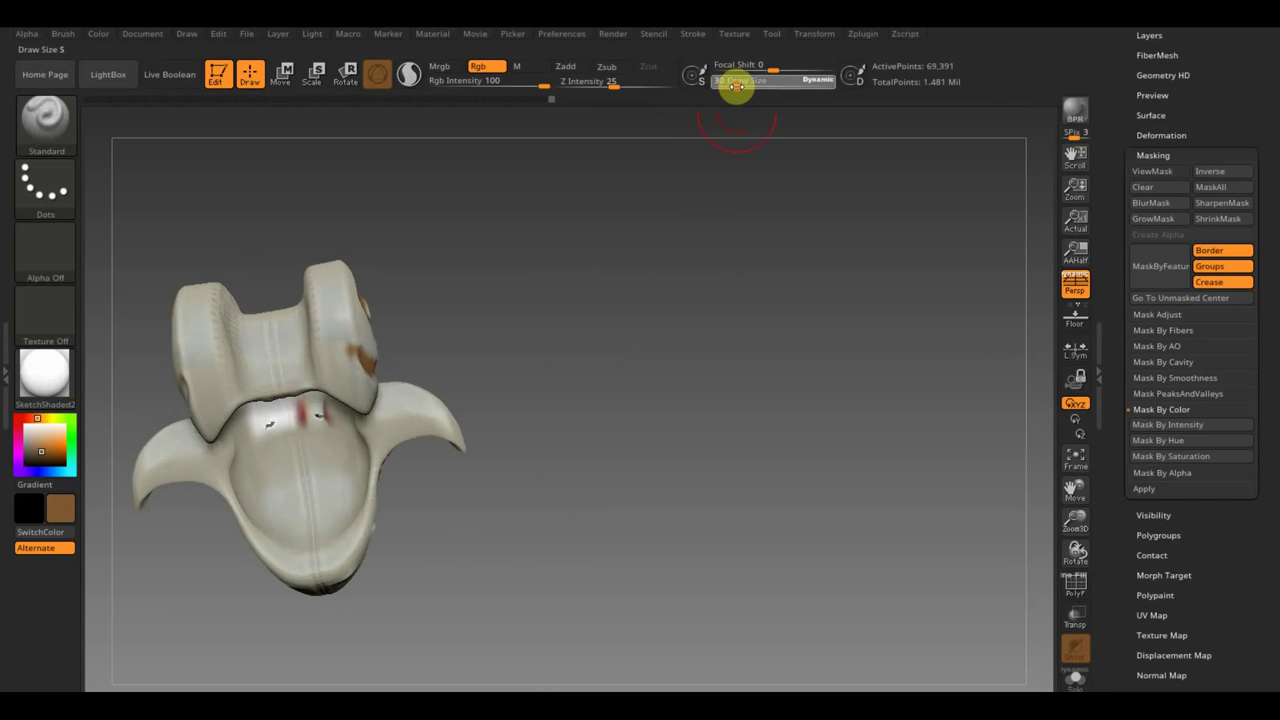
{"action": "mouse_move", "coordinate": [329, 463]}
{"action": "left_mouse_down"}
{"action": "mouse_move", "coordinate": [280, 451]}
{"action": "mouse_move", "coordinate": [271, 409]}
{"action": "mouse_move", "coordinate": [251, 469]}
{"action": "mouse_move", "coordinate": [269, 531]}
{"action": "mouse_move", "coordinate": [295, 523]}
{"action": "mouse_move", "coordinate": [286, 540]}
{"action": "mouse_move", "coordinate": [226, 443]}
{"action": "mouse_move", "coordinate": [230, 484]}
{"action": "mouse_move", "coordinate": [277, 560]}
{"action": "mouse_move", "coordinate": [331, 537]}
{"action": "mouse_move", "coordinate": [429, 551]}
{"action": "left_mouse_up"}
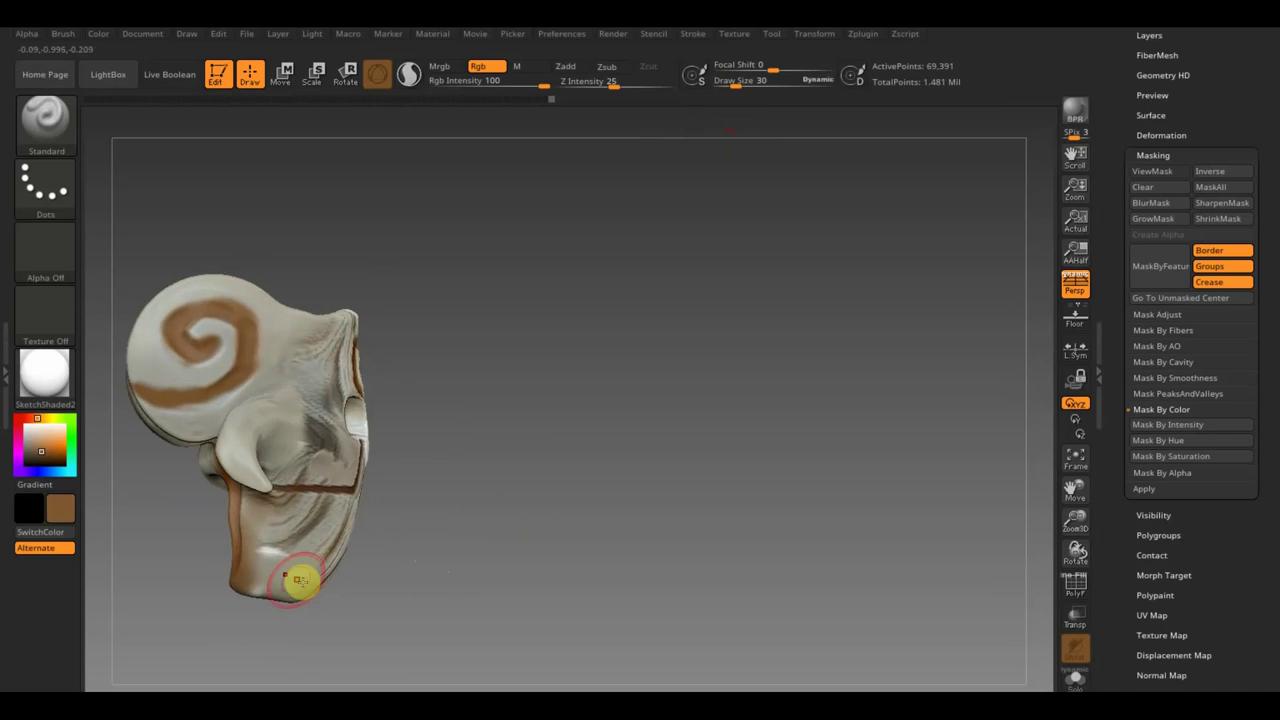
- Paint light grey over the brown on the lower jaw, around the left eye socket, and beside the eye
{"action": "key", "text": "v"}
{"action": "mouse_move", "coordinate": [300, 571]}
{"action": "left_mouse_down"}
{"action": "mouse_move", "coordinate": [251, 537]}
{"action": "mouse_move", "coordinate": [240, 620]}
{"action": "left_mouse_up"}
{"action": "mouse_move", "coordinate": [474, 386]}
{"action": "left_mouse_down"}
{"action": "mouse_move", "coordinate": [409, 386]}
{"action": "mouse_move", "coordinate": [394, 403]}
{"action": "left_mouse_up"}
{"action": "mouse_move", "coordinate": [263, 403]}
{"action": "left_mouse_down"}
{"action": "mouse_move", "coordinate": [277, 337]}
{"action": "mouse_move", "coordinate": [294, 363]}
{"action": "mouse_move", "coordinate": [285, 393]}
{"action": "mouse_move", "coordinate": [266, 349]}
{"action": "mouse_move", "coordinate": [254, 366]}
{"action": "mouse_move", "coordinate": [249, 323]}
{"action": "mouse_move", "coordinate": [266, 434]}
{"action": "mouse_move", "coordinate": [334, 514]}
{"action": "mouse_move", "coordinate": [301, 537]}
{"action": "mouse_move", "coordinate": [277, 594]}
{"action": "left_mouse_up"}
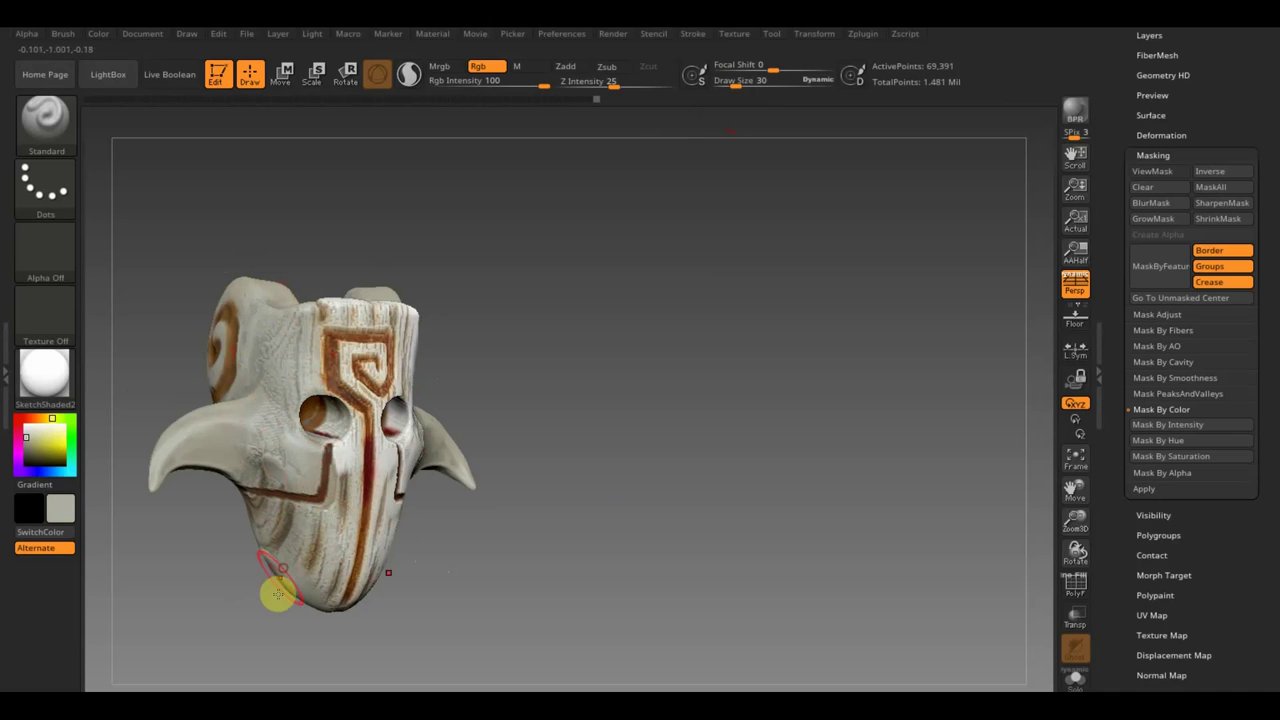
{"action": "mouse_move", "coordinate": [285, 449]}
{"action": "left_mouse_down"}
{"action": "mouse_move", "coordinate": [180, 443]}
{"action": "mouse_move", "coordinate": [137, 463]}
{"action": "mouse_move", "coordinate": [229, 455]}
{"action": "left_mouse_up"}
{"action": "mouse_move", "coordinate": [526, 397]}
{"action": "left_mouse_down"}
{"action": "mouse_move", "coordinate": [571, 366]}
{"action": "mouse_move", "coordinate": [580, 374]}
{"action": "left_mouse_up"}
{"action": "mouse_move", "coordinate": [423, 491]}
{"action": "left_mouse_down"}
{"action": "mouse_move", "coordinate": [480, 534]}
{"action": "mouse_move", "coordinate": [443, 534]}
{"action": "mouse_move", "coordinate": [400, 506]}
{"action": "mouse_move", "coordinate": [376, 565]}
{"action": "mouse_move", "coordinate": [320, 537]}
{"action": "mouse_move", "coordinate": [343, 600]}
{"action": "mouse_move", "coordinate": [321, 501]}
{"action": "mouse_move", "coordinate": [348, 584]}
{"action": "mouse_move", "coordinate": [363, 591]}
{"action": "mouse_move", "coordinate": [390, 519]}
{"action": "mouse_move", "coordinate": [391, 386]}
{"action": "mouse_move", "coordinate": [374, 320]}
{"action": "mouse_move", "coordinate": [369, 356]}
{"action": "left_mouse_up"}
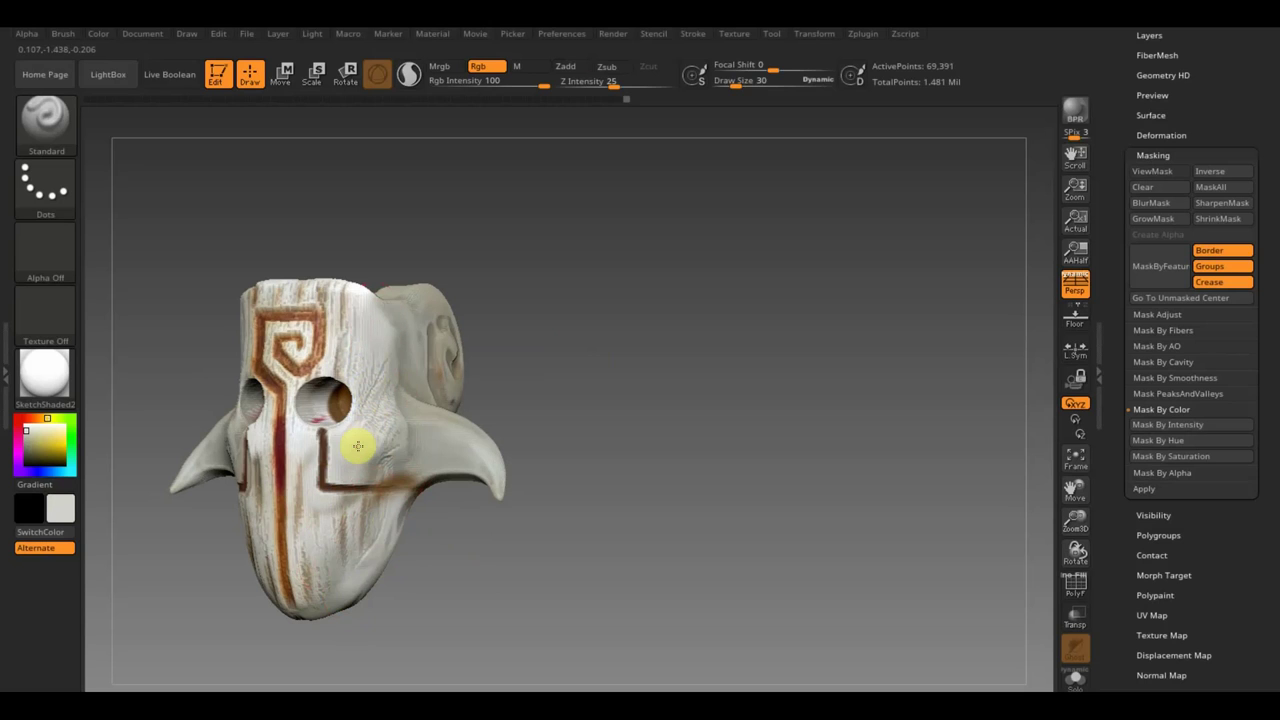
- Set Draw Size to 5, lower Rgb Intensity to about 27, and sample tan
{"action": "left_click_drag", "start_coordinate": [366, 462], "coordinate": [360, 509]}
{"action": "left_click", "coordinate": [736, 81]}
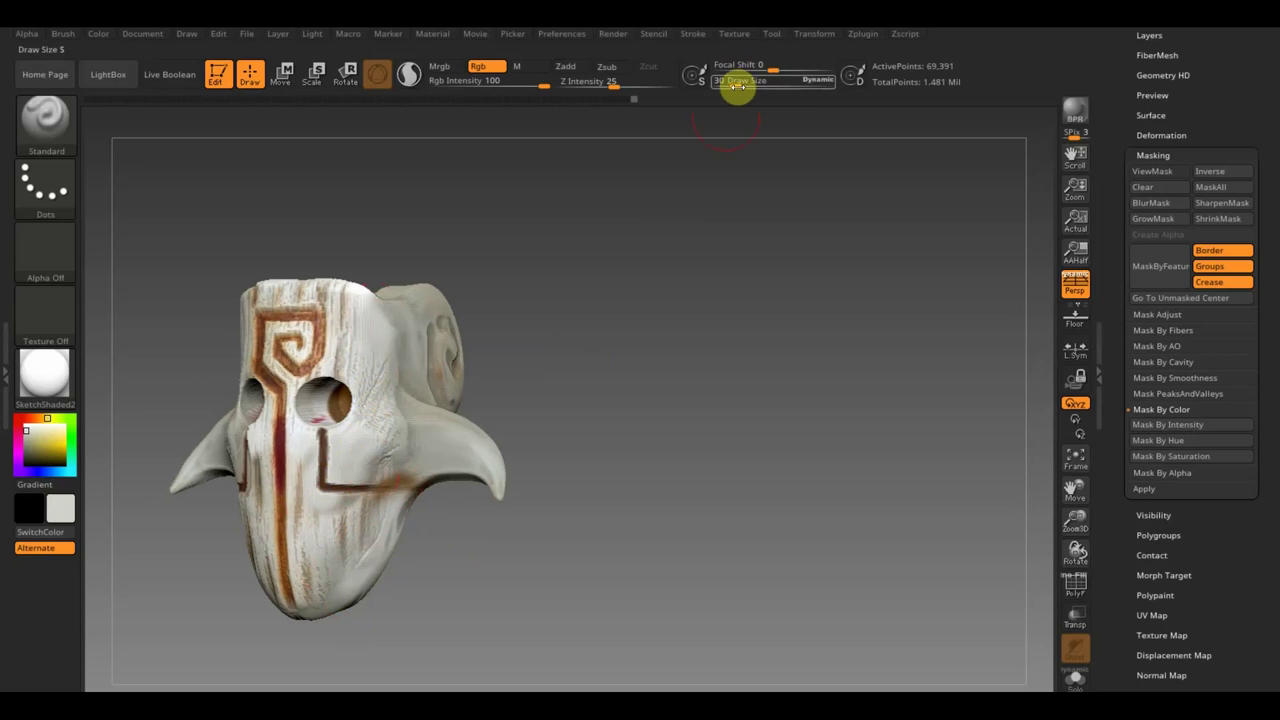
{"action": "left_click_drag", "start_coordinate": [736, 84], "coordinate": [731, 84]}
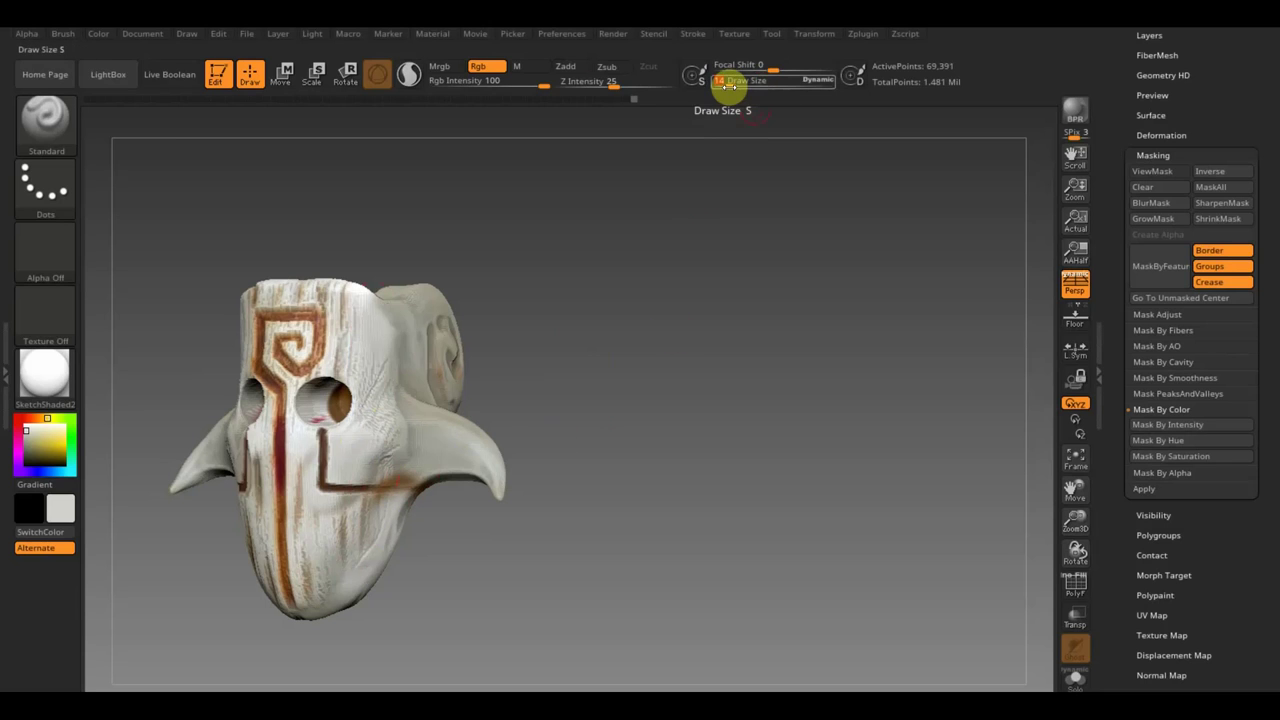
{"action": "left_click_drag", "start_coordinate": [728, 87], "coordinate": [727, 87]}
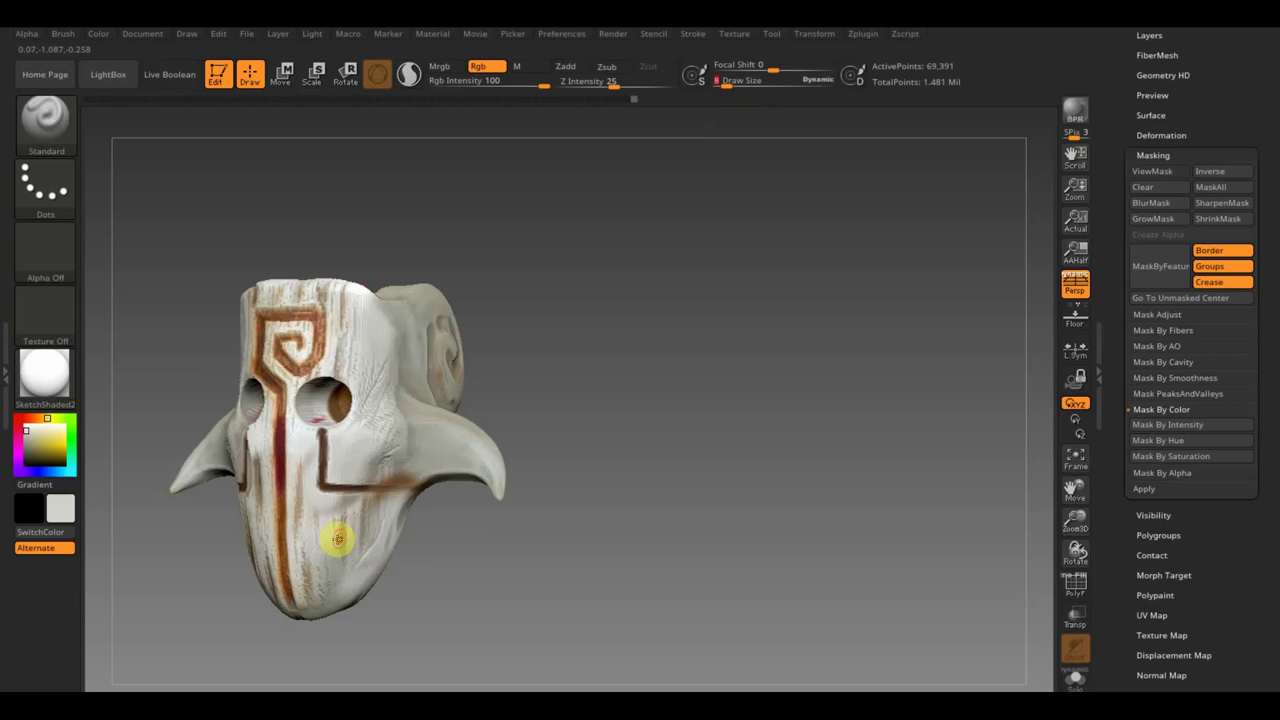
{"action": "key", "text": "c"}
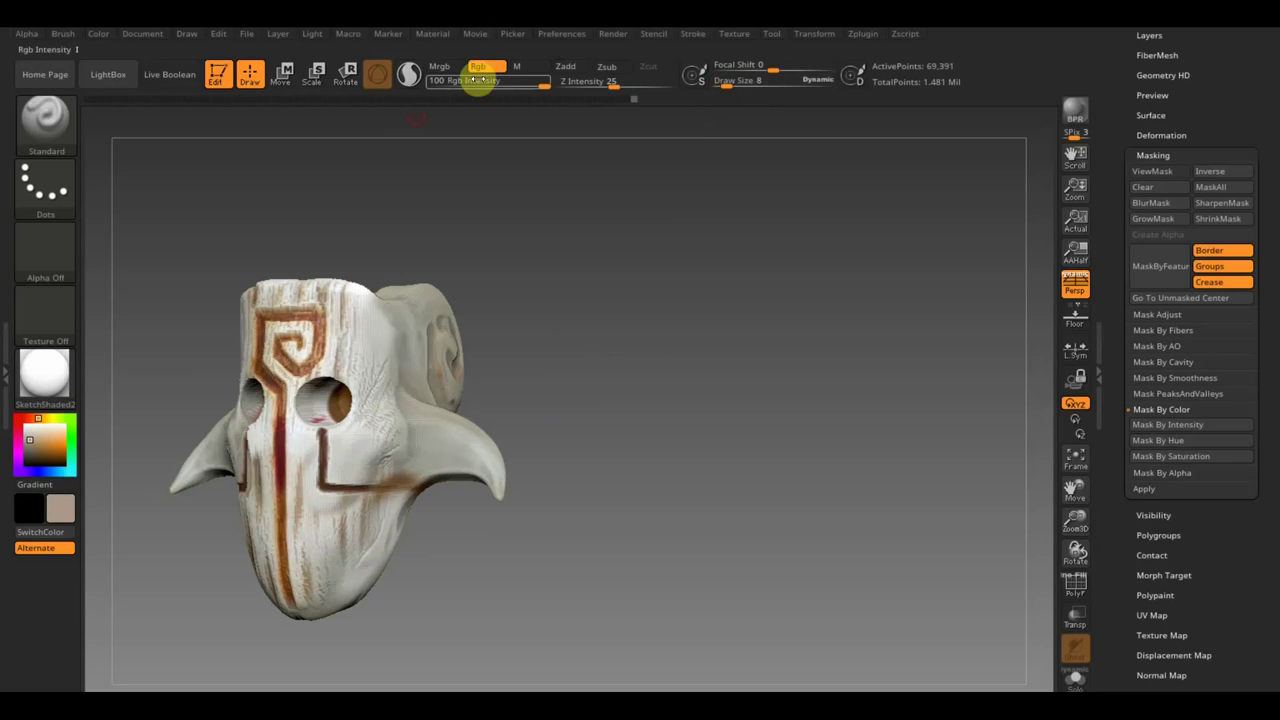
{"action": "left_click_drag", "start_coordinate": [541, 85], "coordinate": [491, 81]}
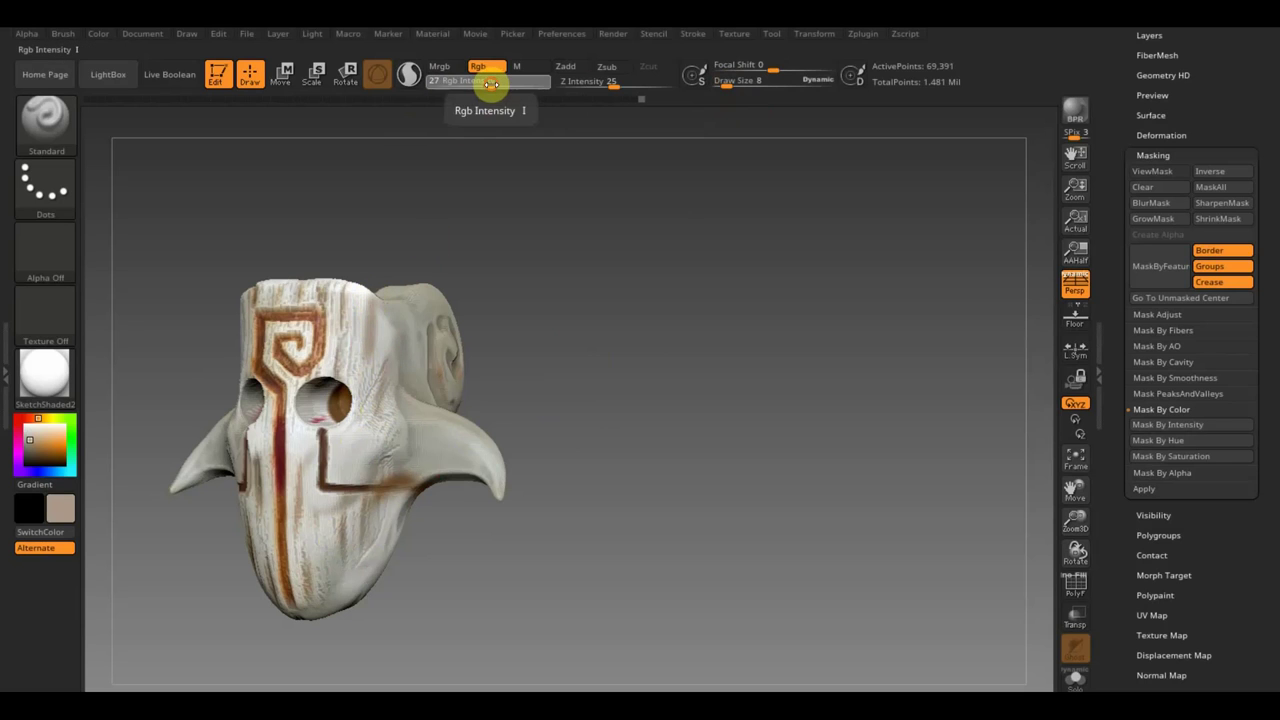
{"action": "left_click_drag", "start_coordinate": [490, 86], "coordinate": [543, 86]}
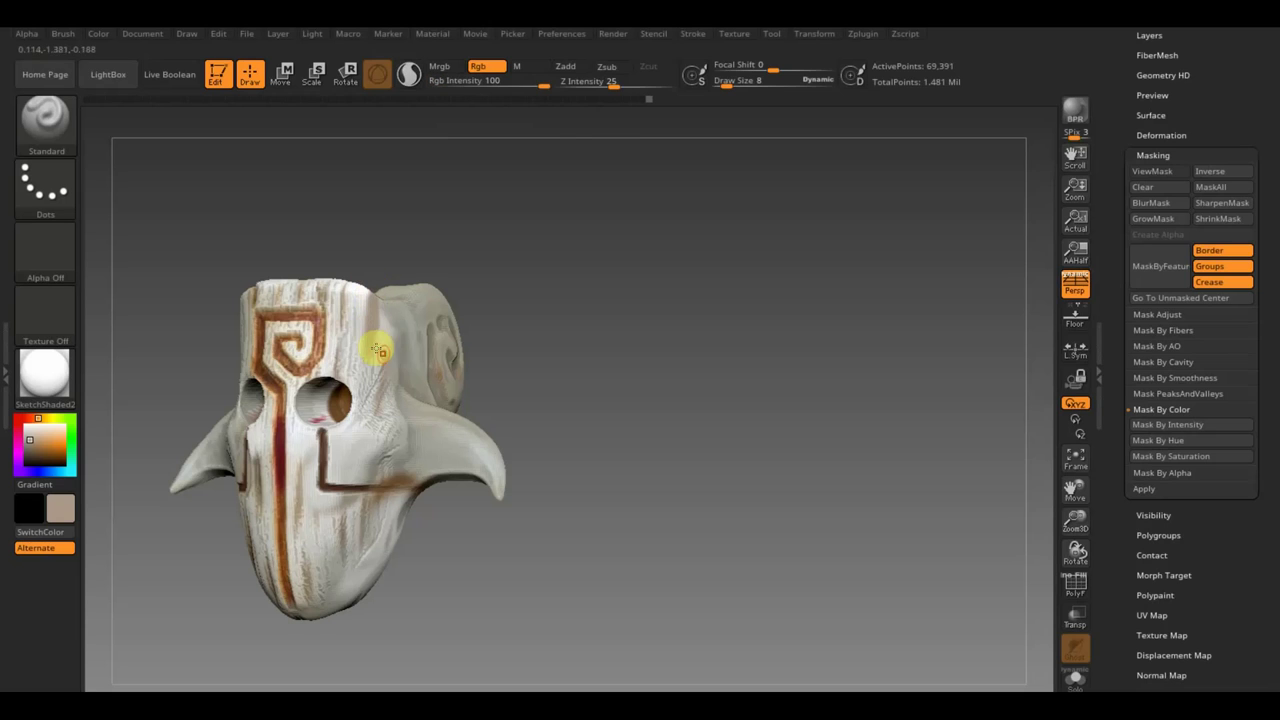
{"action": "left_click_drag", "start_coordinate": [722, 84], "coordinate": [727, 84]}
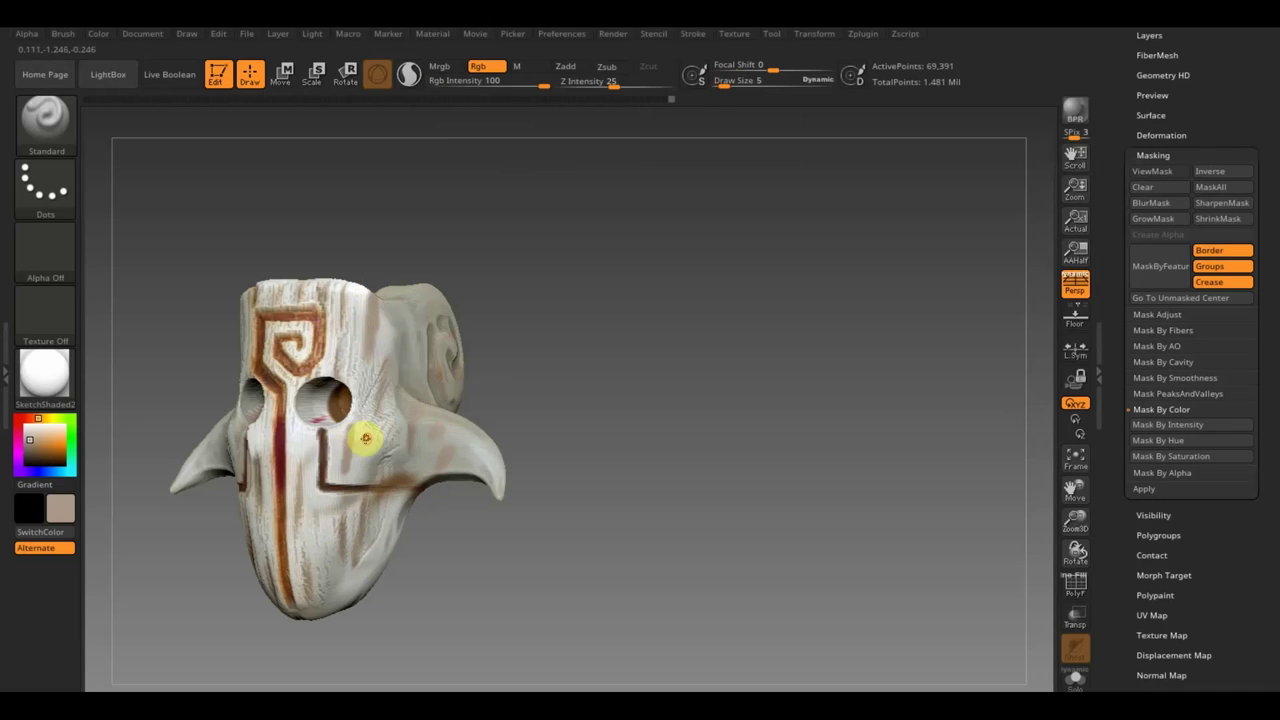
- Paint thin faint tan-brown vertical streaks down the mask's upper left and lower front
{"action": "key", "text": "c"}
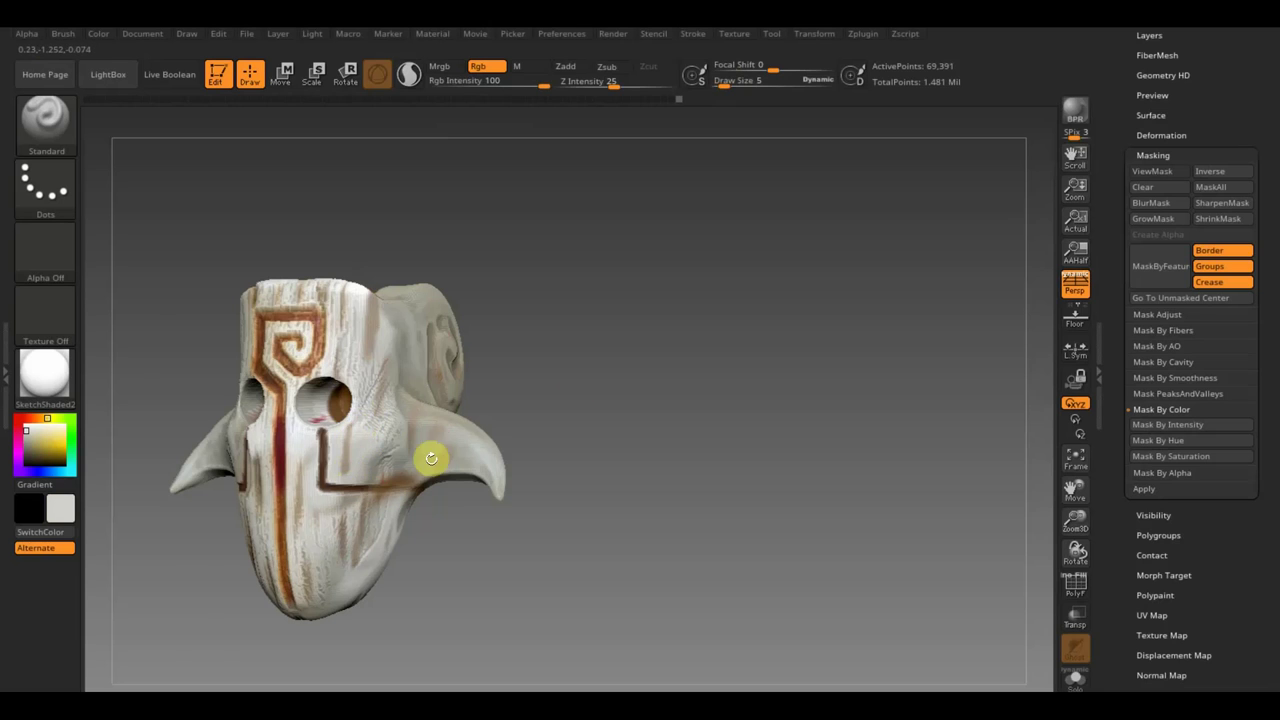
{"action": "left_click_drag", "start_coordinate": [591, 380], "coordinate": [609, 376]}
{"action": "key", "text": "c"}
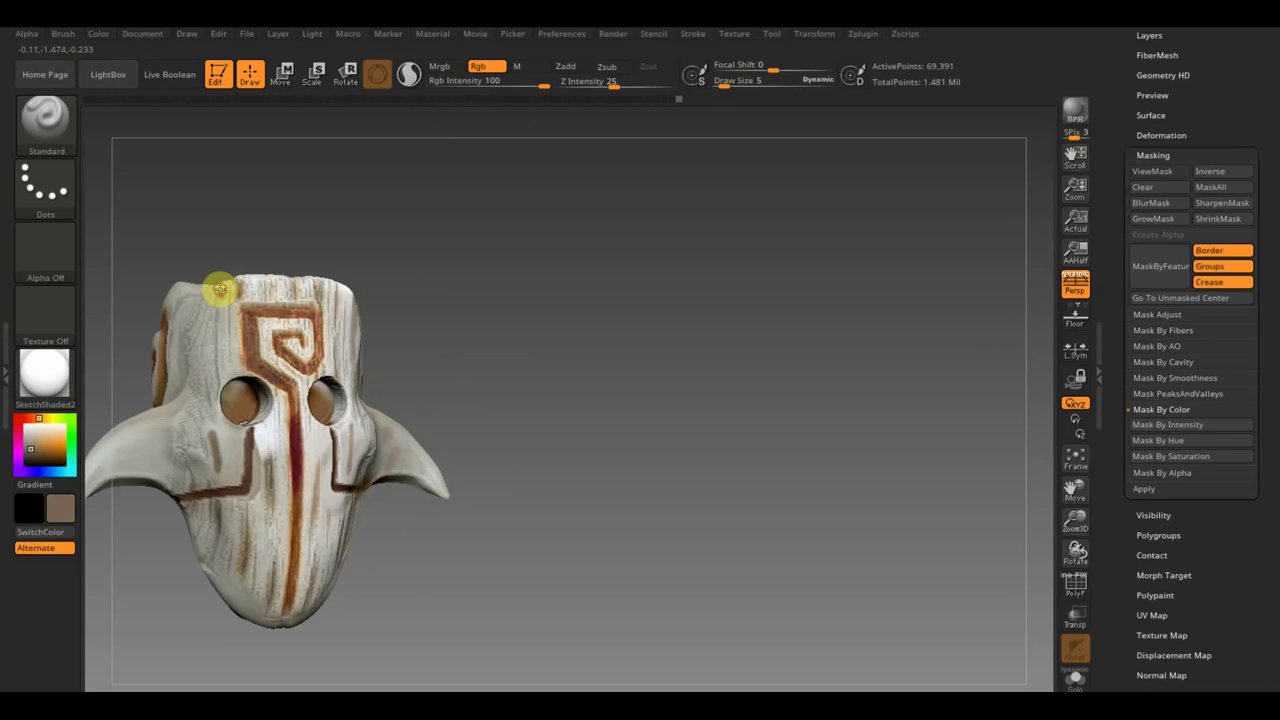
{"action": "mouse_move", "coordinate": [219, 289]}
{"action": "left_mouse_down"}
{"action": "mouse_move", "coordinate": [214, 351]}
{"action": "mouse_move", "coordinate": [255, 287]}
{"action": "left_mouse_up"}
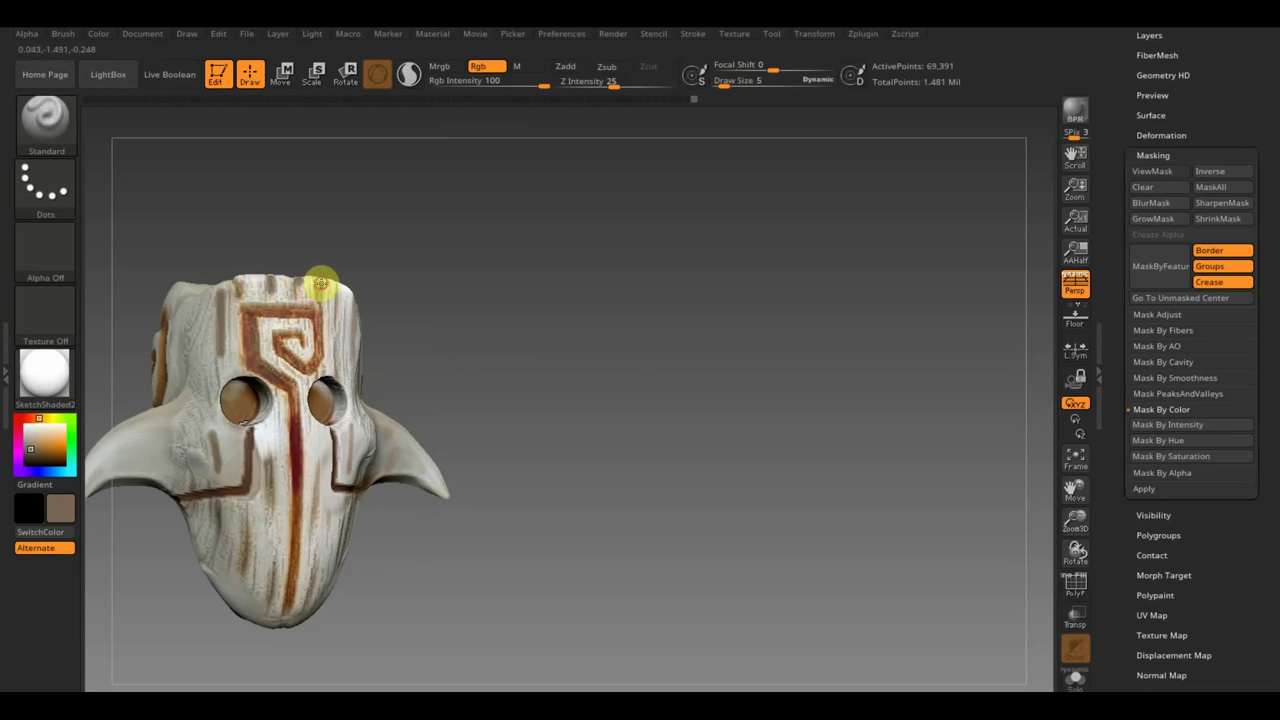
{"action": "mouse_move", "coordinate": [272, 566]}
{"action": "left_mouse_down"}
{"action": "mouse_move", "coordinate": [257, 614]}
{"action": "mouse_move", "coordinate": [266, 586]}
{"action": "mouse_move", "coordinate": [257, 608]}
{"action": "mouse_move", "coordinate": [248, 558]}
{"action": "mouse_move", "coordinate": [224, 586]}
{"action": "left_mouse_up"}
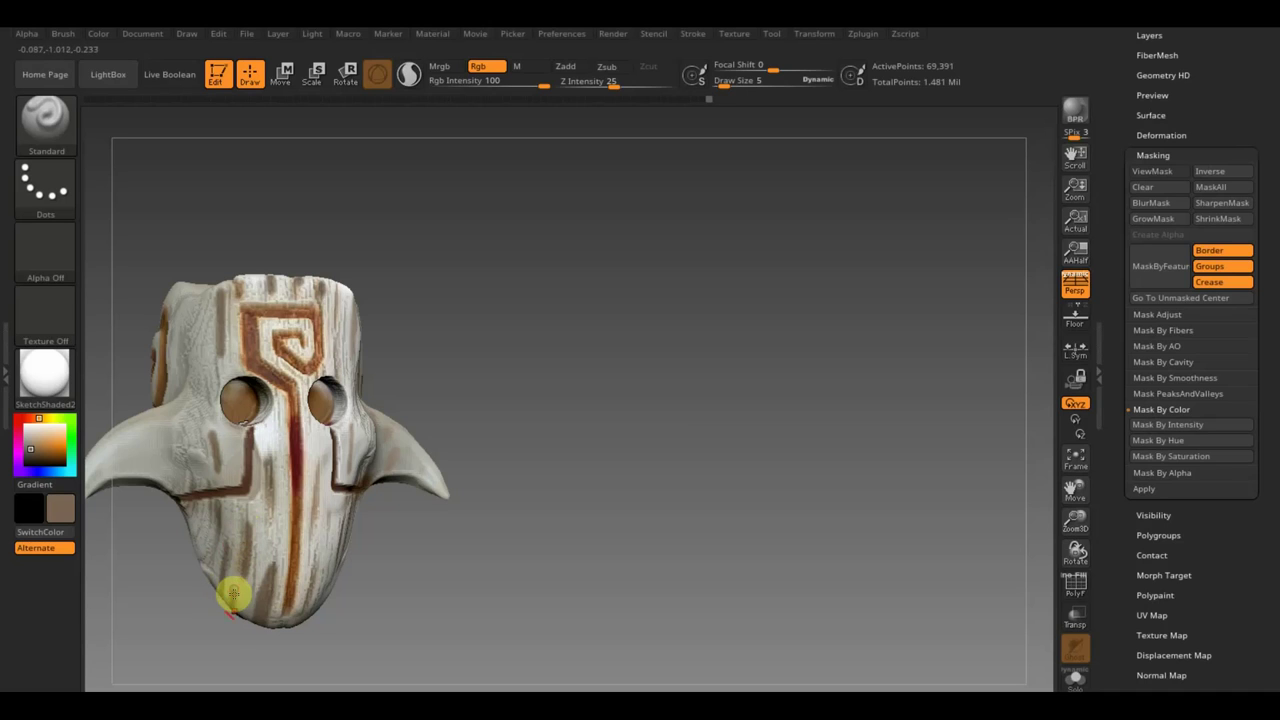
{"action": "left_click_drag", "start_coordinate": [272, 545], "coordinate": [322, 532]}
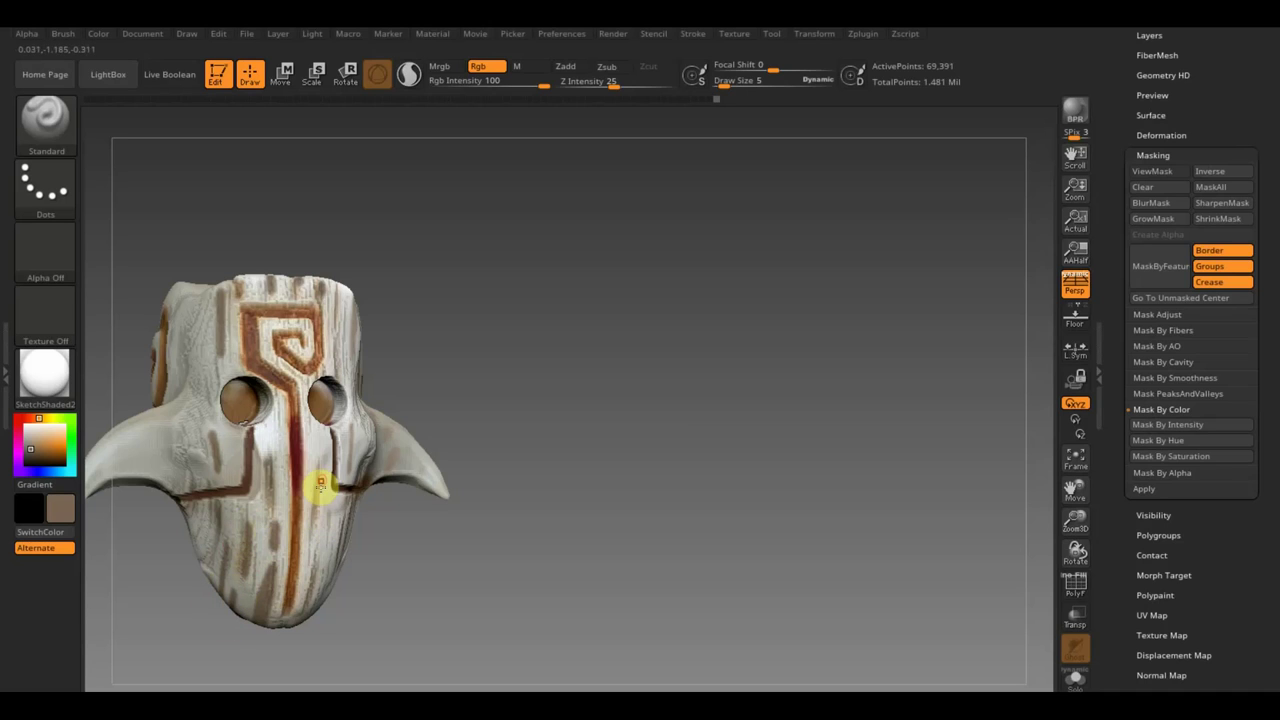
{"action": "left_click_drag", "start_coordinate": [318, 471], "coordinate": [312, 543]}
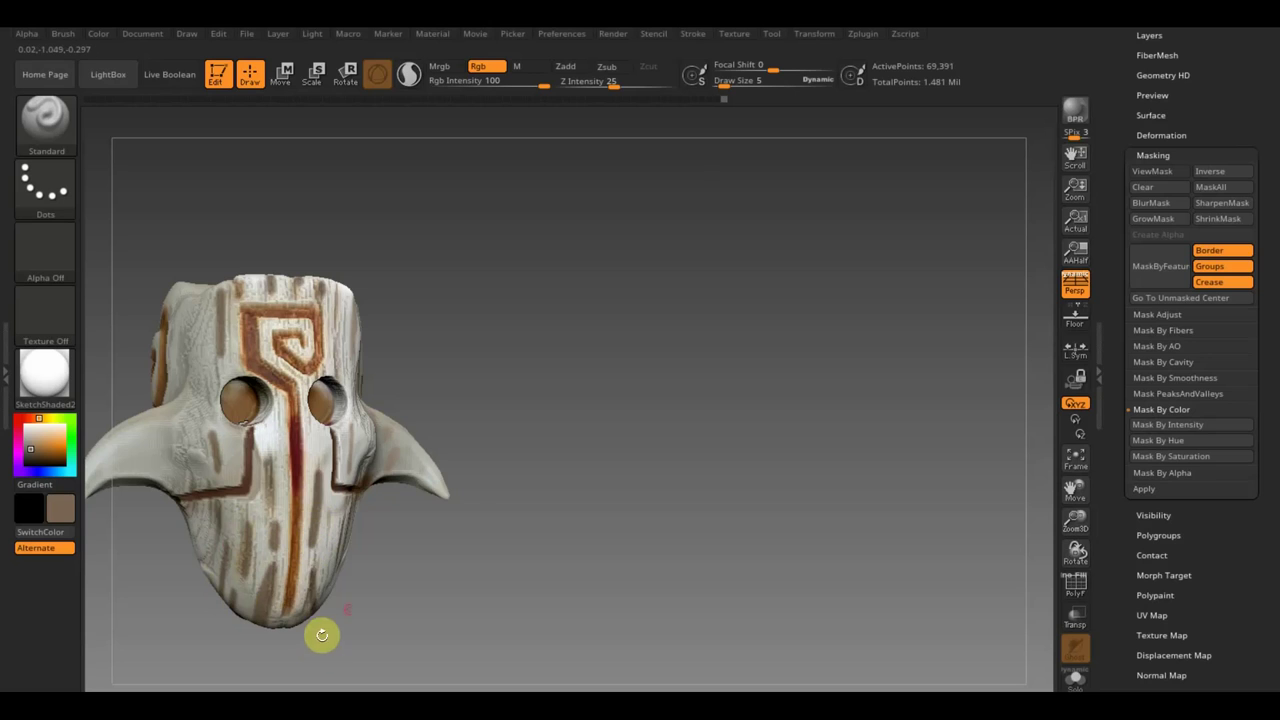
{"action": "mouse_move", "coordinate": [320, 634]}
{"action": "left_mouse_down"}
{"action": "mouse_move", "coordinate": [408, 586]}
{"action": "mouse_move", "coordinate": [398, 590]}
{"action": "left_mouse_up"}
{"action": "key", "text": "c"}
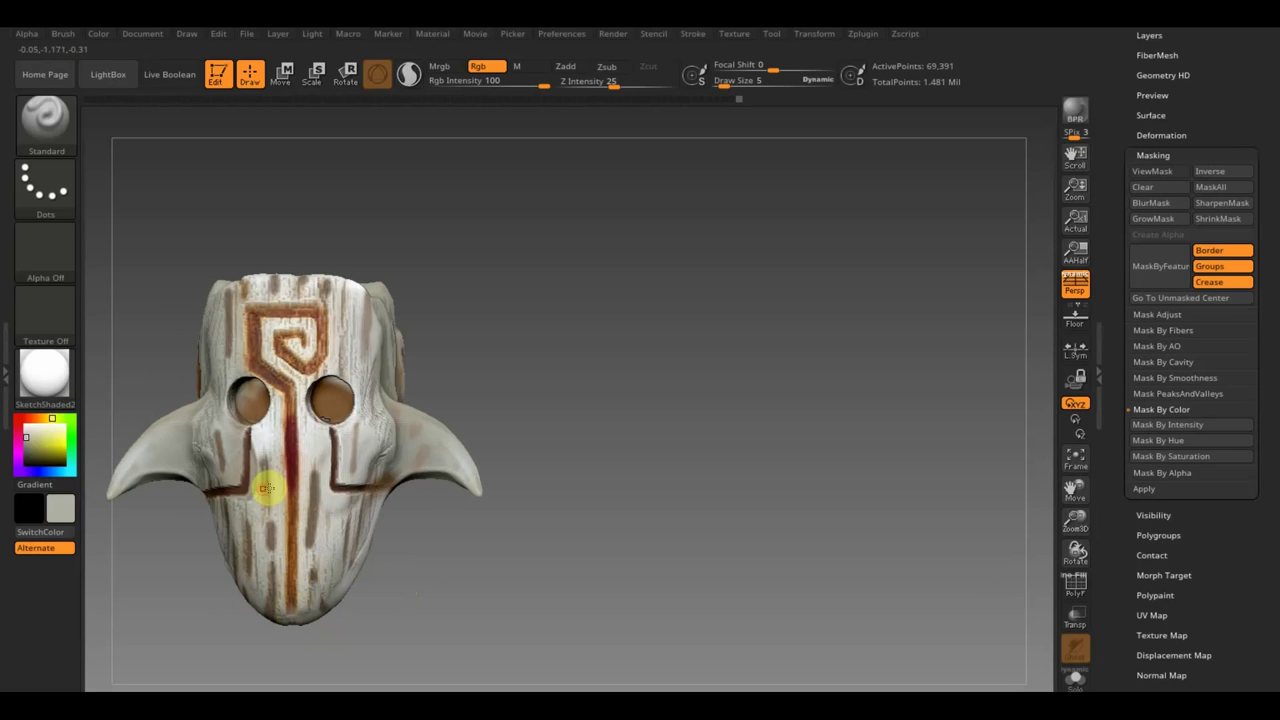
{"action": "left_click_drag", "start_coordinate": [541, 402], "coordinate": [674, 434]}
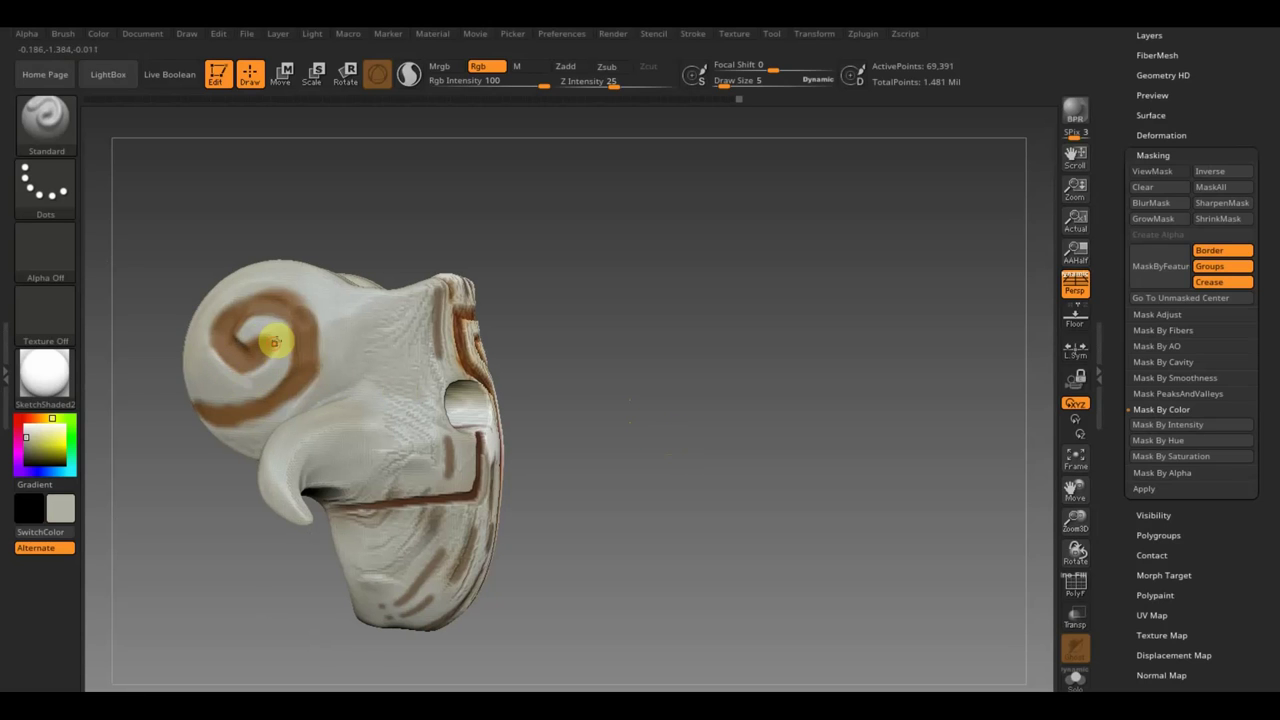
{"action": "mouse_move", "coordinate": [589, 351]}
{"action": "left_mouse_down"}
{"action": "mouse_move", "coordinate": [609, 386]}
{"action": "mouse_move", "coordinate": [597, 314]}
{"action": "mouse_move", "coordinate": [528, 370]}
{"action": "mouse_move", "coordinate": [517, 363]}
{"action": "mouse_move", "coordinate": [528, 378]}
{"action": "mouse_move", "coordinate": [549, 371]}
{"action": "mouse_move", "coordinate": [574, 517]}
{"action": "mouse_move", "coordinate": [551, 531]}
{"action": "left_mouse_up"}
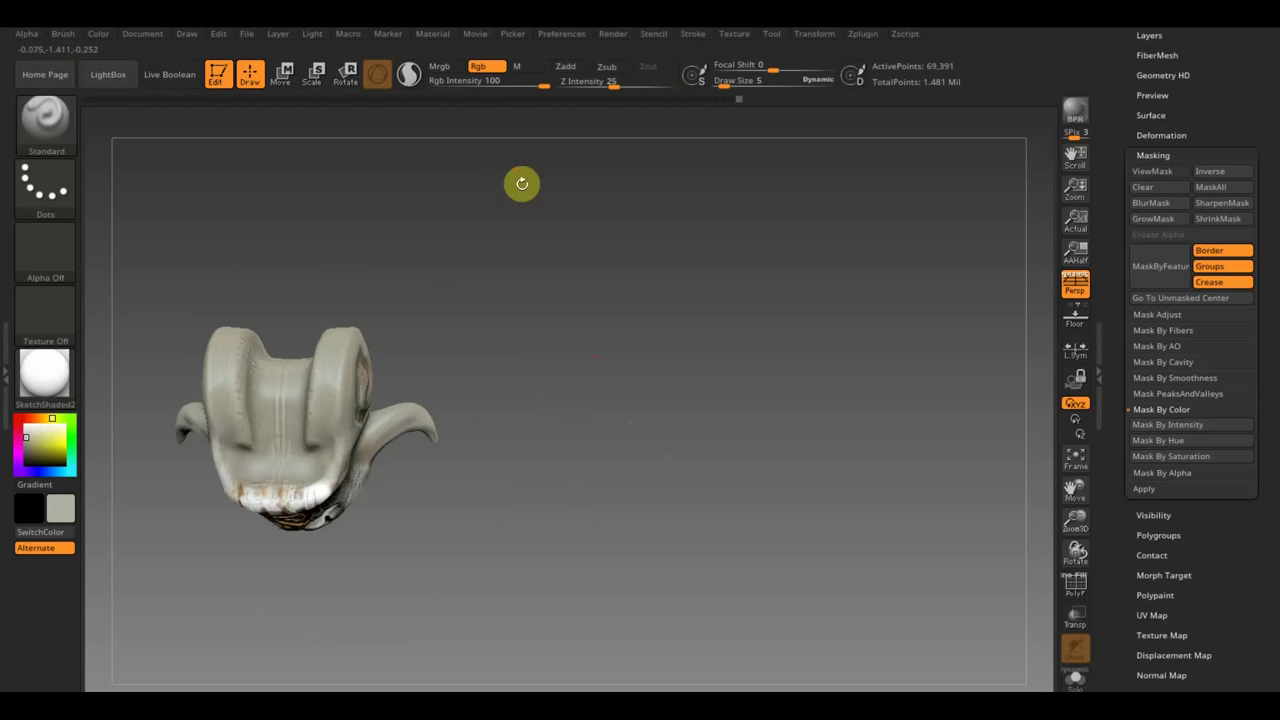
- Rotate the mask slightly and shift it along its depth axis with the Transpose gizmo
{"action": "left_click", "coordinate": [281, 73]}
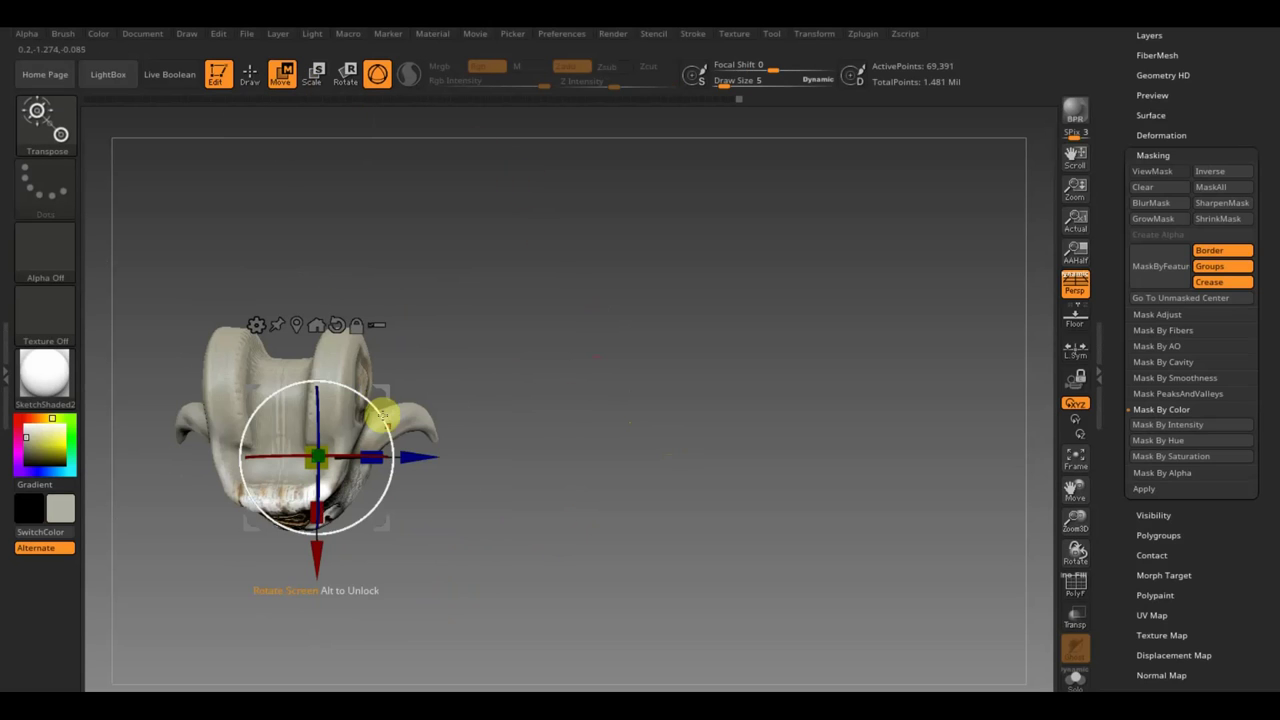
{"action": "left_click_drag", "start_coordinate": [434, 454], "coordinate": [399, 455]}
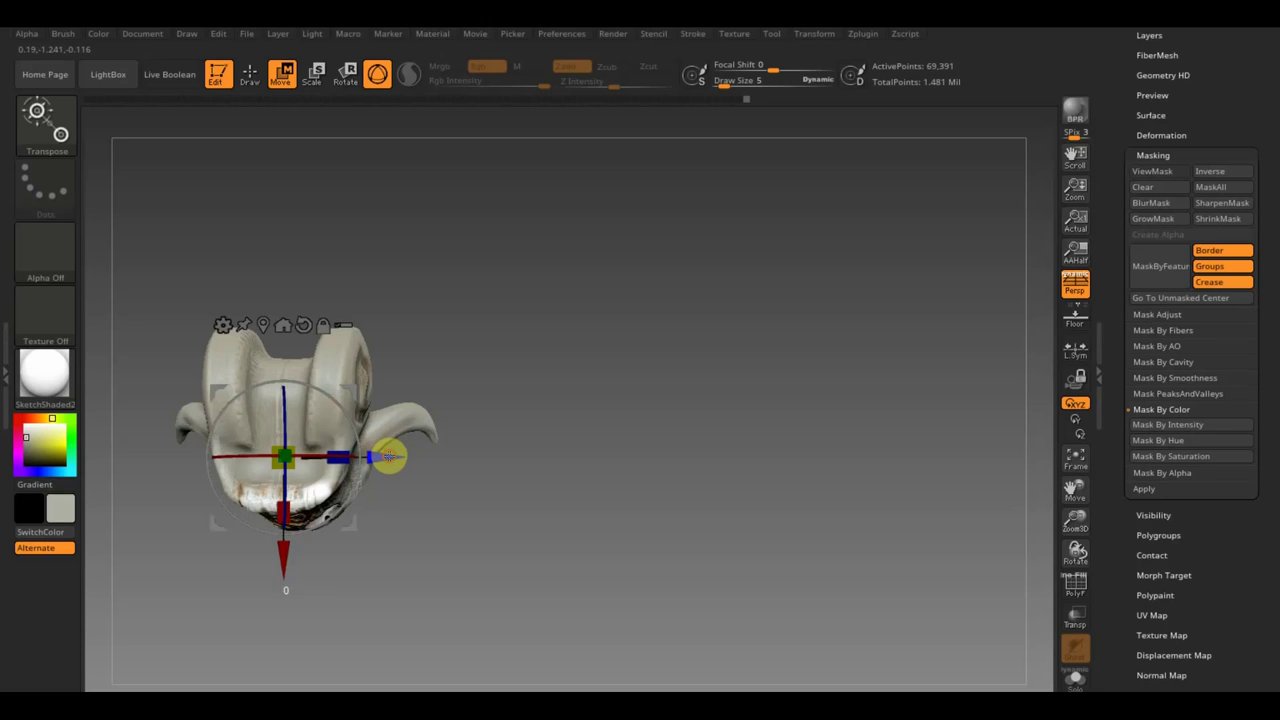
{"action": "mouse_move", "coordinate": [511, 466]}
{"action": "left_mouse_down"}
{"action": "mouse_move", "coordinate": [523, 357]}
{"action": "mouse_move", "coordinate": [491, 491]}
{"action": "mouse_move", "coordinate": [543, 500]}
{"action": "left_mouse_up"}
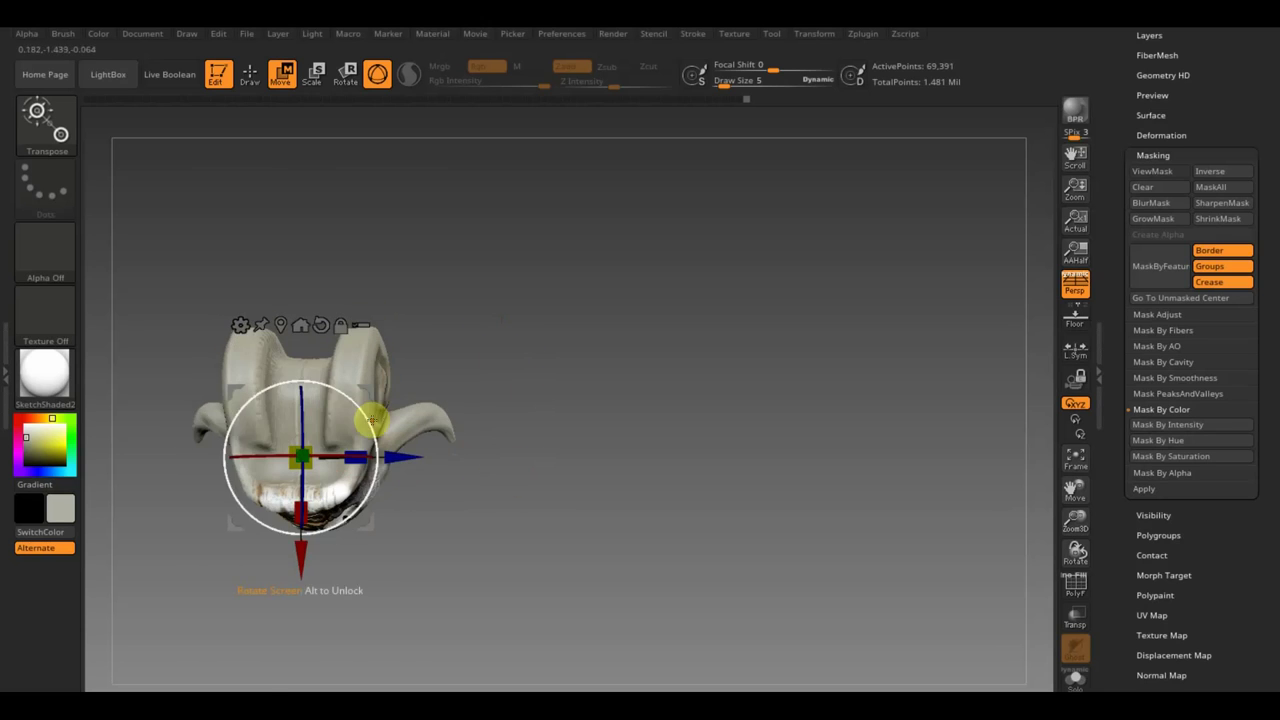
{"action": "left_click_drag", "start_coordinate": [368, 428], "coordinate": [366, 424]}
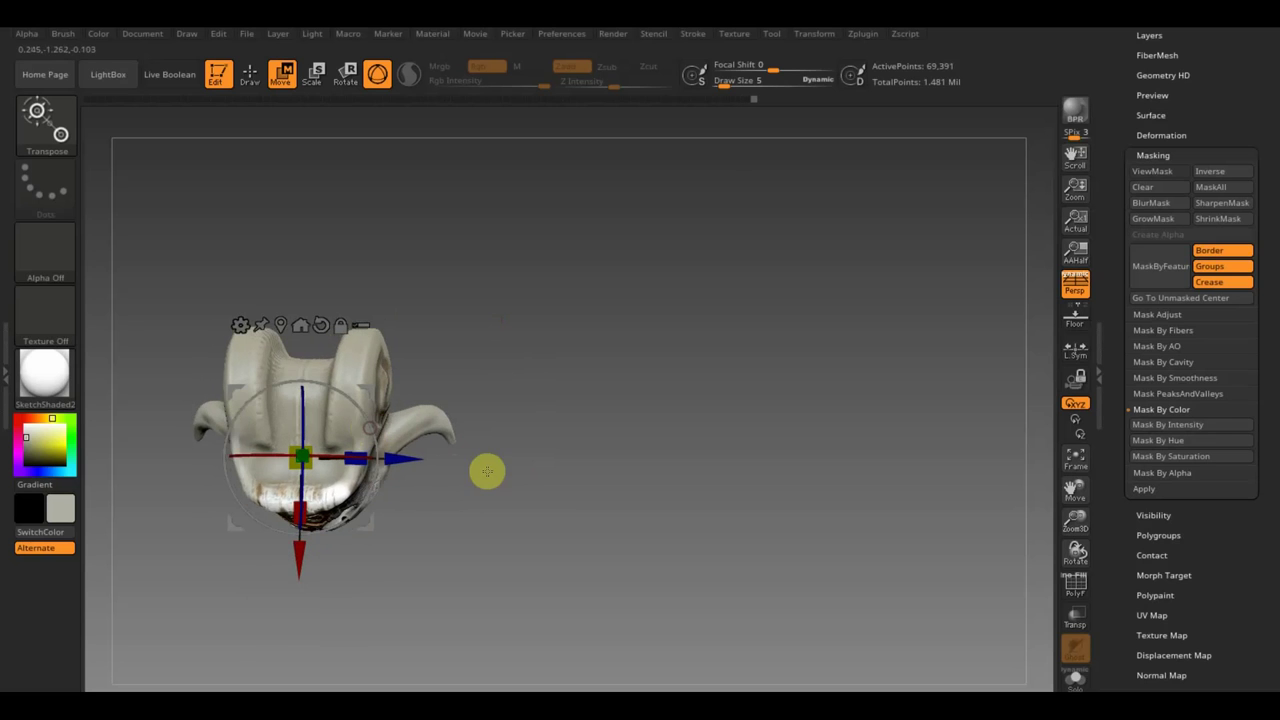
{"action": "left_click_drag", "start_coordinate": [486, 466], "coordinate": [523, 343]}
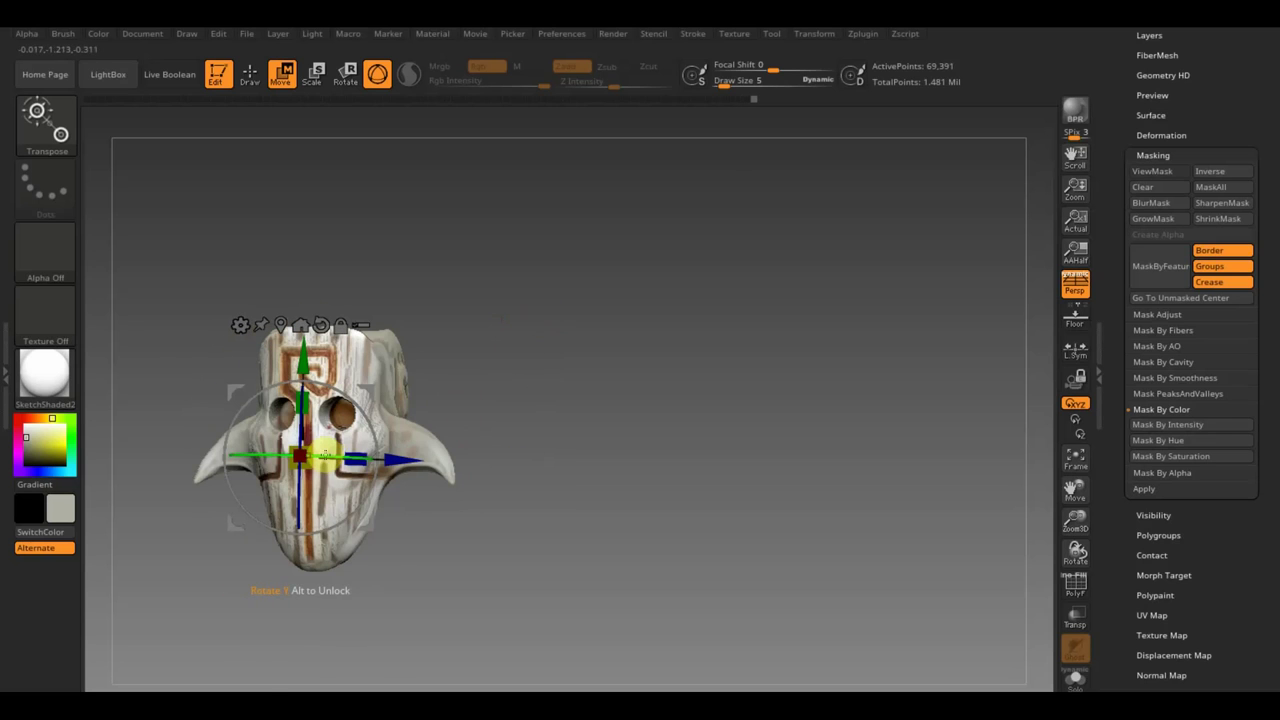
{"action": "left_click_drag", "start_coordinate": [275, 456], "coordinate": [267, 455]}
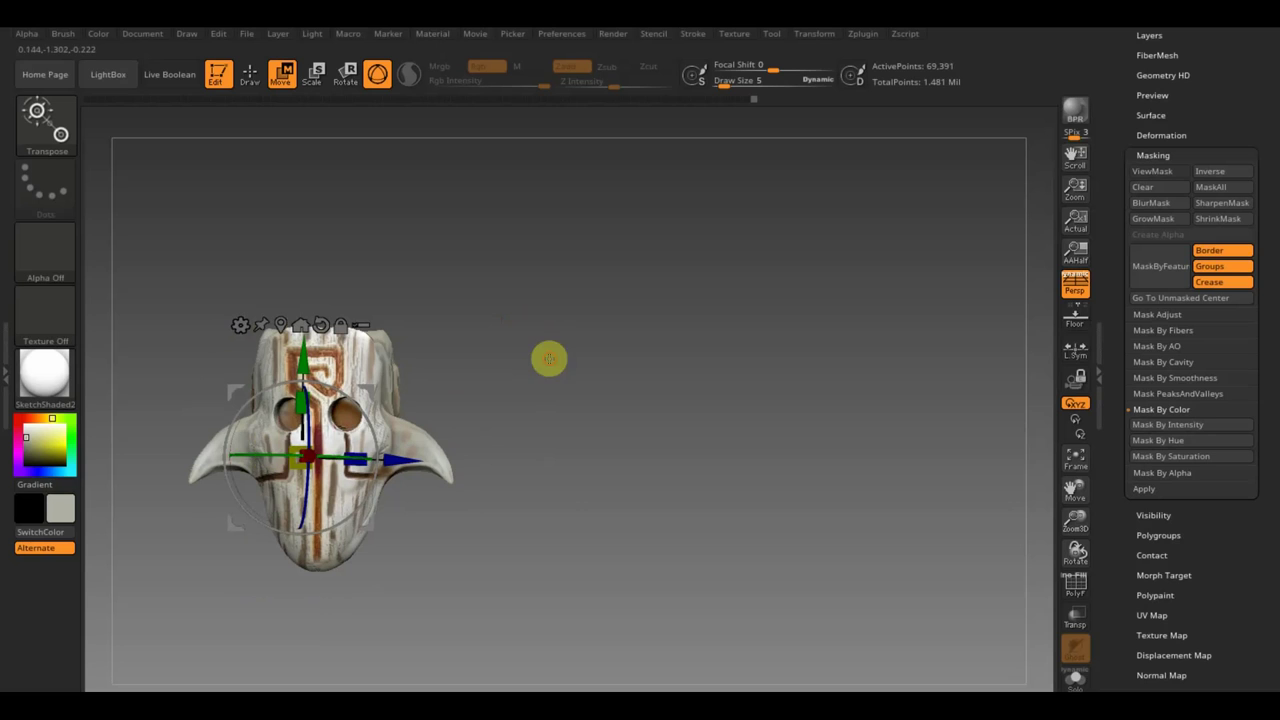
{"action": "left_click_drag", "start_coordinate": [537, 408], "coordinate": [775, 344]}
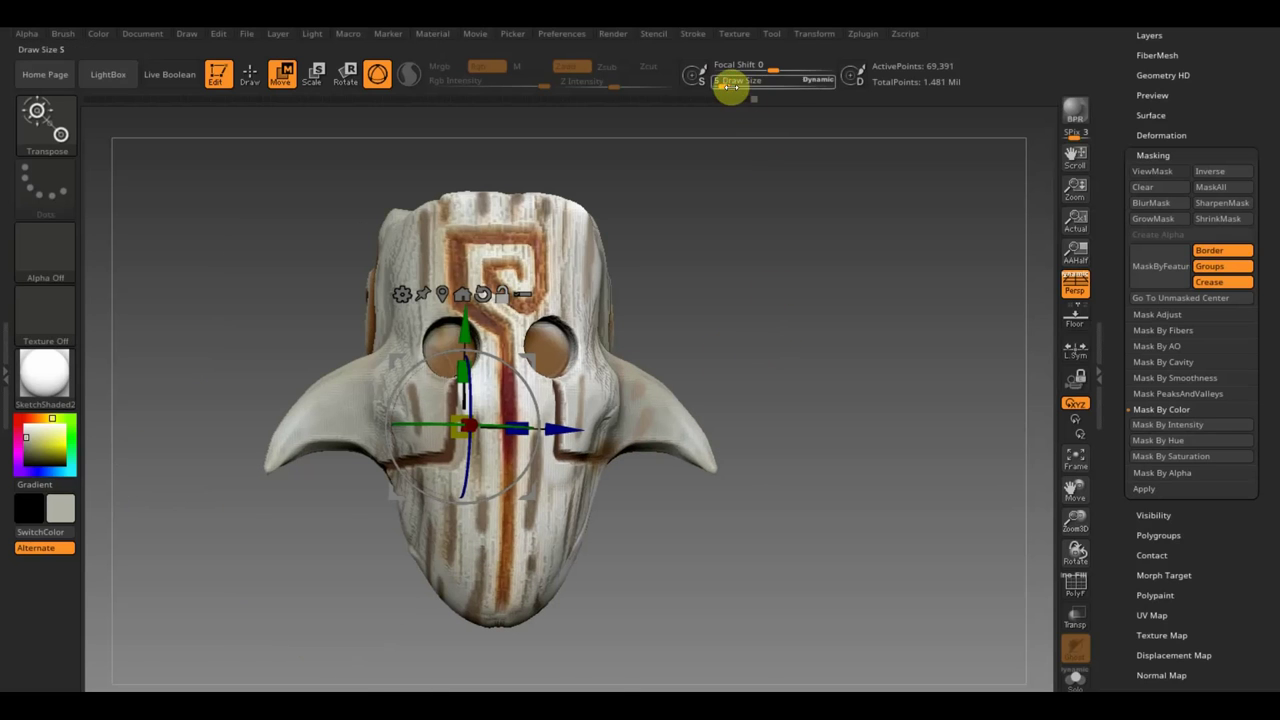
- Set Draw Size to 6 and return to painting with the Standard brush
{"action": "left_click_drag", "start_coordinate": [720, 84], "coordinate": [731, 82]}
{"action": "left_click", "coordinate": [250, 74]}
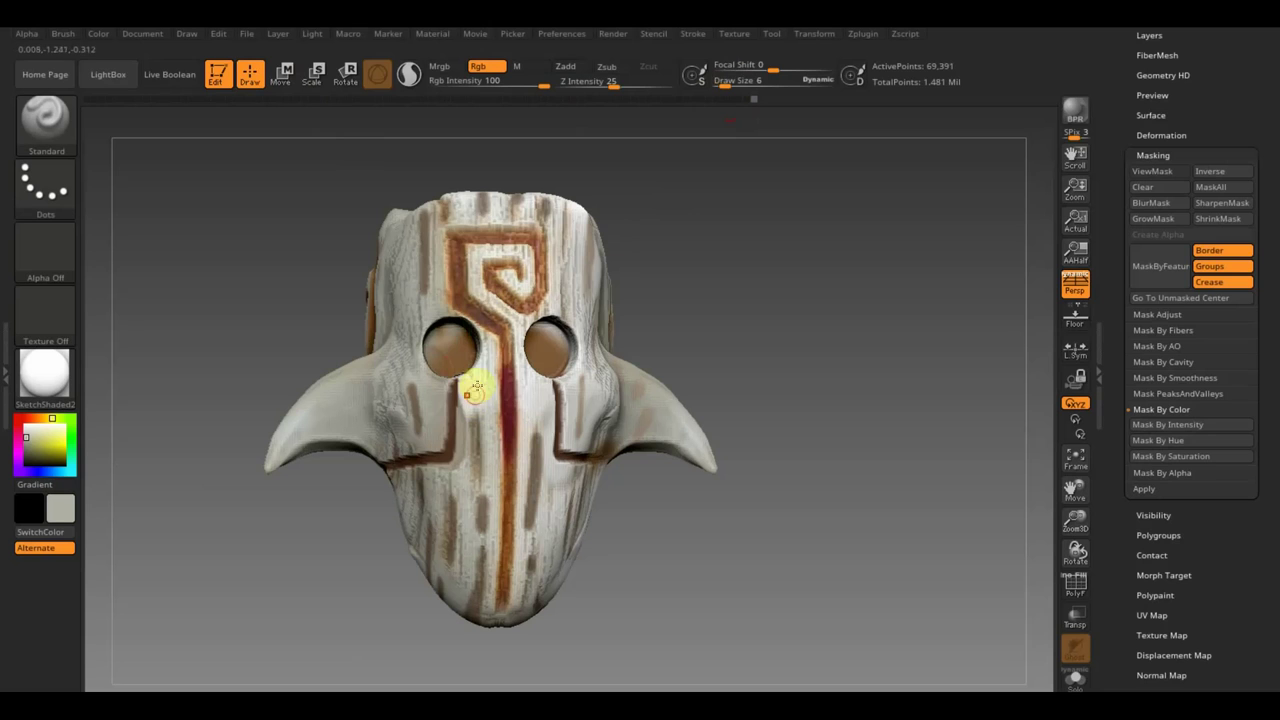
{"action": "left_click_drag", "start_coordinate": [666, 243], "coordinate": [627, 373]}
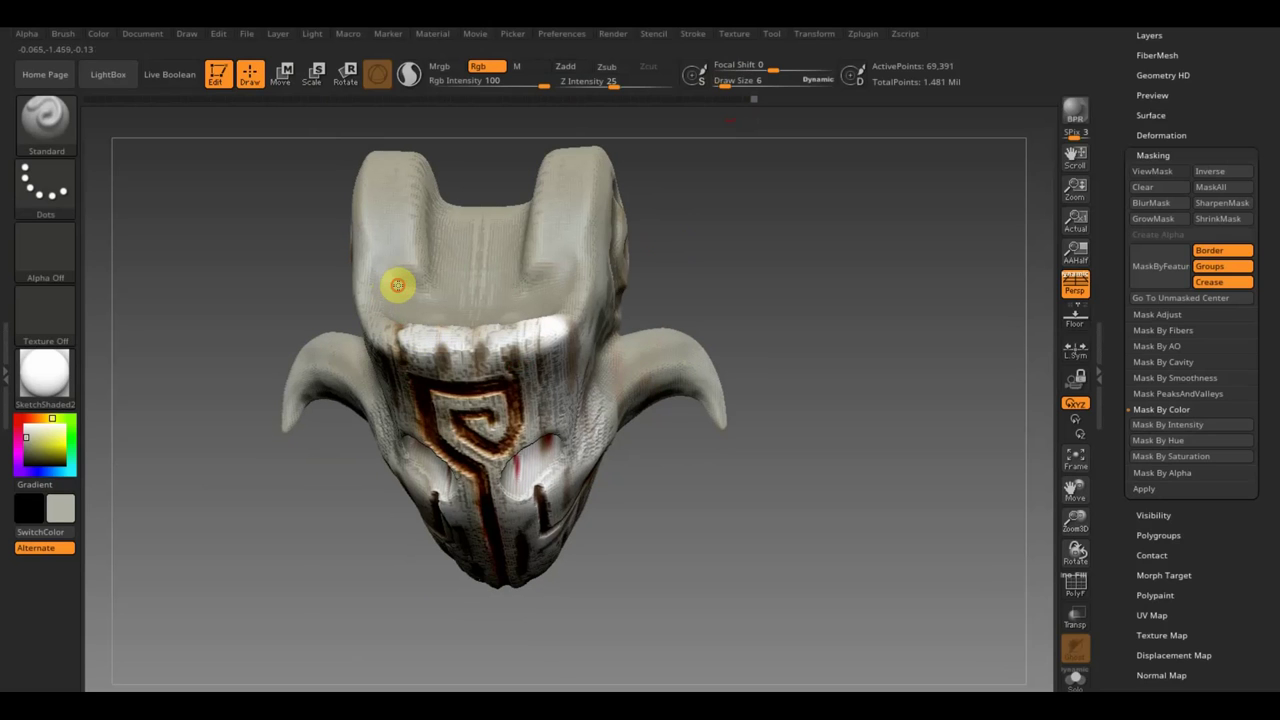
{"action": "left_click_drag", "start_coordinate": [659, 260], "coordinate": [730, 441]}
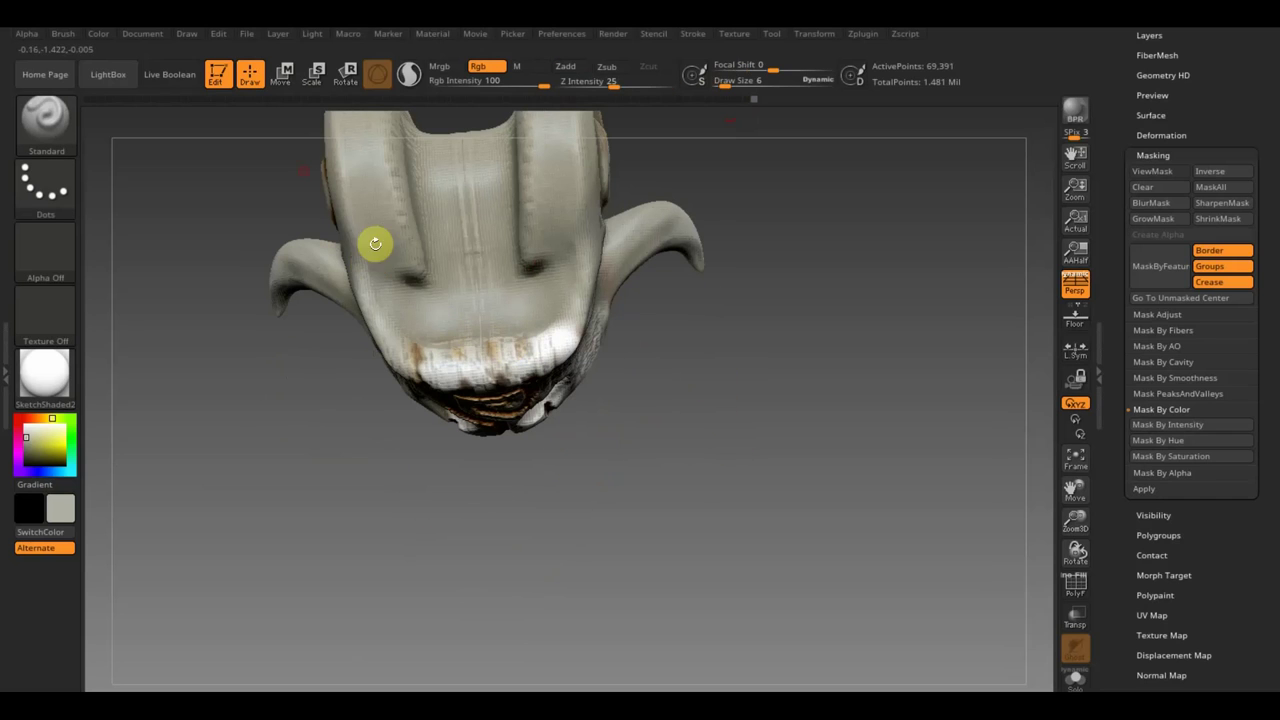
- Rotate the mask slightly and nudge it sideways with the Move gizmo
{"action": "left_click", "coordinate": [281, 76]}
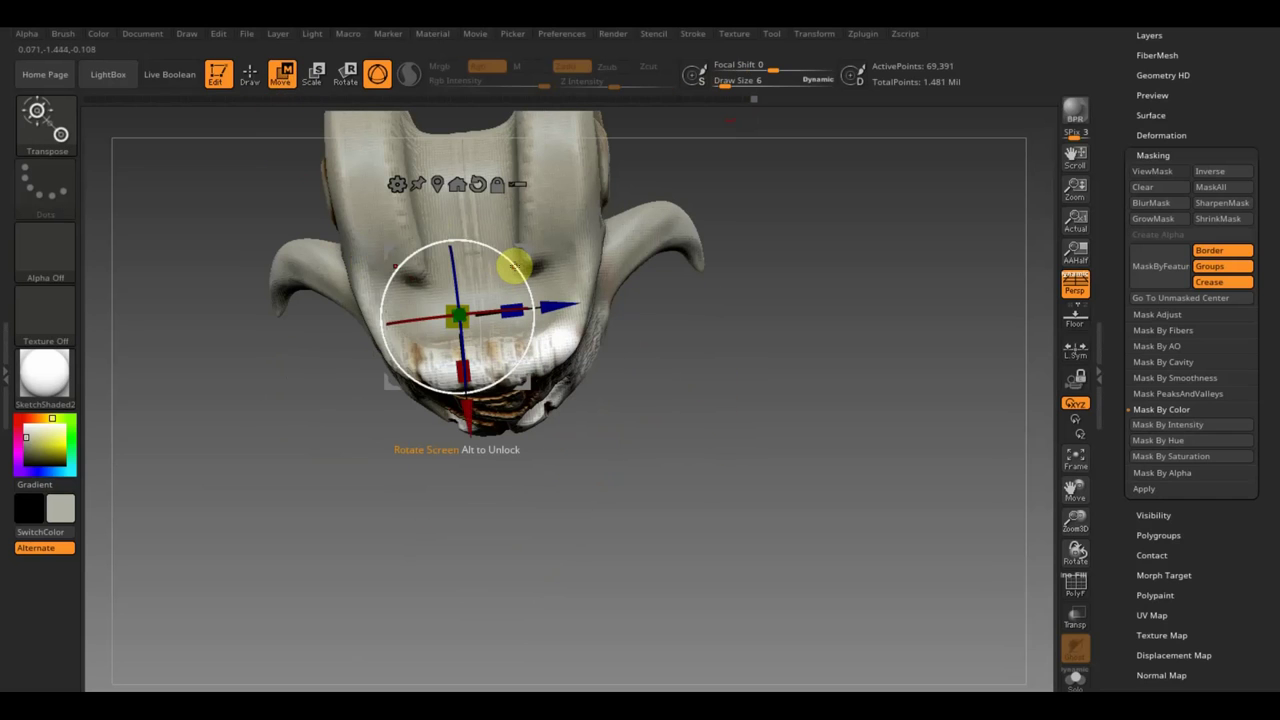
{"action": "left_click_drag", "start_coordinate": [517, 263], "coordinate": [516, 272]}
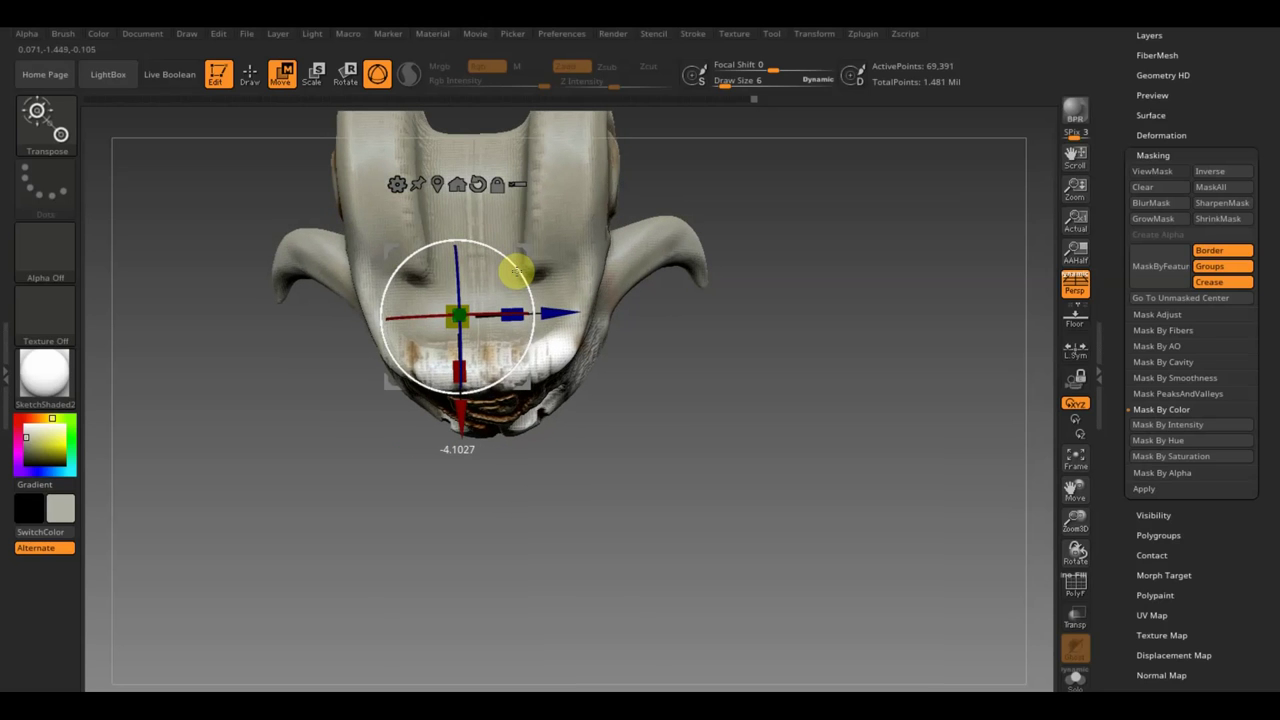
{"action": "left_click_drag", "start_coordinate": [568, 318], "coordinate": [547, 320]}
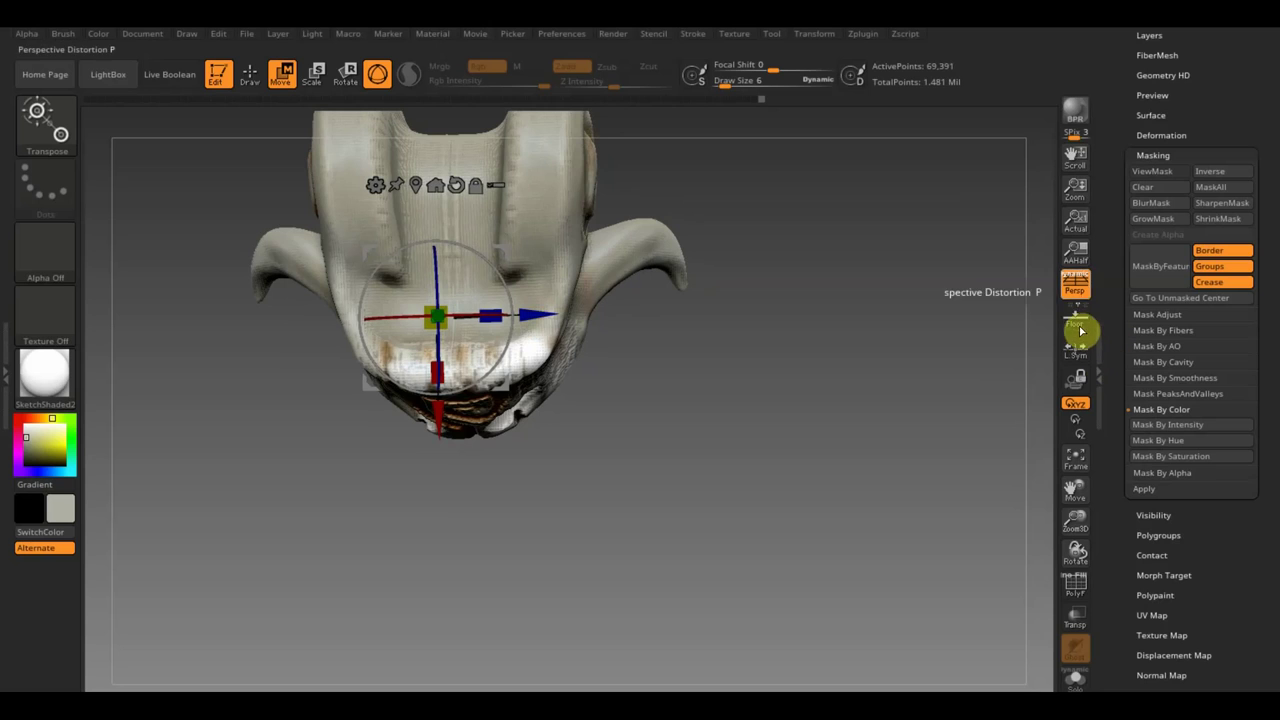
- Turn off Persp, enable Floor, then move the mask along Z and rotate it slightly
{"action": "left_click", "coordinate": [1076, 288]}
{"action": "left_click", "coordinate": [1076, 320]}
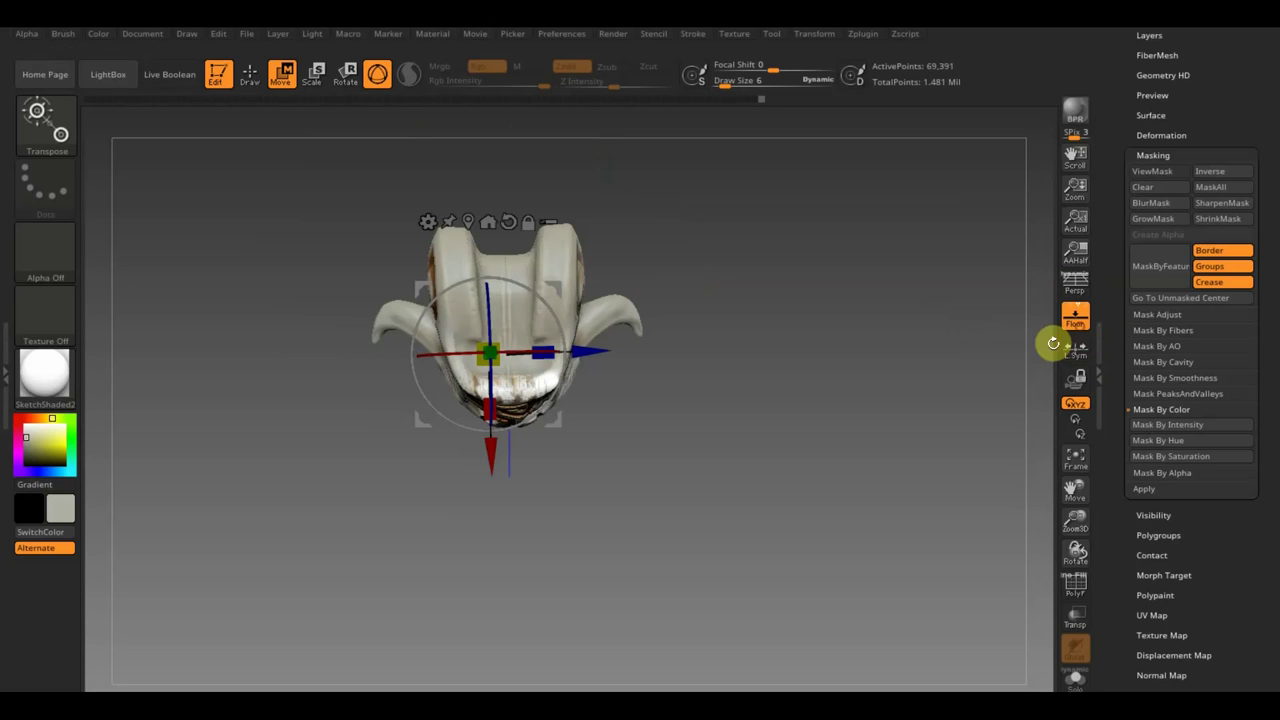
{"action": "mouse_move", "coordinate": [825, 455]}
{"action": "left_mouse_down"}
{"action": "mouse_move", "coordinate": [774, 466]}
{"action": "mouse_move", "coordinate": [774, 291]}
{"action": "mouse_move", "coordinate": [801, 347]}
{"action": "mouse_move", "coordinate": [760, 443]}
{"action": "mouse_move", "coordinate": [746, 340]}
{"action": "left_mouse_up"}
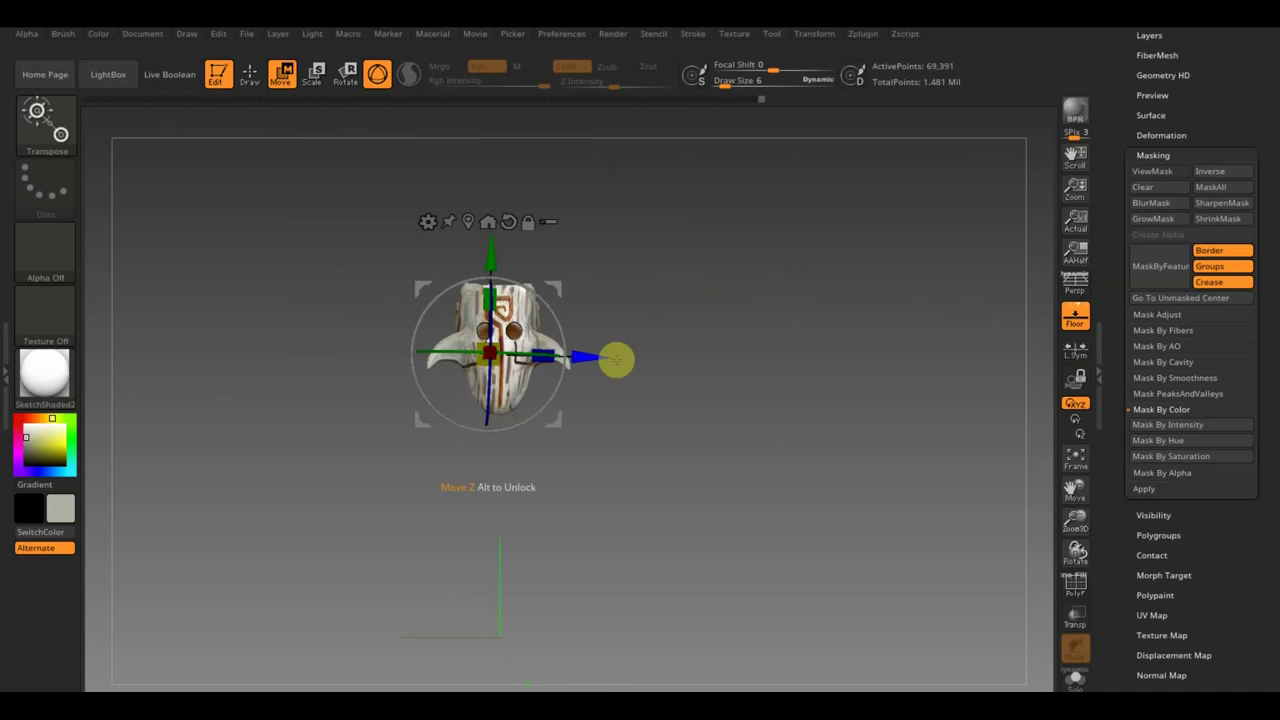
{"action": "left_click_drag", "start_coordinate": [616, 360], "coordinate": [458, 355]}
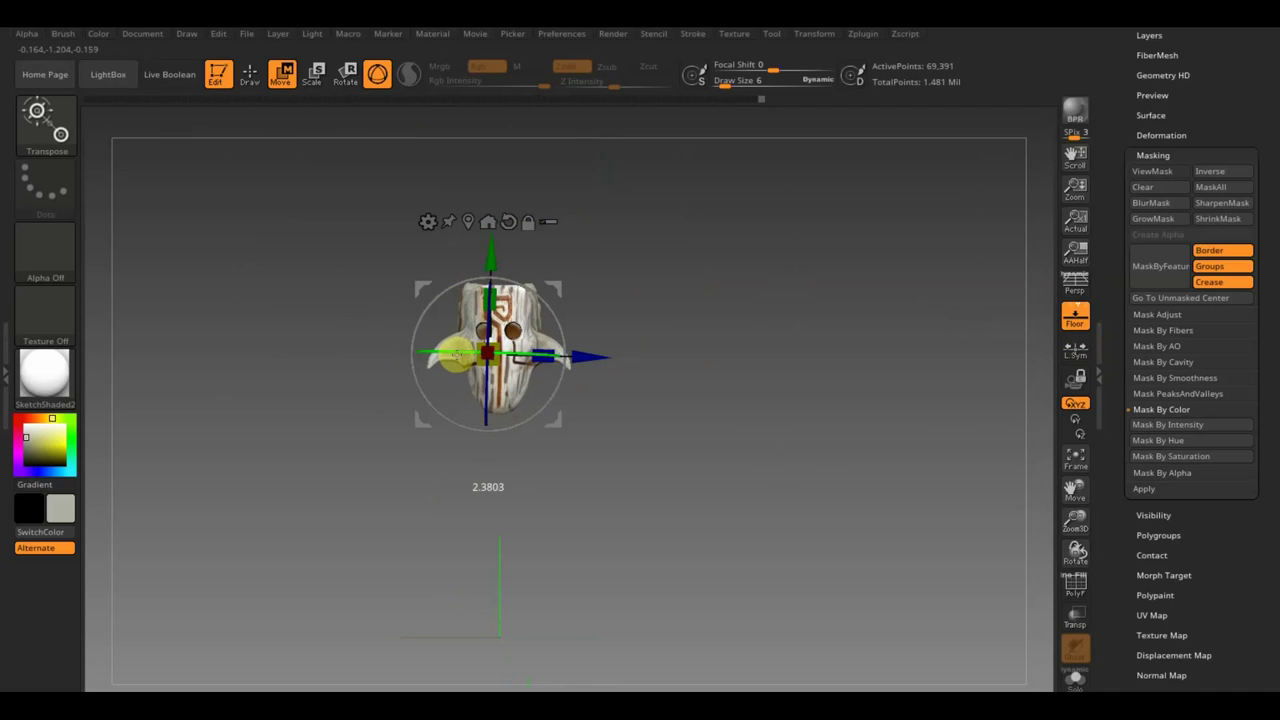
{"action": "left_click_drag", "start_coordinate": [561, 320], "coordinate": [561, 321]}
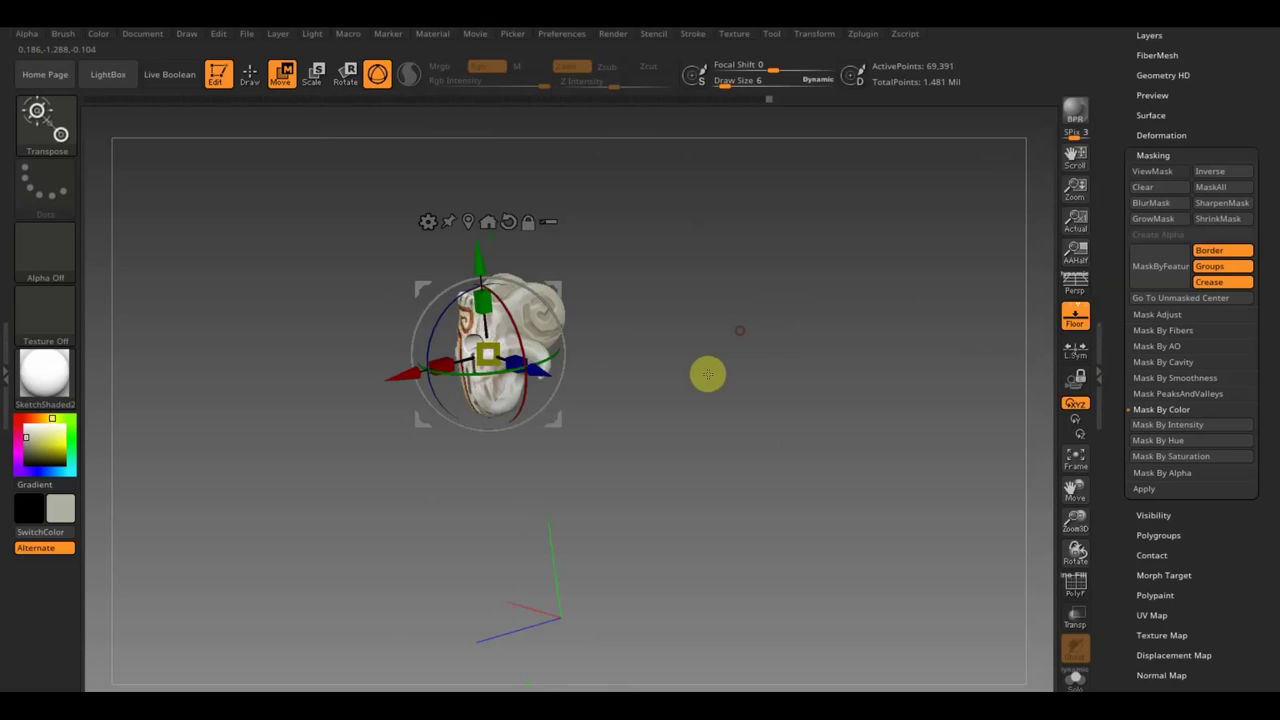
{"action": "left_click_drag", "start_coordinate": [561, 320], "coordinate": [705, 375]}
{"action": "scroll", "coordinate": [1200, 91], "scroll_direction": "up", "scroll_amount": 1}
{"action": "scroll", "coordinate": [1200, 91], "scroll_direction": "up", "scroll_amount": 3}
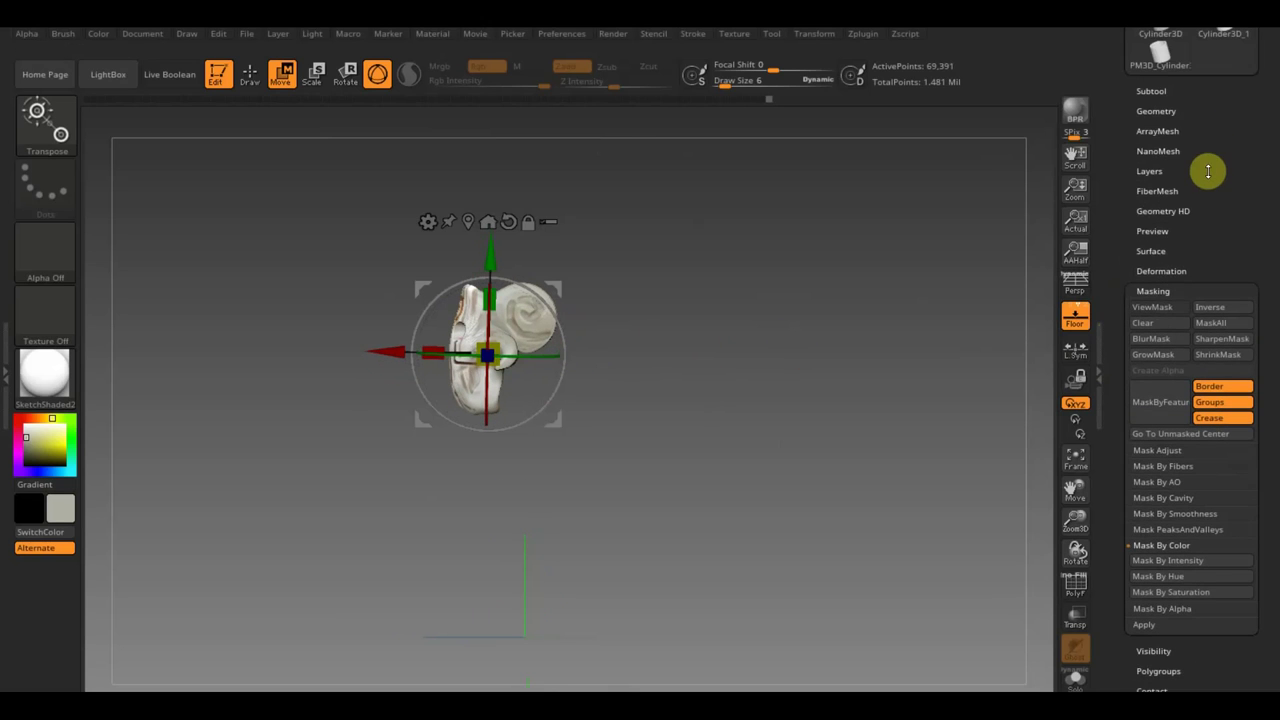
- Unhide the body subtool so the mask sits on the figure's head, then resume Draw mode
{"action": "left_click", "coordinate": [1165, 92]}
{"action": "left_click", "coordinate": [1243, 124]}
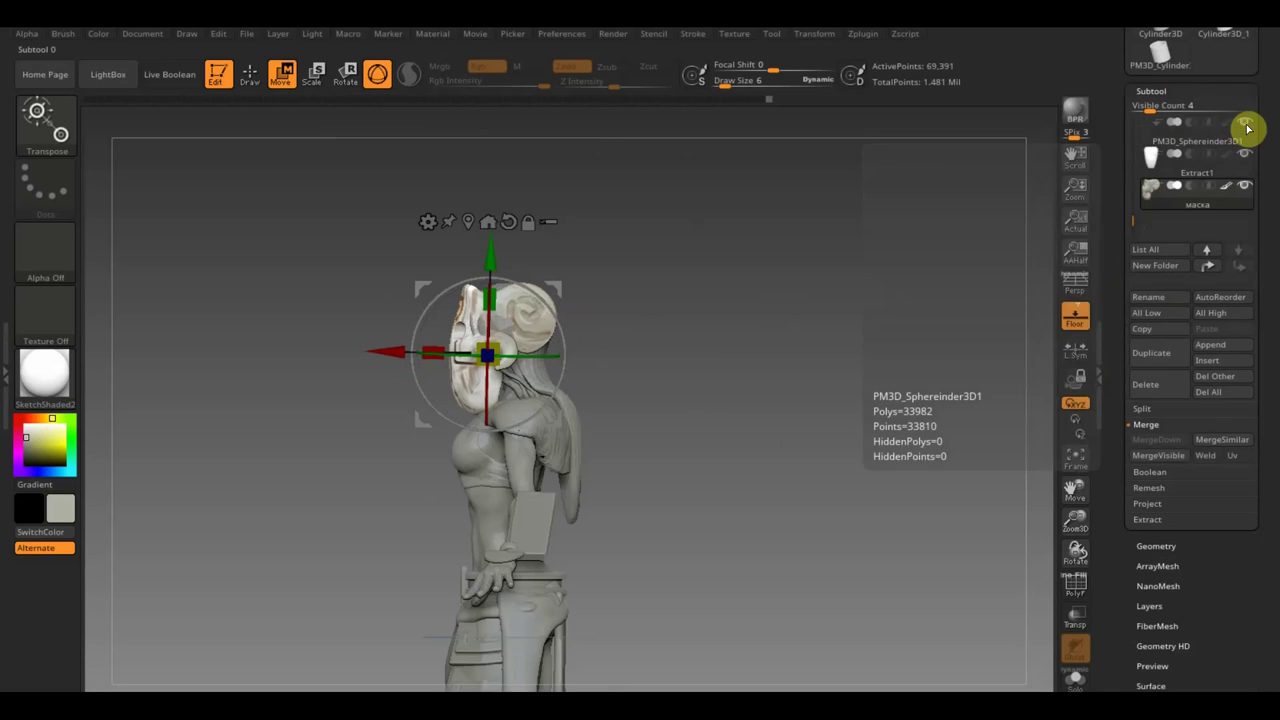
{"action": "left_click", "coordinate": [1243, 124]}
{"action": "left_click", "coordinate": [1243, 124]}
{"action": "mouse_move", "coordinate": [911, 373]}
{"action": "left_mouse_down", "text": "shift"}
{"action": "mouse_move", "coordinate": [917, 423]}
{"action": "mouse_move", "coordinate": [845, 353]}
{"action": "left_mouse_up", "text": "shift"}
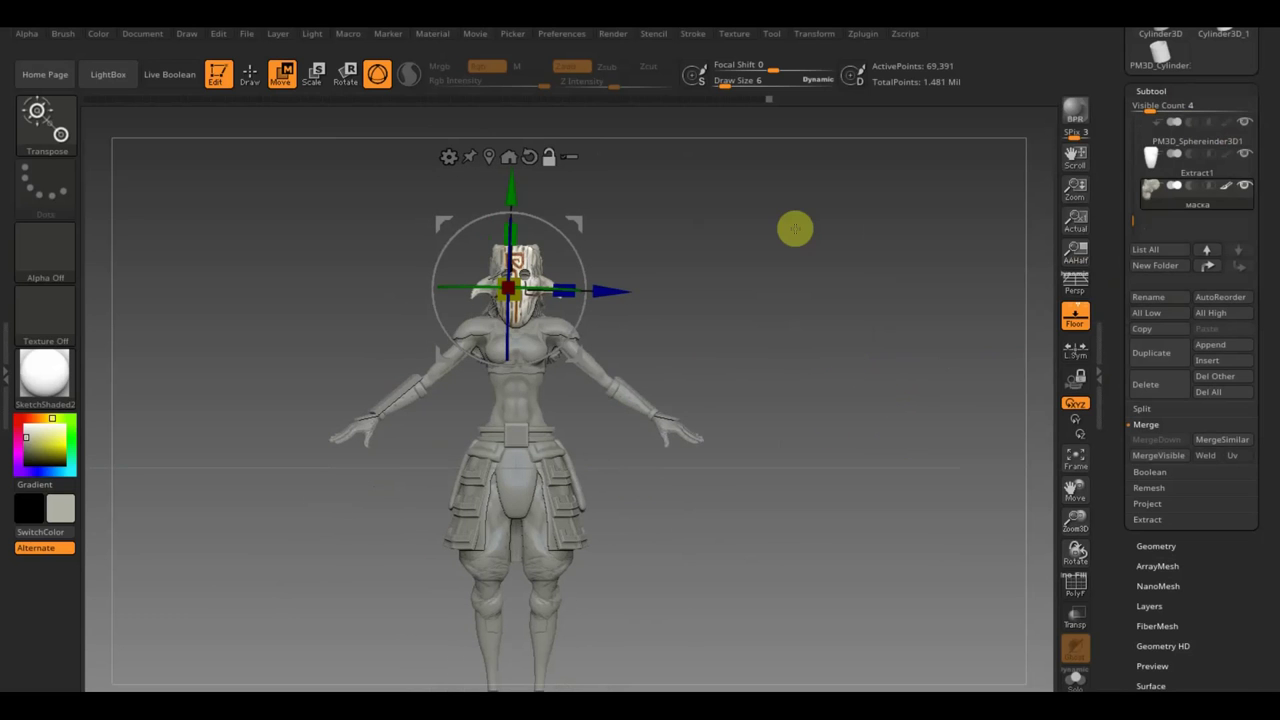
{"action": "mouse_move", "coordinate": [790, 220]}
{"action": "left_mouse_down"}
{"action": "mouse_move", "coordinate": [797, 307]}
{"action": "mouse_move", "coordinate": [783, 317]}
{"action": "mouse_move", "coordinate": [780, 297]}
{"action": "mouse_move", "coordinate": [792, 341]}
{"action": "left_mouse_up"}
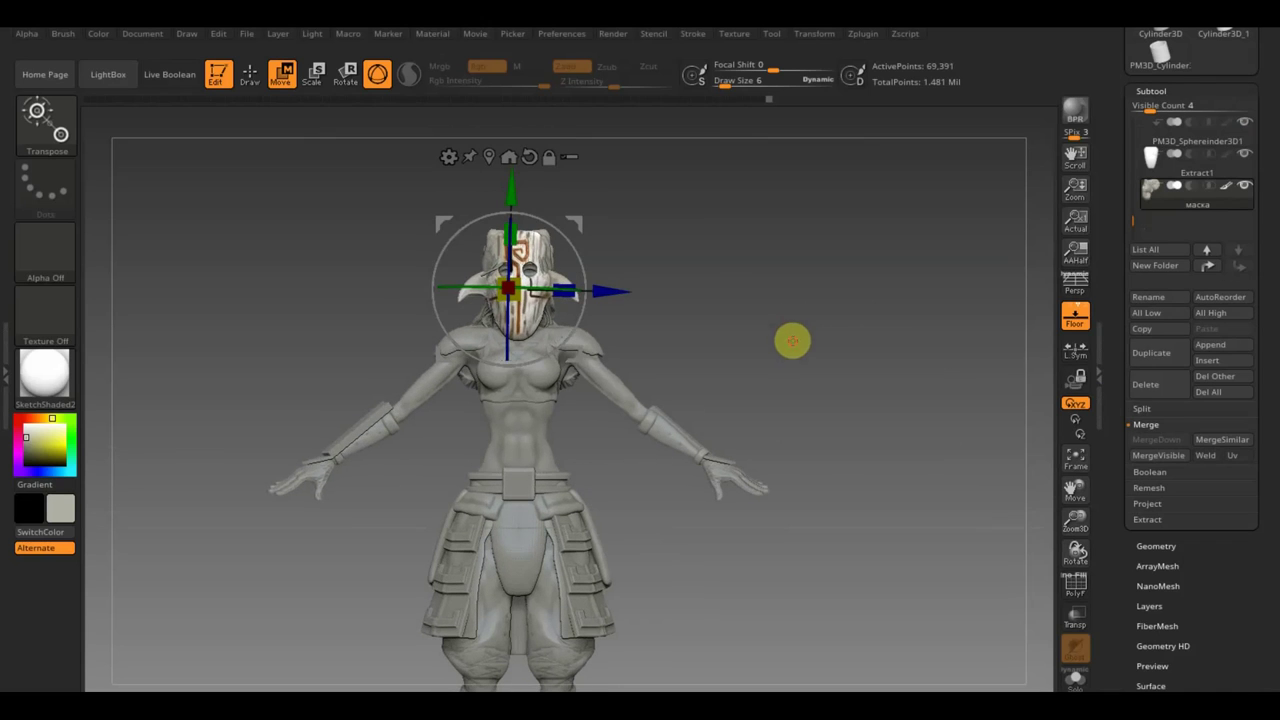
{"action": "left_click", "coordinate": [250, 76]}
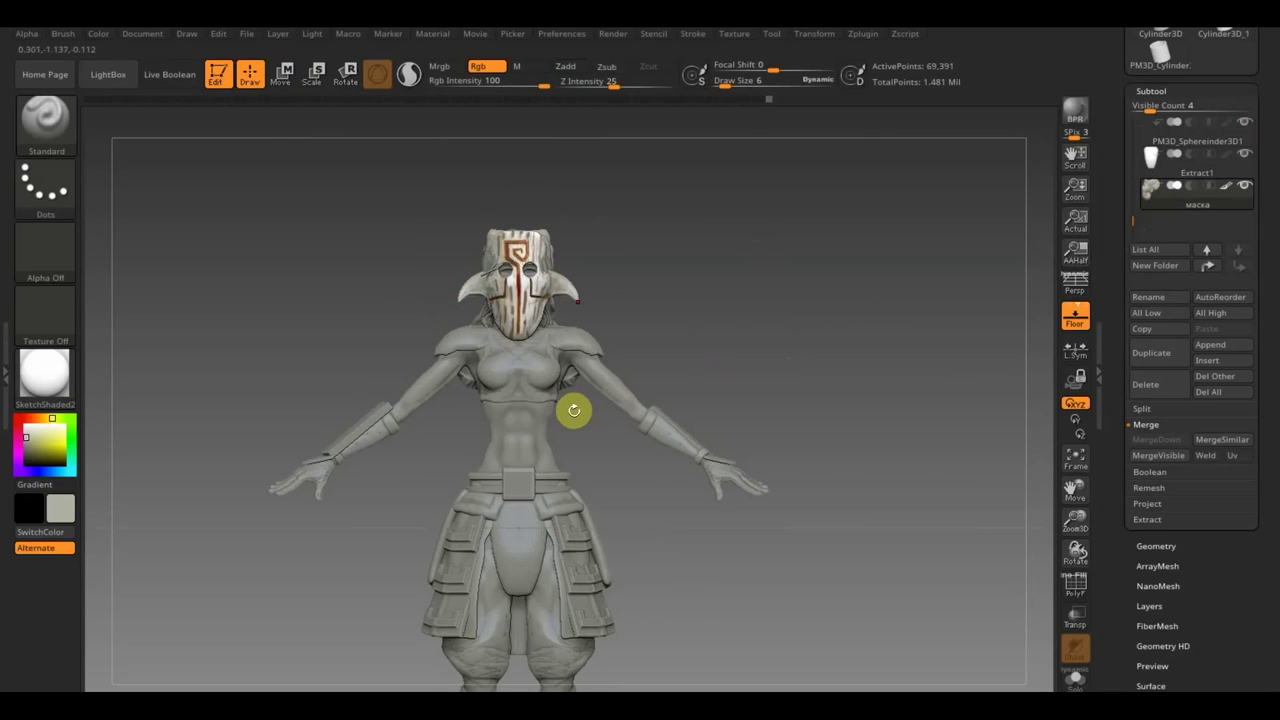
- Solo the mask then restore all subtools, and toggle the floor grid off and on
{"action": "mouse_move", "coordinate": [771, 388]}
{"action": "left_mouse_down", "text": "alt"}
{"action": "mouse_move", "coordinate": [764, 323]}
{"action": "mouse_move", "coordinate": [791, 451]}
{"action": "mouse_move", "coordinate": [790, 395]}
{"action": "mouse_move", "coordinate": [786, 434]}
{"action": "mouse_move", "coordinate": [740, 460]}
{"action": "mouse_move", "coordinate": [746, 483]}
{"action": "left_mouse_up", "text": "alt"}
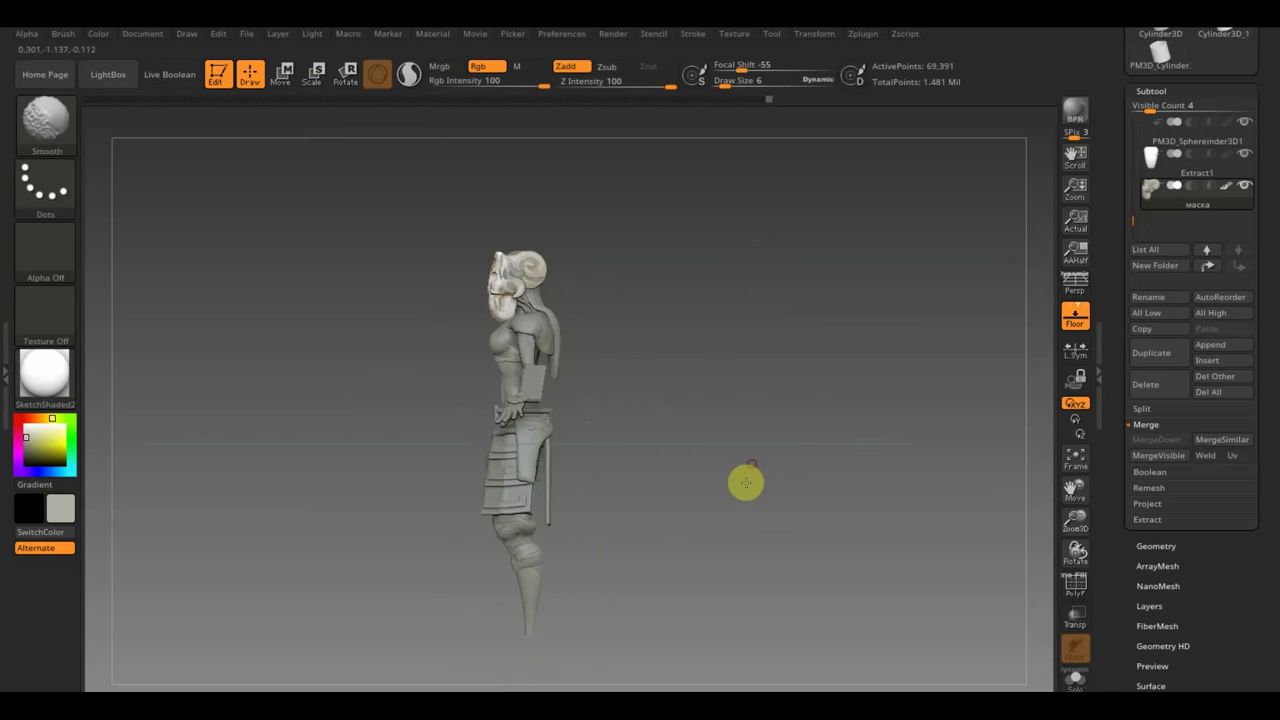
{"action": "mouse_move", "coordinate": [677, 530]}
{"action": "left_mouse_down"}
{"action": "mouse_move", "coordinate": [680, 566]}
{"action": "mouse_move", "coordinate": [677, 497]}
{"action": "left_mouse_up"}
{"action": "left_click", "coordinate": [1244, 186], "text": "shift"}
{"action": "left_click", "coordinate": [1248, 190], "text": "shift"}
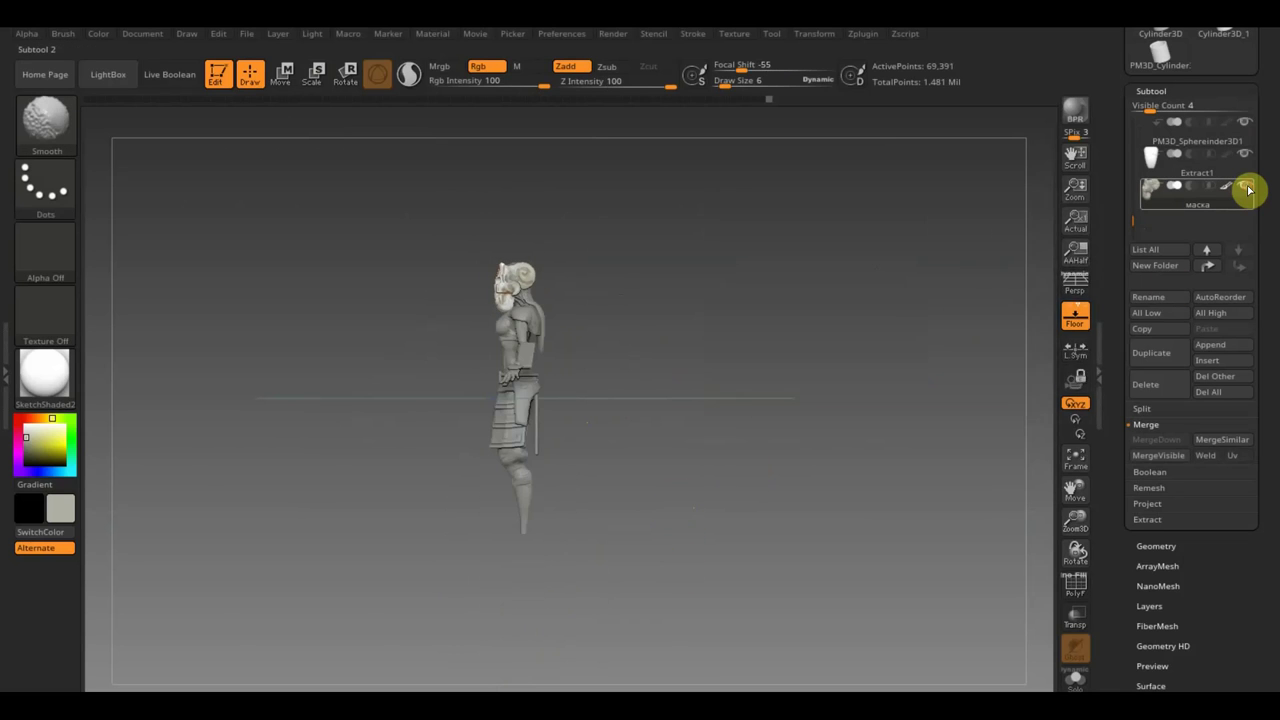
{"action": "mouse_move", "coordinate": [1030, 318]}
{"action": "left_mouse_down"}
{"action": "mouse_move", "coordinate": [891, 389]}
{"action": "mouse_move", "coordinate": [923, 390]}
{"action": "mouse_move", "coordinate": [851, 389]}
{"action": "mouse_move", "coordinate": [940, 391]}
{"action": "left_mouse_up"}
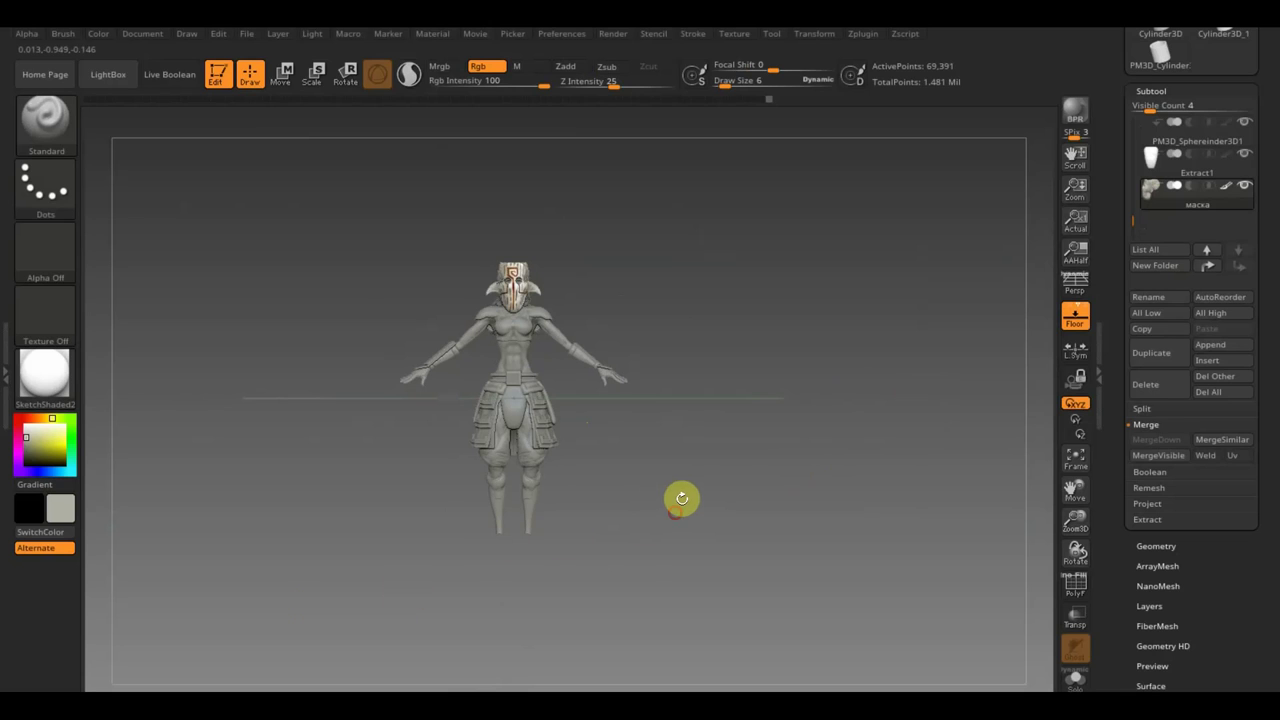
{"action": "left_click_drag", "start_coordinate": [681, 498], "coordinate": [669, 471], "text": "alt"}
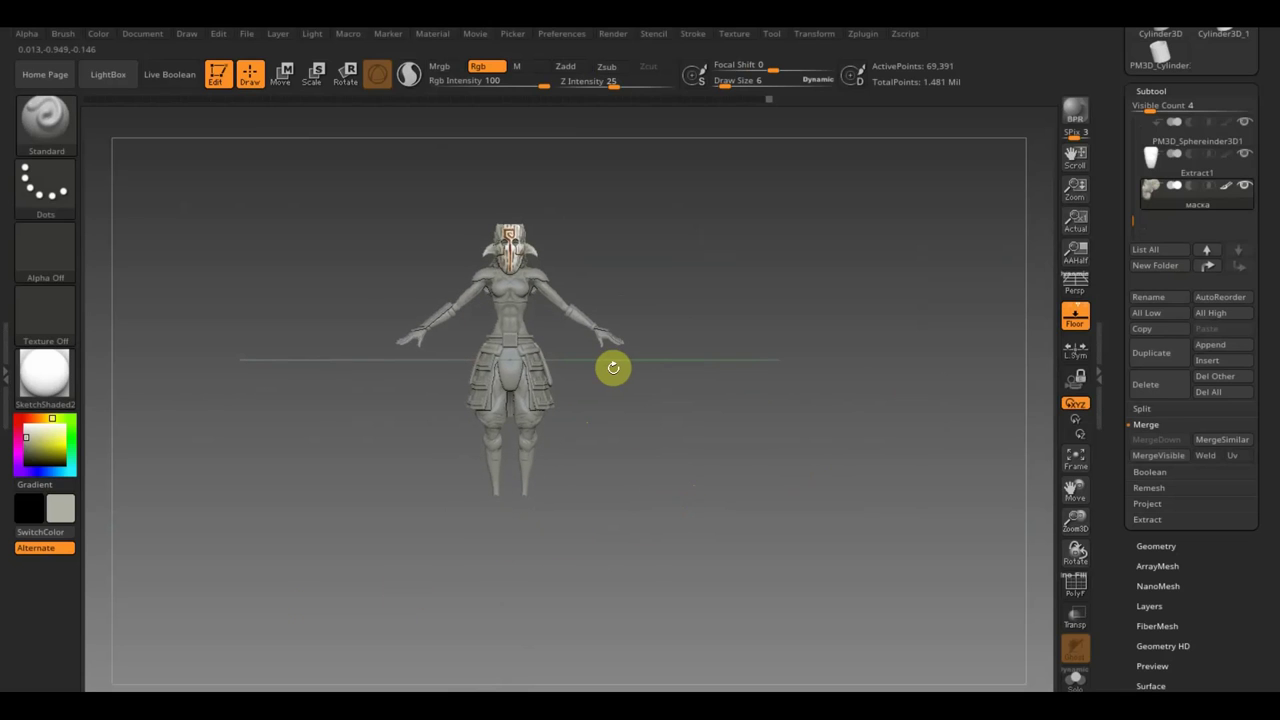
{"action": "left_click", "coordinate": [1084, 306]}
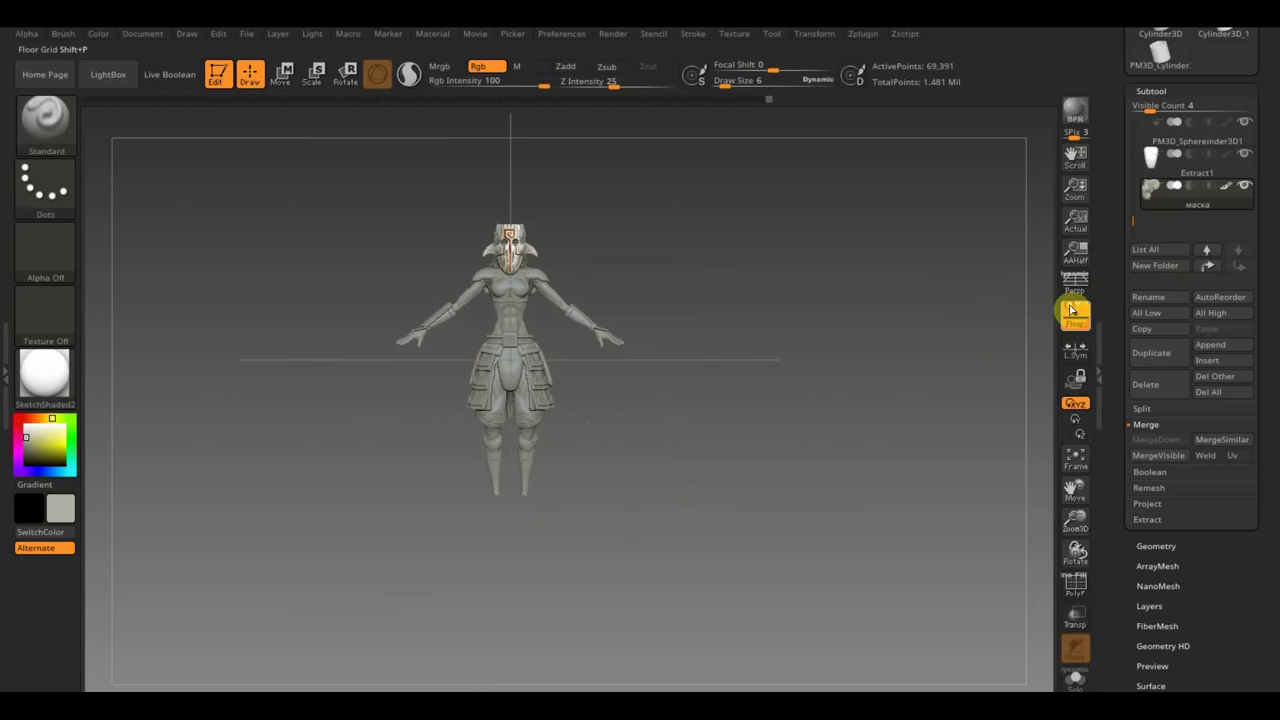
{"action": "left_click", "coordinate": [1072, 309]}
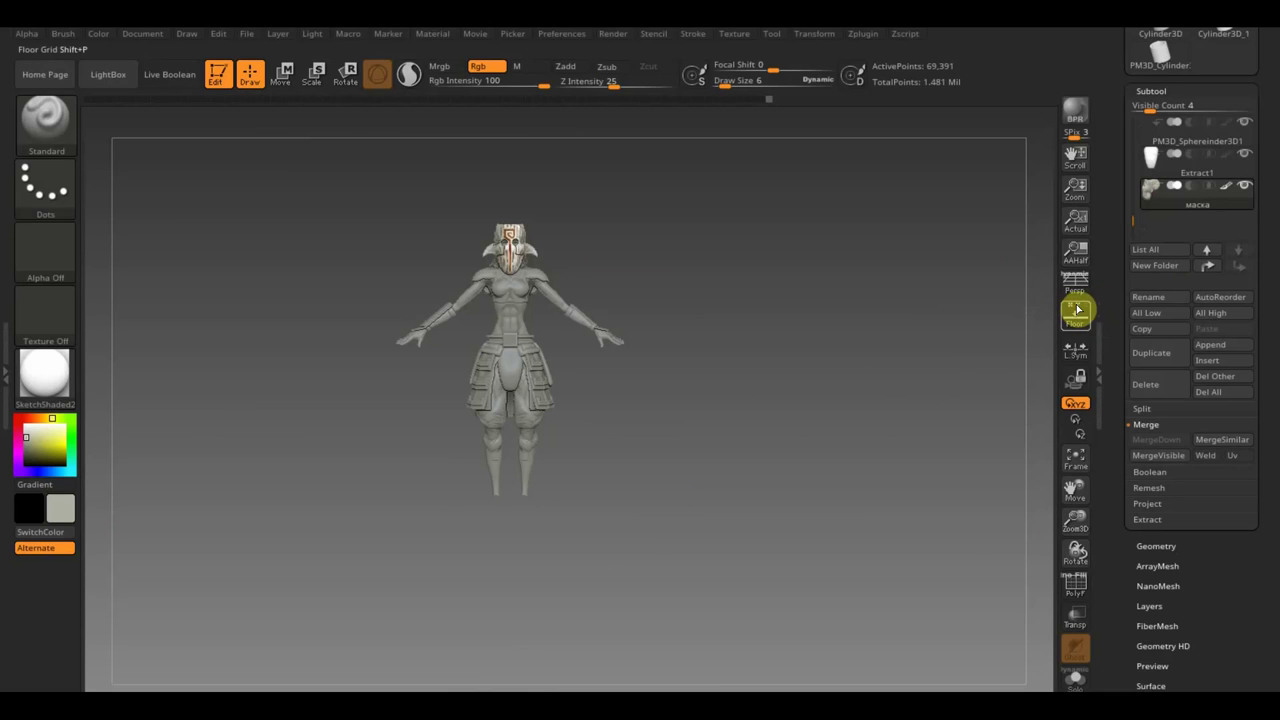
- Turn on L.Sym, zoom in, and scroll the tray to the Tool palette's Export options
{"action": "mouse_move", "coordinate": [834, 380]}
{"action": "left_mouse_down"}
{"action": "mouse_move", "coordinate": [800, 443]}
{"action": "mouse_move", "coordinate": [732, 438]}
{"action": "mouse_move", "coordinate": [794, 409]}
{"action": "left_mouse_up"}
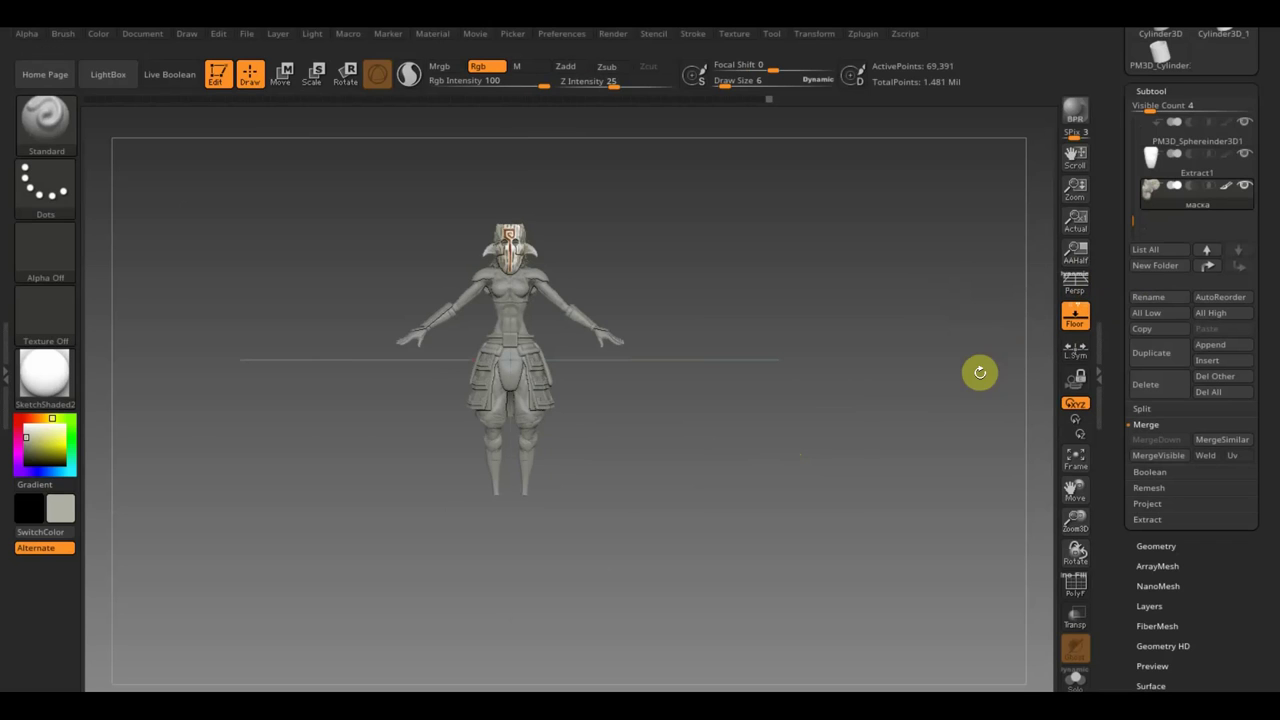
{"action": "mouse_move", "coordinate": [827, 438]}
{"action": "left_mouse_down"}
{"action": "mouse_move", "coordinate": [820, 494]}
{"action": "mouse_move", "coordinate": [770, 467]}
{"action": "mouse_move", "coordinate": [740, 400]}
{"action": "mouse_move", "coordinate": [817, 453]}
{"action": "left_mouse_up"}
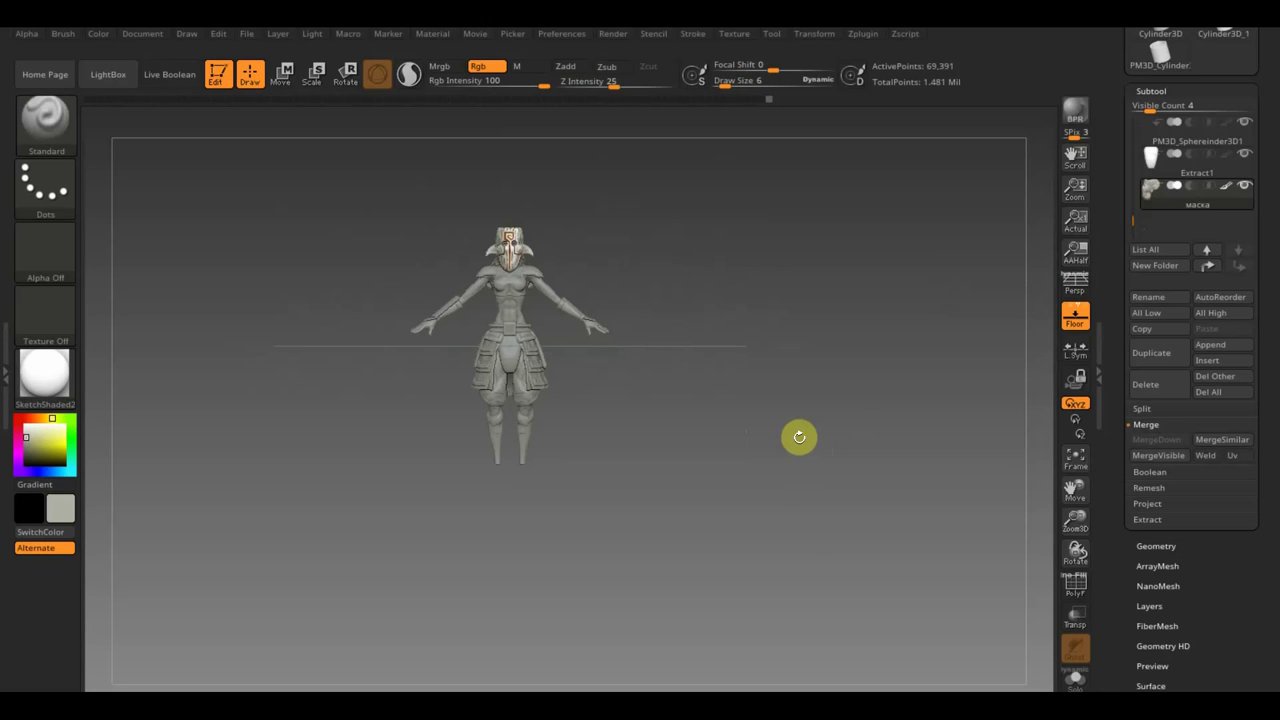
{"action": "left_click", "coordinate": [1078, 358]}
{"action": "left_click_drag", "start_coordinate": [718, 424], "coordinate": [780, 574], "text": "alt"}
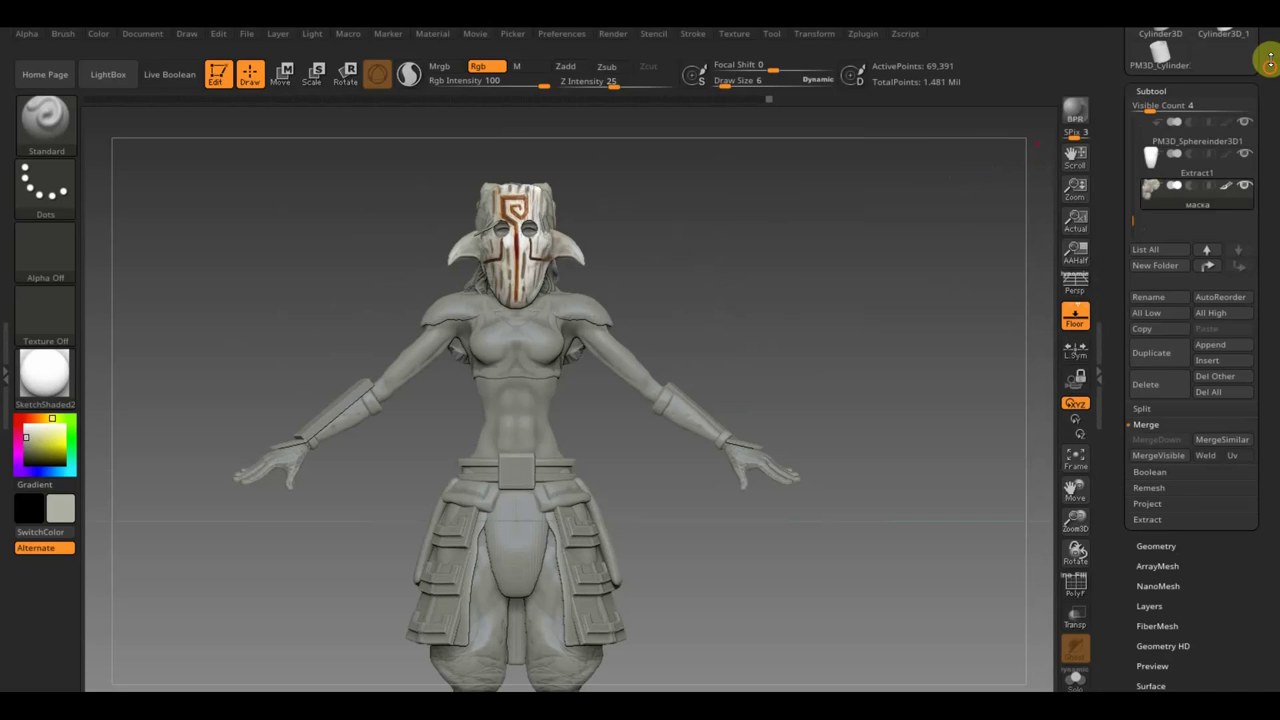
{"action": "left_click_drag", "start_coordinate": [1269, 60], "coordinate": [1266, 200]}
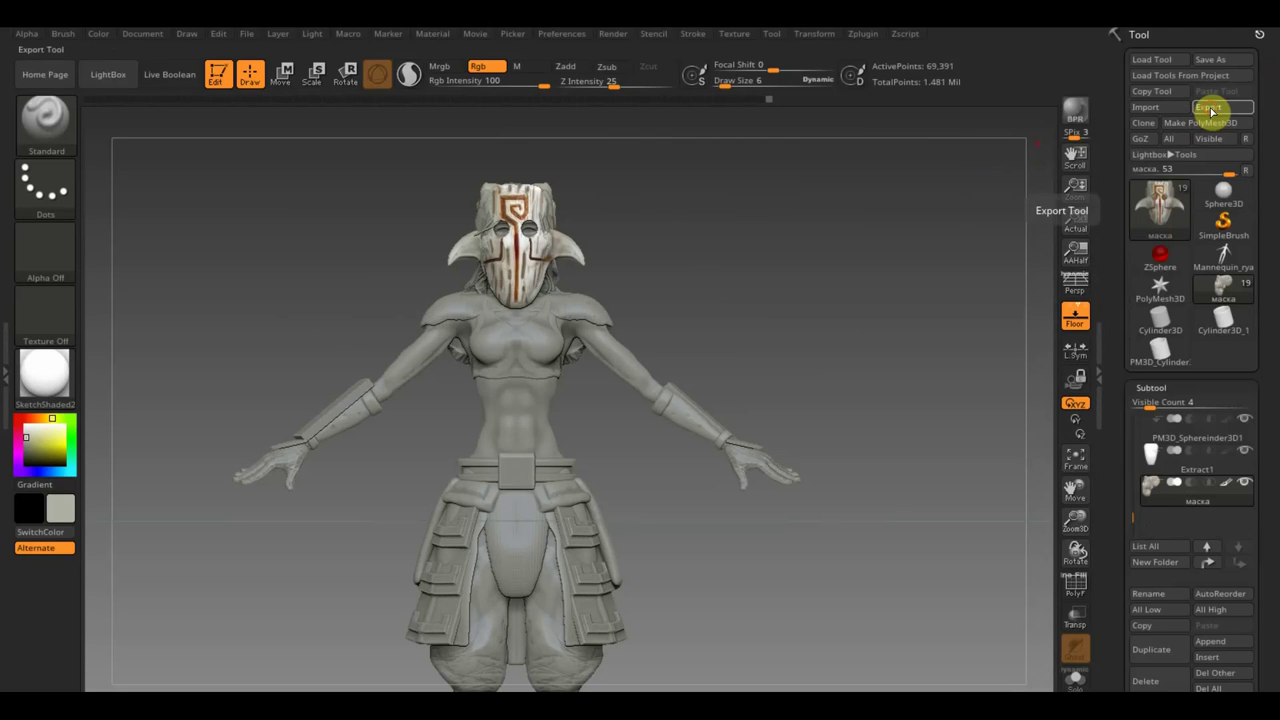
- Export the mask as маска2.obj to the Desktop (Рабочий стол)
{"action": "left_click", "coordinate": [1209, 108]}
{"action": "type", "text": "маска2"}
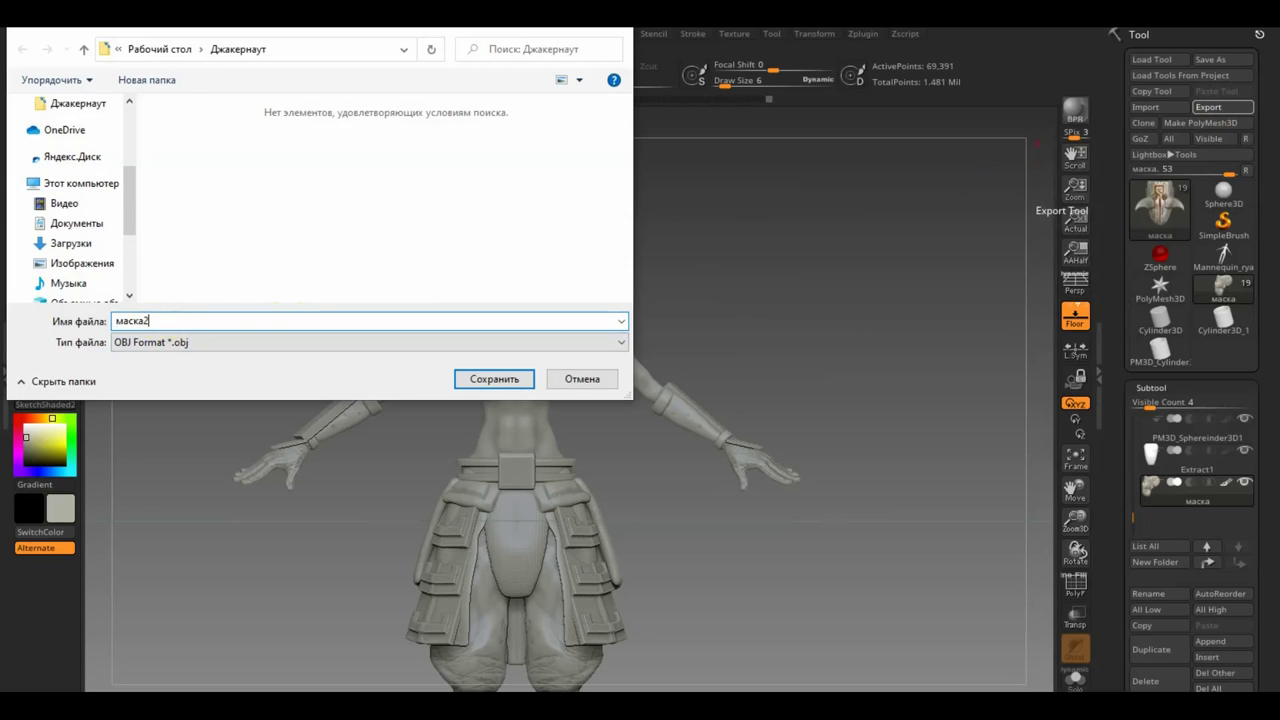
{"action": "left_click", "coordinate": [79, 263]}
{"action": "left_click", "coordinate": [82, 276]}
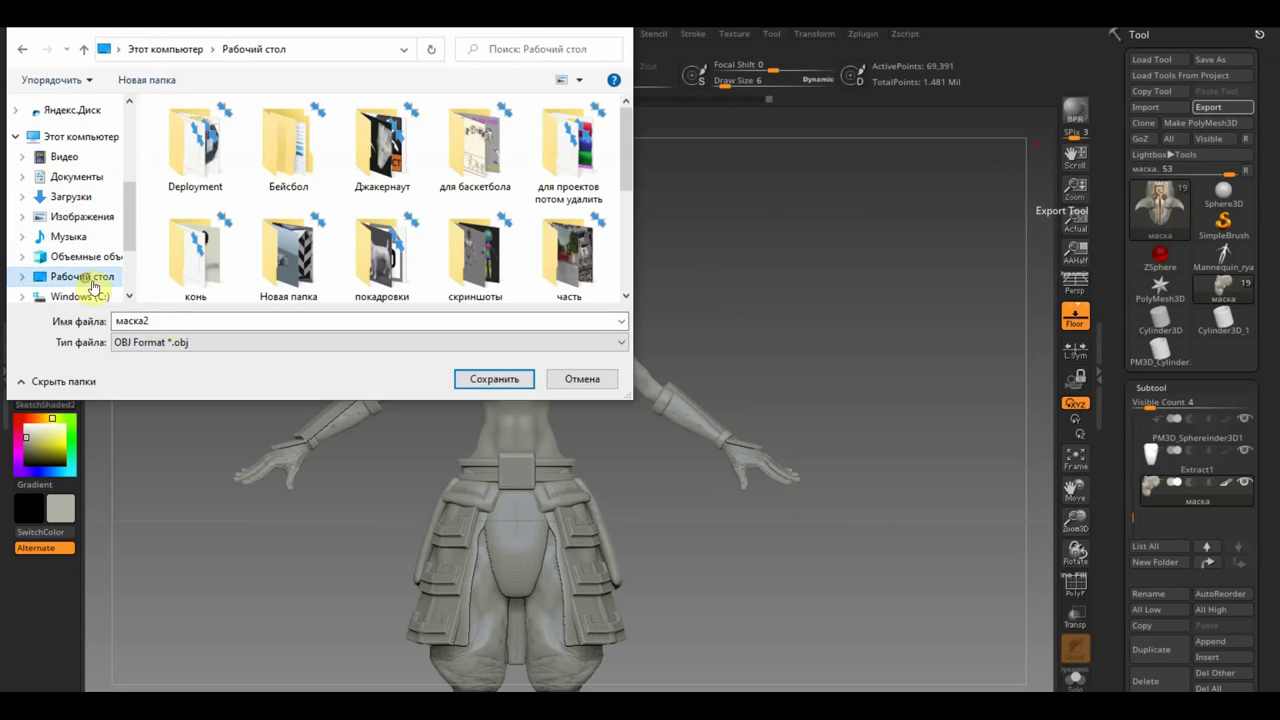
{"action": "left_click", "coordinate": [494, 376]}
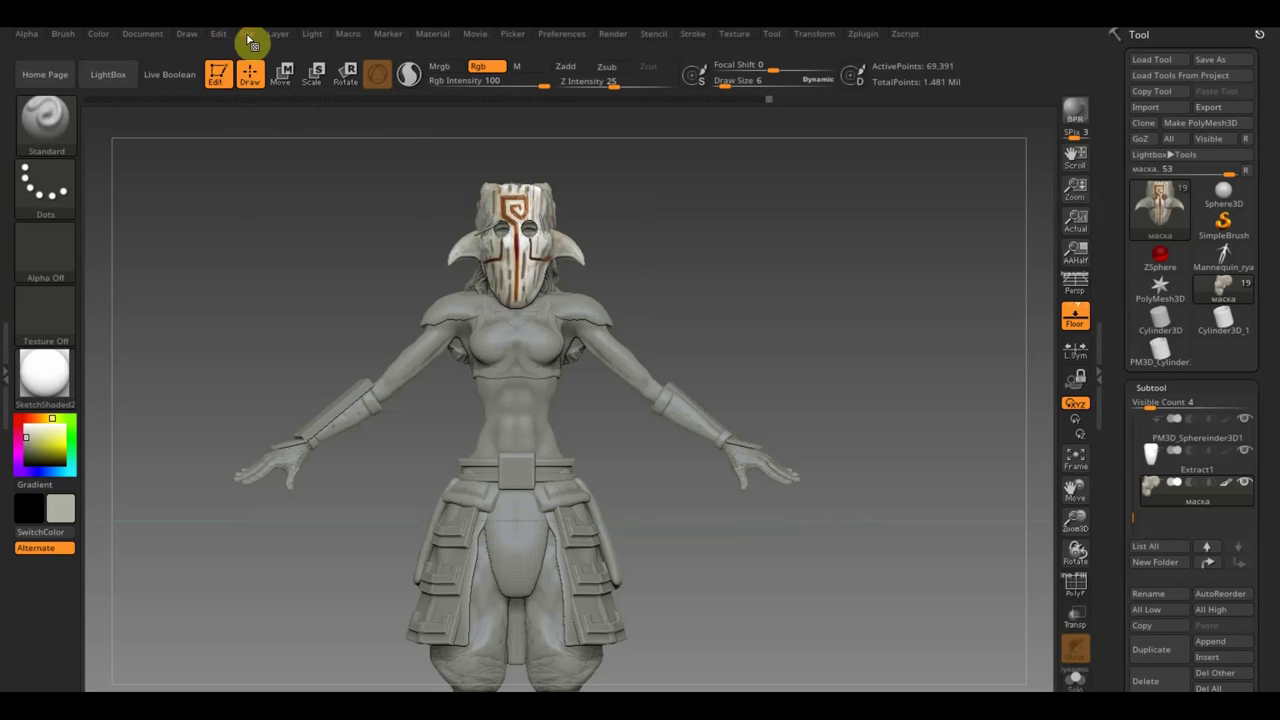
- Open the 8HeadFemale project from Джакернаут without saving, then duplicate the mannequin body subtool
{"action": "left_click", "coordinate": [248, 34]}
{"action": "left_click", "coordinate": [283, 63]}
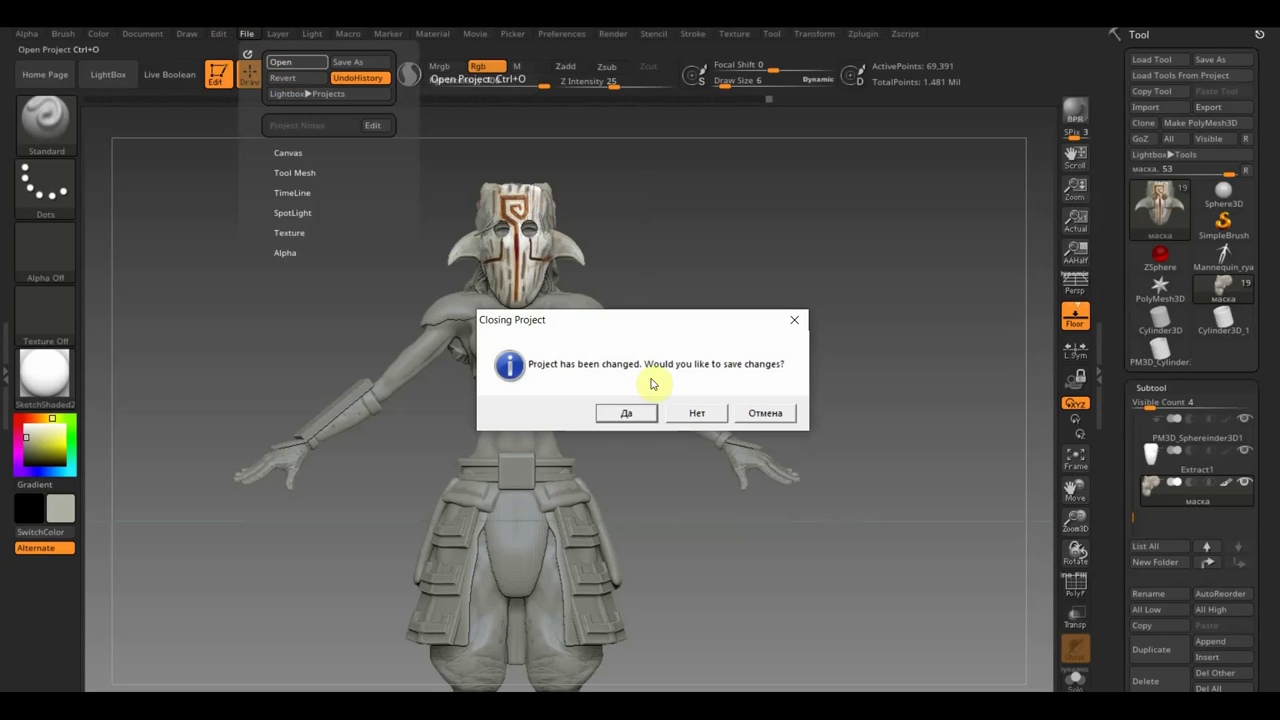
{"action": "left_click", "coordinate": [690, 411]}
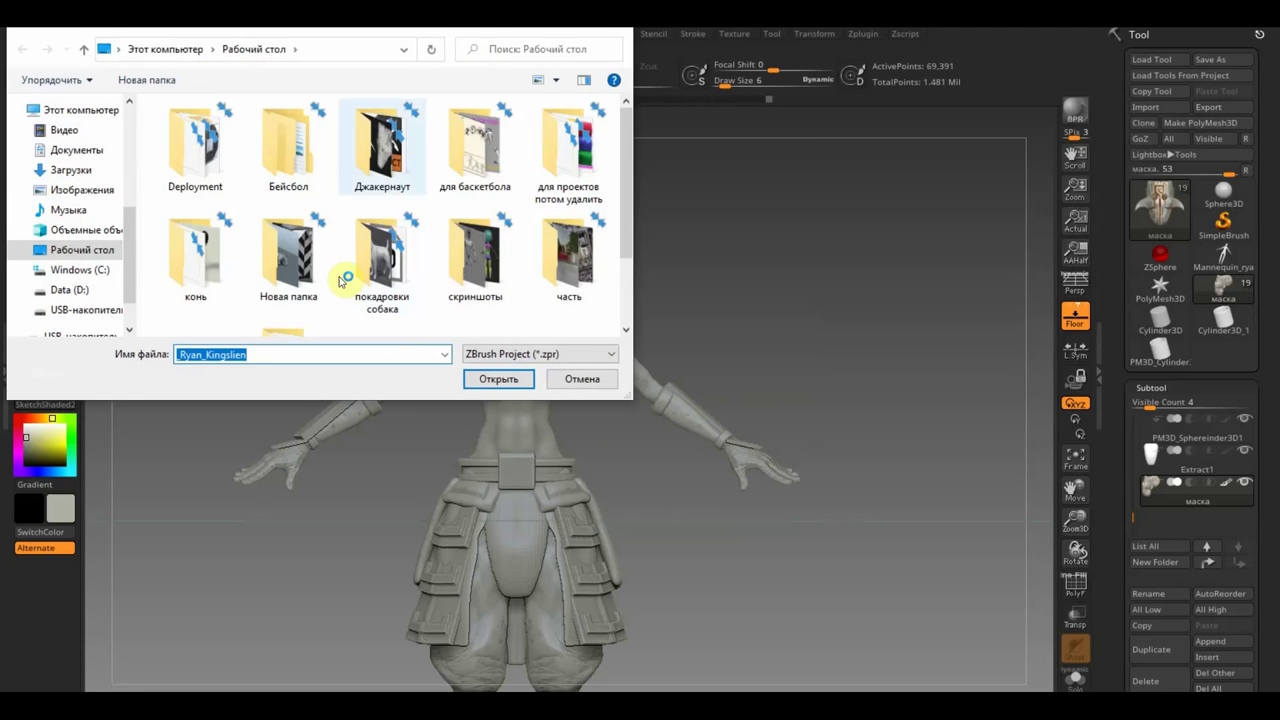
{"action": "double_click", "coordinate": [373, 177]}
{"action": "left_click", "coordinate": [218, 168]}
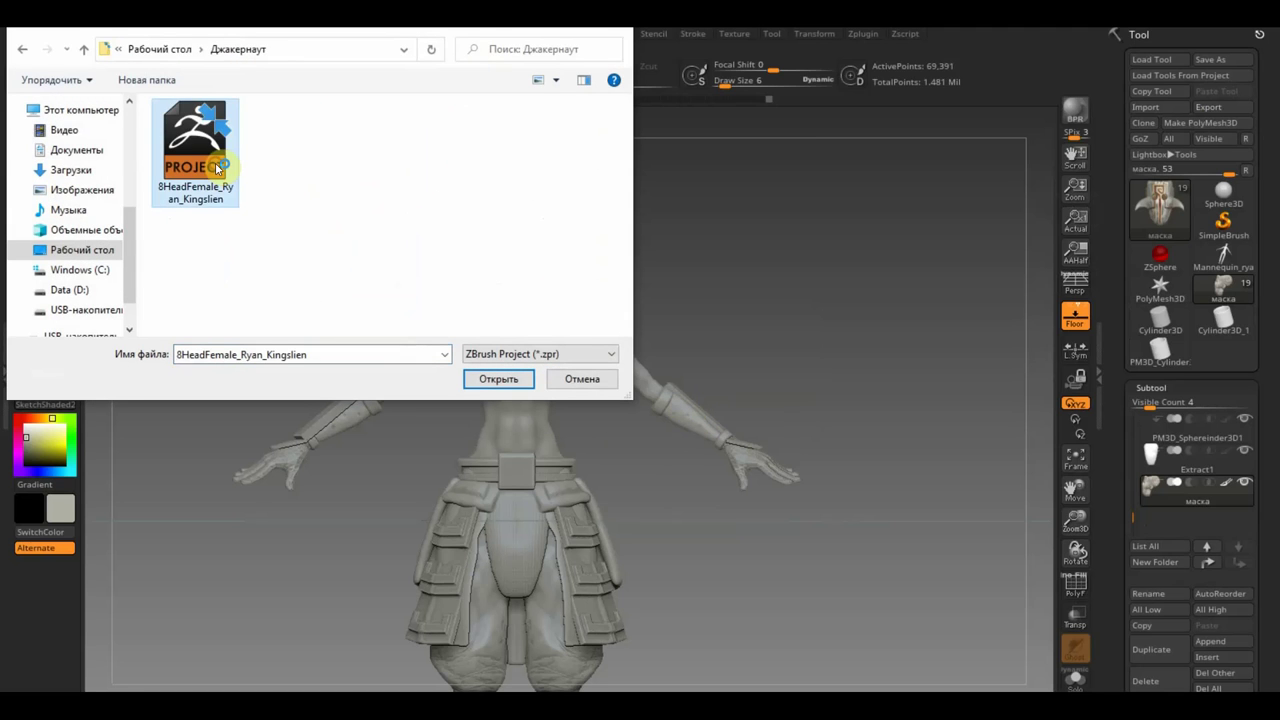
{"action": "left_click", "coordinate": [482, 381]}
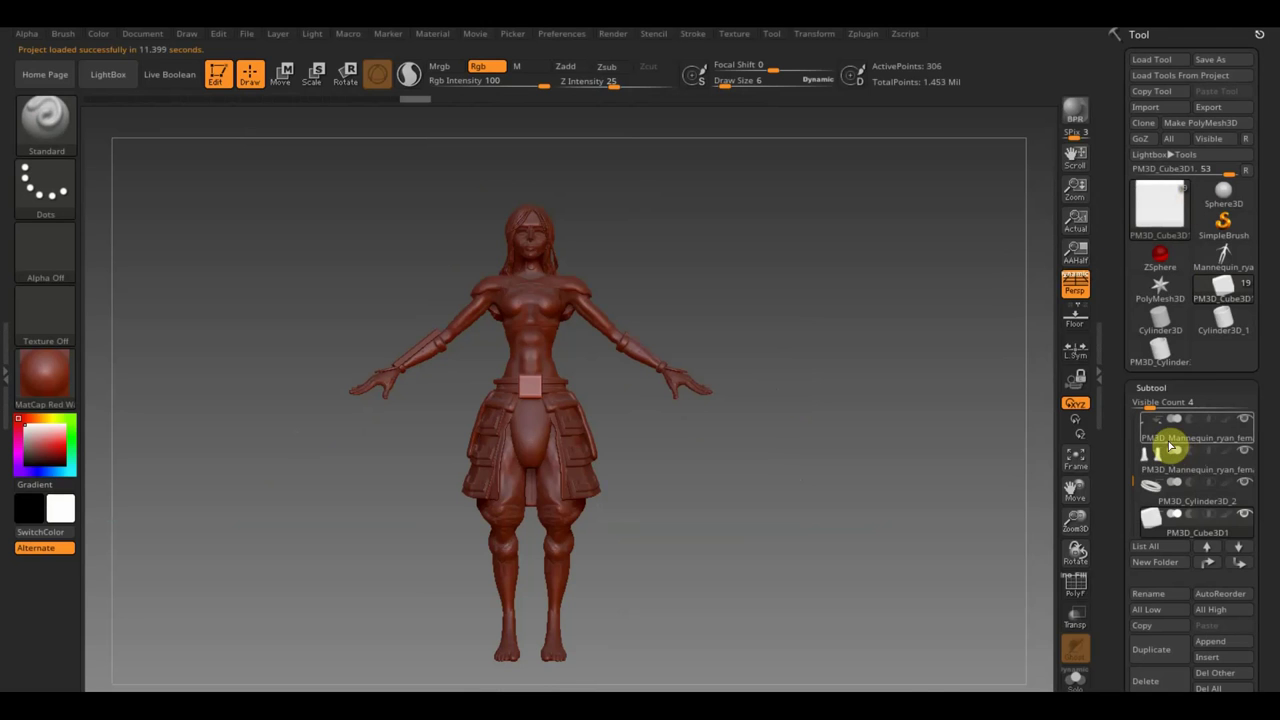
{"action": "mouse_move", "coordinate": [1190, 453]}
{"action": "left_click", "coordinate": [1158, 465]}
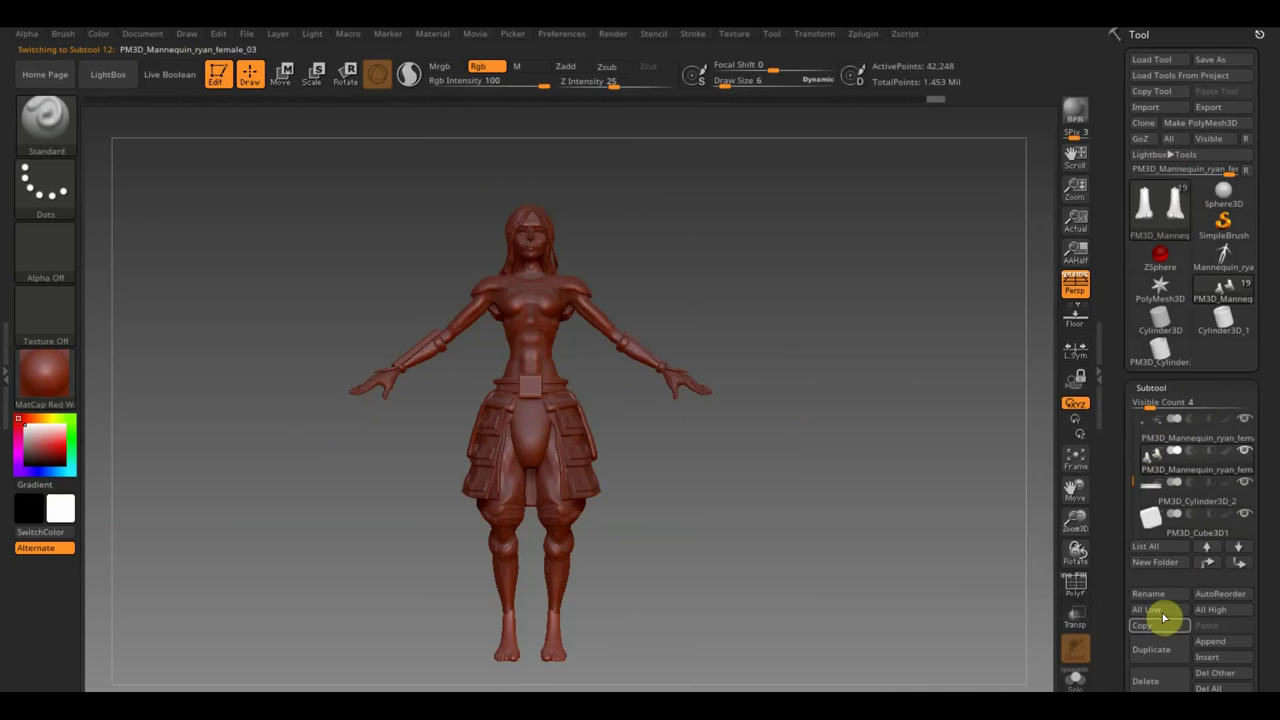
{"action": "left_click", "coordinate": [1152, 650]}
- Import маска2 from the Desktop as a new mask subtool
{"action": "left_click", "coordinate": [1150, 107]}
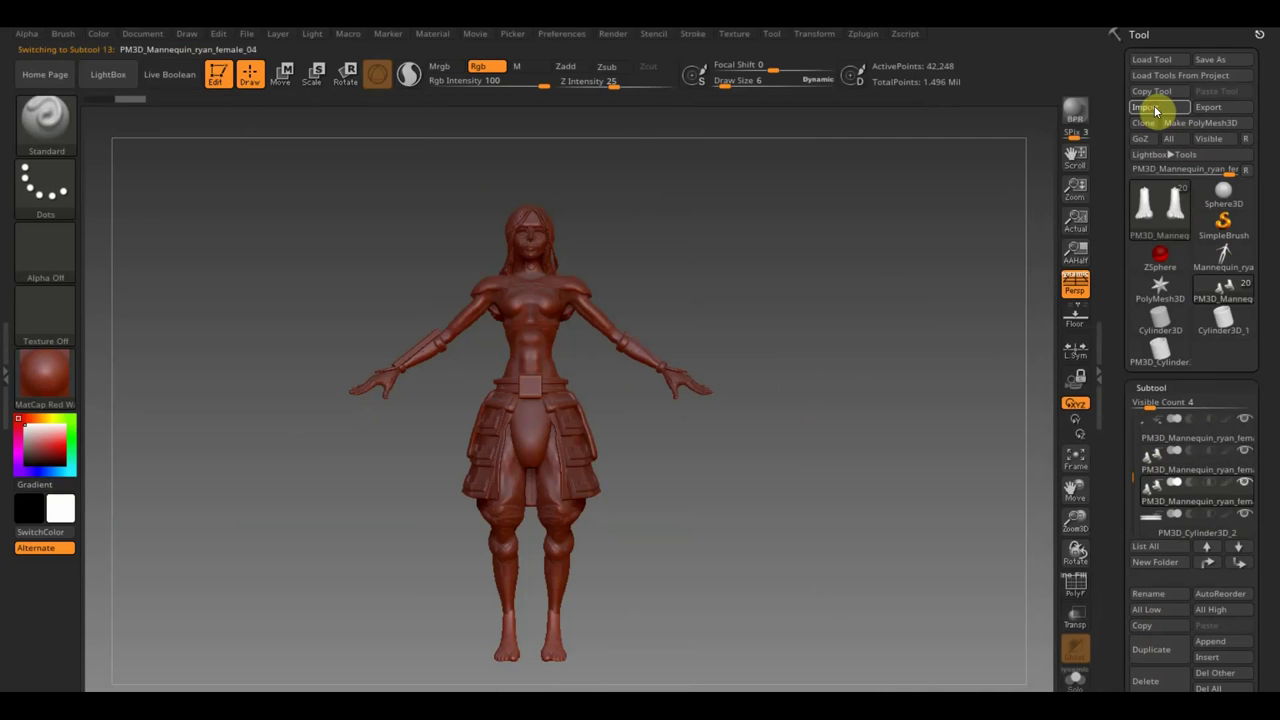
{"action": "left_click", "coordinate": [82, 250]}
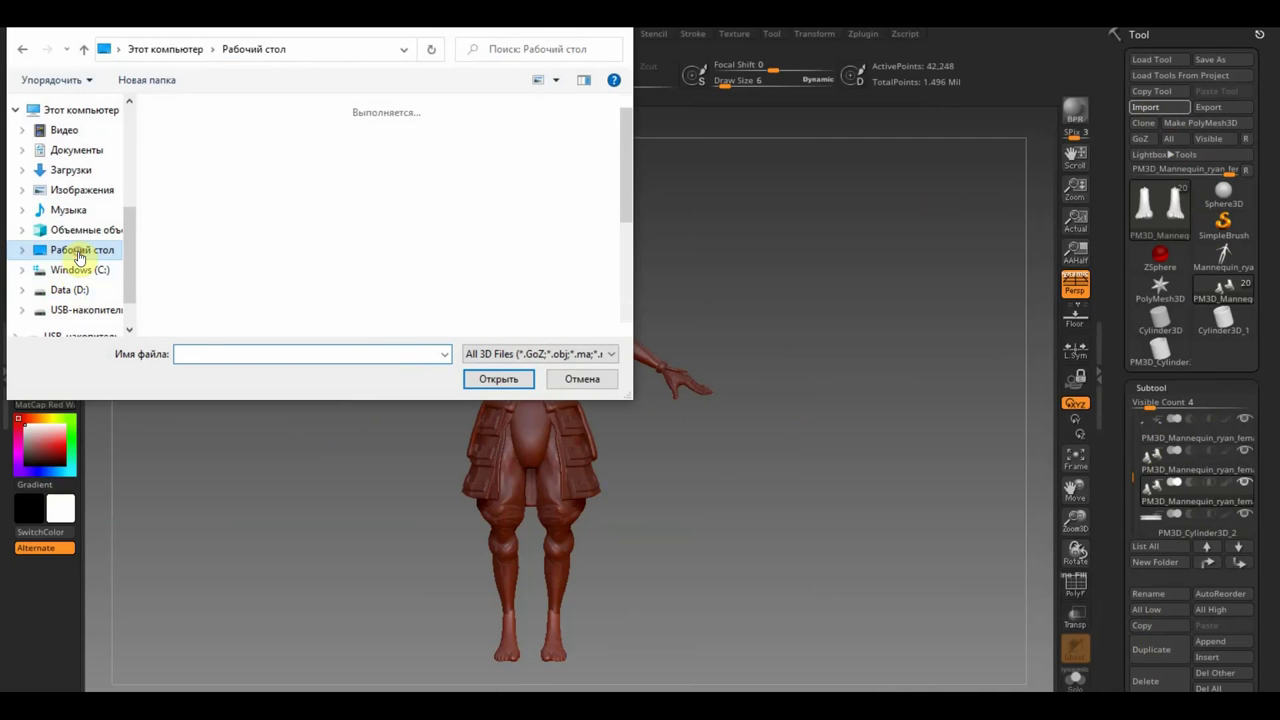
{"action": "scroll", "coordinate": [399, 296], "scroll_direction": "down", "scroll_amount": 3}
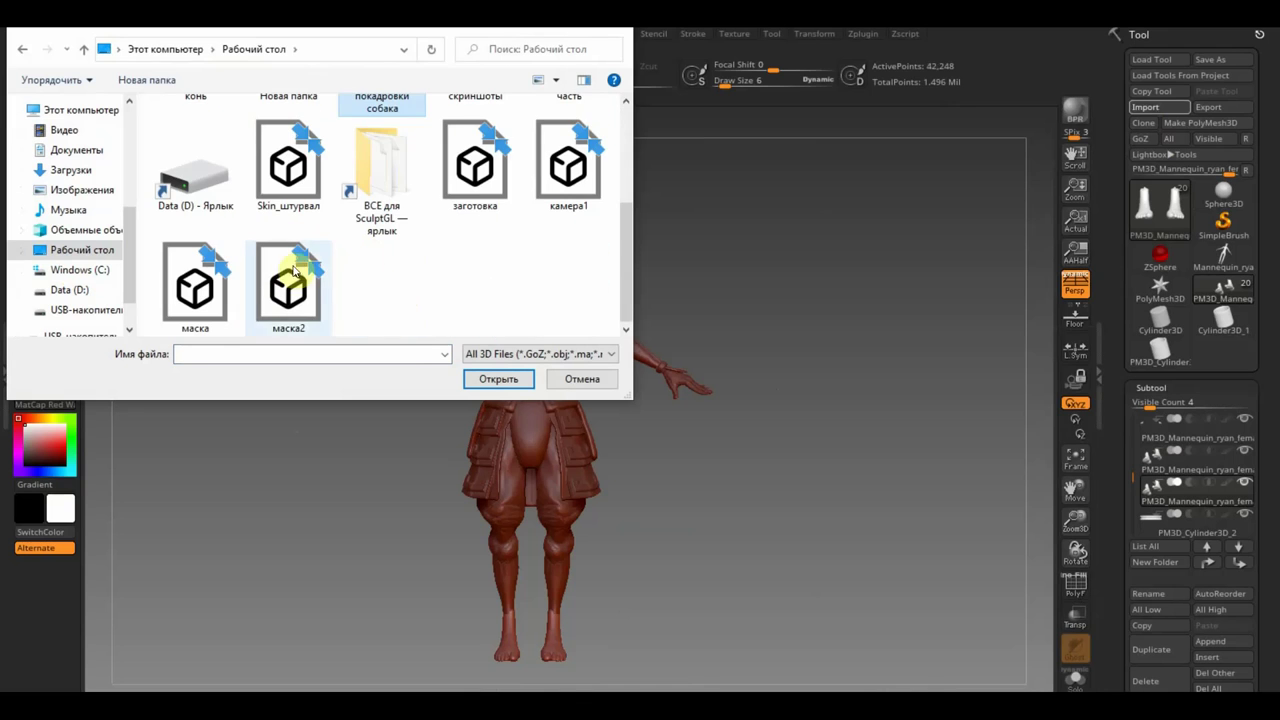
{"action": "left_click", "coordinate": [296, 311]}
{"action": "left_click", "coordinate": [486, 381]}
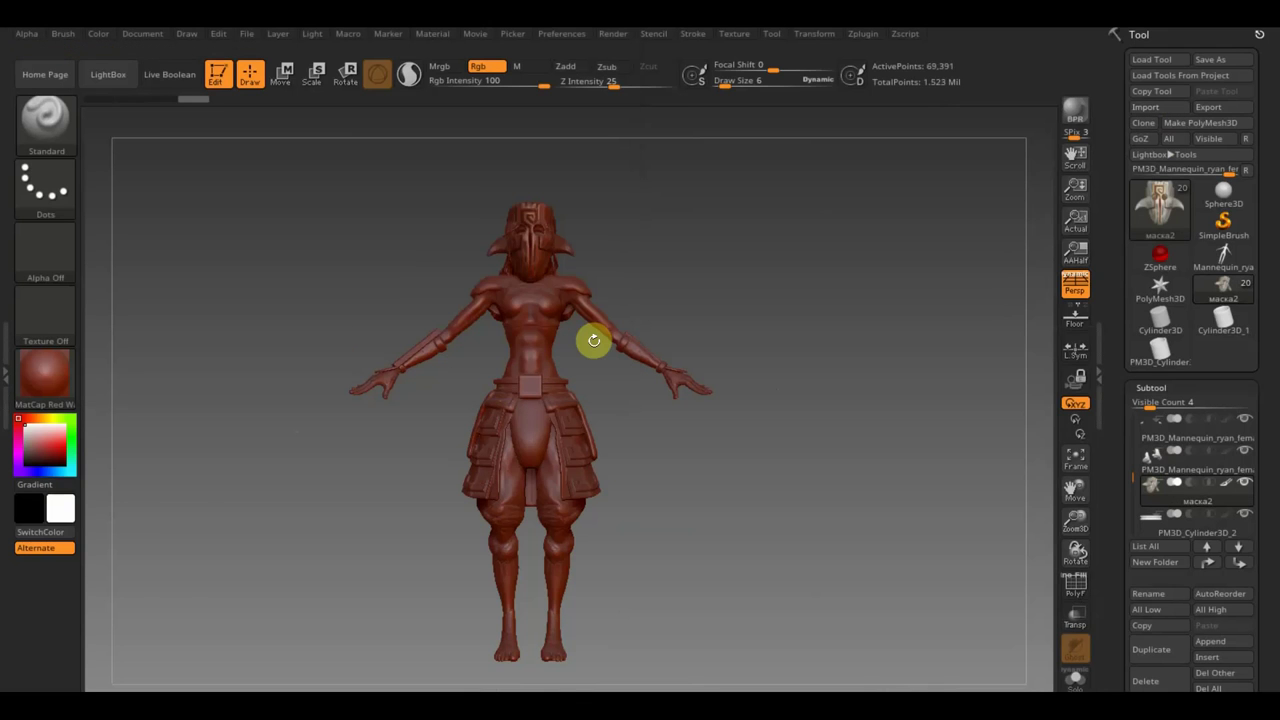
- Apply the SketchShaded2 material to the whole model and check it from the front
{"action": "left_click", "coordinate": [62, 380]}
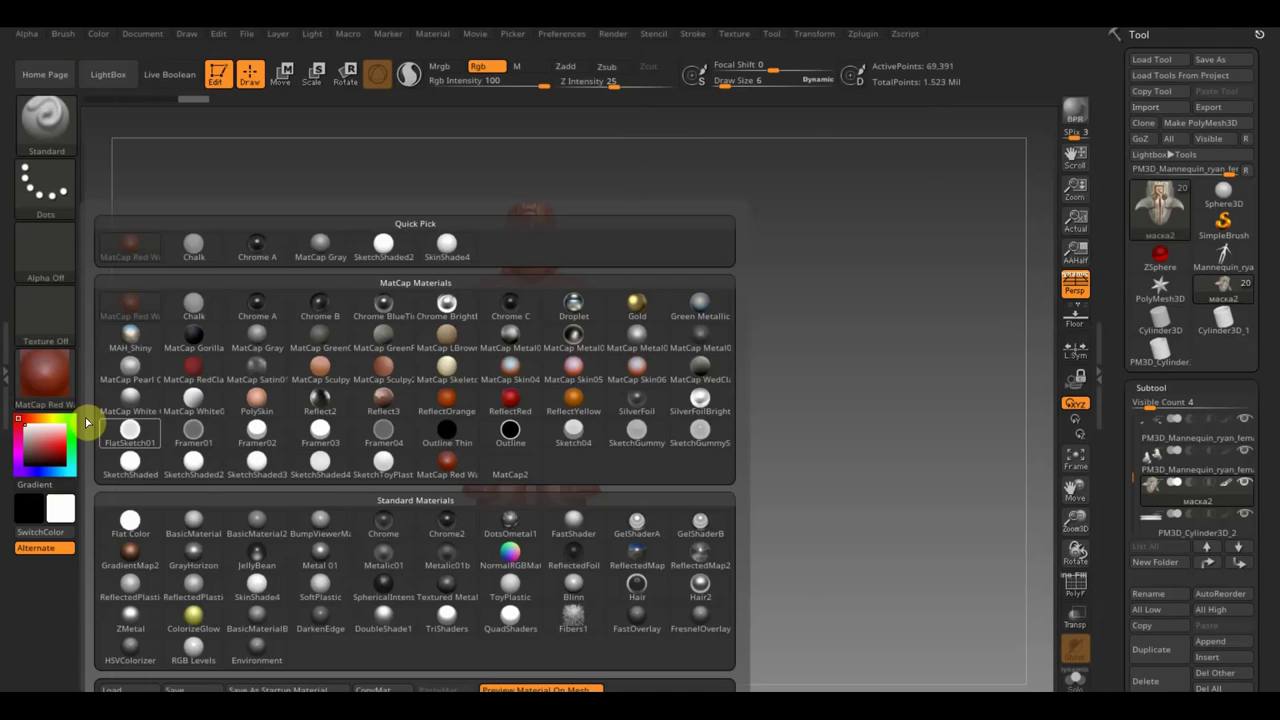
{"action": "left_click", "coordinate": [178, 482]}
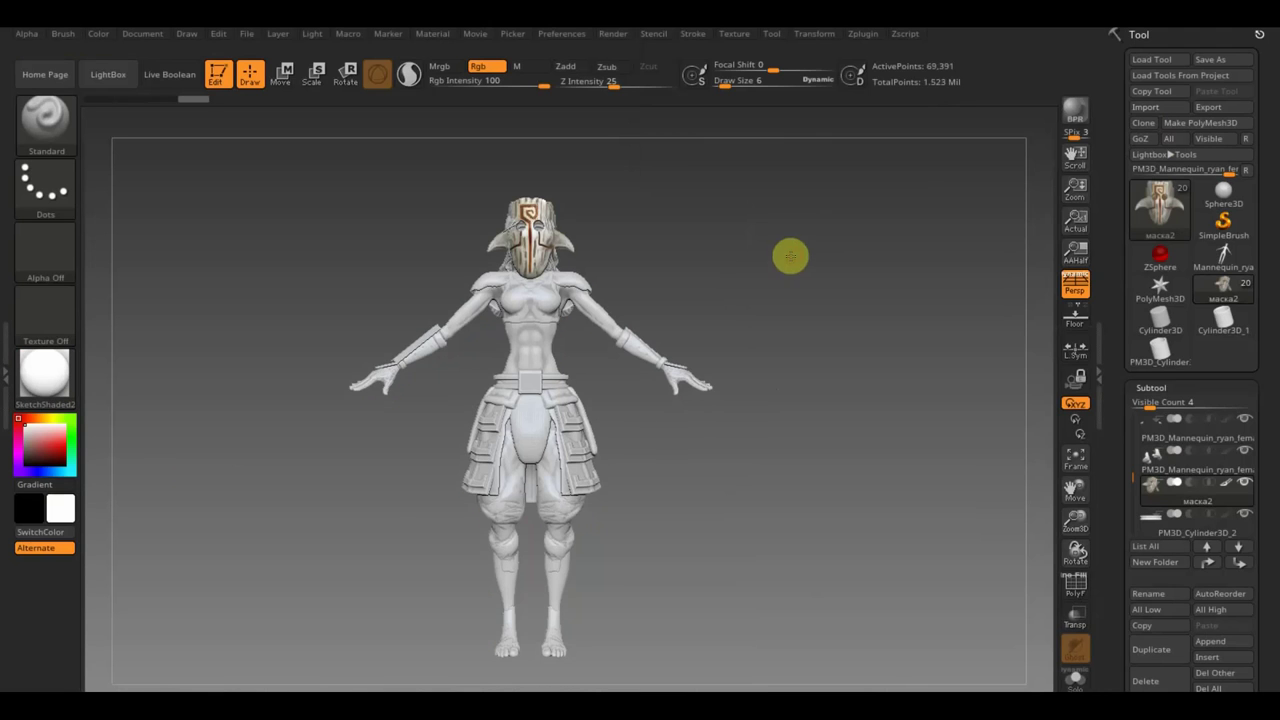
{"action": "mouse_move", "coordinate": [789, 254]}
{"action": "left_mouse_down", "text": "alt"}
{"action": "mouse_move", "coordinate": [850, 481]}
{"action": "mouse_move", "coordinate": [834, 429]}
{"action": "left_mouse_up", "text": "alt"}
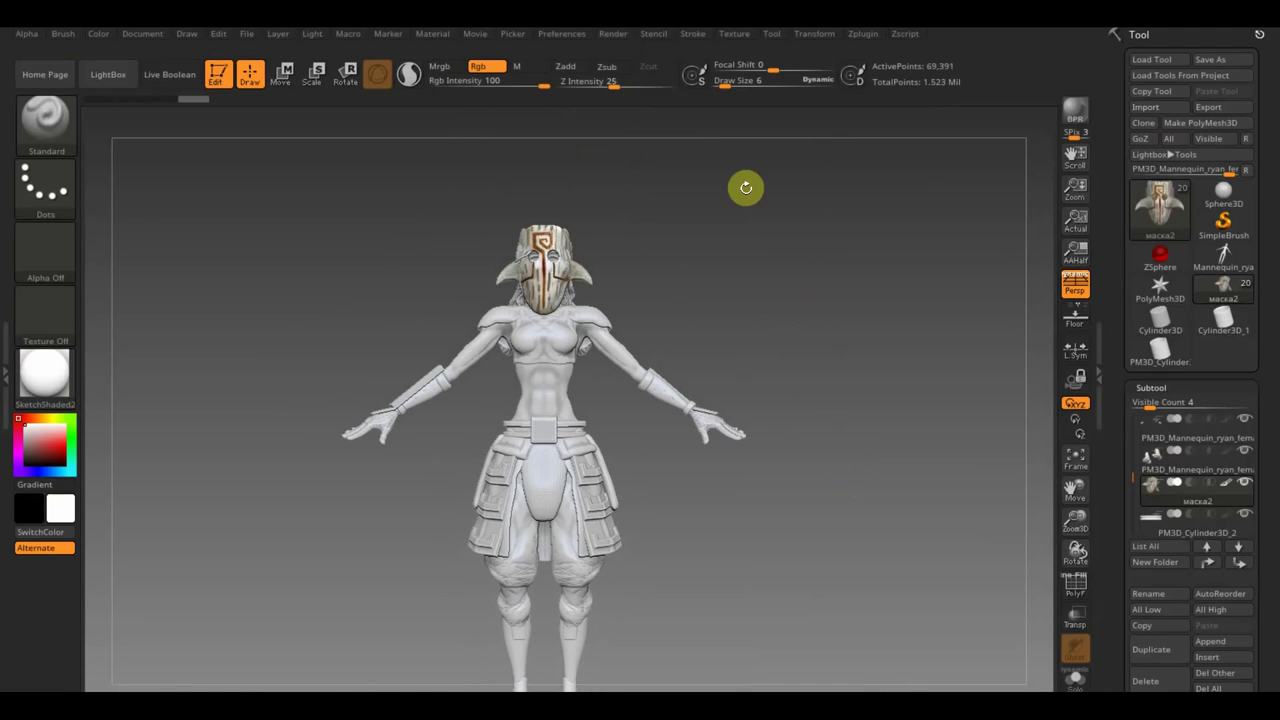
{"action": "mouse_move", "coordinate": [694, 214]}
{"action": "left_mouse_down"}
{"action": "mouse_move", "coordinate": [749, 246]}
{"action": "mouse_move", "coordinate": [791, 240]}
{"action": "mouse_move", "coordinate": [732, 243]}
{"action": "mouse_move", "coordinate": [729, 257]}
{"action": "left_mouse_up"}
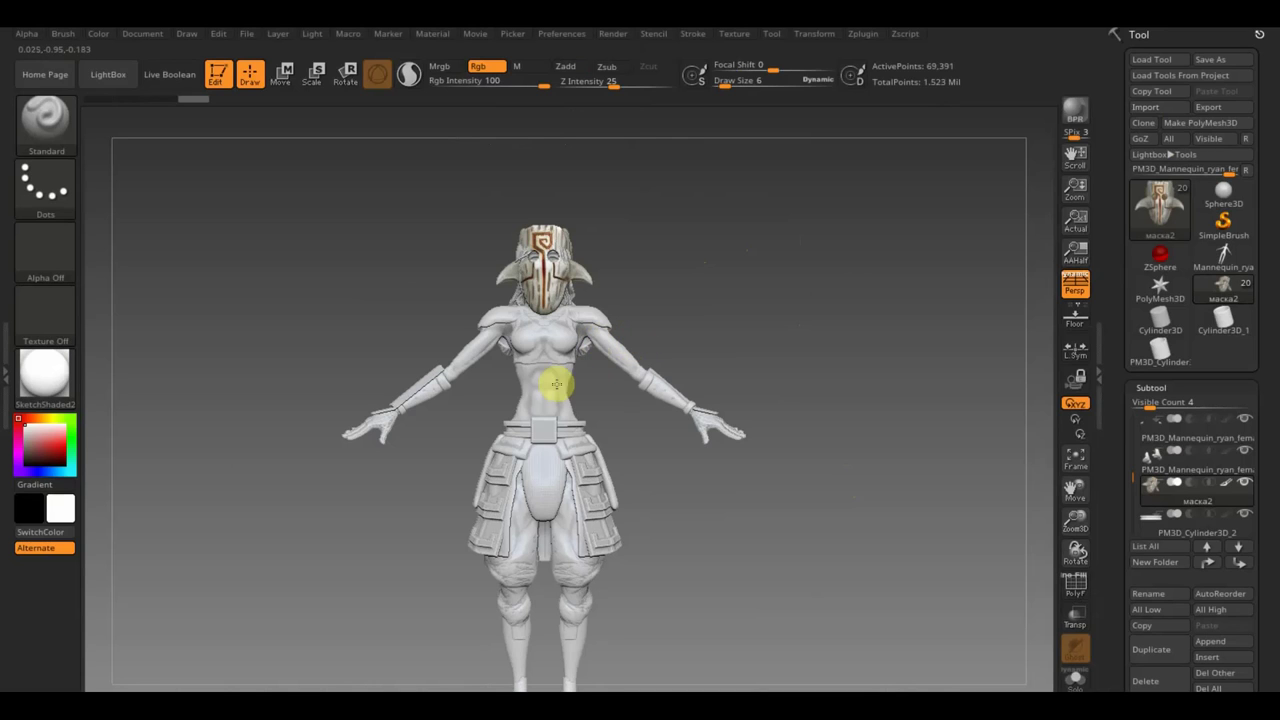
{"action": "left_click", "coordinate": [812, 36]}
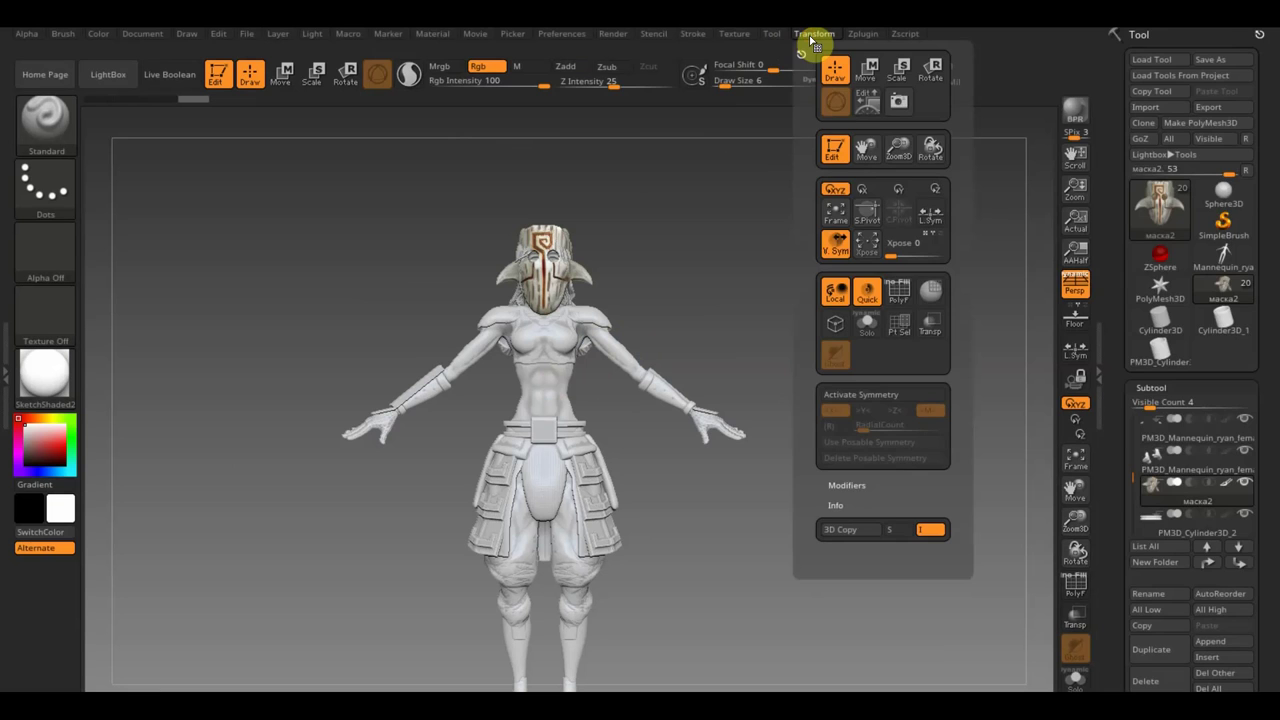
{"action": "mouse_move", "coordinate": [734, 33]}
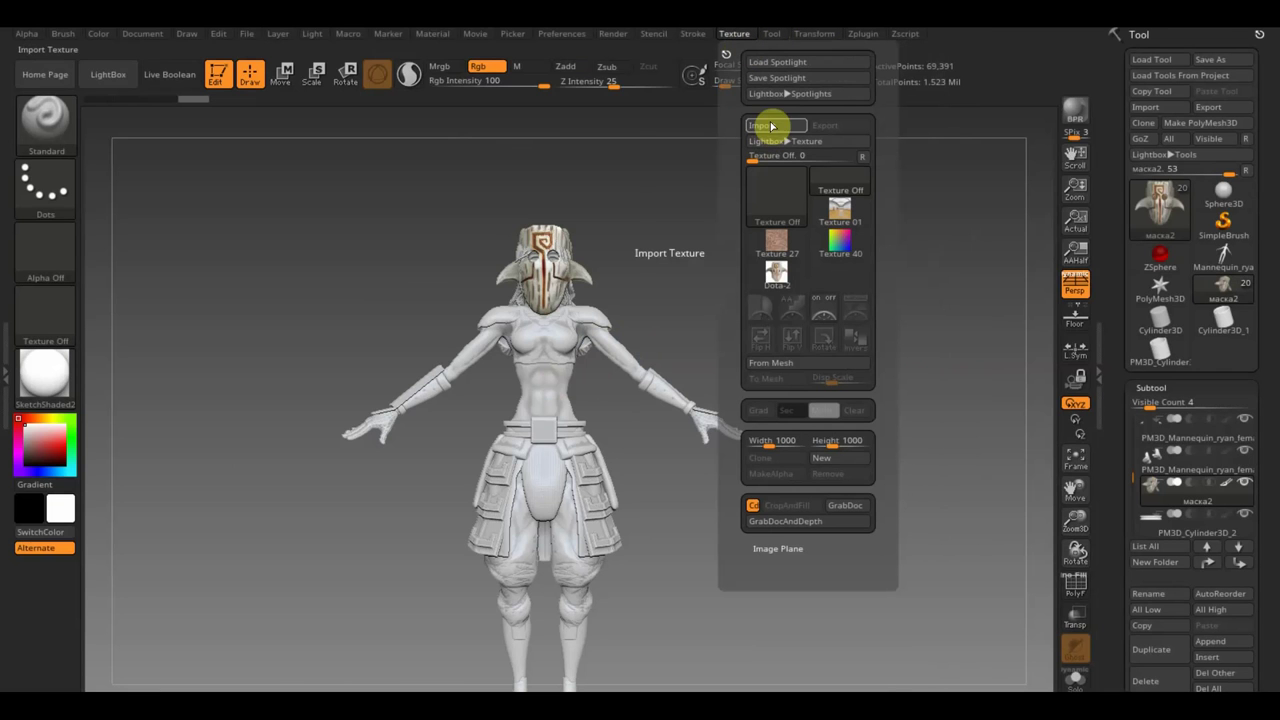
- Import the skin-tone colour chart image from the ВСЕ для SculptGL folder as a texture
{"action": "left_click", "coordinate": [769, 128]}
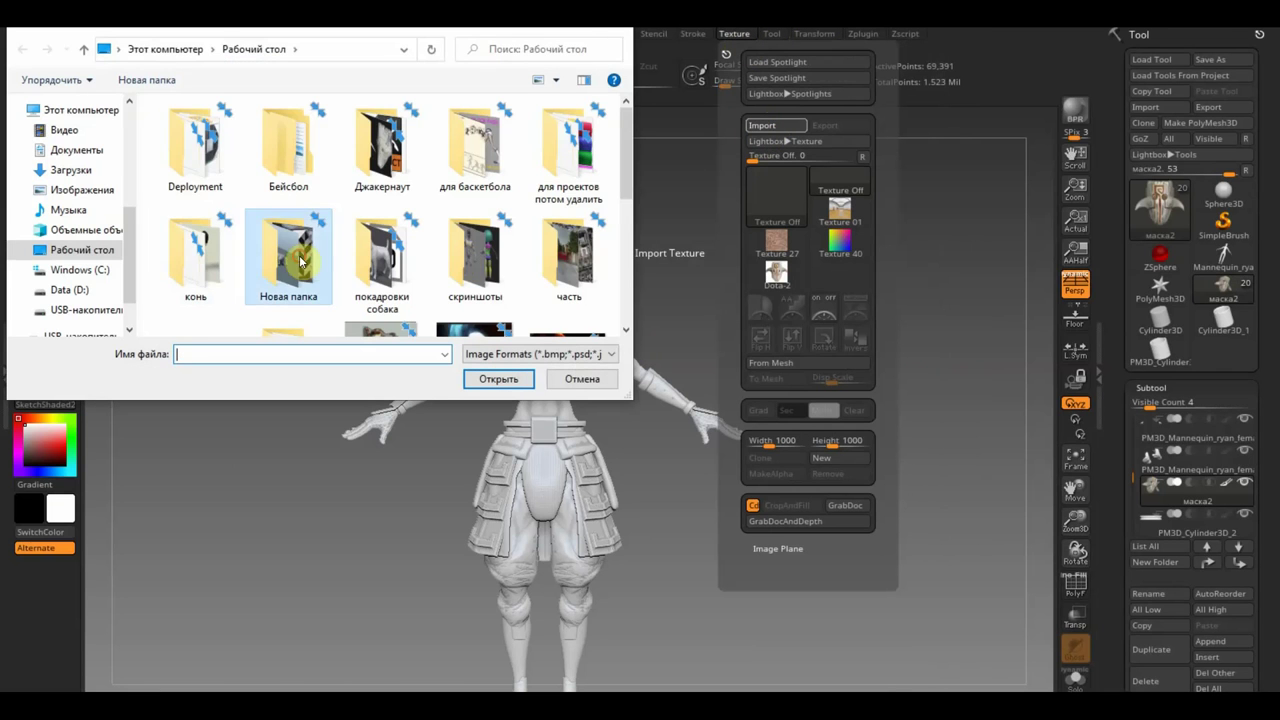
{"action": "scroll", "coordinate": [313, 282], "scroll_direction": "down", "scroll_amount": 5}
{"action": "scroll", "coordinate": [312, 275], "scroll_direction": "up", "scroll_amount": 5}
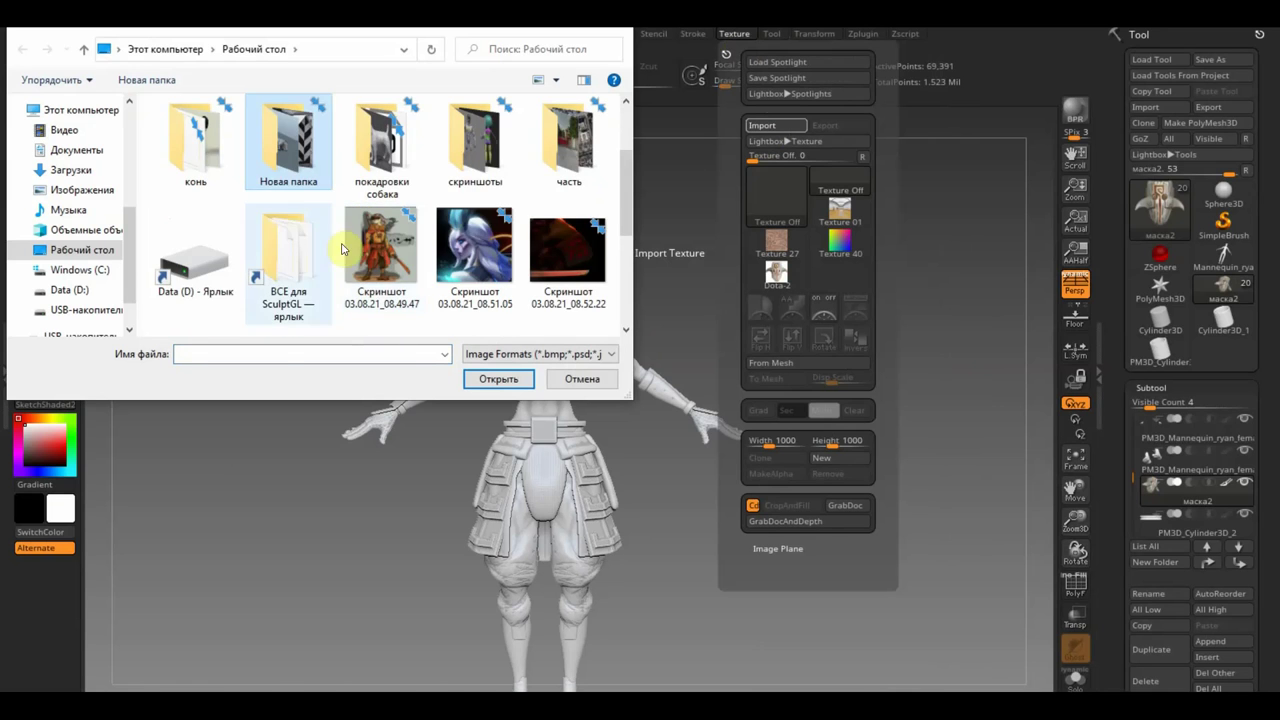
{"action": "double_click", "coordinate": [300, 240]}
{"action": "left_click", "coordinate": [385, 278]}
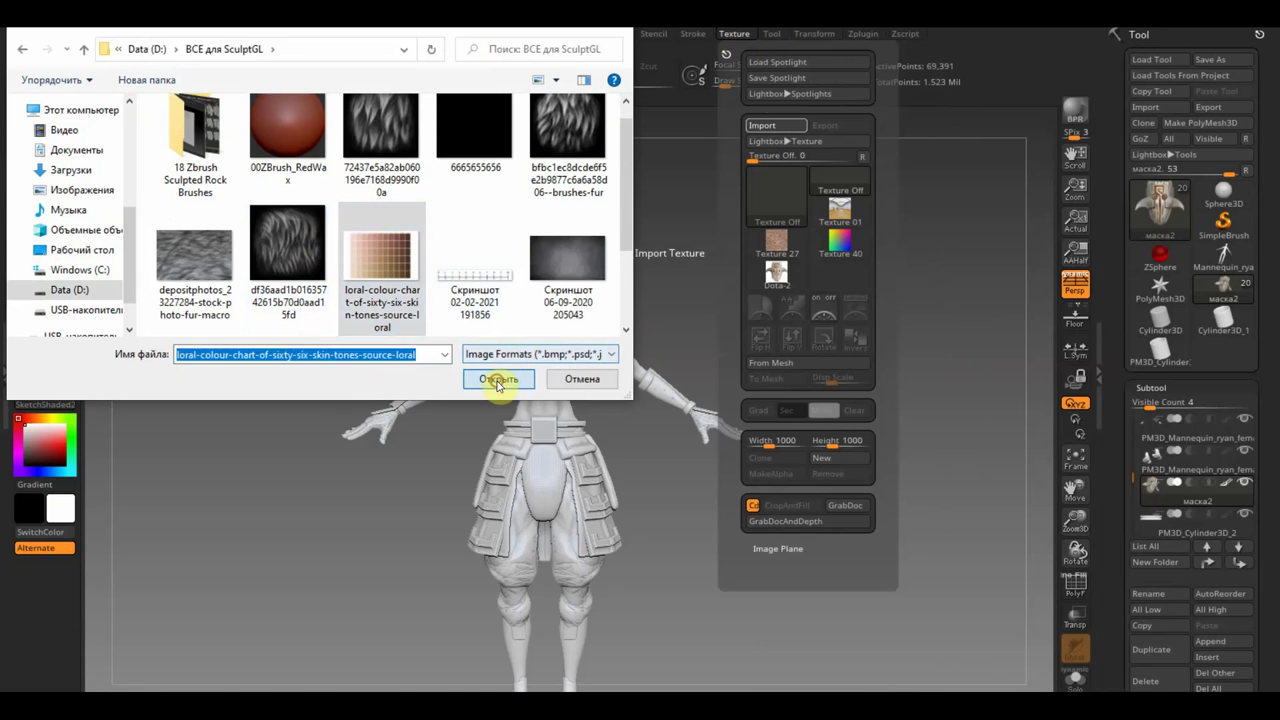
{"action": "left_click", "coordinate": [498, 379]}
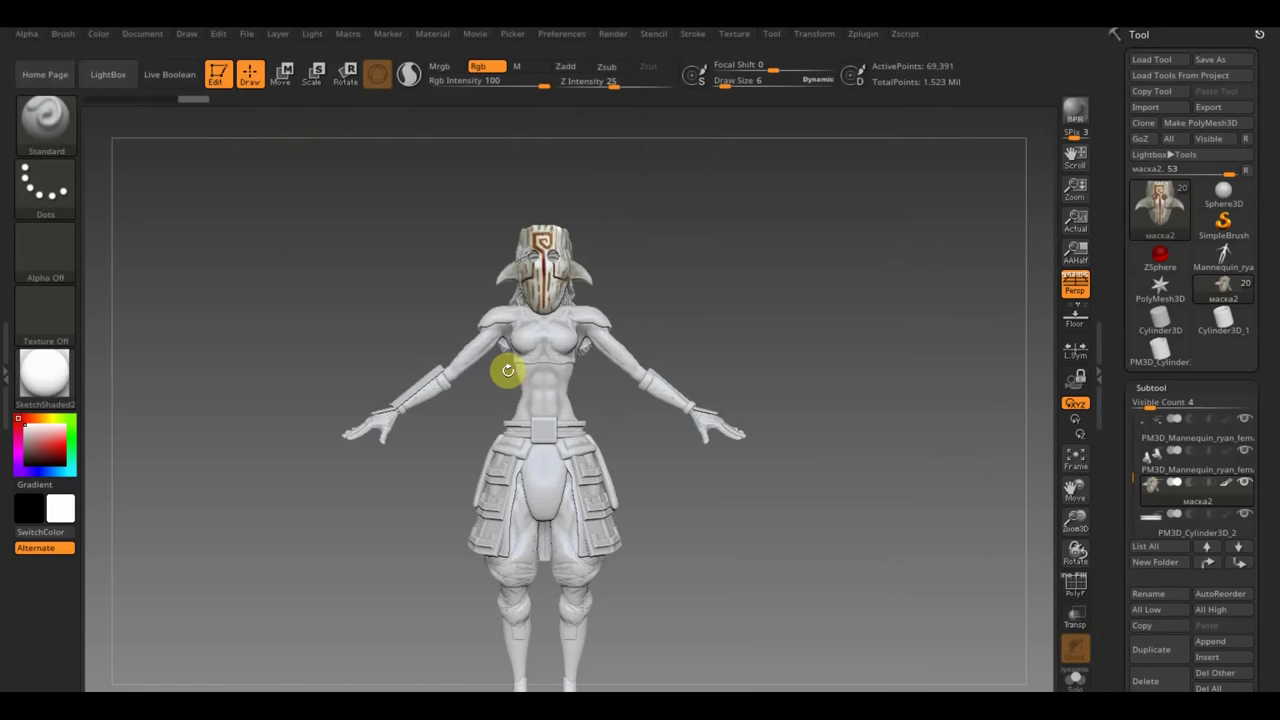
- Show the chart as a Spotlight reference, resize and reposition it, and set Draw Size to 54
{"action": "left_click", "coordinate": [738, 36]}
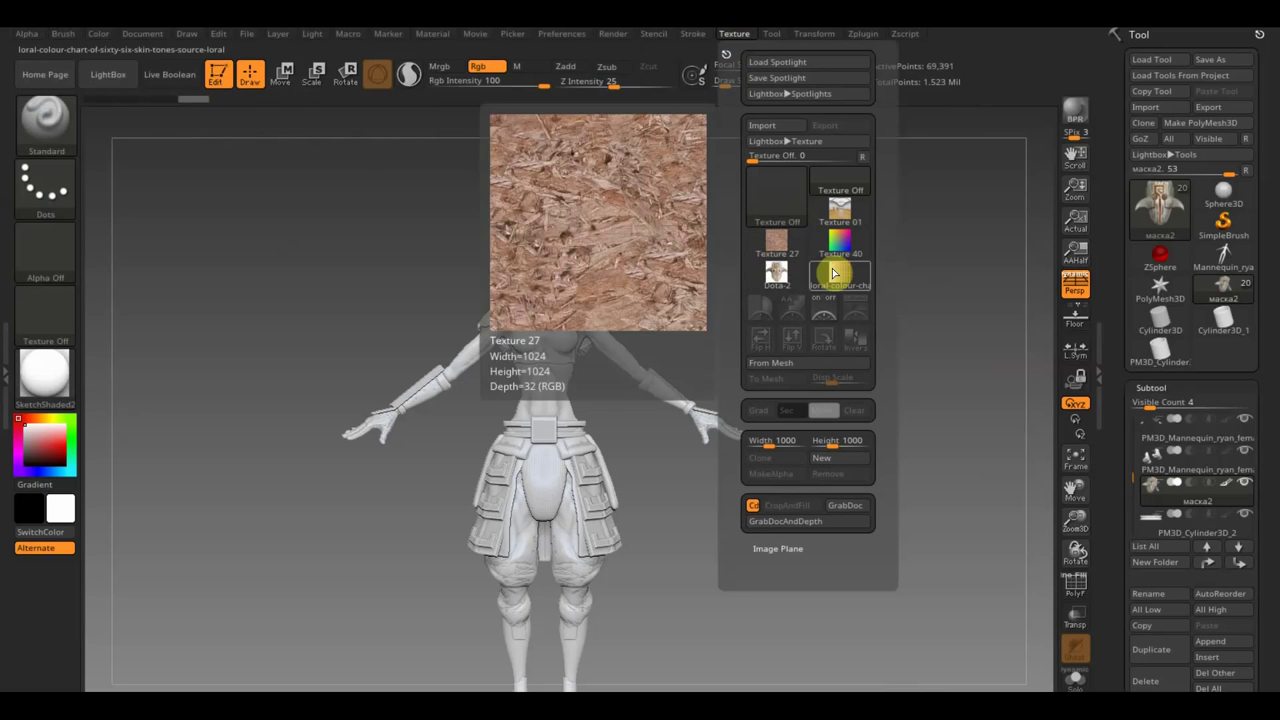
{"action": "left_click", "coordinate": [776, 245]}
{"action": "left_click", "coordinate": [824, 310]}
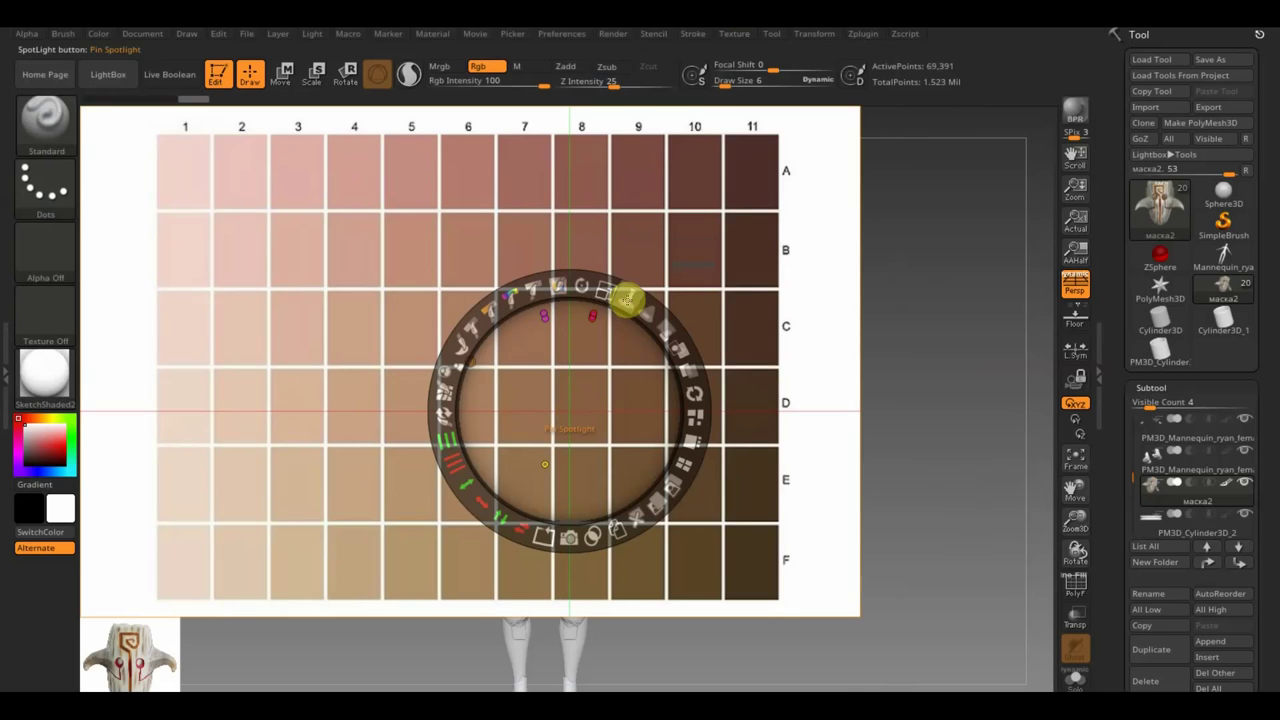
{"action": "left_click", "coordinate": [605, 289]}
{"action": "mouse_move", "coordinate": [628, 298]}
{"action": "left_mouse_down"}
{"action": "mouse_move", "coordinate": [662, 318]}
{"action": "mouse_move", "coordinate": [650, 300]}
{"action": "left_mouse_up"}
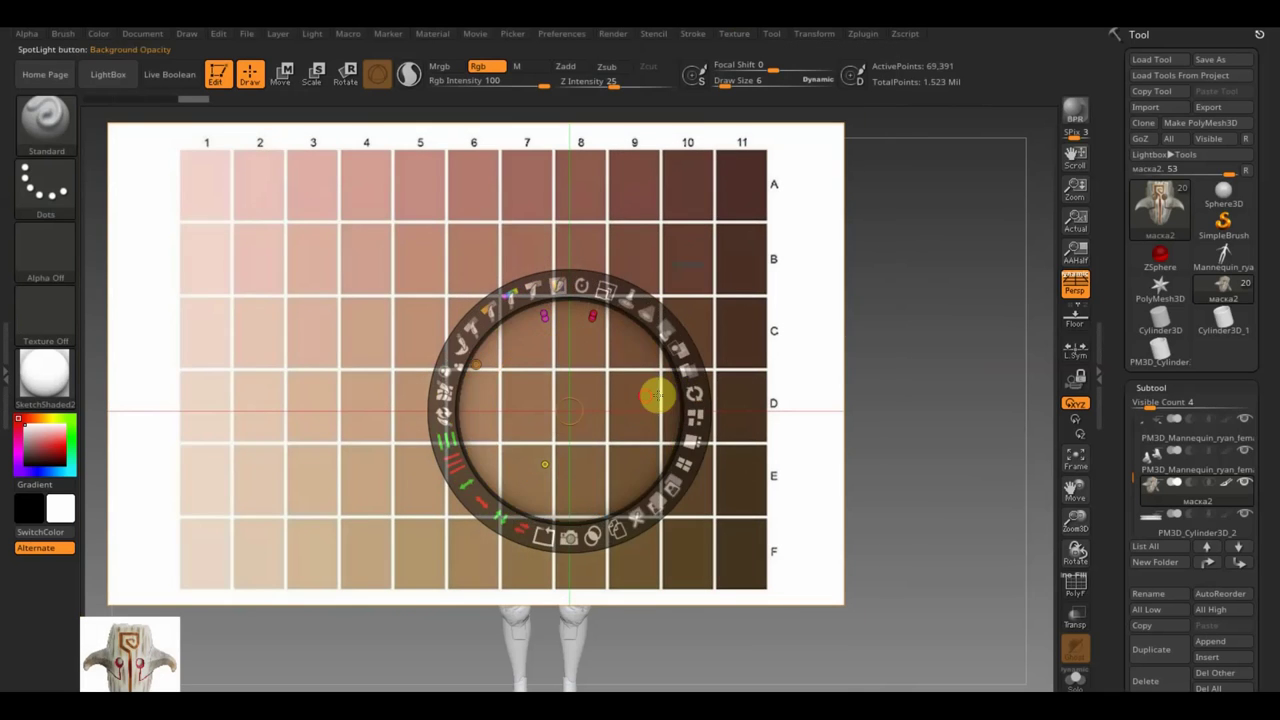
{"action": "left_click_drag", "start_coordinate": [656, 396], "coordinate": [621, 415]}
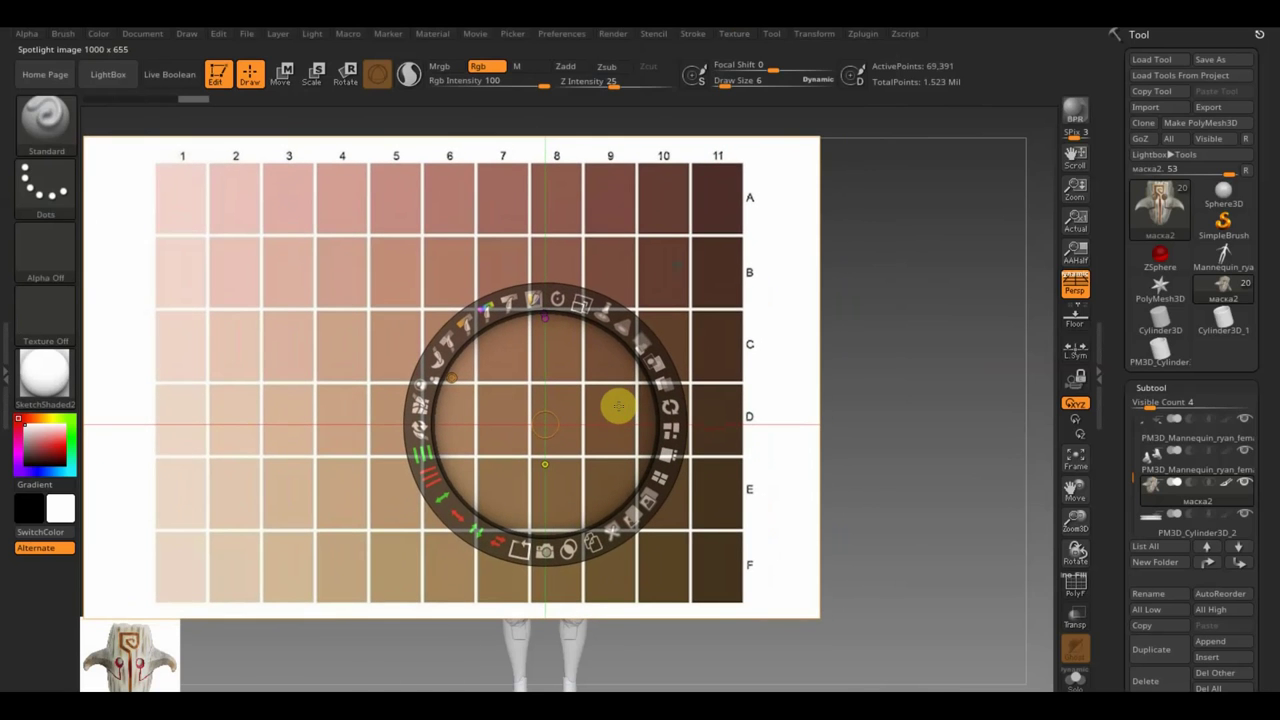
{"action": "key", "text": "z"}
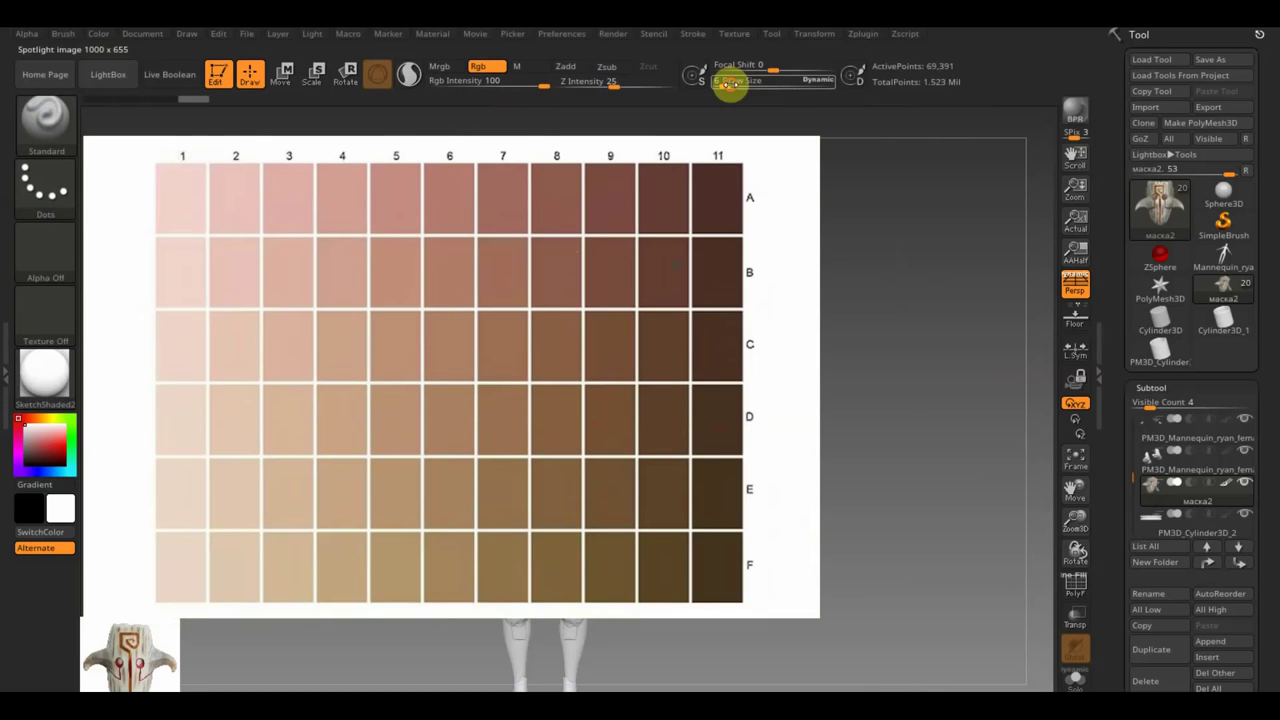
{"action": "left_click", "coordinate": [748, 96]}
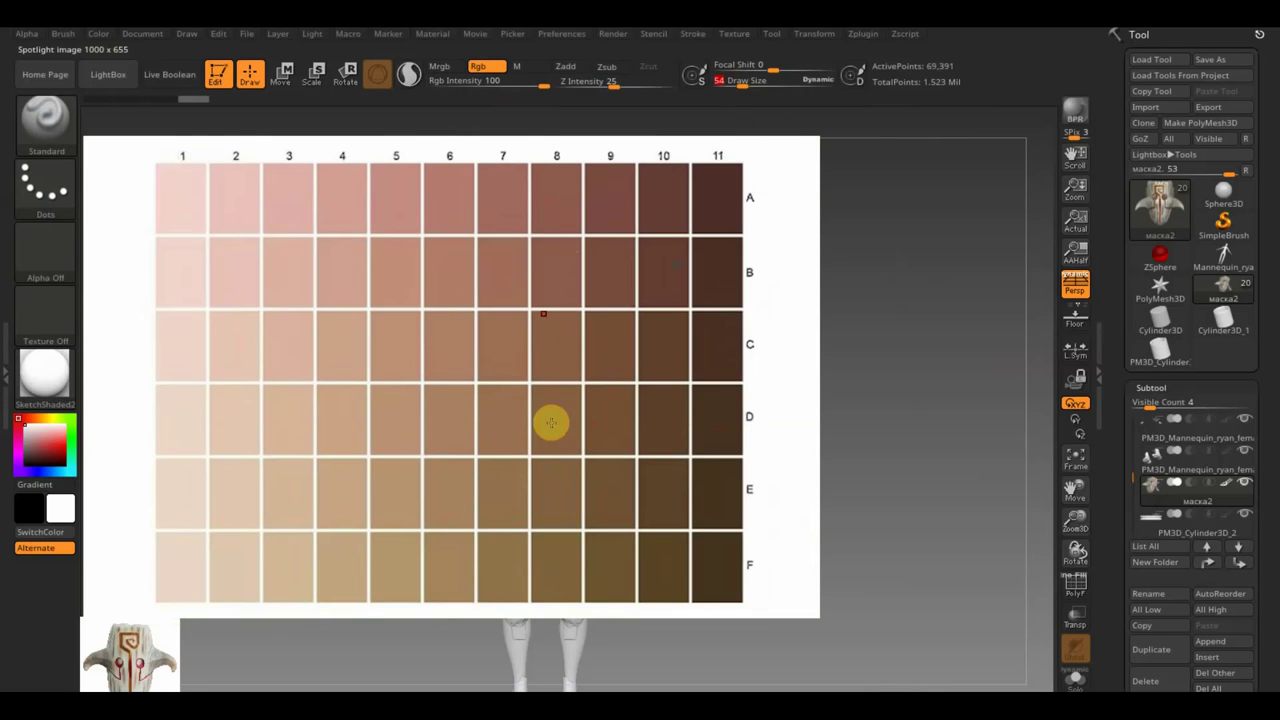
- Select the mannequin body, pick a brown skin tone from the chart and fill the body with it
{"action": "key", "text": "n"}
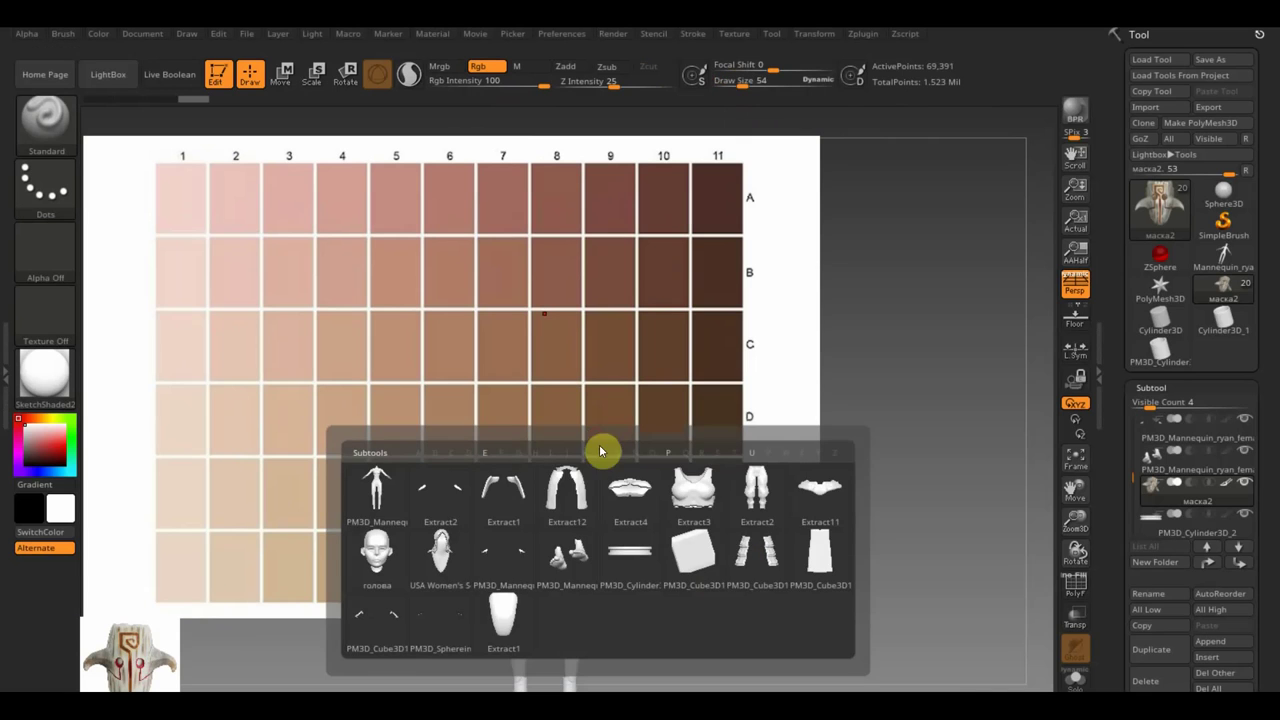
{"action": "left_click", "coordinate": [408, 494]}
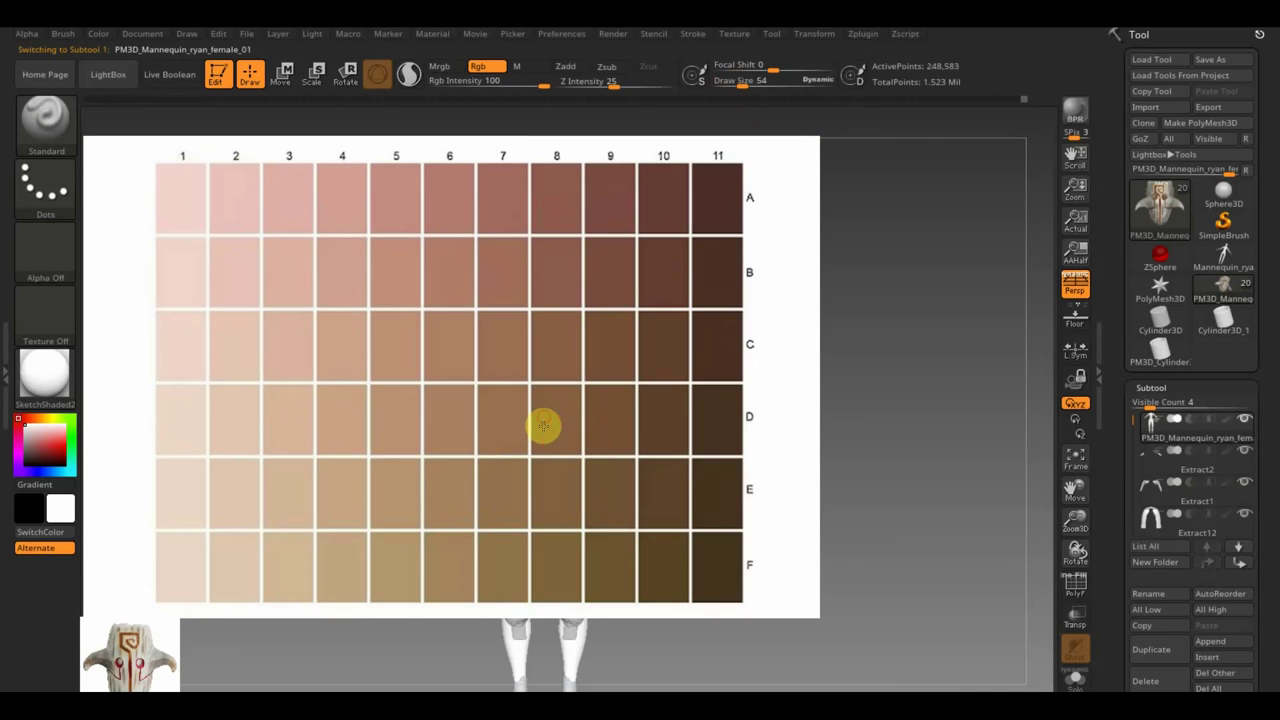
{"action": "key", "text": "shift"}
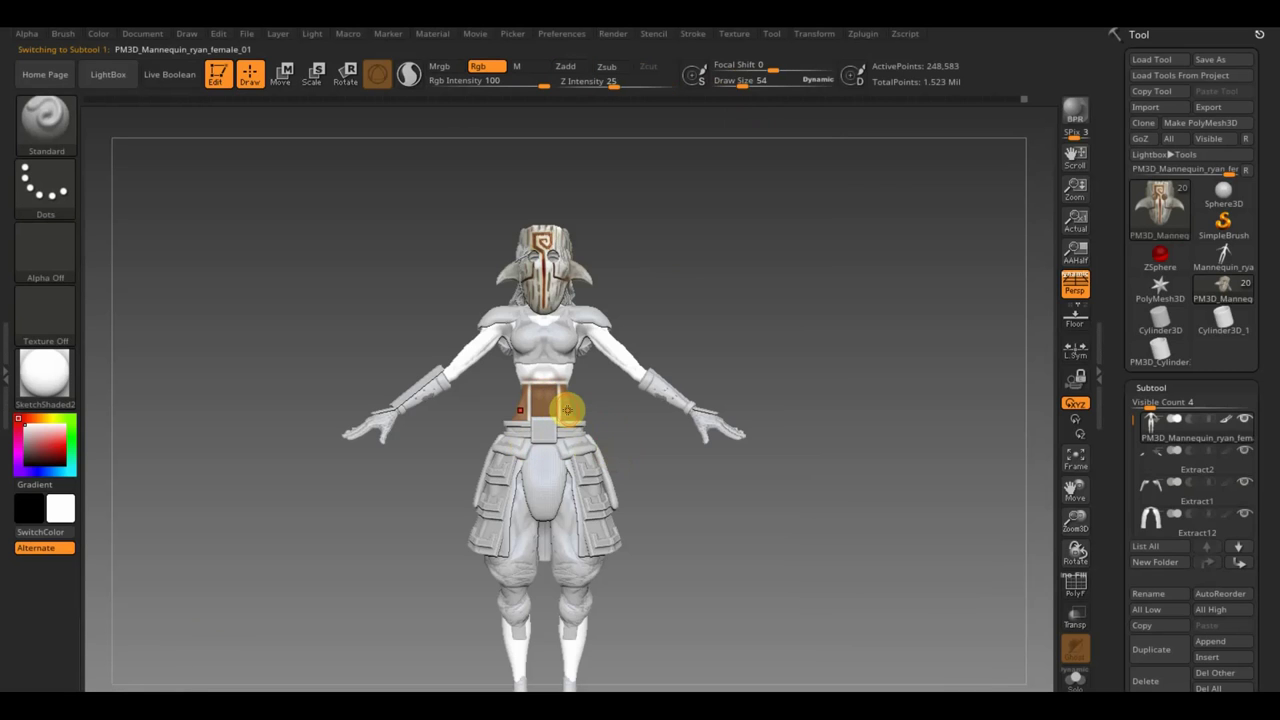
{"action": "key", "text": "c"}
{"action": "key", "text": "ctrl+f"}
{"action": "mouse_move", "coordinate": [553, 395]}
{"action": "left_mouse_down"}
{"action": "mouse_move", "coordinate": [514, 380]}
{"action": "mouse_move", "coordinate": [500, 334]}
{"action": "mouse_move", "coordinate": [565, 312]}
{"action": "left_mouse_up"}
{"action": "key", "text": "shift"}
- Solo the body and paint the remaining arms, thighs, lower legs and briefs in skin tone
{"action": "left_click", "coordinate": [1247, 420], "text": "alt"}
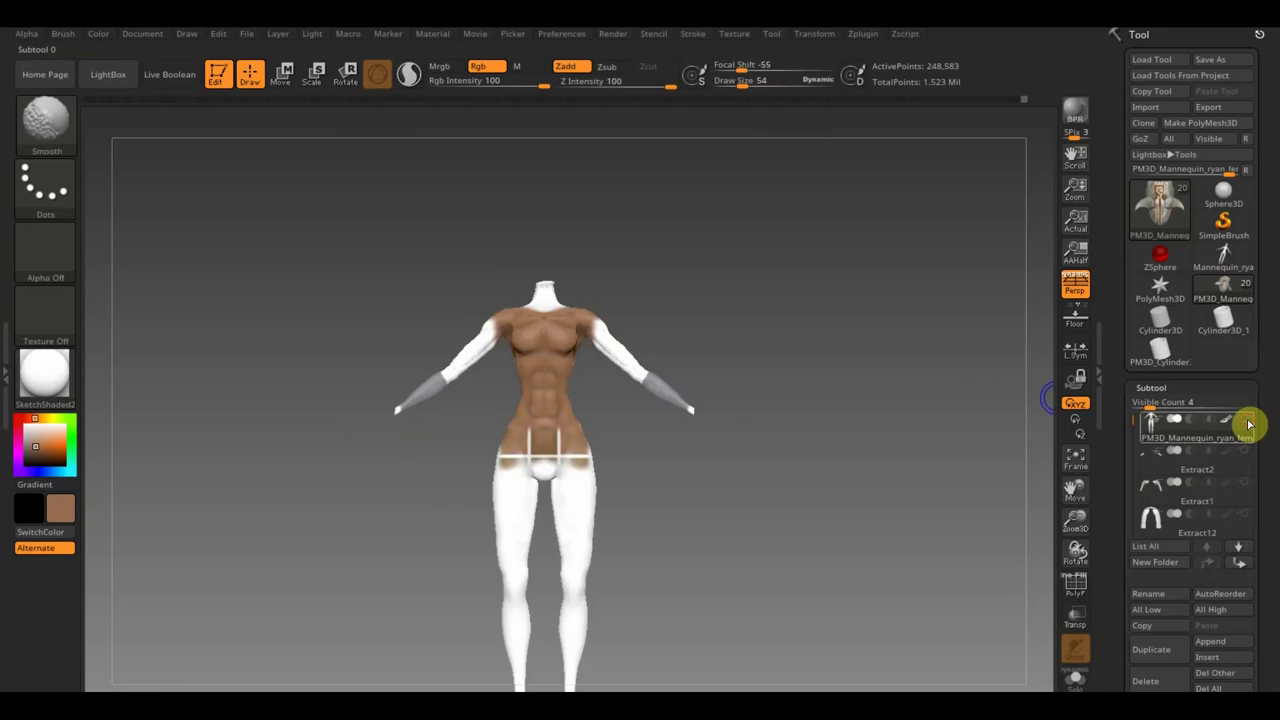
{"action": "left_click", "coordinate": [740, 80]}
{"action": "type", "text": "151"}
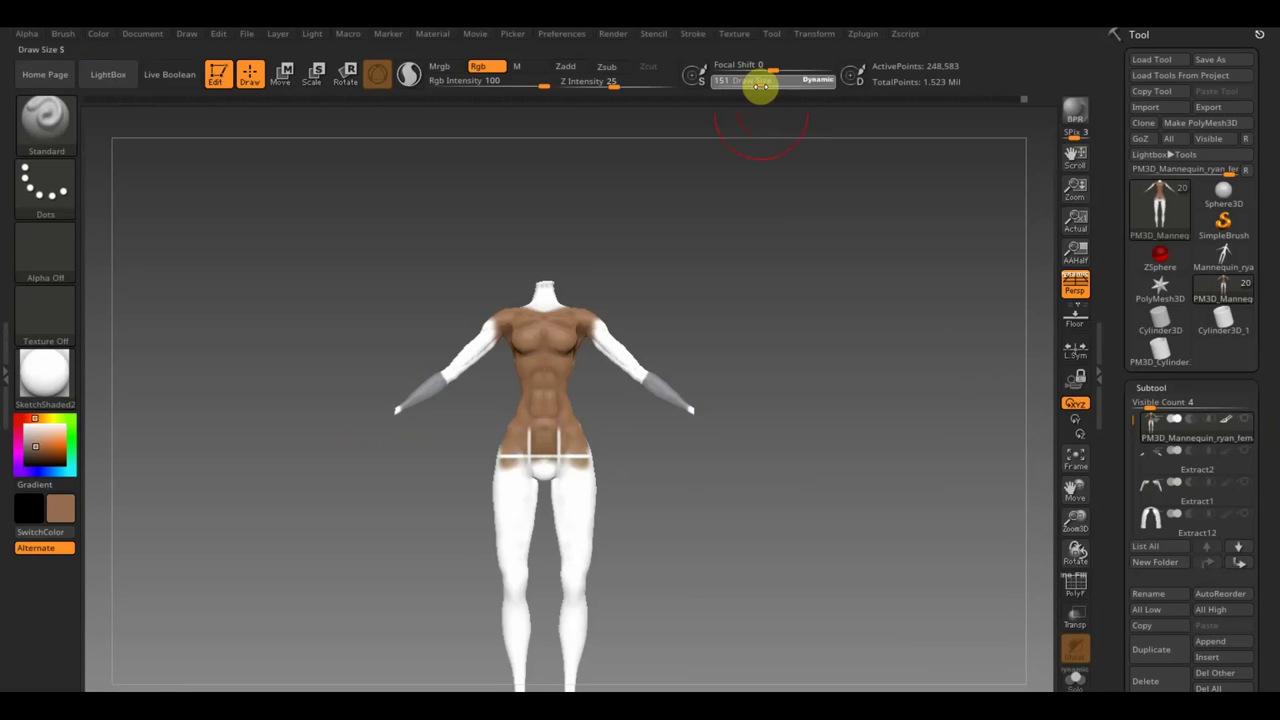
{"action": "left_click_drag", "start_coordinate": [760, 86], "coordinate": [762, 86]}
{"action": "mouse_move", "coordinate": [649, 309]}
{"action": "left_mouse_down"}
{"action": "mouse_move", "coordinate": [651, 371]}
{"action": "mouse_move", "coordinate": [600, 337]}
{"action": "left_mouse_up"}
{"action": "key", "text": "ctrl"}
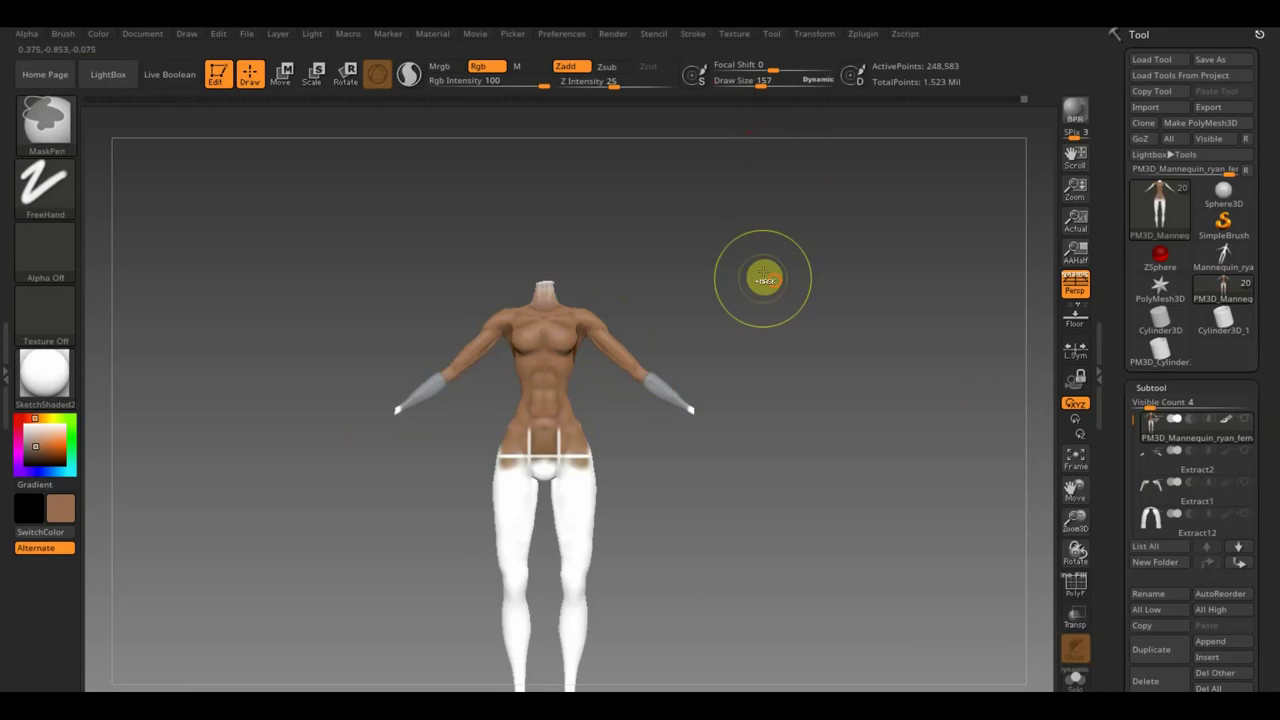
{"action": "left_click_drag", "start_coordinate": [666, 380], "coordinate": [634, 363]}
{"action": "mouse_move", "coordinate": [517, 349]}
{"action": "left_mouse_down"}
{"action": "mouse_move", "coordinate": [543, 555]}
{"action": "mouse_move", "coordinate": [540, 690]}
{"action": "left_mouse_up"}
{"action": "left_click_drag", "start_coordinate": [714, 529], "coordinate": [869, 505]}
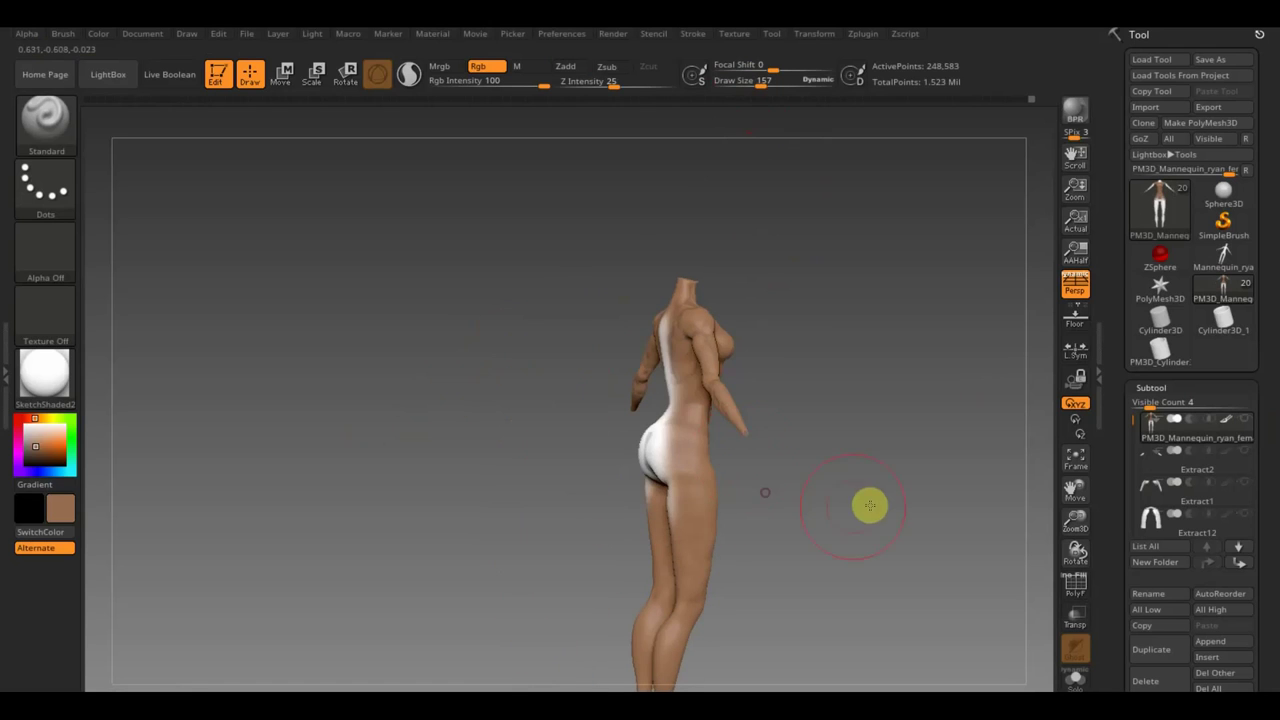
{"action": "mouse_move", "coordinate": [739, 445]}
{"action": "left_mouse_down"}
{"action": "mouse_move", "coordinate": [674, 509]}
{"action": "mouse_move", "coordinate": [726, 229]}
{"action": "left_mouse_up"}
{"action": "mouse_move", "coordinate": [780, 469]}
{"action": "left_mouse_down"}
{"action": "mouse_move", "coordinate": [825, 490]}
{"action": "mouse_move", "coordinate": [728, 538]}
{"action": "mouse_move", "coordinate": [703, 394]}
{"action": "left_mouse_up"}
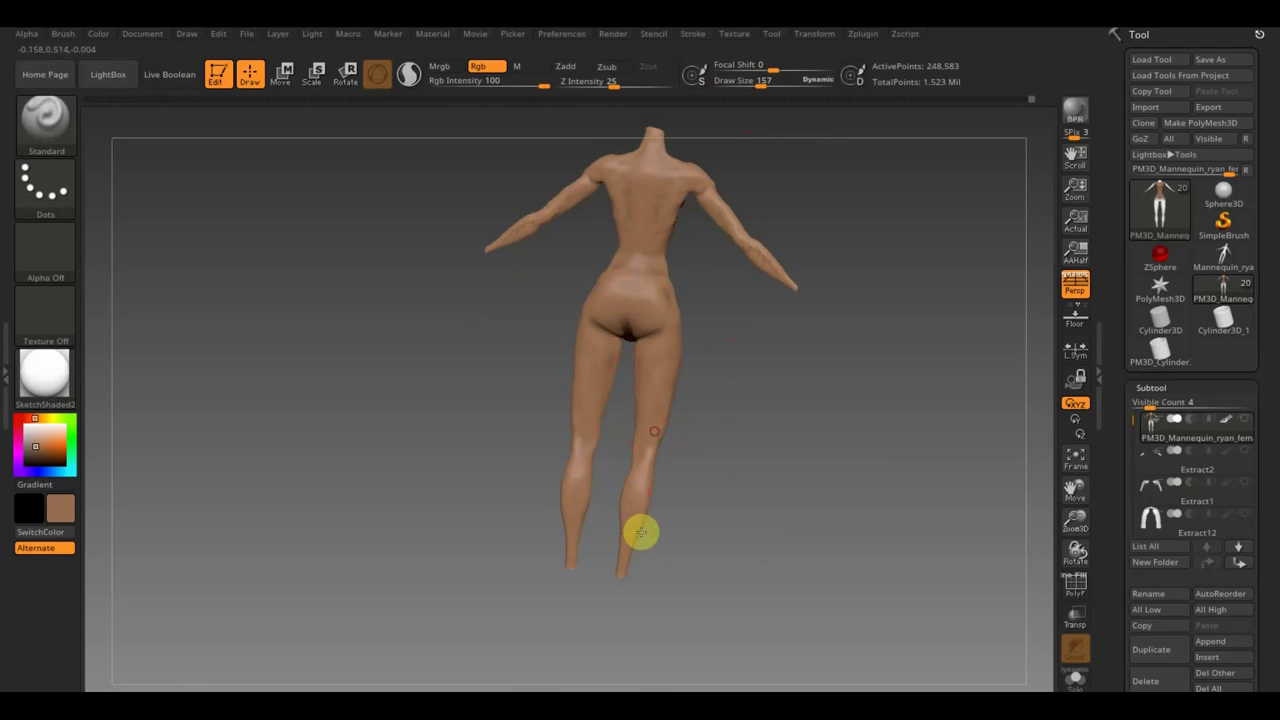
{"action": "mouse_move", "coordinate": [640, 531]}
{"action": "left_mouse_down"}
{"action": "mouse_move", "coordinate": [810, 387]}
{"action": "mouse_move", "coordinate": [797, 443]}
{"action": "left_mouse_up"}
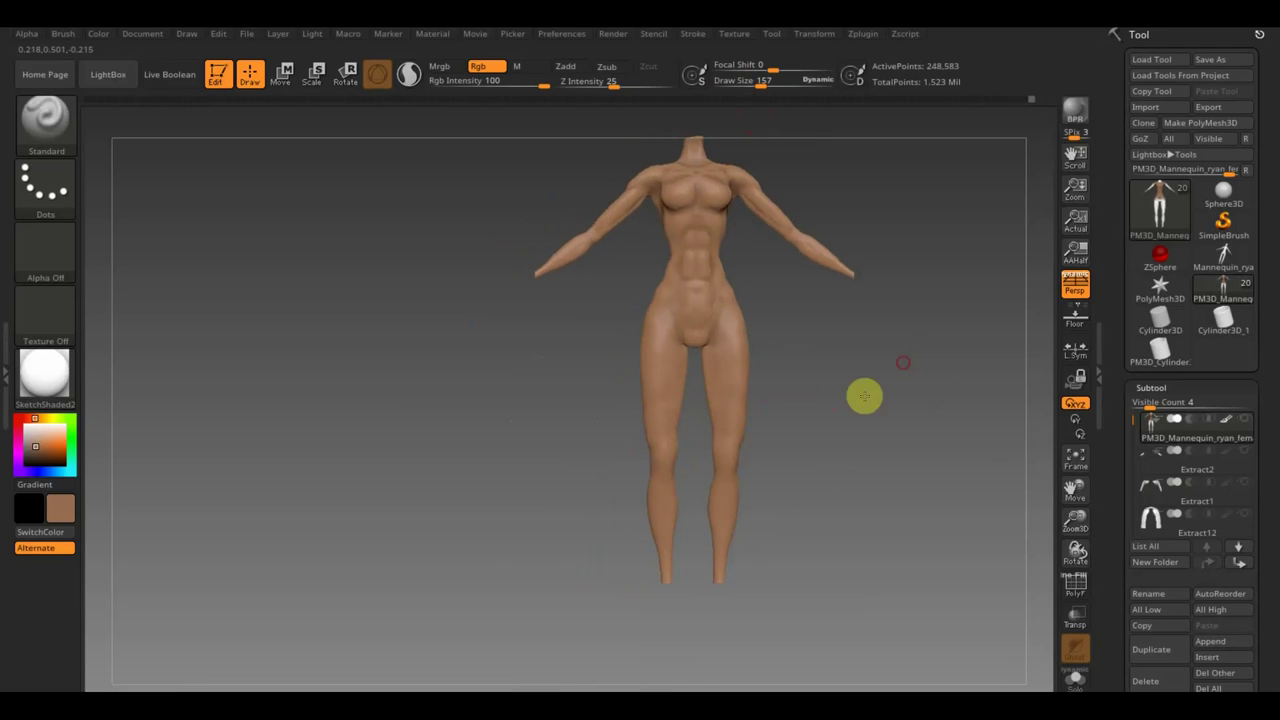
{"action": "left_click_drag", "start_coordinate": [863, 394], "coordinate": [797, 443], "text": "alt"}
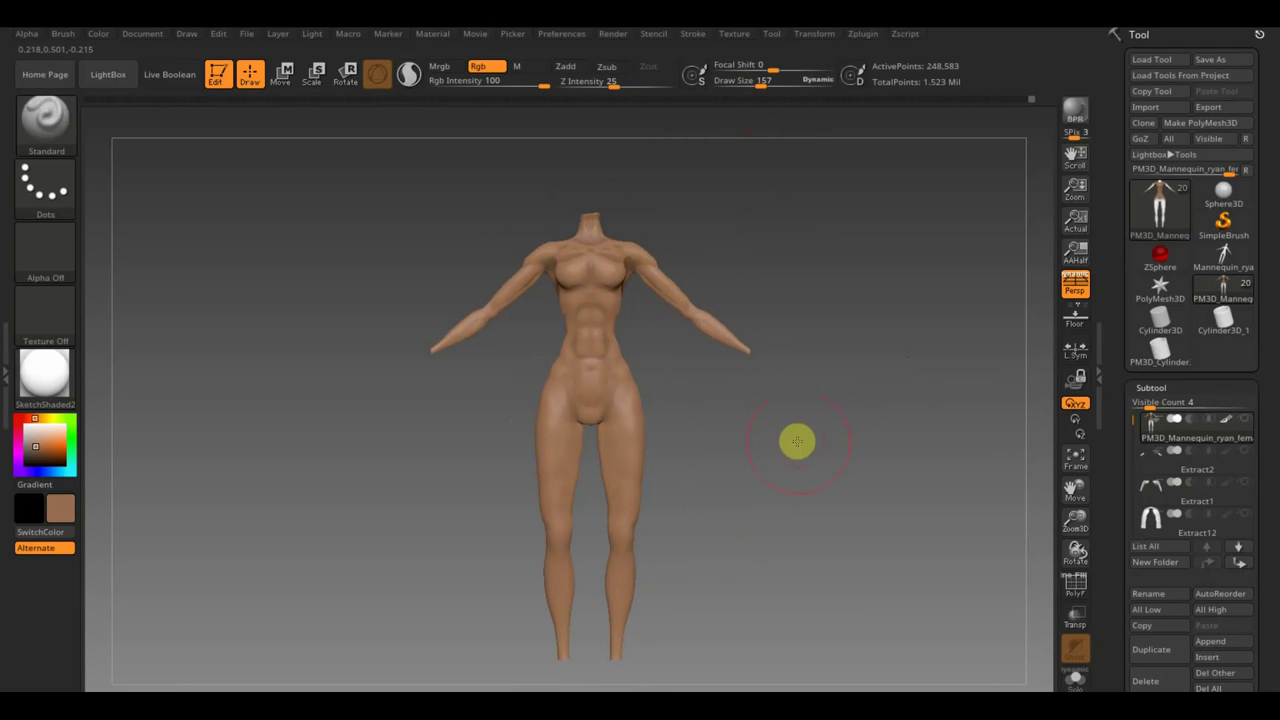
- Unhide all subtools so the mask, armor and pants show again, and reselect the body
{"action": "left_click", "coordinate": [1246, 452]}
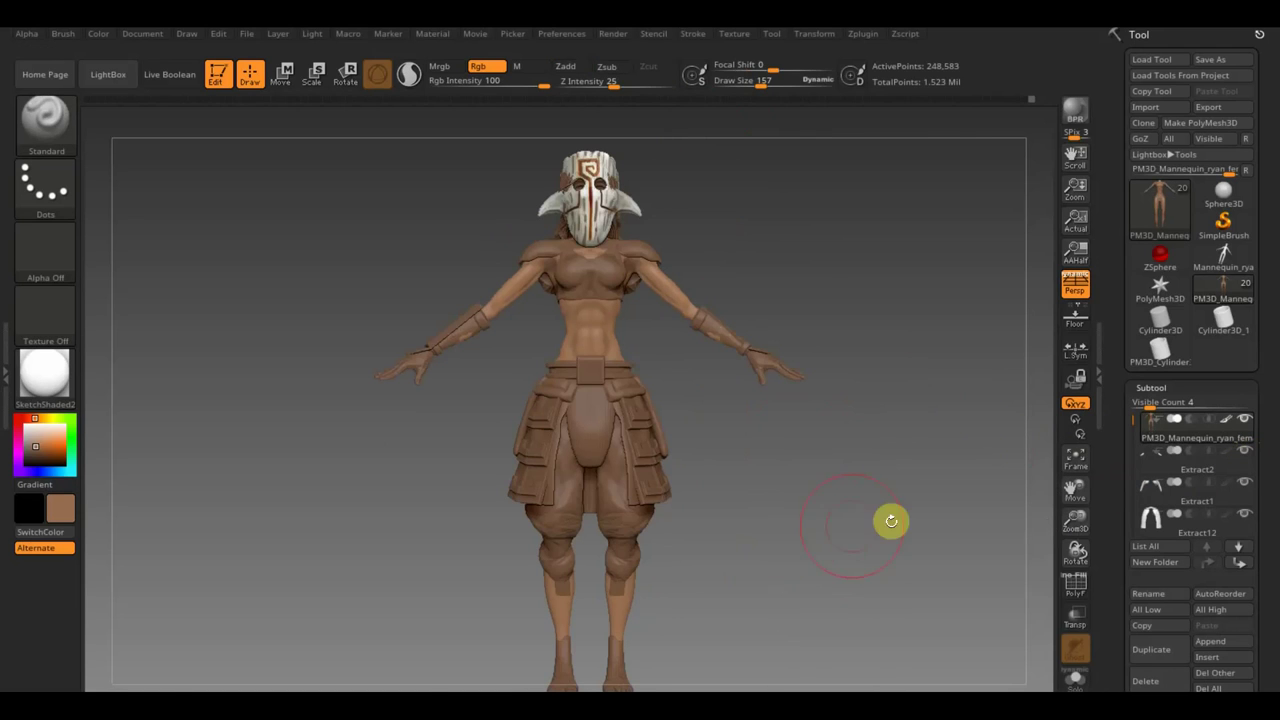
{"action": "key", "text": "n"}
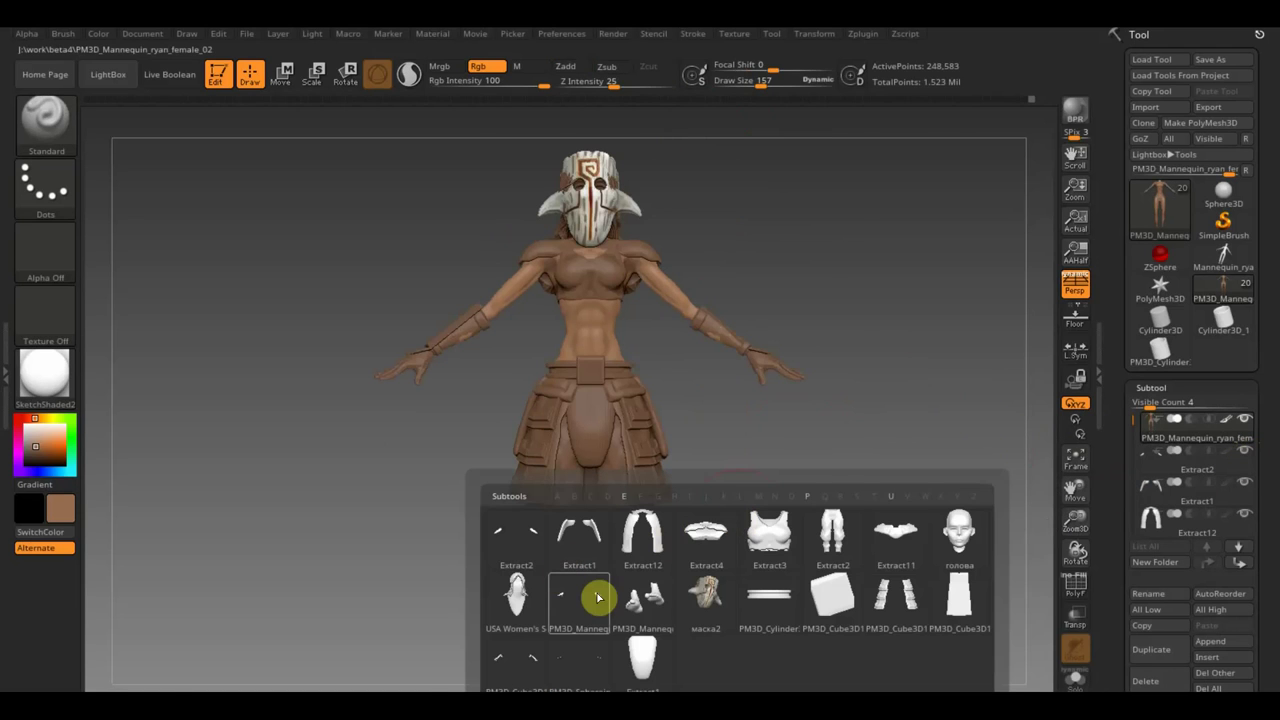
{"action": "left_click", "coordinate": [591, 612]}
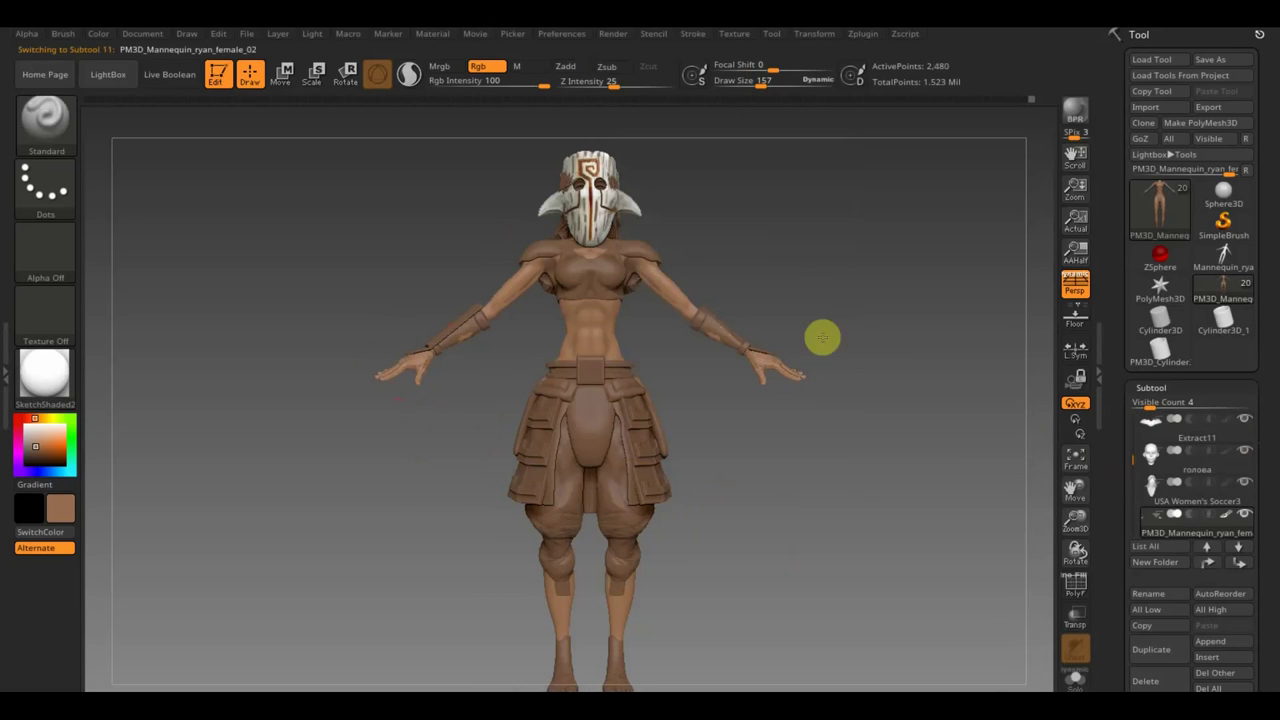
{"action": "left_click_drag", "start_coordinate": [706, 351], "coordinate": [873, 294]}
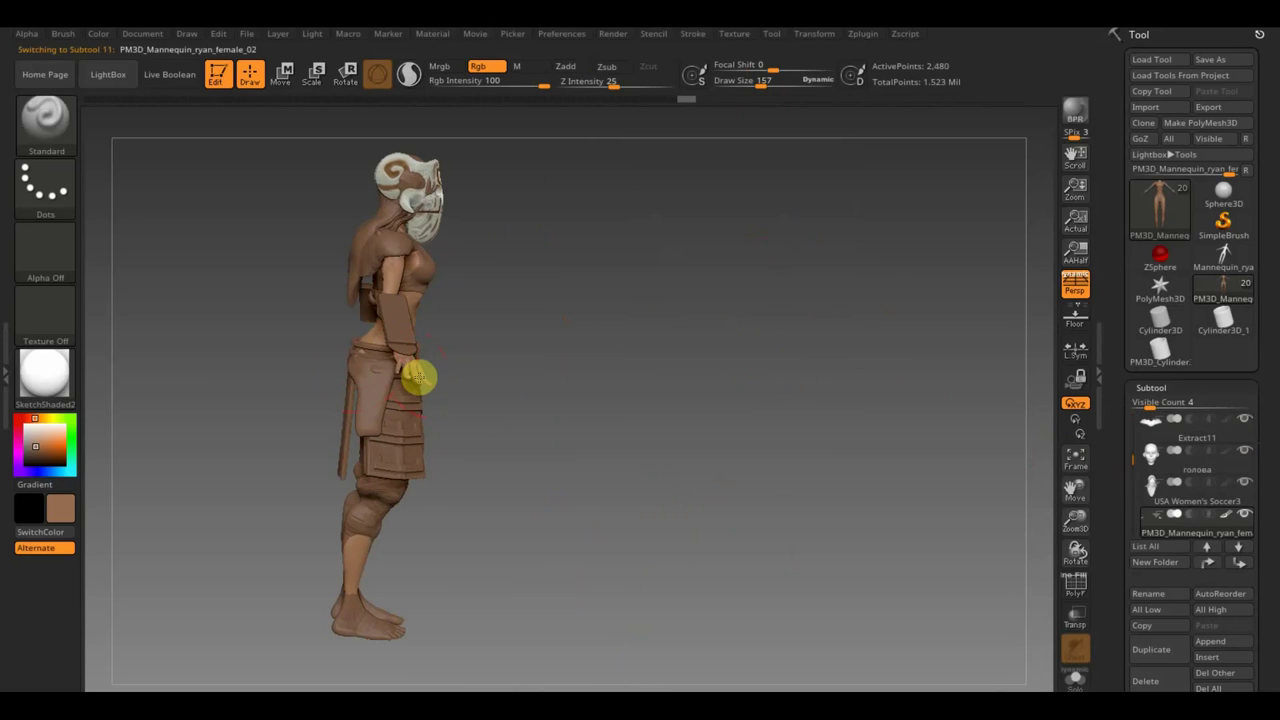
{"action": "mouse_move", "coordinate": [654, 371]}
{"action": "left_mouse_down"}
{"action": "mouse_move", "coordinate": [628, 363]}
{"action": "mouse_move", "coordinate": [714, 420]}
{"action": "left_mouse_up"}
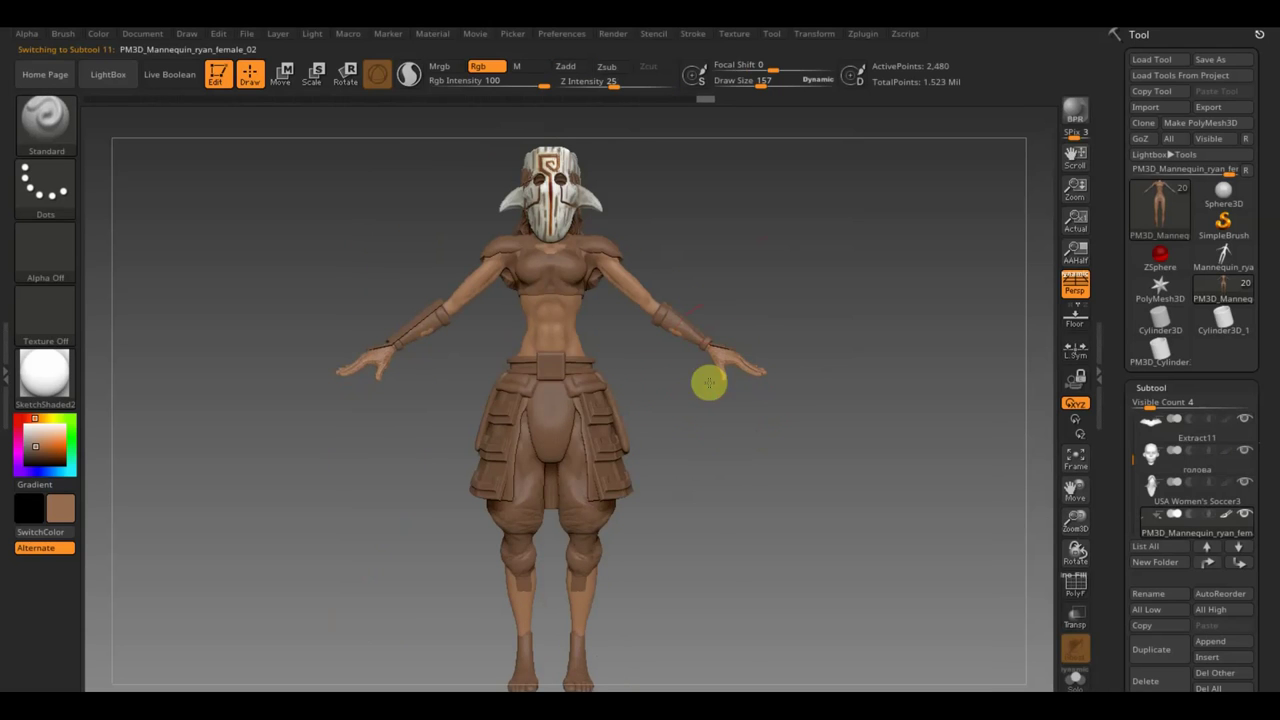
- Switch to the other mannequin piece and reduce the brush to draw size 21
{"action": "key", "text": "n"}
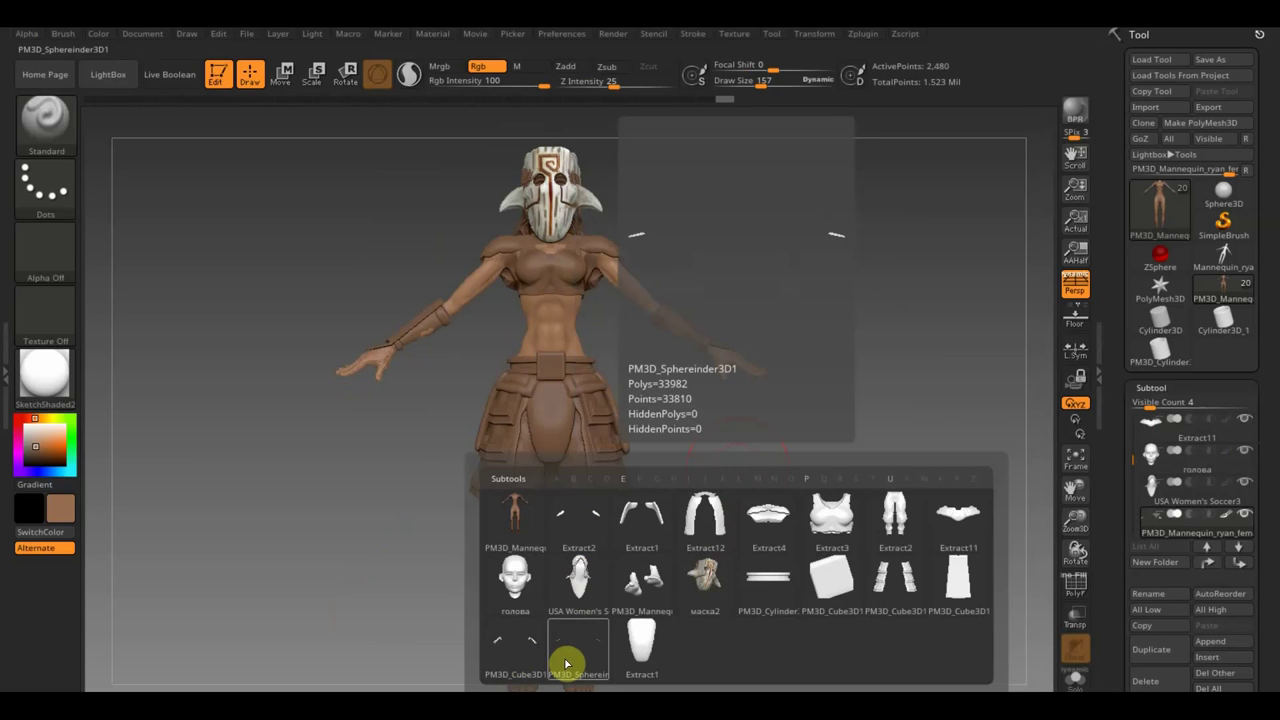
{"action": "left_click", "coordinate": [648, 584]}
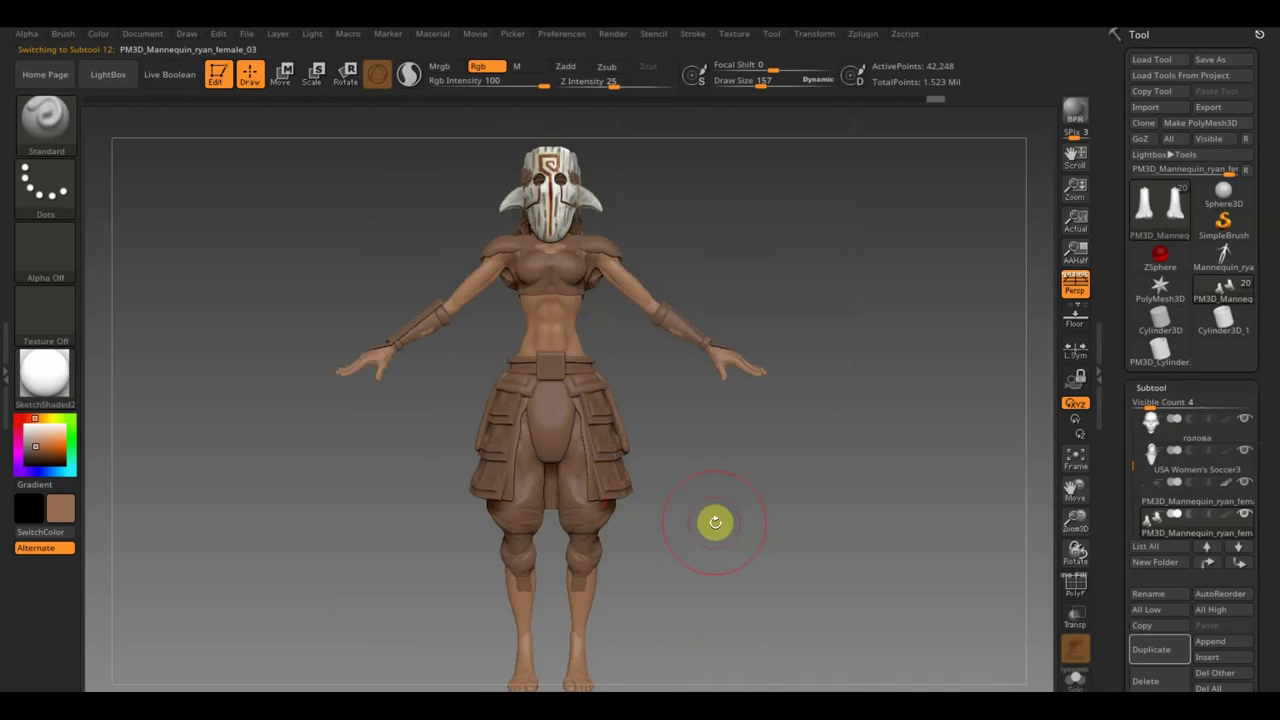
{"action": "left_click_drag", "start_coordinate": [716, 521], "coordinate": [694, 446], "text": "alt"}
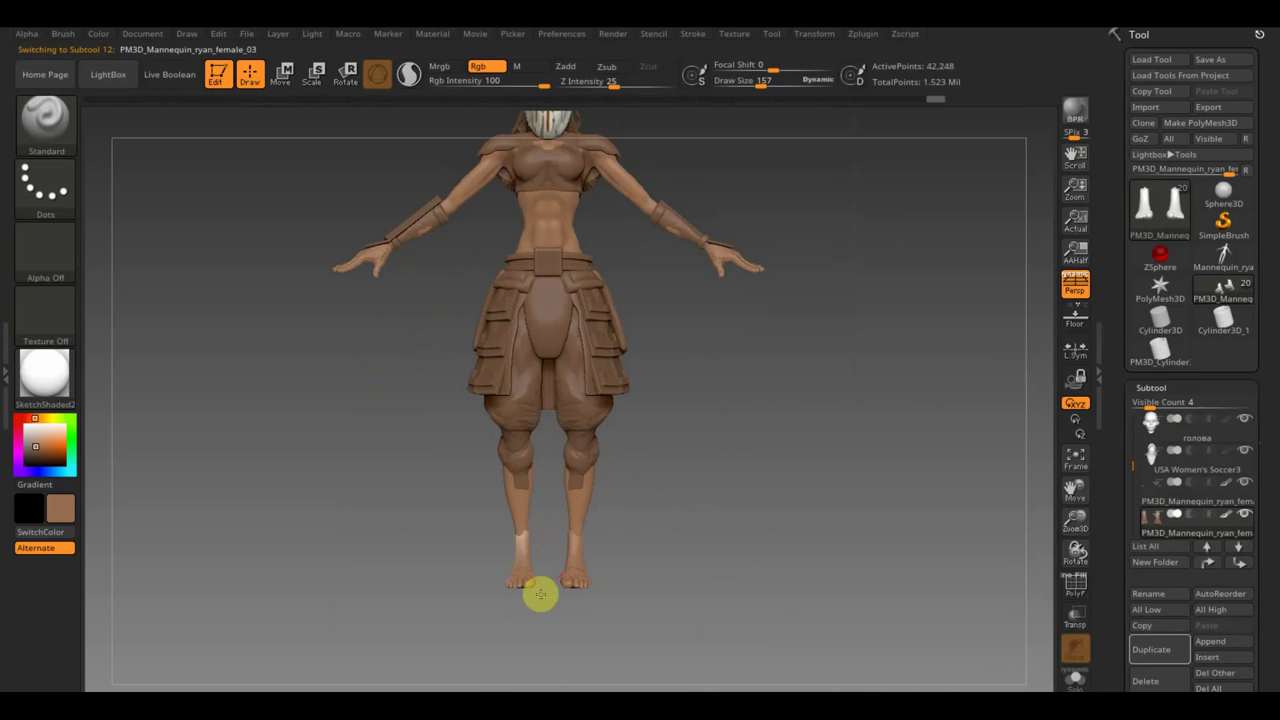
{"action": "left_click_drag", "start_coordinate": [611, 572], "coordinate": [726, 569]}
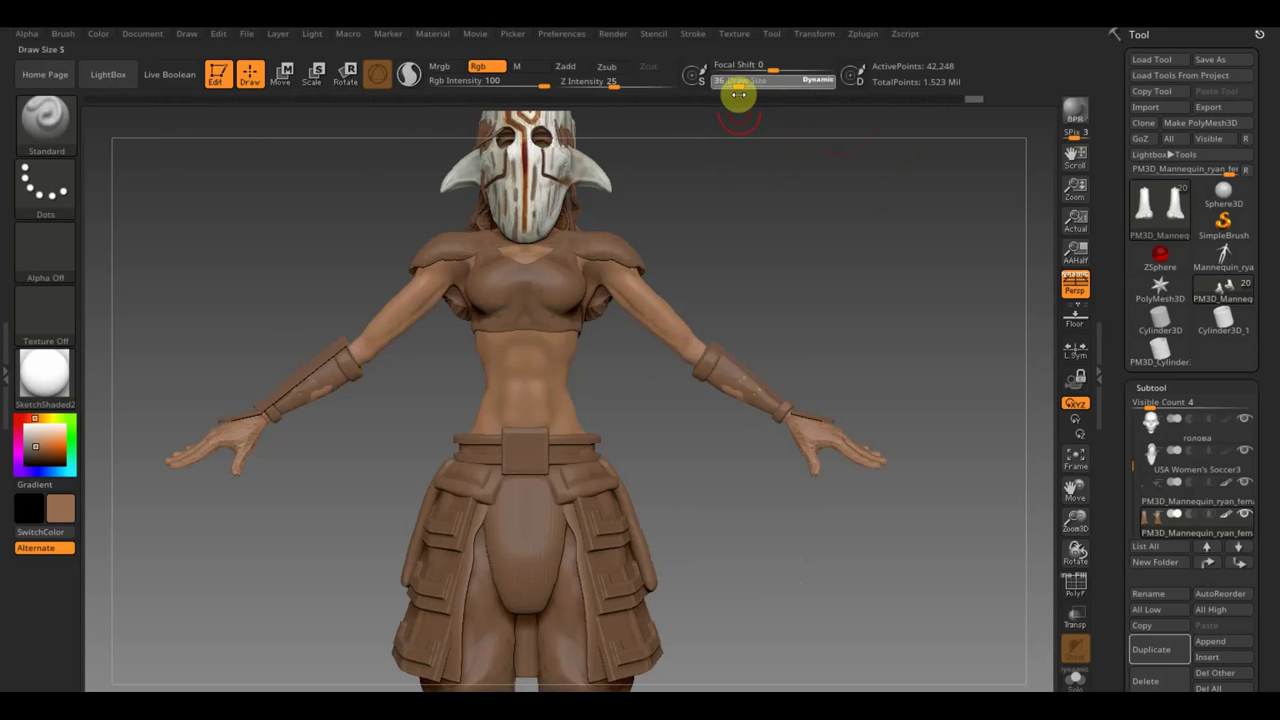
{"action": "left_click_drag", "start_coordinate": [738, 94], "coordinate": [732, 94]}
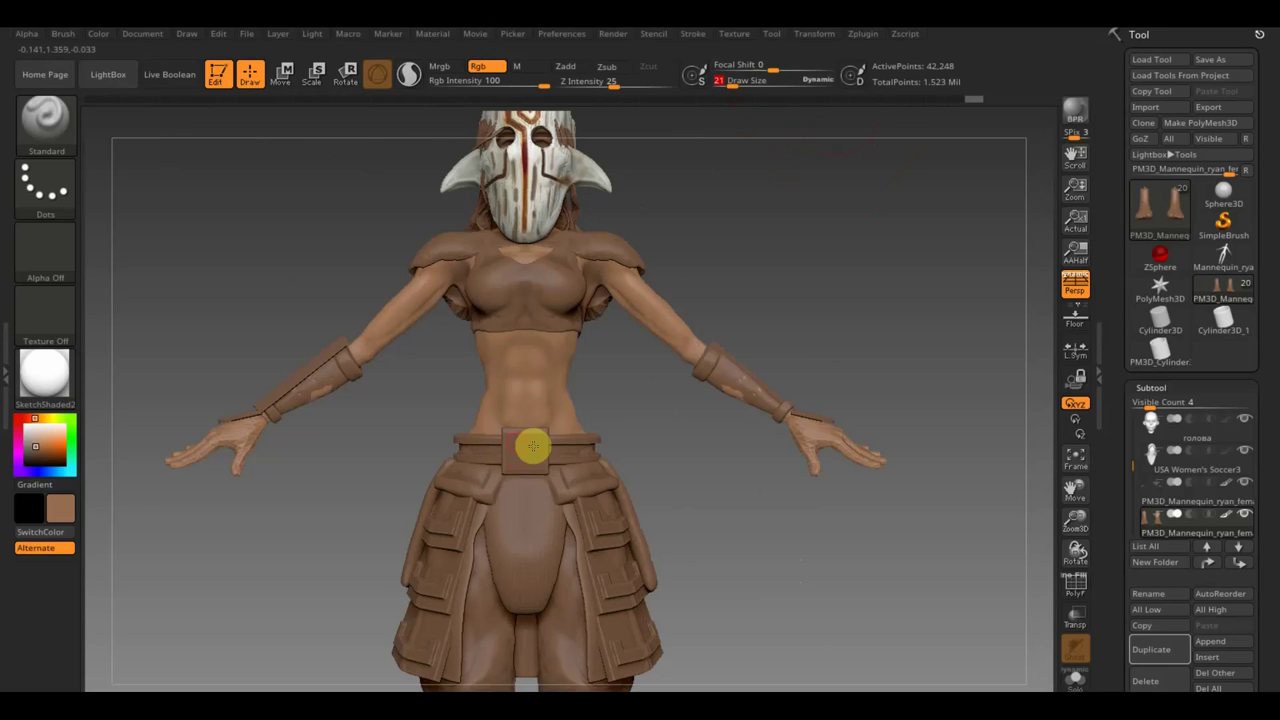
{"action": "mouse_move", "coordinate": [660, 428]}
{"action": "left_mouse_down"}
{"action": "mouse_move", "coordinate": [600, 500]}
{"action": "mouse_move", "coordinate": [711, 500]}
{"action": "mouse_move", "coordinate": [704, 477]}
{"action": "mouse_move", "coordinate": [787, 513]}
{"action": "left_mouse_up"}
{"action": "key", "text": "n"}
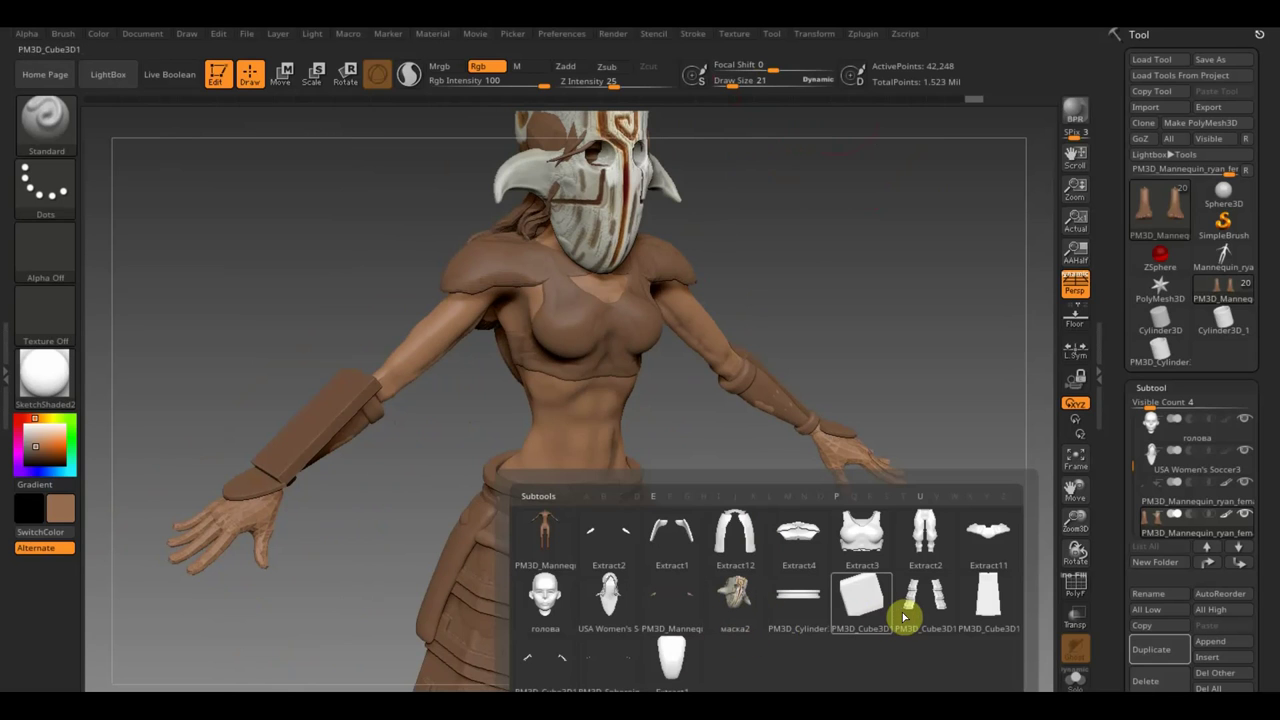
{"action": "mouse_move", "coordinate": [545, 664]}
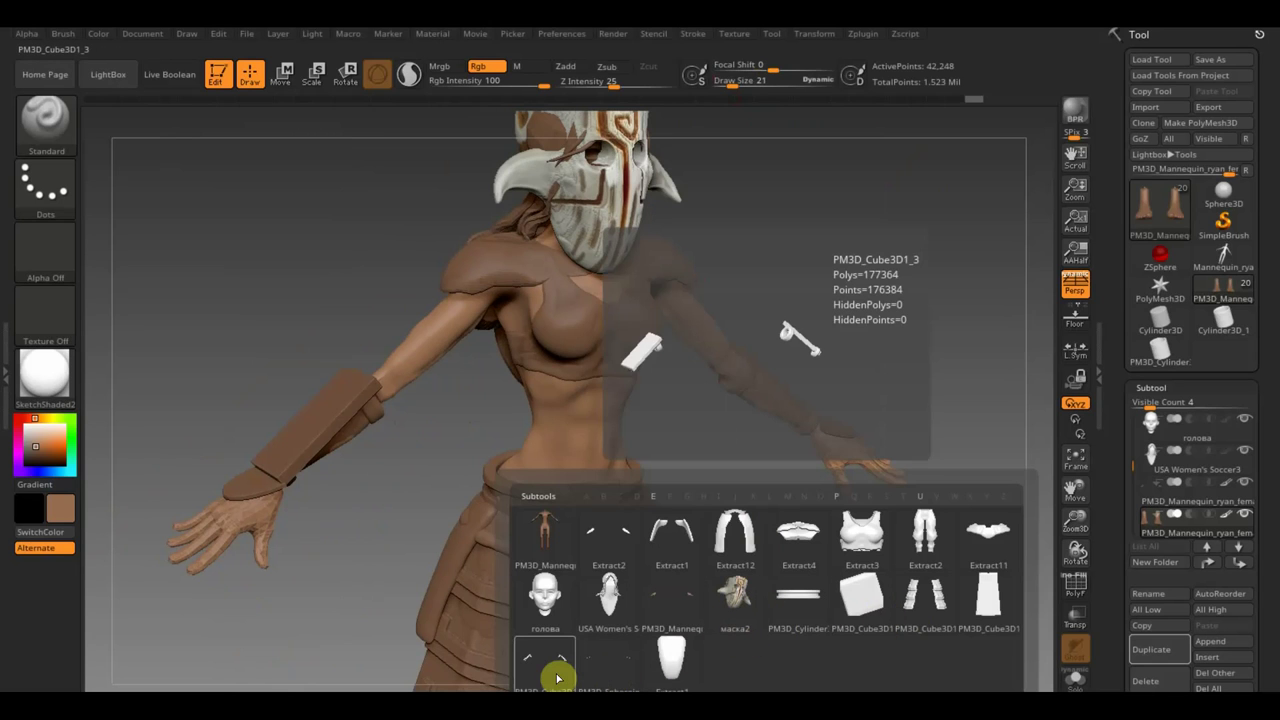
- Activate PM3D_Cube3D1_3 and open its Geometry and Modify Topology options
{"action": "left_click", "coordinate": [556, 678]}
{"action": "scroll", "coordinate": [1270, 620], "scroll_direction": "down", "scroll_amount": 3}
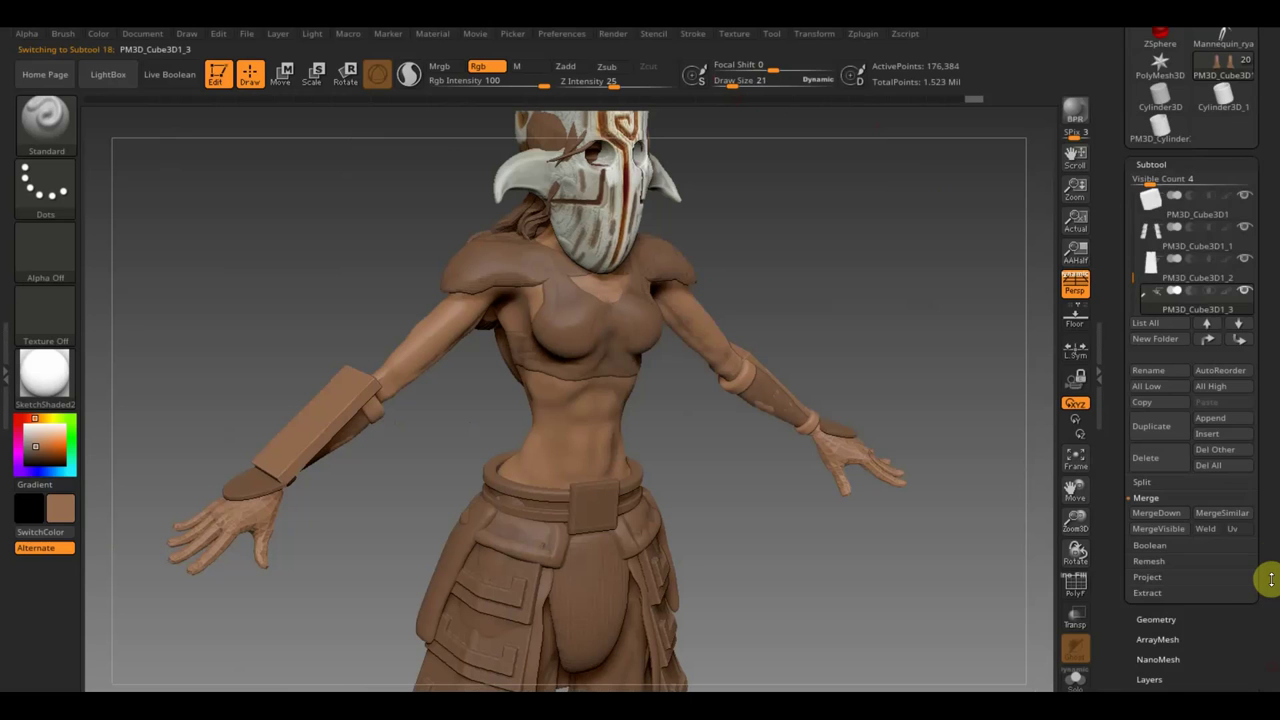
{"action": "left_click", "coordinate": [1197, 603]}
{"action": "left_click", "coordinate": [1166, 498]}
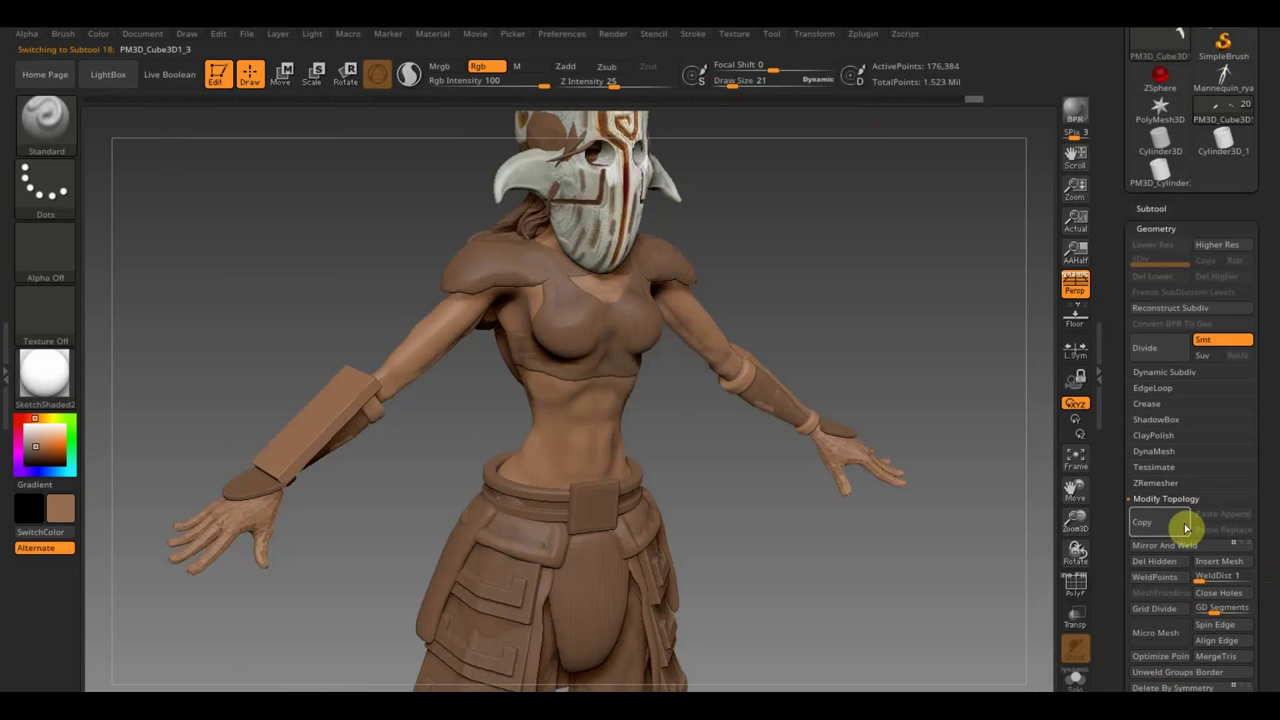
{"action": "mouse_move", "coordinate": [1015, 560]}
{"action": "left_mouse_down"}
{"action": "mouse_move", "coordinate": [859, 590]}
{"action": "mouse_move", "coordinate": [766, 560]}
{"action": "left_mouse_up"}
{"action": "left_click_drag", "start_coordinate": [284, 443], "coordinate": [423, 537]}
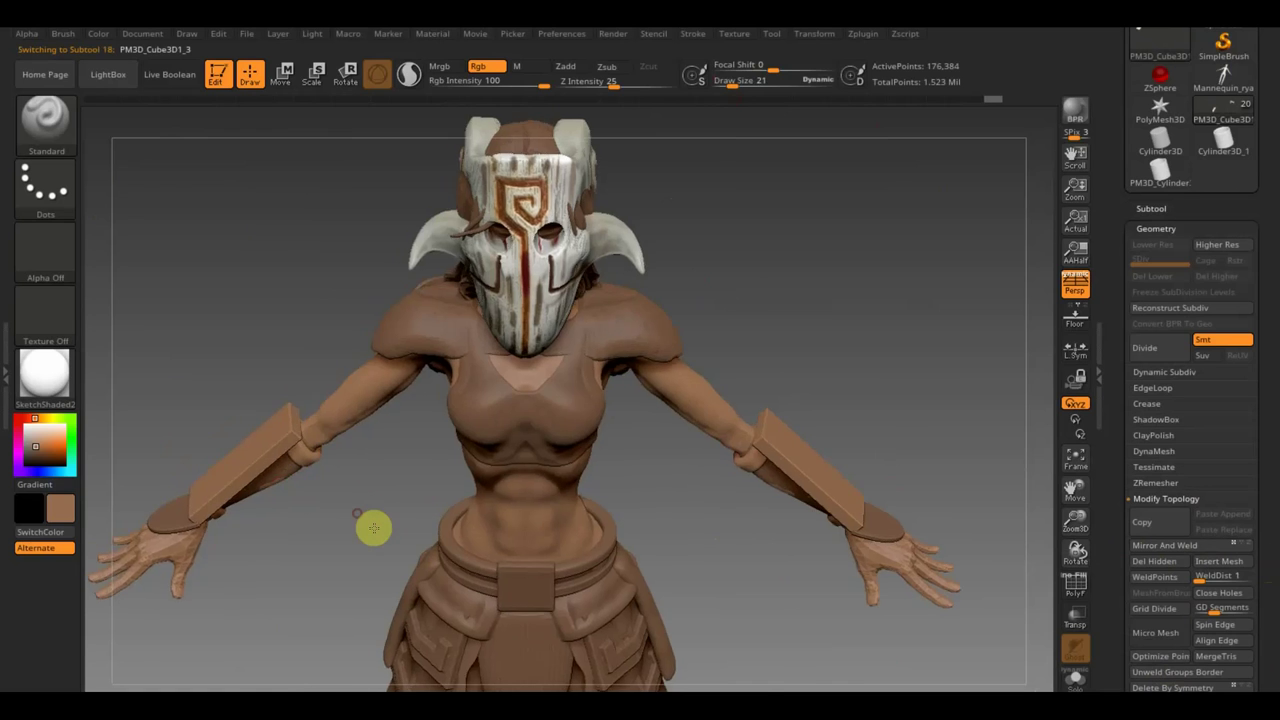
{"action": "mouse_move", "coordinate": [533, 537]}
{"action": "left_mouse_down", "text": "shift"}
{"action": "mouse_move", "coordinate": [534, 486]}
{"action": "mouse_move", "coordinate": [657, 480]}
{"action": "mouse_move", "coordinate": [654, 449]}
{"action": "mouse_move", "coordinate": [691, 509]}
{"action": "mouse_move", "coordinate": [723, 329]}
{"action": "mouse_move", "coordinate": [758, 512]}
{"action": "left_mouse_up", "text": "shift"}
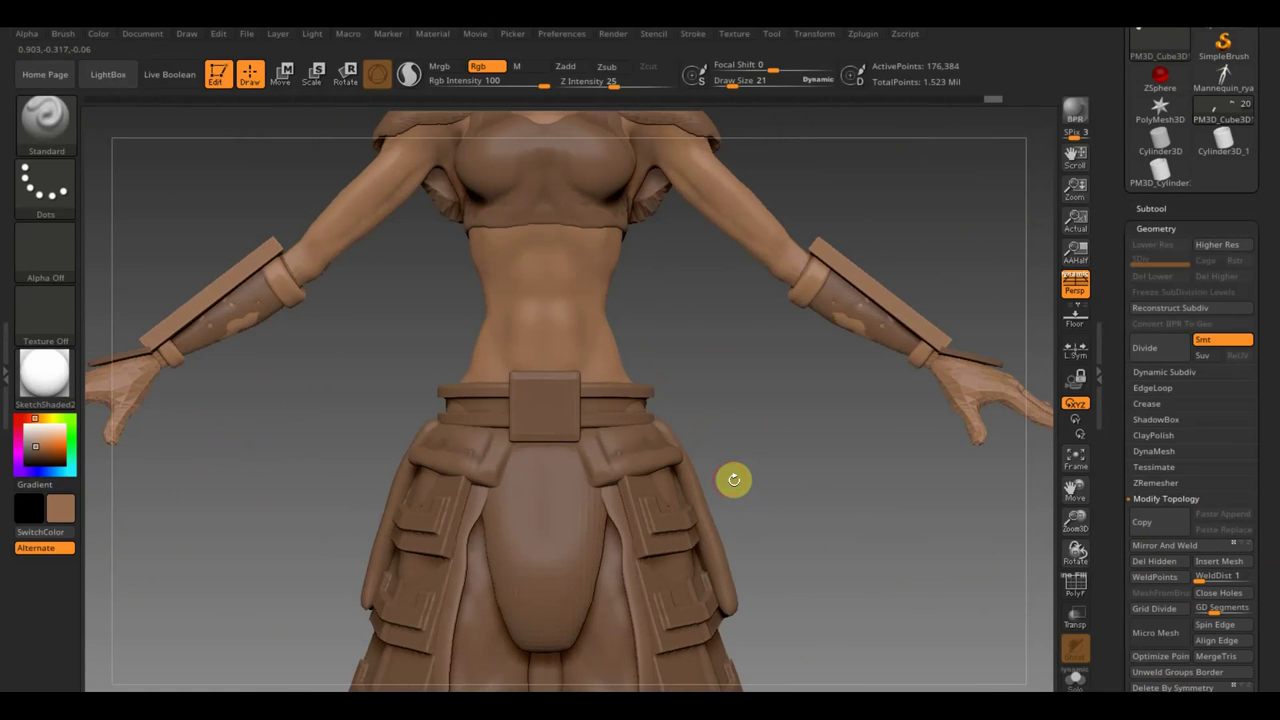
- Select the PM3D_Cube3D1 piece and zoom in on the belt buckle
{"action": "key", "text": "n"}
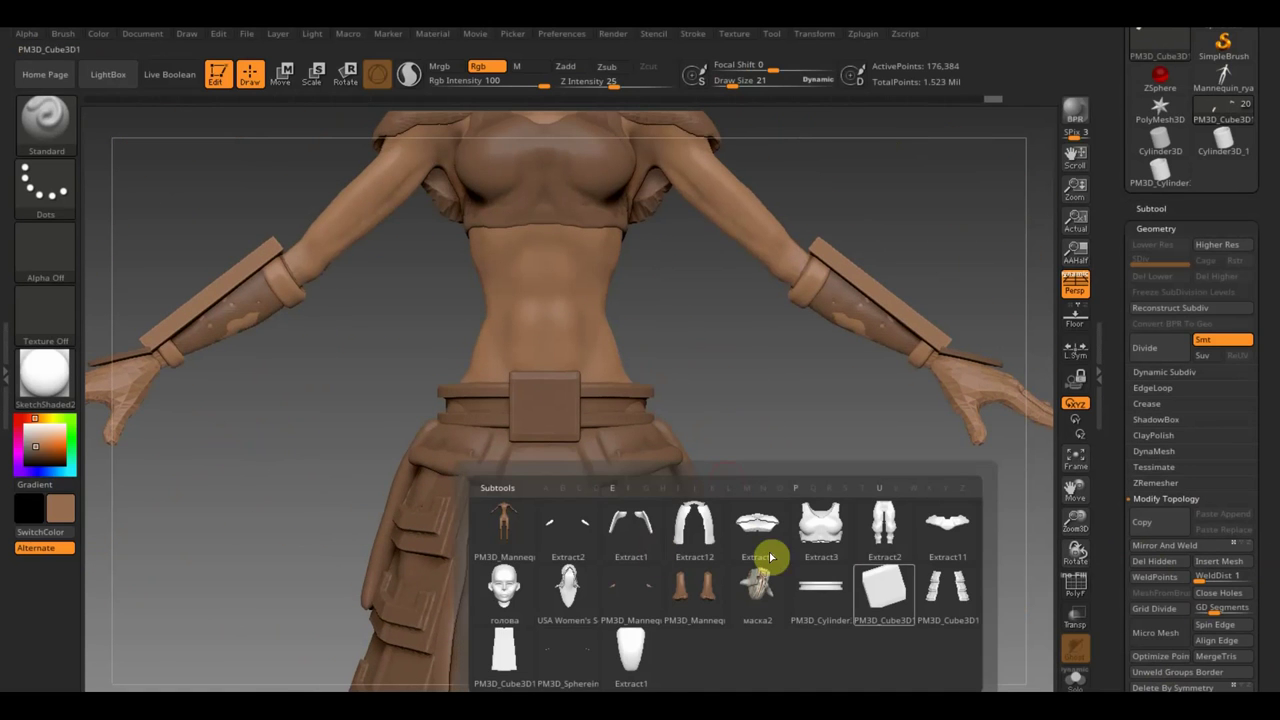
{"action": "left_click", "coordinate": [875, 589]}
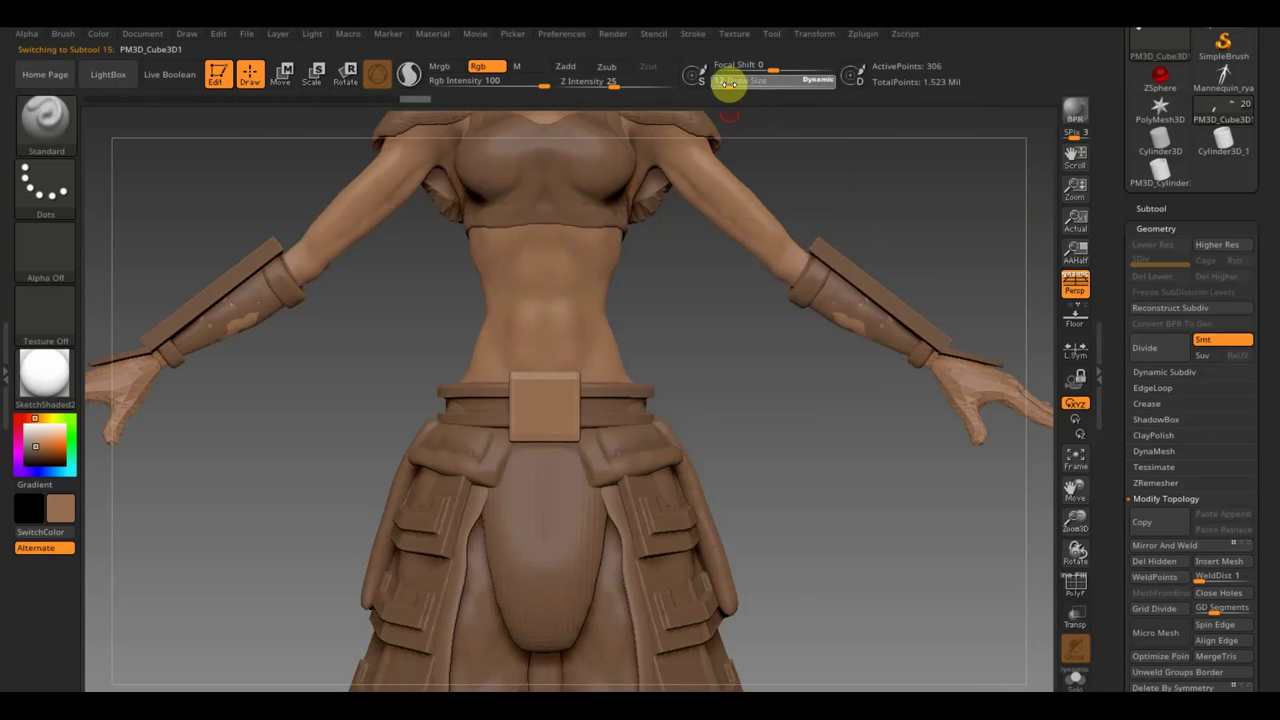
{"action": "key", "text": "ctrl"}
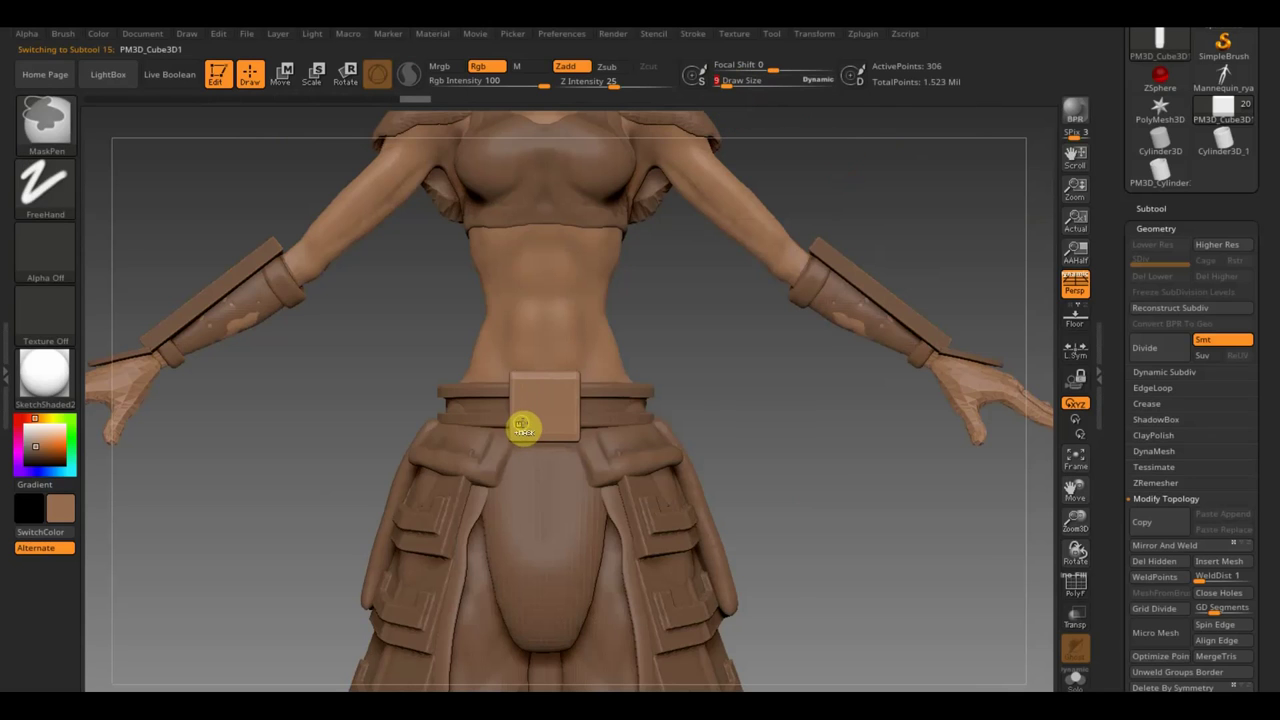
{"action": "mouse_move", "coordinate": [709, 380]}
{"action": "left_mouse_down", "text": "alt"}
{"action": "mouse_move", "coordinate": [868, 337]}
{"action": "mouse_move", "coordinate": [920, 397]}
{"action": "mouse_move", "coordinate": [886, 554]}
{"action": "left_mouse_up", "text": "alt"}
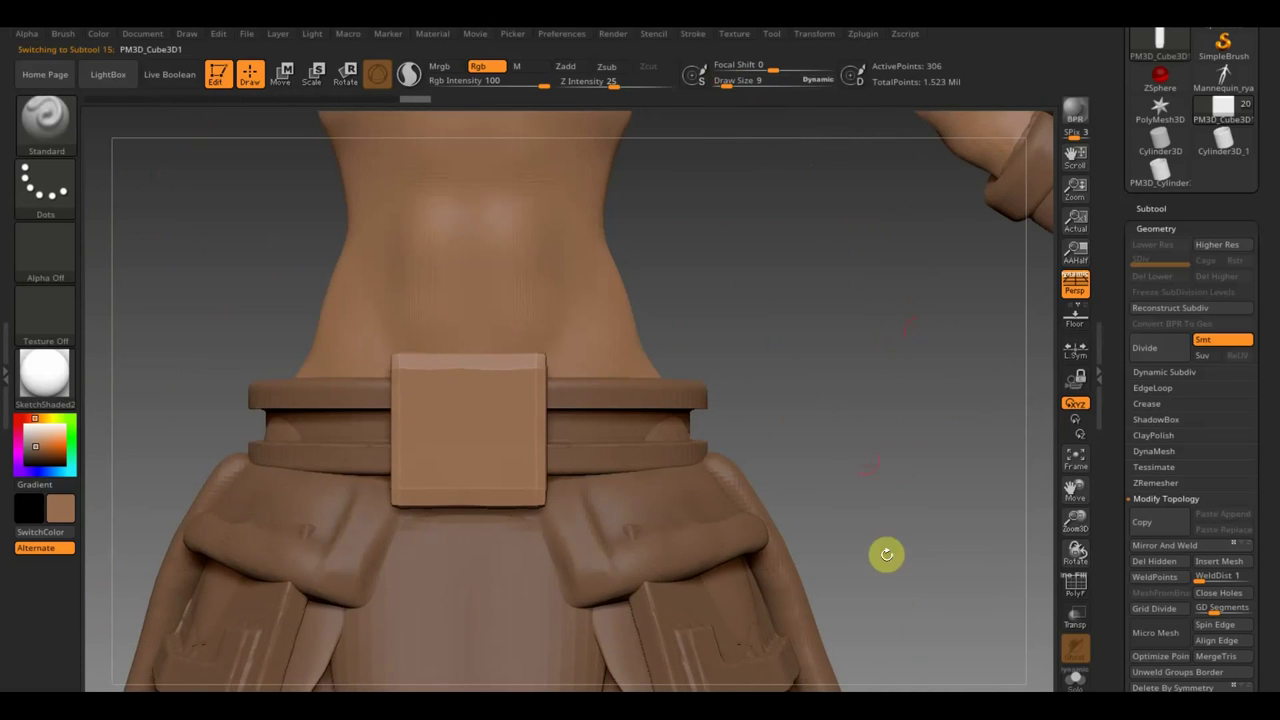
{"action": "key", "text": "ctrl"}
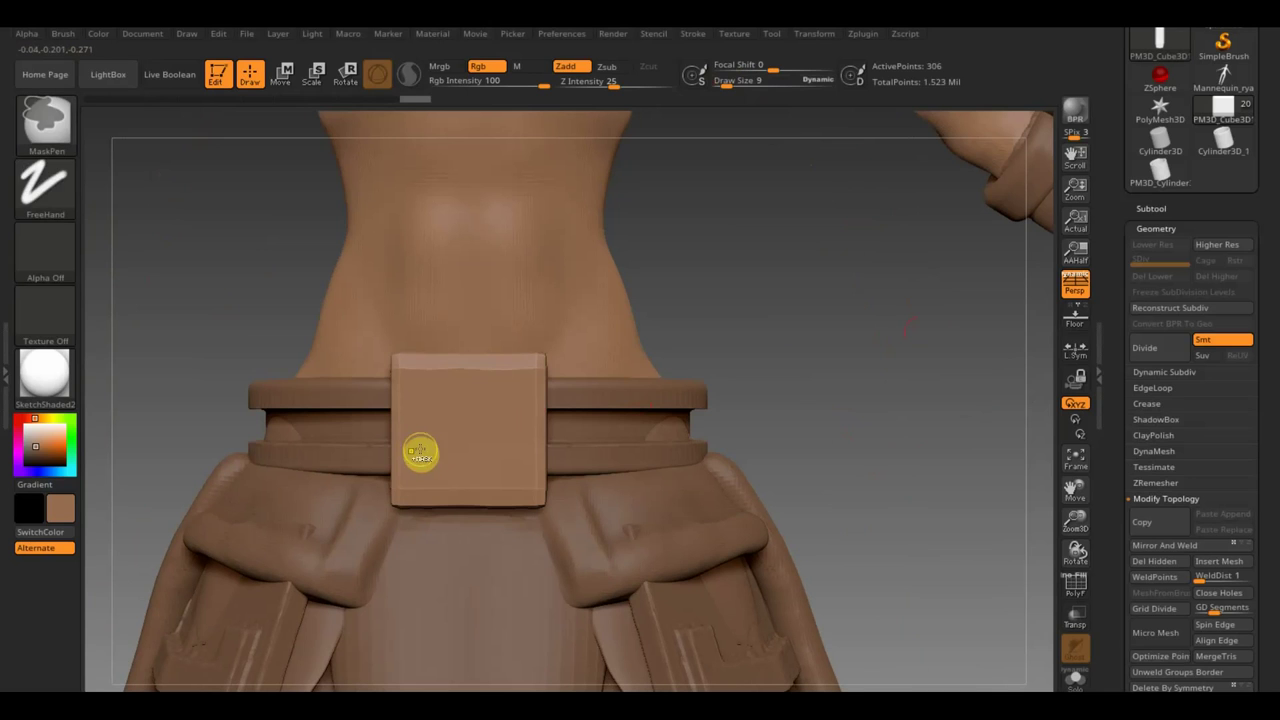
{"action": "key", "text": "ctrl"}
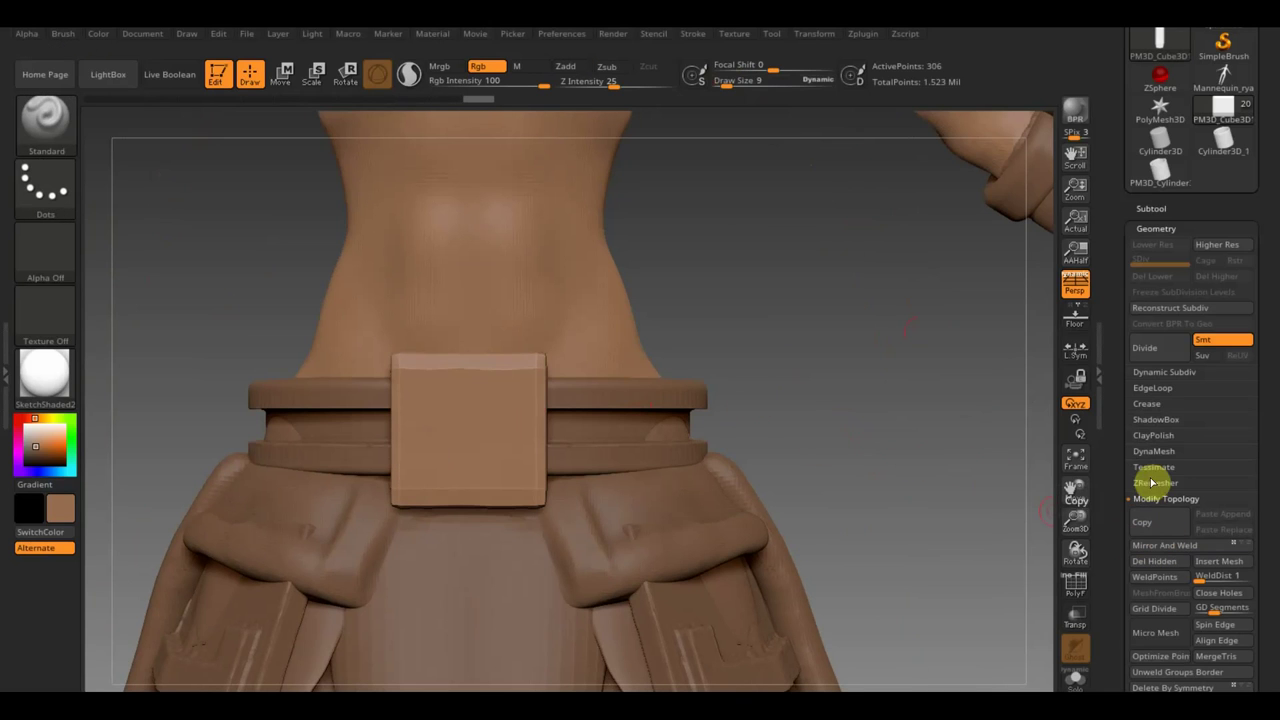
- Remesh the buckle, undo it, delete lower subdivisions, and mask a small patch on its lower left
{"action": "left_click", "coordinate": [1154, 451]}
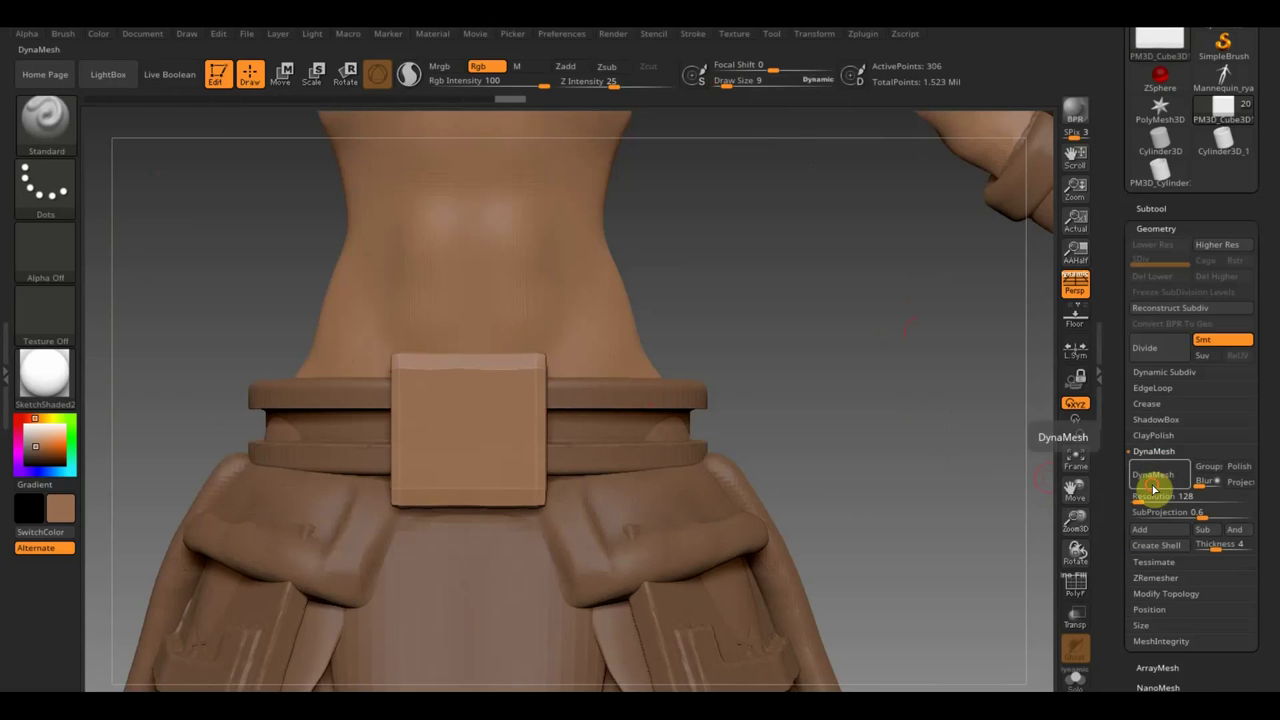
{"action": "left_click", "coordinate": [1154, 480]}
{"action": "key", "text": "ctrl"}
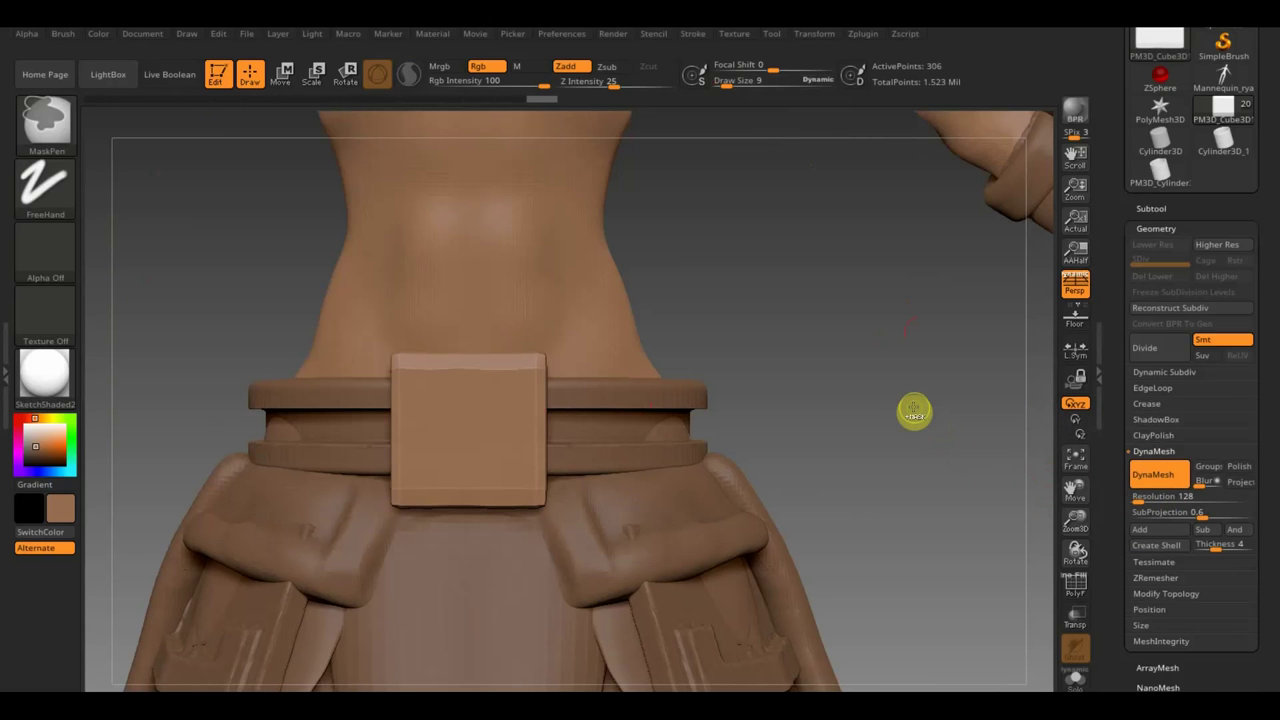
{"action": "key", "text": "ctrl+z"}
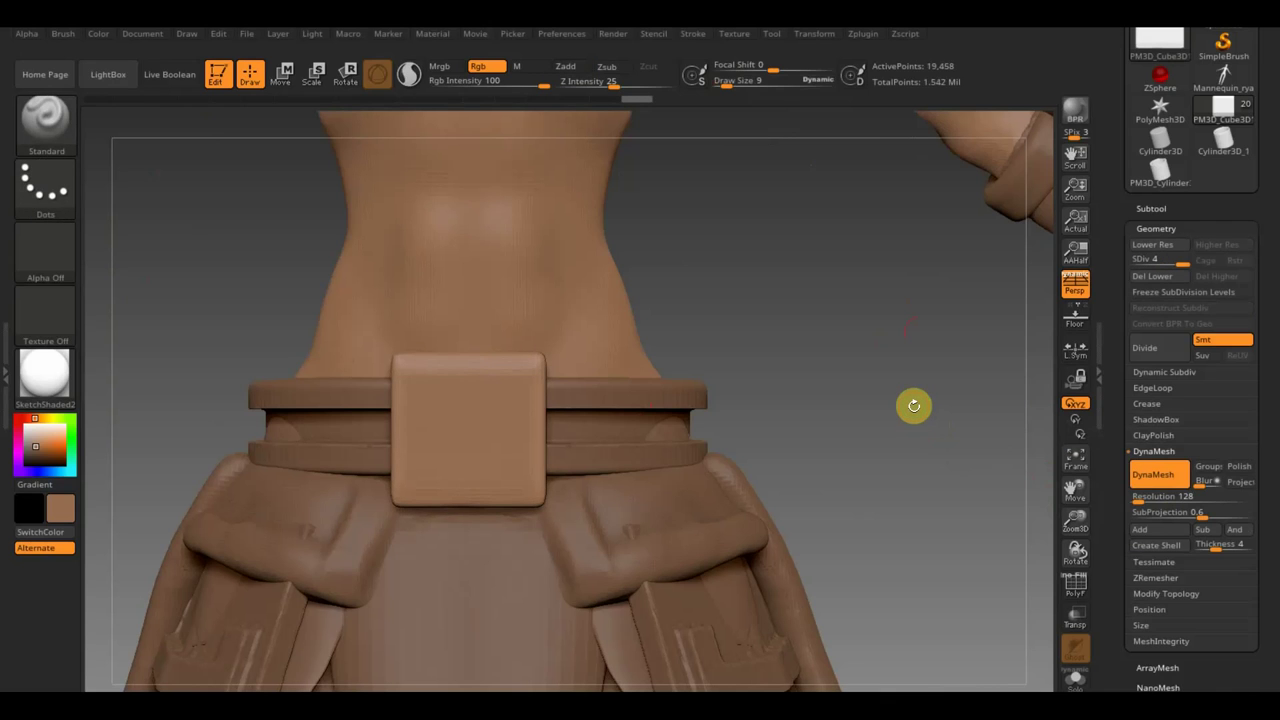
{"action": "key", "text": "ctrl+z"}
{"action": "key", "text": "ctrl+z"}
{"action": "left_click", "coordinate": [1157, 276]}
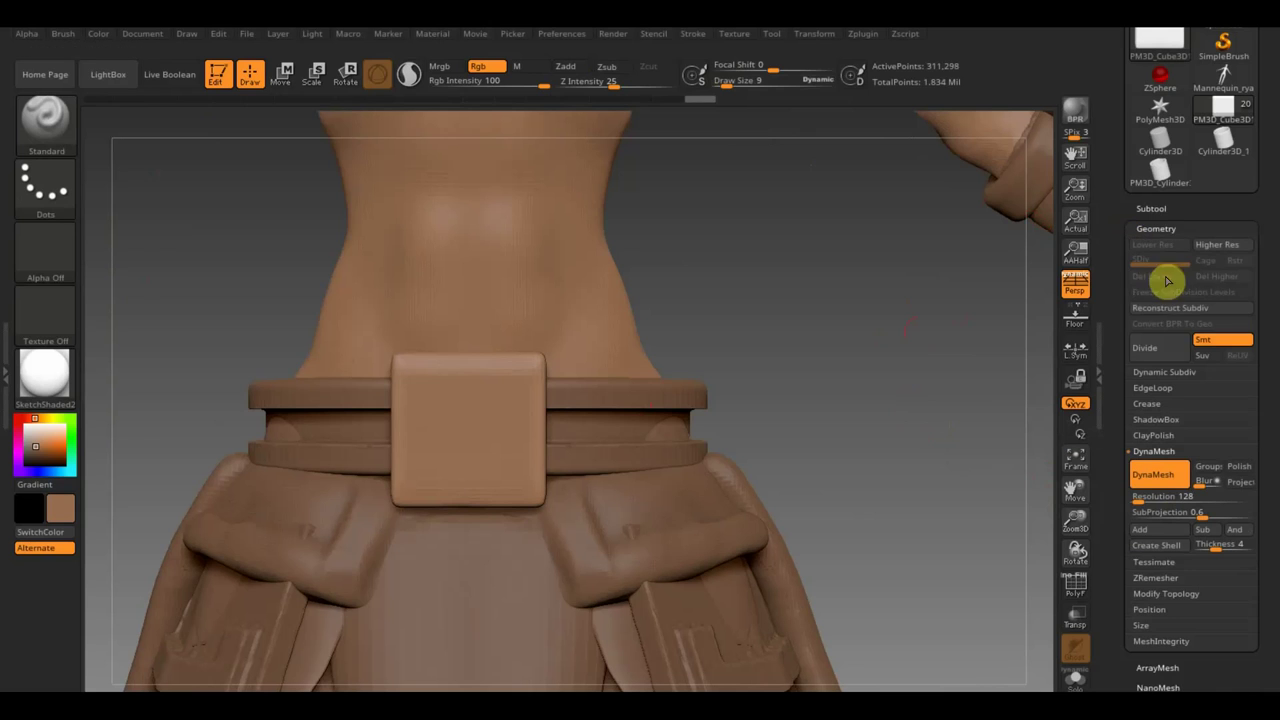
{"action": "key", "text": "ctrl"}
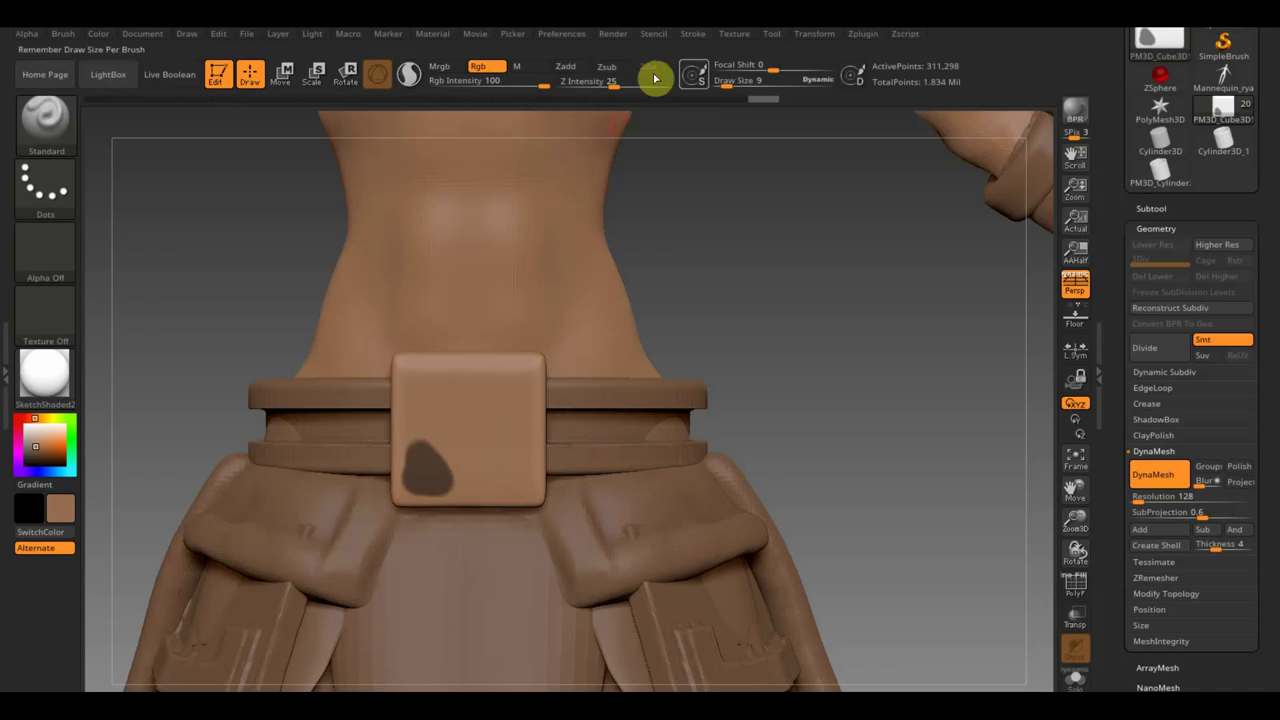
- With a smaller brush, mask a Dota-logo shape on the buckle: a diagonal band plus corner triangles
{"action": "left_click_drag", "start_coordinate": [727, 82], "coordinate": [729, 84]}
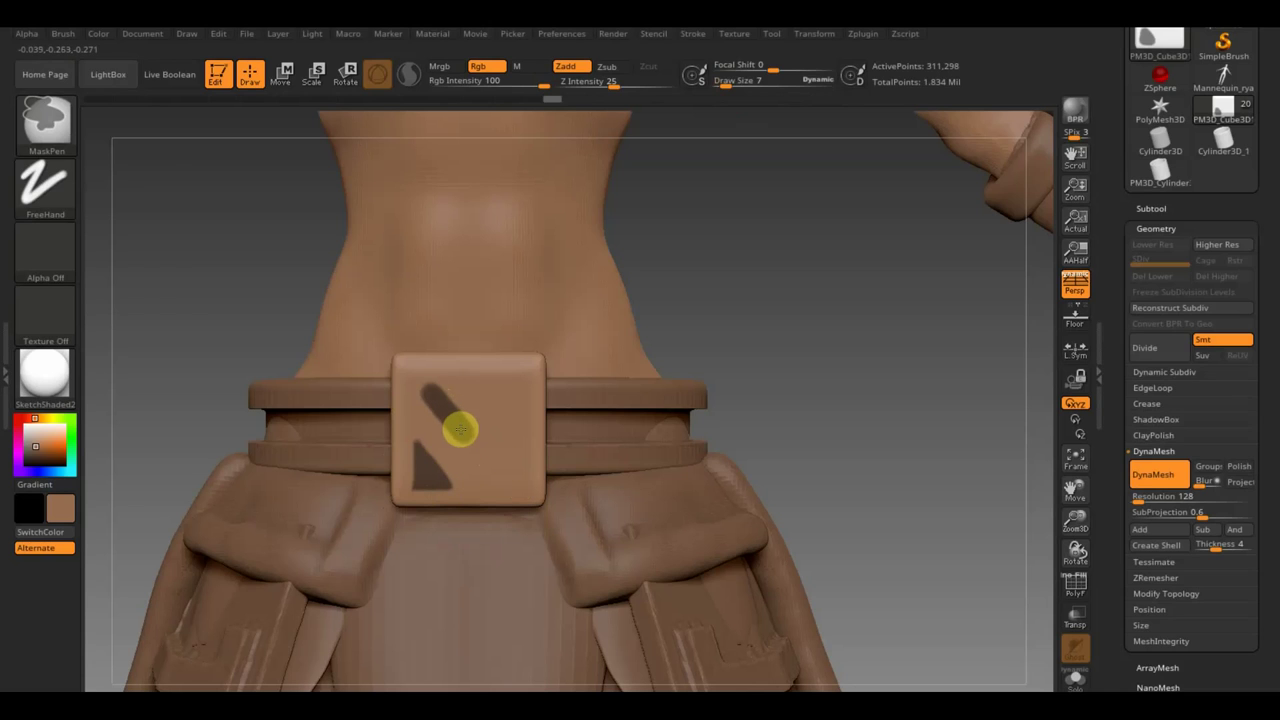
{"action": "left_click_drag", "start_coordinate": [497, 471], "coordinate": [443, 397]}
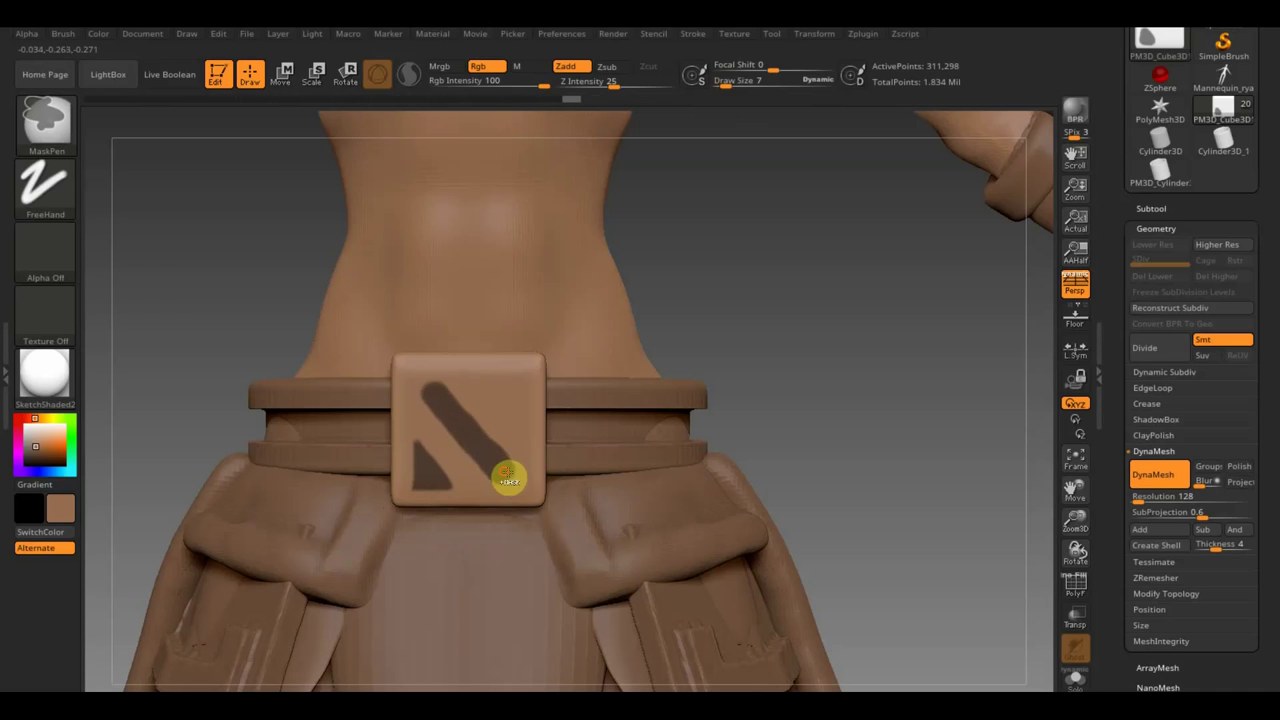
{"action": "left_click_drag", "start_coordinate": [508, 481], "coordinate": [424, 405]}
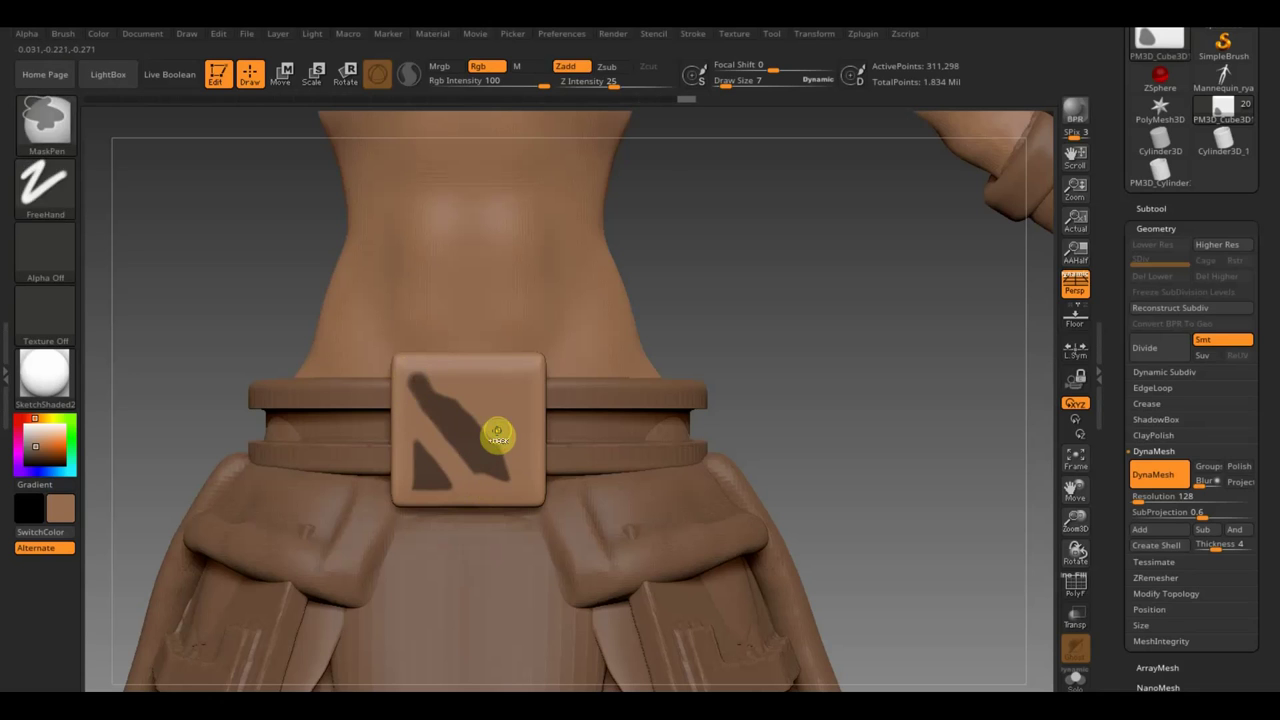
{"action": "left_click", "coordinate": [497, 434], "text": "ctrl"}
{"action": "left_click", "coordinate": [501, 437], "text": "ctrl"}
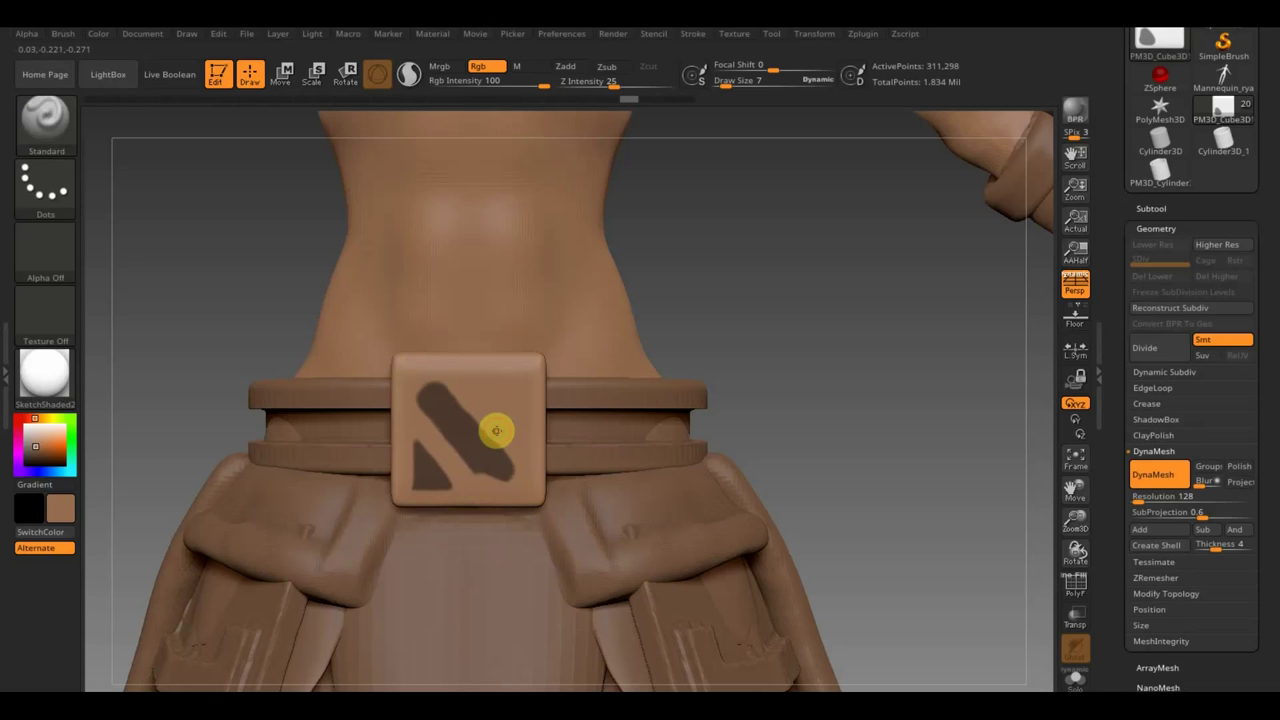
{"action": "key", "text": "ctrl"}
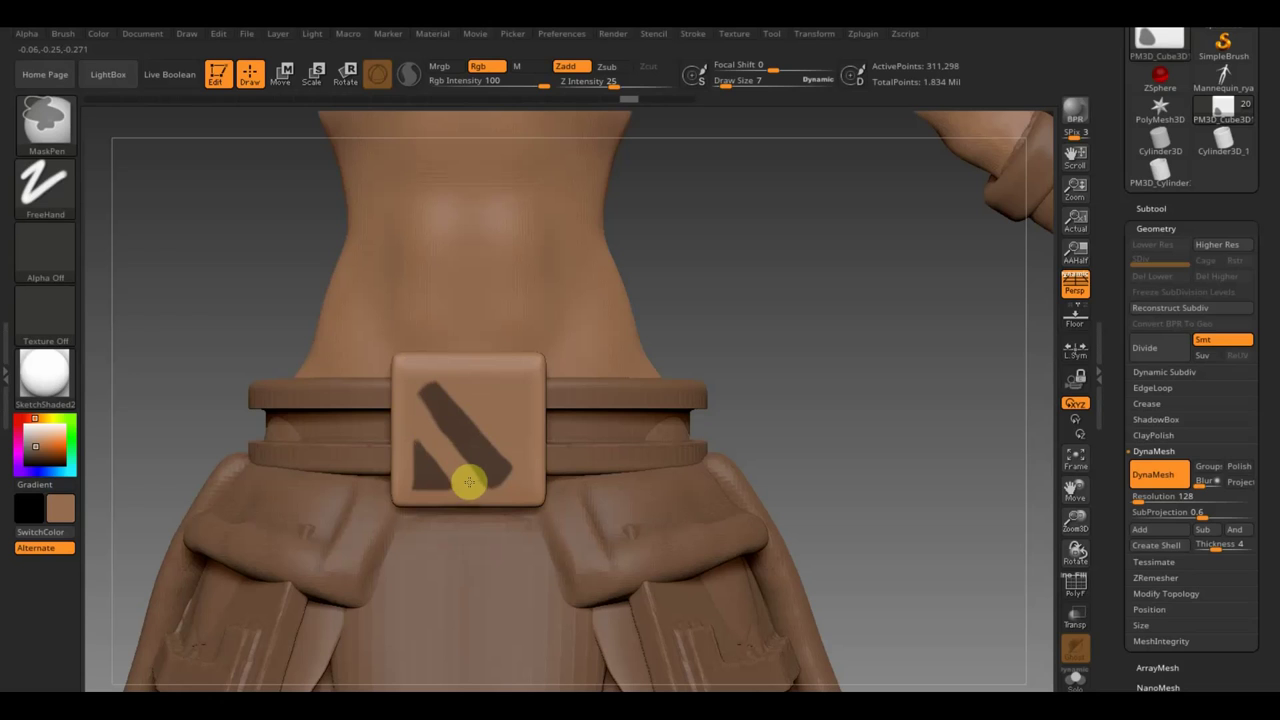
{"action": "mouse_move", "coordinate": [512, 487]}
{"action": "left_mouse_down", "text": "ctrl+alt"}
{"action": "mouse_move", "coordinate": [449, 443]}
{"action": "mouse_move", "coordinate": [432, 400]}
{"action": "left_mouse_up", "text": "ctrl+alt"}
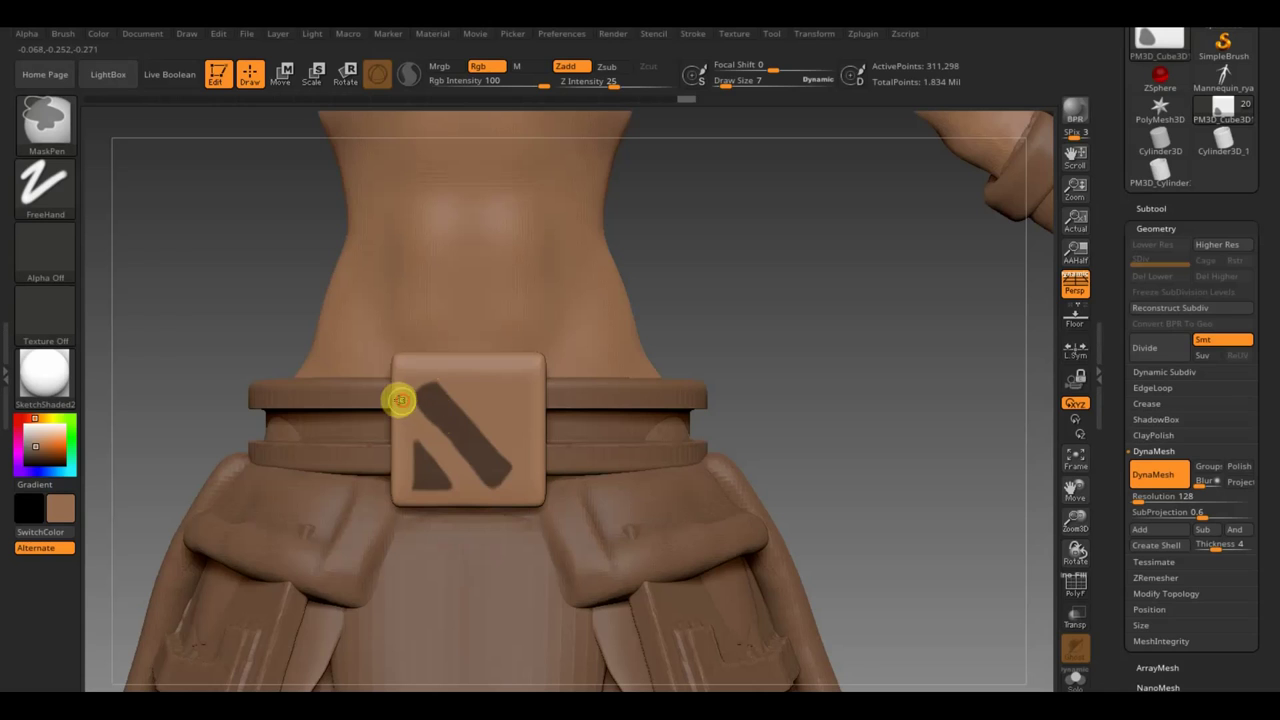
{"action": "left_click_drag", "start_coordinate": [444, 456], "coordinate": [528, 478]}
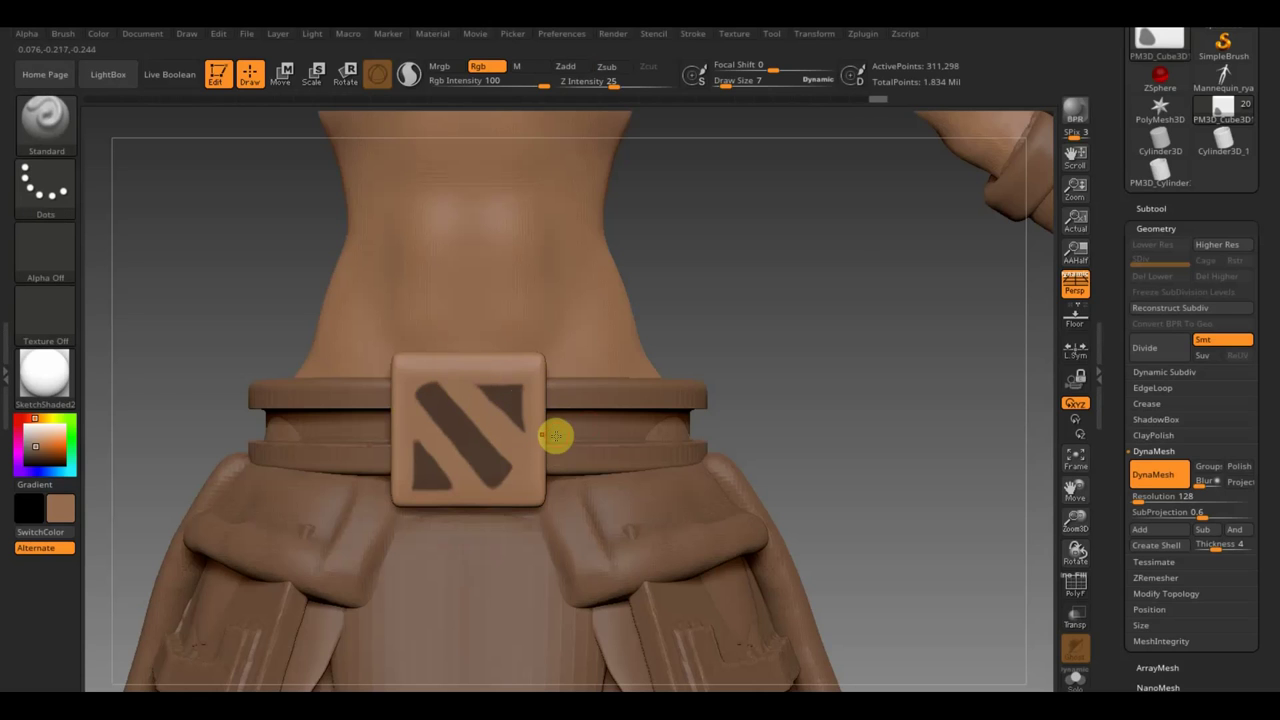
{"action": "key", "text": "ctrl"}
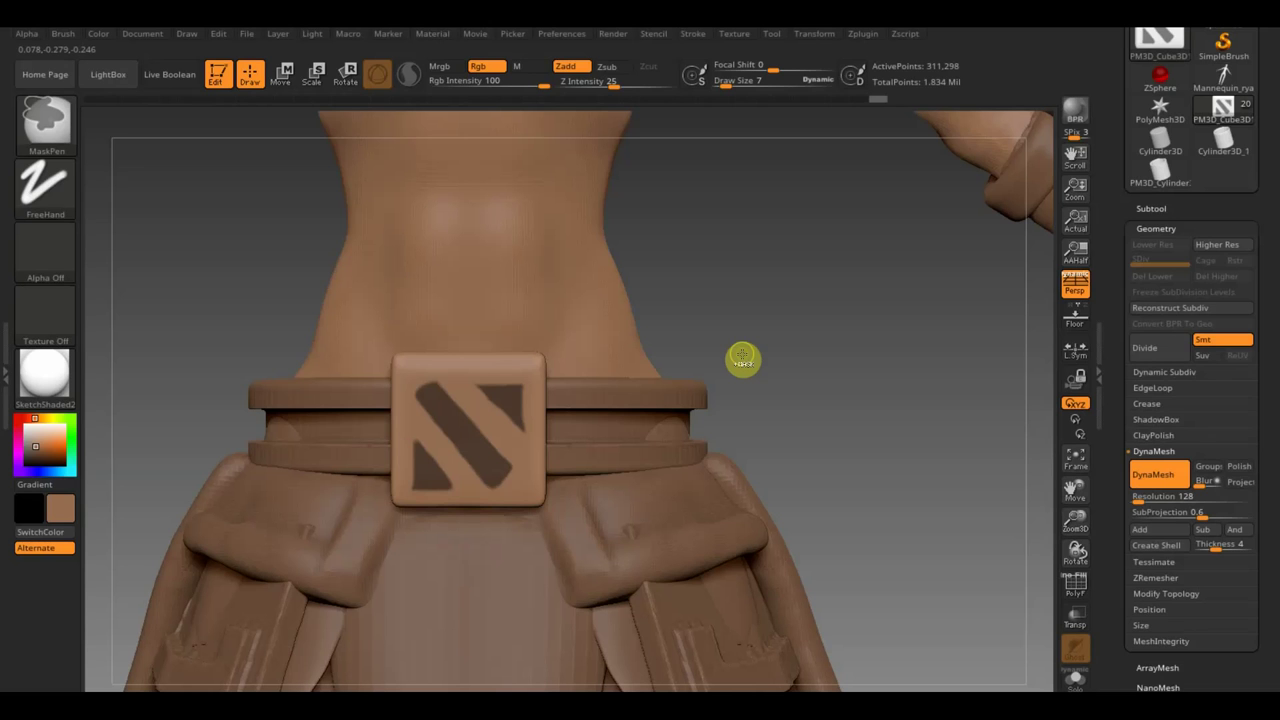
- Invert the buckle mask so the Dota logo shape is unmasked
{"action": "left_click", "coordinate": [742, 358], "text": "ctrl"}
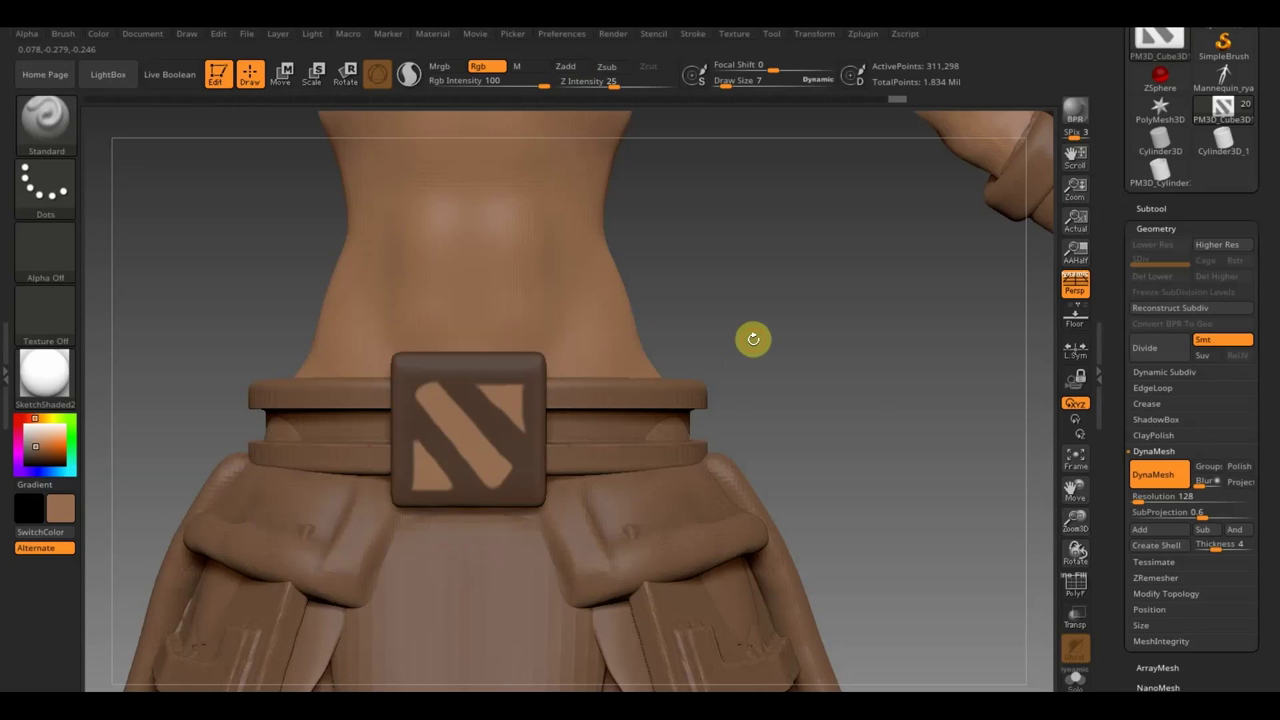
{"action": "left_click_drag", "start_coordinate": [686, 349], "coordinate": [618, 344]}
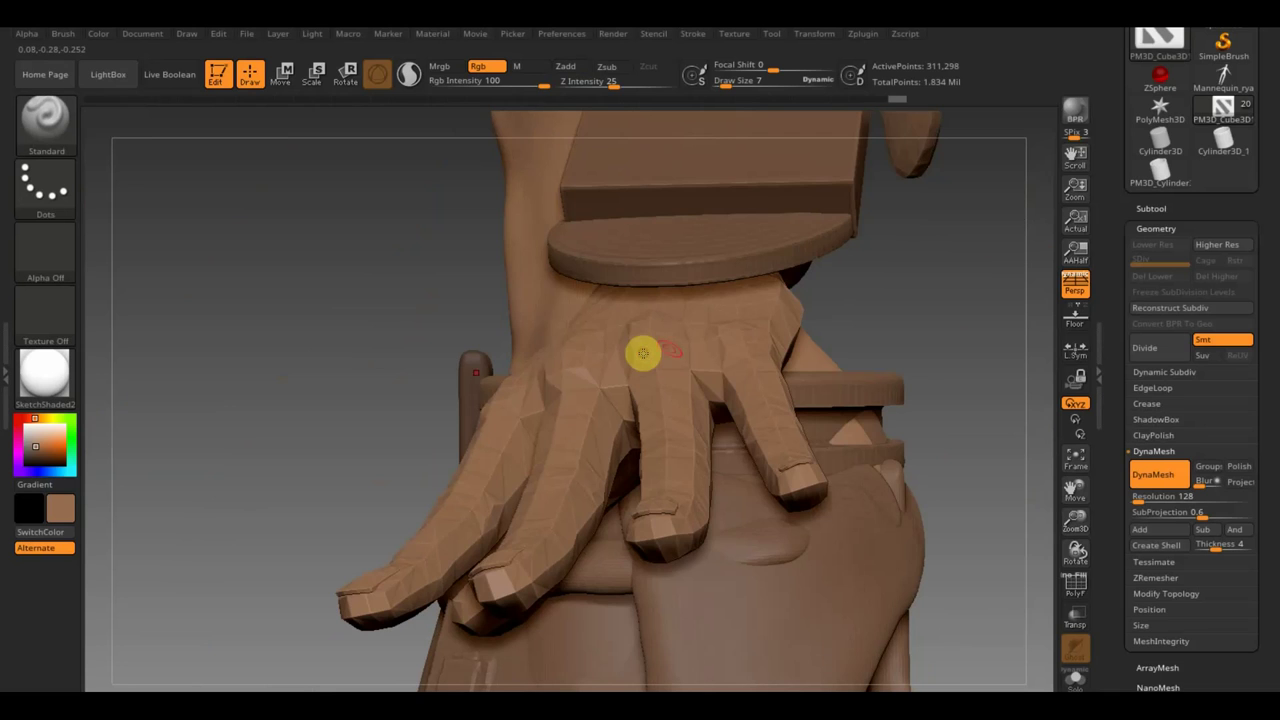
{"action": "mouse_move", "coordinate": [380, 289]}
{"action": "left_mouse_down"}
{"action": "mouse_move", "coordinate": [423, 294]}
{"action": "mouse_move", "coordinate": [389, 294]}
{"action": "mouse_move", "coordinate": [121, 128]}
{"action": "left_mouse_up"}
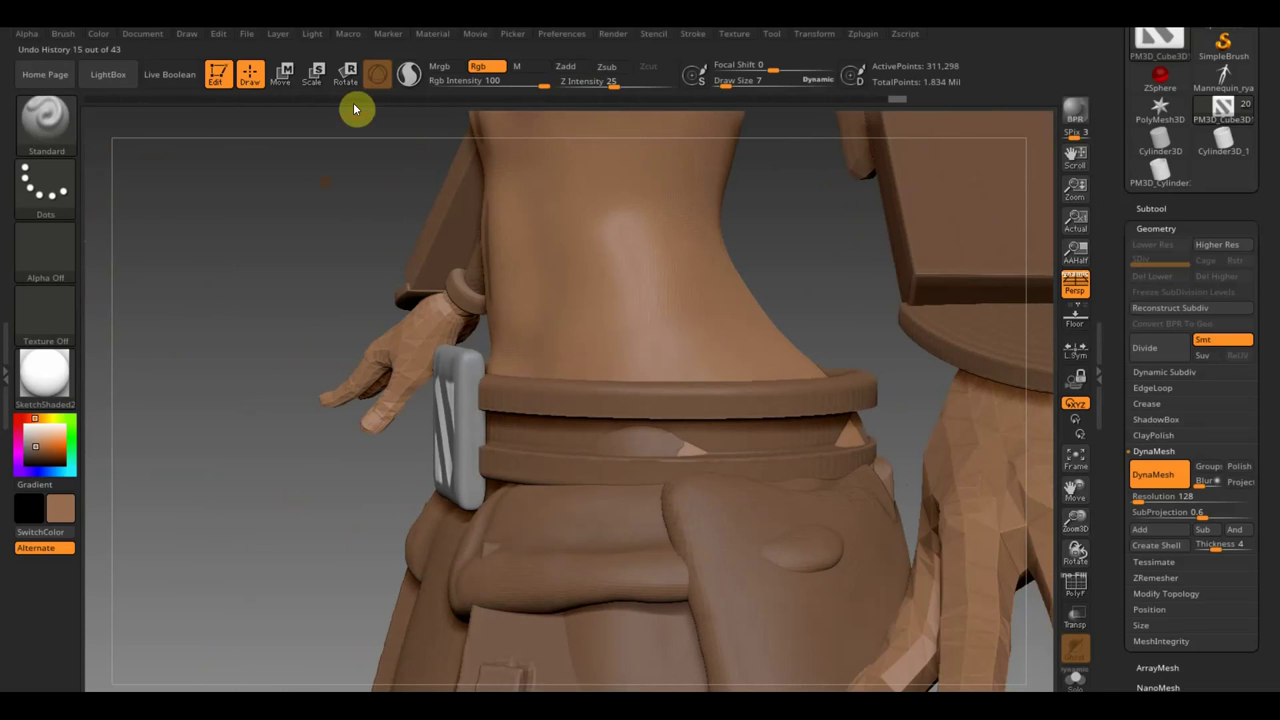
- Nudge the phone on the hip slightly with the Move gizmo, then return to a straight front view
{"action": "left_click", "coordinate": [289, 80]}
{"action": "left_click_drag", "start_coordinate": [360, 410], "coordinate": [362, 422]}
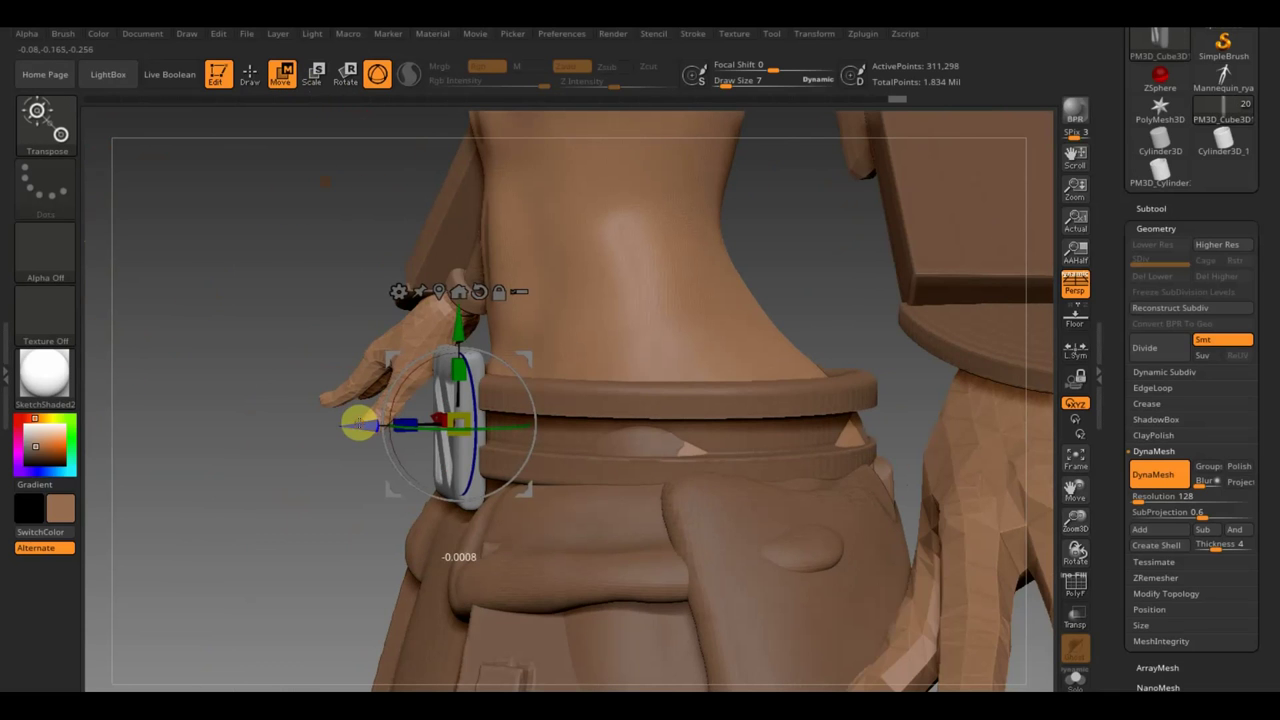
{"action": "mouse_move", "coordinate": [209, 323]}
{"action": "left_mouse_down"}
{"action": "mouse_move", "coordinate": [274, 323]}
{"action": "mouse_move", "coordinate": [215, 327]}
{"action": "left_mouse_up"}
{"action": "left_click_drag", "start_coordinate": [349, 417], "coordinate": [360, 421]}
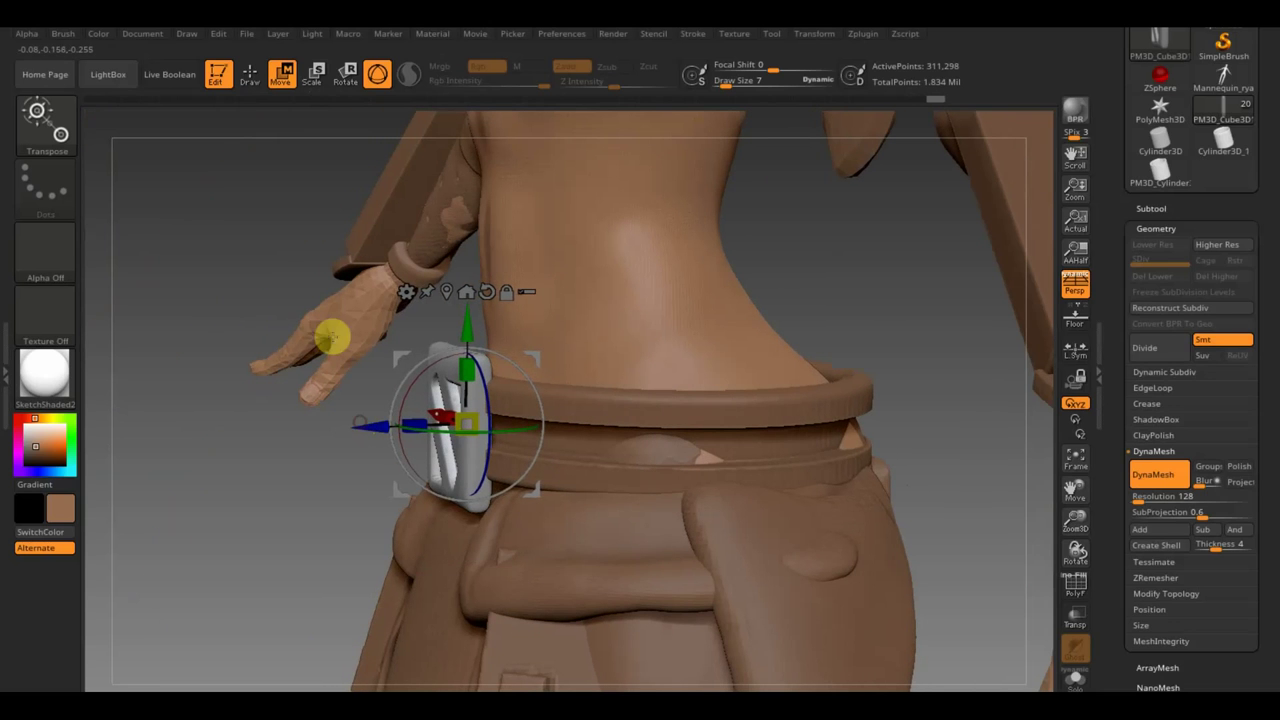
{"action": "left_click", "coordinate": [250, 76]}
{"action": "mouse_move", "coordinate": [809, 291]}
{"action": "left_mouse_down"}
{"action": "mouse_move", "coordinate": [854, 297]}
{"action": "mouse_move", "coordinate": [868, 321]}
{"action": "mouse_move", "coordinate": [848, 298]}
{"action": "left_mouse_up"}
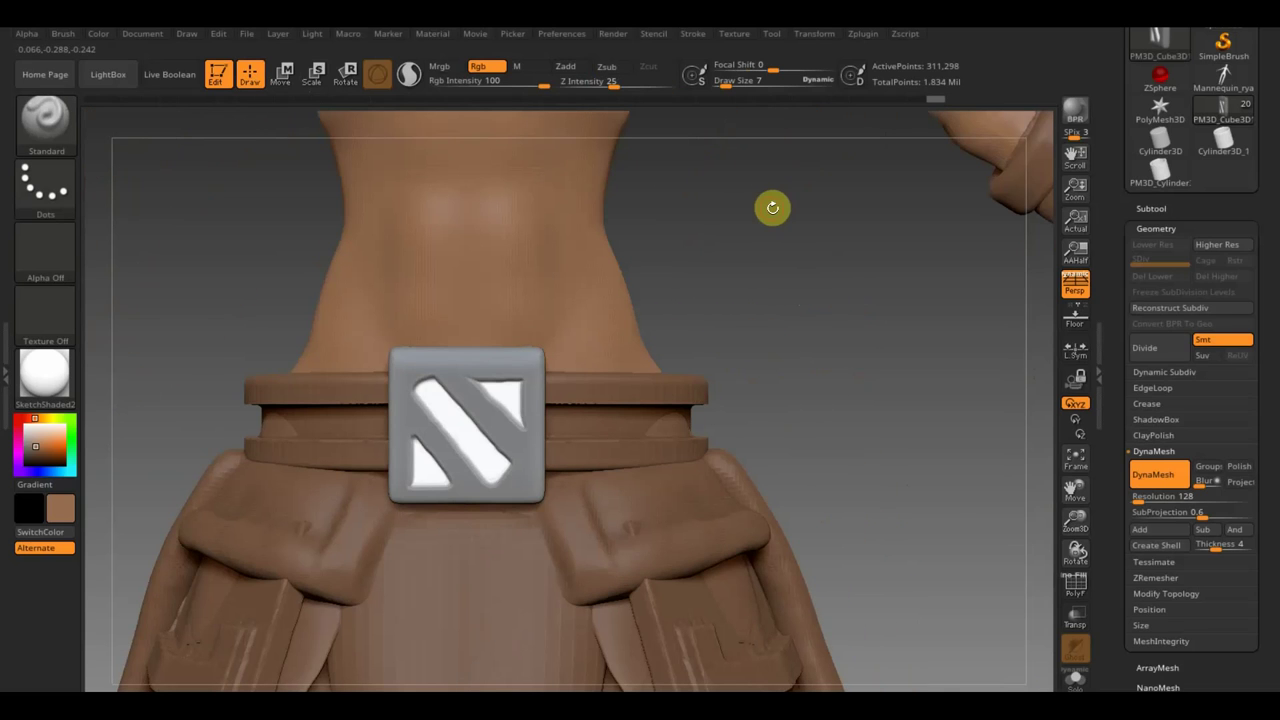
- Paint the logo cut-outs bright red and fill the belt and trousers red with FillObject
{"action": "left_click", "coordinate": [60, 128]}
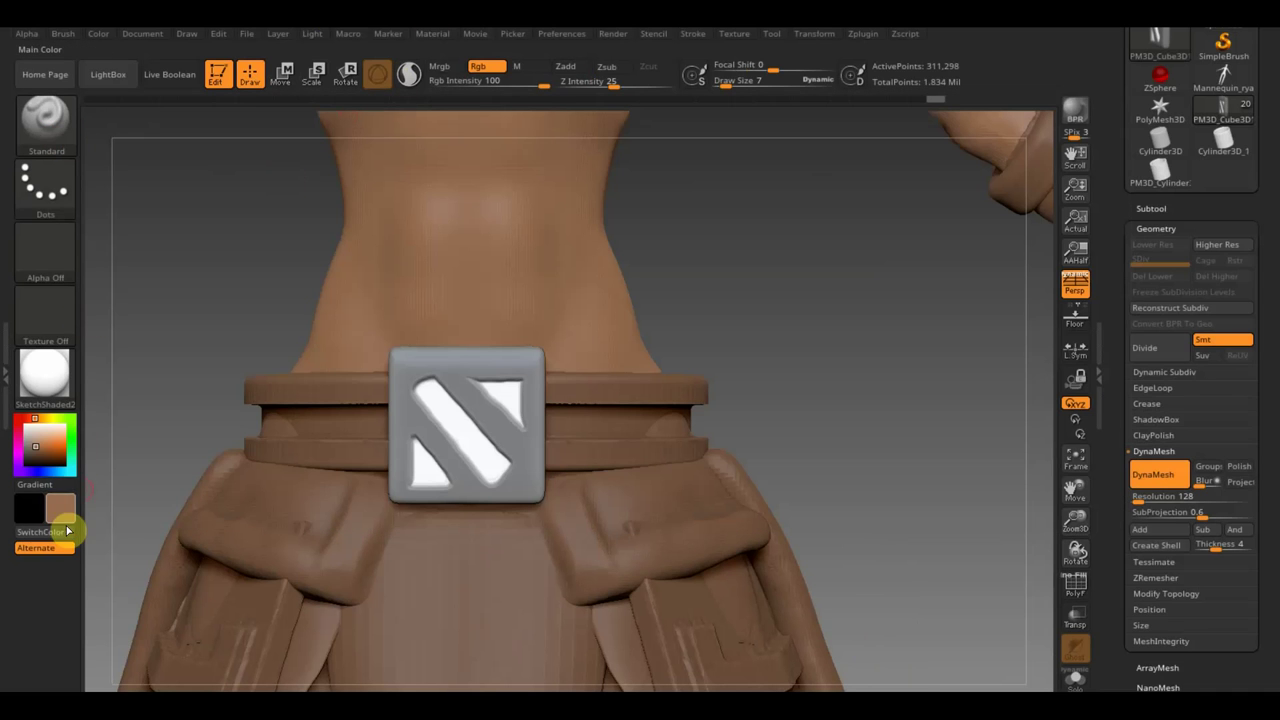
{"action": "left_click", "coordinate": [62, 510]}
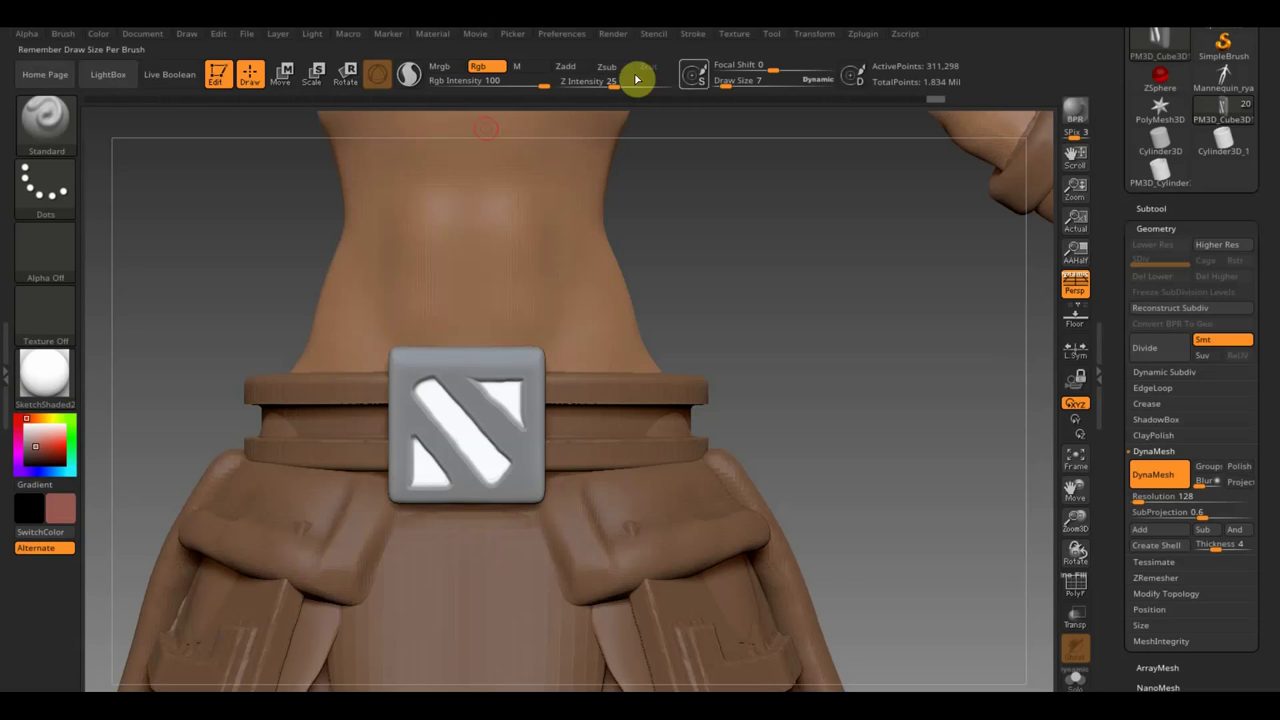
{"action": "left_click_drag", "start_coordinate": [744, 88], "coordinate": [741, 88]}
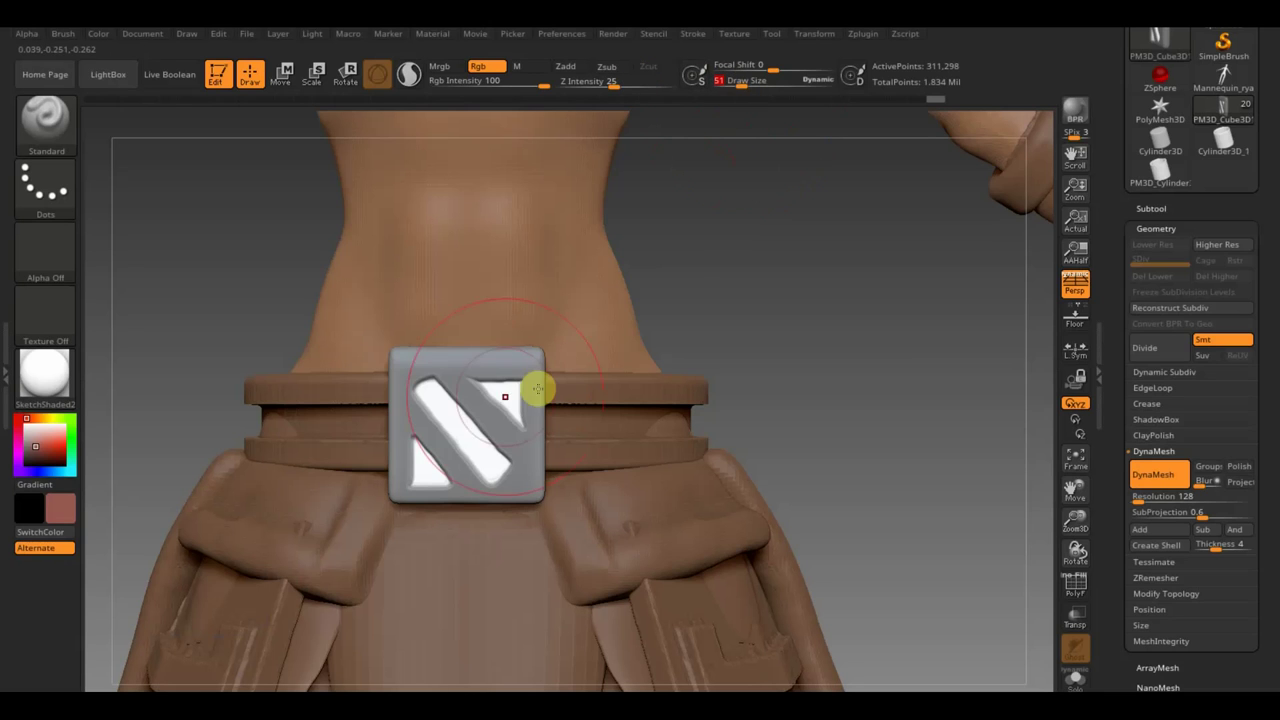
{"action": "mouse_move", "coordinate": [537, 386]}
{"action": "left_mouse_down"}
{"action": "mouse_move", "coordinate": [457, 406]}
{"action": "mouse_move", "coordinate": [451, 451]}
{"action": "mouse_move", "coordinate": [498, 430]}
{"action": "left_mouse_up"}
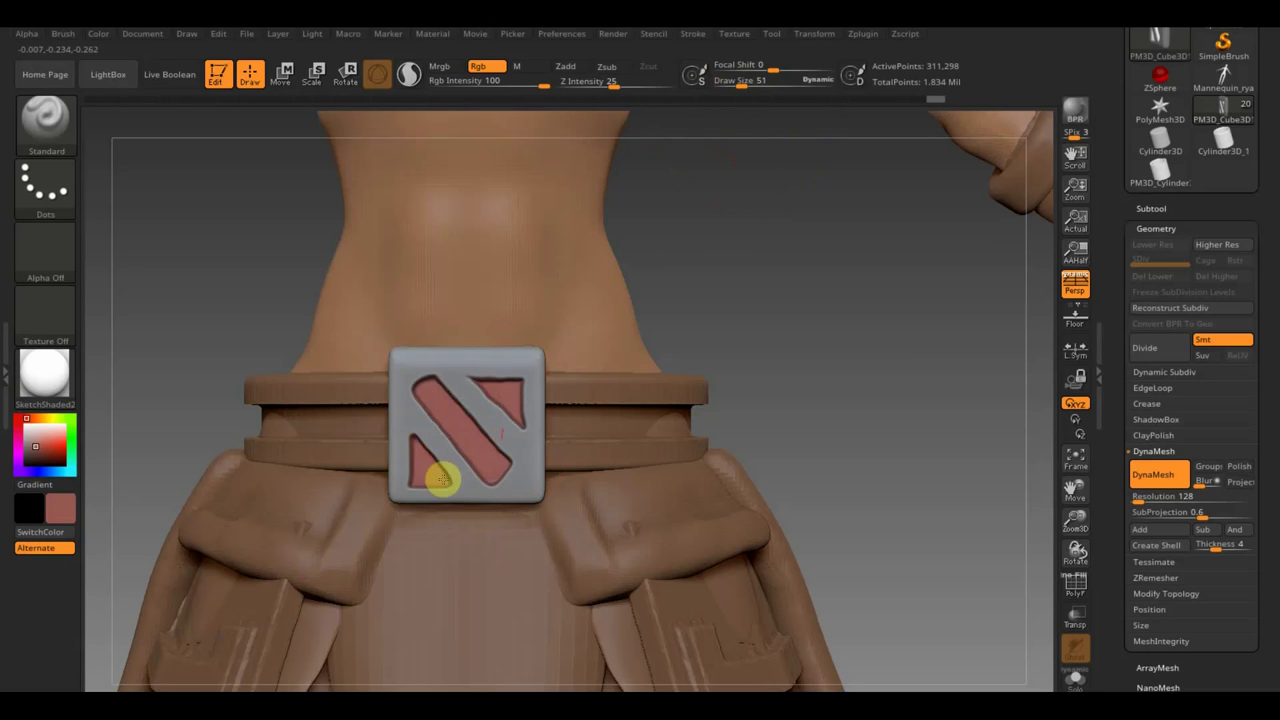
{"action": "left_click", "coordinate": [62, 510]}
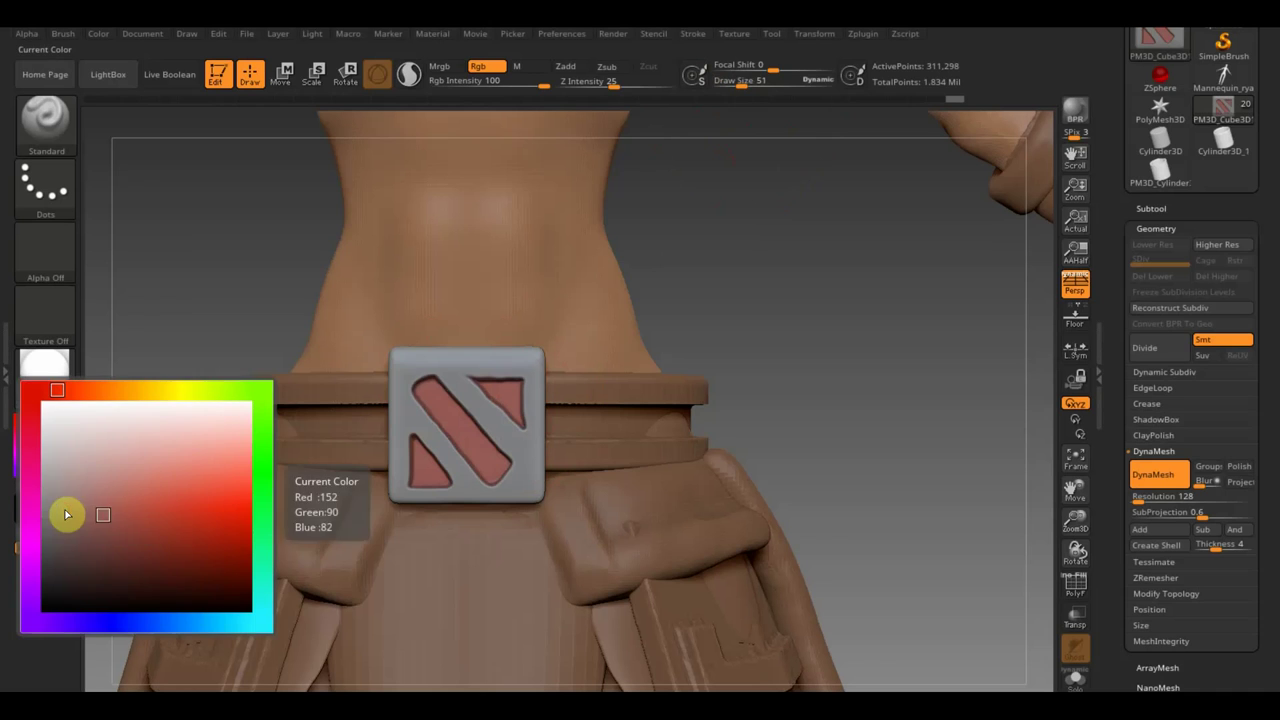
{"action": "left_click", "coordinate": [195, 517]}
{"action": "left_click_drag", "start_coordinate": [455, 455], "coordinate": [463, 458]}
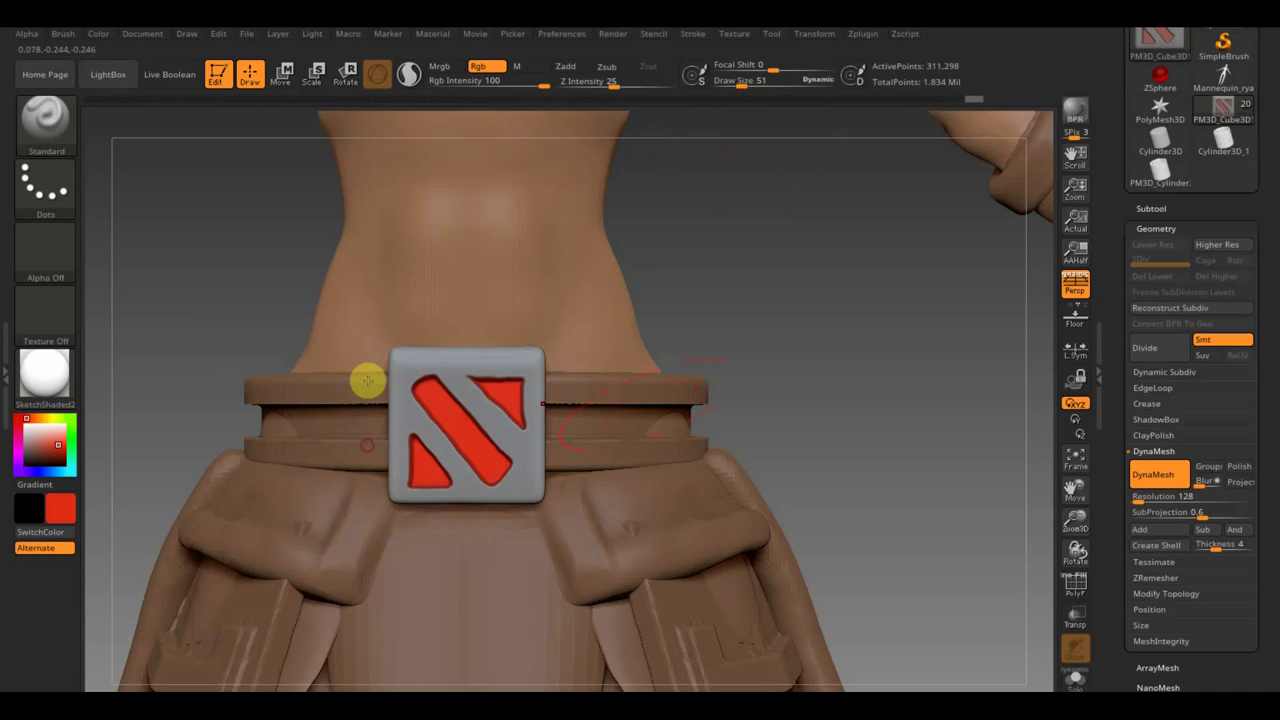
{"action": "key", "text": "ctrl+f"}
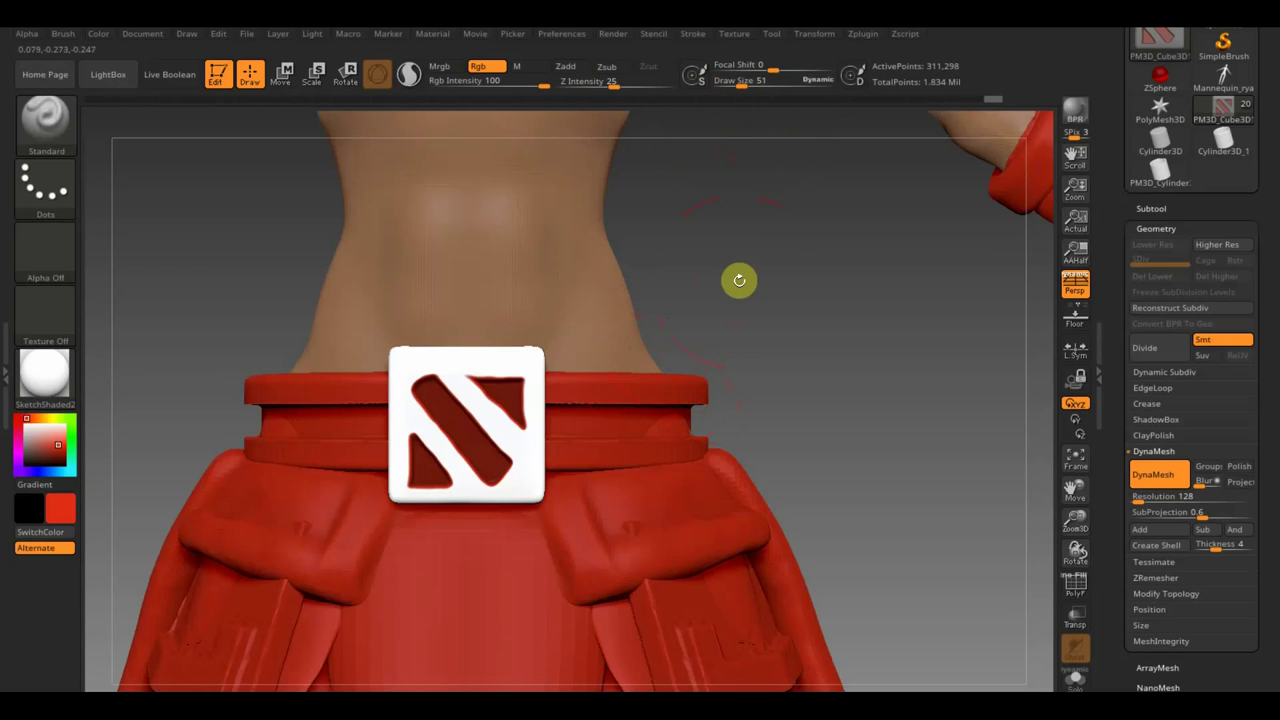
- Import the 'Скриншот 03.08.21_08.33.58' screenshot from the desktop Джакернаут folder as a texture
{"action": "left_click", "coordinate": [746, 38]}
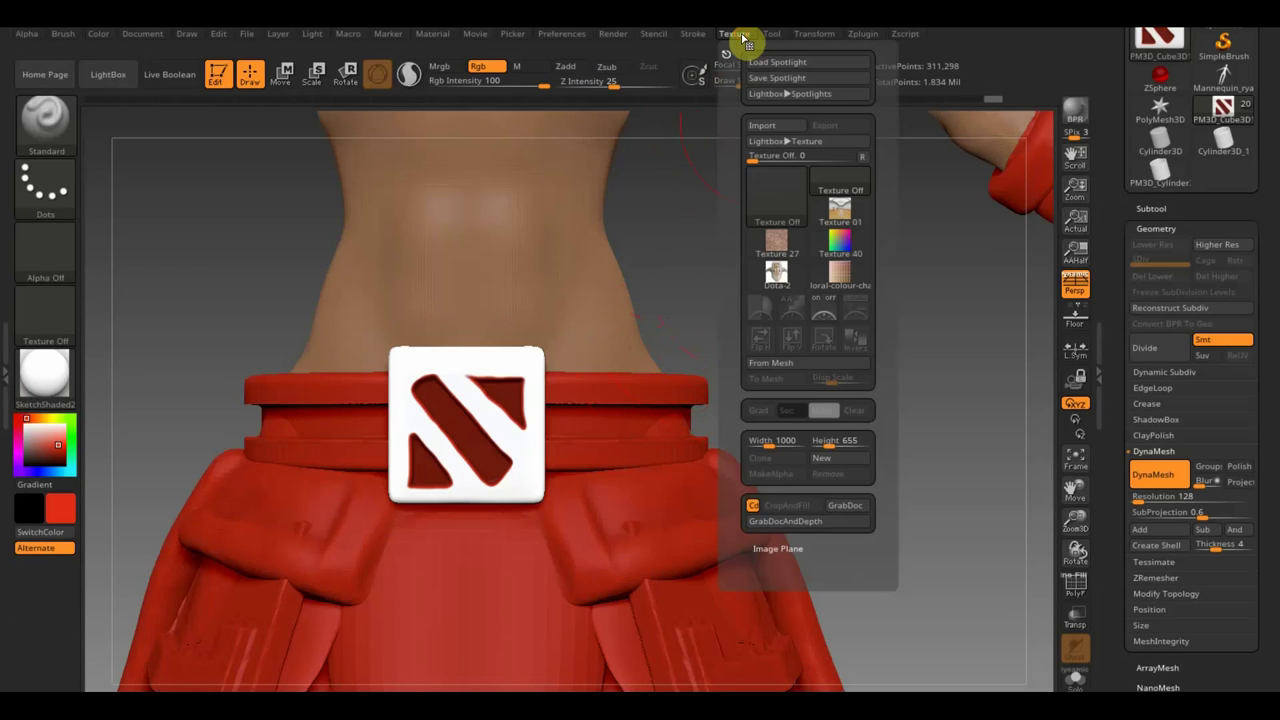
{"action": "left_click", "coordinate": [770, 129]}
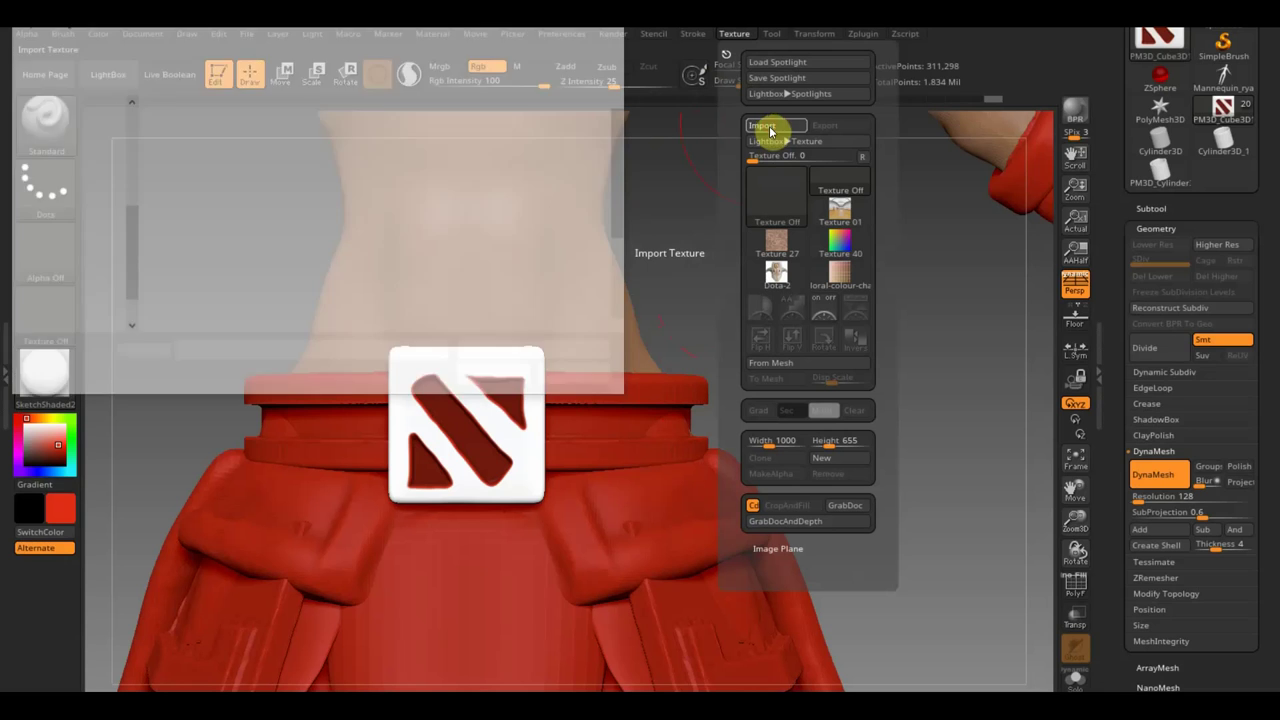
{"action": "left_click", "coordinate": [82, 271]}
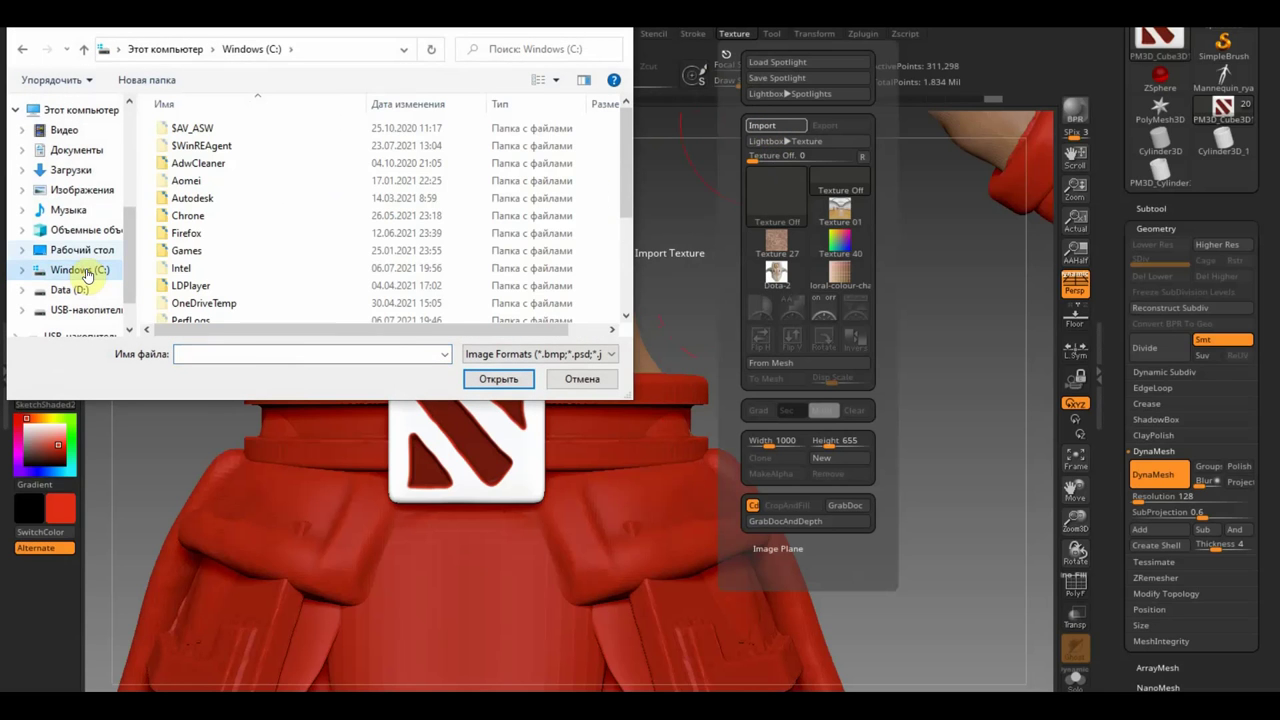
{"action": "left_click", "coordinate": [82, 250]}
{"action": "left_click", "coordinate": [358, 162]}
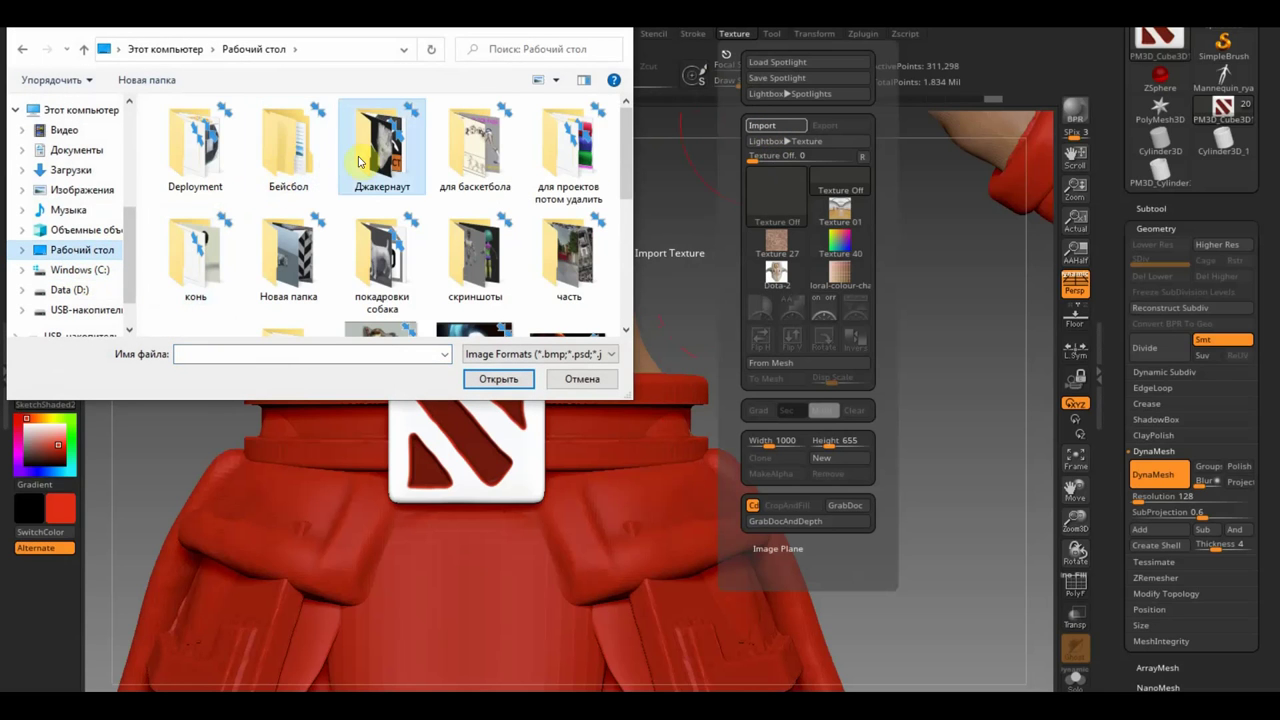
{"action": "double_click", "coordinate": [358, 162]}
{"action": "left_click", "coordinate": [478, 290]}
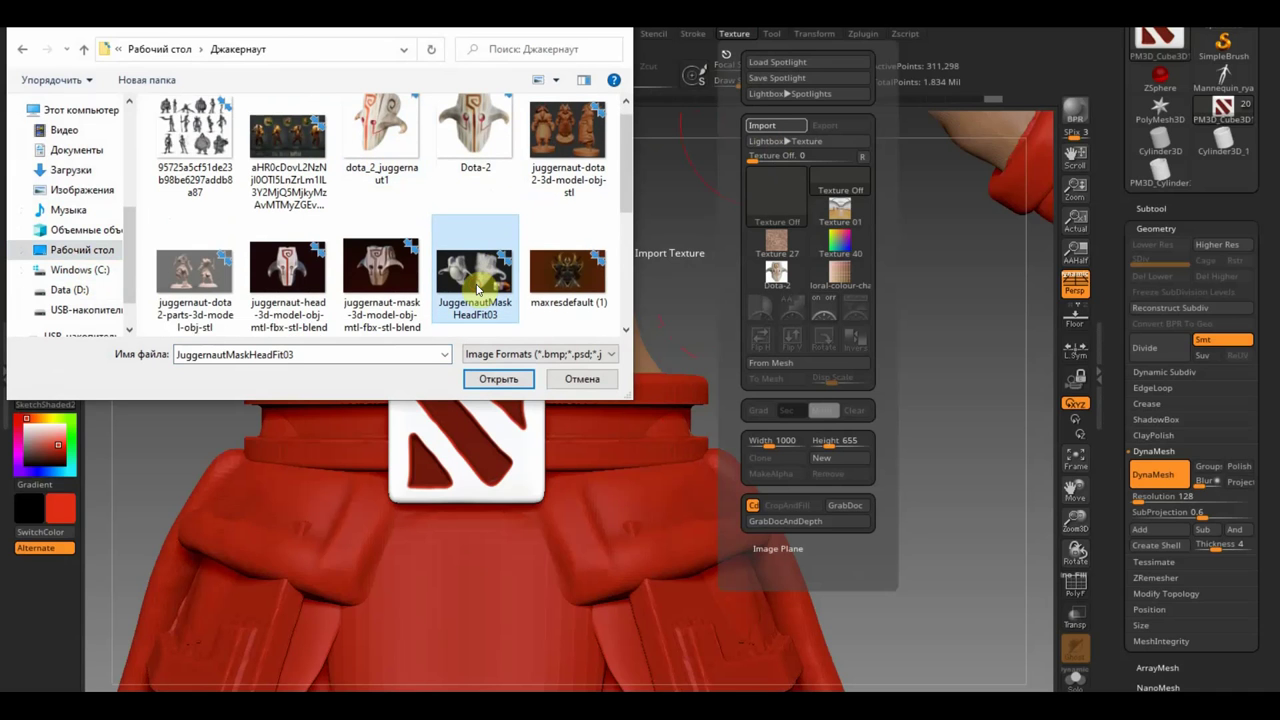
{"action": "scroll", "coordinate": [478, 290], "scroll_direction": "down", "scroll_amount": 1}
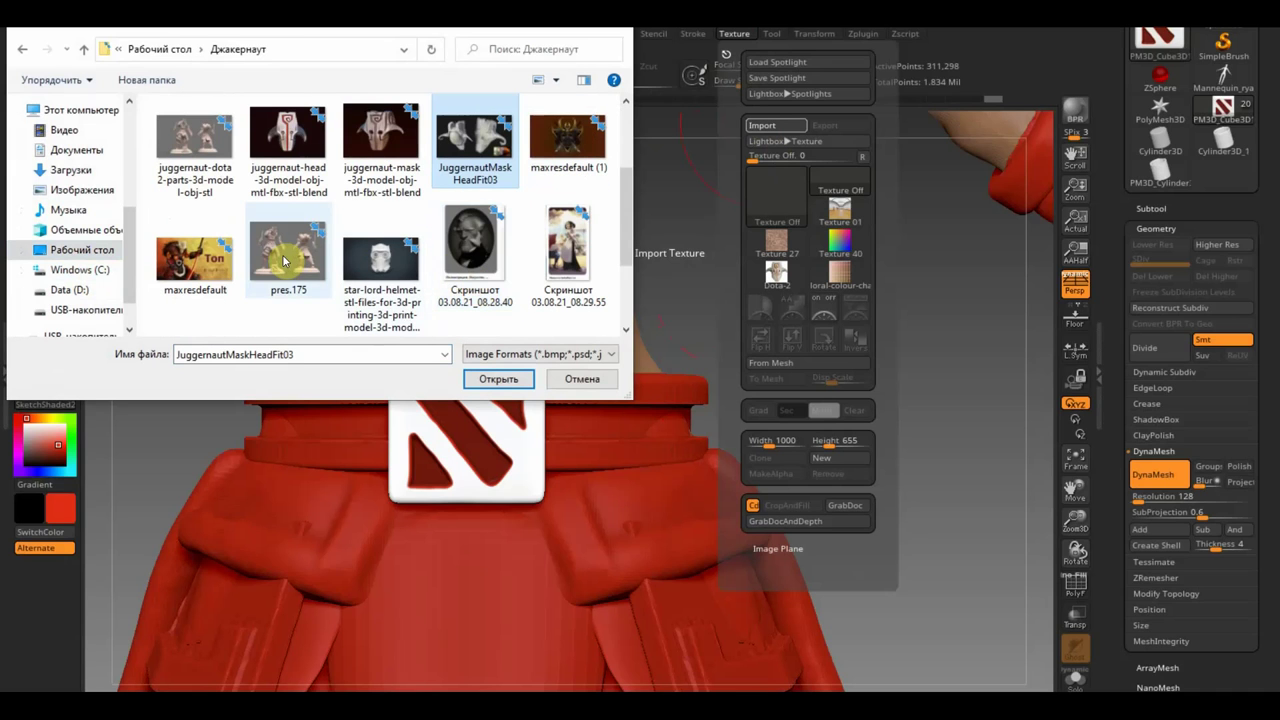
{"action": "scroll", "coordinate": [283, 261], "scroll_direction": "down", "scroll_amount": 1}
{"action": "left_click", "coordinate": [205, 284]}
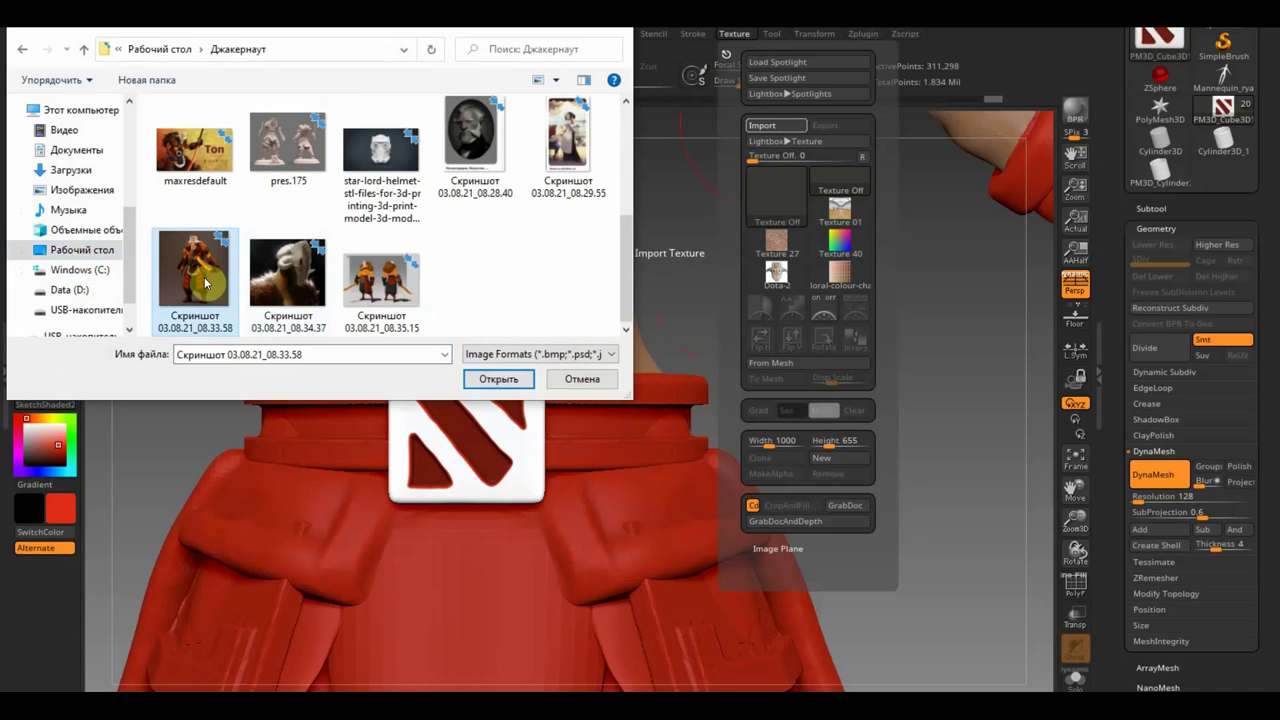
{"action": "left_click", "coordinate": [497, 385]}
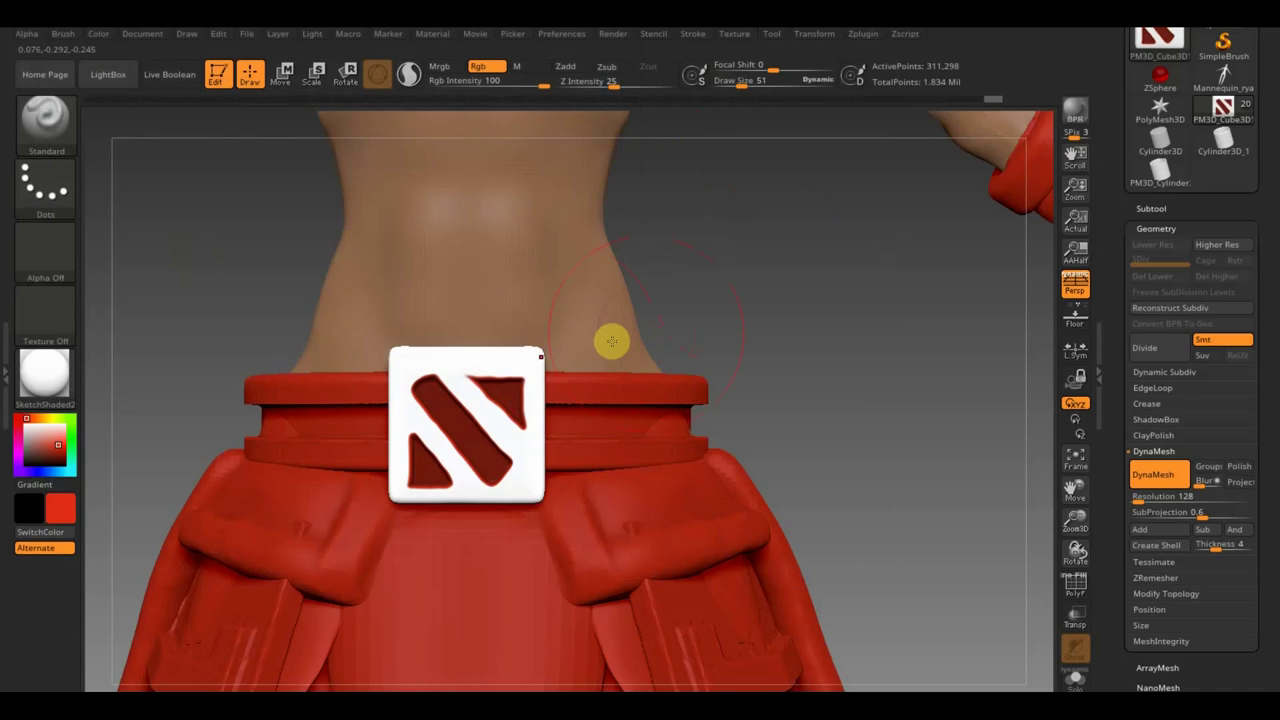
- Add the screenshot to Spotlight as a reference, shrink it, then hide Spotlight
{"action": "left_click", "coordinate": [737, 40]}
{"action": "left_click", "coordinate": [776, 305]}
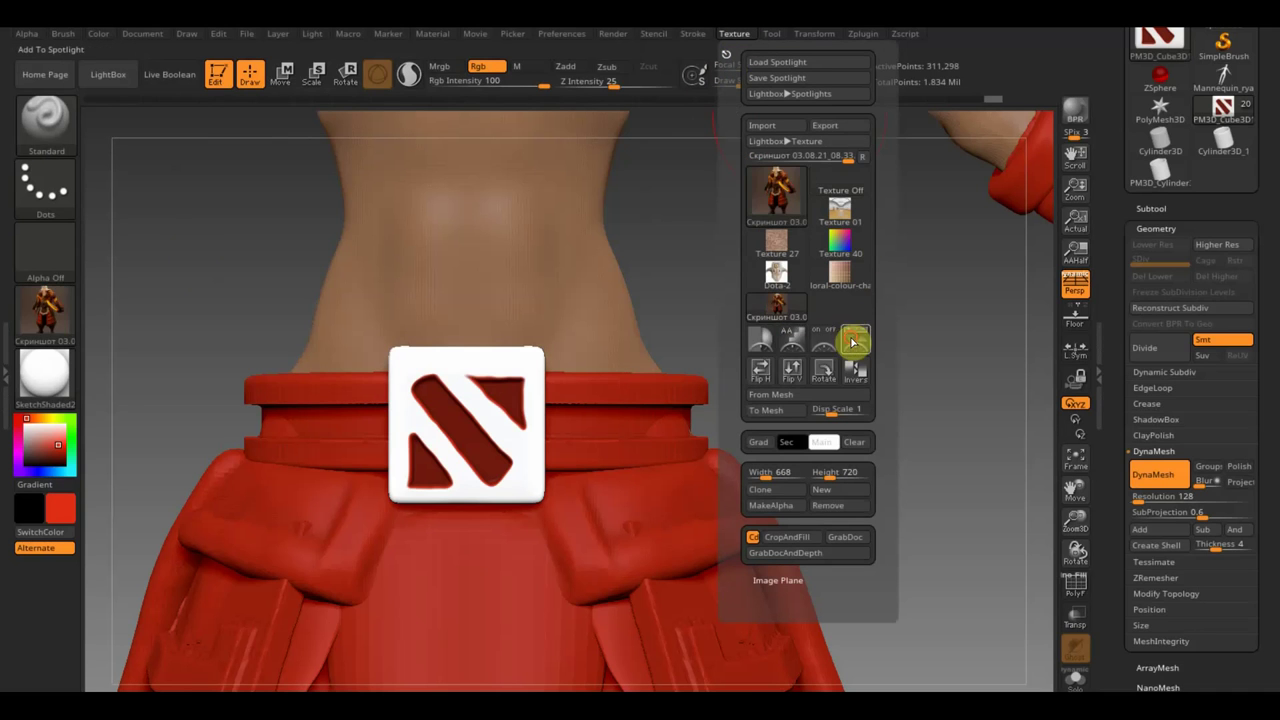
{"action": "left_click", "coordinate": [853, 343]}
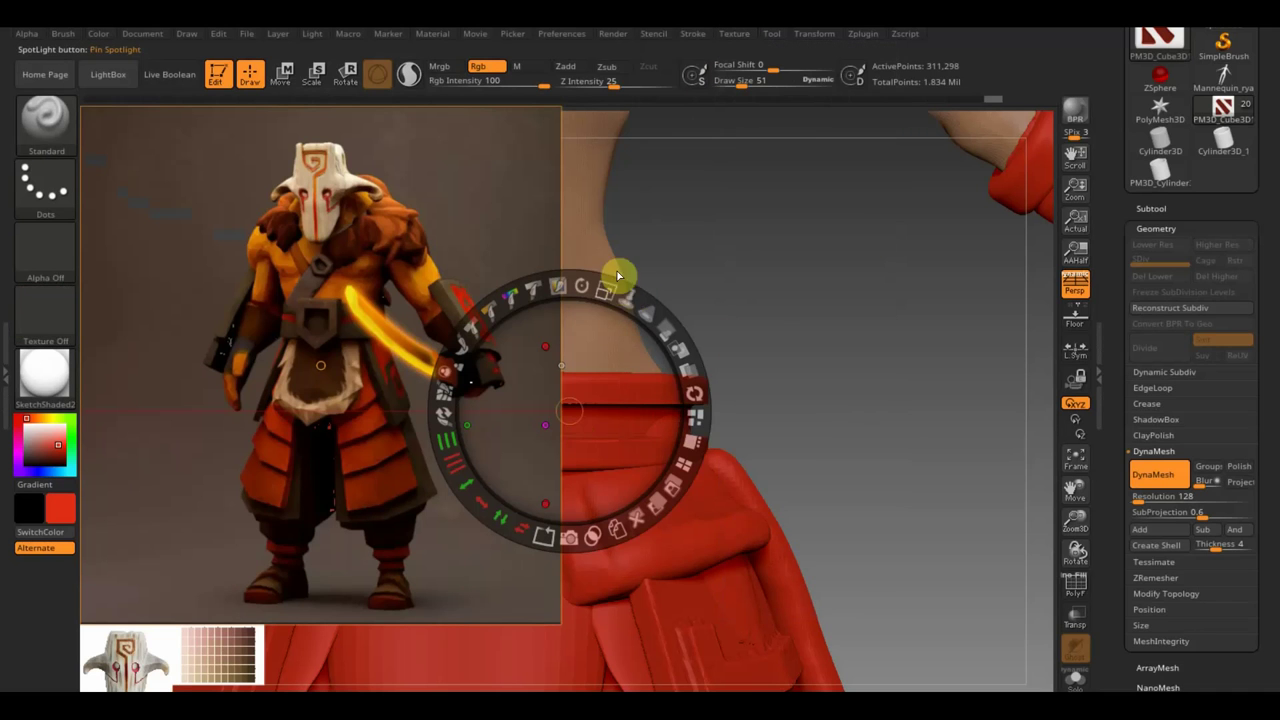
{"action": "mouse_move", "coordinate": [604, 289]}
{"action": "left_mouse_down"}
{"action": "mouse_move", "coordinate": [560, 290]}
{"action": "mouse_move", "coordinate": [594, 334]}
{"action": "mouse_move", "coordinate": [986, 291]}
{"action": "mouse_move", "coordinate": [1150, 291]}
{"action": "left_mouse_up"}
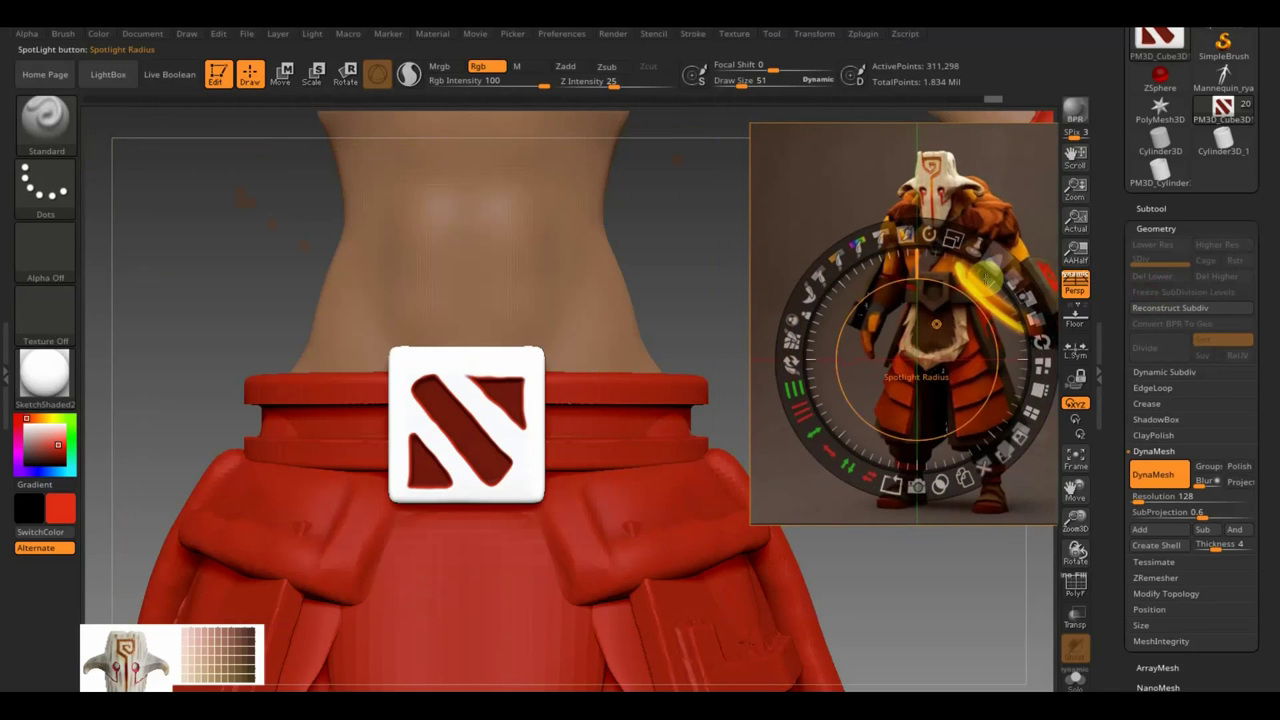
{"action": "key", "text": "shift+z"}
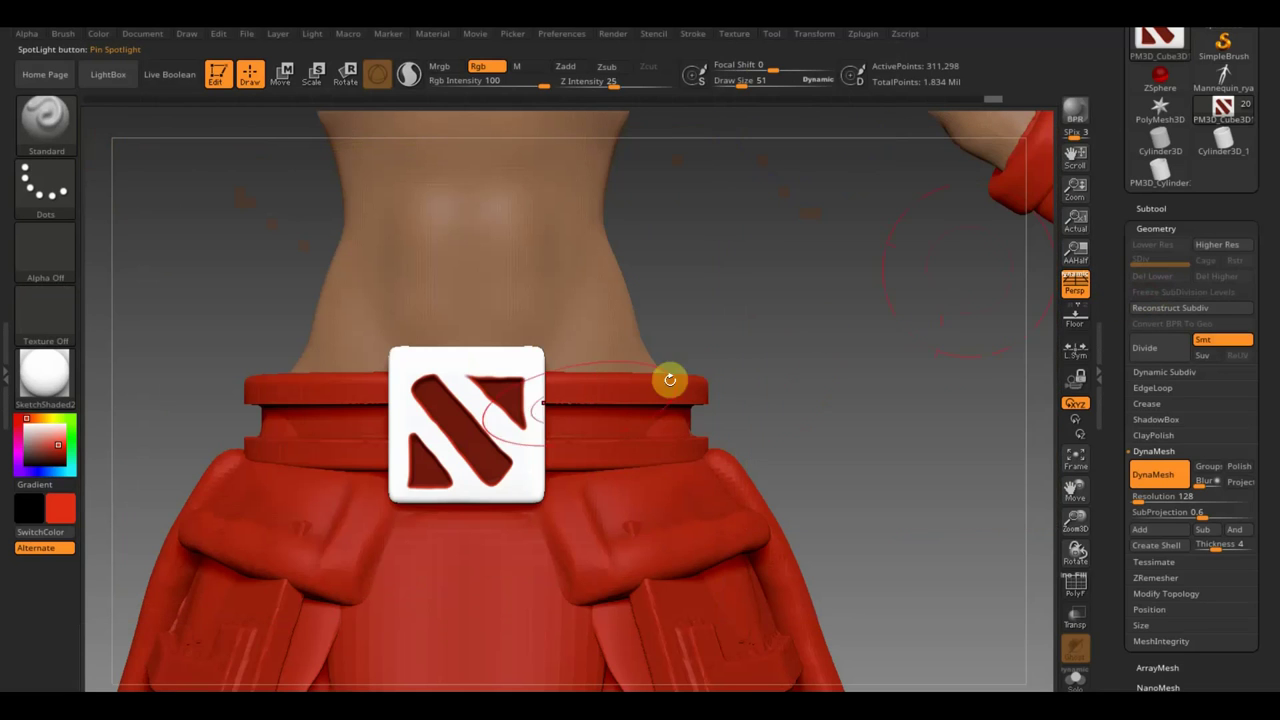
- Set the main colour to grey, zoom out to see upper body and legs, and open the SubTool list
{"action": "left_click", "coordinate": [62, 508]}
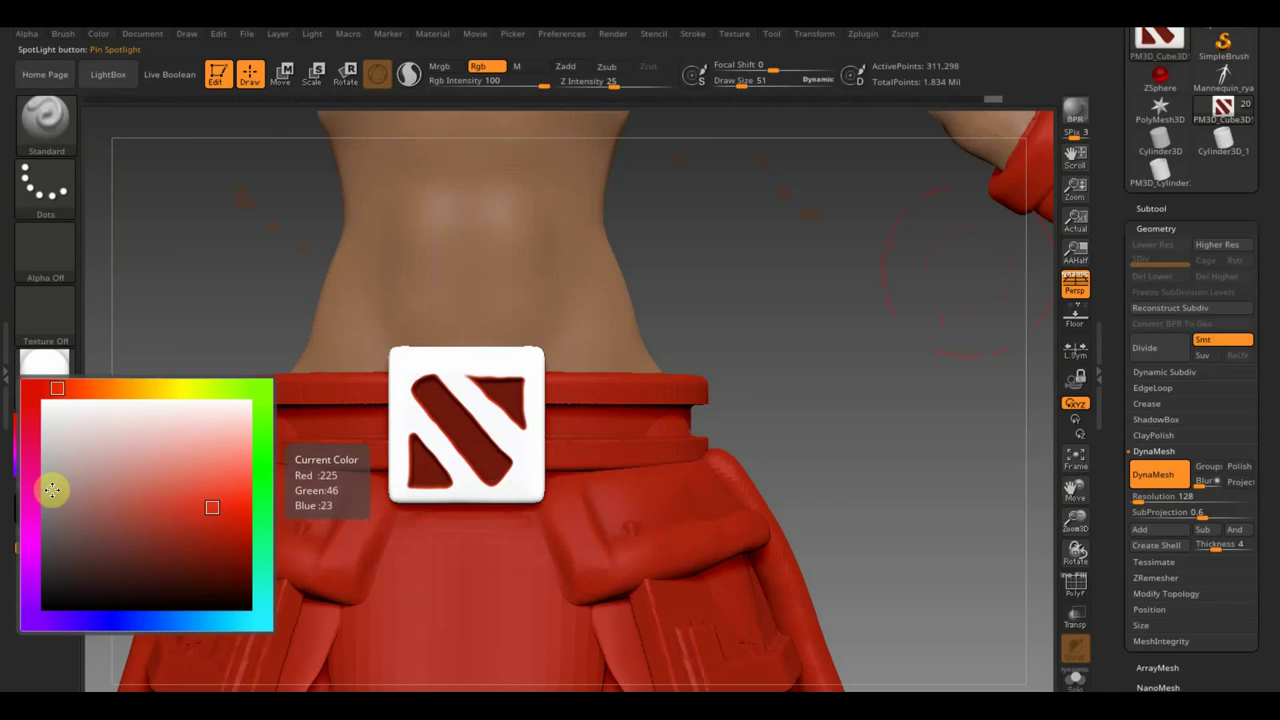
{"action": "left_click", "coordinate": [49, 526]}
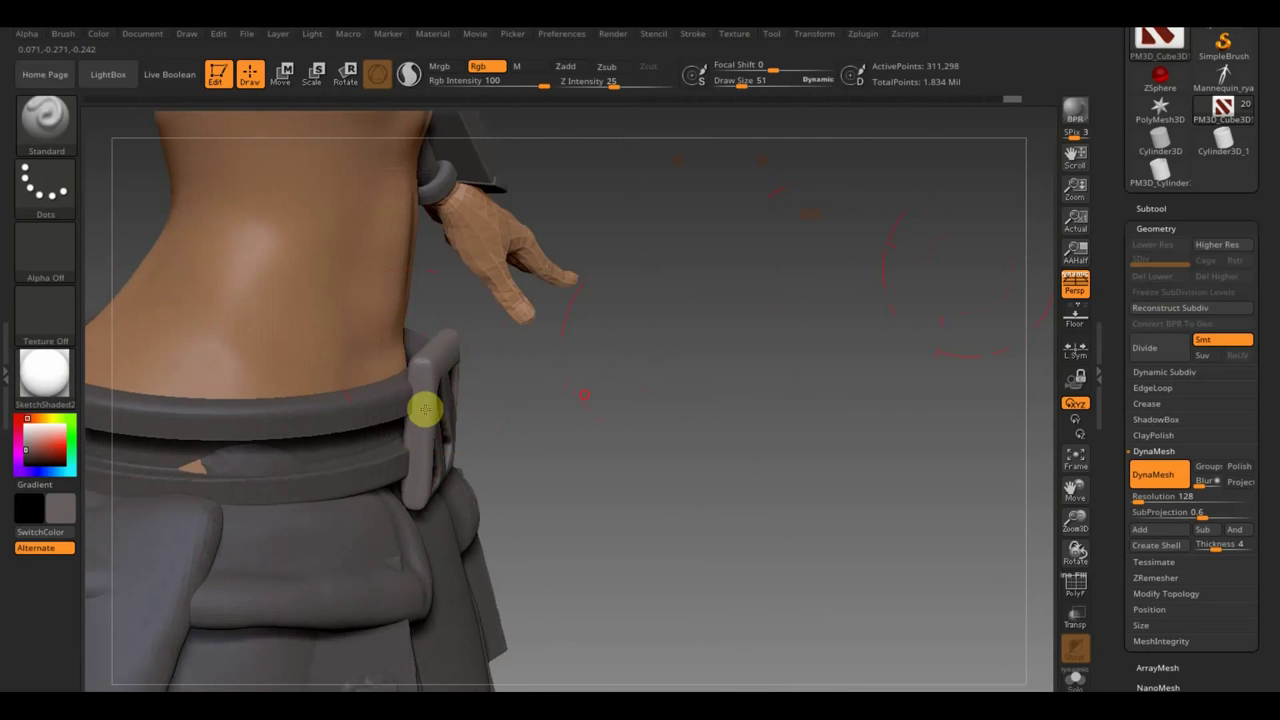
{"action": "mouse_move", "coordinate": [585, 395]}
{"action": "left_mouse_down"}
{"action": "mouse_move", "coordinate": [597, 380]}
{"action": "mouse_move", "coordinate": [677, 431]}
{"action": "left_mouse_up"}
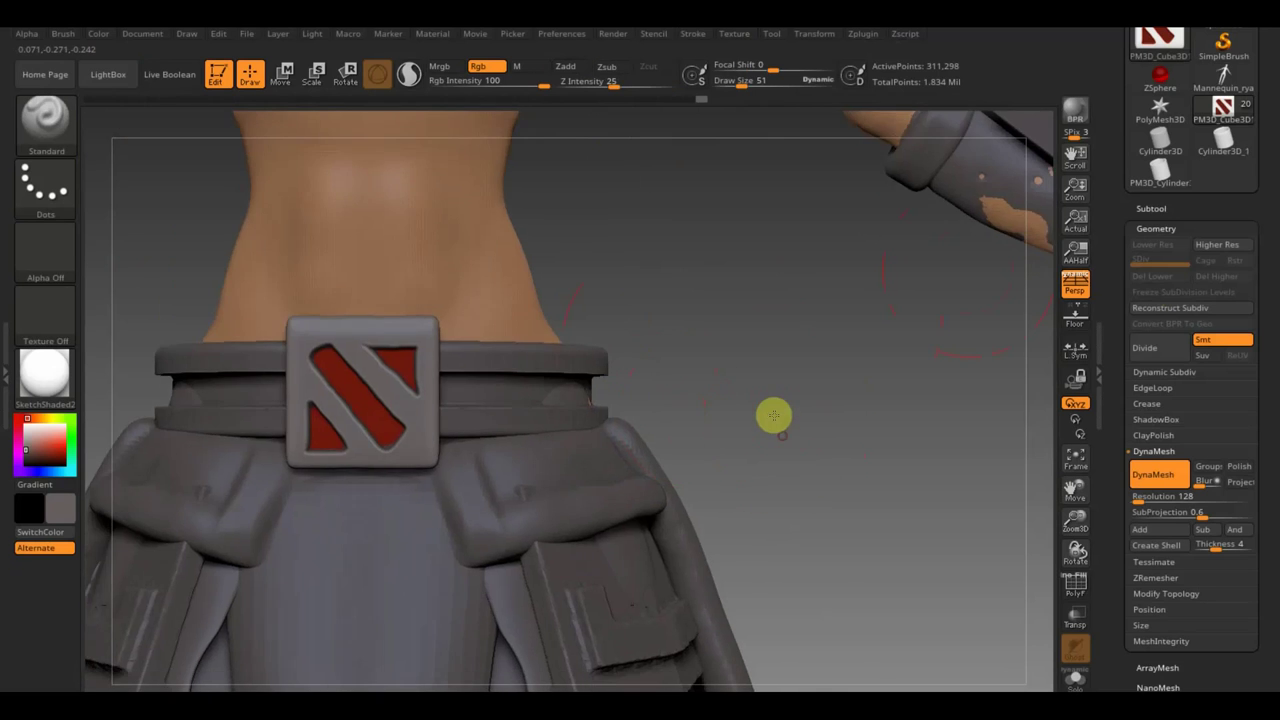
{"action": "left_click_drag", "start_coordinate": [774, 415], "coordinate": [720, 240], "text": "alt"}
{"action": "left_click_drag", "start_coordinate": [614, 380], "coordinate": [659, 383]}
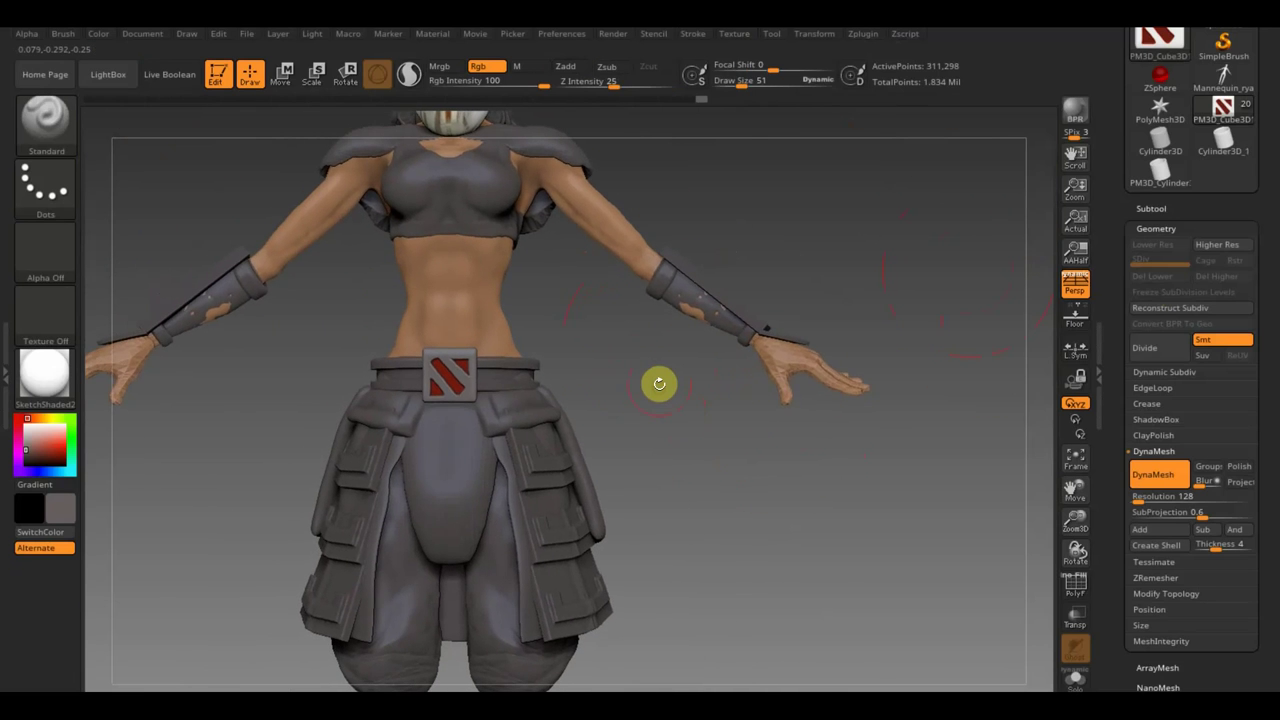
{"action": "key", "text": "n"}
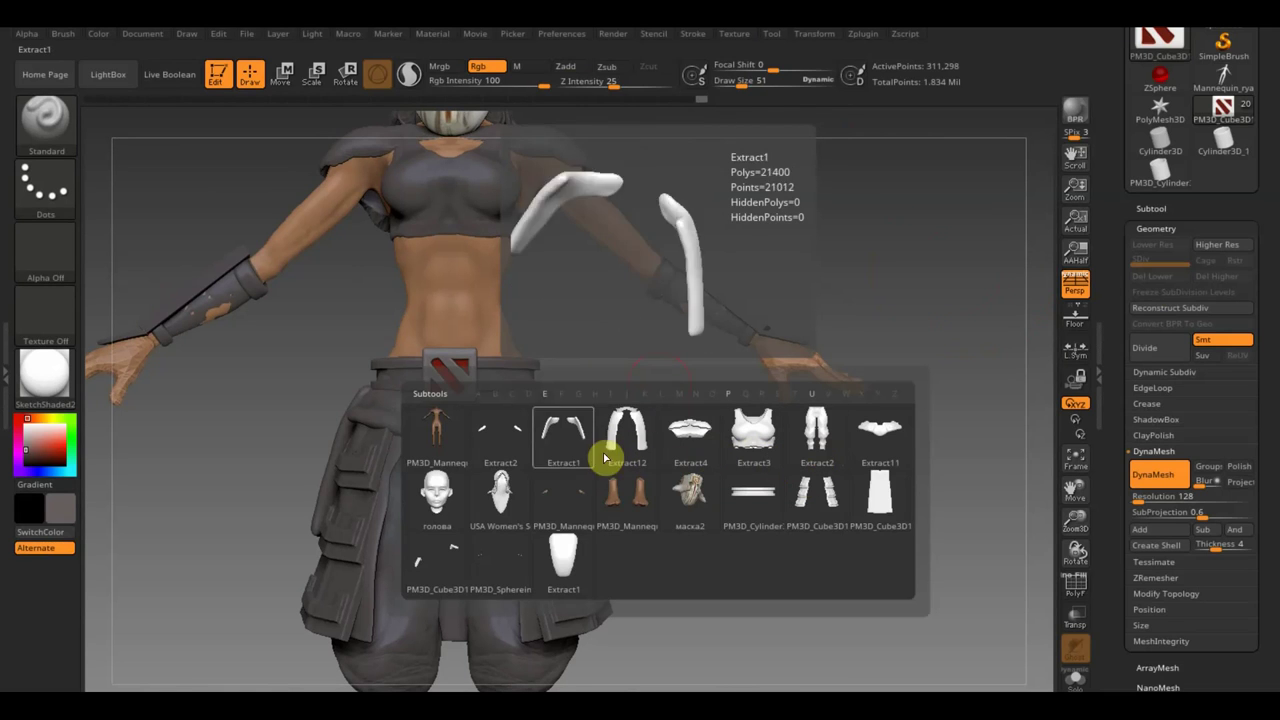
- Select the PM3D_Cylinder3D_2 belt subtool and hide part of its mesh with TrimRect
{"action": "left_click", "coordinate": [758, 491]}
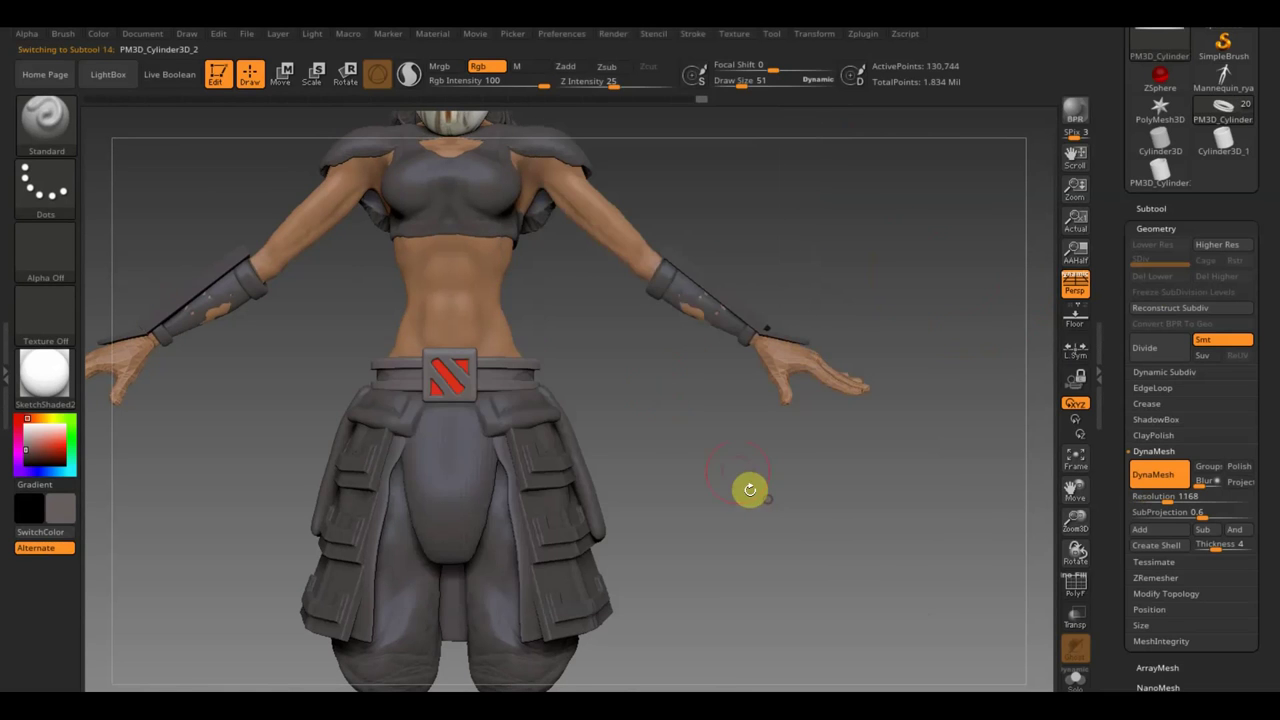
{"action": "key", "text": "ctrl"}
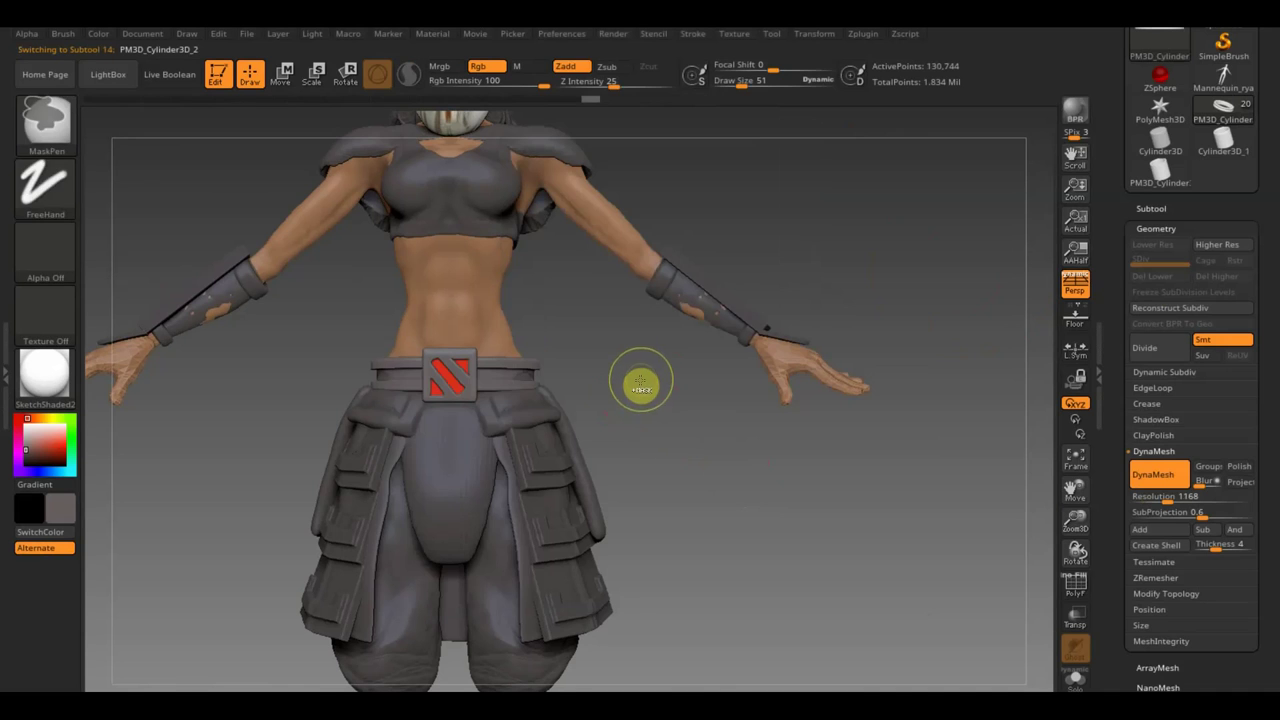
{"action": "mouse_move", "coordinate": [641, 383]}
{"action": "left_mouse_down"}
{"action": "mouse_move", "coordinate": [731, 380]}
{"action": "mouse_move", "coordinate": [720, 400]}
{"action": "mouse_move", "coordinate": [643, 400]}
{"action": "mouse_move", "coordinate": [663, 457]}
{"action": "mouse_move", "coordinate": [731, 451]}
{"action": "mouse_move", "coordinate": [659, 432]}
{"action": "left_mouse_up"}
{"action": "left_click", "coordinate": [484, 366], "text": "ctrl+shift"}
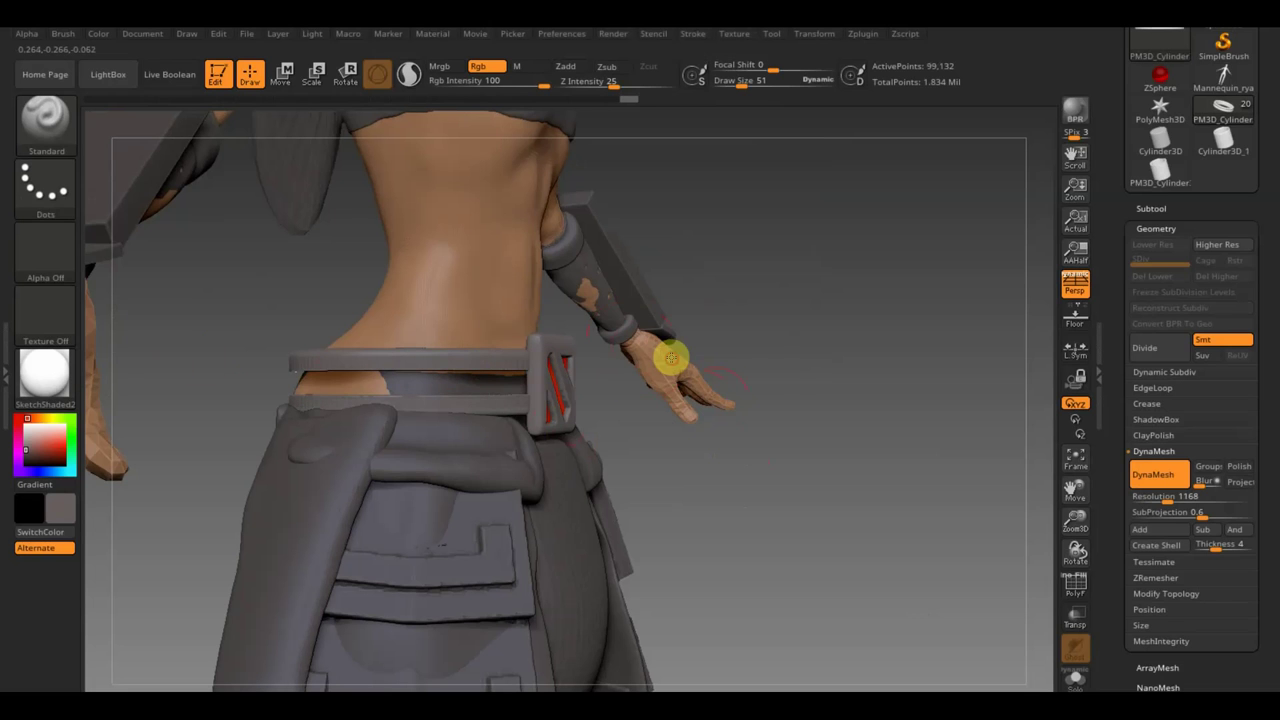
{"action": "left_click_drag", "start_coordinate": [781, 372], "coordinate": [874, 371]}
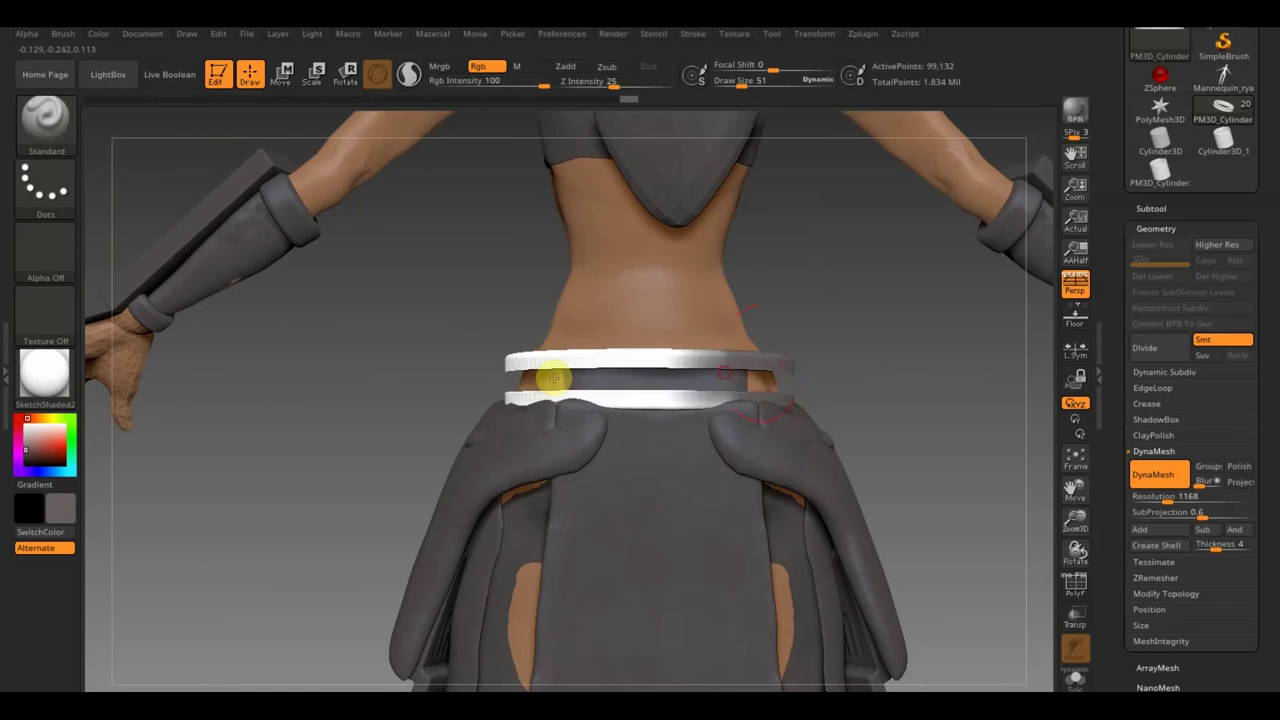
{"action": "left_click_drag", "start_coordinate": [370, 335], "coordinate": [477, 354]}
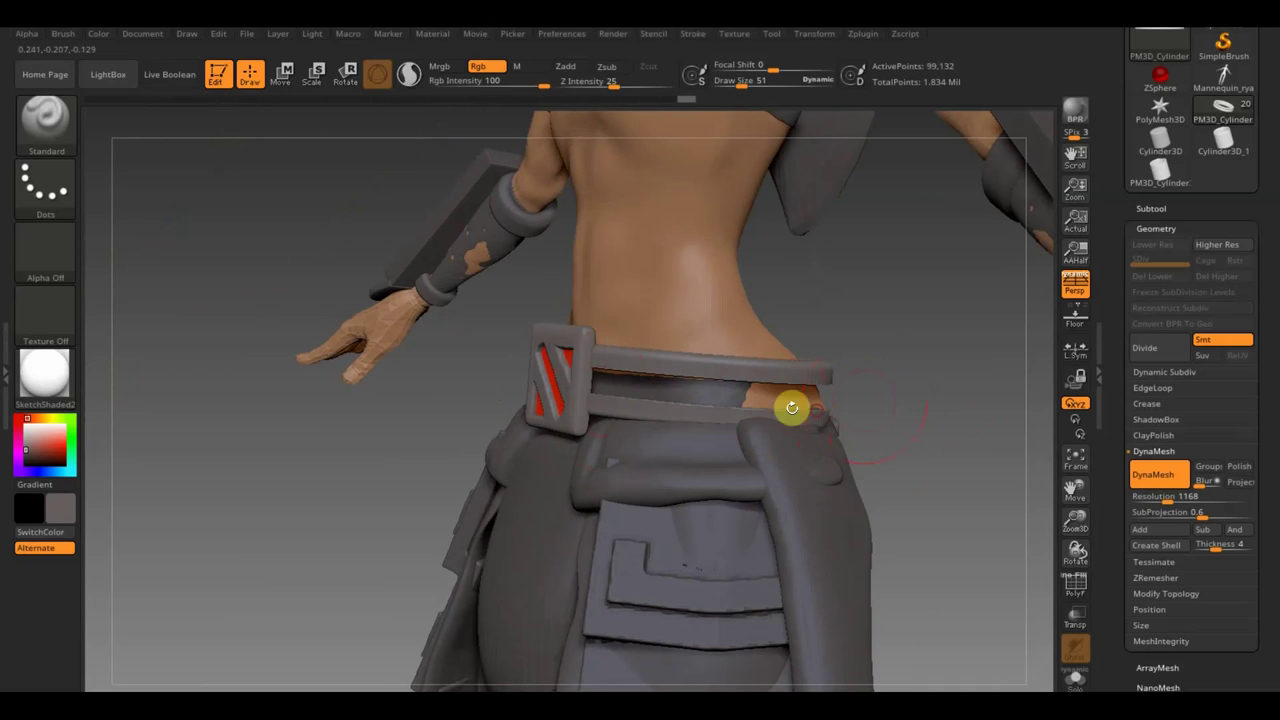
- Hide more of the belt to isolate the strap, pick red from the model, then unhide the belt mesh
{"action": "key", "text": "ctrl+shift"}
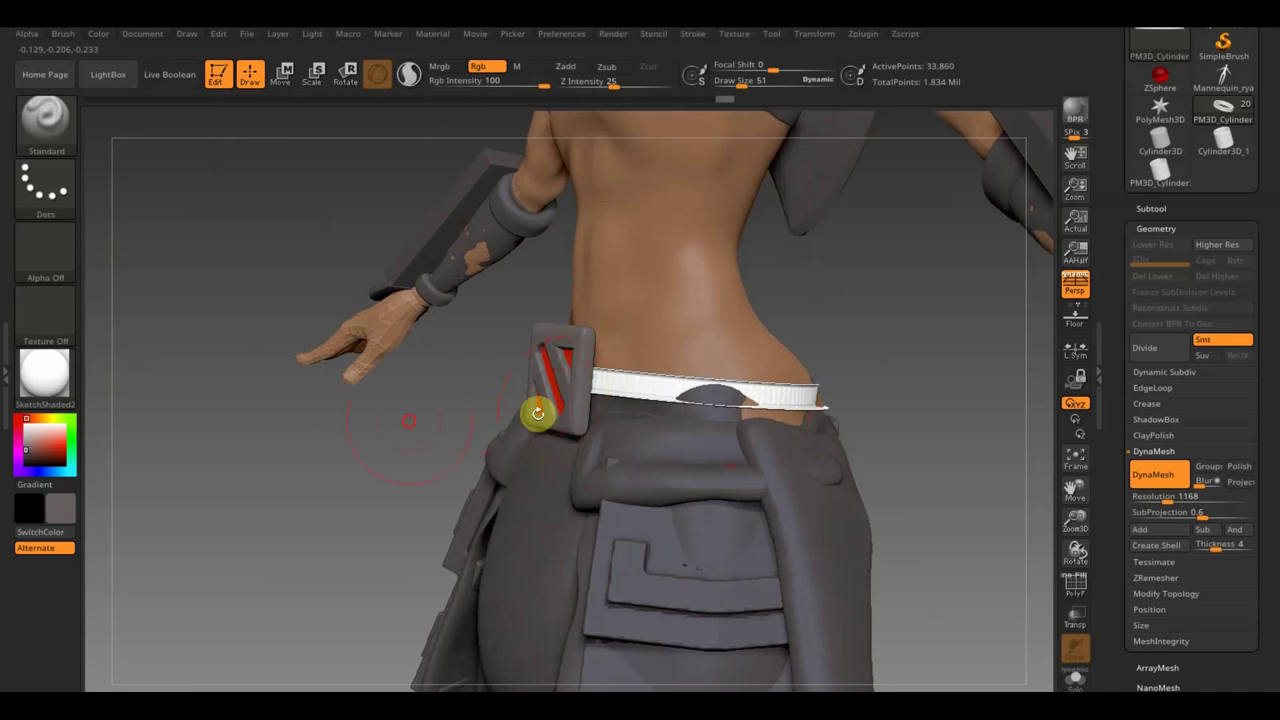
{"action": "left_click_drag", "start_coordinate": [538, 413], "coordinate": [457, 420]}
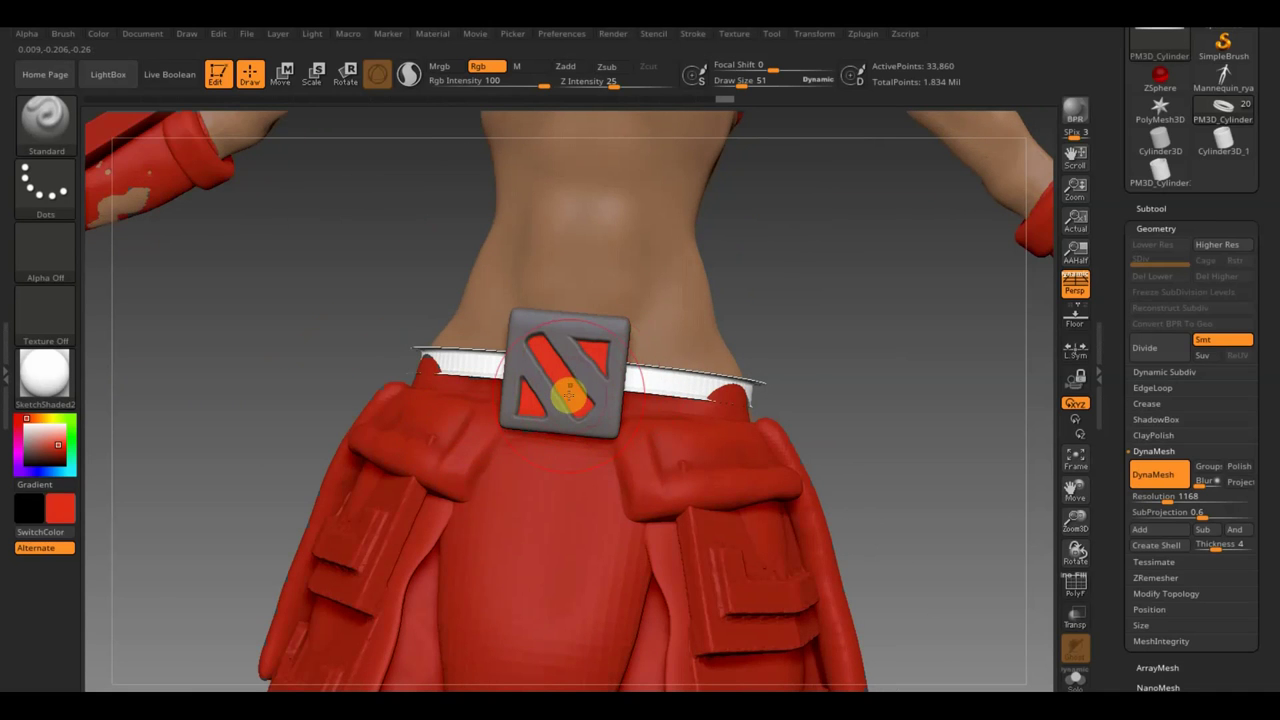
{"action": "left_click_drag", "start_coordinate": [858, 330], "coordinate": [794, 367]}
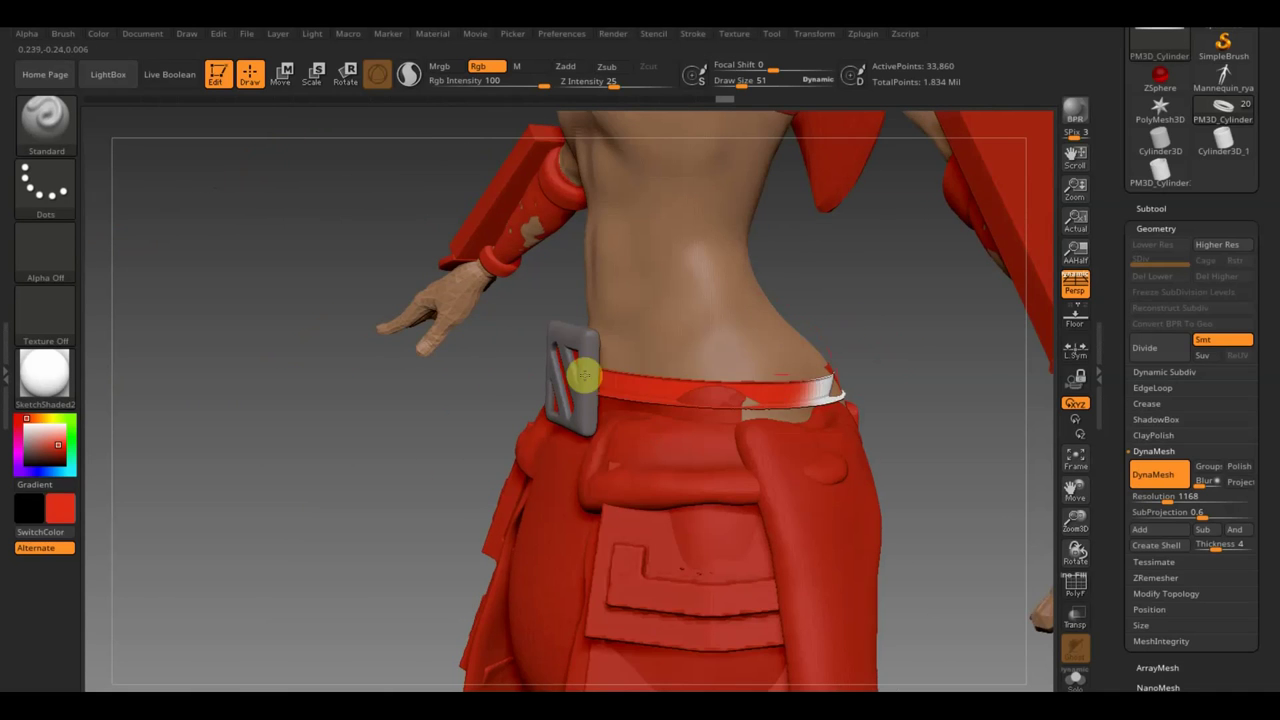
{"action": "mouse_move", "coordinate": [900, 329]}
{"action": "left_mouse_down"}
{"action": "mouse_move", "coordinate": [722, 346]}
{"action": "mouse_move", "coordinate": [803, 357]}
{"action": "left_mouse_up"}
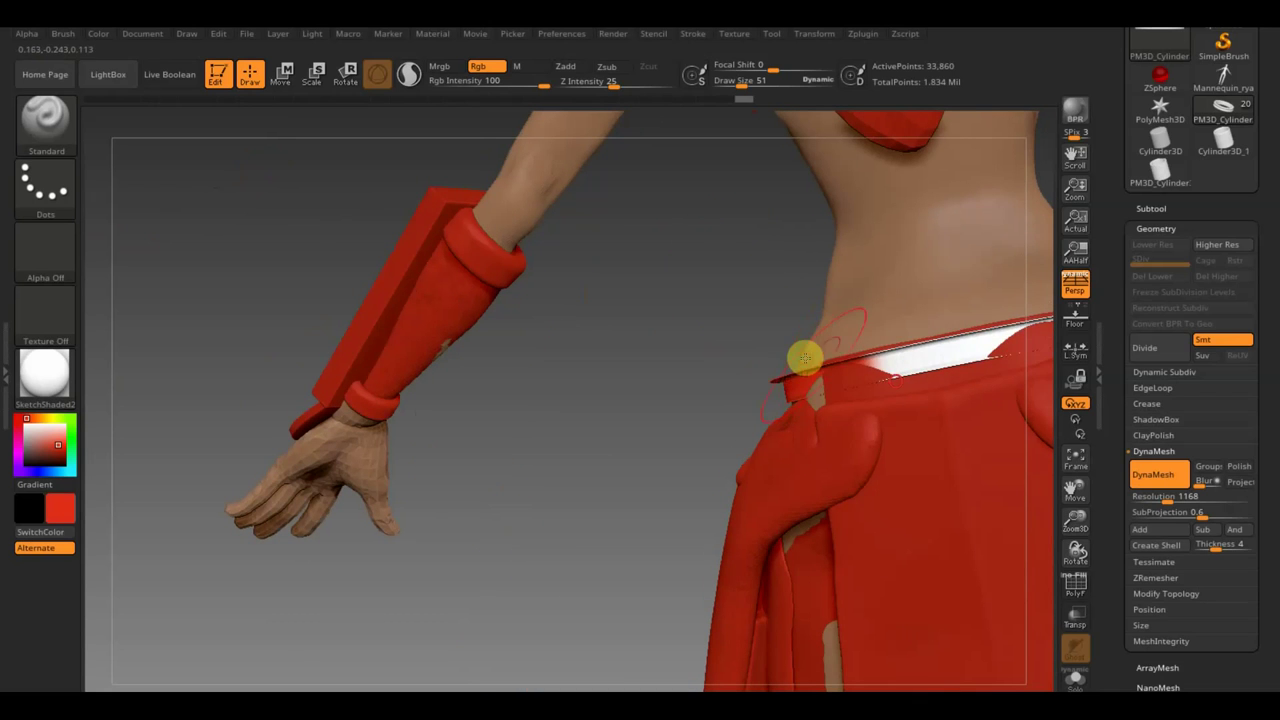
{"action": "left_click_drag", "start_coordinate": [617, 403], "coordinate": [554, 400]}
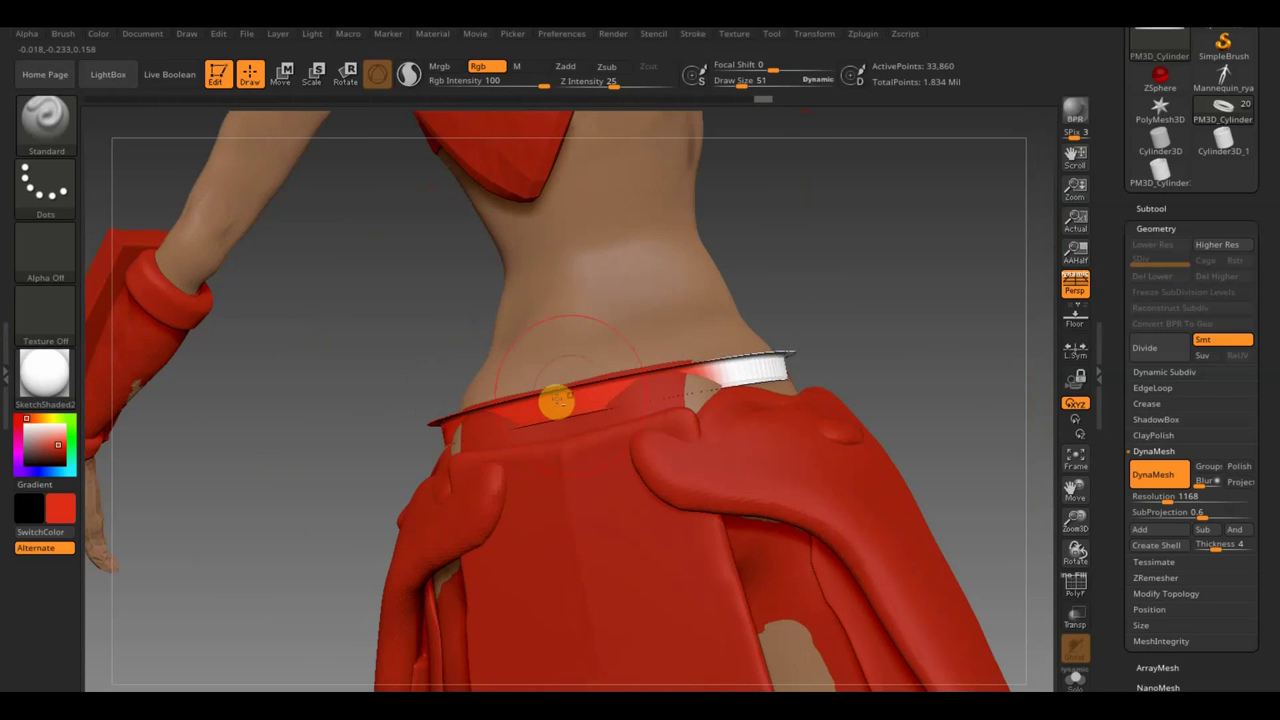
{"action": "left_click_drag", "start_coordinate": [917, 337], "coordinate": [828, 380]}
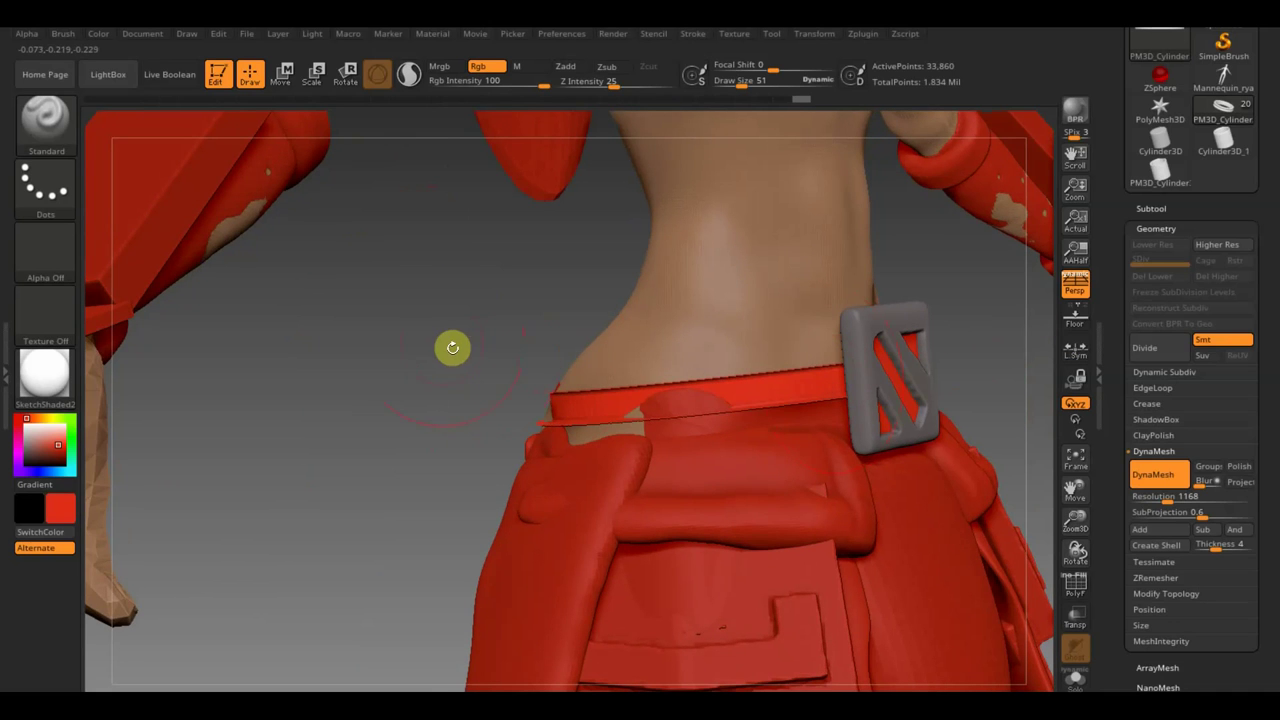
{"action": "left_click", "coordinate": [414, 334], "text": "ctrl+shift"}
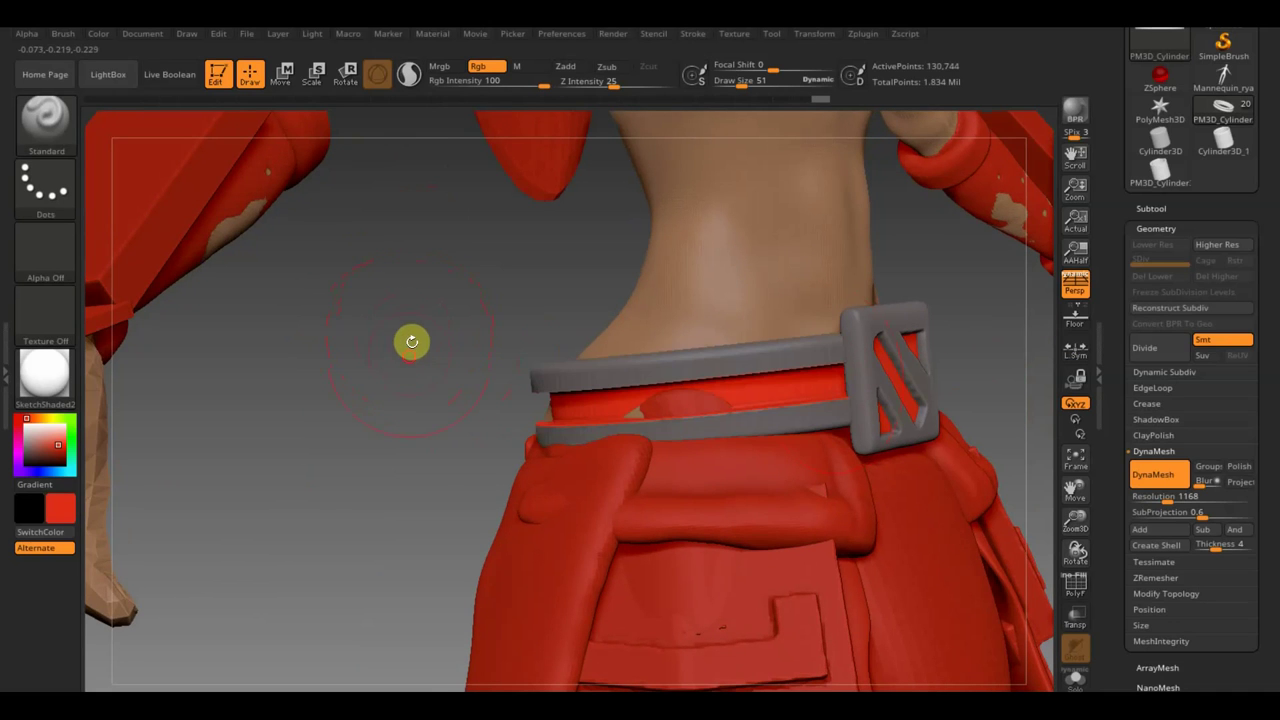
{"action": "mouse_move", "coordinate": [412, 342]}
{"action": "left_mouse_down"}
{"action": "mouse_move", "coordinate": [383, 297]}
{"action": "mouse_move", "coordinate": [406, 326]}
{"action": "left_mouse_up"}
{"action": "key", "text": "ctrl+shift"}
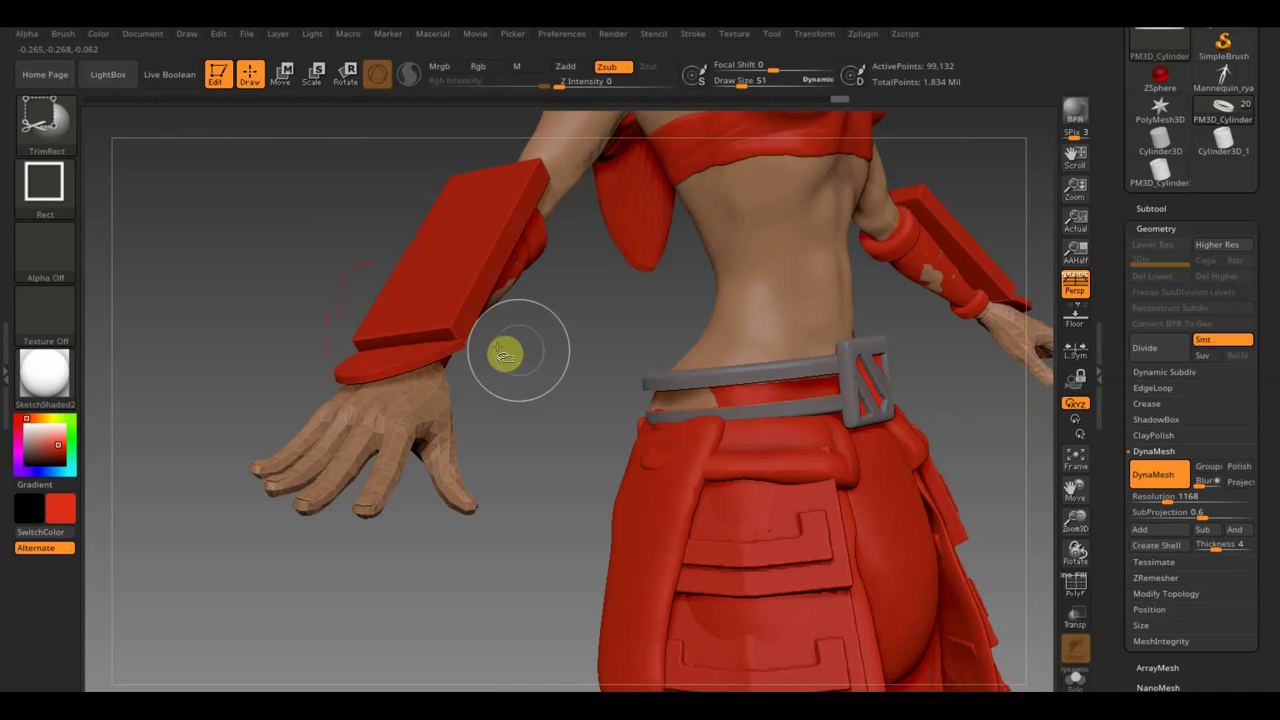
- Unhide all geometry, show the full figure from the front, and open the 19-subtool list
{"action": "left_click", "coordinate": [505, 353], "text": "ctrl+shift"}
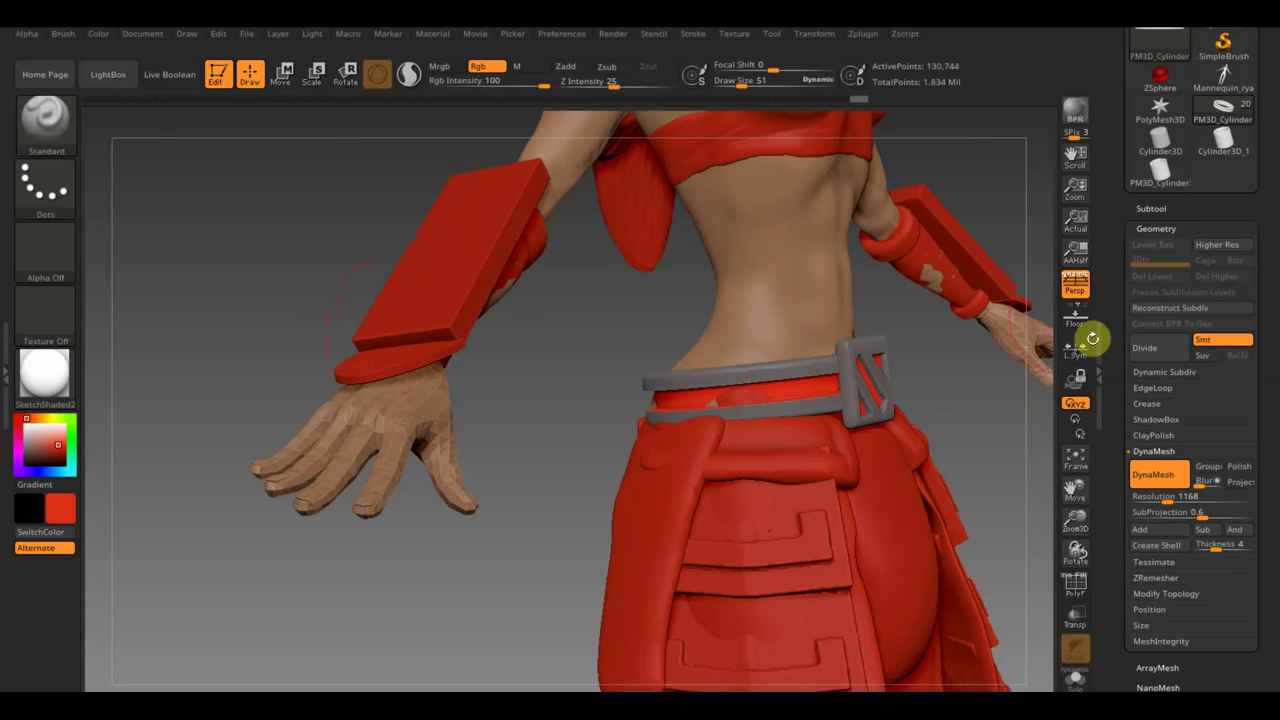
{"action": "left_click_drag", "start_coordinate": [1006, 391], "coordinate": [972, 400]}
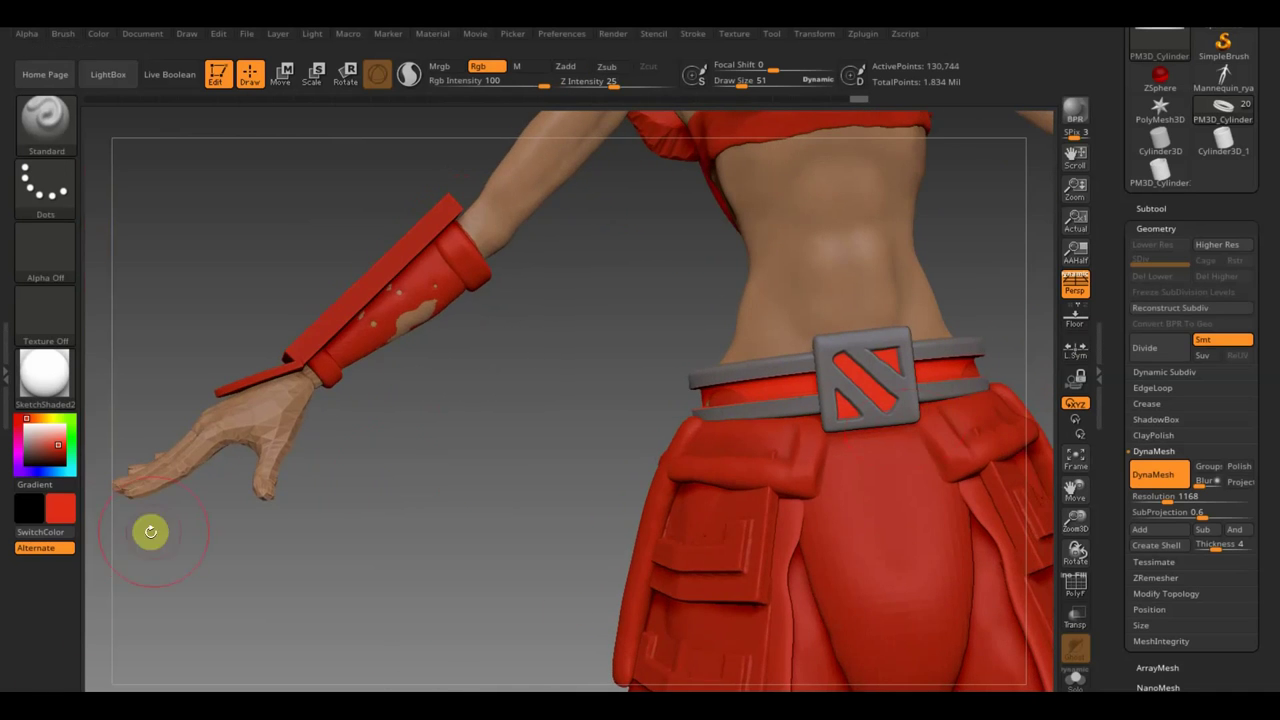
{"action": "mouse_move", "coordinate": [429, 469]}
{"action": "left_mouse_down", "text": "shift"}
{"action": "mouse_move", "coordinate": [852, 385]}
{"action": "mouse_move", "coordinate": [683, 389]}
{"action": "mouse_move", "coordinate": [795, 388]}
{"action": "left_mouse_up", "text": "shift"}
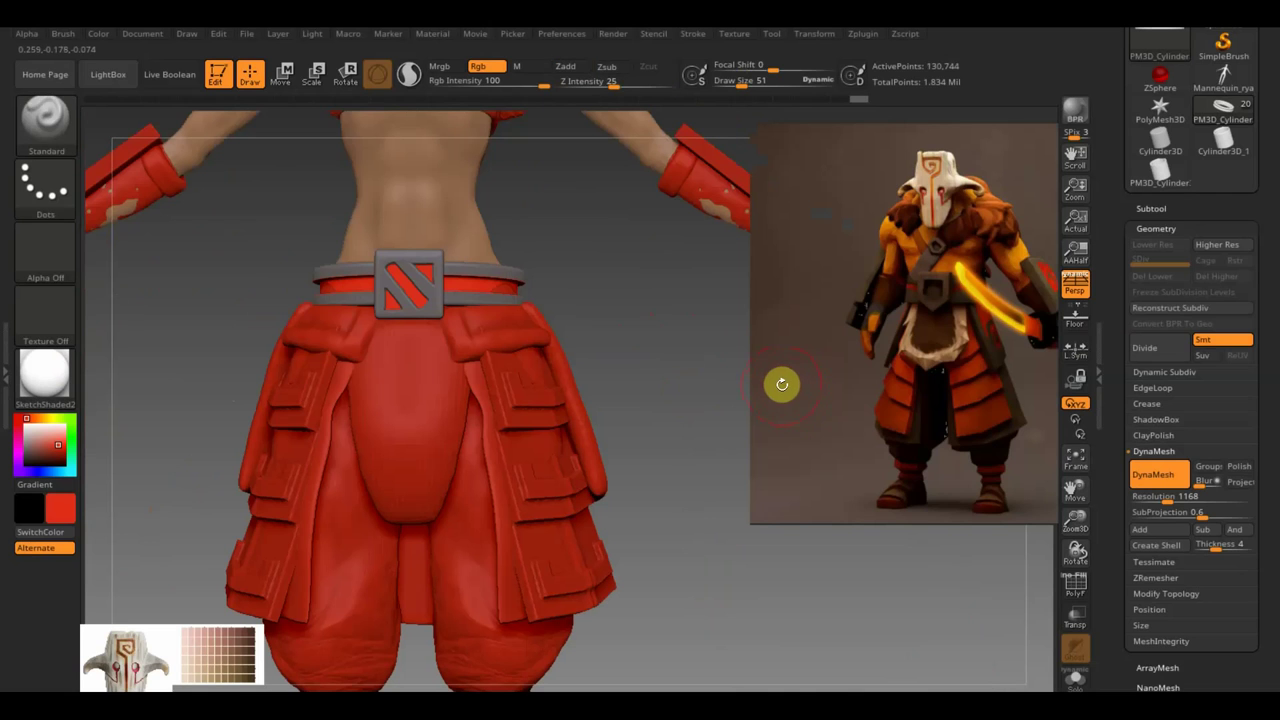
{"action": "left_click_drag", "start_coordinate": [744, 442], "coordinate": [790, 401], "text": "alt"}
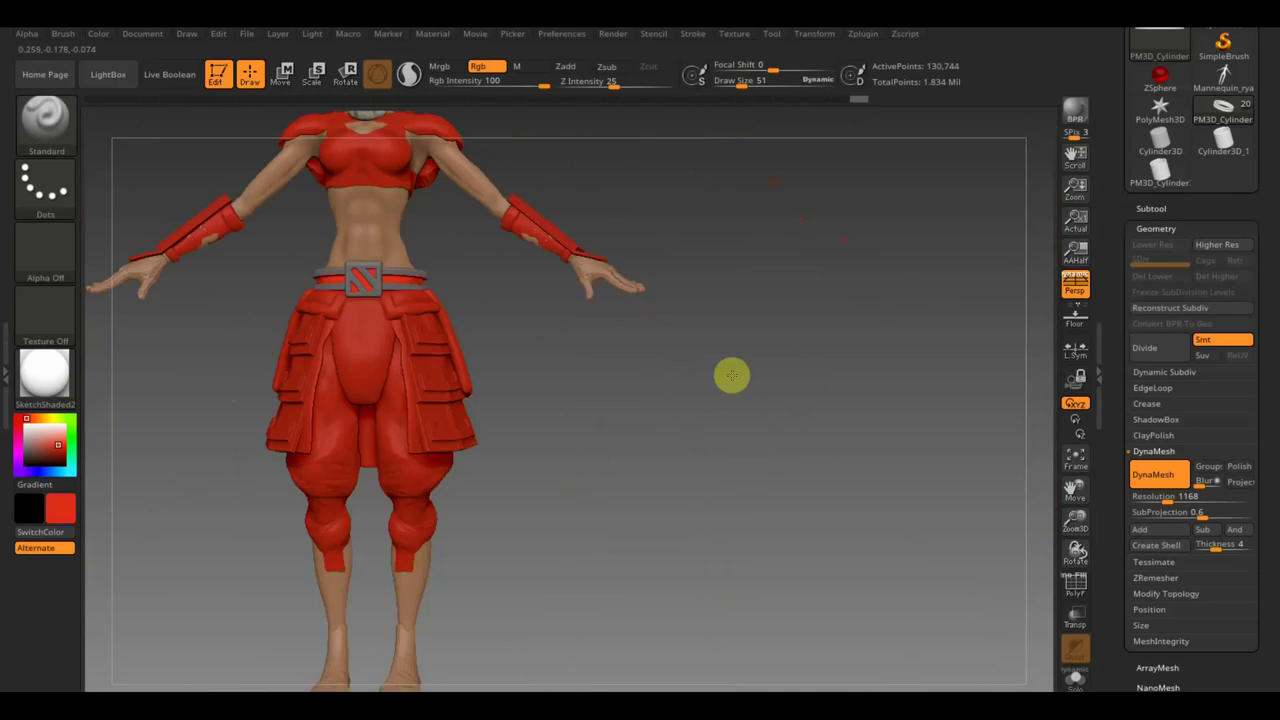
{"action": "key", "text": "n"}
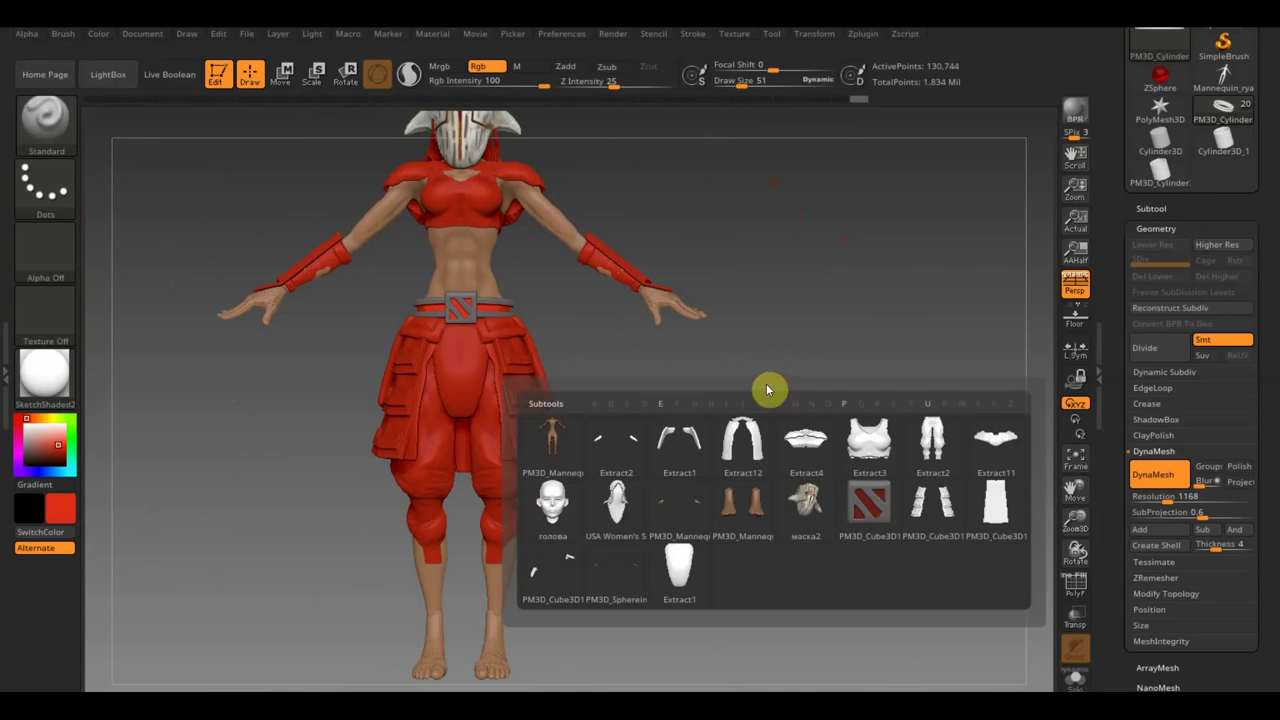
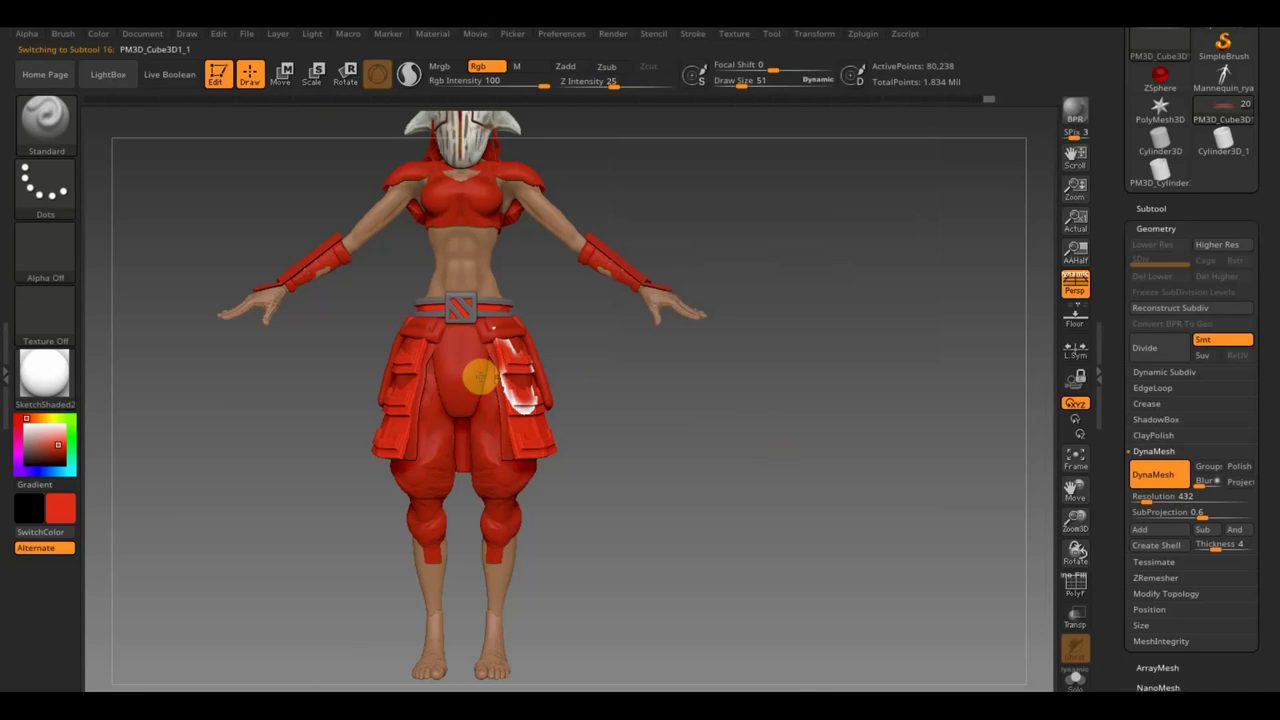
- Sculpt horizontal ridges into the red skirt side panels at Draw Size 90, then smooth them
{"action": "left_click", "coordinate": [736, 80]}
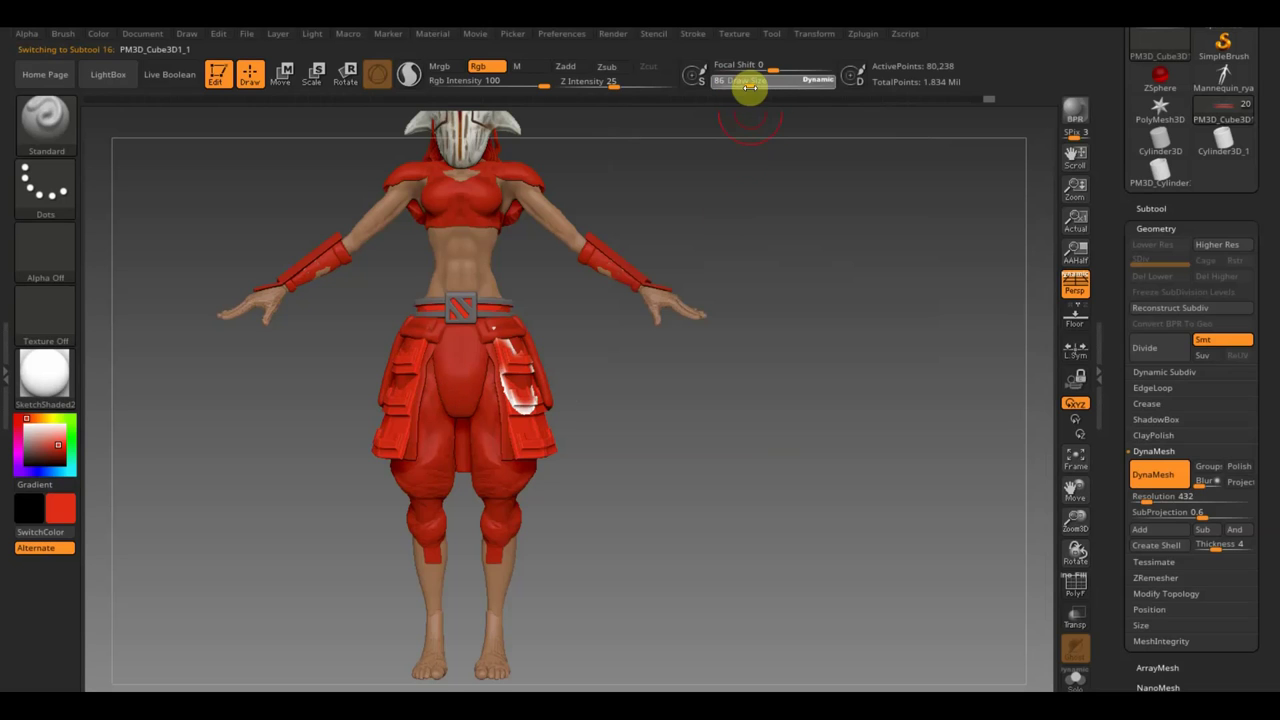
{"action": "left_click_drag", "start_coordinate": [391, 334], "coordinate": [415, 402]}
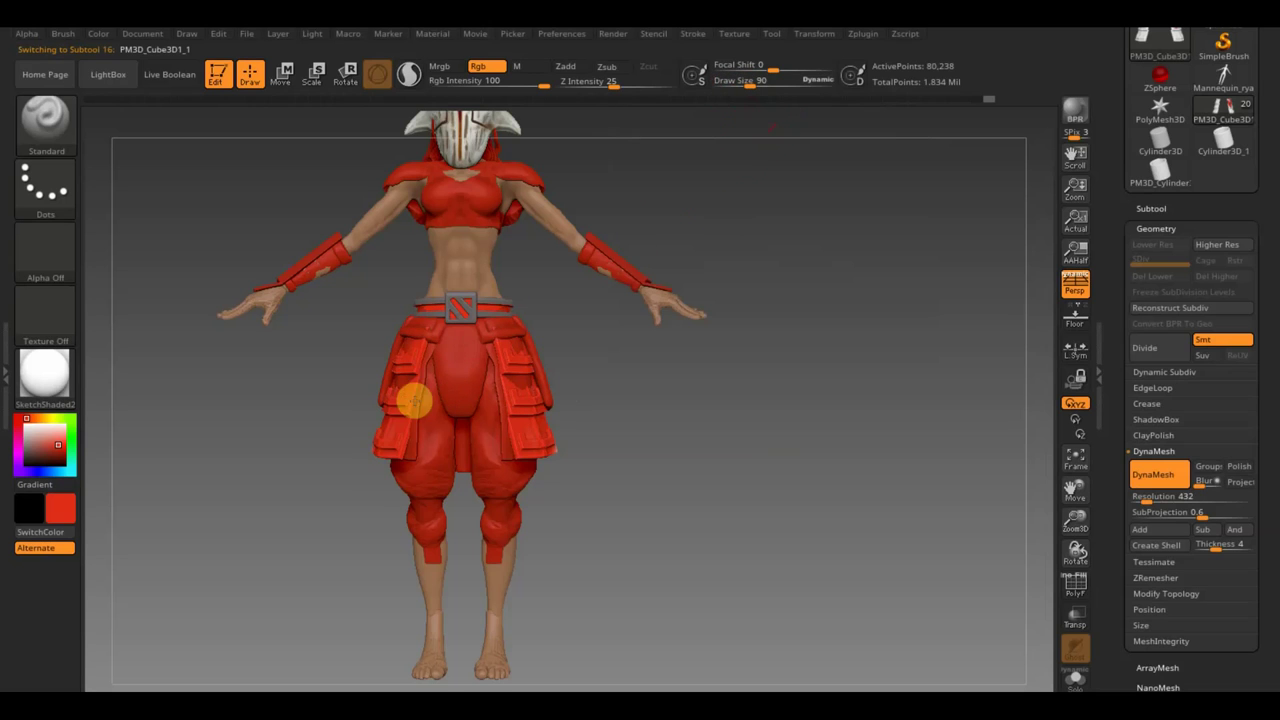
{"action": "mouse_move", "coordinate": [560, 455]}
{"action": "left_mouse_down"}
{"action": "mouse_move", "coordinate": [577, 471]}
{"action": "mouse_move", "coordinate": [483, 361]}
{"action": "left_mouse_up"}
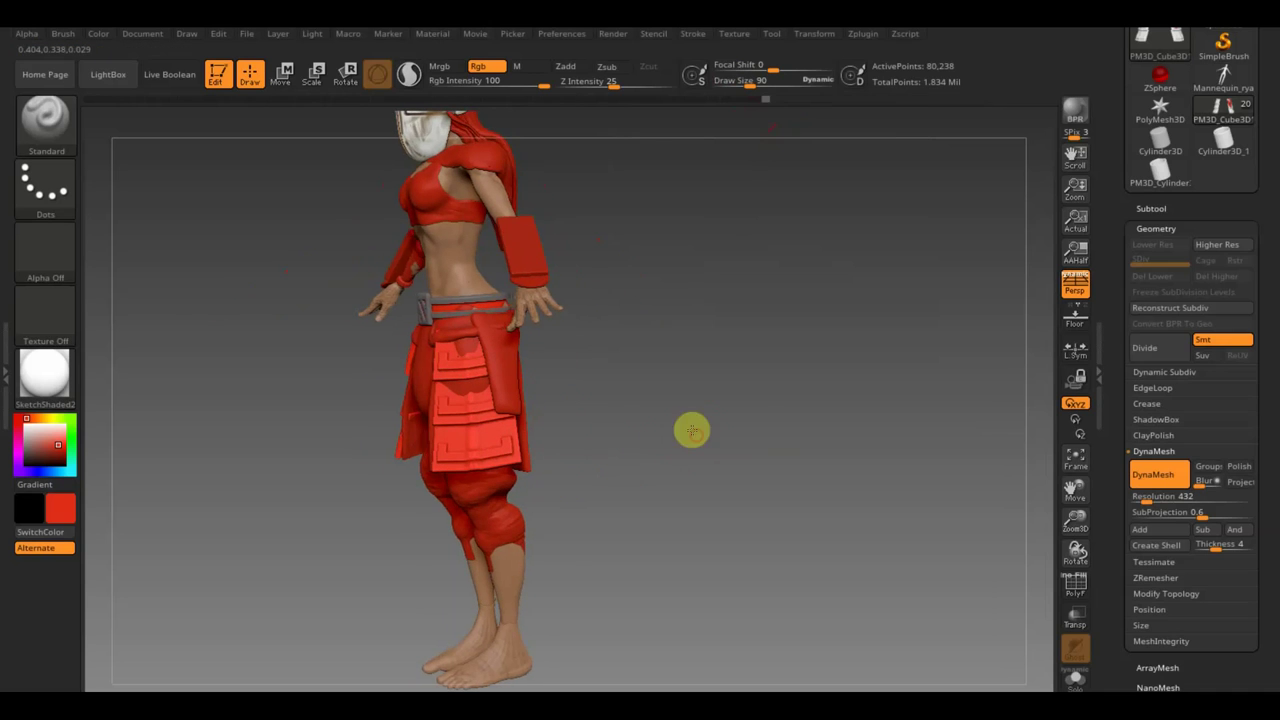
{"action": "mouse_move", "coordinate": [689, 429]}
{"action": "left_mouse_down"}
{"action": "mouse_move", "coordinate": [760, 423]}
{"action": "mouse_move", "coordinate": [737, 447]}
{"action": "mouse_move", "coordinate": [686, 451]}
{"action": "mouse_move", "coordinate": [740, 506]}
{"action": "mouse_move", "coordinate": [730, 427]}
{"action": "left_mouse_up"}
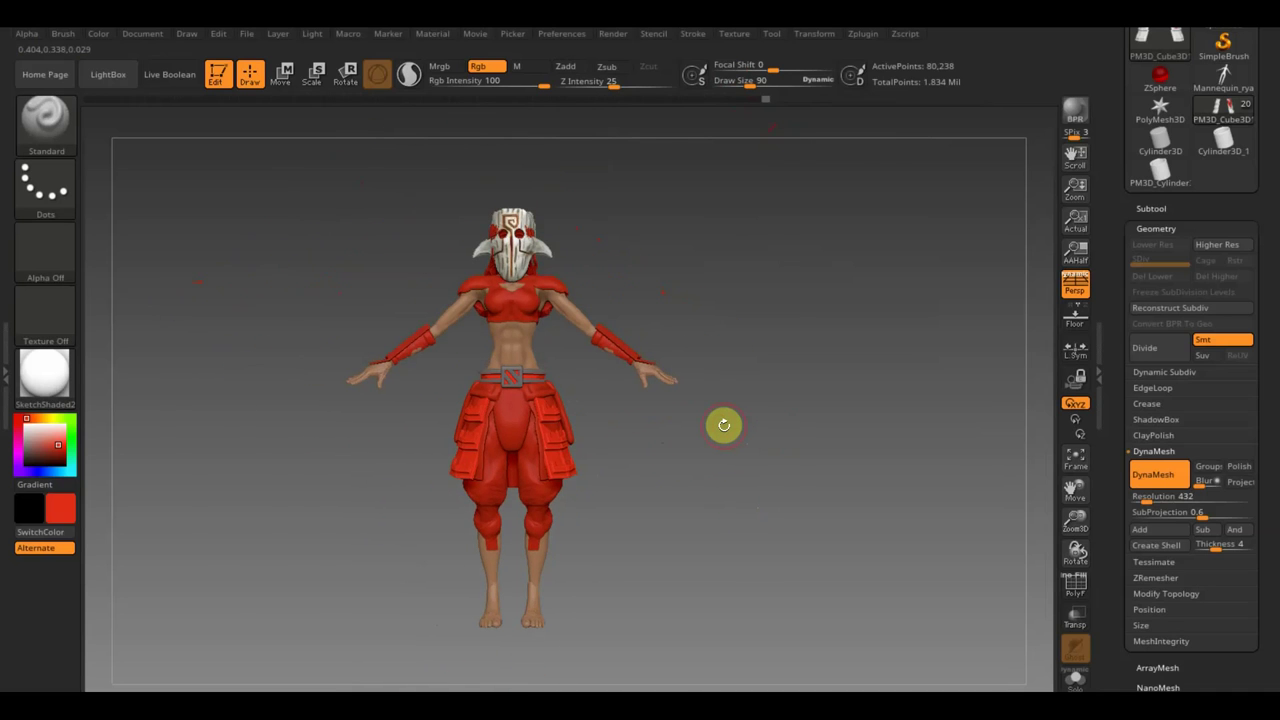
{"action": "key", "text": "shift"}
{"action": "left_click_drag", "start_coordinate": [597, 277], "coordinate": [617, 294]}
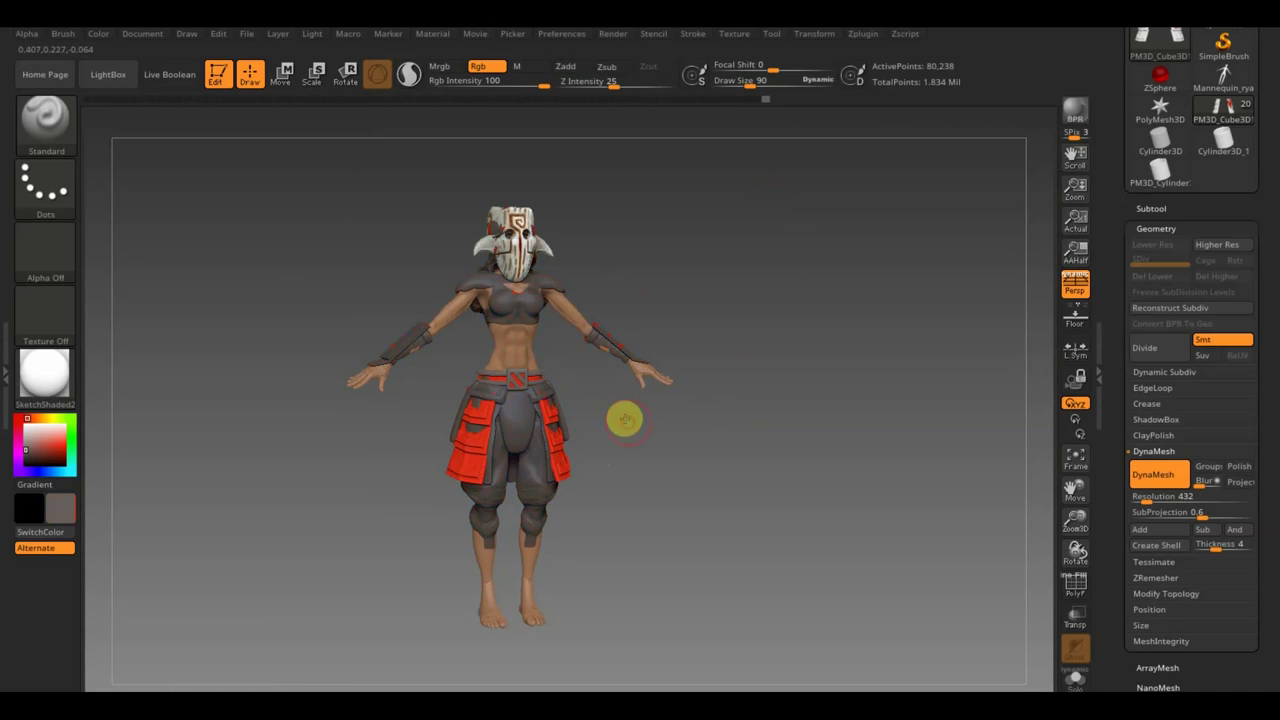
{"action": "left_click_drag", "start_coordinate": [622, 417], "coordinate": [618, 404], "text": "shift"}
- Make Extract12 the active subtool and check it from the side and front
{"action": "key", "text": "n"}
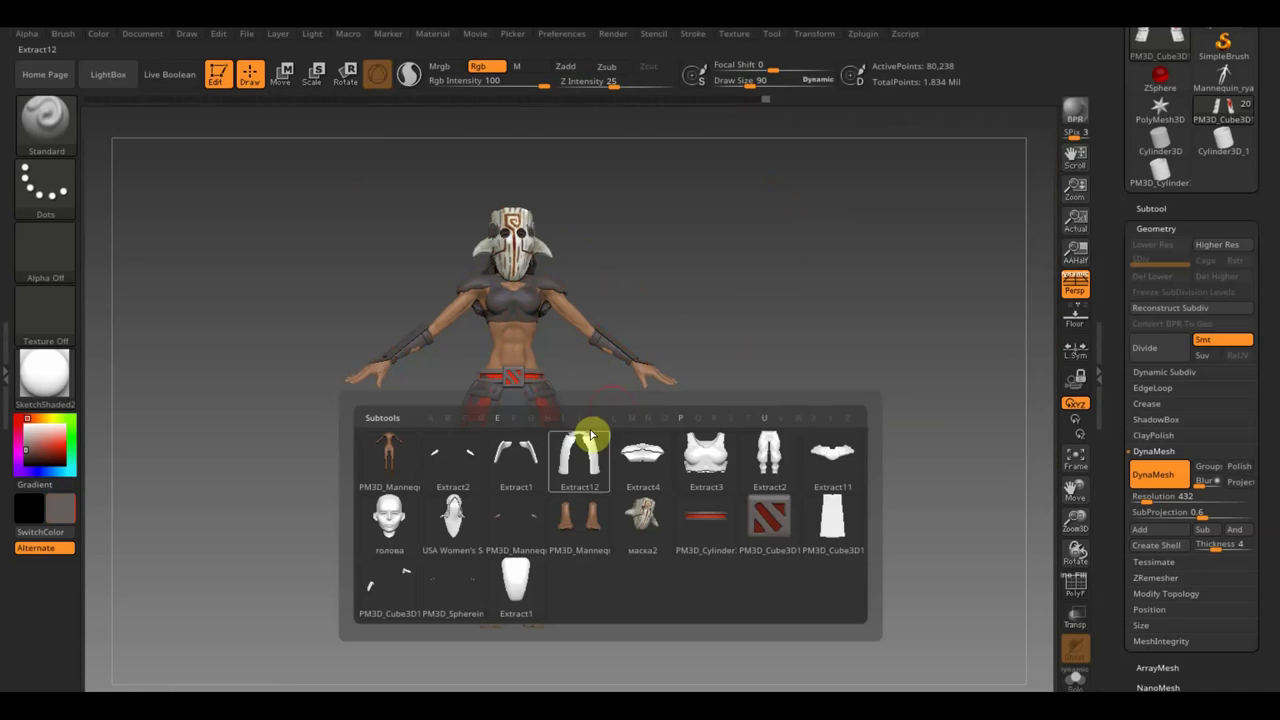
{"action": "left_click", "coordinate": [599, 472]}
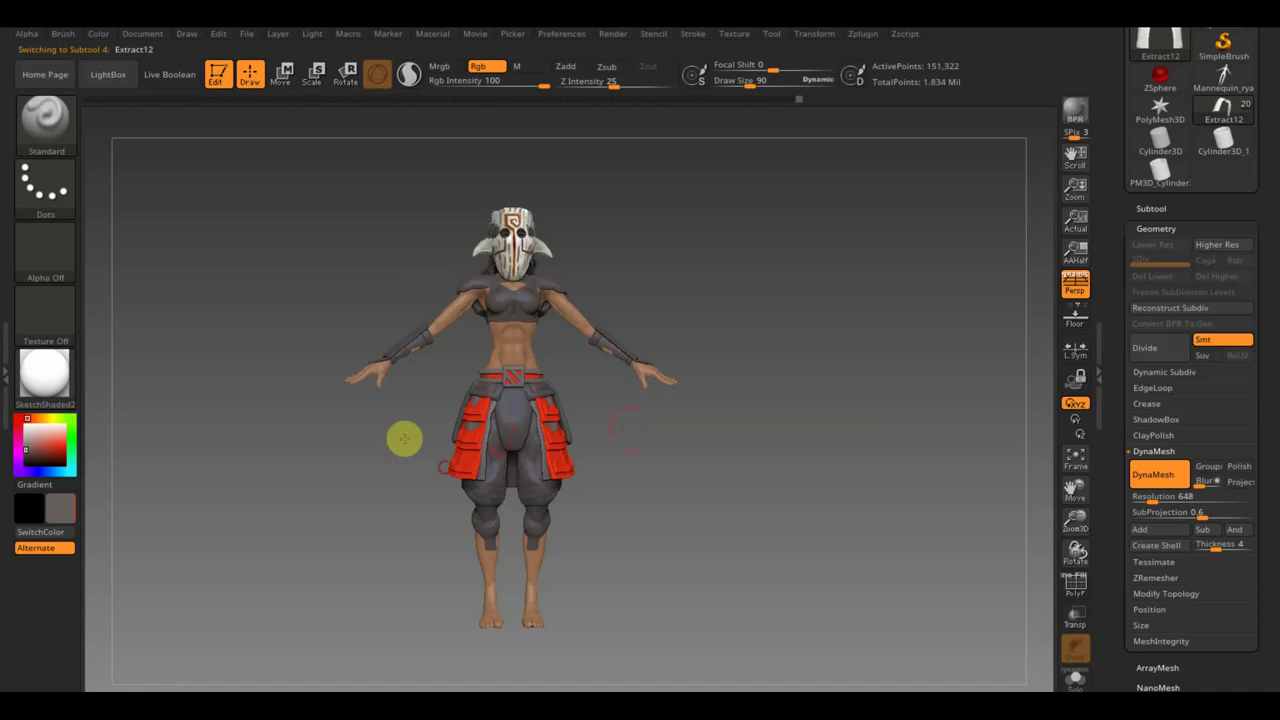
{"action": "left_click_drag", "start_coordinate": [655, 422], "coordinate": [735, 425]}
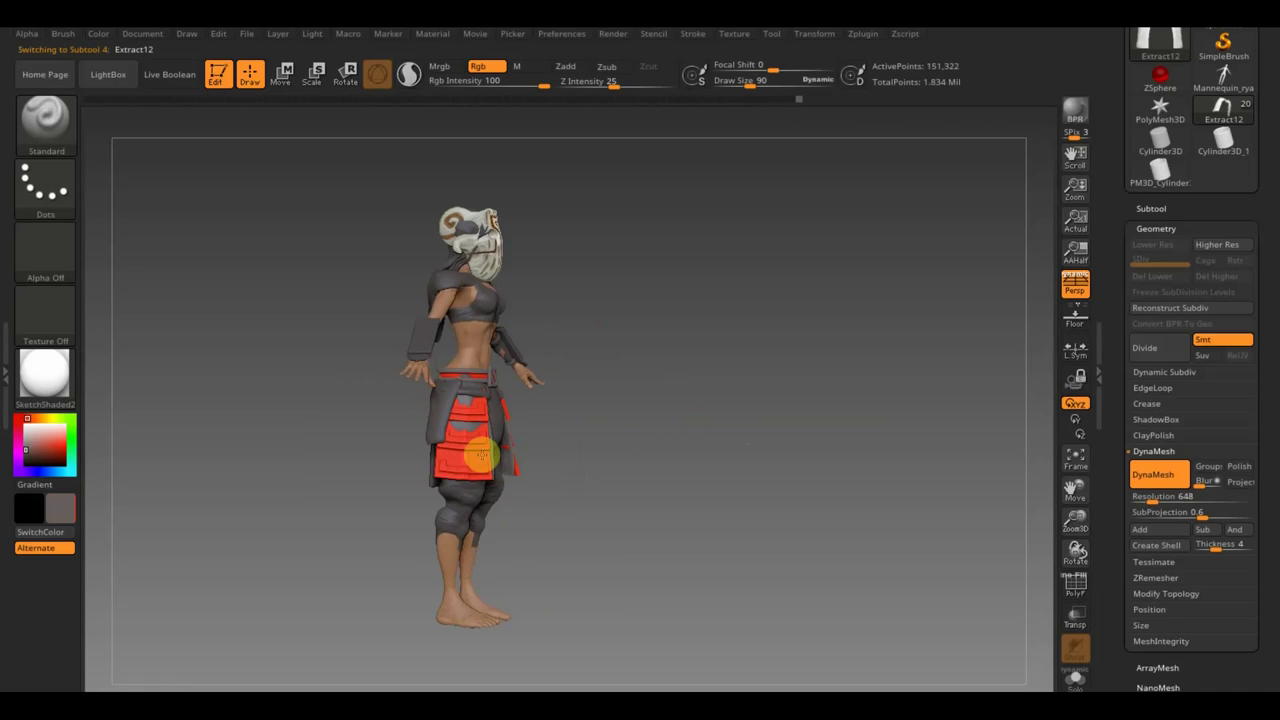
{"action": "left_click_drag", "start_coordinate": [599, 441], "coordinate": [610, 449]}
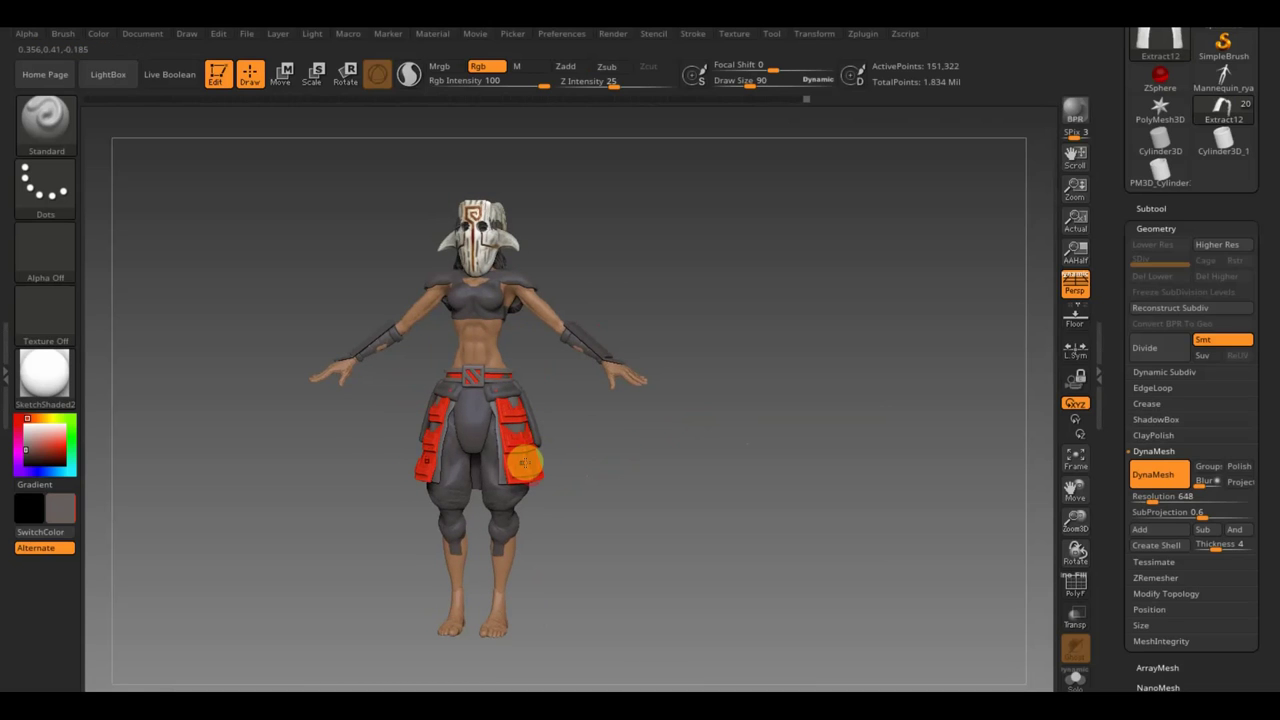
{"action": "key", "text": "n"}
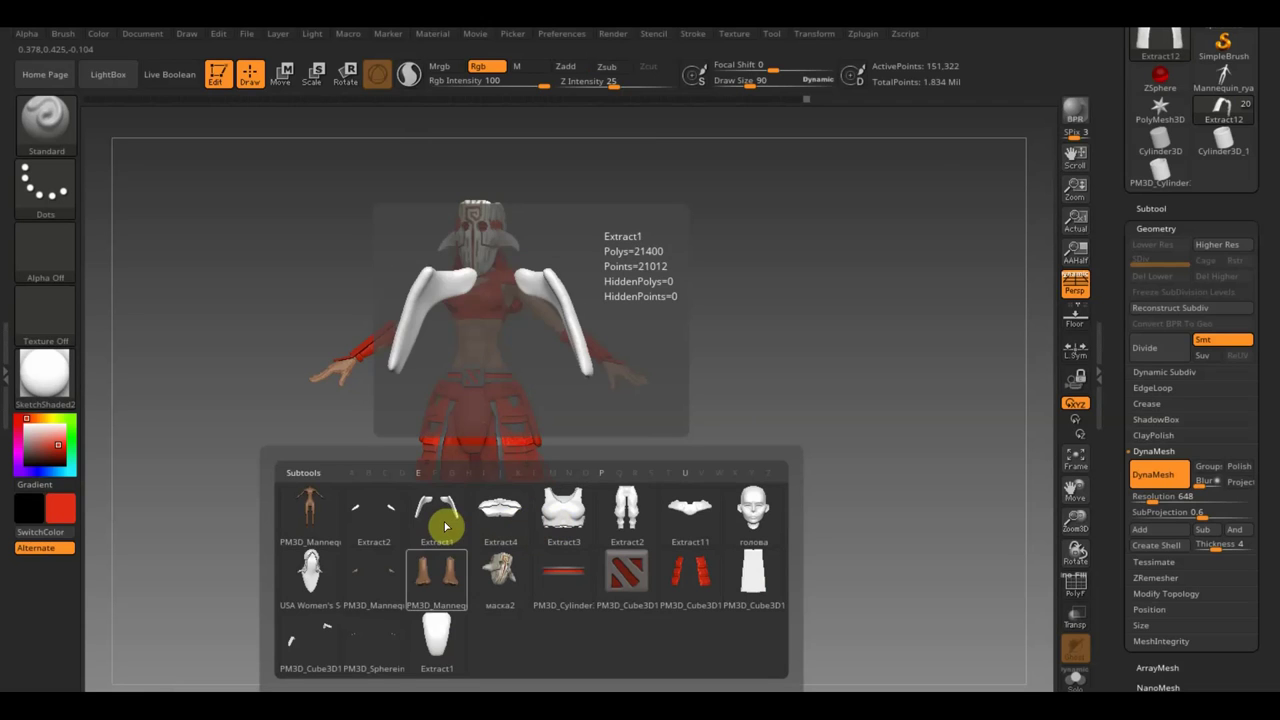
- Switch to the Extract11 subtool and set the secondary colour to near-black
{"action": "left_click", "coordinate": [694, 516]}
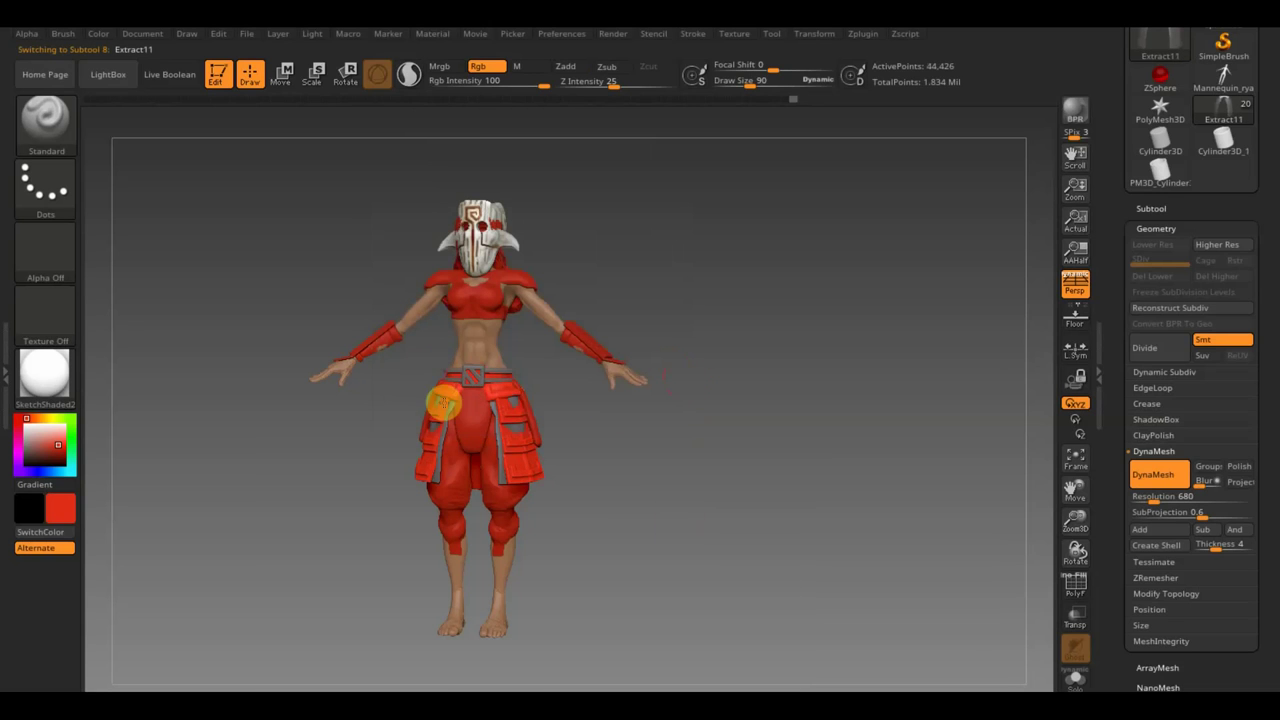
{"action": "mouse_move", "coordinate": [455, 395]}
{"action": "left_mouse_down"}
{"action": "mouse_move", "coordinate": [623, 386]}
{"action": "mouse_move", "coordinate": [452, 390]}
{"action": "left_mouse_up"}
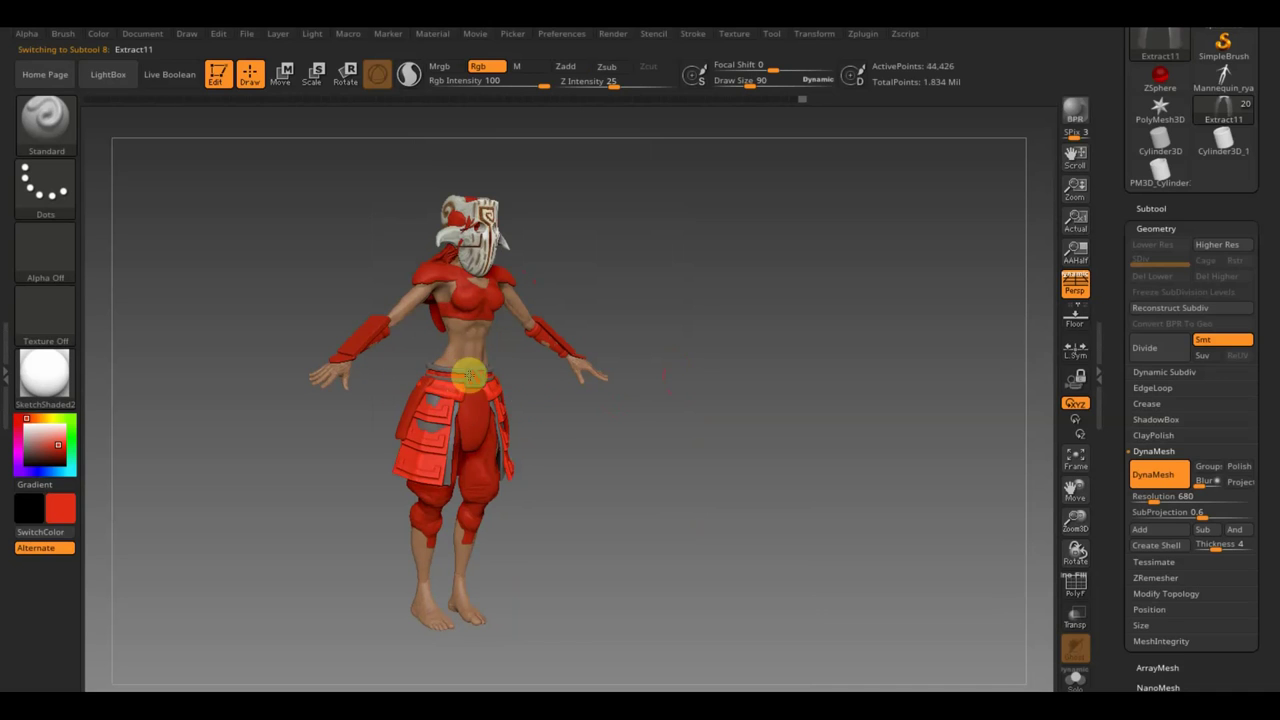
{"action": "left_click_drag", "start_coordinate": [469, 375], "coordinate": [574, 380]}
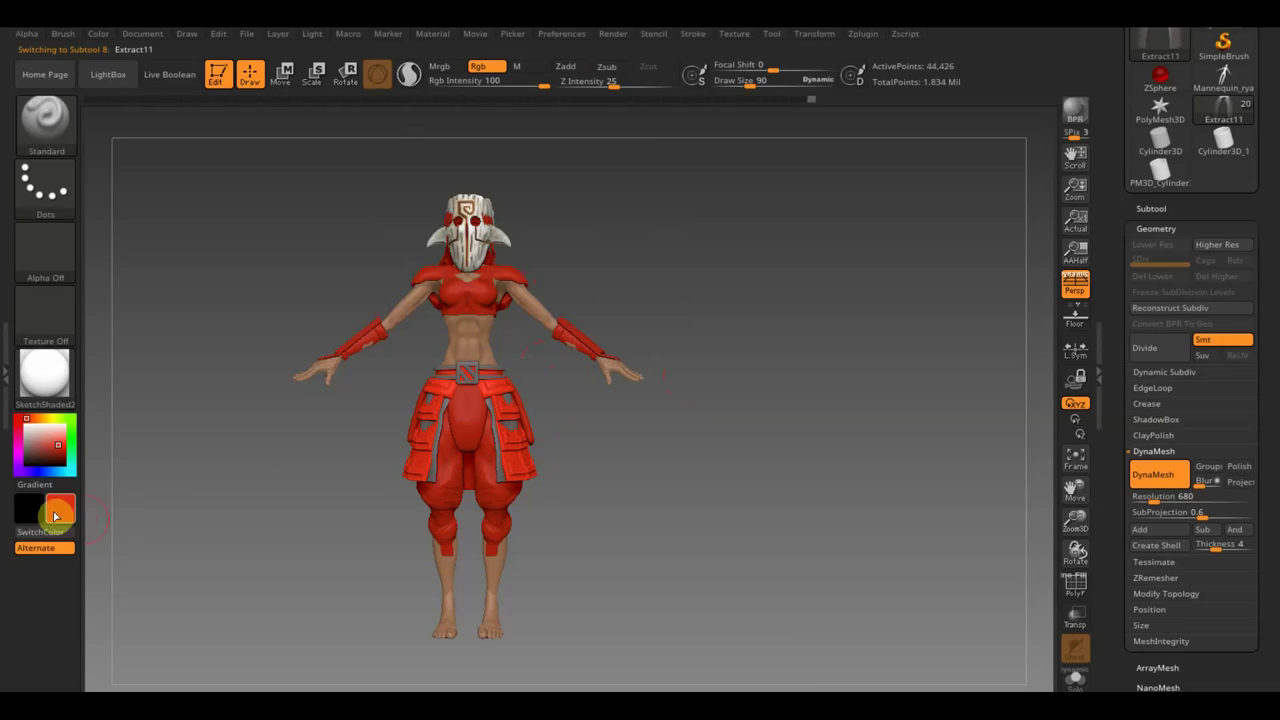
{"action": "left_click", "coordinate": [60, 508]}
{"action": "left_click", "coordinate": [60, 590]}
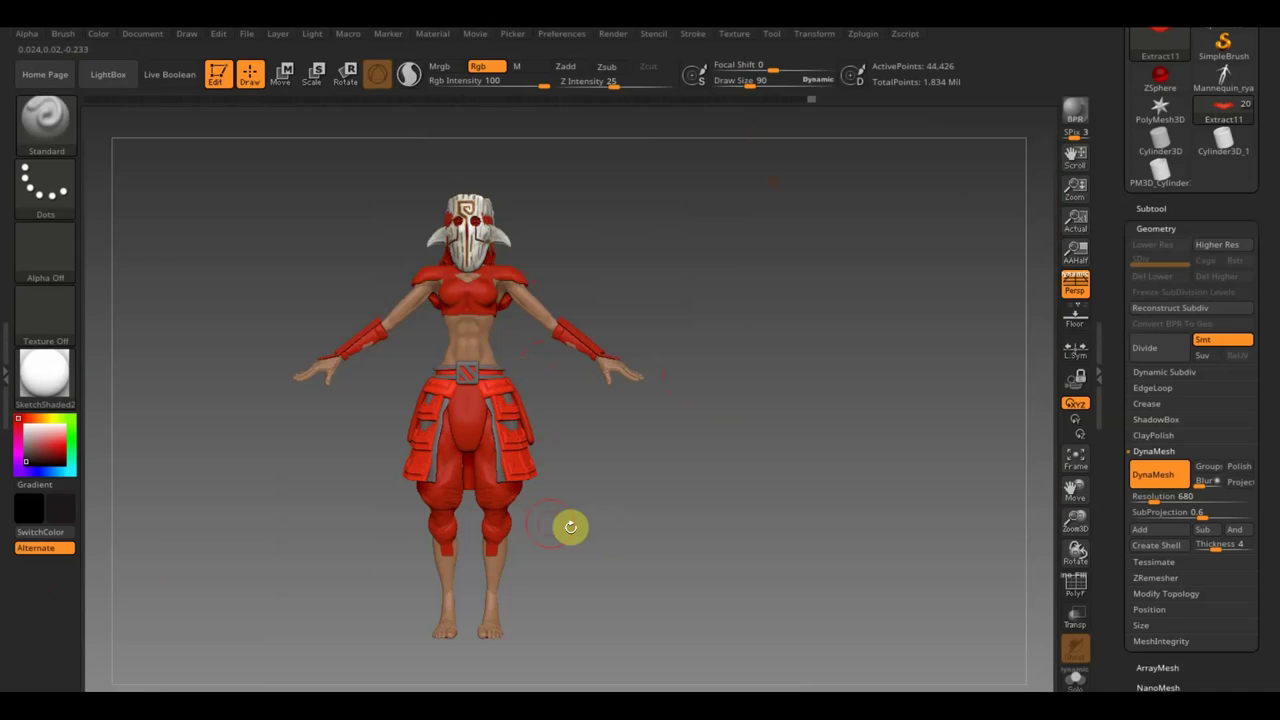
{"action": "key", "text": "n"}
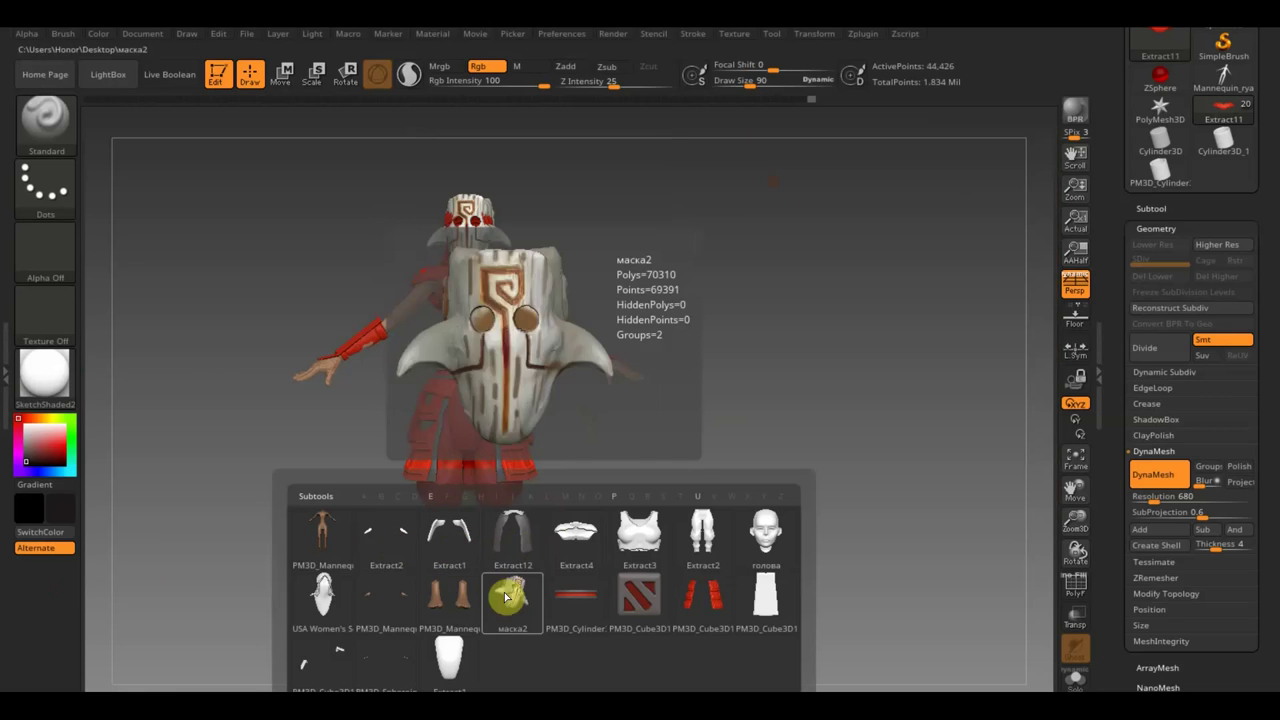
- On Extract2, set Draw Size to 169 and recolour the top, bracers, hair and loincloth red
{"action": "left_click", "coordinate": [684, 551]}
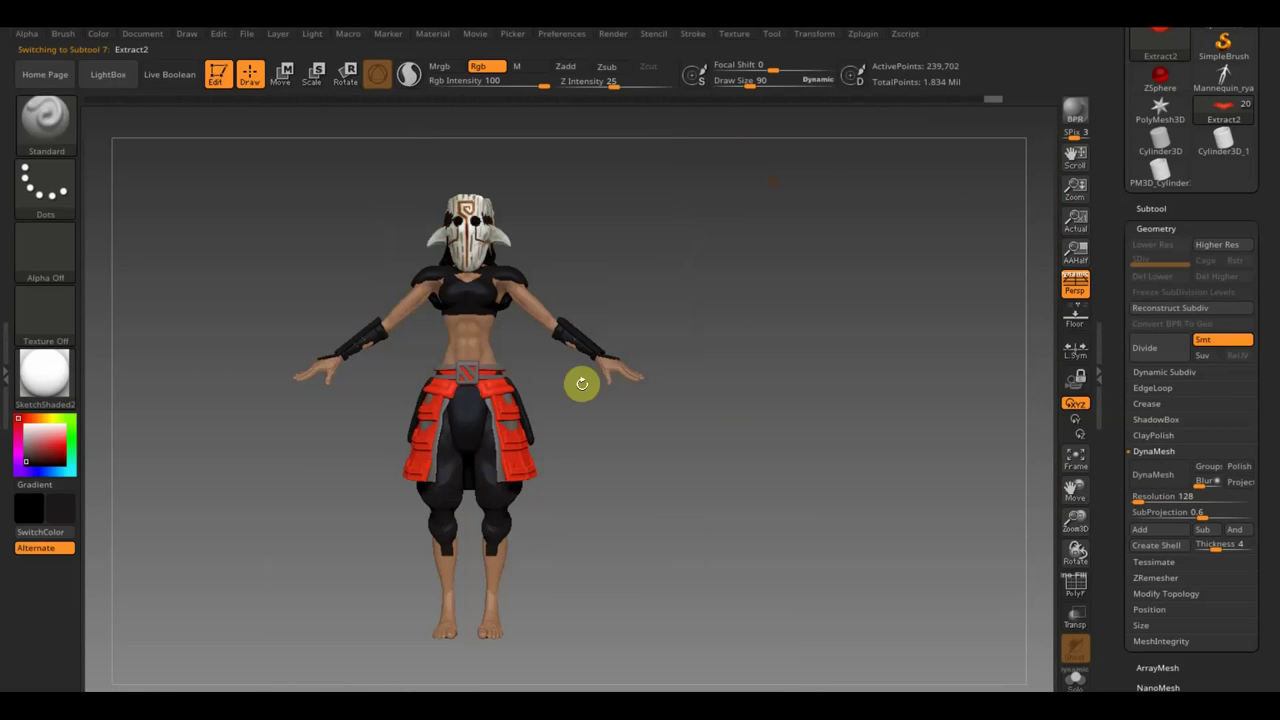
{"action": "left_click_drag", "start_coordinate": [766, 90], "coordinate": [760, 88]}
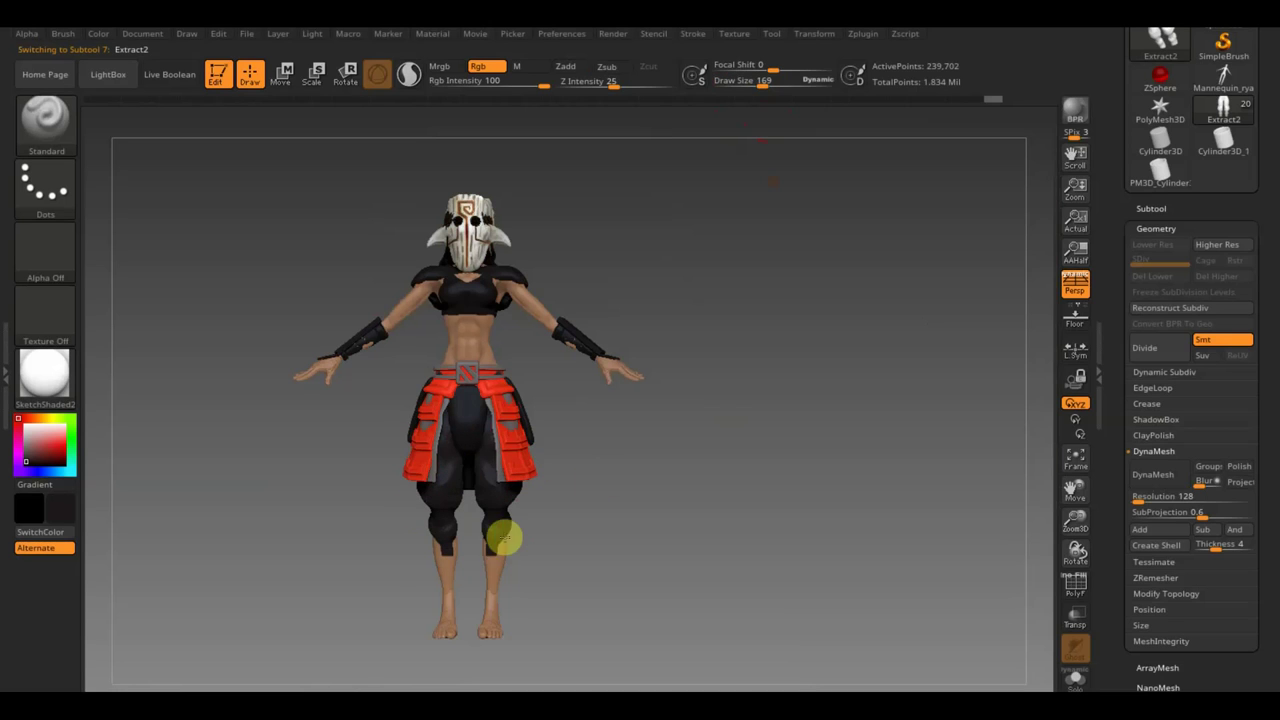
{"action": "mouse_move", "coordinate": [239, 498]}
{"action": "left_mouse_down"}
{"action": "mouse_move", "coordinate": [361, 502]}
{"action": "mouse_move", "coordinate": [471, 443]}
{"action": "left_mouse_up"}
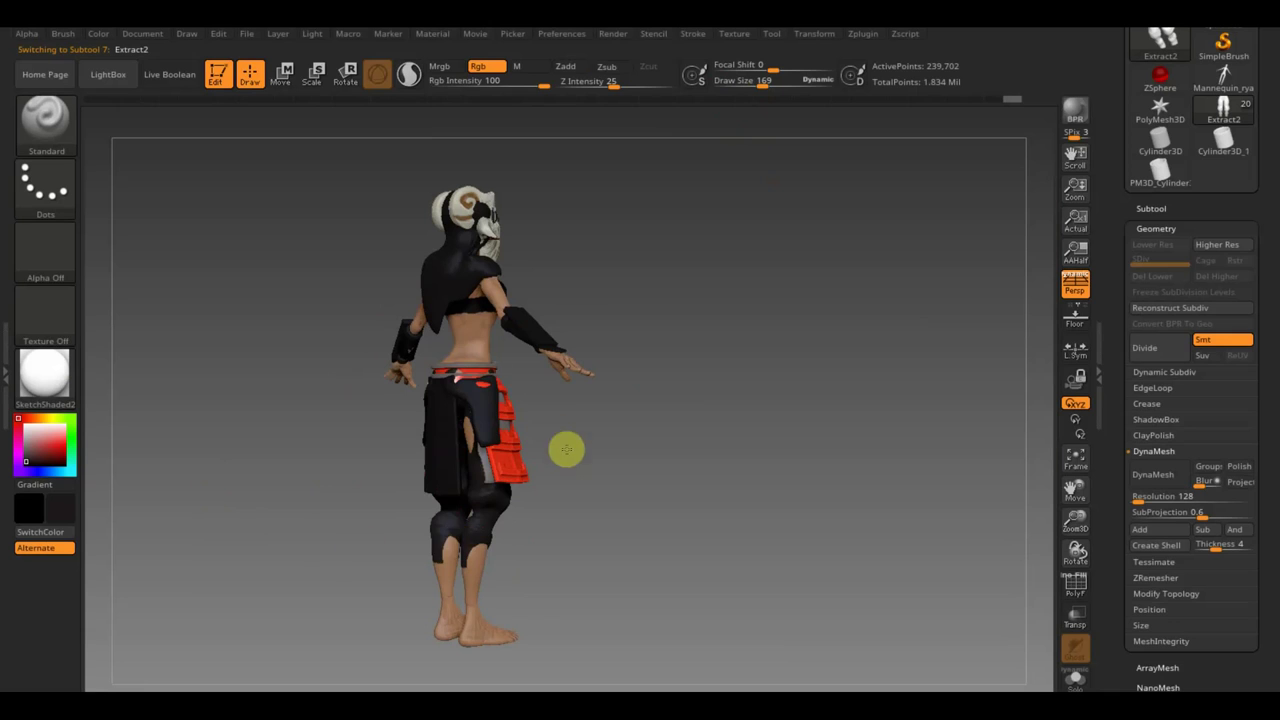
{"action": "mouse_move", "coordinate": [471, 500]}
{"action": "left_mouse_down"}
{"action": "mouse_move", "coordinate": [660, 463]}
{"action": "mouse_move", "coordinate": [527, 435]}
{"action": "left_mouse_up"}
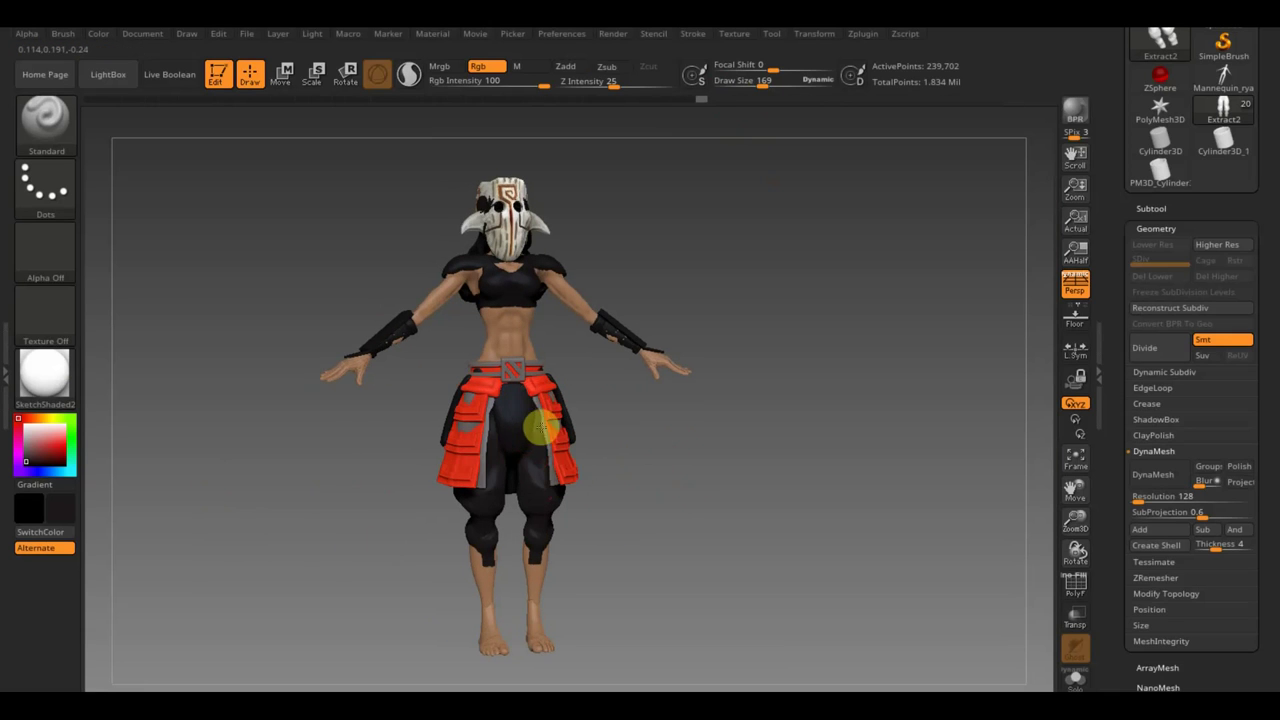
{"action": "left_click_drag", "start_coordinate": [663, 466], "coordinate": [644, 512]}
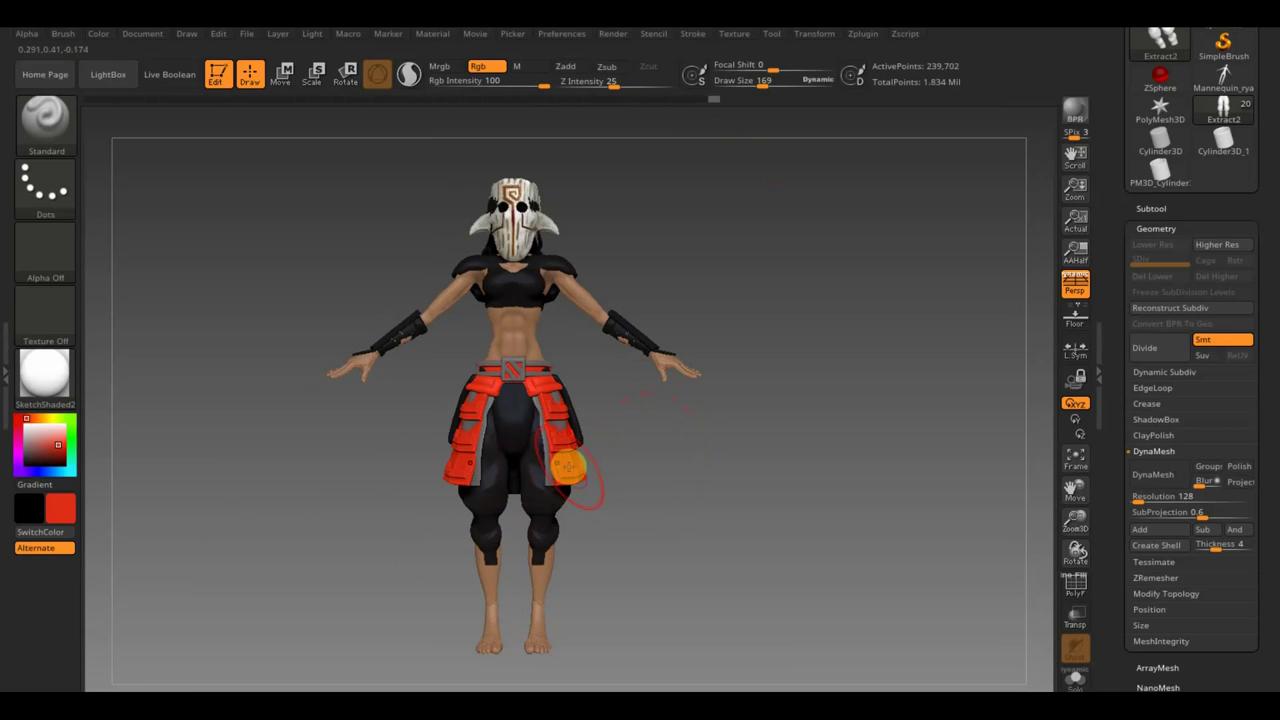
{"action": "left_click", "coordinate": [567, 466]}
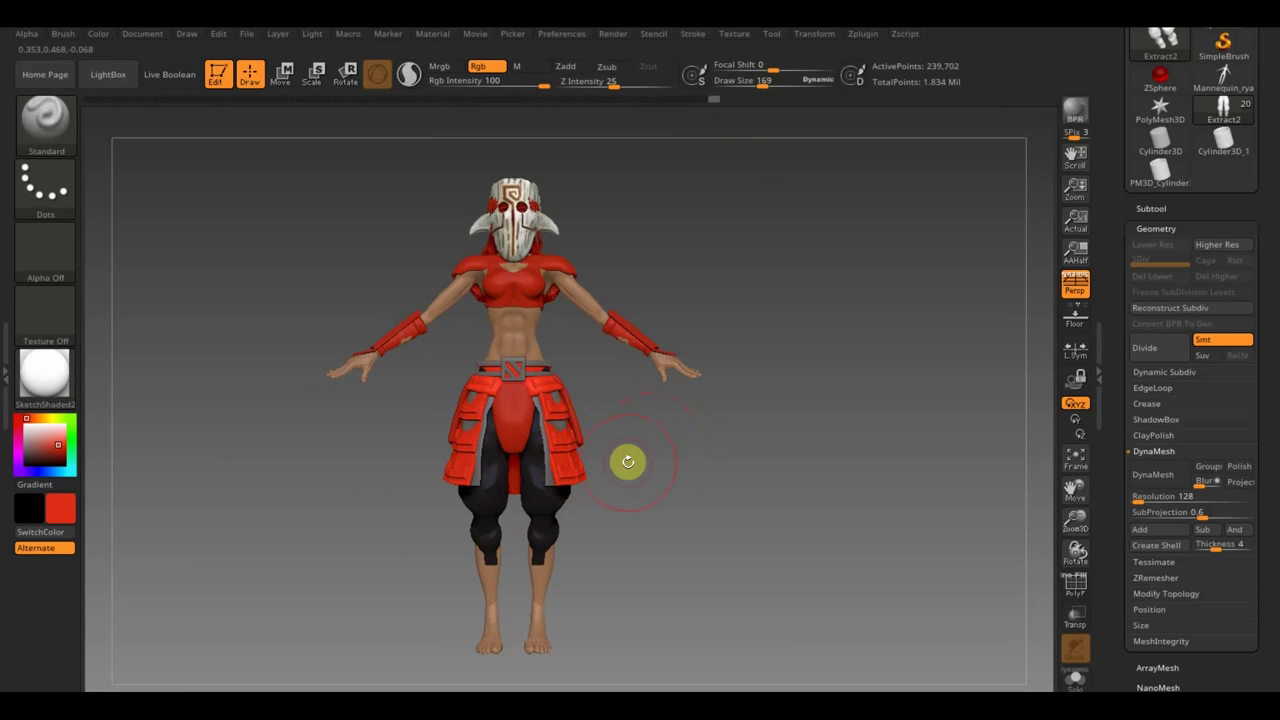
- Make Extract3 active and inspect it from the back and side, zoomed in waist-up
{"action": "key", "text": "n"}
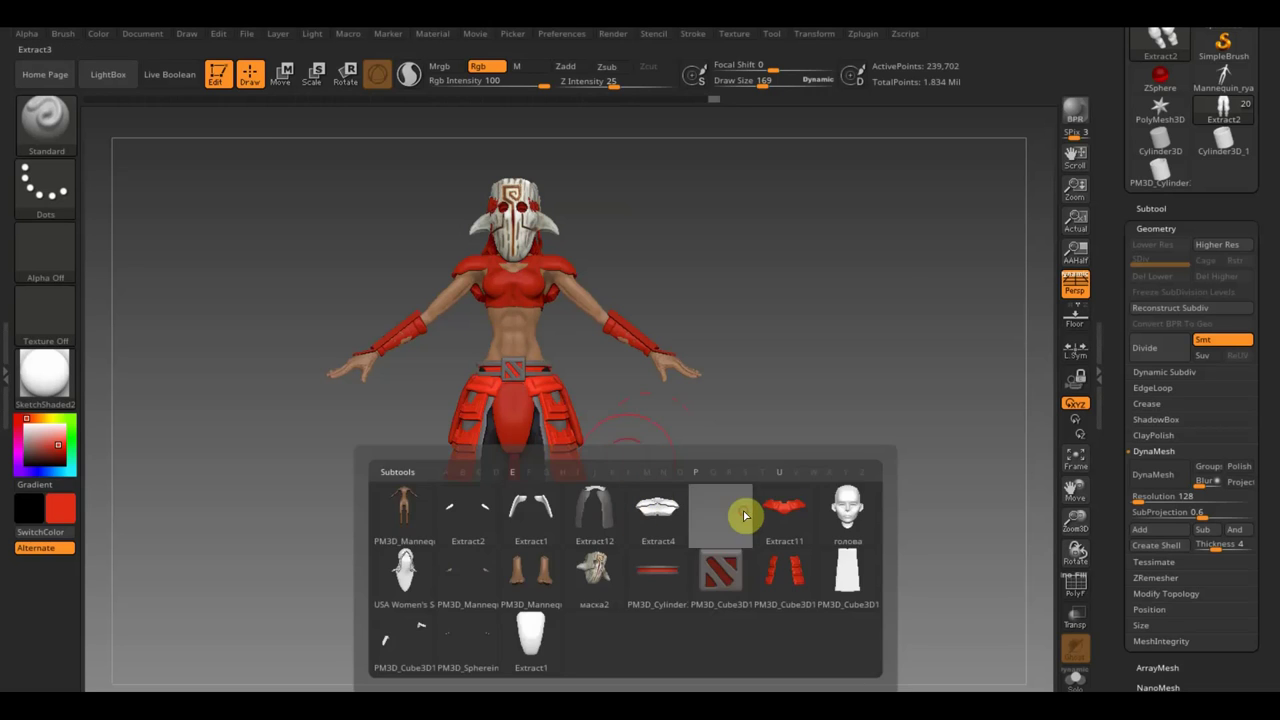
{"action": "left_click", "coordinate": [735, 512]}
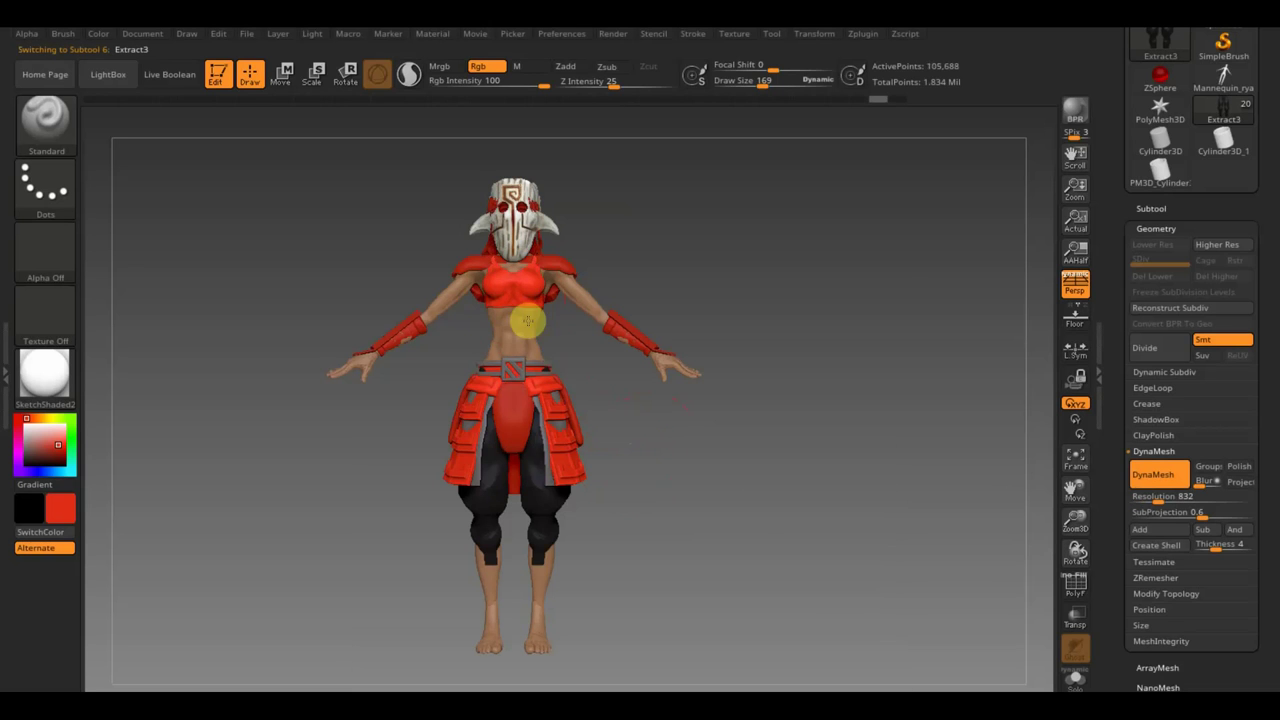
{"action": "mouse_move", "coordinate": [560, 290]}
{"action": "left_mouse_down"}
{"action": "mouse_move", "coordinate": [640, 231]}
{"action": "mouse_move", "coordinate": [777, 257]}
{"action": "left_mouse_up"}
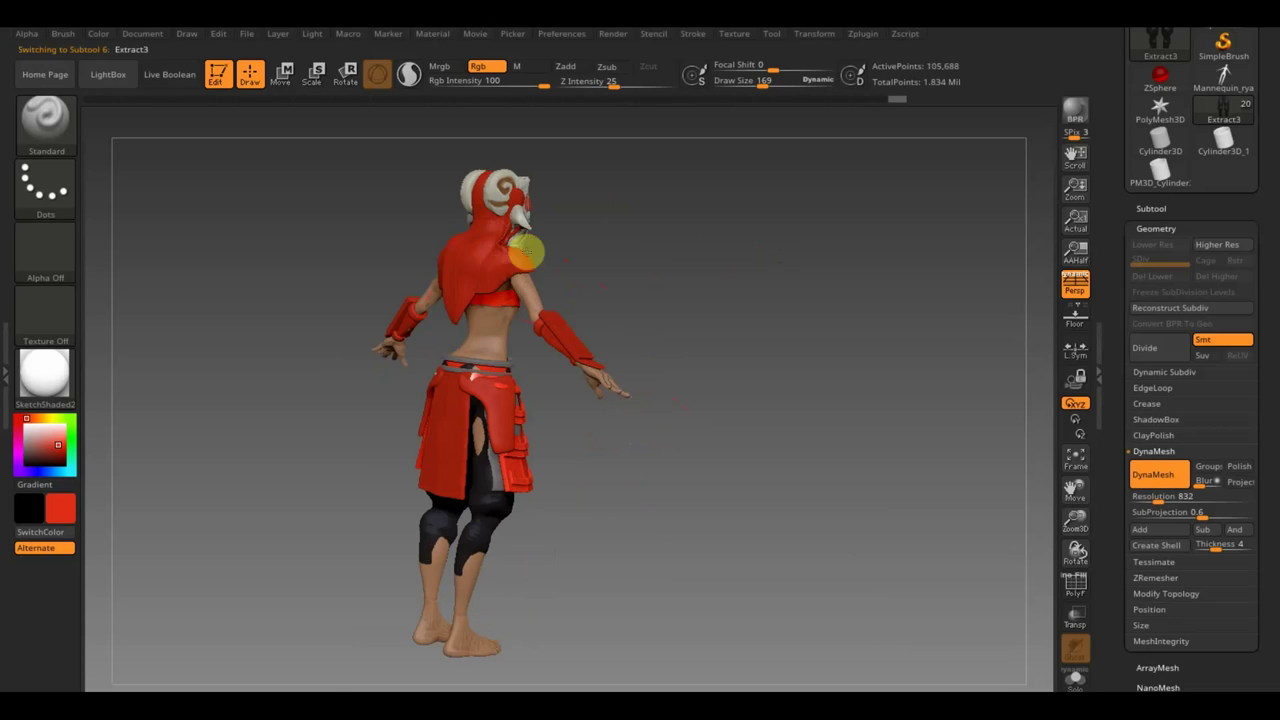
{"action": "mouse_move", "coordinate": [720, 291]}
{"action": "left_mouse_down"}
{"action": "mouse_move", "coordinate": [743, 306]}
{"action": "mouse_move", "coordinate": [740, 346]}
{"action": "mouse_move", "coordinate": [674, 394]}
{"action": "mouse_move", "coordinate": [703, 426]}
{"action": "mouse_move", "coordinate": [629, 503]}
{"action": "mouse_move", "coordinate": [632, 465]}
{"action": "left_mouse_up"}
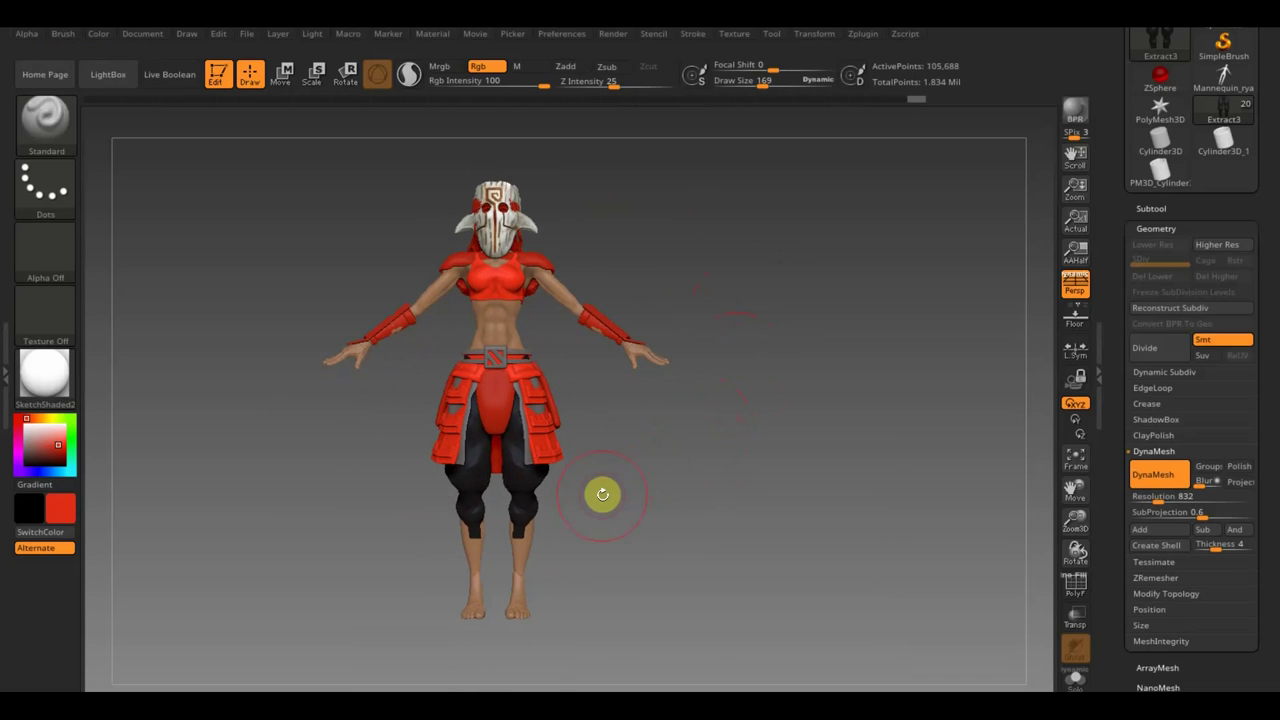
{"action": "mouse_move", "coordinate": [626, 451]}
{"action": "left_mouse_down"}
{"action": "mouse_move", "coordinate": [614, 403]}
{"action": "mouse_move", "coordinate": [637, 503]}
{"action": "mouse_move", "coordinate": [642, 417]}
{"action": "mouse_move", "coordinate": [651, 480]}
{"action": "mouse_move", "coordinate": [709, 474]}
{"action": "mouse_move", "coordinate": [771, 556]}
{"action": "mouse_move", "coordinate": [706, 494]}
{"action": "mouse_move", "coordinate": [546, 512]}
{"action": "left_mouse_up"}
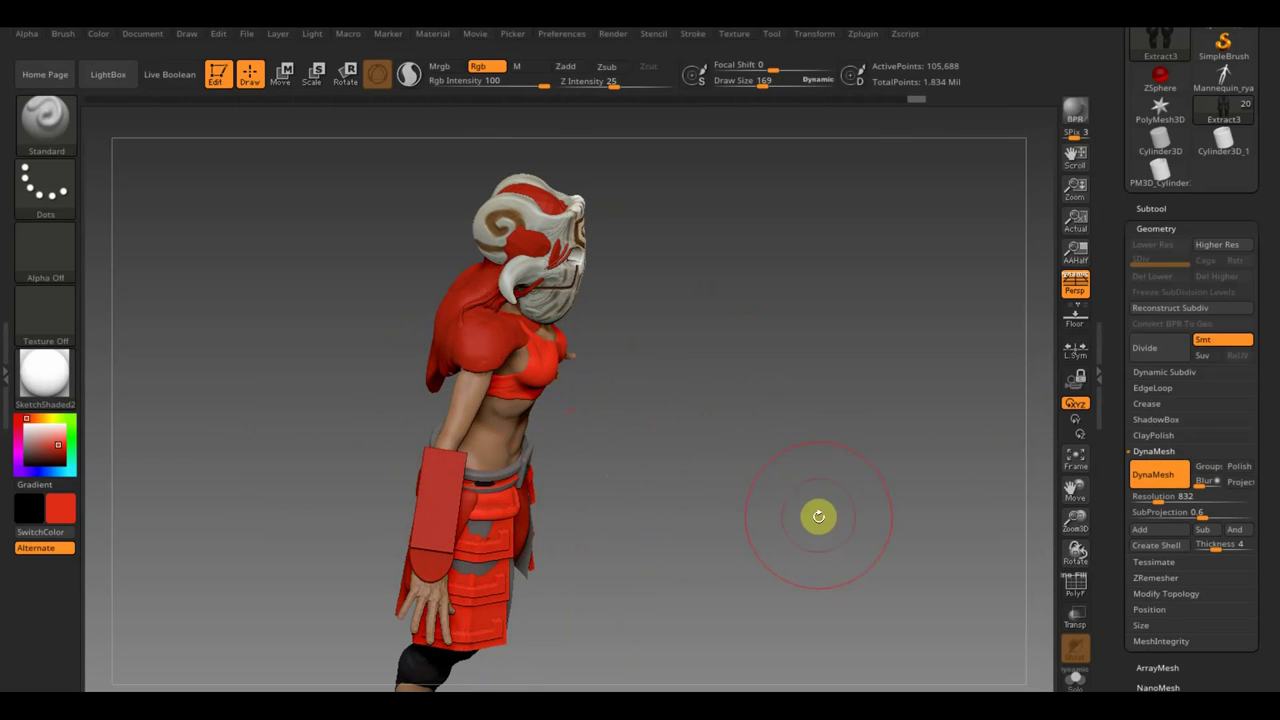
{"action": "key", "text": "n"}
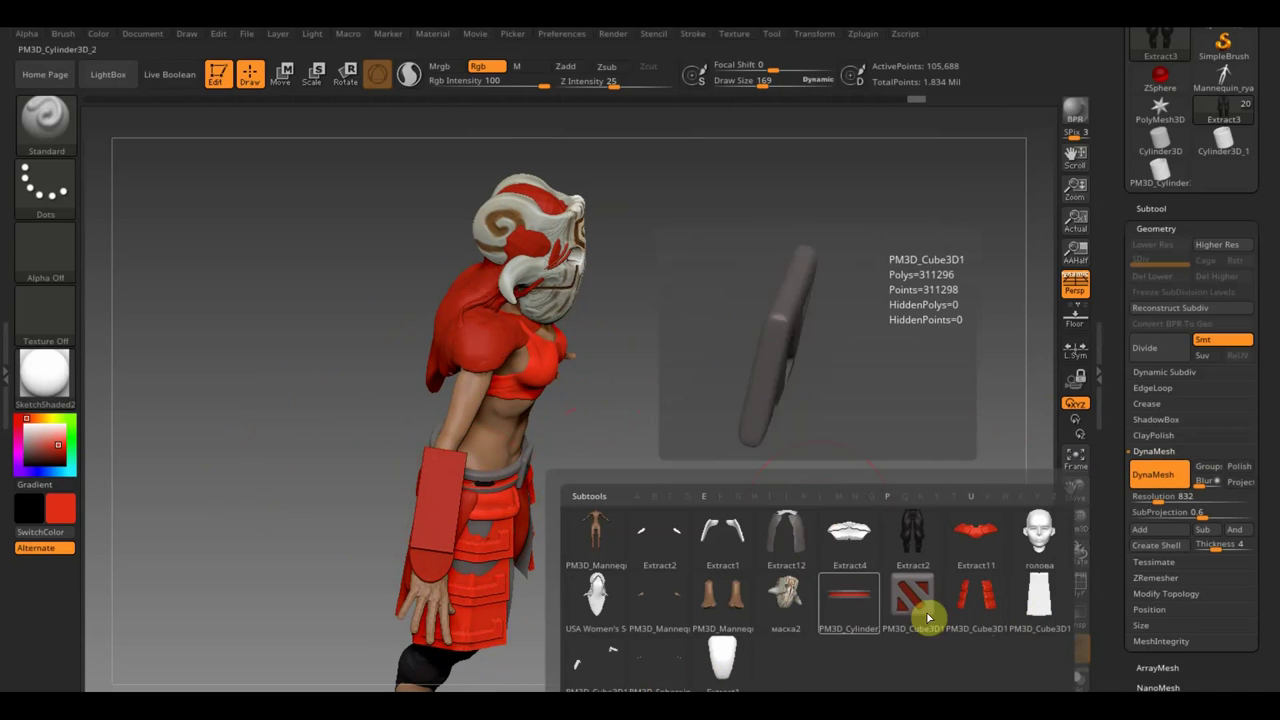
- Switch to Extract2 and swap the active colour from red to black
{"action": "left_click", "coordinate": [662, 538]}
{"action": "mouse_move", "coordinate": [626, 518]}
{"action": "left_mouse_down"}
{"action": "mouse_move", "coordinate": [634, 486]}
{"action": "mouse_move", "coordinate": [646, 610]}
{"action": "left_mouse_up"}
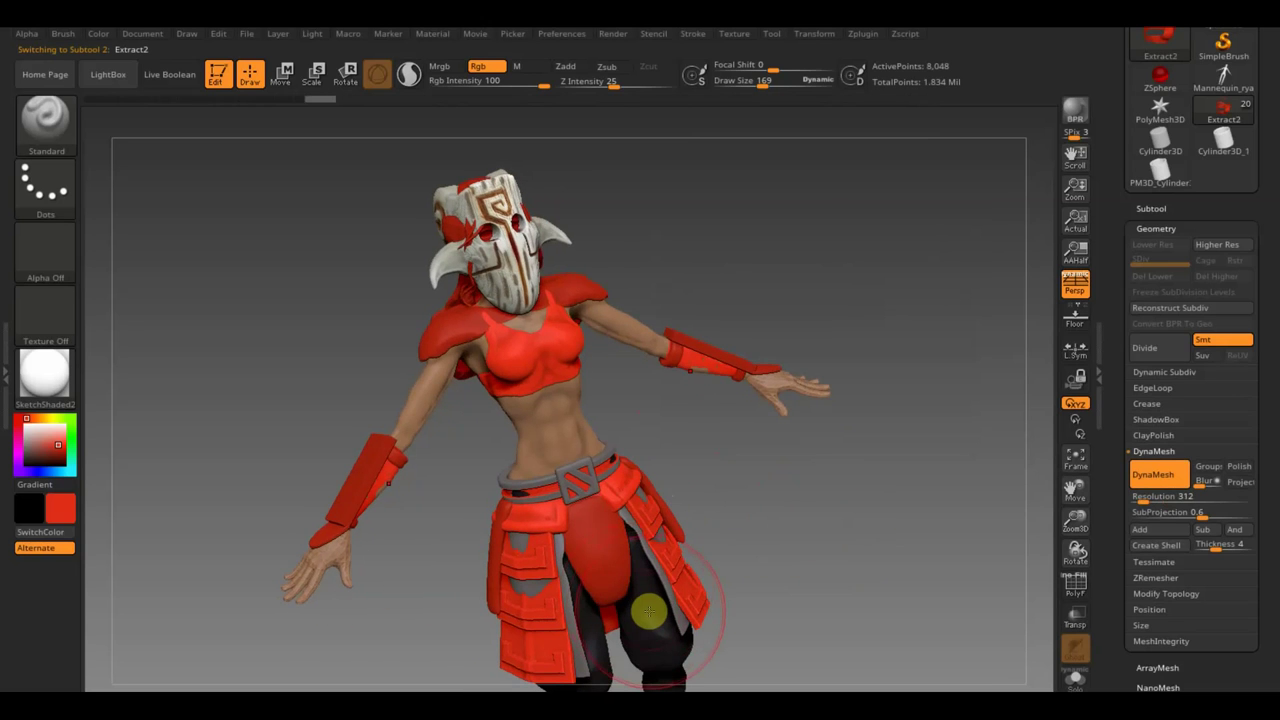
{"action": "key", "text": "c"}
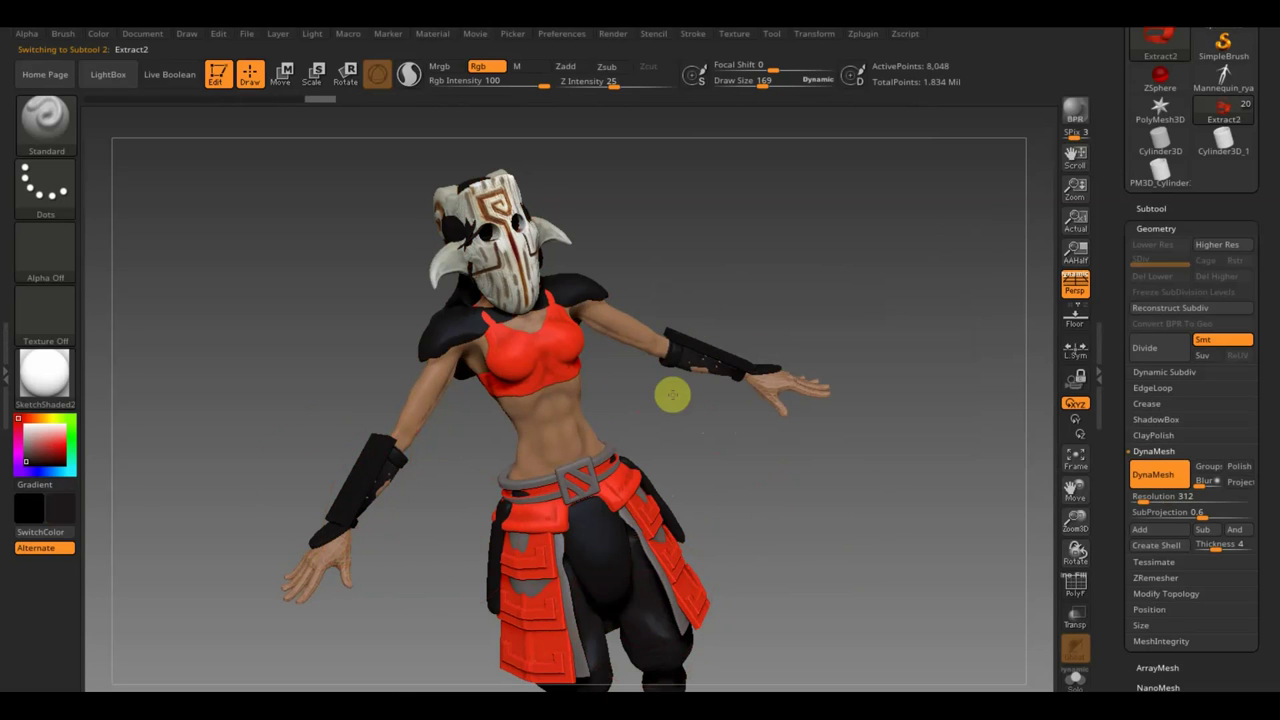
{"action": "left_click", "coordinate": [660, 404]}
{"action": "mouse_move", "coordinate": [660, 404]}
{"action": "left_mouse_down"}
{"action": "mouse_move", "coordinate": [716, 518]}
{"action": "mouse_move", "coordinate": [692, 375]}
{"action": "left_mouse_up"}
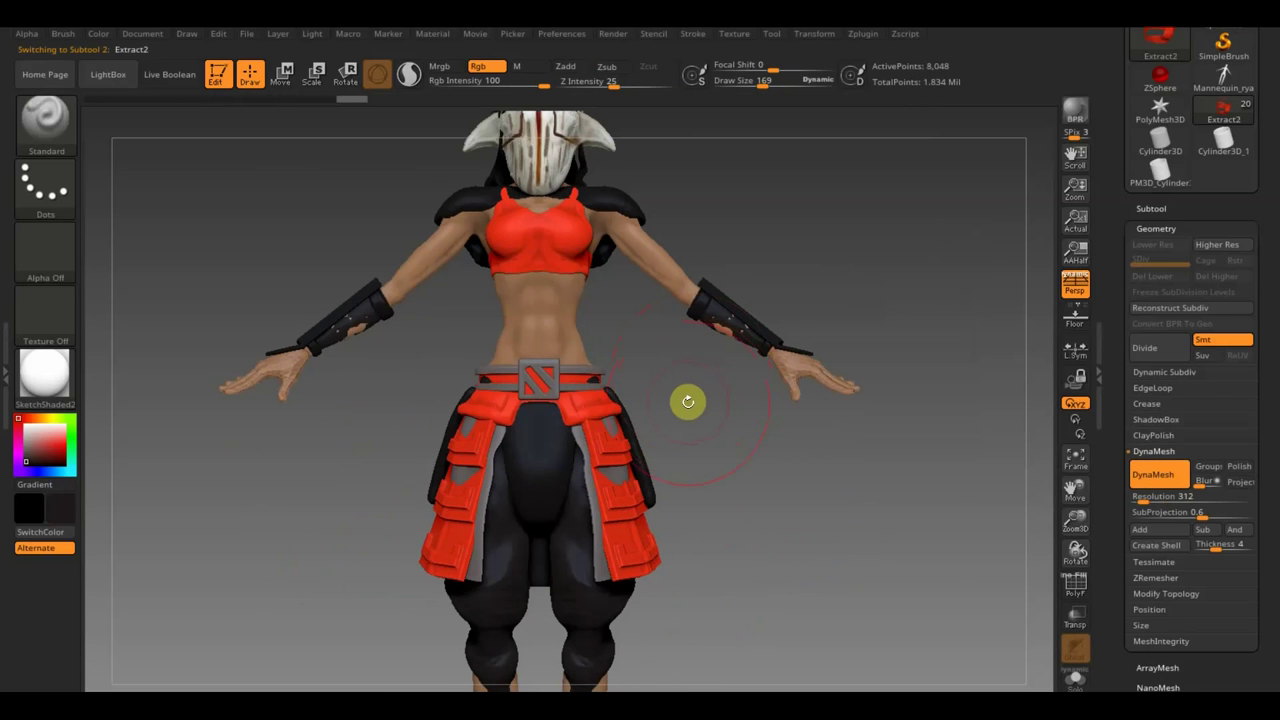
{"action": "key", "text": "n"}
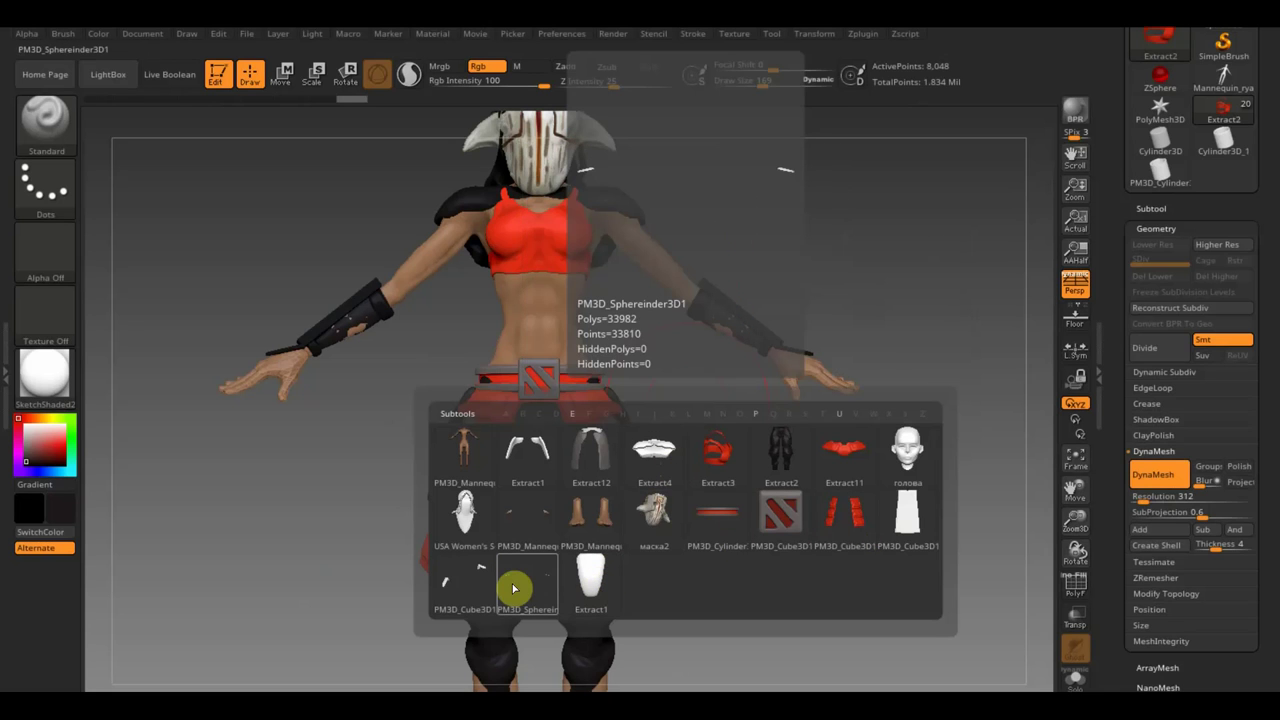
- Switch to the PM3D_Cube3D1_3 loincloth subtool and set the main colour to white
{"action": "left_click", "coordinate": [472, 594]}
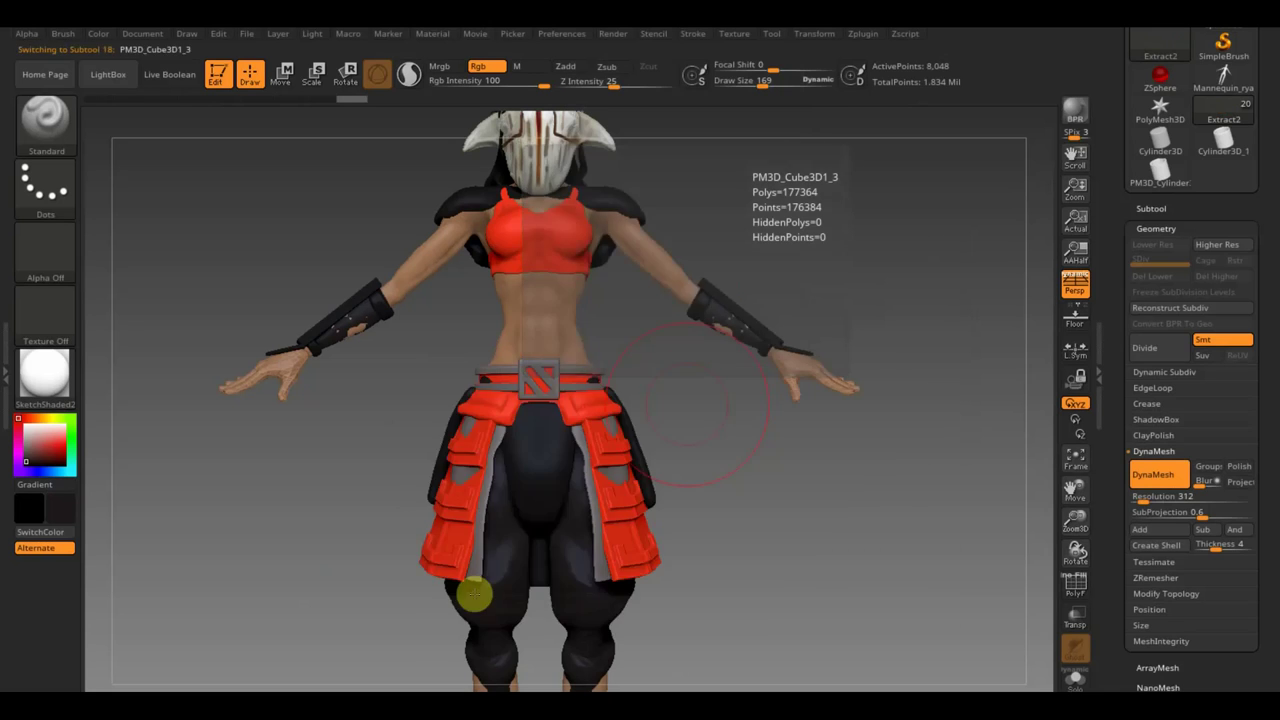
{"action": "left_click_drag", "start_coordinate": [703, 366], "coordinate": [729, 437]}
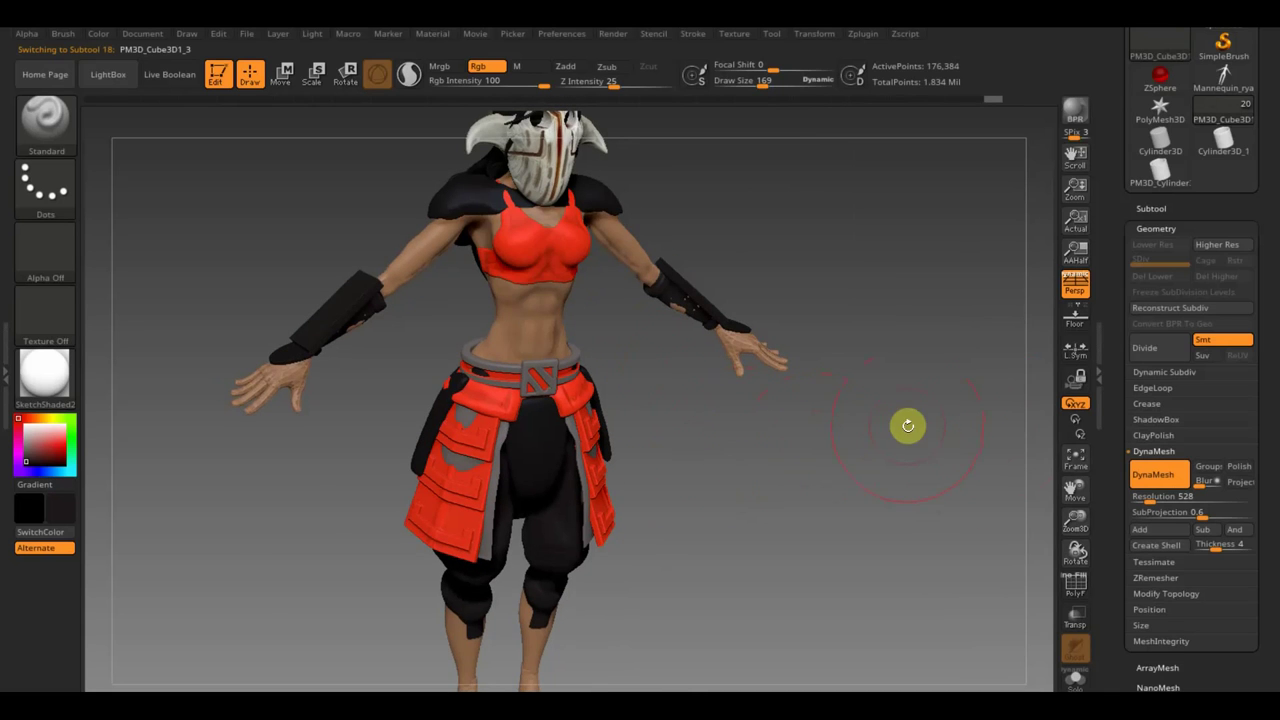
{"action": "left_click", "coordinate": [18, 419]}
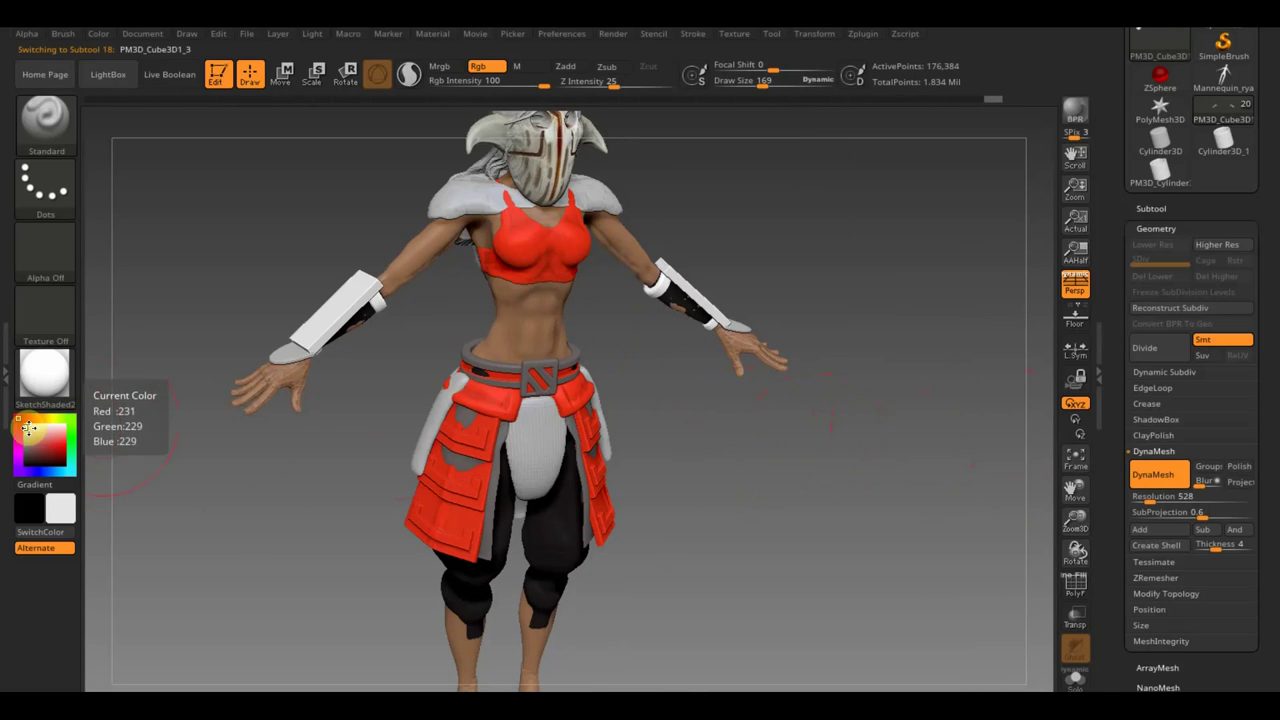
- Test DynaMesh on the loincloth at resolution 528, then revert to the denser mesh
{"action": "left_click", "coordinate": [1151, 477]}
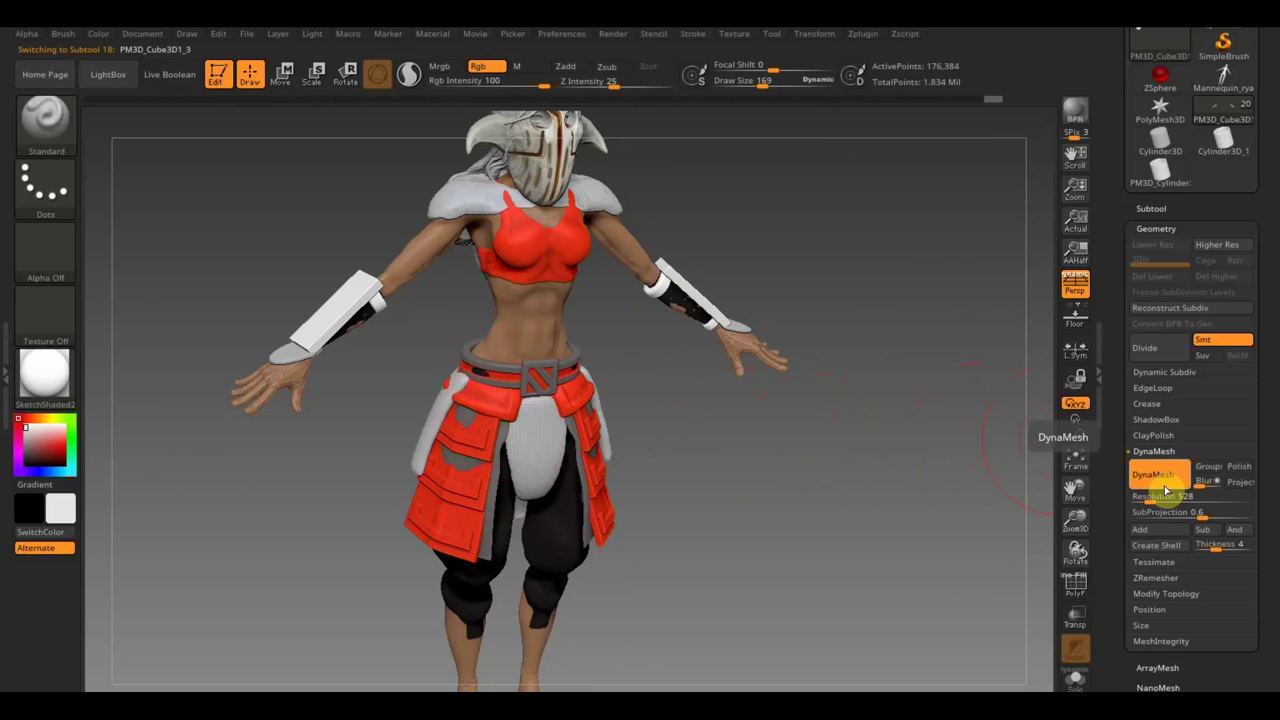
{"action": "left_click", "coordinate": [1162, 485]}
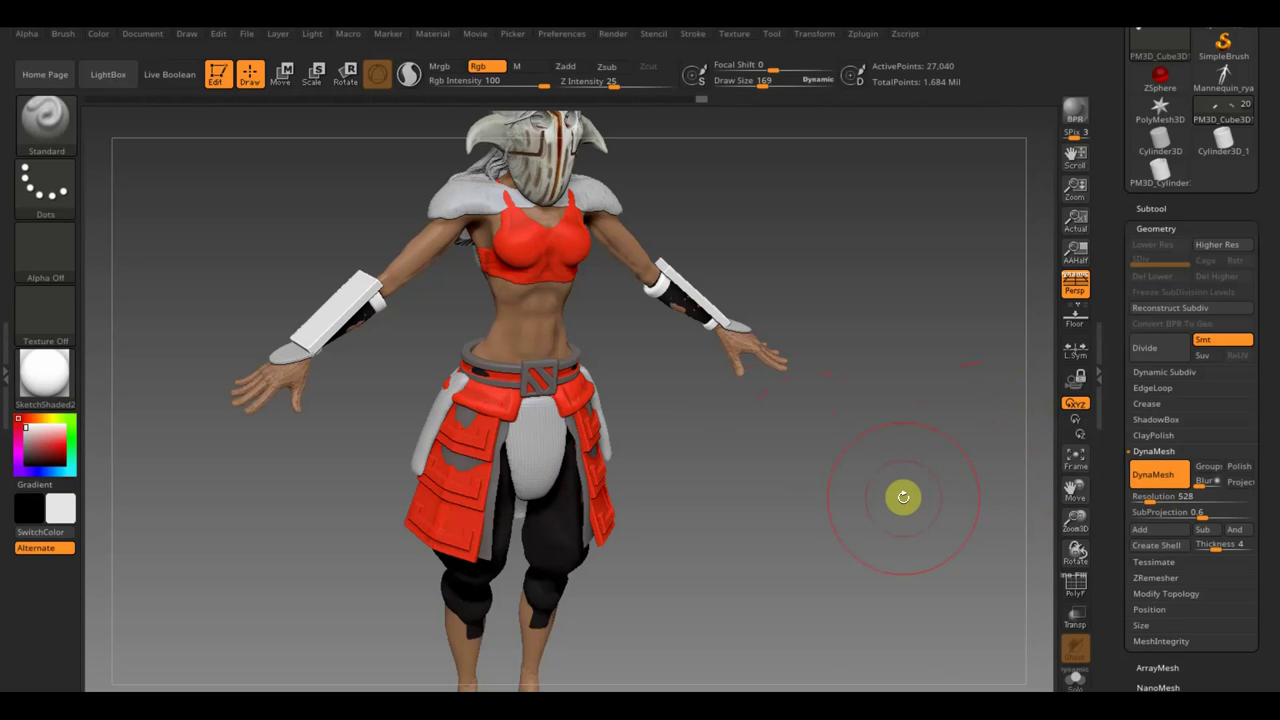
{"action": "left_click_drag", "start_coordinate": [903, 497], "coordinate": [903, 497], "text": "ctrl"}
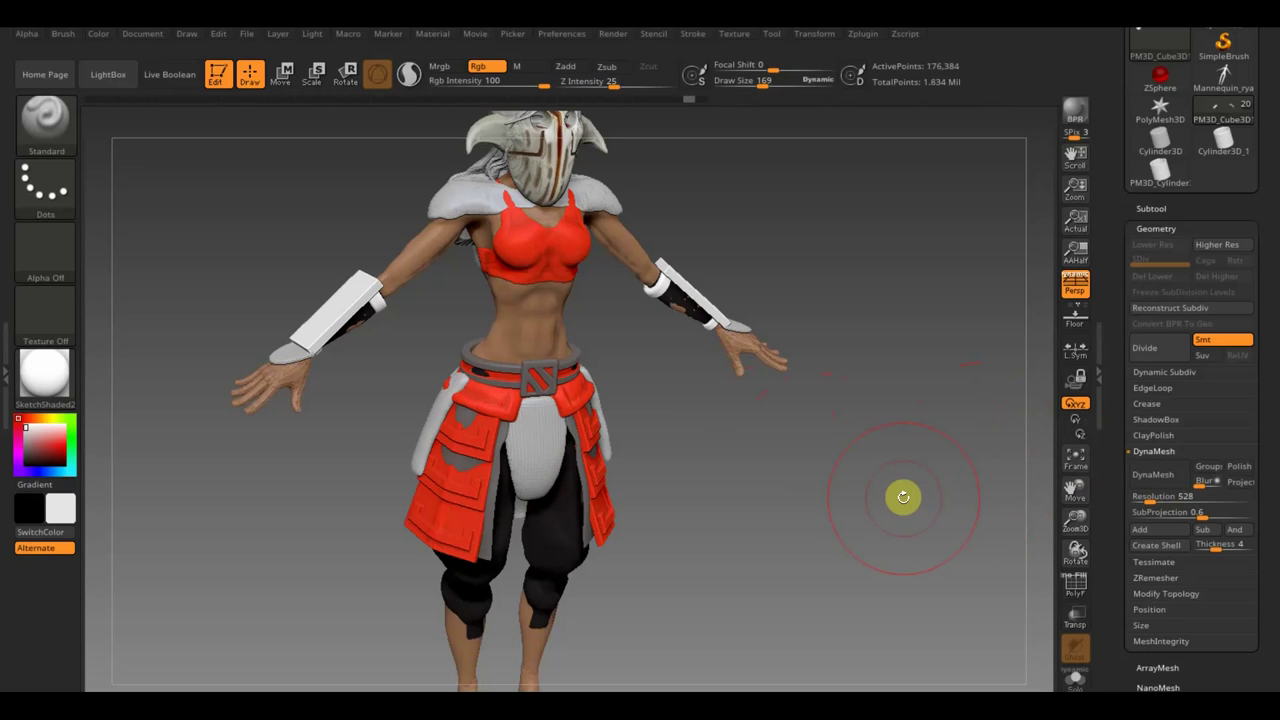
- Remesh the loincloth with DynaMesh at resolution 984, giving 92,576 points
{"action": "left_click", "coordinate": [1160, 497]}
{"action": "type", "text": "984"}
{"action": "key", "text": "Return"}
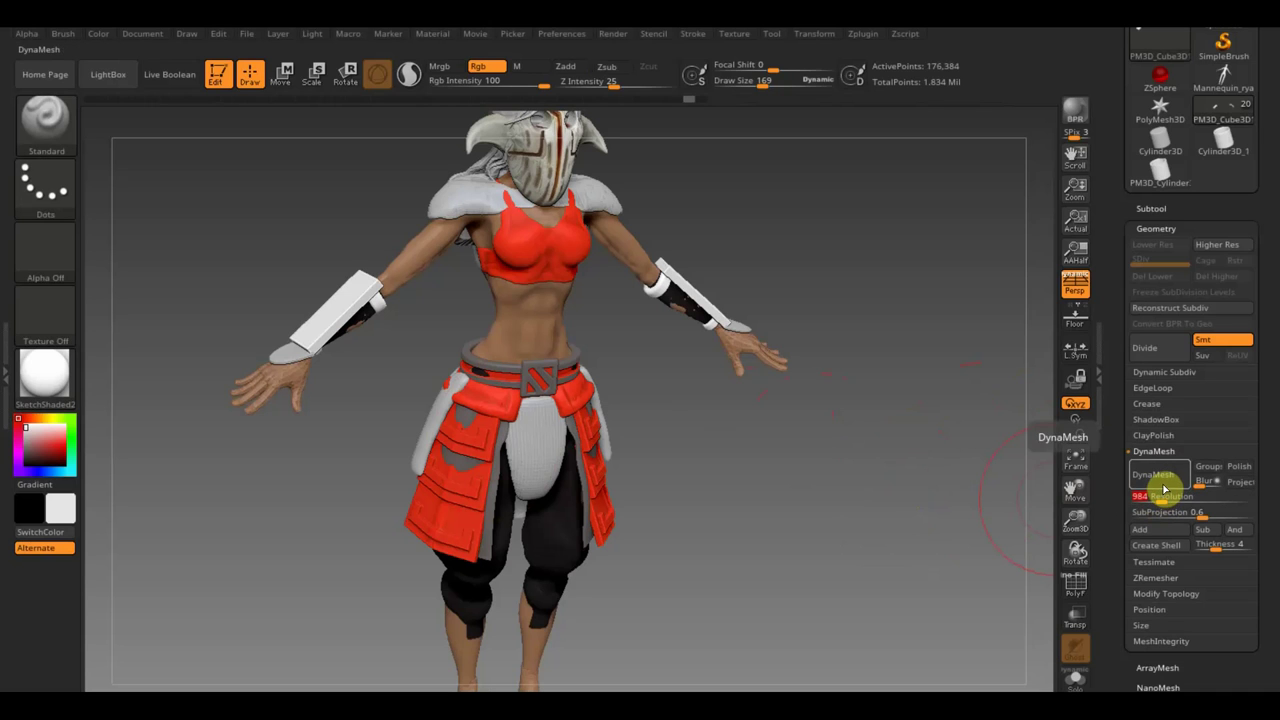
{"action": "left_click", "coordinate": [1164, 488]}
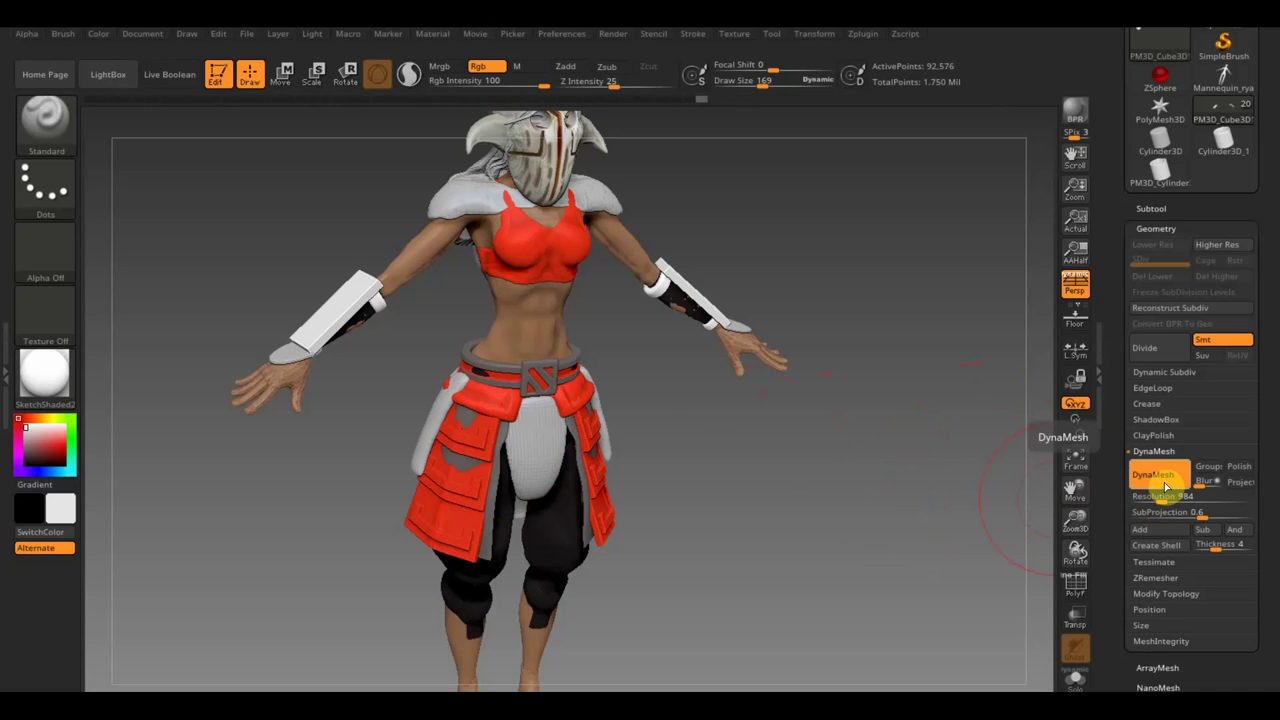
{"action": "mouse_move", "coordinate": [786, 414]}
{"action": "left_mouse_down"}
{"action": "mouse_move", "coordinate": [849, 486]}
{"action": "mouse_move", "coordinate": [787, 461]}
{"action": "mouse_move", "coordinate": [786, 511]}
{"action": "mouse_move", "coordinate": [814, 449]}
{"action": "left_mouse_up"}
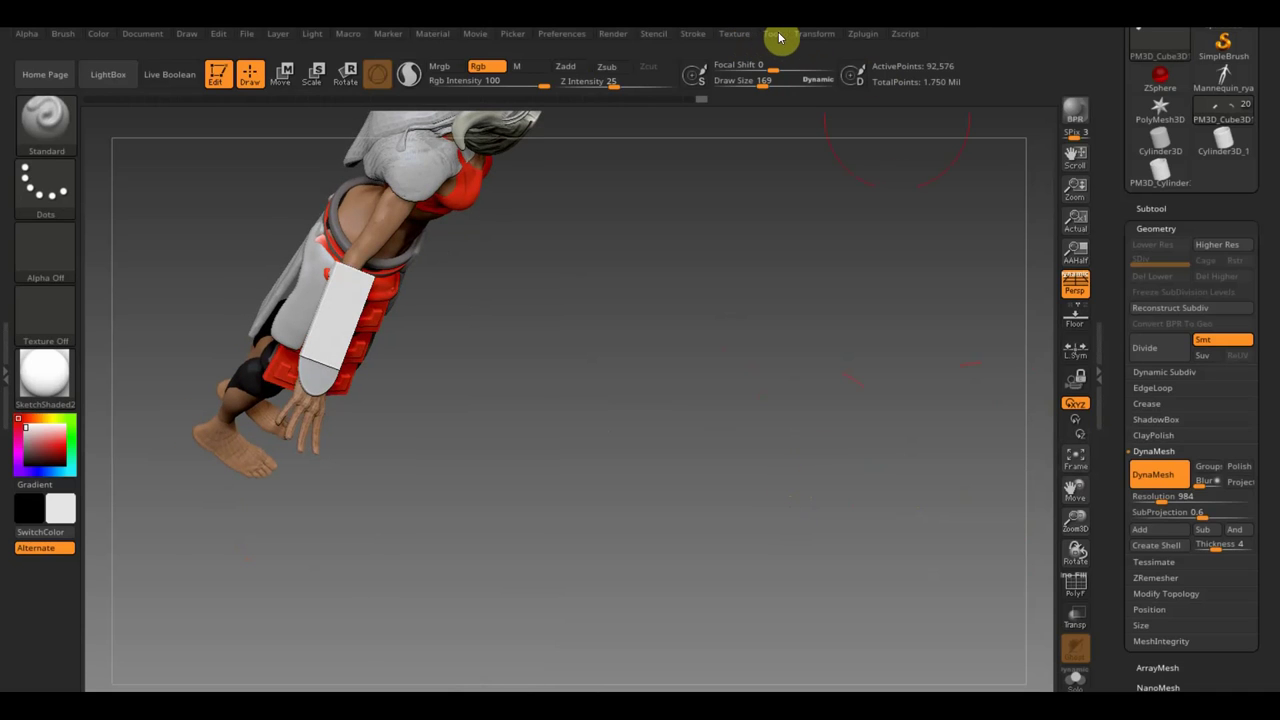
{"action": "left_click", "coordinate": [737, 33]}
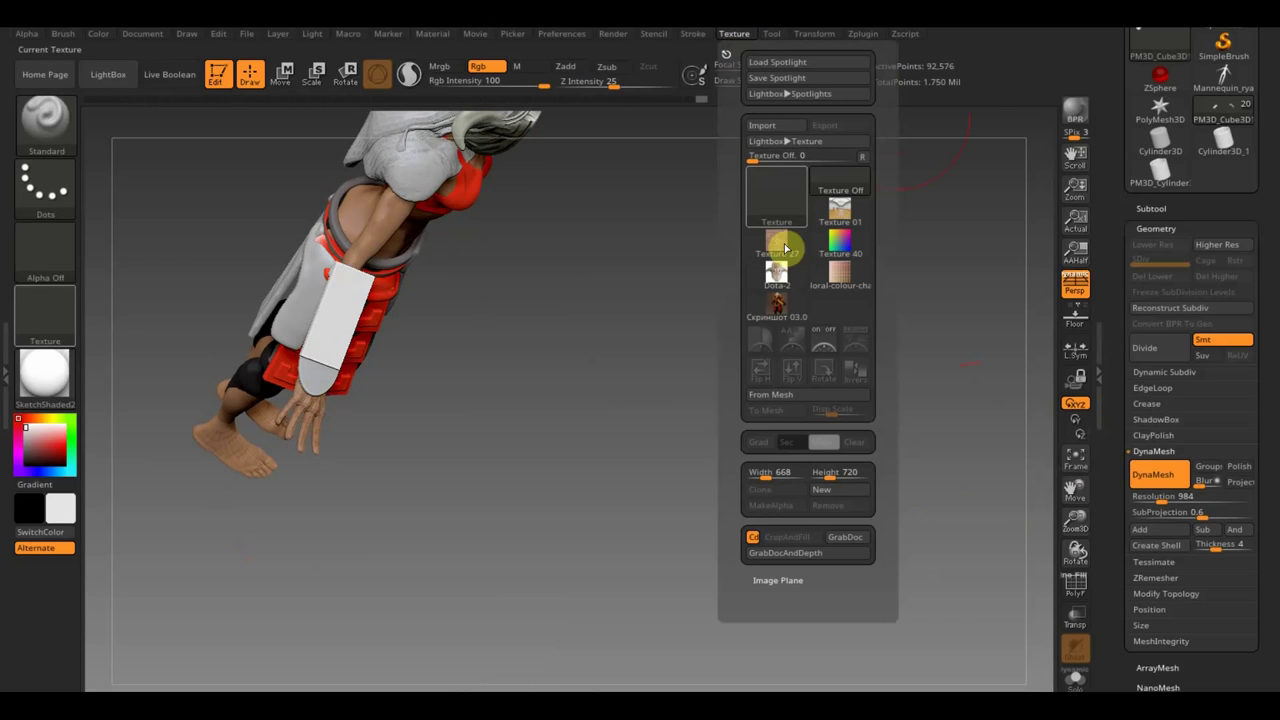
- Import the reference character screenshot from the Desktop as a texture
{"action": "left_click", "coordinate": [766, 126]}
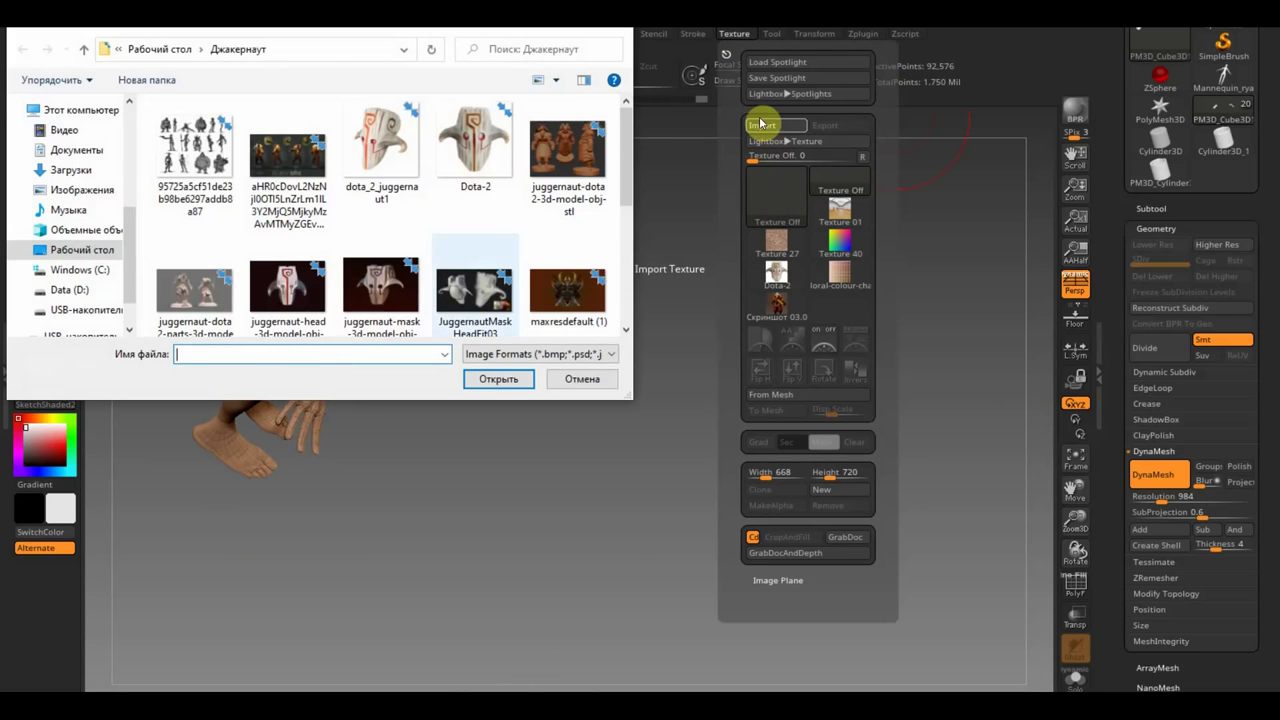
{"action": "left_click", "coordinate": [80, 250]}
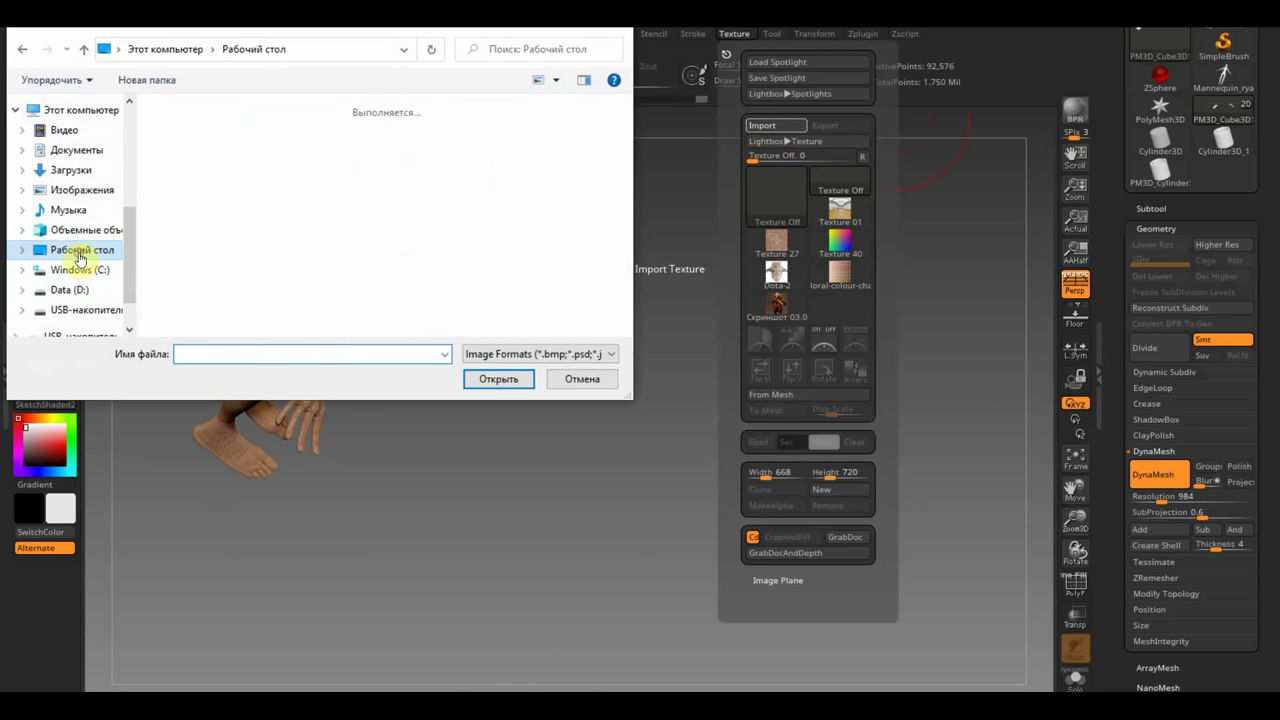
{"action": "scroll", "coordinate": [340, 263], "scroll_direction": "down", "scroll_amount": 3}
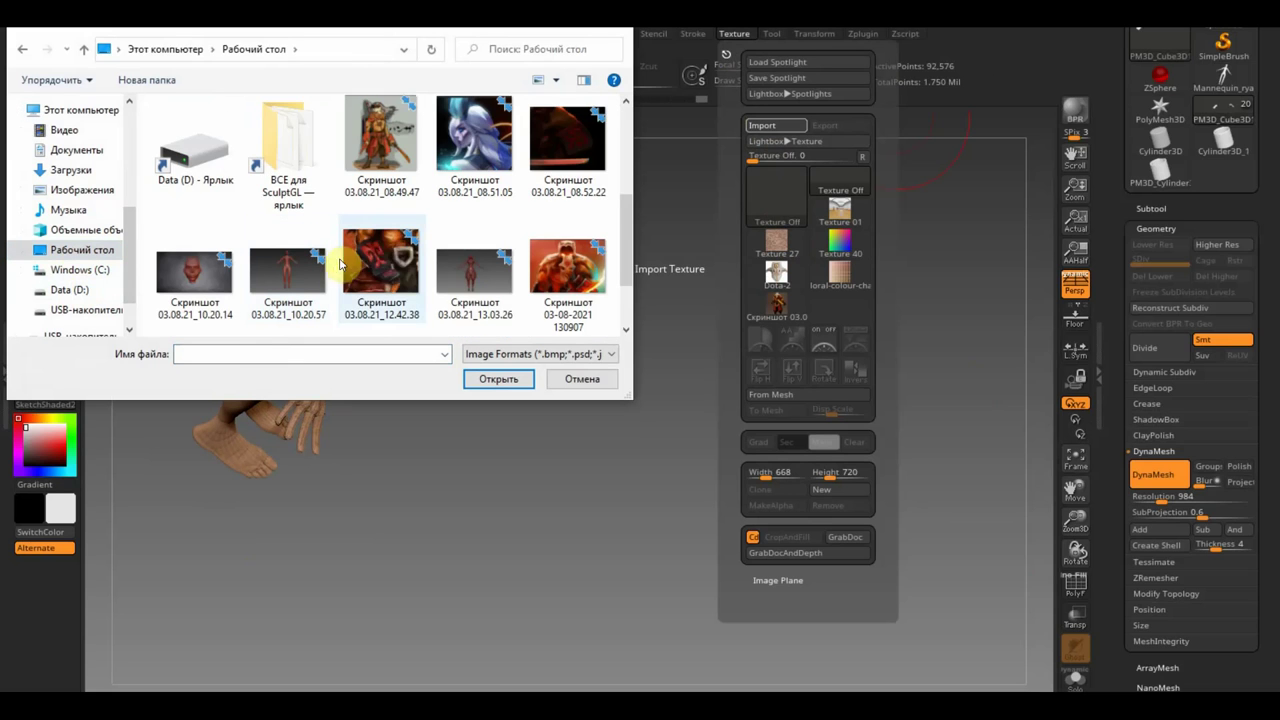
{"action": "left_click", "coordinate": [397, 265]}
{"action": "left_click", "coordinate": [495, 379]}
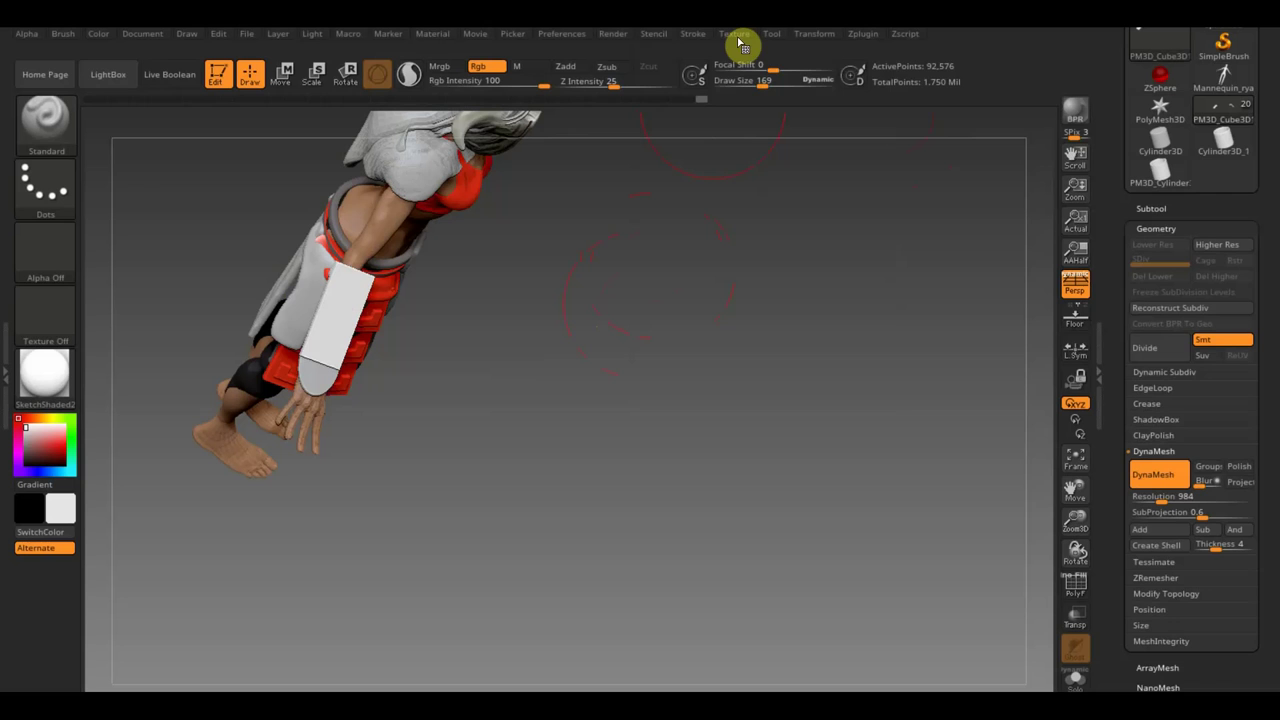
- Make the screenshot the current texture and show it as a Spotlight reference image
{"action": "left_click", "coordinate": [738, 38]}
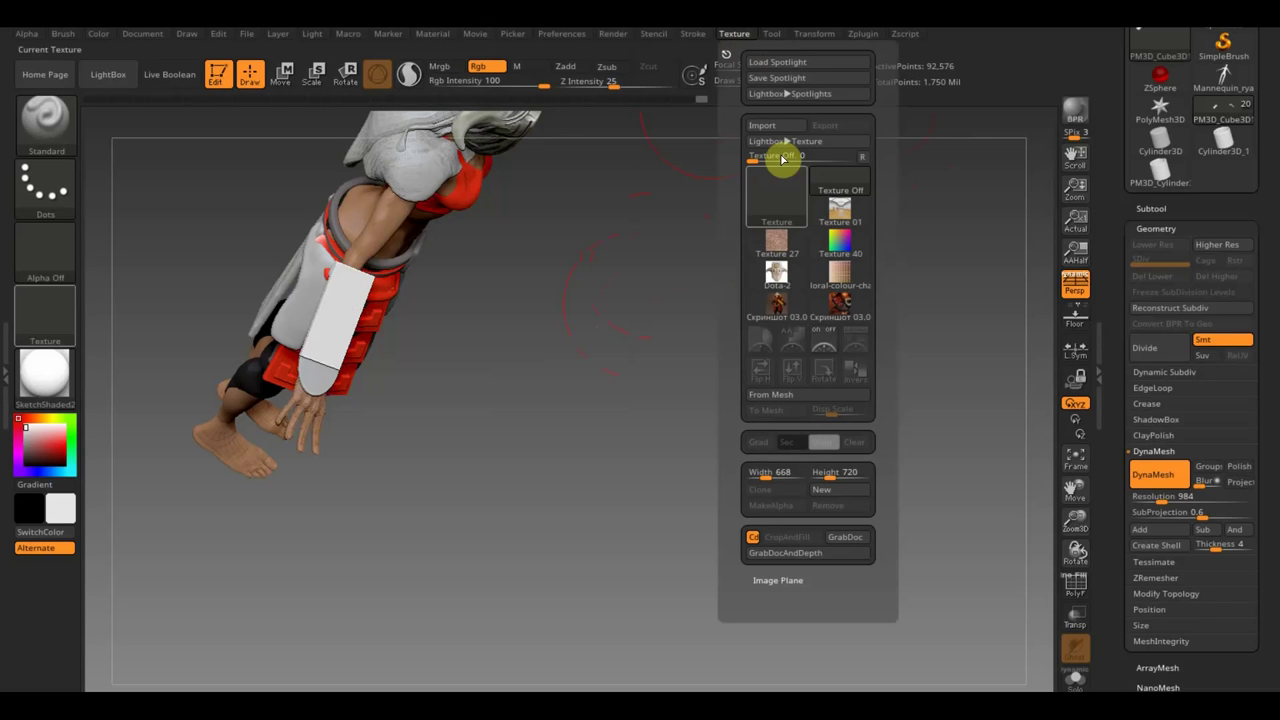
{"action": "left_click", "coordinate": [780, 298]}
{"action": "left_click", "coordinate": [857, 355]}
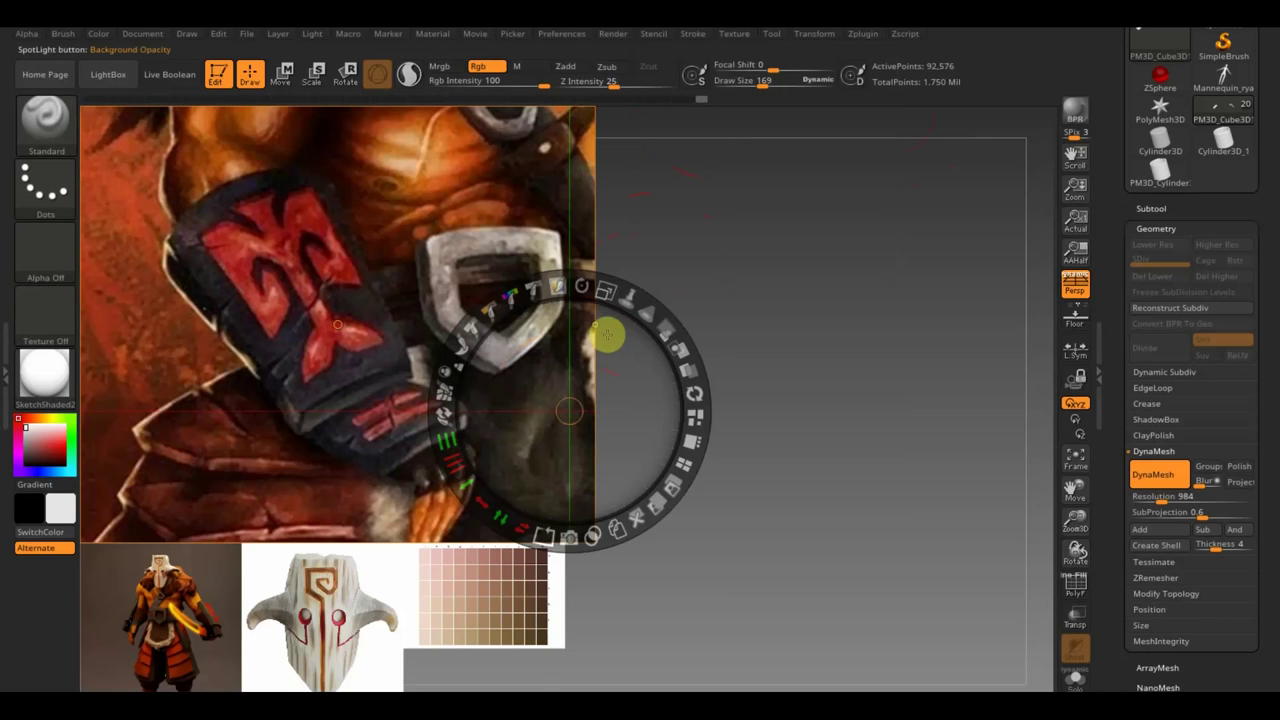
- Shrink and move the reference image, then hide Spotlight to inspect the torso and back
{"action": "left_click_drag", "start_coordinate": [608, 294], "coordinate": [481, 258]}
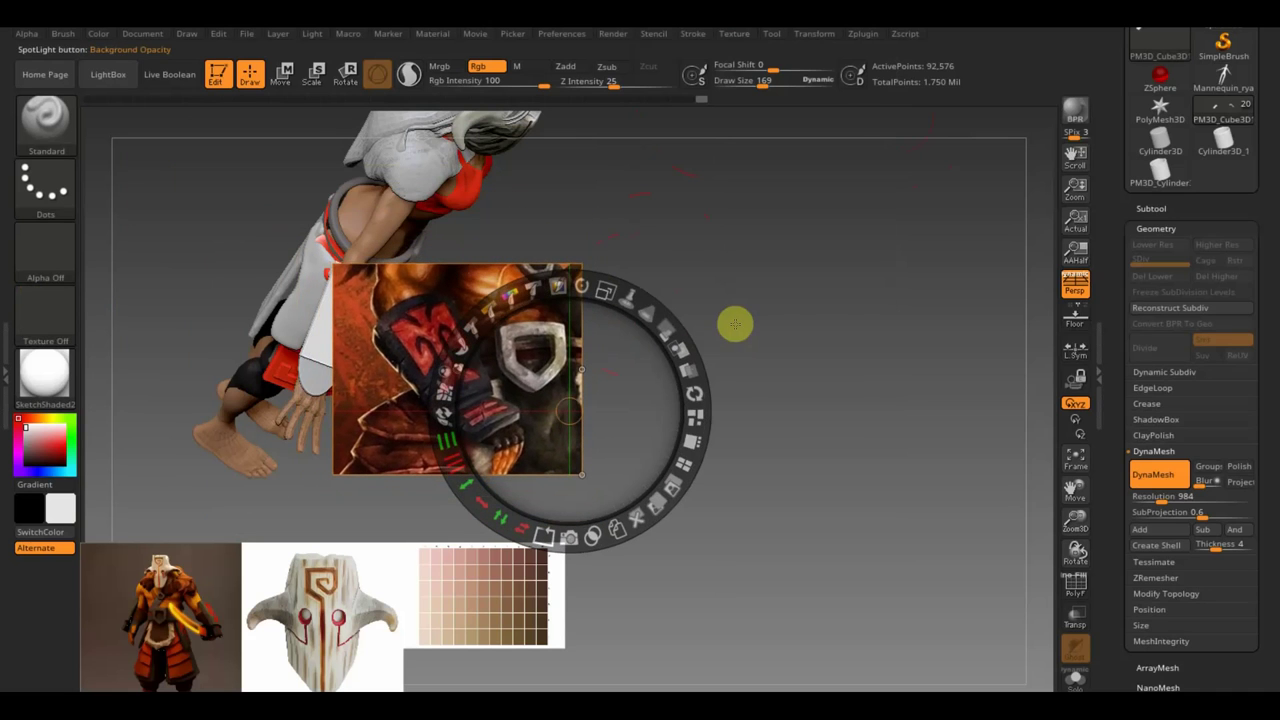
{"action": "left_click_drag", "start_coordinate": [734, 323], "coordinate": [724, 366]}
{"action": "key", "text": "z"}
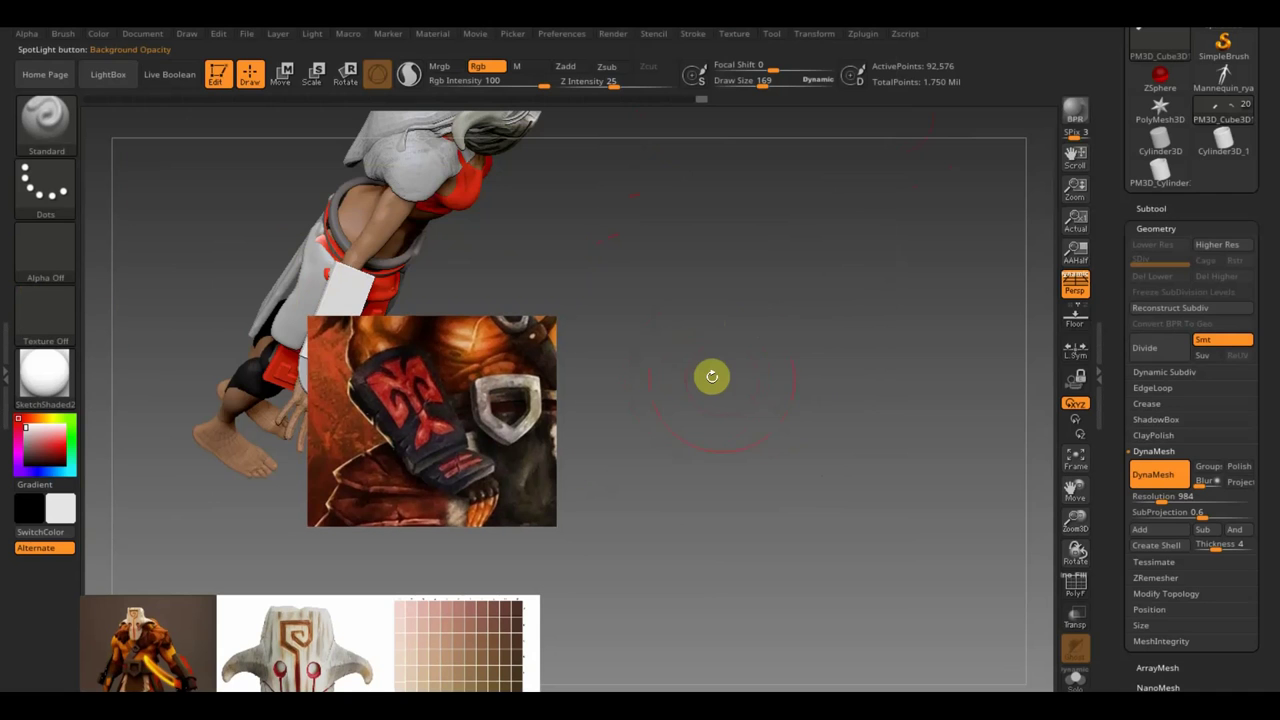
{"action": "mouse_move", "coordinate": [694, 377]}
{"action": "left_mouse_down", "text": "alt"}
{"action": "mouse_move", "coordinate": [687, 316]}
{"action": "mouse_move", "coordinate": [774, 354]}
{"action": "mouse_move", "coordinate": [736, 271]}
{"action": "mouse_move", "coordinate": [851, 366]}
{"action": "left_mouse_up", "text": "alt"}
{"action": "left_click_drag", "start_coordinate": [683, 314], "coordinate": [706, 260]}
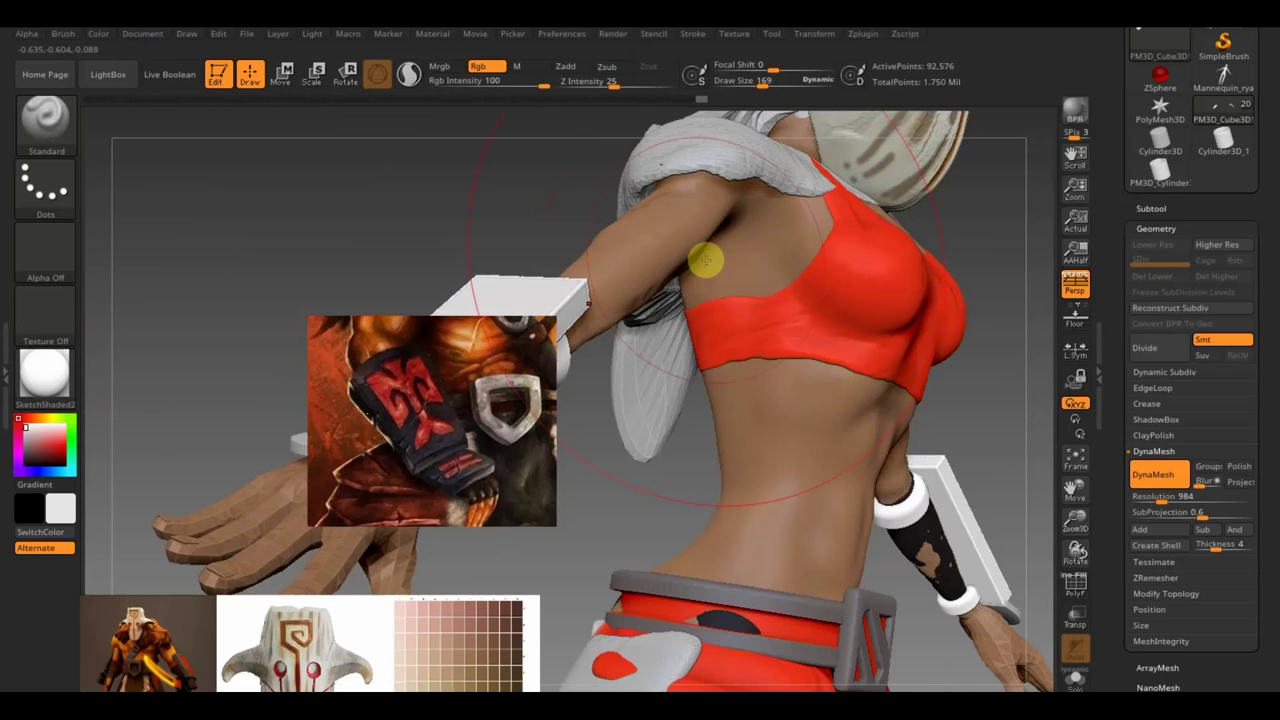
{"action": "mouse_move", "coordinate": [377, 268]}
{"action": "left_mouse_down"}
{"action": "mouse_move", "coordinate": [423, 300]}
{"action": "mouse_move", "coordinate": [410, 381]}
{"action": "left_mouse_up"}
{"action": "mouse_move", "coordinate": [726, 254]}
{"action": "left_mouse_down"}
{"action": "mouse_move", "coordinate": [691, 271]}
{"action": "mouse_move", "coordinate": [707, 258]}
{"action": "left_mouse_up"}
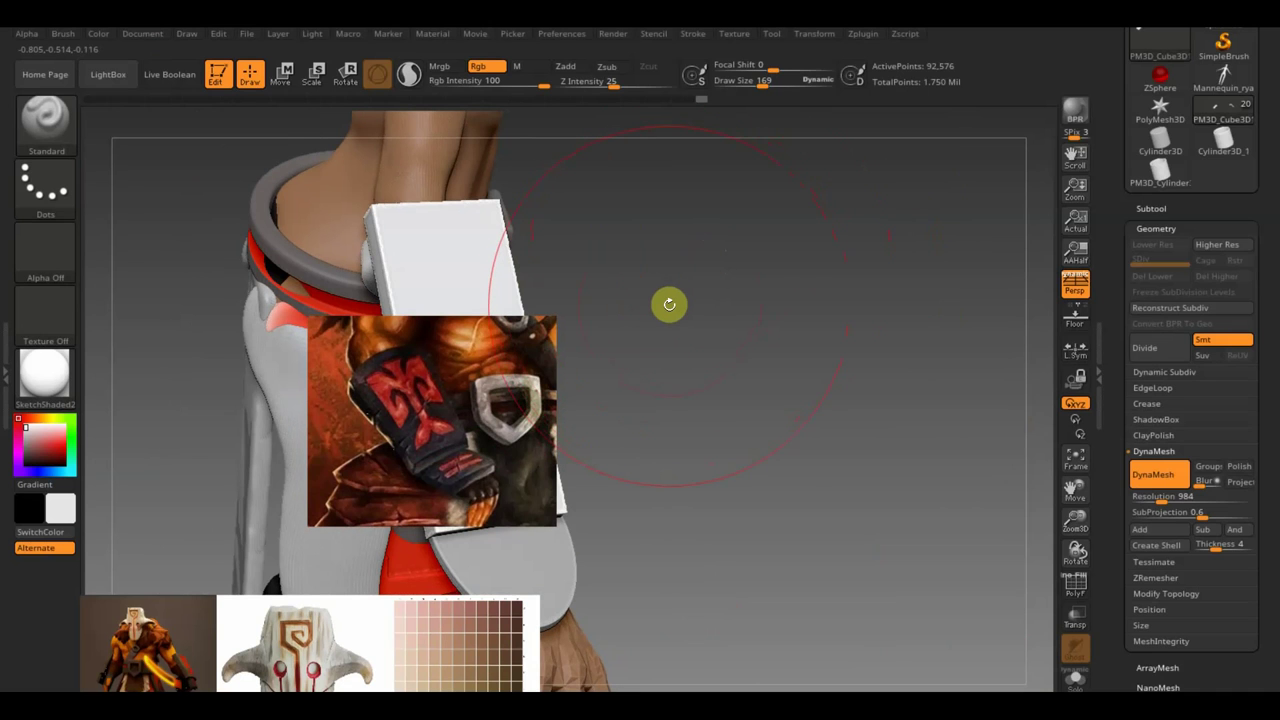
- Restore Spotlight, then scale, rotate and place the reference over the loincloth at near-full opacity
{"action": "key", "text": "shift+z"}
{"action": "mouse_move", "coordinate": [655, 300]}
{"action": "left_mouse_down"}
{"action": "mouse_move", "coordinate": [734, 257]}
{"action": "mouse_move", "coordinate": [823, 294]}
{"action": "mouse_move", "coordinate": [731, 251]}
{"action": "mouse_move", "coordinate": [786, 286]}
{"action": "left_mouse_up"}
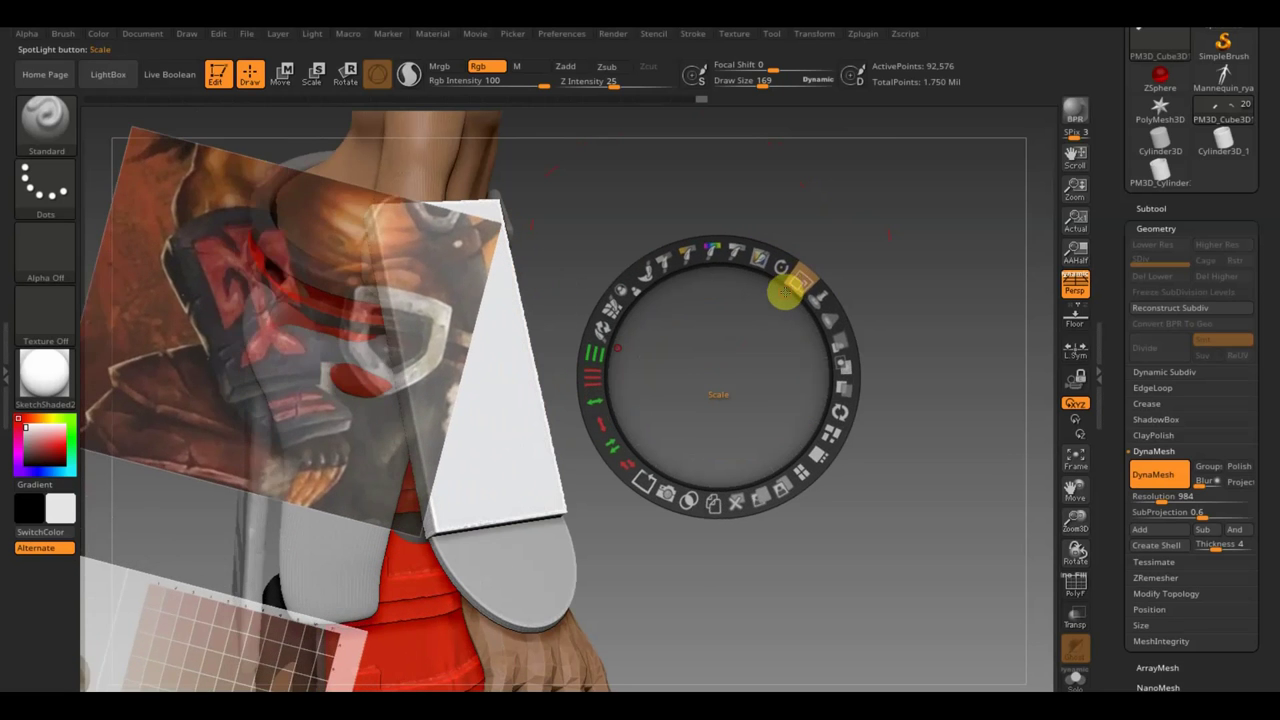
{"action": "mouse_move", "coordinate": [720, 330]}
{"action": "left_mouse_down"}
{"action": "mouse_move", "coordinate": [843, 354]}
{"action": "mouse_move", "coordinate": [934, 340]}
{"action": "left_mouse_up"}
{"action": "mouse_move", "coordinate": [948, 285]}
{"action": "left_mouse_down"}
{"action": "mouse_move", "coordinate": [966, 274]}
{"action": "mouse_move", "coordinate": [971, 286]}
{"action": "mouse_move", "coordinate": [931, 323]}
{"action": "mouse_move", "coordinate": [1020, 346]}
{"action": "left_mouse_up"}
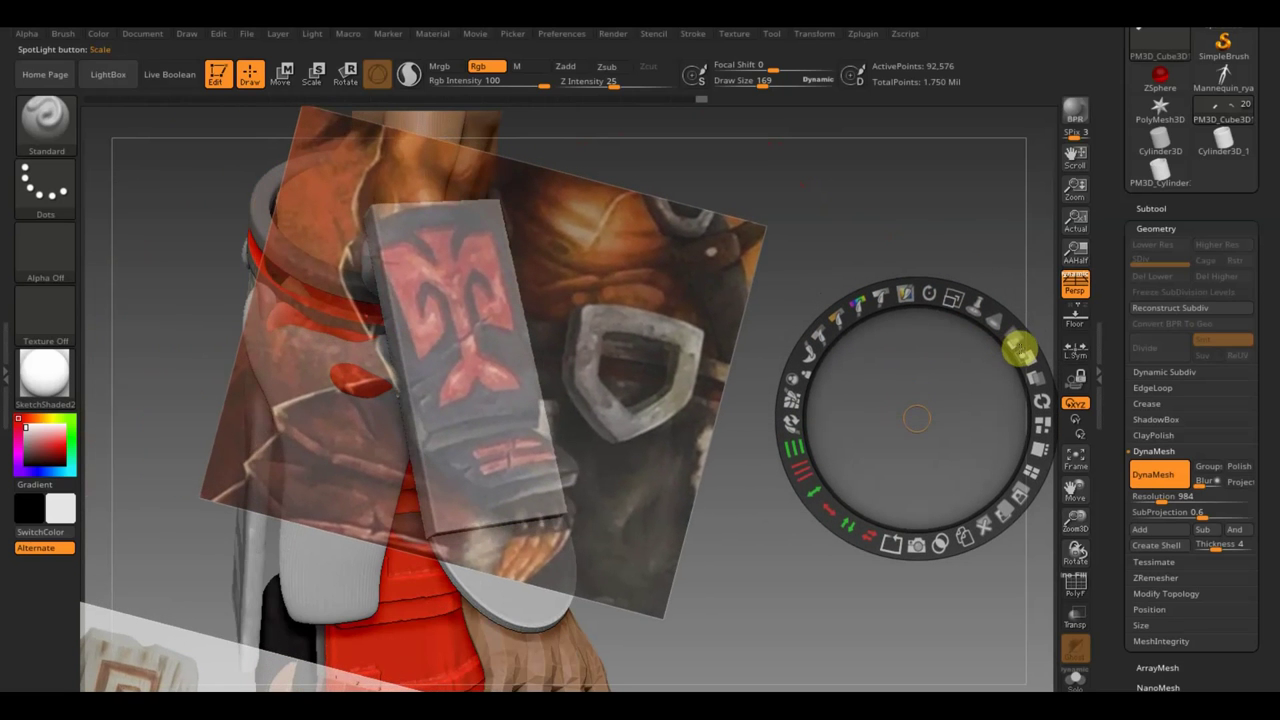
{"action": "left_click_drag", "start_coordinate": [929, 291], "coordinate": [940, 286]}
{"action": "mouse_move", "coordinate": [938, 338]}
{"action": "left_mouse_down"}
{"action": "mouse_move", "coordinate": [943, 420]}
{"action": "mouse_move", "coordinate": [943, 354]}
{"action": "mouse_move", "coordinate": [952, 398]}
{"action": "mouse_move", "coordinate": [946, 379]}
{"action": "left_mouse_up"}
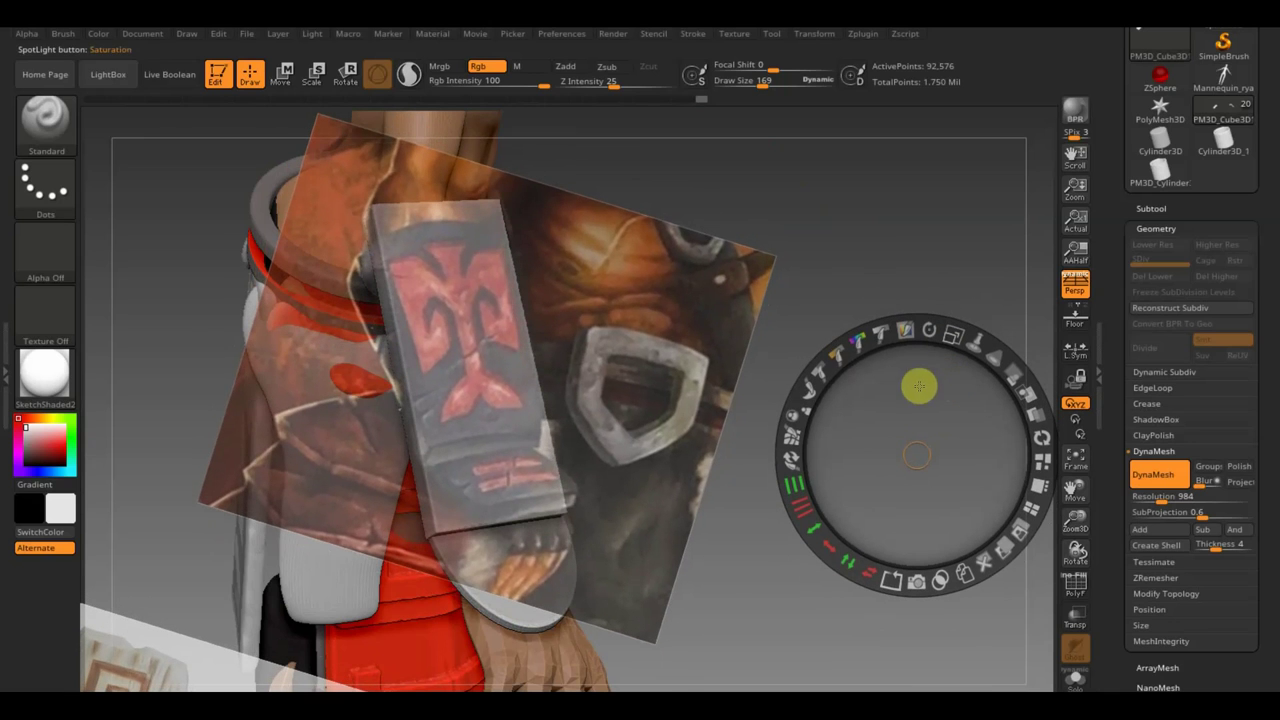
{"action": "left_click_drag", "start_coordinate": [950, 337], "coordinate": [934, 330]}
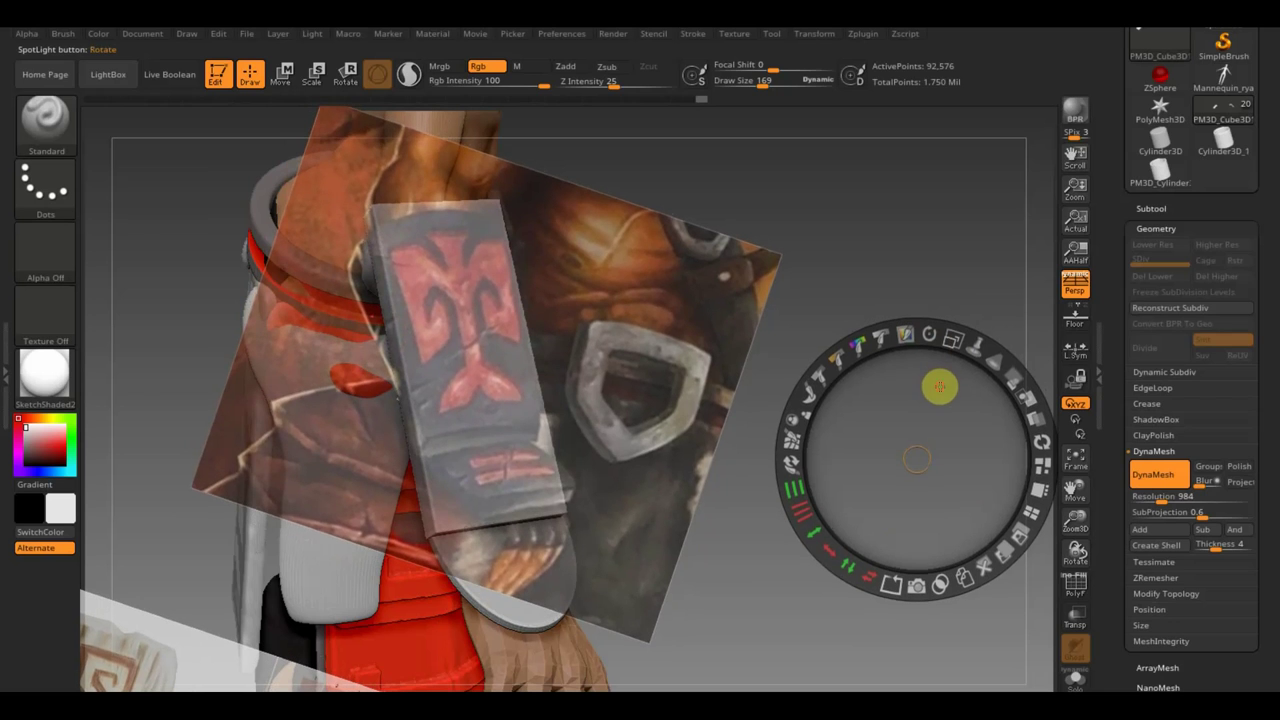
{"action": "mouse_move", "coordinate": [1013, 375]}
{"action": "left_mouse_down"}
{"action": "mouse_move", "coordinate": [1043, 443]}
{"action": "mouse_move", "coordinate": [1057, 557]}
{"action": "left_mouse_up"}
- Hide the reference image, set the brush size to 21 and switch the main colour to near-black
{"action": "key", "text": "z"}
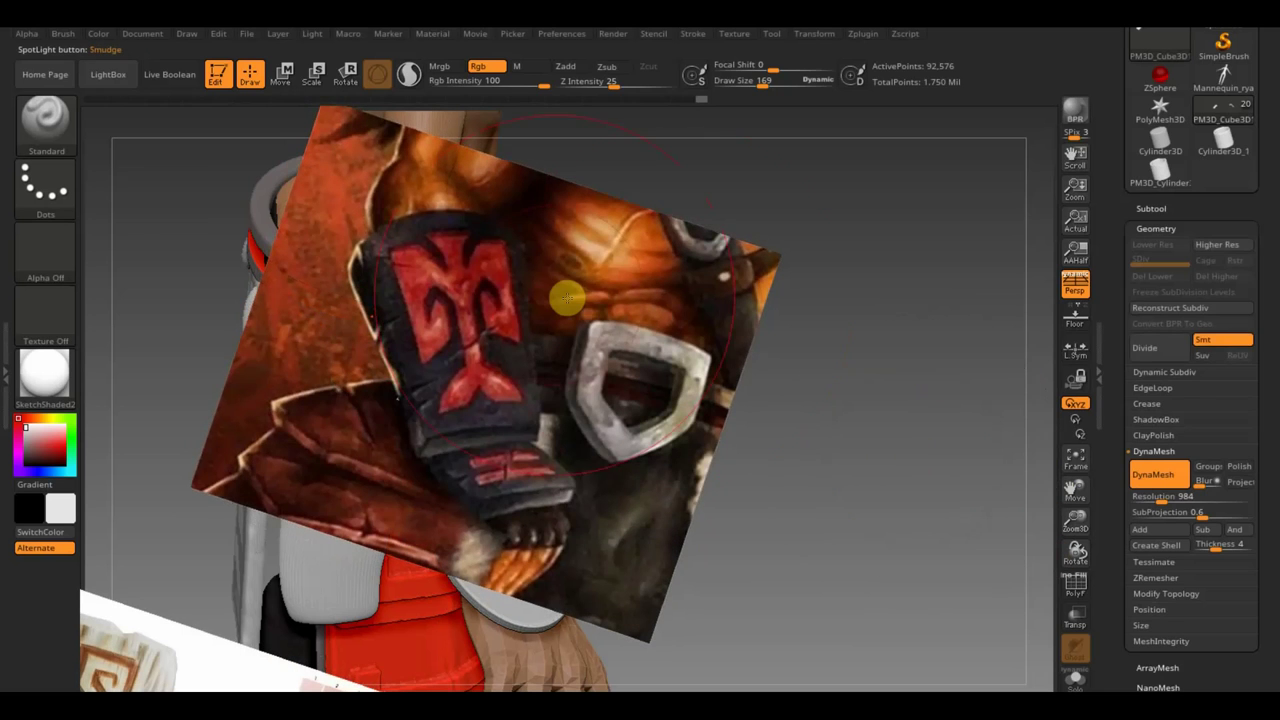
{"action": "left_click", "coordinate": [748, 83]}
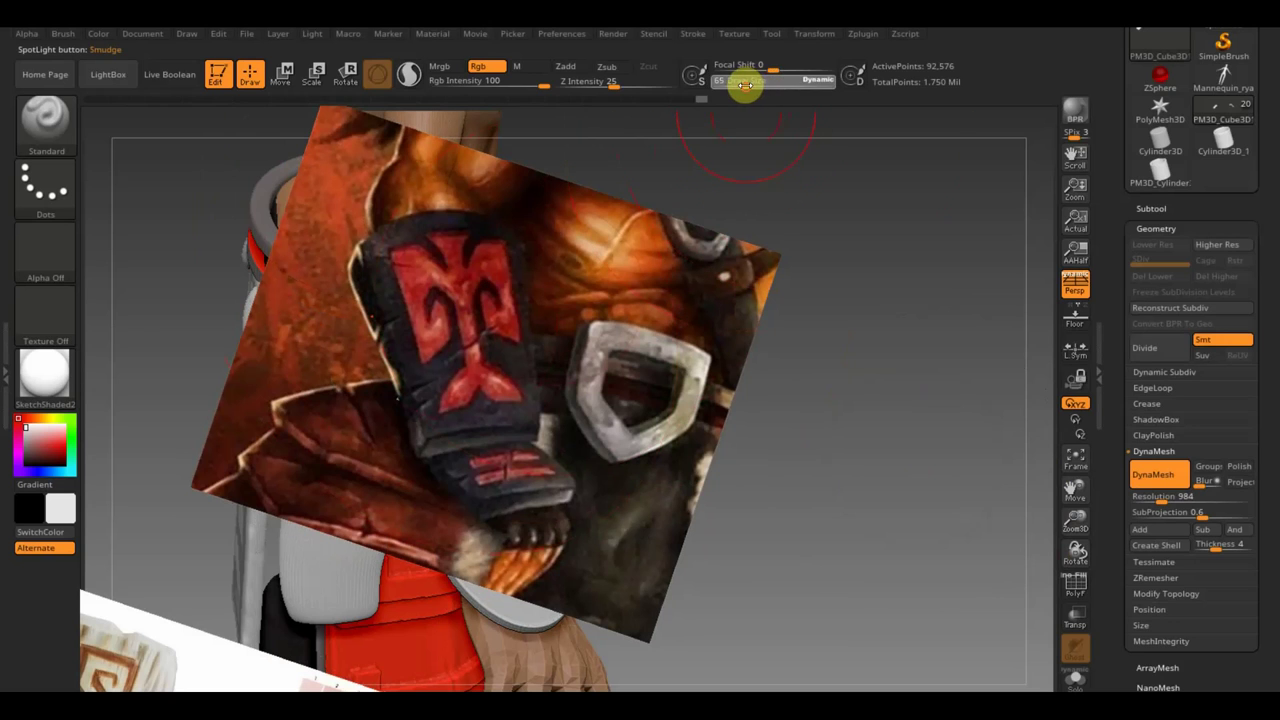
{"action": "left_click_drag", "start_coordinate": [745, 85], "coordinate": [748, 84]}
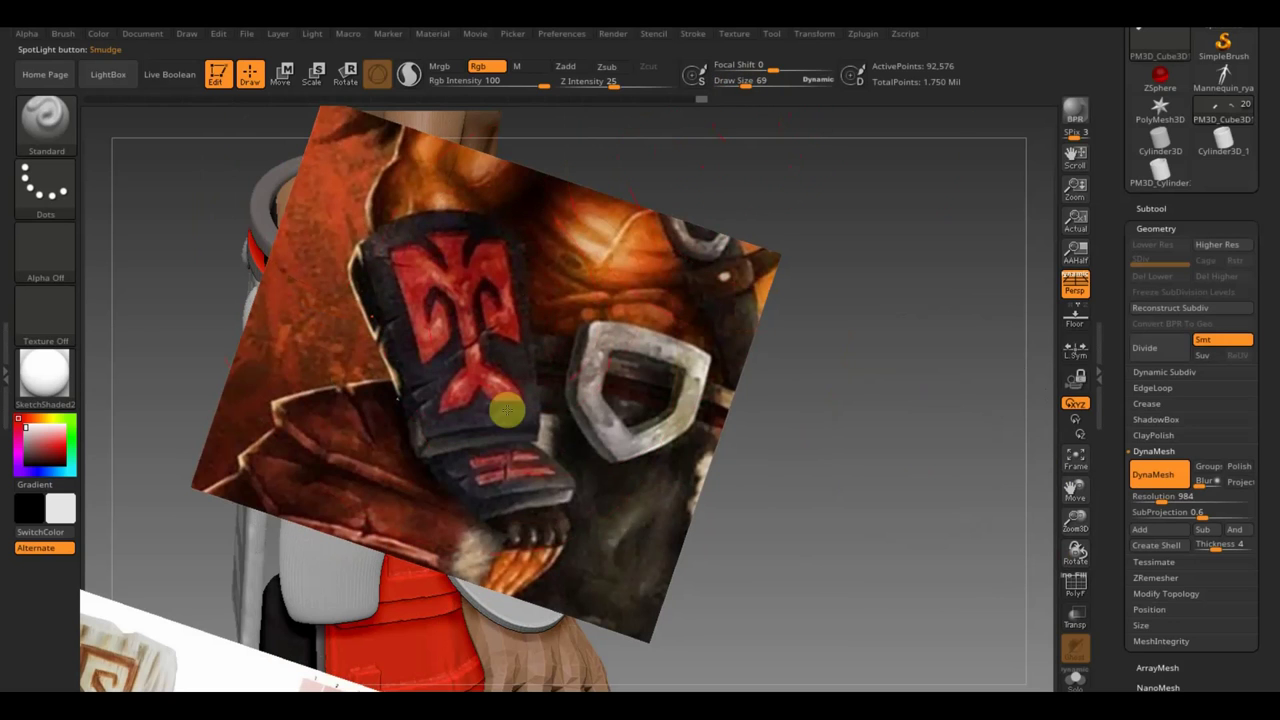
{"action": "key", "text": "shift+z"}
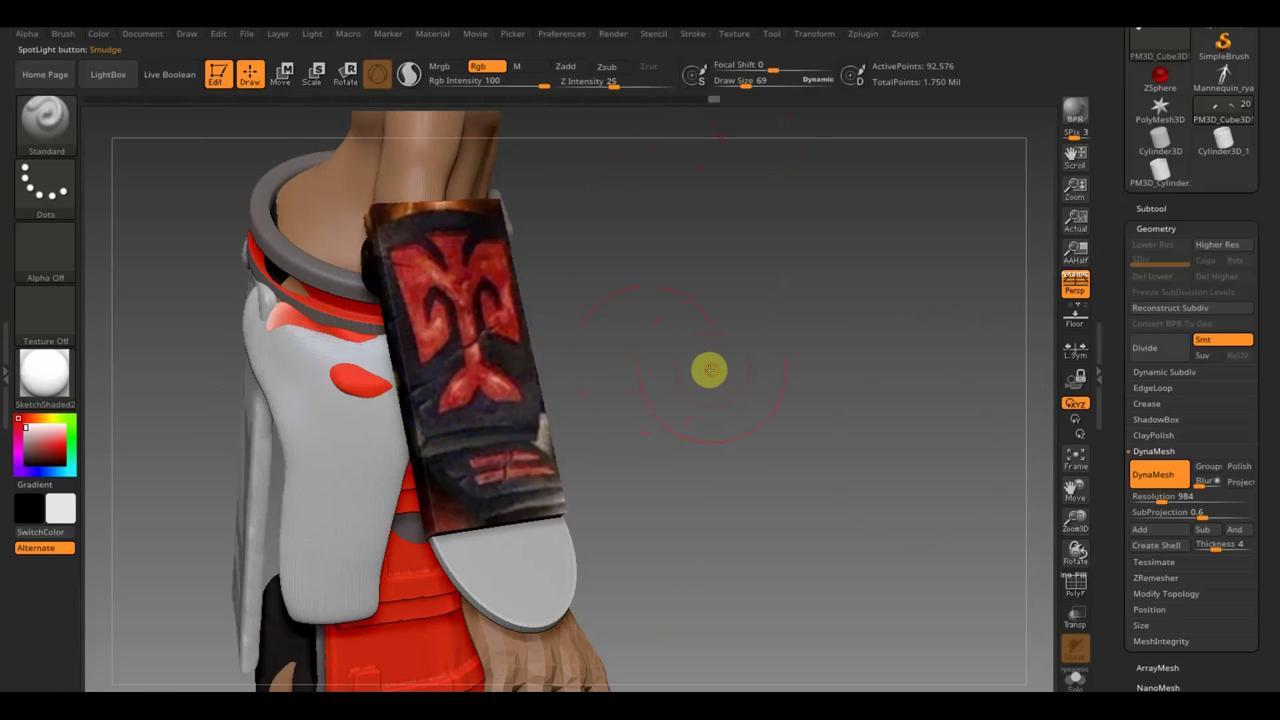
{"action": "left_click_drag", "start_coordinate": [709, 370], "coordinate": [703, 389]}
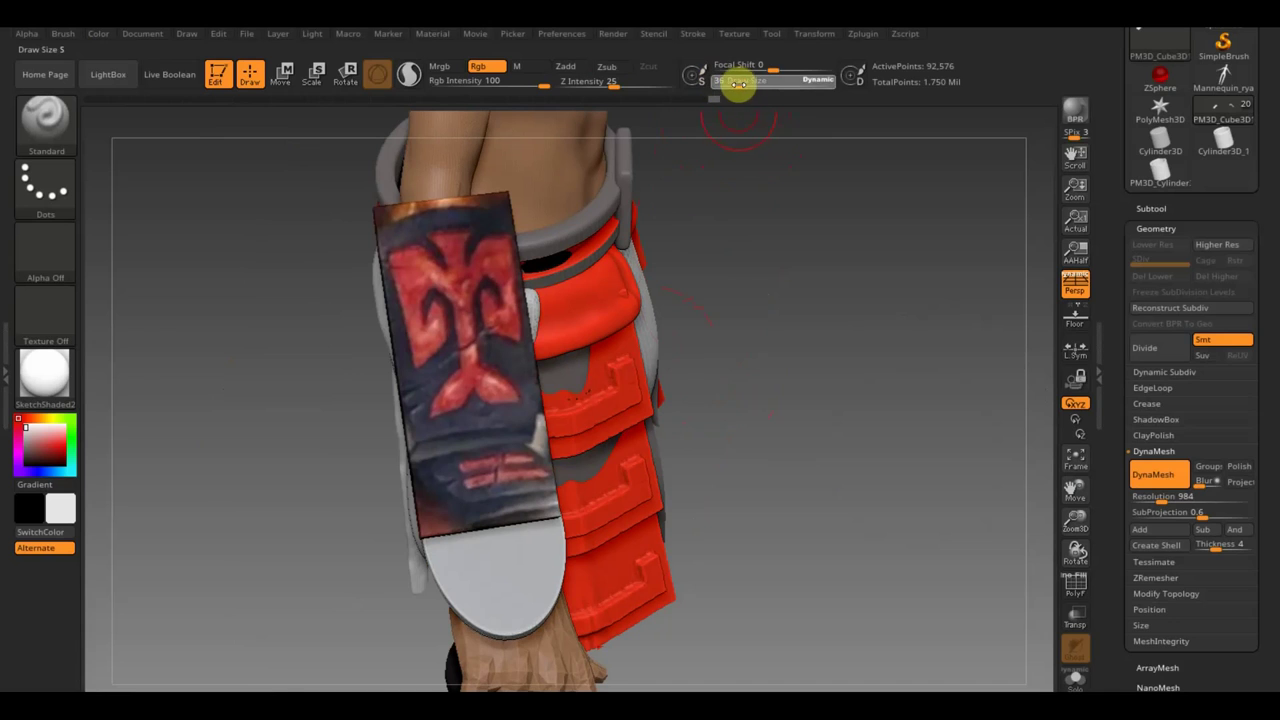
{"action": "left_click_drag", "start_coordinate": [736, 84], "coordinate": [716, 88]}
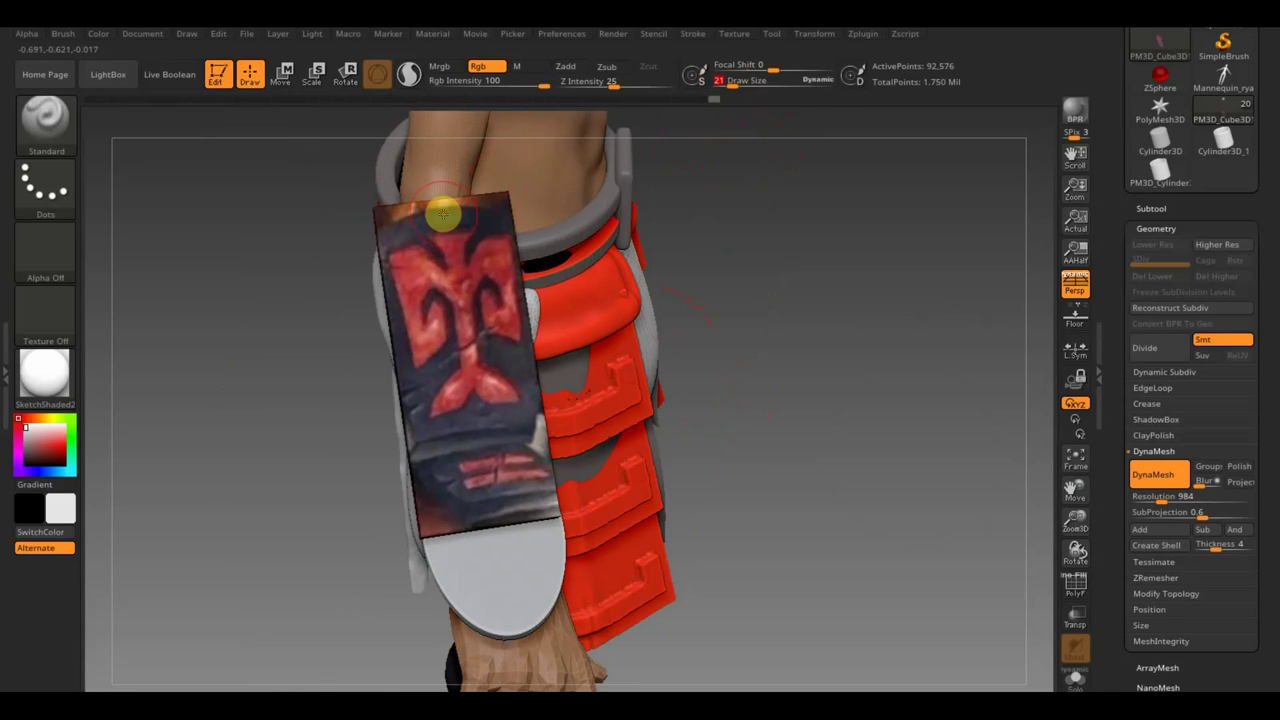
{"action": "key", "text": "c"}
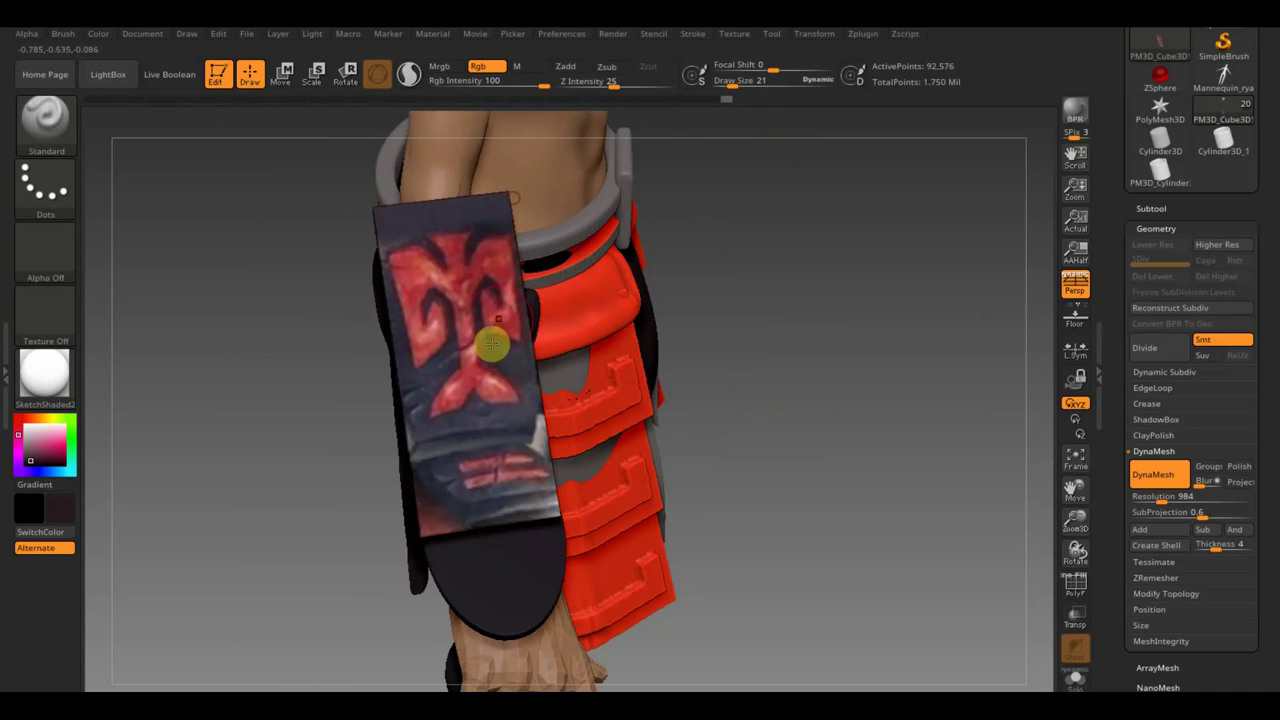
- Paint the strip's light grey lower area near-black, undoing two stray red strokes
{"action": "left_click_drag", "start_coordinate": [521, 440], "coordinate": [430, 455]}
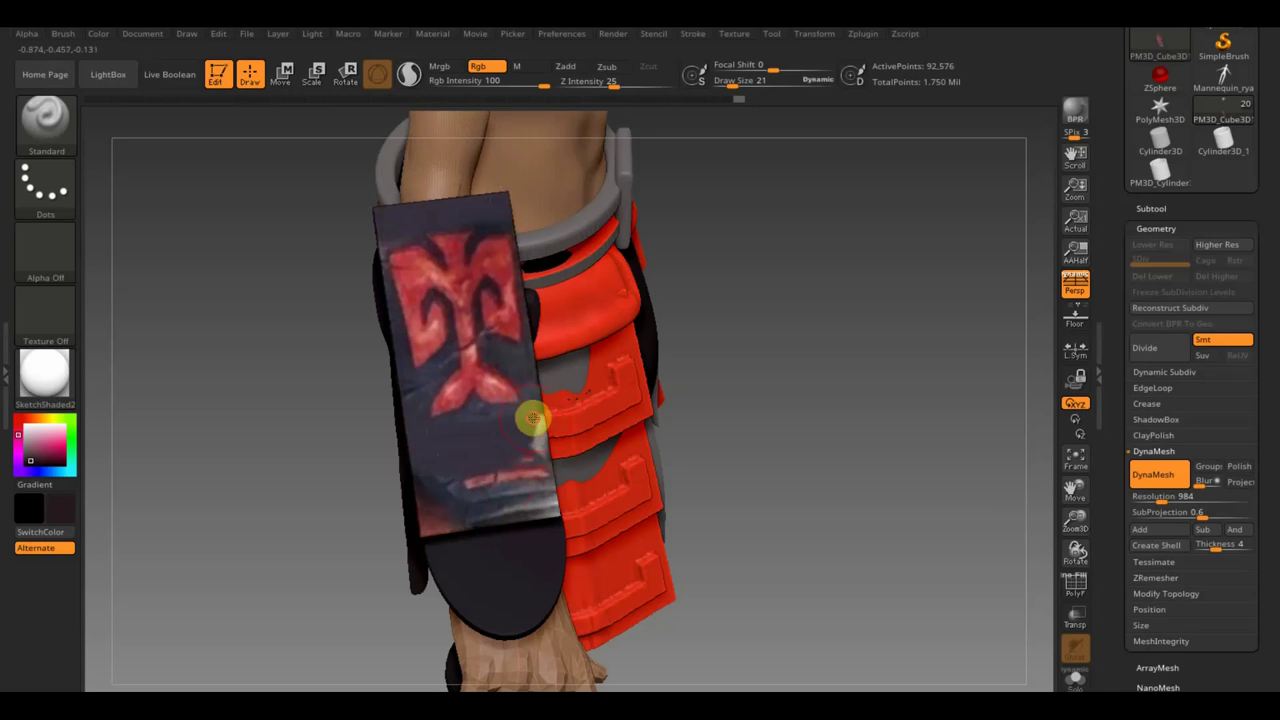
{"action": "mouse_move", "coordinate": [533, 418]}
{"action": "left_mouse_down"}
{"action": "mouse_move", "coordinate": [543, 477]}
{"action": "mouse_move", "coordinate": [463, 514]}
{"action": "left_mouse_up"}
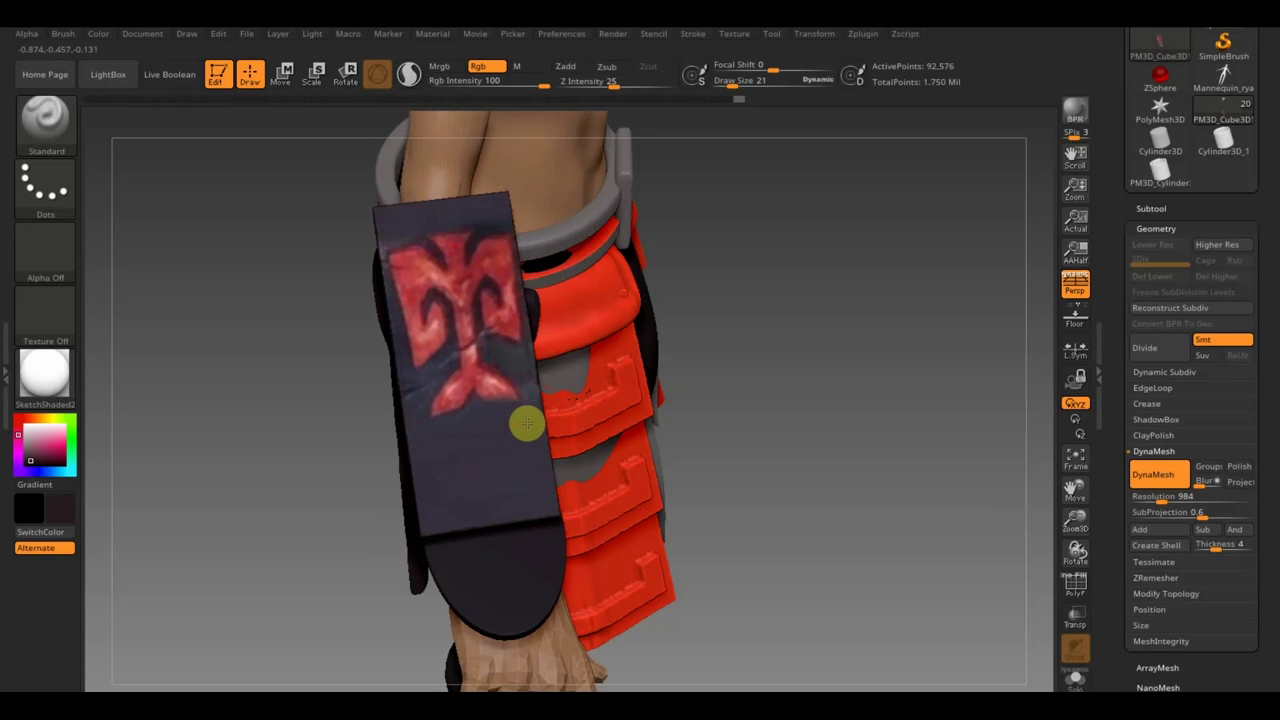
{"action": "left_click_drag", "start_coordinate": [491, 457], "coordinate": [413, 469]}
{"action": "key", "text": "ctrl+z"}
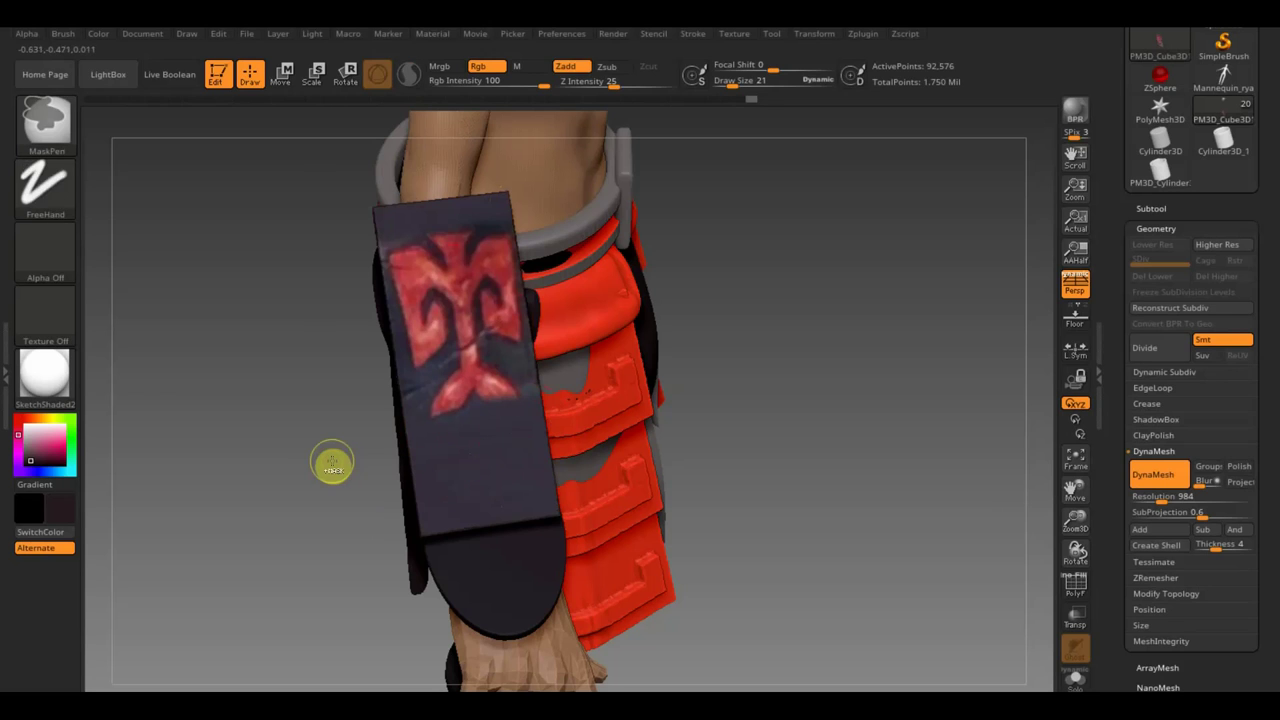
{"action": "key", "text": "ctrl+z"}
{"action": "left_click_drag", "start_coordinate": [531, 517], "coordinate": [520, 454]}
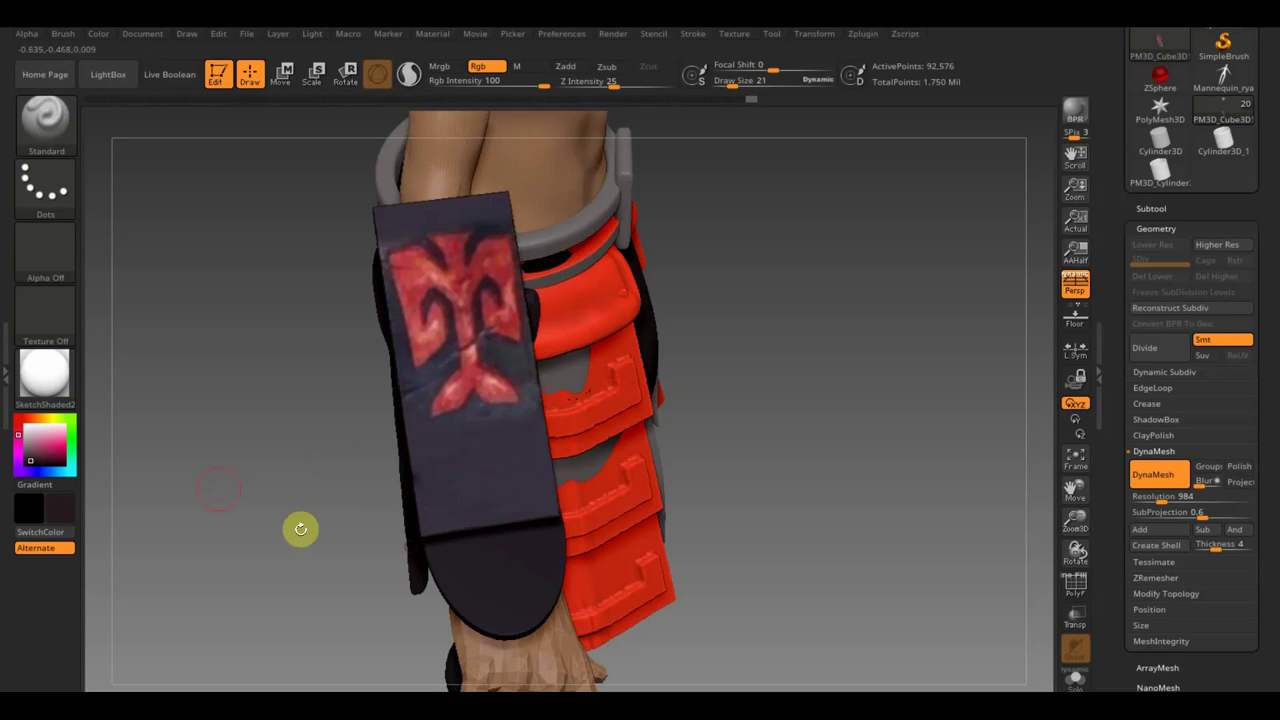
{"action": "mouse_move", "coordinate": [216, 482]}
{"action": "left_mouse_down"}
{"action": "mouse_move", "coordinate": [294, 503]}
{"action": "mouse_move", "coordinate": [330, 472]}
{"action": "left_mouse_up"}
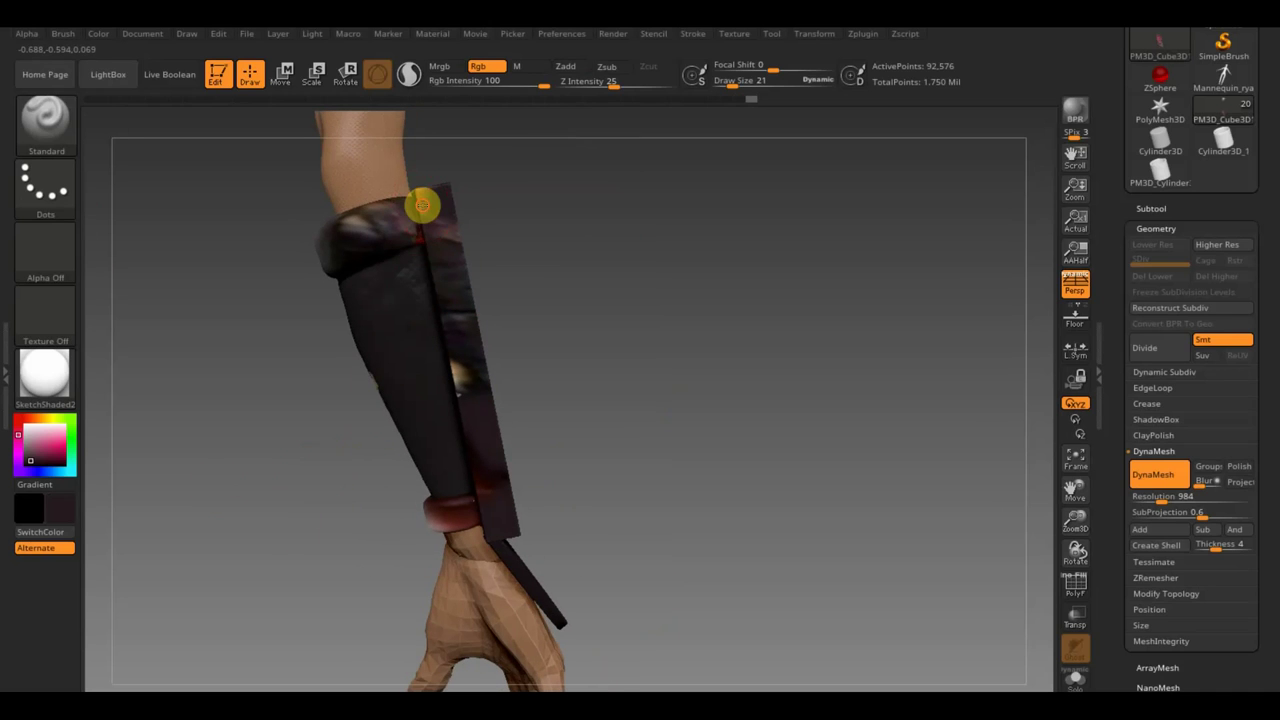
- Paint the forearm guard's top cuff and wrist band solid dark maroon
{"action": "mouse_move", "coordinate": [404, 232]}
{"action": "left_mouse_down"}
{"action": "mouse_move", "coordinate": [420, 206]}
{"action": "mouse_move", "coordinate": [291, 257]}
{"action": "mouse_move", "coordinate": [436, 213]}
{"action": "mouse_move", "coordinate": [480, 491]}
{"action": "mouse_move", "coordinate": [523, 555]}
{"action": "mouse_move", "coordinate": [423, 517]}
{"action": "mouse_move", "coordinate": [589, 371]}
{"action": "mouse_move", "coordinate": [740, 397]}
{"action": "mouse_move", "coordinate": [607, 352]}
{"action": "left_mouse_up"}
{"action": "mouse_move", "coordinate": [533, 253]}
{"action": "left_mouse_down"}
{"action": "mouse_move", "coordinate": [617, 263]}
{"action": "mouse_move", "coordinate": [511, 226]}
{"action": "mouse_move", "coordinate": [484, 197]}
{"action": "mouse_move", "coordinate": [443, 340]}
{"action": "mouse_move", "coordinate": [466, 246]}
{"action": "mouse_move", "coordinate": [450, 371]}
{"action": "mouse_move", "coordinate": [407, 473]}
{"action": "mouse_move", "coordinate": [374, 506]}
{"action": "mouse_move", "coordinate": [406, 420]}
{"action": "mouse_move", "coordinate": [398, 512]}
{"action": "left_mouse_up"}
{"action": "mouse_move", "coordinate": [398, 512]}
{"action": "right_mouse_down"}
{"action": "mouse_move", "coordinate": [474, 531]}
{"action": "mouse_move", "coordinate": [211, 417]}
{"action": "mouse_move", "coordinate": [260, 444]}
{"action": "mouse_move", "coordinate": [237, 391]}
{"action": "mouse_move", "coordinate": [240, 278]}
{"action": "right_mouse_up"}
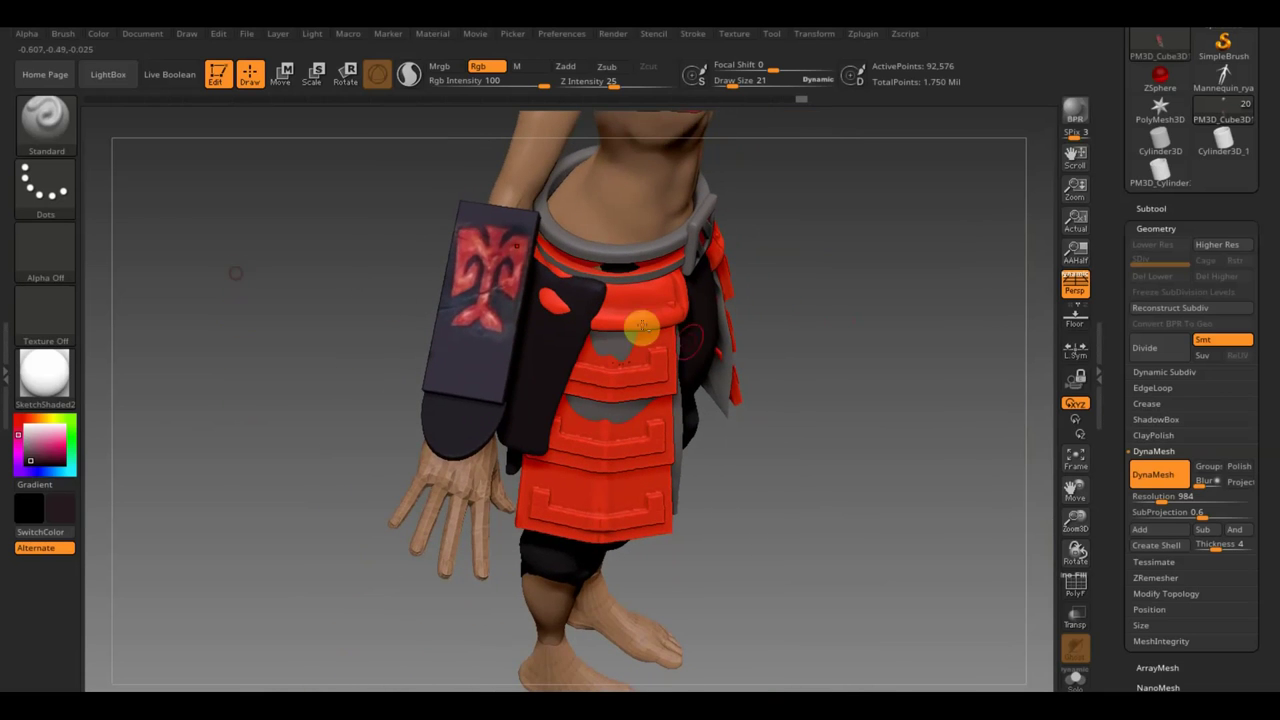
- Select the Extract1 subtool, orbit to a frontal view, and set Draw Size to 14
{"action": "left_click", "coordinate": [712, 336], "text": "alt"}
{"action": "mouse_move", "coordinate": [814, 317]}
{"action": "right_mouse_down"}
{"action": "mouse_move", "coordinate": [811, 357]}
{"action": "mouse_move", "coordinate": [766, 297]}
{"action": "mouse_move", "coordinate": [805, 355]}
{"action": "mouse_move", "coordinate": [777, 354]}
{"action": "mouse_move", "coordinate": [790, 349]}
{"action": "right_mouse_up"}
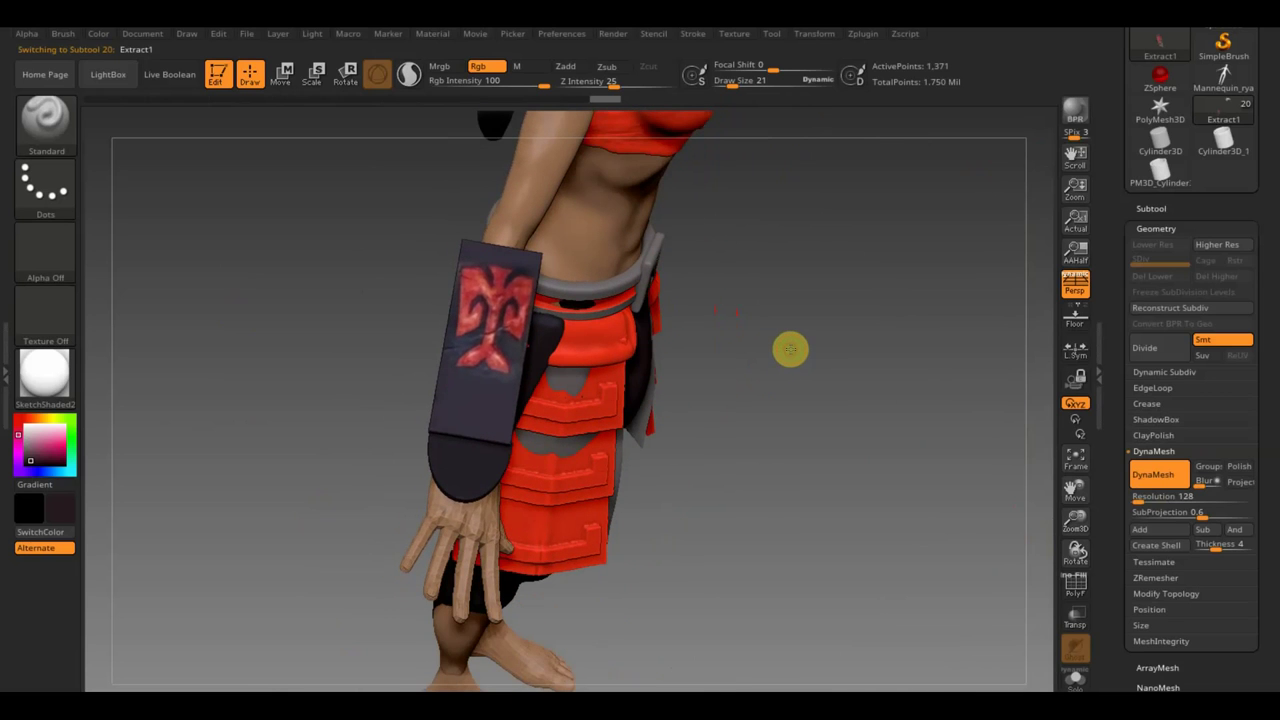
{"action": "mouse_move", "coordinate": [731, 417]}
{"action": "right_mouse_down"}
{"action": "mouse_move", "coordinate": [740, 440]}
{"action": "mouse_move", "coordinate": [718, 451]}
{"action": "mouse_move", "coordinate": [711, 477]}
{"action": "right_mouse_up"}
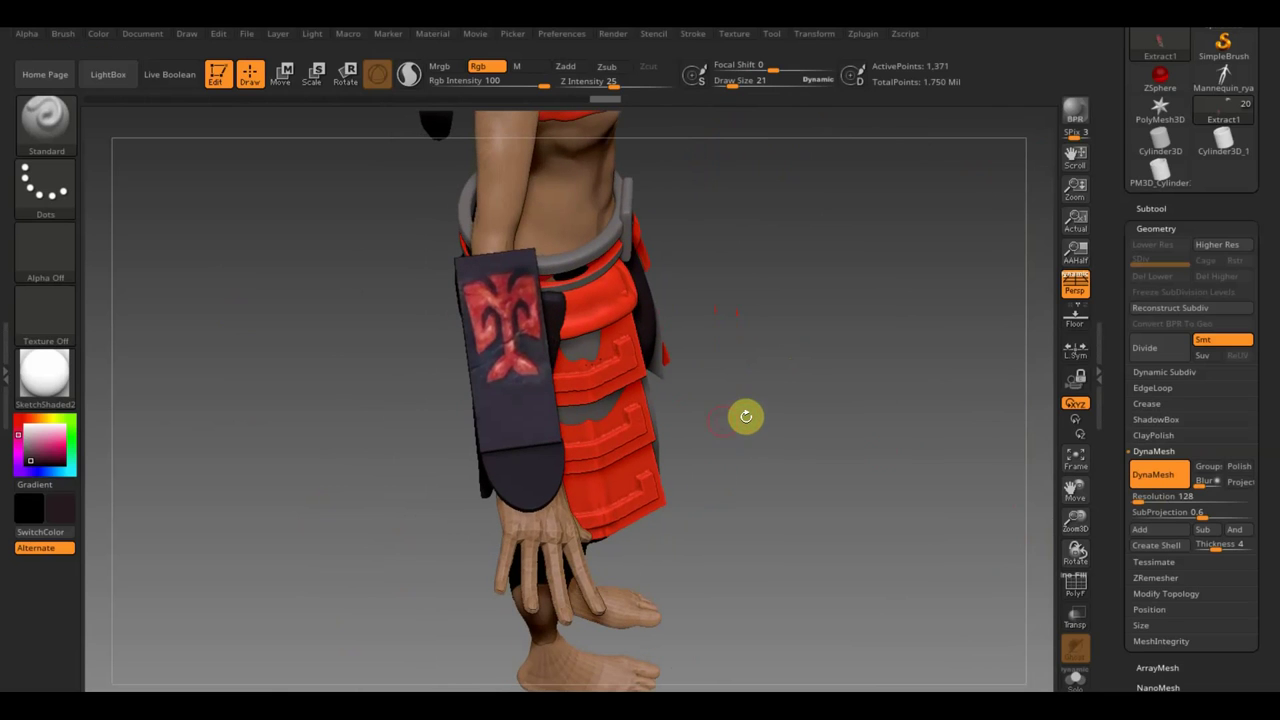
{"action": "left_click_drag", "start_coordinate": [1276, 604], "coordinate": [1264, 564]}
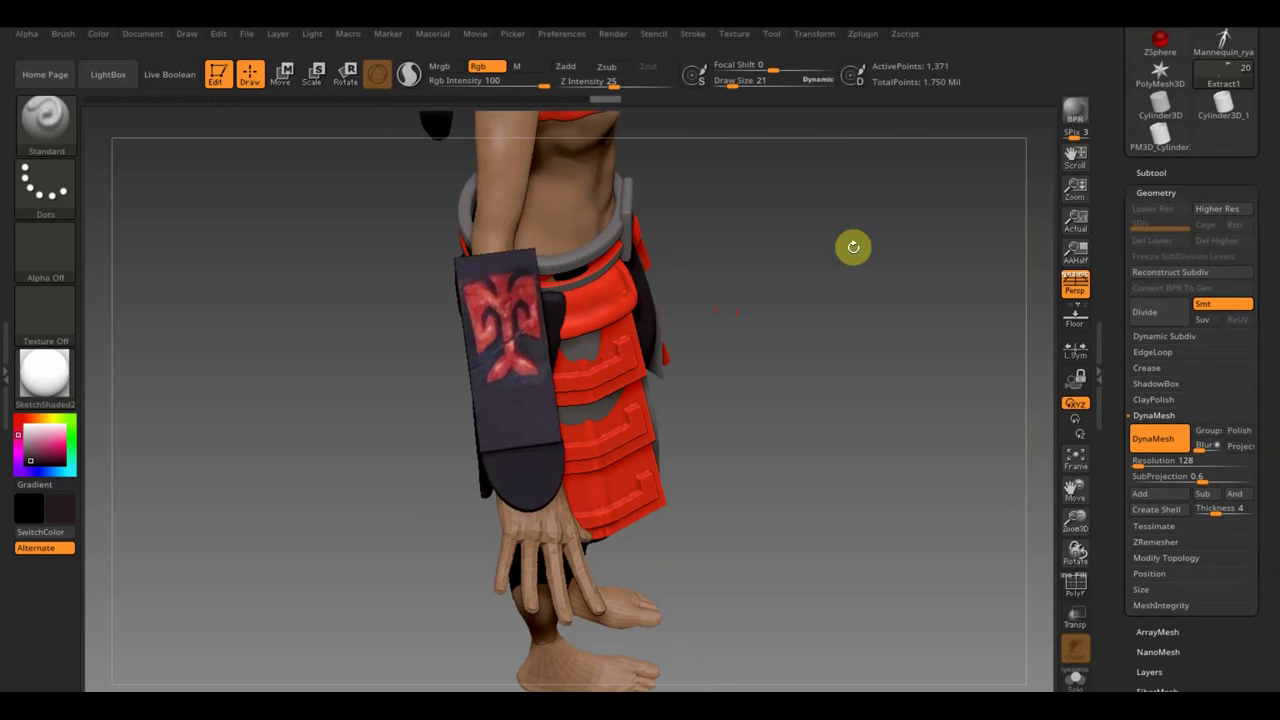
{"action": "mouse_move", "coordinate": [814, 283]}
{"action": "left_mouse_down"}
{"action": "mouse_move", "coordinate": [835, 308]}
{"action": "mouse_move", "coordinate": [806, 286]}
{"action": "mouse_move", "coordinate": [823, 394]}
{"action": "left_mouse_up"}
{"action": "left_click", "coordinate": [735, 81]}
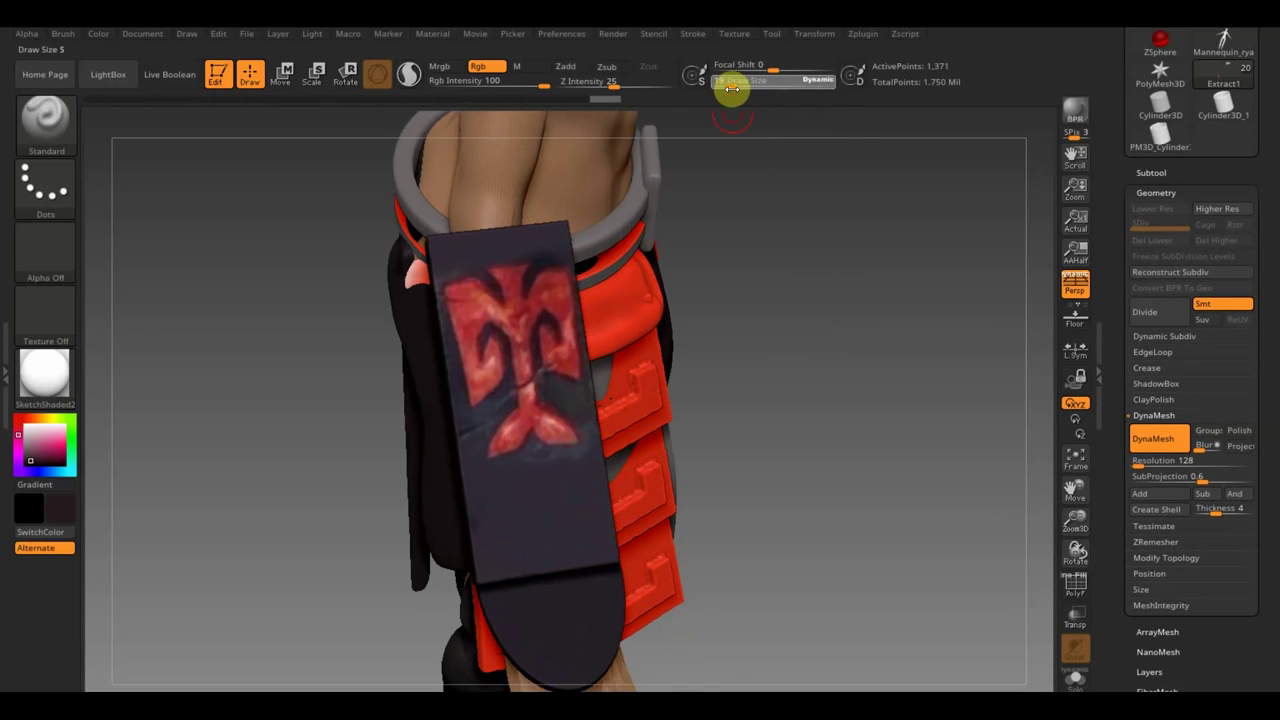
{"action": "type", "text": "14"}
{"action": "key", "text": "Return"}
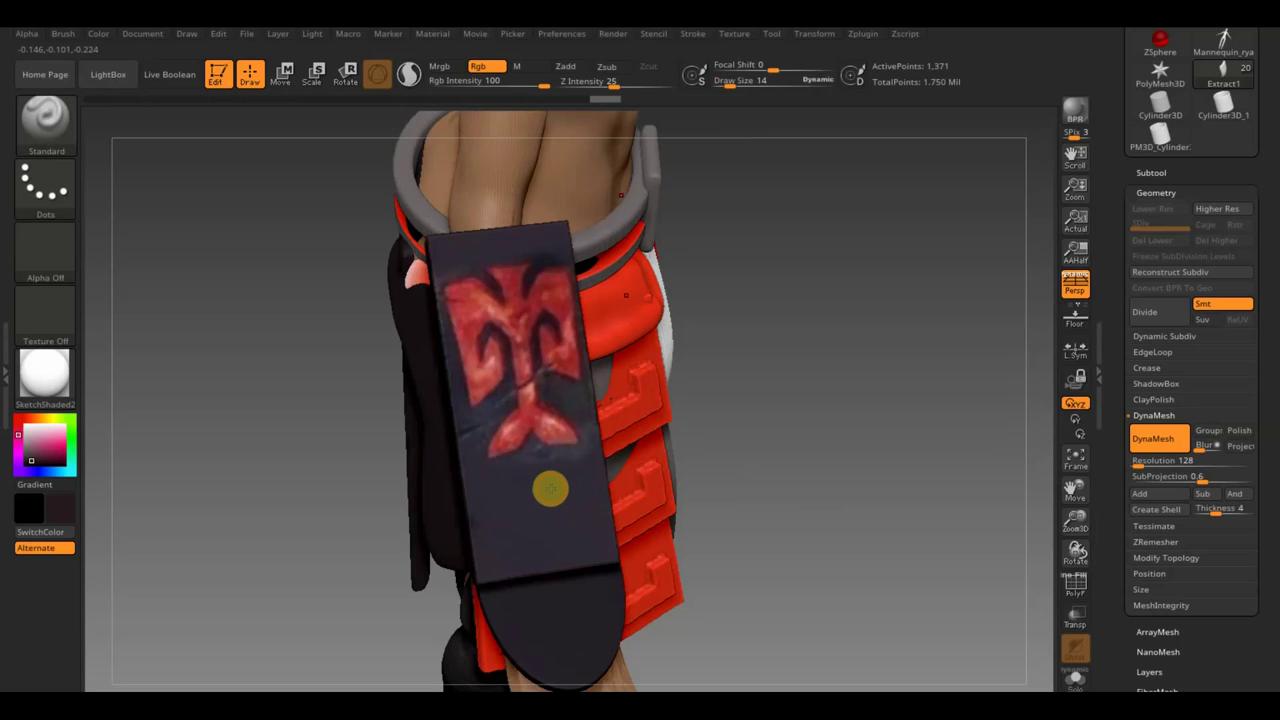
- Hide part of the active mesh and set the paint colour to white
{"action": "left_click_drag", "start_coordinate": [757, 429], "coordinate": [797, 457], "text": "ctrl"}
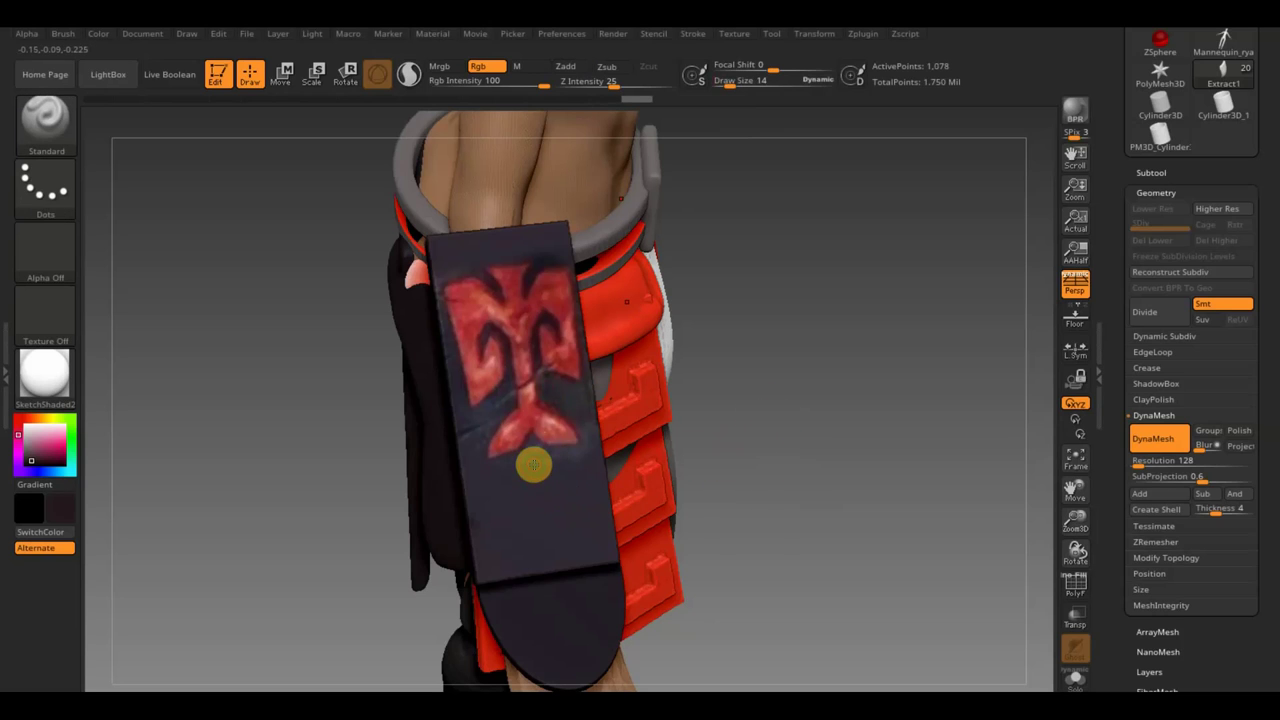
{"action": "left_click", "coordinate": [27, 430]}
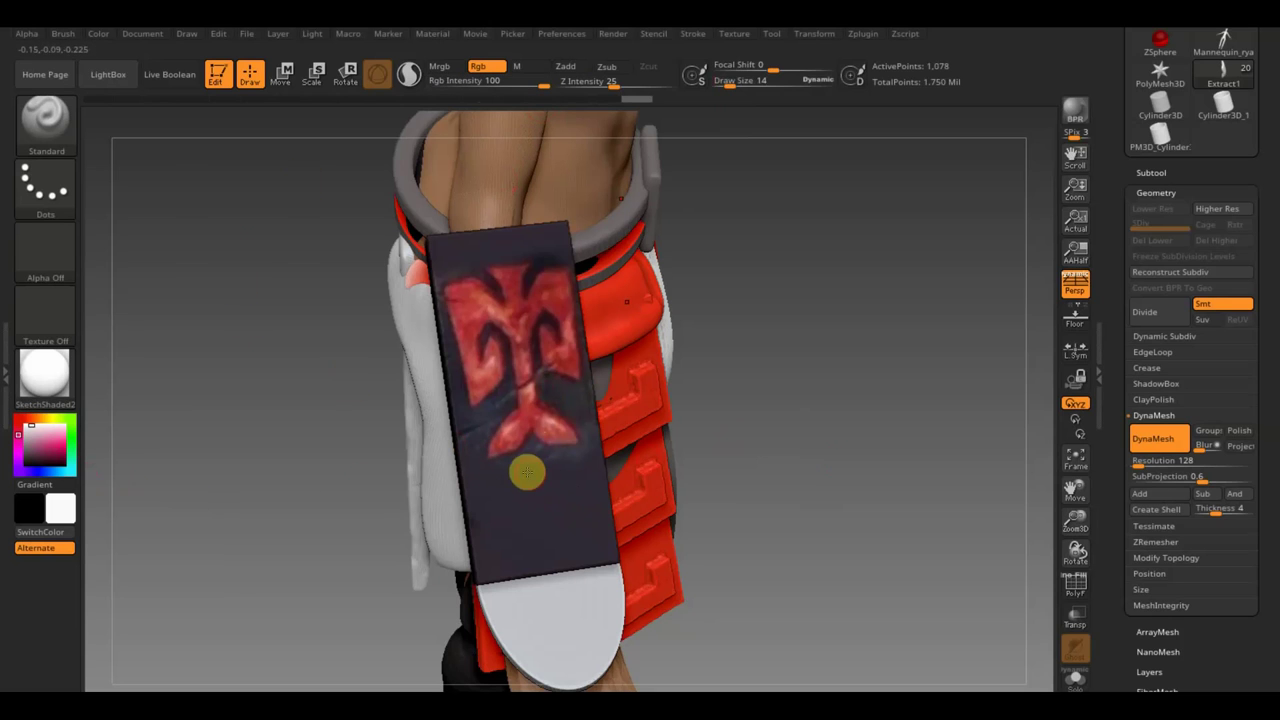
{"action": "left_click_drag", "start_coordinate": [1007, 424], "coordinate": [953, 444]}
{"action": "key", "text": "n"}
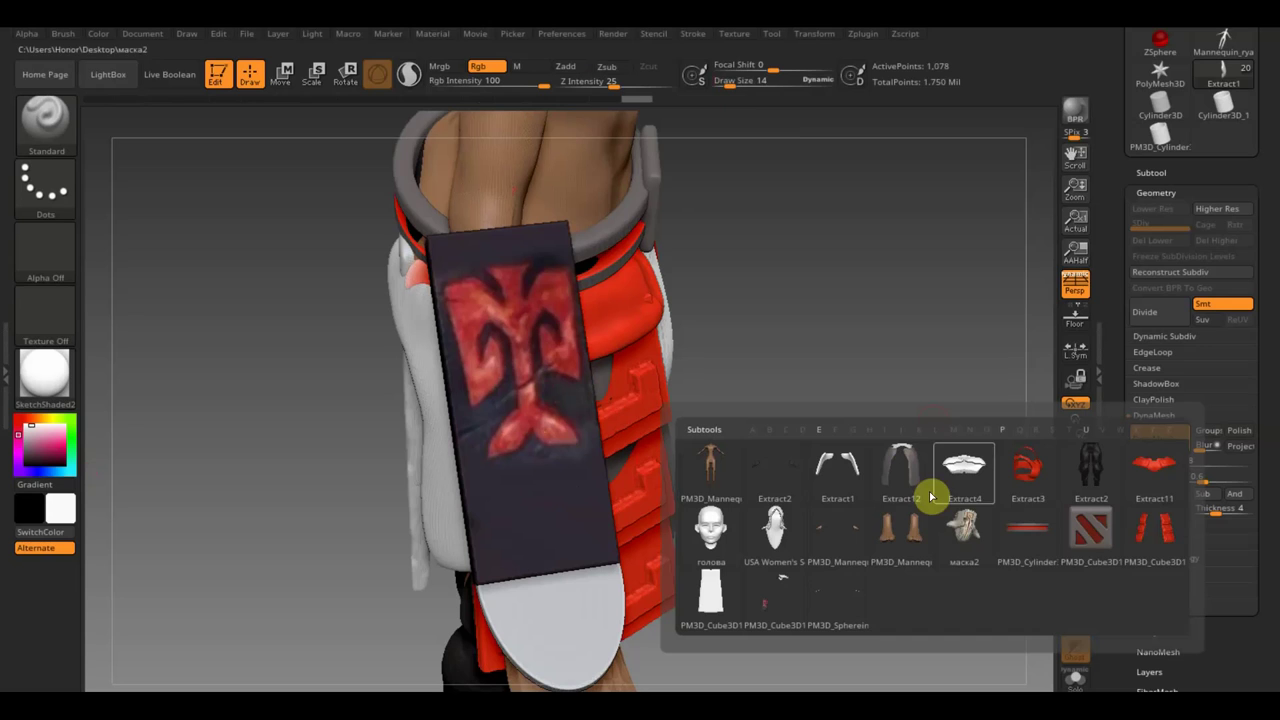
- Select the PM3D_Cube3D1 back strip subtool, undo a test white blob, and set the colour to black
{"action": "left_click", "coordinate": [783, 563]}
{"action": "key", "text": "n"}
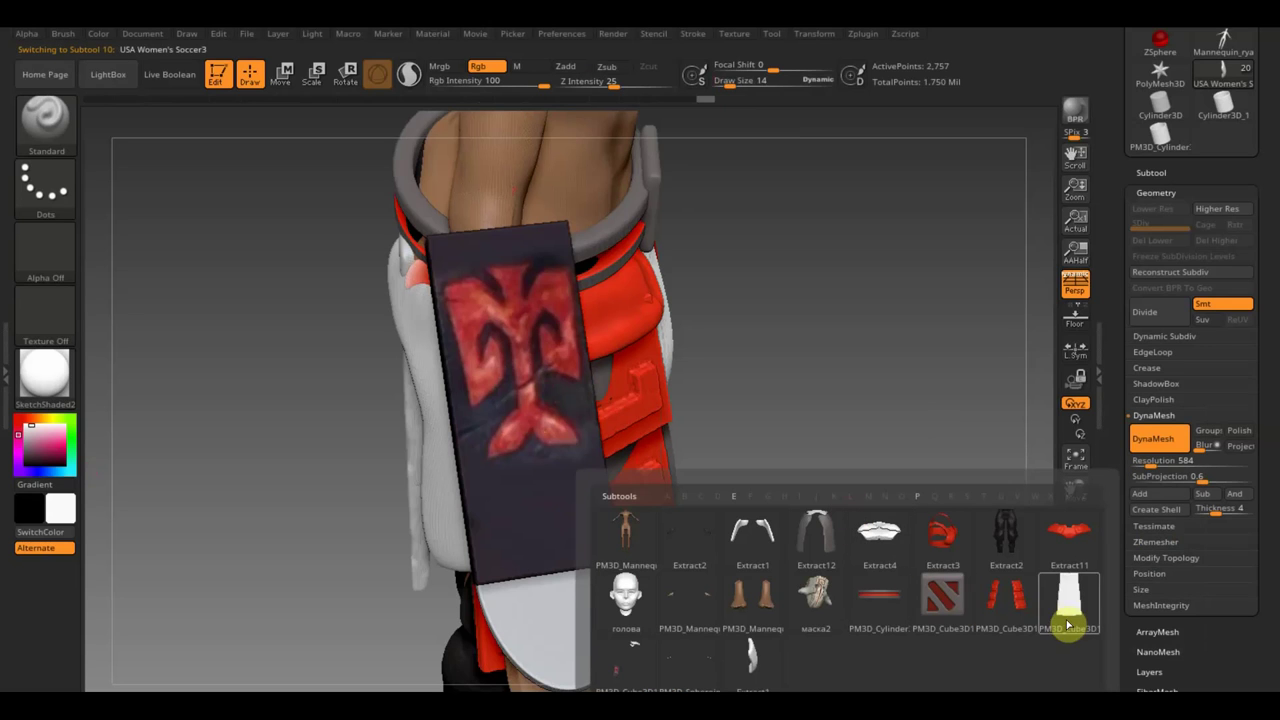
{"action": "left_click", "coordinate": [634, 672]}
{"action": "mouse_move", "coordinate": [586, 537]}
{"action": "left_mouse_down"}
{"action": "mouse_move", "coordinate": [534, 466]}
{"action": "mouse_move", "coordinate": [519, 473]}
{"action": "left_mouse_up"}
{"action": "key", "text": "ctrl+z"}
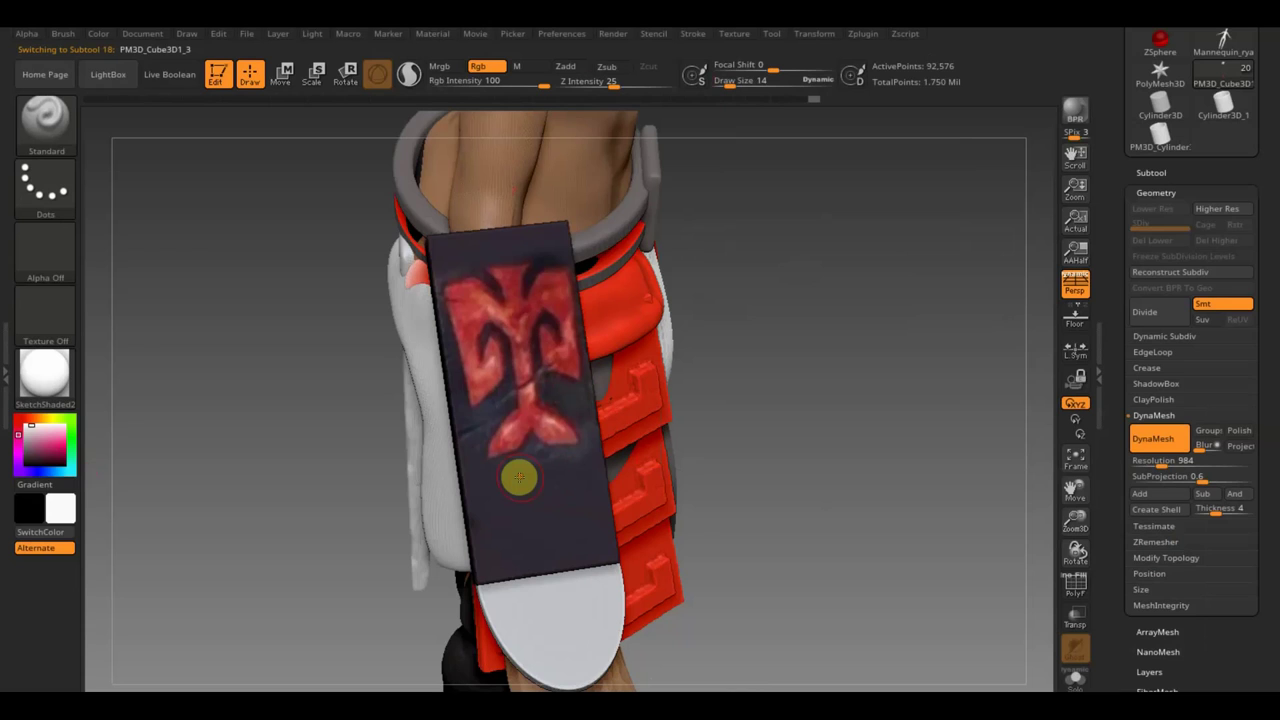
{"action": "key", "text": "v"}
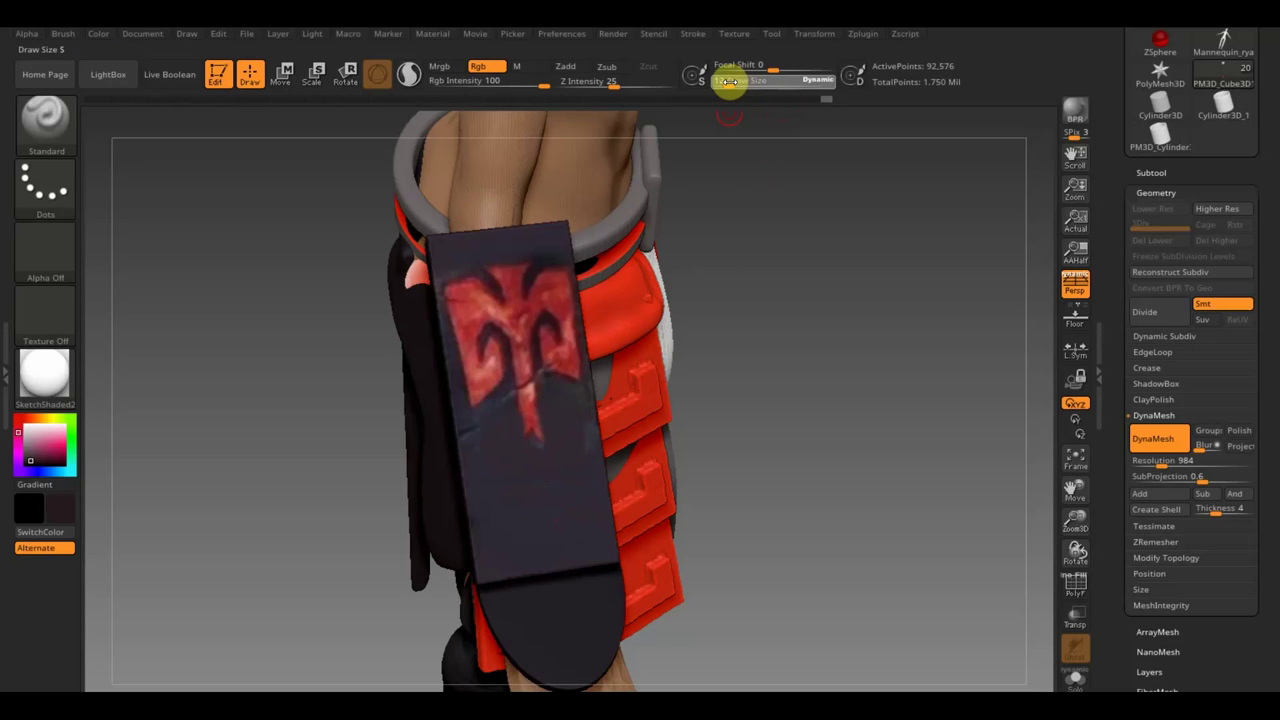
- Paint the emblem's red stem down from the emblem at brush size 5, following the reference
{"action": "left_click_drag", "start_coordinate": [727, 81], "coordinate": [735, 81]}
{"action": "key", "text": "c"}
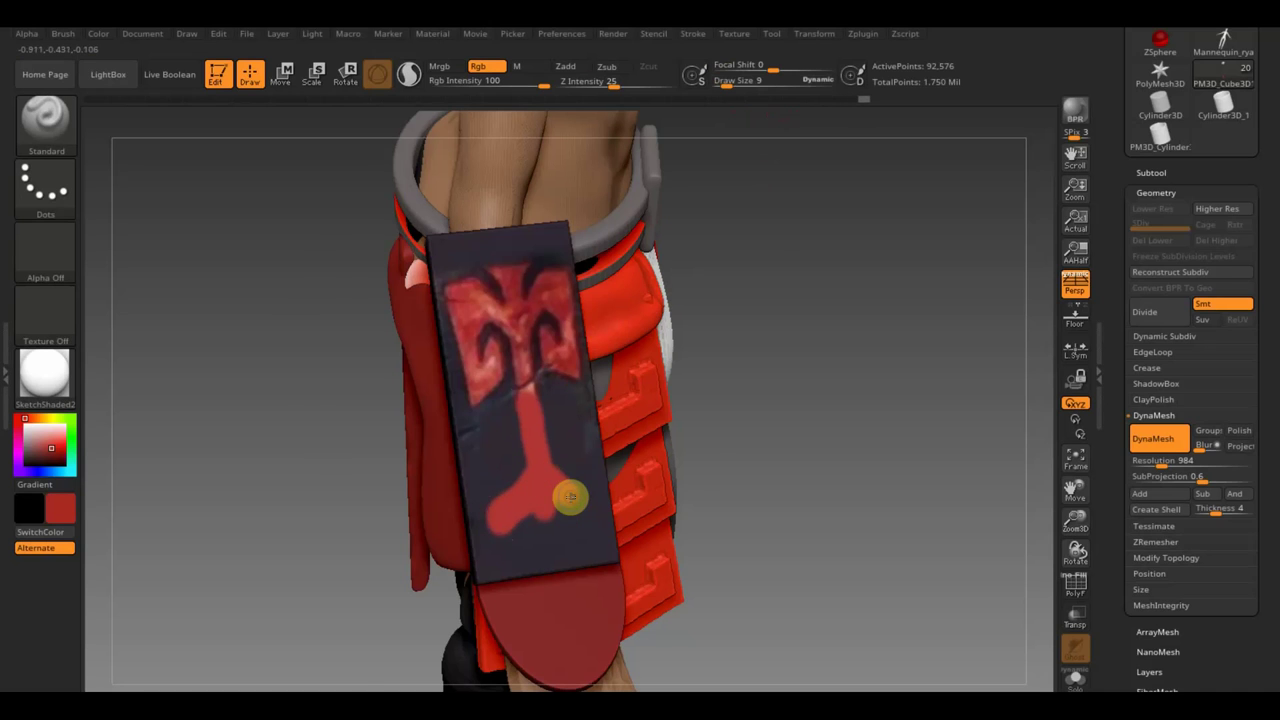
{"action": "key", "text": "shift+z"}
{"action": "key", "text": "shift+z"}
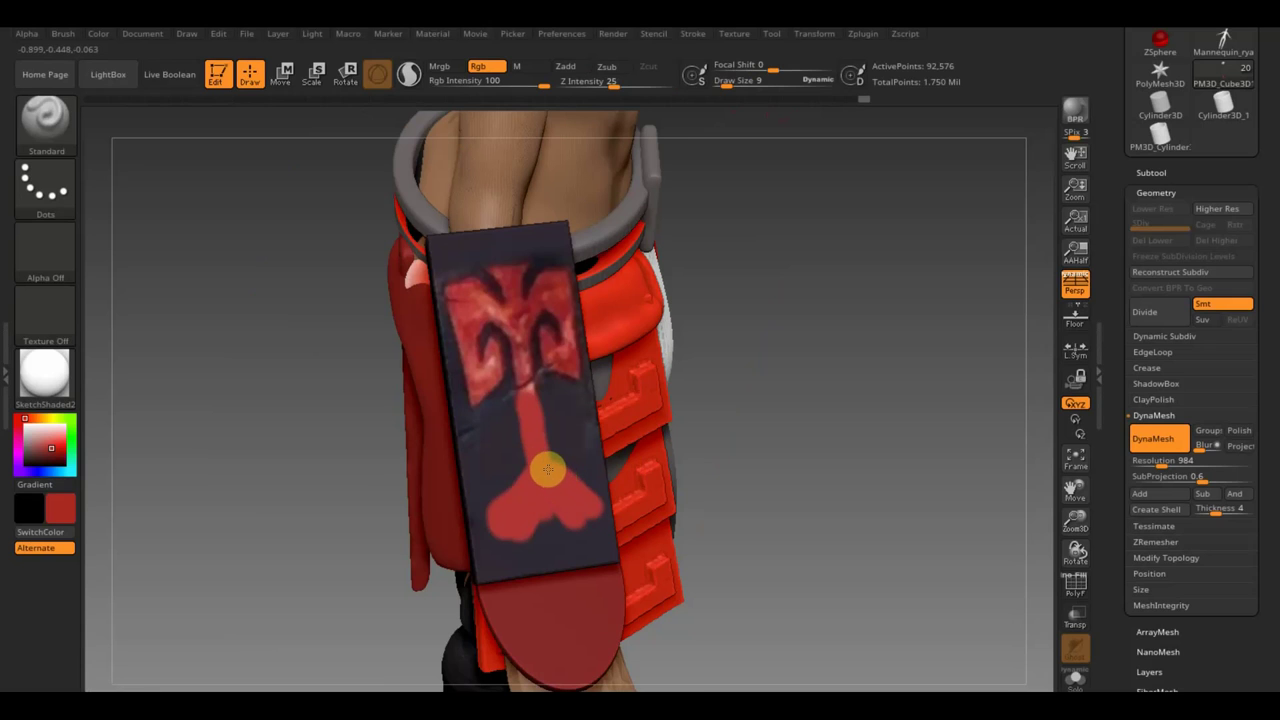
{"action": "key", "text": "c"}
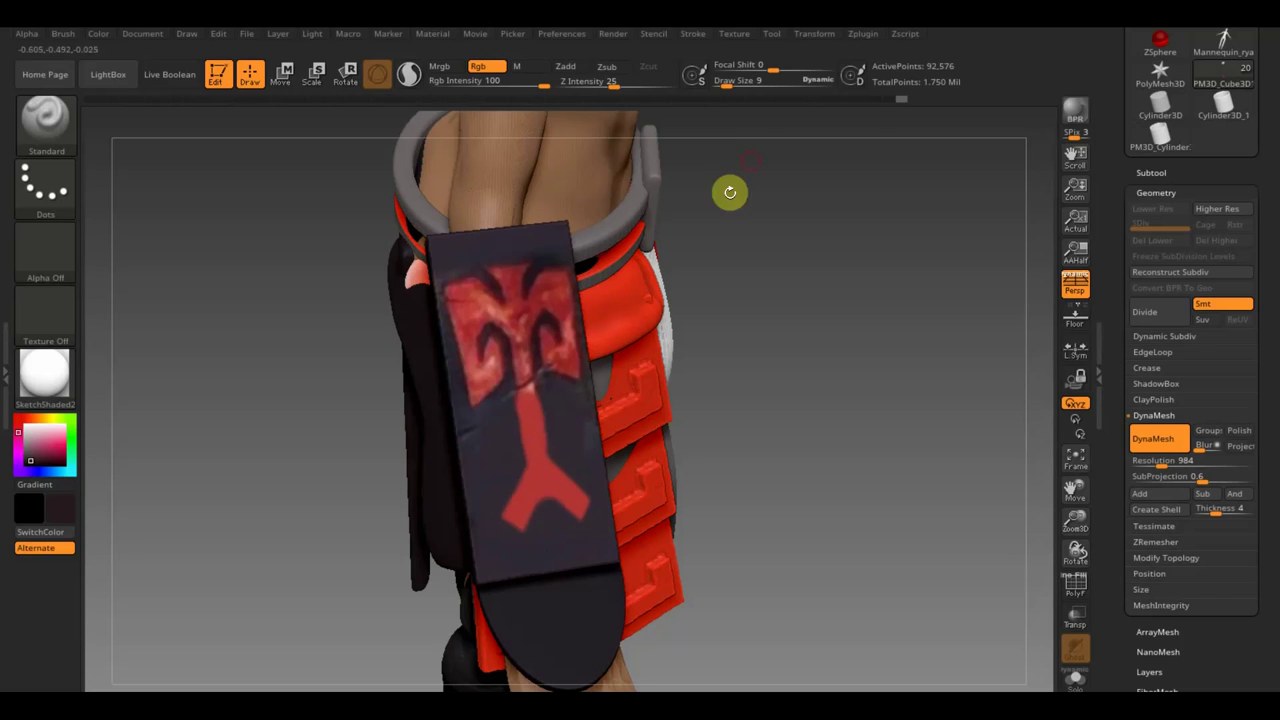
{"action": "left_click_drag", "start_coordinate": [732, 82], "coordinate": [728, 86]}
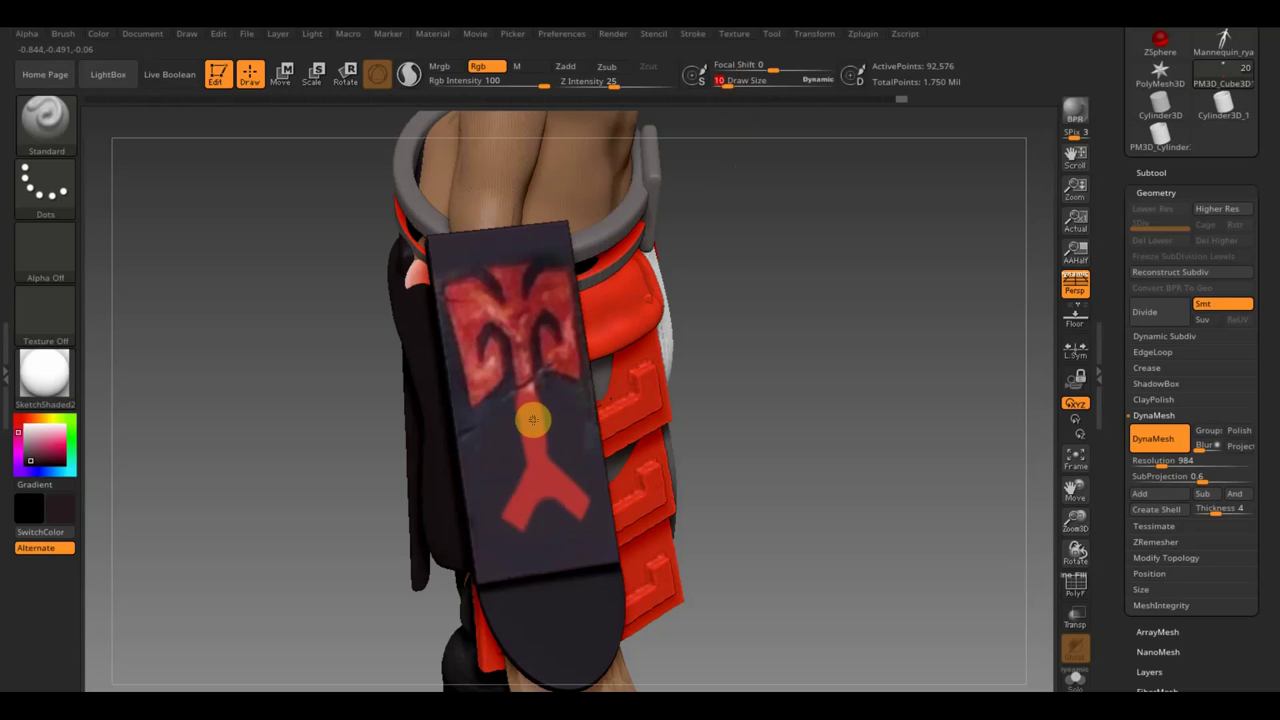
{"action": "key", "text": "c"}
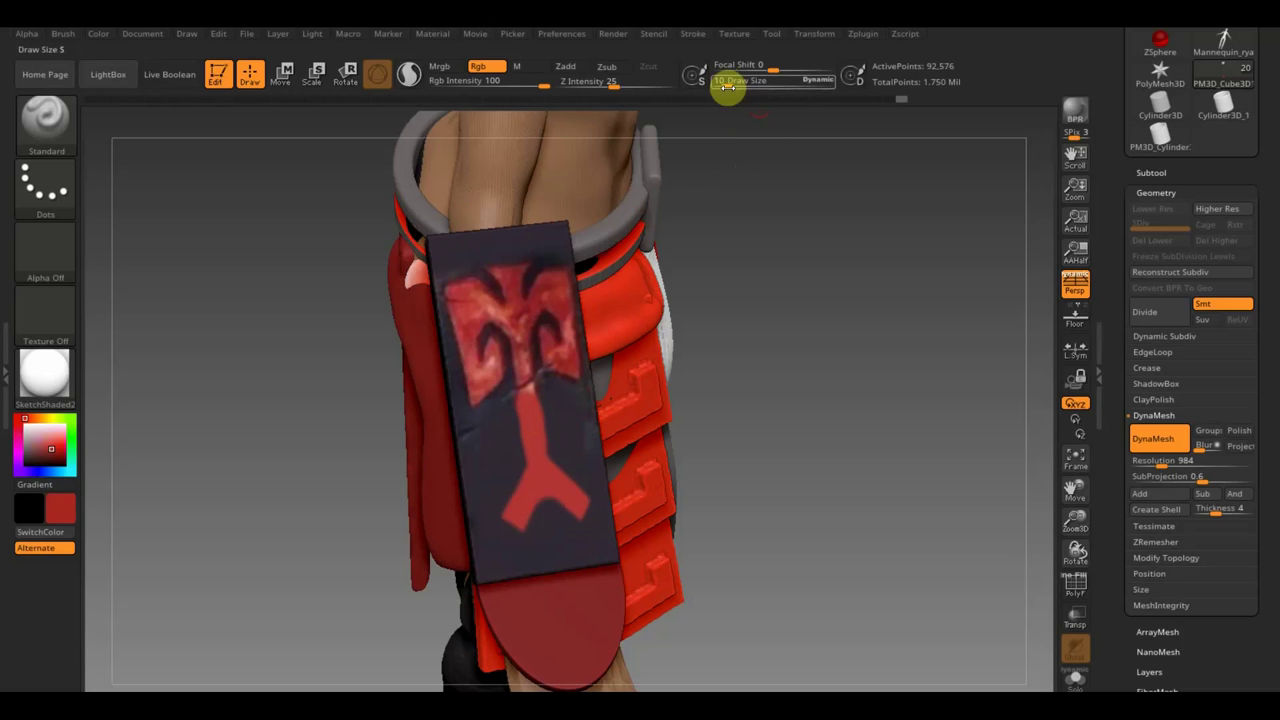
{"action": "left_click_drag", "start_coordinate": [725, 87], "coordinate": [725, 87]}
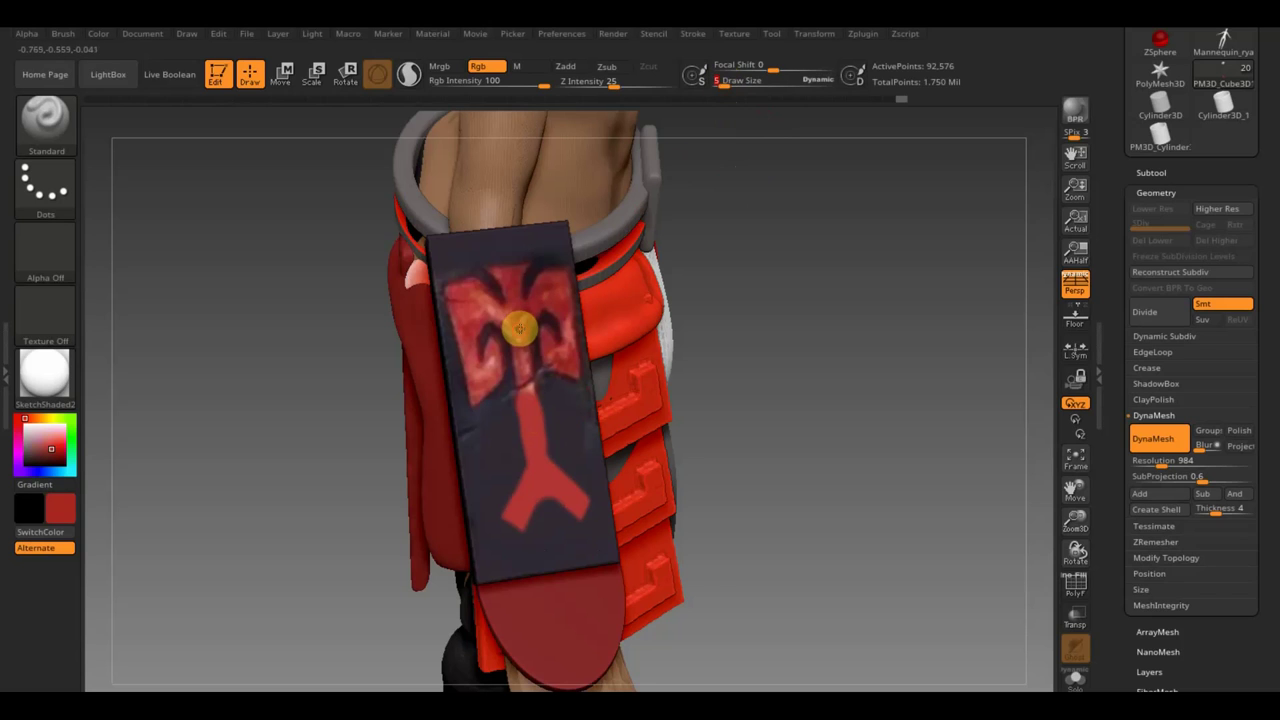
{"action": "left_click_drag", "start_coordinate": [519, 339], "coordinate": [526, 400]}
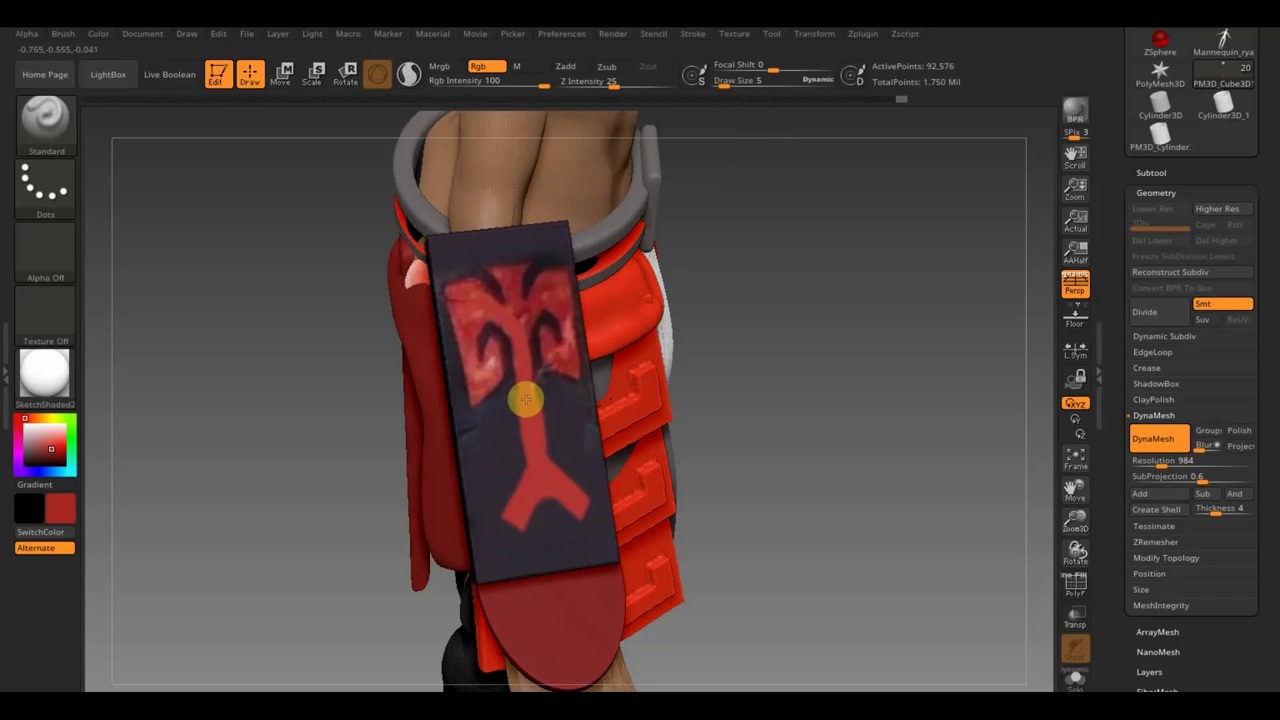
{"action": "key", "text": "c"}
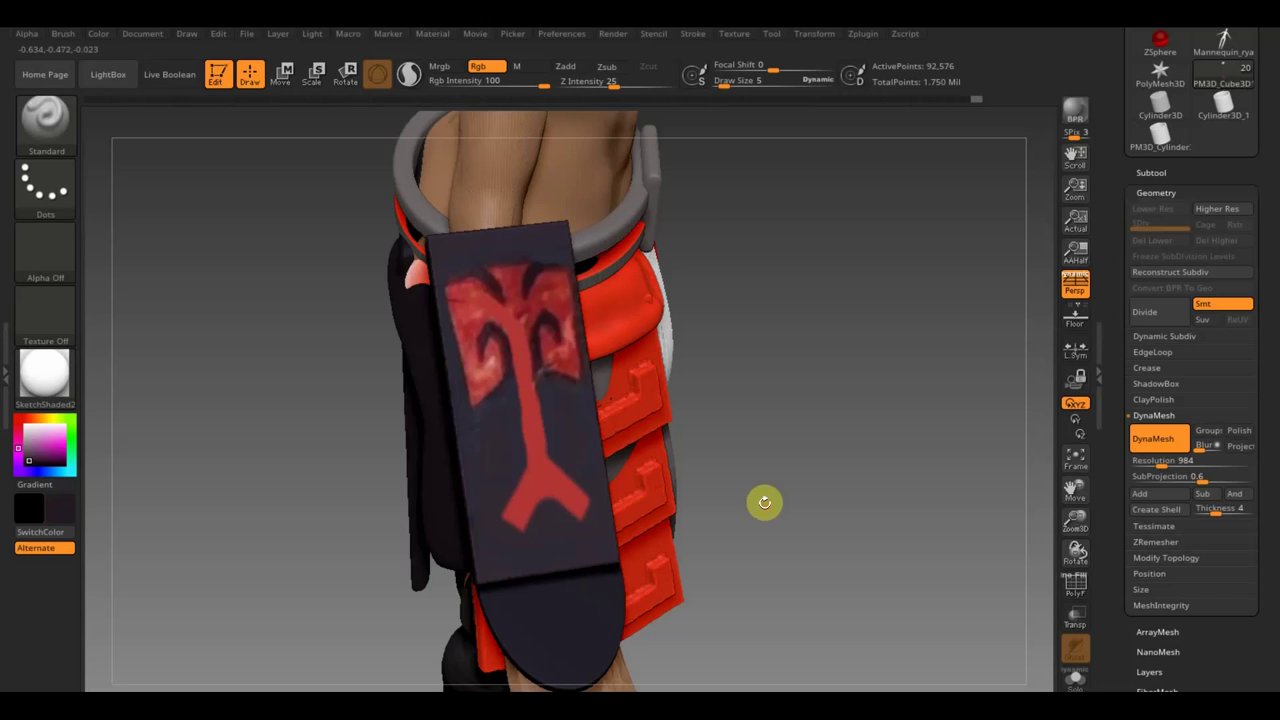
- Expand Geometry > Modify Topology and orbit to an upright side view zoomed on the torso
{"action": "left_click_drag", "start_coordinate": [717, 557], "coordinate": [857, 529]}
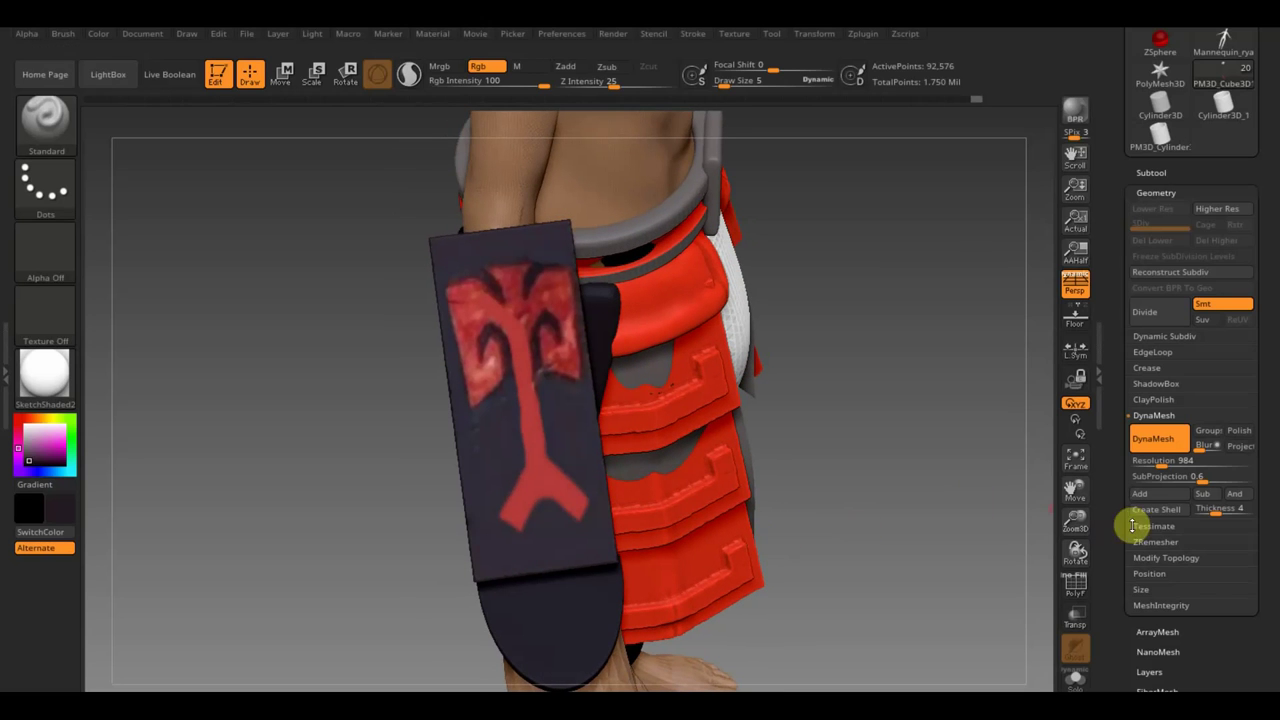
{"action": "left_click", "coordinate": [1170, 557]}
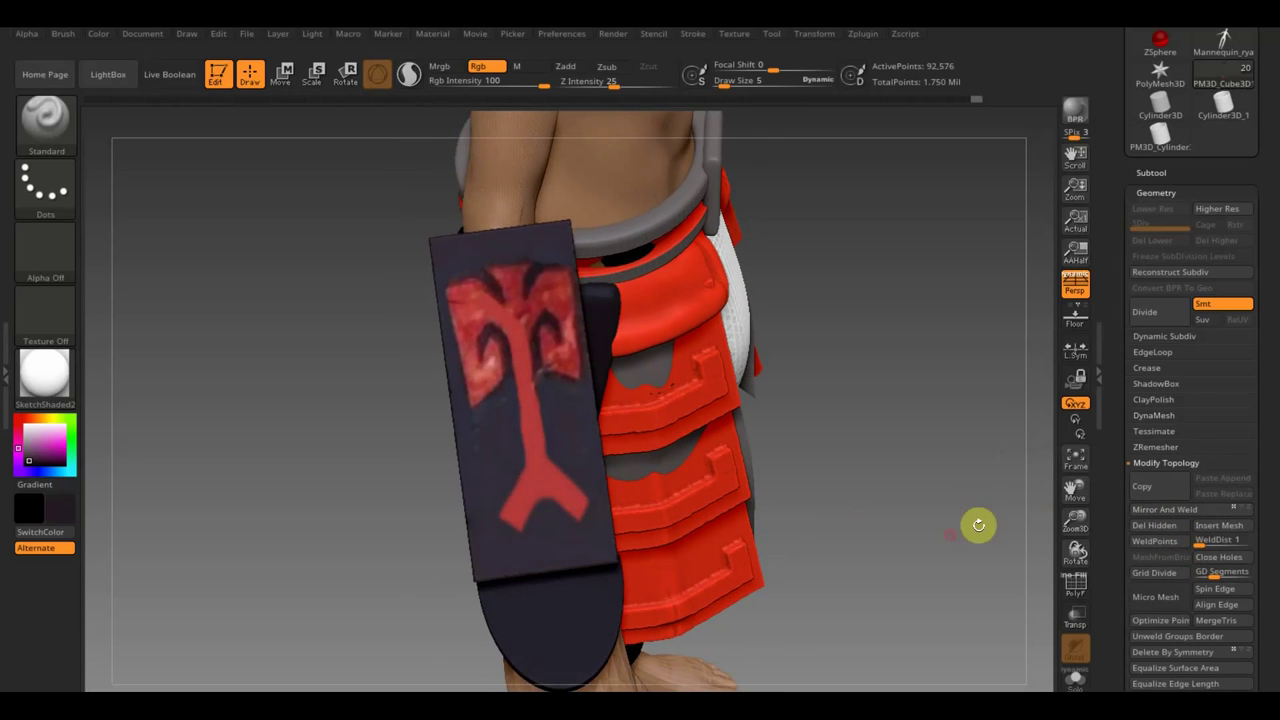
{"action": "mouse_move", "coordinate": [978, 524]}
{"action": "left_mouse_down"}
{"action": "mouse_move", "coordinate": [818, 548]}
{"action": "mouse_move", "coordinate": [823, 531]}
{"action": "left_mouse_up"}
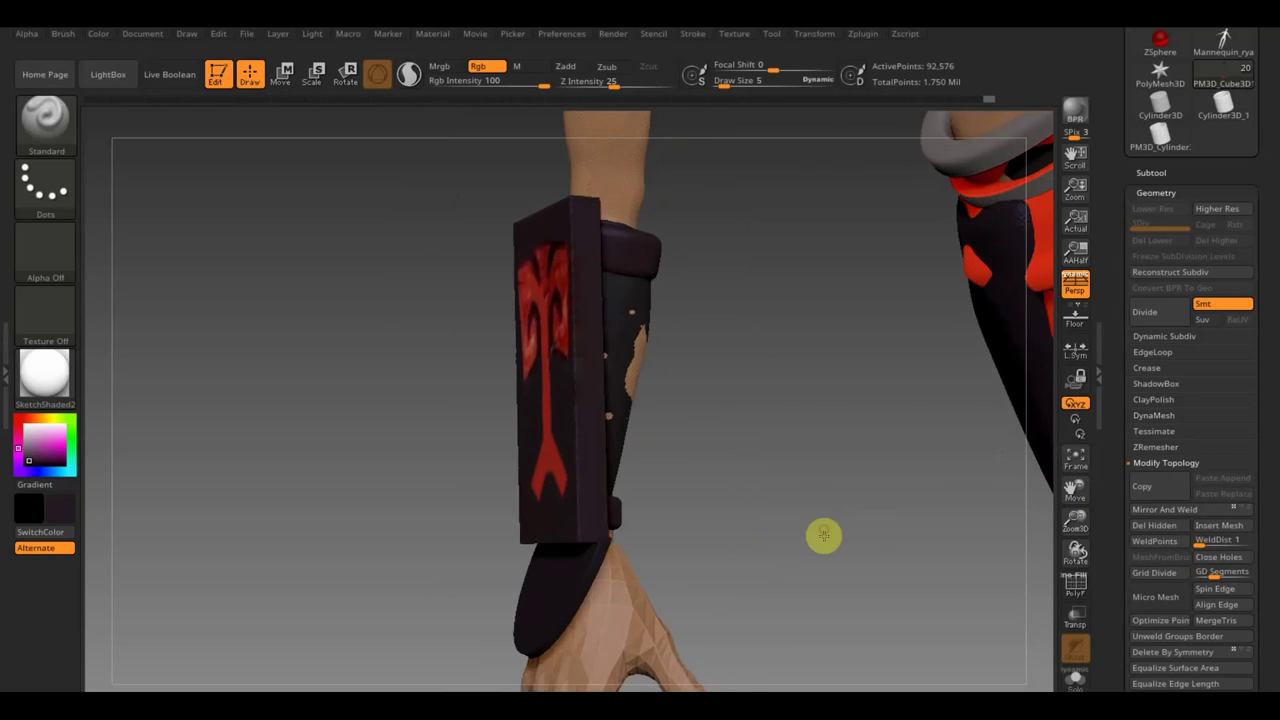
{"action": "key", "text": "f"}
{"action": "mouse_move", "coordinate": [697, 343]}
{"action": "left_mouse_down"}
{"action": "mouse_move", "coordinate": [940, 263]}
{"action": "mouse_move", "coordinate": [909, 363]}
{"action": "mouse_move", "coordinate": [857, 429]}
{"action": "mouse_move", "coordinate": [826, 557]}
{"action": "mouse_move", "coordinate": [831, 529]}
{"action": "left_mouse_up"}
{"action": "mouse_move", "coordinate": [628, 404]}
{"action": "left_mouse_down"}
{"action": "mouse_move", "coordinate": [749, 223]}
{"action": "mouse_move", "coordinate": [800, 277]}
{"action": "mouse_move", "coordinate": [826, 374]}
{"action": "left_mouse_up"}
{"action": "mouse_move", "coordinate": [737, 508]}
{"action": "left_mouse_down"}
{"action": "mouse_move", "coordinate": [737, 449]}
{"action": "mouse_move", "coordinate": [714, 409]}
{"action": "mouse_move", "coordinate": [771, 543]}
{"action": "left_mouse_up"}
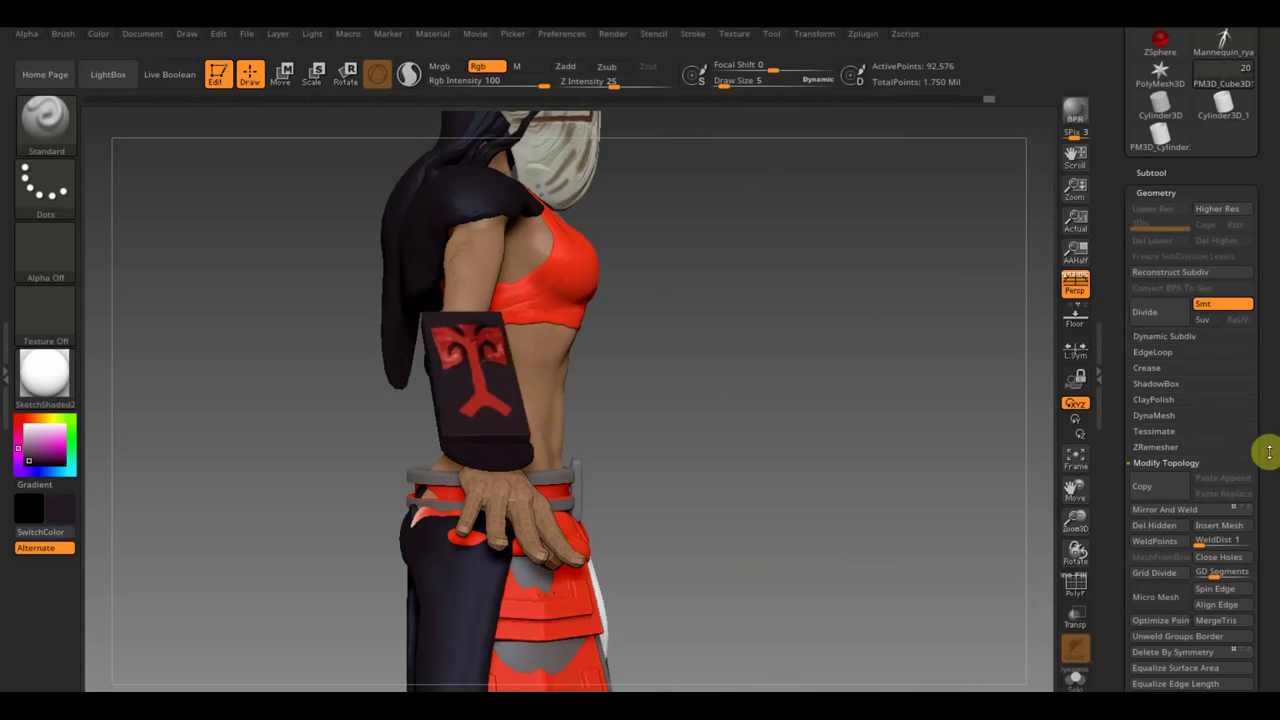
{"action": "left_click_drag", "start_coordinate": [1266, 448], "coordinate": [1268, 363]}
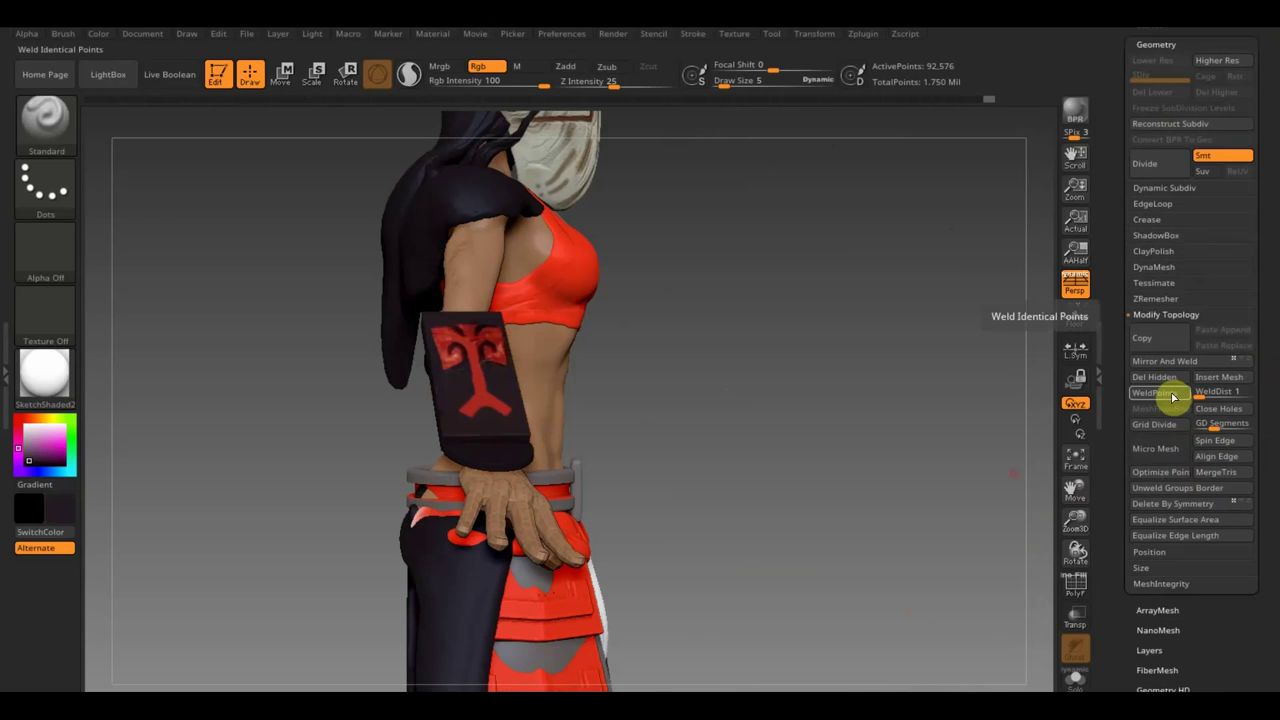
{"action": "scroll", "coordinate": [1214, 618], "scroll_direction": "down", "scroll_amount": 3}
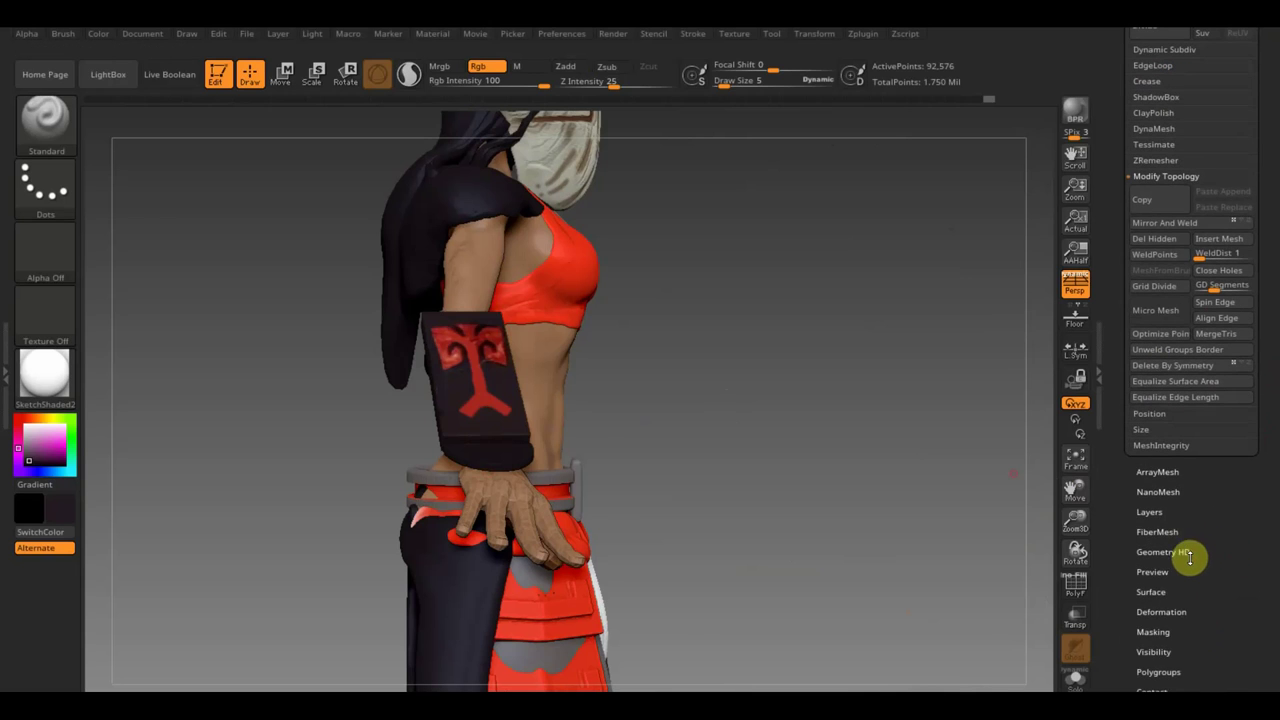
- Mask the forearm guard by intensity and deflate the unmasked surface with the Move gizmo to raise the emblem
{"action": "left_click", "coordinate": [1160, 630]}
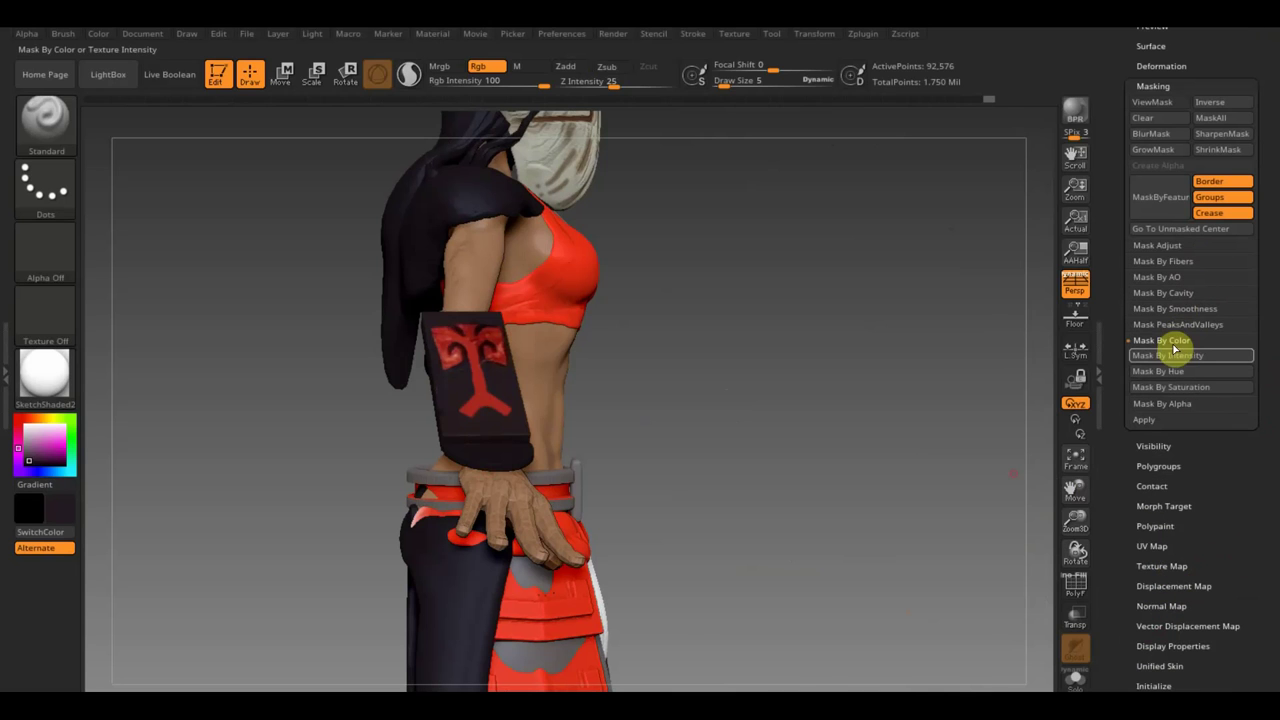
{"action": "left_click", "coordinate": [1177, 357]}
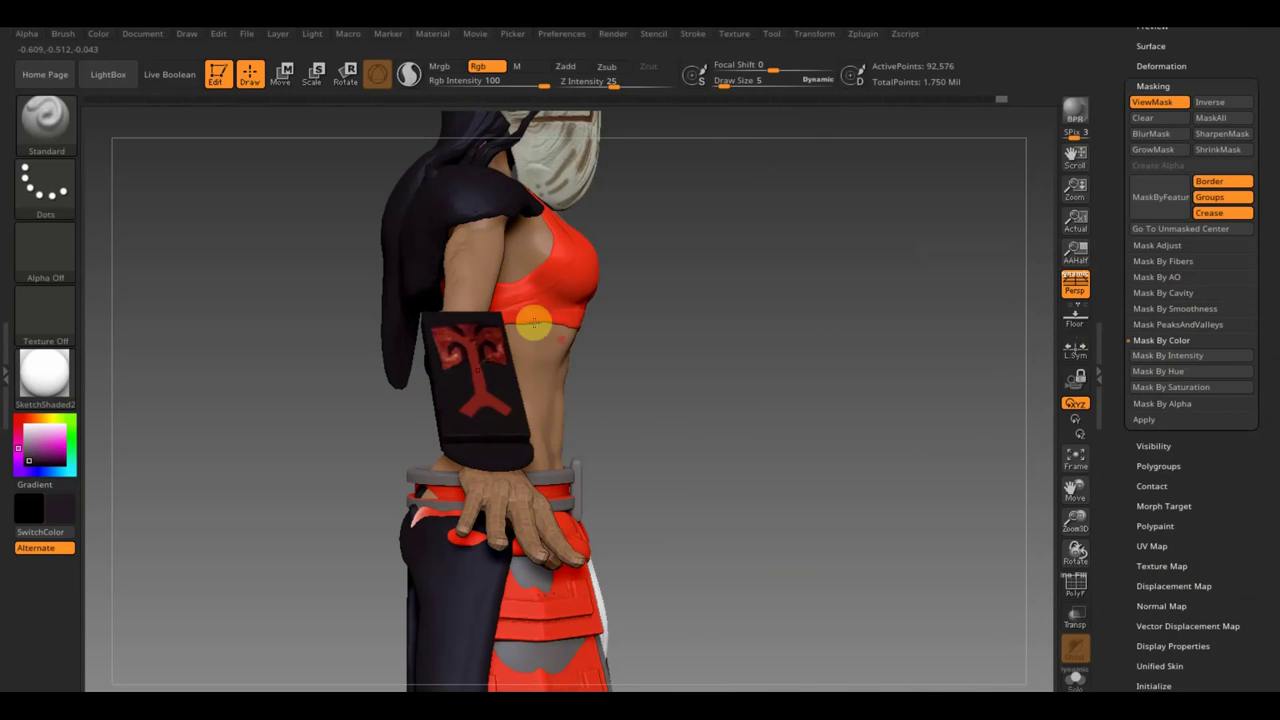
{"action": "left_click", "coordinate": [281, 73]}
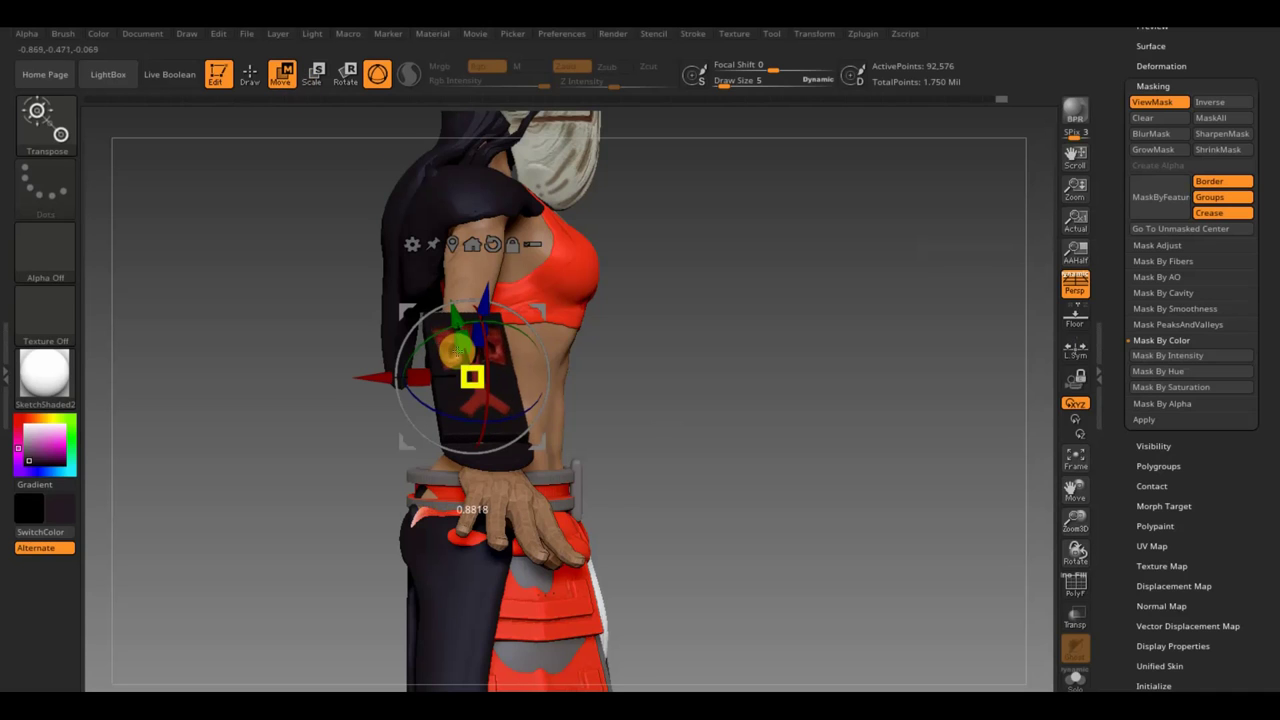
{"action": "mouse_move", "coordinate": [654, 397]}
{"action": "left_mouse_down"}
{"action": "mouse_move", "coordinate": [720, 397]}
{"action": "mouse_move", "coordinate": [780, 486]}
{"action": "left_mouse_up"}
{"action": "mouse_move", "coordinate": [537, 297]}
{"action": "left_mouse_down"}
{"action": "mouse_move", "coordinate": [521, 300]}
{"action": "mouse_move", "coordinate": [556, 271]}
{"action": "mouse_move", "coordinate": [603, 281]}
{"action": "left_mouse_up"}
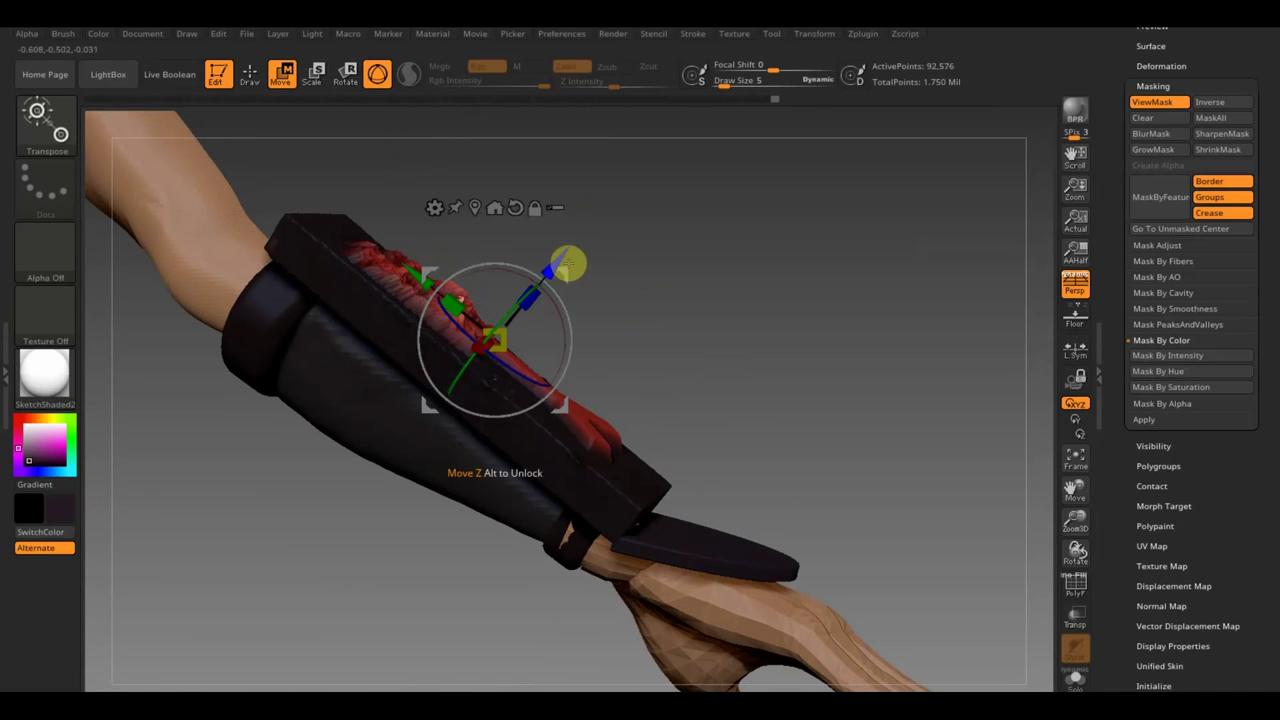
{"action": "left_click_drag", "start_coordinate": [563, 262], "coordinate": [525, 327]}
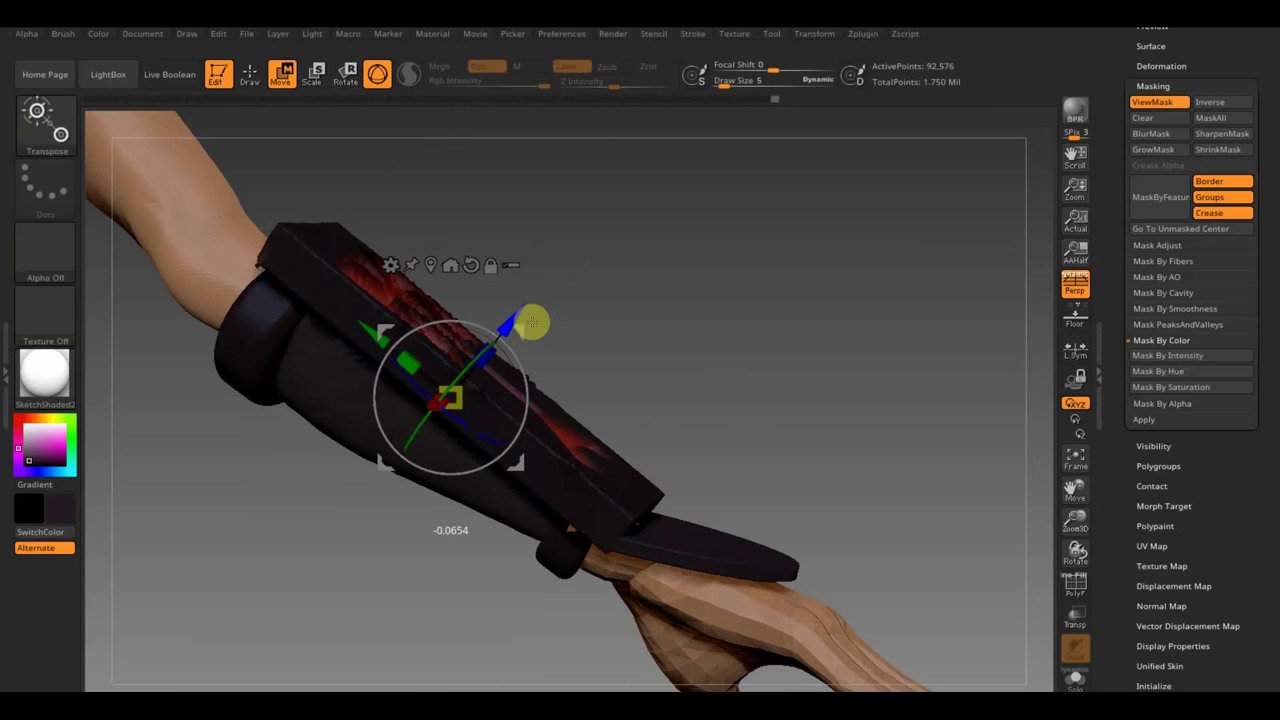
{"action": "mouse_move", "coordinate": [628, 274]}
{"action": "left_mouse_down"}
{"action": "mouse_move", "coordinate": [608, 340]}
{"action": "mouse_move", "coordinate": [649, 374]}
{"action": "mouse_move", "coordinate": [666, 346]}
{"action": "mouse_move", "coordinate": [626, 312]}
{"action": "mouse_move", "coordinate": [609, 340]}
{"action": "mouse_move", "coordinate": [823, 246]}
{"action": "mouse_move", "coordinate": [843, 334]}
{"action": "mouse_move", "coordinate": [826, 334]}
{"action": "mouse_move", "coordinate": [820, 237]}
{"action": "mouse_move", "coordinate": [810, 301]}
{"action": "mouse_move", "coordinate": [797, 196]}
{"action": "mouse_move", "coordinate": [837, 274]}
{"action": "mouse_move", "coordinate": [846, 214]}
{"action": "mouse_move", "coordinate": [862, 233]}
{"action": "mouse_move", "coordinate": [851, 289]}
{"action": "mouse_move", "coordinate": [817, 294]}
{"action": "mouse_move", "coordinate": [780, 262]}
{"action": "mouse_move", "coordinate": [777, 229]}
{"action": "left_mouse_up"}
- Return to the Standard brush, smooth the emblem's raised edges, and zoom out to the lower body
{"action": "left_click", "coordinate": [250, 75]}
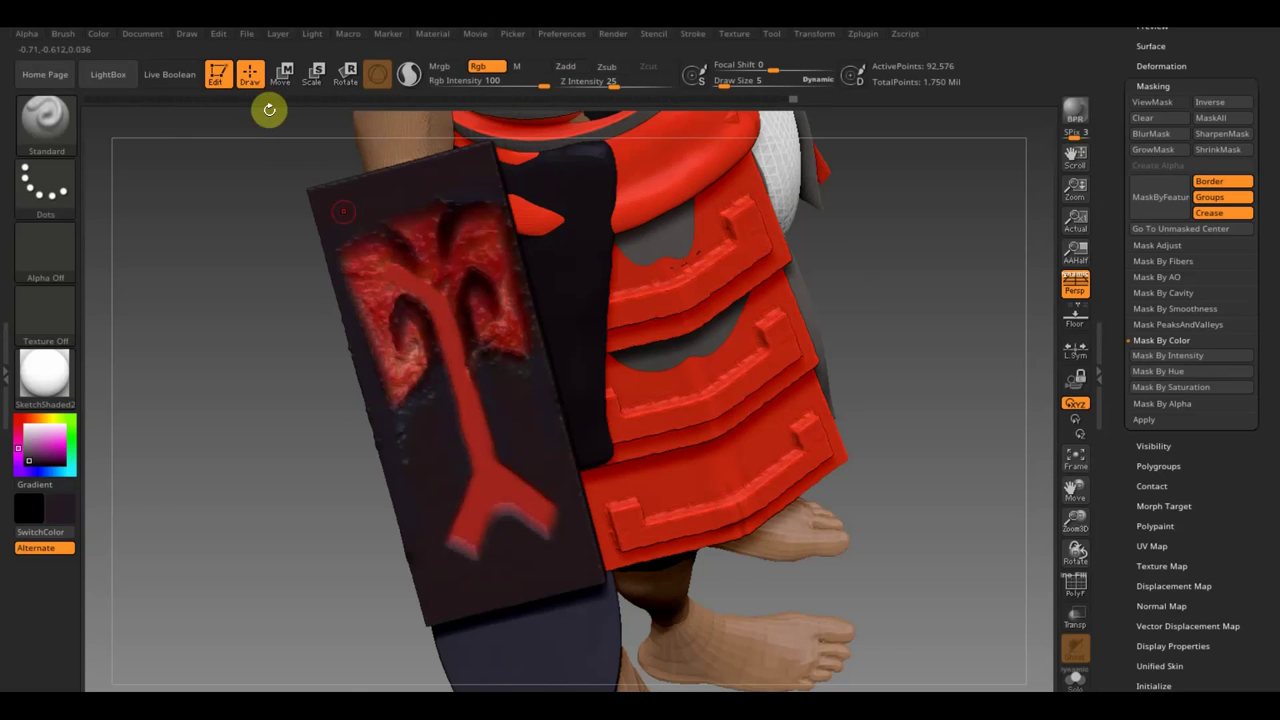
{"action": "mouse_move", "coordinate": [420, 229]}
{"action": "left_mouse_down", "text": "shift"}
{"action": "mouse_move", "coordinate": [463, 251]}
{"action": "mouse_move", "coordinate": [512, 338]}
{"action": "mouse_move", "coordinate": [419, 330]}
{"action": "mouse_move", "coordinate": [385, 344]}
{"action": "mouse_move", "coordinate": [383, 319]}
{"action": "left_mouse_up", "text": "shift"}
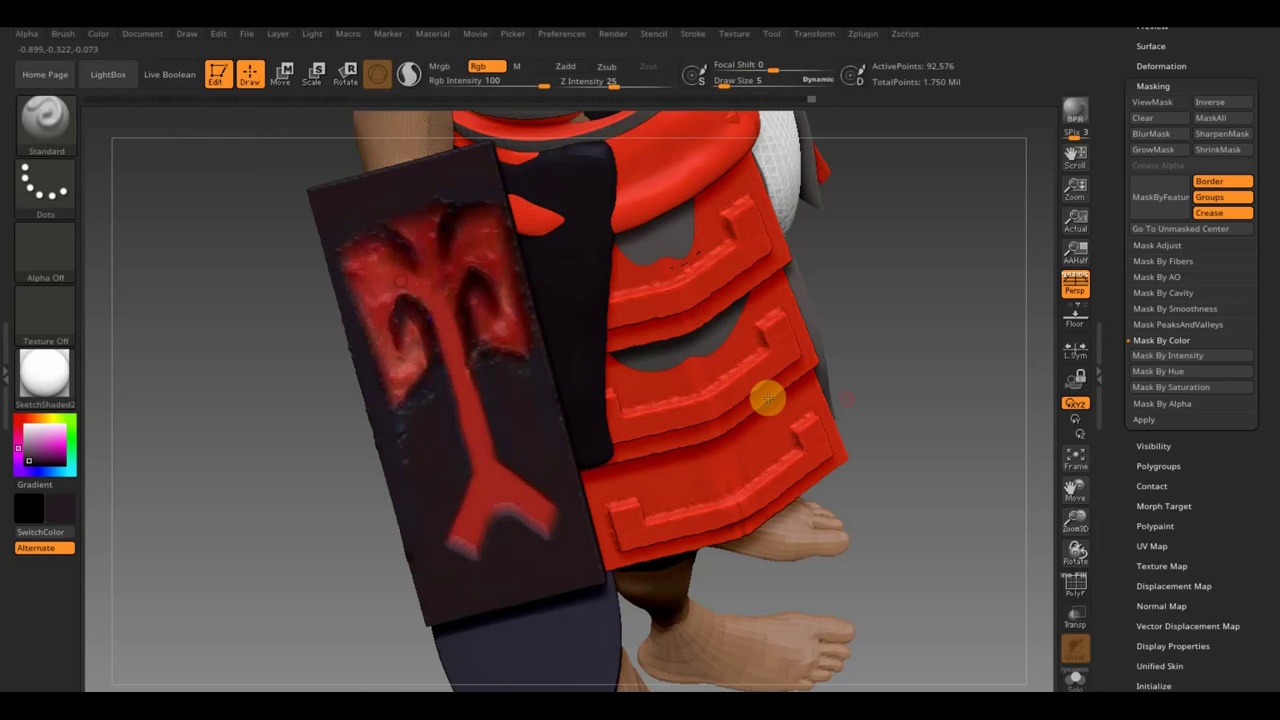
{"action": "mouse_move", "coordinate": [863, 346]}
{"action": "left_mouse_down"}
{"action": "mouse_move", "coordinate": [860, 234]}
{"action": "mouse_move", "coordinate": [880, 289]}
{"action": "mouse_move", "coordinate": [725, 305]}
{"action": "left_mouse_up"}
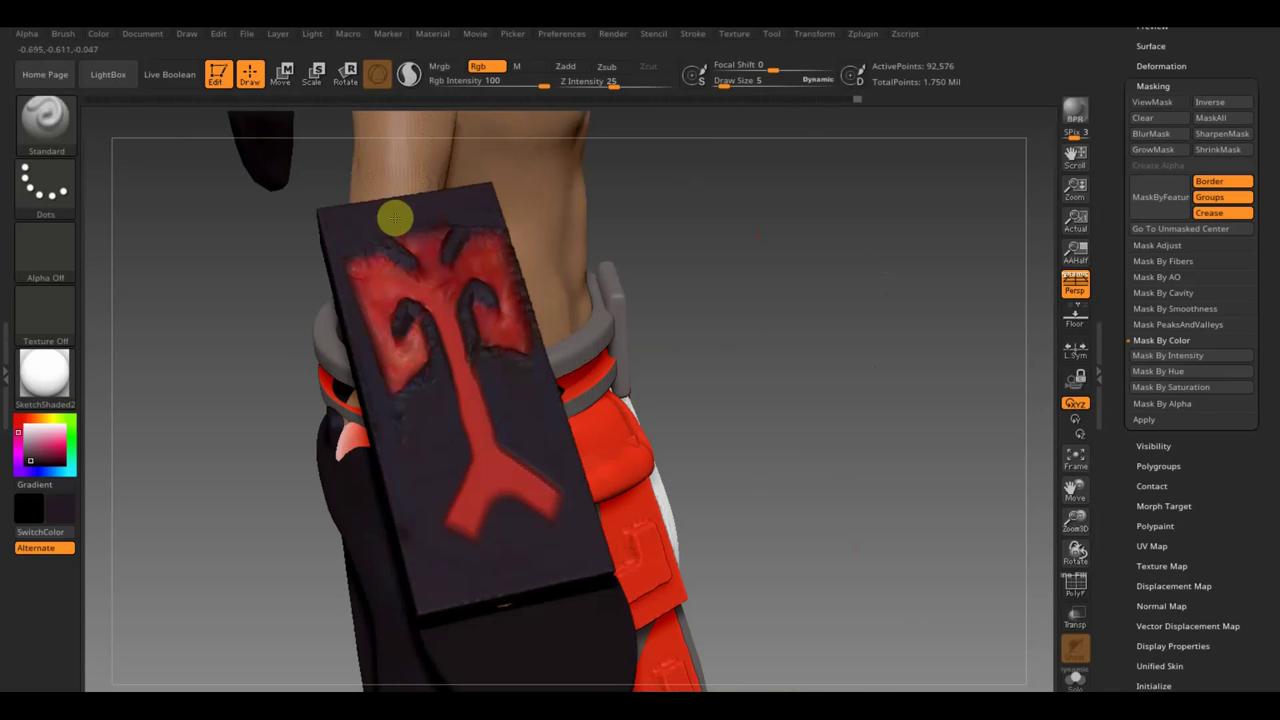
{"action": "mouse_move", "coordinate": [754, 412]}
{"action": "left_mouse_down"}
{"action": "mouse_move", "coordinate": [717, 294]}
{"action": "mouse_move", "coordinate": [728, 390]}
{"action": "left_mouse_up"}
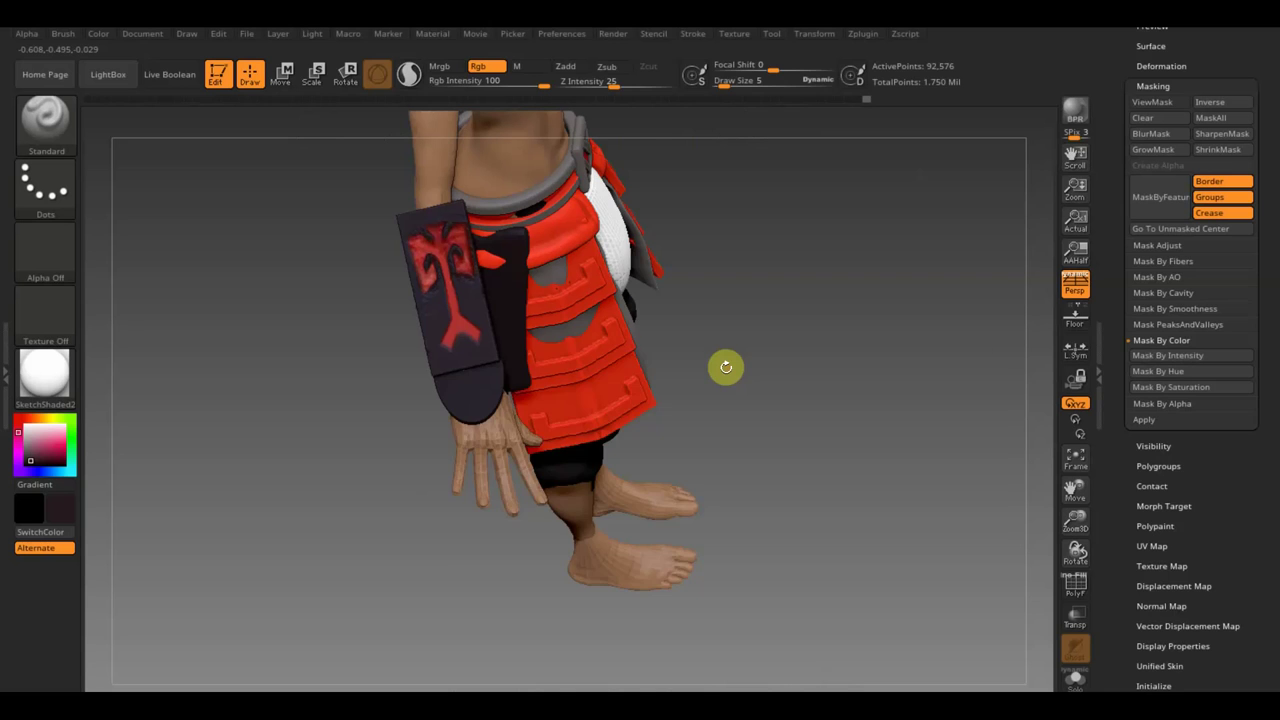
- Select the PM3D_Sphereinder3D1 subtool, zoom in on it, and fill it white
{"action": "key", "text": "n"}
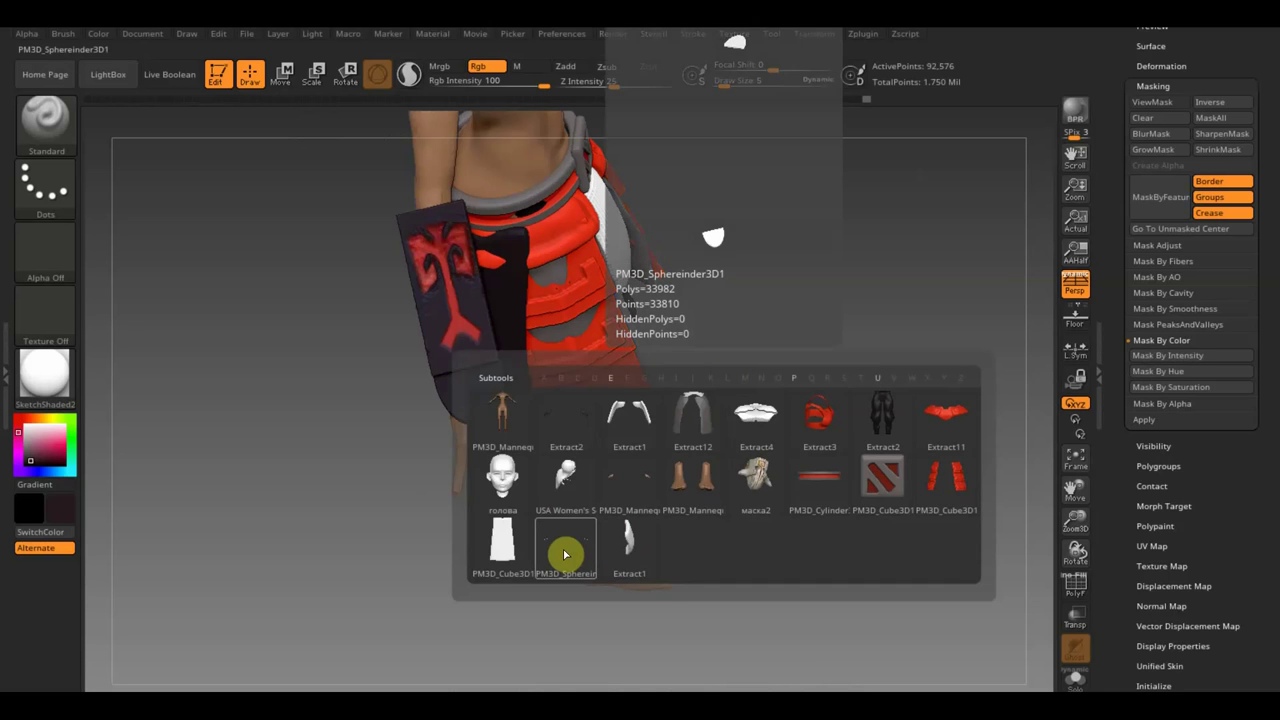
{"action": "left_click", "coordinate": [564, 554]}
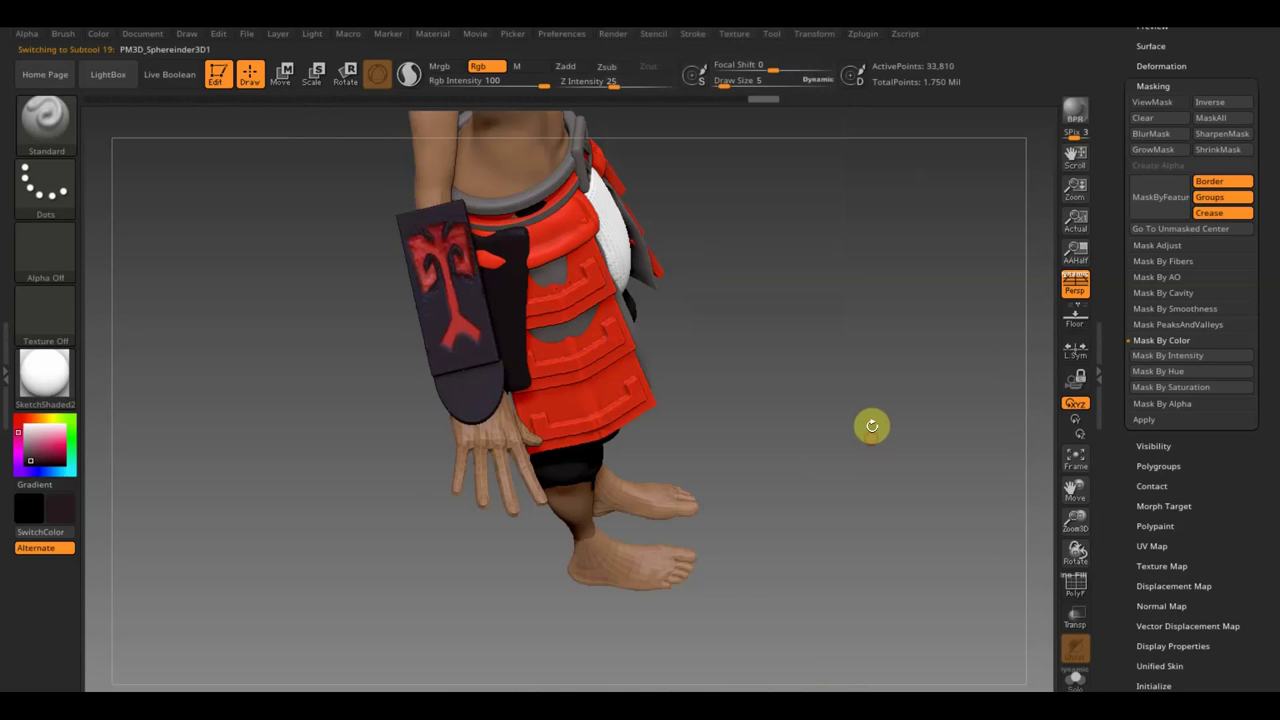
{"action": "left_click_drag", "start_coordinate": [872, 425], "coordinate": [914, 506]}
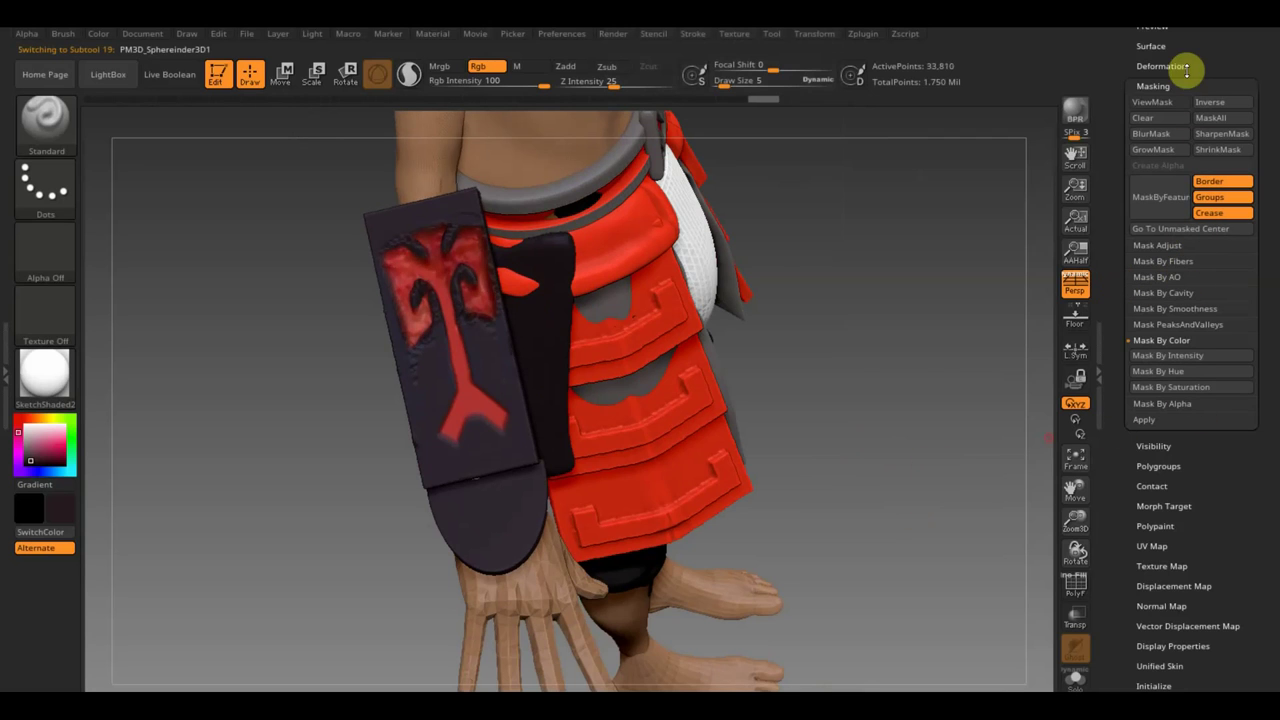
{"action": "scroll", "coordinate": [1200, 100], "scroll_direction": "up", "scroll_amount": 2}
{"action": "scroll", "coordinate": [1209, 110], "scroll_direction": "up", "scroll_amount": 1}
{"action": "scroll", "coordinate": [1209, 150], "scroll_direction": "up", "scroll_amount": 2}
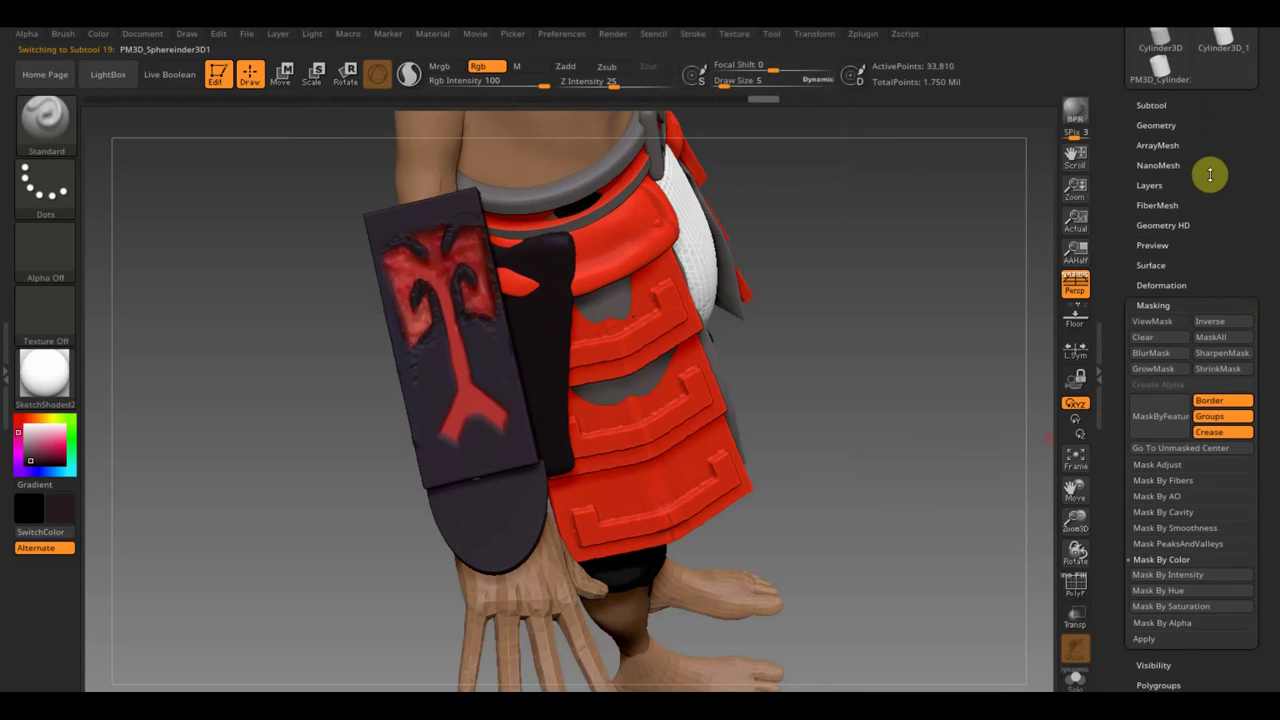
{"action": "key", "text": "ctrl"}
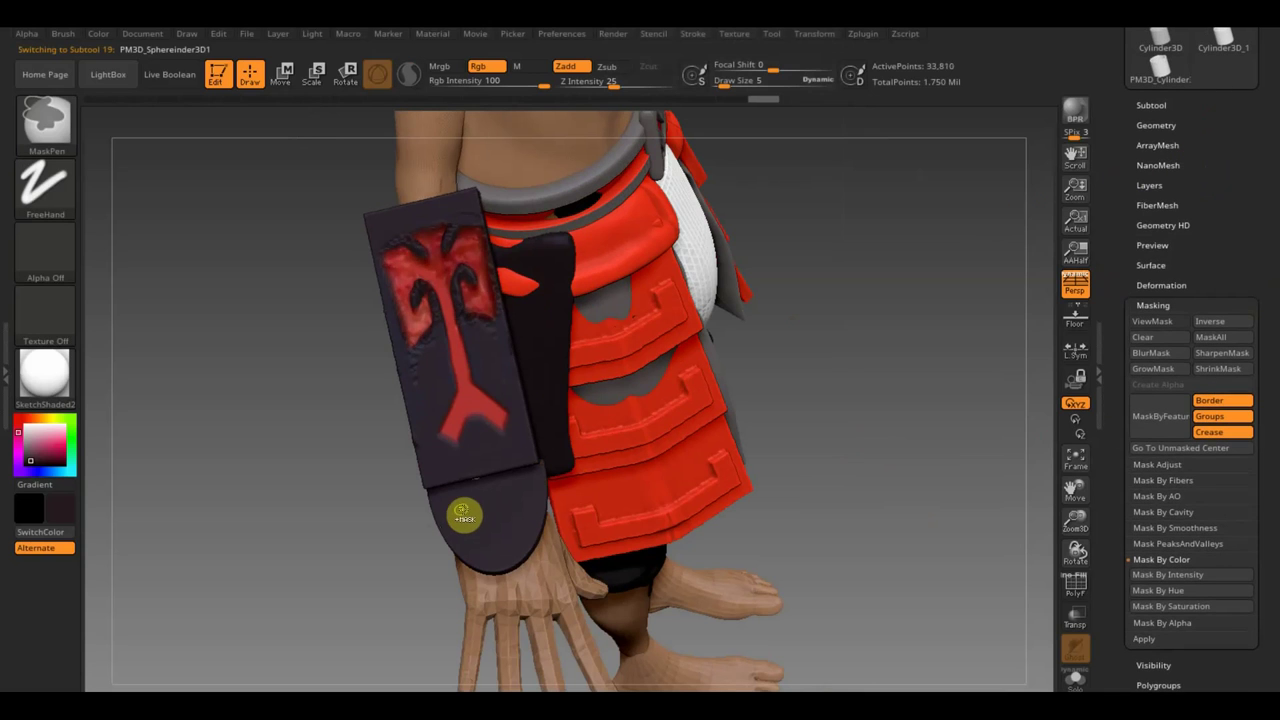
{"action": "left_click", "coordinate": [28, 420]}
- Try Ctrl mask strokes on the white tip at a smaller brush, then undo them to restore it
{"action": "key", "text": "ctrl"}
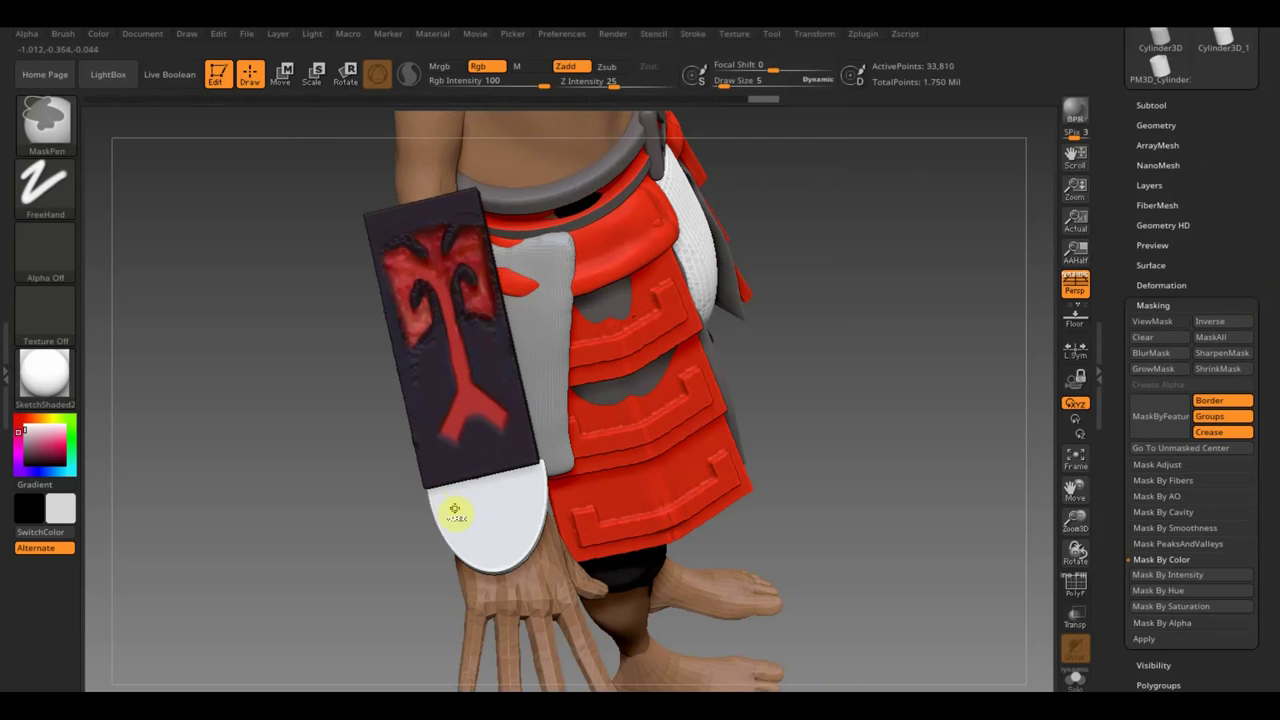
{"action": "mouse_move", "coordinate": [740, 447]}
{"action": "left_mouse_down"}
{"action": "mouse_move", "coordinate": [831, 443]}
{"action": "mouse_move", "coordinate": [786, 403]}
{"action": "mouse_move", "coordinate": [820, 377]}
{"action": "mouse_move", "coordinate": [800, 369]}
{"action": "mouse_move", "coordinate": [834, 403]}
{"action": "mouse_move", "coordinate": [840, 451]}
{"action": "mouse_move", "coordinate": [837, 437]}
{"action": "left_mouse_up"}
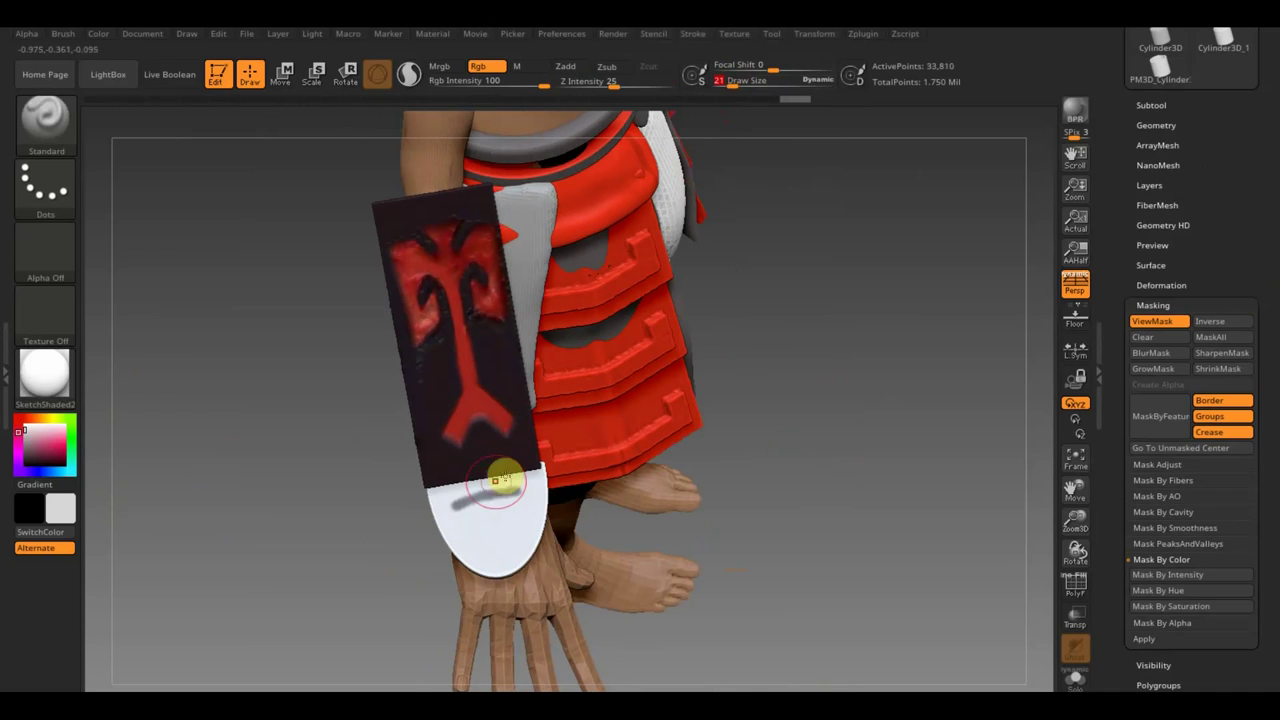
{"action": "left_click_drag", "start_coordinate": [732, 83], "coordinate": [734, 84]}
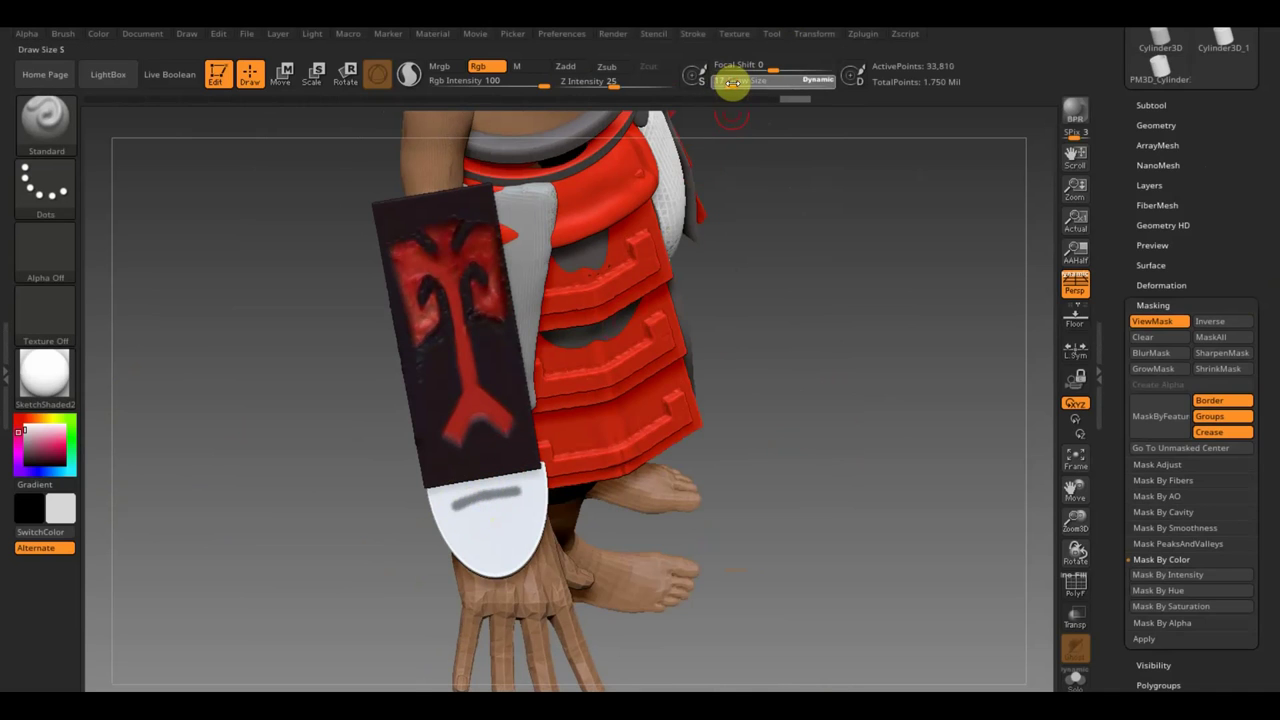
{"action": "key", "text": "ctrl"}
{"action": "type", "text": "4"}
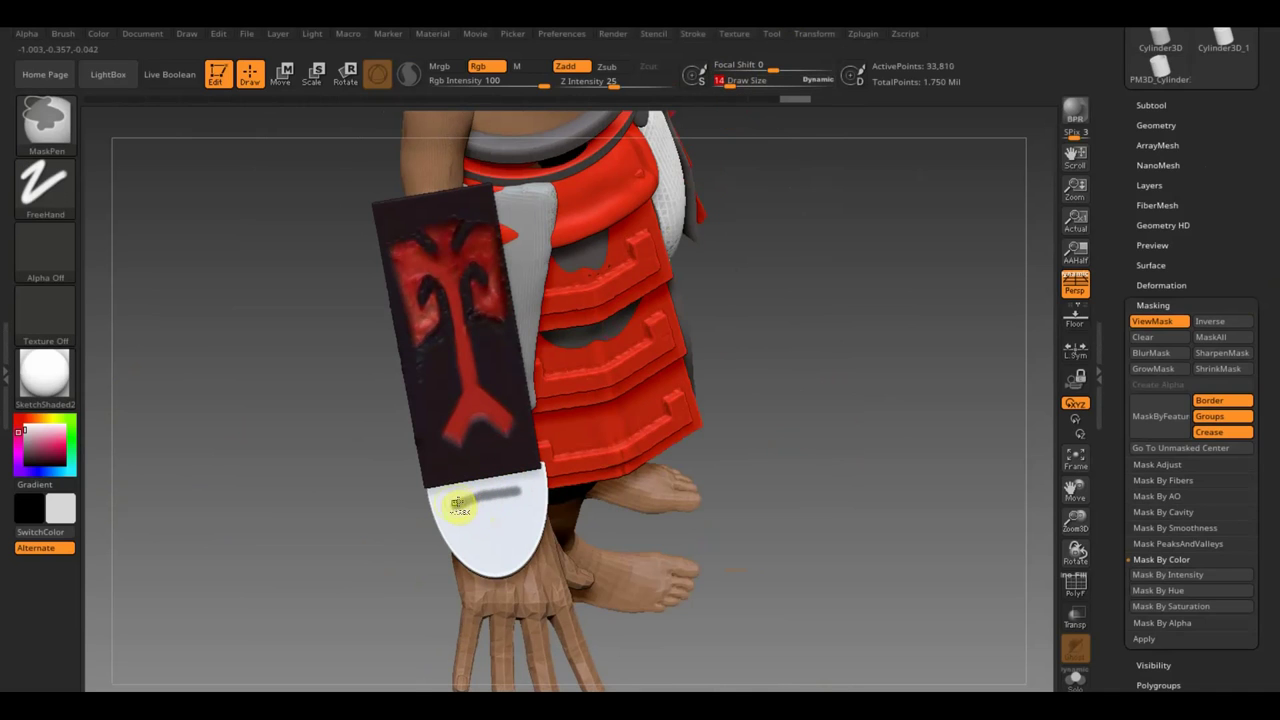
{"action": "left_click_drag", "start_coordinate": [524, 487], "coordinate": [540, 492], "text": "ctrl"}
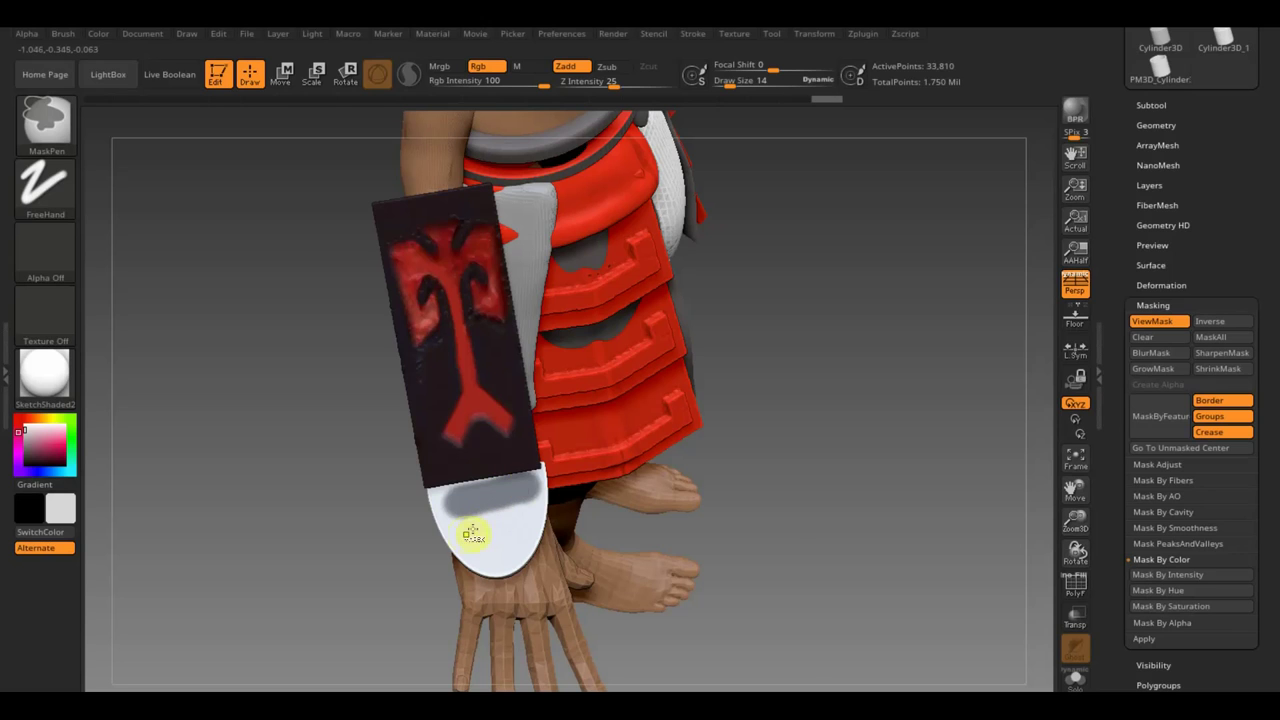
{"action": "key", "text": "ctrl+z"}
{"action": "key", "text": "ctrl+z"}
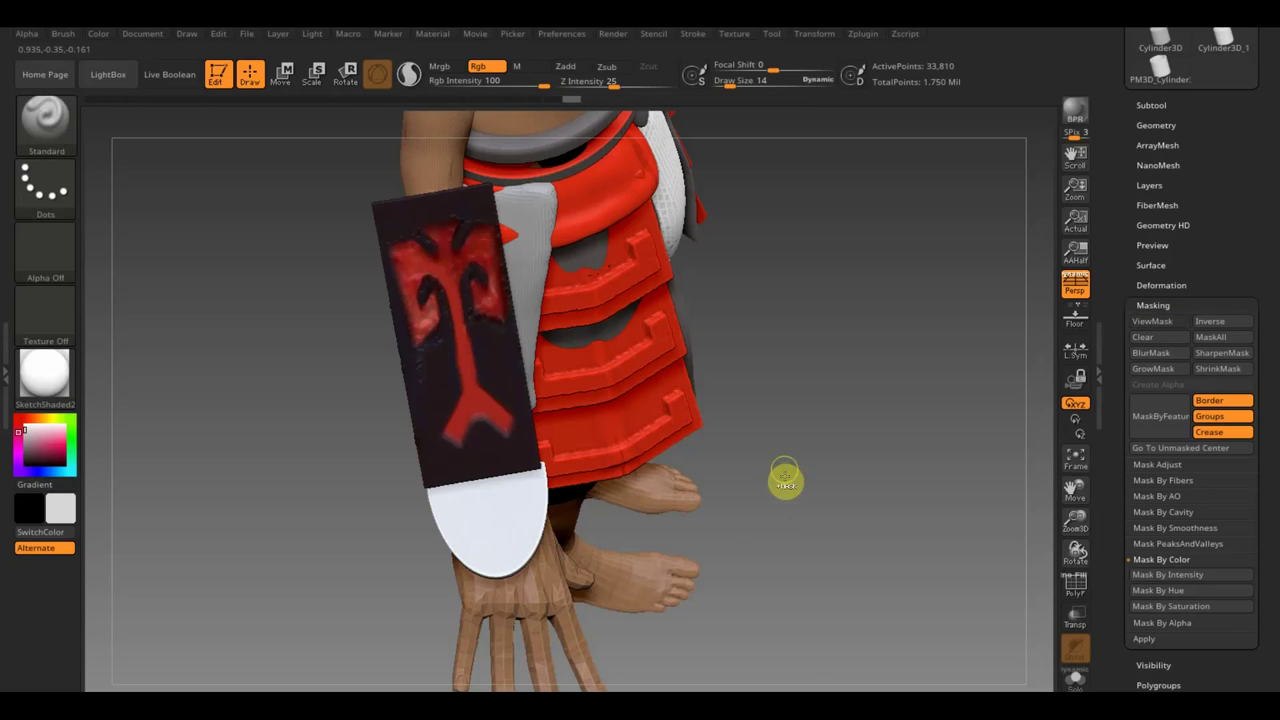
{"action": "left_click_drag", "start_coordinate": [785, 456], "coordinate": [597, 490], "text": "ctrl"}
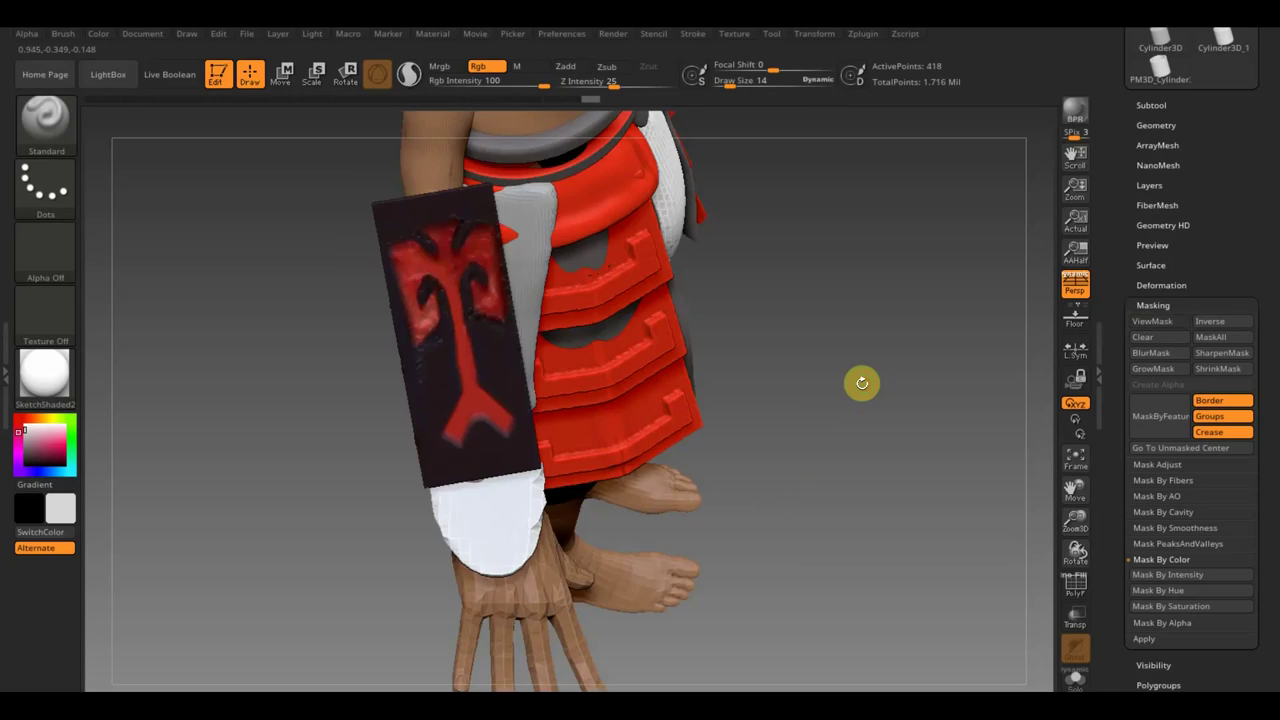
{"action": "mouse_move", "coordinate": [862, 383]}
{"action": "left_mouse_down"}
{"action": "mouse_move", "coordinate": [851, 369]}
{"action": "mouse_move", "coordinate": [863, 329]}
{"action": "mouse_move", "coordinate": [840, 266]}
{"action": "mouse_move", "coordinate": [936, 354]}
{"action": "mouse_move", "coordinate": [837, 339]}
{"action": "left_mouse_up"}
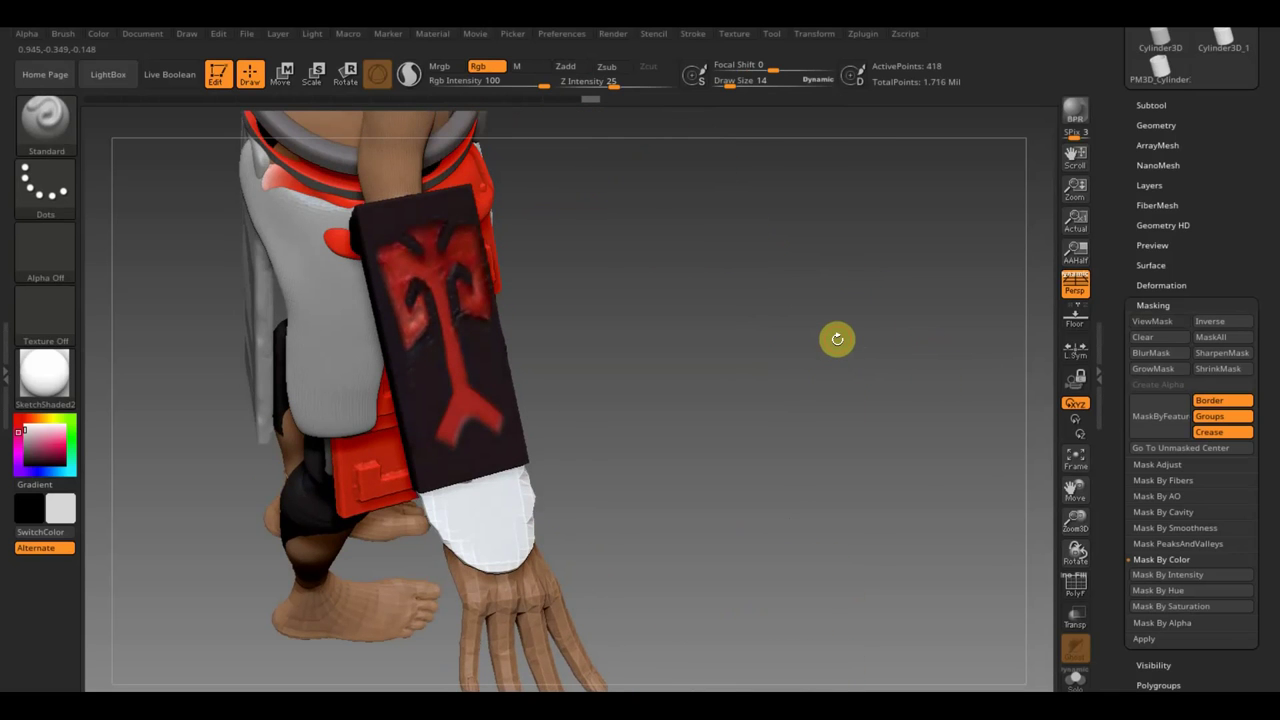
{"action": "left_click", "coordinate": [837, 339], "text": "ctrl"}
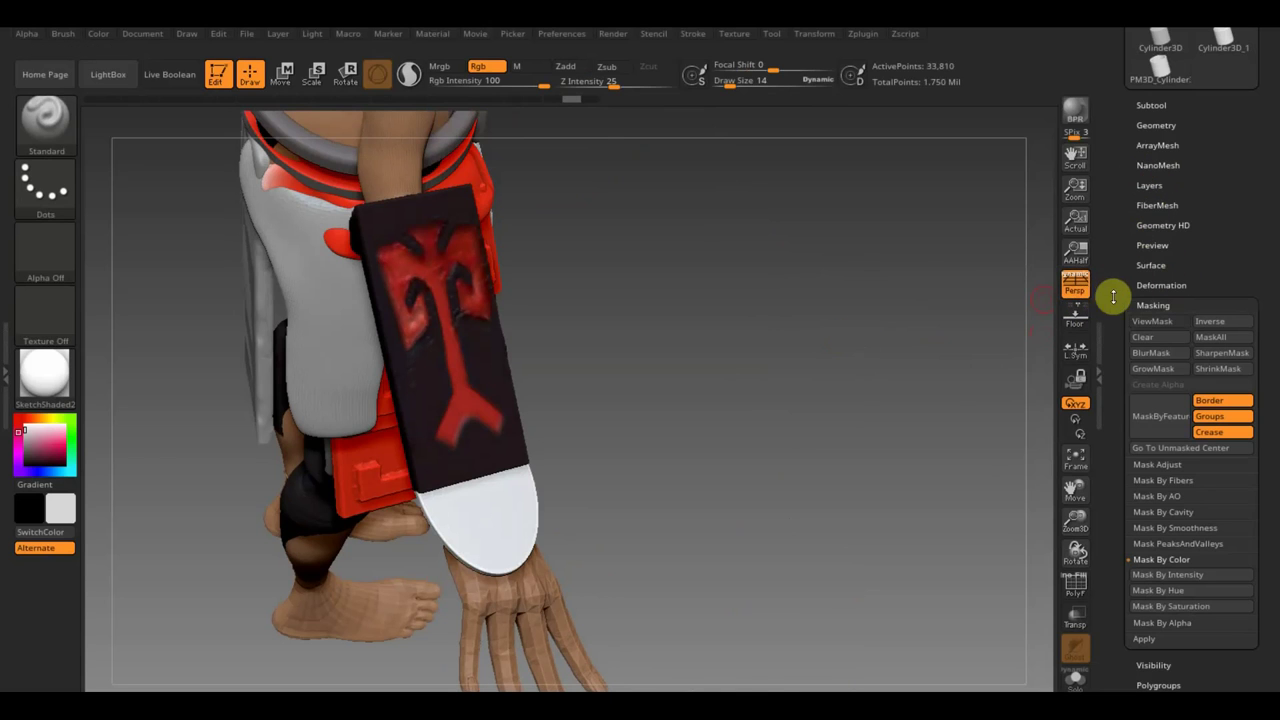
- DynaMesh the white tip from Geometry, redoing it at a raised resolution of 1288
{"action": "left_click", "coordinate": [1156, 124]}
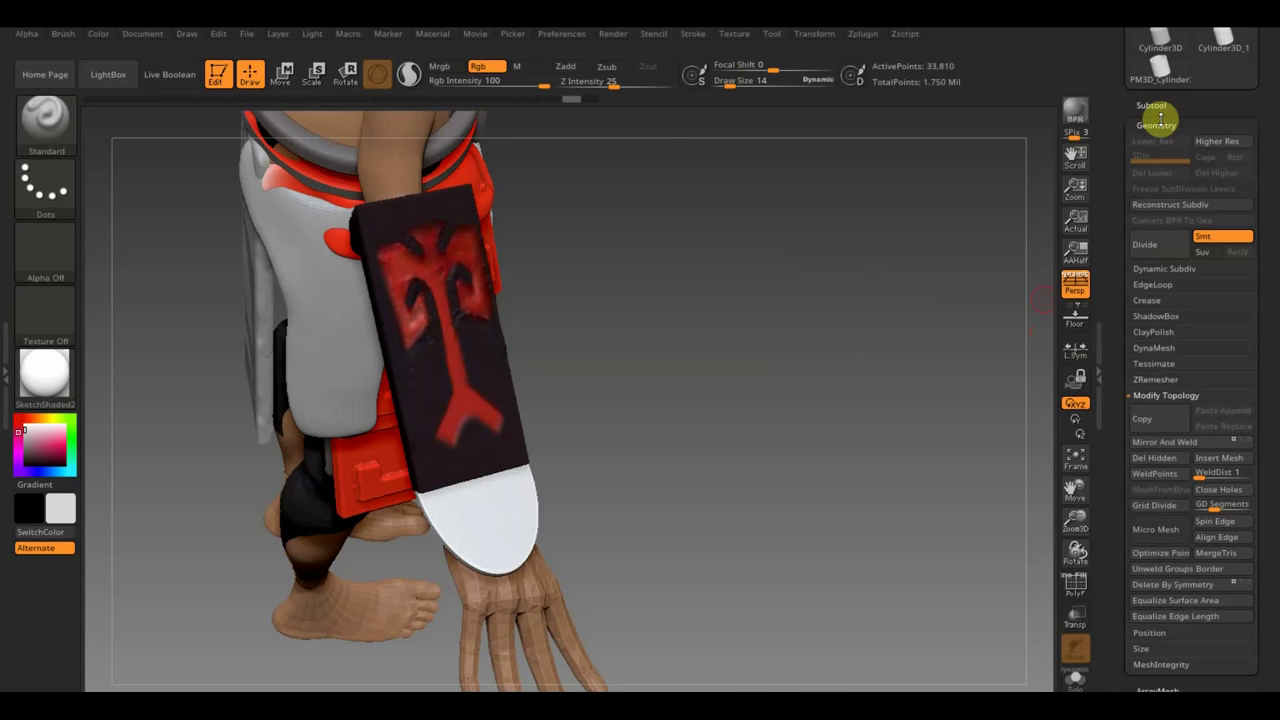
{"action": "left_click", "coordinate": [1156, 348]}
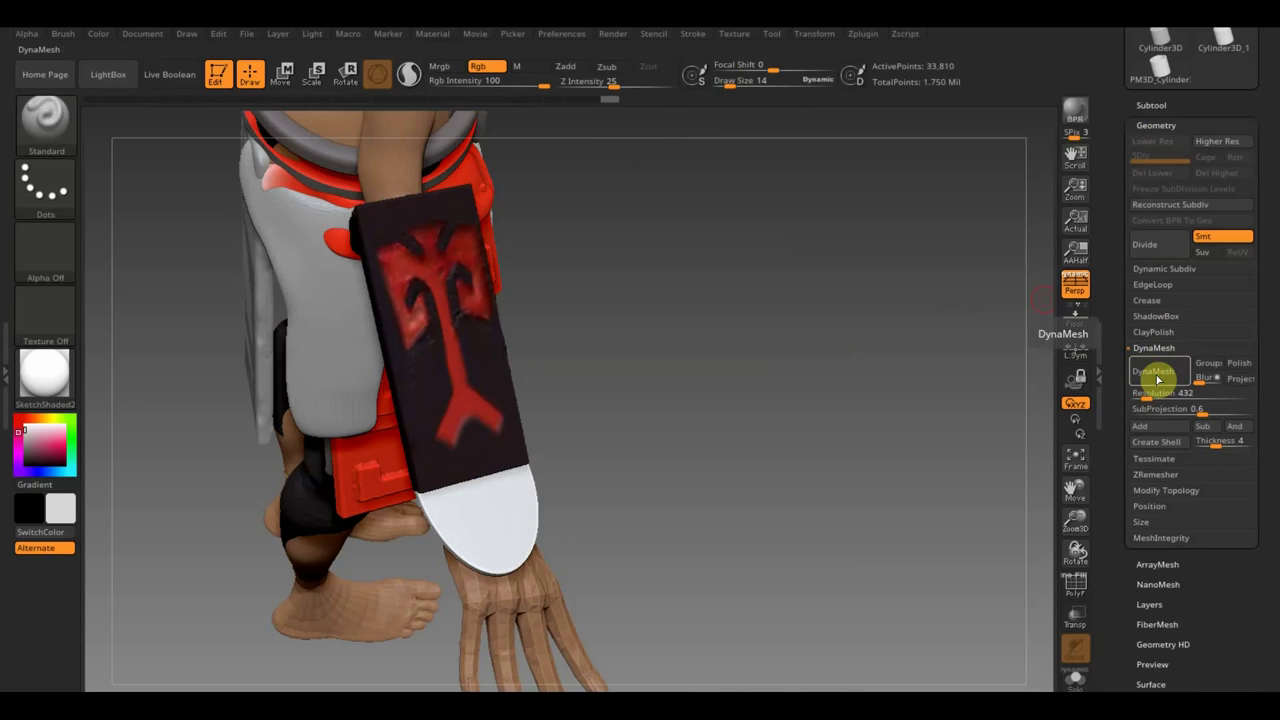
{"action": "left_click", "coordinate": [1155, 375]}
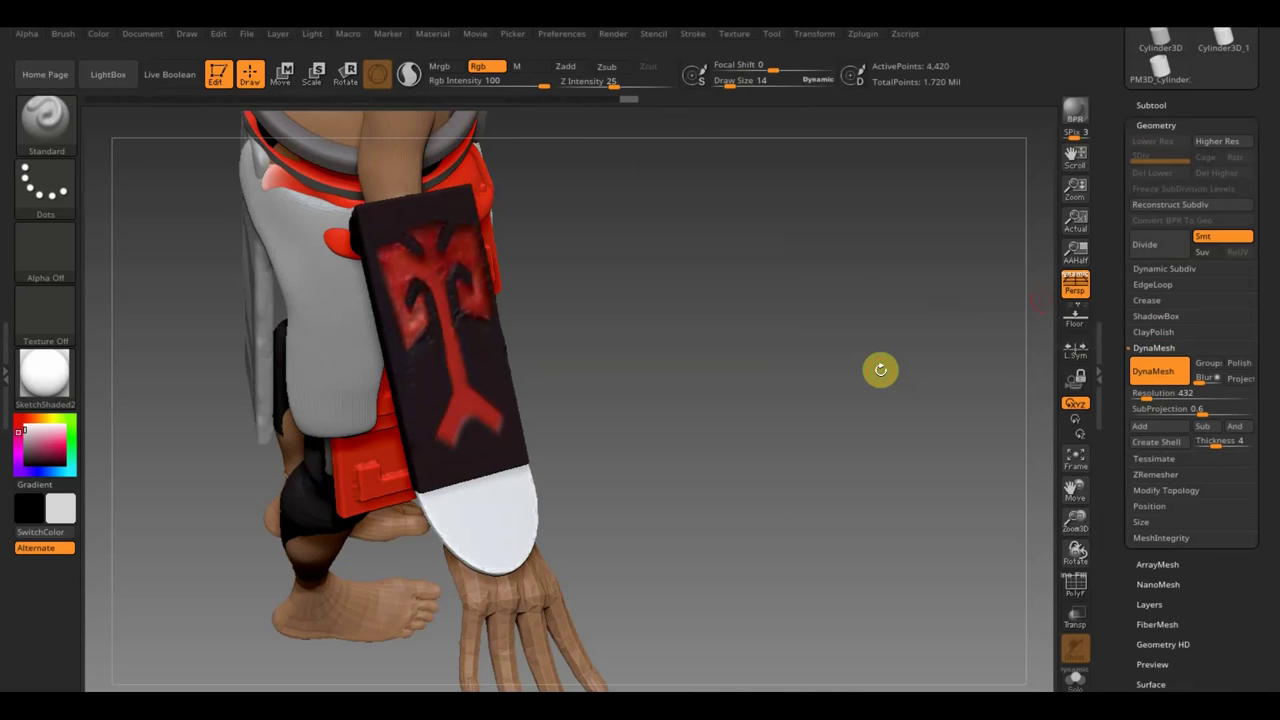
{"action": "key", "text": "ctrl+z"}
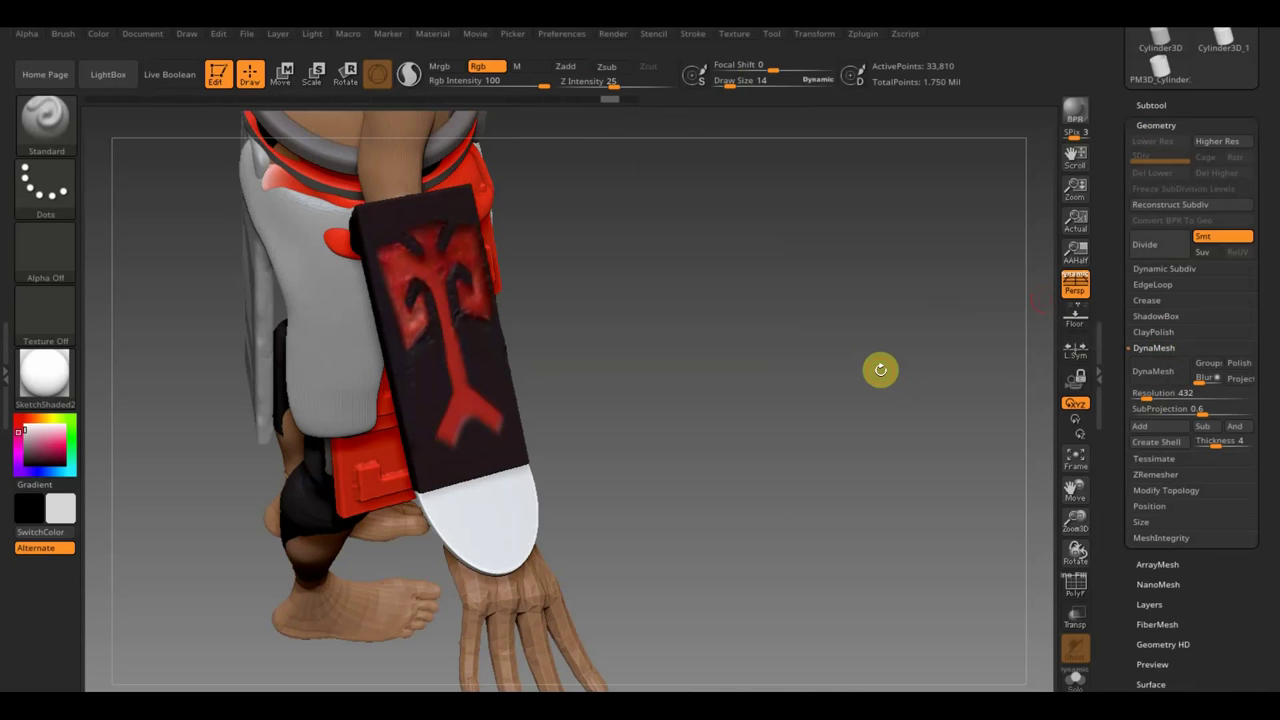
{"action": "left_click_drag", "start_coordinate": [1166, 397], "coordinate": [1169, 392]}
{"action": "left_click", "coordinate": [1160, 373]}
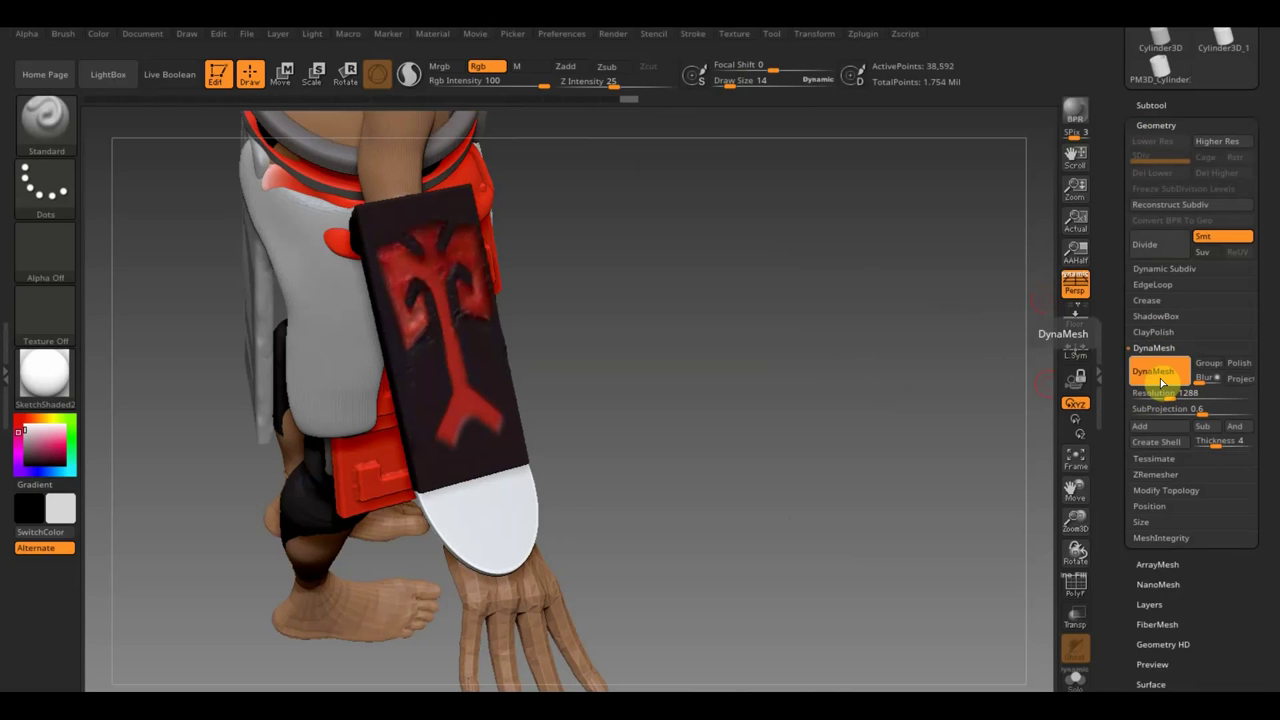
{"action": "left_click", "coordinate": [1160, 382]}
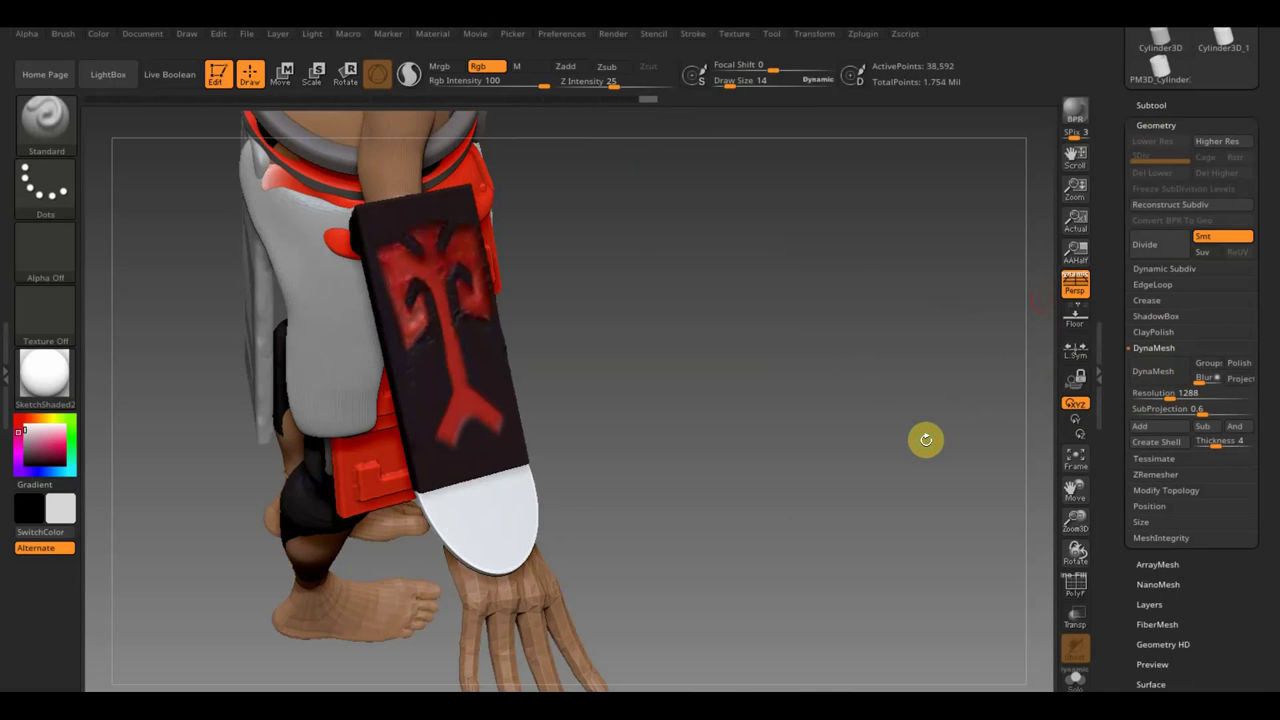
{"action": "mouse_move", "coordinate": [926, 440]}
{"action": "left_mouse_down"}
{"action": "mouse_move", "coordinate": [903, 460]}
{"action": "mouse_move", "coordinate": [886, 398]}
{"action": "left_mouse_up"}
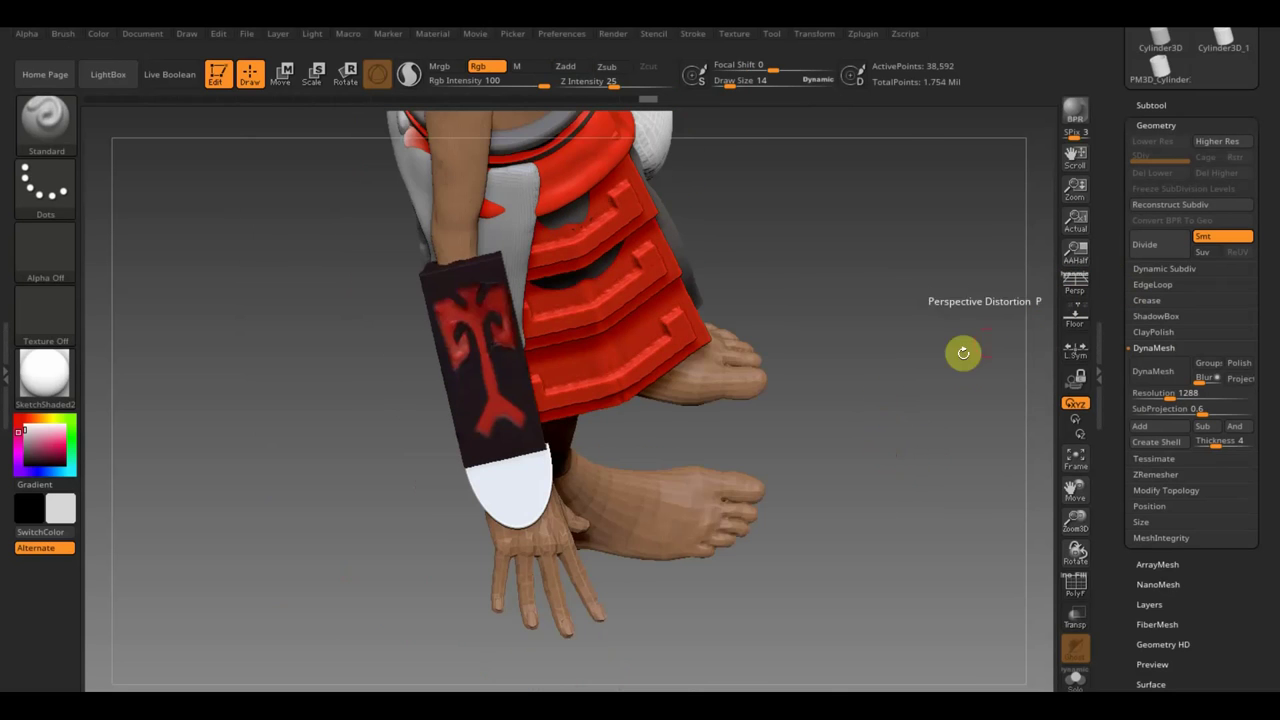
{"action": "left_click_drag", "start_coordinate": [940, 362], "coordinate": [920, 343]}
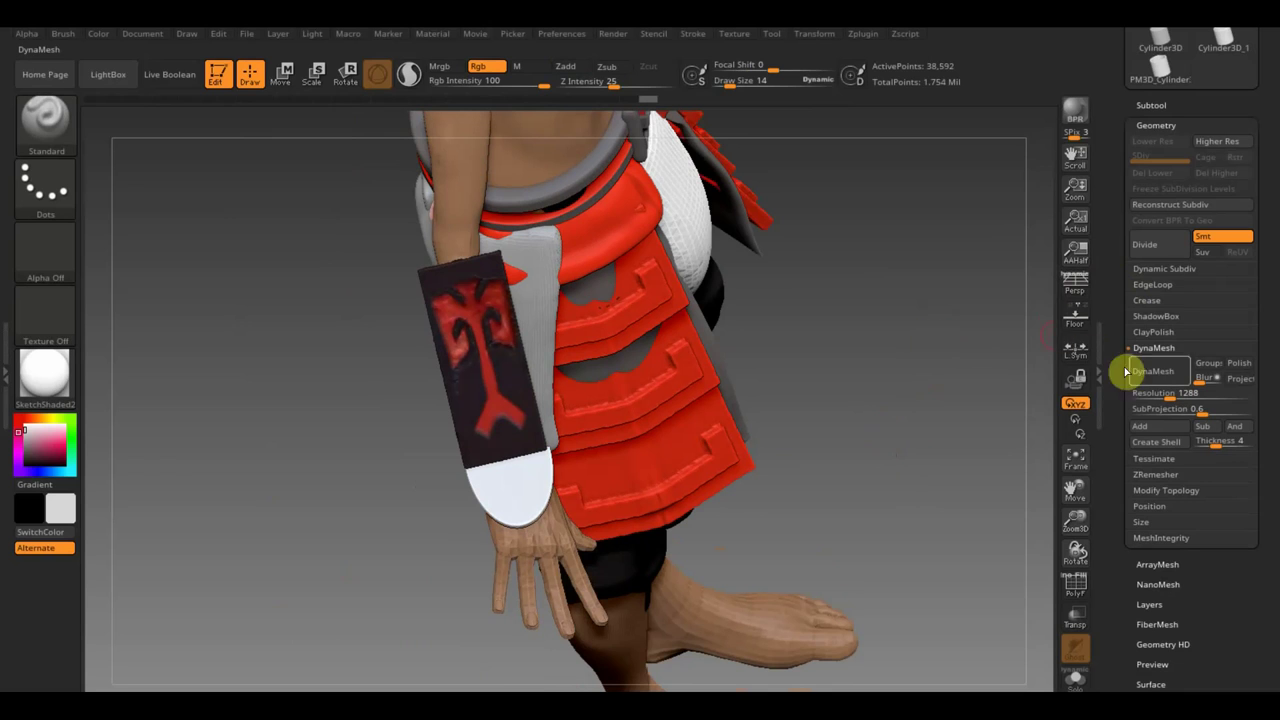
- Try resolution 1560, settle on 1232, then subdivide the hand guard and delete lower levels
{"action": "left_click", "coordinate": [1167, 391]}
{"action": "type", "text": "1560"}
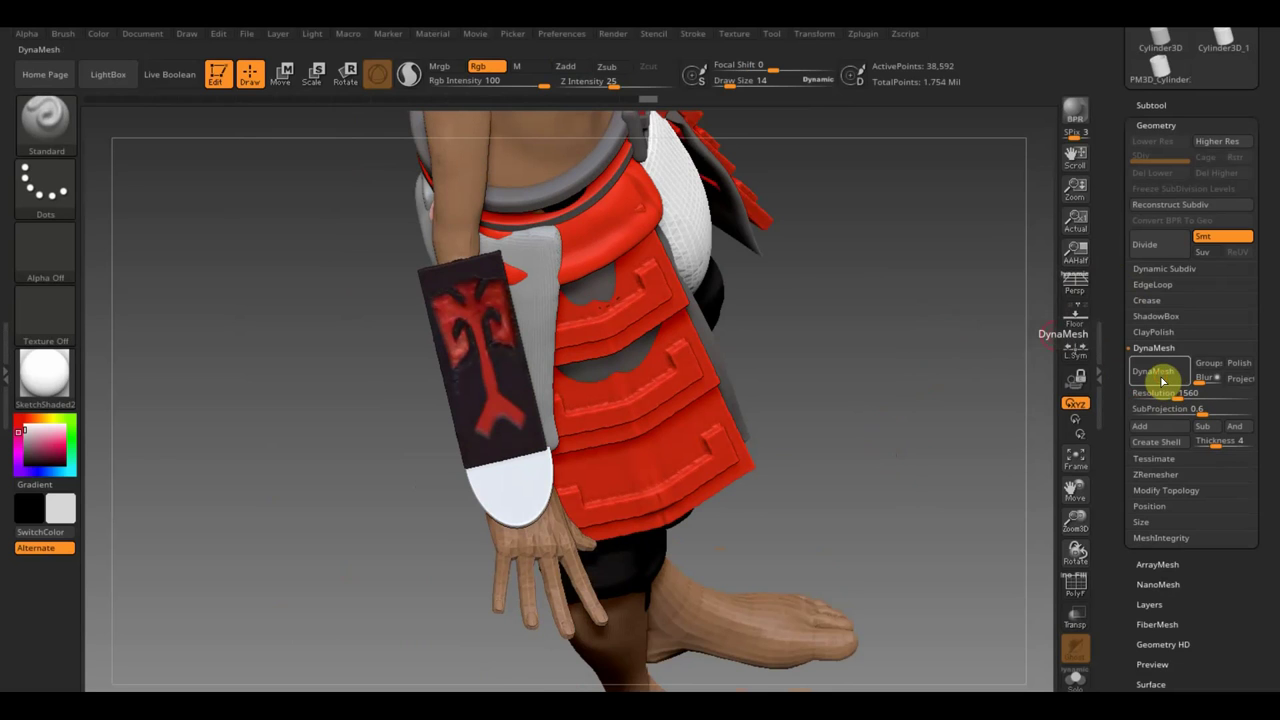
{"action": "left_click", "coordinate": [1162, 381]}
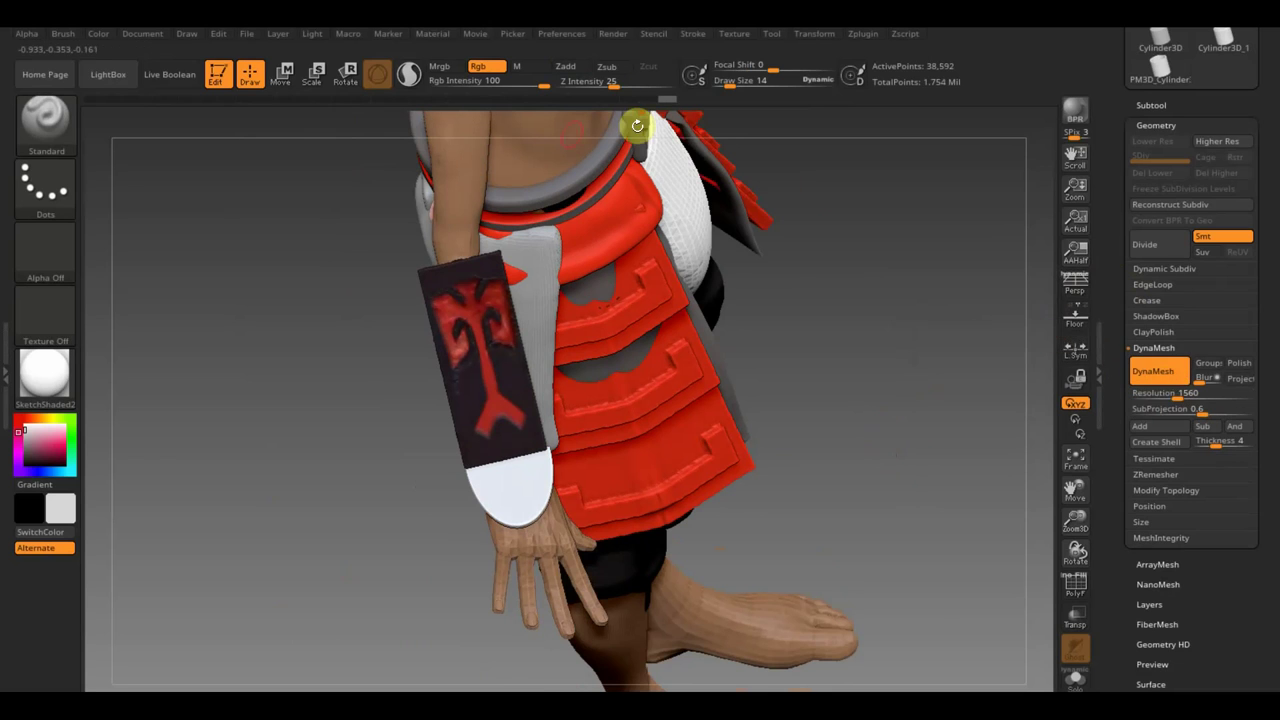
{"action": "mouse_move", "coordinate": [568, 100]}
{"action": "left_mouse_down"}
{"action": "mouse_move", "coordinate": [510, 100]}
{"action": "mouse_move", "coordinate": [552, 100]}
{"action": "left_mouse_up"}
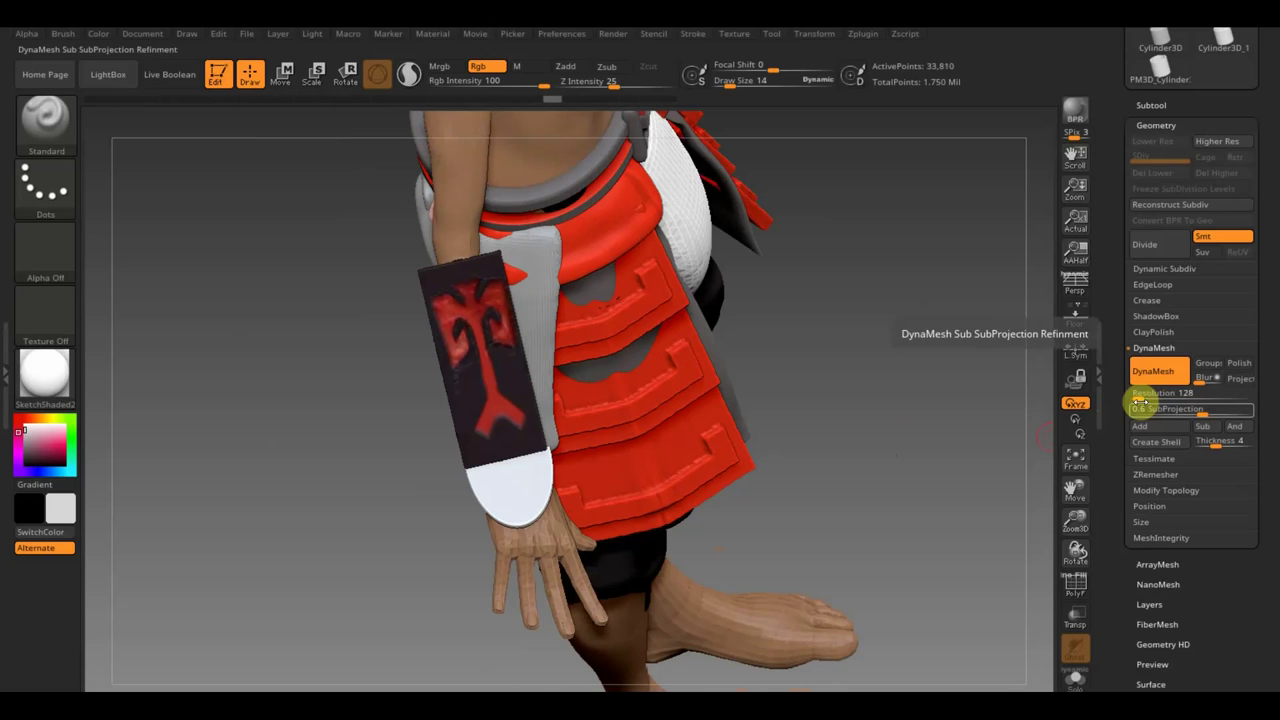
{"action": "key", "text": "ctrl+shift+z"}
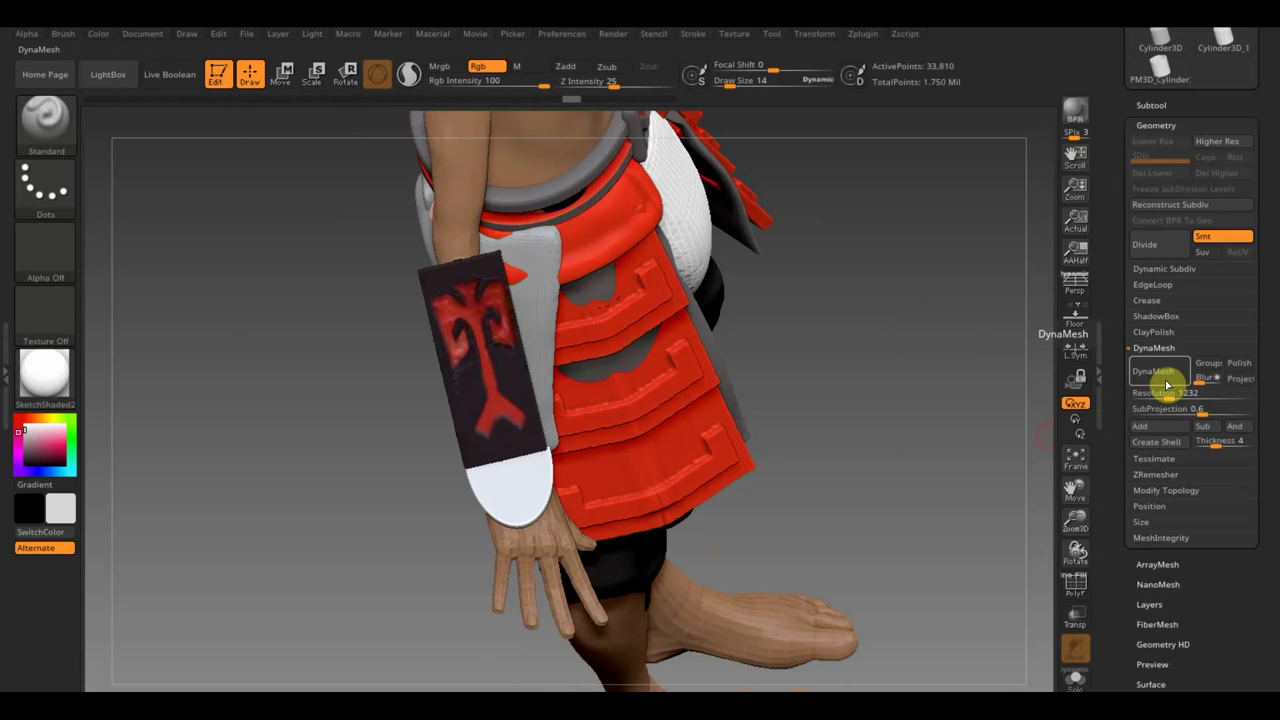
{"action": "left_click", "coordinate": [1166, 382]}
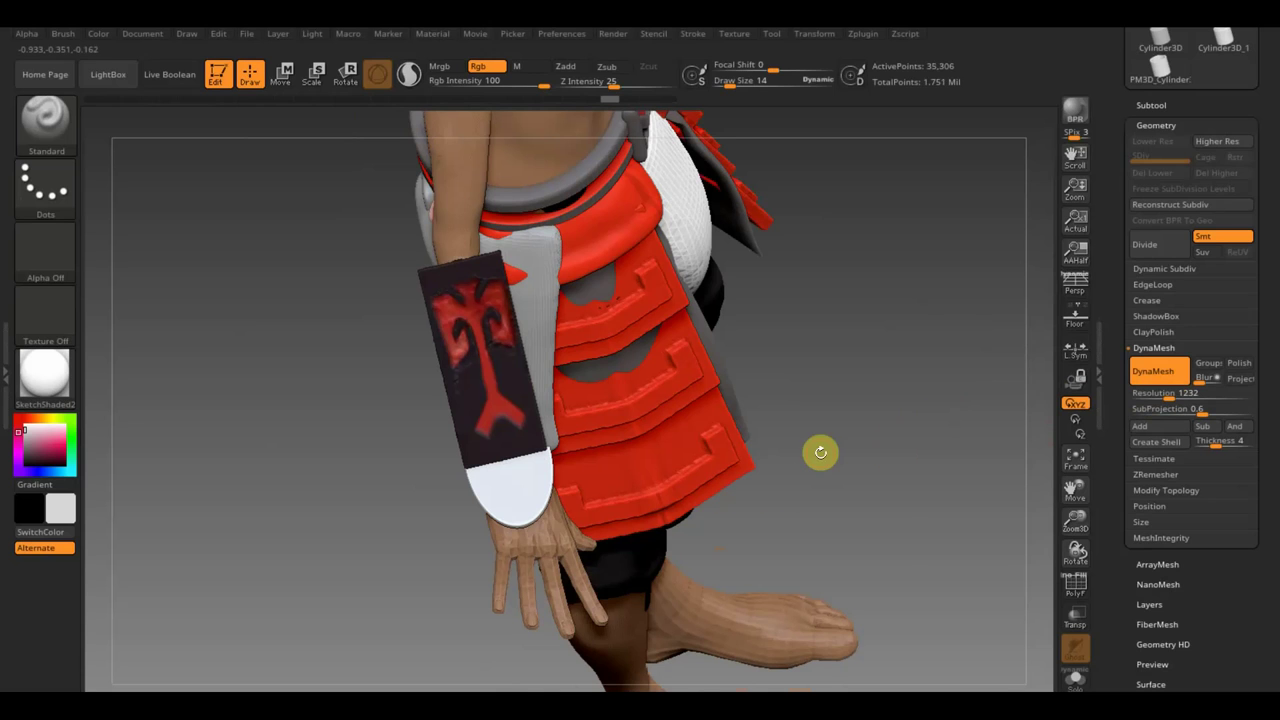
{"action": "key", "text": "ctrl+d"}
{"action": "key", "text": "ctrl+d"}
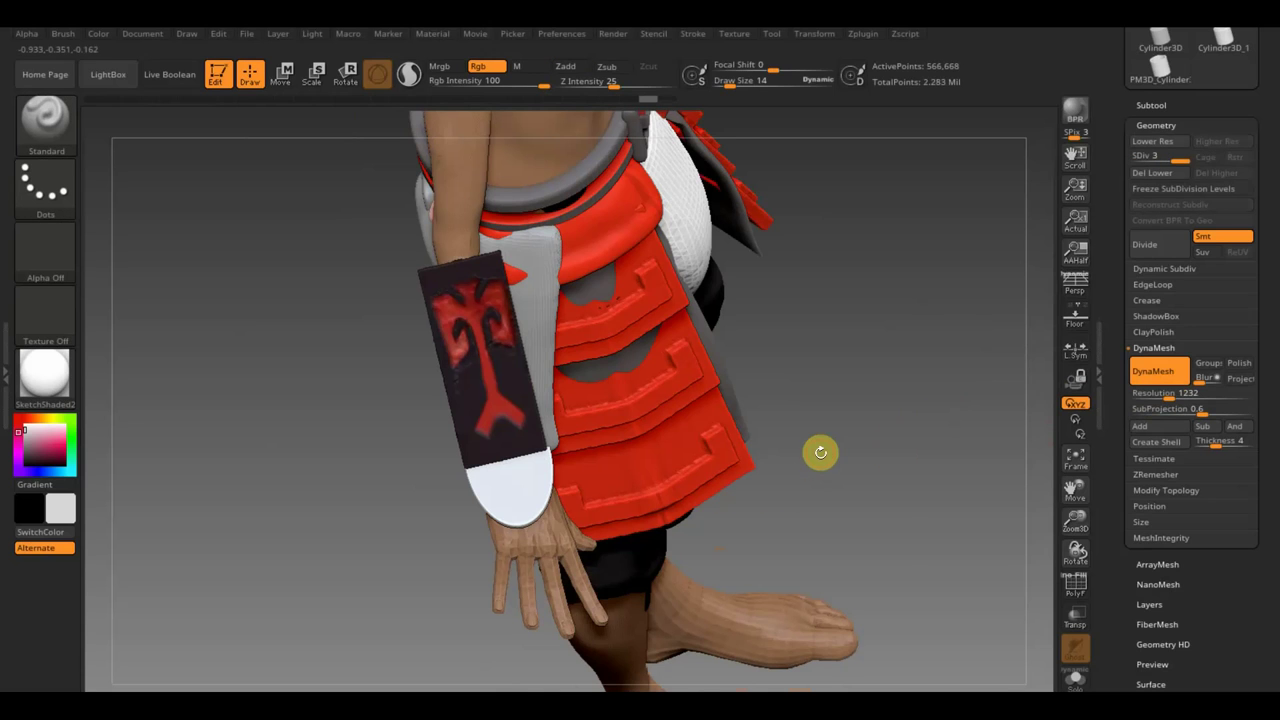
{"action": "left_click", "coordinate": [1153, 173]}
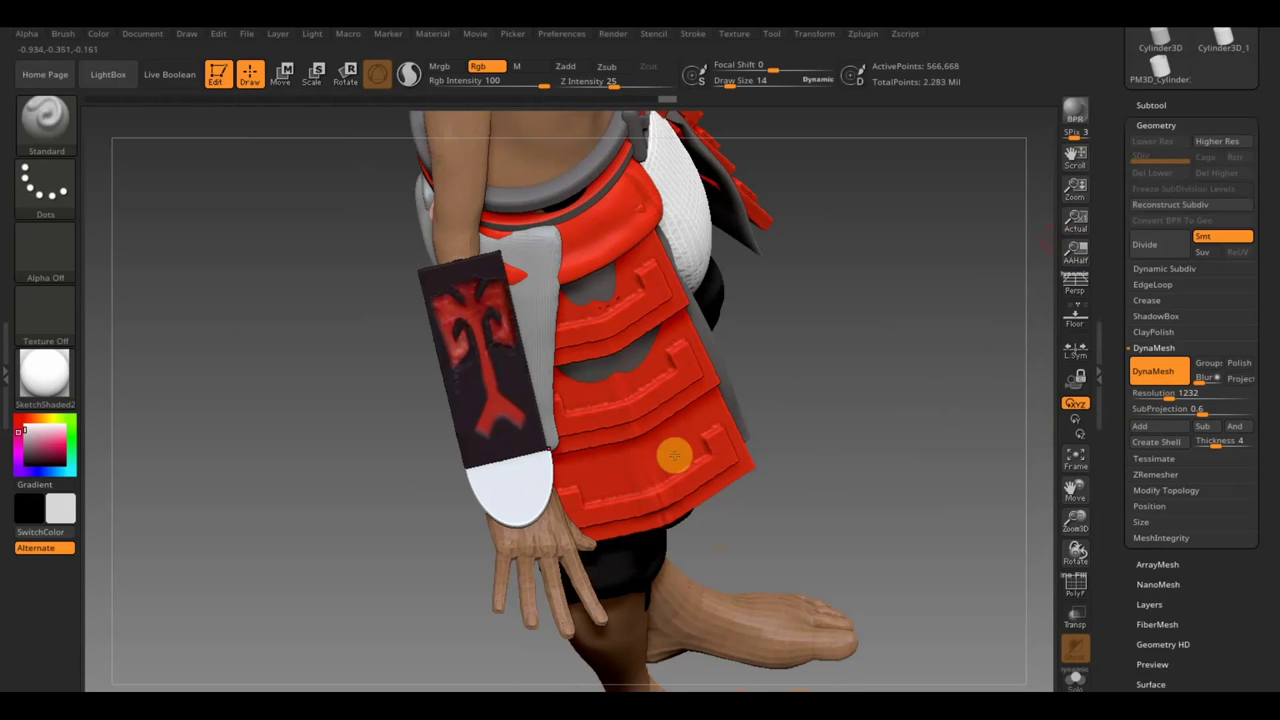
{"action": "left_click_drag", "start_coordinate": [914, 249], "coordinate": [914, 317]}
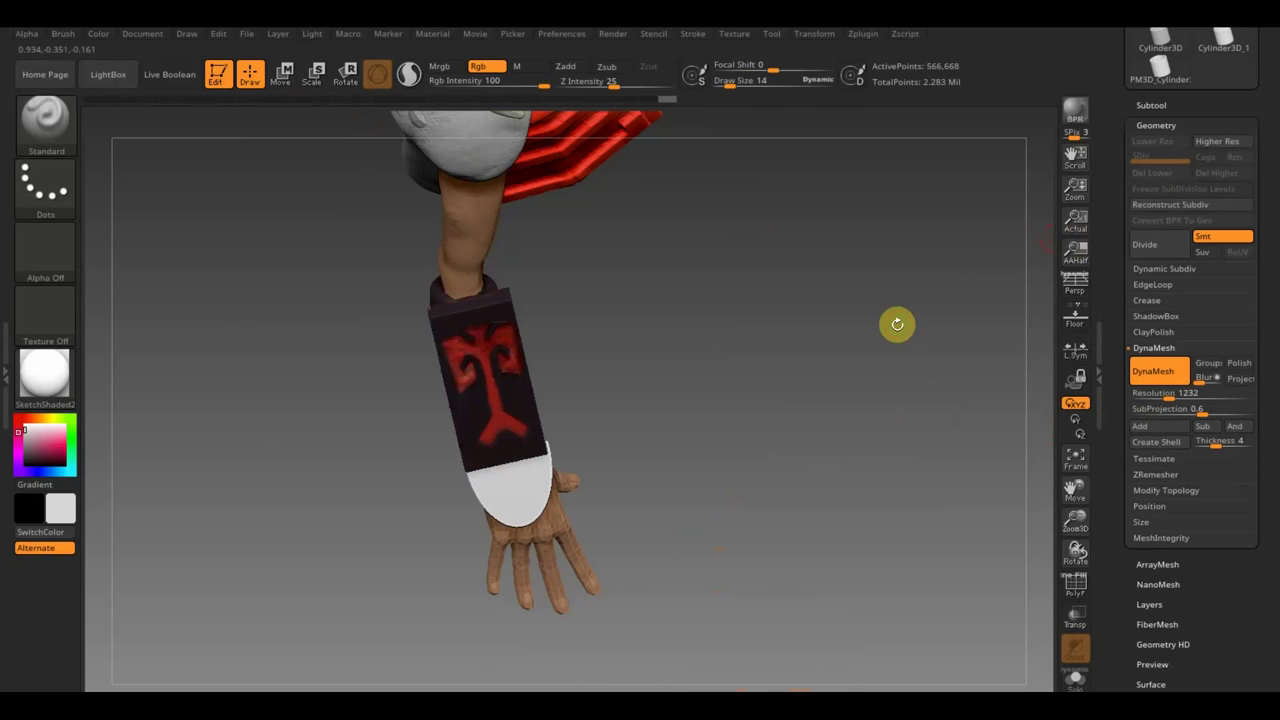
- Rotate the white hand guard and move it down over the back of the hand, clearing a test mask
{"action": "left_click", "coordinate": [281, 73]}
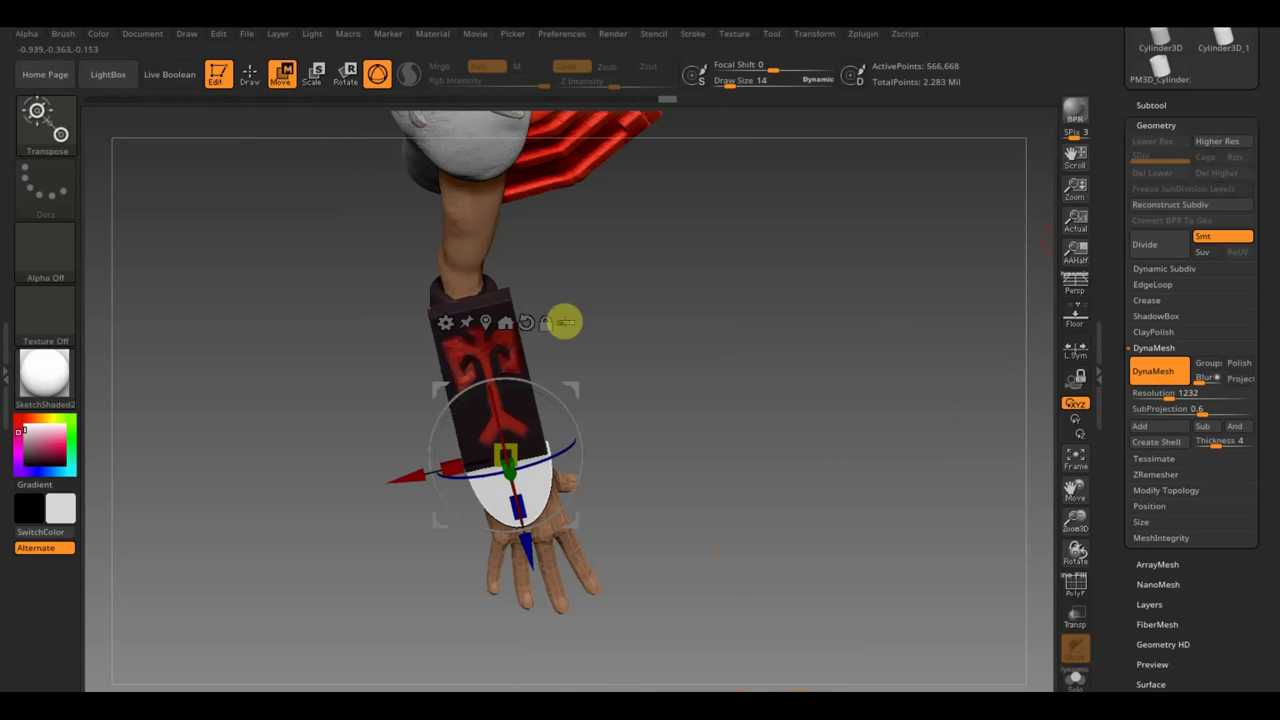
{"action": "left_click_drag", "start_coordinate": [554, 391], "coordinate": [565, 403]}
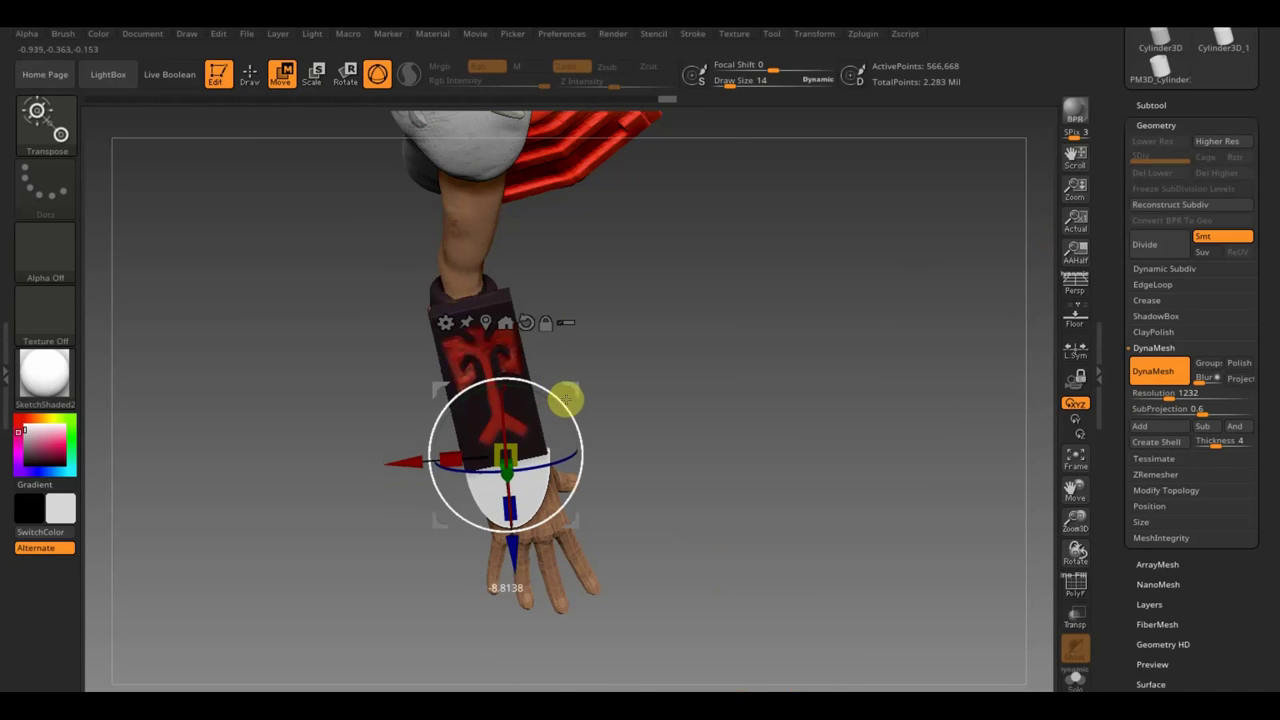
{"action": "left_click_drag", "start_coordinate": [514, 545], "coordinate": [516, 592]}
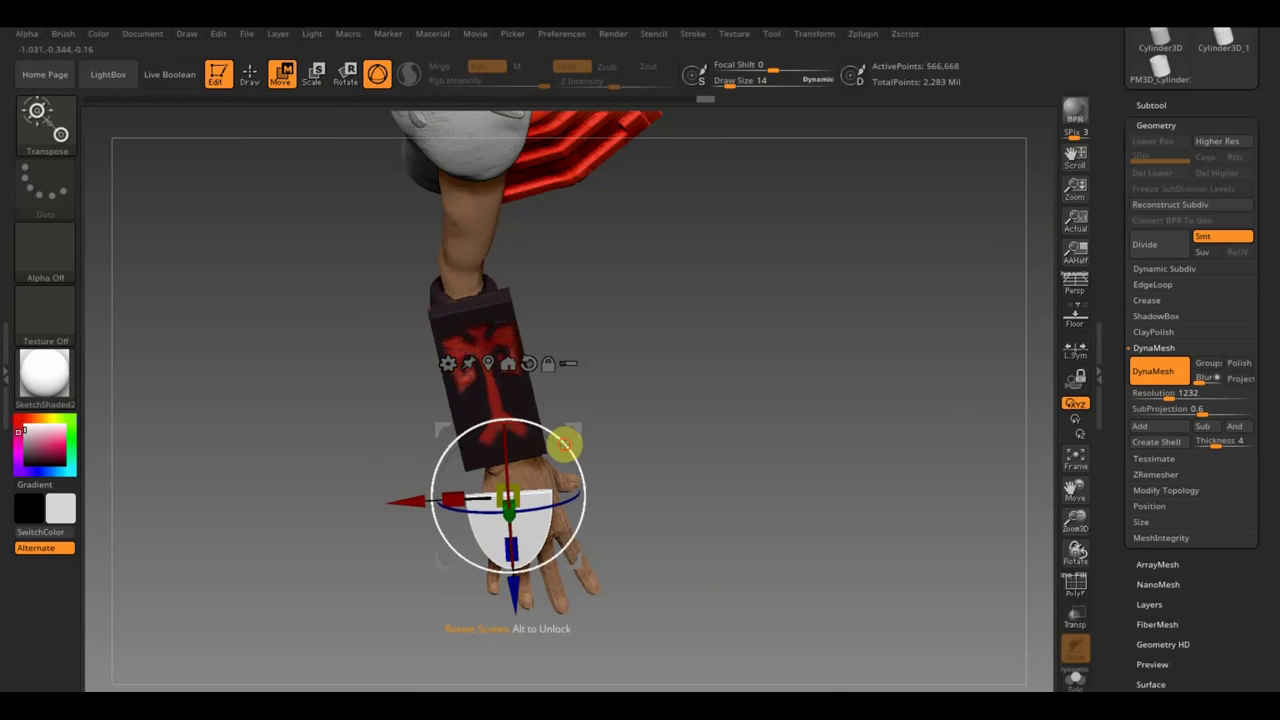
{"action": "left_click", "coordinate": [254, 82]}
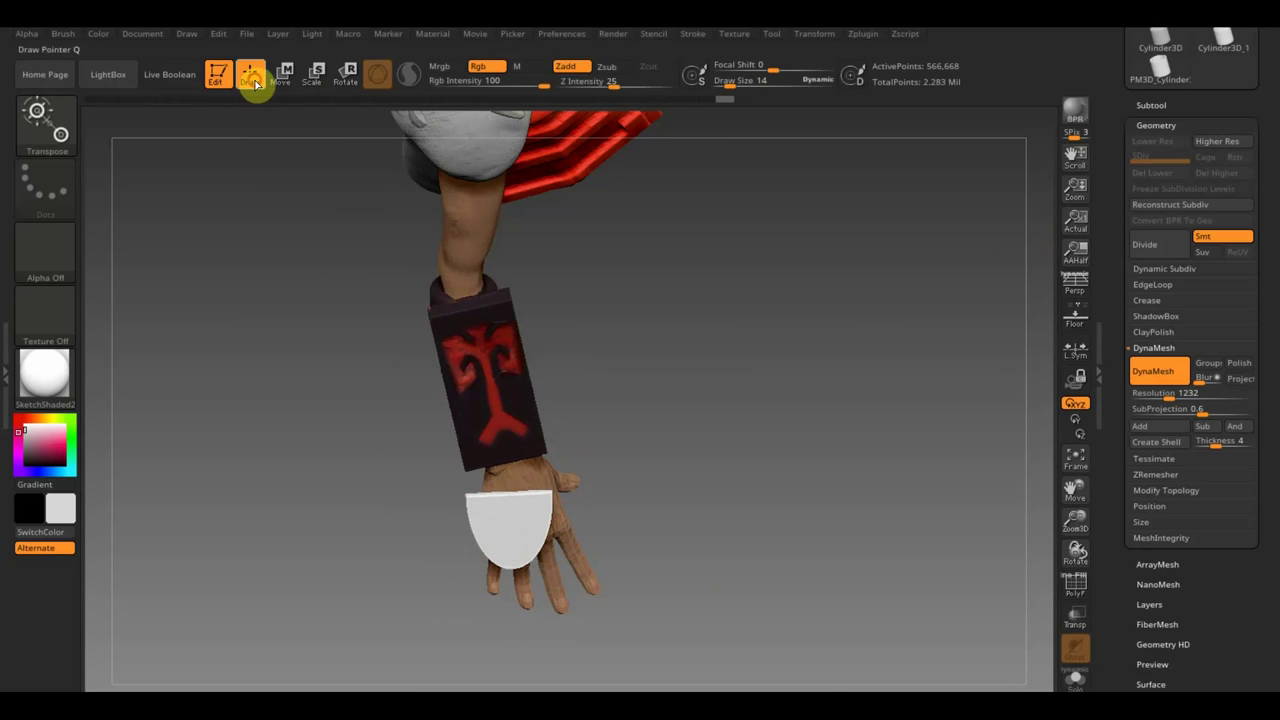
{"action": "mouse_move", "coordinate": [762, 505]}
{"action": "left_mouse_down", "text": "ctrl"}
{"action": "mouse_move", "coordinate": [645, 484]}
{"action": "mouse_move", "coordinate": [419, 506]}
{"action": "mouse_move", "coordinate": [470, 508]}
{"action": "left_mouse_up", "text": "ctrl"}
{"action": "left_click", "coordinate": [728, 525], "text": "ctrl"}
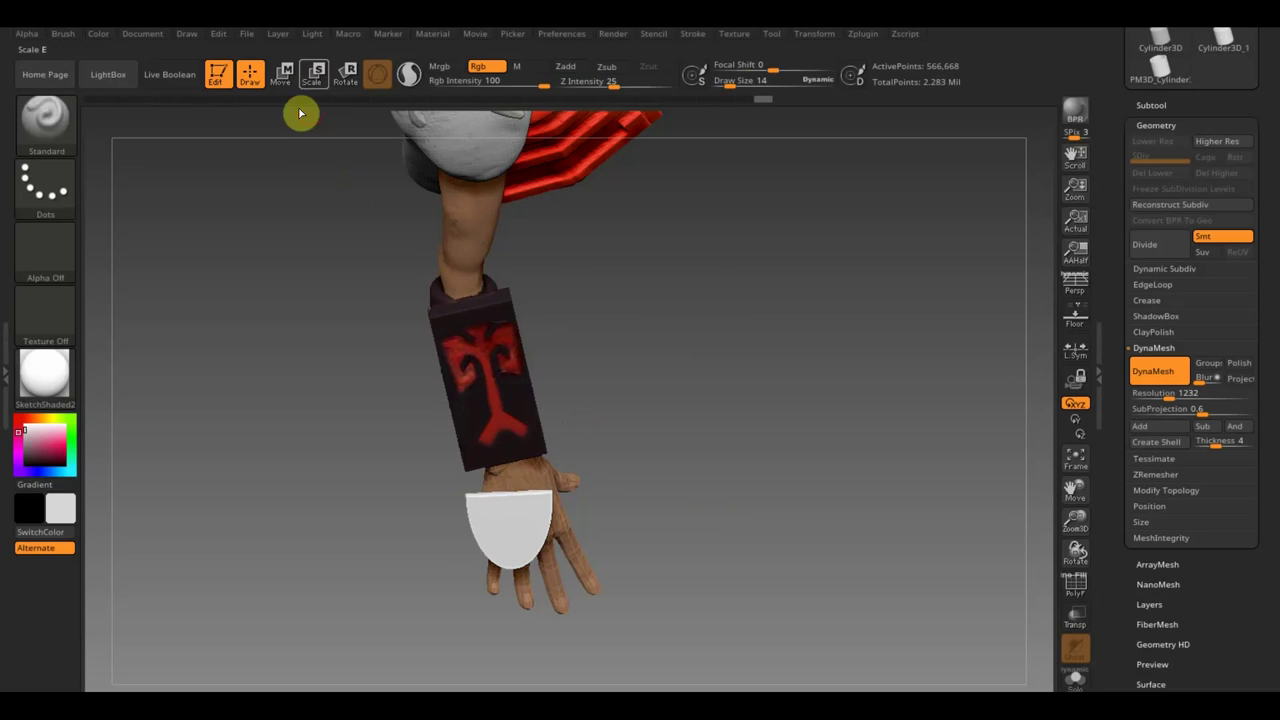
{"action": "left_click", "coordinate": [287, 76]}
- Fine-tune the hand guard's tilt with the Move gizmo, bringing it back upright
{"action": "left_click_drag", "start_coordinate": [577, 474], "coordinate": [578, 470]}
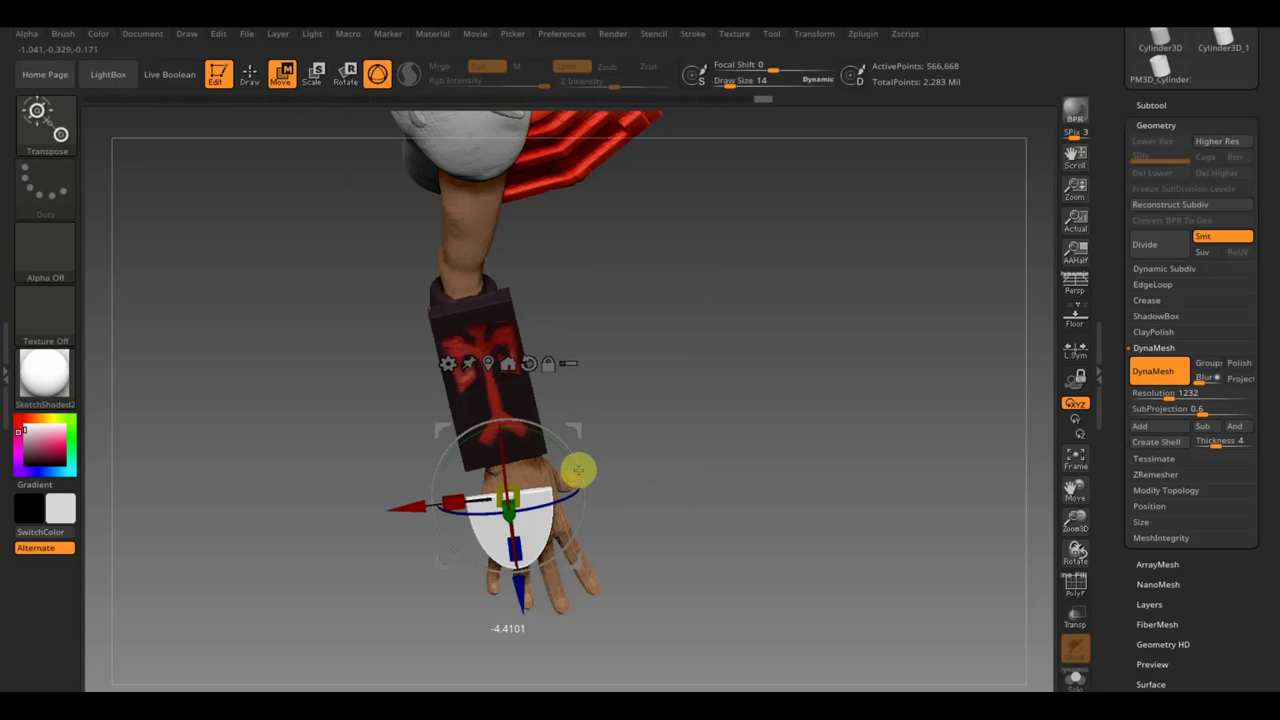
{"action": "left_click", "coordinate": [249, 74]}
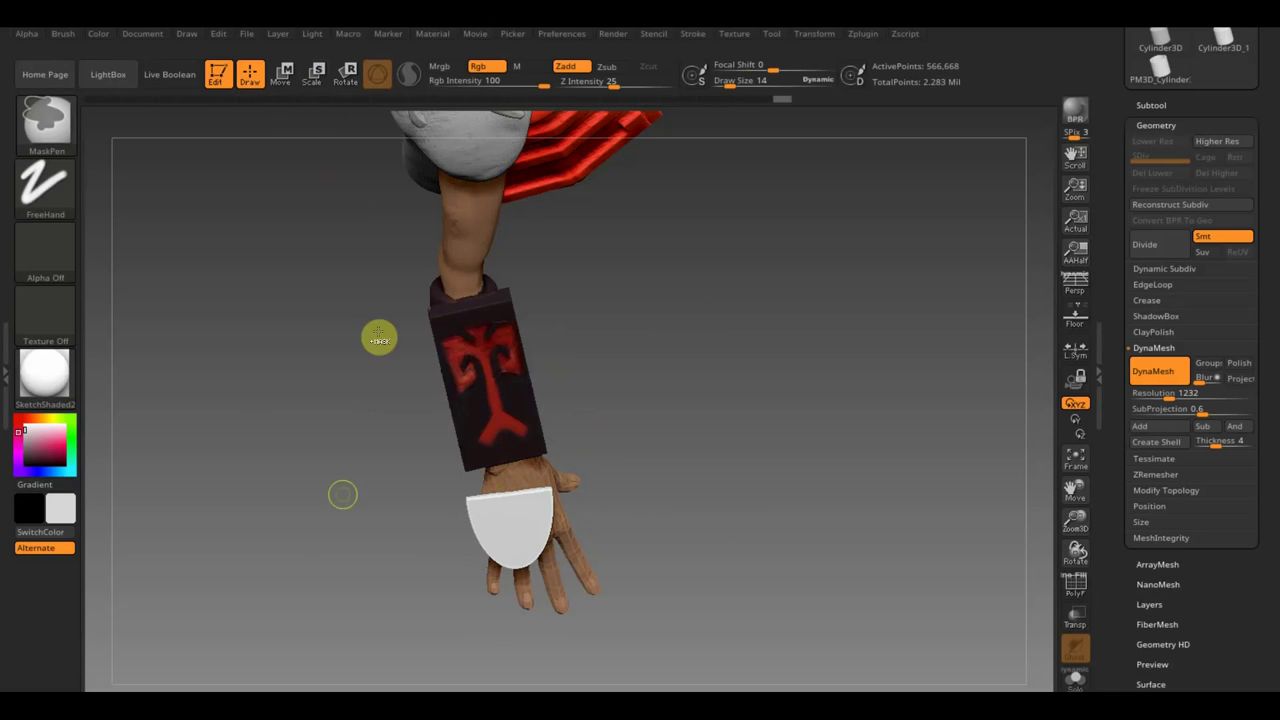
{"action": "left_click_drag", "start_coordinate": [340, 552], "coordinate": [573, 502], "text": "ctrl"}
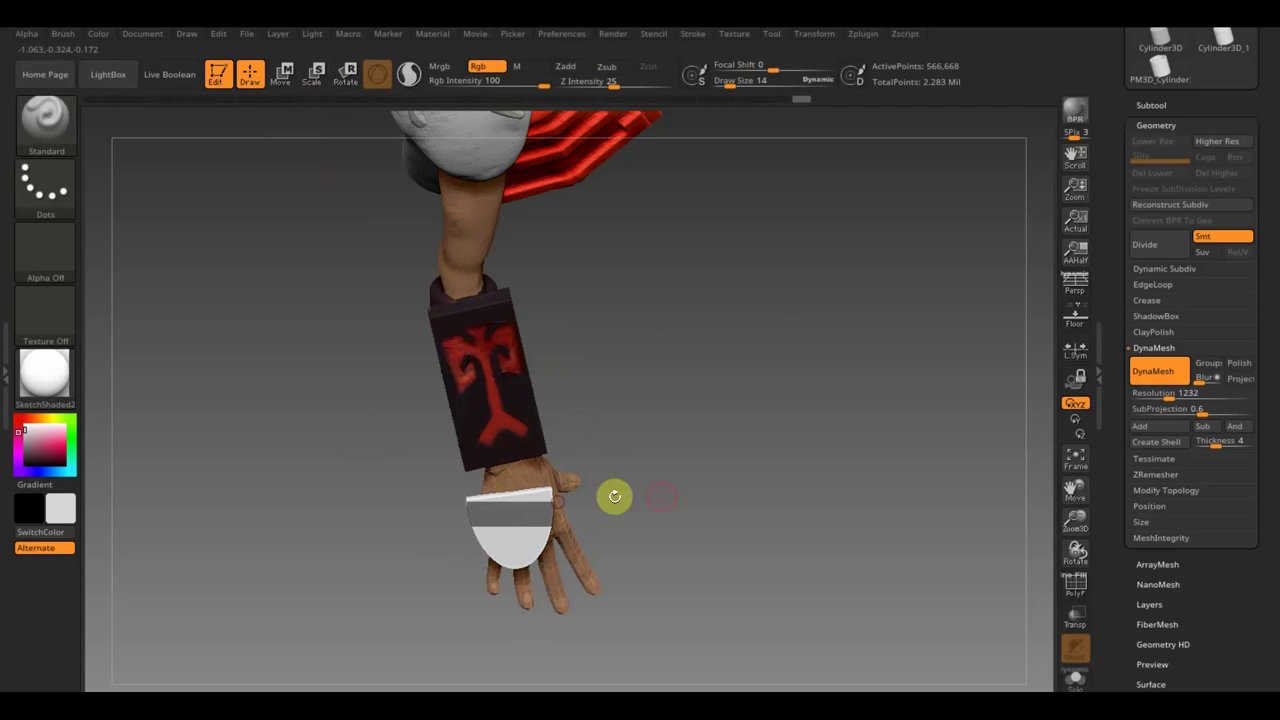
{"action": "left_click", "coordinate": [281, 73]}
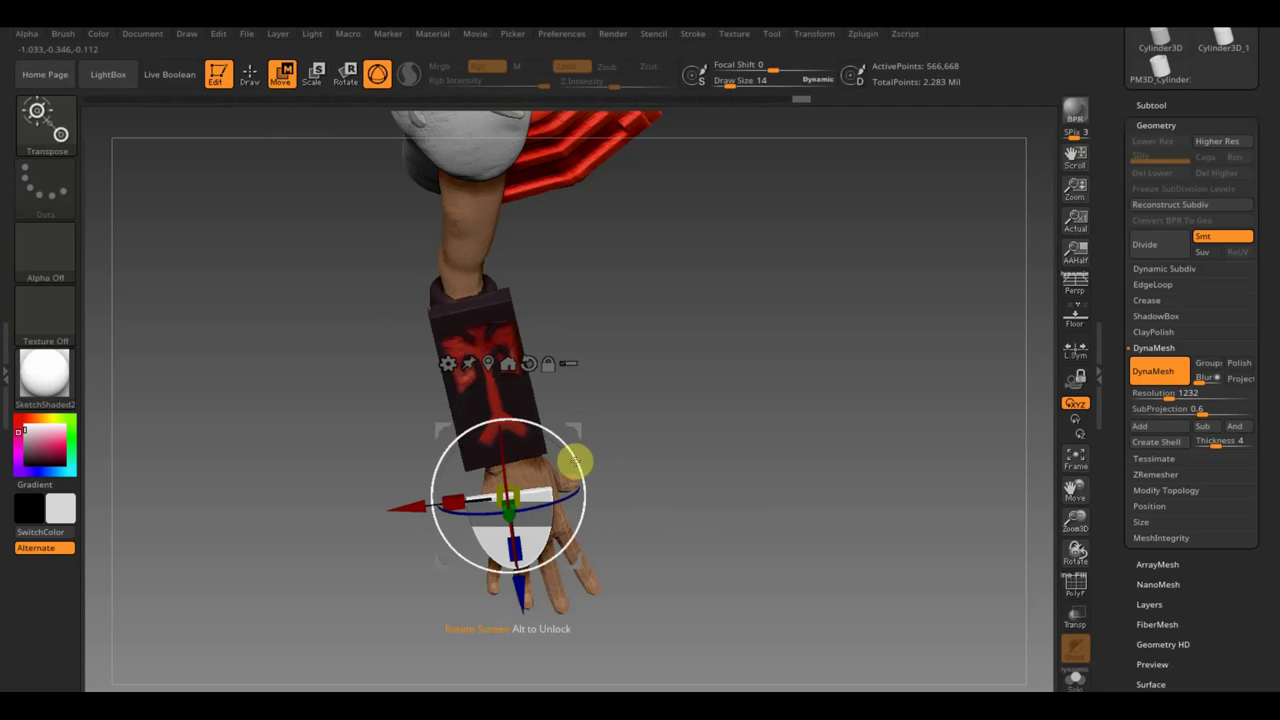
{"action": "left_click_drag", "start_coordinate": [571, 457], "coordinate": [578, 458]}
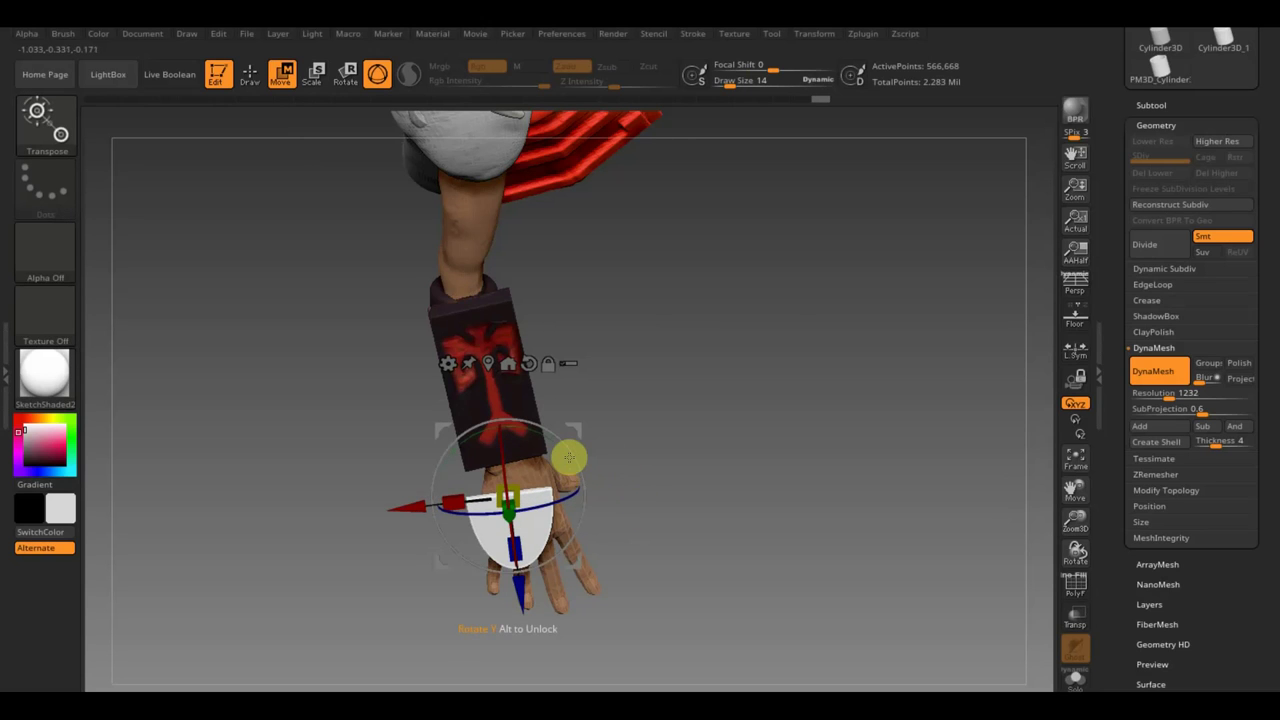
{"action": "left_click_drag", "start_coordinate": [569, 457], "coordinate": [576, 459]}
{"action": "left_click", "coordinate": [577, 460]}
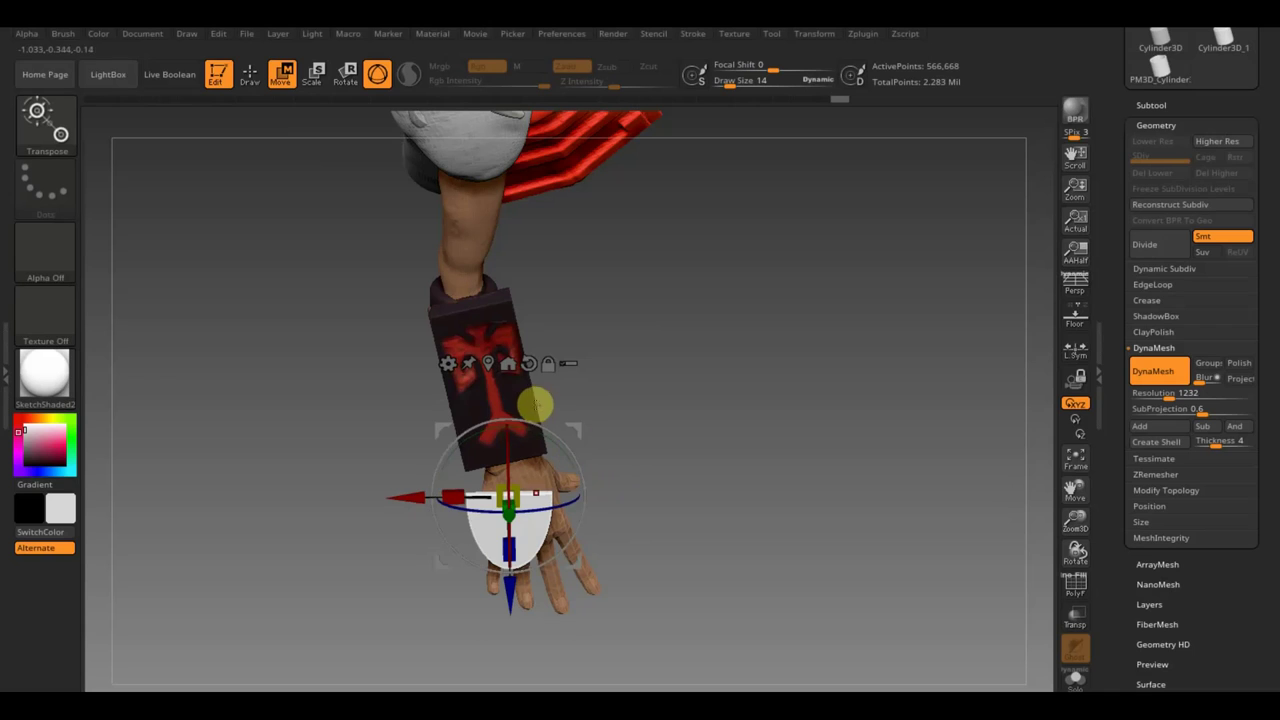
{"action": "left_click", "coordinate": [248, 71]}
- Mask two horizontal bands across the hand guard and invert the mask to leave only them free
{"action": "left_click_drag", "start_coordinate": [665, 525], "coordinate": [423, 507], "text": "ctrl"}
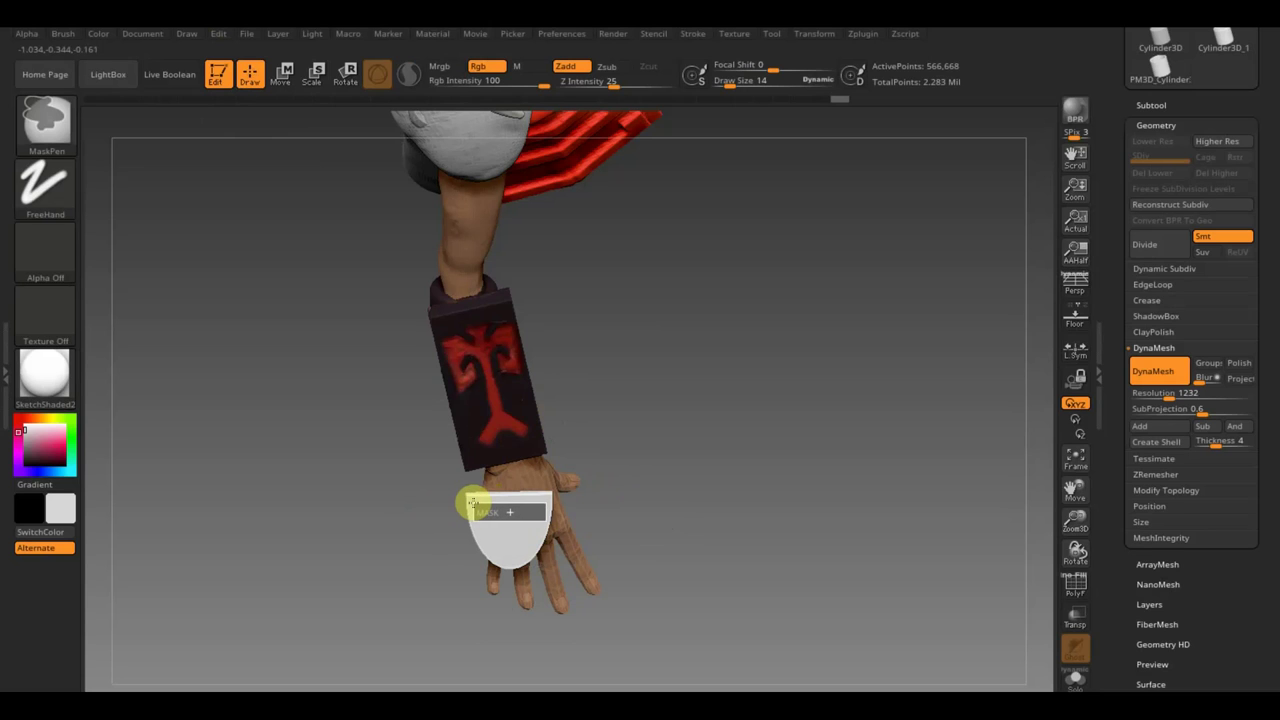
{"action": "left_click_drag", "start_coordinate": [471, 502], "coordinate": [484, 506], "text": "ctrl"}
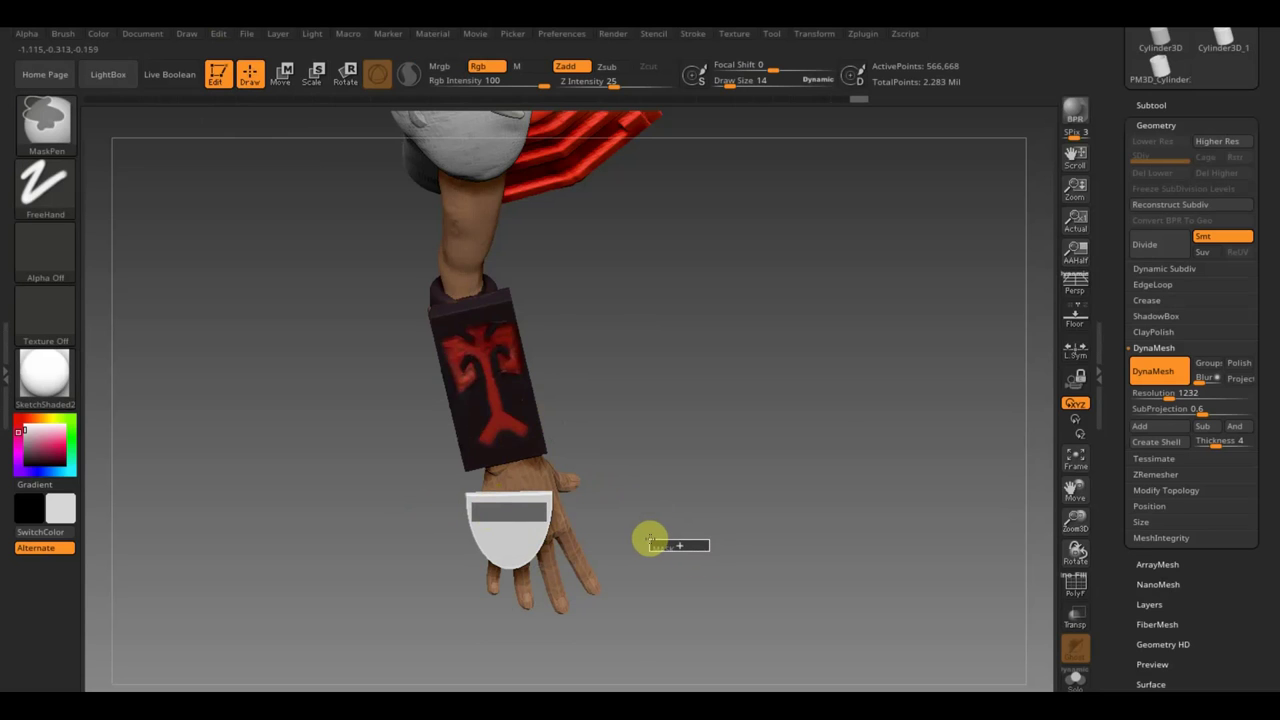
{"action": "left_click_drag", "start_coordinate": [642, 540], "coordinate": [517, 536], "text": "ctrl"}
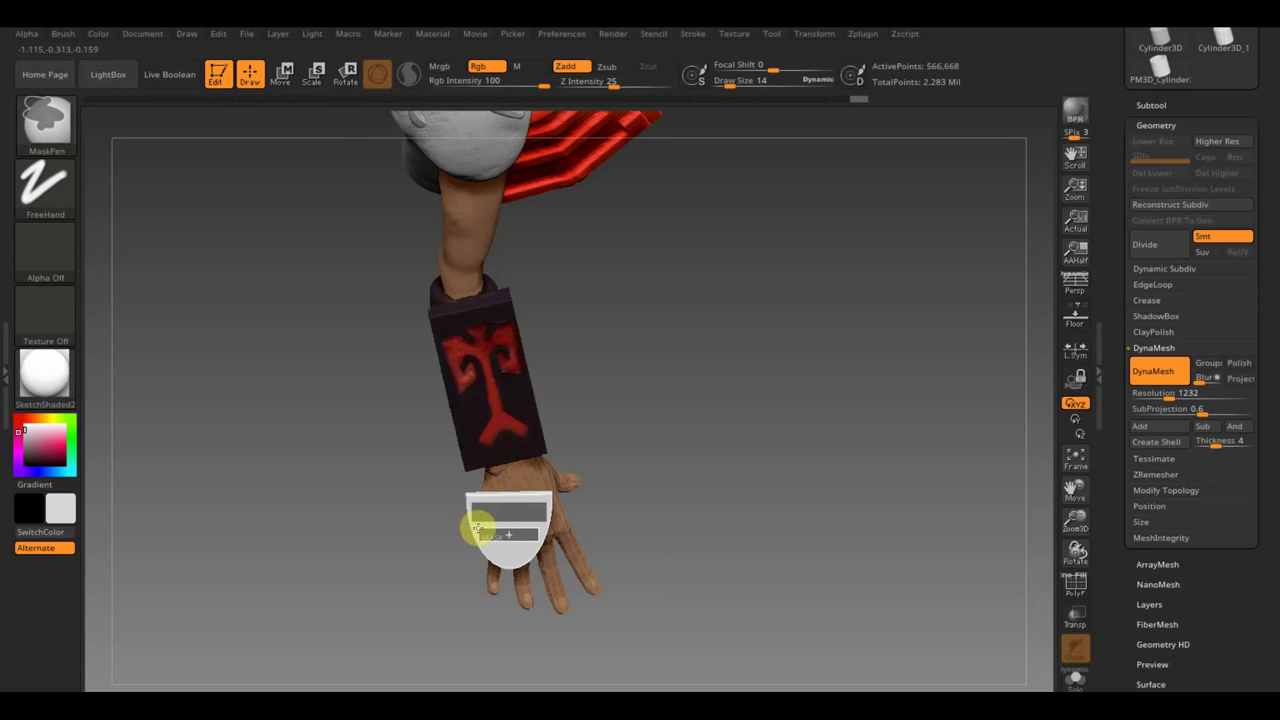
{"action": "left_click_drag", "start_coordinate": [480, 528], "coordinate": [502, 527], "text": "ctrl"}
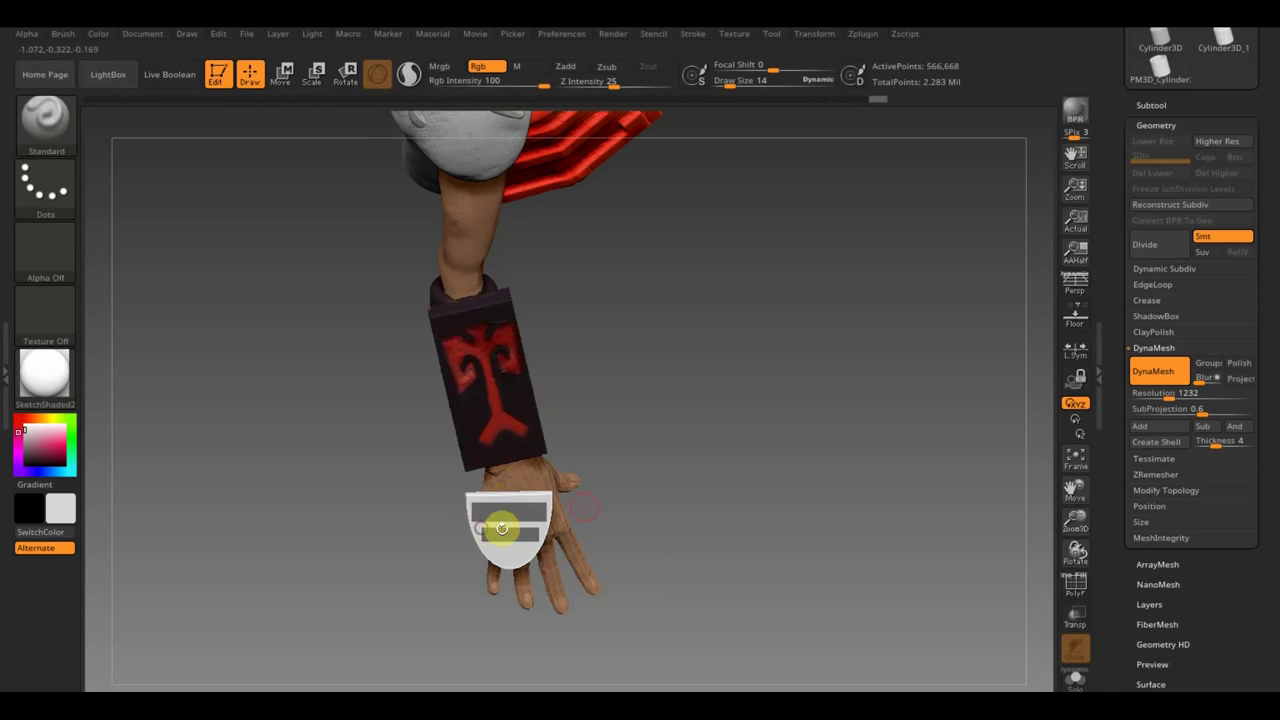
{"action": "key", "text": "ctrl"}
{"action": "left_click", "coordinate": [795, 465], "text": "ctrl"}
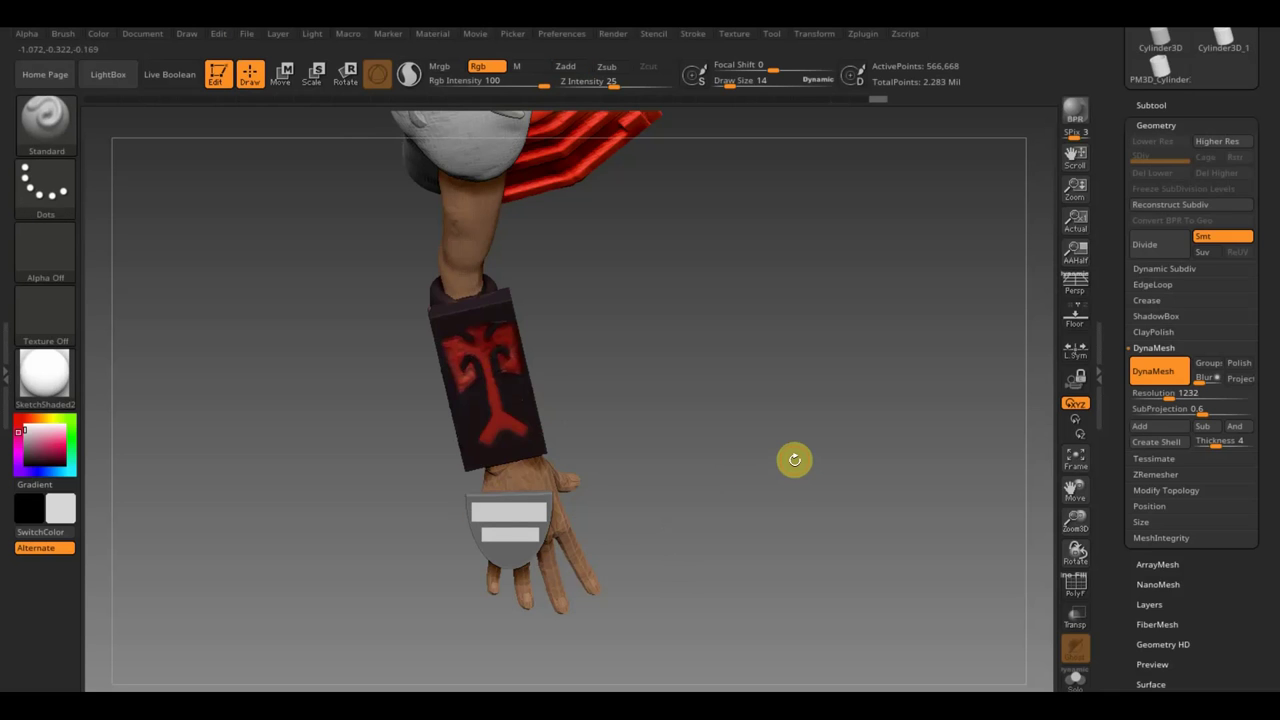
{"action": "left_click_drag", "start_coordinate": [795, 459], "coordinate": [748, 471]}
- Reorient the transform gizmo and turn the arm back to face the bracer
{"action": "left_click", "coordinate": [68, 140]}
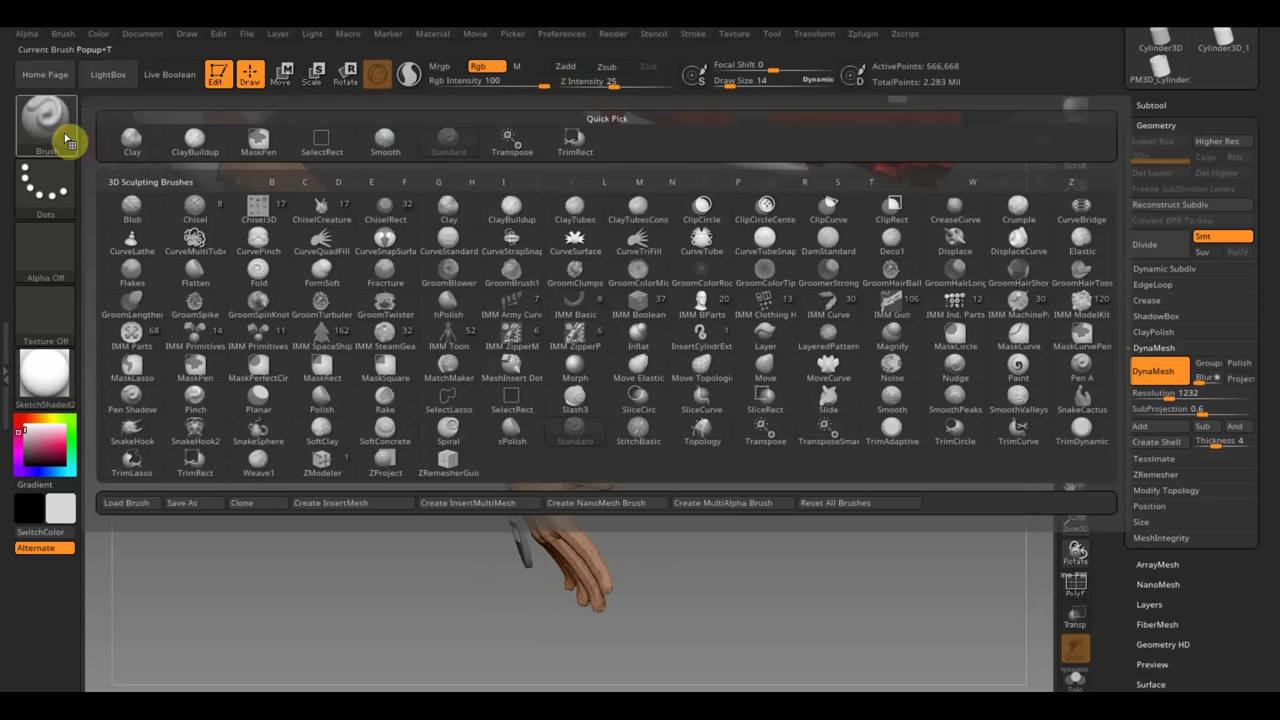
{"action": "left_click", "coordinate": [281, 72]}
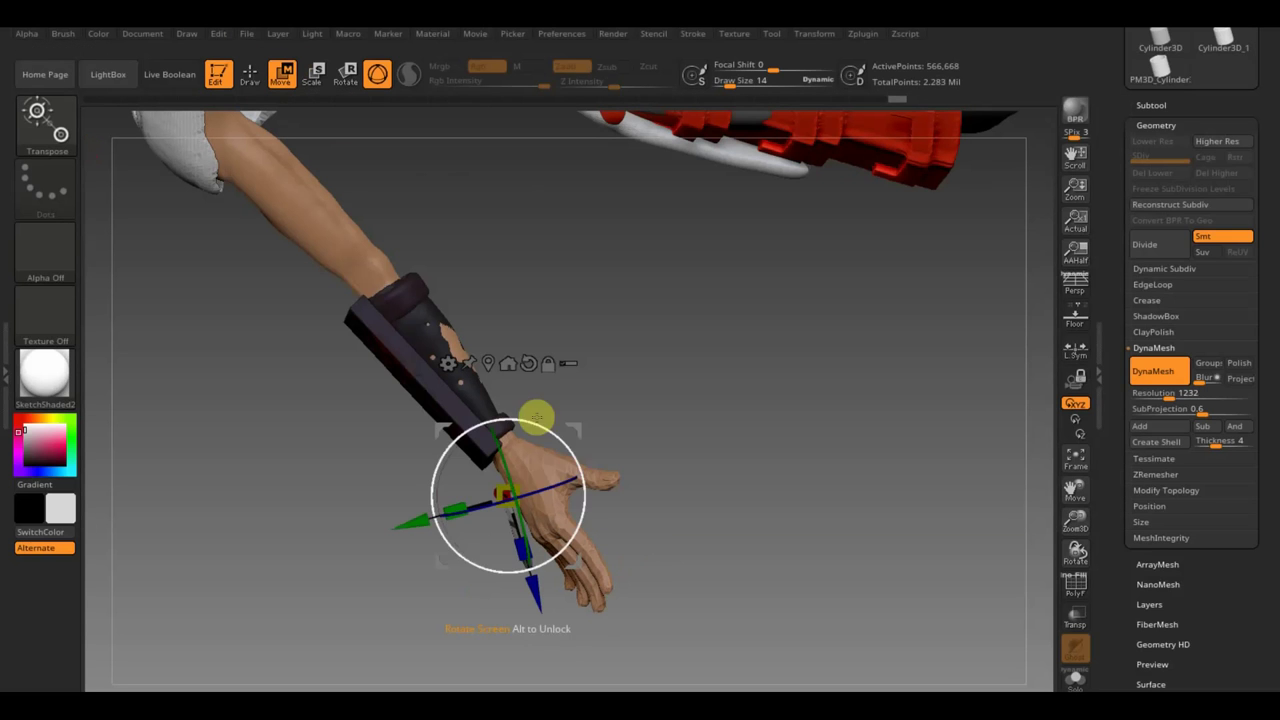
{"action": "left_click_drag", "start_coordinate": [420, 520], "coordinate": [404, 527]}
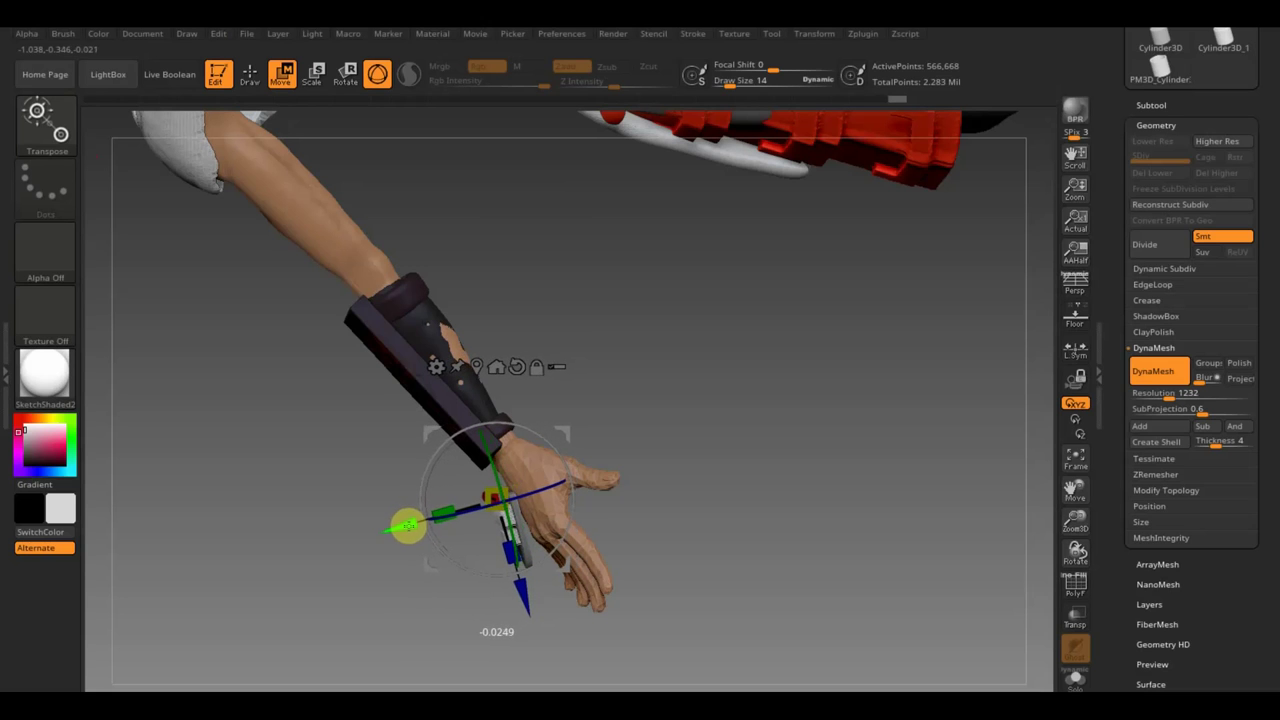
{"action": "mouse_move", "coordinate": [406, 523]}
{"action": "left_mouse_down"}
{"action": "mouse_move", "coordinate": [834, 471]}
{"action": "mouse_move", "coordinate": [868, 446]}
{"action": "mouse_move", "coordinate": [848, 467]}
{"action": "left_mouse_up"}
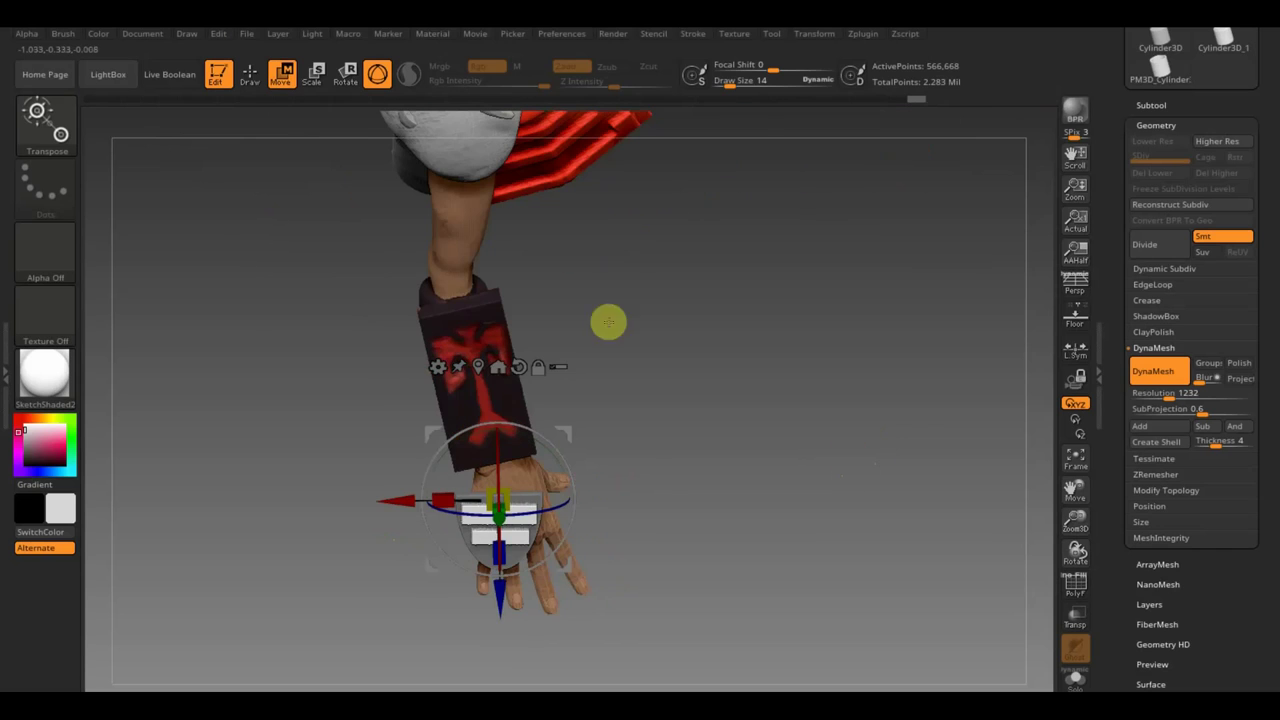
- Paint the unmasked stripes on the hand guard red
{"action": "left_click", "coordinate": [250, 74]}
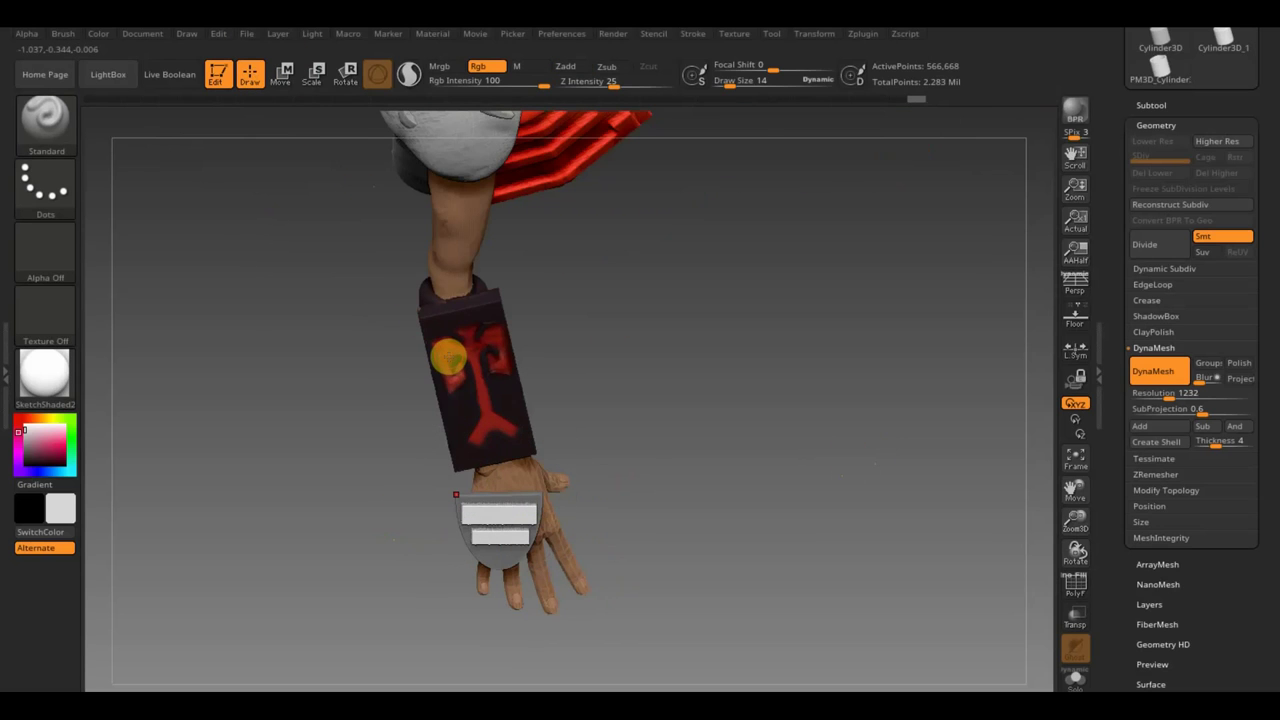
{"action": "key", "text": "c"}
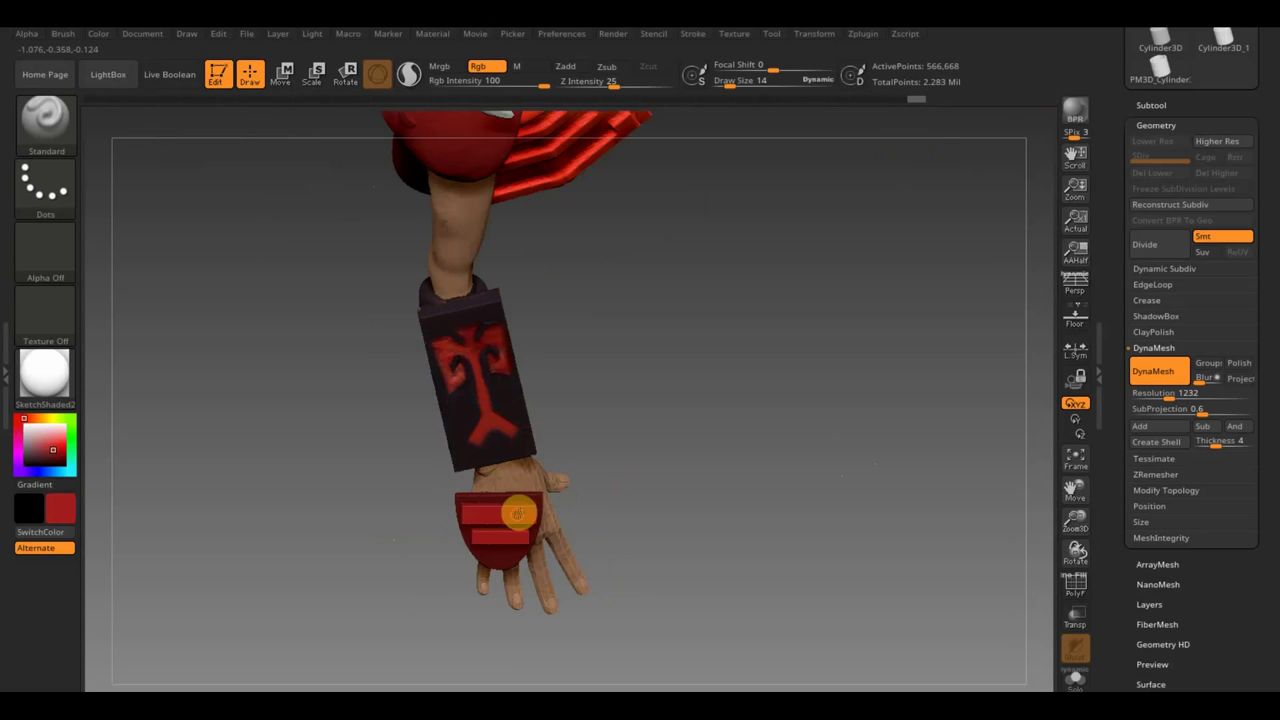
{"action": "left_click_drag", "start_coordinate": [470, 512], "coordinate": [451, 537]}
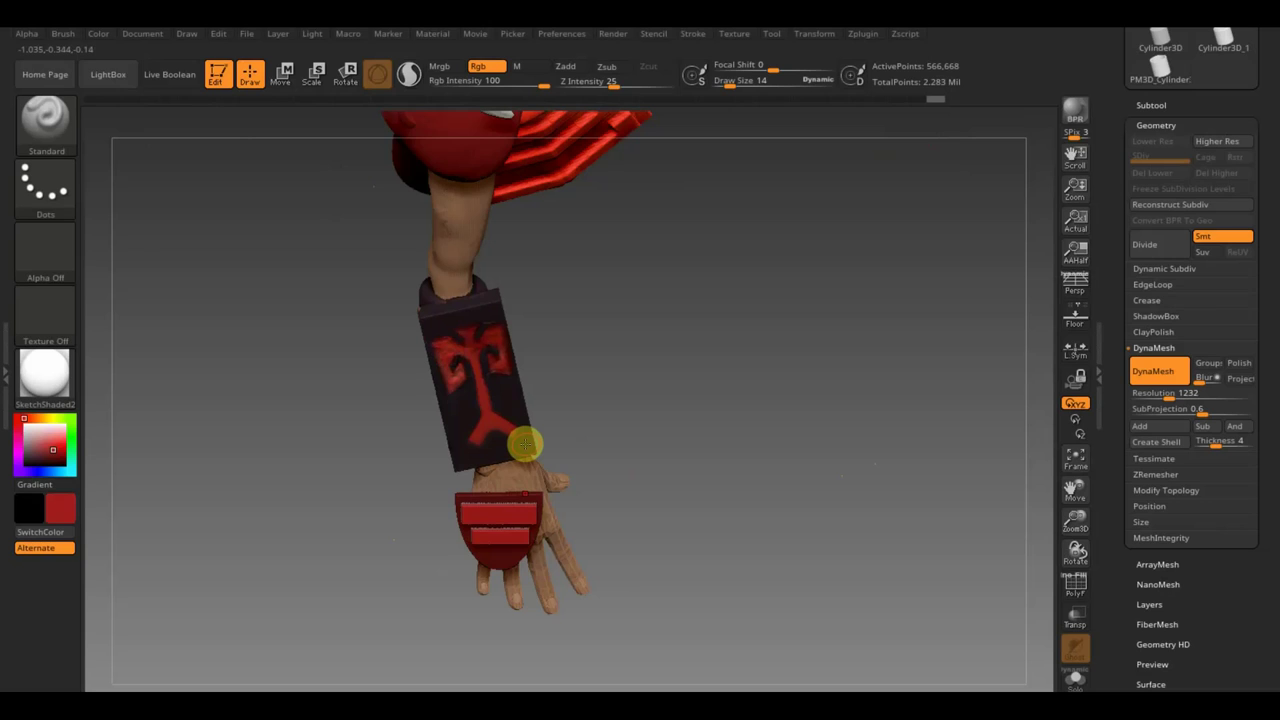
- Undo the recent paint and paint the white part of the hand band dark
{"action": "key", "text": "ctrl+z"}
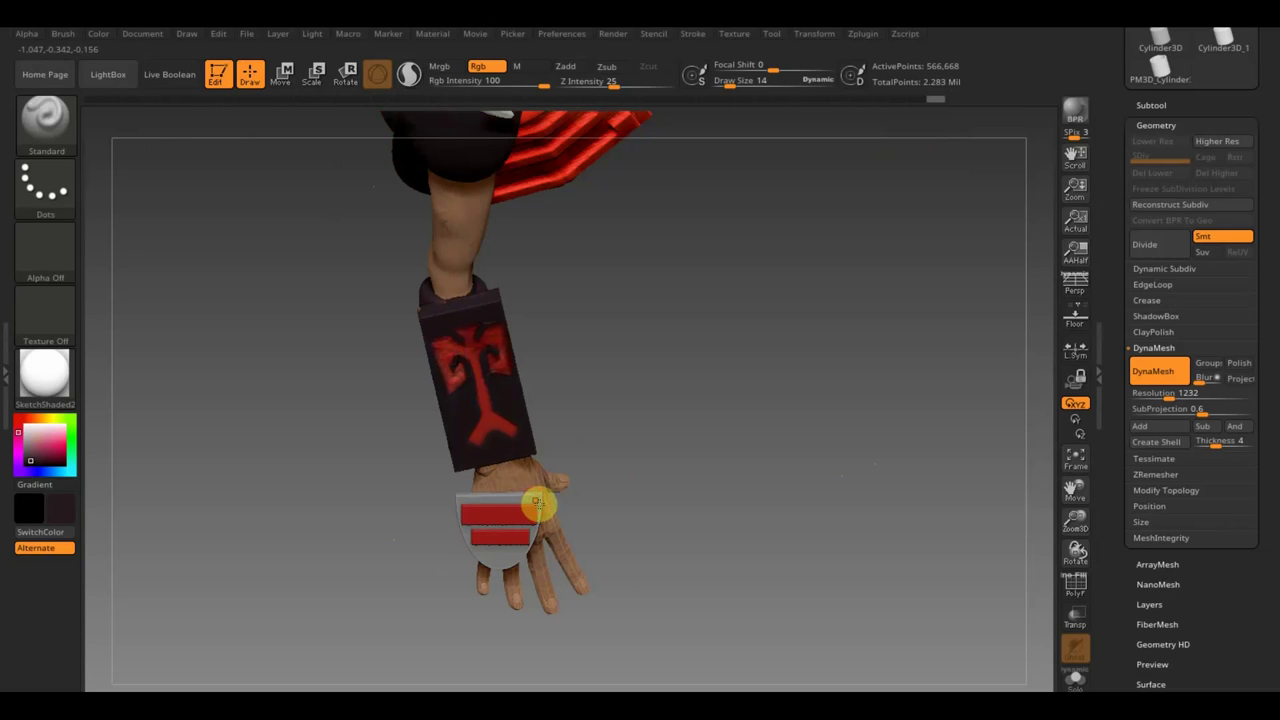
{"action": "key", "text": "ctrl+z"}
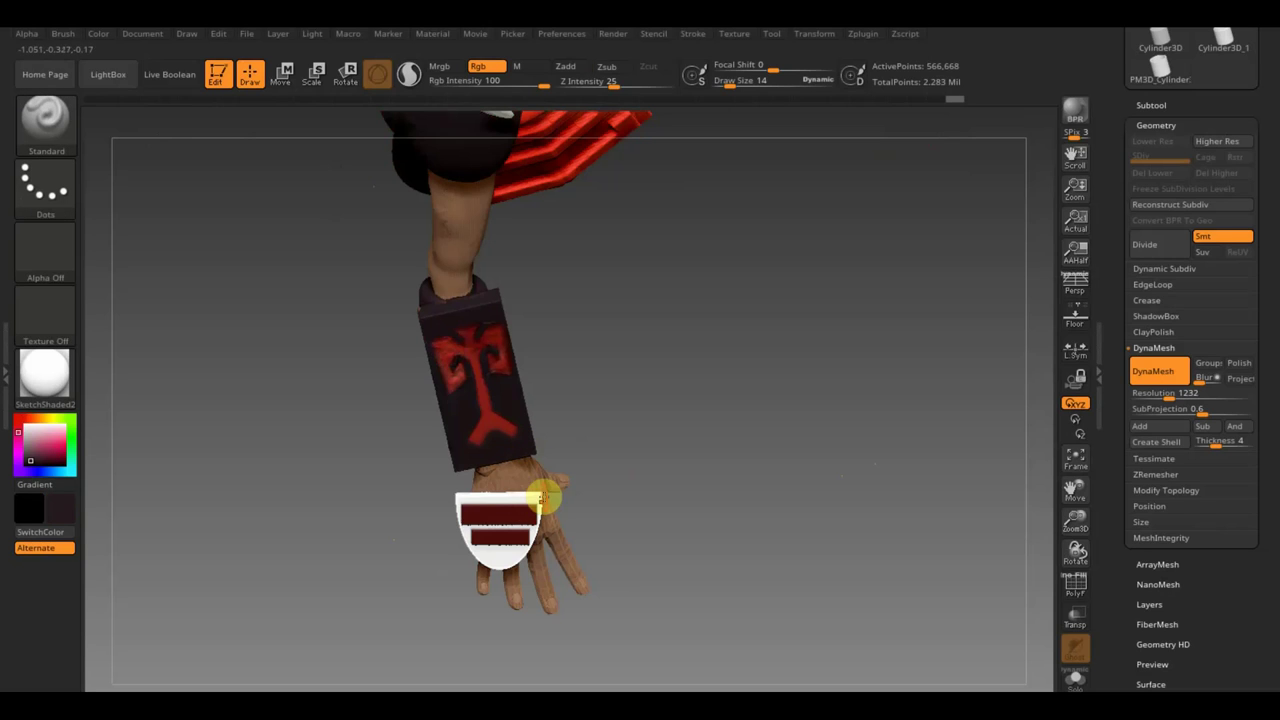
{"action": "left_click_drag", "start_coordinate": [526, 580], "coordinate": [514, 528]}
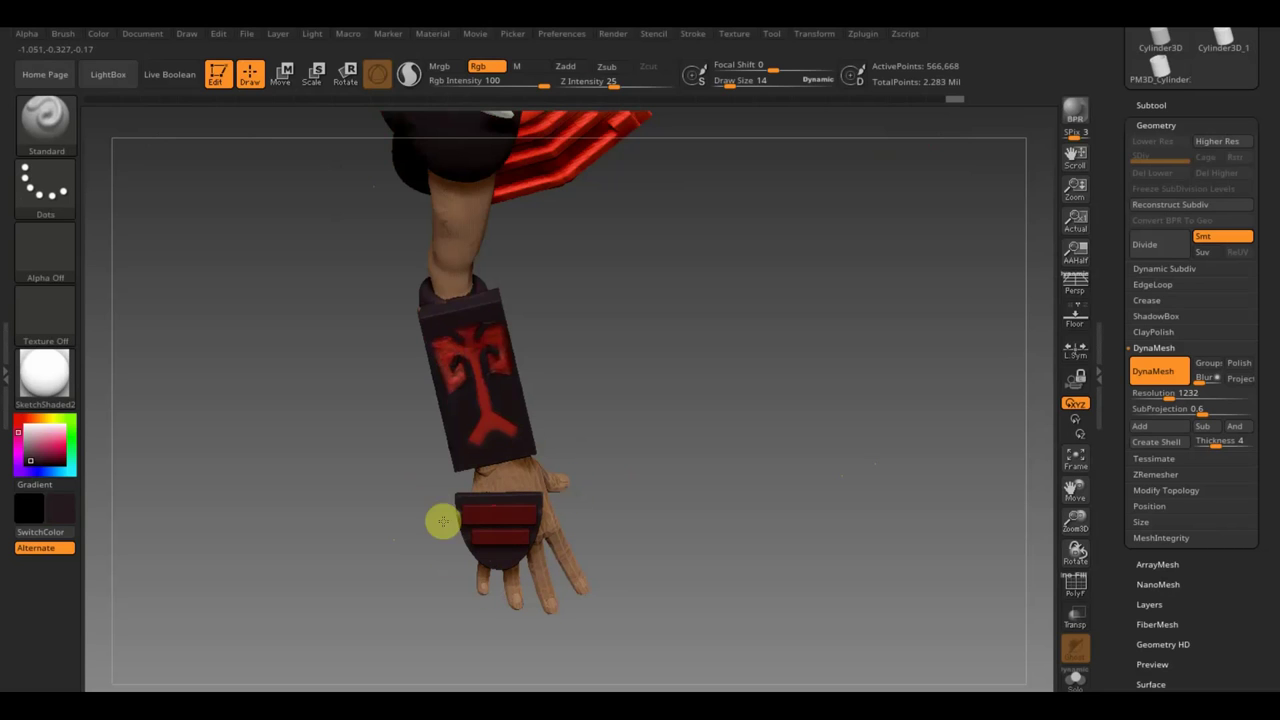
{"action": "mouse_move", "coordinate": [669, 493]}
{"action": "left_mouse_down"}
{"action": "mouse_move", "coordinate": [737, 477]}
{"action": "mouse_move", "coordinate": [623, 500]}
{"action": "left_mouse_up"}
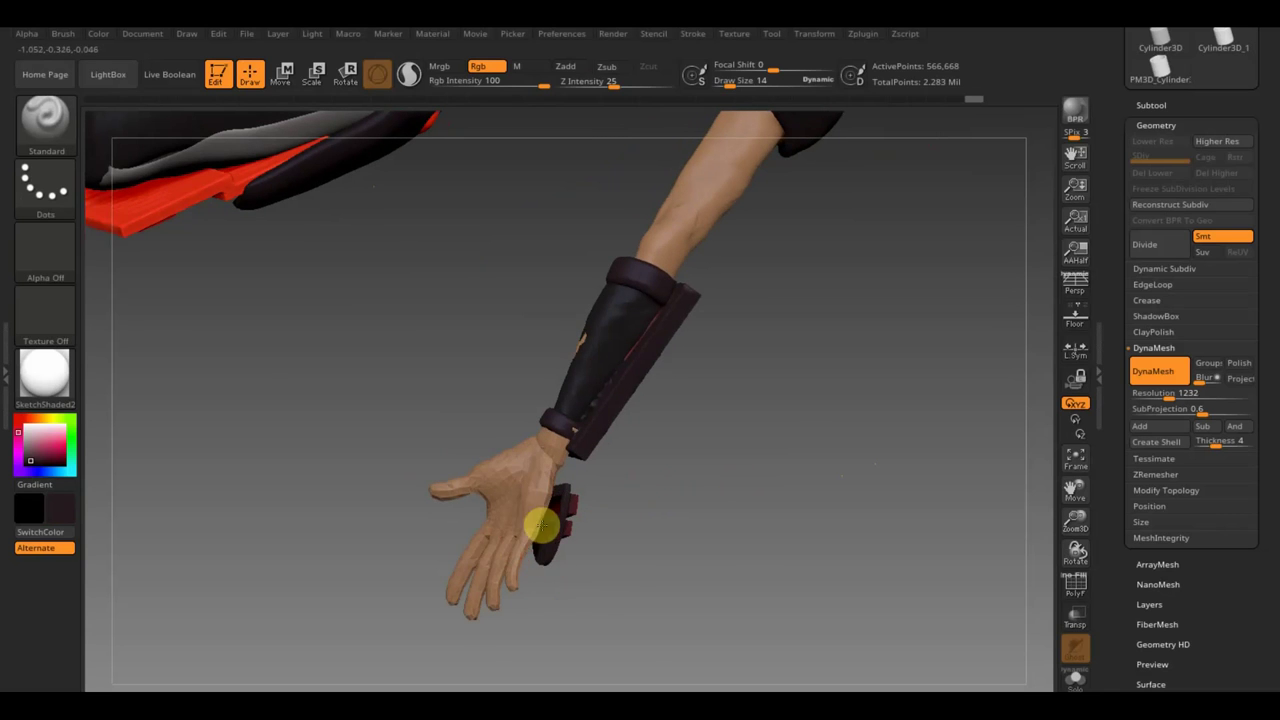
- Mask the hand band and rotate it with the gizmo to sit snugly below the bracer
{"action": "mouse_move", "coordinate": [832, 451]}
{"action": "left_mouse_down"}
{"action": "mouse_move", "coordinate": [741, 413]}
{"action": "mouse_move", "coordinate": [790, 480]}
{"action": "left_mouse_up"}
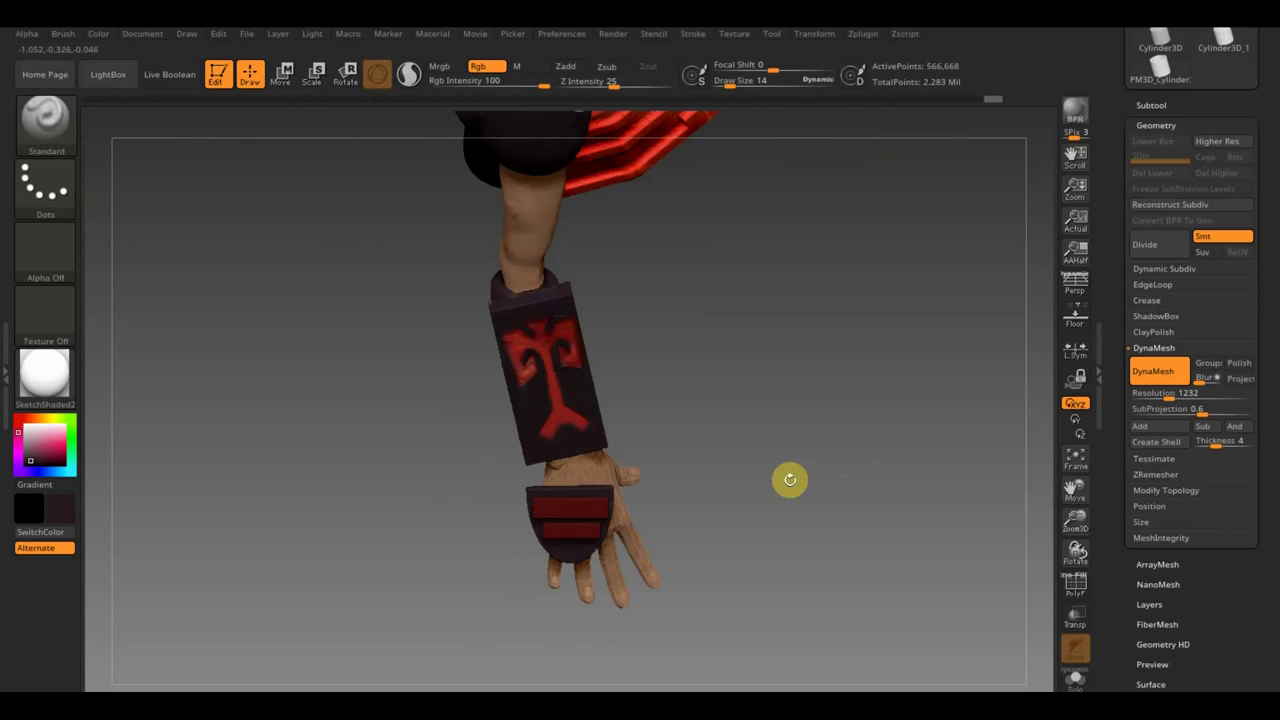
{"action": "left_click", "coordinate": [283, 74]}
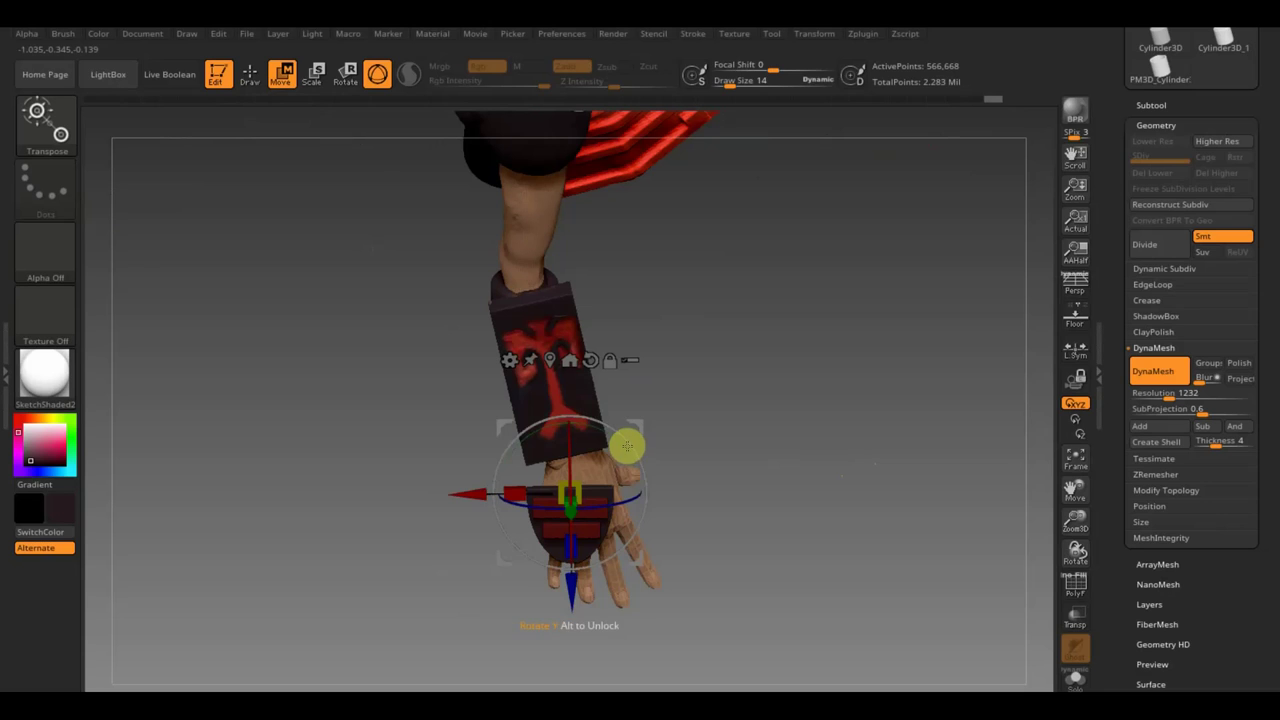
{"action": "left_click_drag", "start_coordinate": [626, 446], "coordinate": [633, 432]}
{"action": "key", "text": "ctrl"}
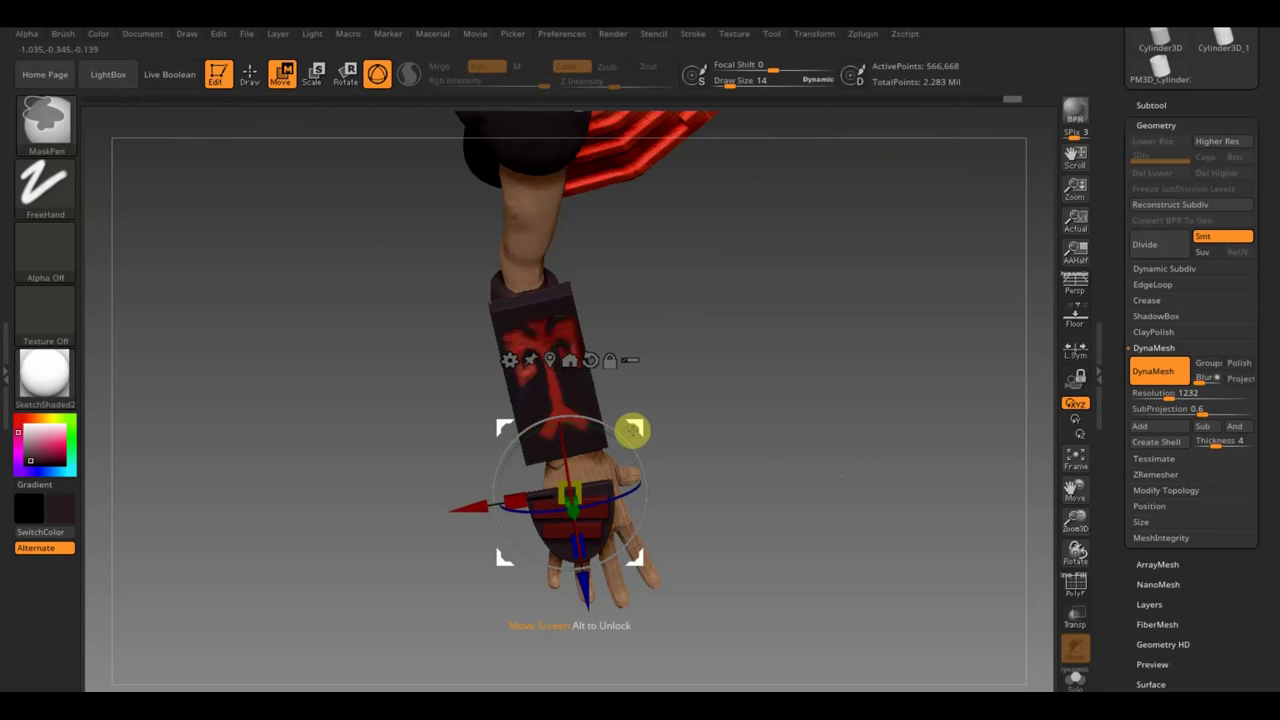
{"action": "left_click", "coordinate": [633, 430]}
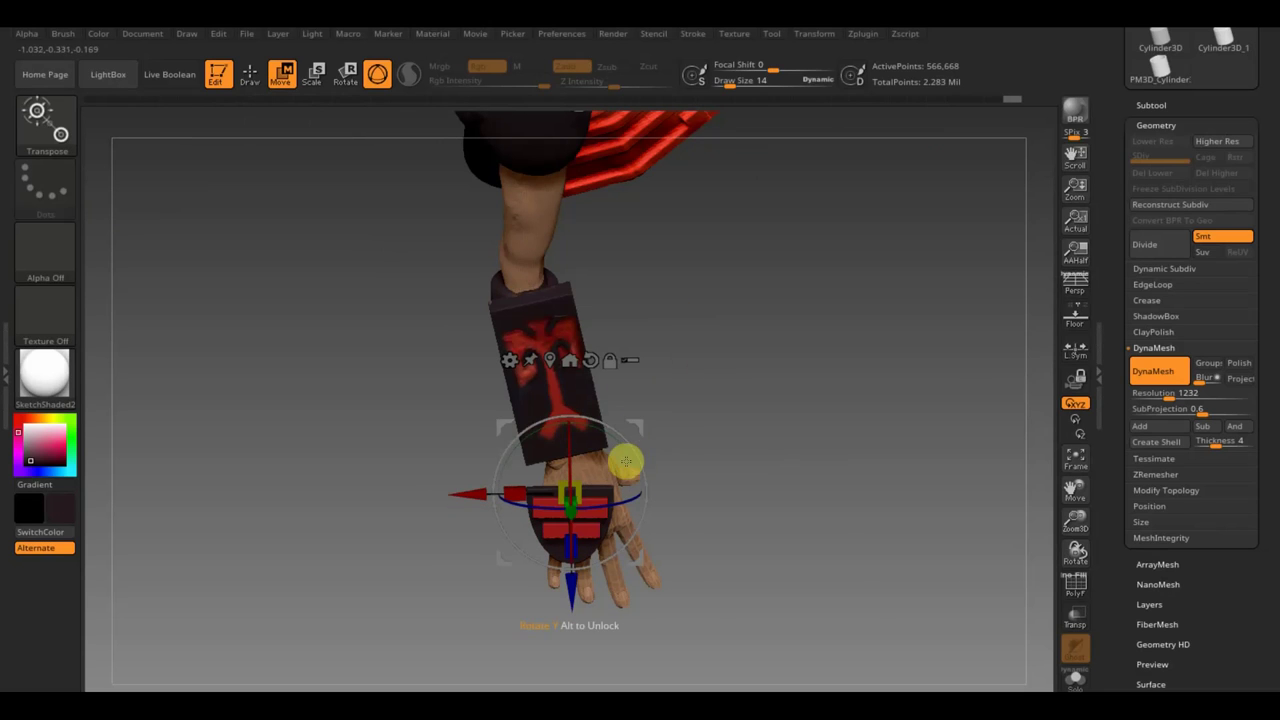
{"action": "mouse_move", "coordinate": [626, 461]}
{"action": "left_mouse_down"}
{"action": "mouse_move", "coordinate": [629, 431]}
{"action": "mouse_move", "coordinate": [655, 403]}
{"action": "mouse_move", "coordinate": [640, 391]}
{"action": "left_mouse_up"}
{"action": "mouse_move", "coordinate": [720, 403]}
{"action": "left_mouse_down"}
{"action": "mouse_move", "coordinate": [680, 376]}
{"action": "mouse_move", "coordinate": [626, 393]}
{"action": "mouse_move", "coordinate": [703, 374]}
{"action": "mouse_move", "coordinate": [746, 343]}
{"action": "mouse_move", "coordinate": [644, 411]}
{"action": "mouse_move", "coordinate": [628, 385]}
{"action": "left_mouse_up"}
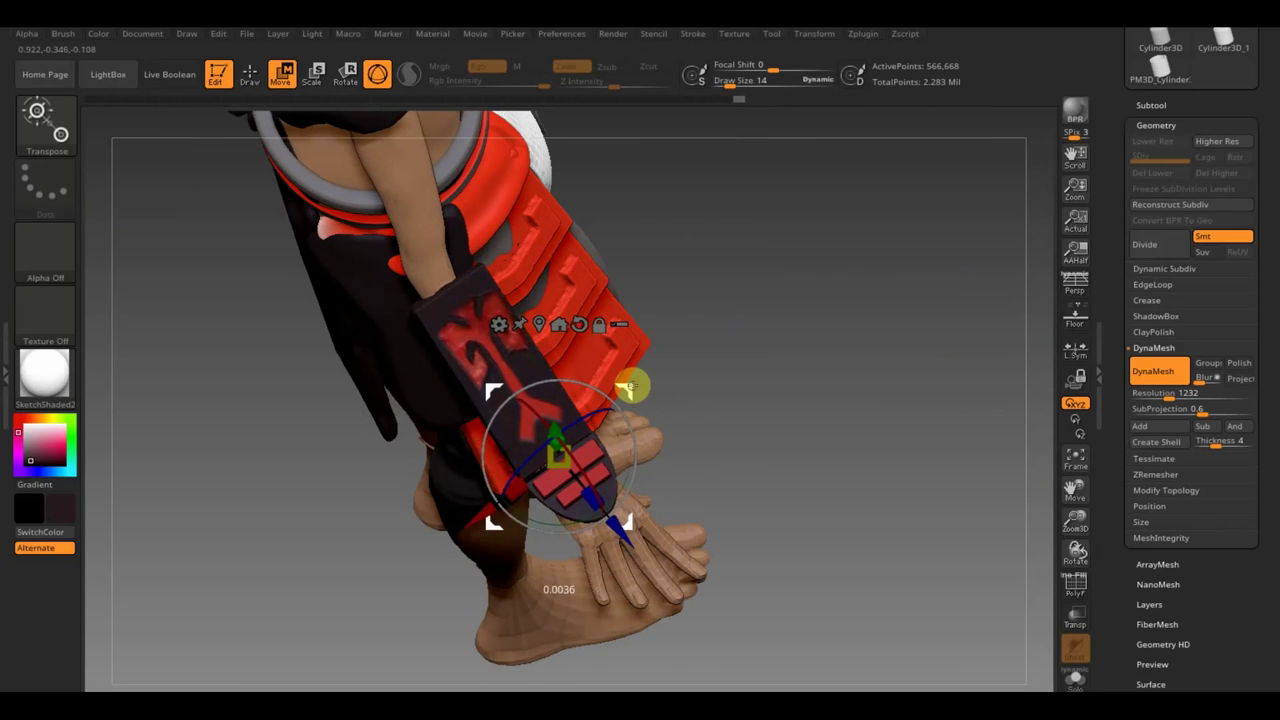
{"action": "mouse_move", "coordinate": [757, 429]}
{"action": "left_mouse_down"}
{"action": "mouse_move", "coordinate": [837, 274]}
{"action": "mouse_move", "coordinate": [789, 365]}
{"action": "mouse_move", "coordinate": [652, 409]}
{"action": "mouse_move", "coordinate": [766, 474]}
{"action": "mouse_move", "coordinate": [772, 506]}
{"action": "mouse_move", "coordinate": [609, 457]}
{"action": "mouse_move", "coordinate": [642, 483]}
{"action": "left_mouse_up"}
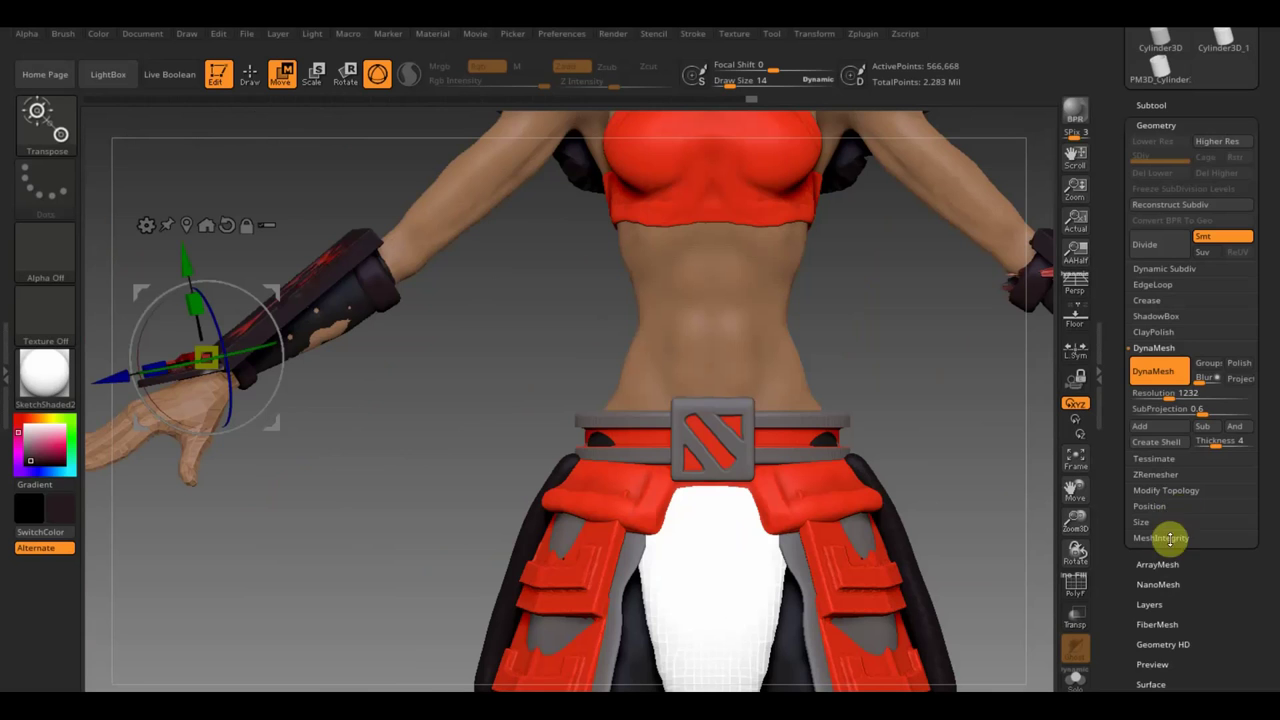
- Mirror and weld the bracer so both arms match
{"action": "left_click", "coordinate": [1178, 503]}
{"action": "left_click", "coordinate": [1189, 397]}
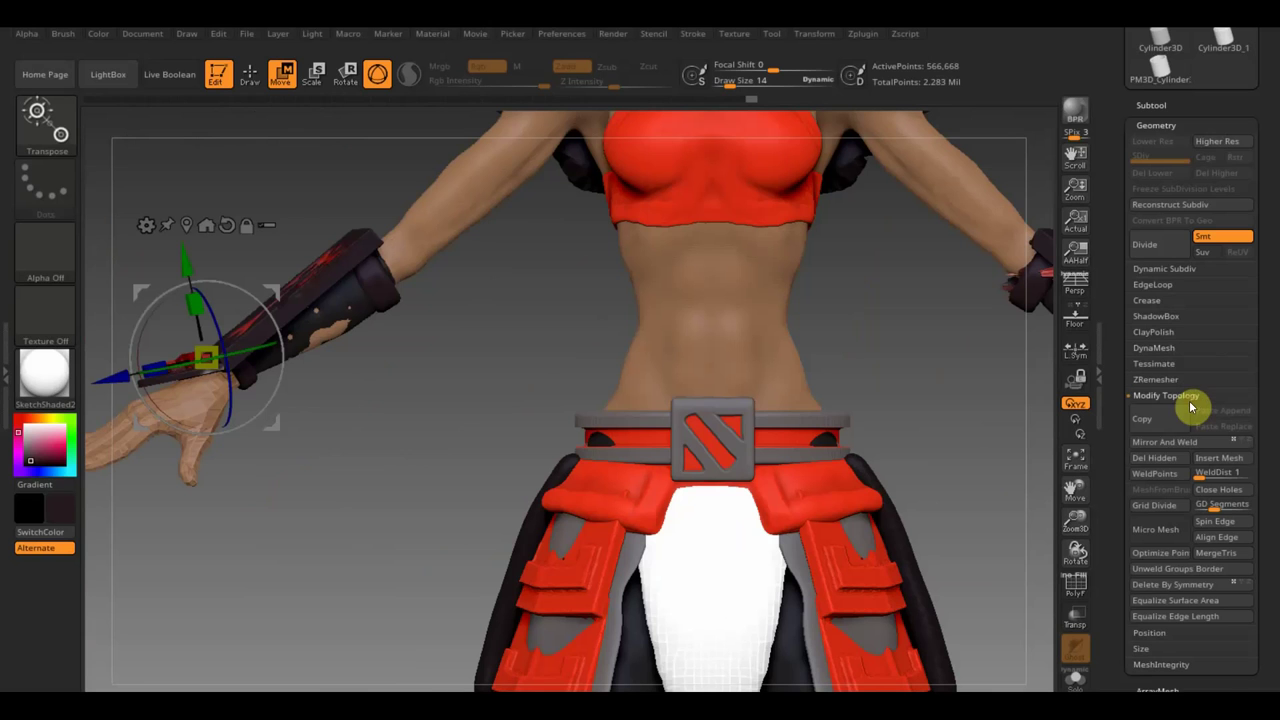
{"action": "left_click", "coordinate": [1175, 442]}
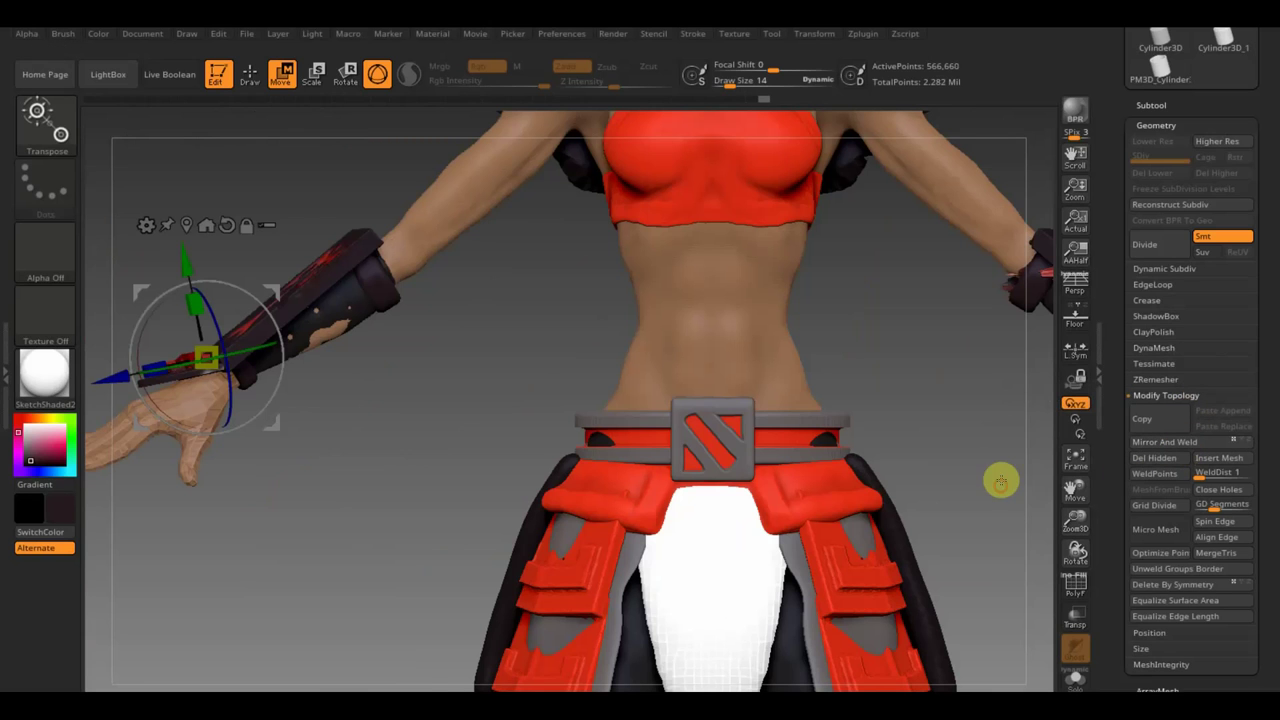
{"action": "mouse_move", "coordinate": [1000, 481]}
{"action": "left_mouse_down"}
{"action": "mouse_move", "coordinate": [951, 400]}
{"action": "mouse_move", "coordinate": [914, 374]}
{"action": "mouse_move", "coordinate": [884, 524]}
{"action": "mouse_move", "coordinate": [871, 477]}
{"action": "mouse_move", "coordinate": [823, 509]}
{"action": "mouse_move", "coordinate": [854, 487]}
{"action": "left_mouse_up"}
- Save the project and return to Draw mode
{"action": "key", "text": "ctrl+s"}
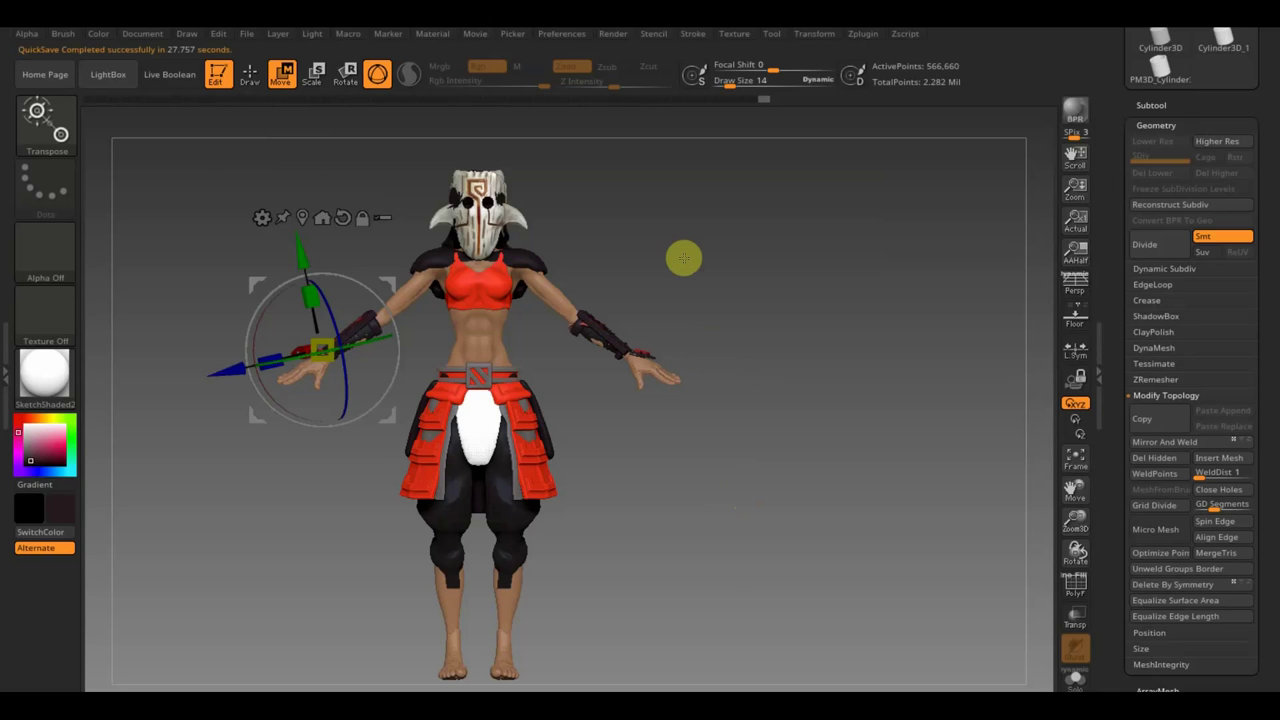
{"action": "mouse_move", "coordinate": [684, 258]}
{"action": "left_mouse_down"}
{"action": "mouse_move", "coordinate": [731, 249]}
{"action": "mouse_move", "coordinate": [834, 266]}
{"action": "mouse_move", "coordinate": [677, 271]}
{"action": "mouse_move", "coordinate": [729, 272]}
{"action": "left_mouse_up"}
{"action": "left_click", "coordinate": [250, 73]}
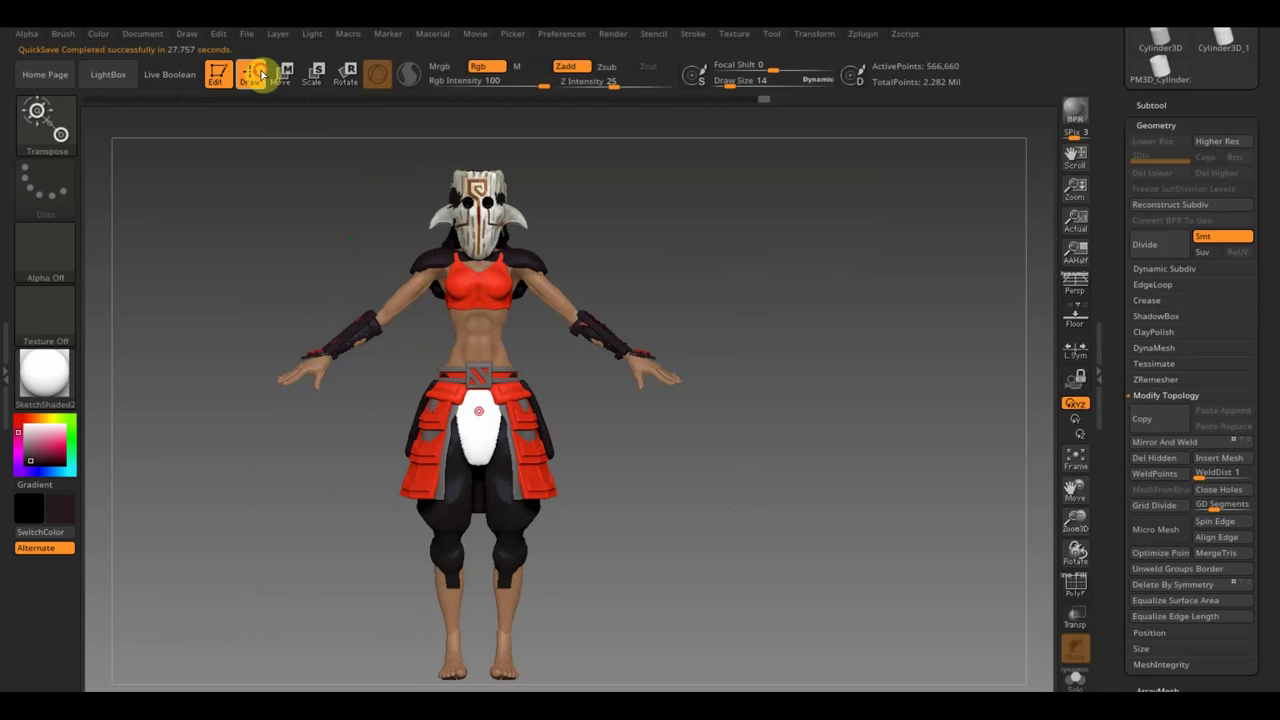
{"action": "key", "text": "n"}
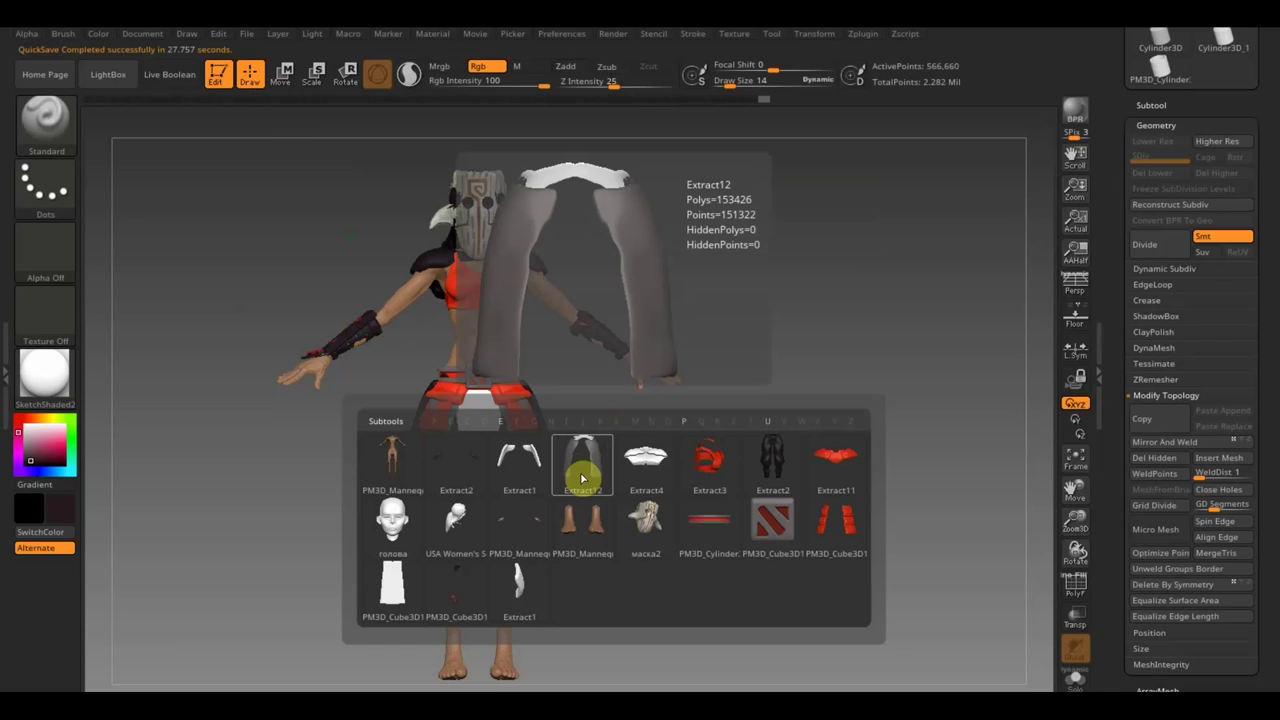
- Select the USA Women's Soccer3 hair subtool and solo it
{"action": "left_click", "coordinate": [458, 525]}
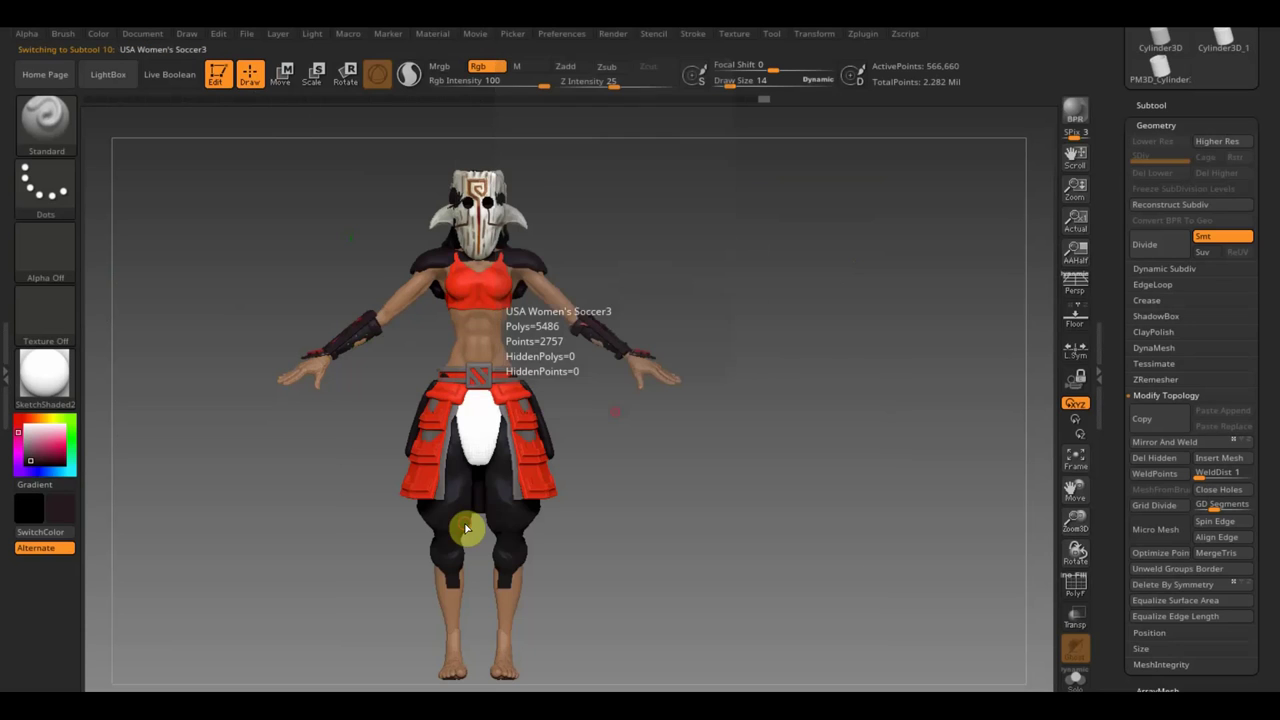
{"action": "mouse_move", "coordinate": [710, 247]}
{"action": "left_mouse_down"}
{"action": "mouse_move", "coordinate": [731, 217]}
{"action": "mouse_move", "coordinate": [757, 229]}
{"action": "left_mouse_up"}
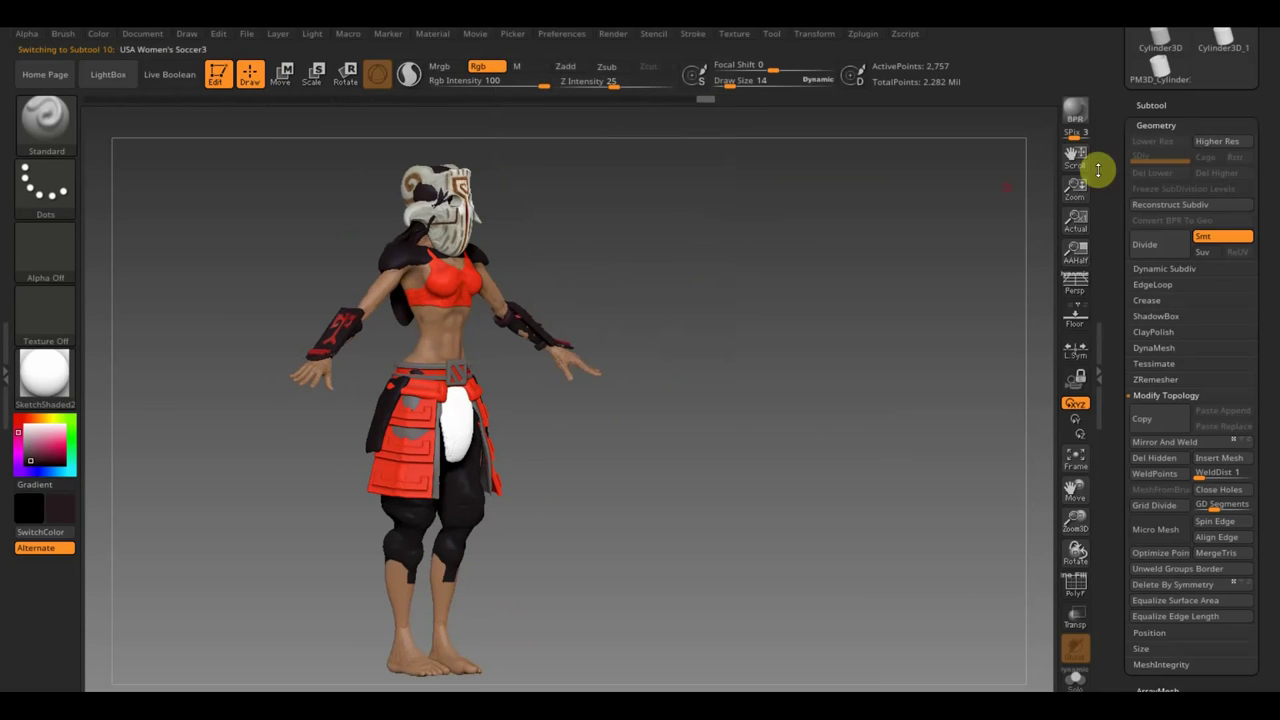
{"action": "left_click", "coordinate": [1160, 102]}
{"action": "left_click", "coordinate": [1237, 137]}
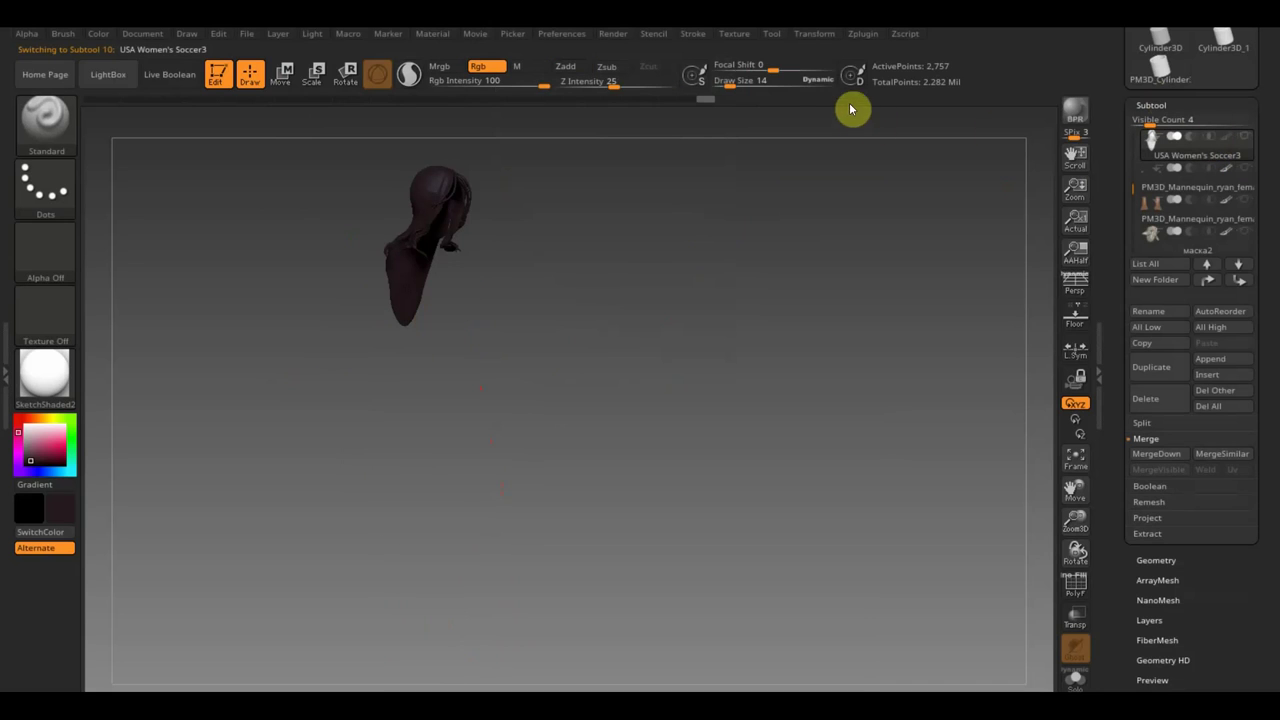
- Polypaint the hair near-white with a larger brush, then show all other pieces again
{"action": "left_click_drag", "start_coordinate": [730, 86], "coordinate": [744, 88]}
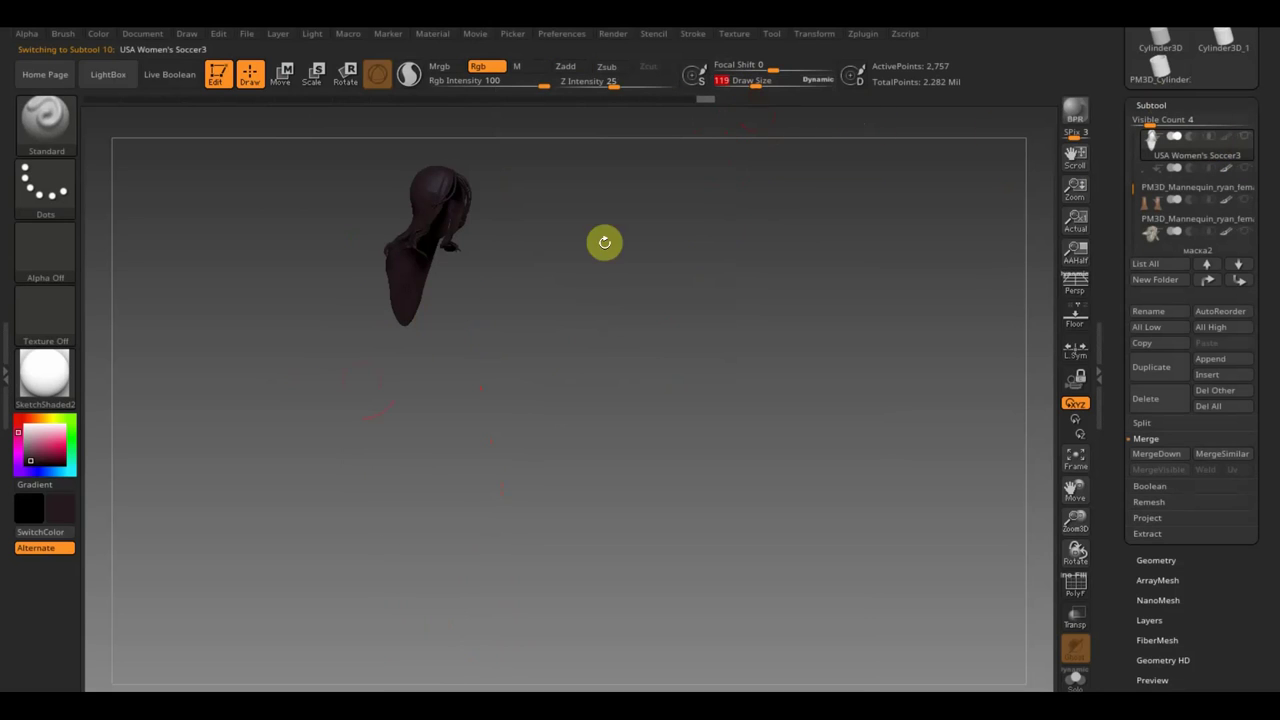
{"action": "left_click", "coordinate": [62, 505]}
{"action": "left_click", "coordinate": [56, 425]}
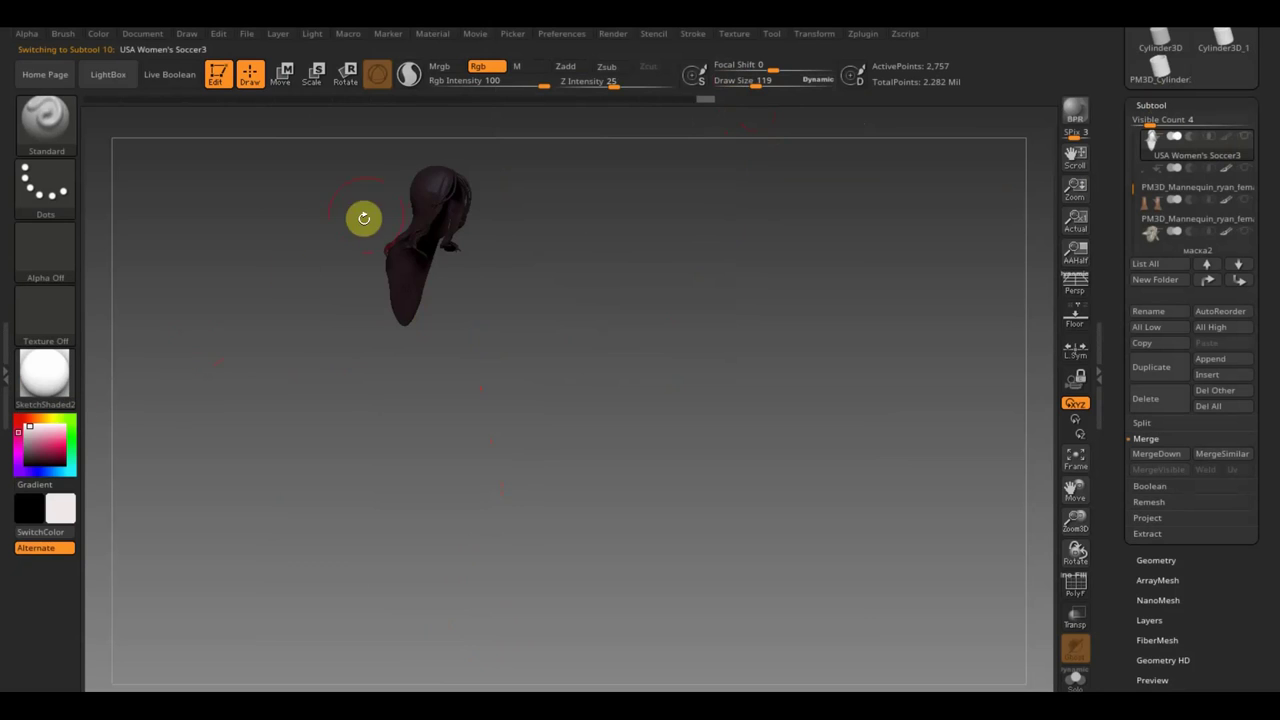
{"action": "mouse_move", "coordinate": [363, 217]}
{"action": "left_mouse_down"}
{"action": "mouse_move", "coordinate": [440, 195]}
{"action": "mouse_move", "coordinate": [412, 293]}
{"action": "left_mouse_up"}
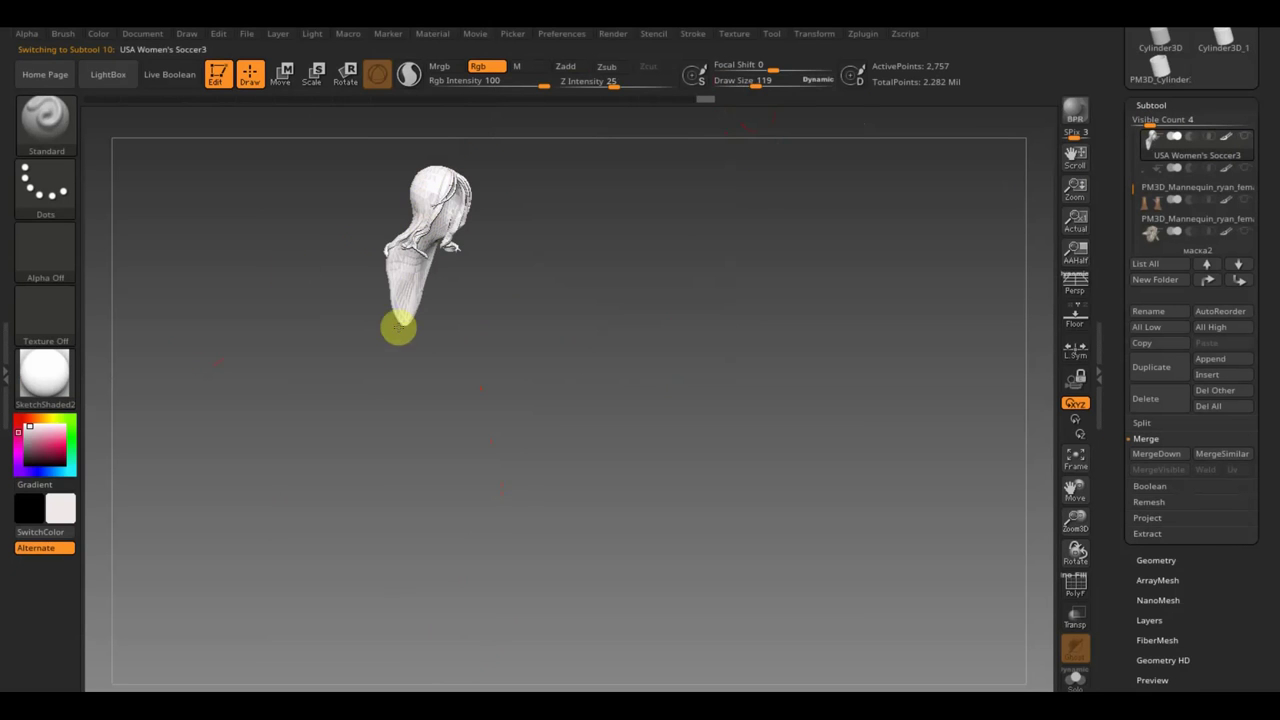
{"action": "key", "text": "shift"}
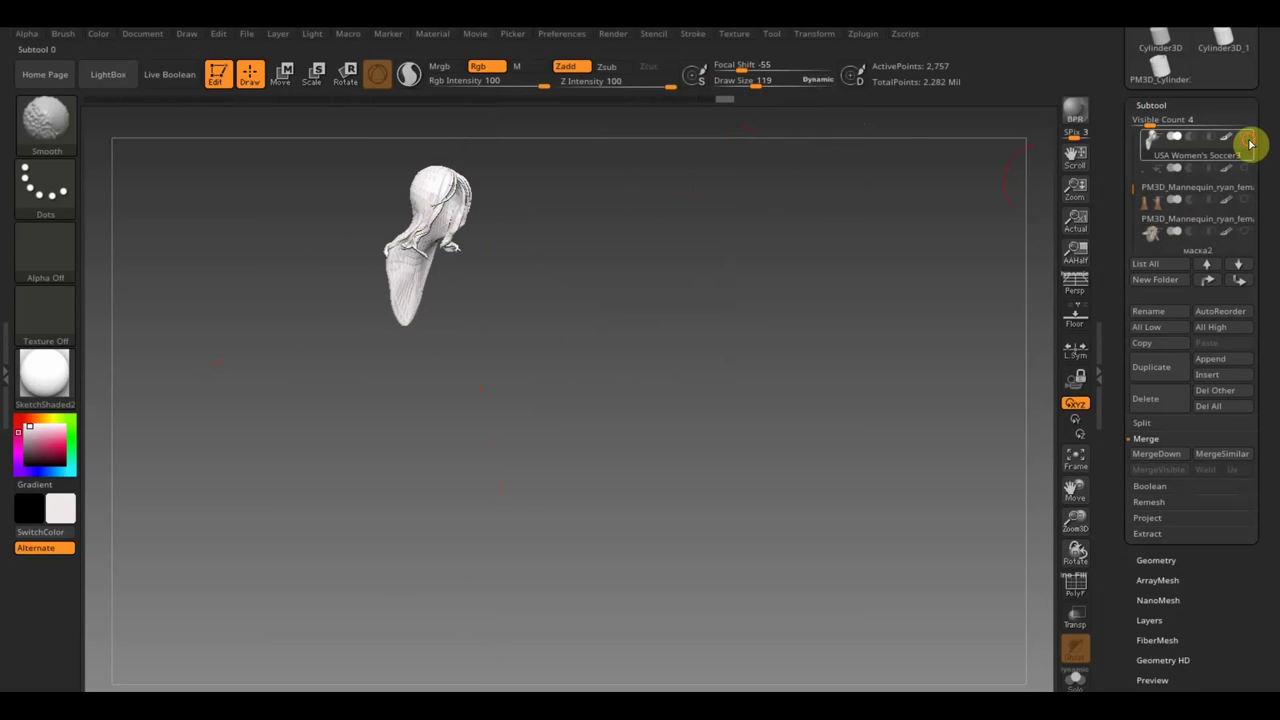
{"action": "left_click", "coordinate": [1250, 143], "text": "shift"}
{"action": "mouse_move", "coordinate": [791, 300]}
{"action": "left_mouse_down"}
{"action": "mouse_move", "coordinate": [894, 297]}
{"action": "mouse_move", "coordinate": [806, 311]}
{"action": "mouse_move", "coordinate": [751, 300]}
{"action": "left_mouse_up"}
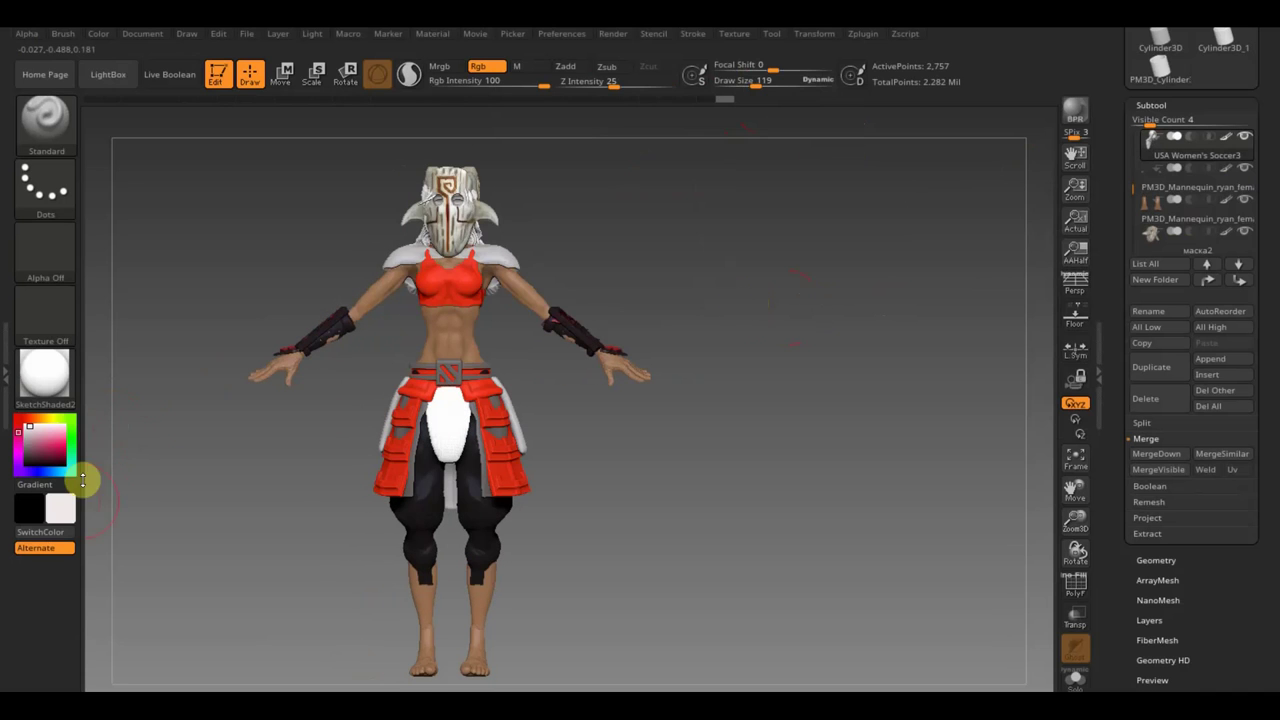
- Set the paint colour to an orange-brown
{"action": "left_click", "coordinate": [83, 481]}
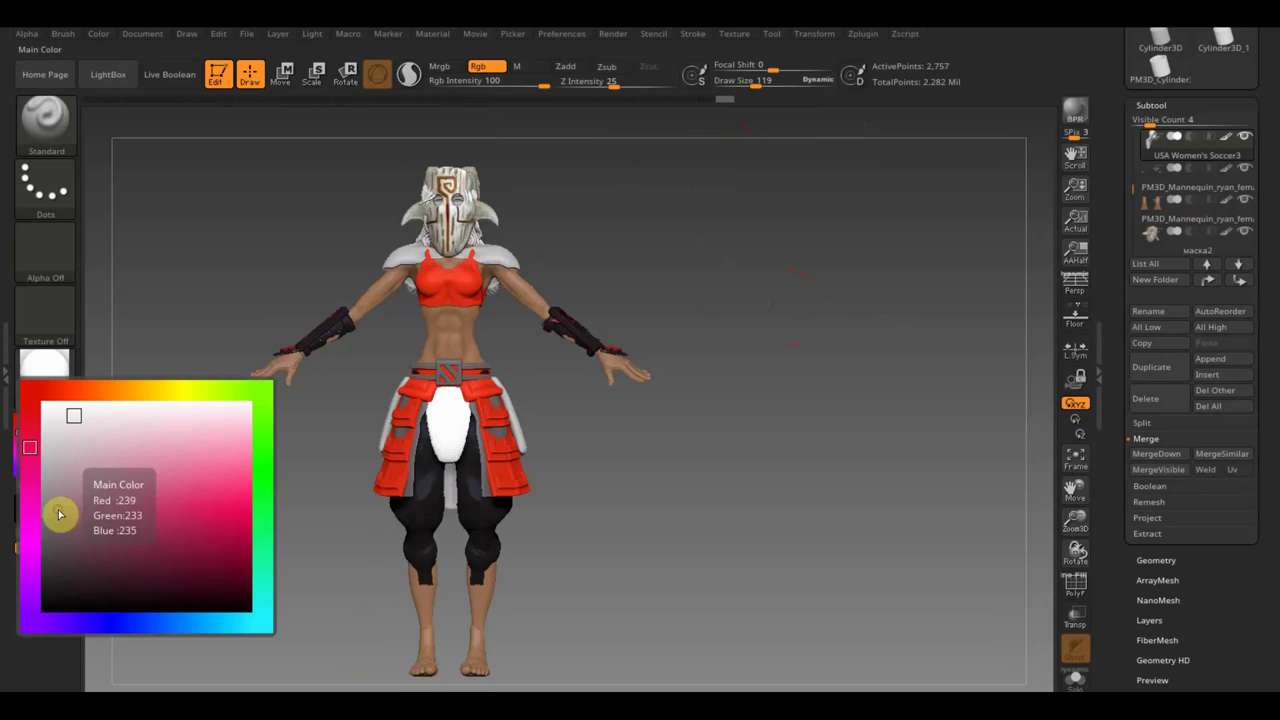
{"action": "left_click", "coordinate": [121, 389]}
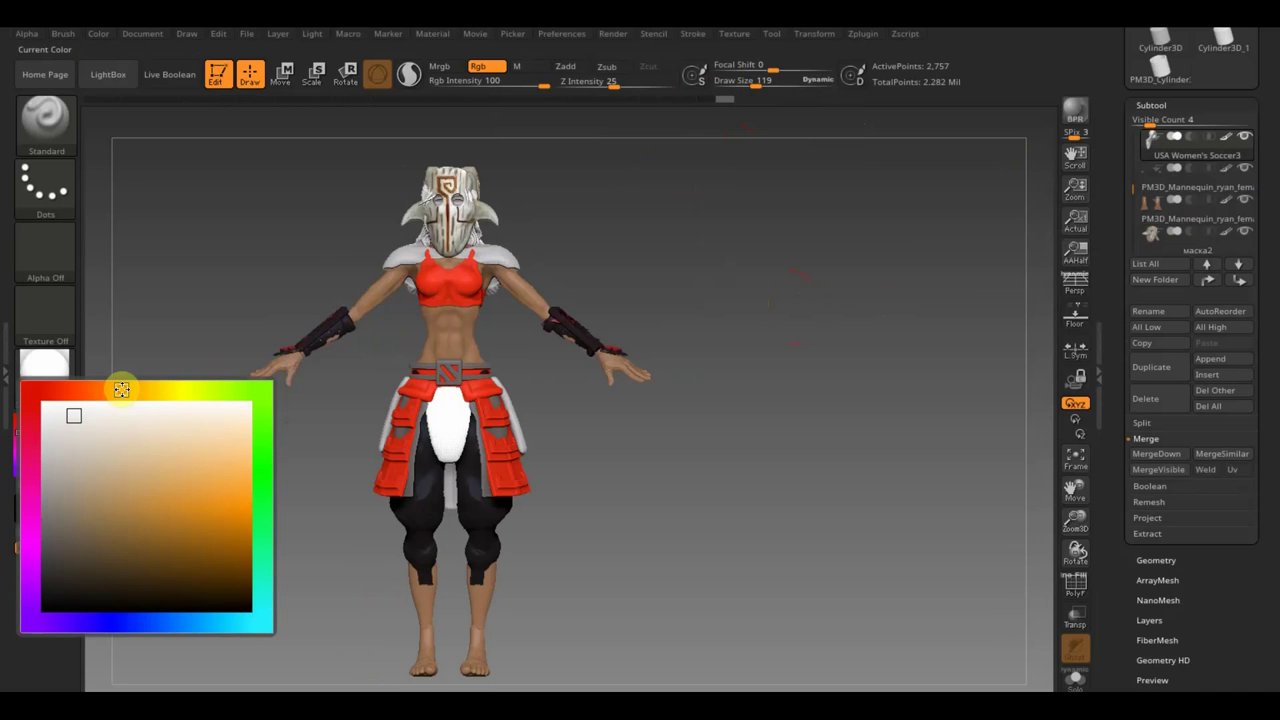
{"action": "left_click", "coordinate": [160, 532]}
- Select the PM3D_Cube3D1_2 loincloth subtool and zoom in on the character's back
{"action": "key", "text": "n"}
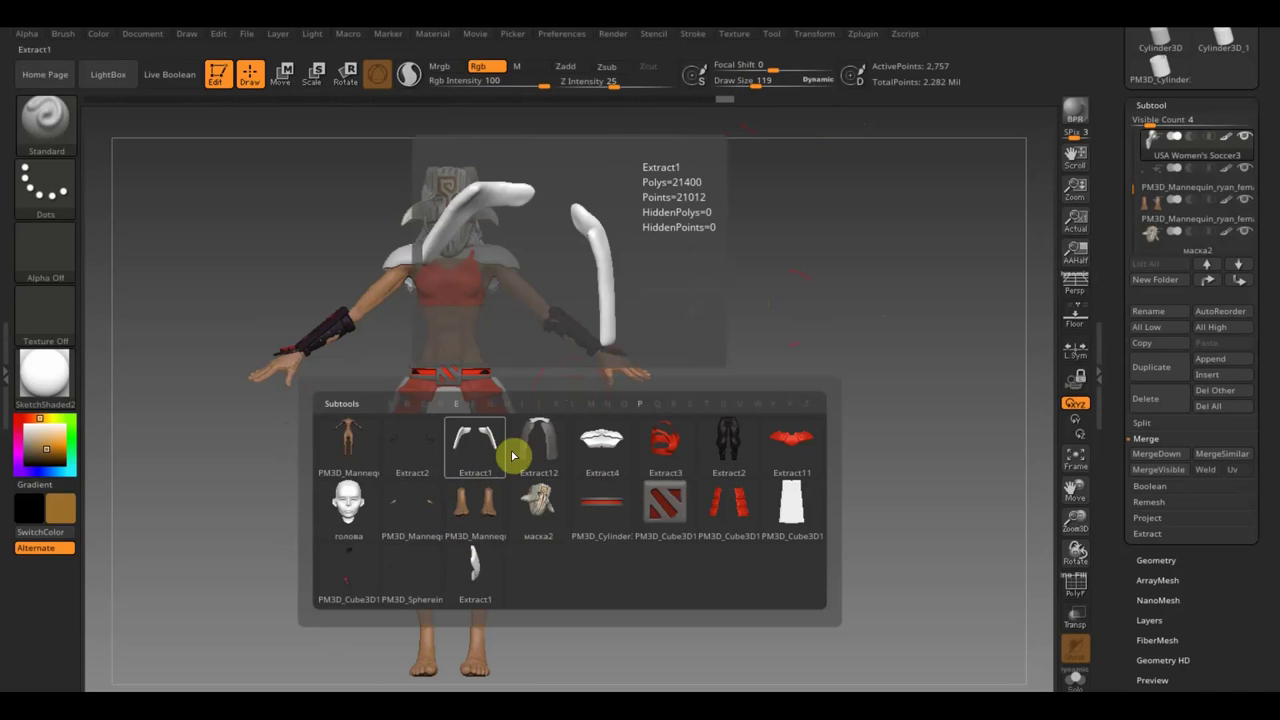
{"action": "left_click", "coordinate": [789, 503]}
{"action": "left_click_drag", "start_coordinate": [729, 414], "coordinate": [750, 425]}
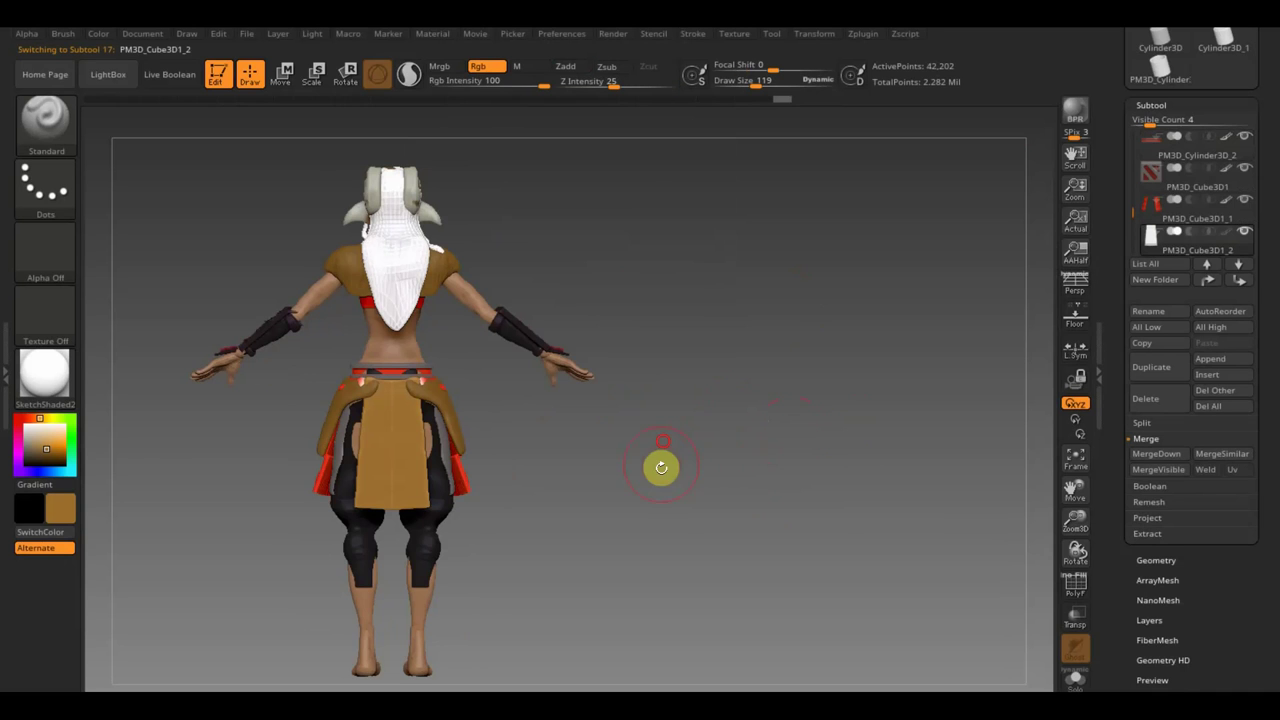
{"action": "mouse_move", "coordinate": [661, 467]}
{"action": "left_mouse_down", "text": "alt"}
{"action": "mouse_move", "coordinate": [677, 423]}
{"action": "mouse_move", "coordinate": [749, 500]}
{"action": "mouse_move", "coordinate": [834, 274]}
{"action": "left_mouse_up", "text": "alt"}
- Toggle the reference picture overlay on and off over the back of the model
{"action": "key", "text": "shift+z"}
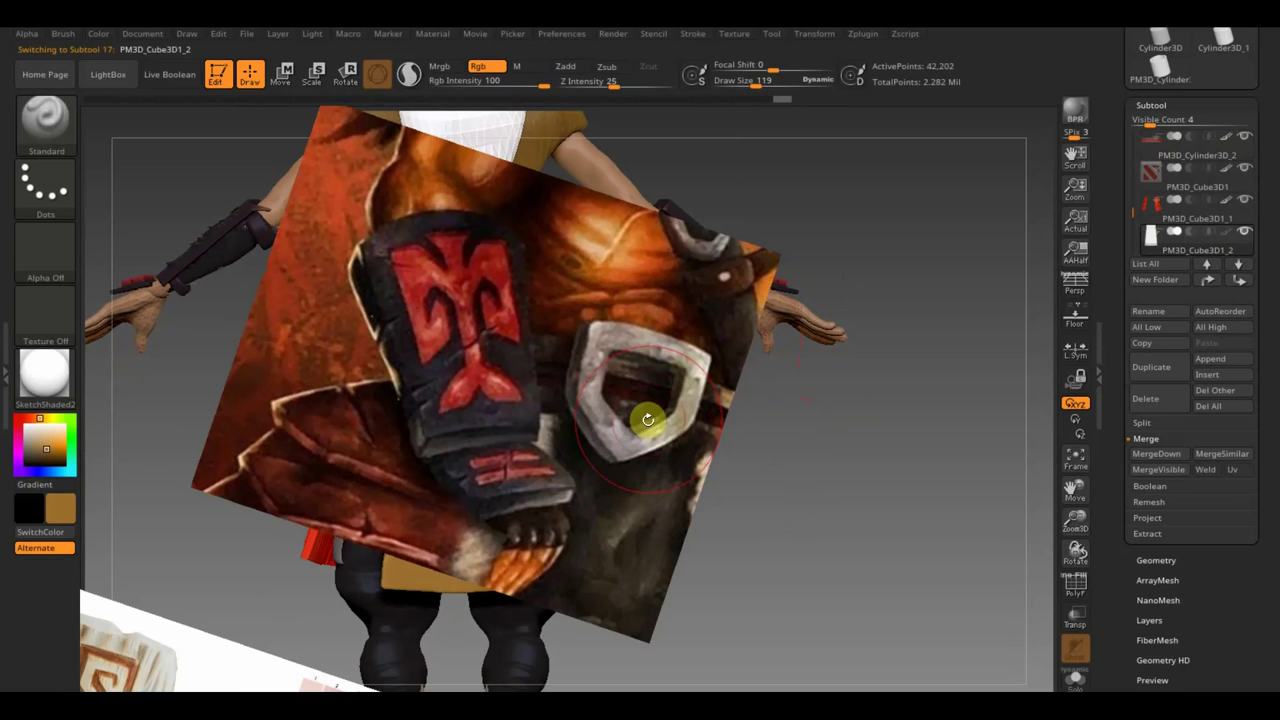
{"action": "key", "text": "shift+z"}
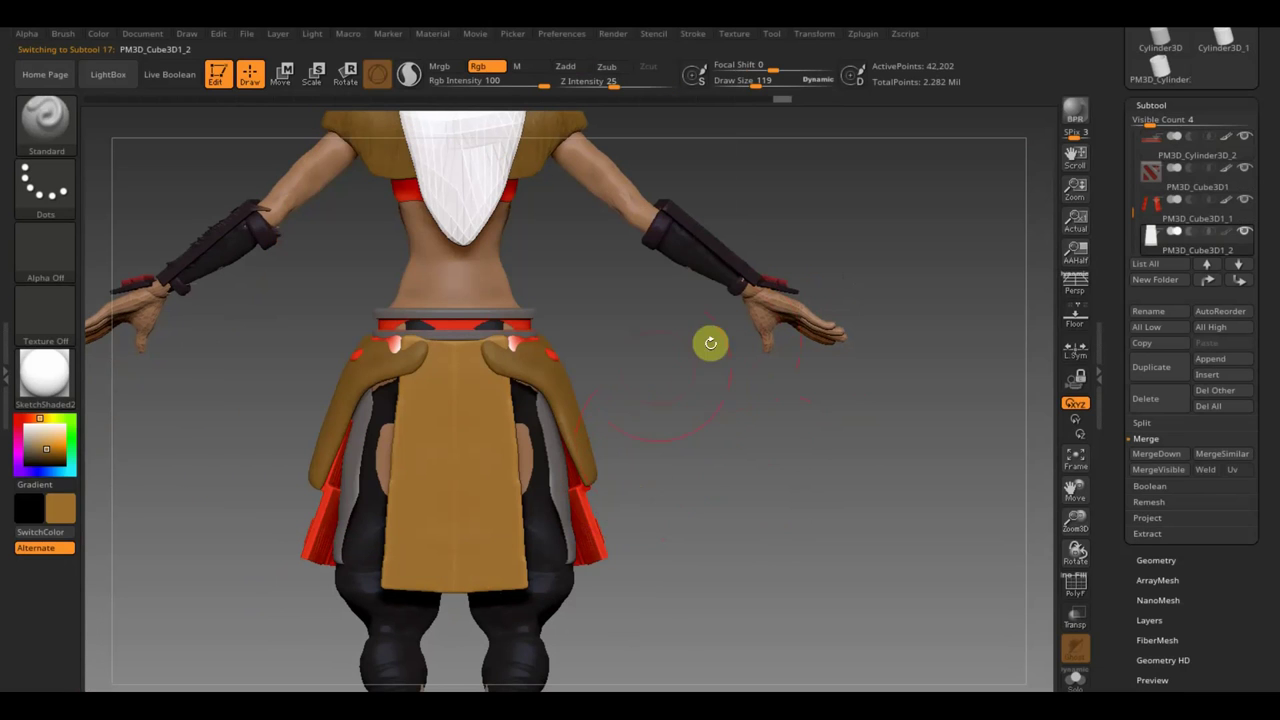
{"action": "key", "text": "shift+z"}
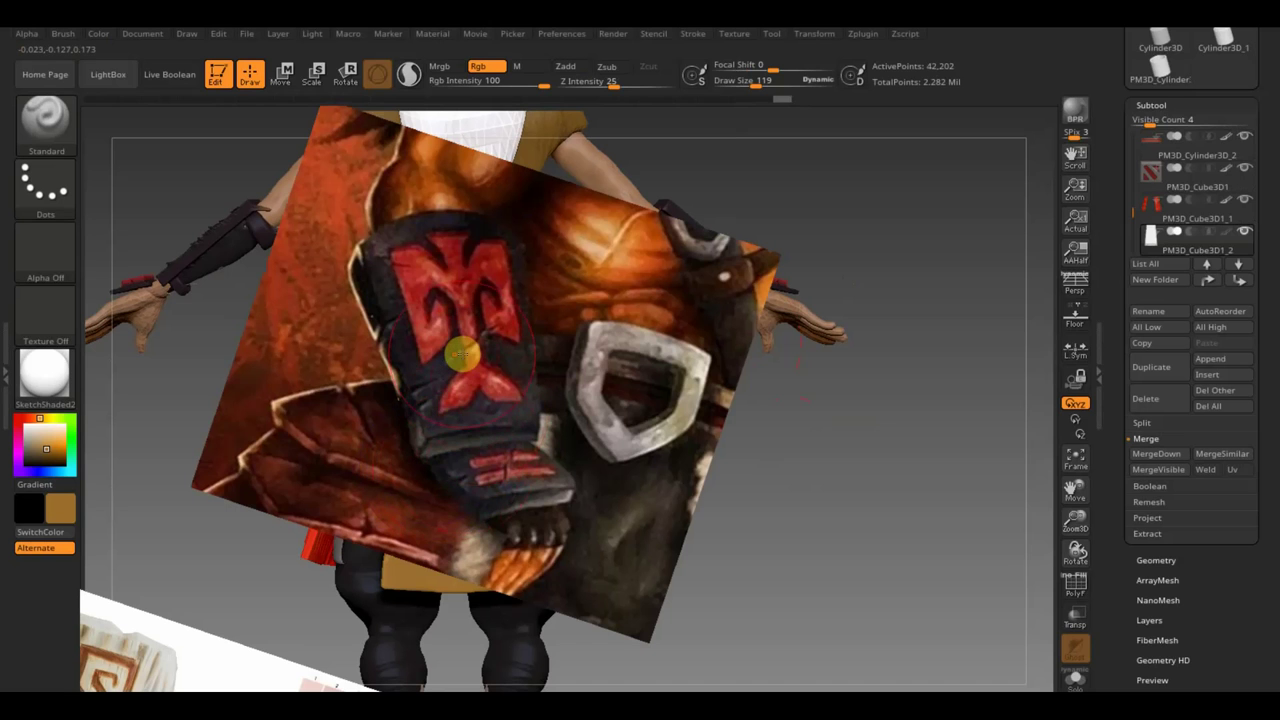
{"action": "key", "text": "shift+z"}
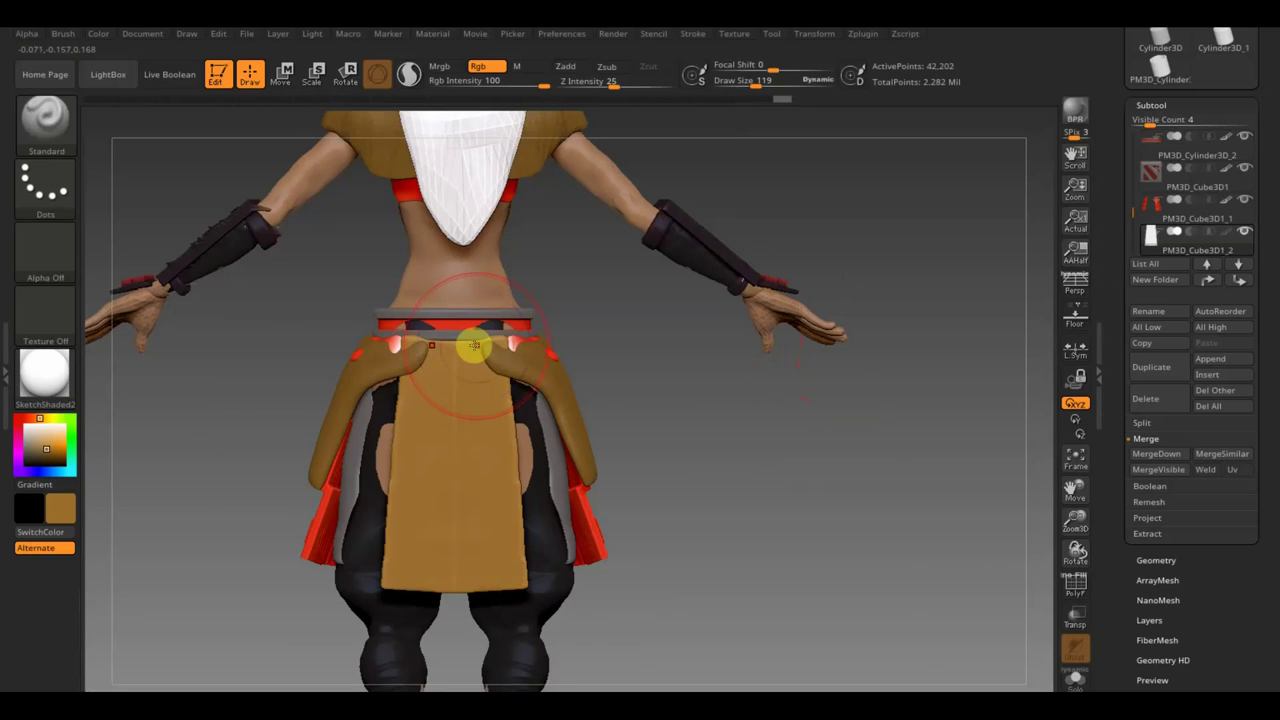
{"action": "key", "text": "shift+z"}
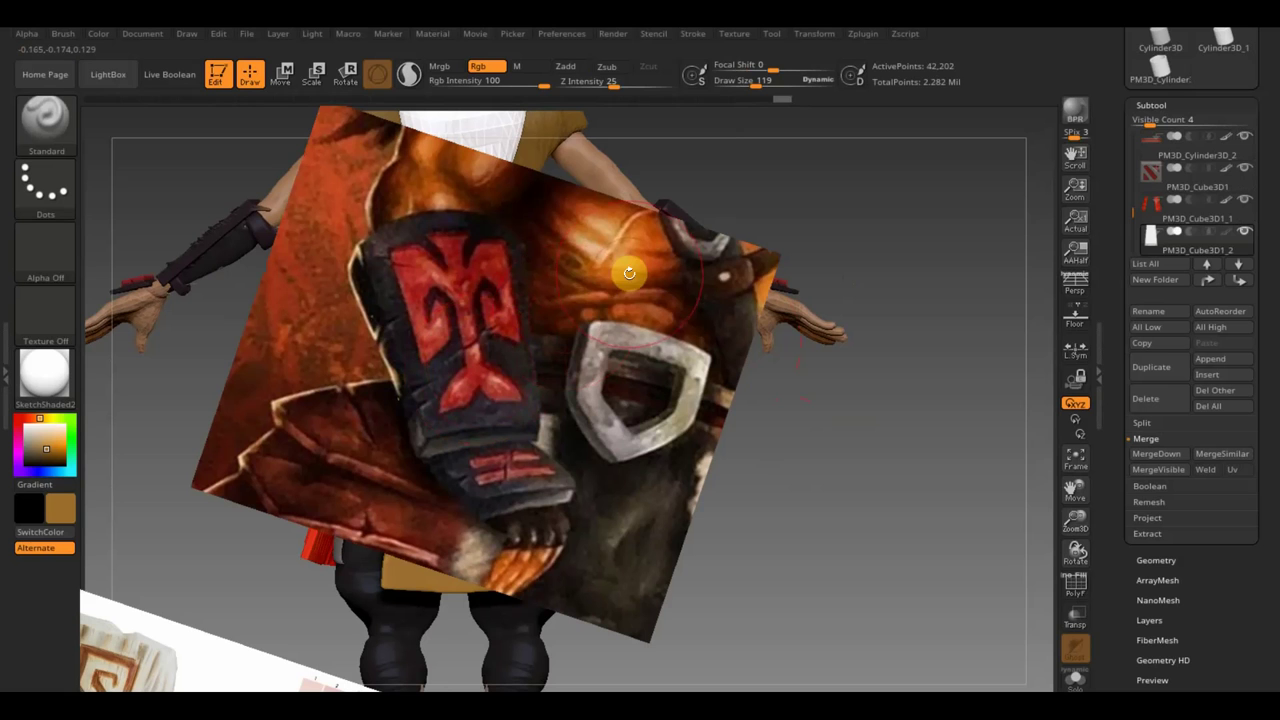
- Move, rotate and scale the reference emblem to fit the back cloth, keeping it fully opaque
{"action": "key", "text": "z"}
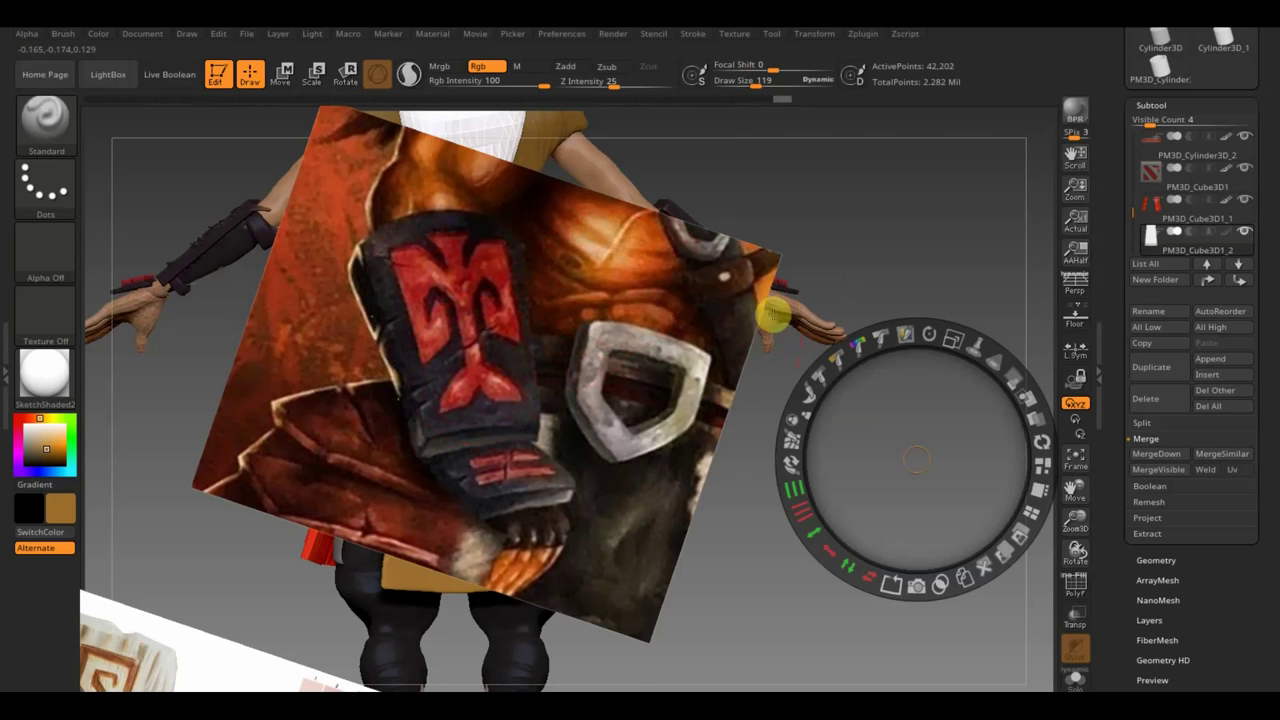
{"action": "mouse_move", "coordinate": [935, 388]}
{"action": "left_mouse_down"}
{"action": "mouse_move", "coordinate": [925, 432]}
{"action": "mouse_move", "coordinate": [931, 355]}
{"action": "mouse_move", "coordinate": [943, 513]}
{"action": "left_mouse_up"}
{"action": "left_click_drag", "start_coordinate": [937, 449], "coordinate": [944, 453]}
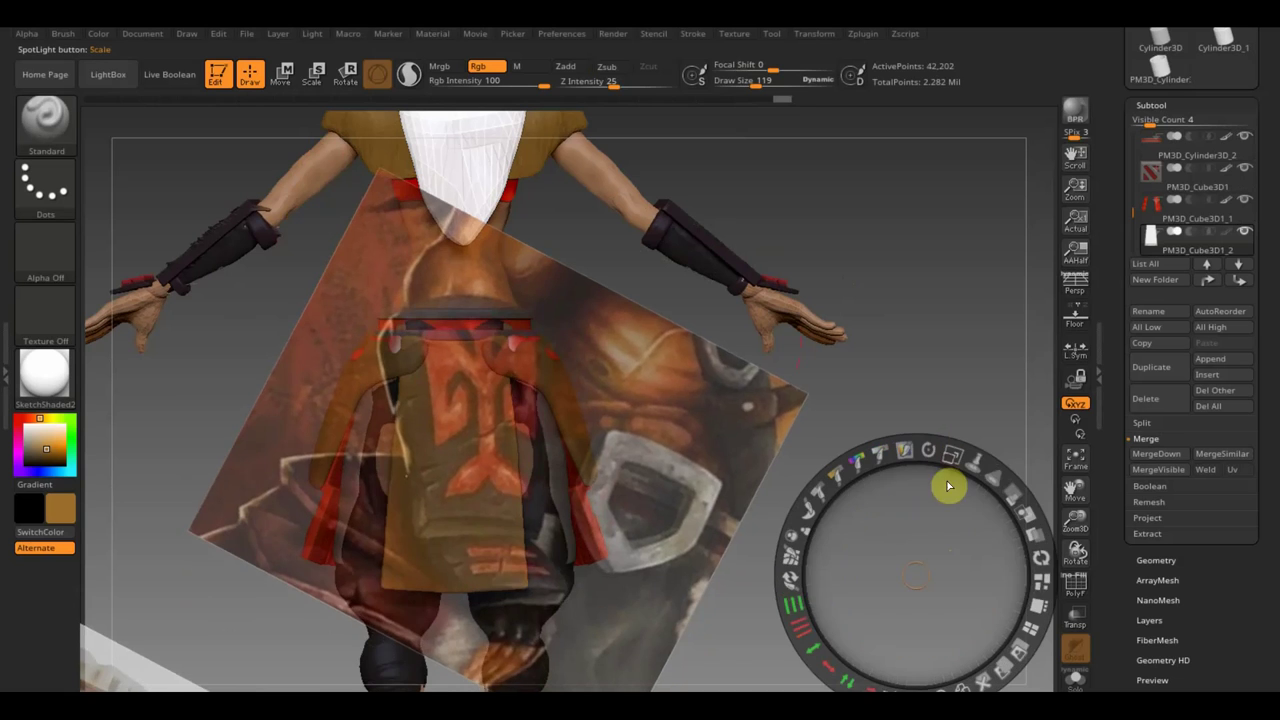
{"action": "left_click_drag", "start_coordinate": [944, 453], "coordinate": [929, 577]}
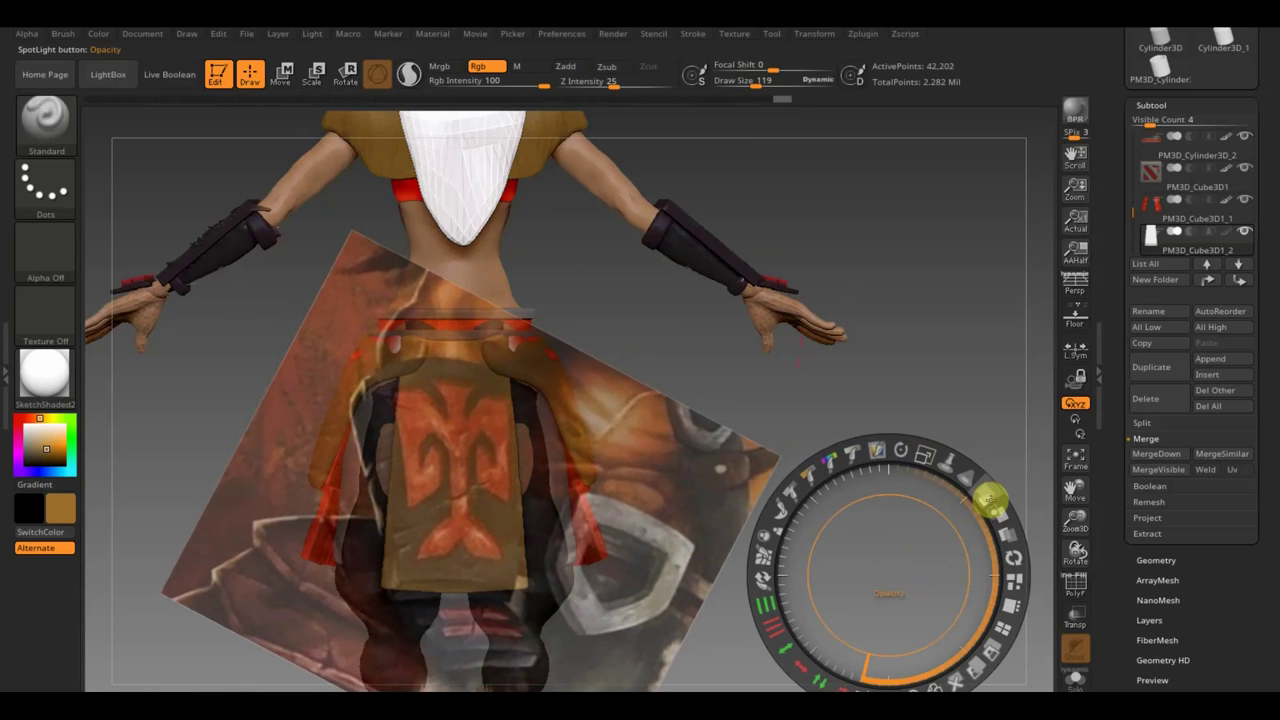
{"action": "left_click_drag", "start_coordinate": [988, 505], "coordinate": [923, 434]}
{"action": "key", "text": "z"}
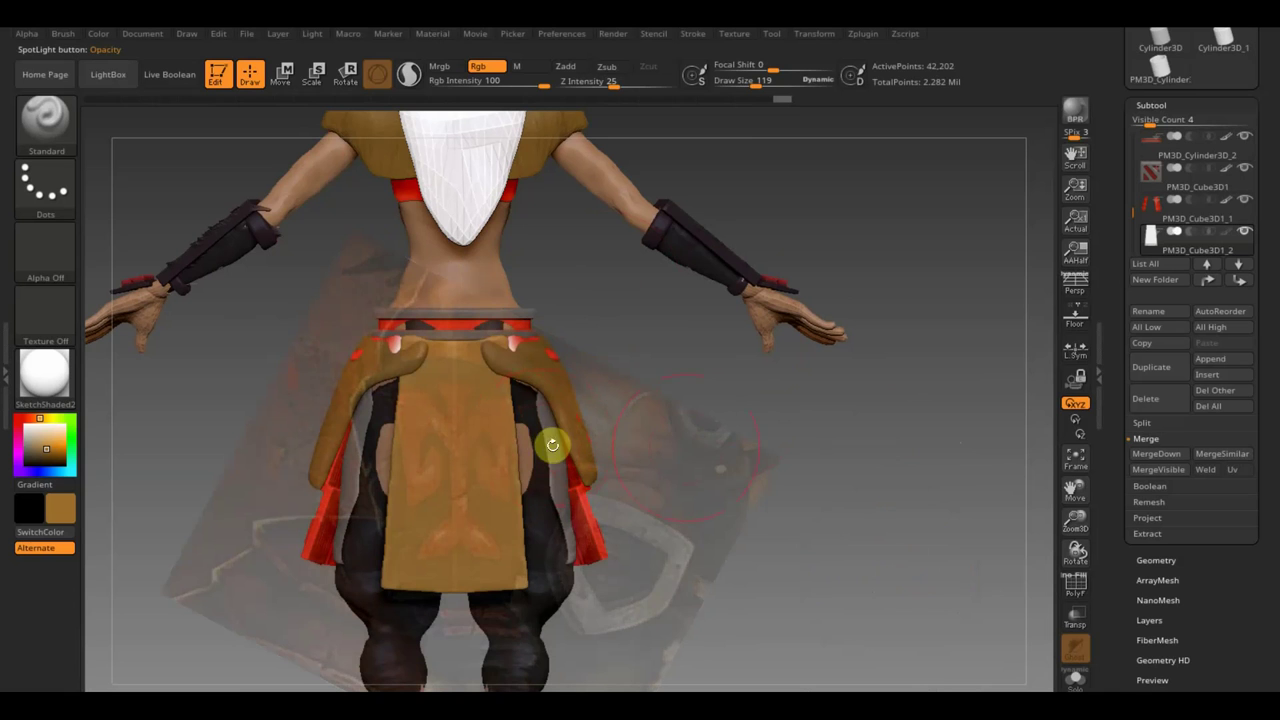
{"action": "key", "text": "z"}
{"action": "mouse_move", "coordinate": [994, 491]}
{"action": "left_mouse_down"}
{"action": "mouse_move", "coordinate": [1012, 562]}
{"action": "mouse_move", "coordinate": [995, 640]}
{"action": "left_mouse_up"}
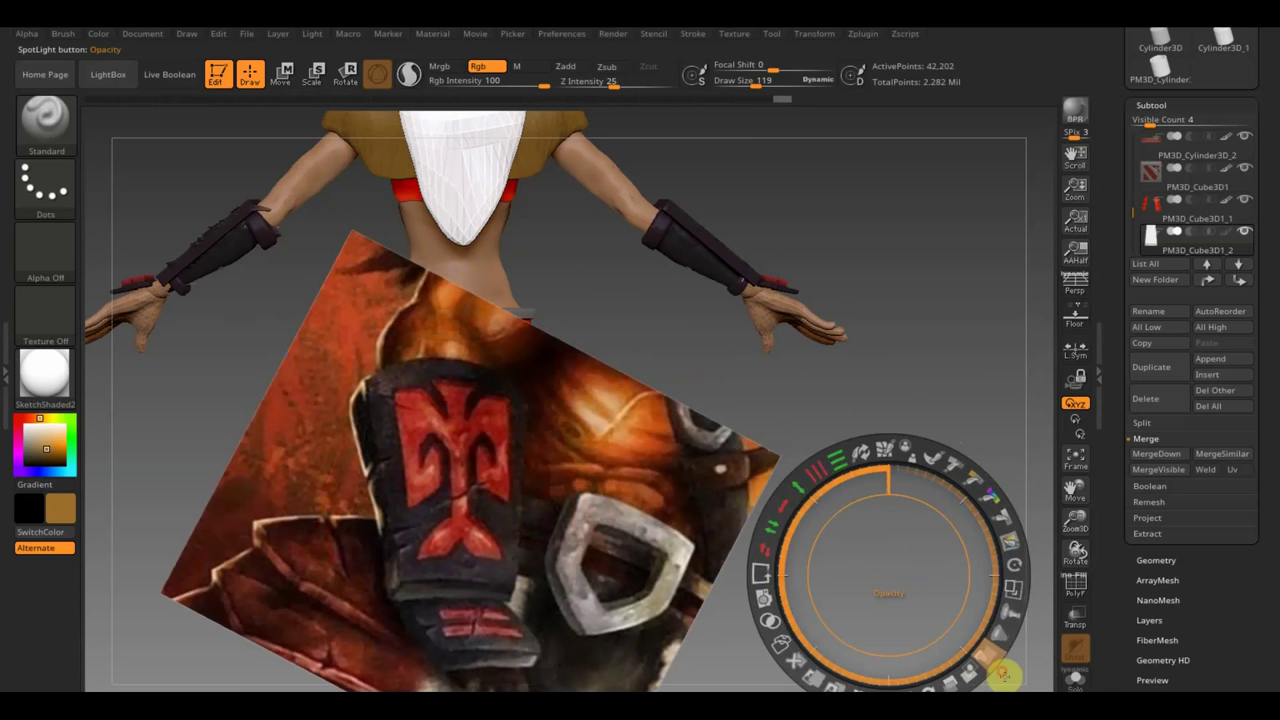
{"action": "key", "text": "z"}
- Paint the emblem onto the back loincloth and hide the reference picture
{"action": "mouse_move", "coordinate": [477, 430]}
{"action": "left_mouse_down"}
{"action": "mouse_move", "coordinate": [483, 553]}
{"action": "mouse_move", "coordinate": [469, 497]}
{"action": "mouse_move", "coordinate": [431, 501]}
{"action": "mouse_move", "coordinate": [452, 385]}
{"action": "left_mouse_up"}
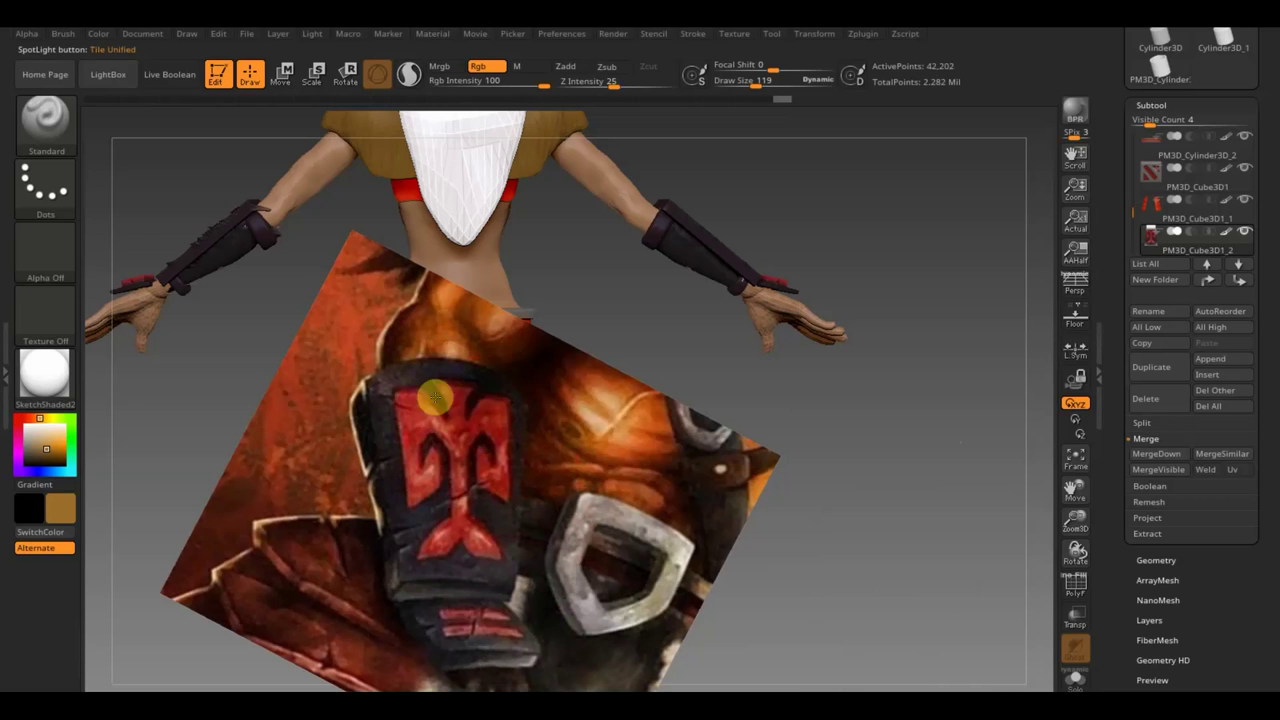
{"action": "key", "text": "shift+z"}
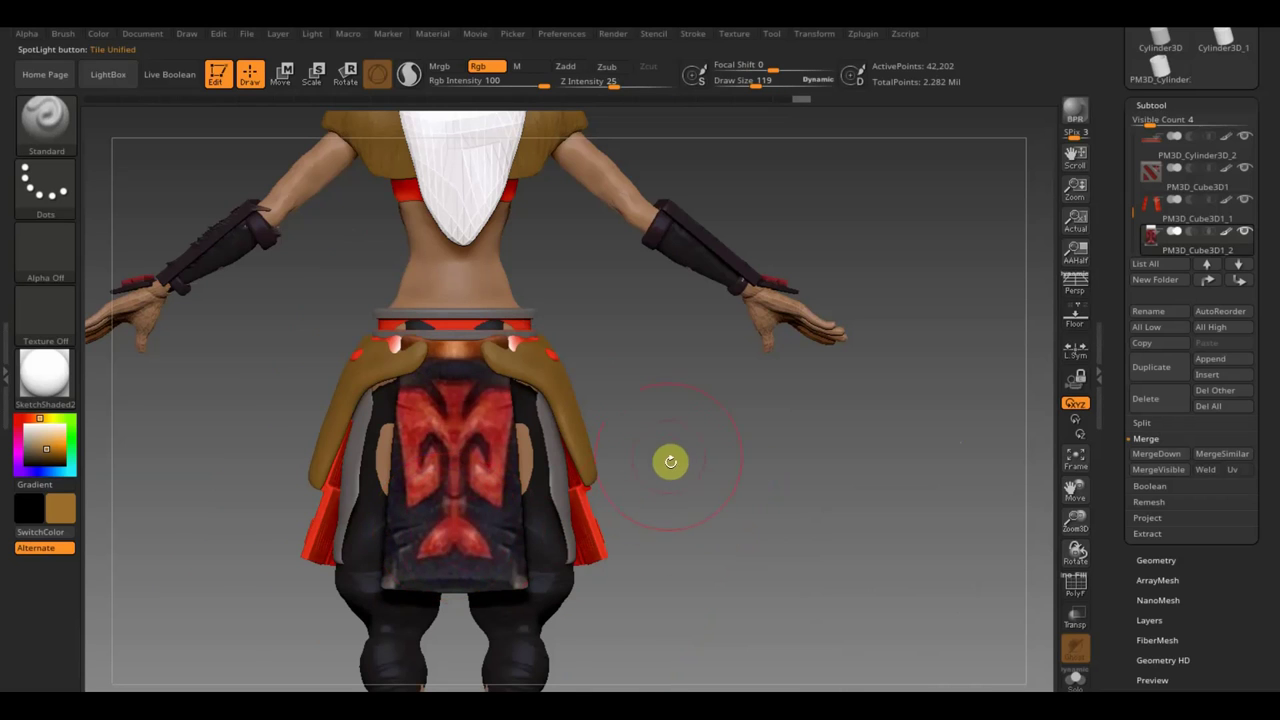
{"action": "mouse_move", "coordinate": [697, 466]}
{"action": "left_mouse_down"}
{"action": "mouse_move", "coordinate": [700, 434]}
{"action": "mouse_move", "coordinate": [733, 482]}
{"action": "mouse_move", "coordinate": [722, 509]}
{"action": "mouse_move", "coordinate": [731, 503]}
{"action": "left_mouse_up"}
{"action": "key", "text": "super"}
- Mask the loincloth by the intensity of its painted emblem
{"action": "left_click", "coordinate": [706, 470]}
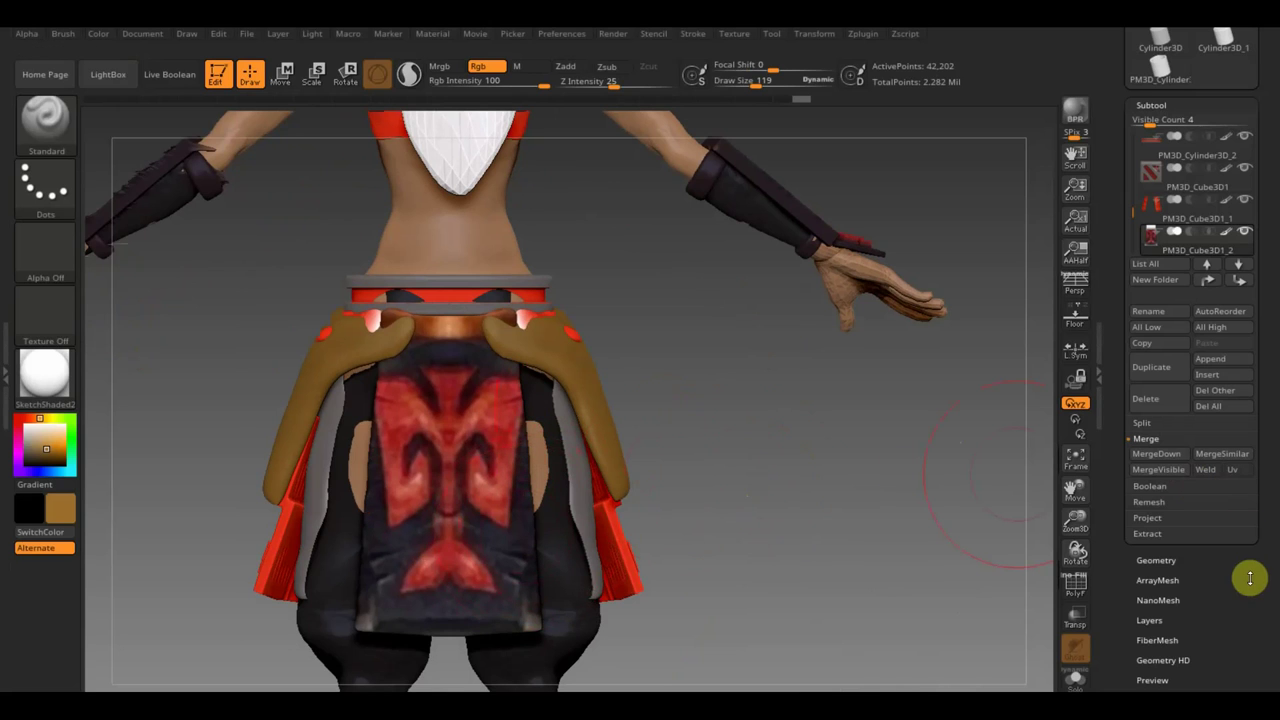
{"action": "scroll", "coordinate": [1250, 540], "scroll_direction": "down", "scroll_amount": 3}
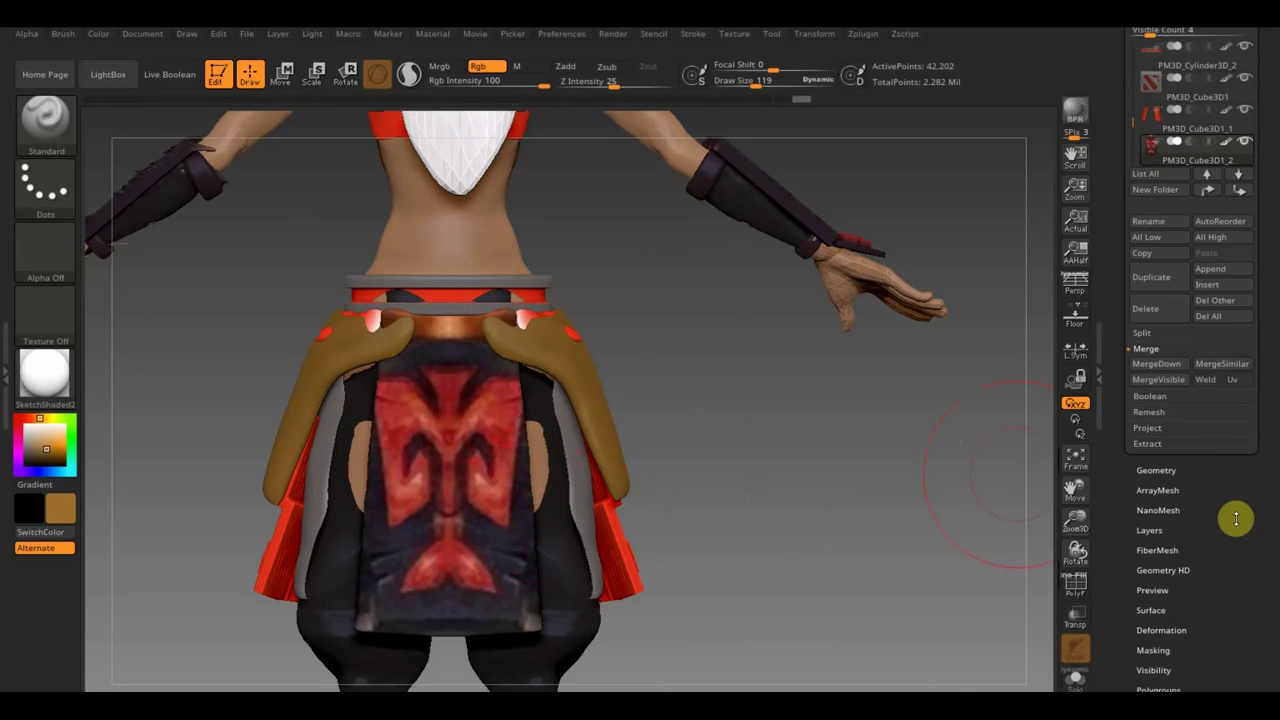
{"action": "scroll", "coordinate": [1217, 596], "scroll_direction": "down", "scroll_amount": 2}
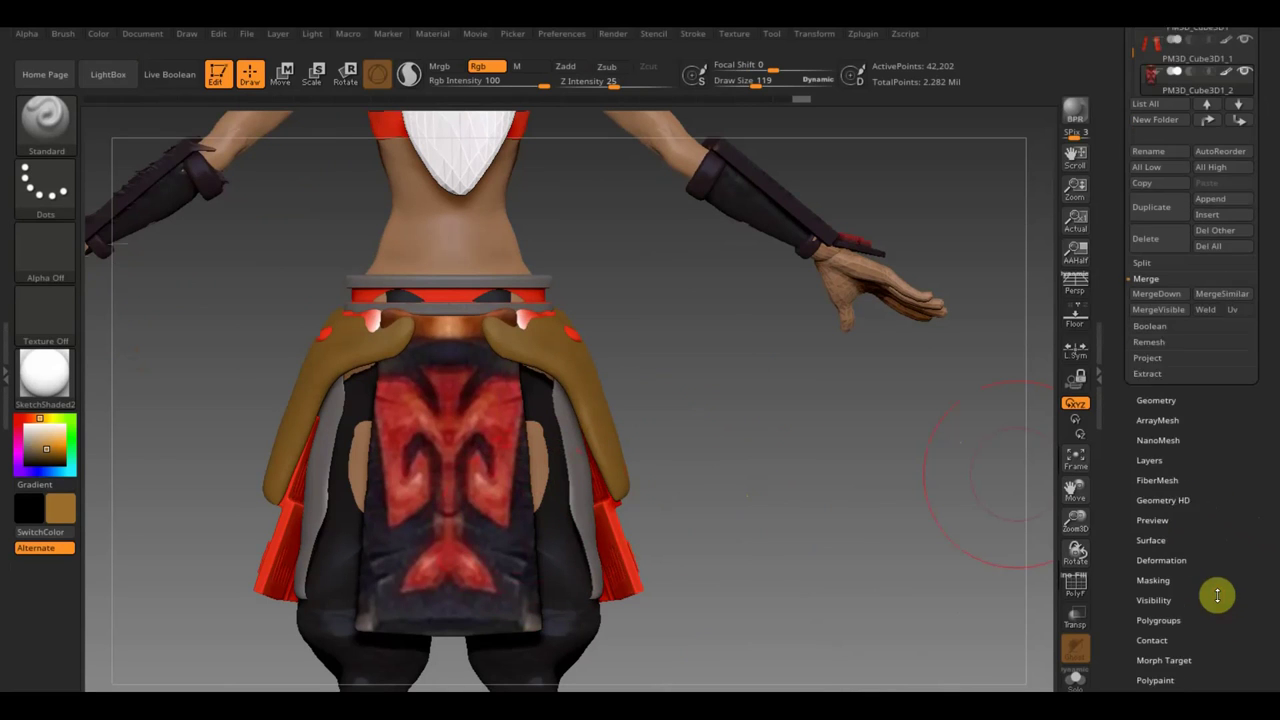
{"action": "scroll", "coordinate": [1217, 596], "scroll_direction": "down", "scroll_amount": 1}
{"action": "left_click", "coordinate": [1165, 555]}
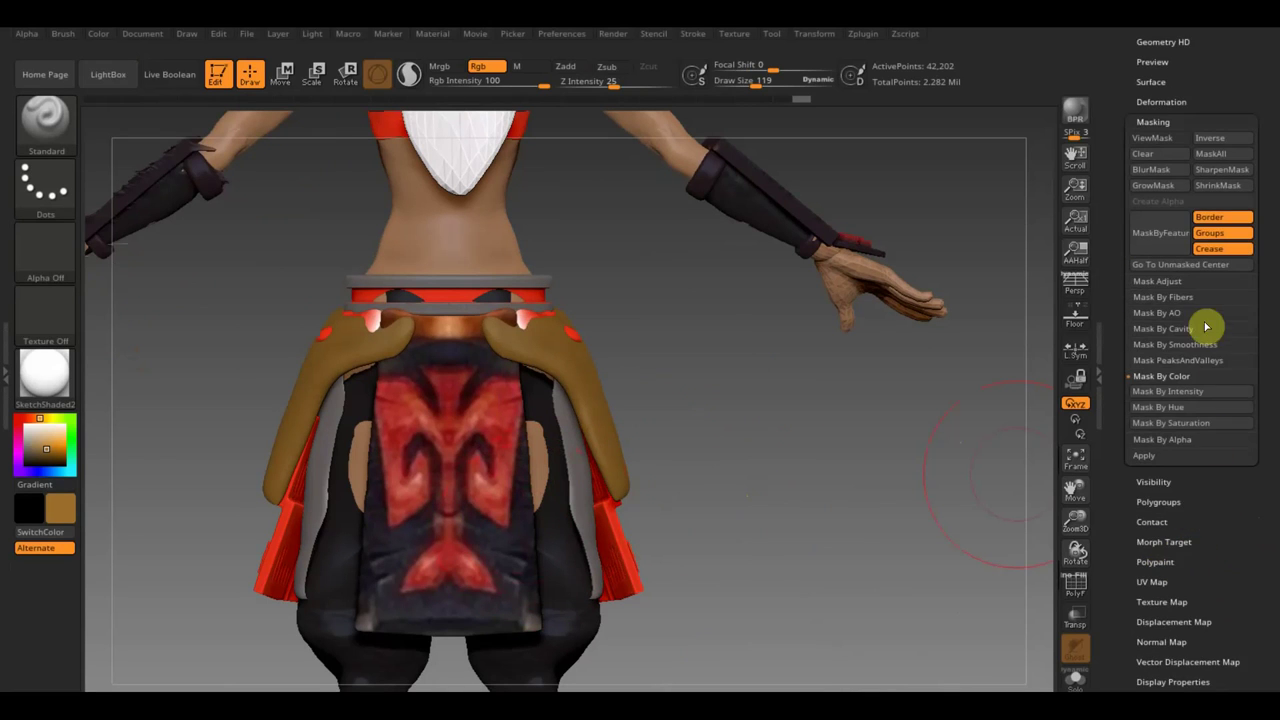
{"action": "left_click", "coordinate": [1187, 393]}
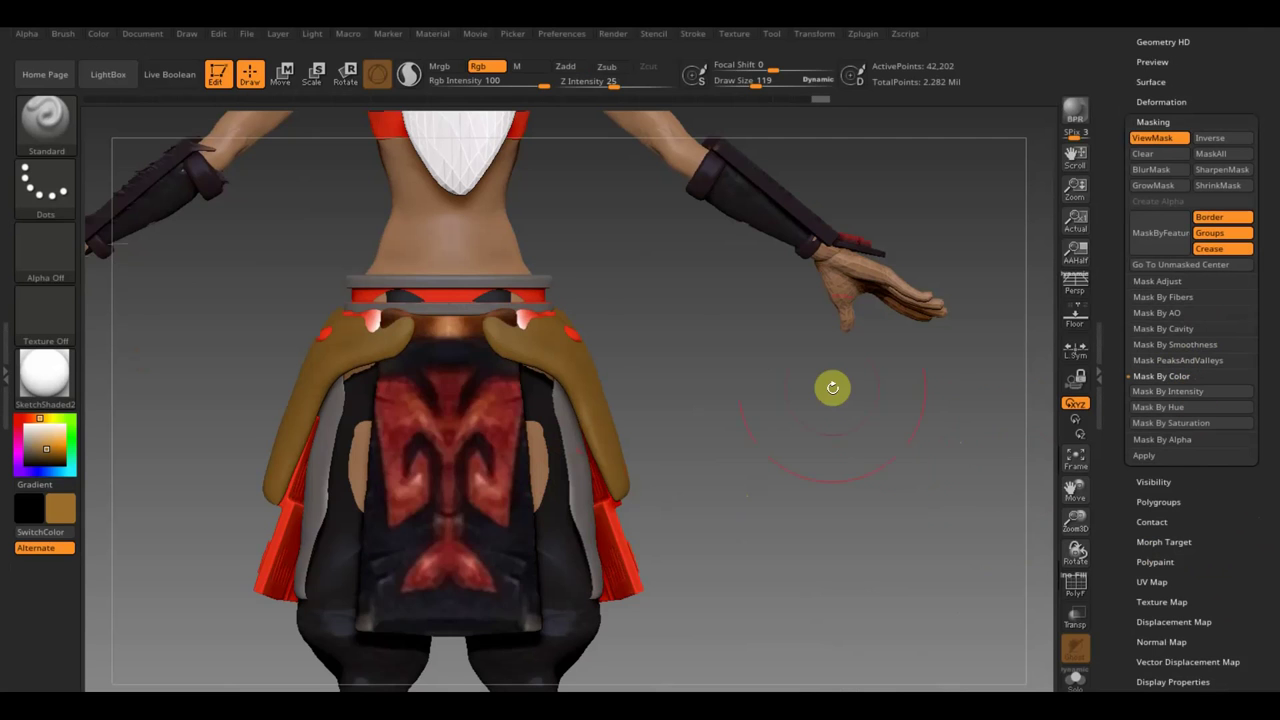
- Push the unmasked emblem out from the cloth surface with the Move gizmo
{"action": "left_click_drag", "start_coordinate": [822, 382], "coordinate": [759, 389]}
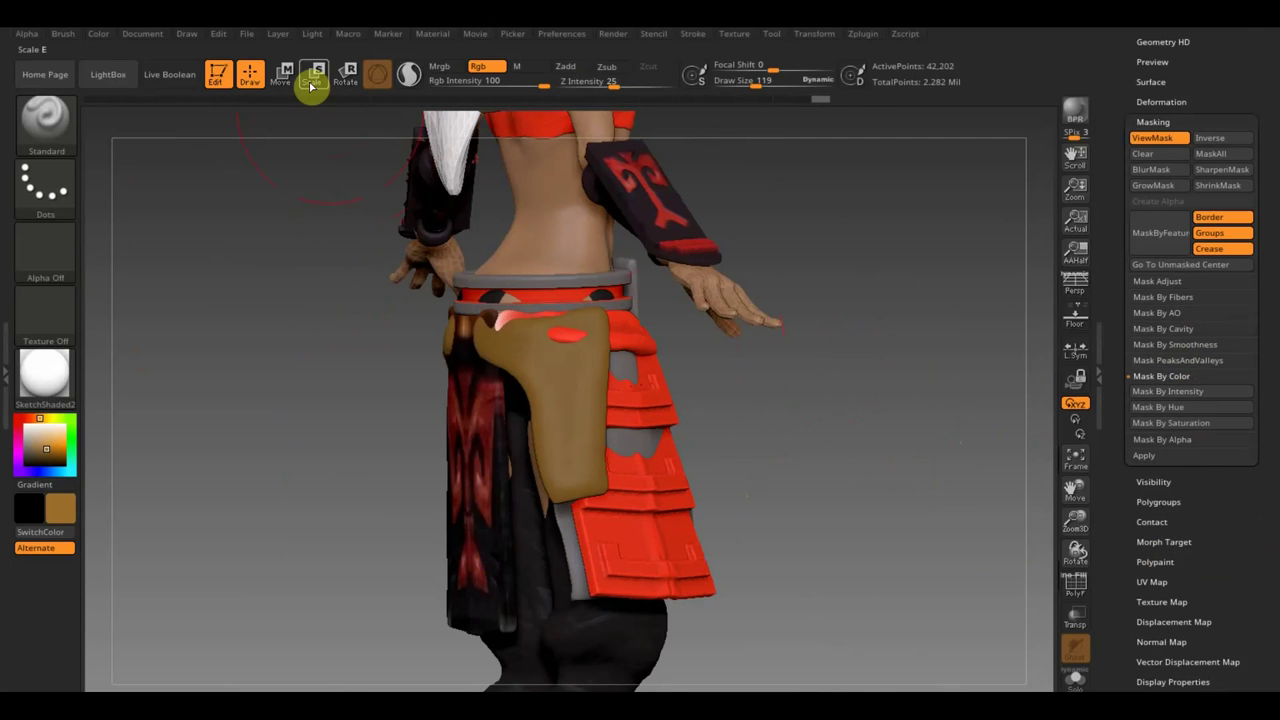
{"action": "left_click", "coordinate": [281, 74]}
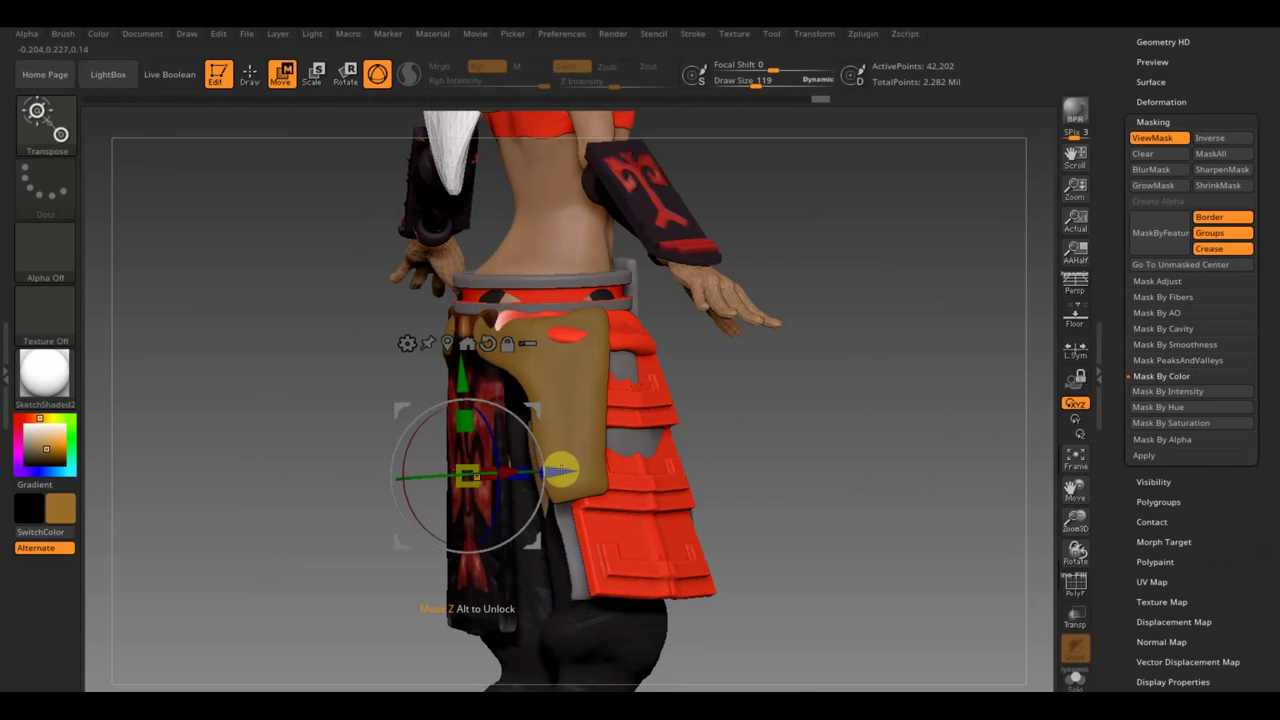
{"action": "left_click_drag", "start_coordinate": [560, 470], "coordinate": [563, 470]}
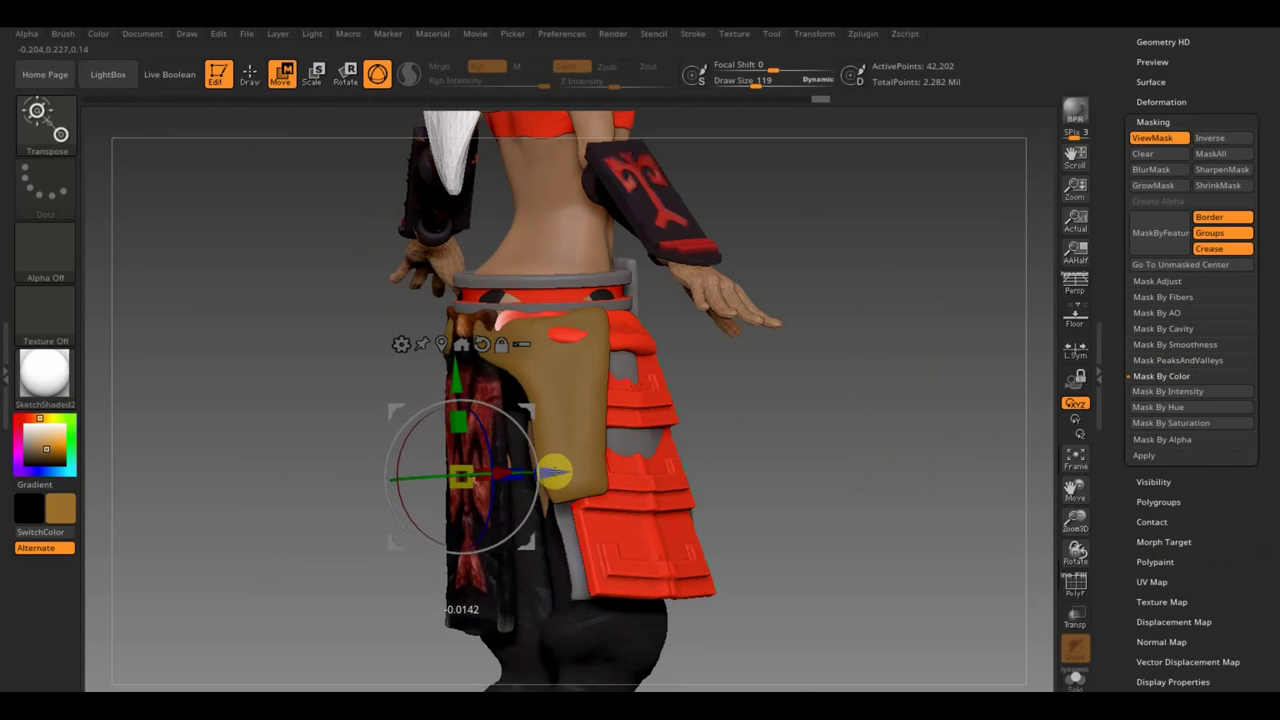
{"action": "left_click_drag", "start_coordinate": [711, 449], "coordinate": [822, 445]}
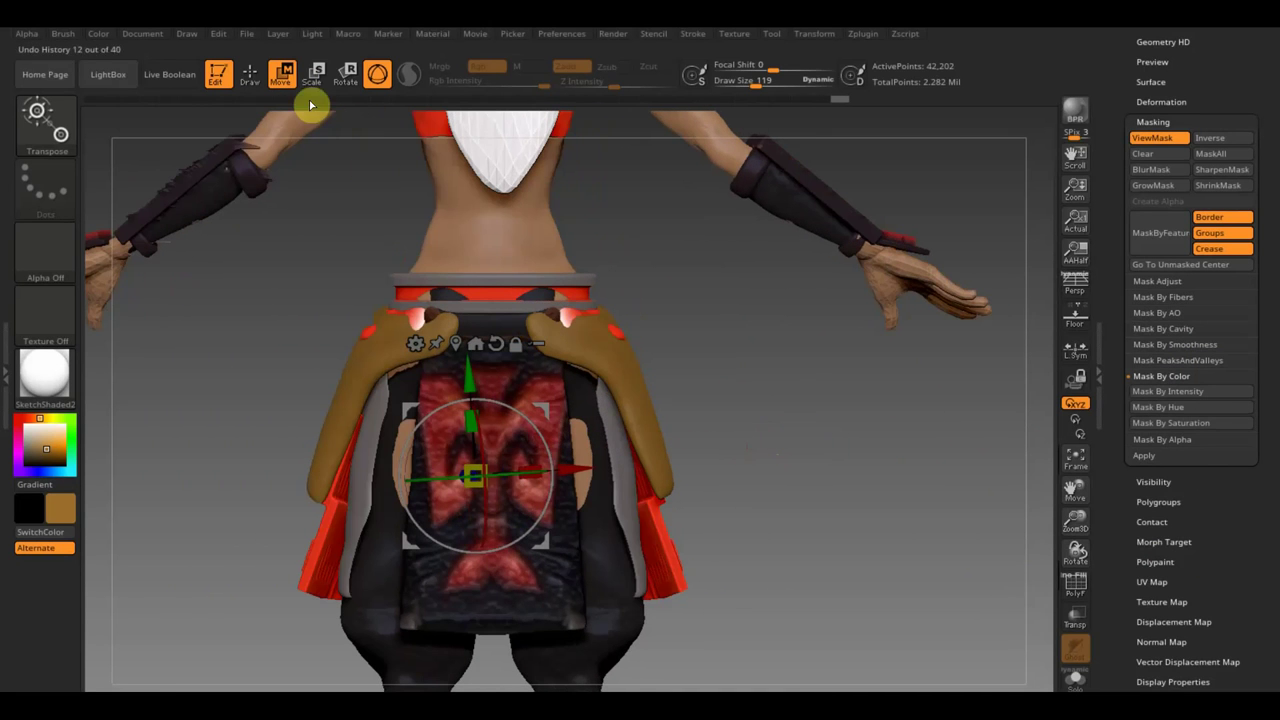
{"action": "left_click", "coordinate": [251, 75]}
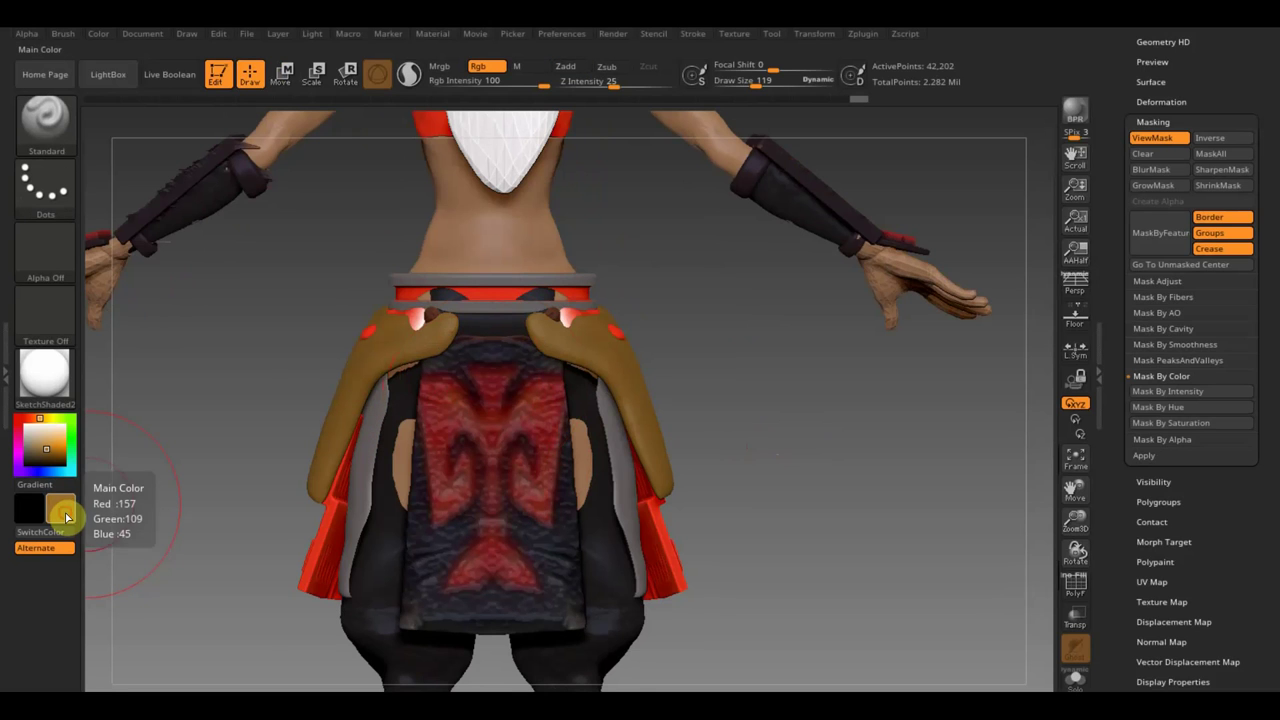
- Undo the colour change and dark paint, then pick the cloth's red as the second colour
{"action": "mouse_move", "coordinate": [65, 517]}
{"action": "left_mouse_down"}
{"action": "mouse_move", "coordinate": [410, 430]}
{"action": "mouse_move", "coordinate": [436, 437]}
{"action": "left_mouse_up"}
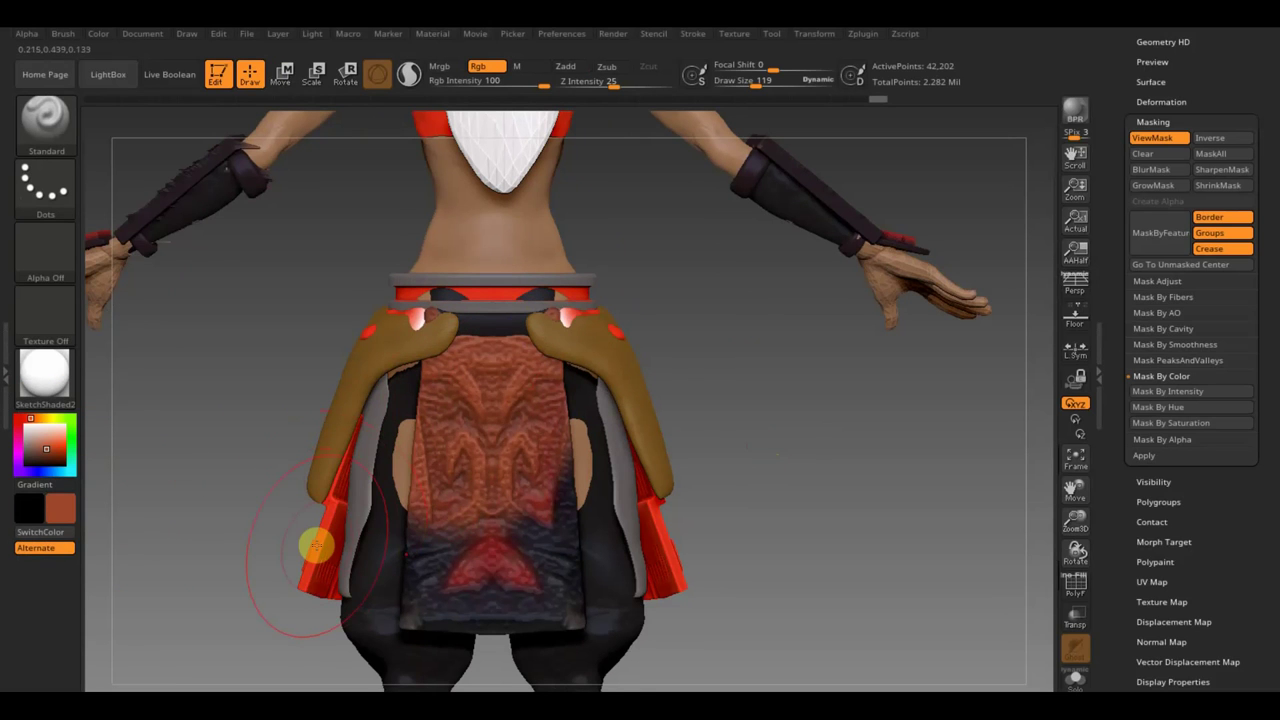
{"action": "key", "text": "ctrl+z"}
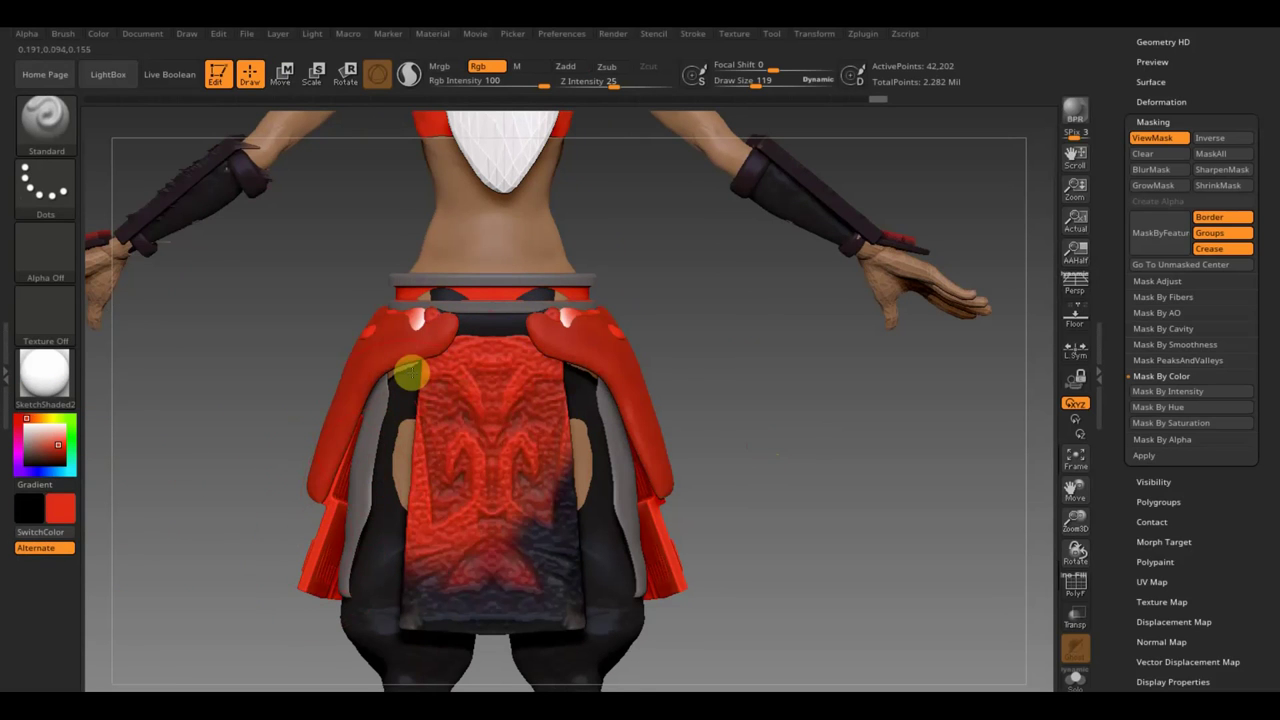
{"action": "key", "text": "ctrl+z"}
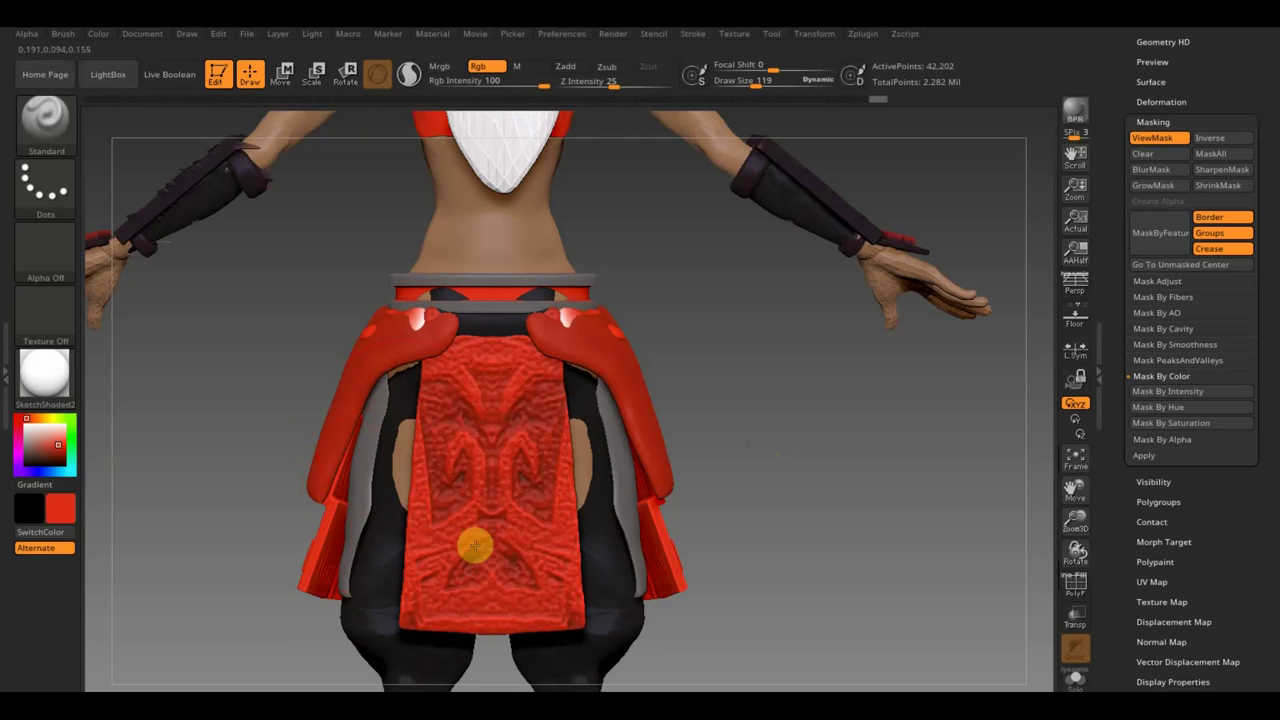
{"action": "left_click_drag", "start_coordinate": [757, 409], "coordinate": [509, 420]}
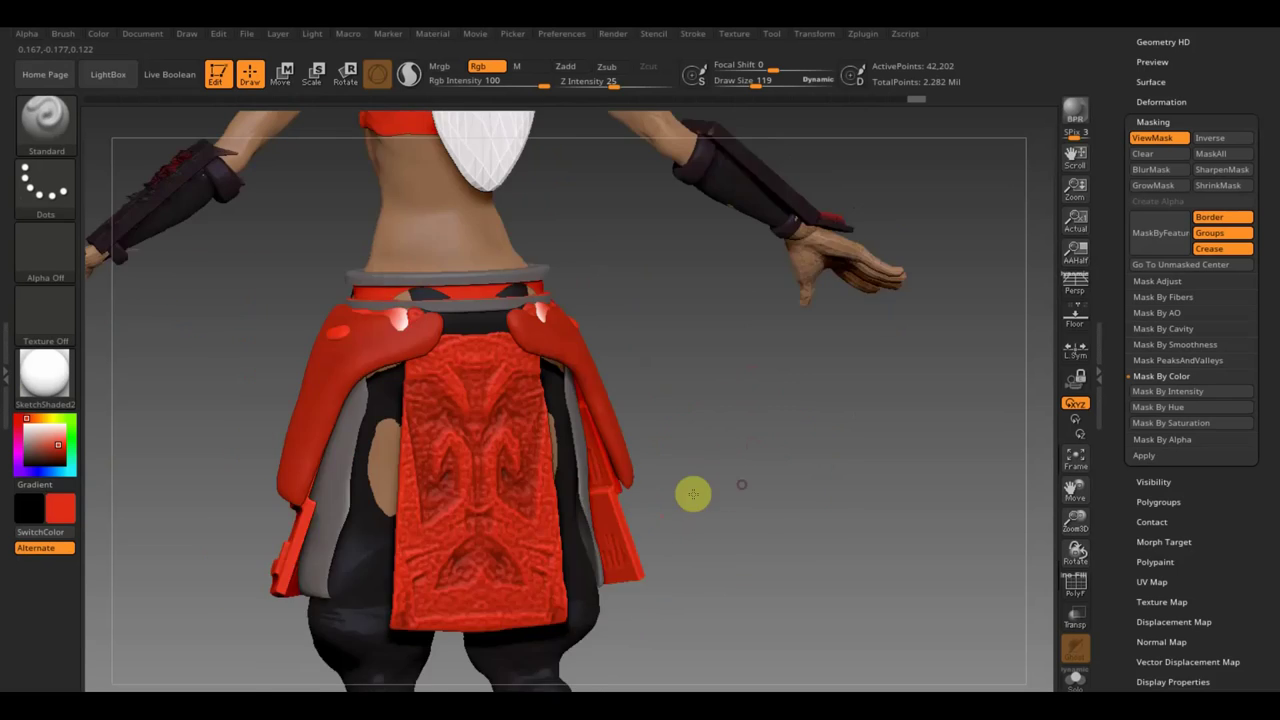
{"action": "mouse_move", "coordinate": [736, 485]}
{"action": "left_mouse_down", "text": "shift"}
{"action": "mouse_move", "coordinate": [691, 494]}
{"action": "mouse_move", "coordinate": [779, 490]}
{"action": "left_mouse_up", "text": "shift"}
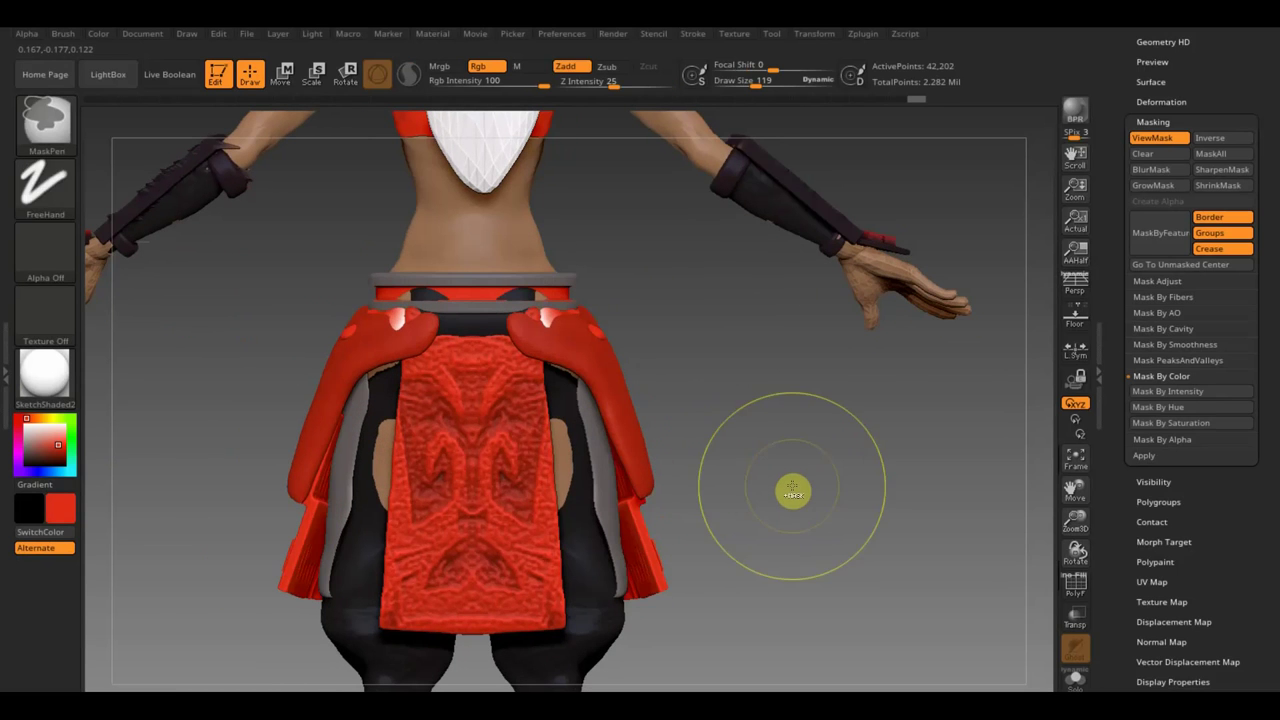
{"action": "key", "text": "ctrl+z"}
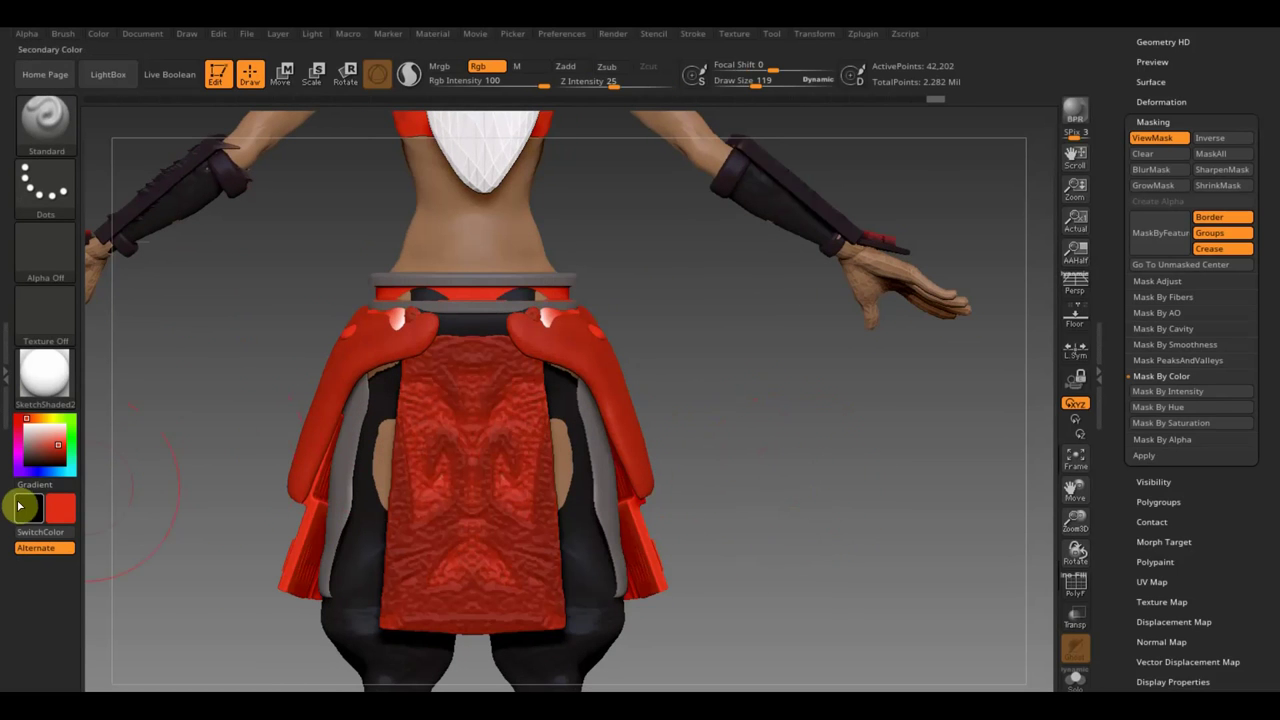
{"action": "left_click", "coordinate": [30, 506]}
{"action": "mouse_move", "coordinate": [50, 511]}
{"action": "left_mouse_down"}
{"action": "mouse_move", "coordinate": [157, 563]}
{"action": "mouse_move", "coordinate": [63, 583]}
{"action": "mouse_move", "coordinate": [501, 469]}
{"action": "mouse_move", "coordinate": [463, 493]}
{"action": "left_mouse_up"}
{"action": "left_click", "coordinate": [463, 493]}
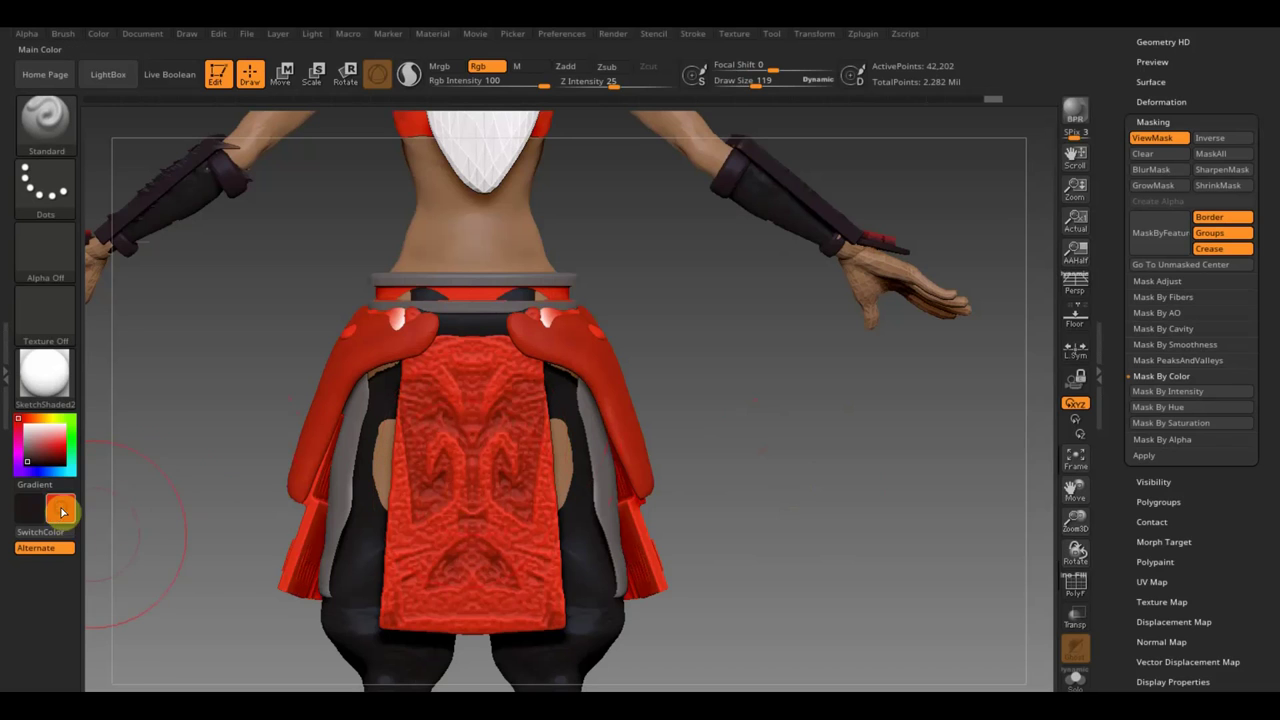
- Try dark paint strokes on the cloth and undo them back to the stronger relief
{"action": "left_click", "coordinate": [62, 509]}
{"action": "left_click_drag", "start_coordinate": [62, 509], "coordinate": [63, 586]}
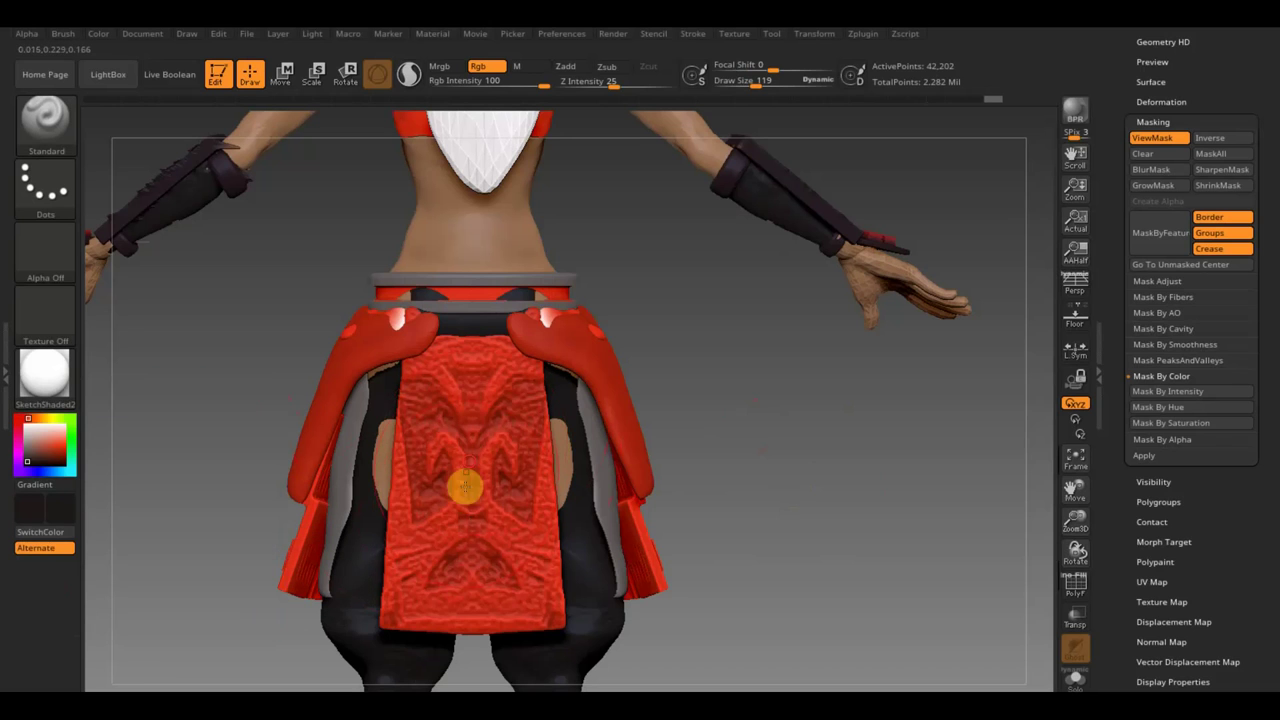
{"action": "left_click_drag", "start_coordinate": [466, 486], "coordinate": [432, 478]}
{"action": "key", "text": "ctrl+z"}
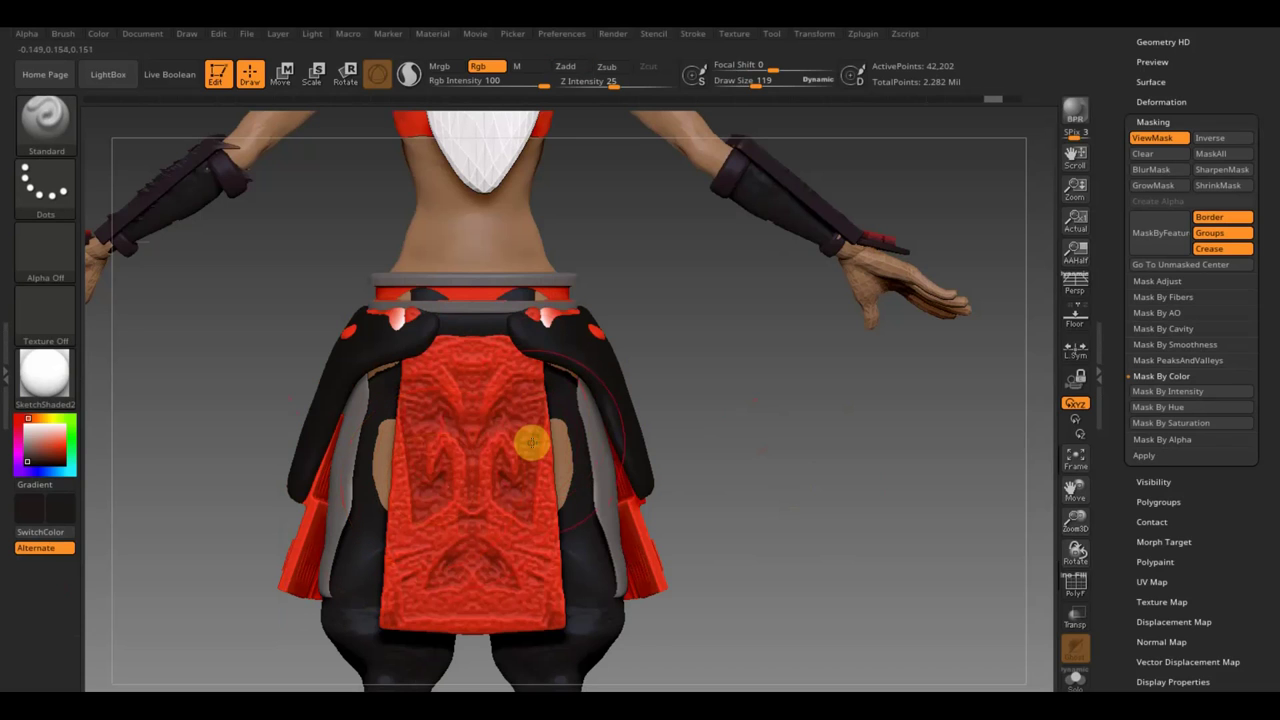
{"action": "key", "text": "ctrl+shift+z"}
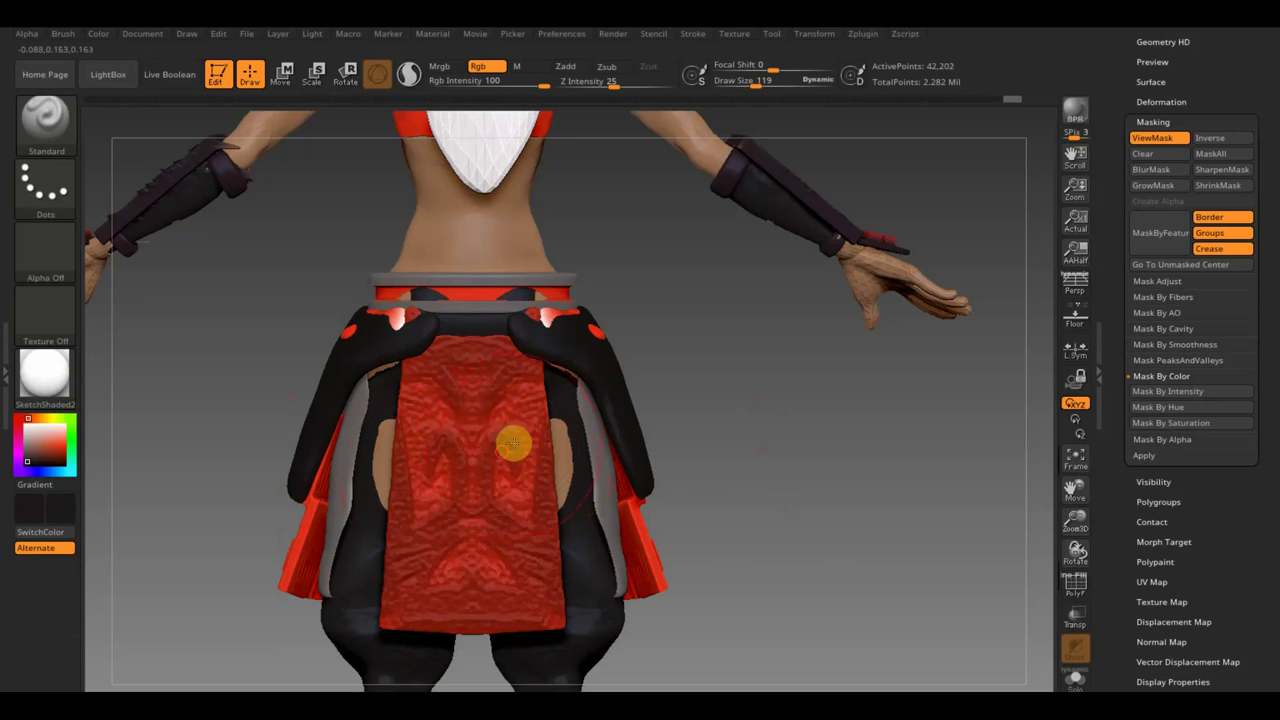
{"action": "mouse_move", "coordinate": [513, 445]}
{"action": "left_mouse_down"}
{"action": "mouse_move", "coordinate": [417, 451]}
{"action": "mouse_move", "coordinate": [517, 560]}
{"action": "mouse_move", "coordinate": [521, 541]}
{"action": "left_mouse_up"}
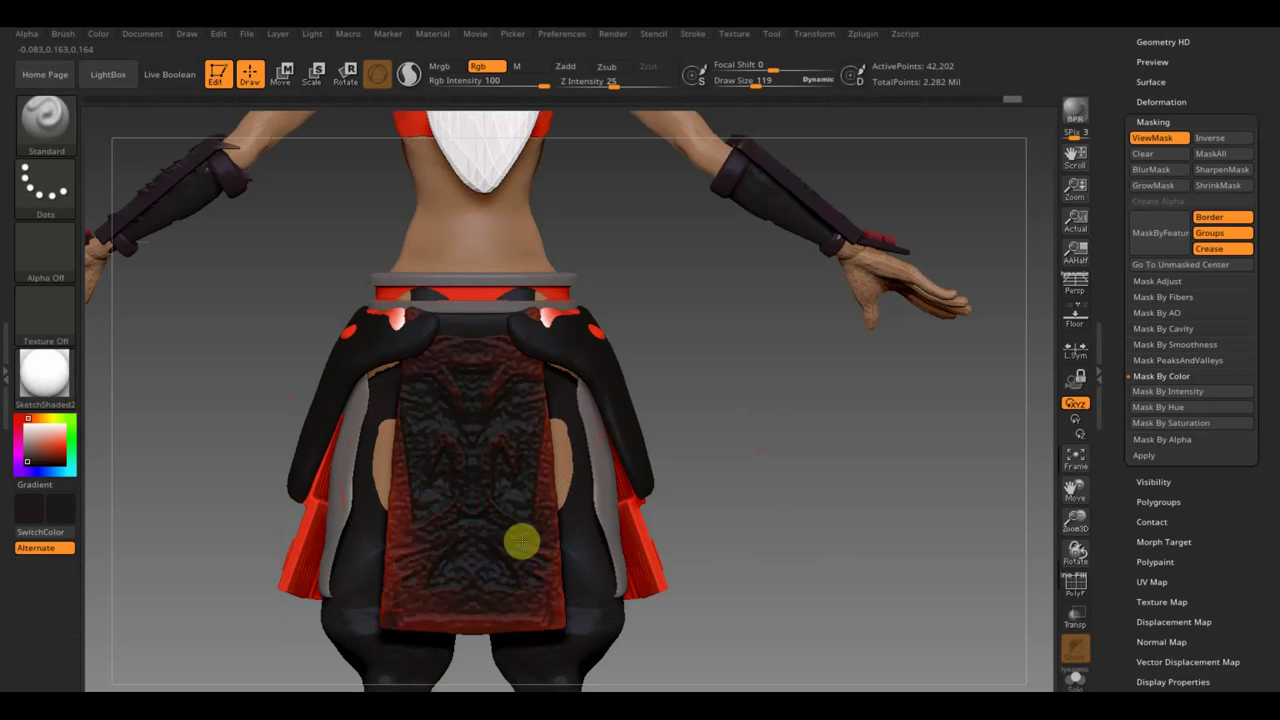
{"action": "key", "text": "ctrl+z"}
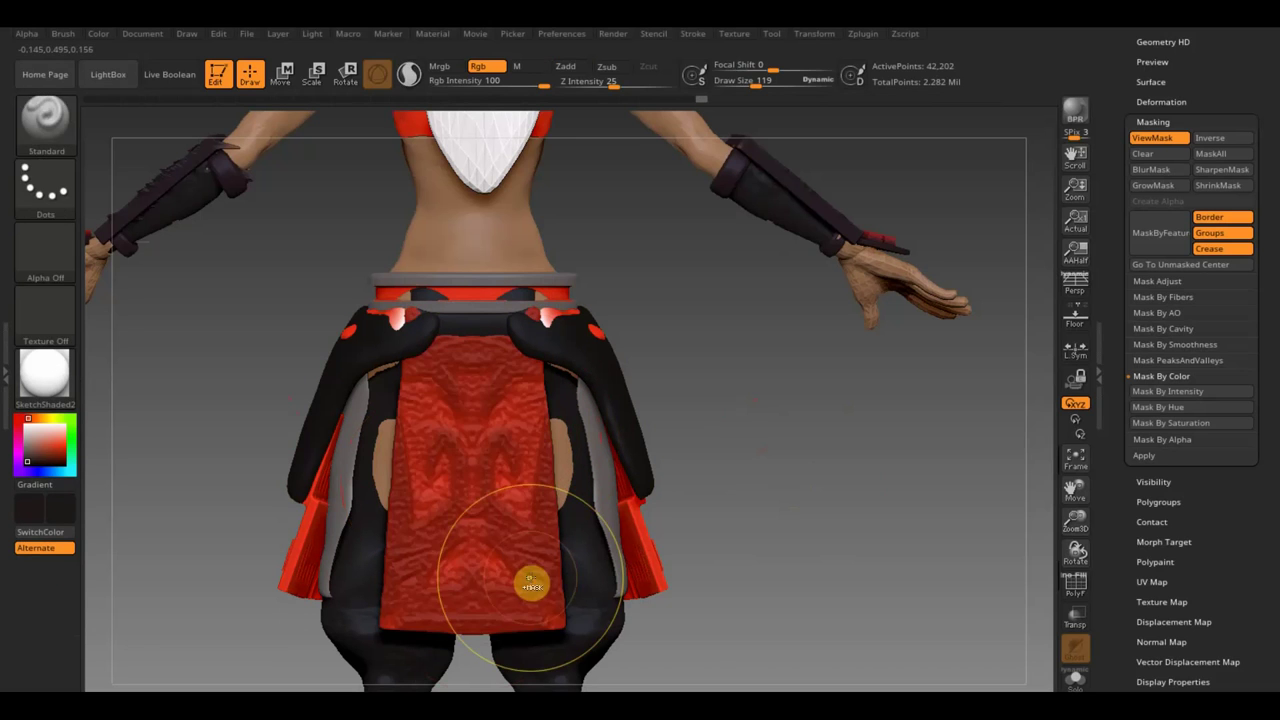
{"action": "key", "text": "ctrl+z"}
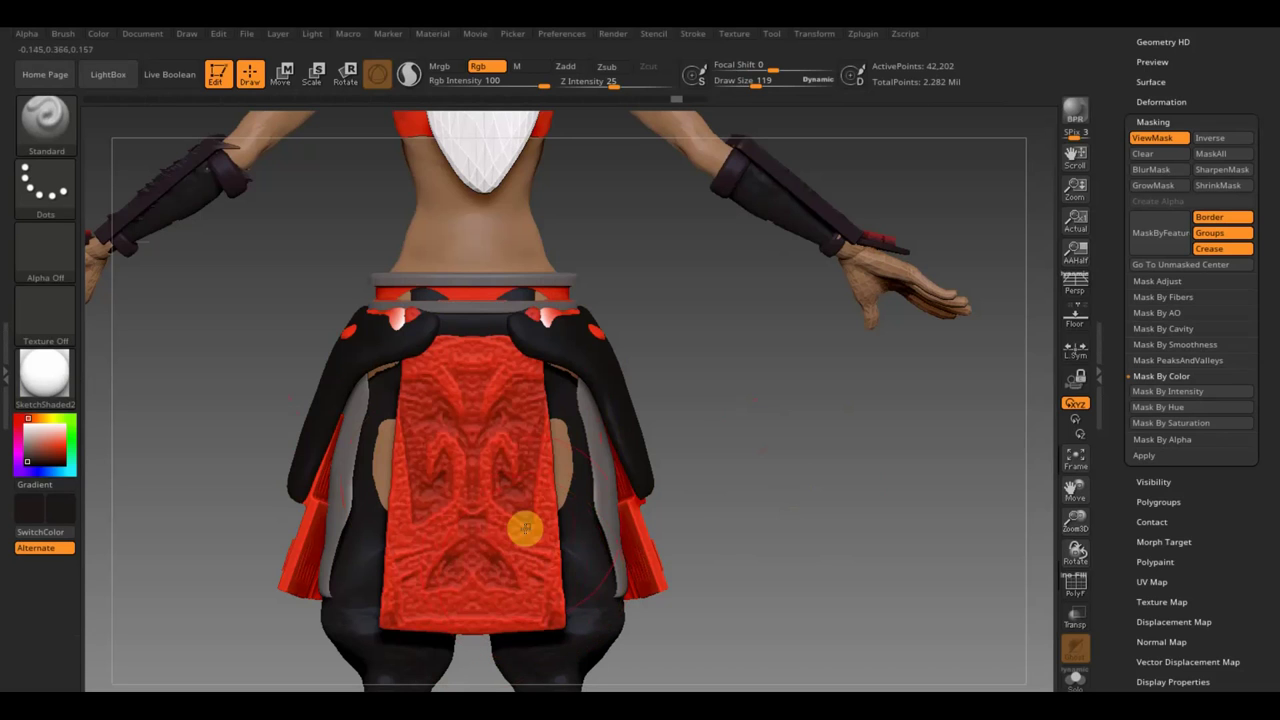
- Paint trial mask patterns on the lower panel, then clear the mask
{"action": "mouse_move", "coordinate": [552, 541]}
{"action": "left_mouse_down"}
{"action": "mouse_move", "coordinate": [560, 586]}
{"action": "mouse_move", "coordinate": [542, 591]}
{"action": "left_mouse_up"}
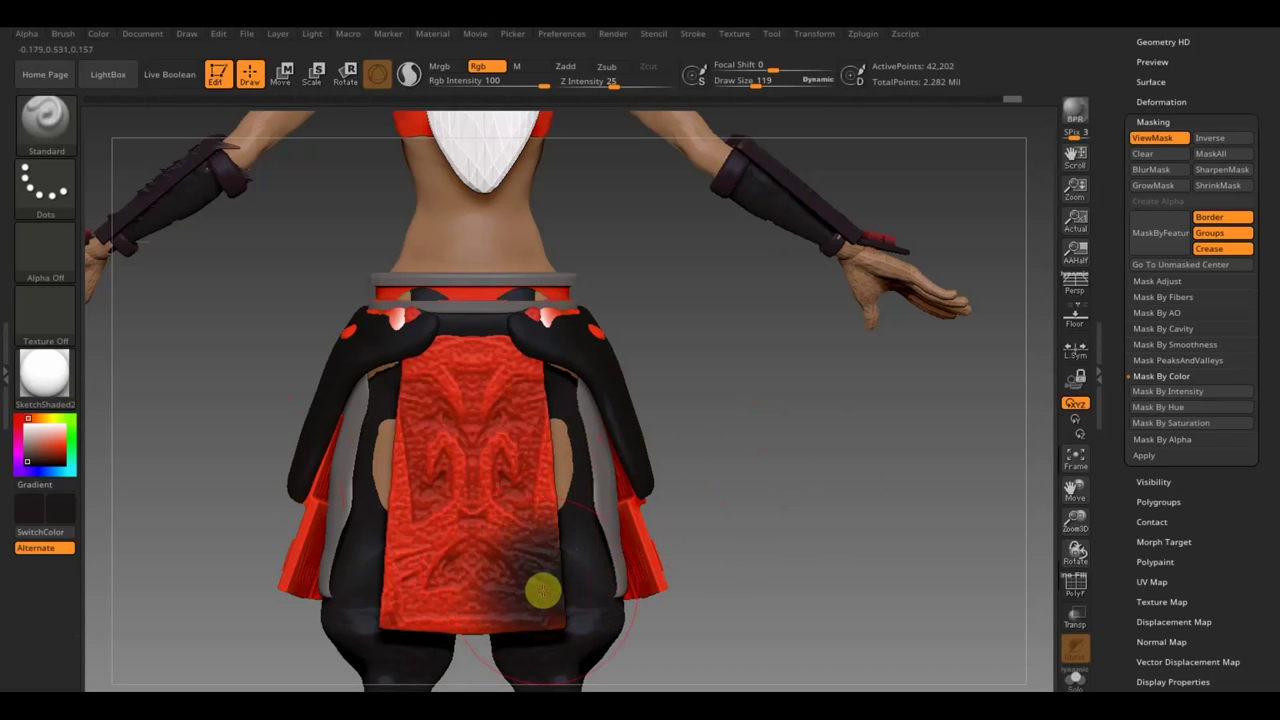
{"action": "key", "text": "ctrl+z"}
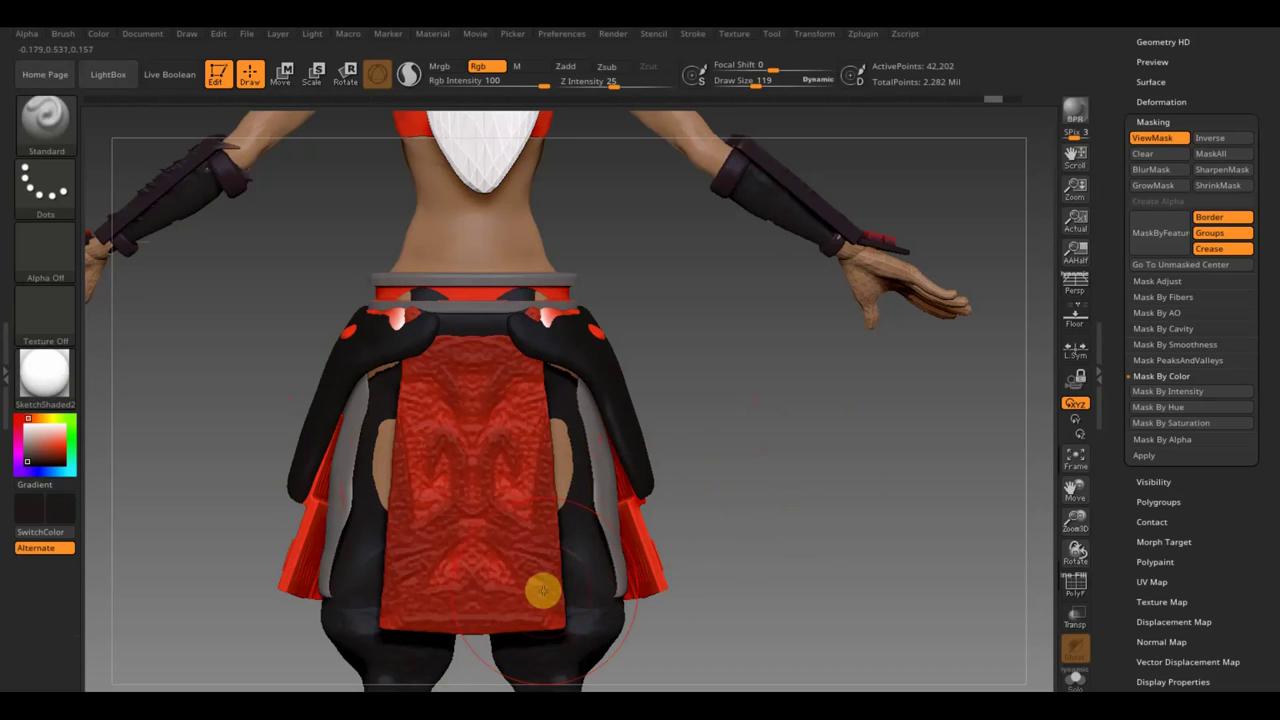
{"action": "mouse_move", "coordinate": [500, 466]}
{"action": "left_mouse_down", "text": "ctrl"}
{"action": "mouse_move", "coordinate": [366, 414]}
{"action": "mouse_move", "coordinate": [456, 569]}
{"action": "mouse_move", "coordinate": [523, 563]}
{"action": "left_mouse_up", "text": "ctrl"}
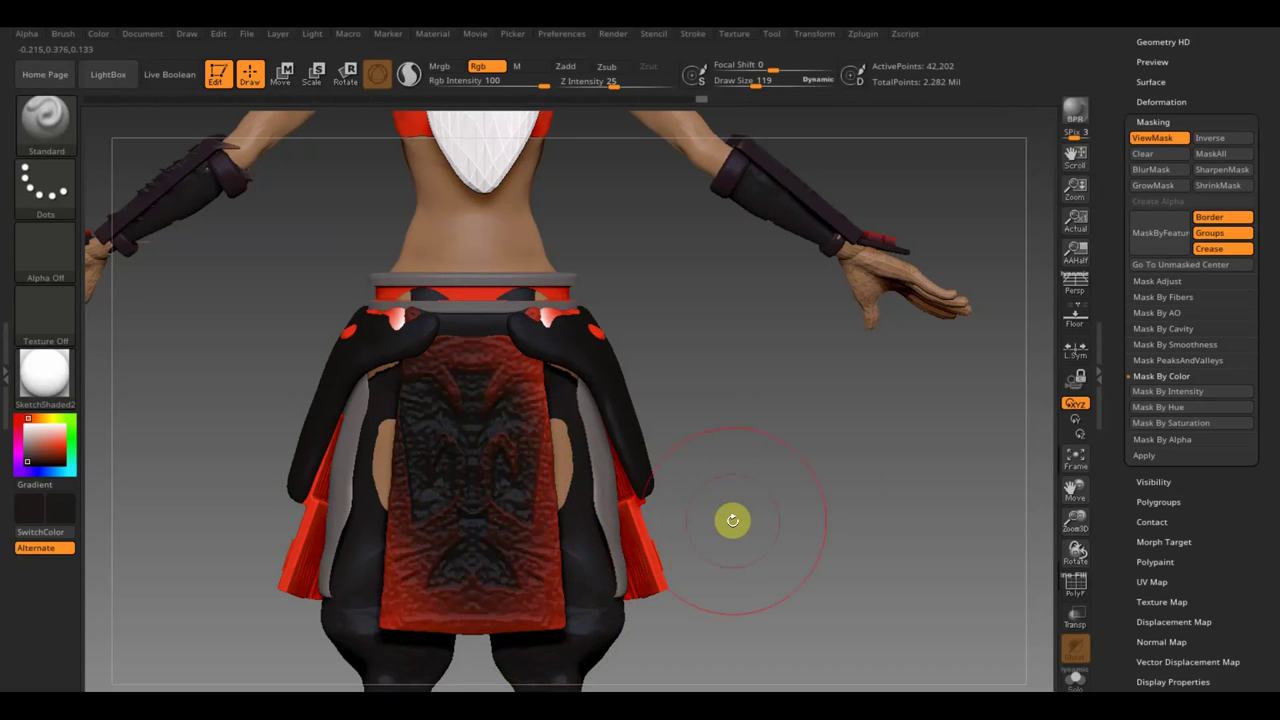
{"action": "left_click_drag", "start_coordinate": [733, 527], "coordinate": [733, 520], "text": "ctrl"}
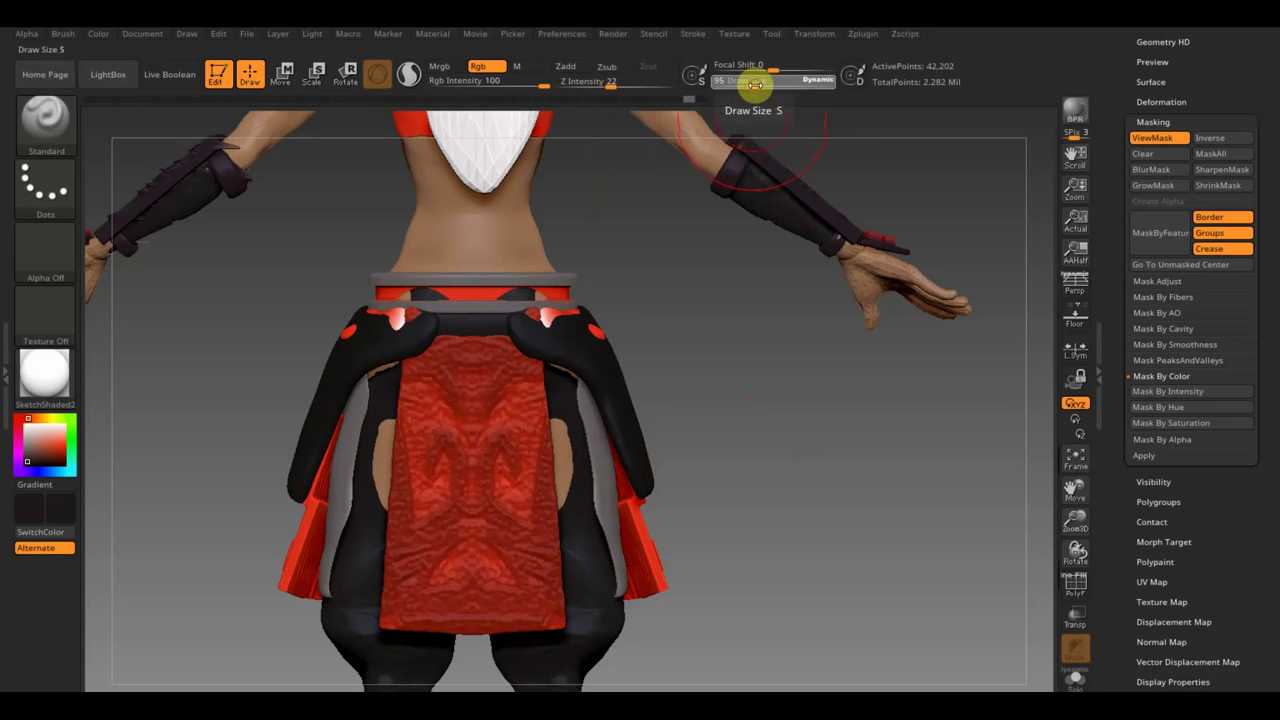
- Shrink the brush, paint a black emblem stroke on the red panel, and clear the mask
{"action": "left_click_drag", "start_coordinate": [751, 80], "coordinate": [739, 85]}
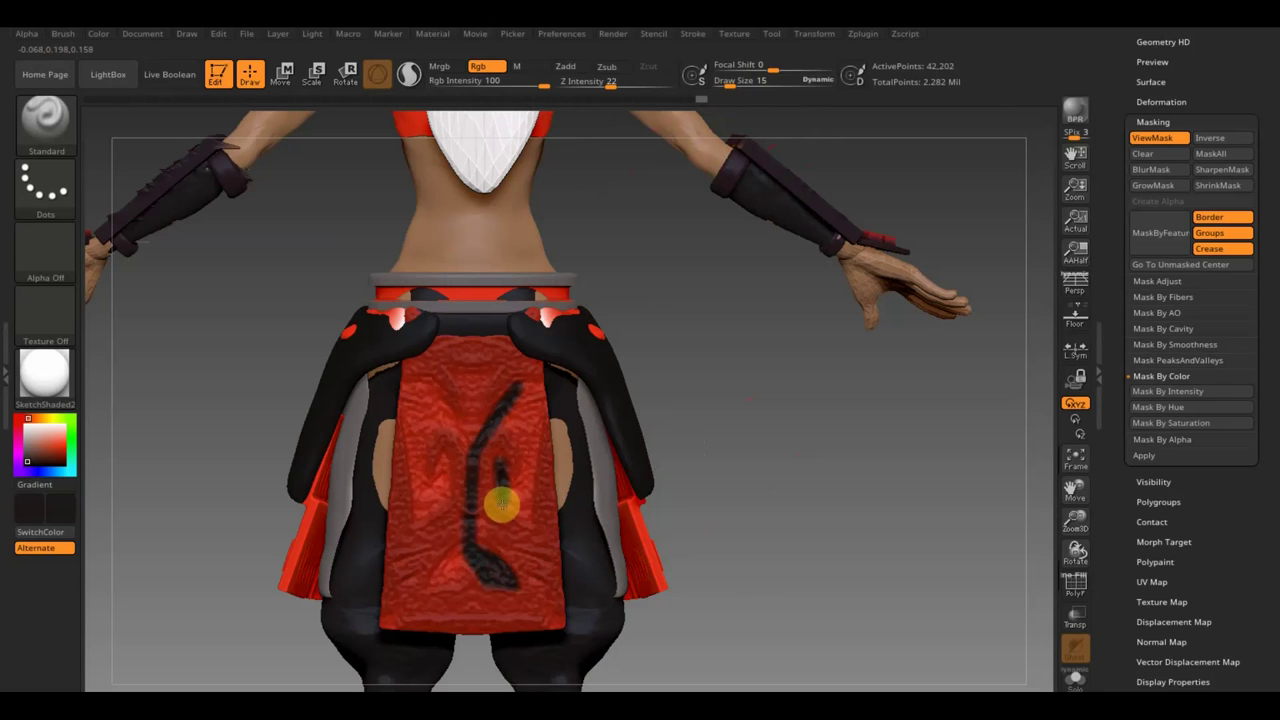
{"action": "left_click_drag", "start_coordinate": [528, 494], "coordinate": [543, 423]}
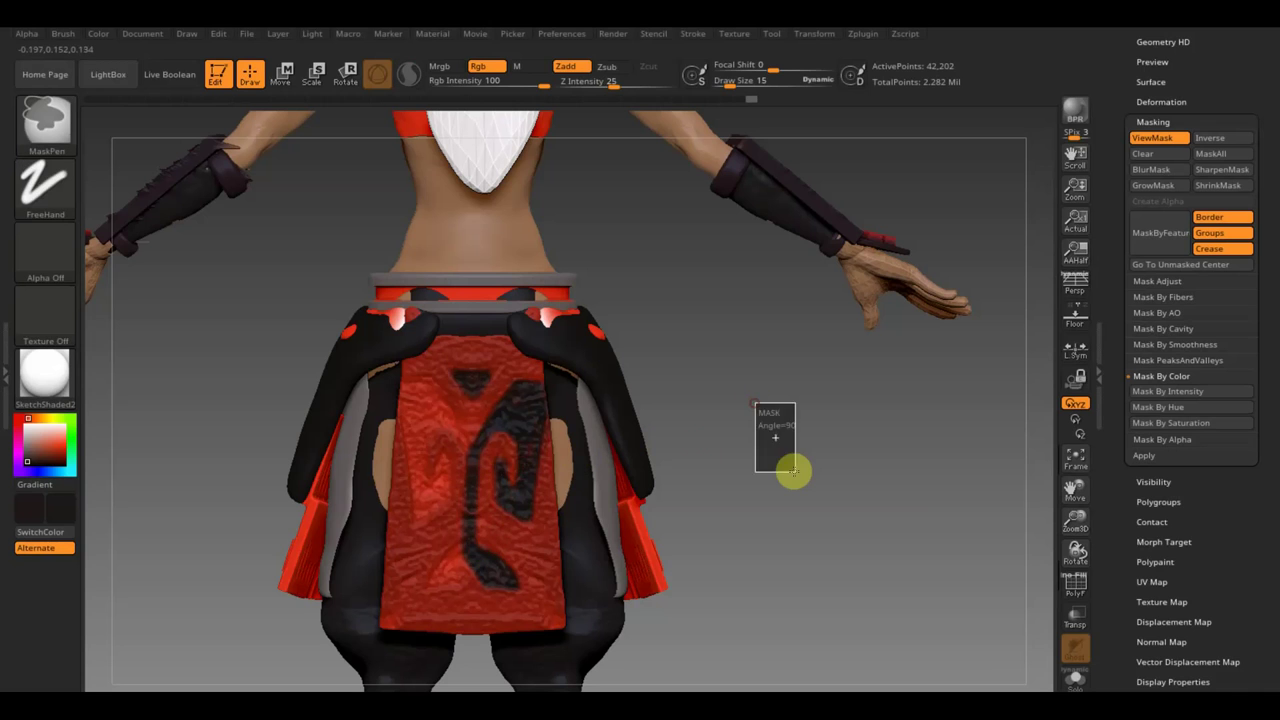
{"action": "left_click_drag", "start_coordinate": [752, 400], "coordinate": [795, 468], "text": "ctrl"}
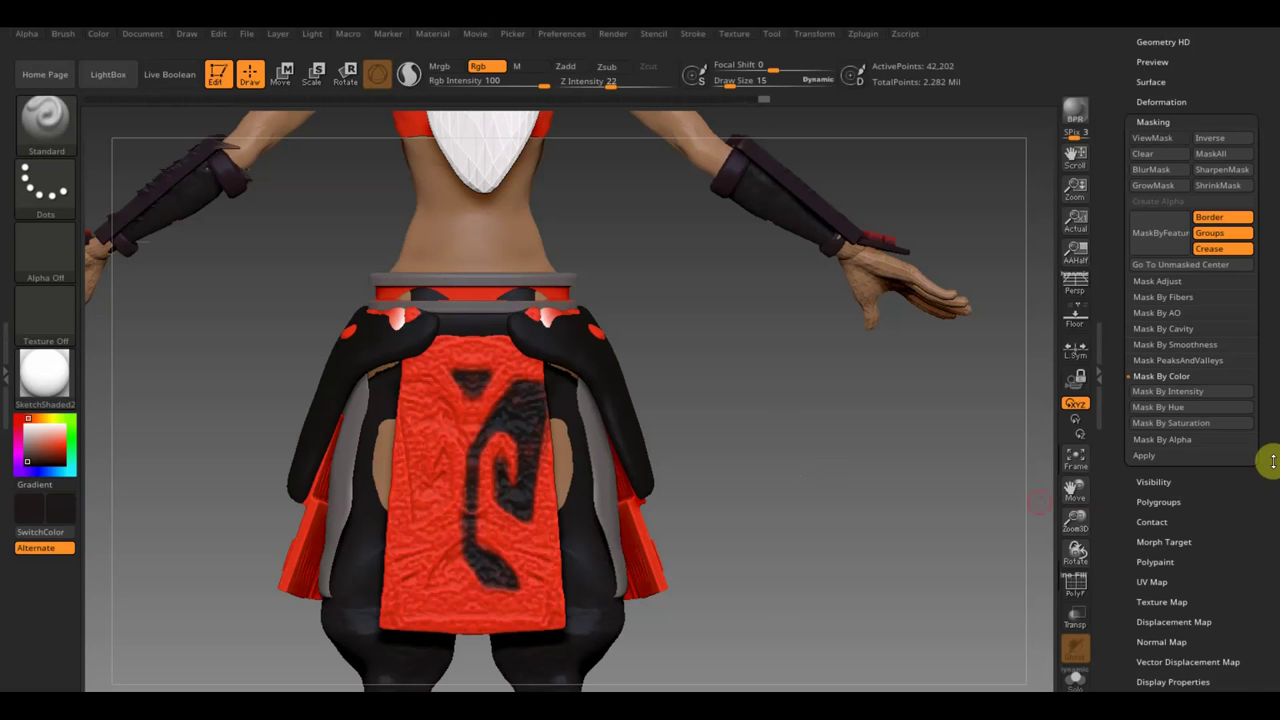
- Mirror and weld the loincloth so the black emblem becomes symmetric, then check from several angles
{"action": "left_click_drag", "start_coordinate": [1222, 90], "coordinate": [1184, 207]}
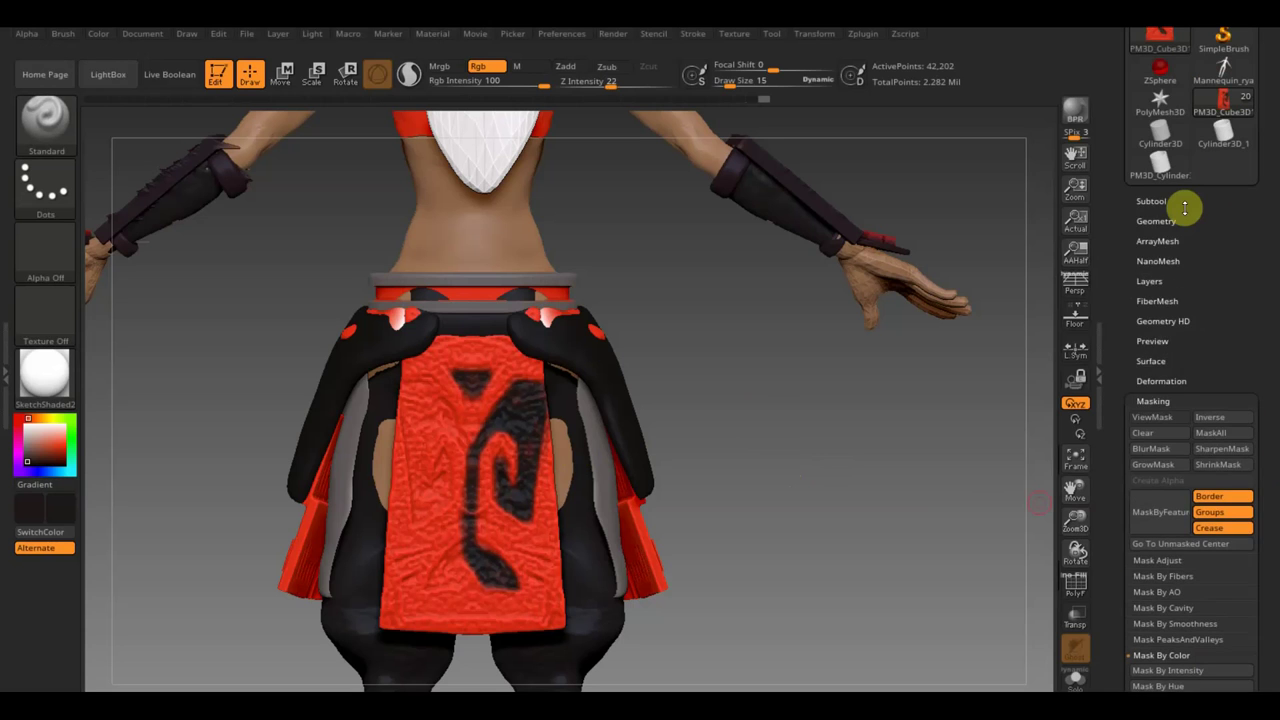
{"action": "left_click", "coordinate": [1152, 224]}
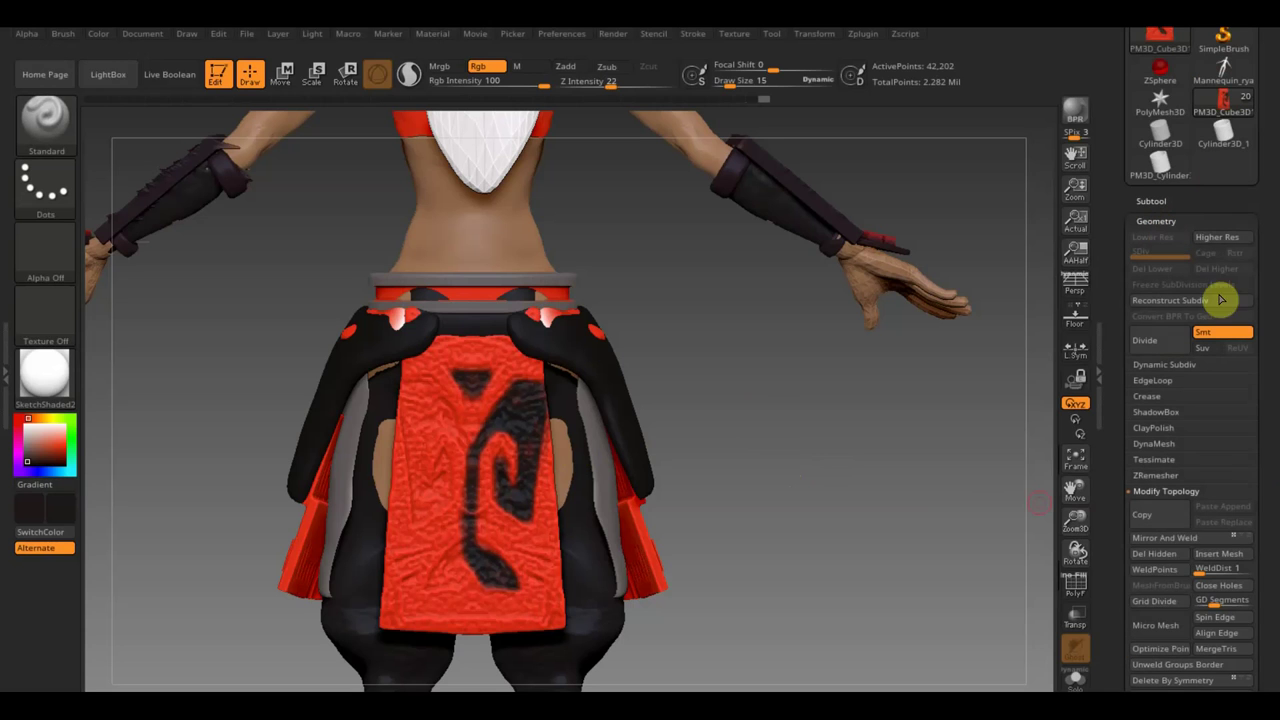
{"action": "left_click", "coordinate": [1186, 543]}
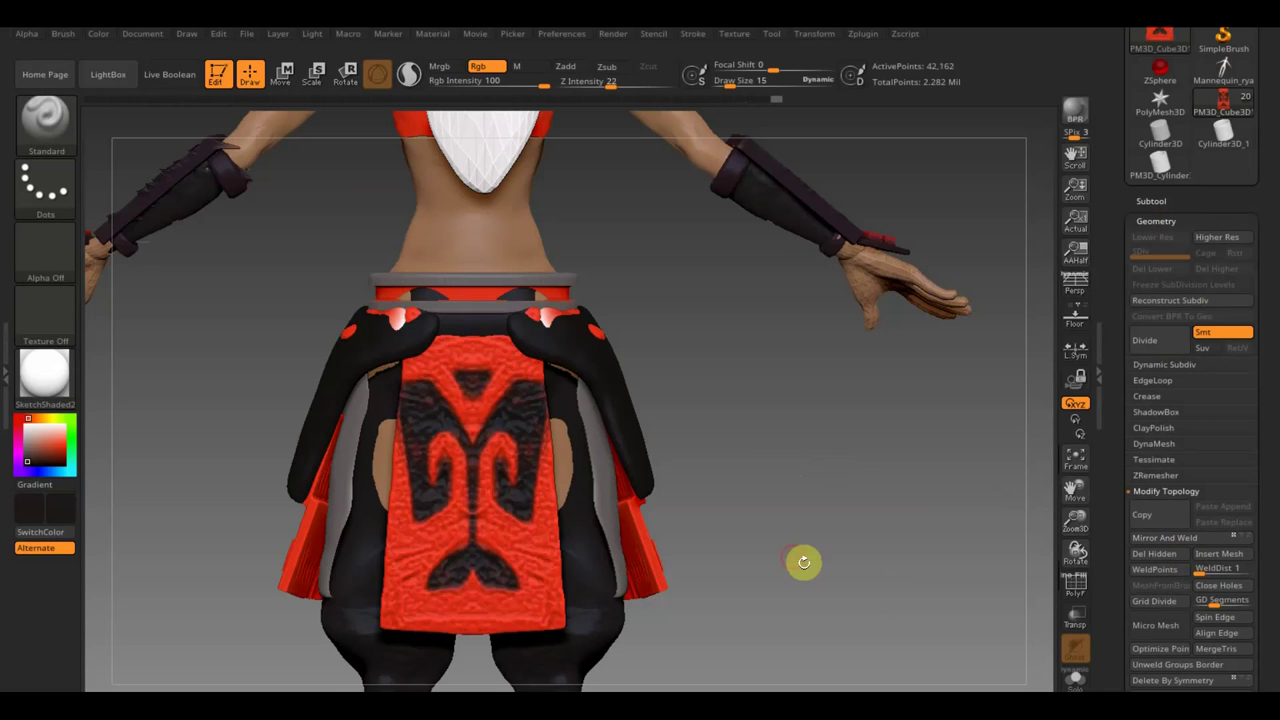
{"action": "left_click_drag", "start_coordinate": [786, 552], "coordinate": [935, 557]}
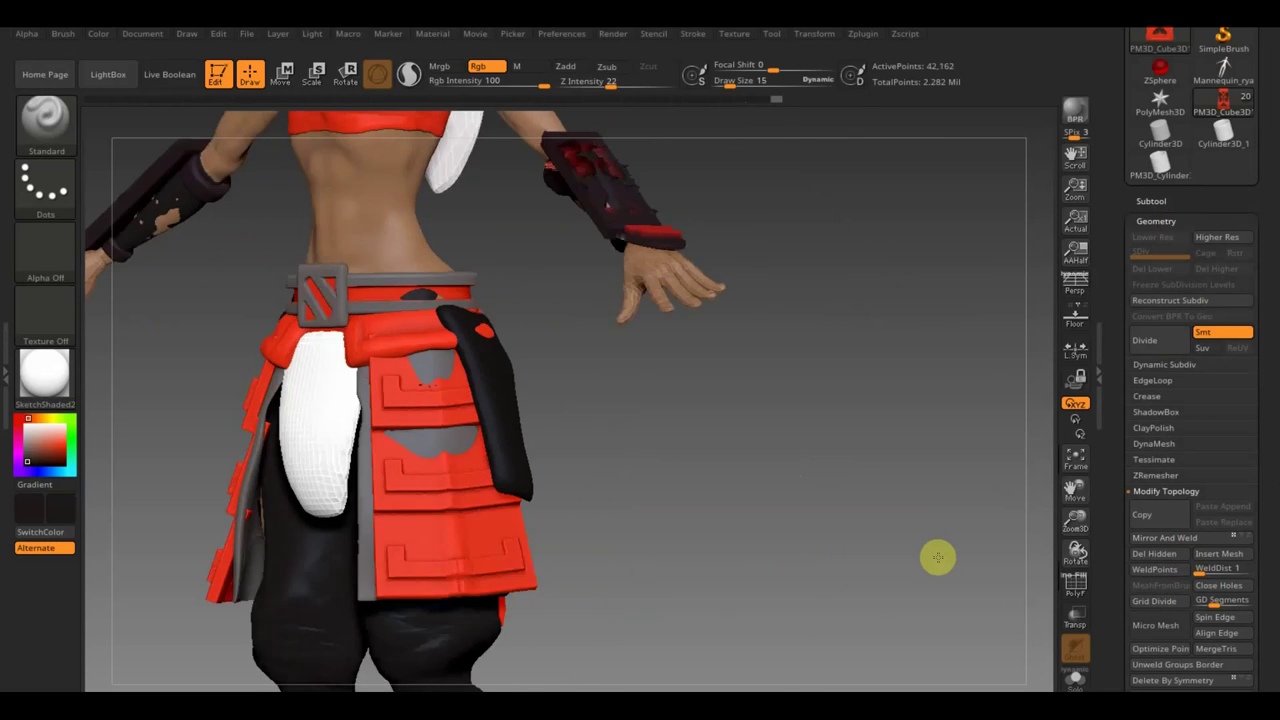
{"action": "left_click_drag", "start_coordinate": [935, 557], "coordinate": [883, 577]}
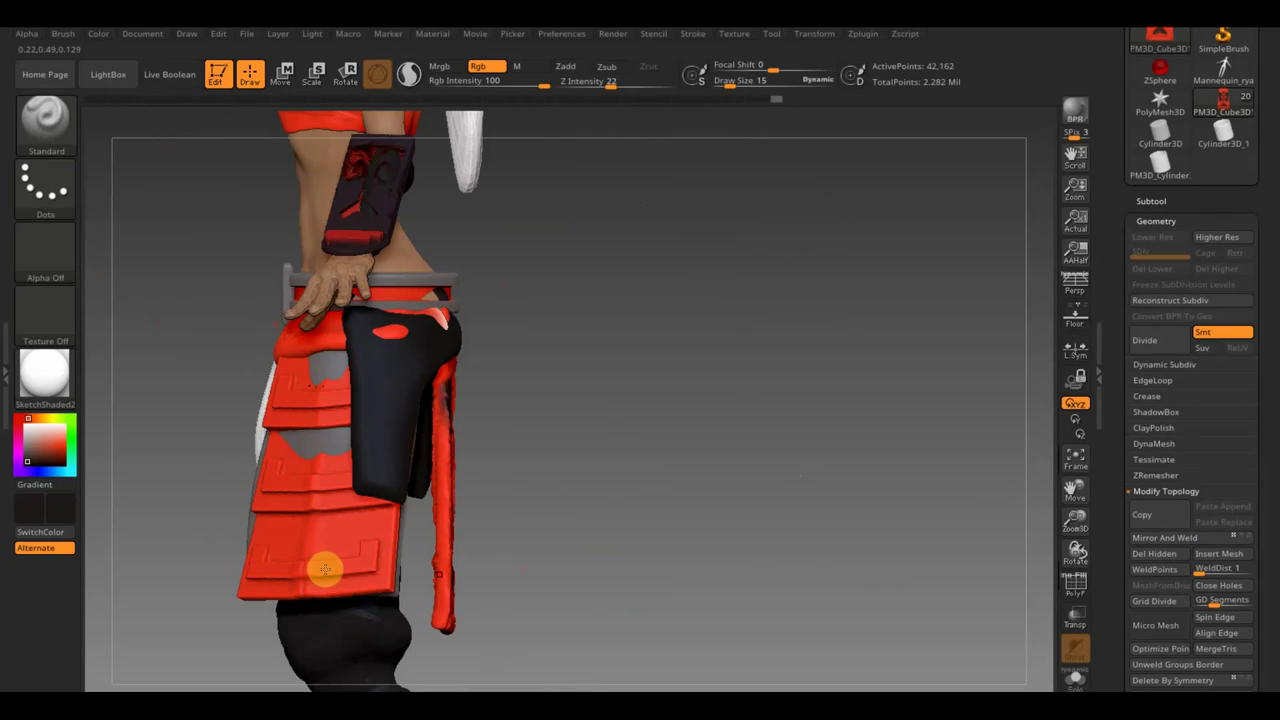
{"action": "mouse_move", "coordinate": [662, 466]}
{"action": "left_mouse_down"}
{"action": "mouse_move", "coordinate": [623, 471]}
{"action": "mouse_move", "coordinate": [714, 469]}
{"action": "mouse_move", "coordinate": [613, 516]}
{"action": "left_mouse_up"}
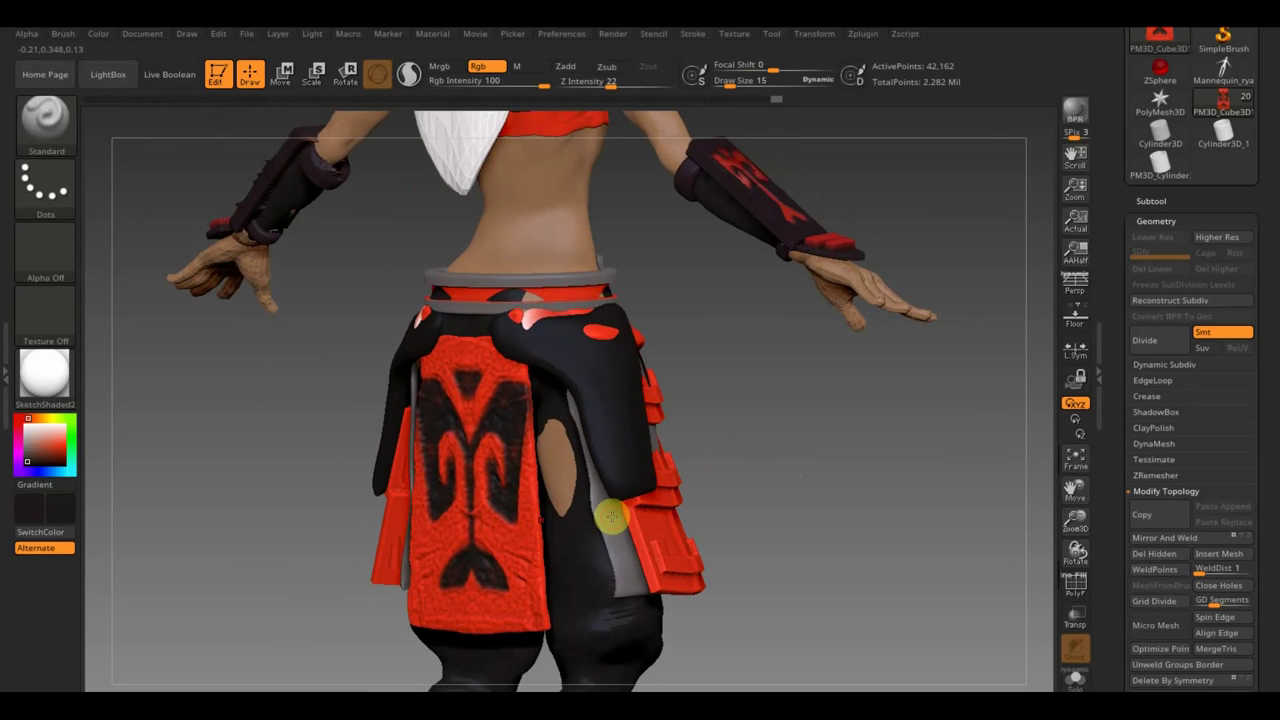
- Dismiss Projection Master, sample grey from the model, and frame the whole character
{"action": "key", "text": "g"}
{"action": "left_click", "coordinate": [708, 461]}
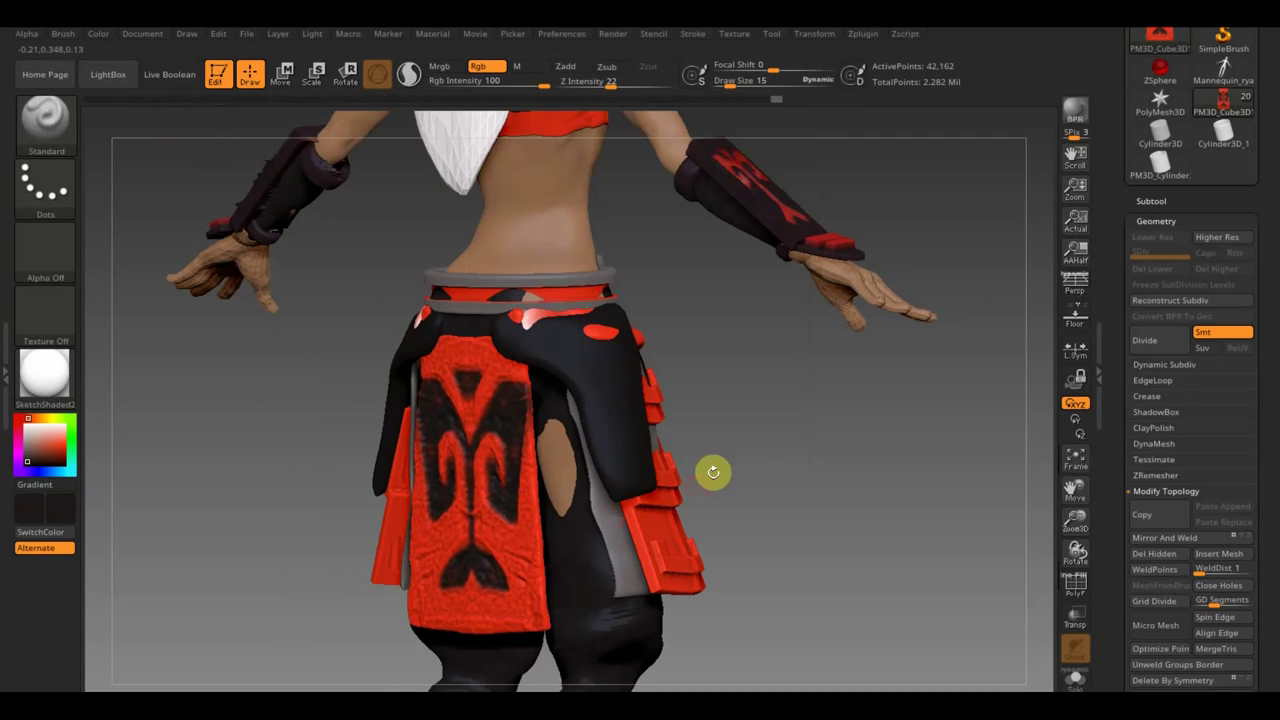
{"action": "key", "text": "c"}
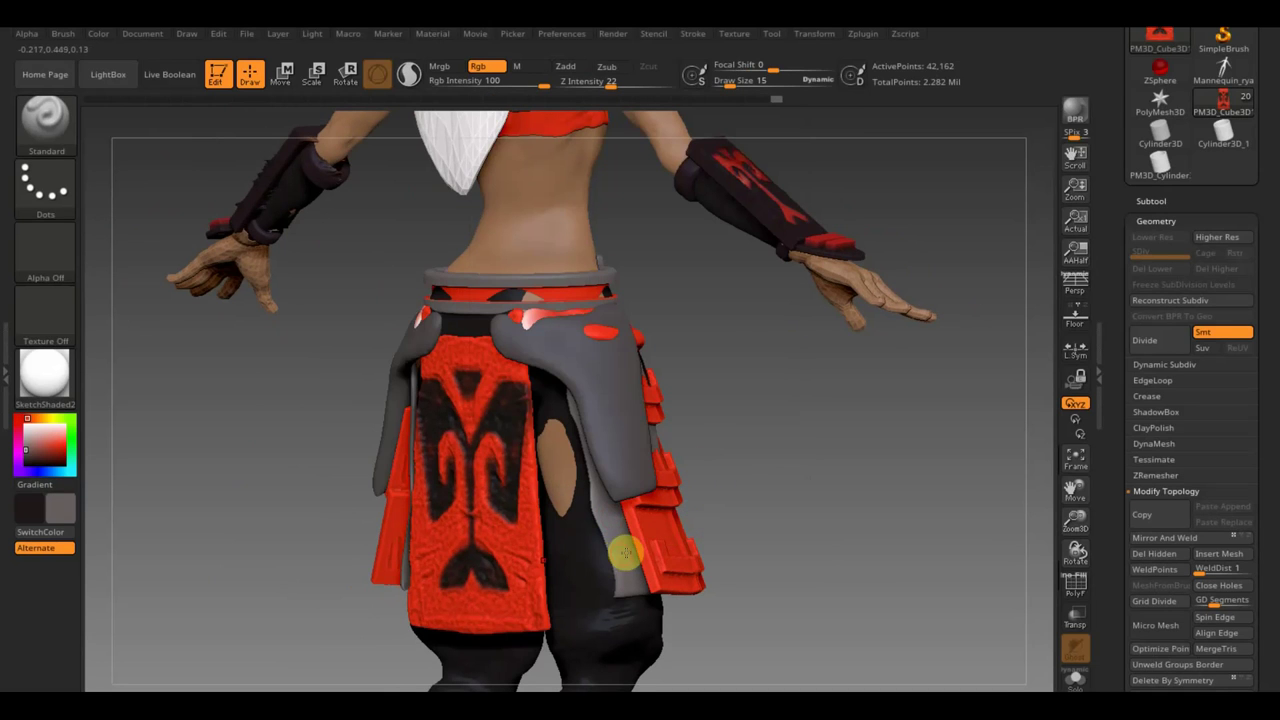
{"action": "mouse_move", "coordinate": [668, 413]}
{"action": "left_mouse_down"}
{"action": "mouse_move", "coordinate": [709, 437]}
{"action": "mouse_move", "coordinate": [770, 415]}
{"action": "mouse_move", "coordinate": [663, 437]}
{"action": "mouse_move", "coordinate": [694, 457]}
{"action": "mouse_move", "coordinate": [678, 417]}
{"action": "mouse_move", "coordinate": [662, 497]}
{"action": "mouse_move", "coordinate": [684, 500]}
{"action": "left_mouse_up"}
{"action": "key", "text": "f"}
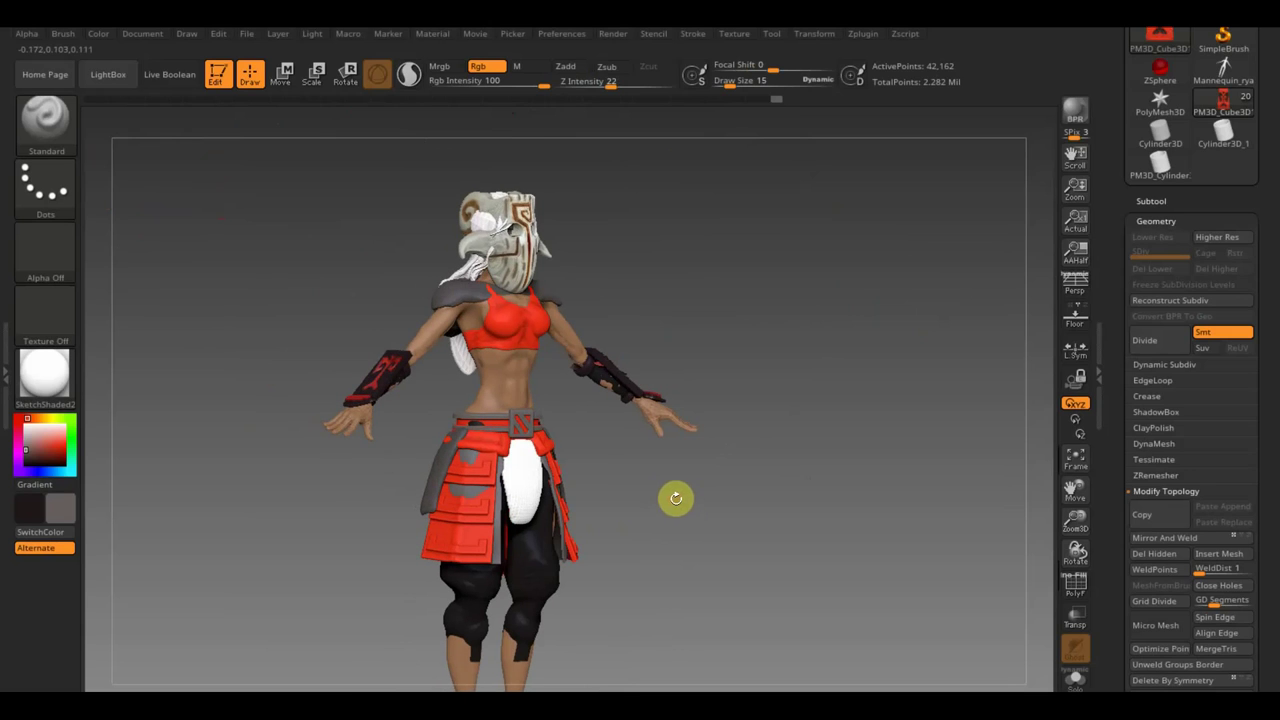
- Sample the skin tan colour from the model and select the голова head subtool
{"action": "key", "text": "c"}
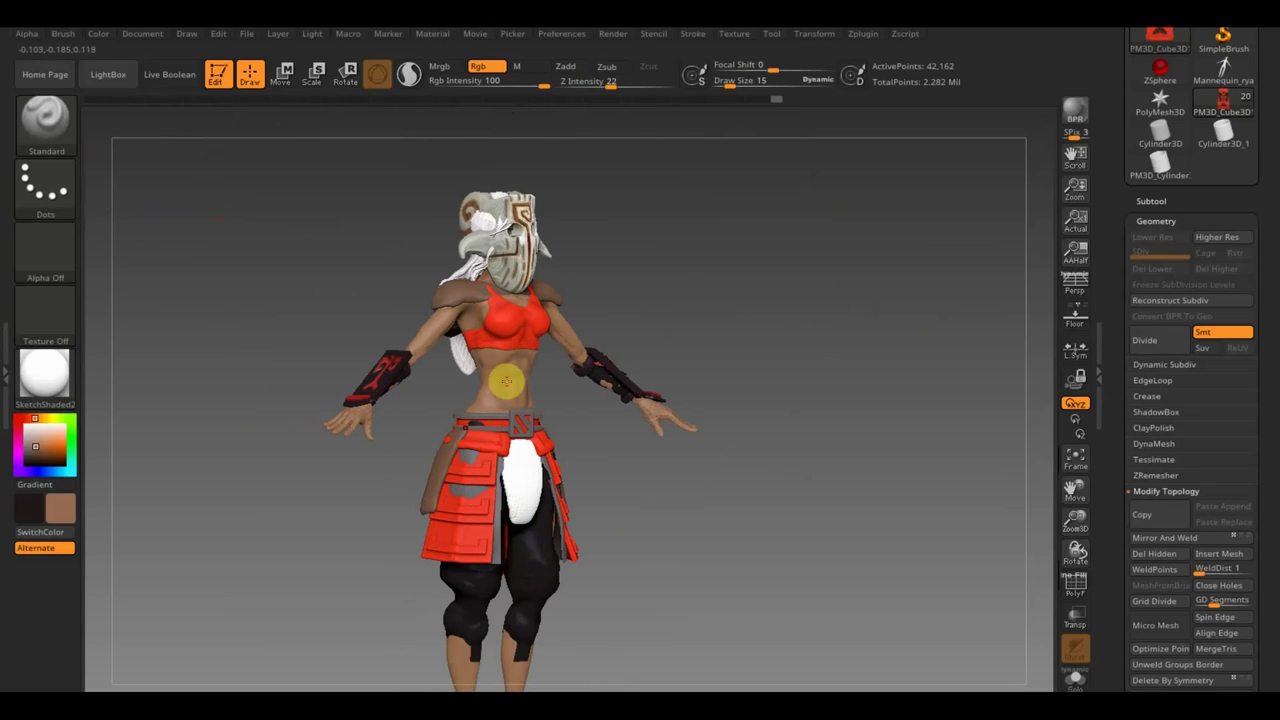
{"action": "key", "text": "n"}
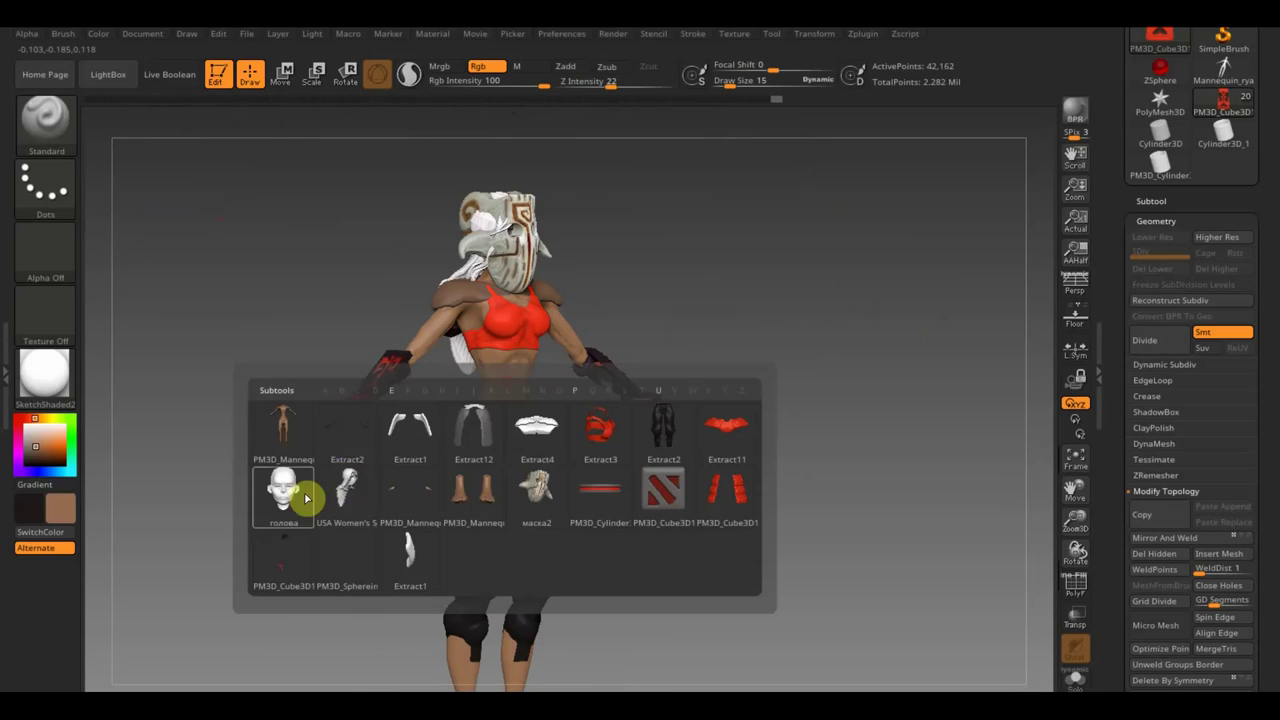
{"action": "left_click", "coordinate": [305, 498]}
{"action": "left_click", "coordinate": [1183, 203]}
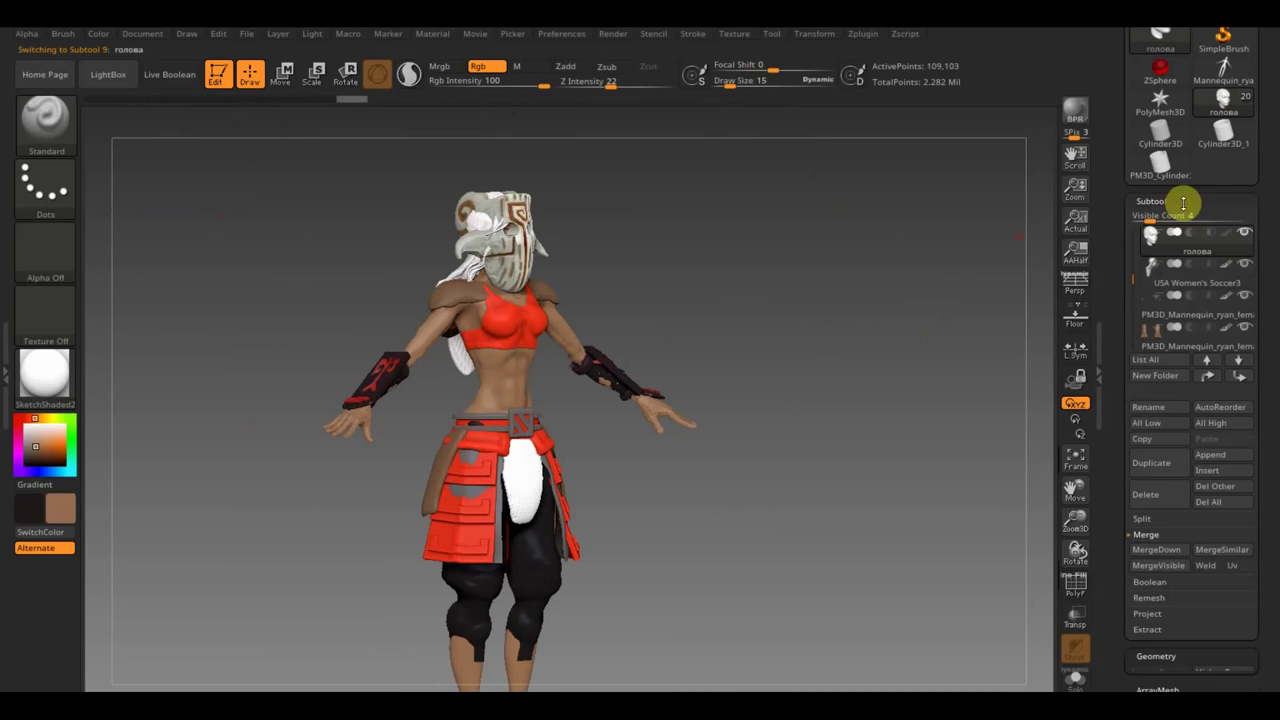
- Solo the head, shrink the brush to 124, check profile and front views, then unsolo
{"action": "mouse_move", "coordinate": [1197, 266]}
{"action": "left_click", "coordinate": [1244, 232], "text": "shift"}
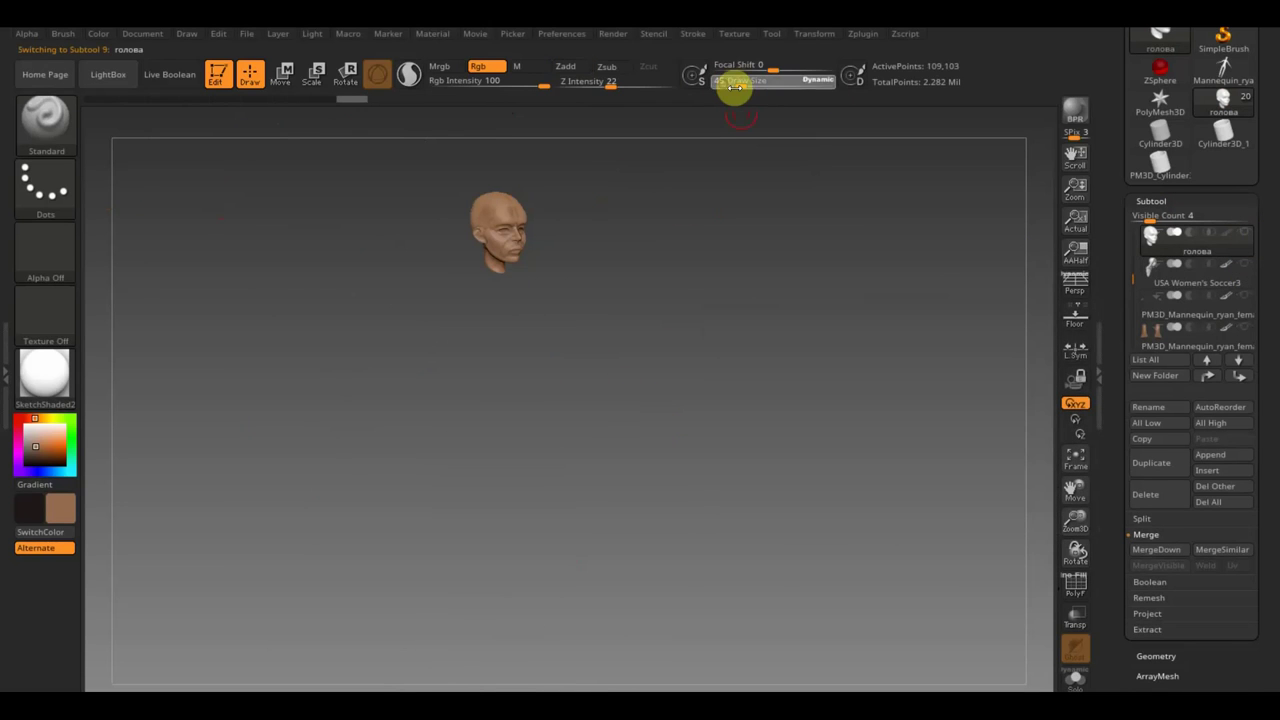
{"action": "left_click_drag", "start_coordinate": [763, 94], "coordinate": [757, 94]}
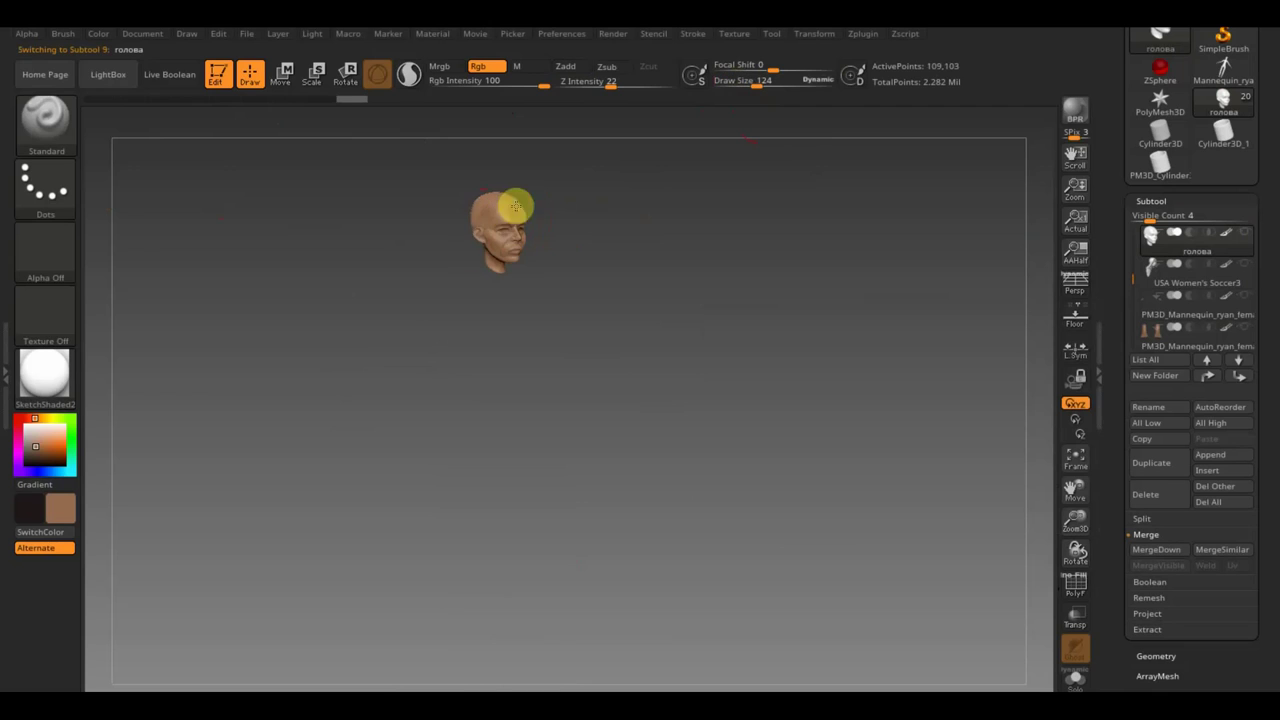
{"action": "left_click_drag", "start_coordinate": [580, 307], "coordinate": [545, 254]}
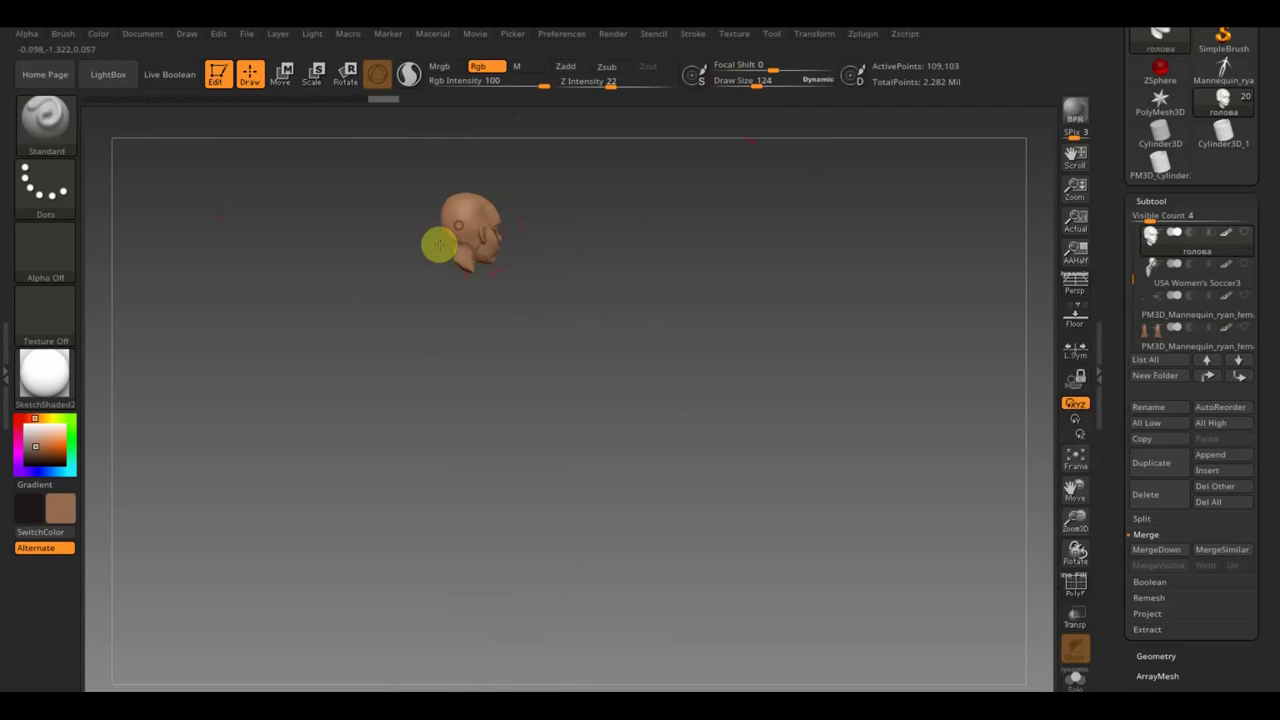
{"action": "left_click_drag", "start_coordinate": [491, 302], "coordinate": [620, 343]}
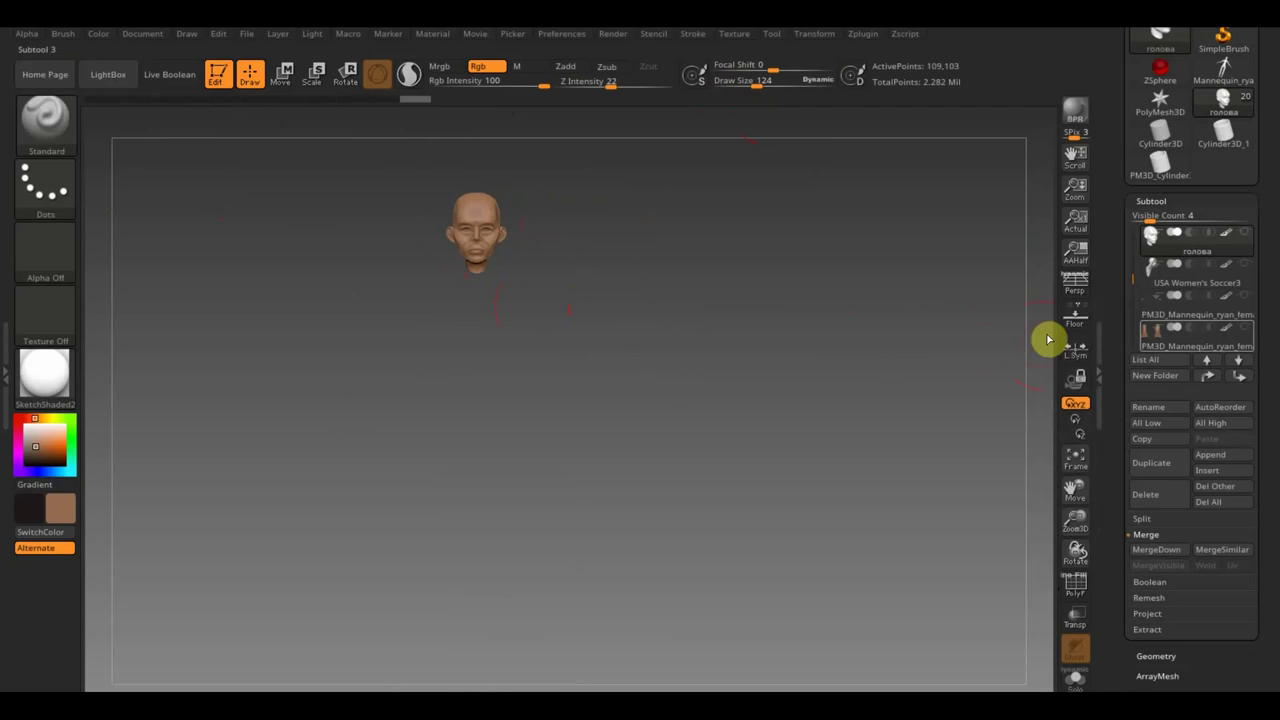
{"action": "left_click", "coordinate": [1250, 236], "text": "shift"}
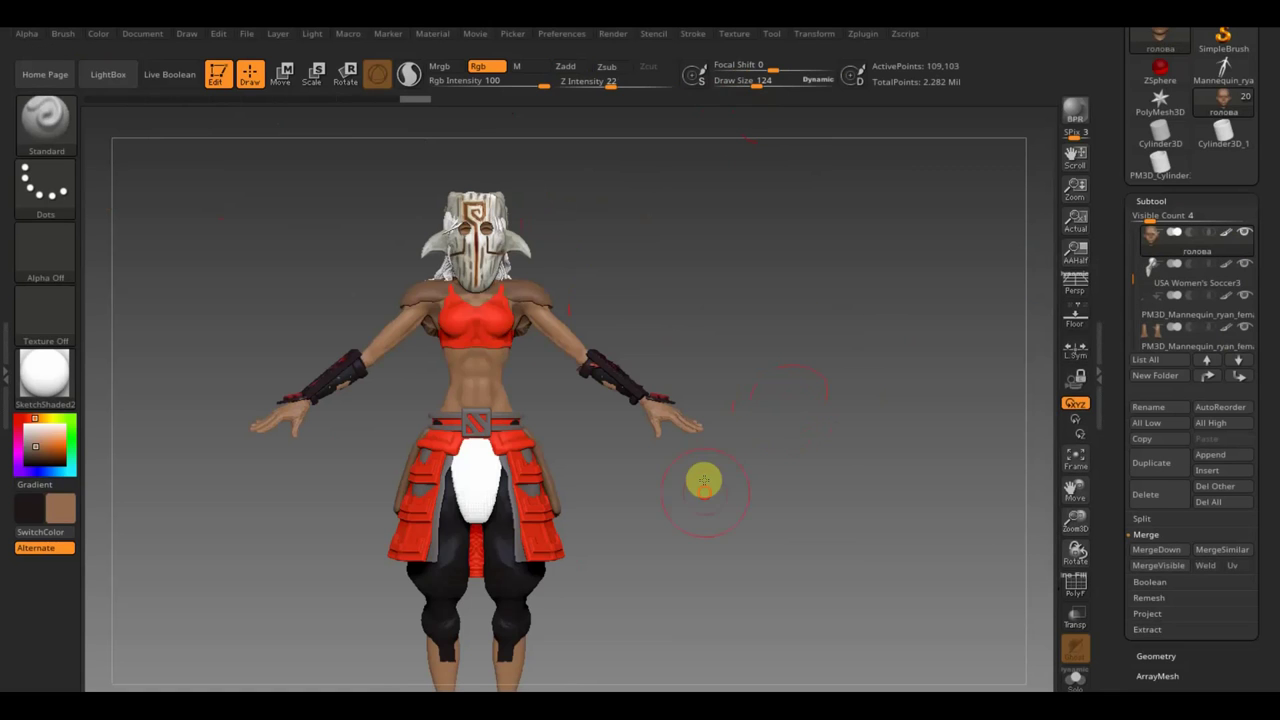
{"action": "mouse_move", "coordinate": [704, 482]}
{"action": "left_mouse_down"}
{"action": "mouse_move", "coordinate": [780, 494]}
{"action": "mouse_move", "coordinate": [705, 492]}
{"action": "mouse_move", "coordinate": [709, 520]}
{"action": "mouse_move", "coordinate": [686, 494]}
{"action": "mouse_move", "coordinate": [714, 563]}
{"action": "mouse_move", "coordinate": [706, 485]}
{"action": "mouse_move", "coordinate": [617, 556]}
{"action": "left_mouse_up"}
{"action": "mouse_move", "coordinate": [516, 568]}
{"action": "left_mouse_down"}
{"action": "mouse_move", "coordinate": [666, 531]}
{"action": "mouse_move", "coordinate": [640, 519]}
{"action": "left_mouse_up"}
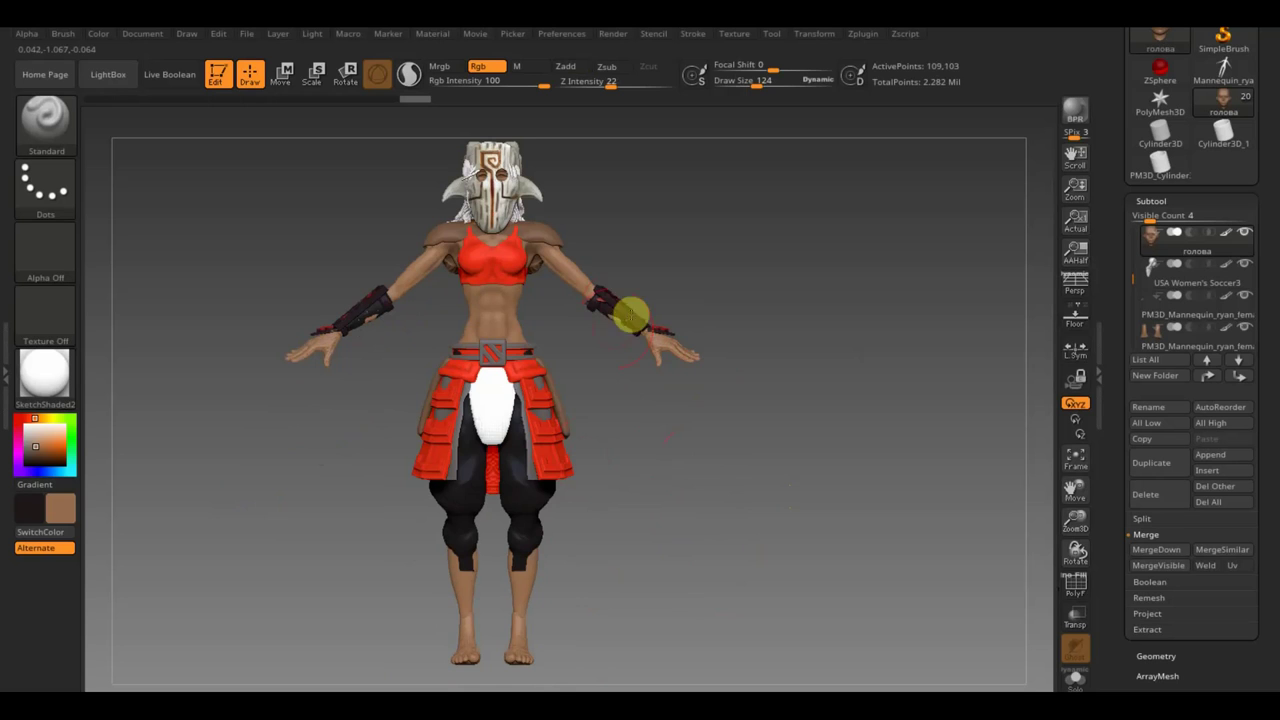
{"action": "mouse_move", "coordinate": [679, 476]}
{"action": "left_mouse_down"}
{"action": "mouse_move", "coordinate": [846, 471]}
{"action": "mouse_move", "coordinate": [797, 480]}
{"action": "mouse_move", "coordinate": [421, 363]}
{"action": "left_mouse_up"}
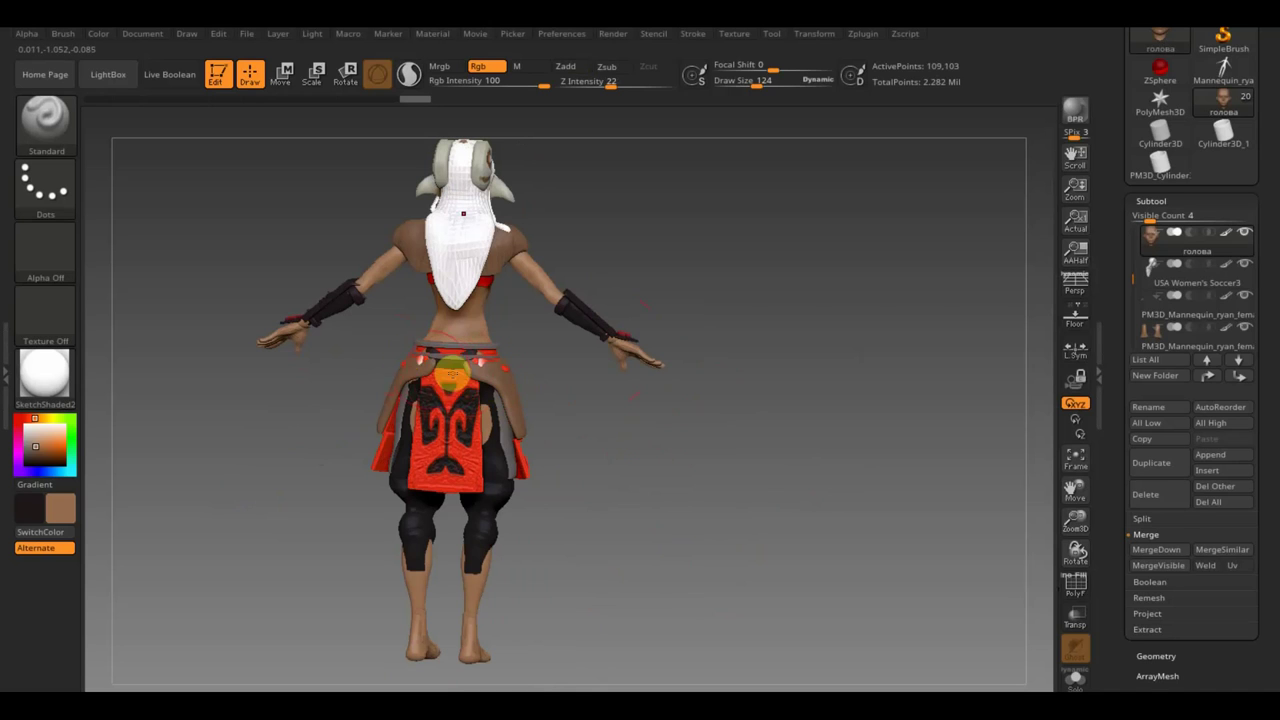
{"action": "mouse_move", "coordinate": [432, 372]}
{"action": "left_mouse_down"}
{"action": "mouse_move", "coordinate": [640, 431]}
{"action": "mouse_move", "coordinate": [599, 419]}
{"action": "mouse_move", "coordinate": [574, 436]}
{"action": "mouse_move", "coordinate": [663, 466]}
{"action": "left_mouse_up"}
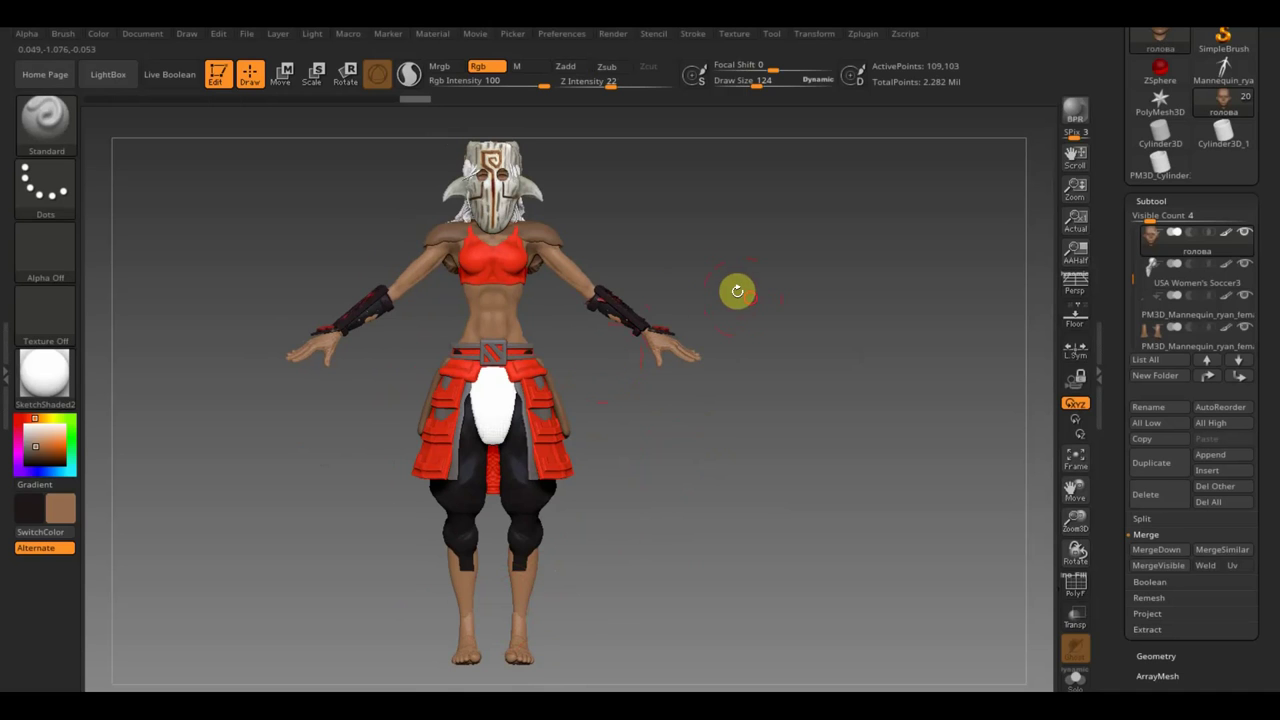
{"action": "mouse_move", "coordinate": [737, 291]}
{"action": "left_mouse_down"}
{"action": "mouse_move", "coordinate": [800, 306]}
{"action": "mouse_move", "coordinate": [529, 241]}
{"action": "mouse_move", "coordinate": [674, 223]}
{"action": "mouse_move", "coordinate": [484, 256]}
{"action": "left_mouse_up"}
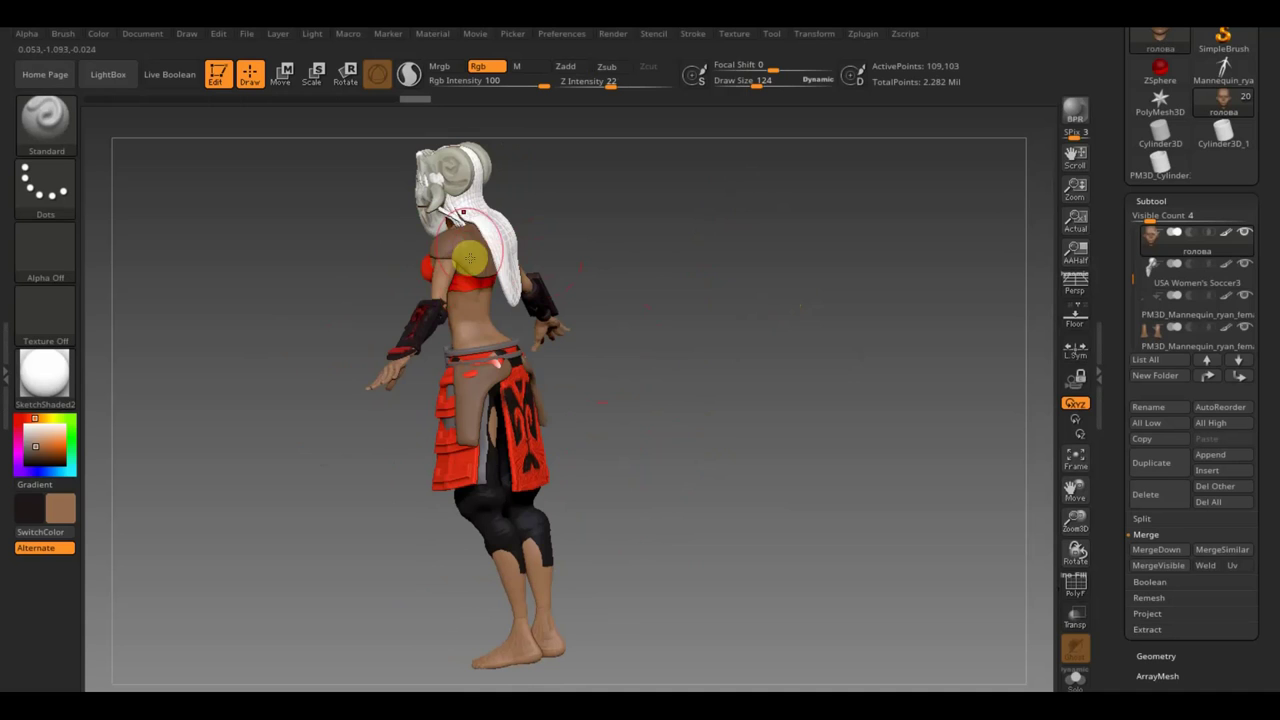
{"action": "mouse_move", "coordinate": [585, 353]}
{"action": "left_mouse_down"}
{"action": "mouse_move", "coordinate": [620, 360]}
{"action": "mouse_move", "coordinate": [657, 331]}
{"action": "mouse_move", "coordinate": [618, 372]}
{"action": "mouse_move", "coordinate": [668, 383]}
{"action": "mouse_move", "coordinate": [450, 425]}
{"action": "left_mouse_up"}
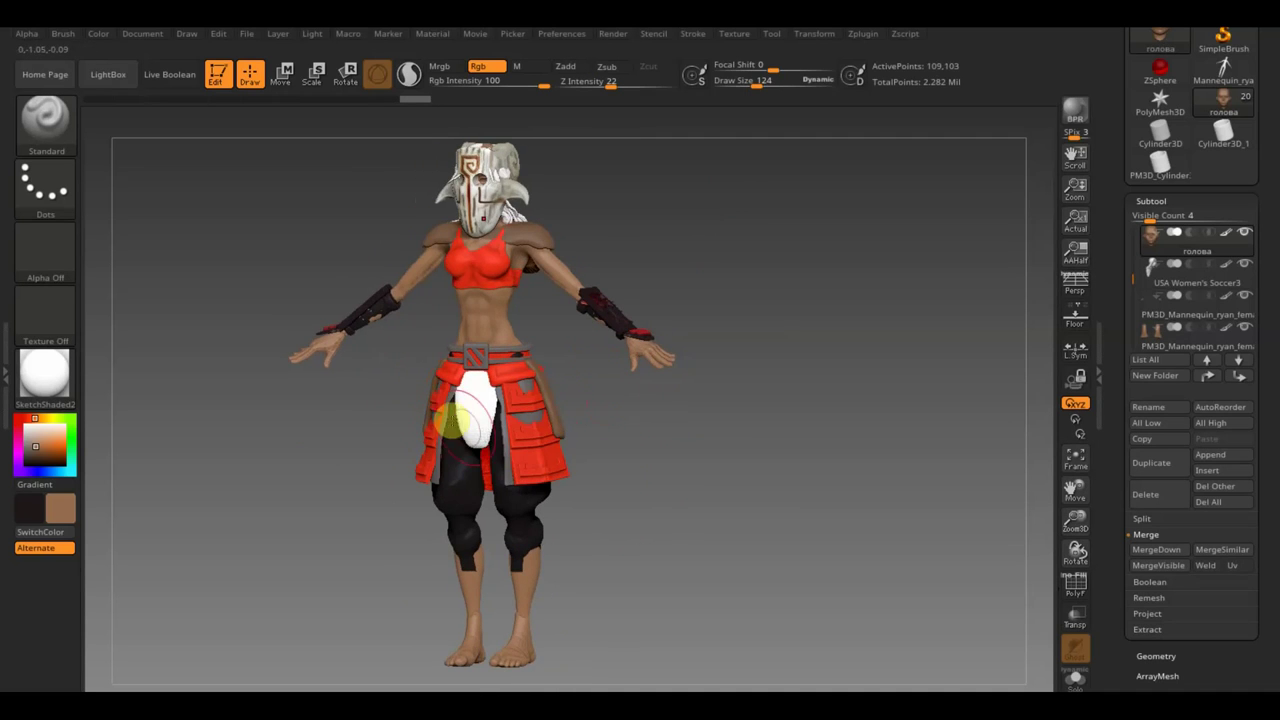
{"action": "mouse_move", "coordinate": [724, 449]}
{"action": "left_mouse_down"}
{"action": "mouse_move", "coordinate": [746, 437]}
{"action": "mouse_move", "coordinate": [790, 488]}
{"action": "mouse_move", "coordinate": [815, 459]}
{"action": "left_mouse_up"}
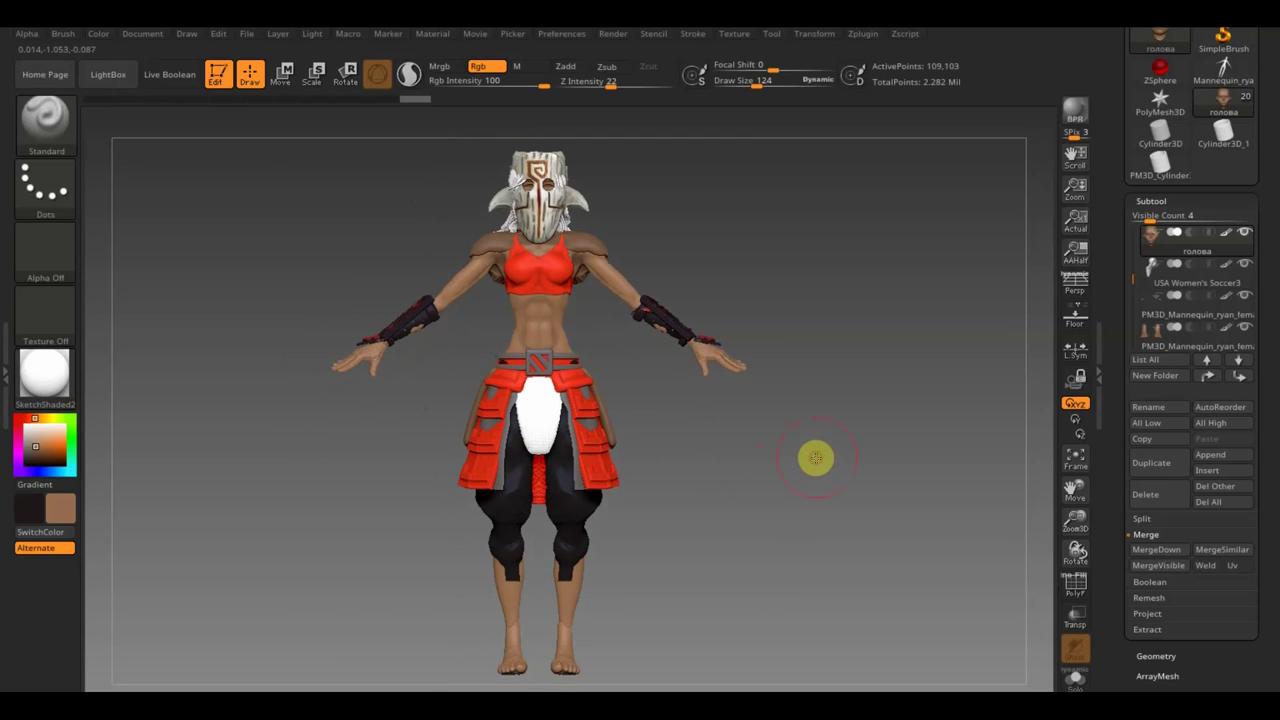